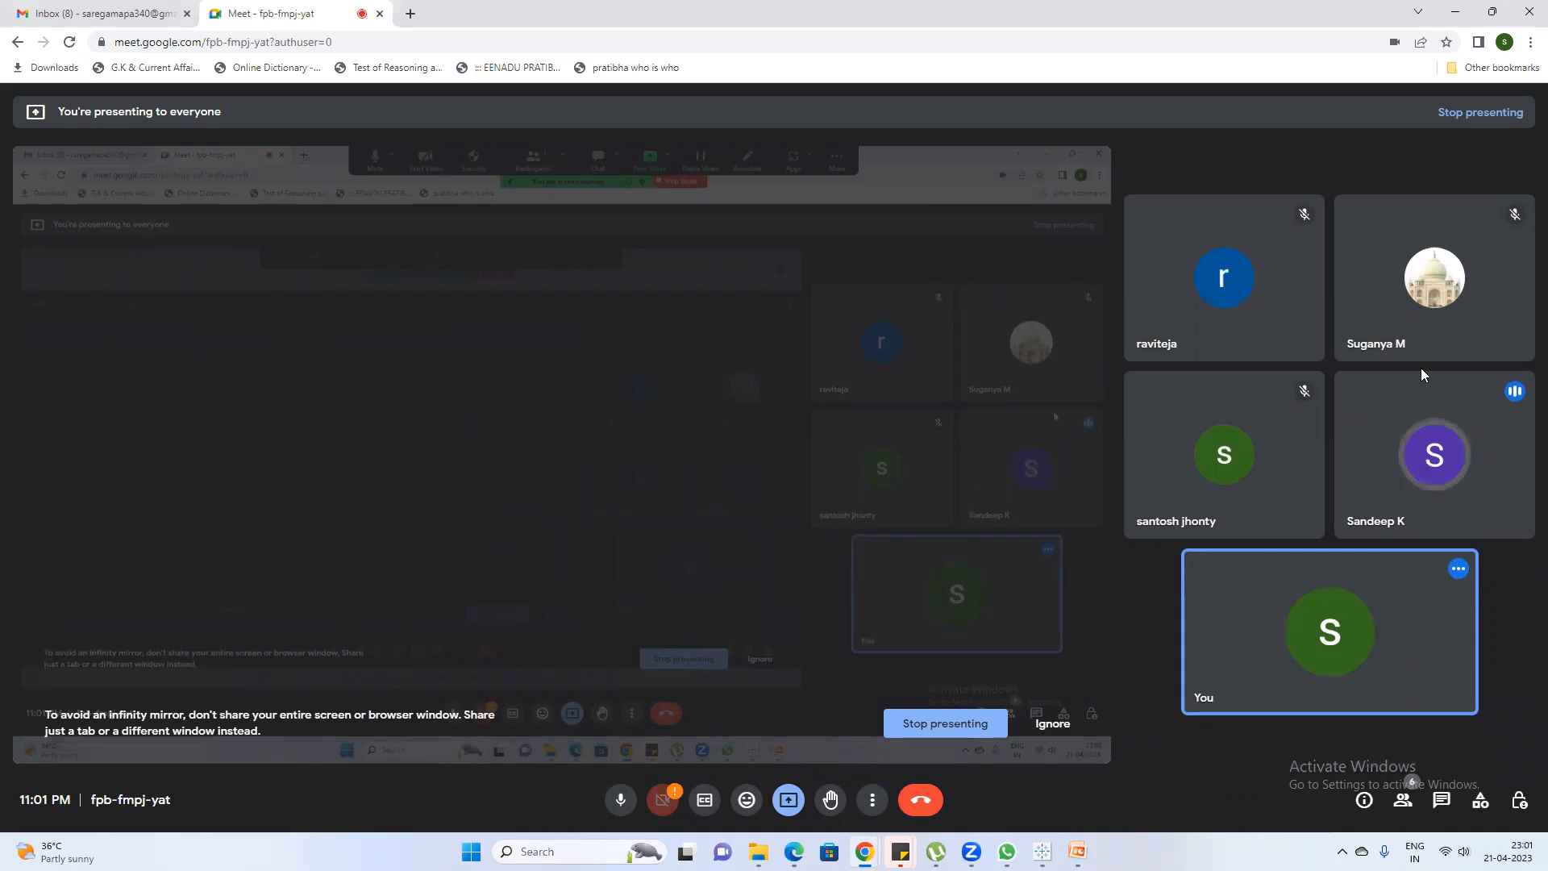
Ignore the infinity mirror warning in the Google Meet call and minimize the meeting window
left_click(1435, 389)
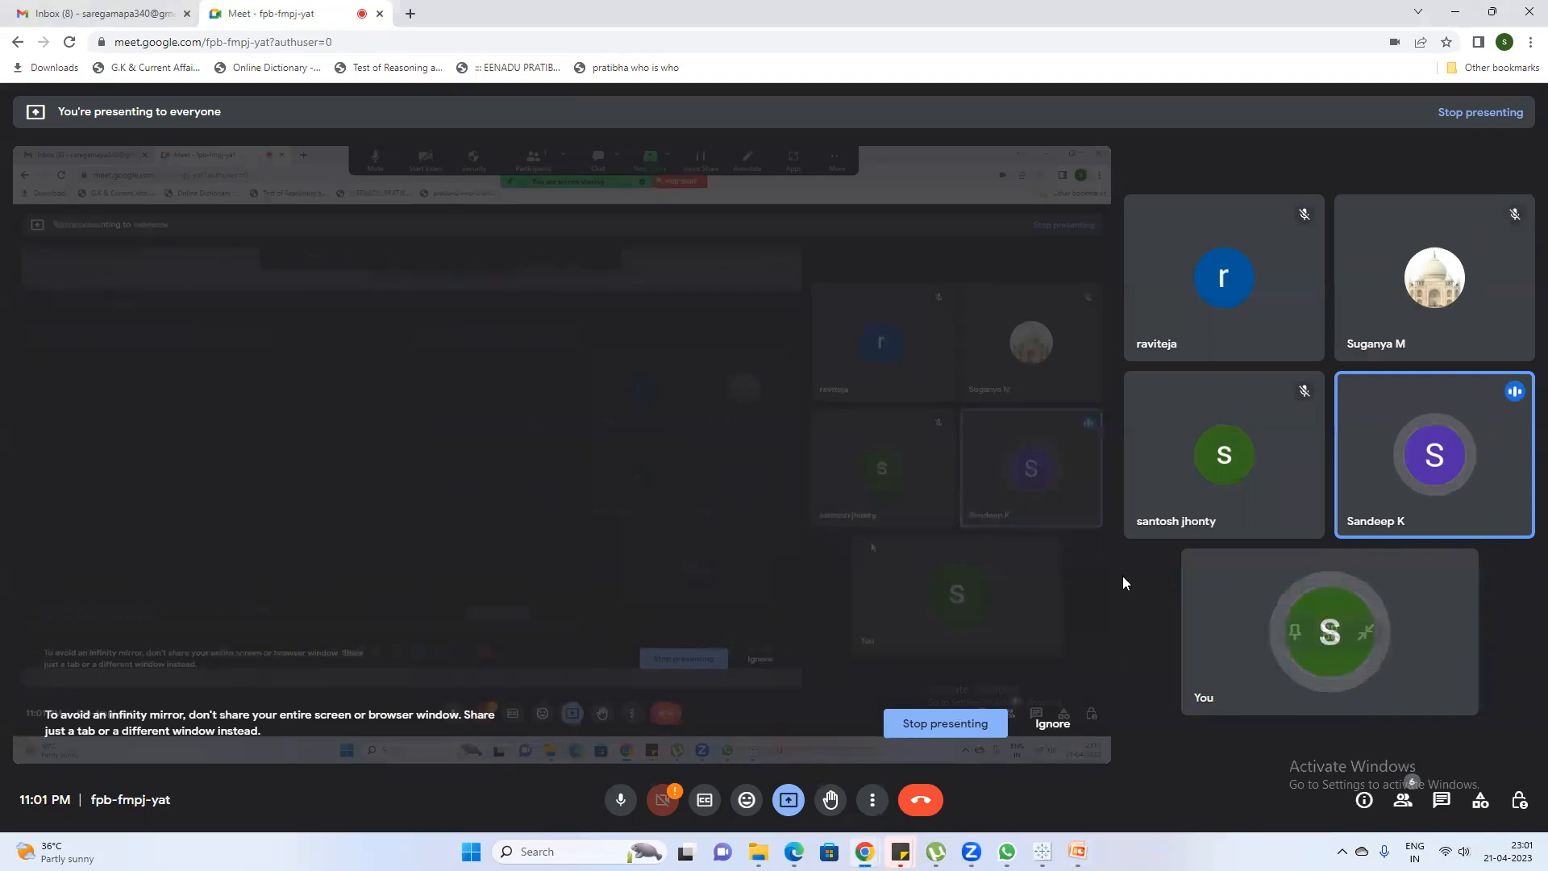
left_click(1061, 728)
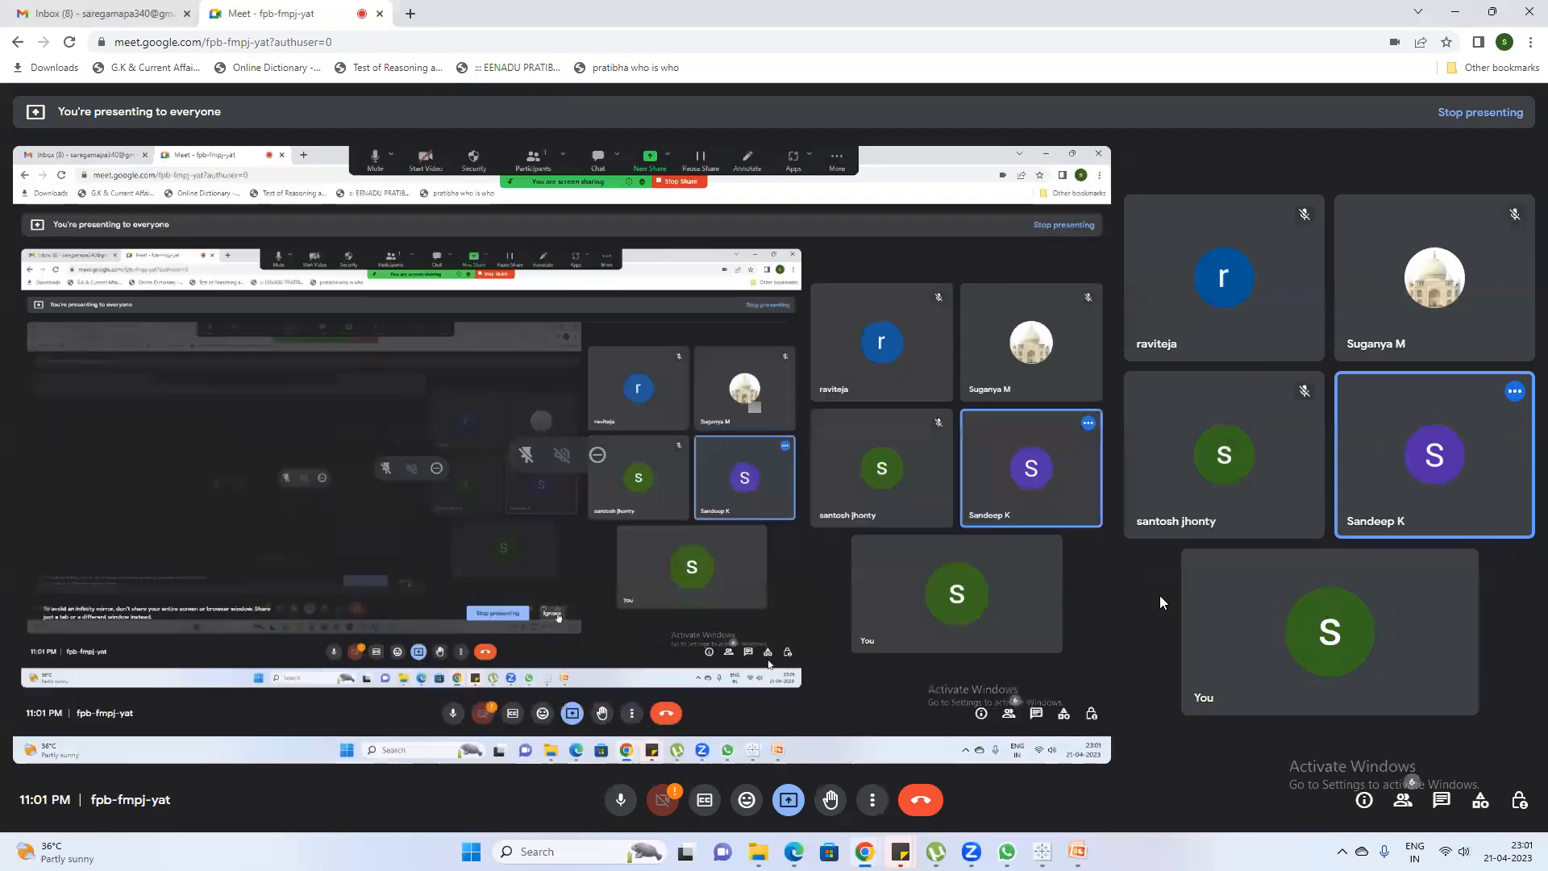
left_click(1456, 13)
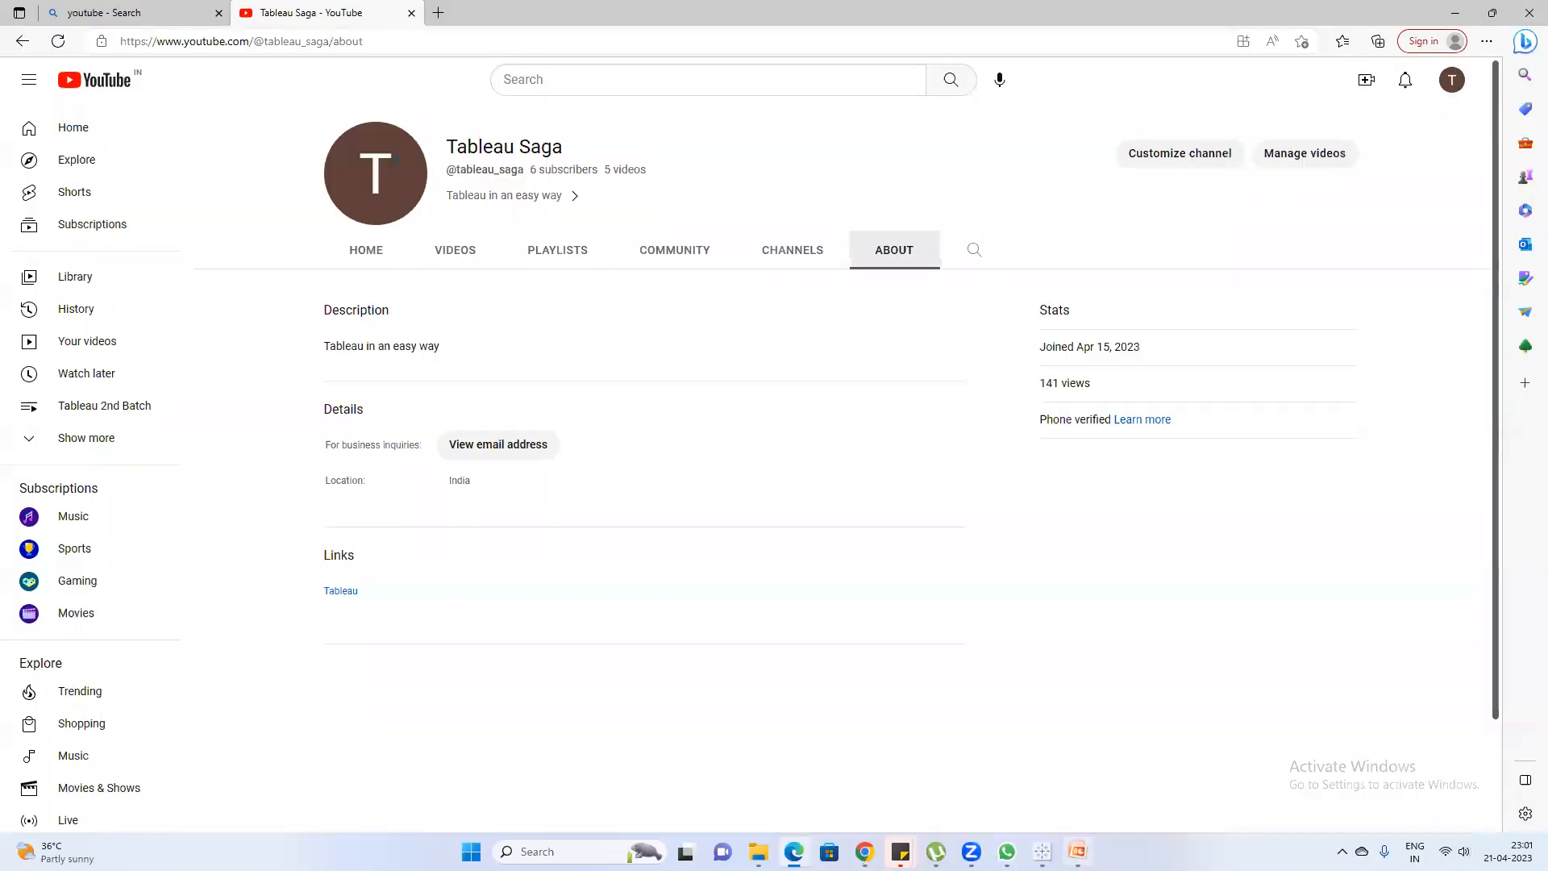
Switch to PowerPoint to view the slide on Top N and Bottom N sets, and switch to Tableau
left_click(1077, 852)
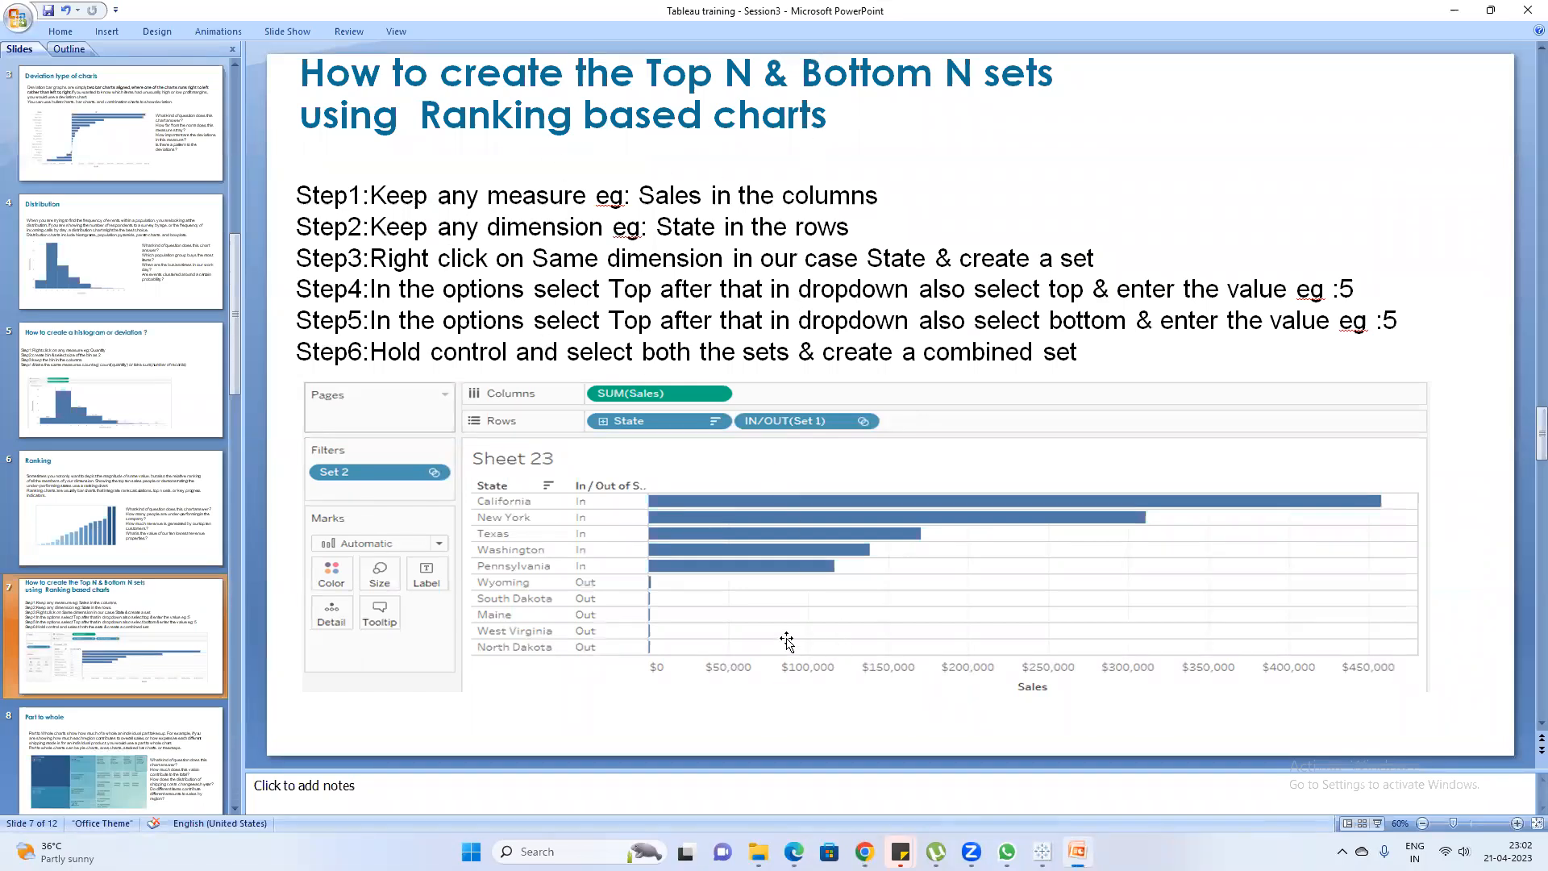
mouse_move(1042, 851)
left_click(1043, 852)
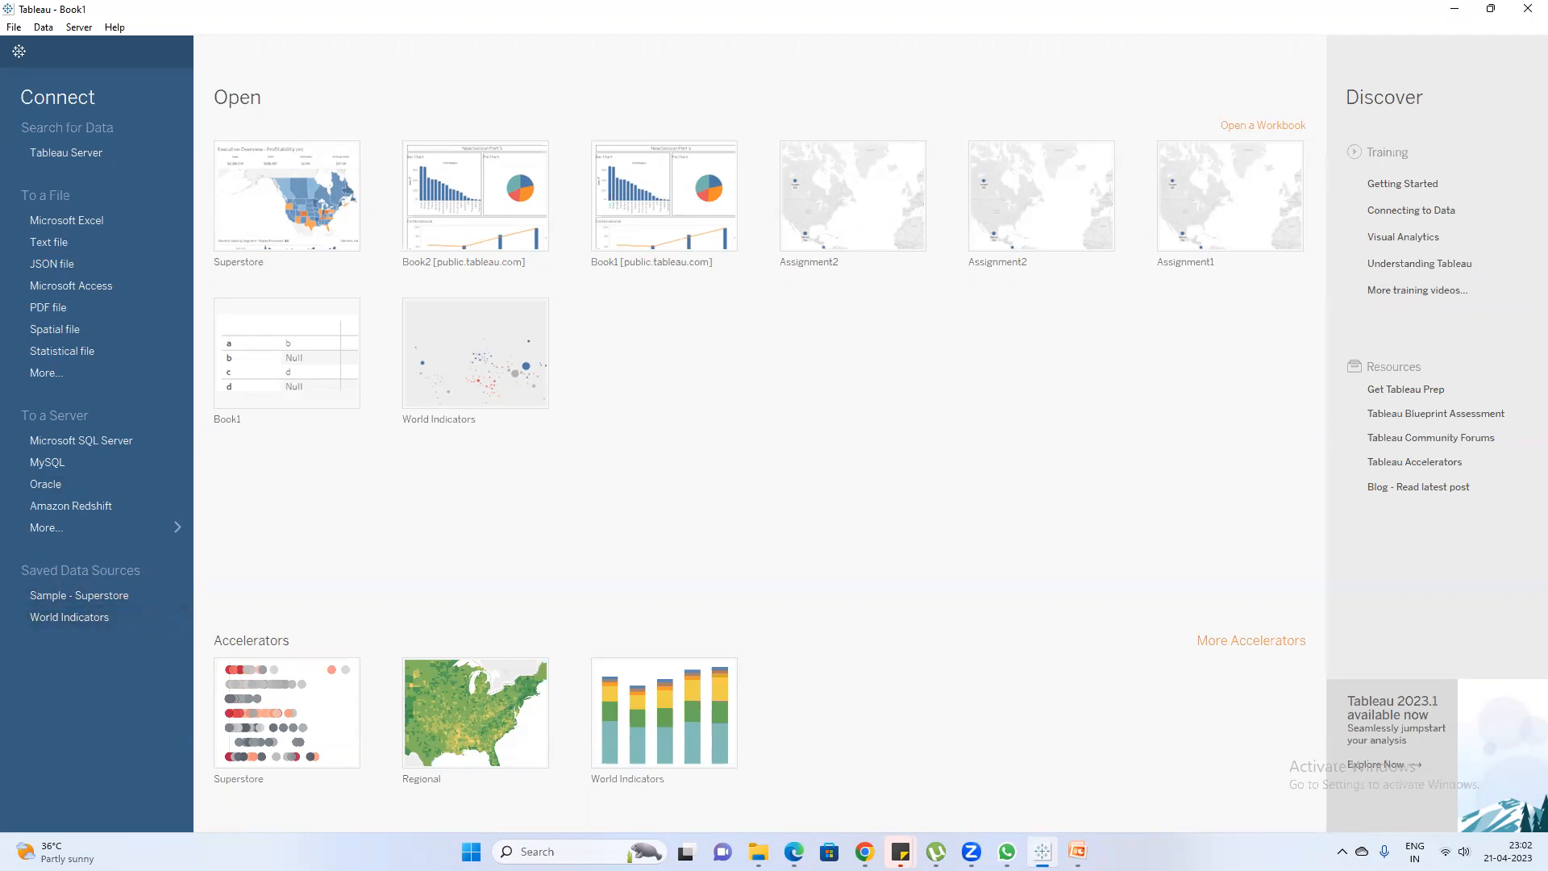
Switch to the Google Meet call, admit the participant waiting to join, and return to Tableau
mouse_move(864, 852)
left_click(822, 770)
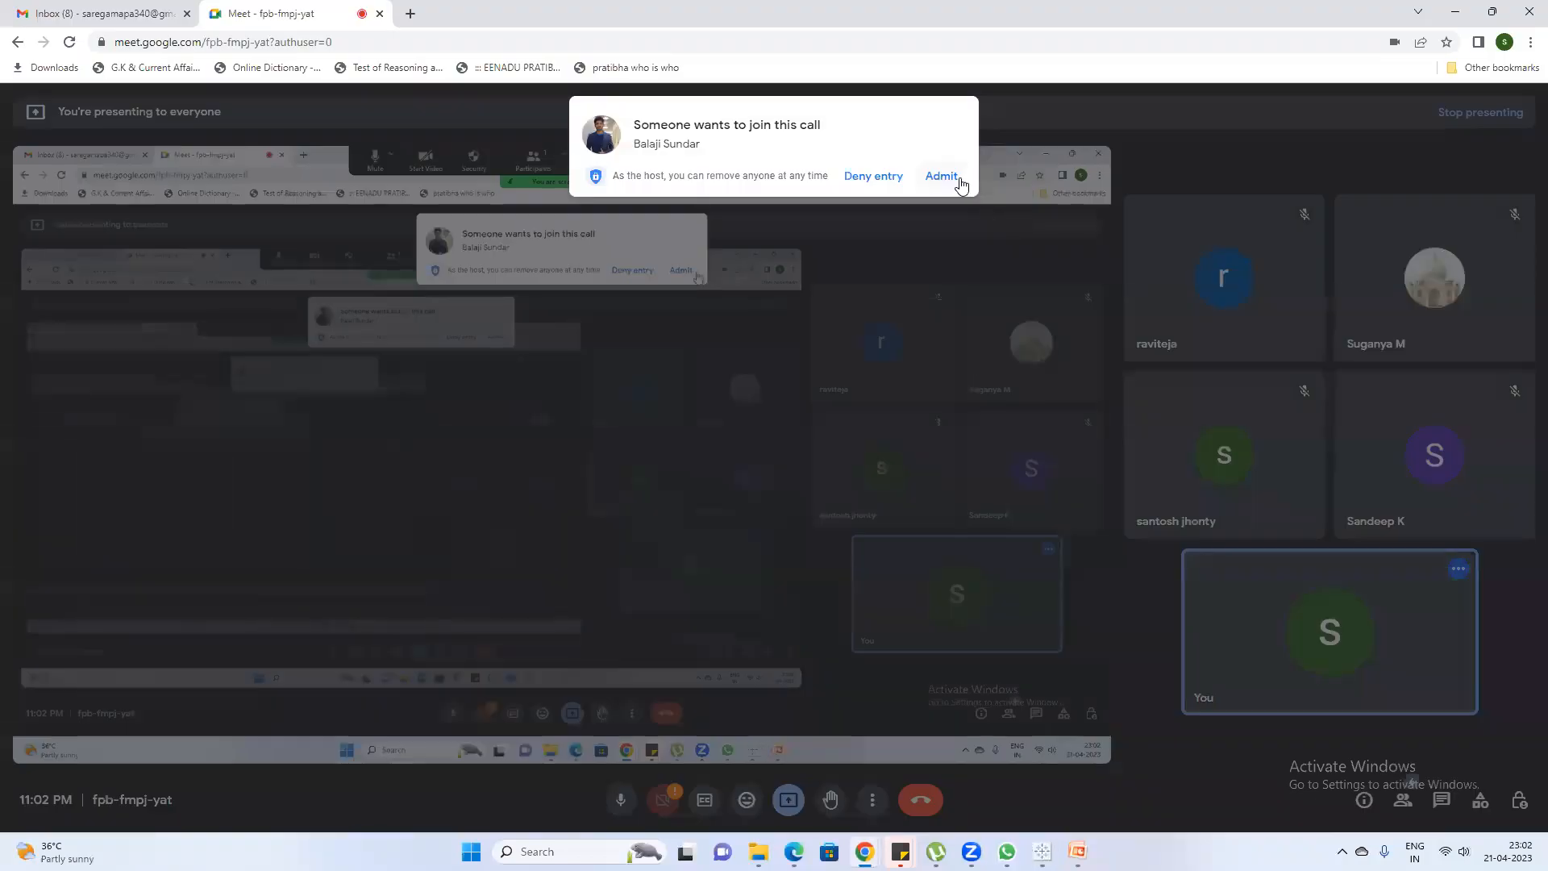
left_click(941, 177)
left_click(1491, 12)
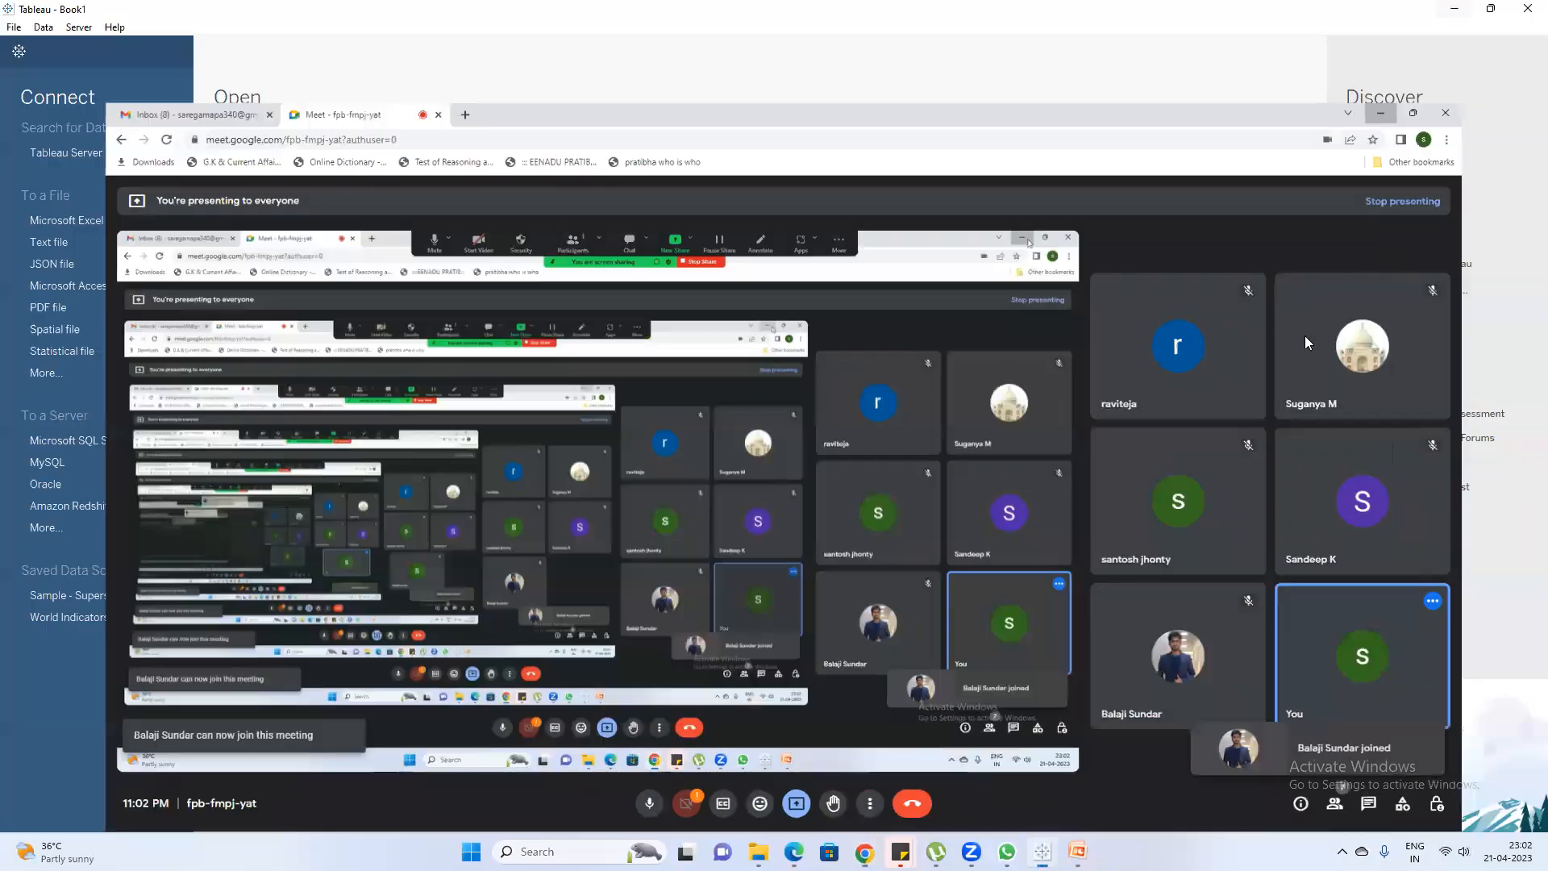
Connect to the saved Sample - Superstore data source and view its Orders table in an enlarged data window
left_click(35, 620)
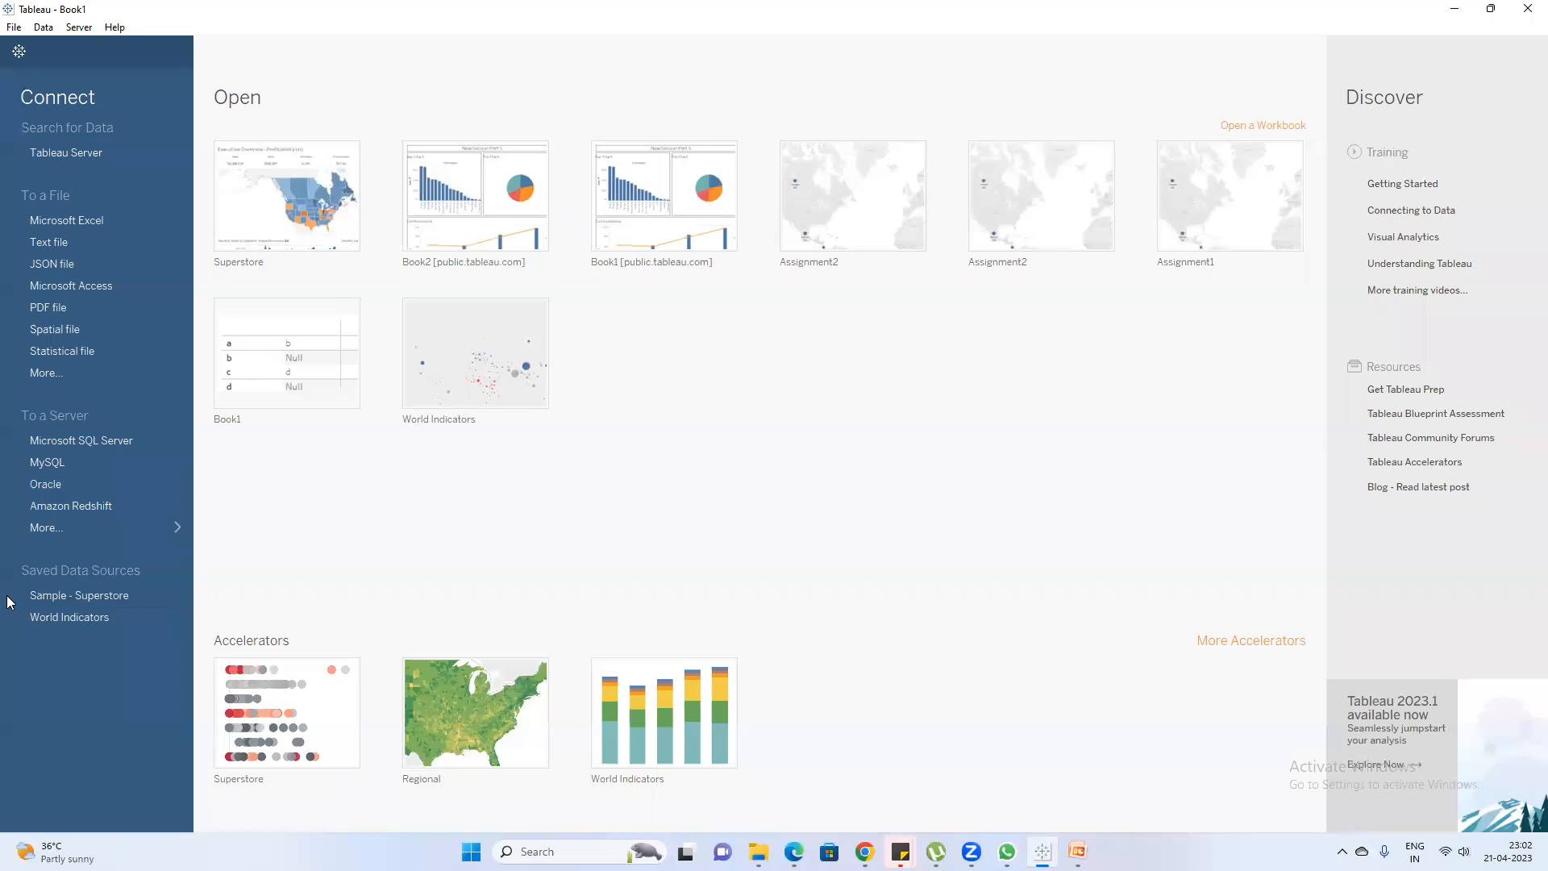
left_click(83, 596)
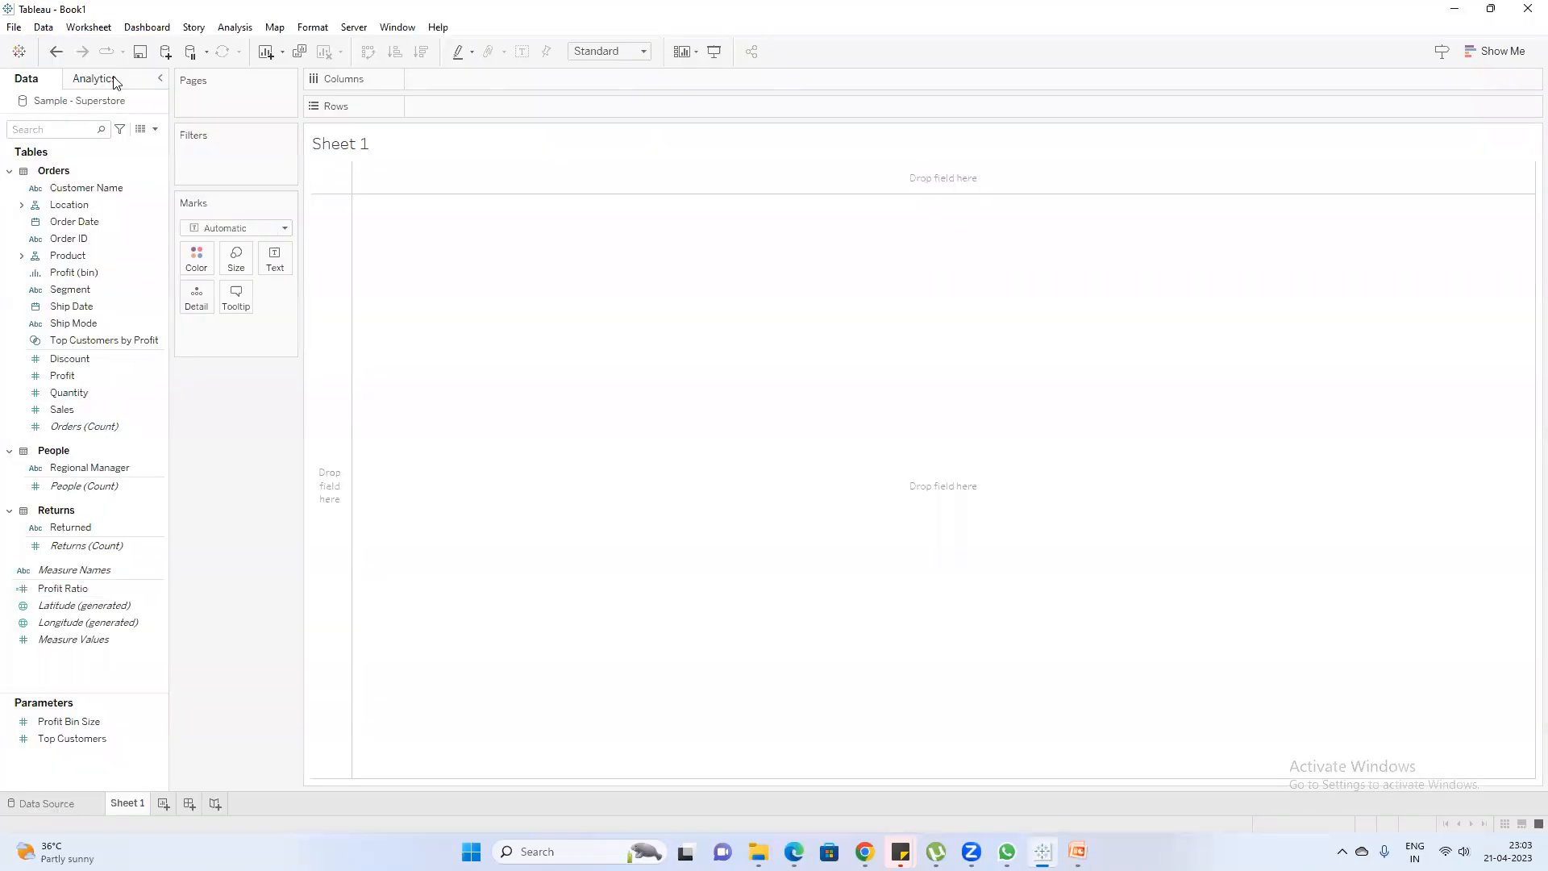
left_click(139, 131)
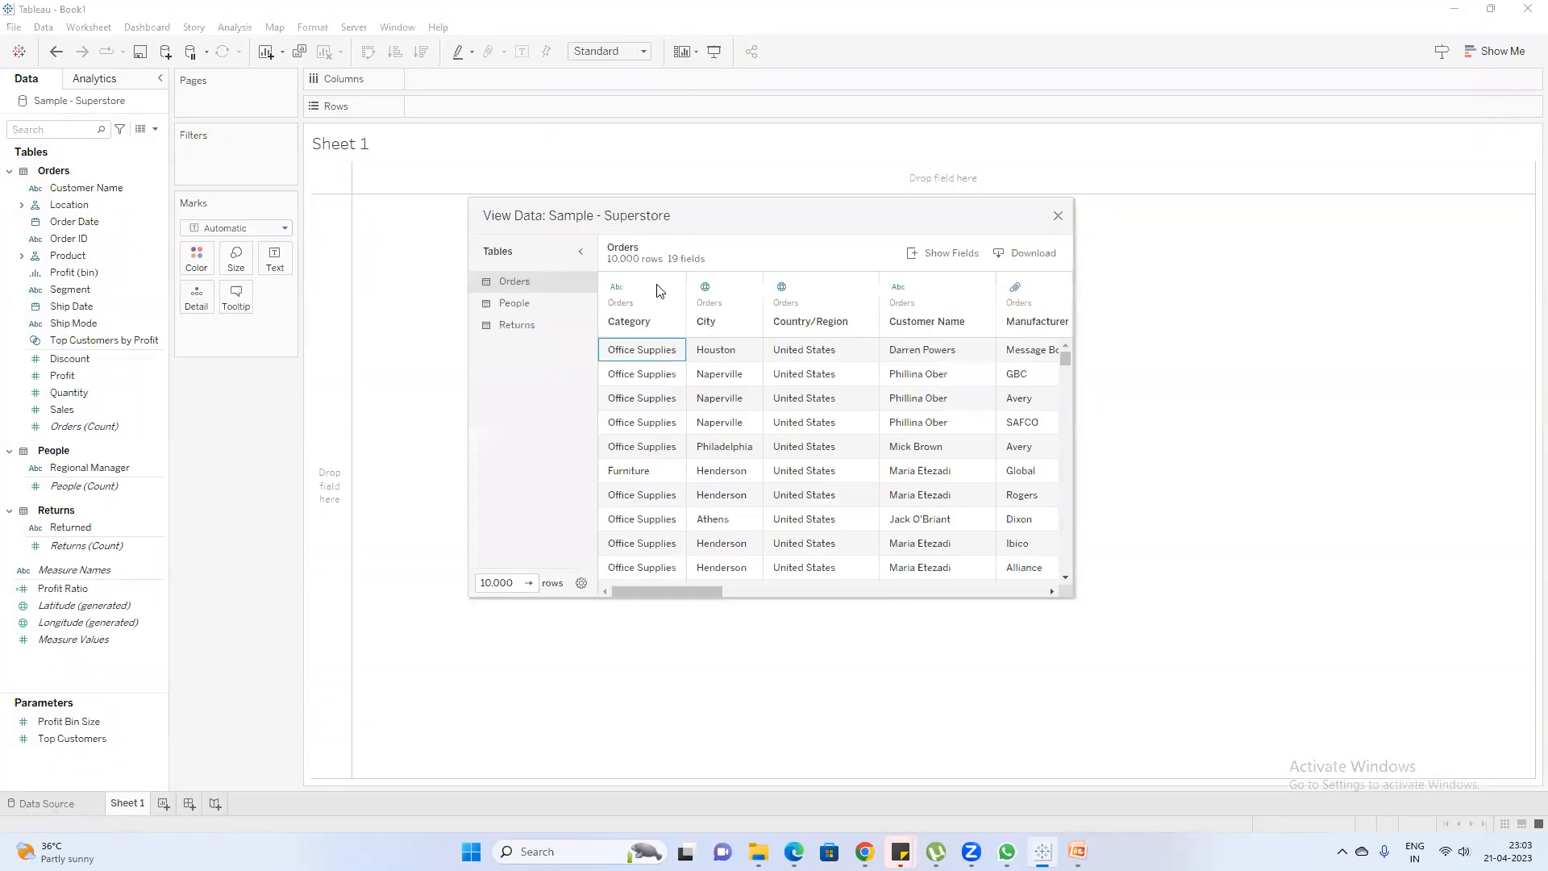
left_click_drag(1071, 594, 1445, 737)
left_click_drag(749, 204, 244, 60)
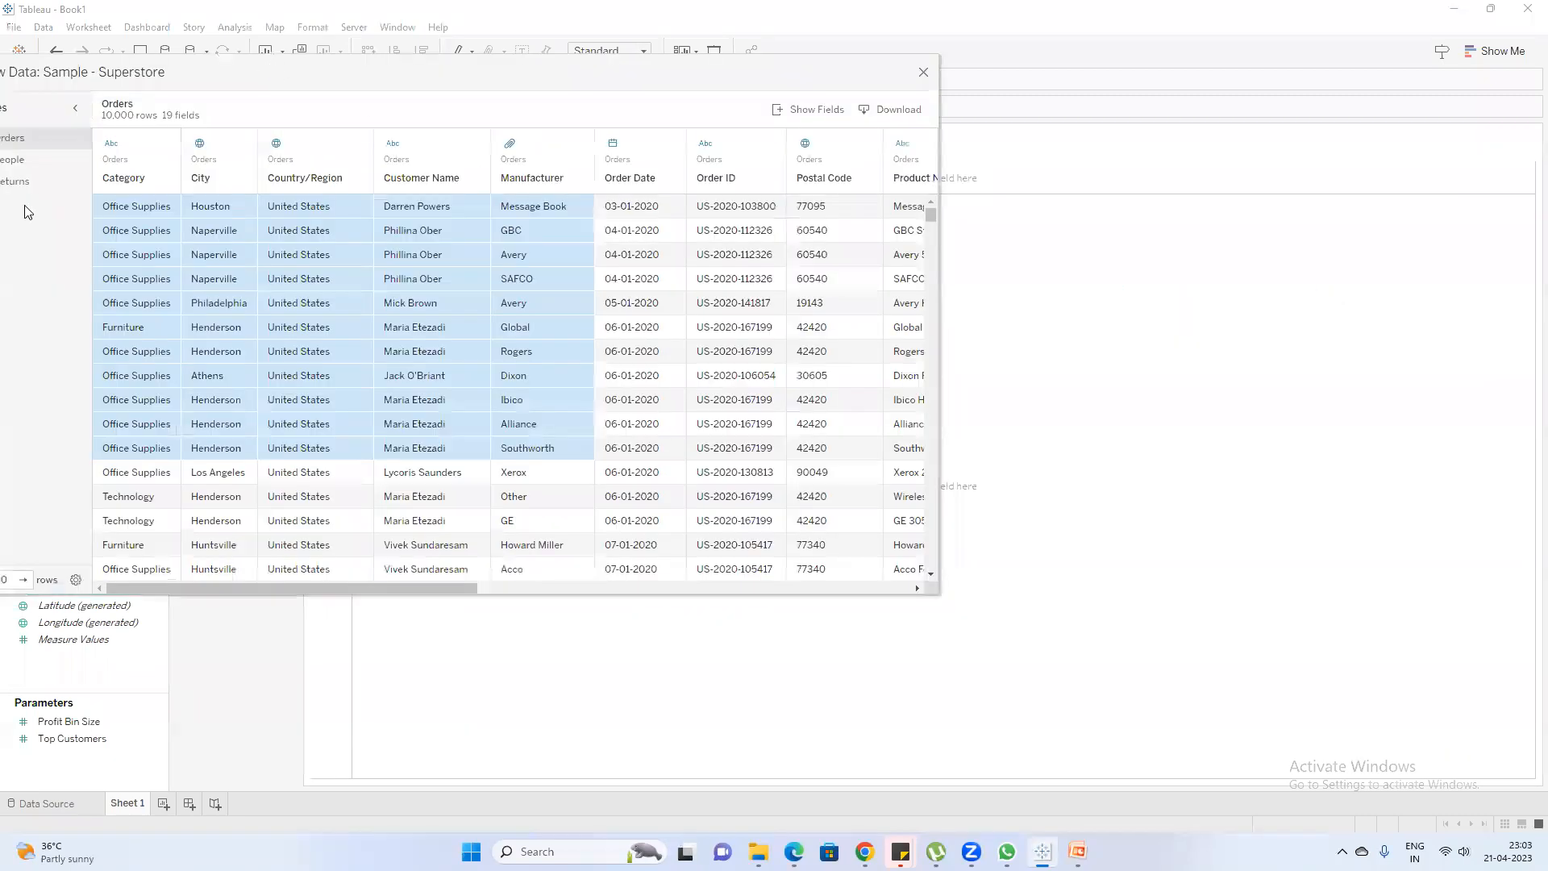
Admit another waiting participant to the Google Meet call and return to the Tableau data window
mouse_move(864, 847)
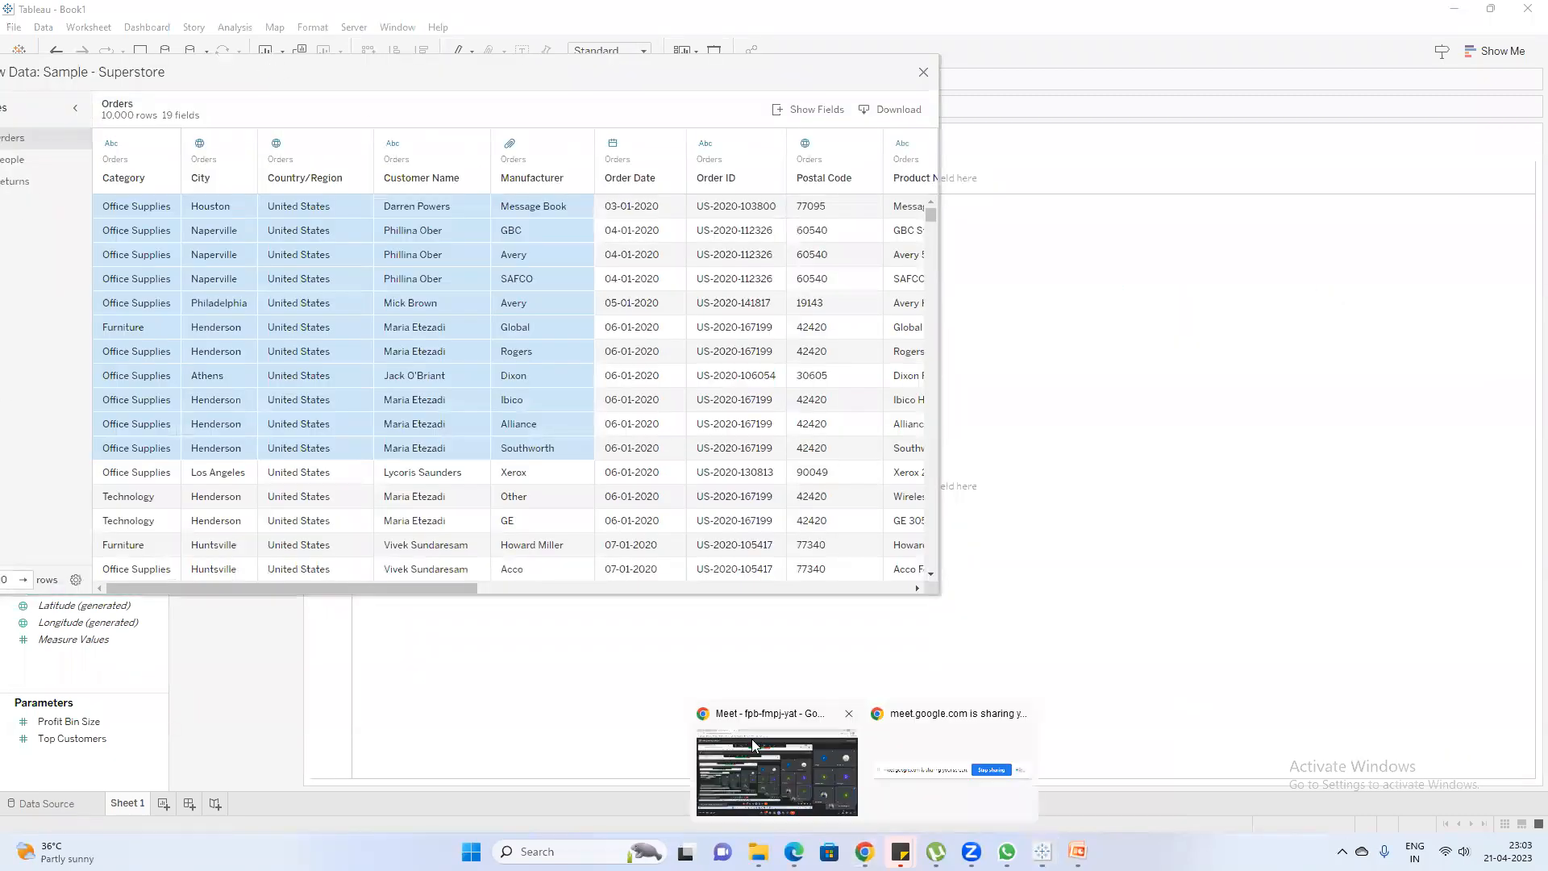
left_click(831, 818)
left_click(937, 177)
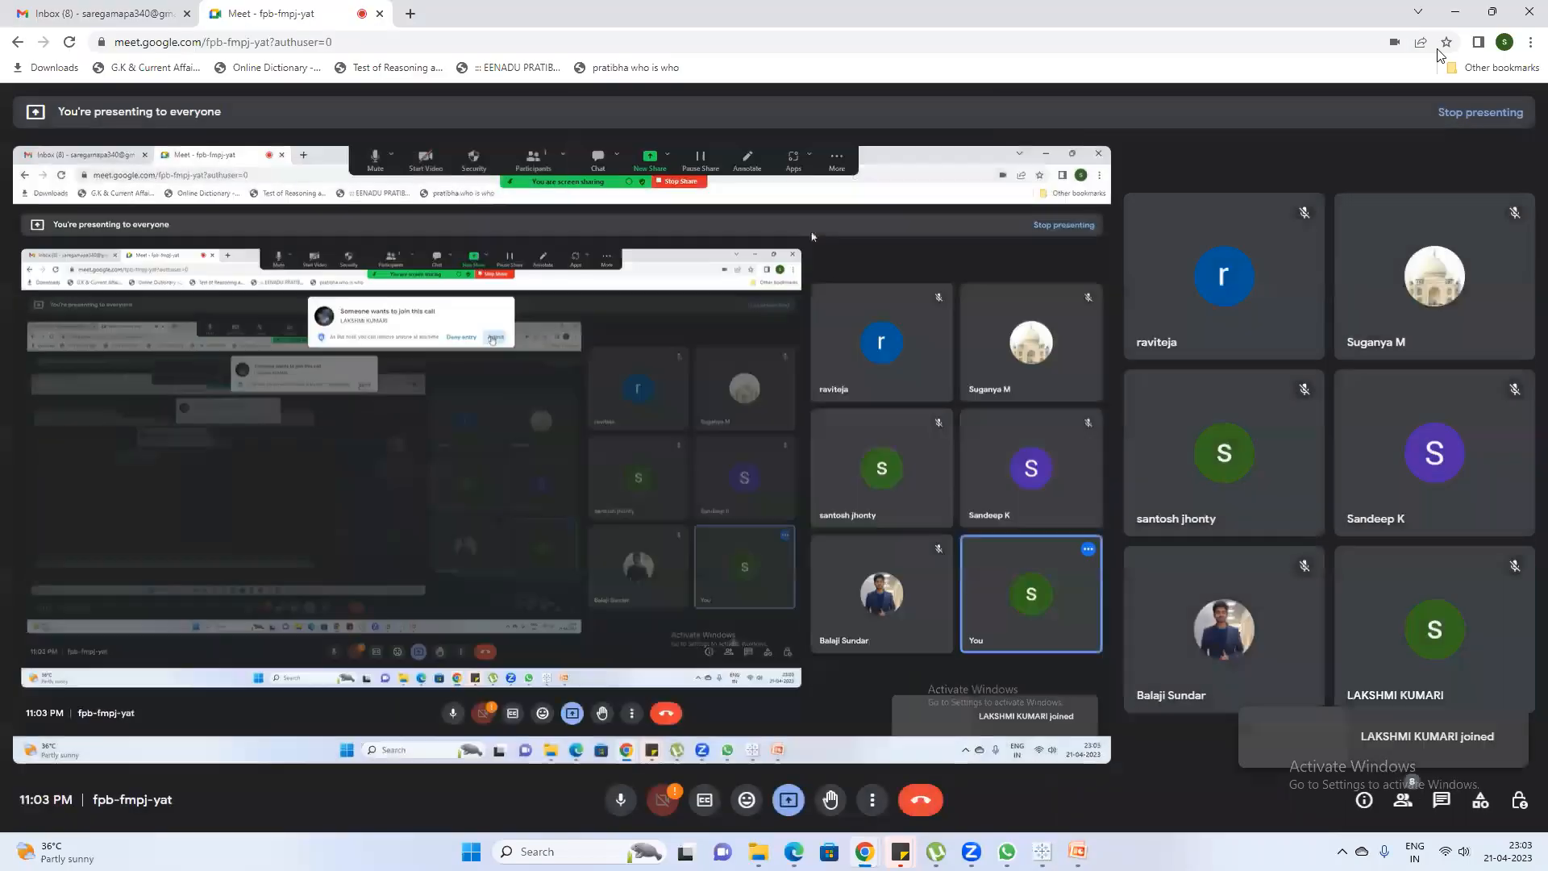
left_click(1459, 11)
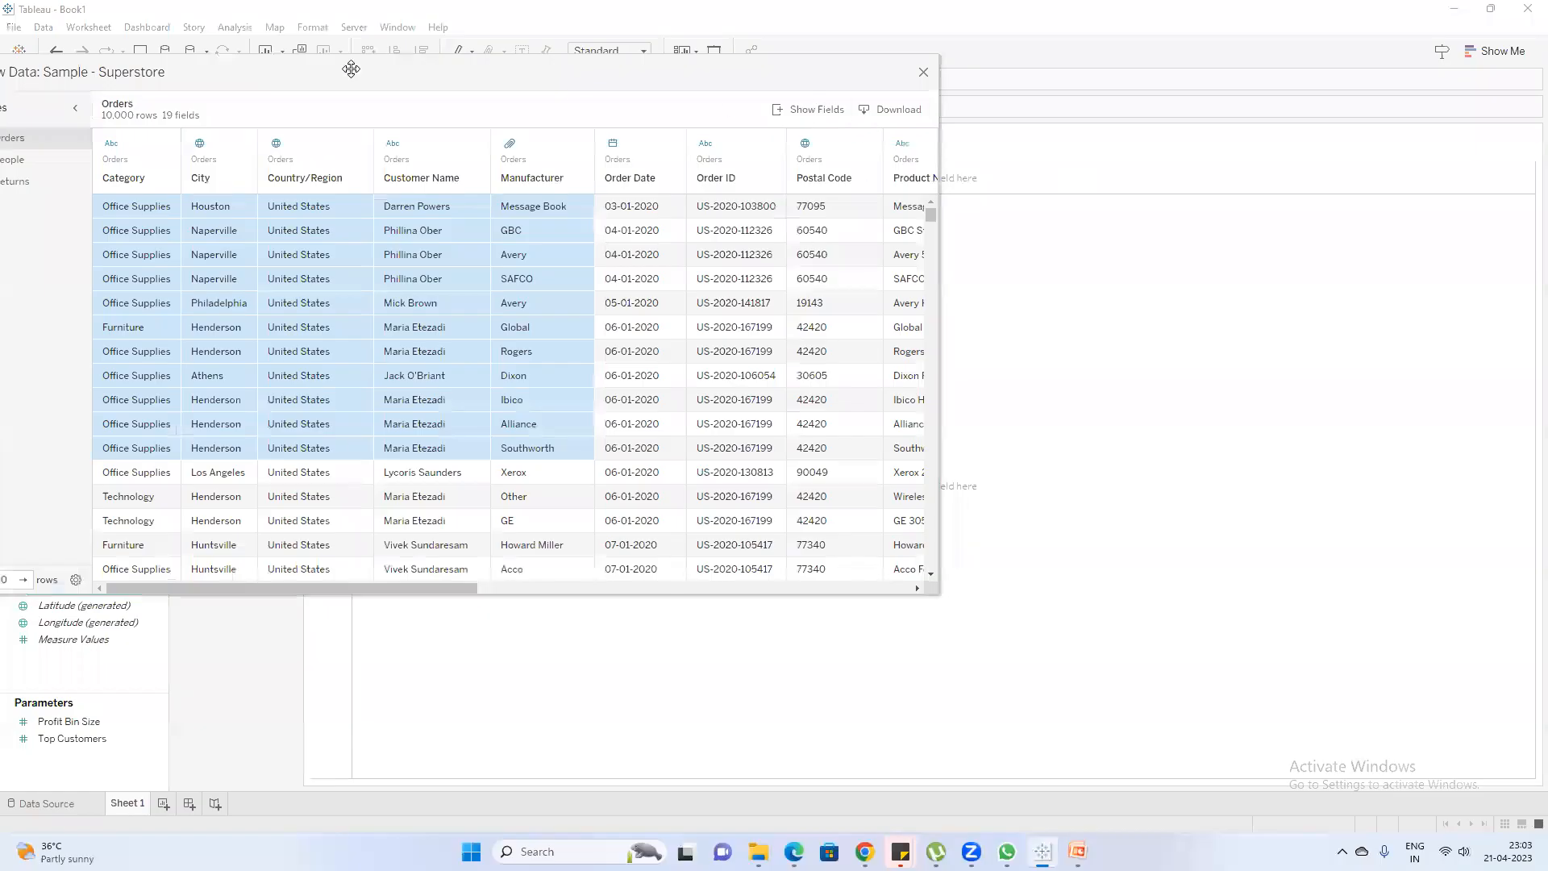
Close the data window and consult the PowerPoint slide on creating Top N and Bottom N sets before returning to Tableau
left_click(913, 156)
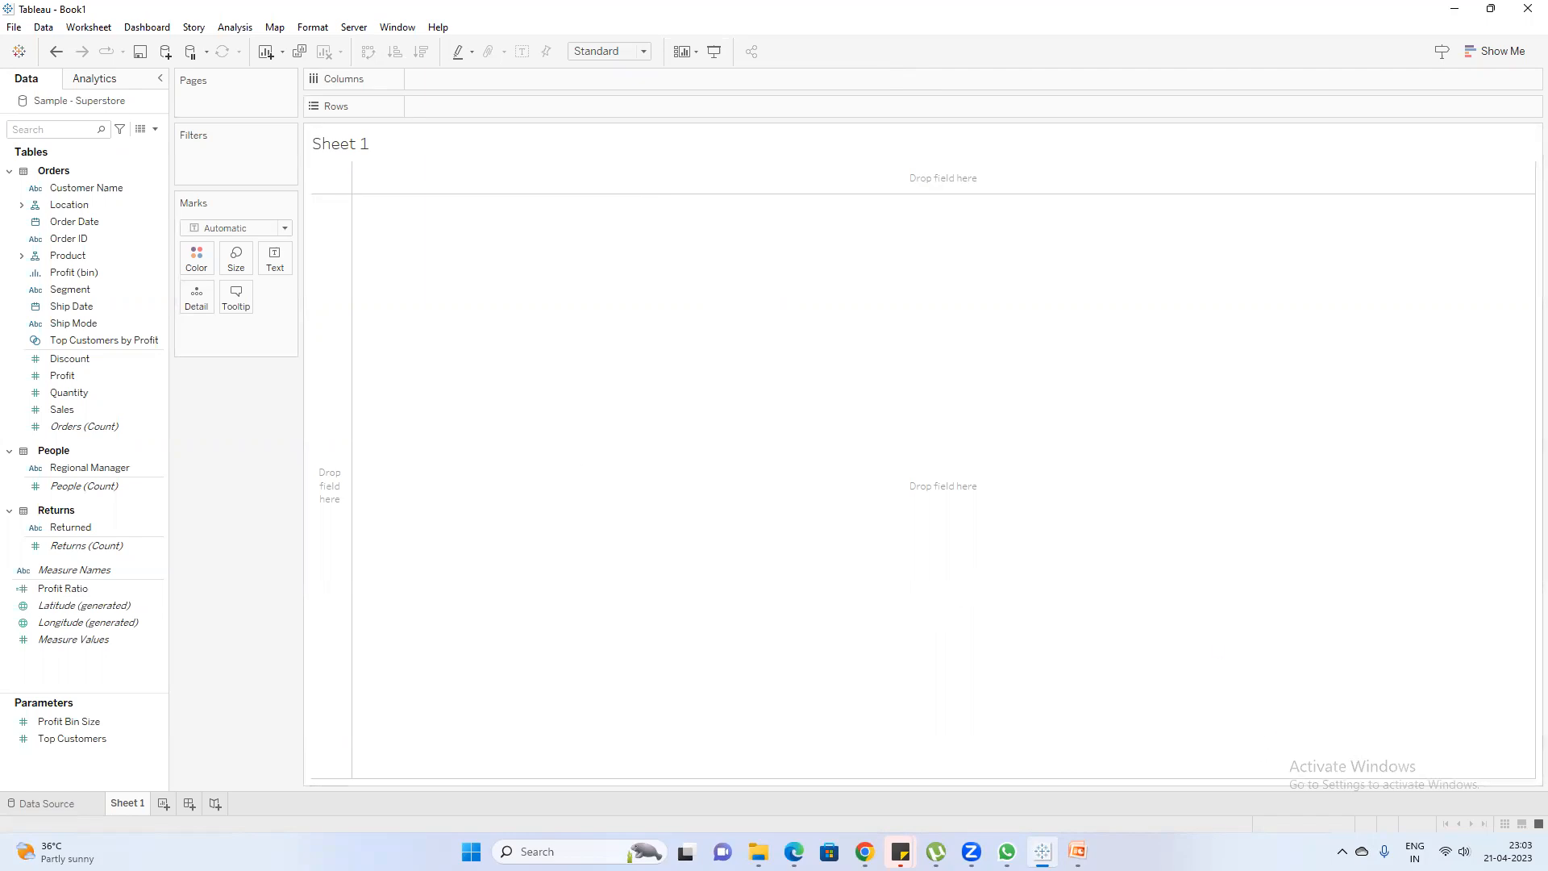
left_click(1077, 852)
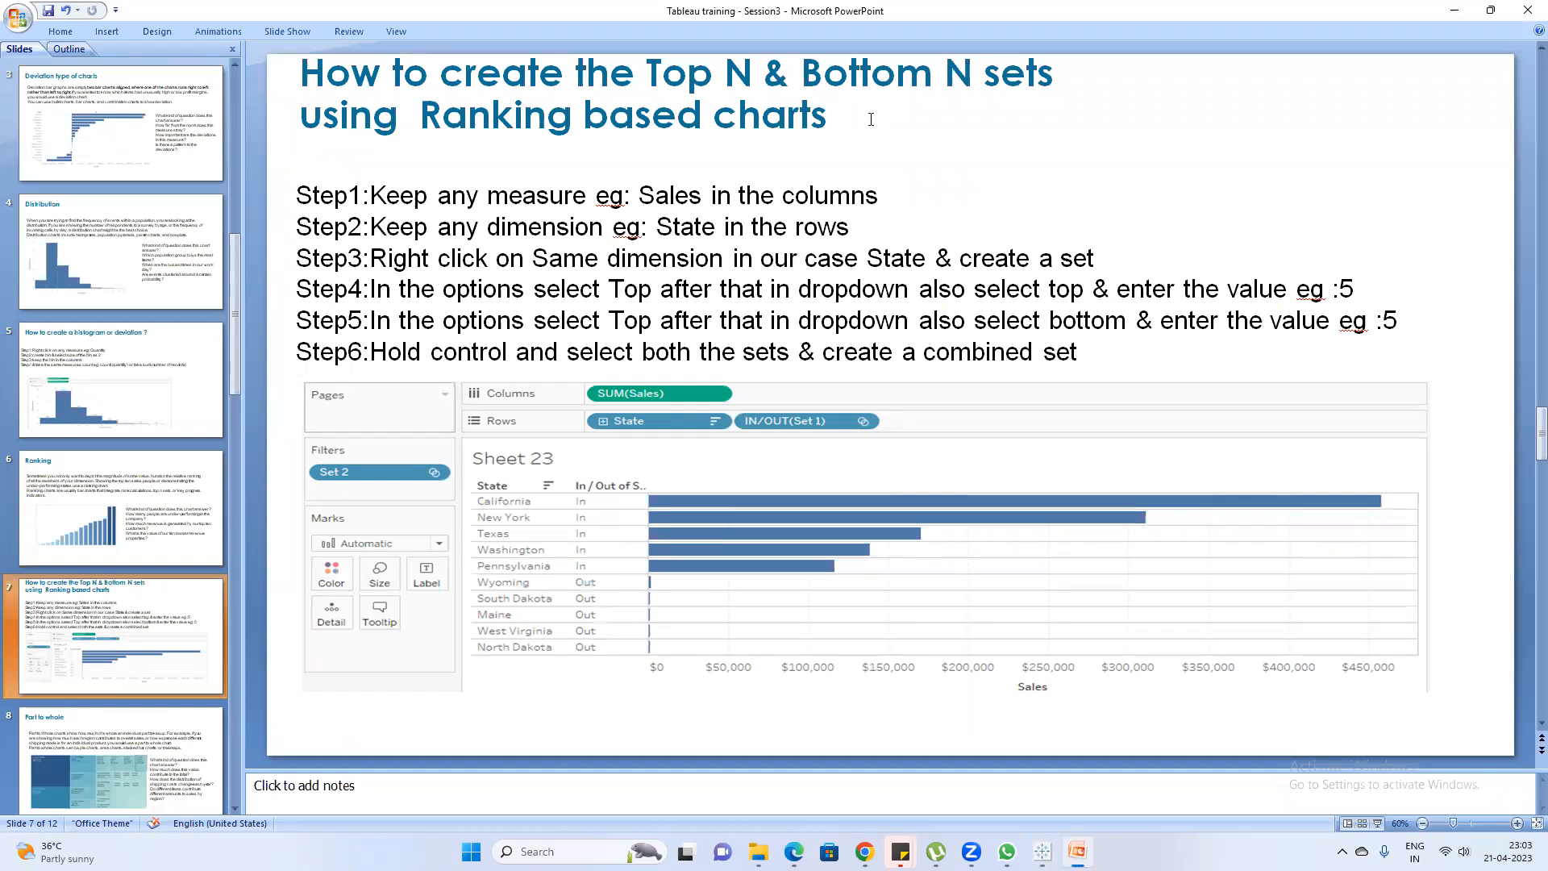
key("alt+Tab")
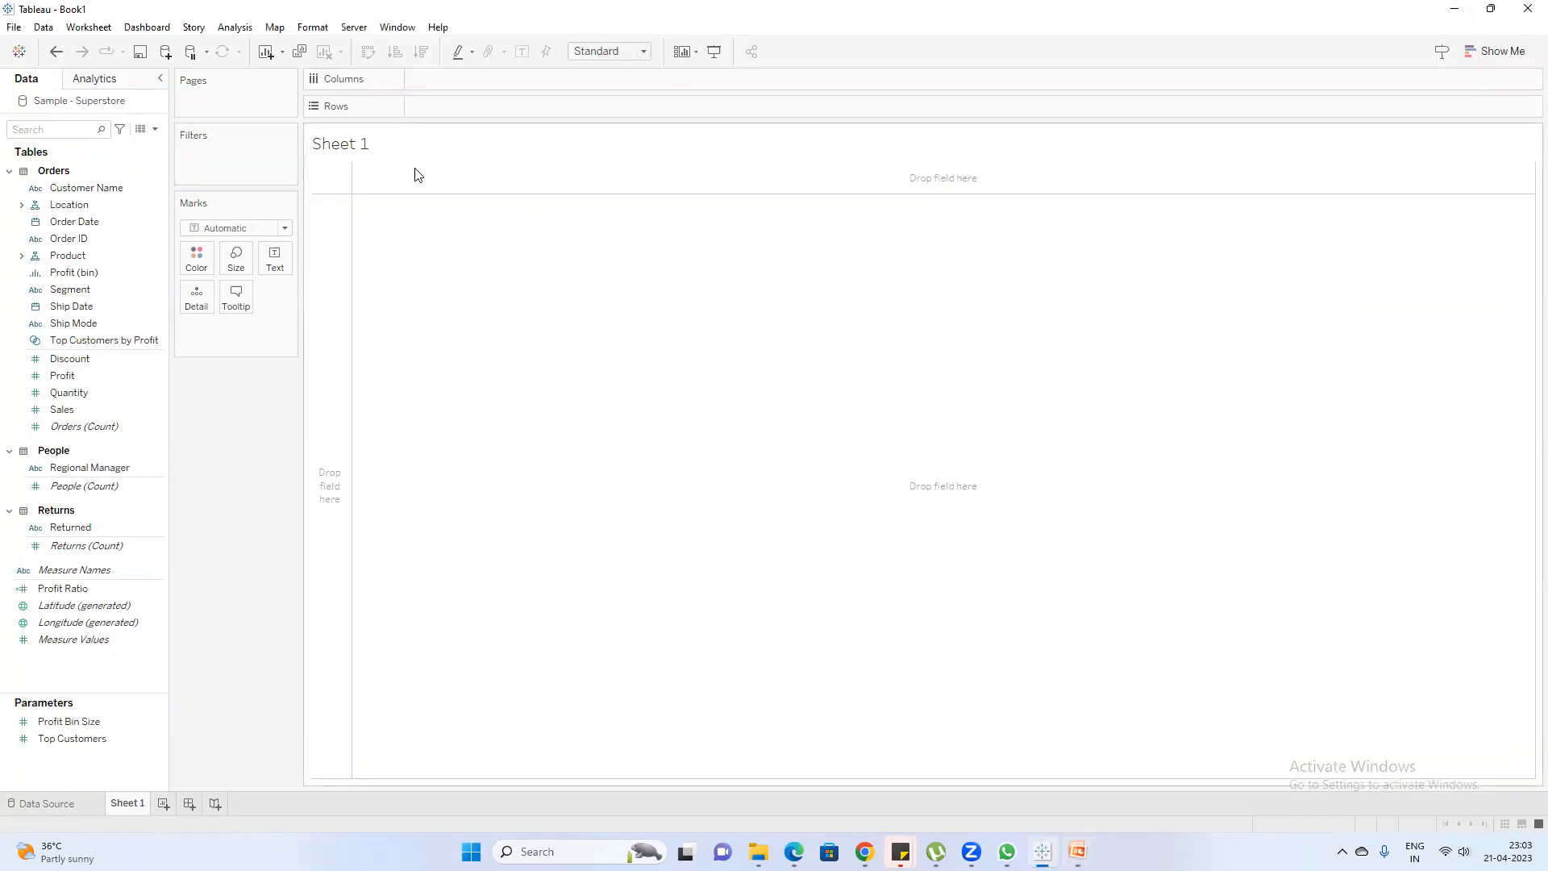
Find the Customer Name field by searching for "custo" and add it to the rows of Sheet 1
left_click(47, 130)
type("custo")
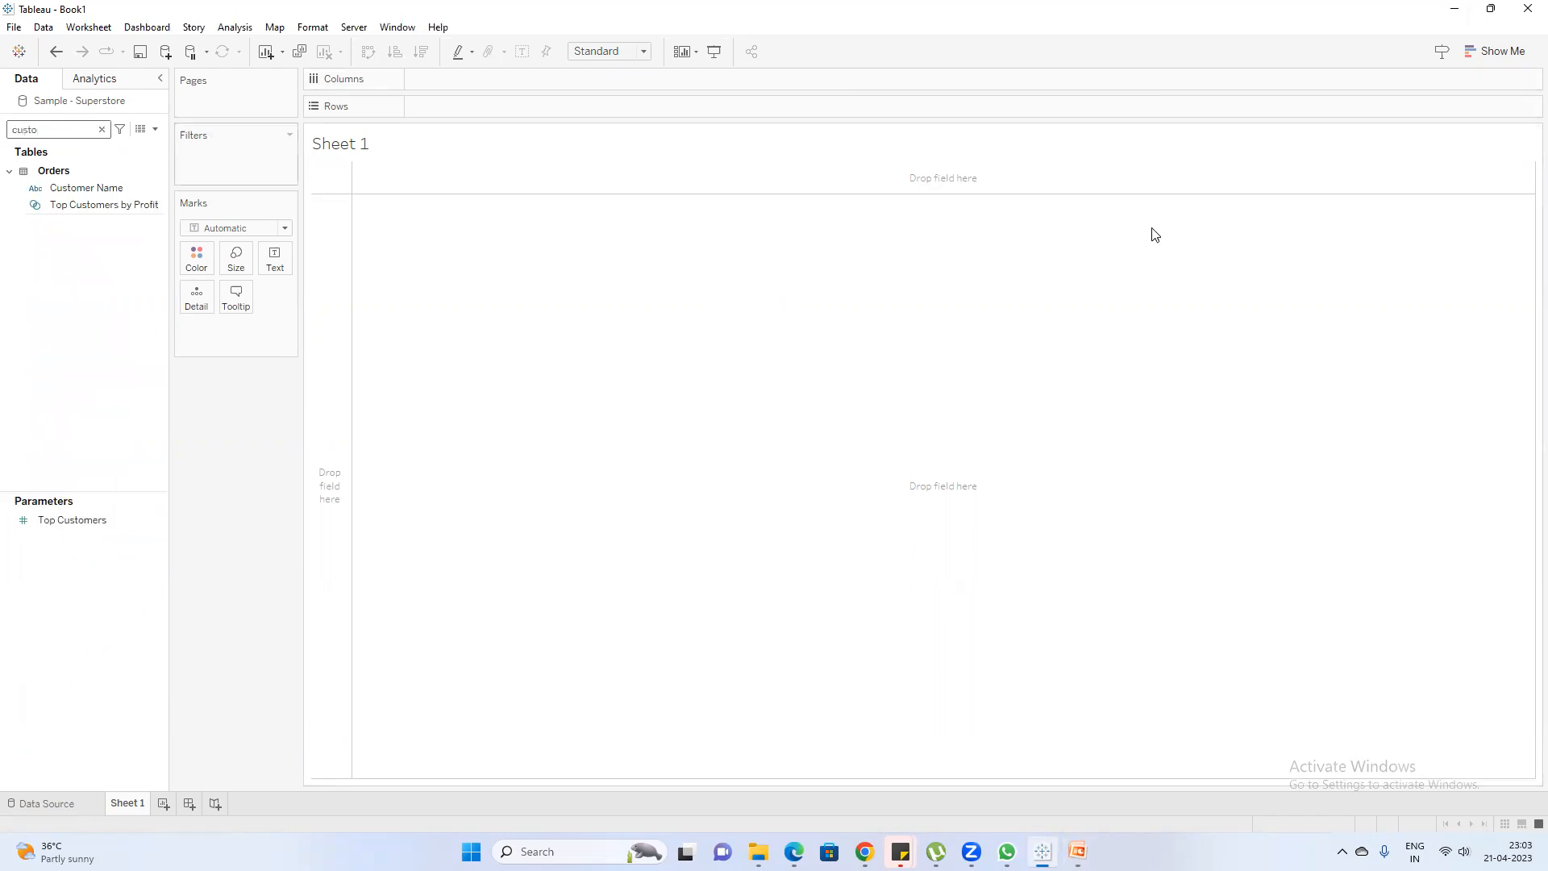
left_click(65, 194)
left_click_drag(74, 194, 481, 307)
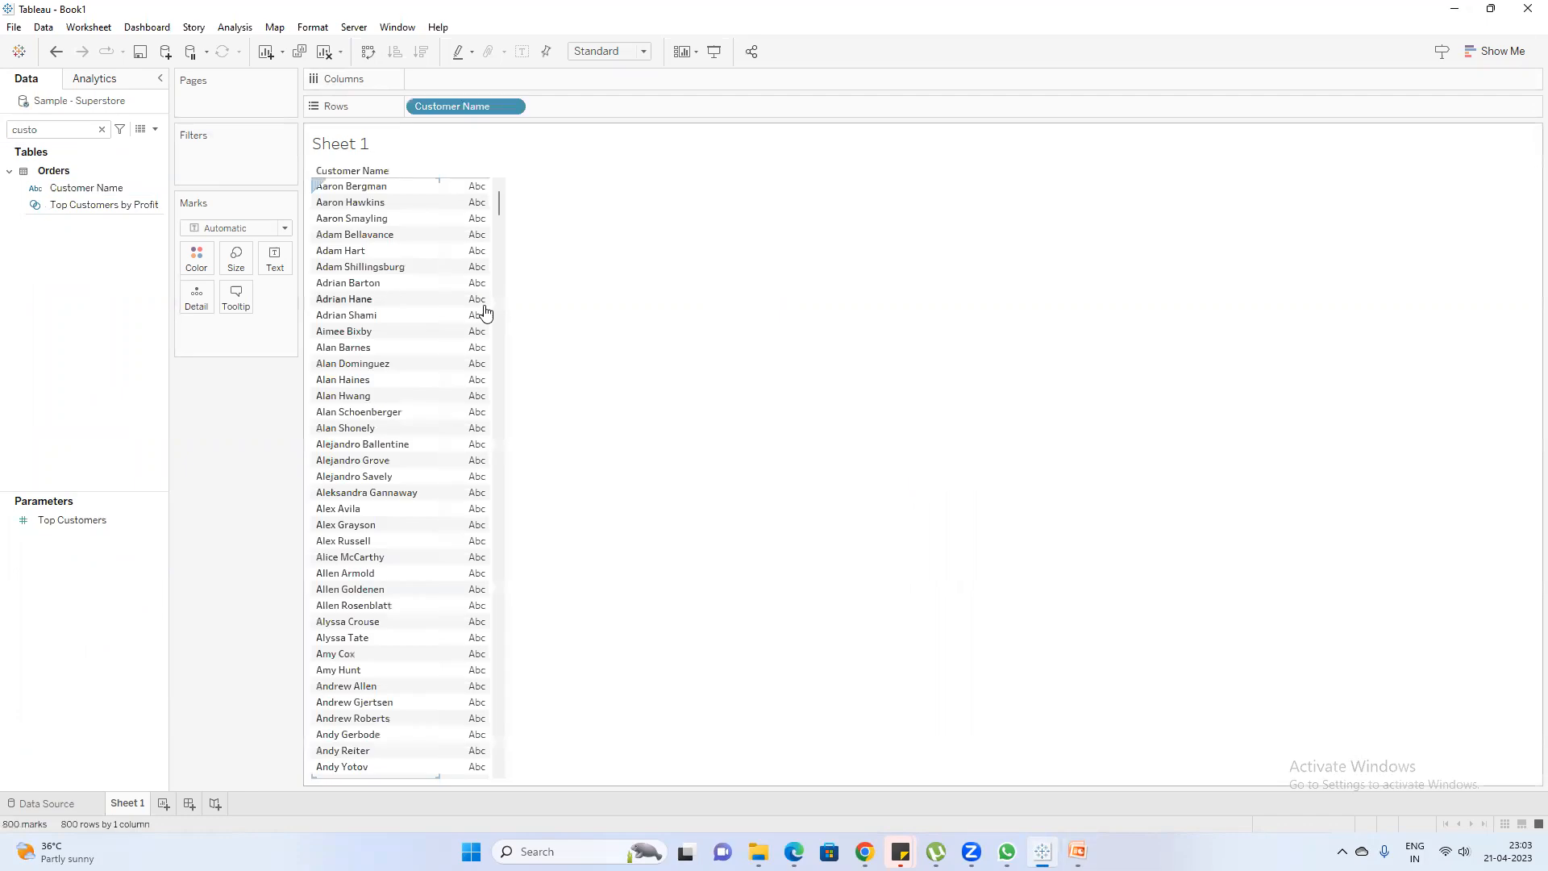
Find the Sales field by searching for "sal" and show its sum as text for each customer
left_click(101, 130)
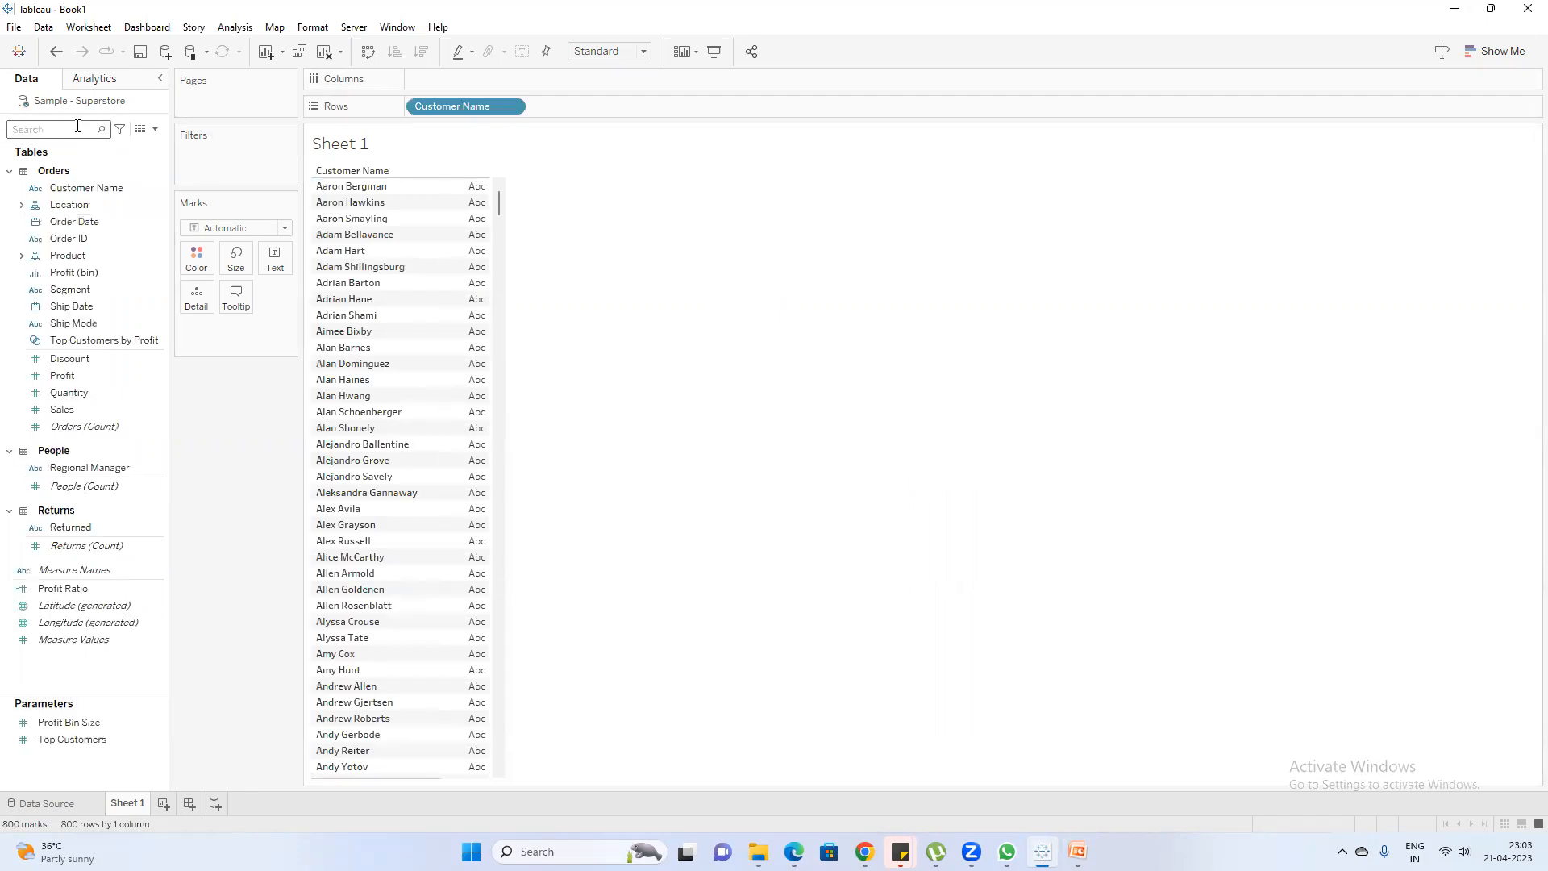
type("sal")
left_click_drag(62, 200, 237, 329)
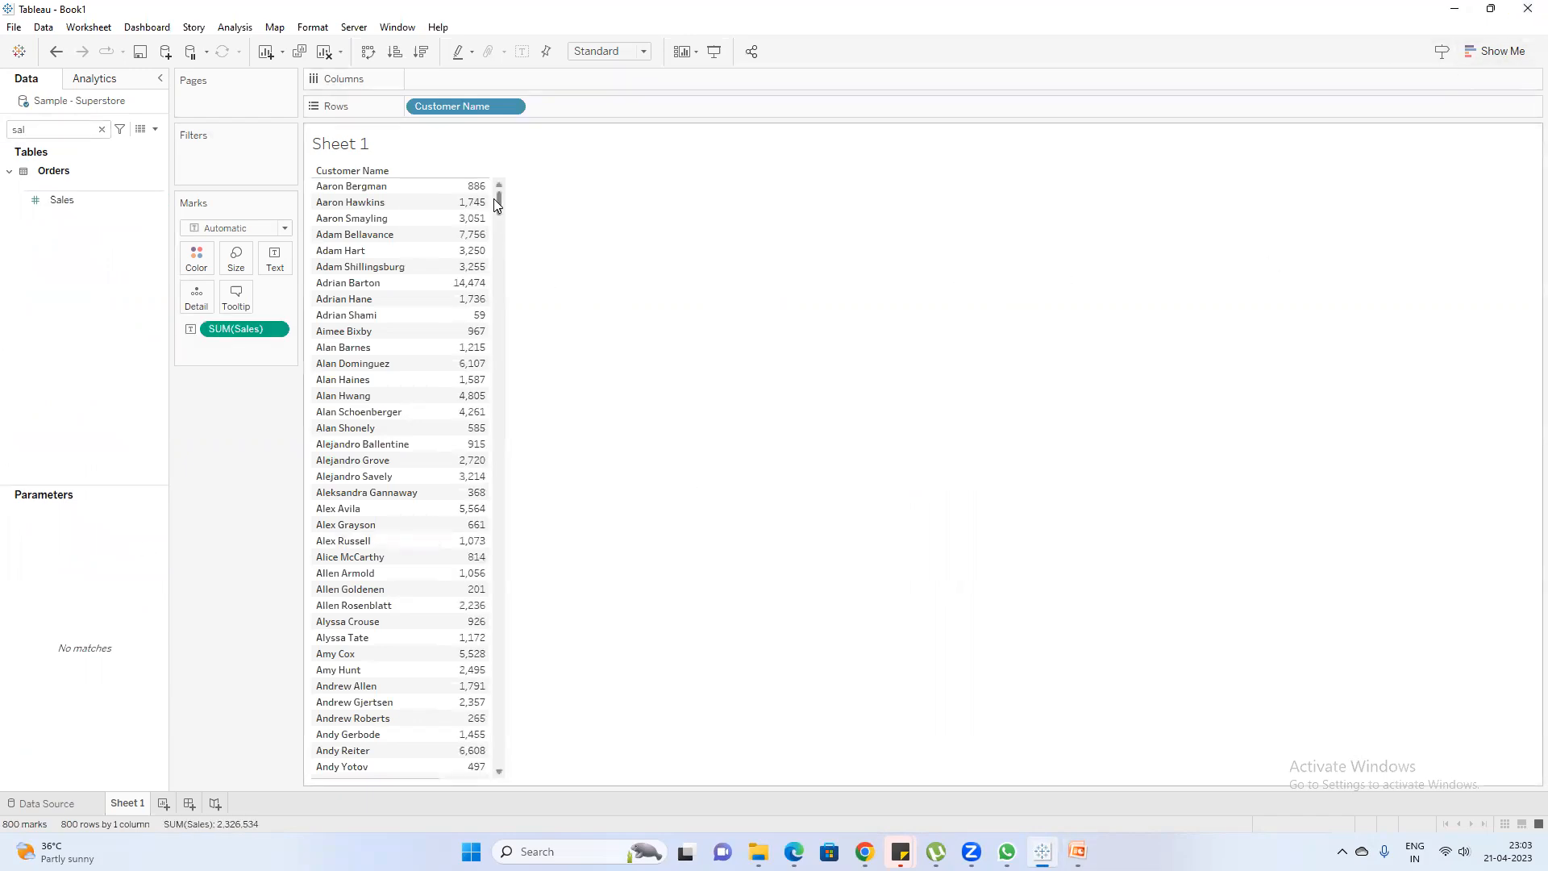
mouse_move(495, 198)
left_mouse_down()
mouse_move(498, 613)
mouse_move(542, 357)
mouse_move(511, 193)
left_mouse_up()
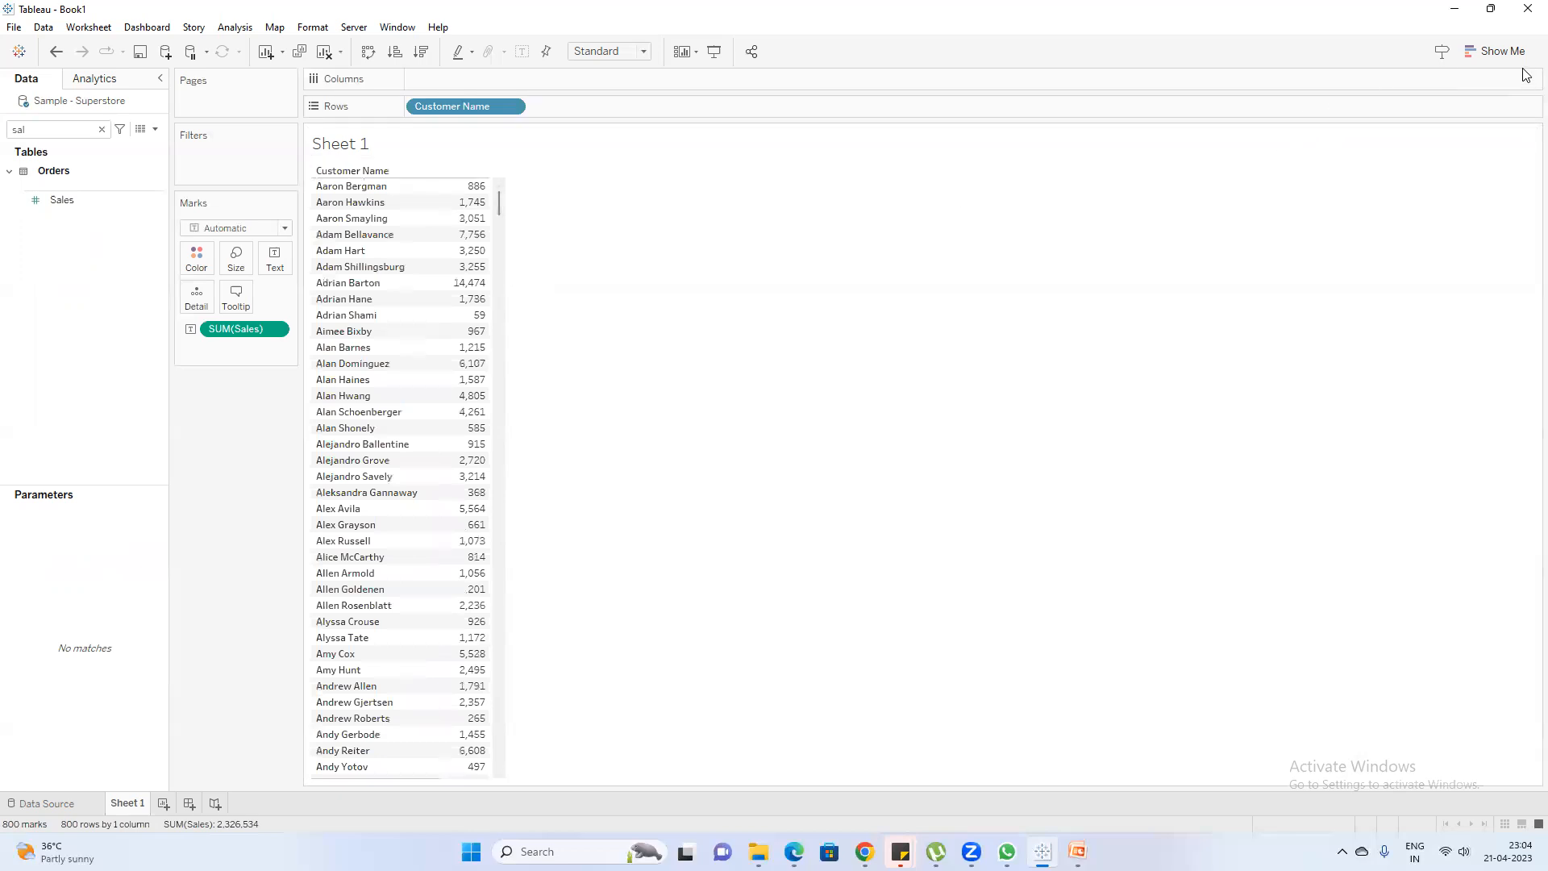
Convert the customer sales table into a horizontal bar chart and look through the customers' bars
left_click(1494, 55)
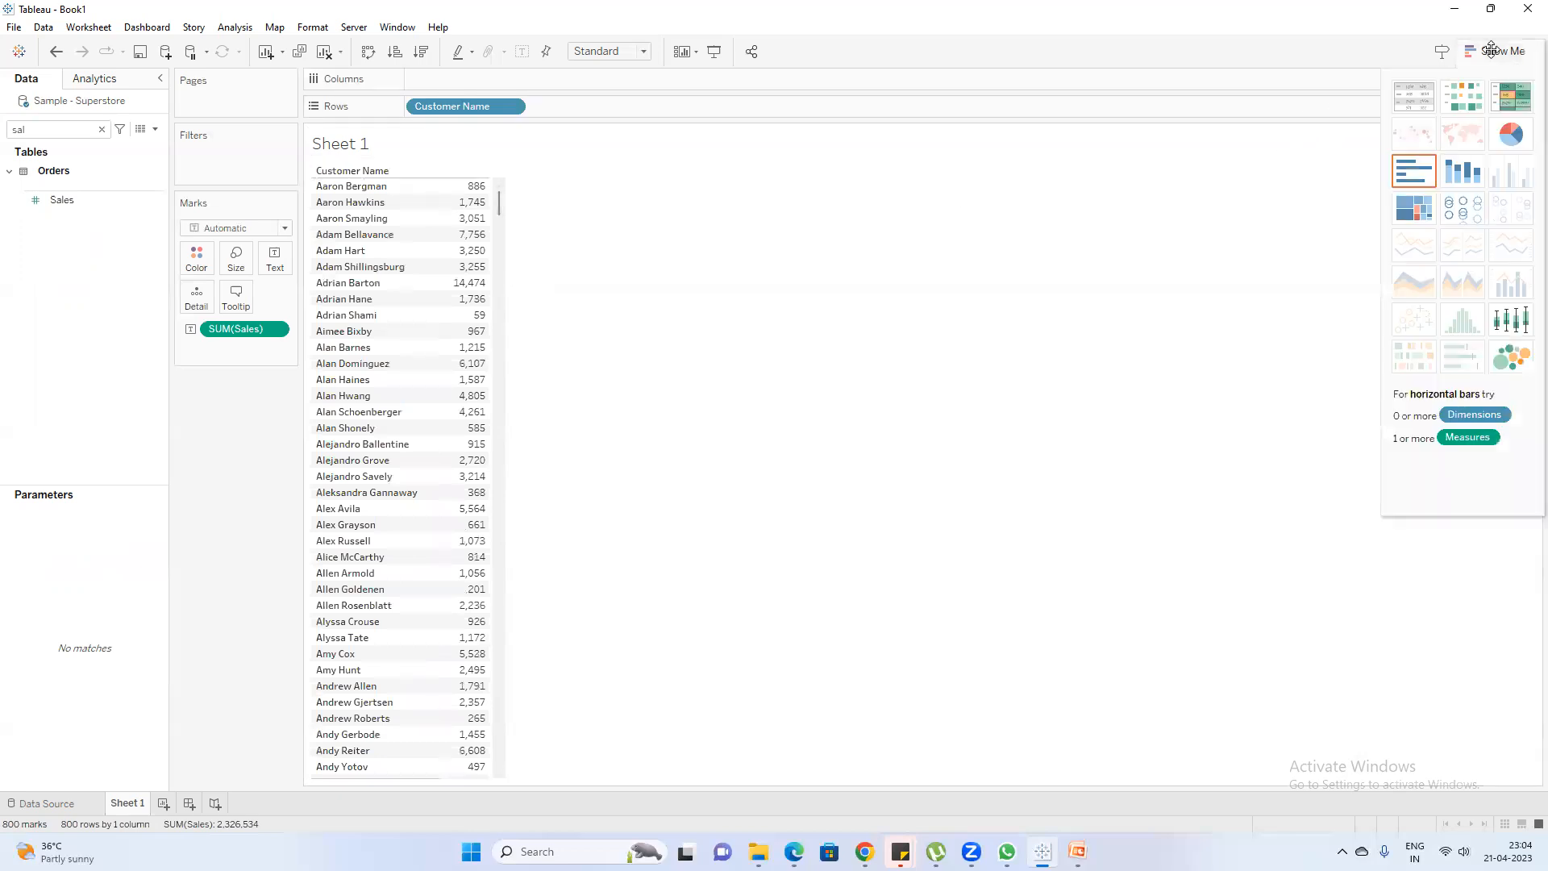
left_click(1419, 174)
left_click(1498, 53)
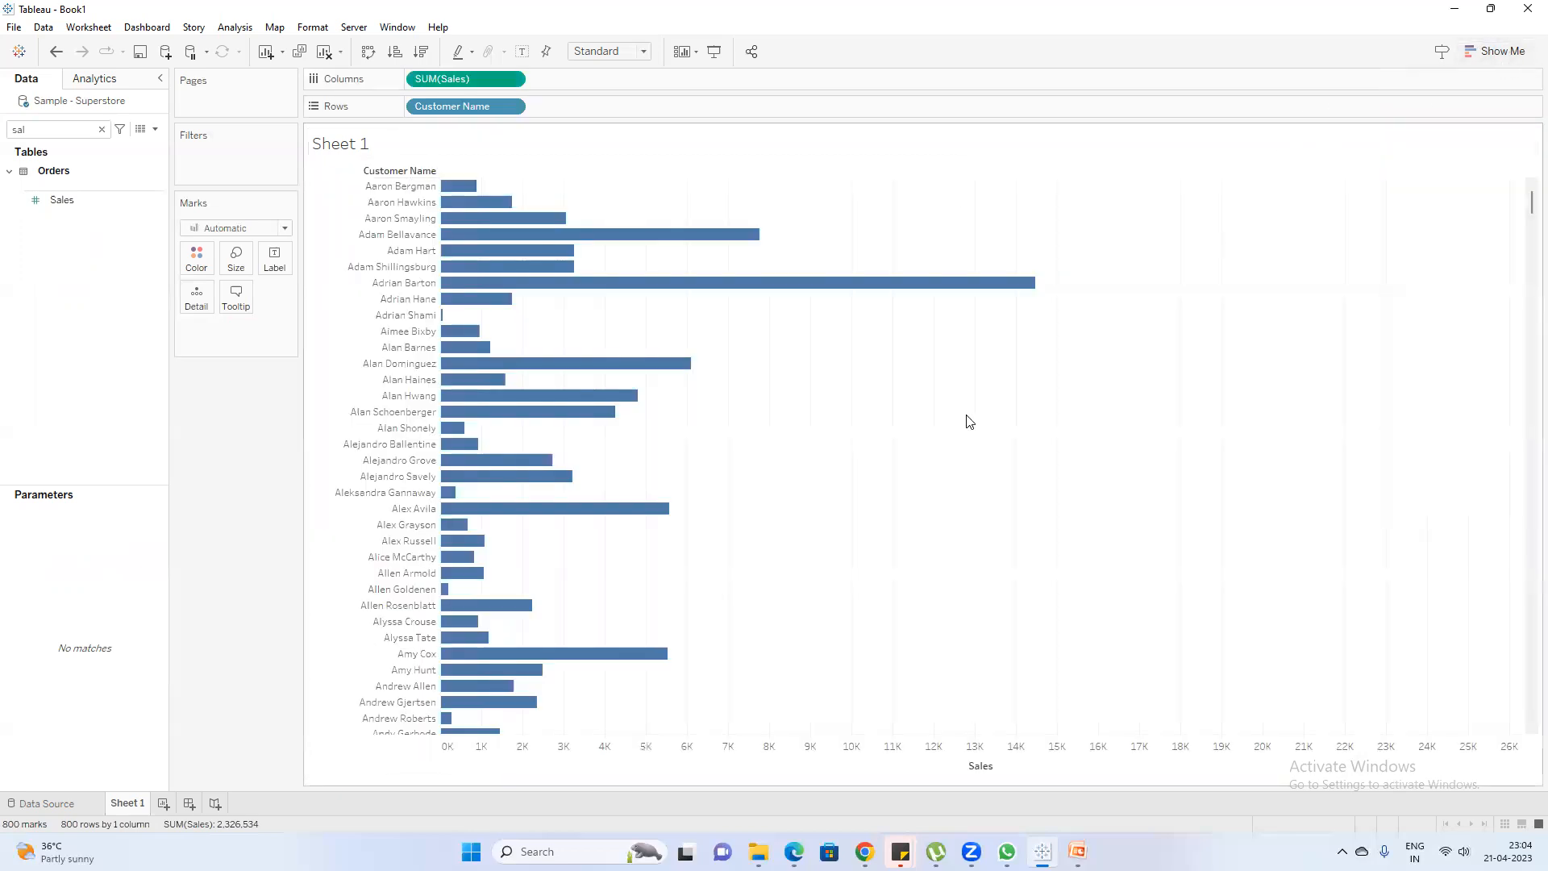
scroll(840, 365, "down", 5)
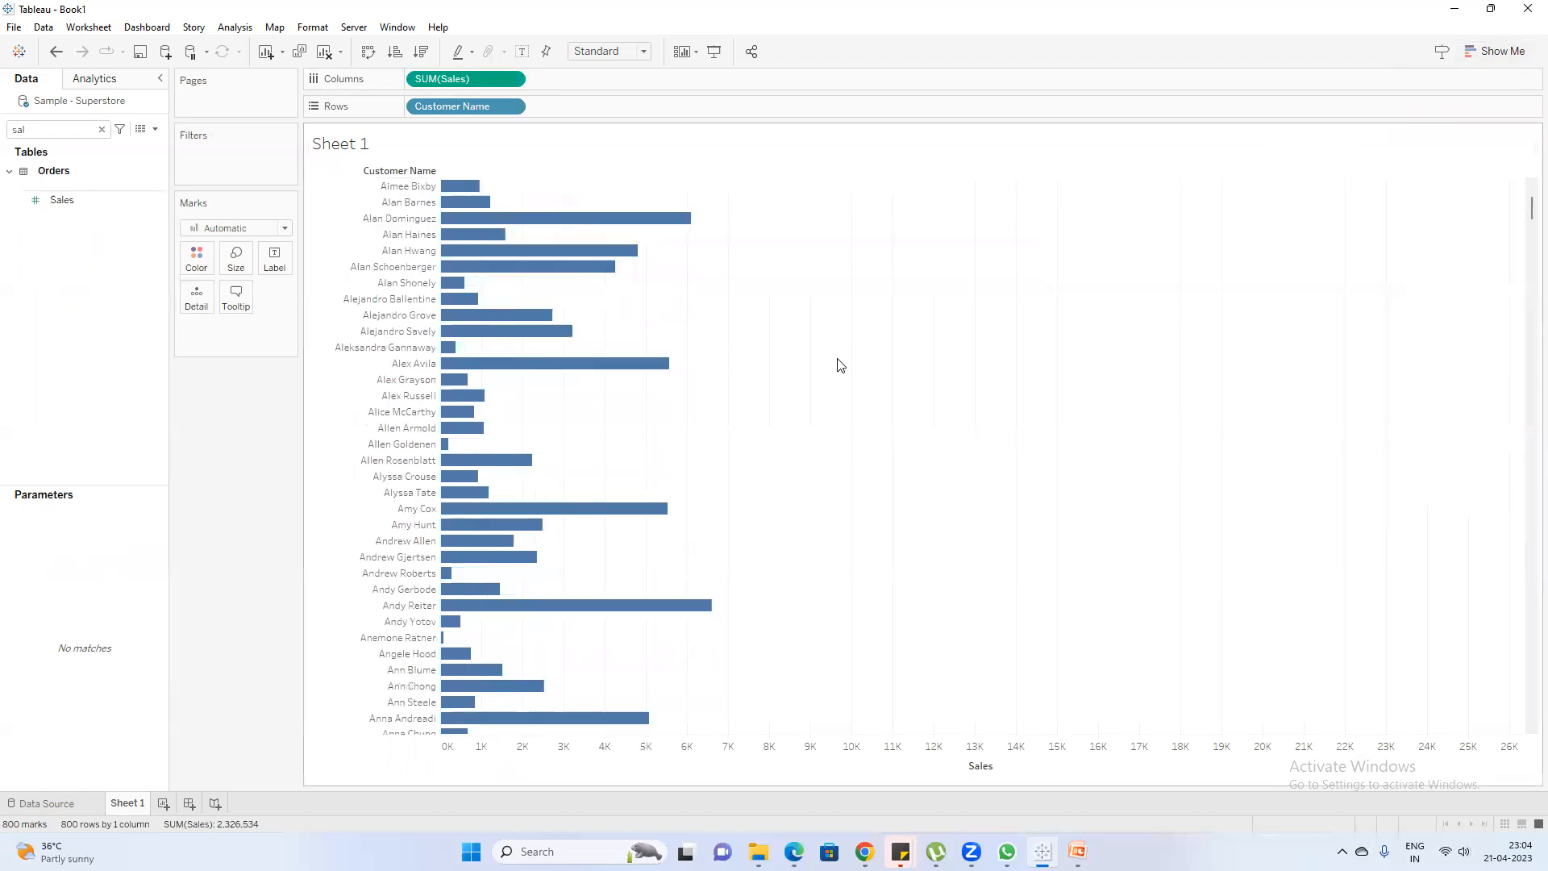
scroll(839, 366, "up", 5)
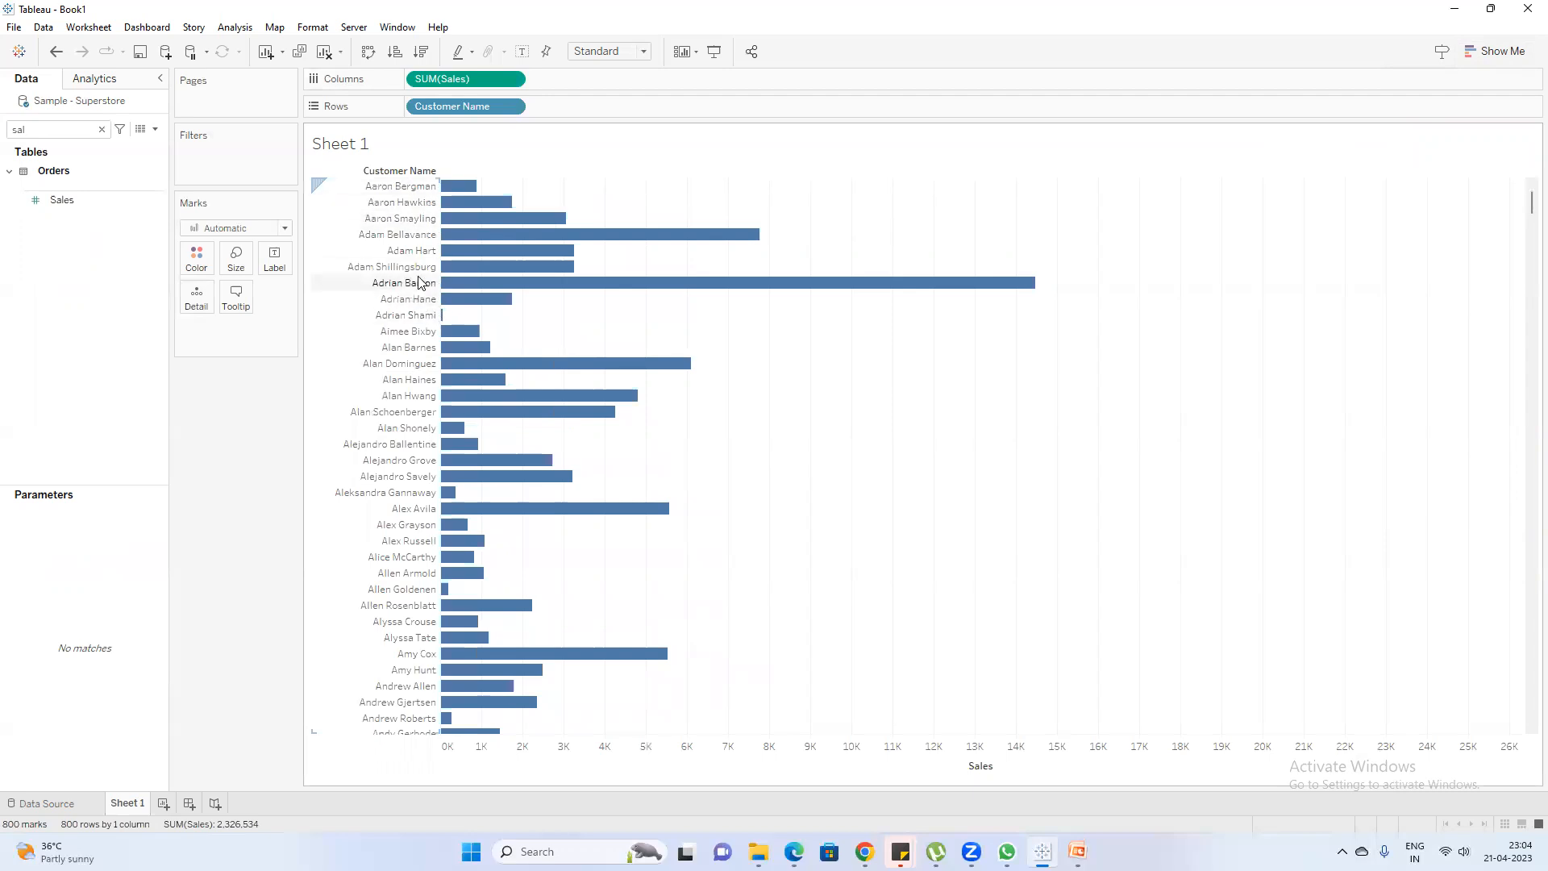
scroll(399, 337, "down", 12)
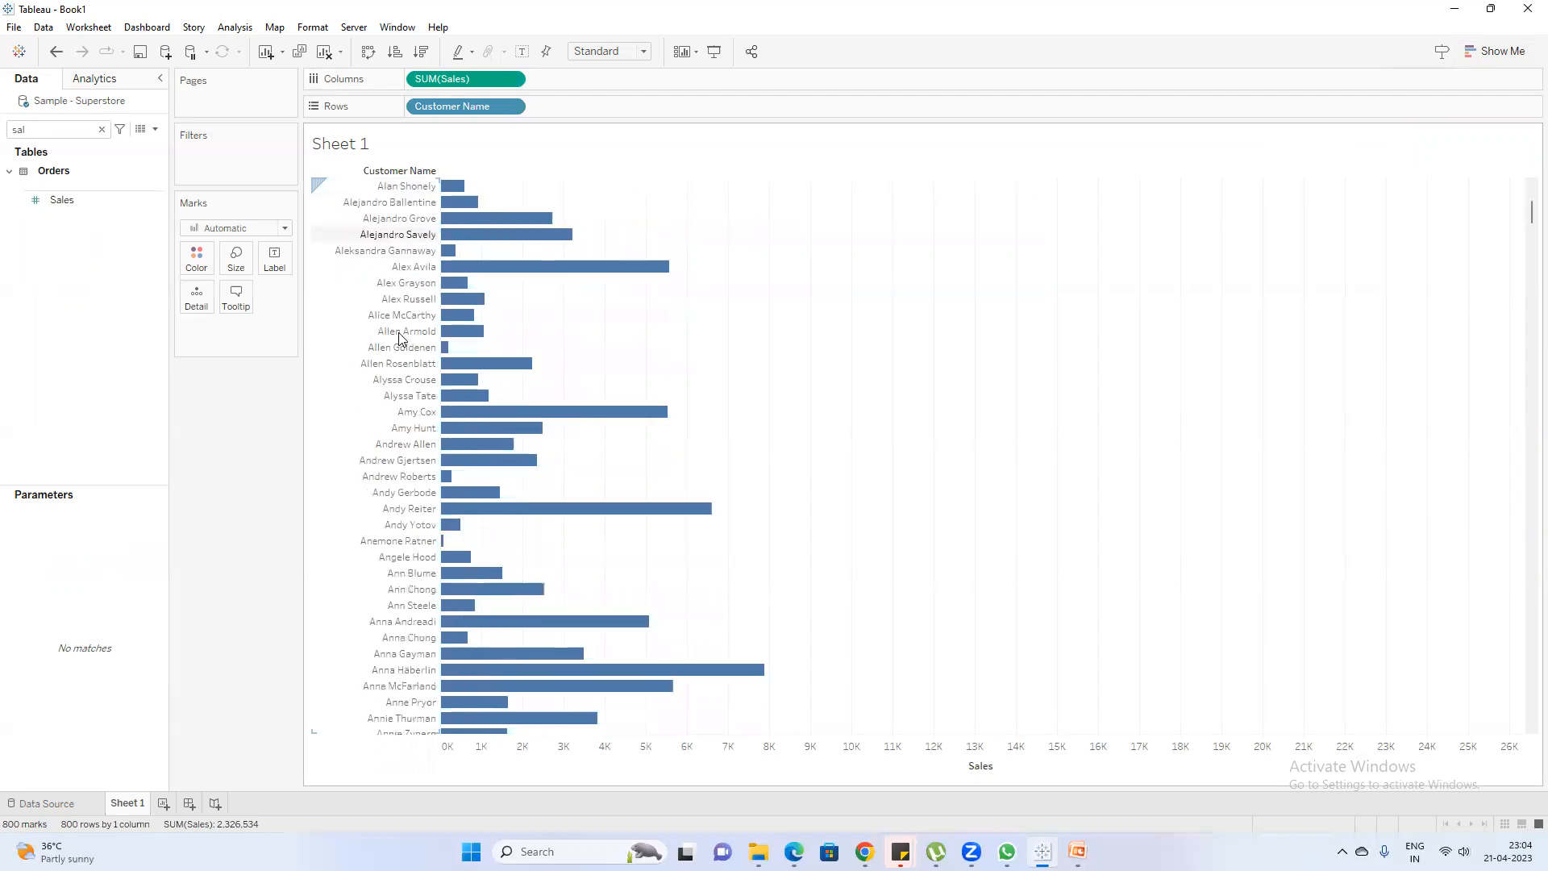
scroll(399, 337, "up", 12)
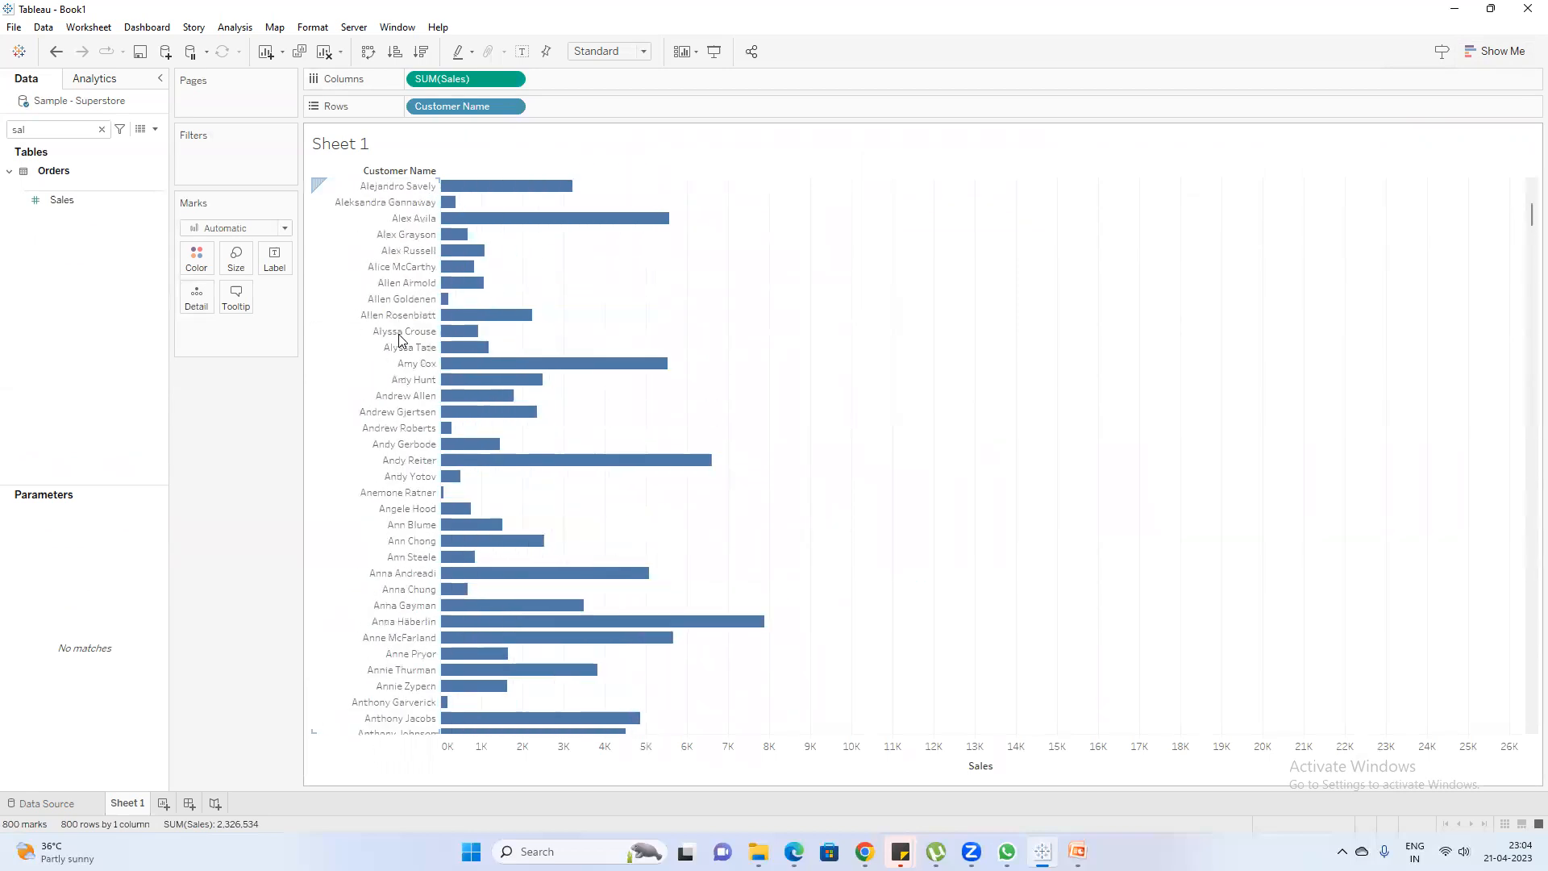
Sort the customers in descending order by sum of Sales and look through the ranked bars
mouse_move(618, 226)
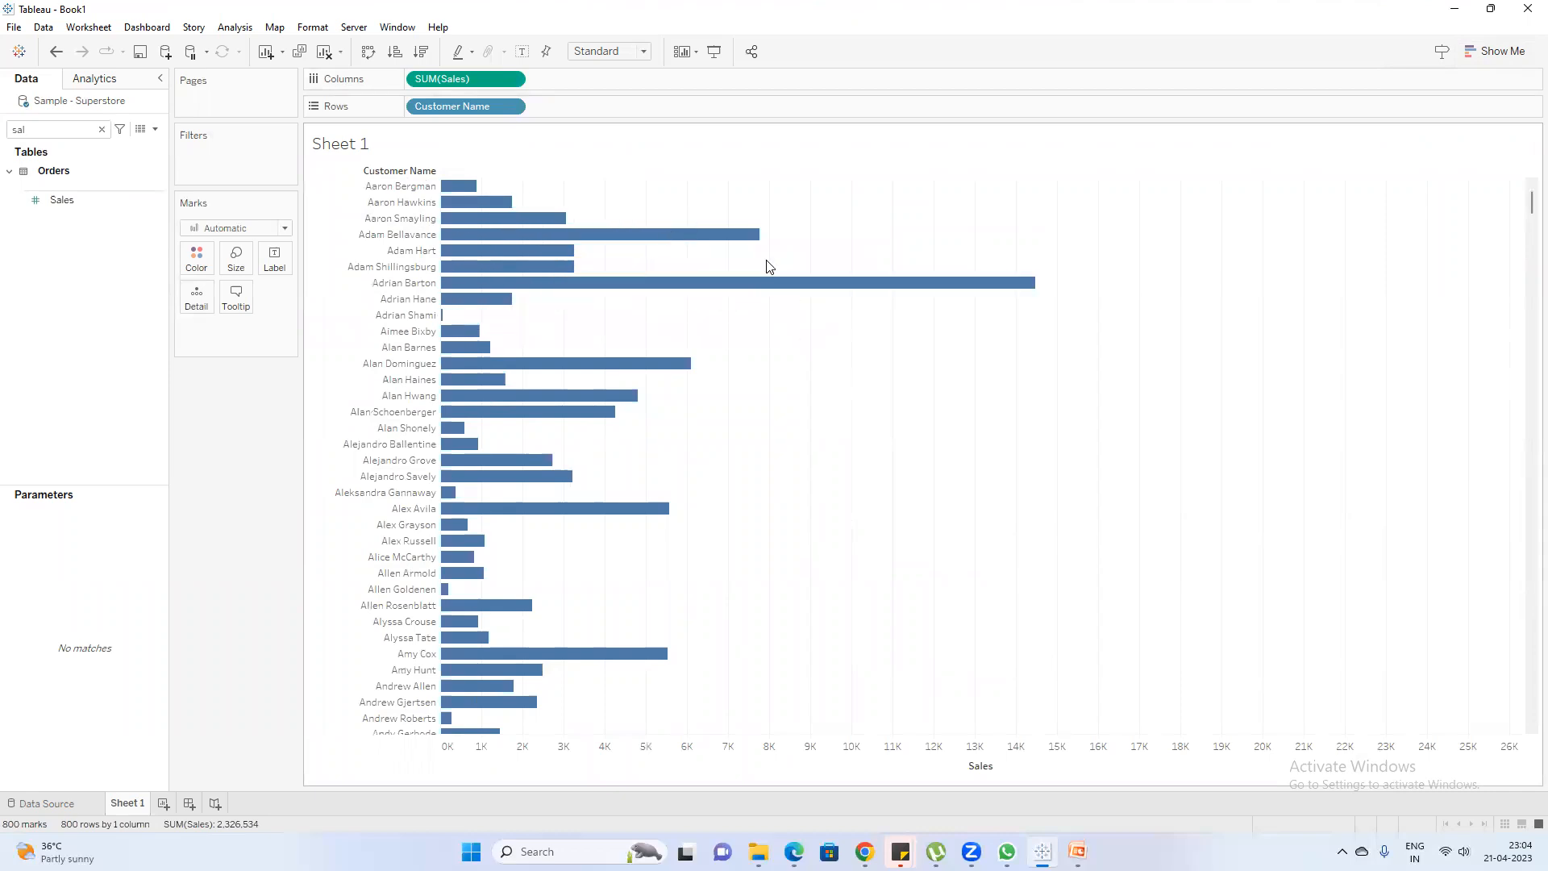
mouse_move(940, 289)
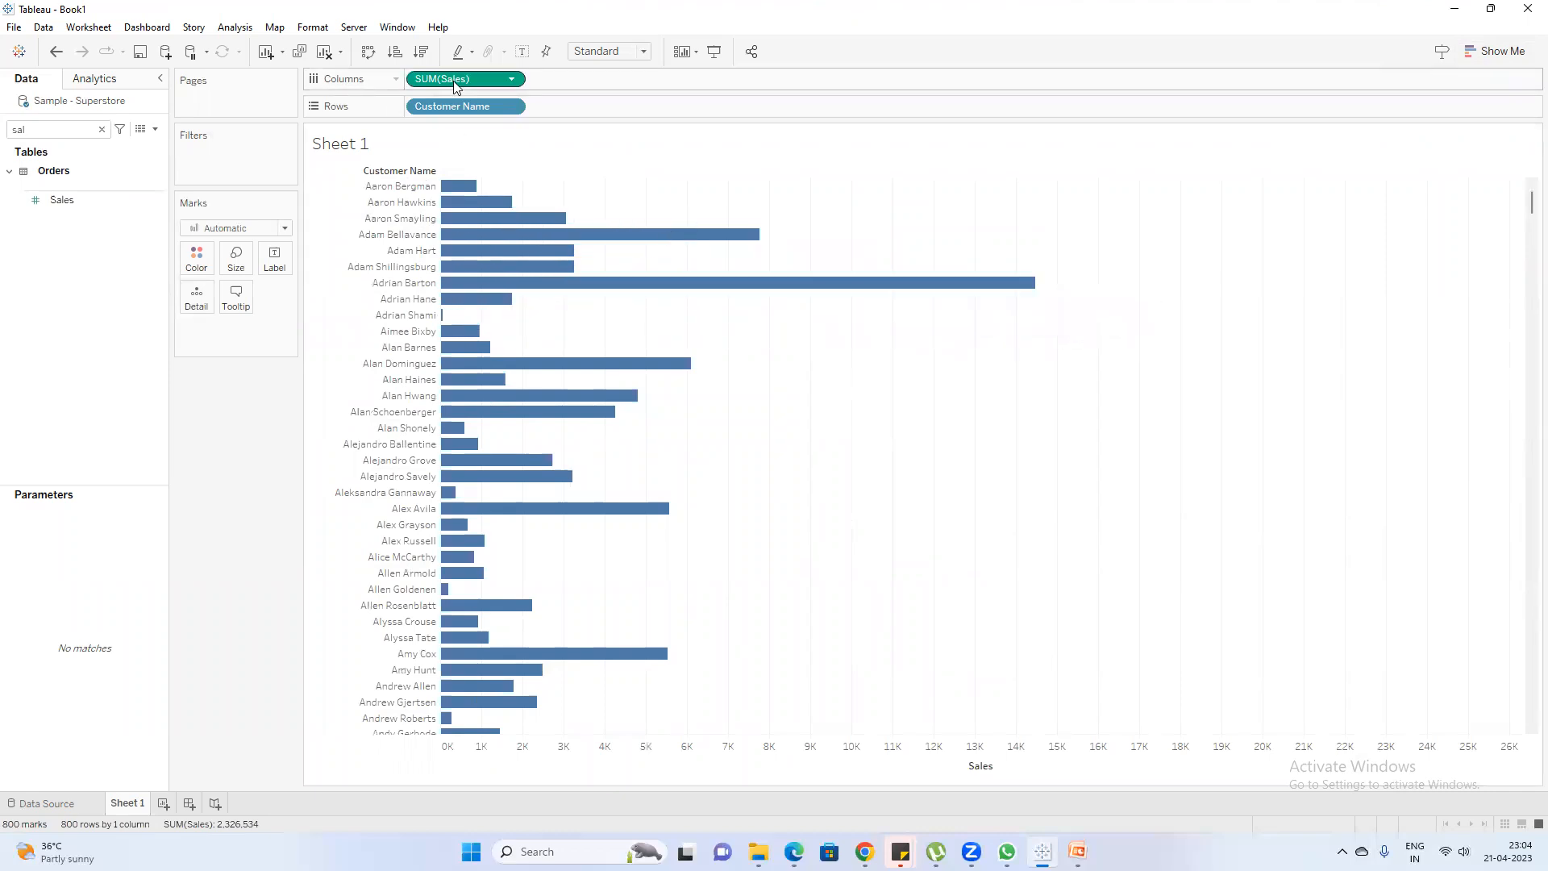
mouse_move(889, 288)
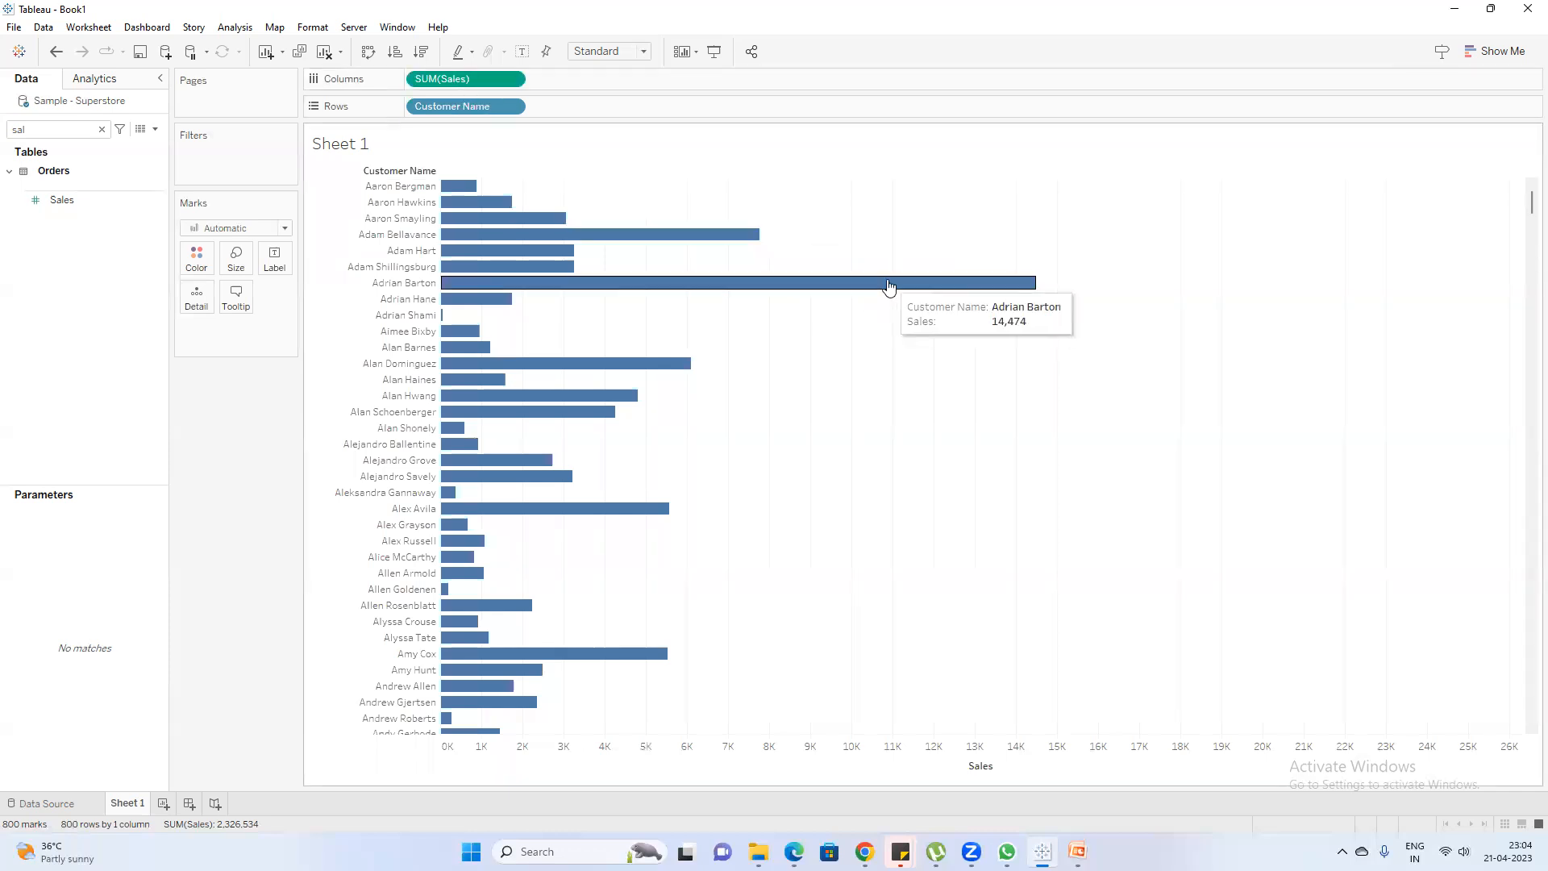
left_click(421, 53)
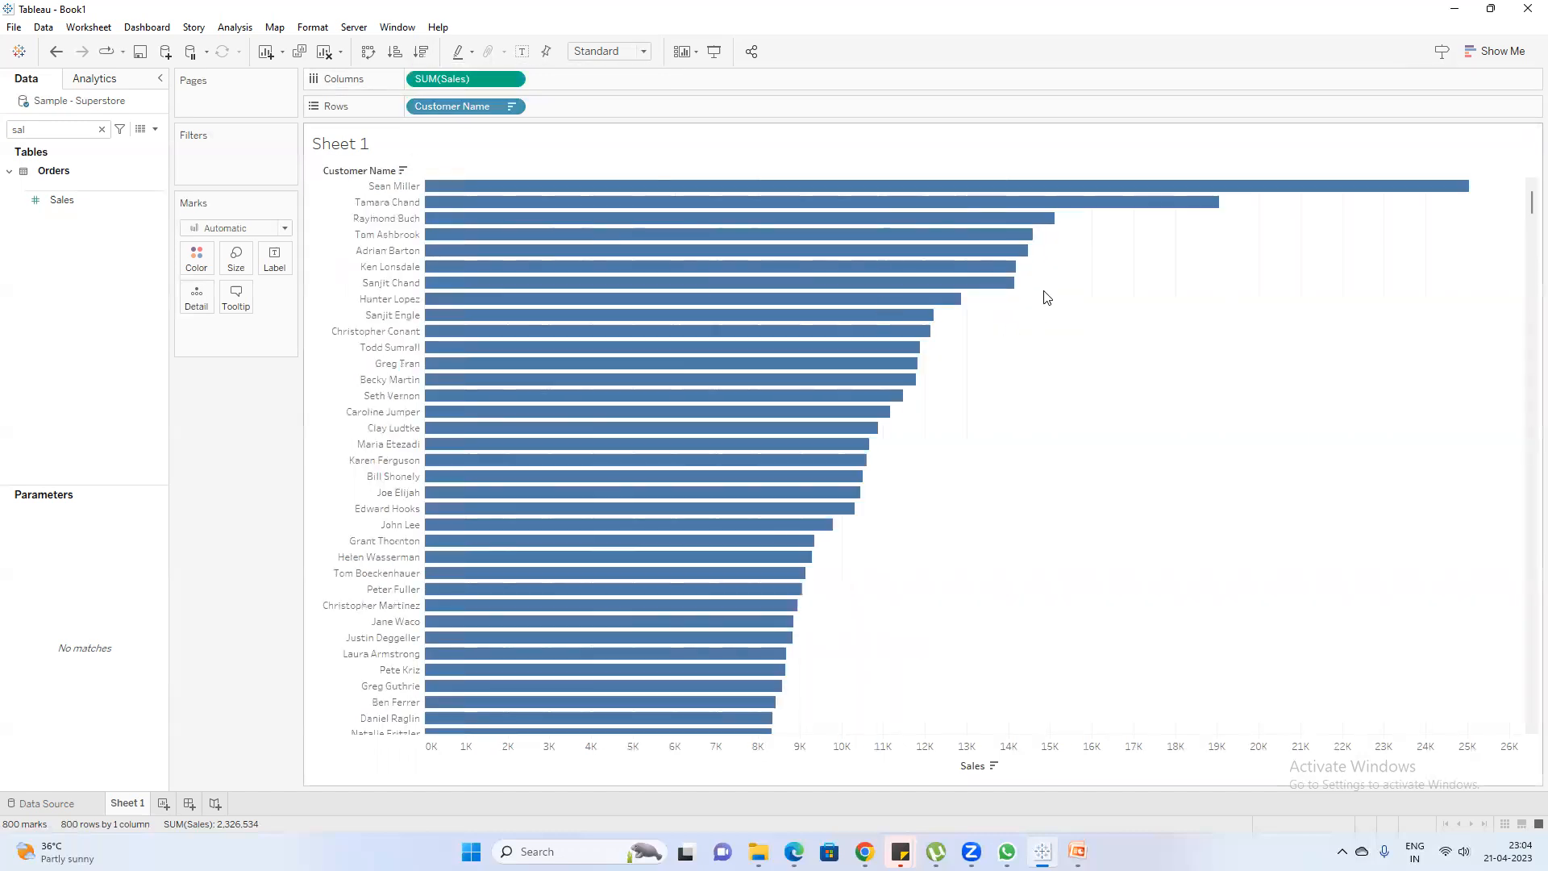
scroll(1100, 324, "down", 15)
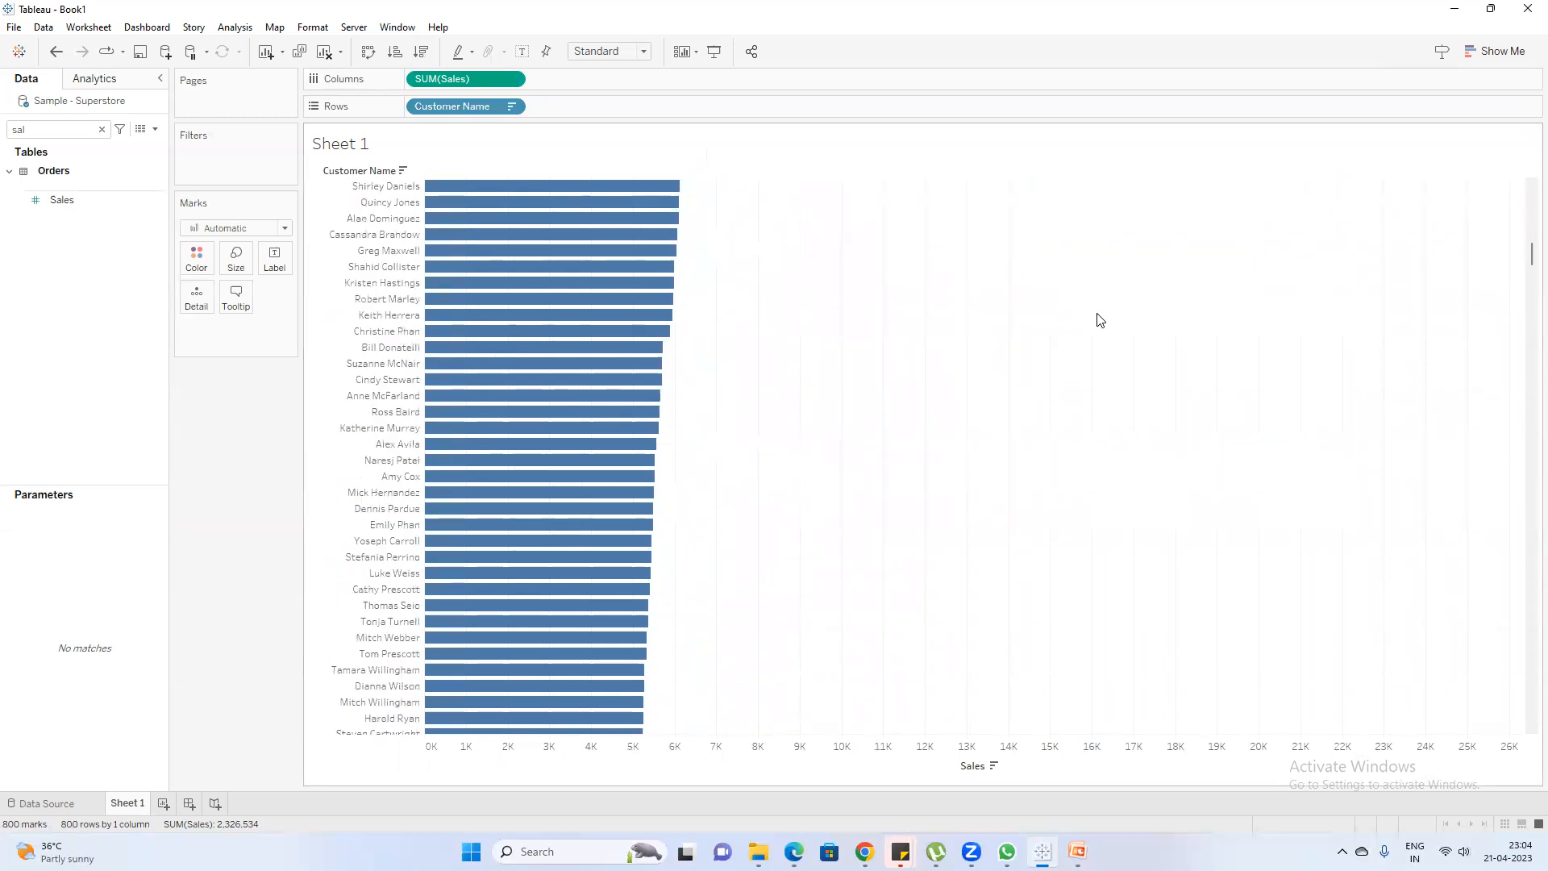
scroll(1101, 321, "down", 15)
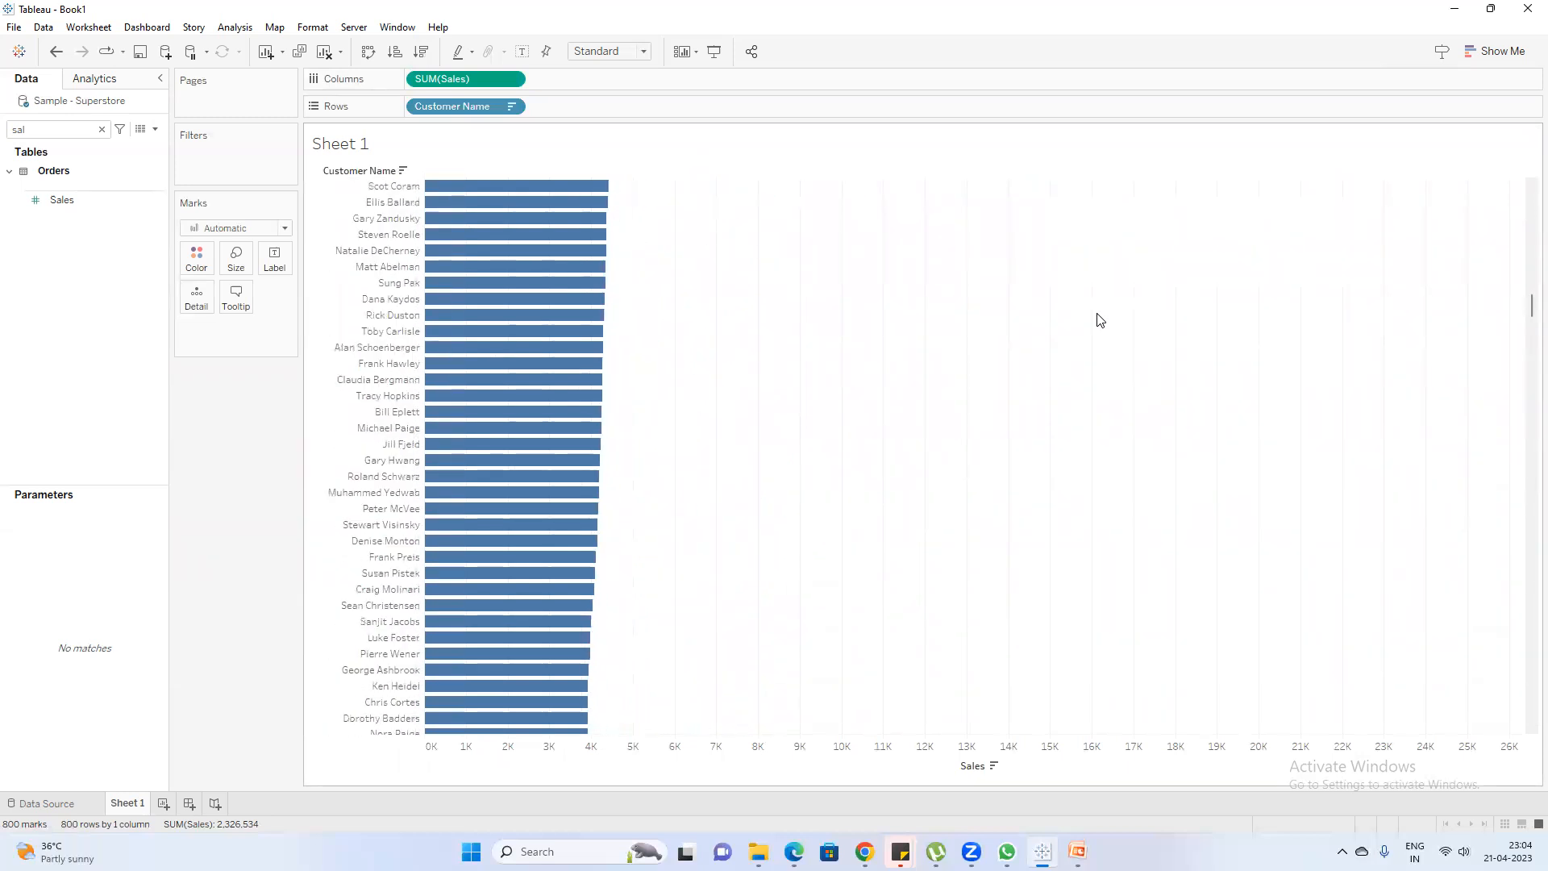
scroll(1101, 321, "up", 15)
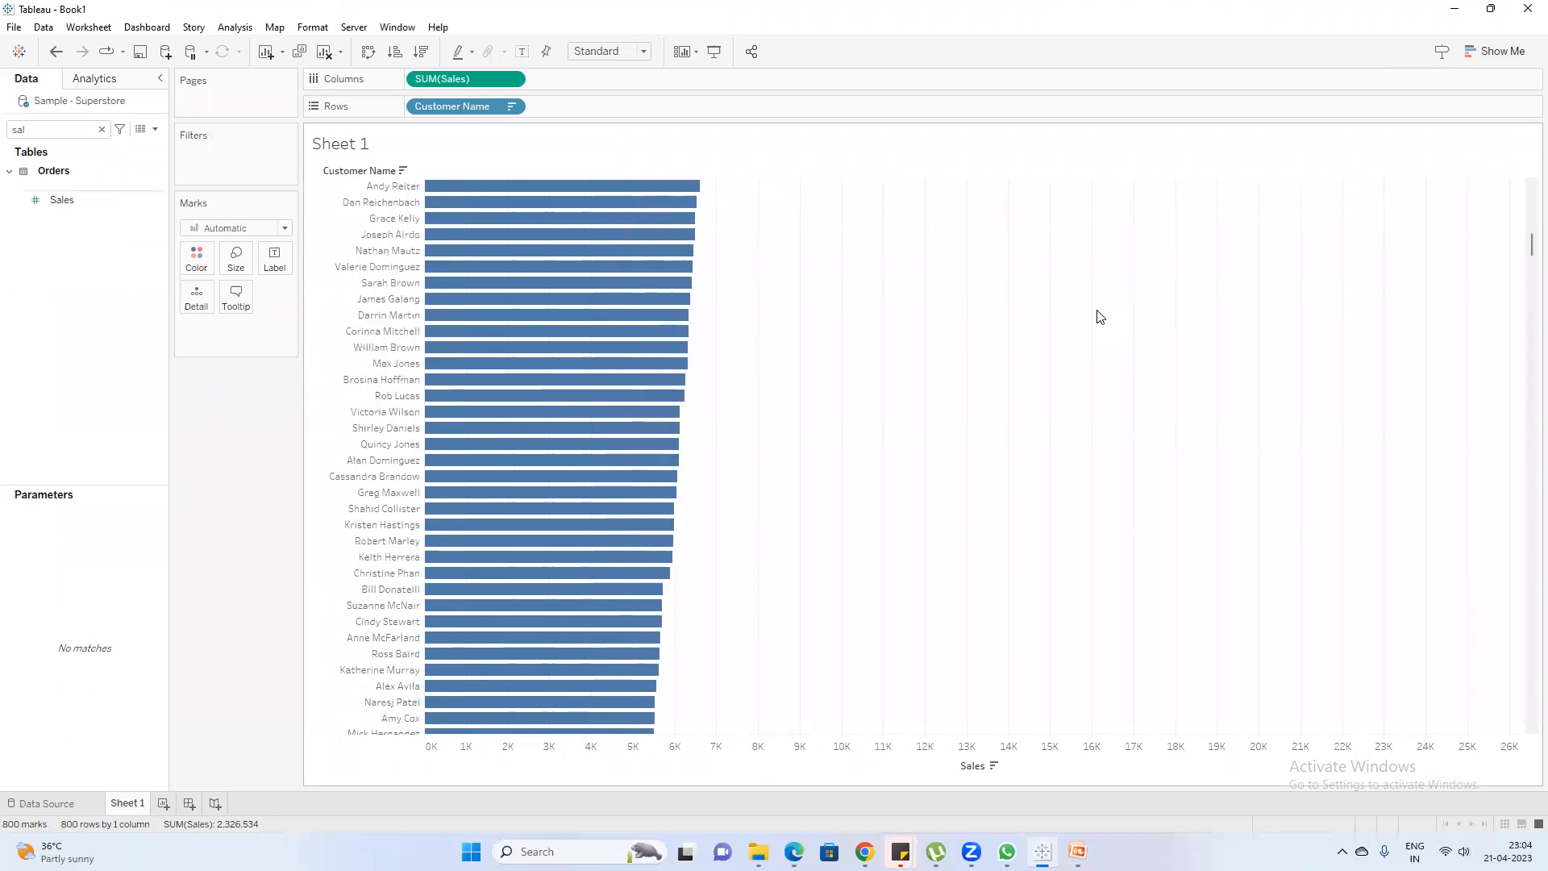
Show the sales value labels on the customer bars and look through the labelled ranking
scroll(1109, 266, "up", 10)
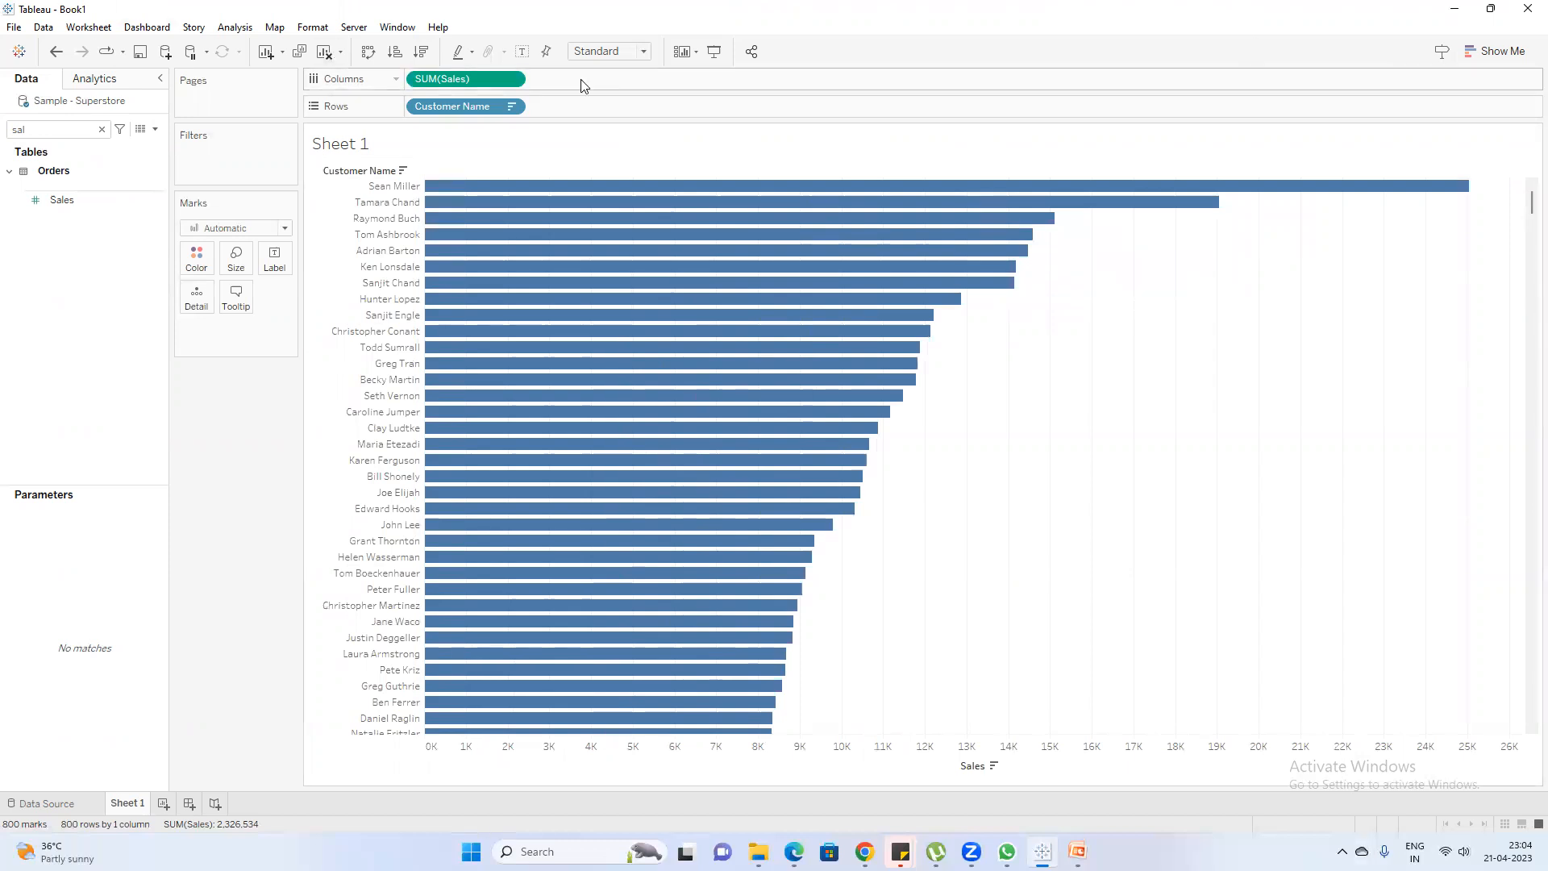
left_click(522, 60)
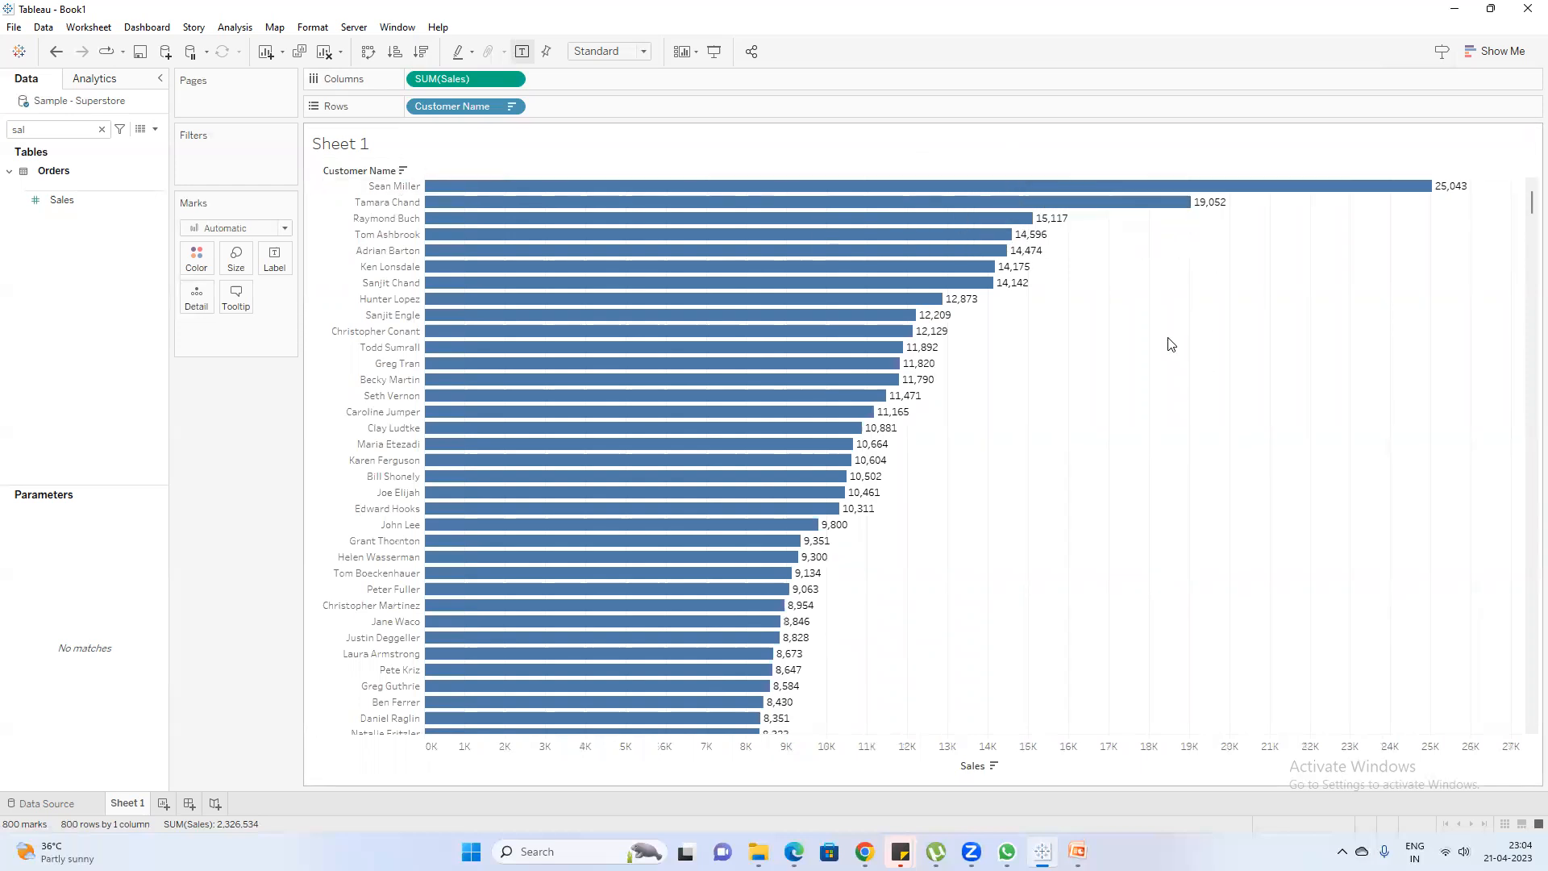
scroll(1172, 337, "down", 2)
scroll(1172, 338, "down", 5)
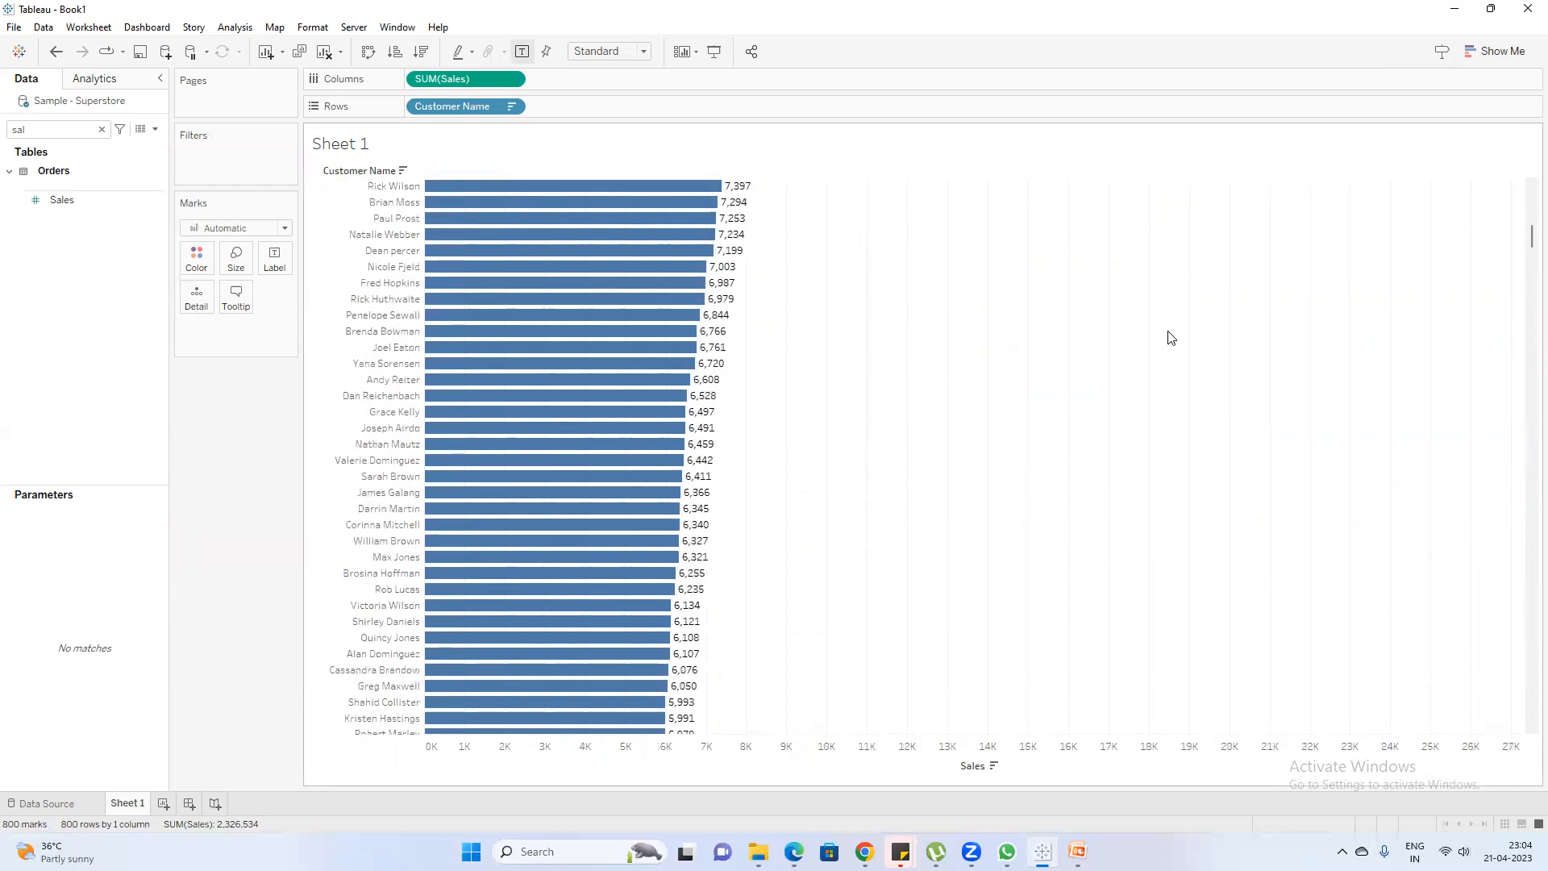
scroll(1172, 326, "up", 5)
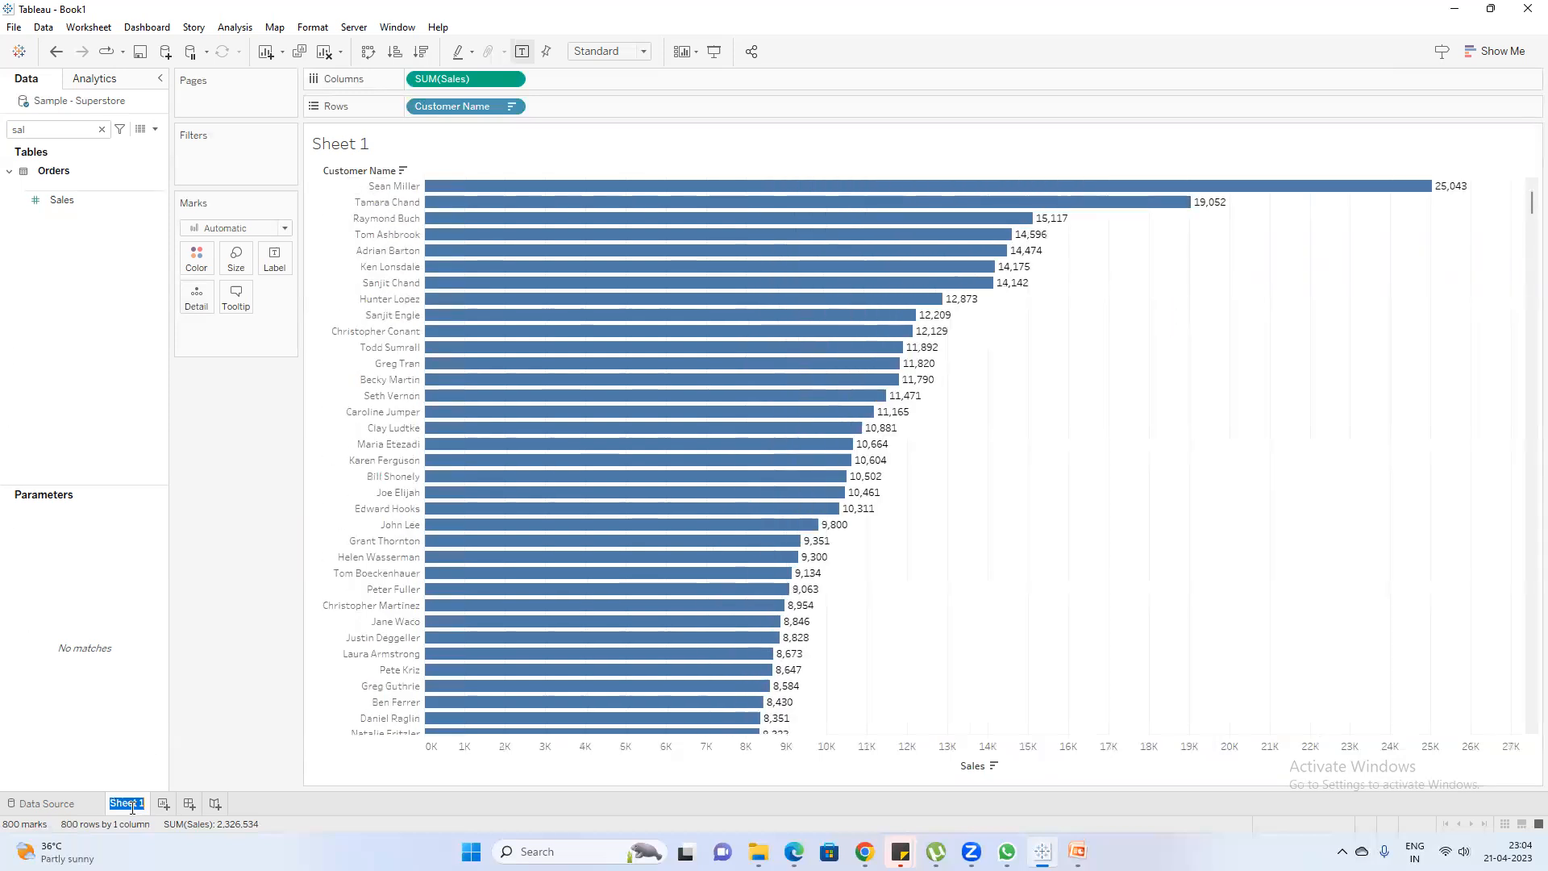
Rename Sheet 1 as Top 5 and clear the "sal" field search
type("Top 5")
key("Return")
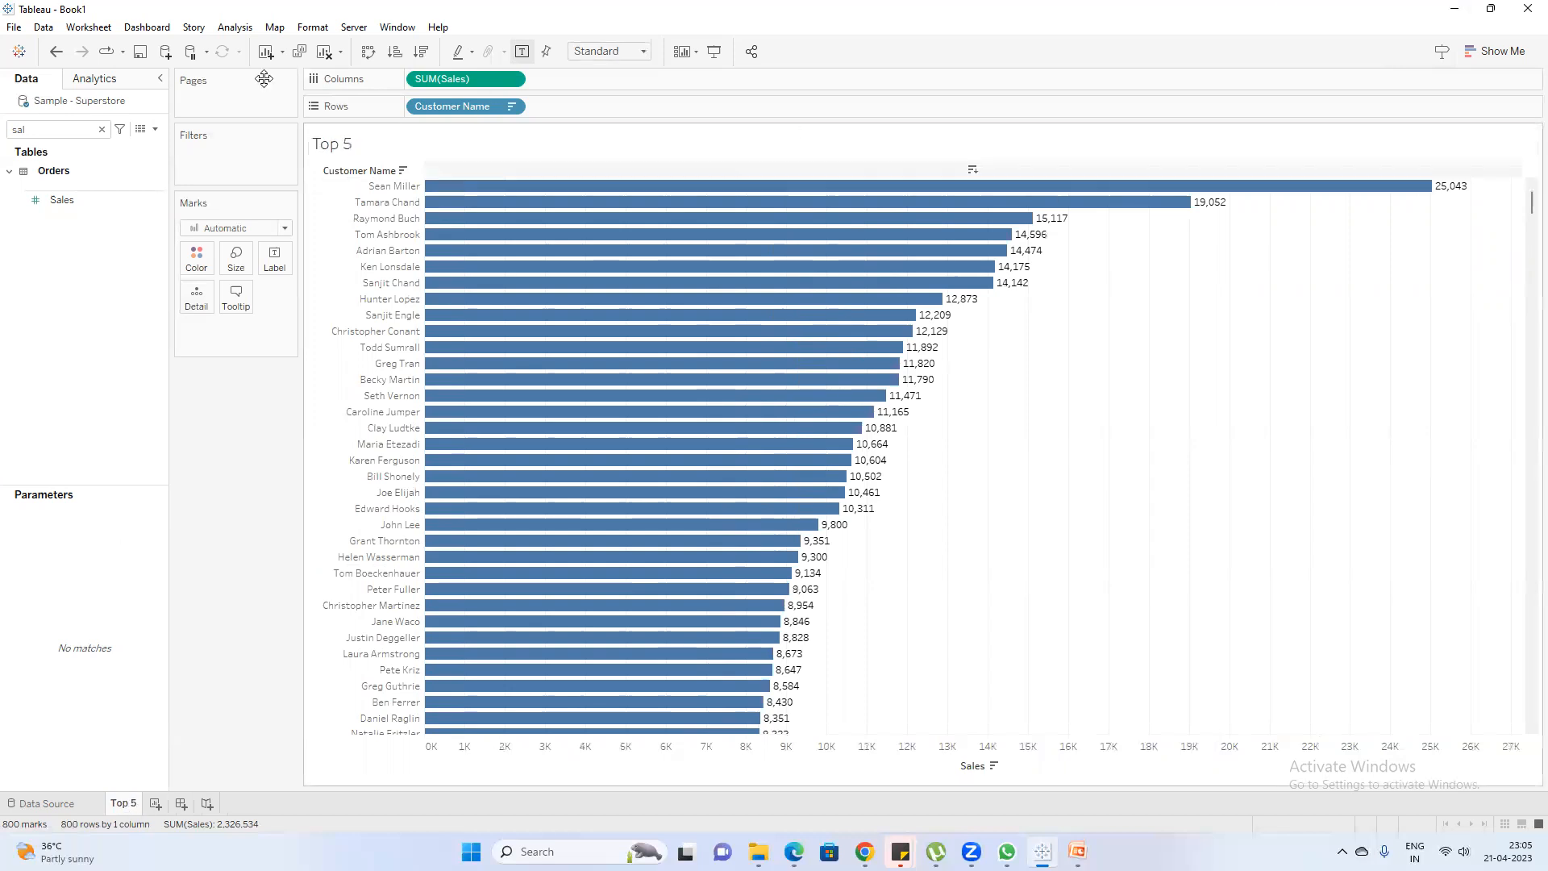
left_click(101, 129)
Open a blank note in Notepad, shift it off the field list, and start its heading with "Set"
mouse_move(1077, 852)
key("super")
type("e")
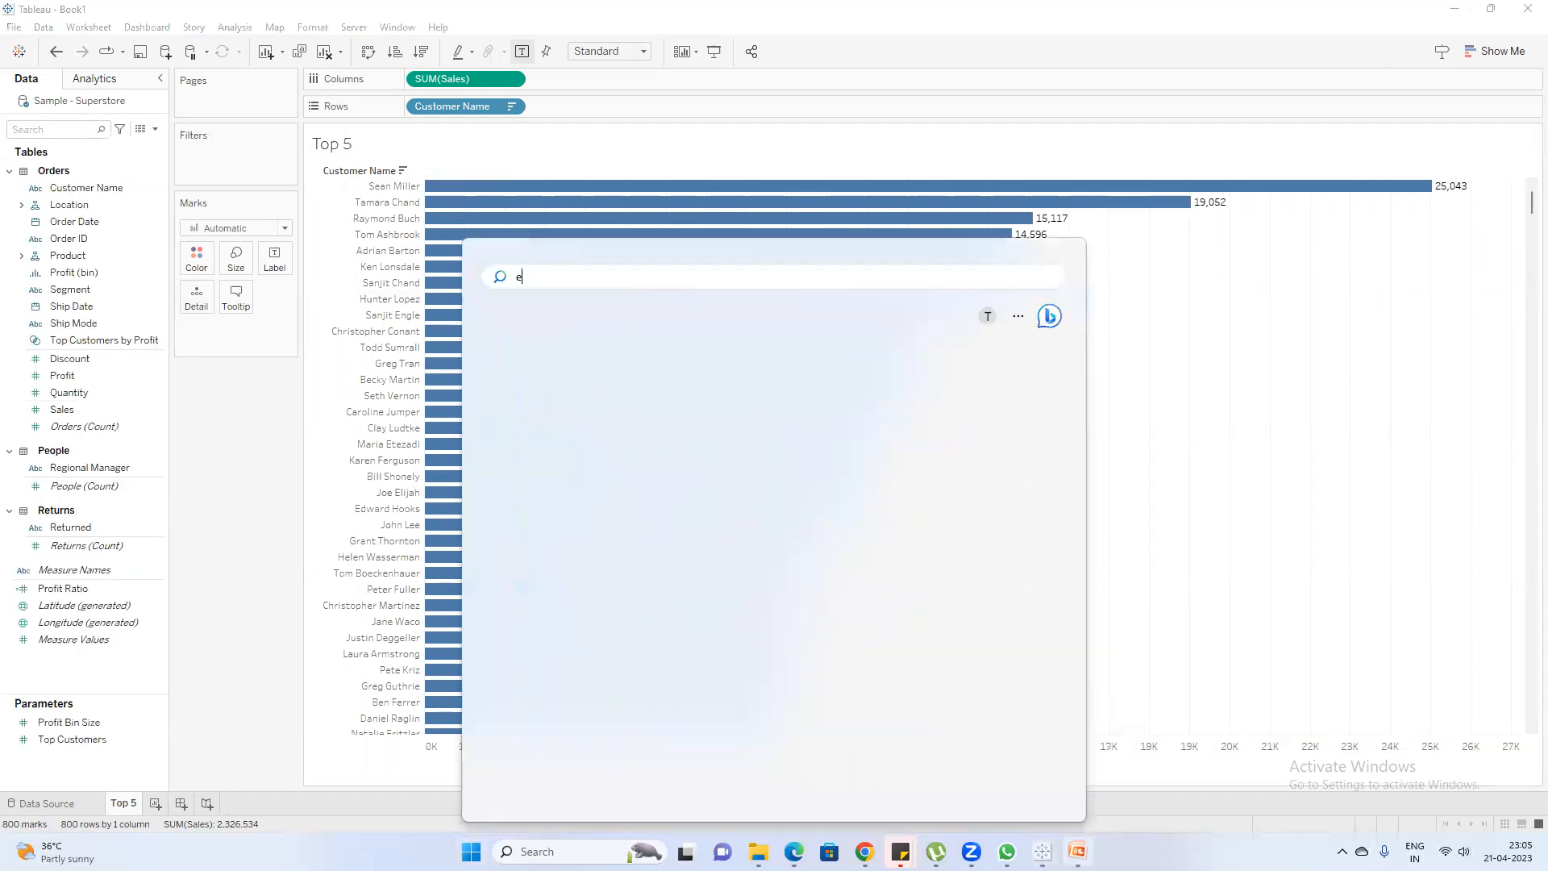
key("BackSpace")
type("note")
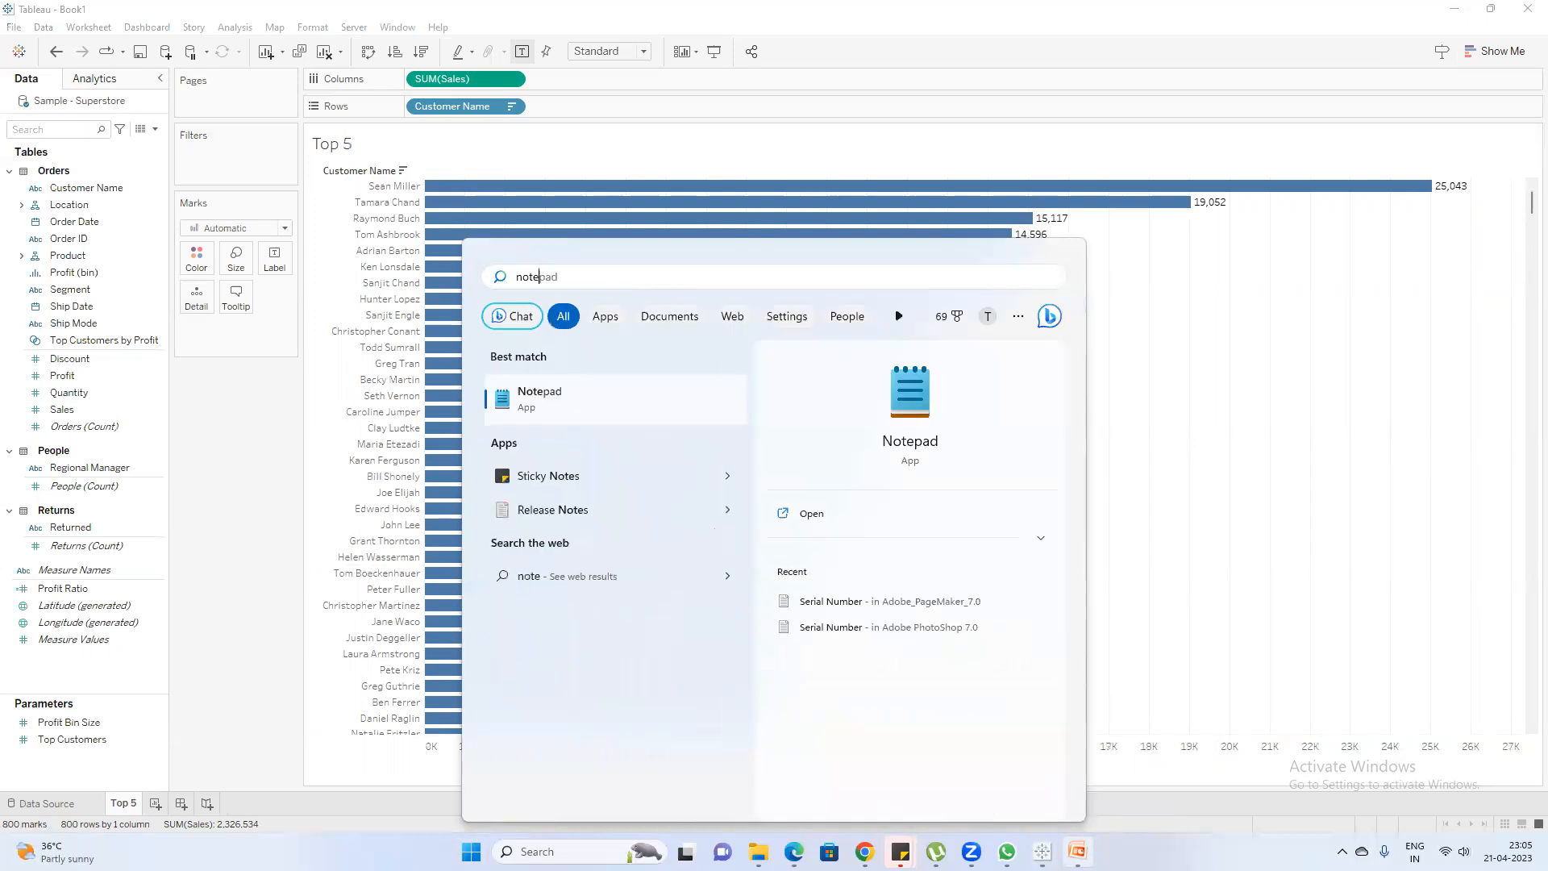
key("Return")
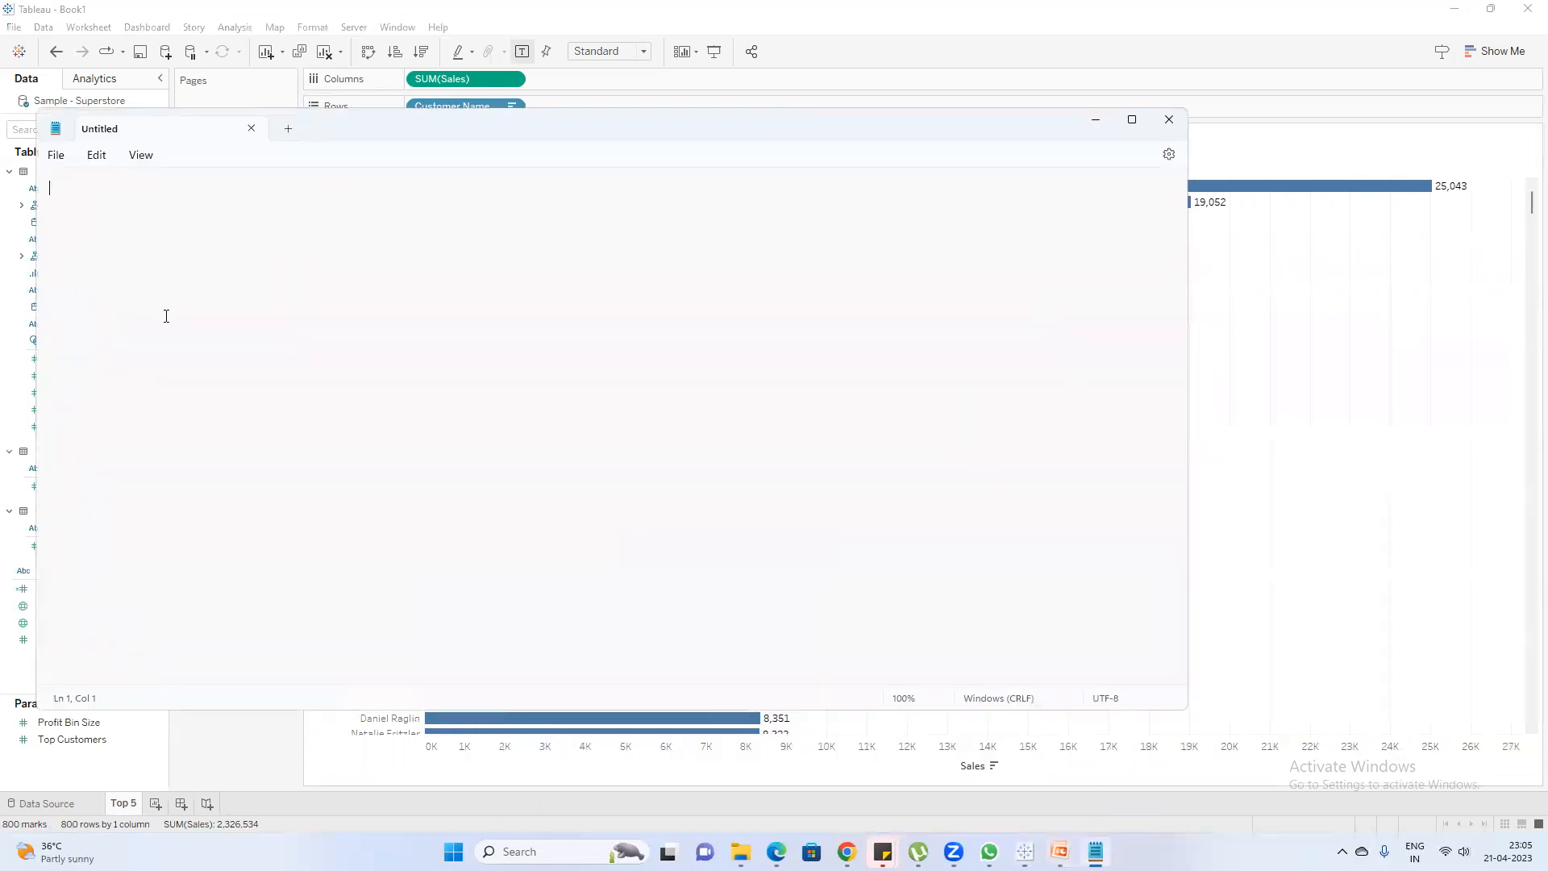
left_click_drag(472, 122, 890, 143)
type("Set")
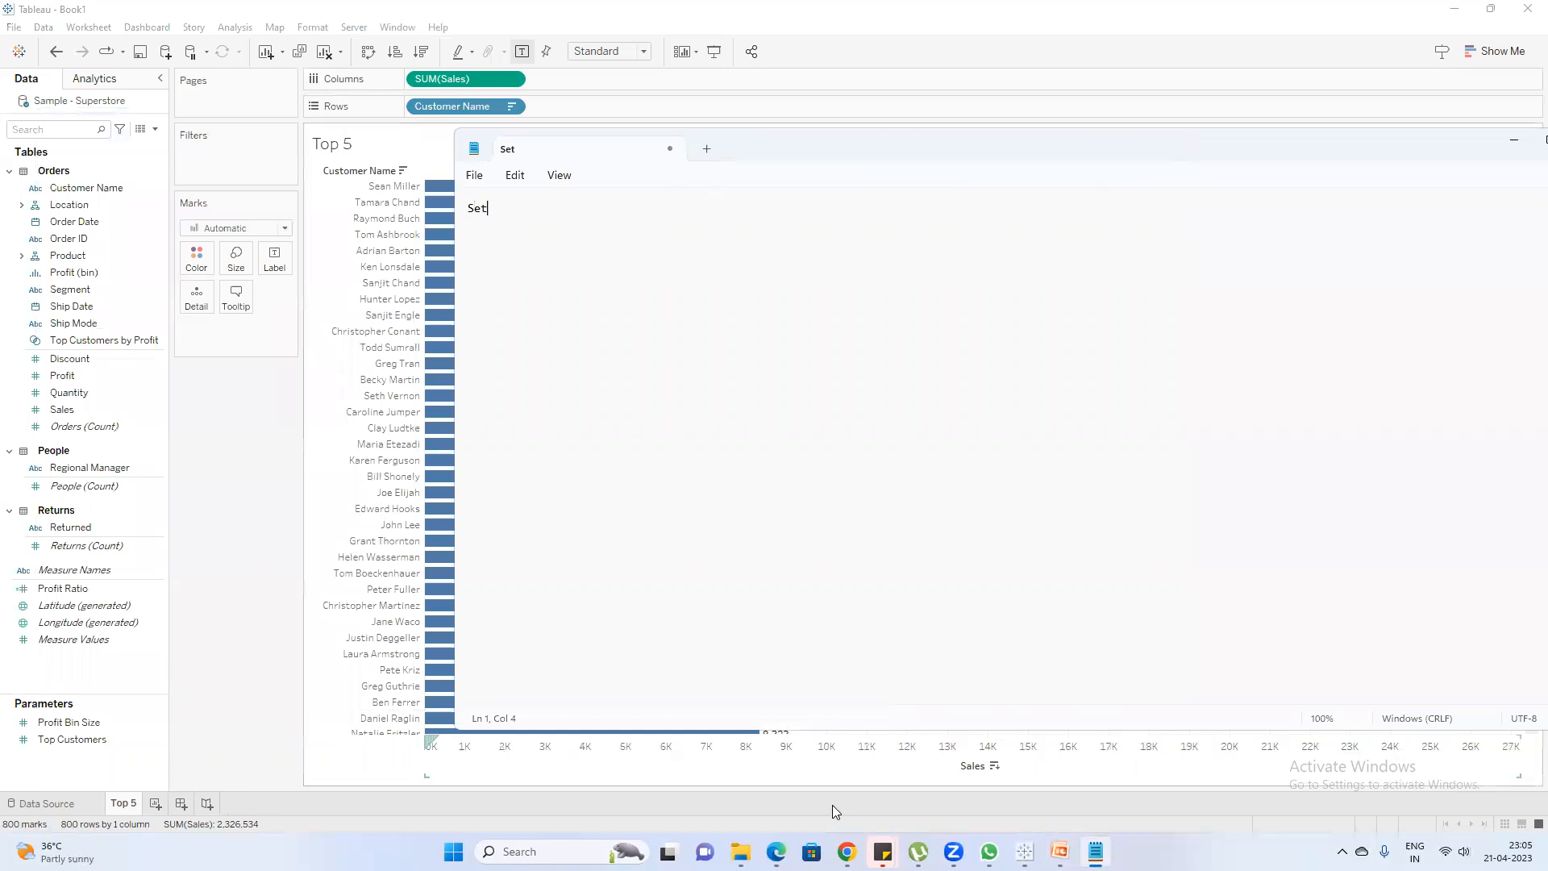
left_click(769, 774)
left_click(1321, 225)
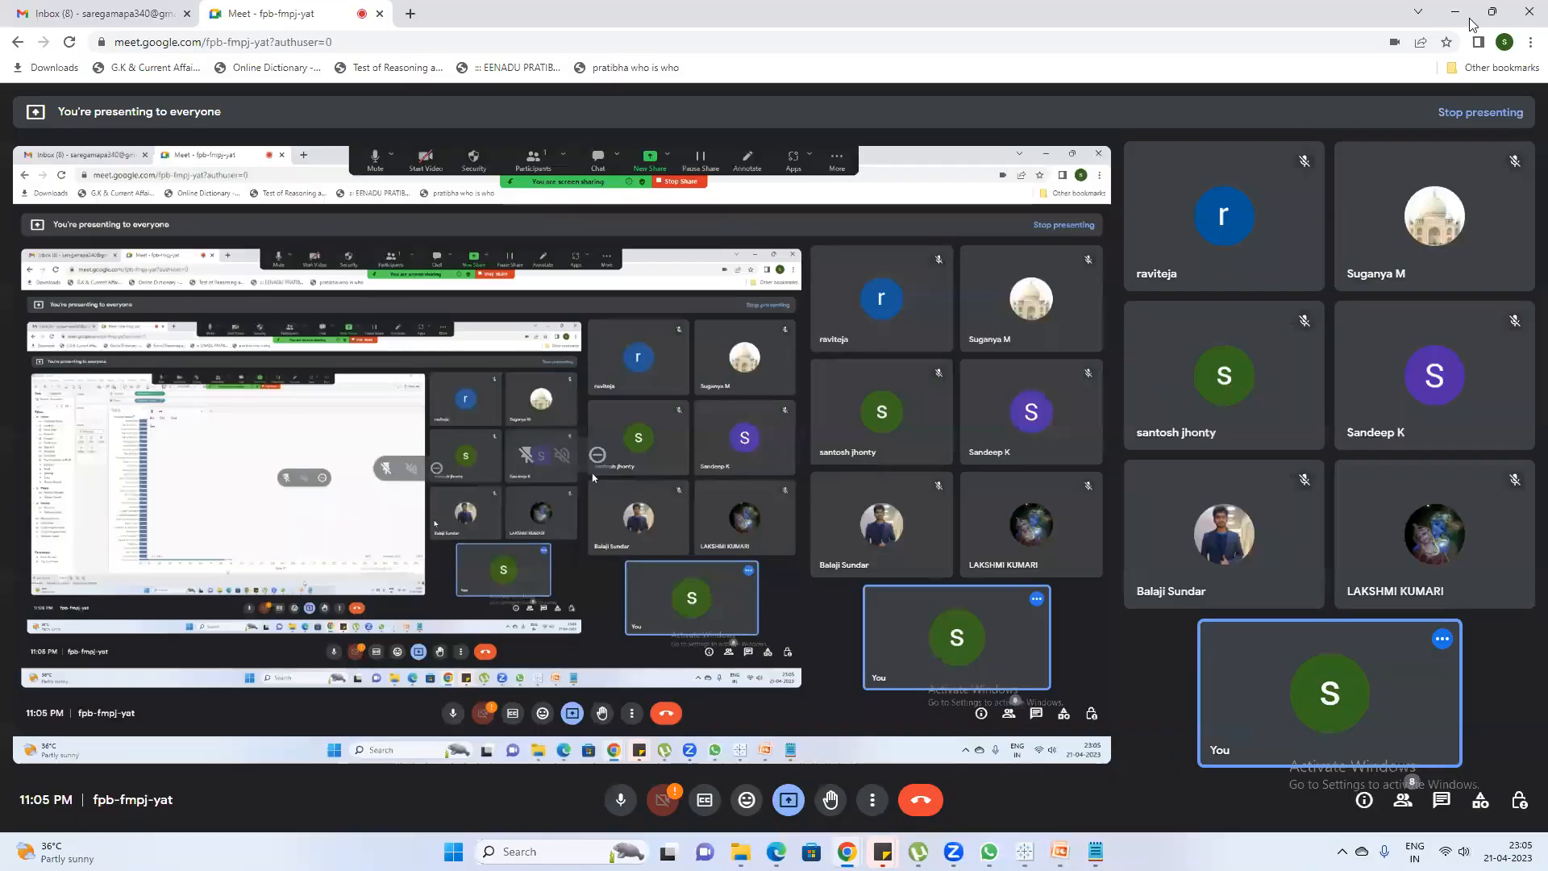
key("alt+Tab")
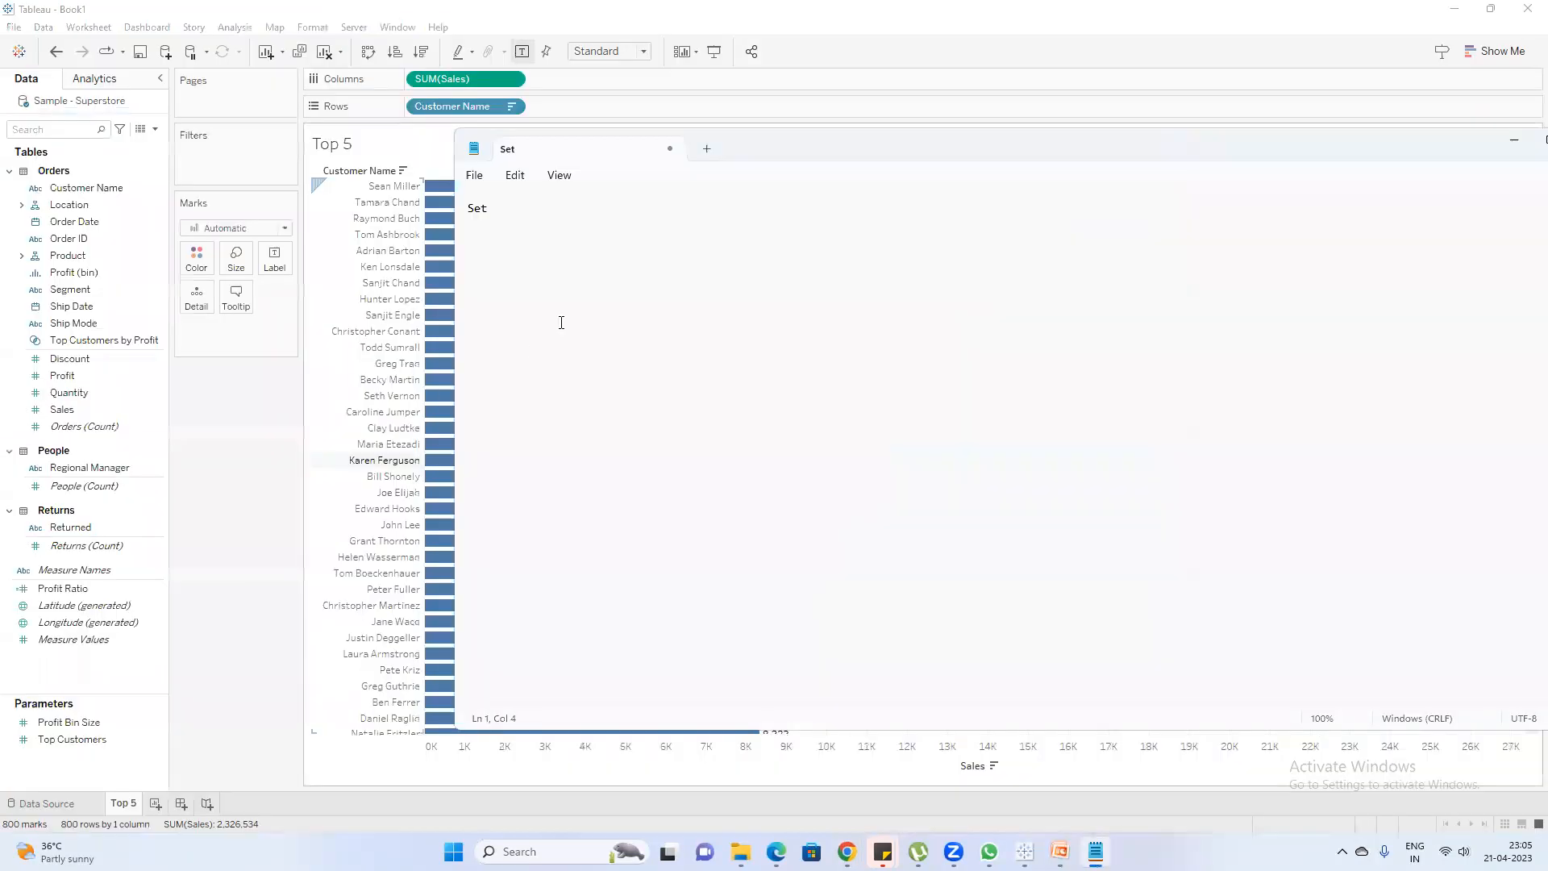
Complete the note's heading as "Sets" and add the line "combination of Dimension & Measure" below it
type("s")
key("Return")
type("combination of dime")
key("BackSpace")
key("BackSpace")
key("BackSpace")
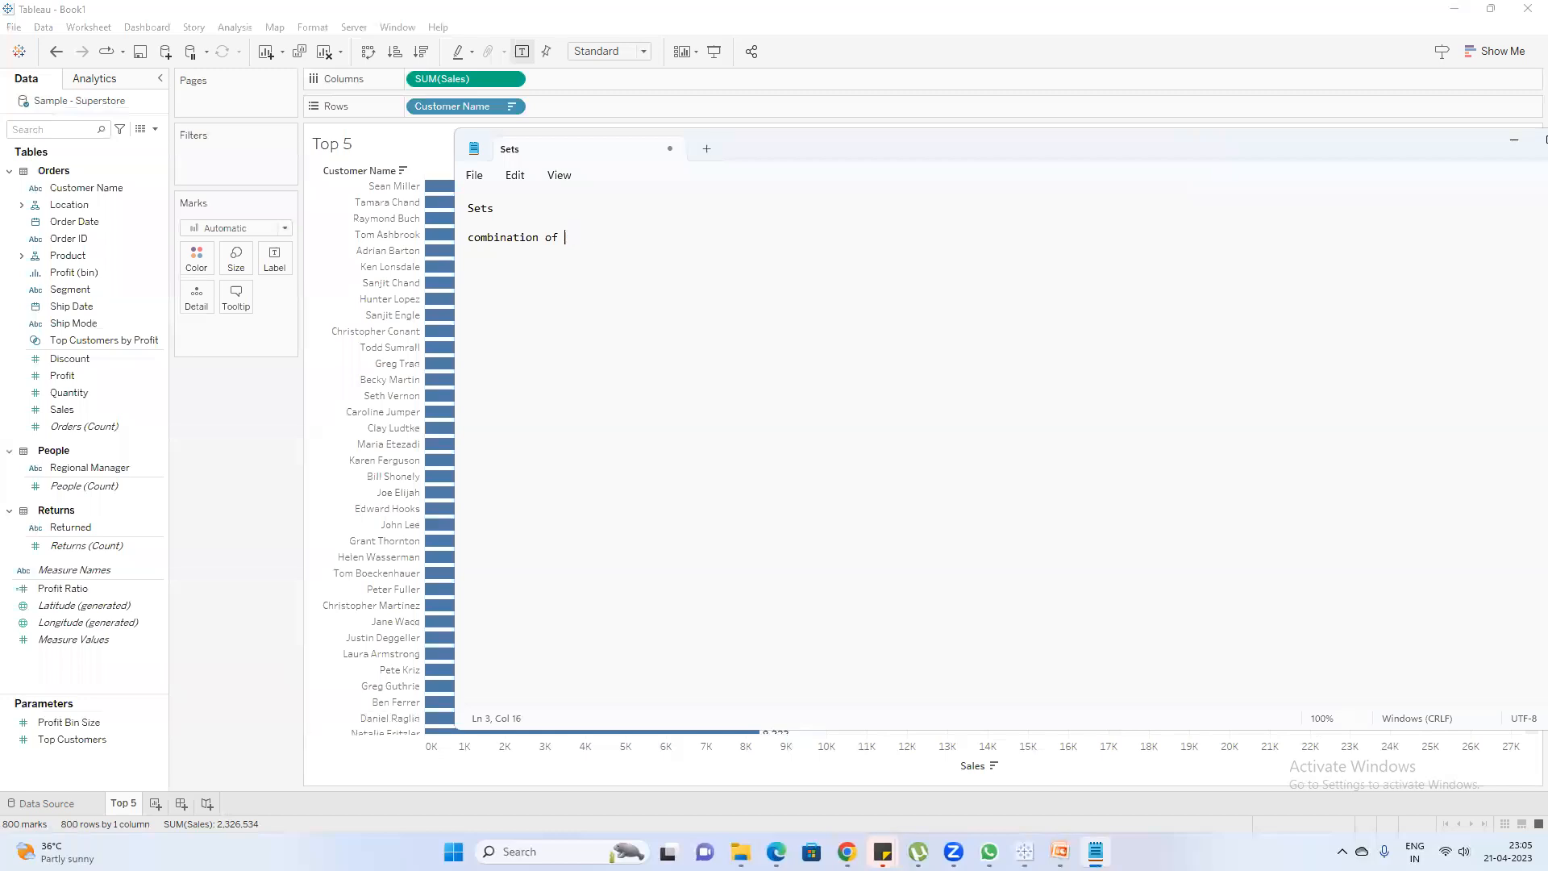
type("ime")
type("nsion & Measure ")
type("condition on Me")
type("asu")
type("re using ")
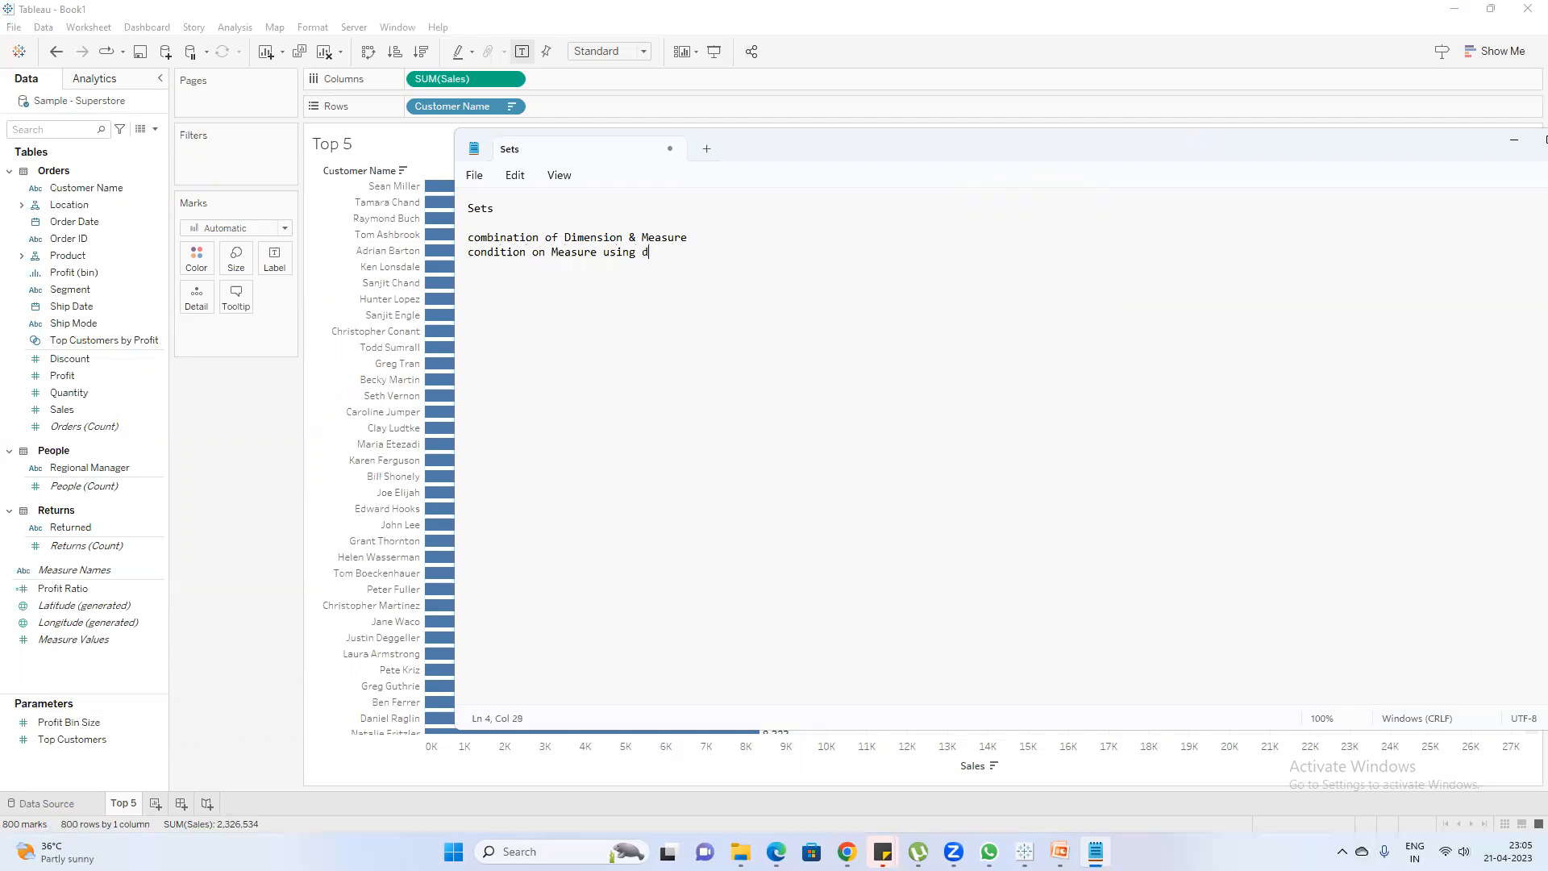
type("dimensio")
Add a note line reading "condition on Measure using dimension" and return to Tableau
type("S")
left_click(248, 498)
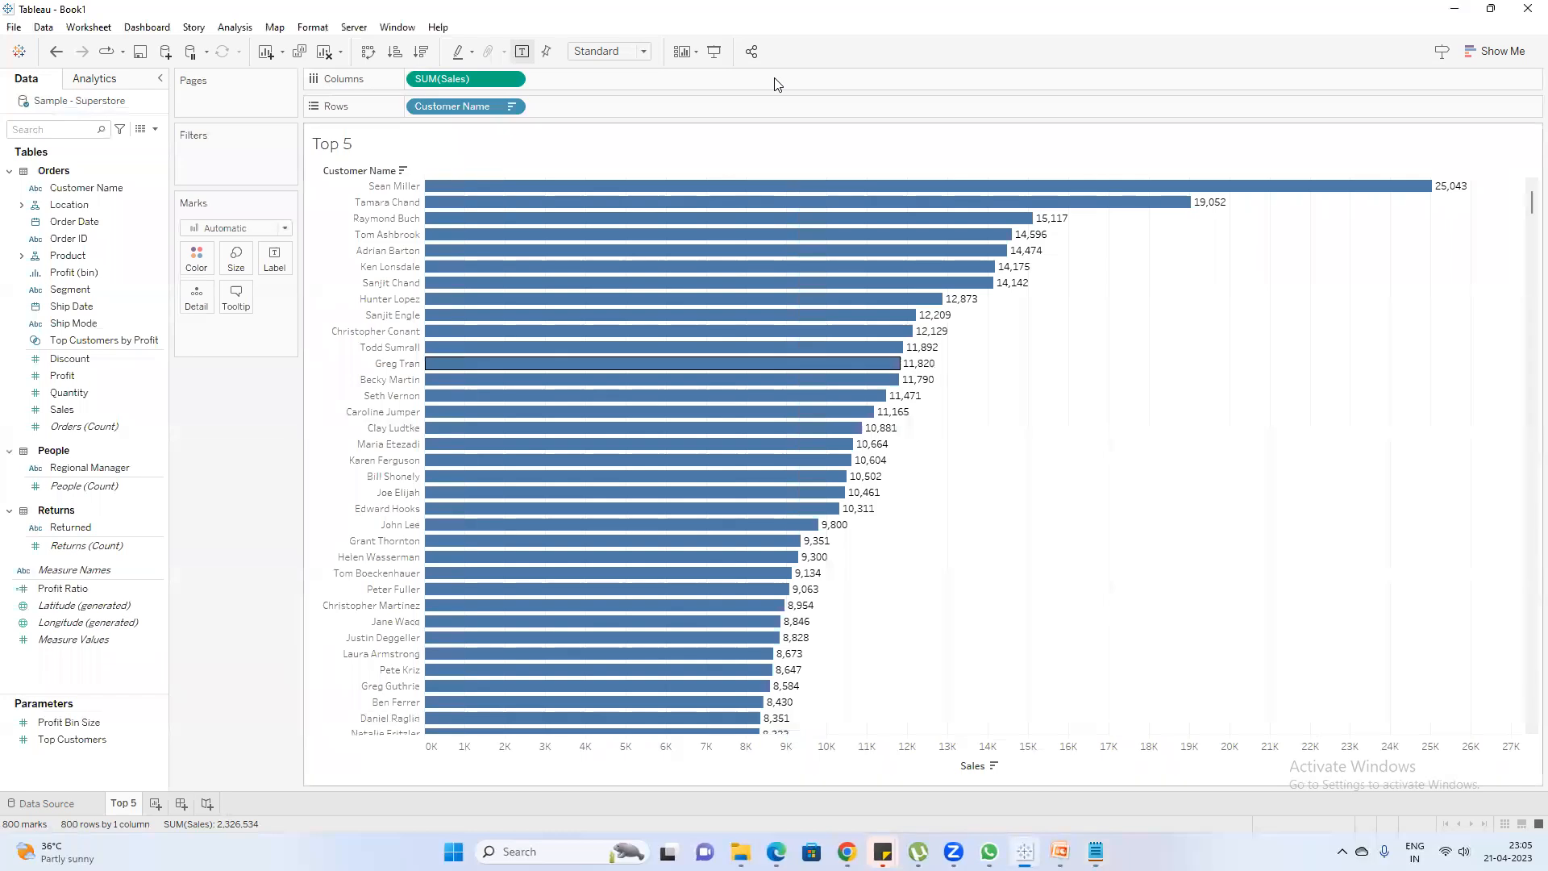
Create a set named Top 5 from Customer Name, limited by field to the top 5 by sum of Sales
left_click(109, 187)
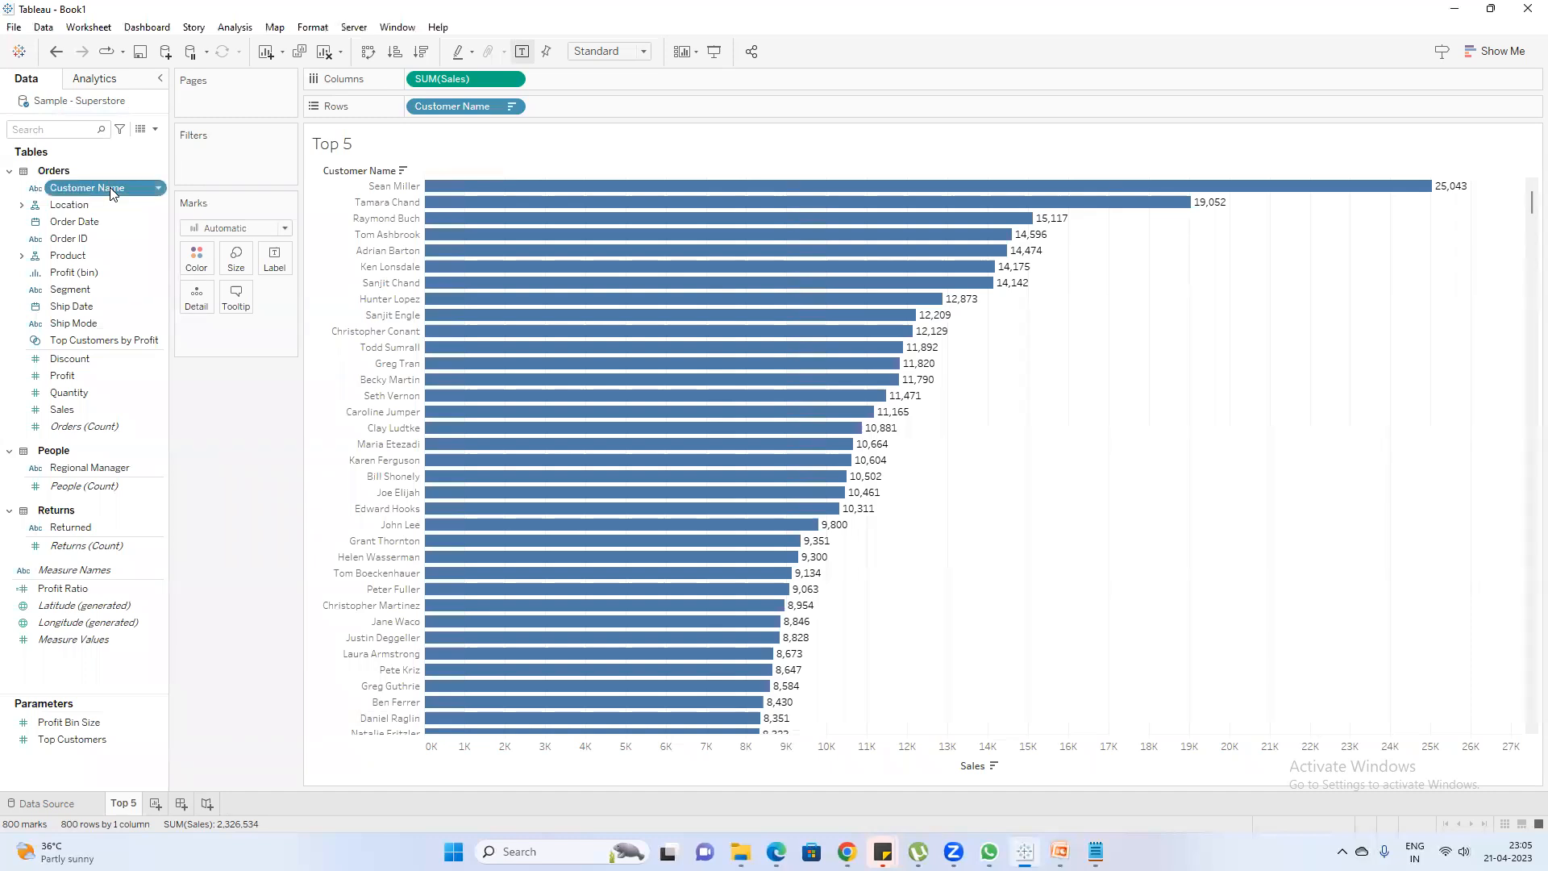
right_click(110, 191)
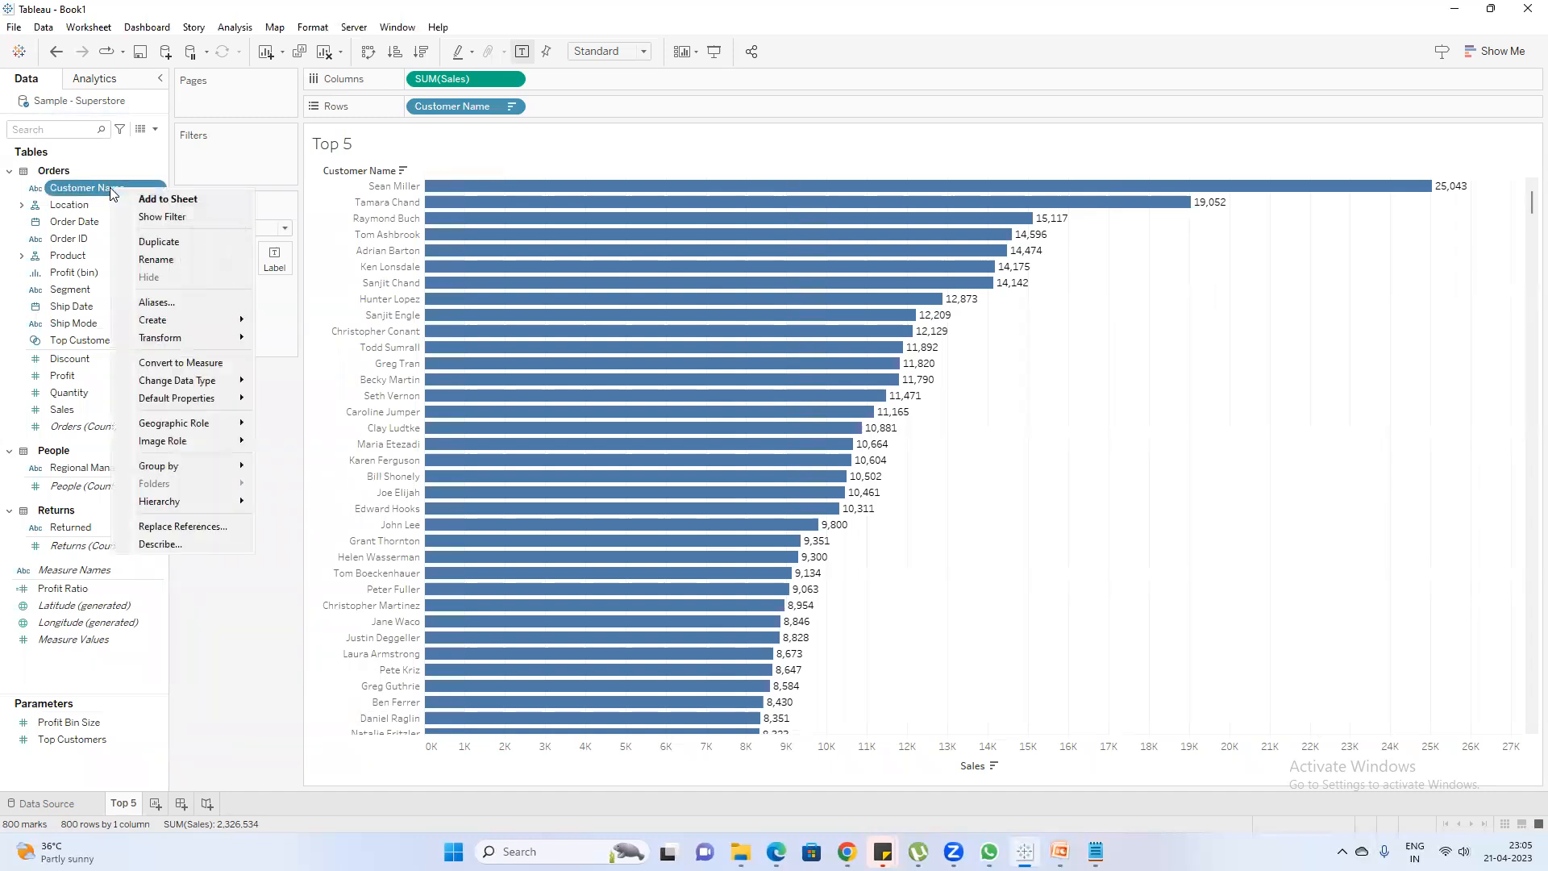
mouse_move(183, 317)
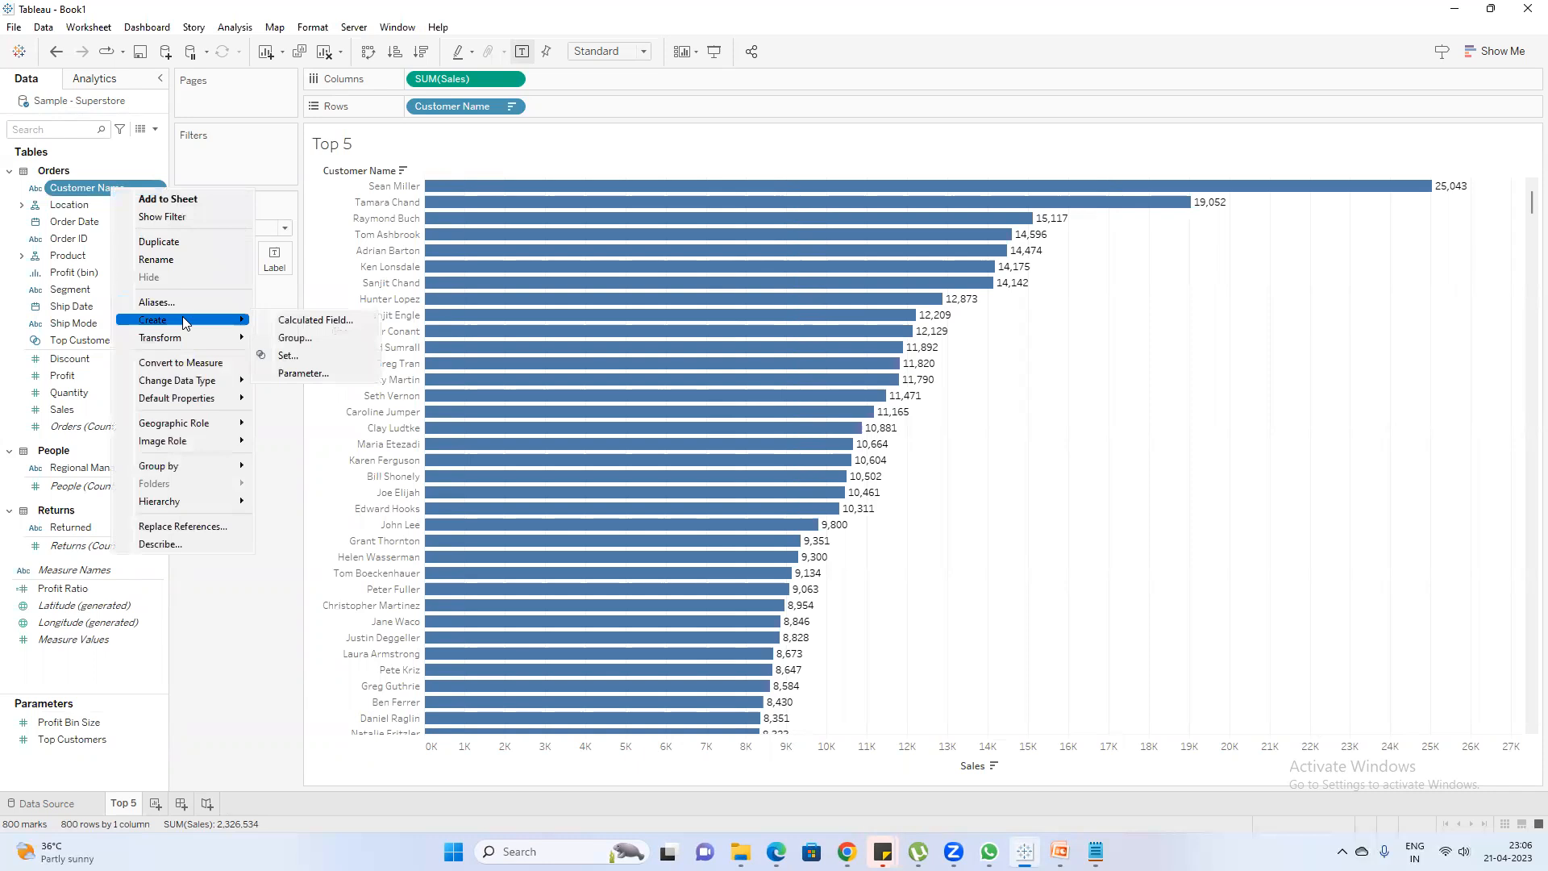
left_click(293, 358)
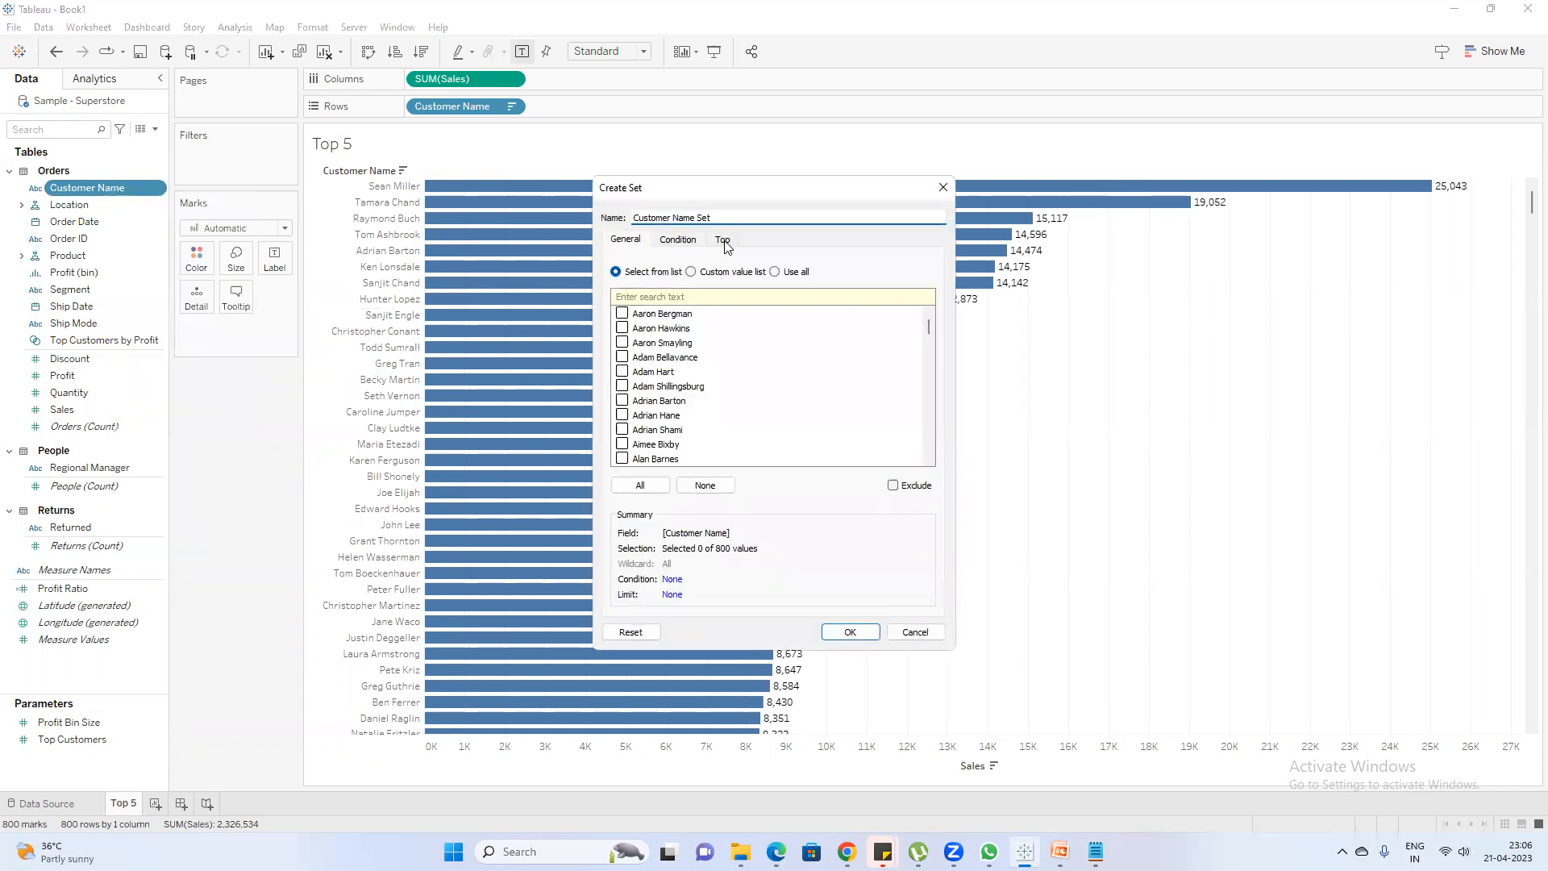
left_click(723, 240)
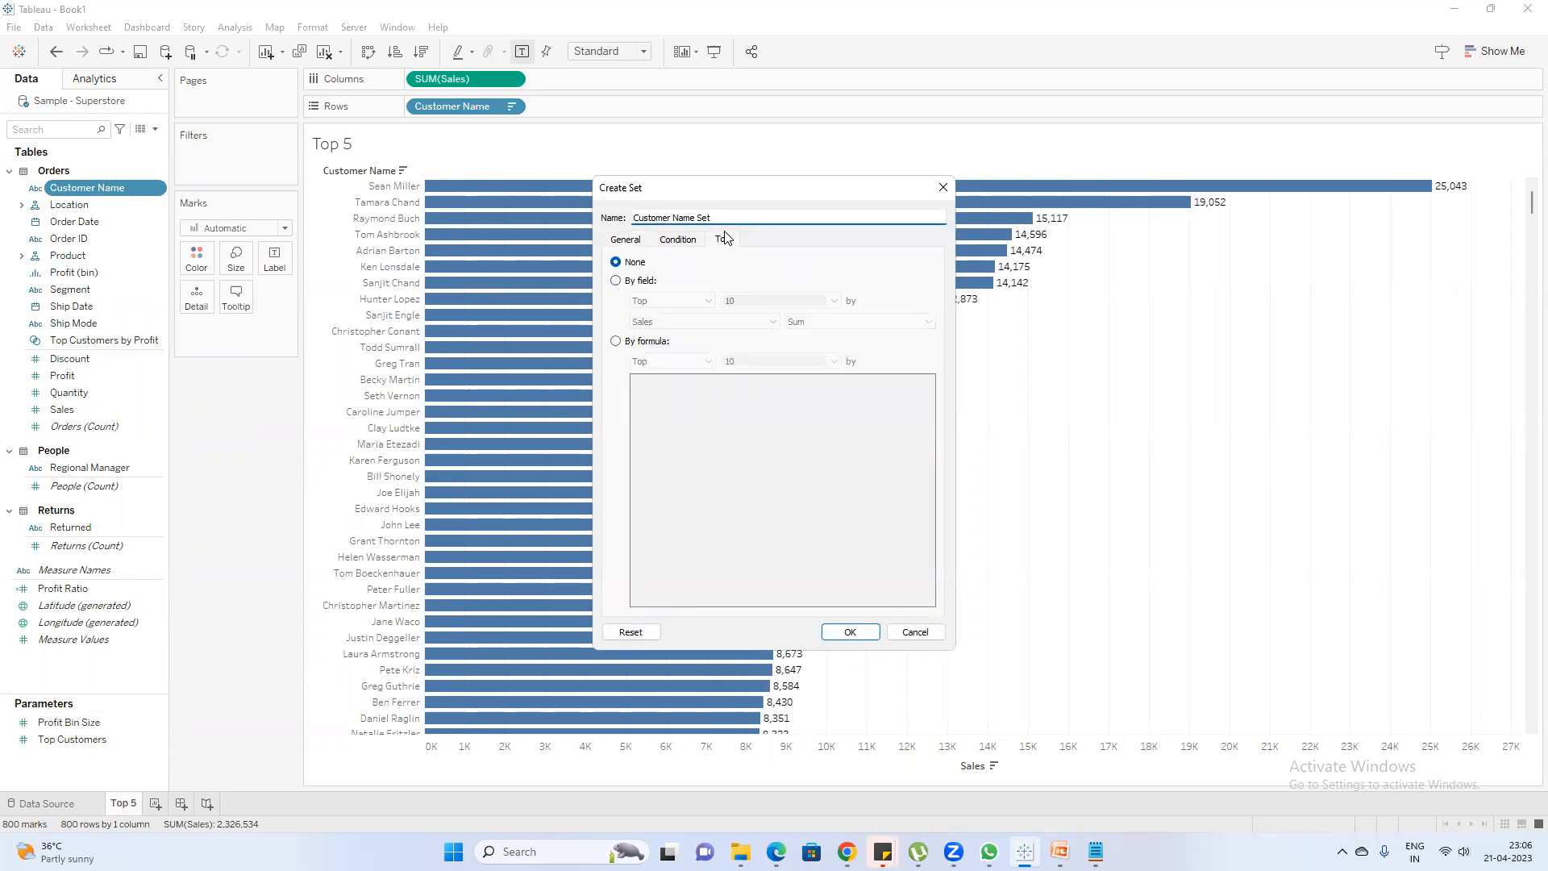
left_click_drag(715, 218, 416, 219)
type("Top 5")
left_click(615, 279)
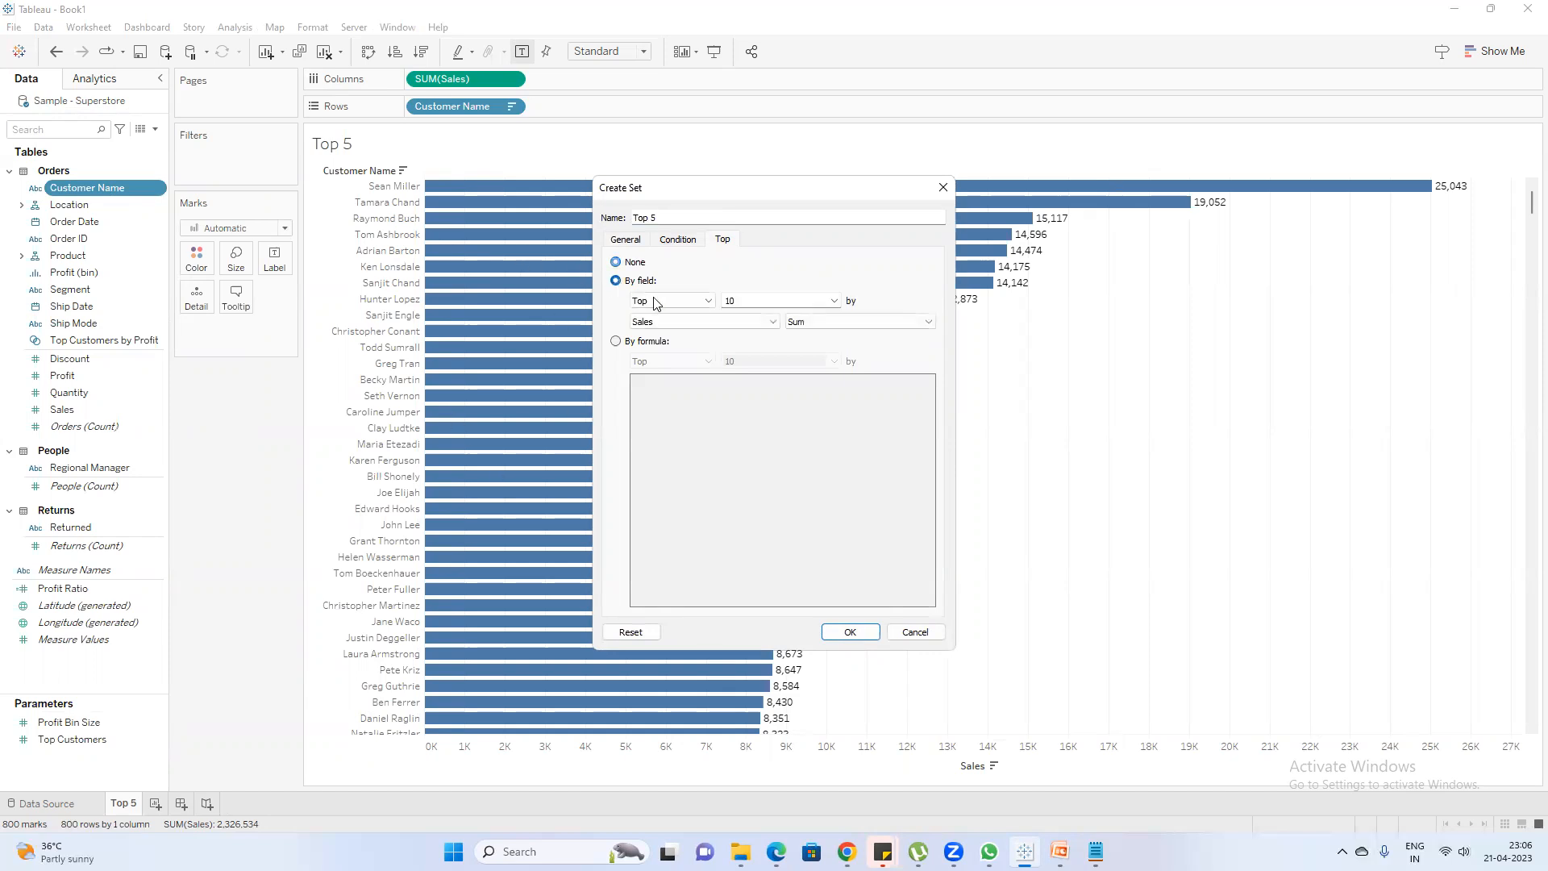
type("5")
left_click(851, 632)
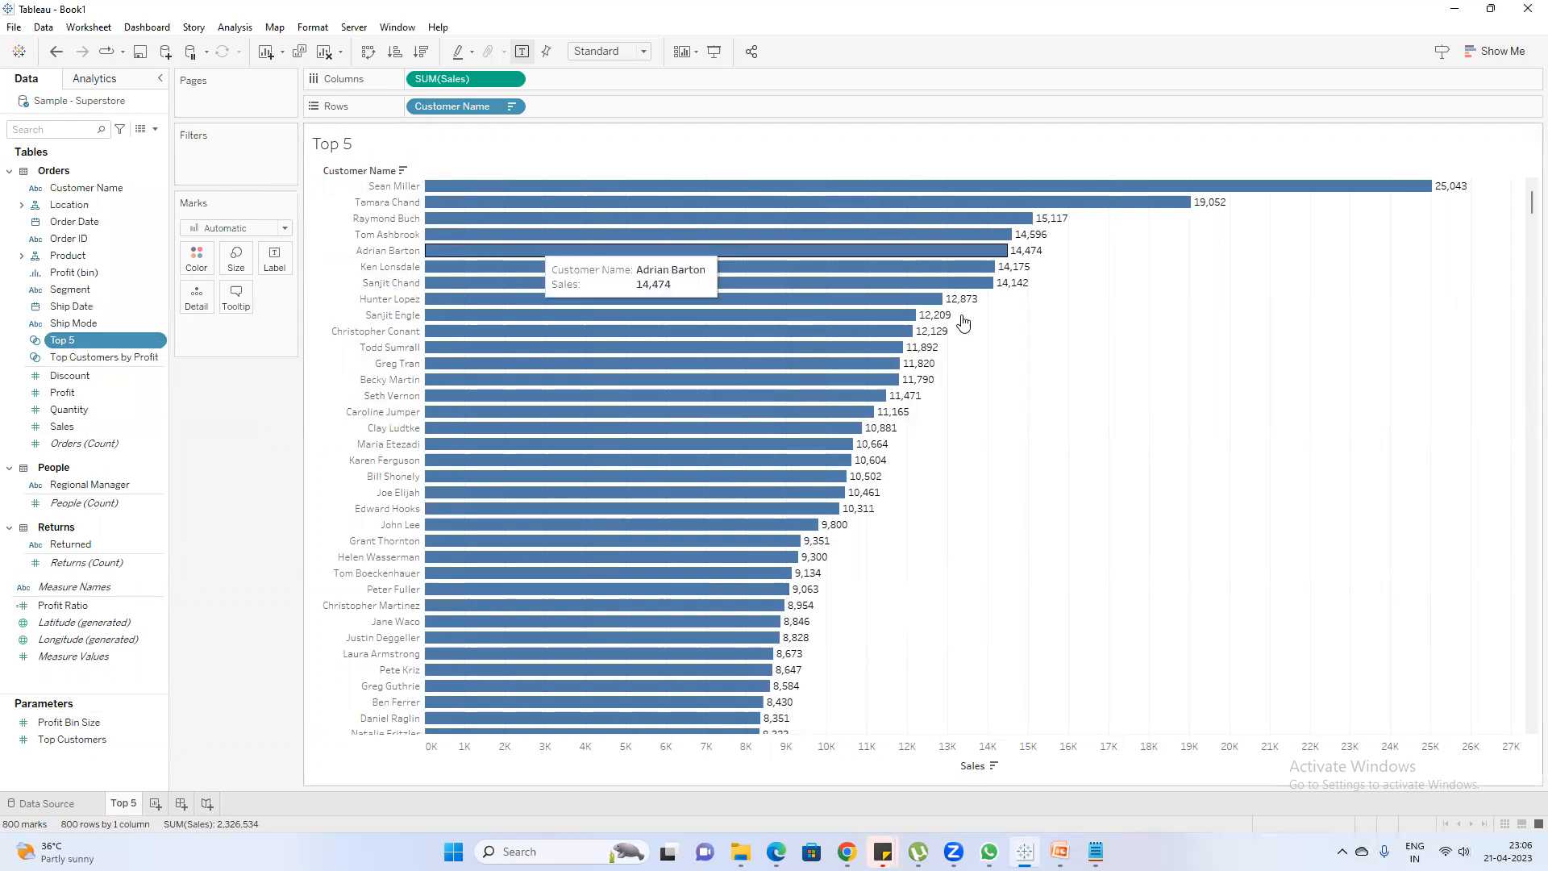
Filter the Top 5 sheet with the Top 5 set and widen the customer name column
left_click_drag(1092, 261, 713, 158)
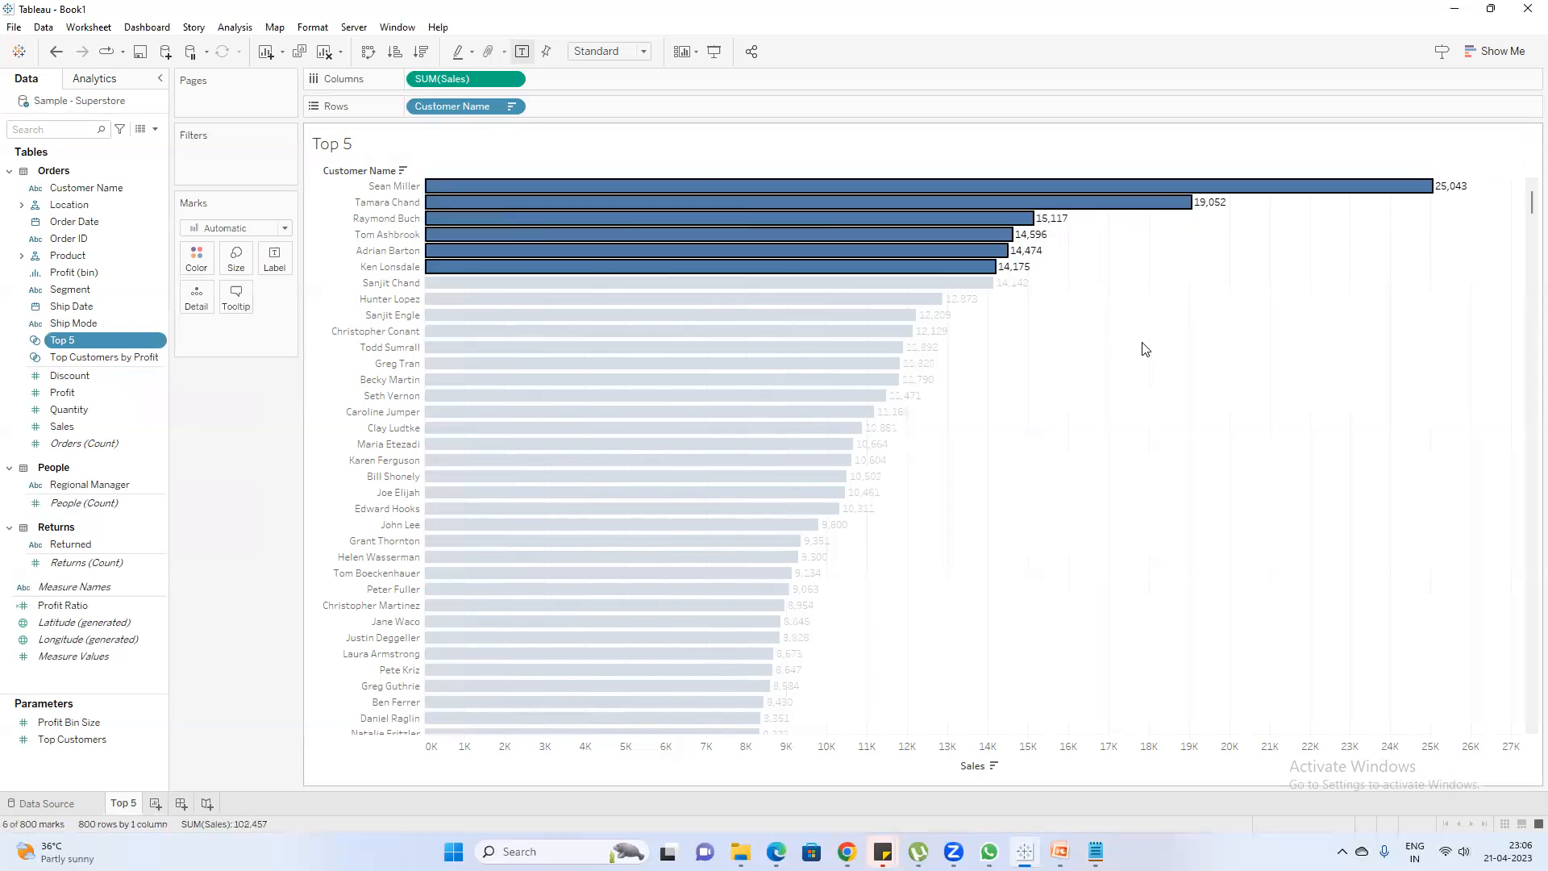
left_click(1145, 349)
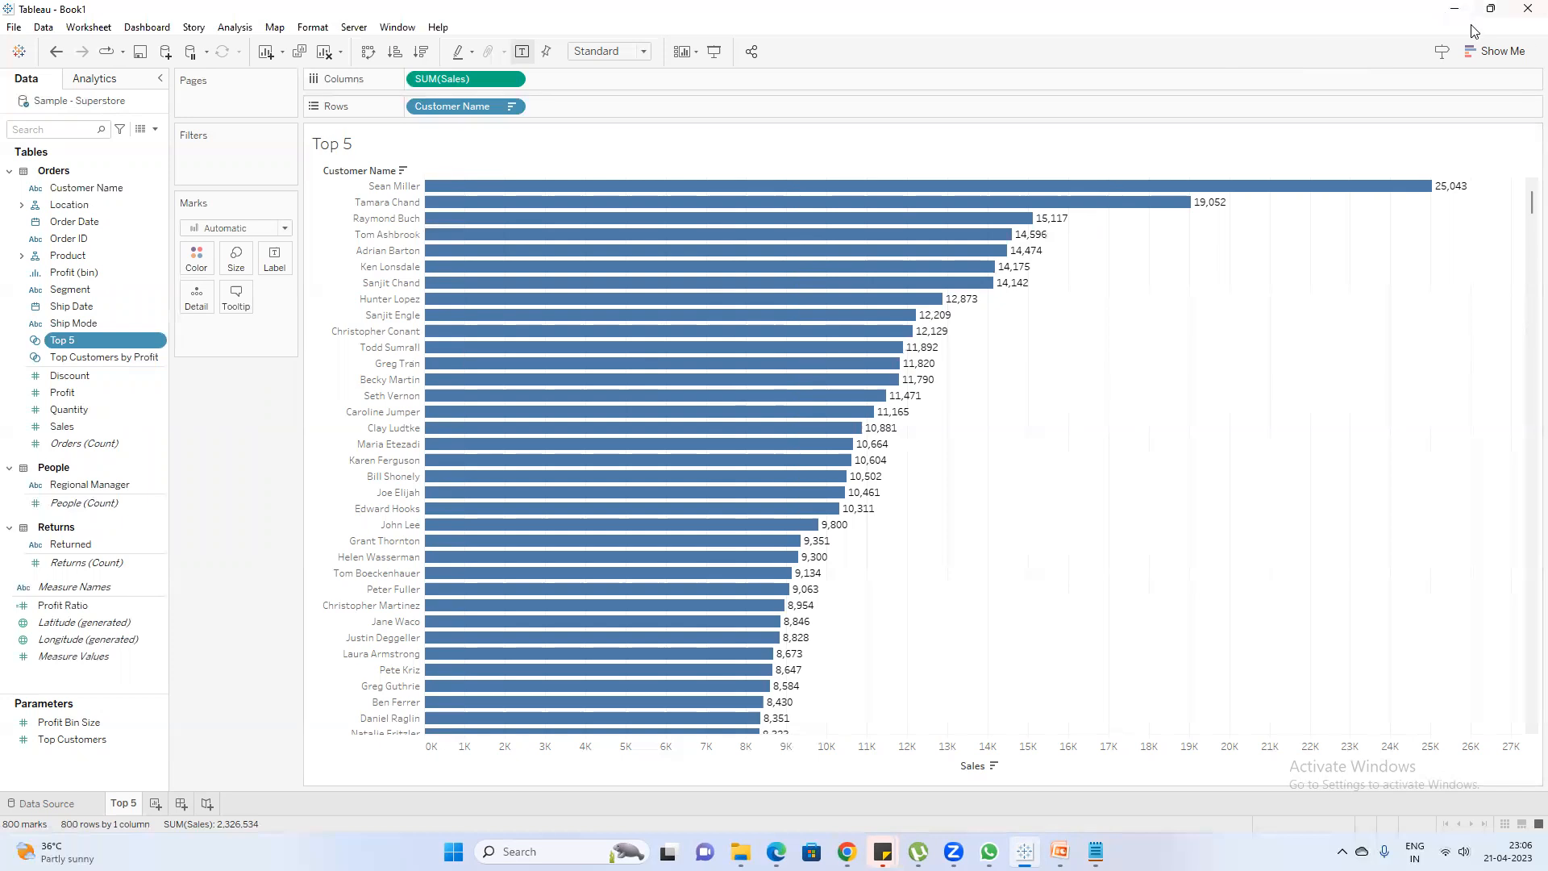
left_click_drag(94, 337, 236, 157)
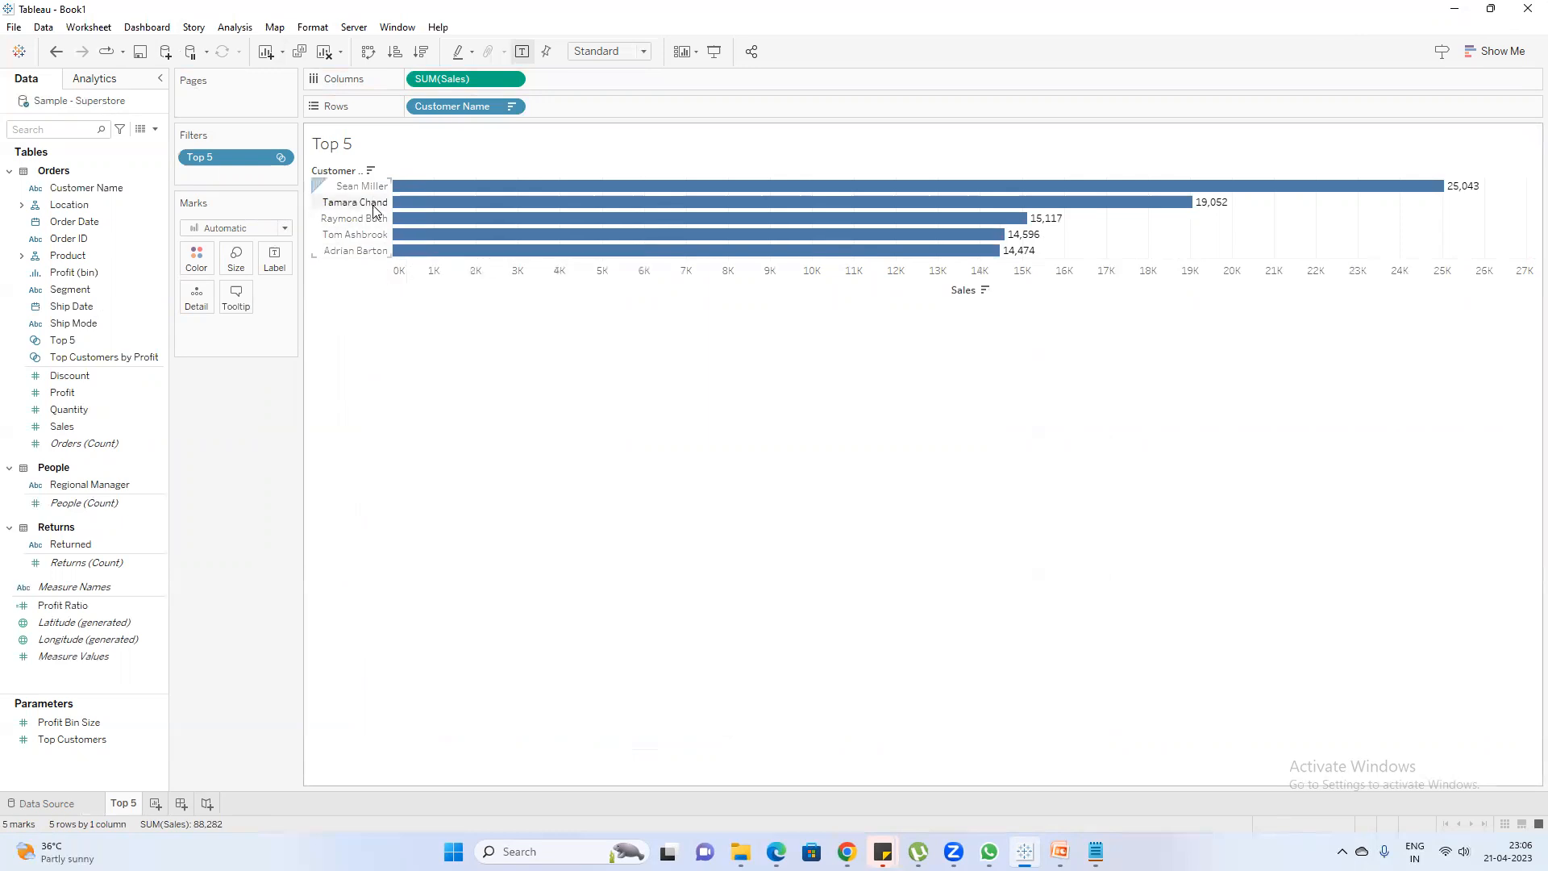
left_click_drag(393, 201, 427, 209)
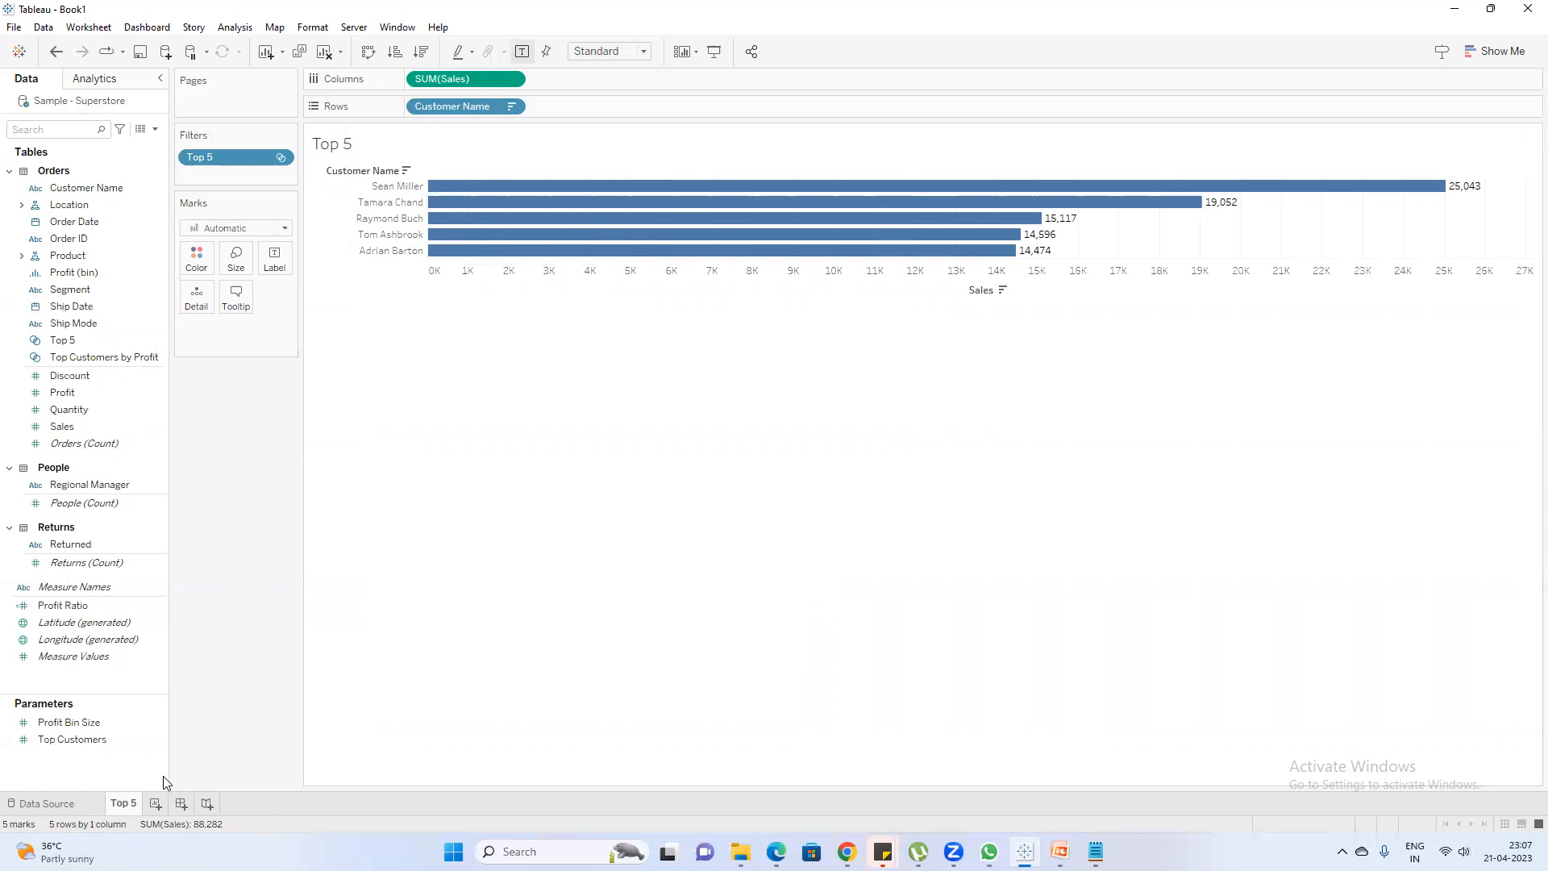
Duplicate the Top 5 sheet as a crosstab and widen the customer name column in the new sheet
right_click(123, 807)
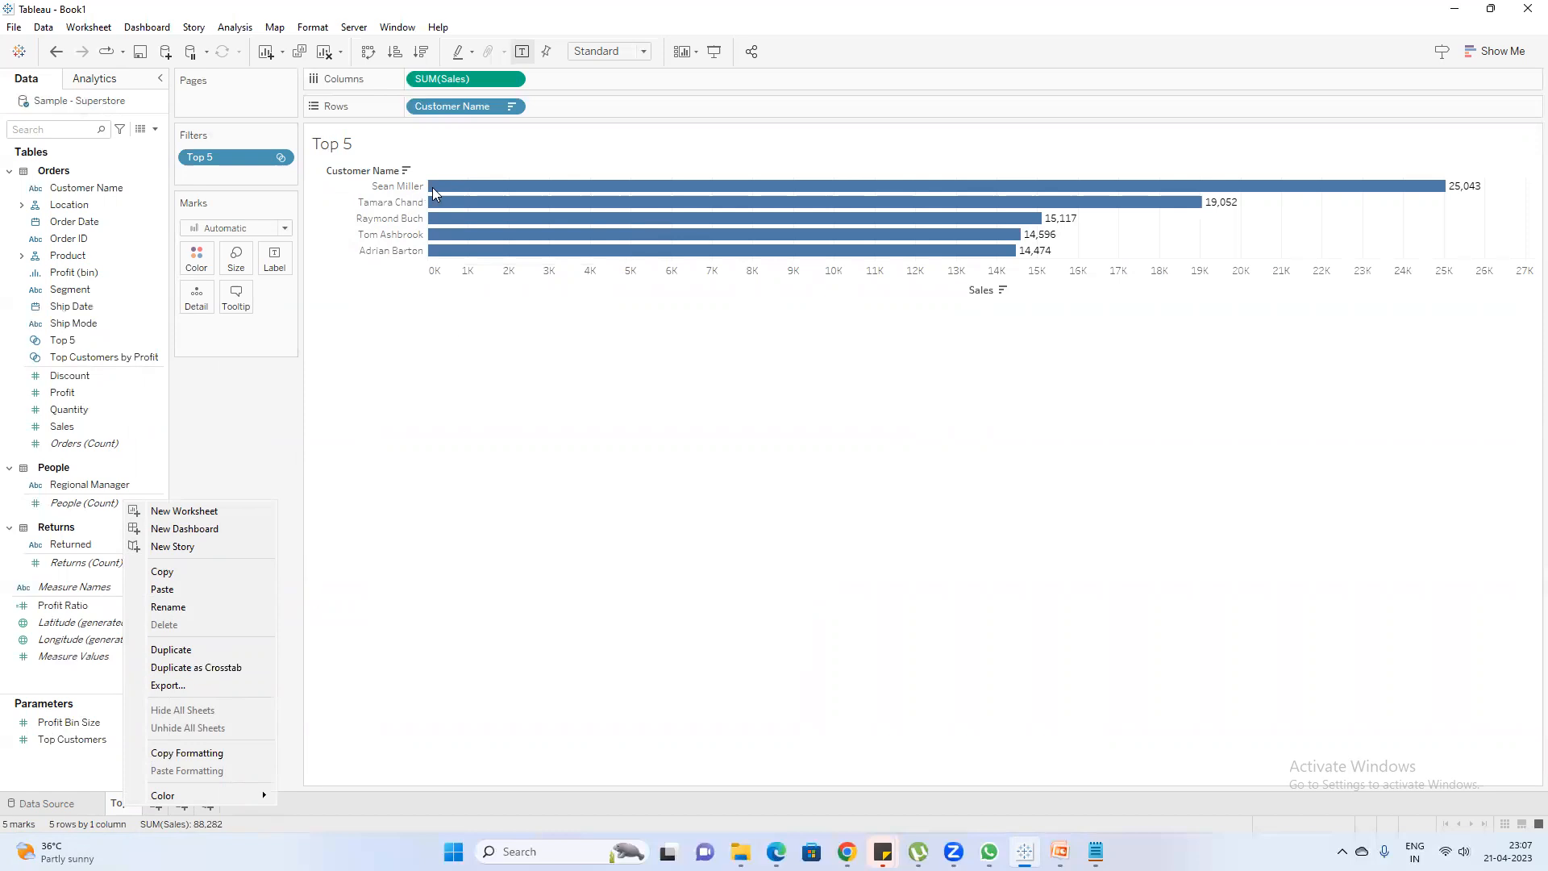
left_click(198, 670)
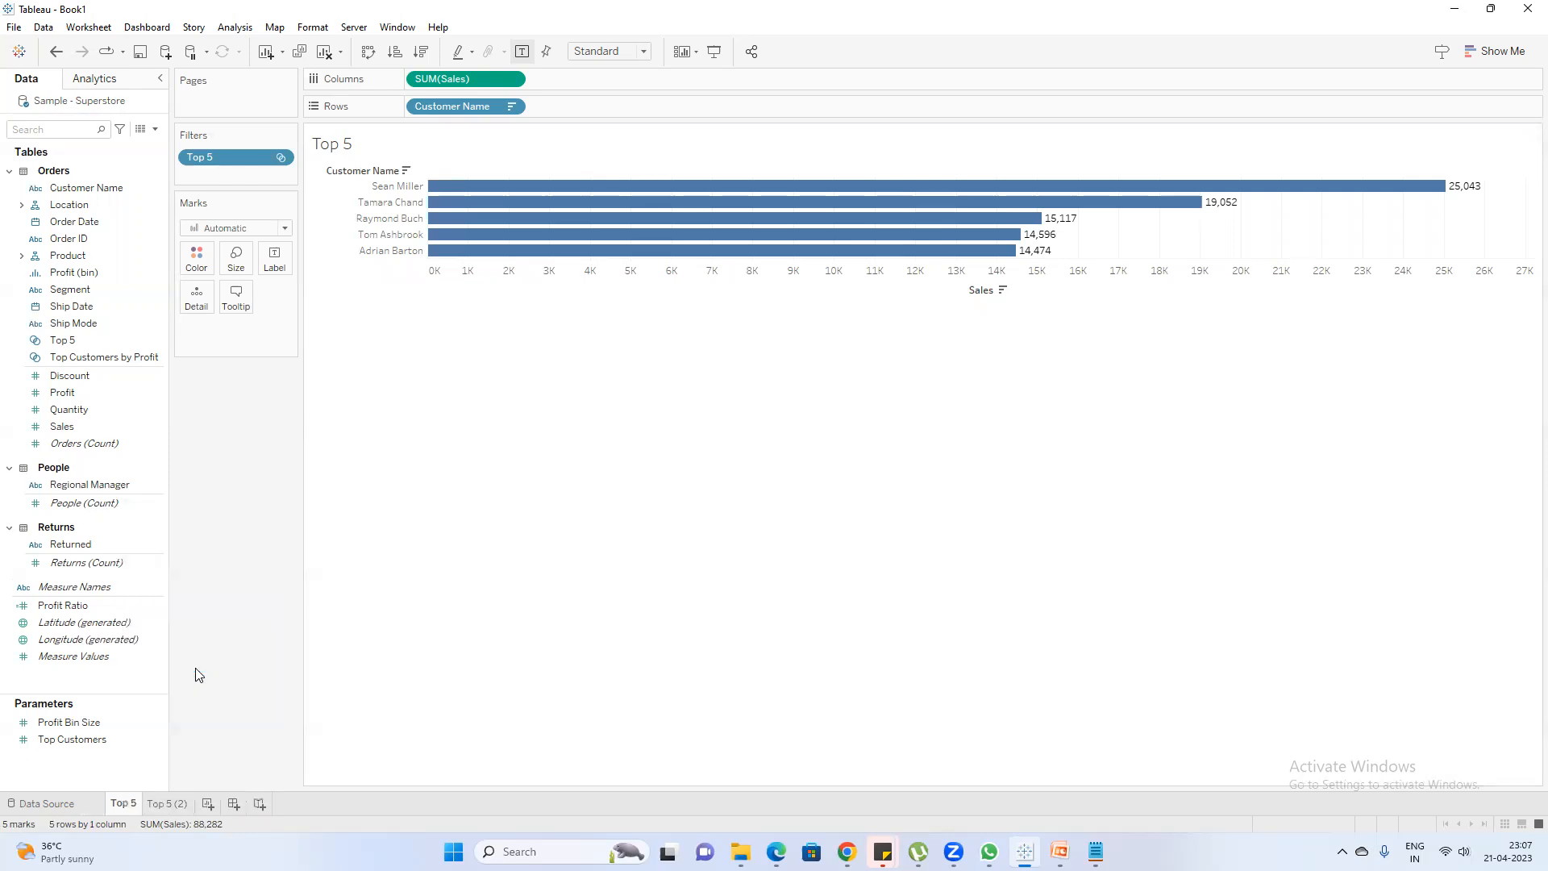
left_click(173, 803)
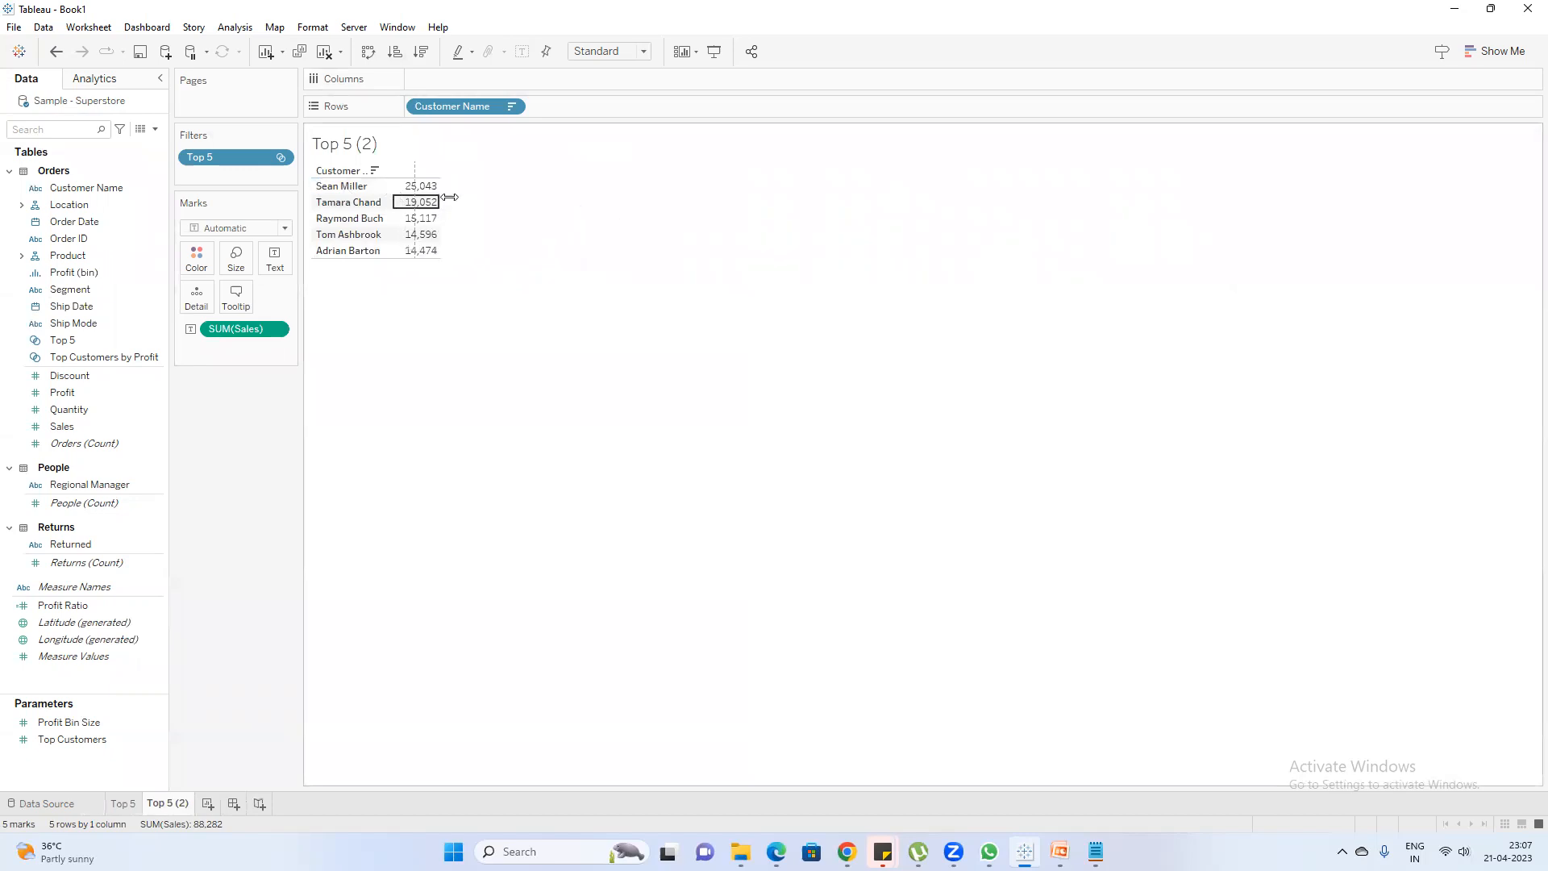
left_click_drag(393, 194, 454, 195)
Duplicate the Top 5 sheet under the name Bottom 5 and remove the Top 5 set filter from the copy
left_click(125, 805)
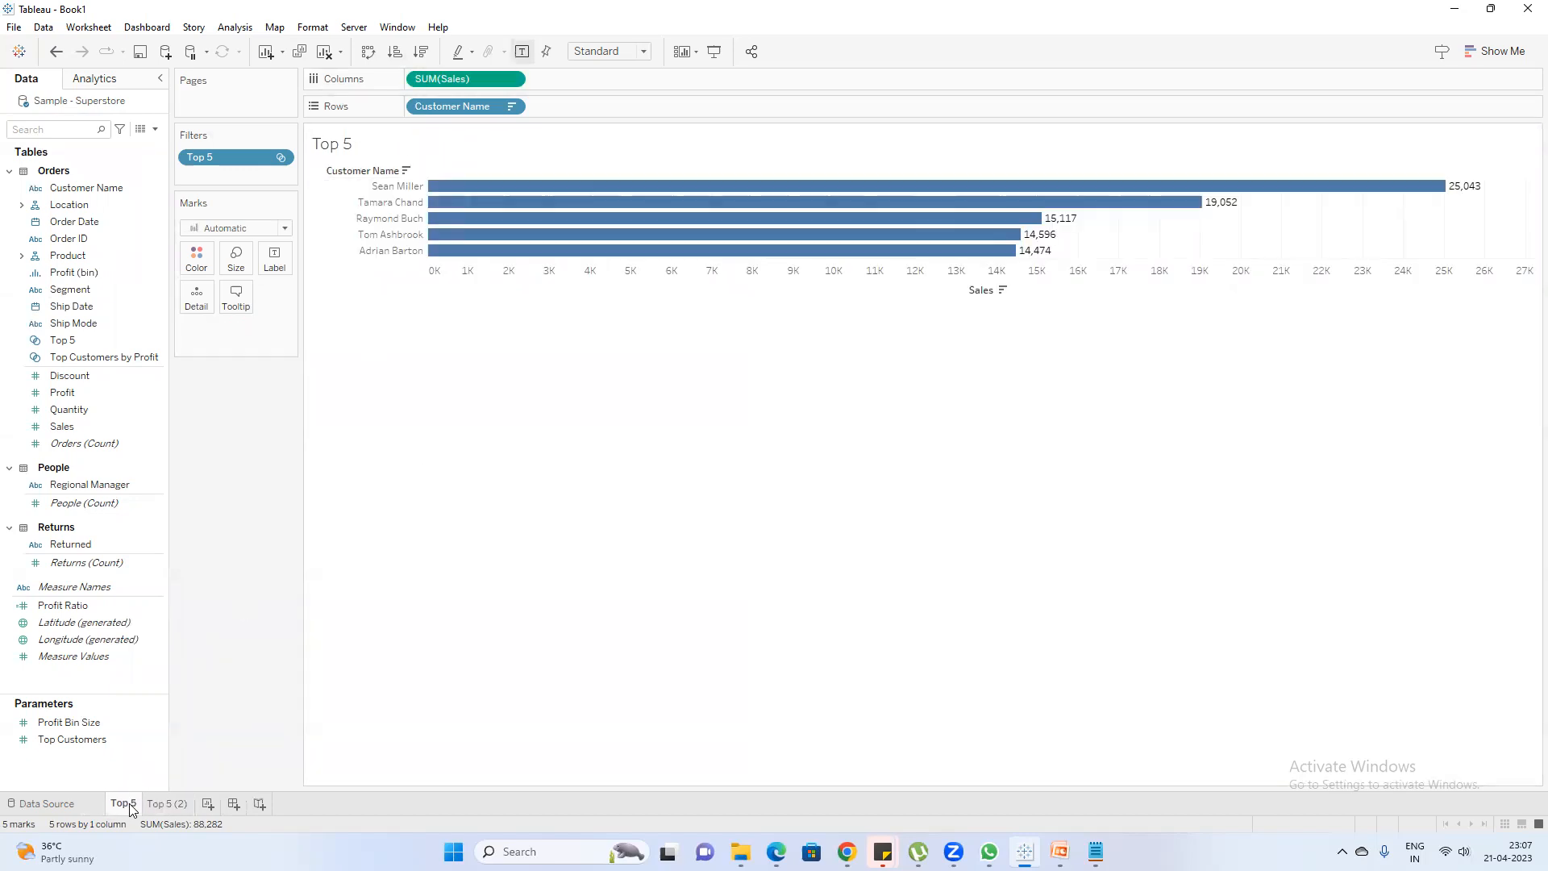
right_click(127, 805)
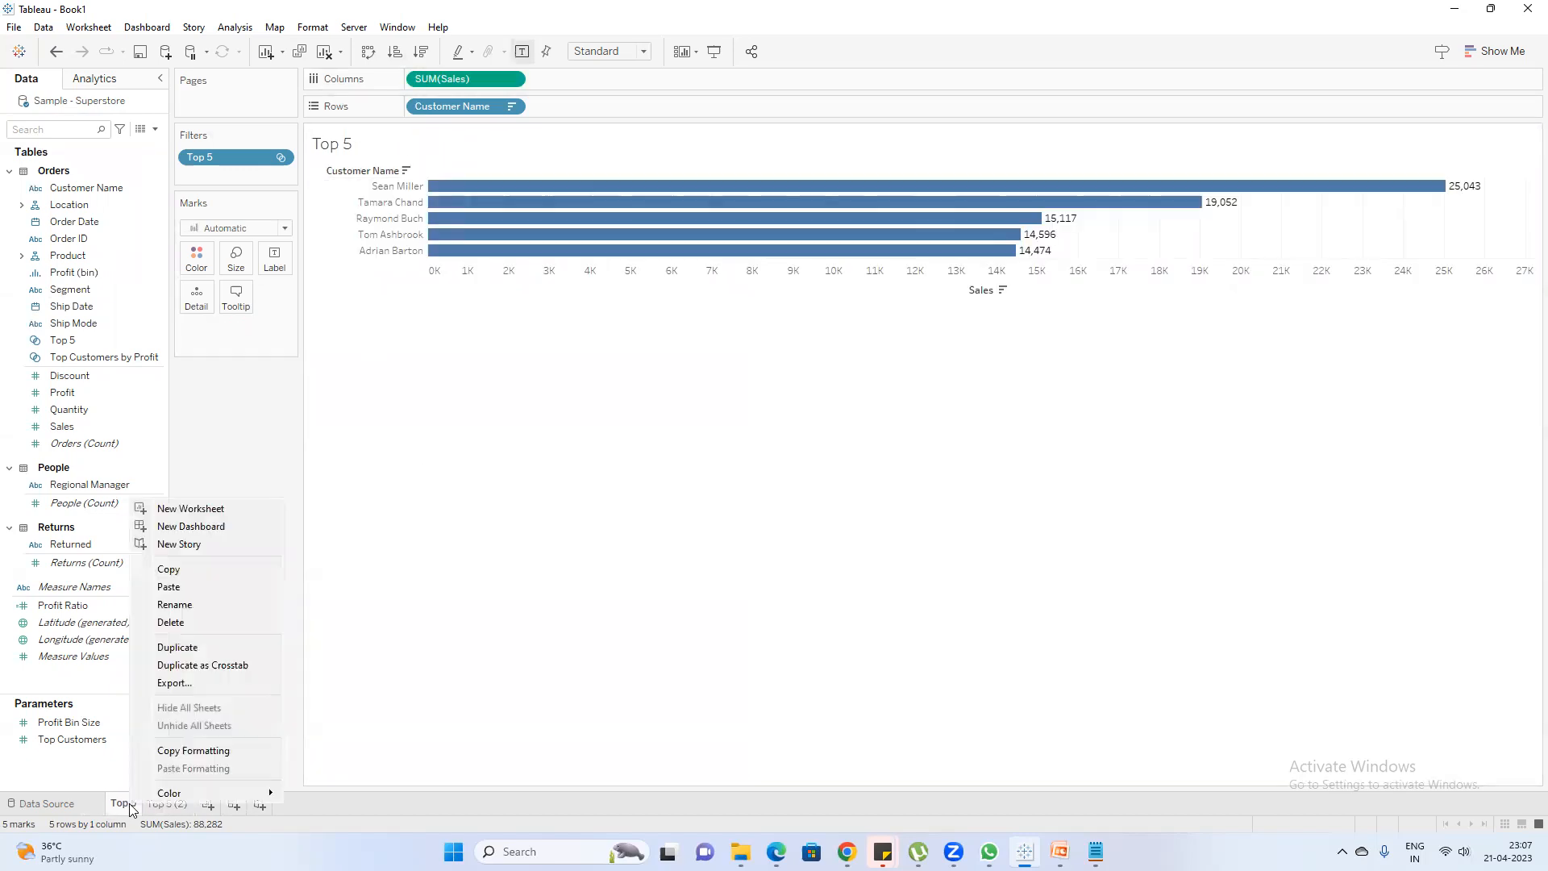
left_click(198, 650)
double_click(184, 803)
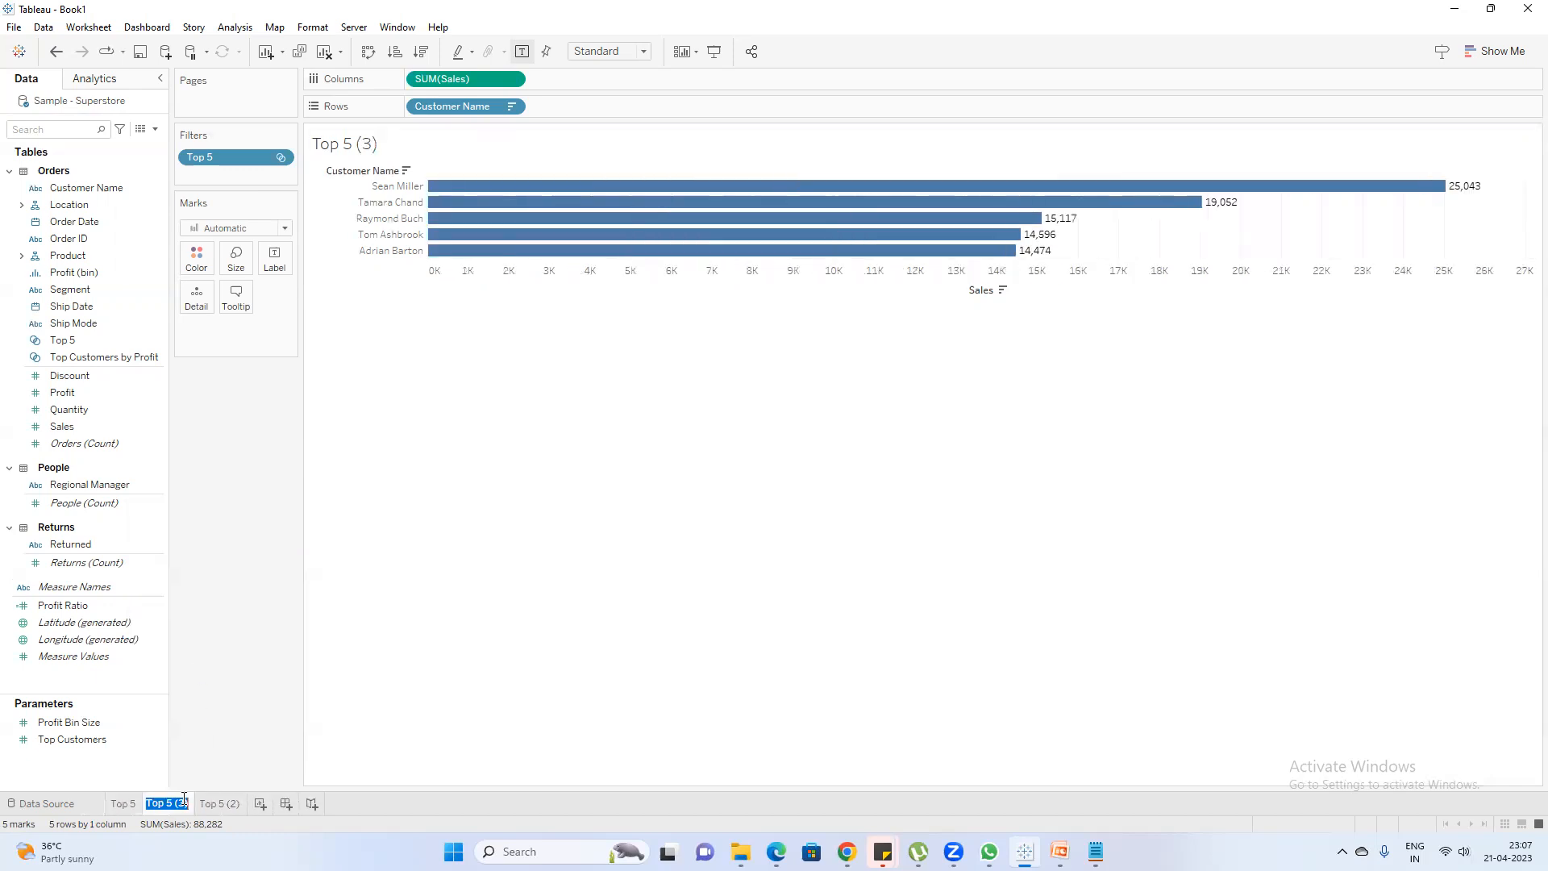
type("Bottom 5")
key("Return")
left_click_drag(221, 155, 242, 423)
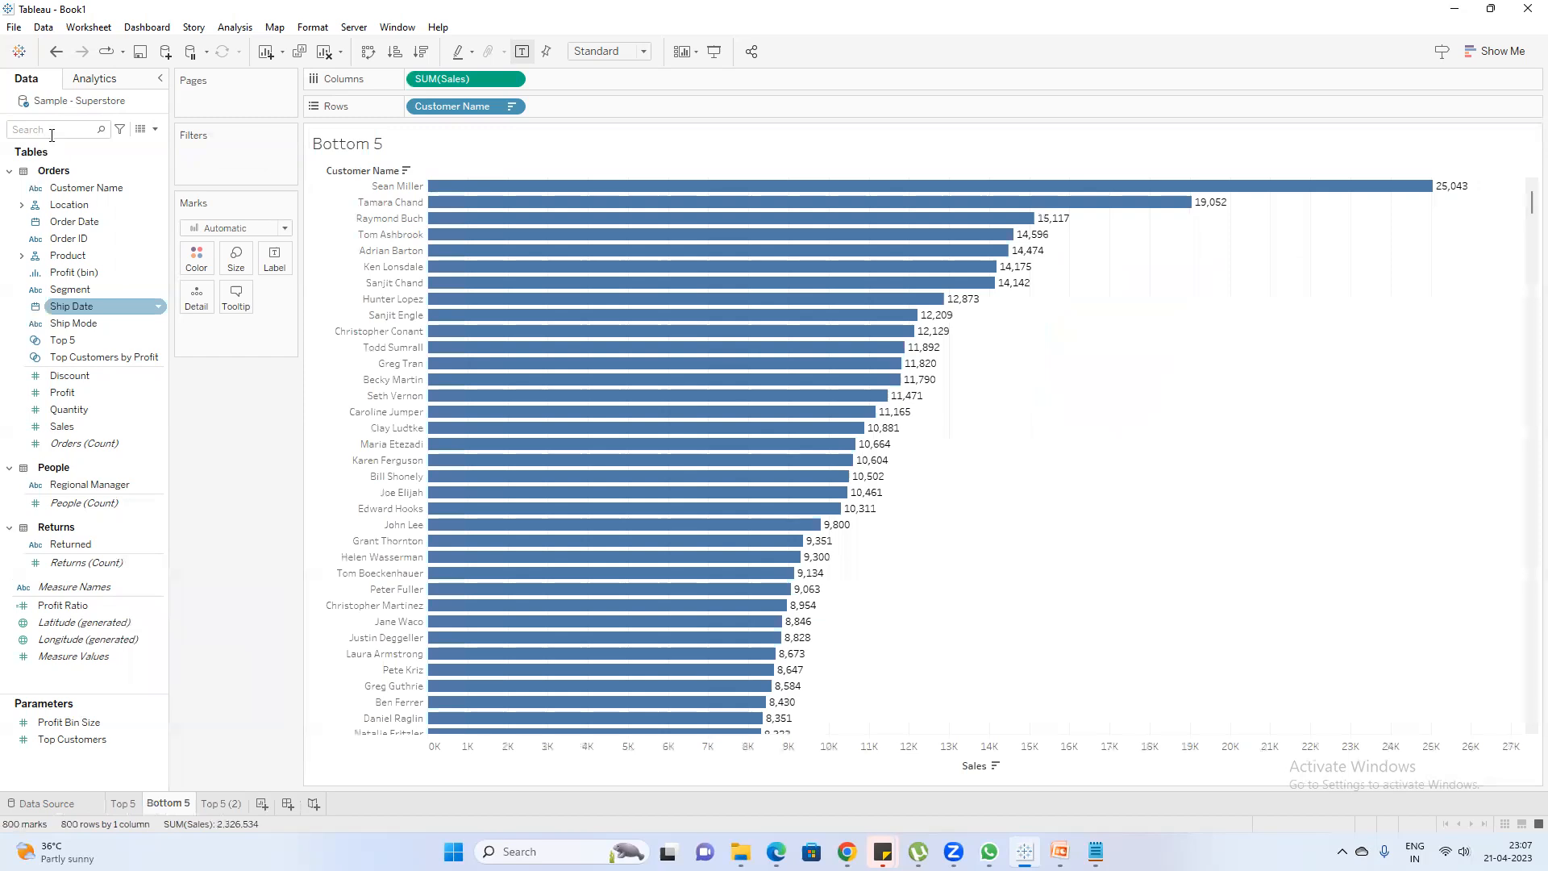
Start a new set named Bottom 5 from Customer Name, limited by field to the bottom 5
left_click(106, 190)
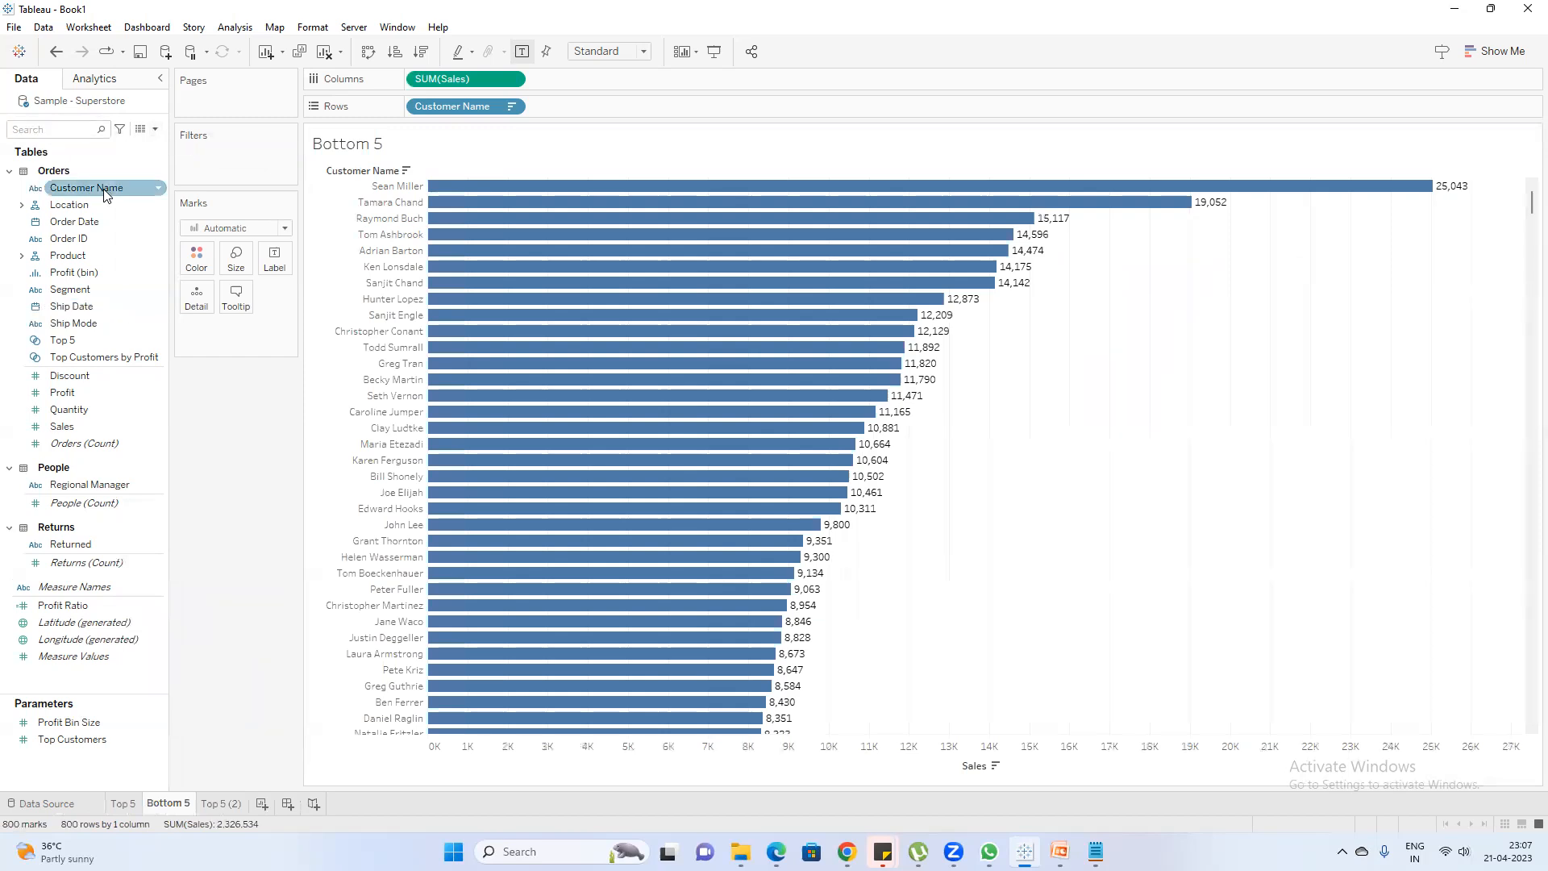
right_click(105, 194)
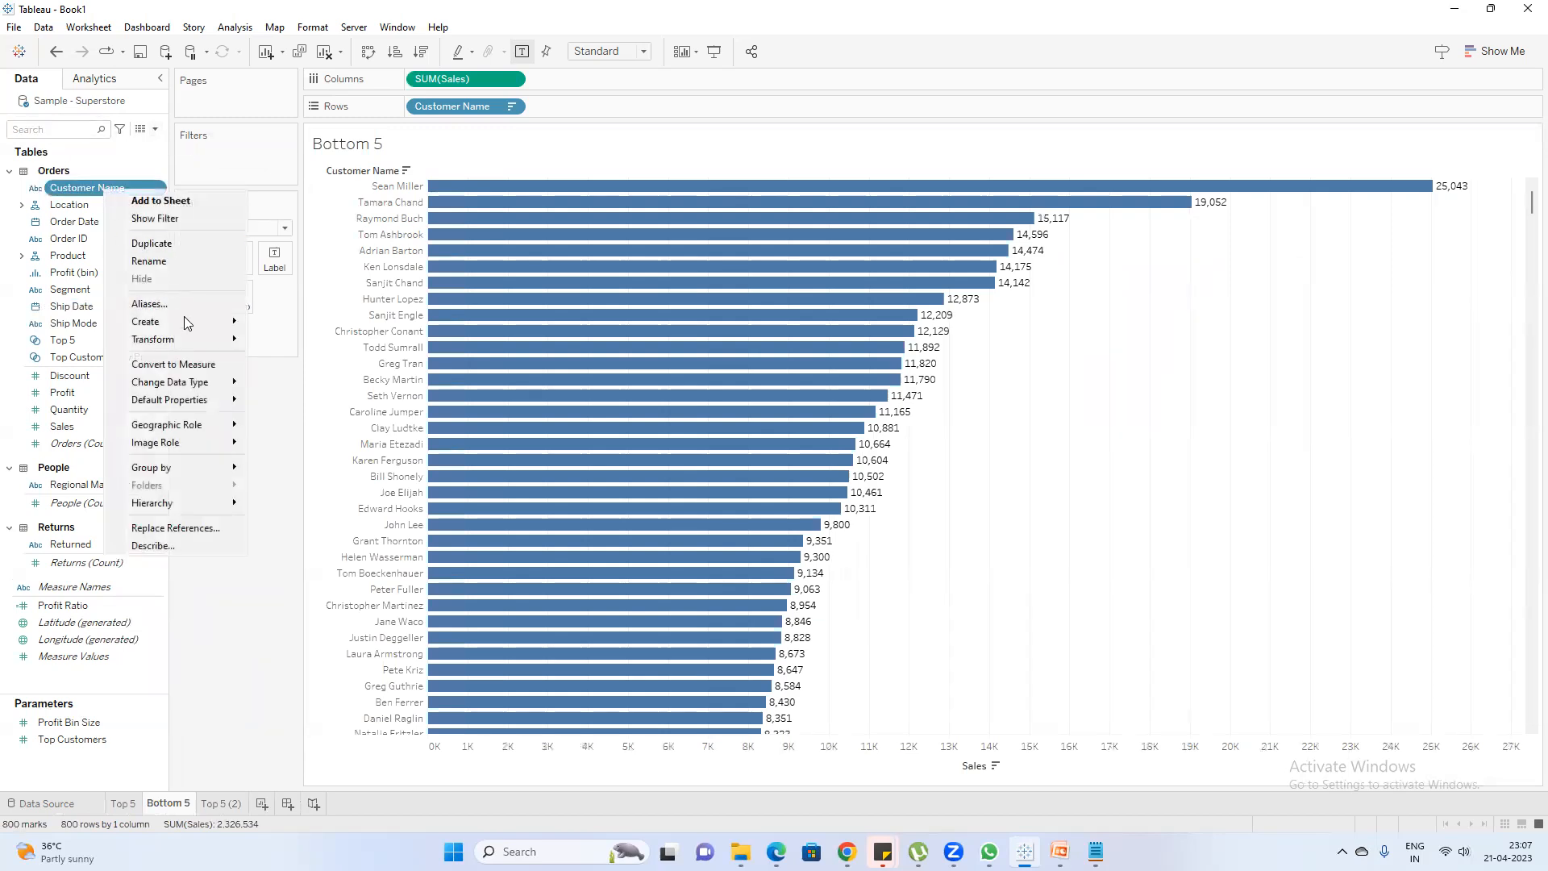
mouse_move(194, 327)
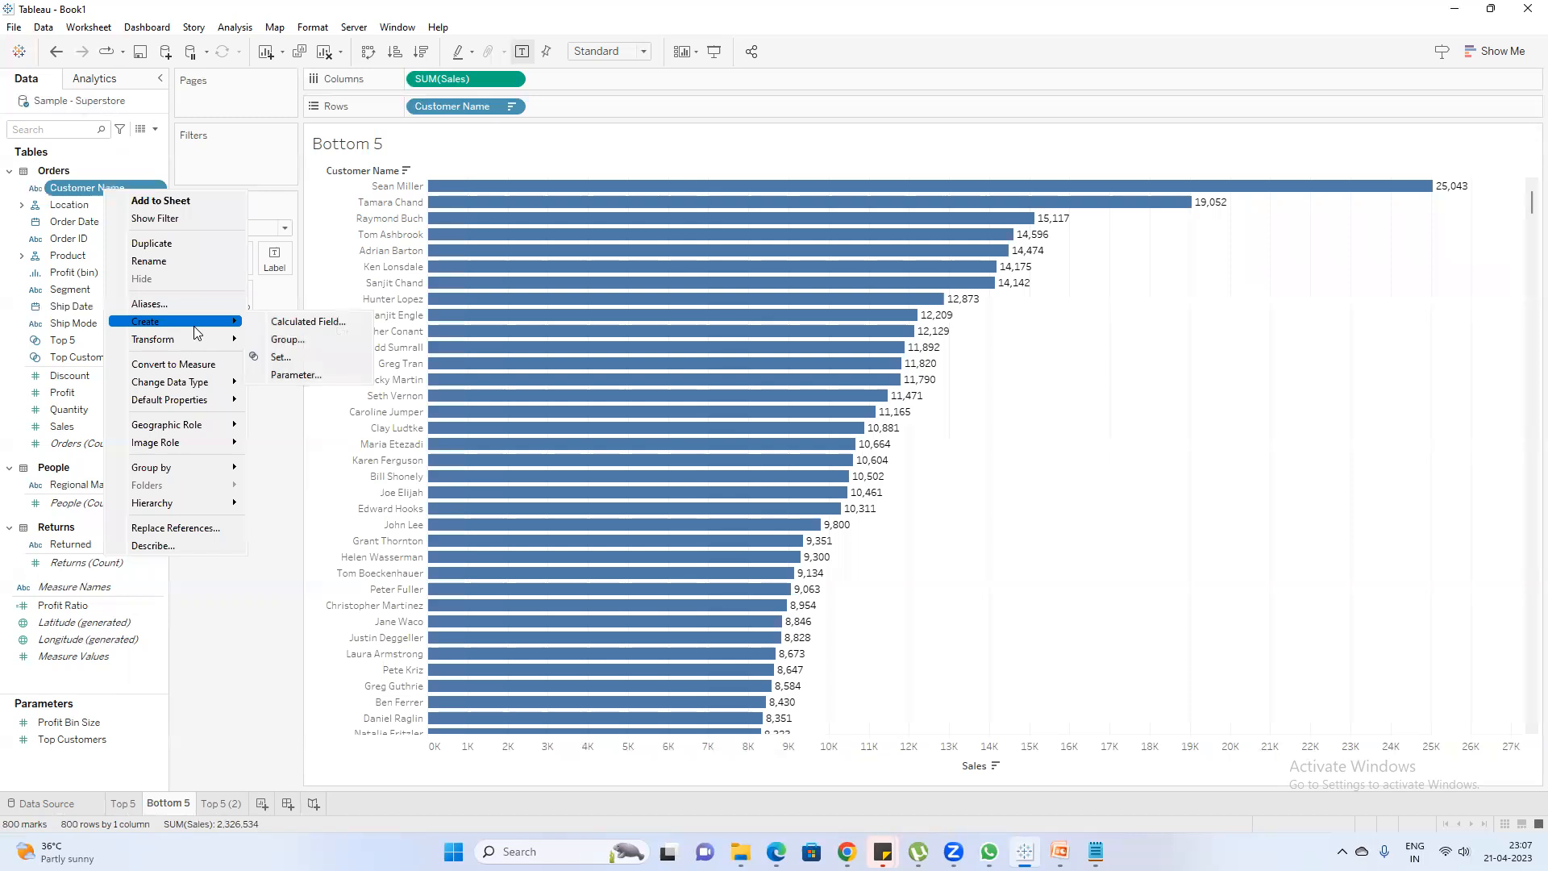
left_click(358, 356)
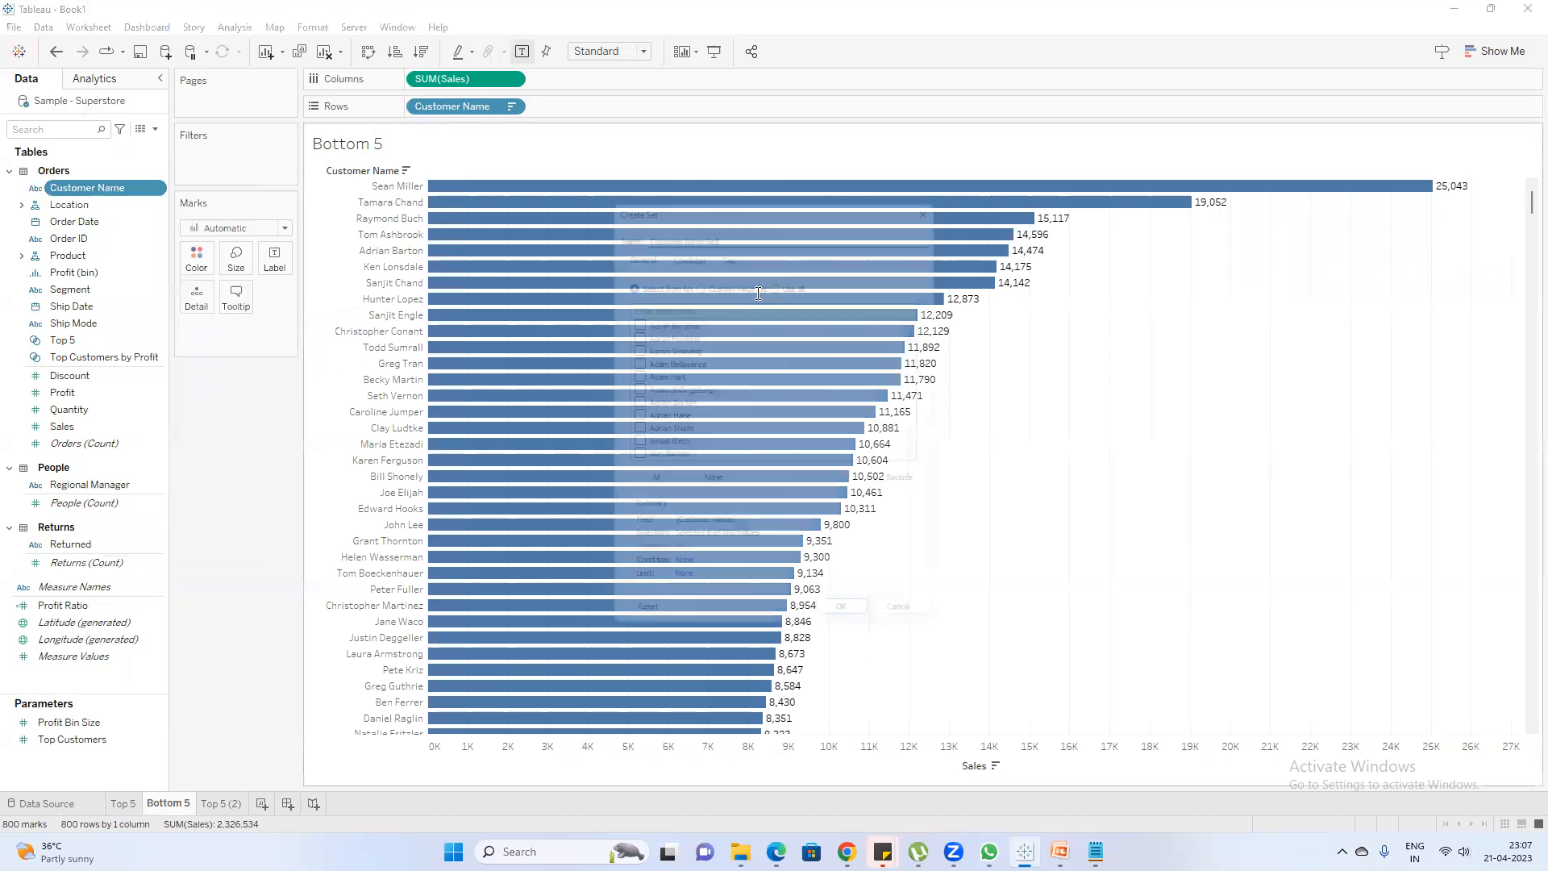
type("Bottom 5")
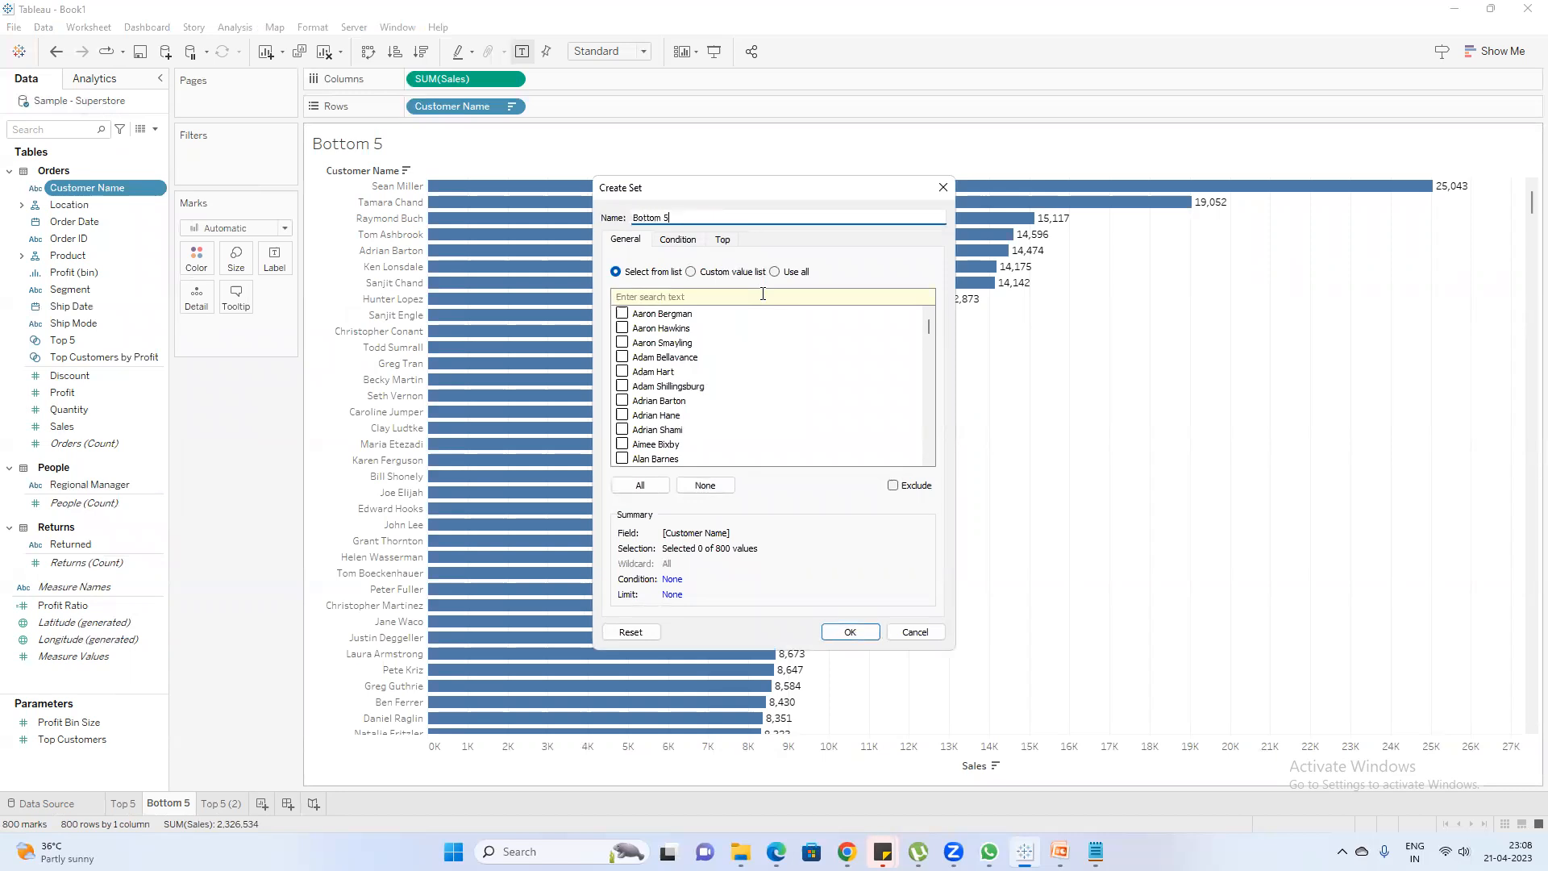
left_click(724, 242)
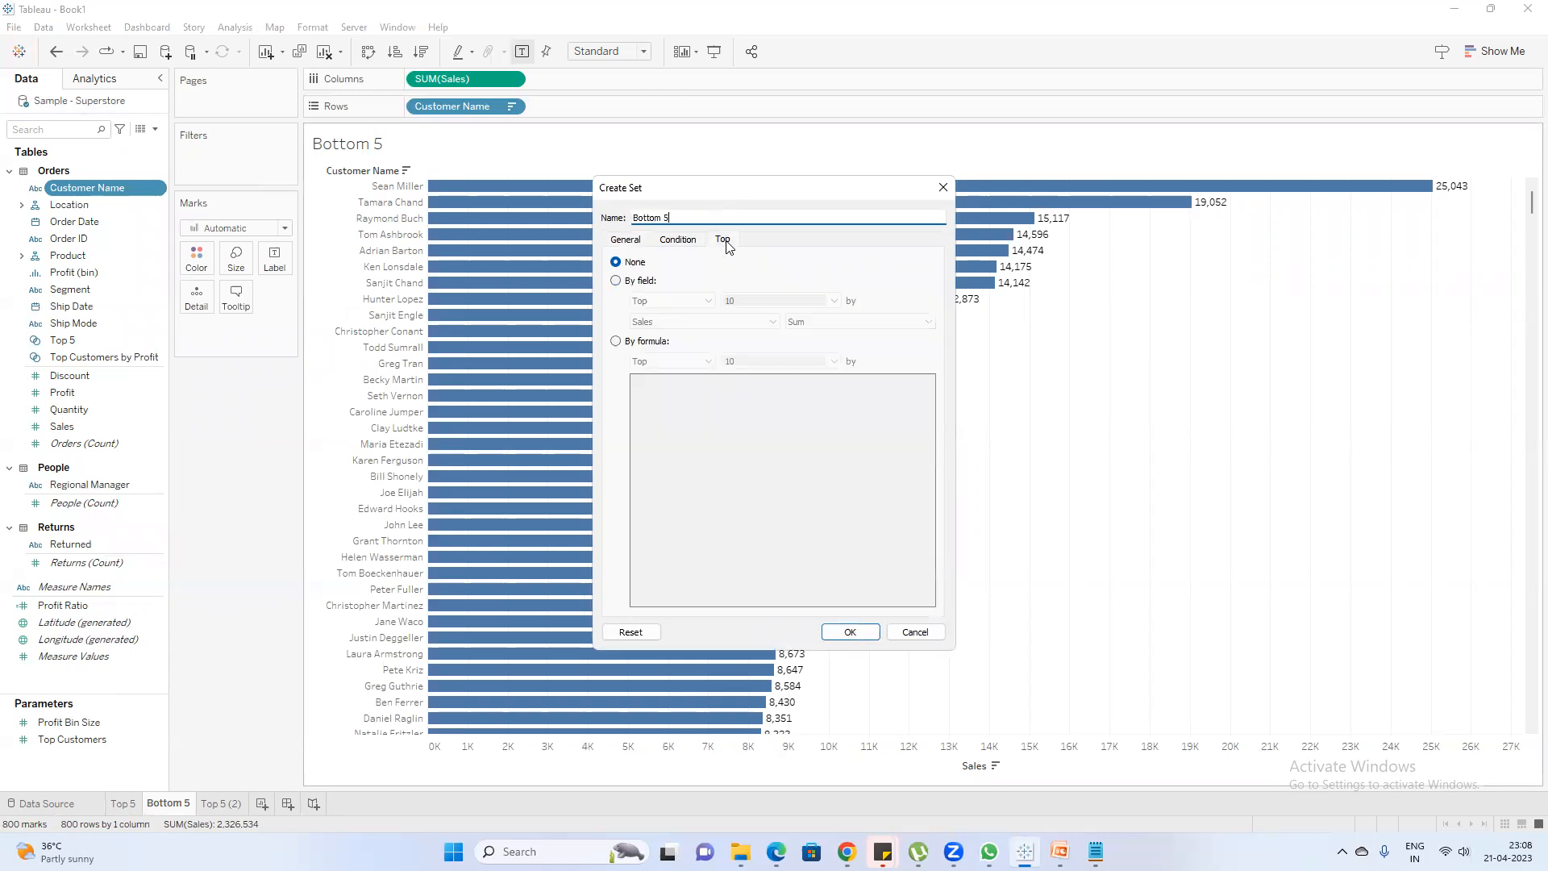
left_click(635, 284)
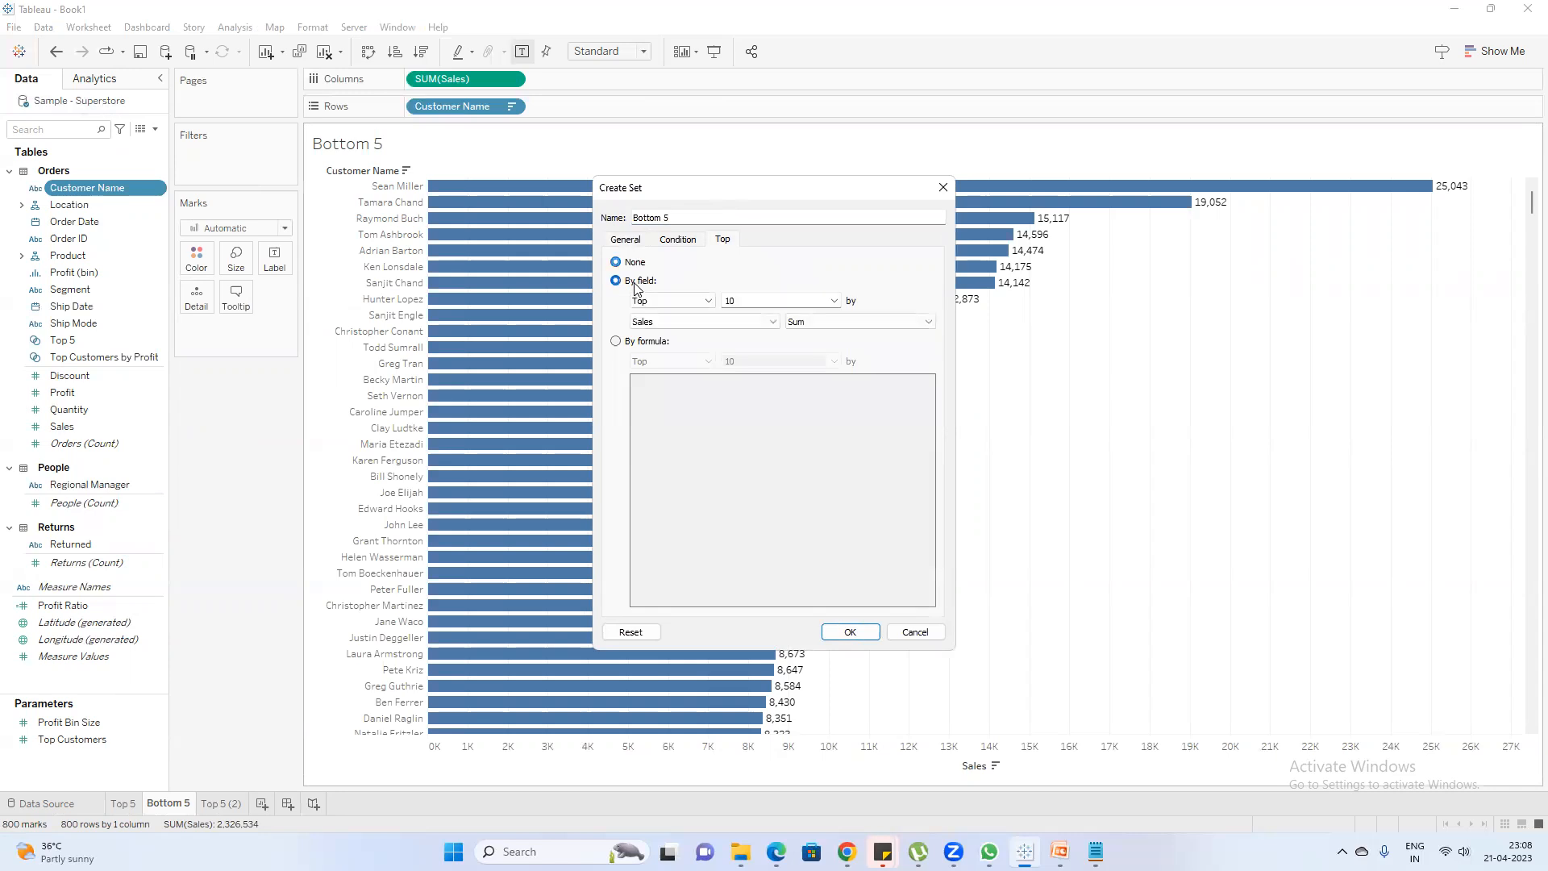
left_click(708, 301)
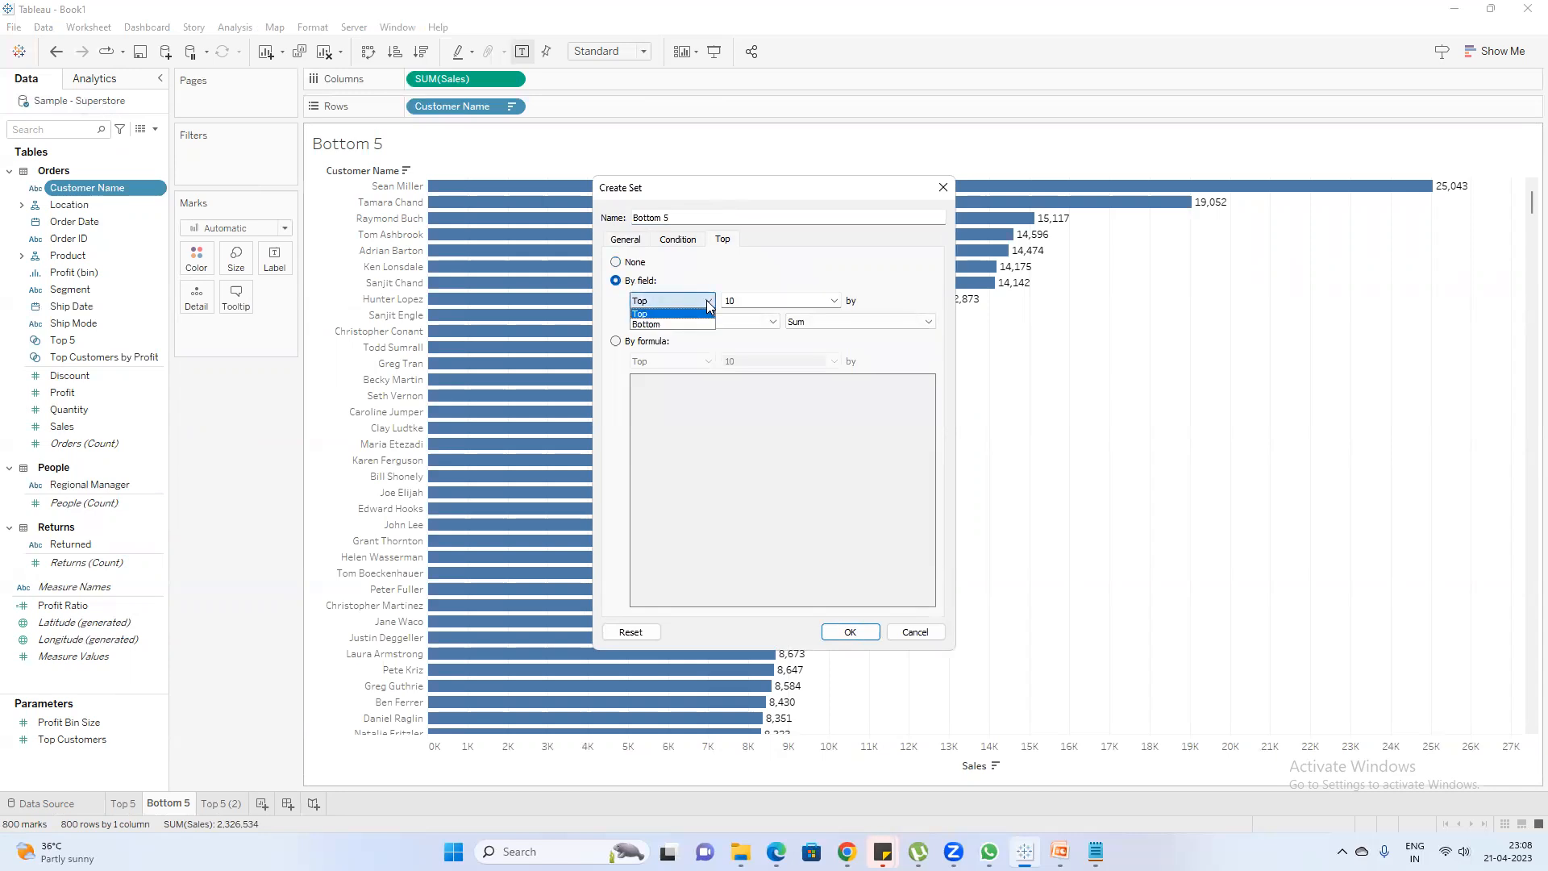
left_click(694, 323)
left_click(743, 300)
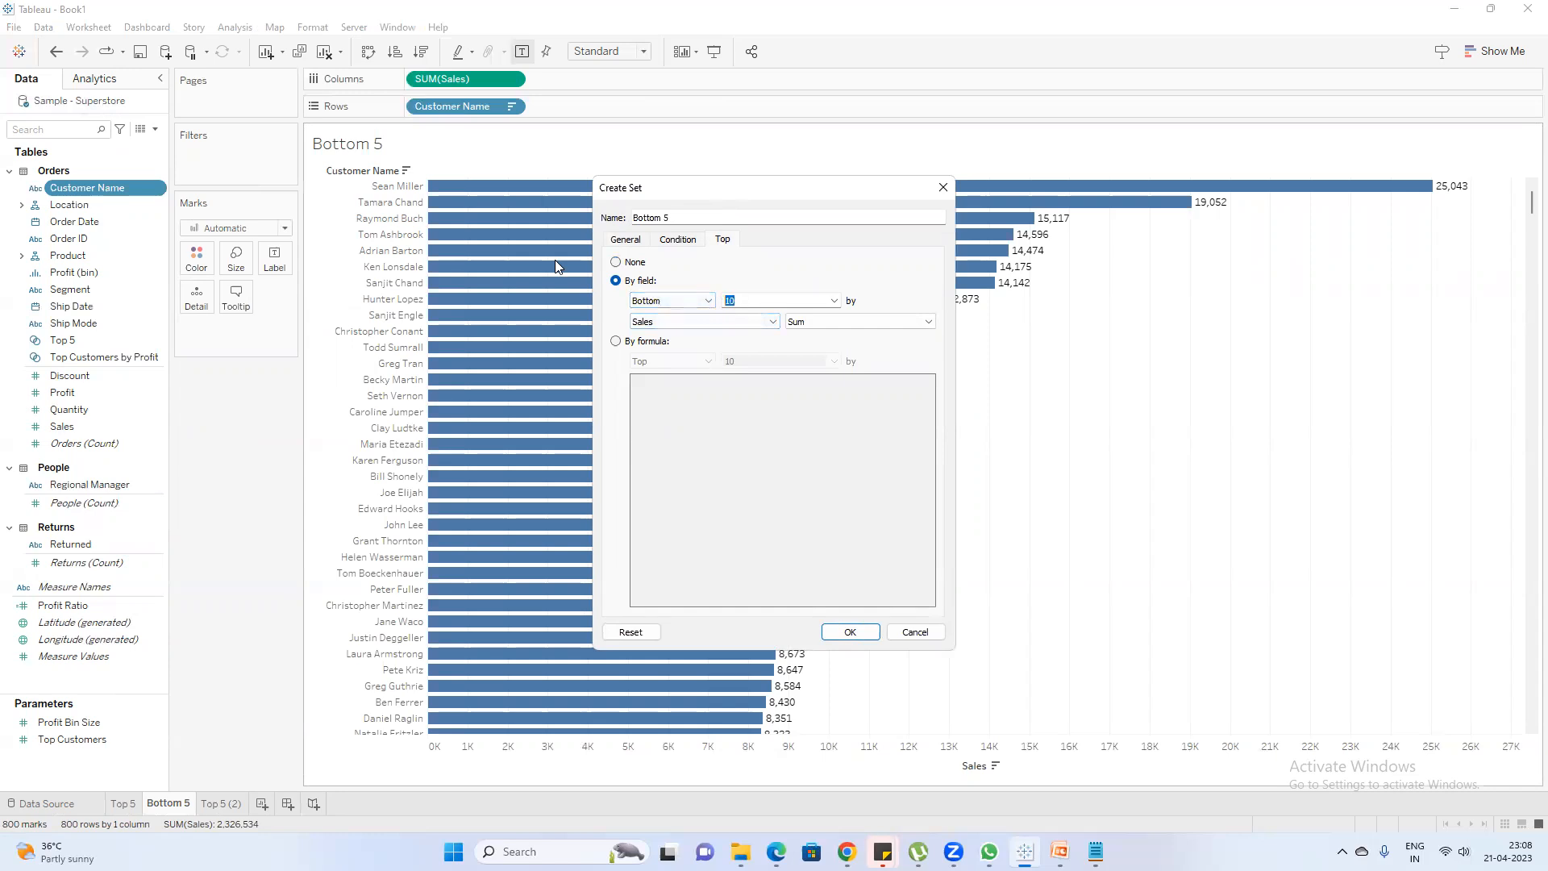
type("5")
Base the Bottom 5 set's limit on the sum of Sales and create the set
left_click(760, 324)
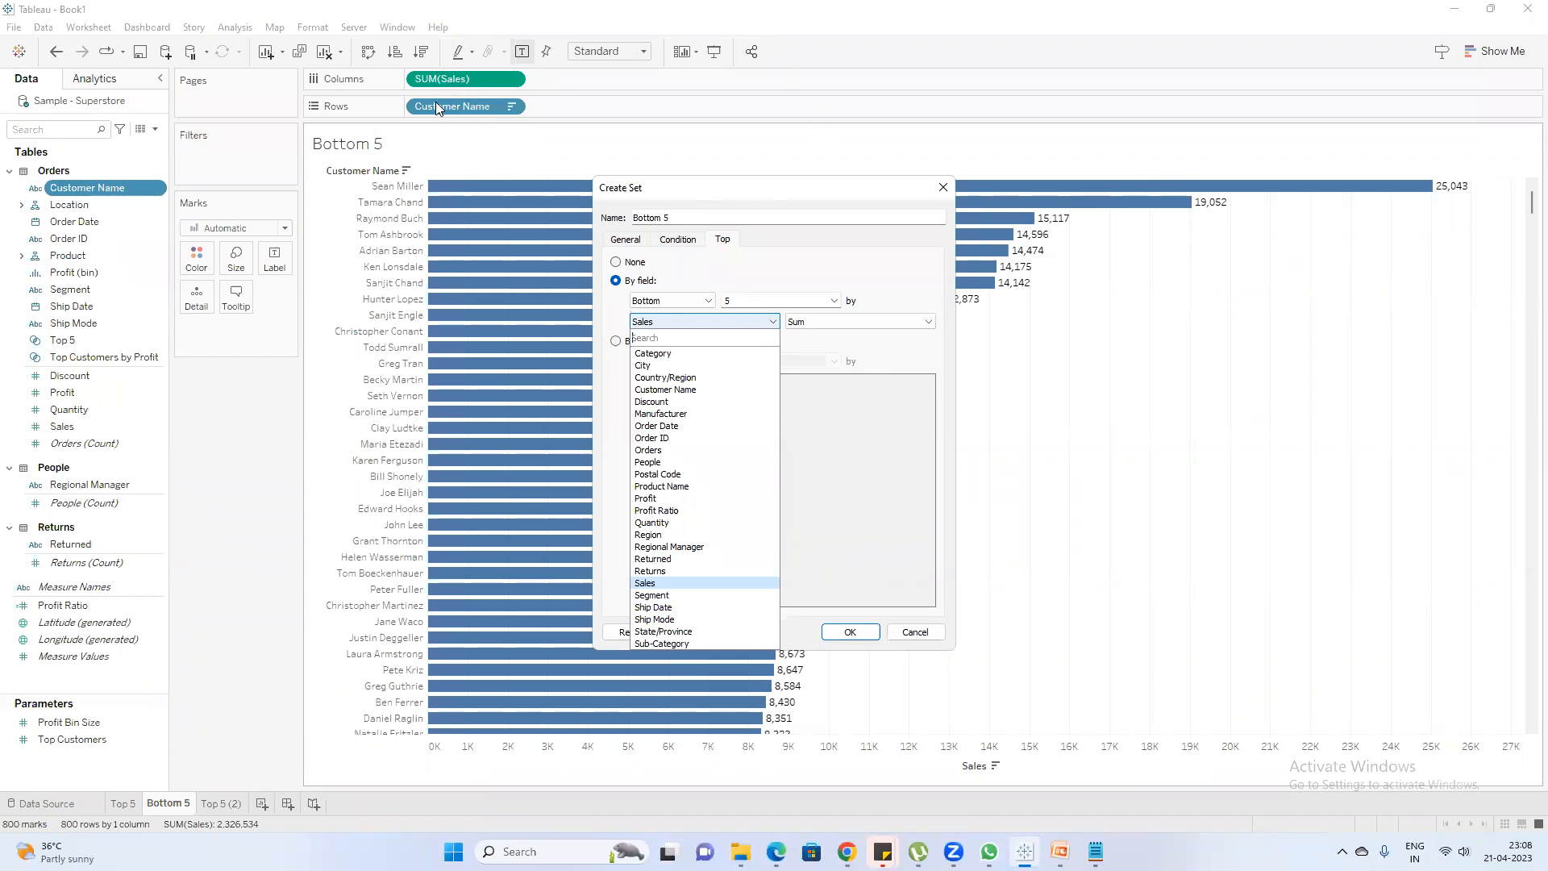
left_click(743, 322)
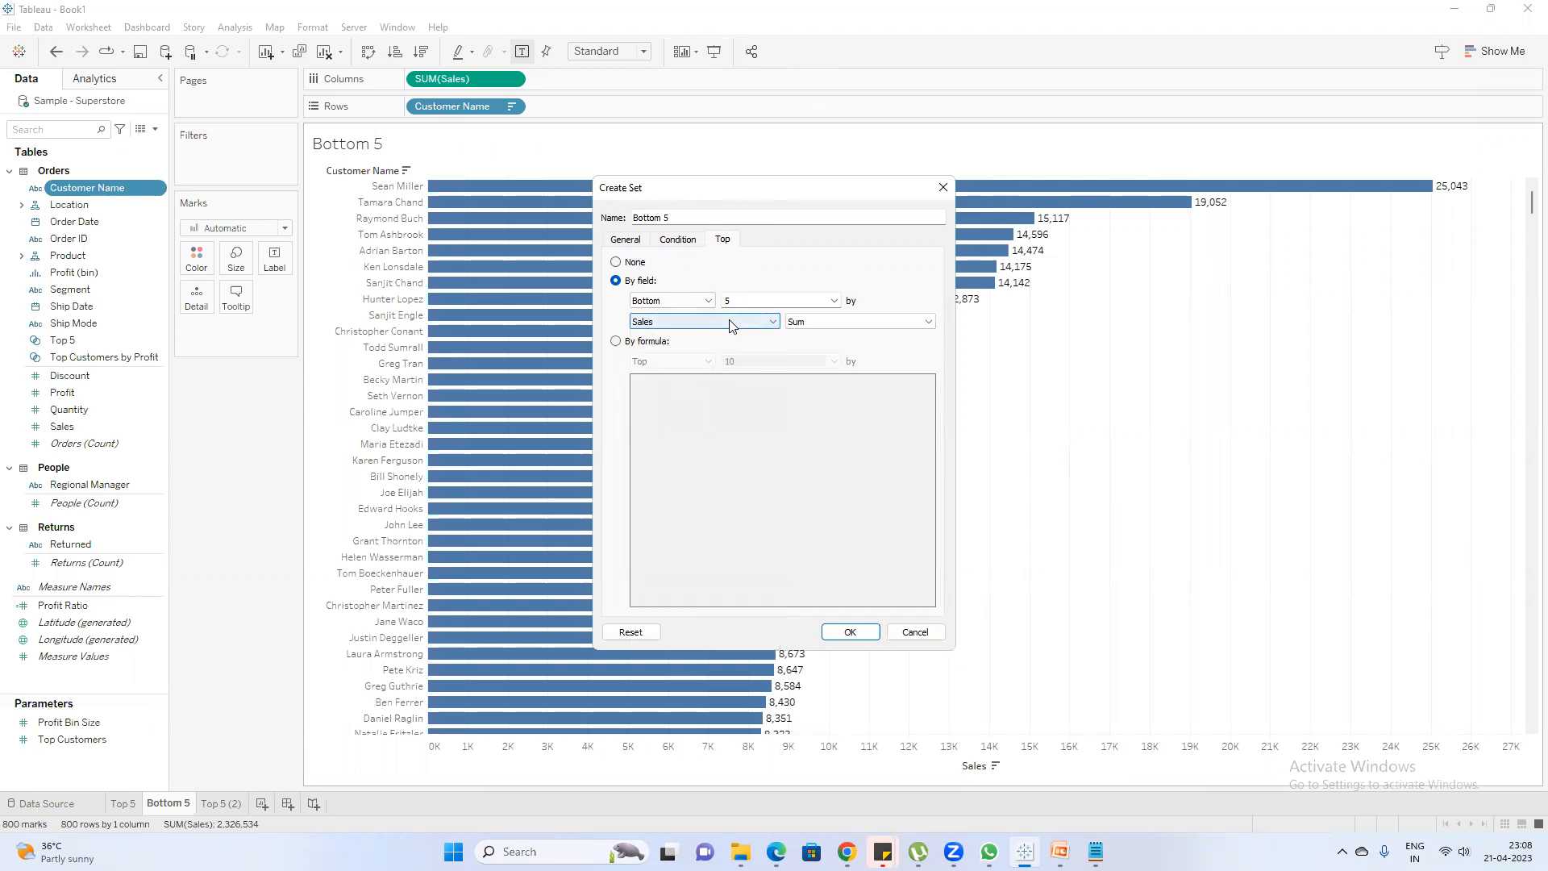
left_click(728, 323)
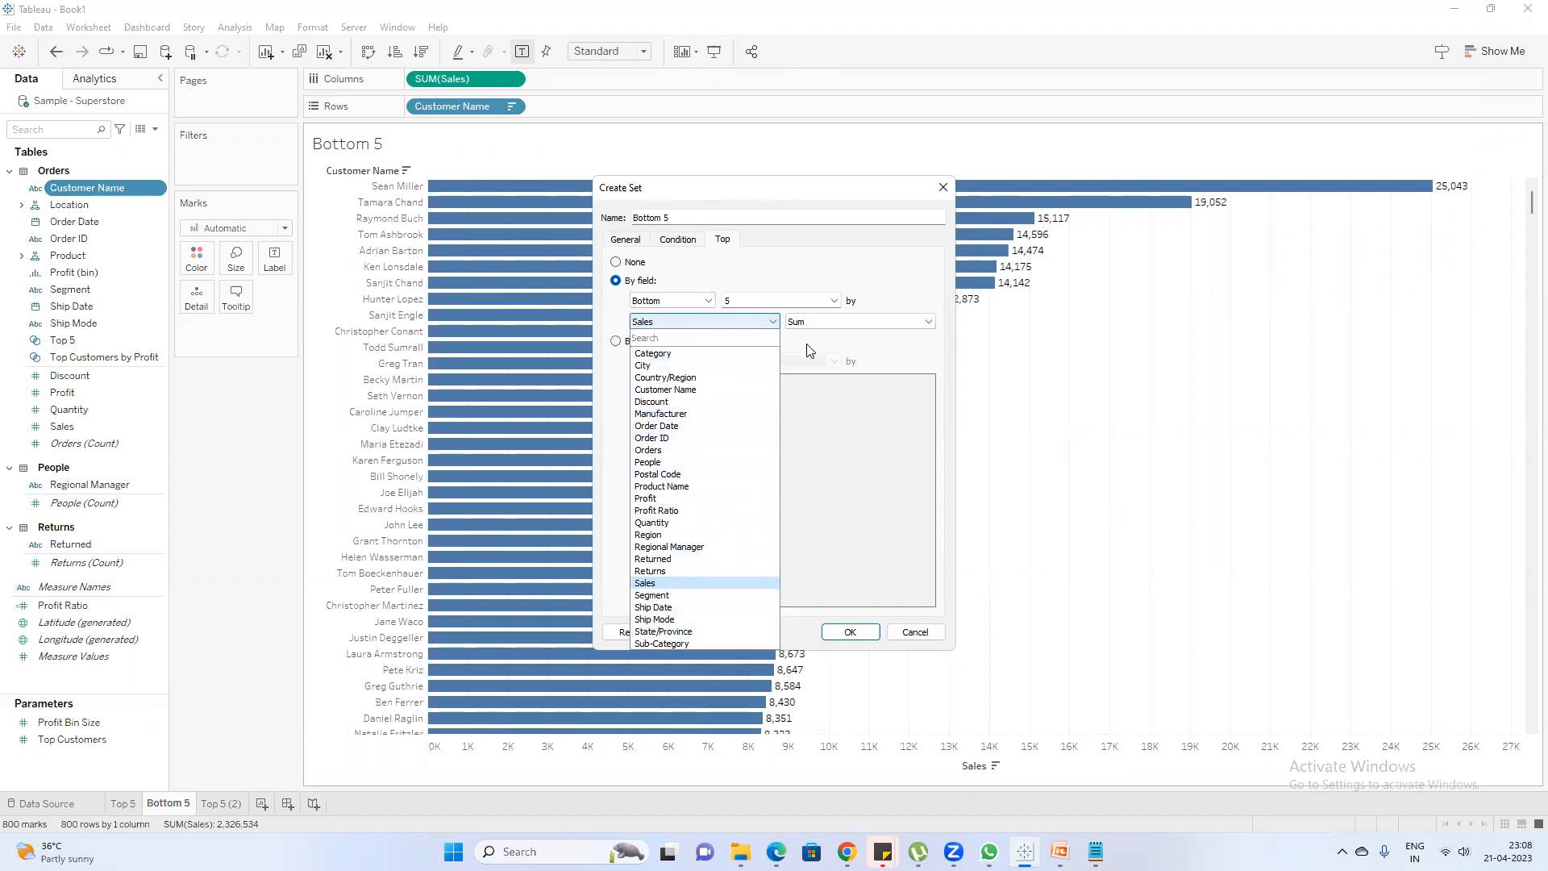
left_click(713, 593)
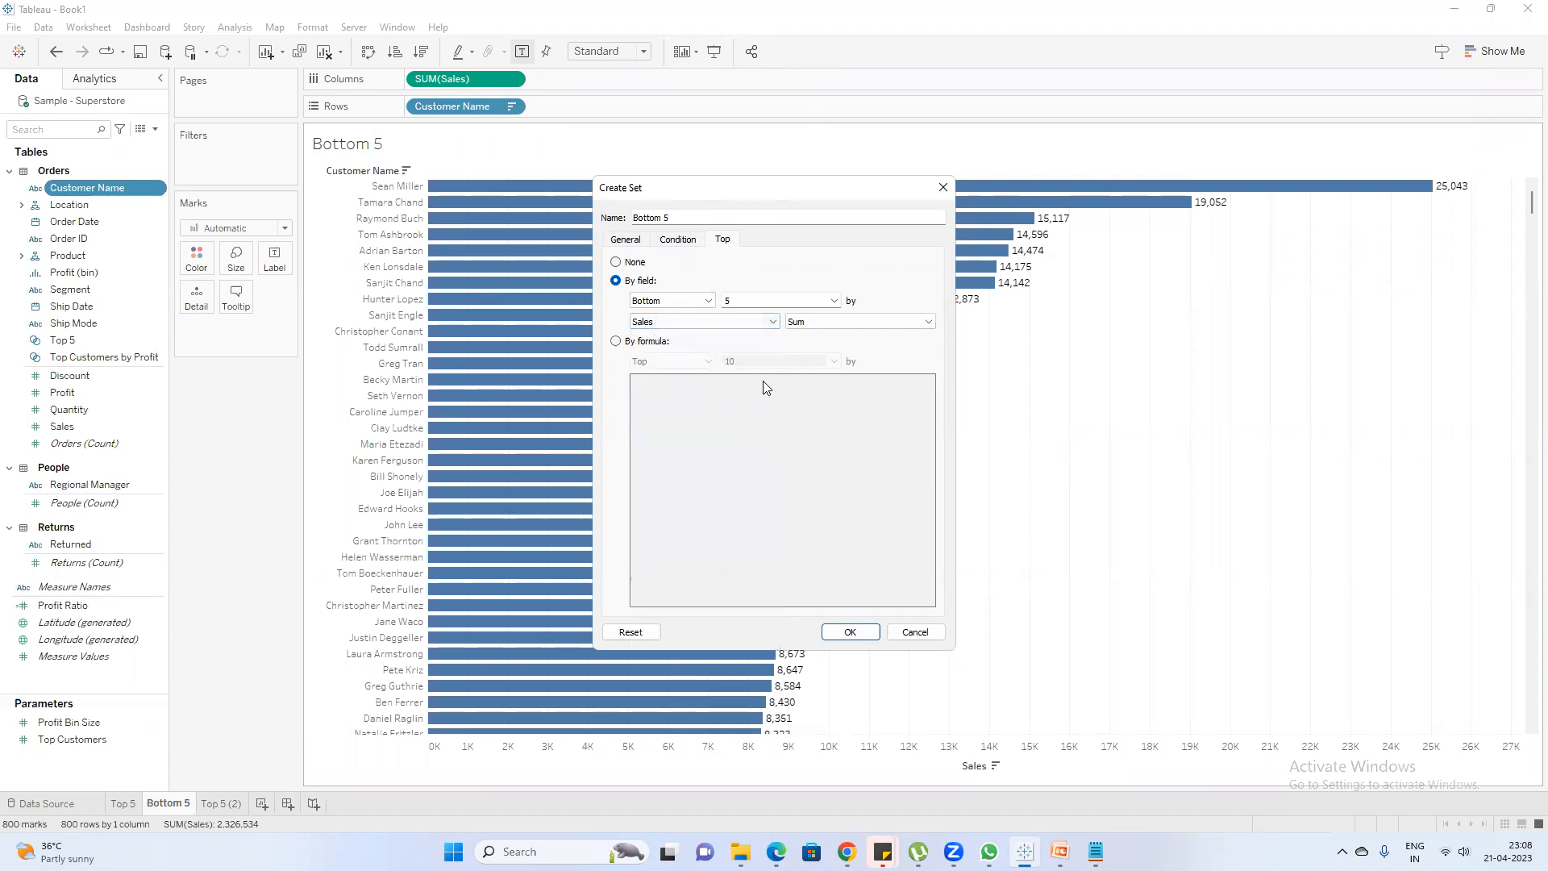
left_click(876, 324)
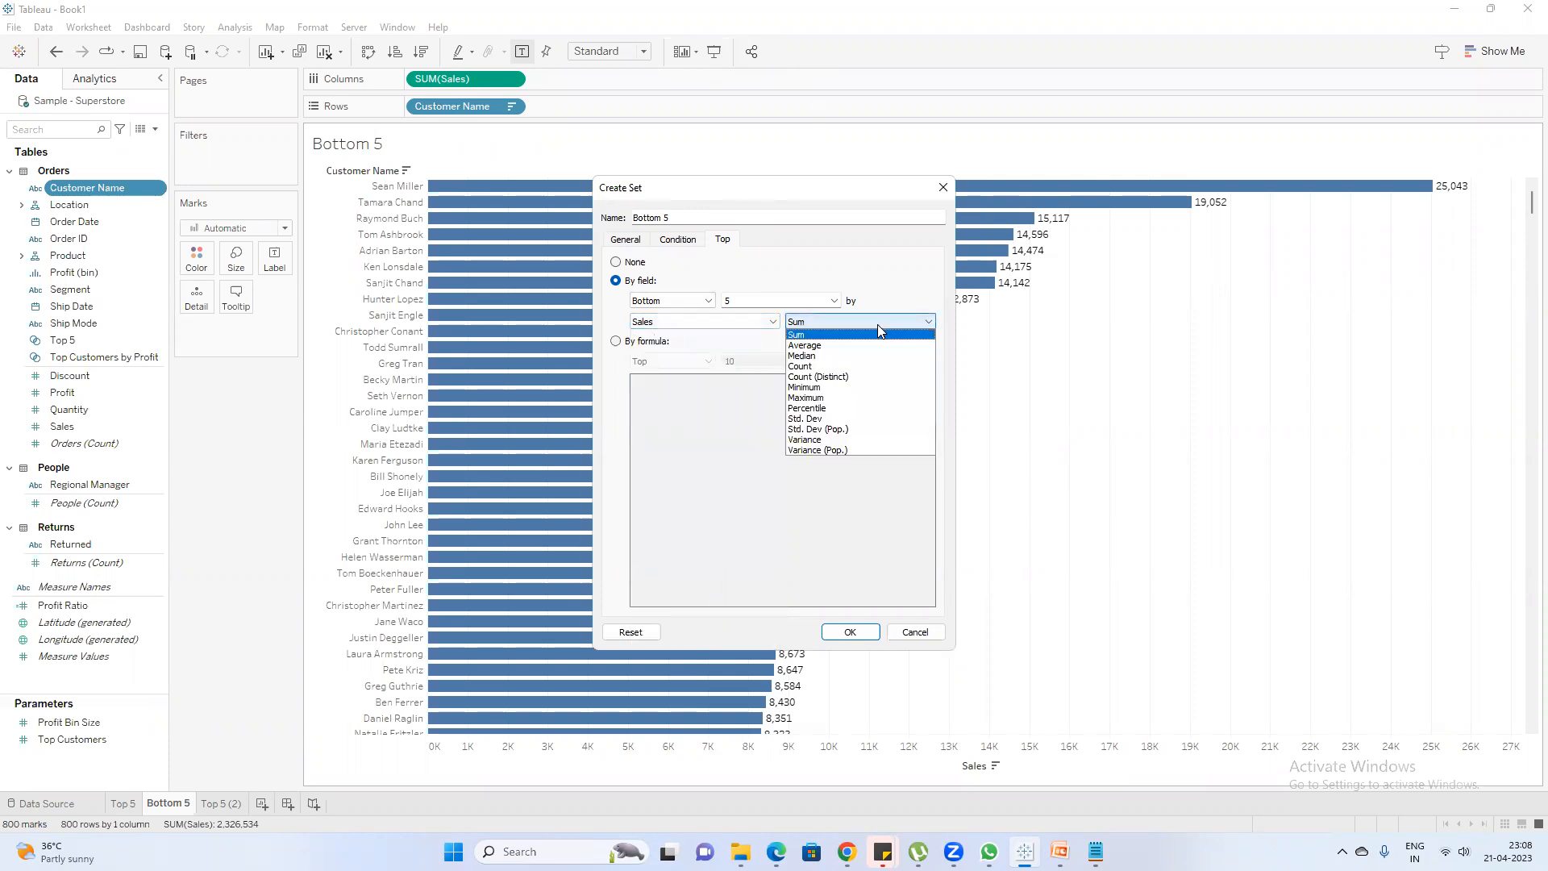
left_click(830, 334)
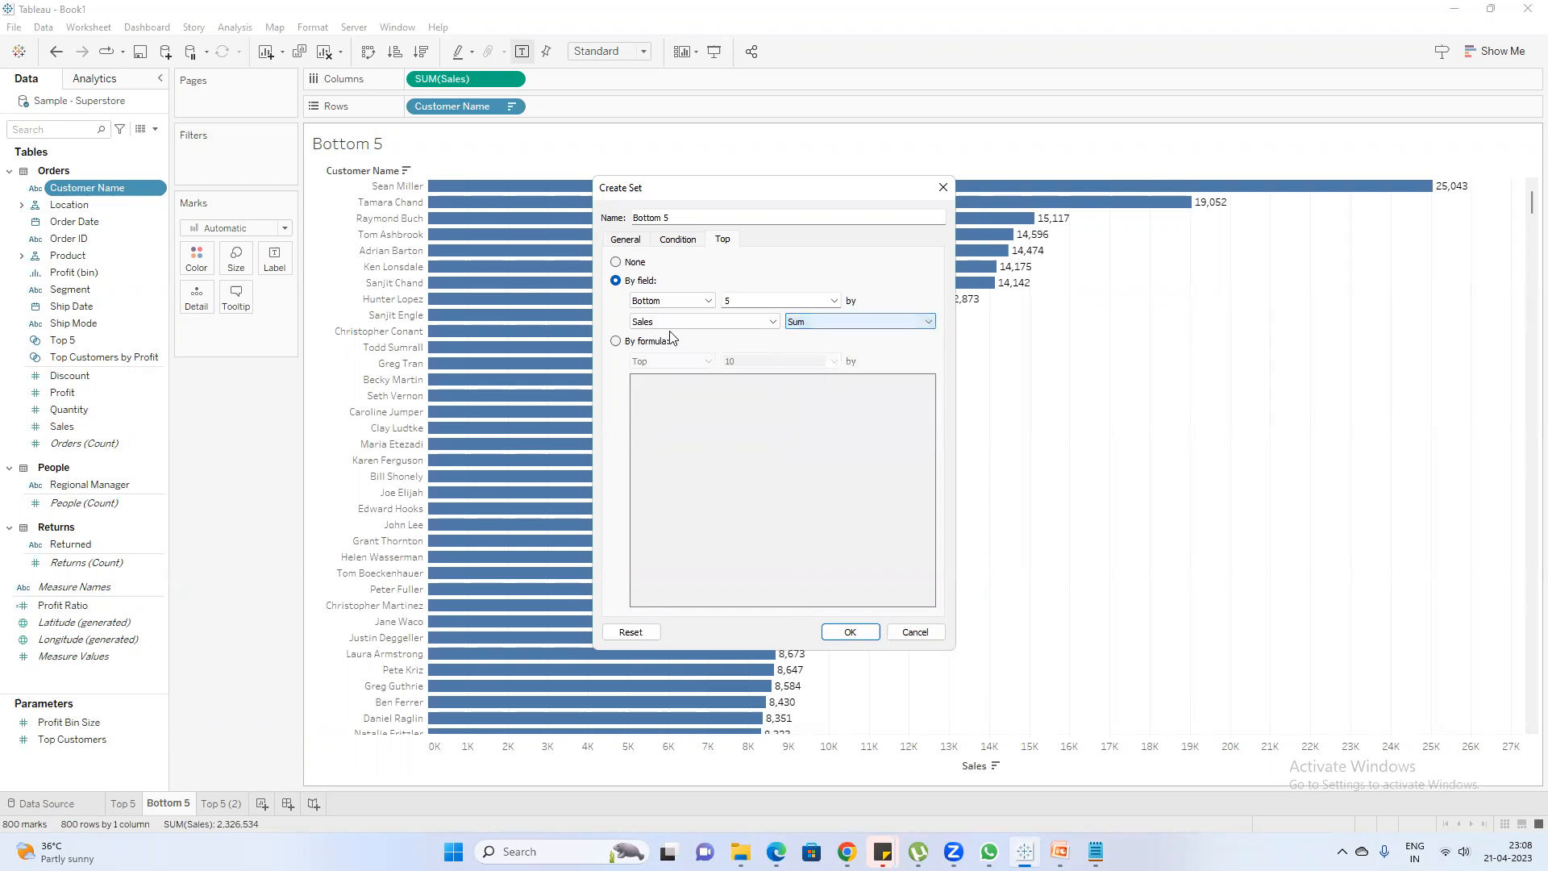
left_click(850, 633)
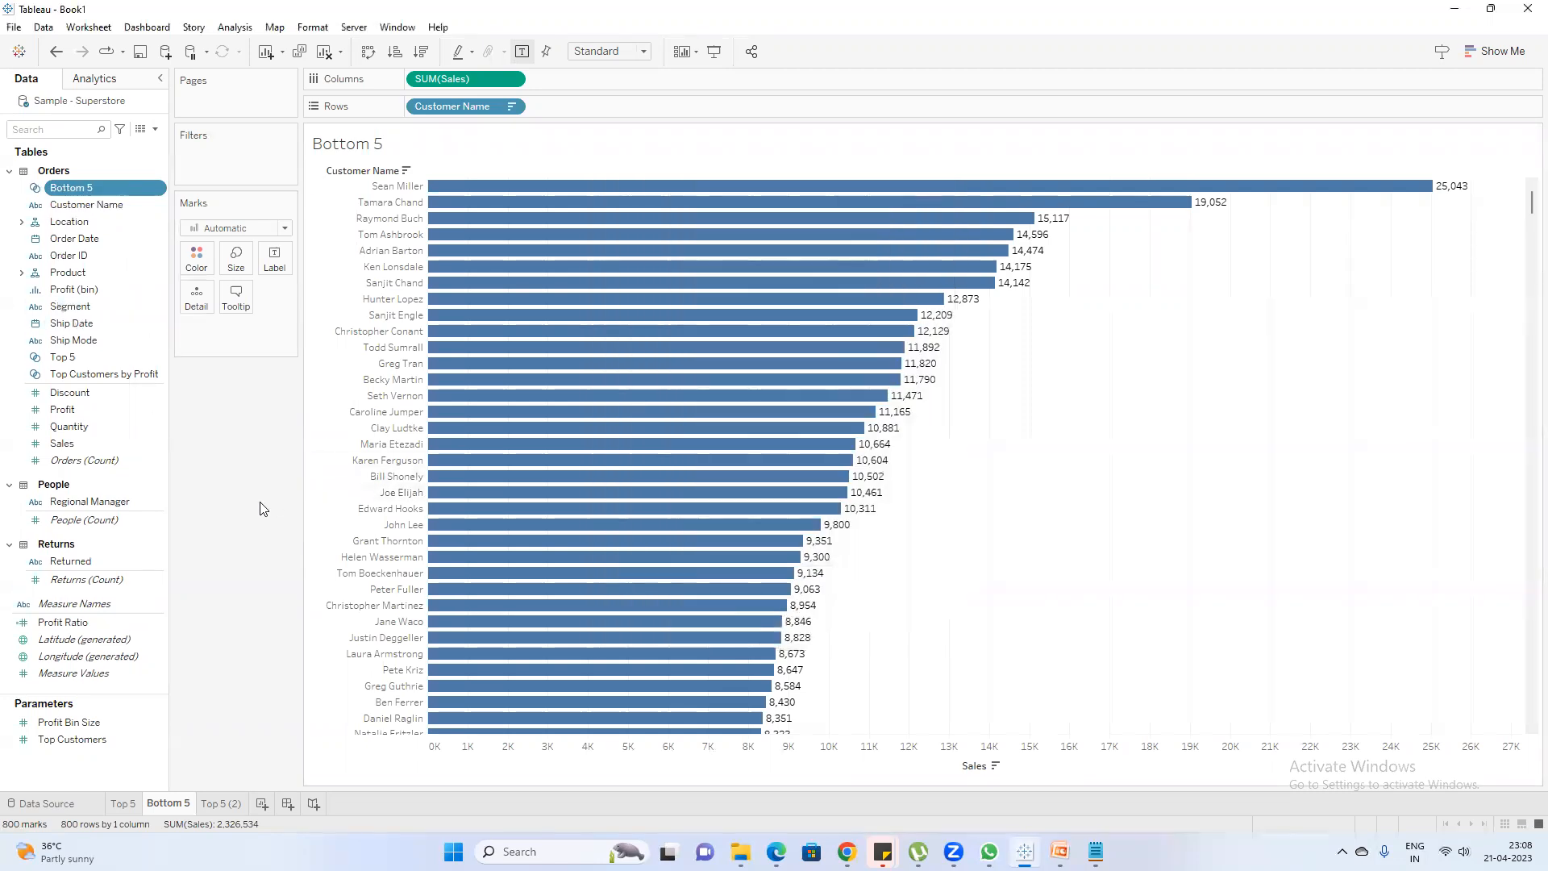
Select the five lowest-selling customers' bars, filter the Bottom 5 sheet with the Bottom 5 set, and clear the bar selection
left_click_drag(1530, 206, 1520, 734)
left_click_drag(515, 668, 355, 765)
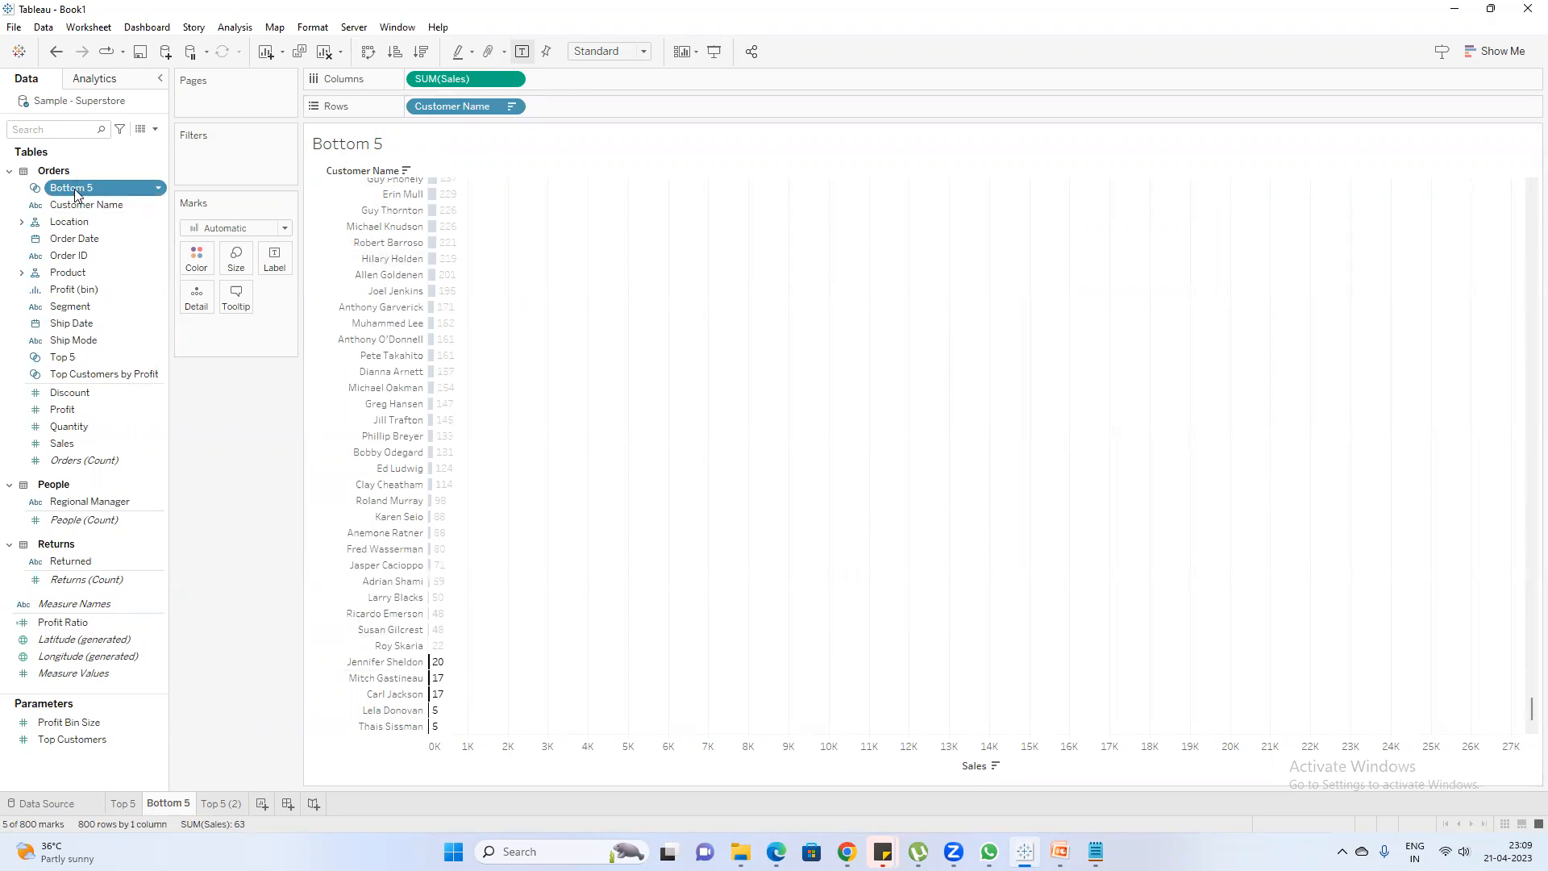
left_click_drag(77, 192, 201, 159)
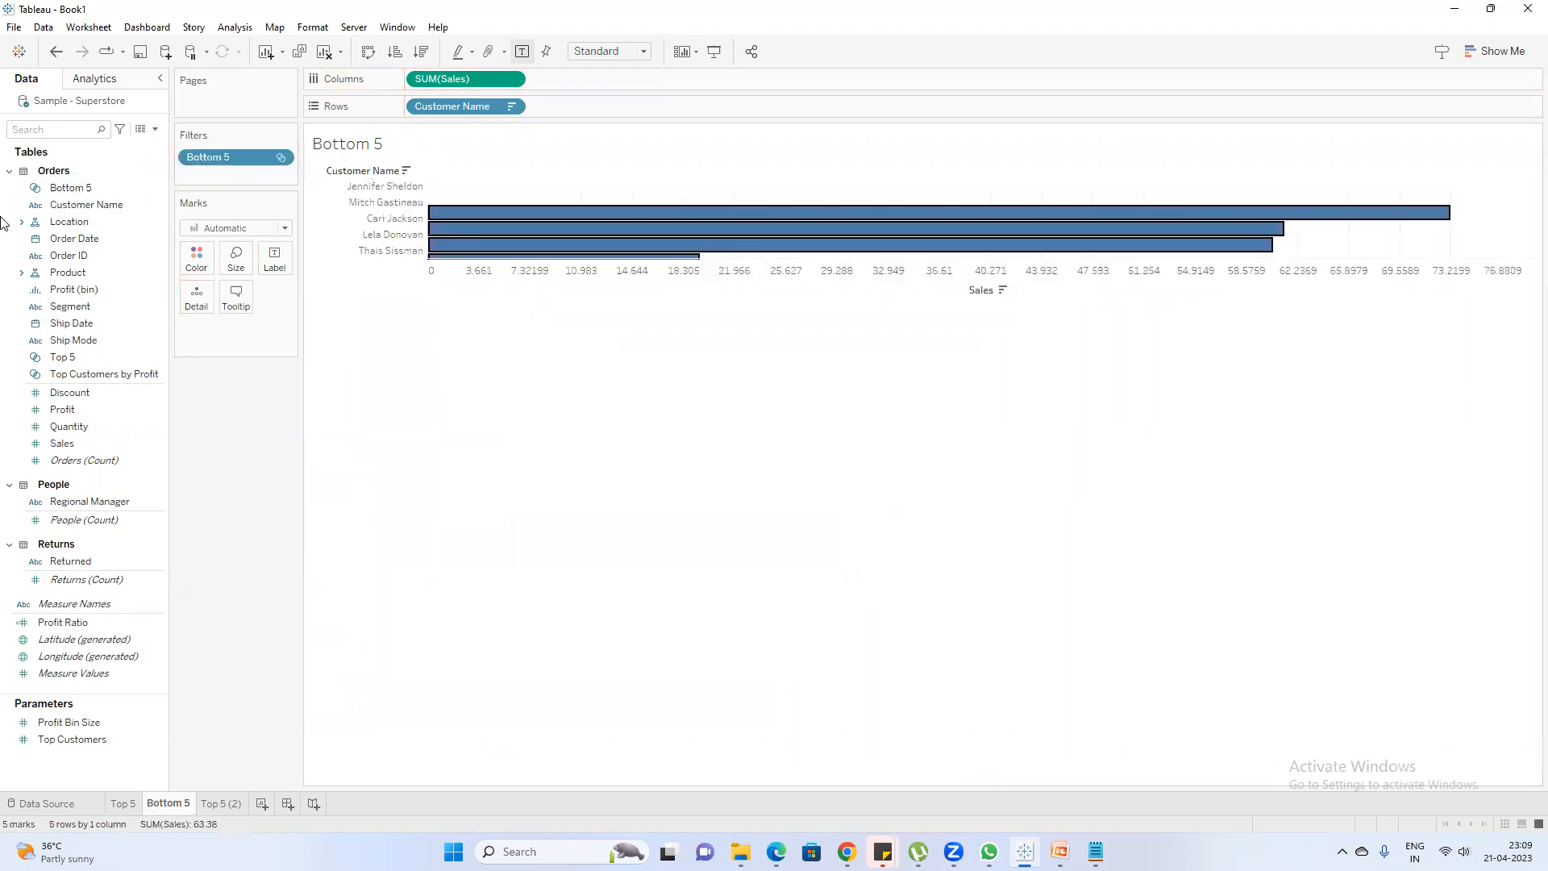
left_click(727, 294)
left_click(609, 527)
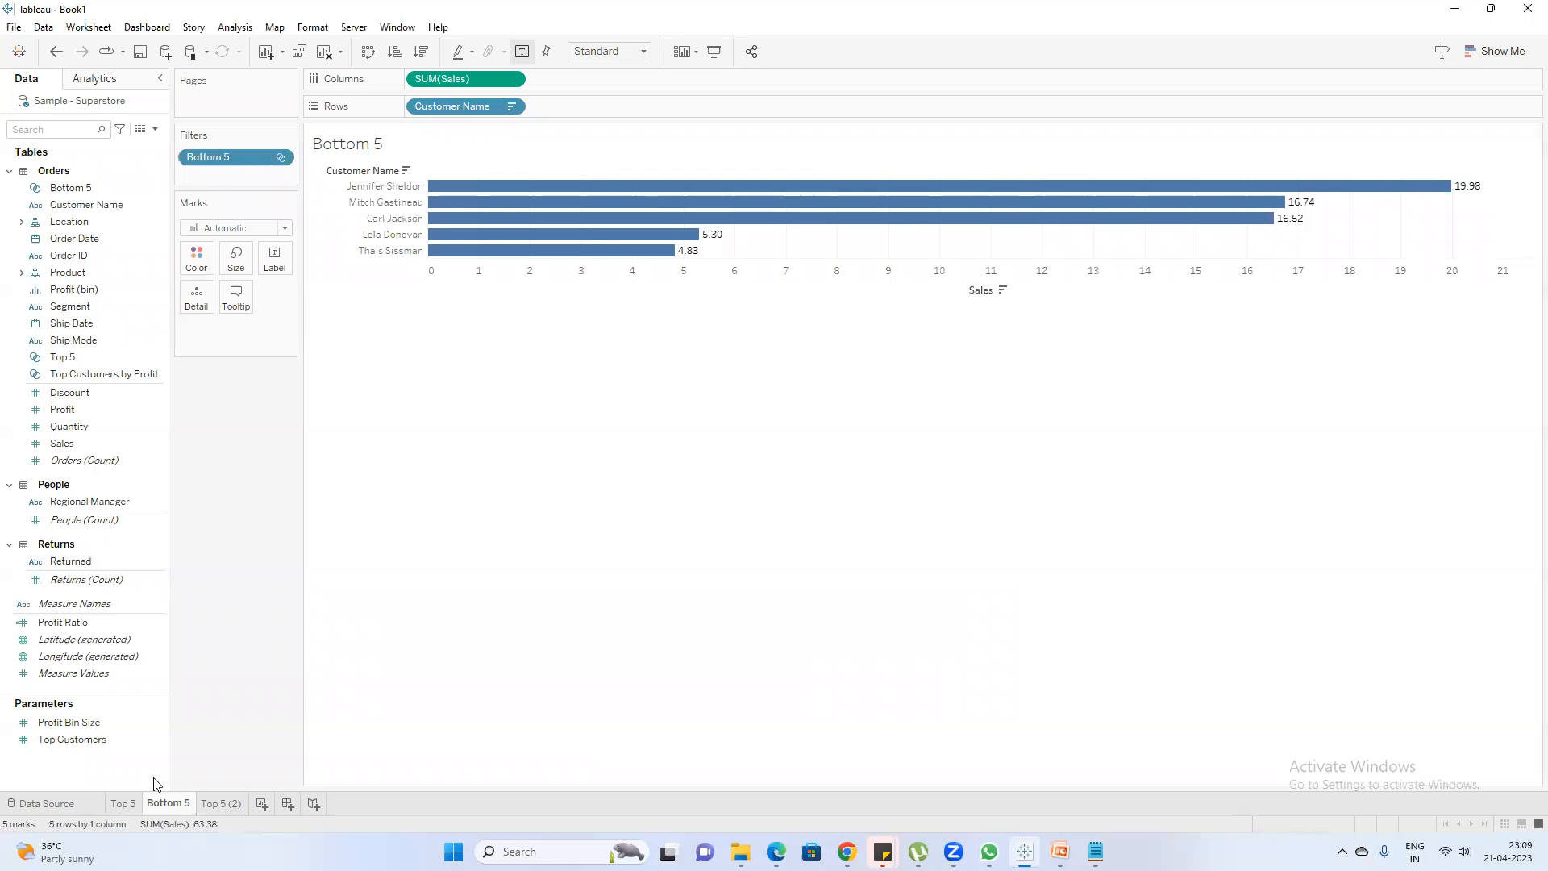
Compare the Top 5 and Bottom 5 sheets and review the PowerPoint slide on creating Top N & Bottom N sets
left_click(121, 809)
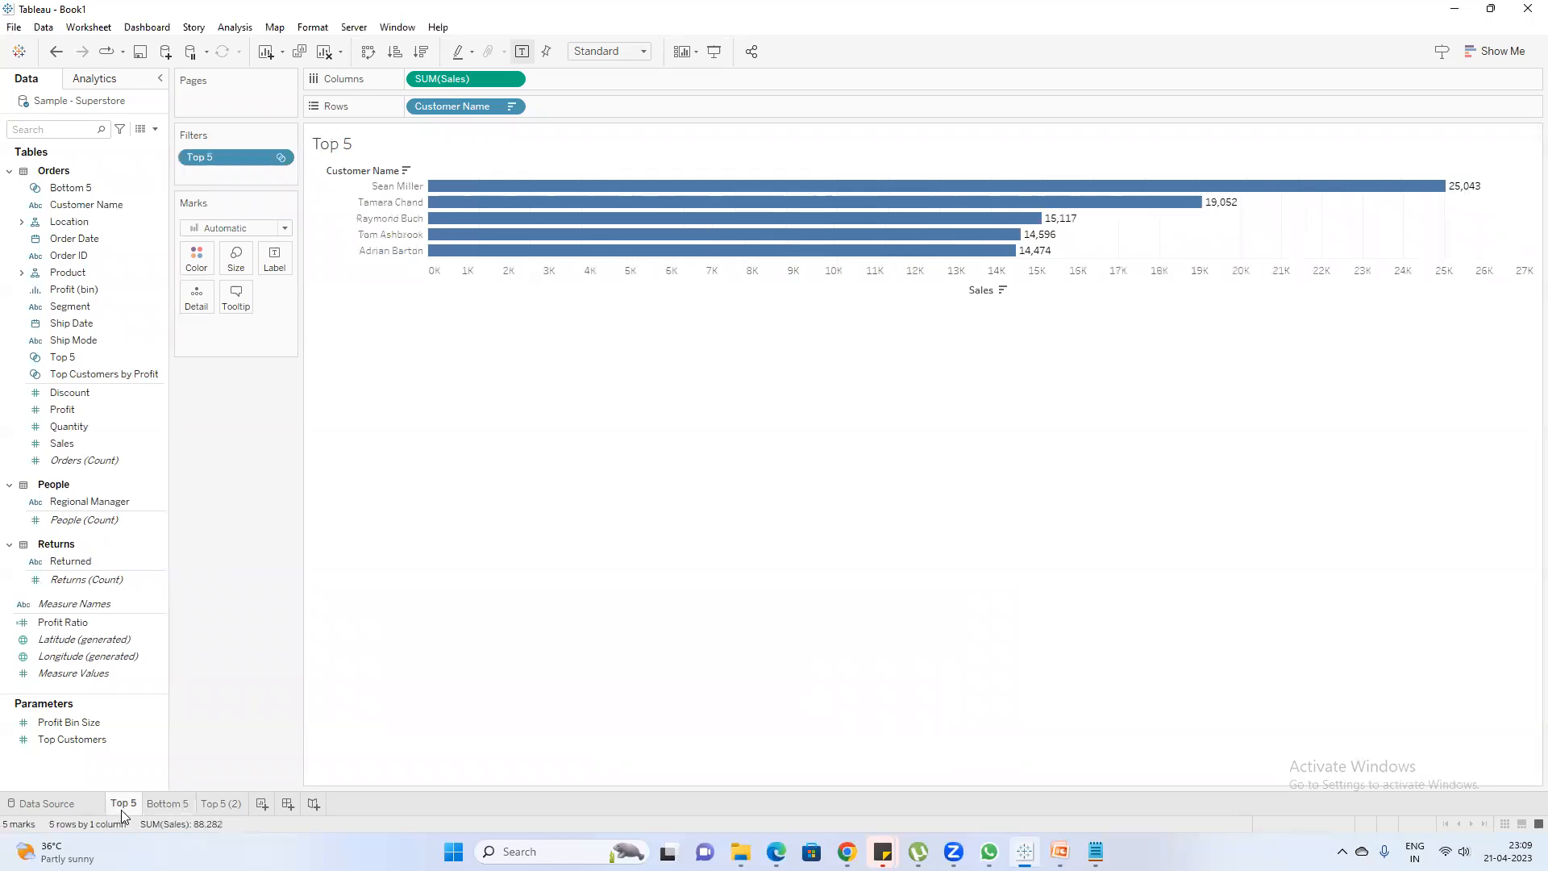
left_click(166, 805)
mouse_move(668, 852)
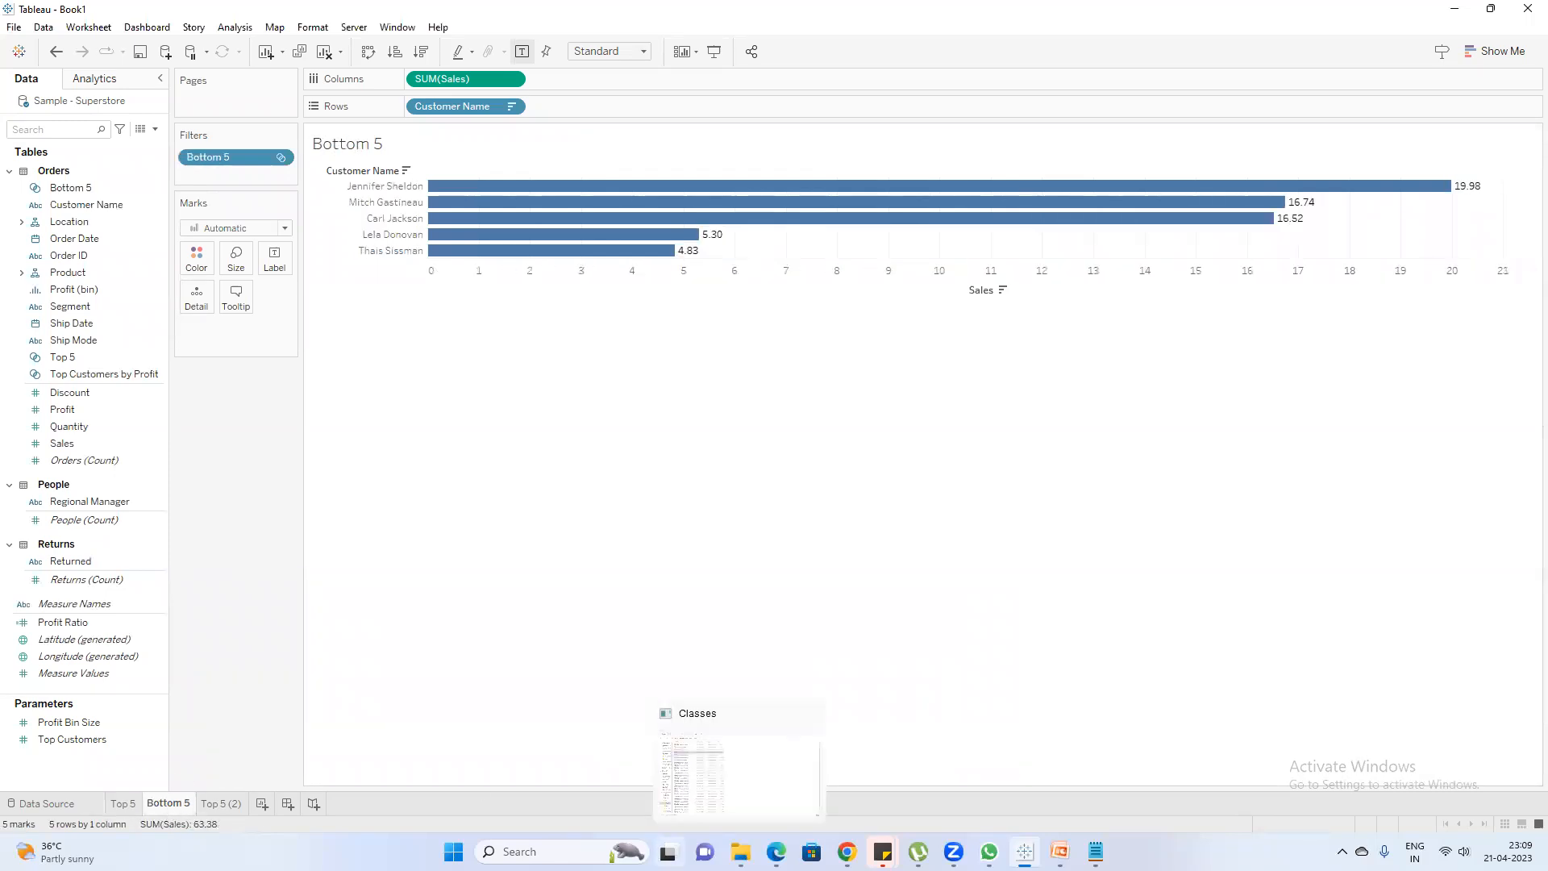
left_click(1059, 852)
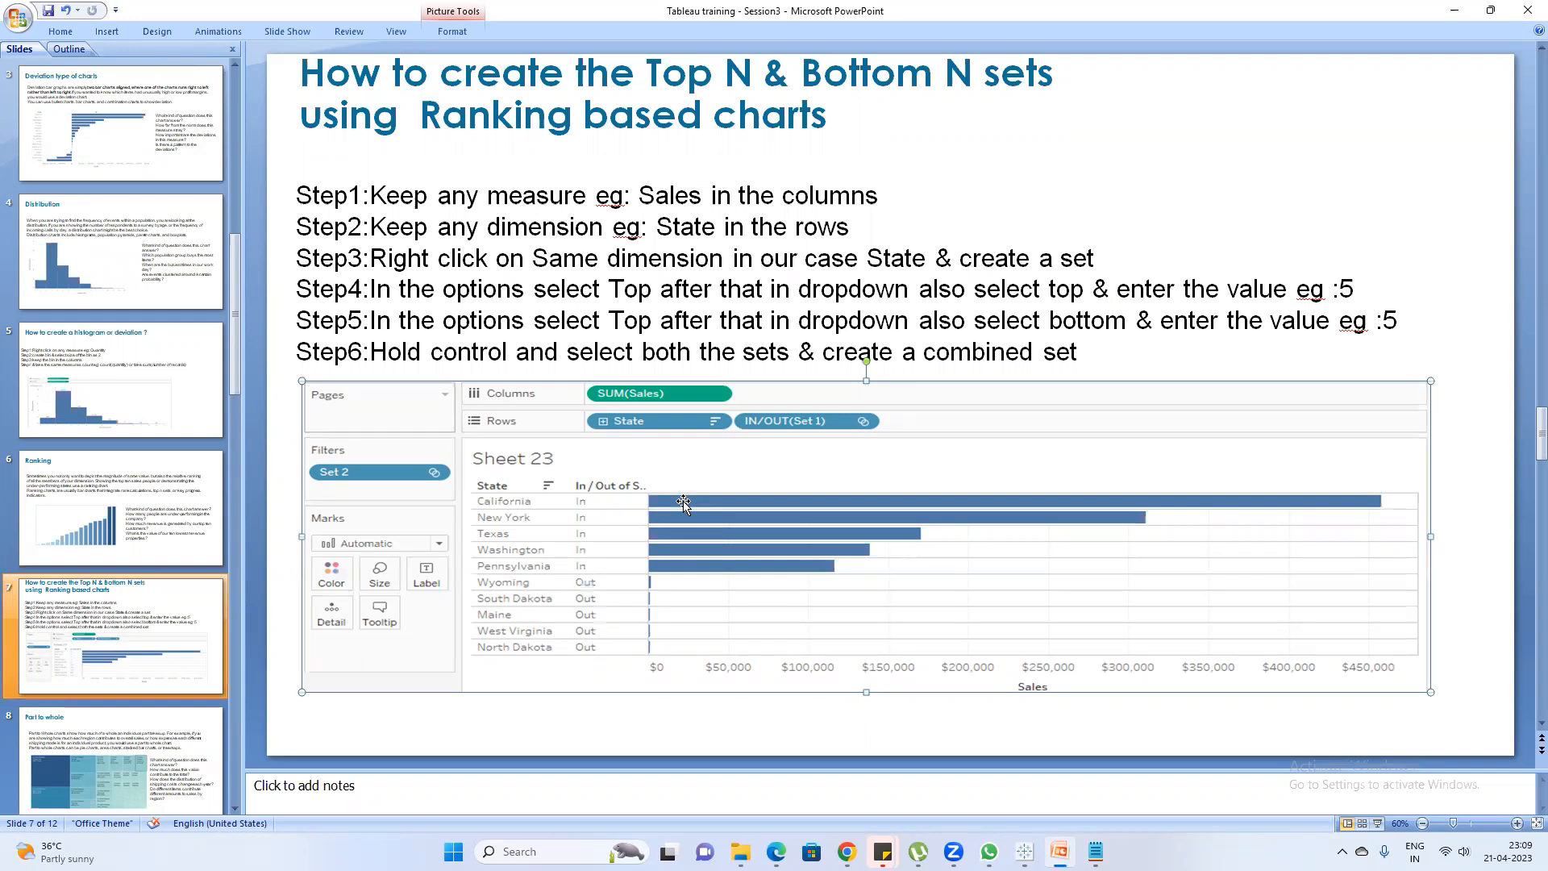
left_click(1460, 10)
Duplicate the Bottom 5 sheet and name the copy Top & Bottom 5
left_click(71, 187)
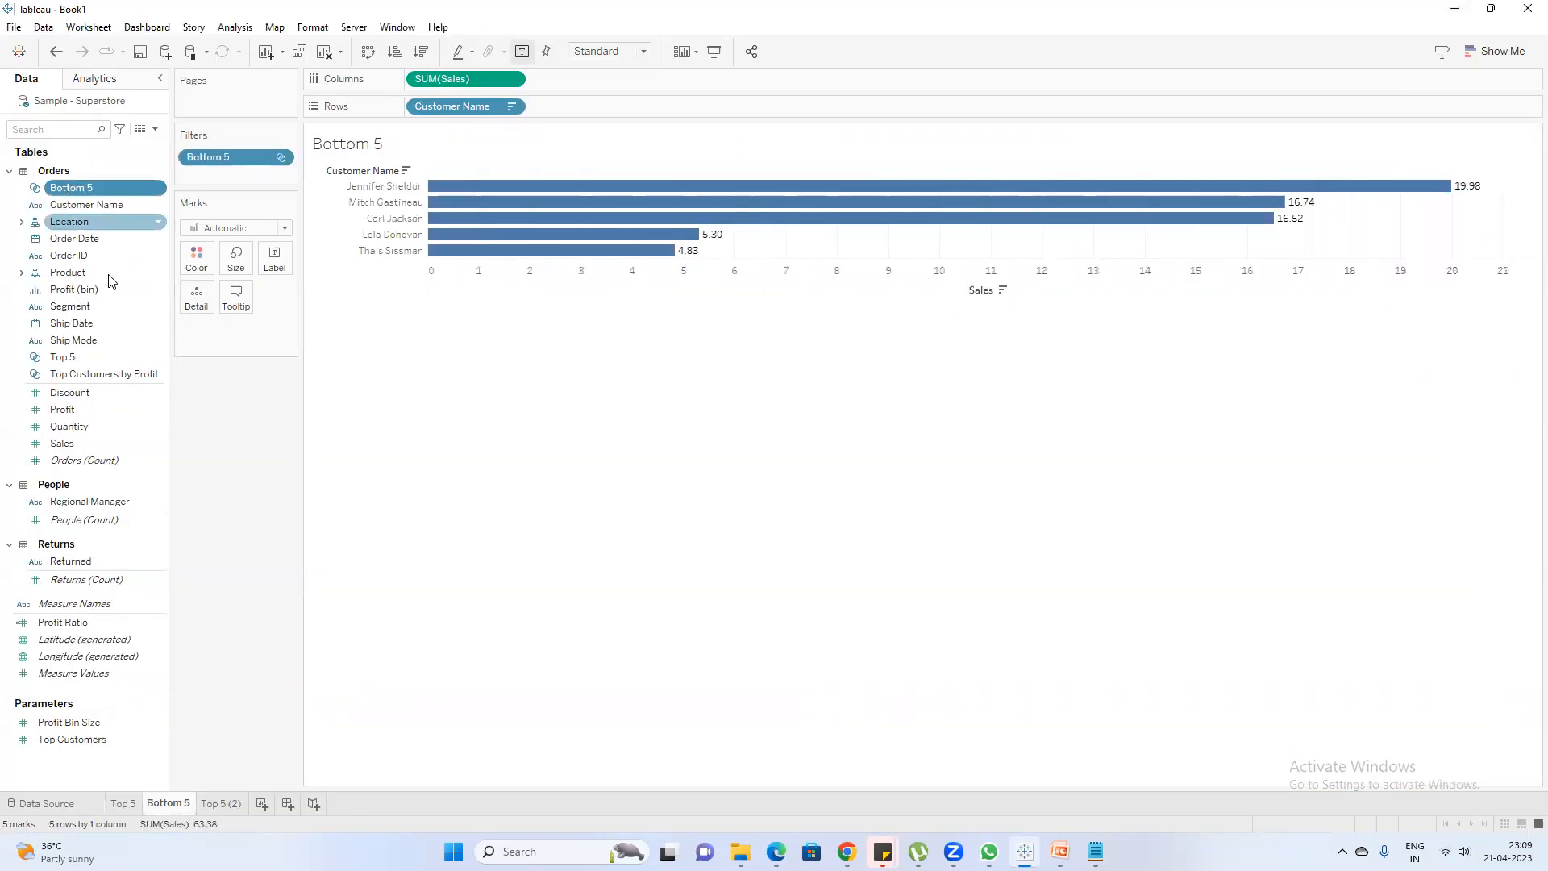
left_click(83, 360, "ctrl")
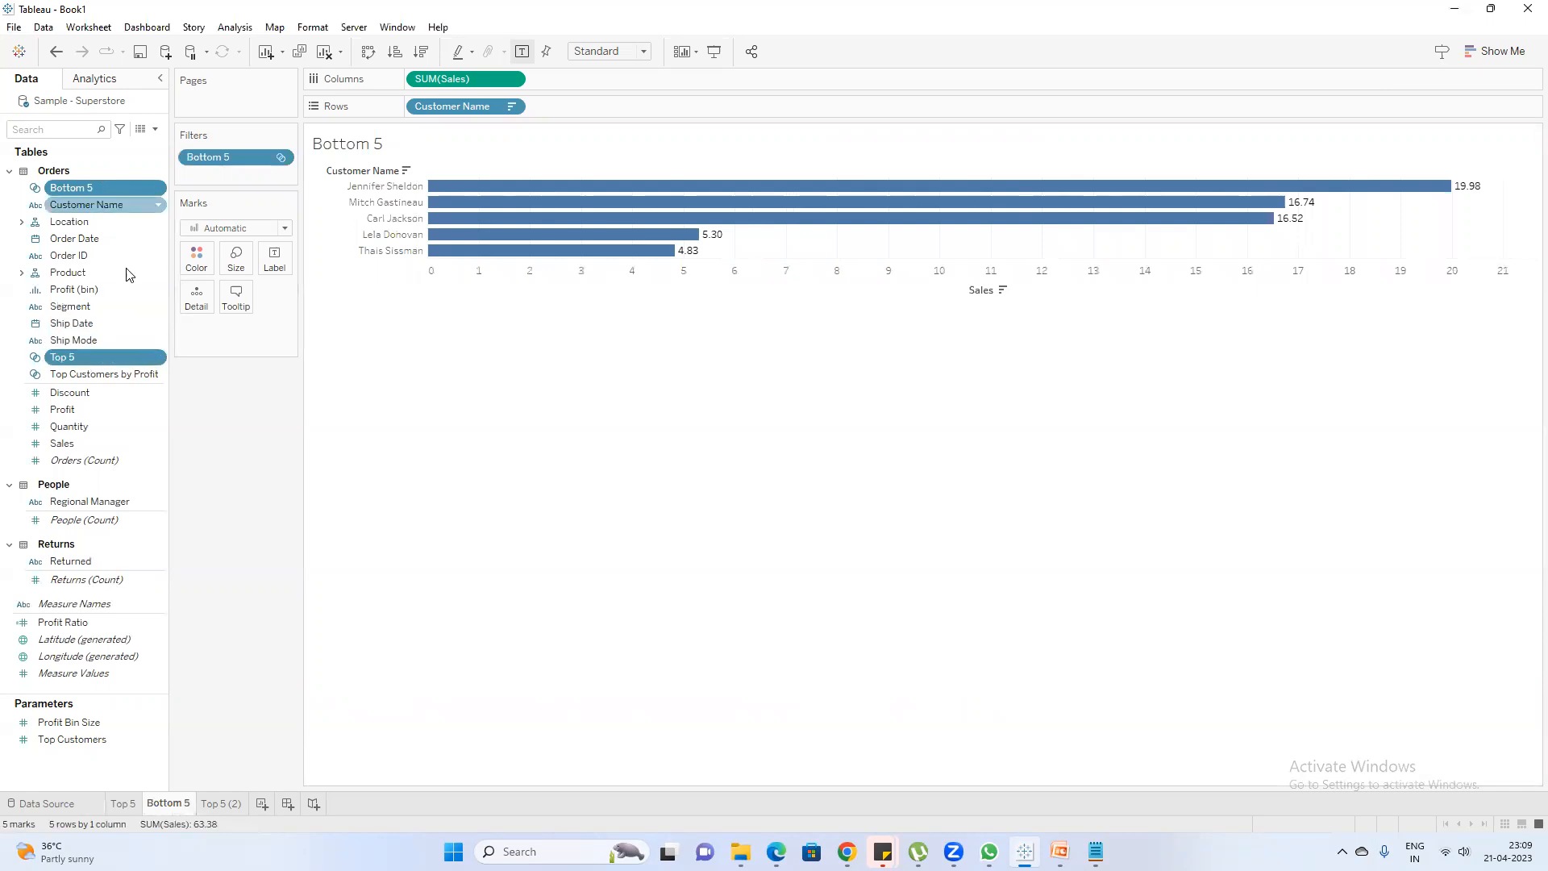
right_click(179, 808)
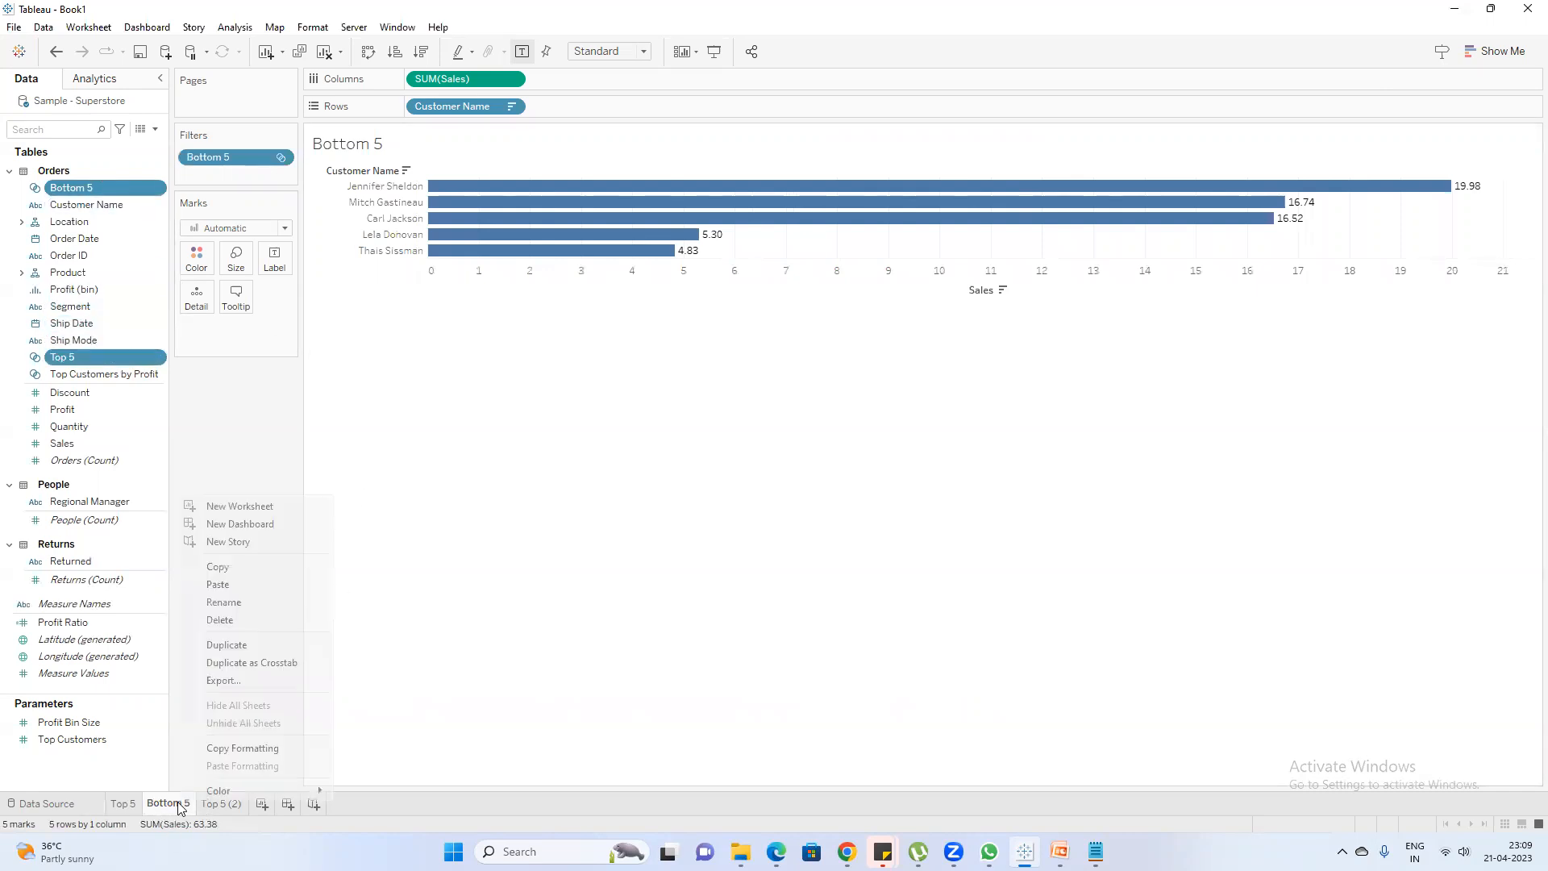
left_click(259, 650)
double_click(245, 803)
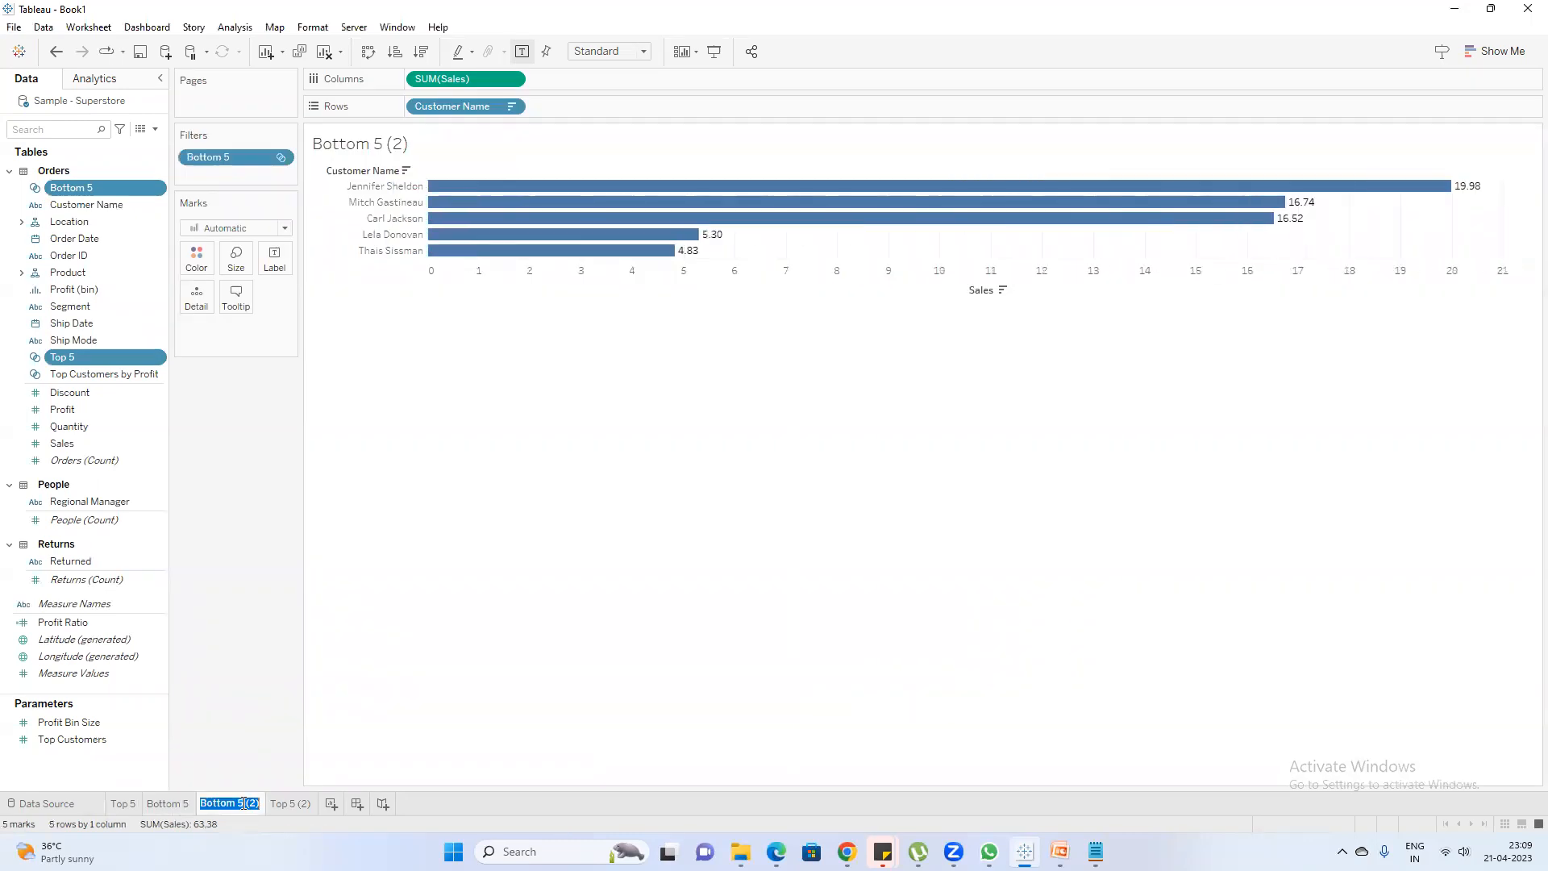
type("Top & Bottom 5")
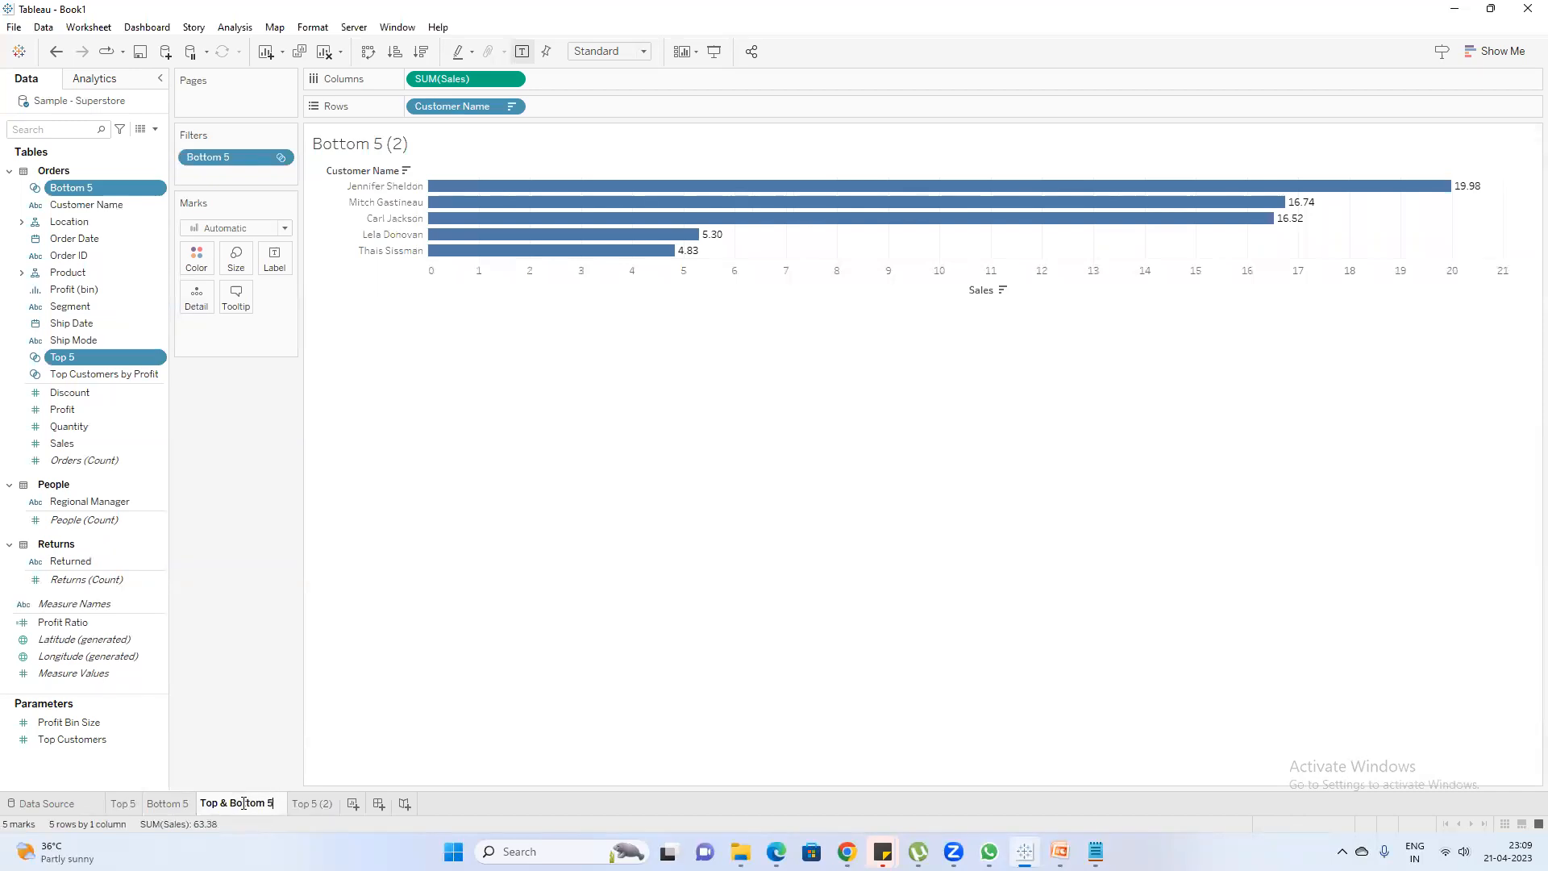
key("Return")
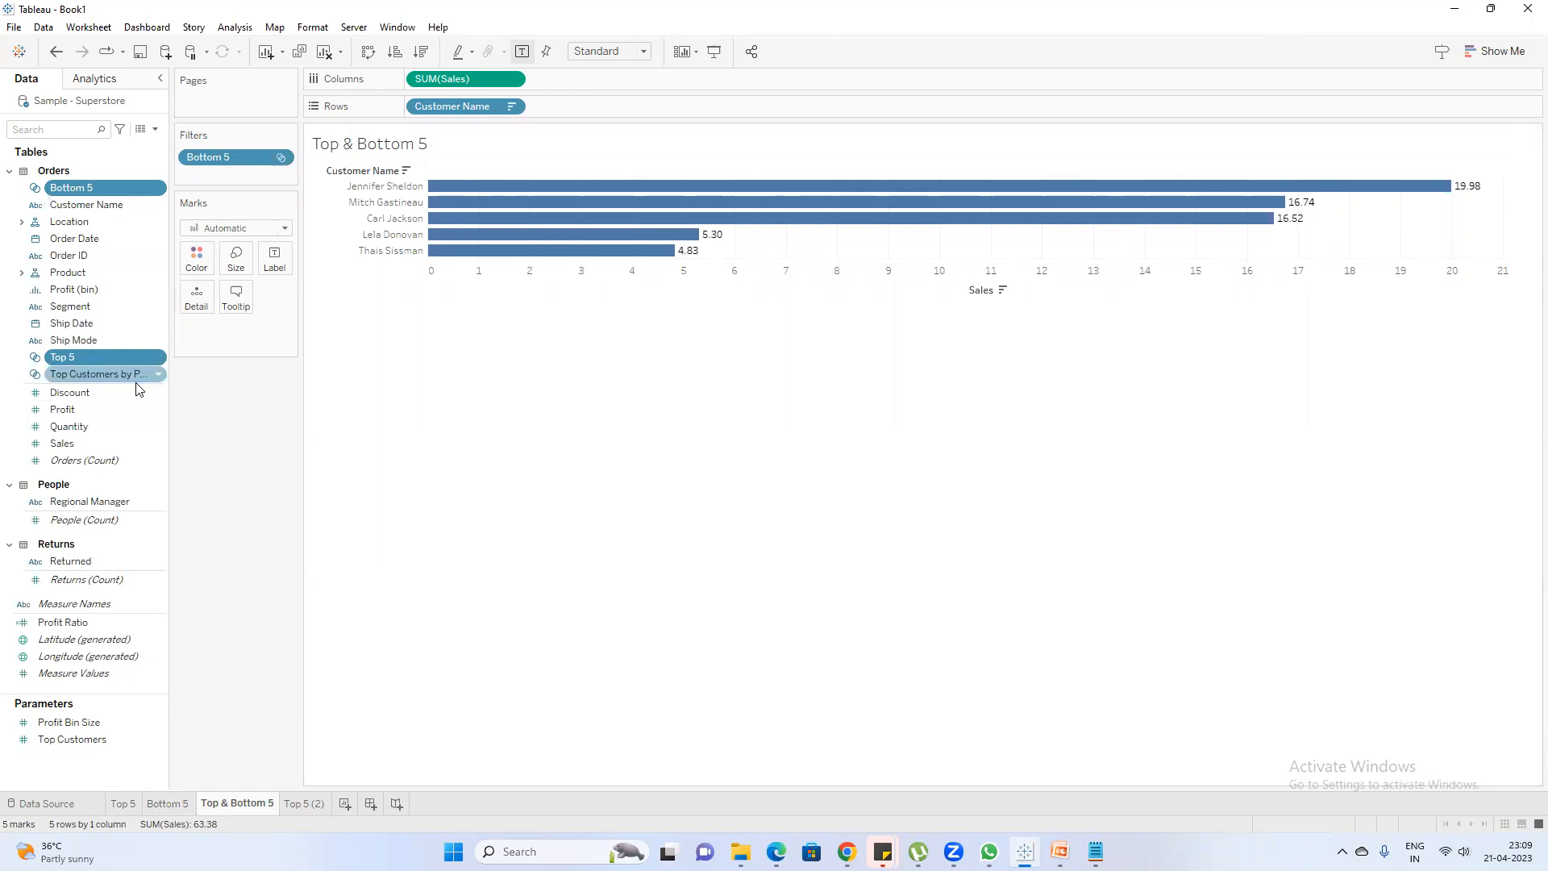
Create a combined set named Top & Bottom 5 from the Bottom 5 and Top 5 sets, including all members in both sets
left_click(65, 393)
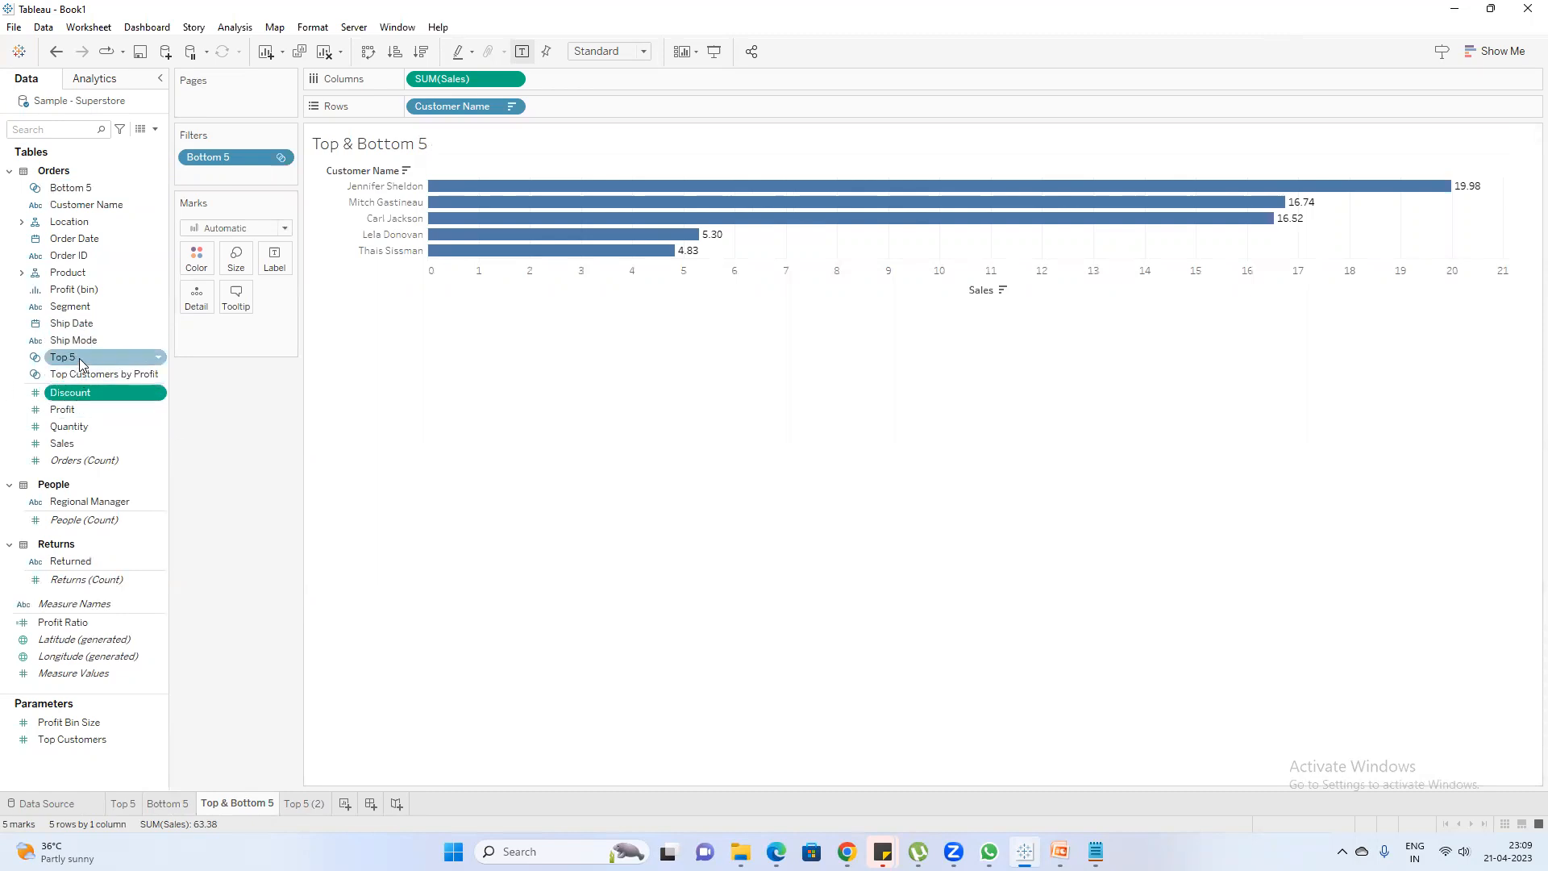
left_click(79, 359)
left_click(91, 187, "ctrl")
right_click(112, 185)
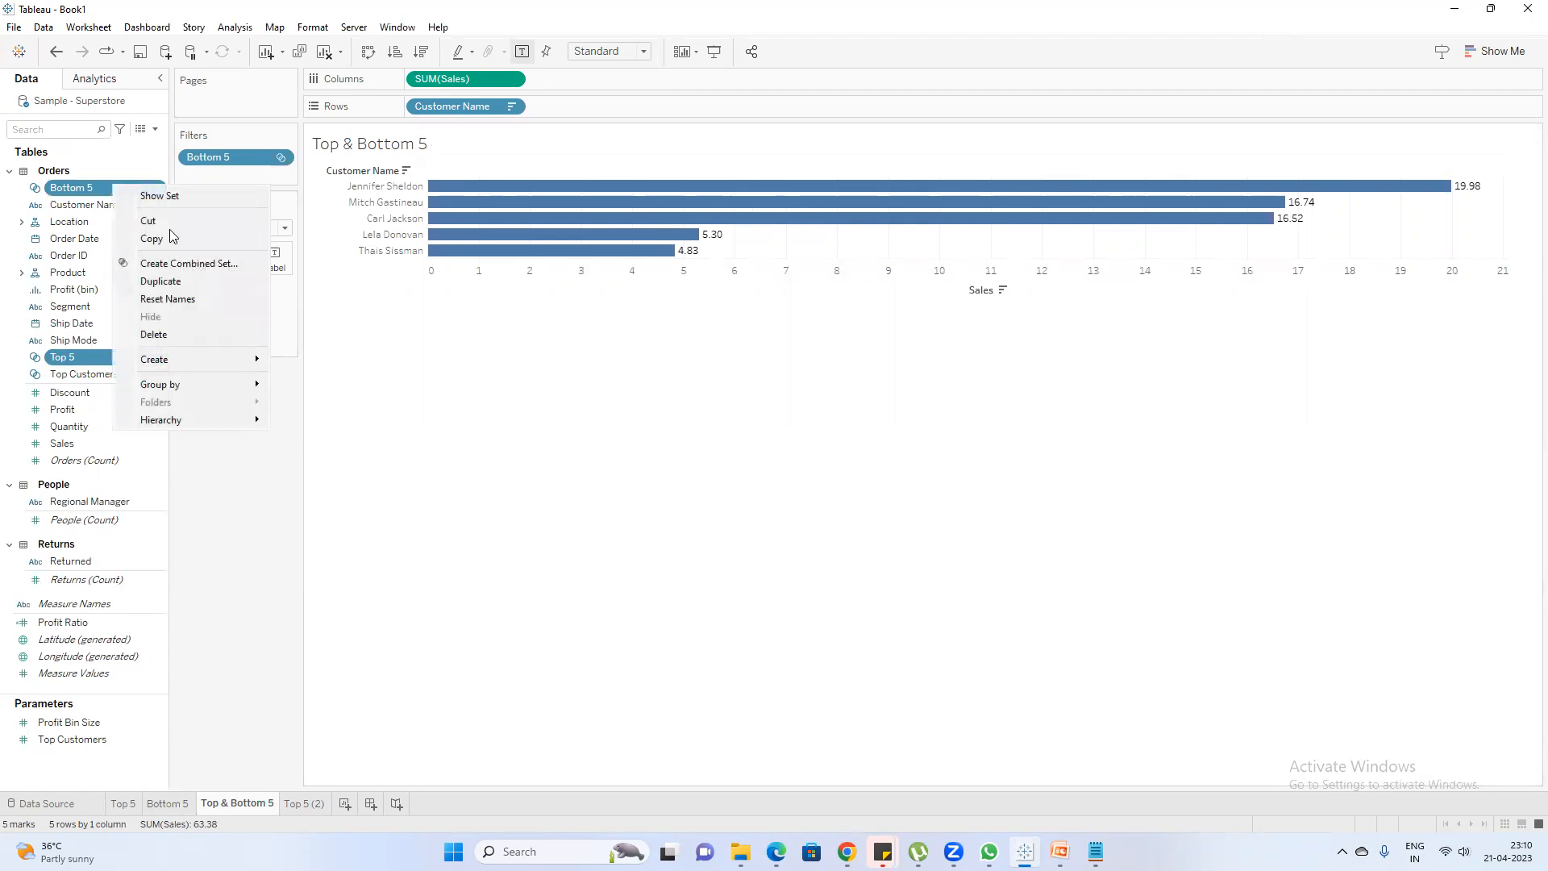
left_click(202, 264)
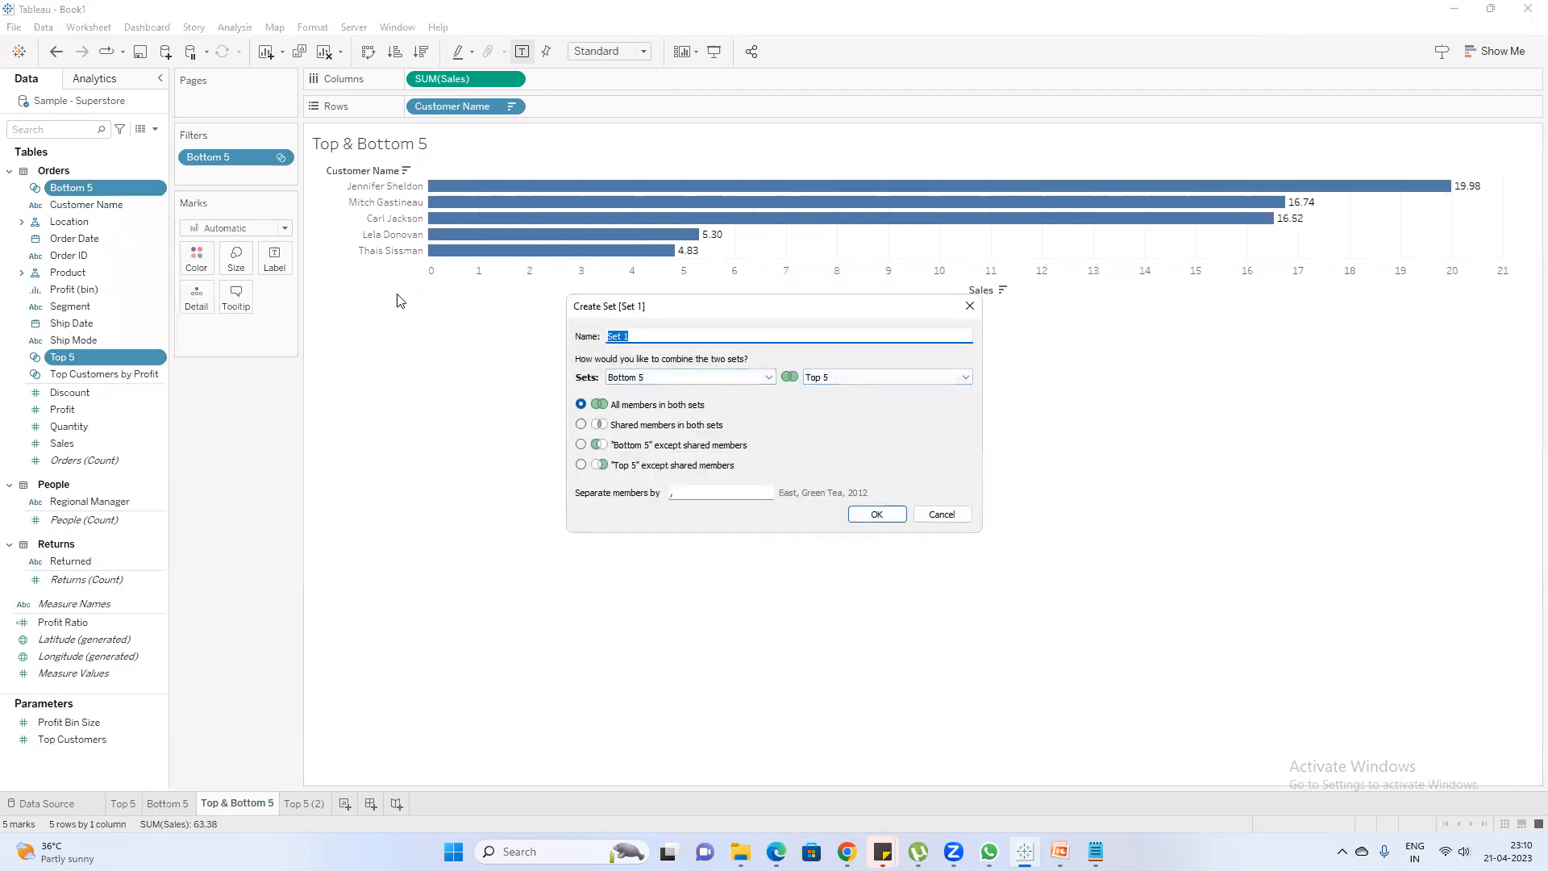
type("Top & Bottom 5")
left_click(877, 514)
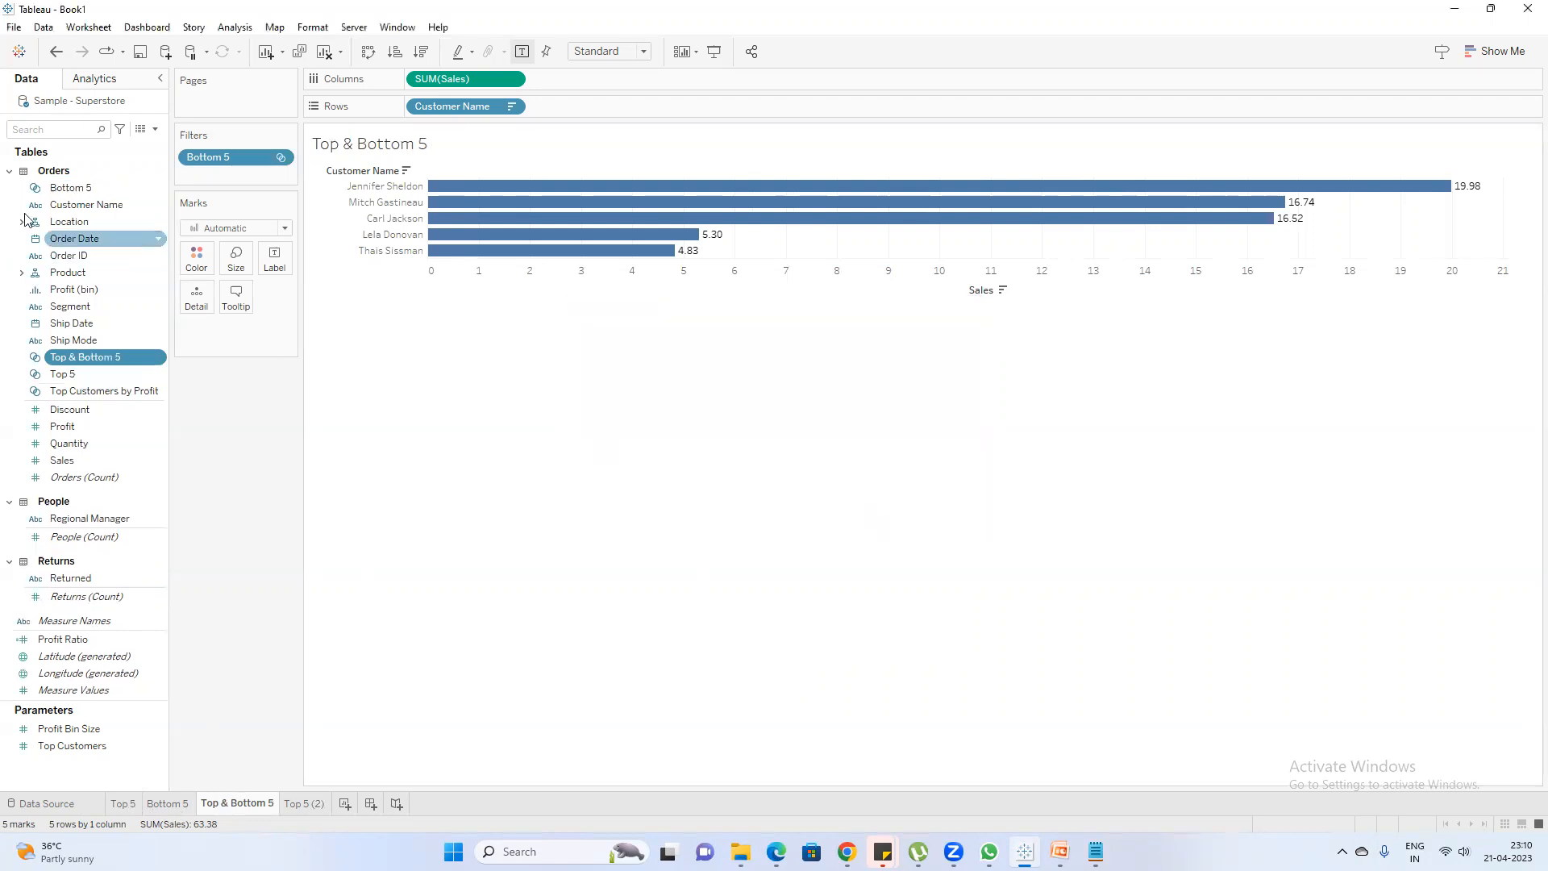
Remove the Bottom 5 set filter from the Top & Bottom 5 sheet and examine its highest and lowest customer sales bars
left_click_drag(227, 163, 234, 427)
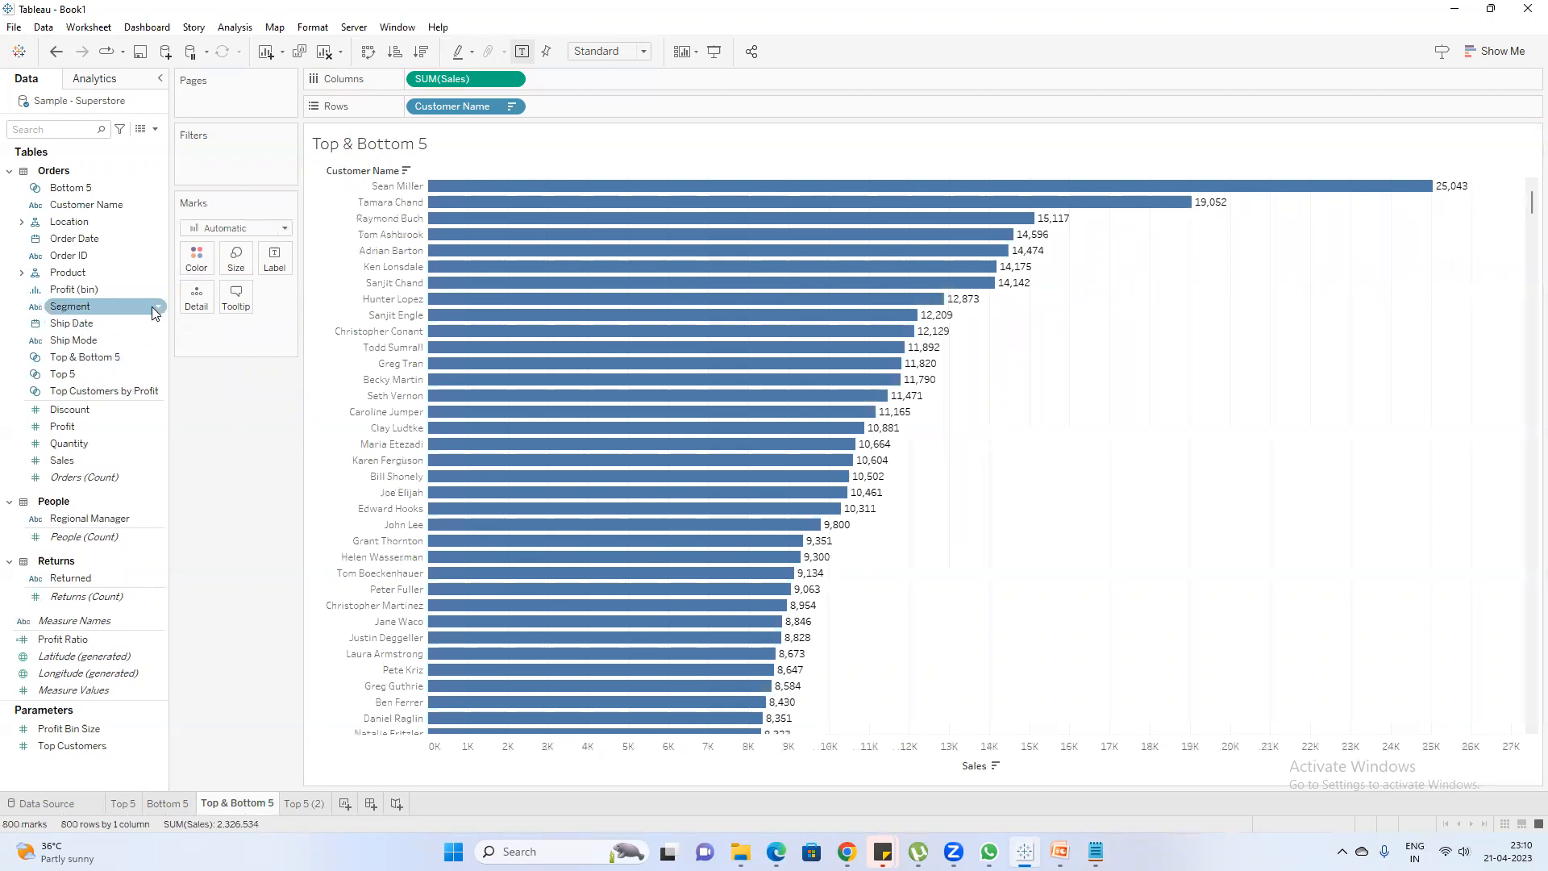
left_click_drag(1096, 267, 916, 162)
left_click_drag(1531, 208, 1524, 709)
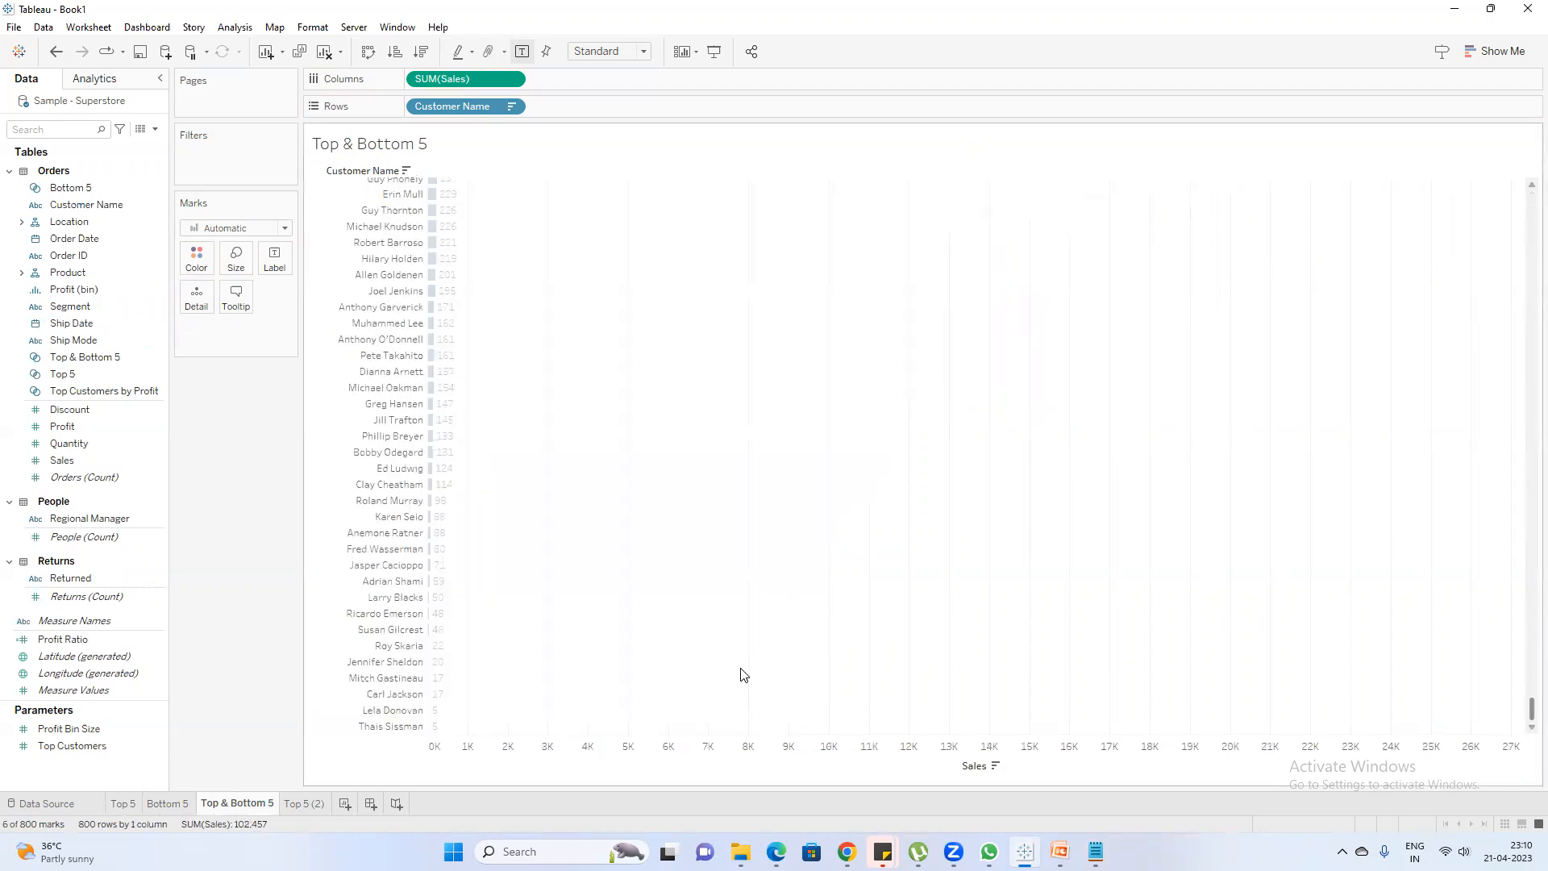
Filter the Top & Bottom 5 sheet by the Top & Bottom 5 combined set
left_click_drag(498, 733, 334, 655)
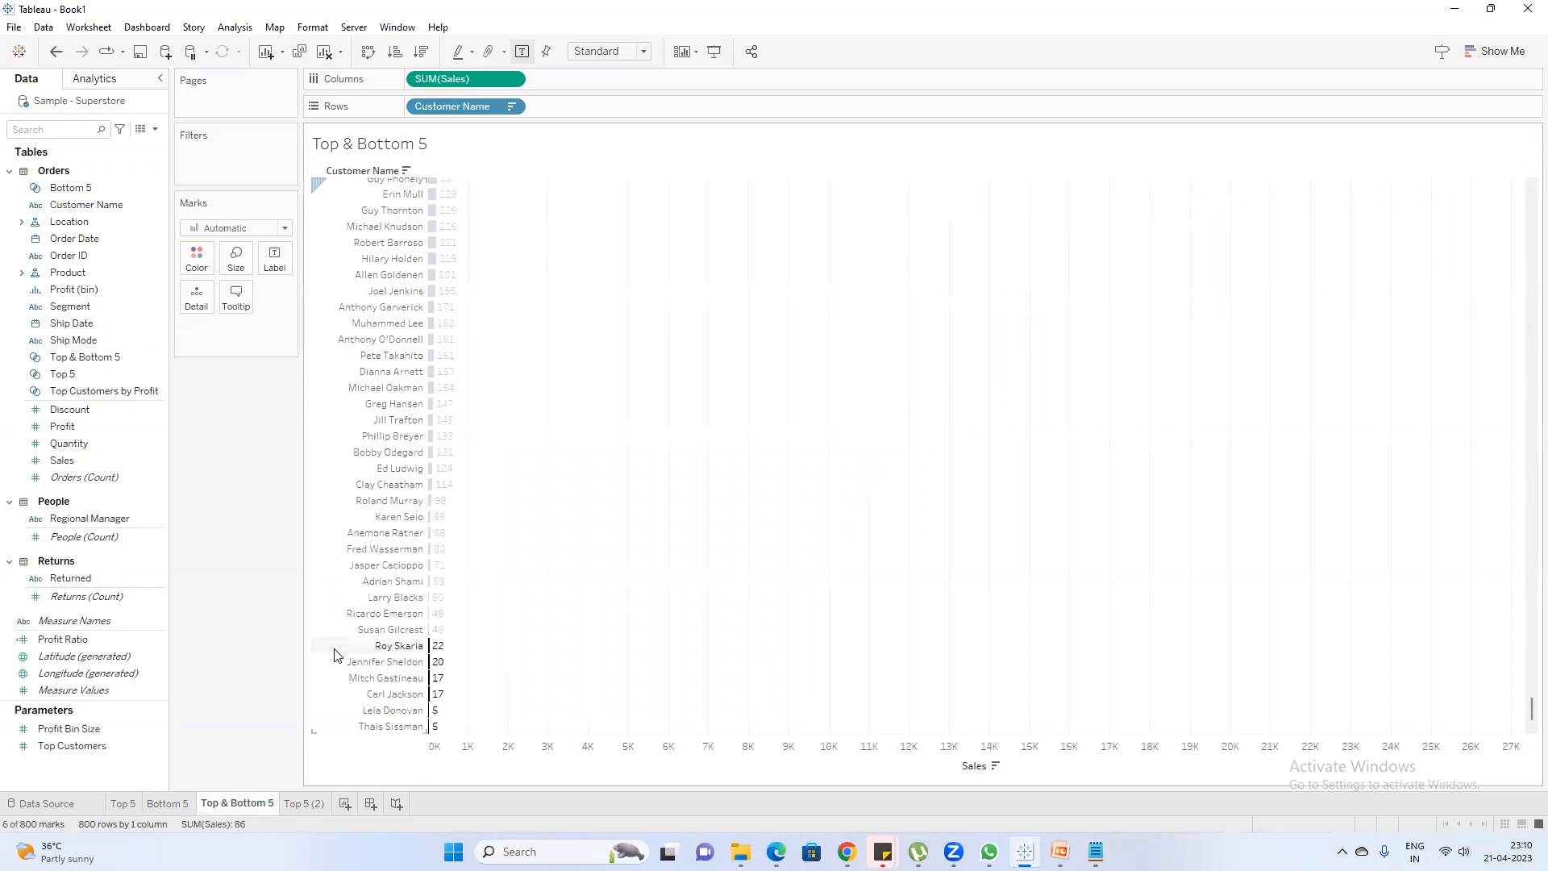
left_click(920, 581)
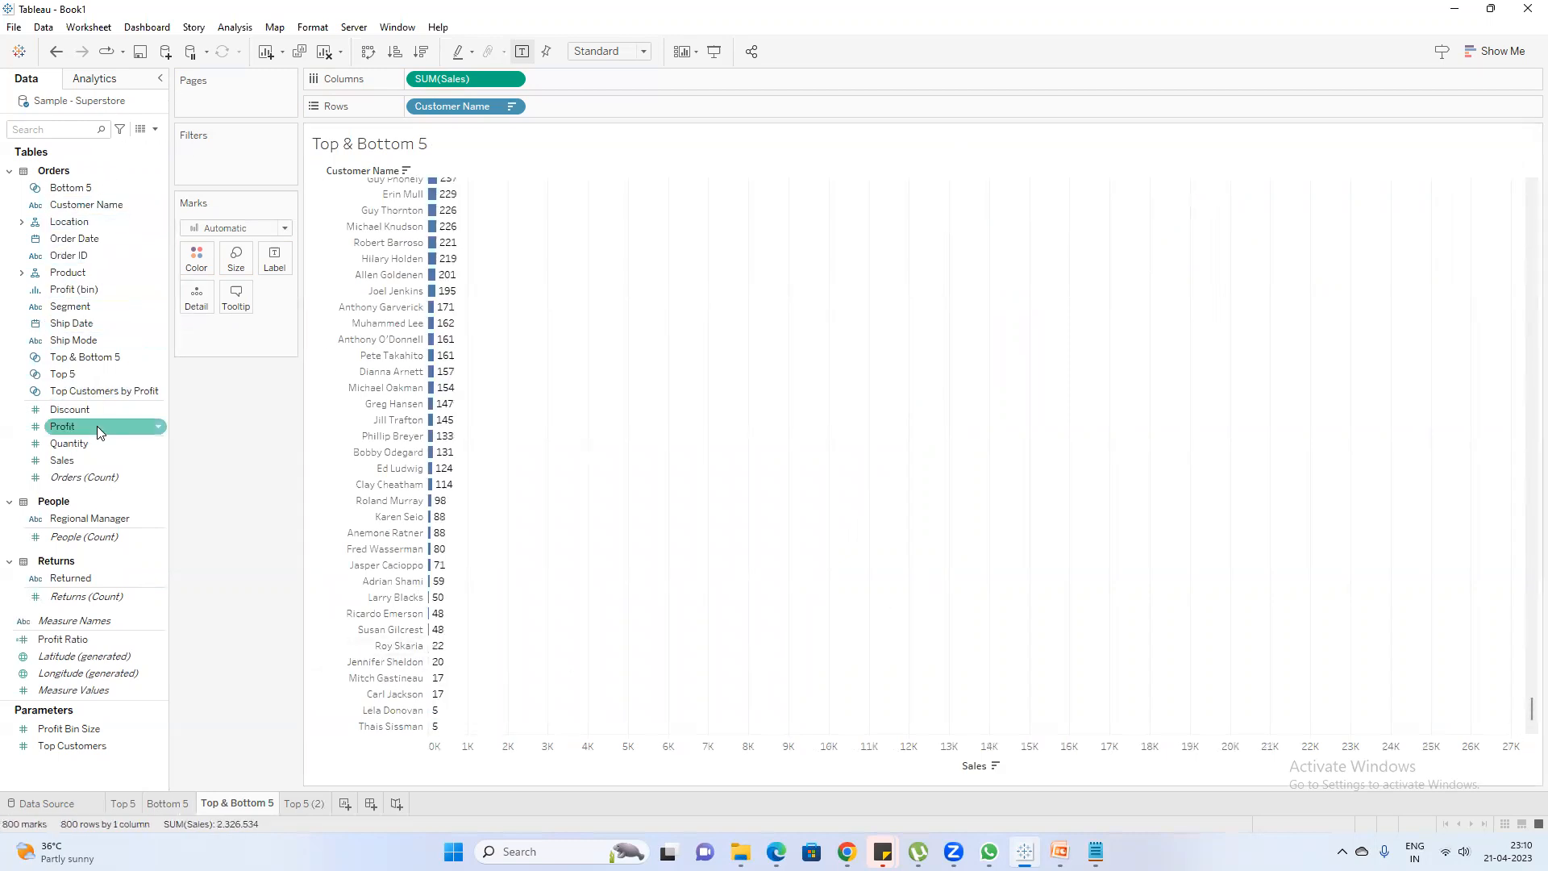
left_click_drag(91, 360, 225, 153)
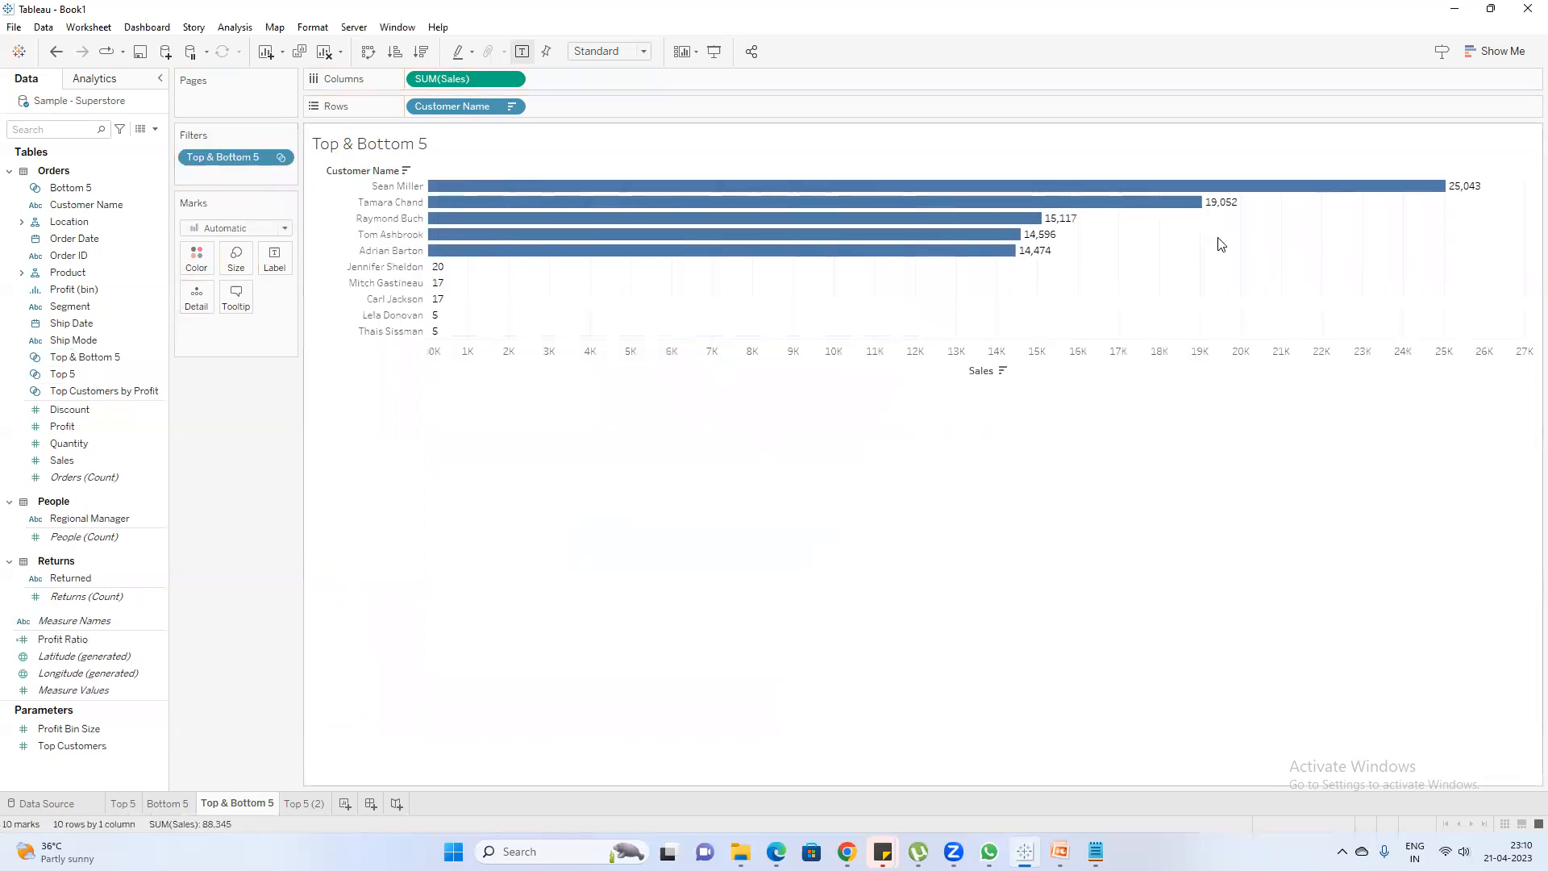
Widen the Customer Name column in the filtered chart and examine the top customers' bars
mouse_move(433, 292)
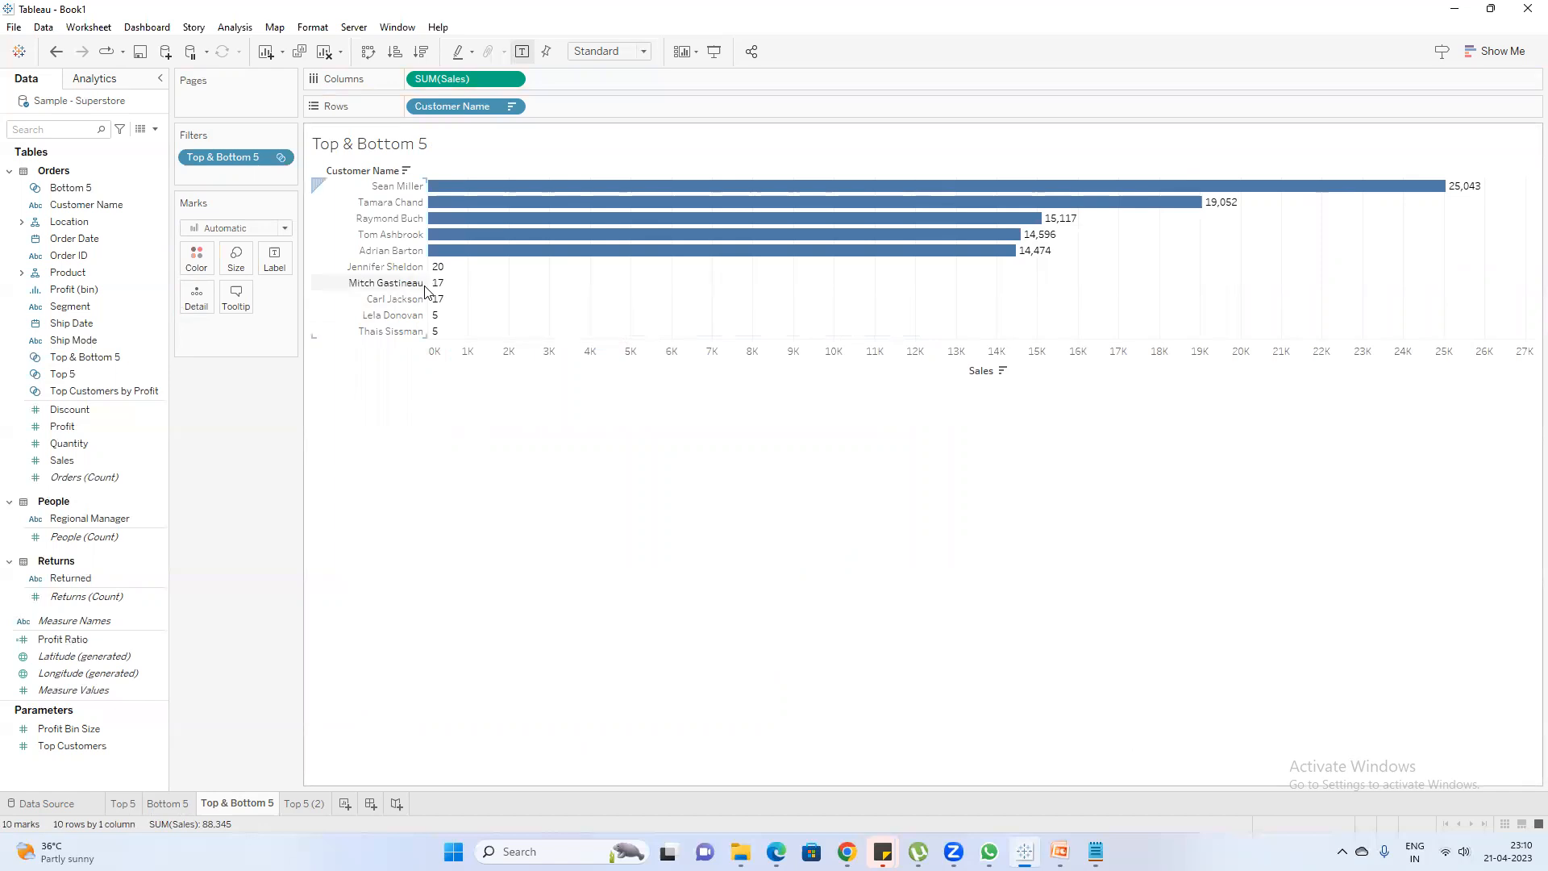
left_click_drag(426, 292, 479, 287)
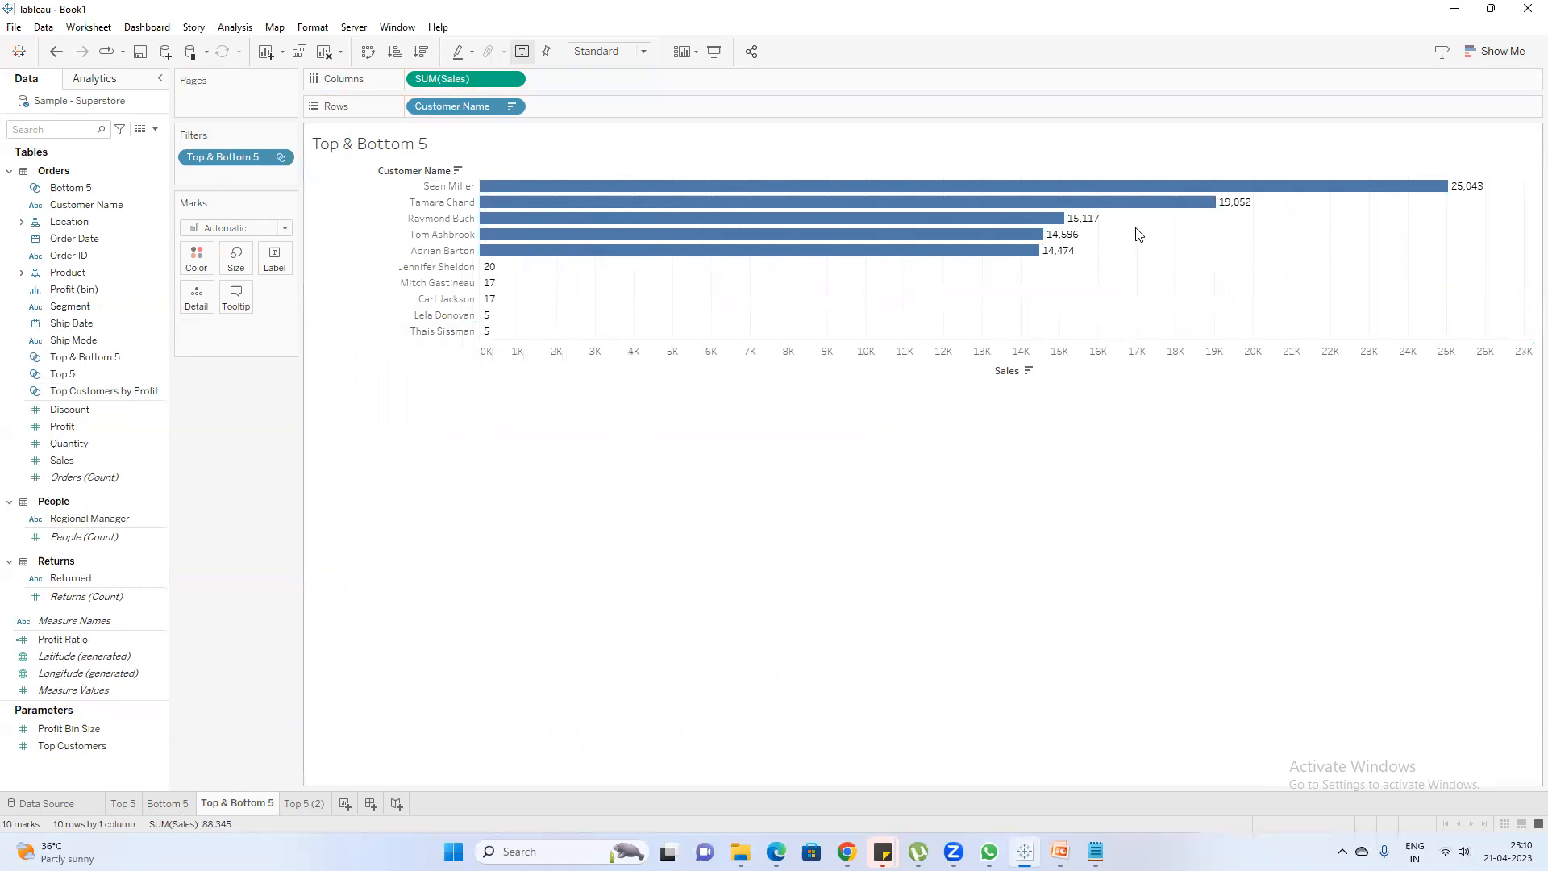
left_click_drag(1098, 260, 929, 186)
left_click(573, 280)
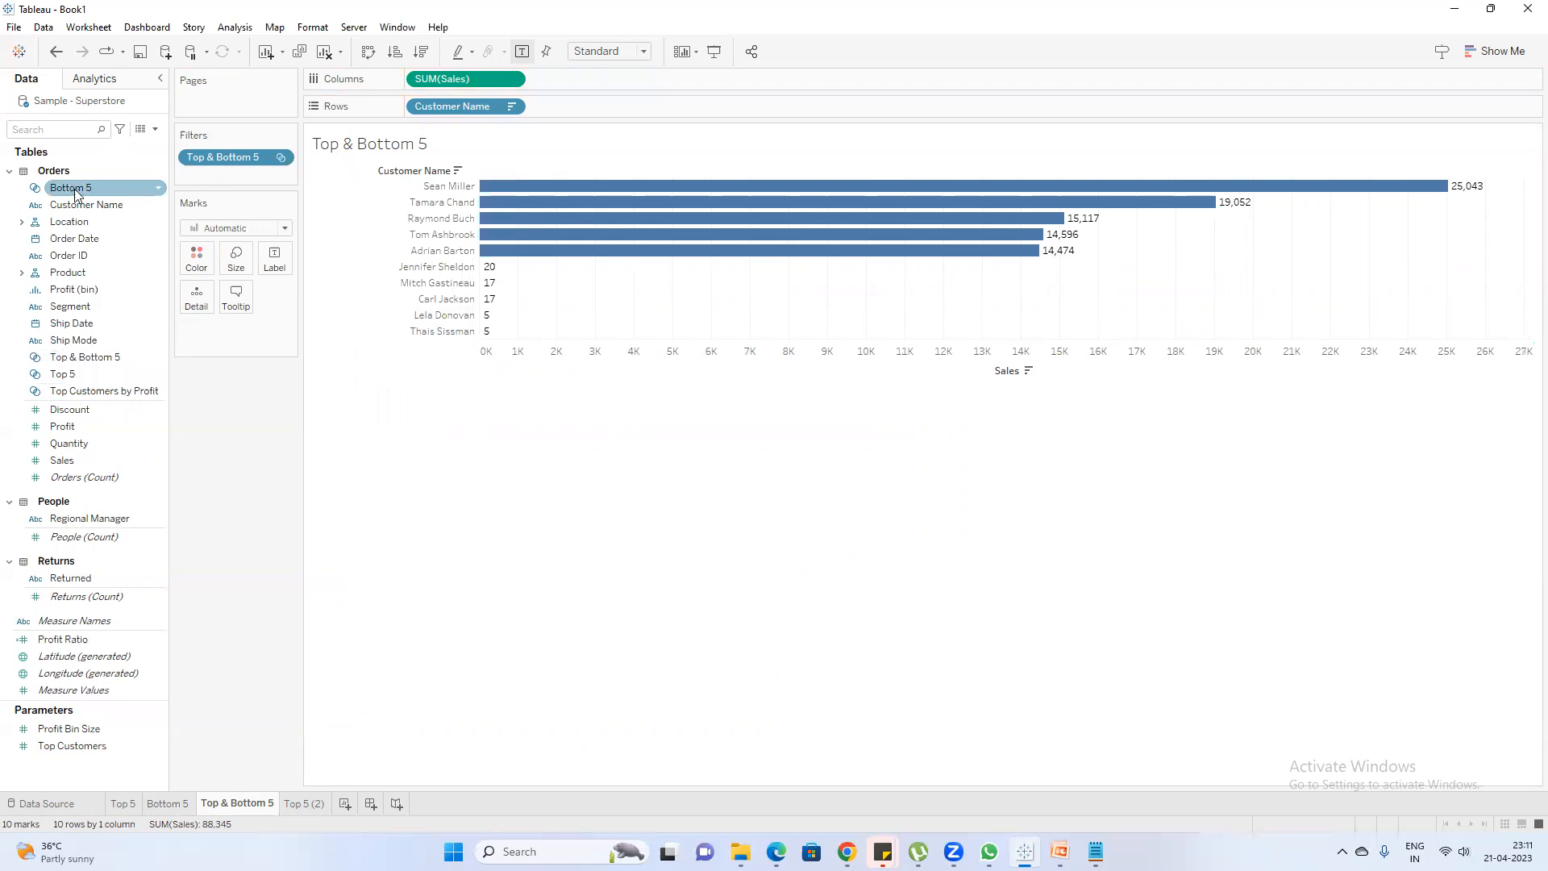
Add the Top 5 set to Rows after Customer Name and change its In alias to Top 5
left_click_drag(81, 374, 587, 111)
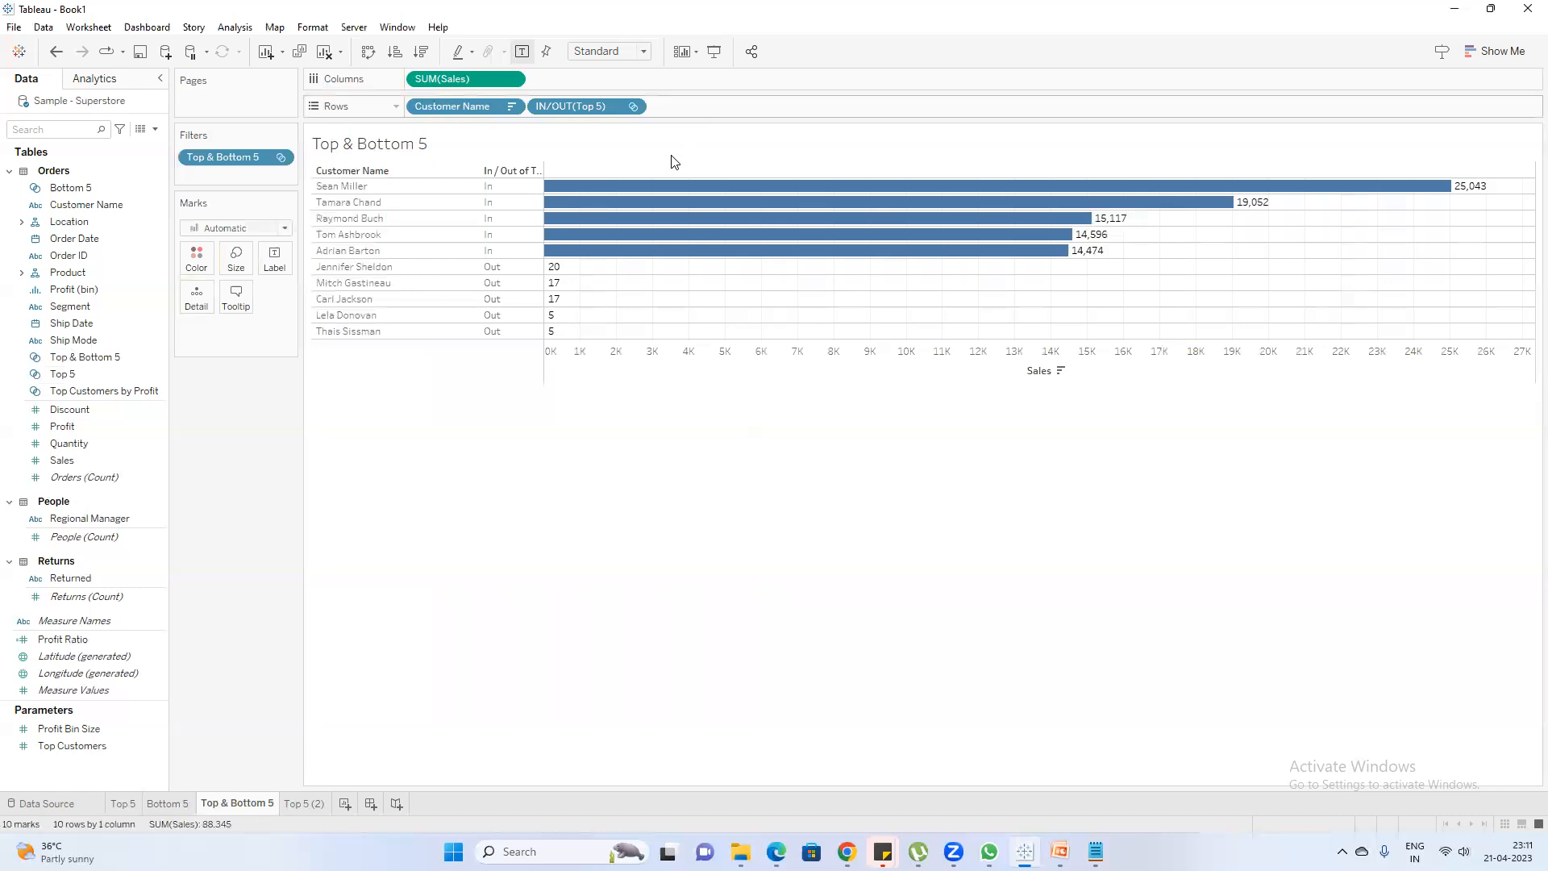
mouse_move(743, 236)
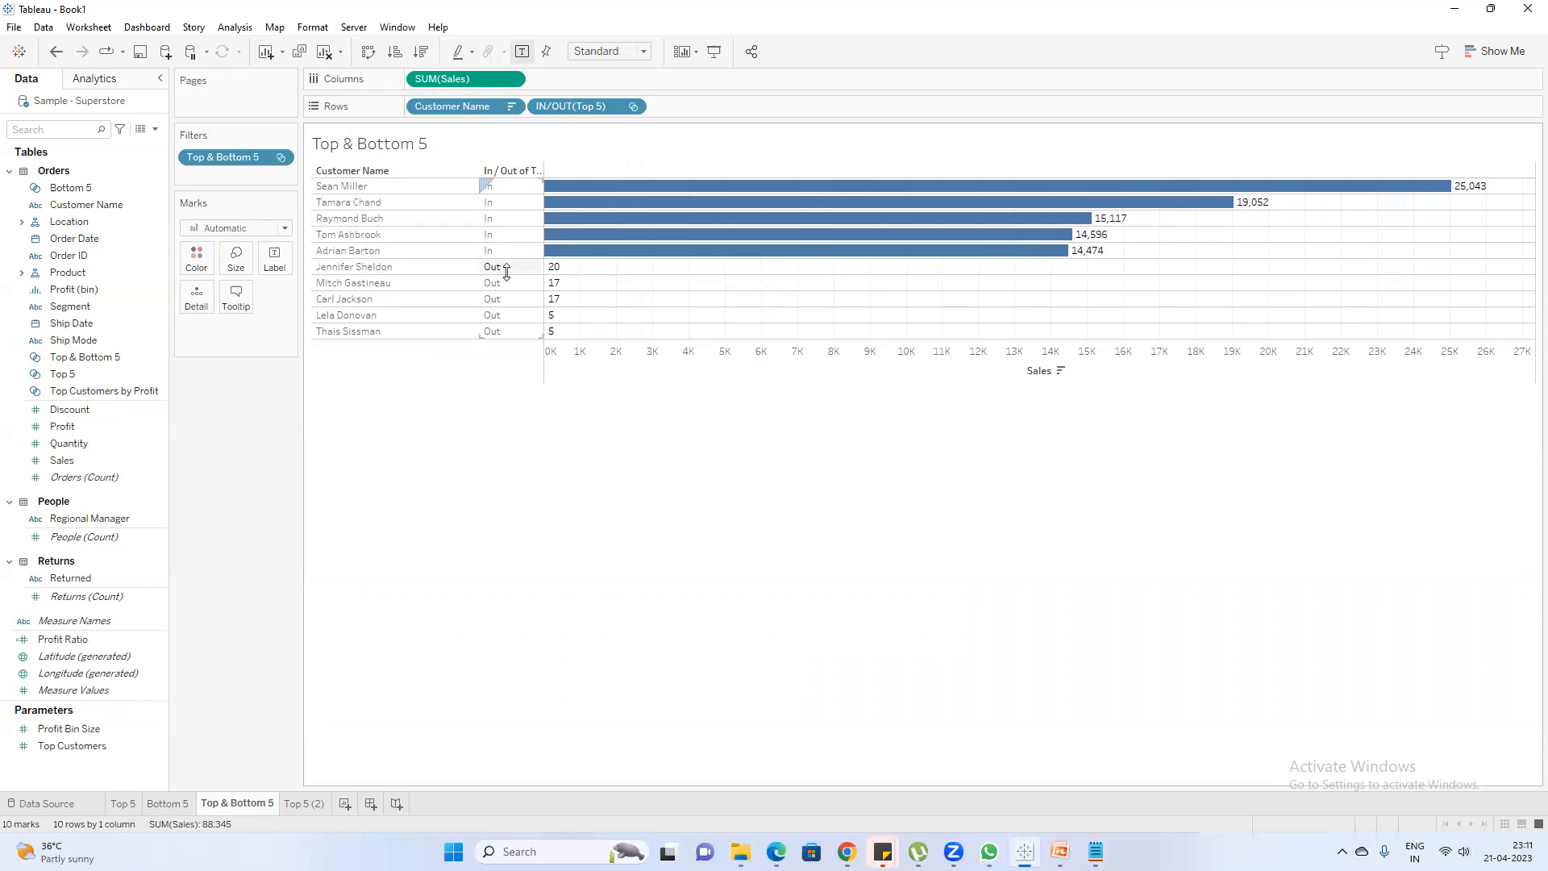
left_click(503, 186)
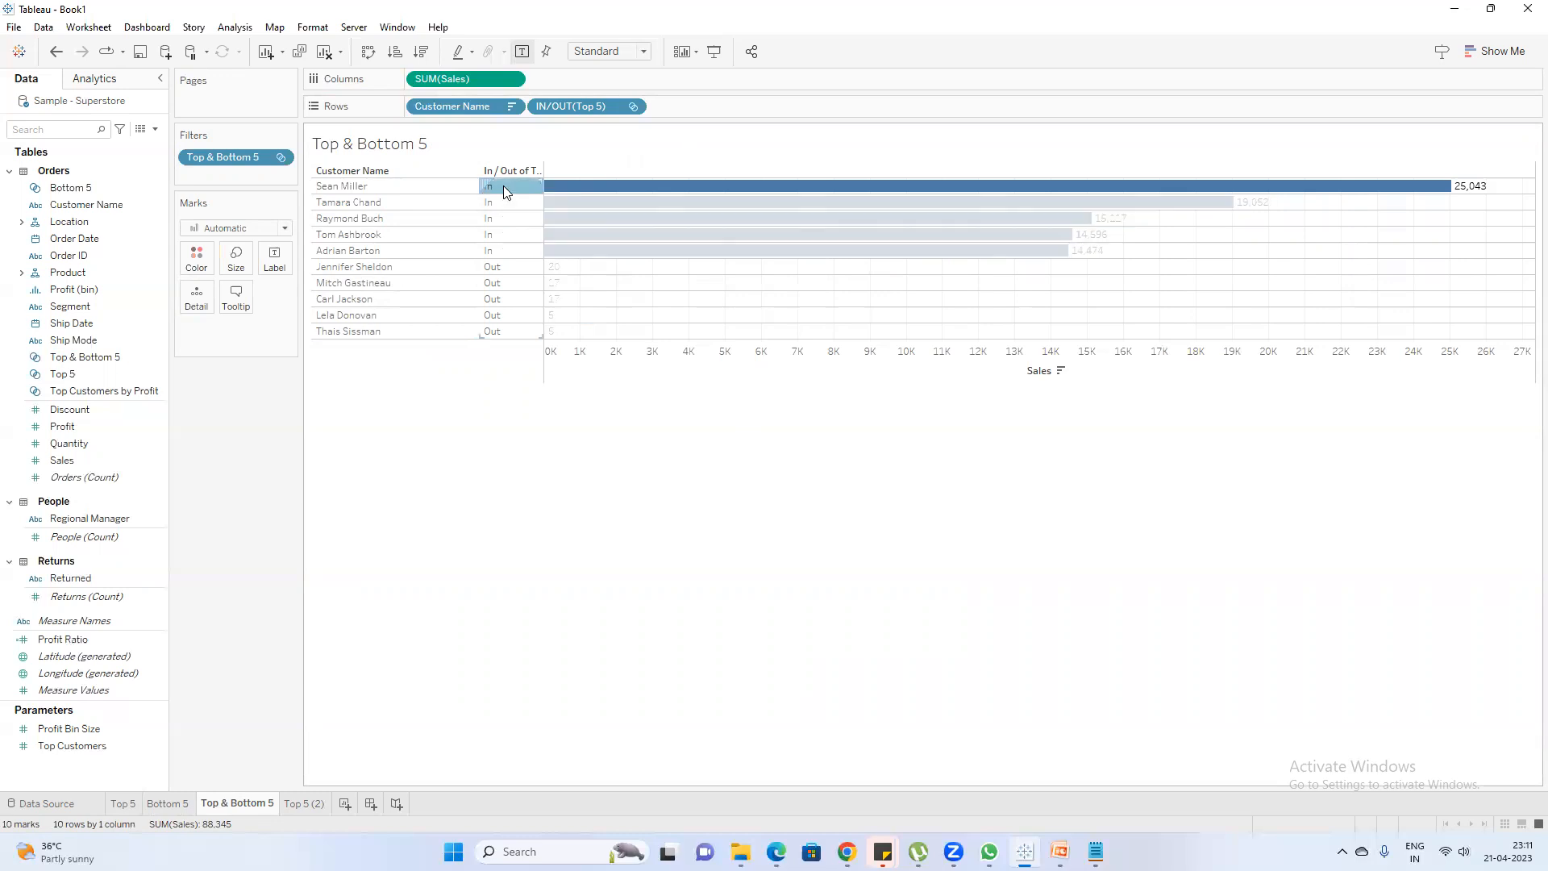
right_click(503, 186)
left_click(562, 318)
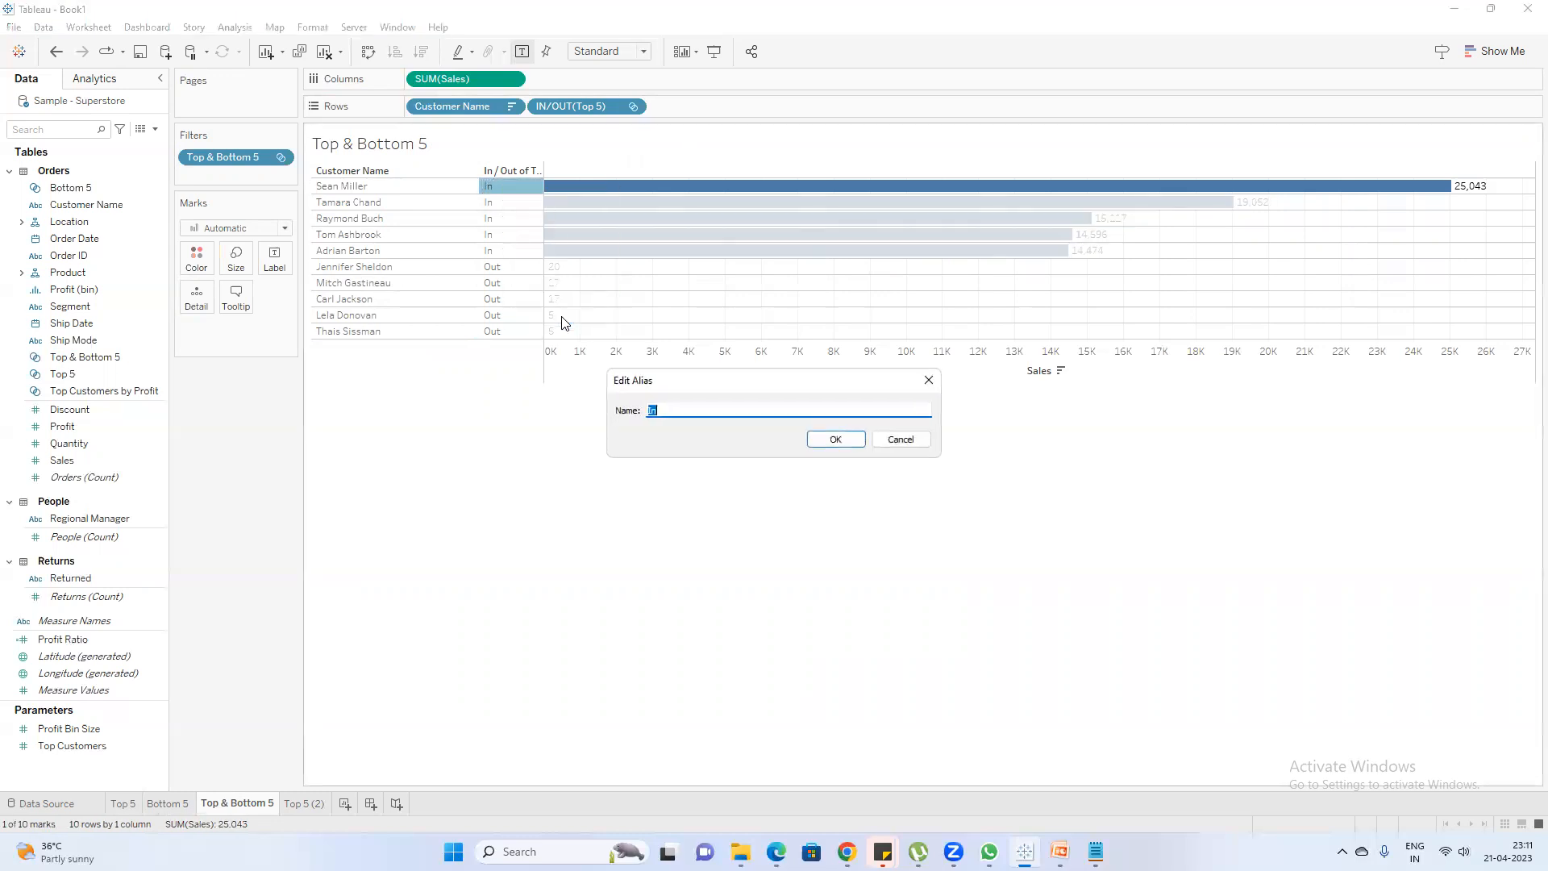
type("Top 5")
key("Return")
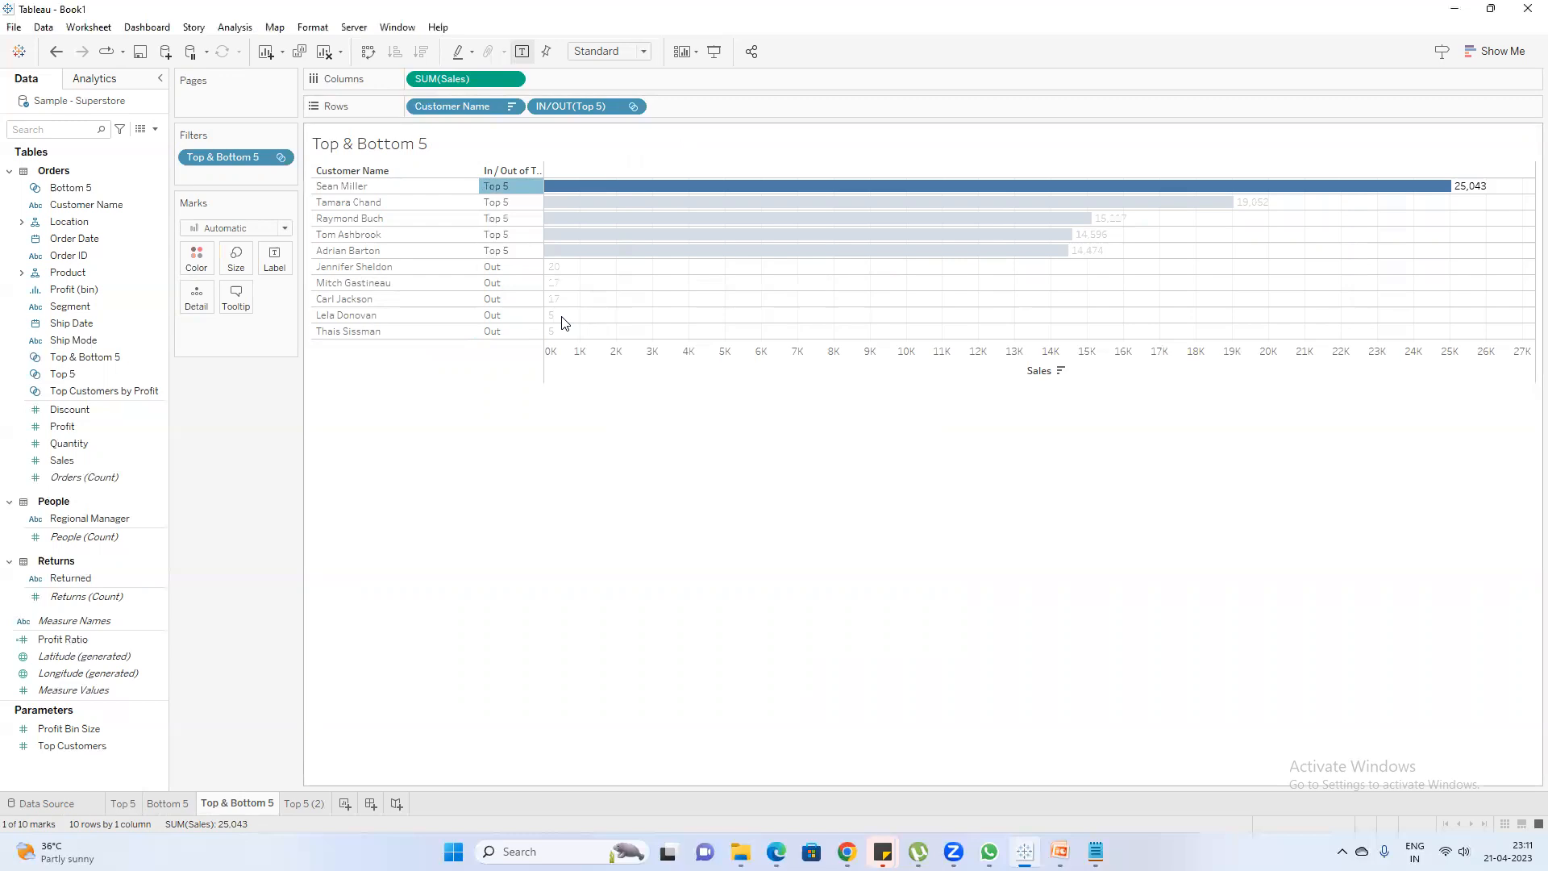
Change the alias of the Out members in the Top 5 set column to Bottom 5
right_click(512, 267)
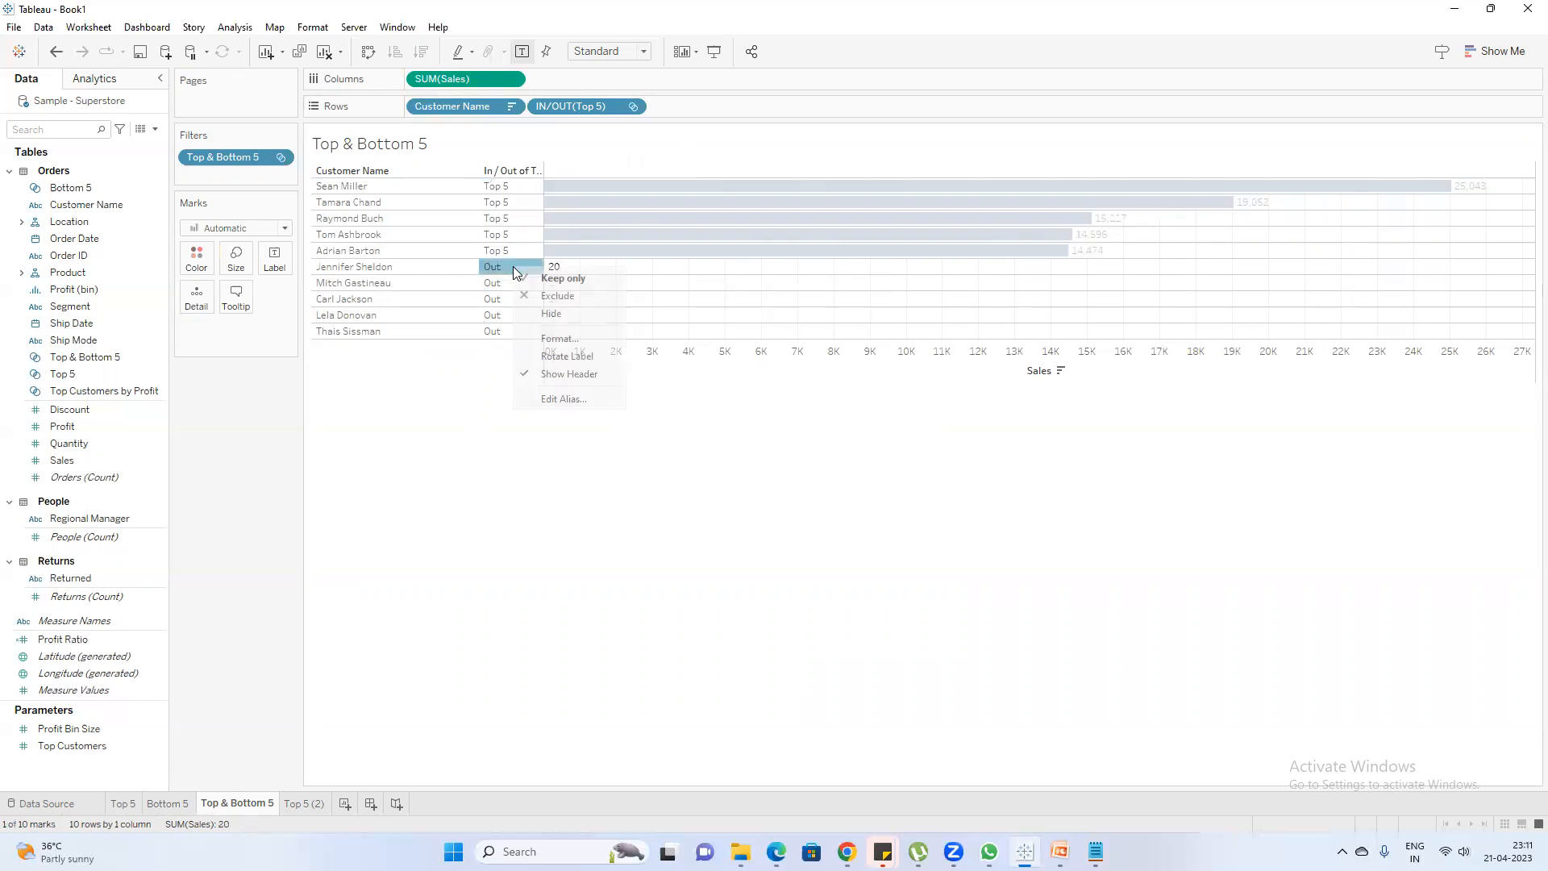
left_click(578, 398)
type("Bottom ")
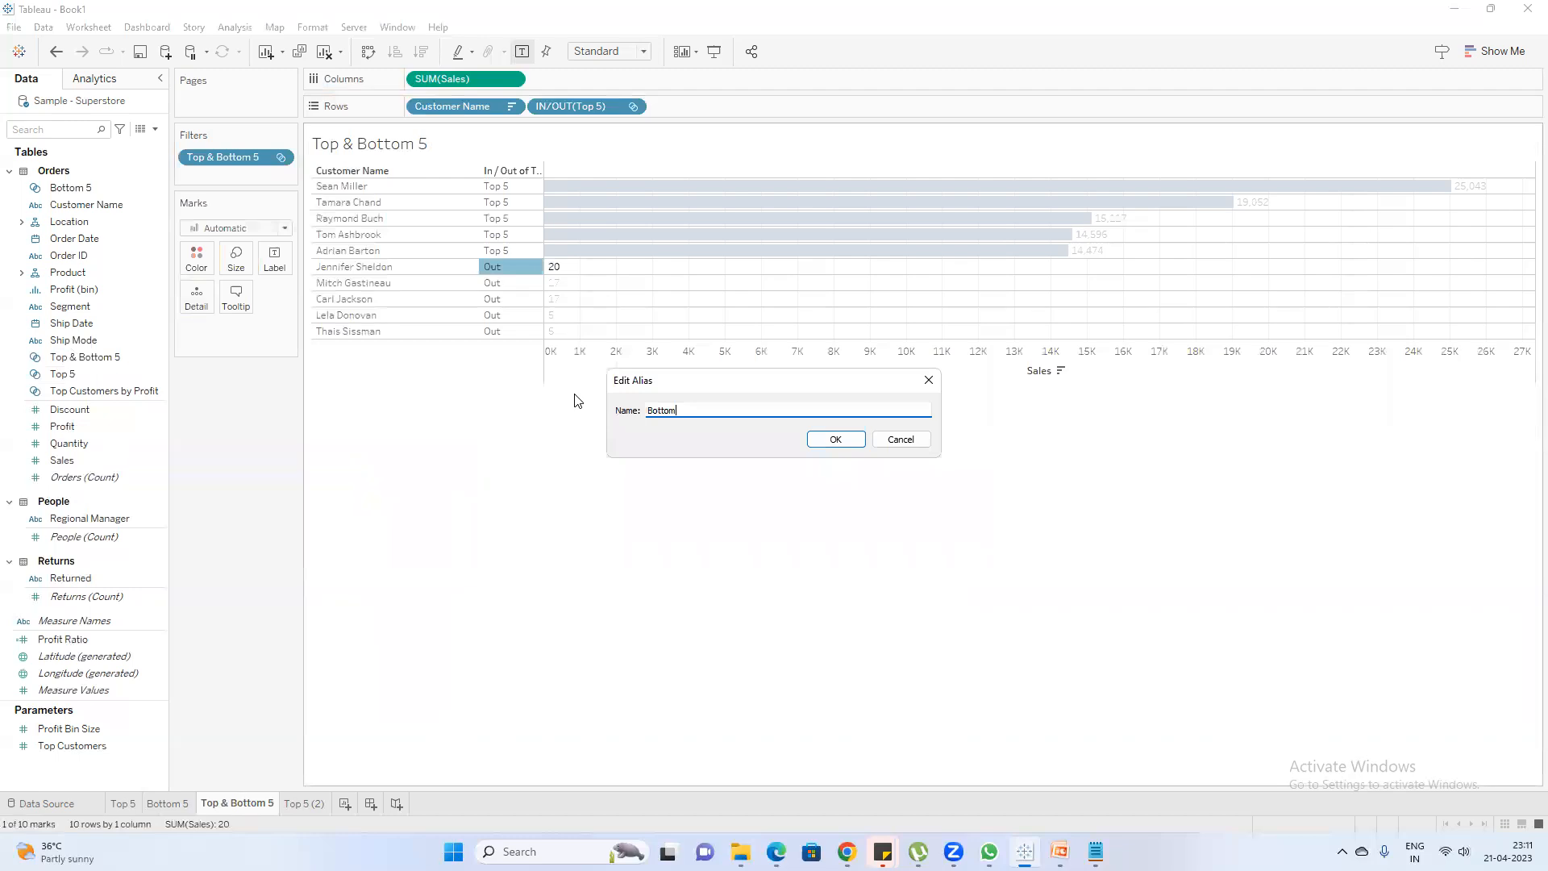
type("5")
key("Return")
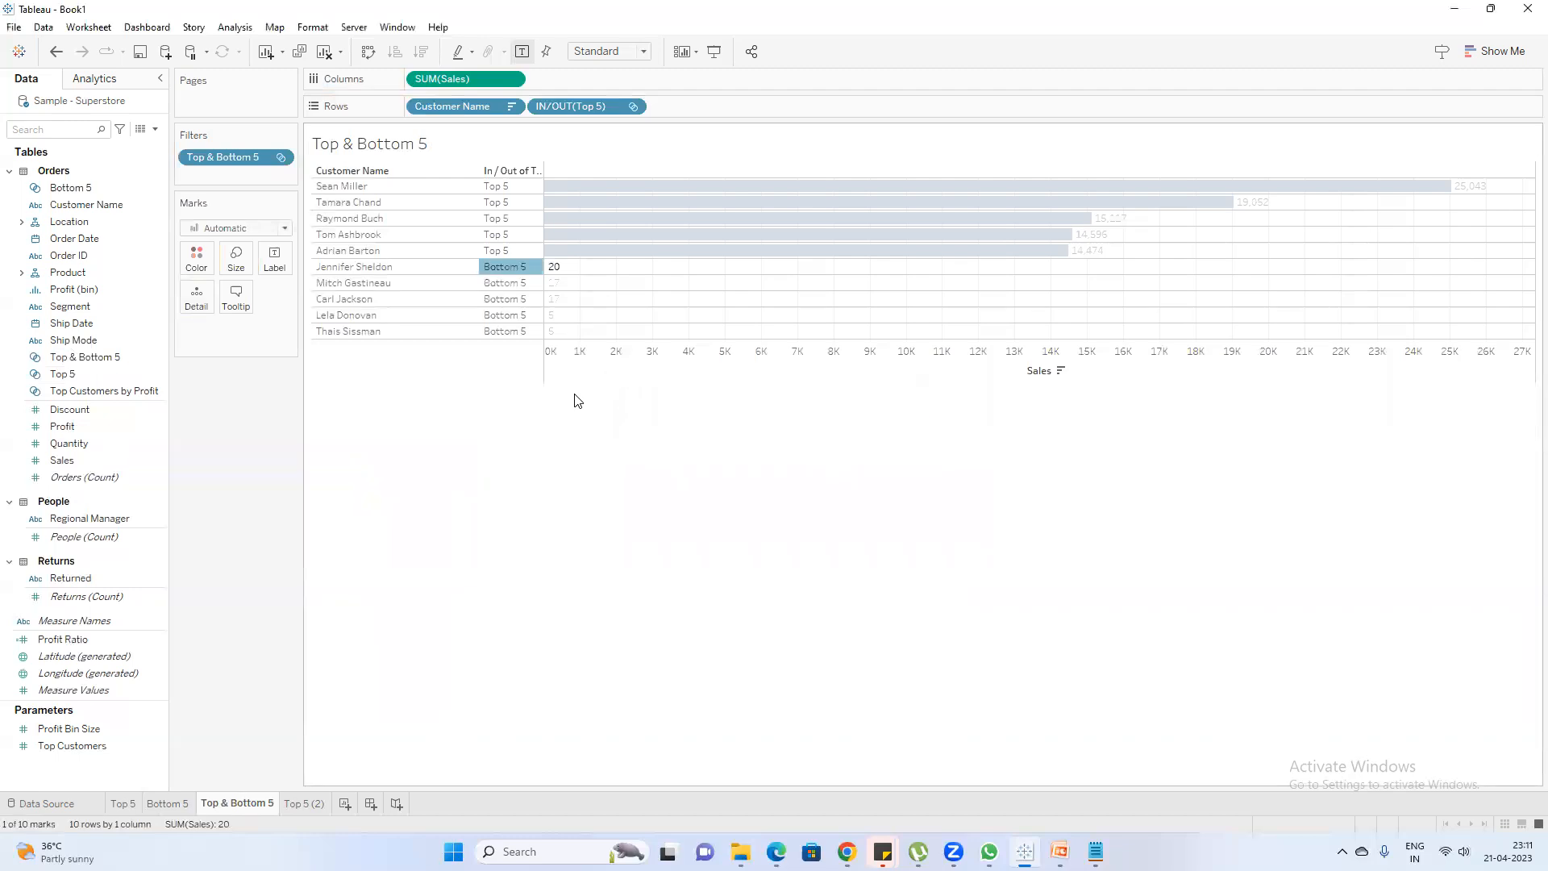
left_click(567, 439)
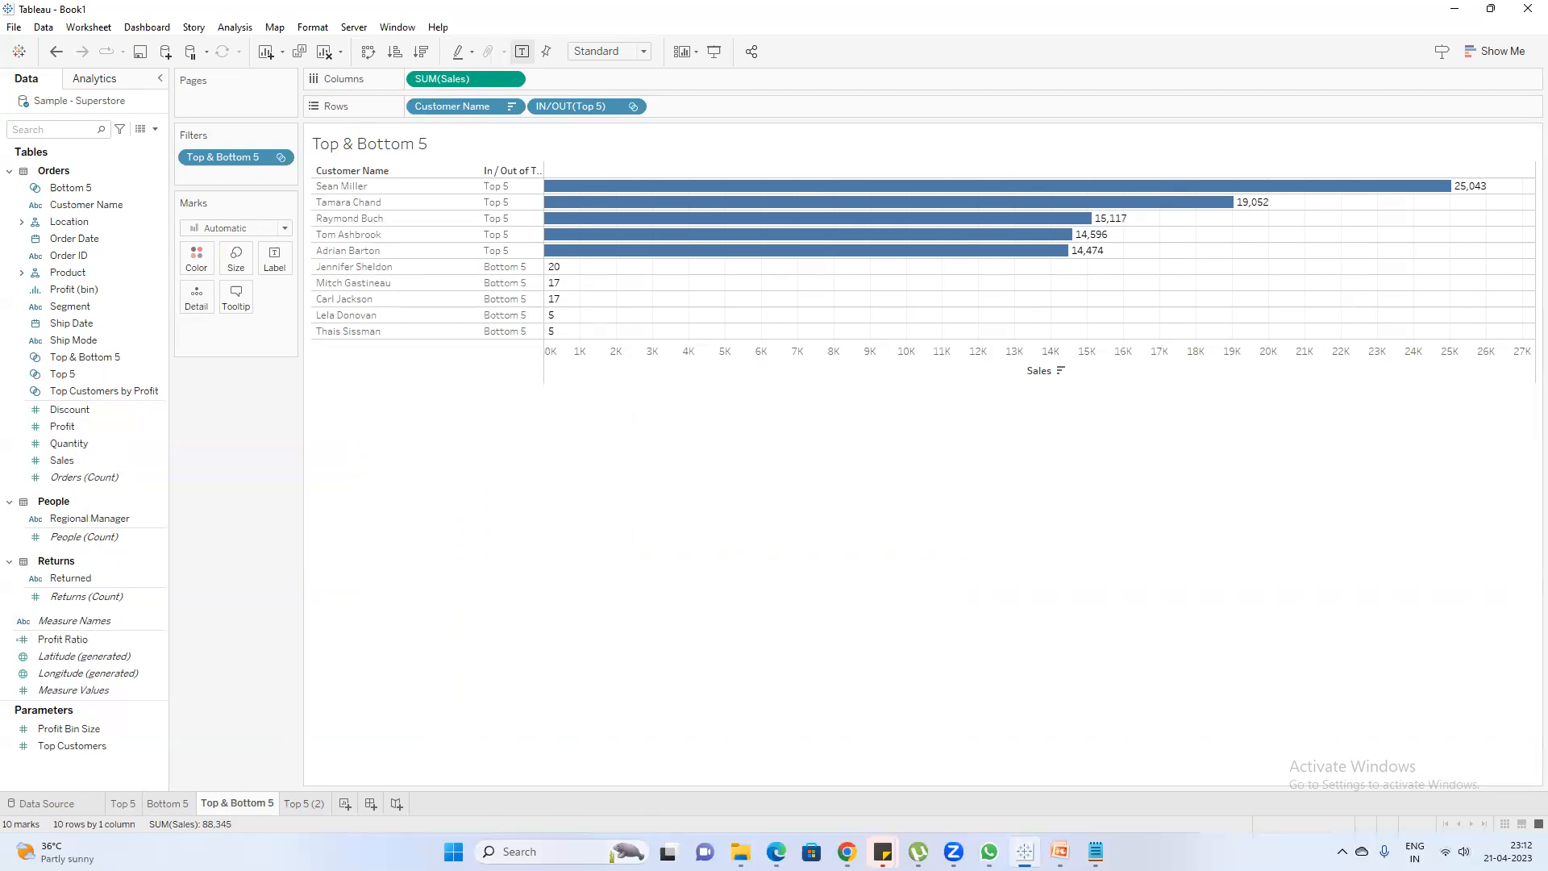
Switch to the PowerPoint training deck and review the Part to whole slide
left_click(1060, 852)
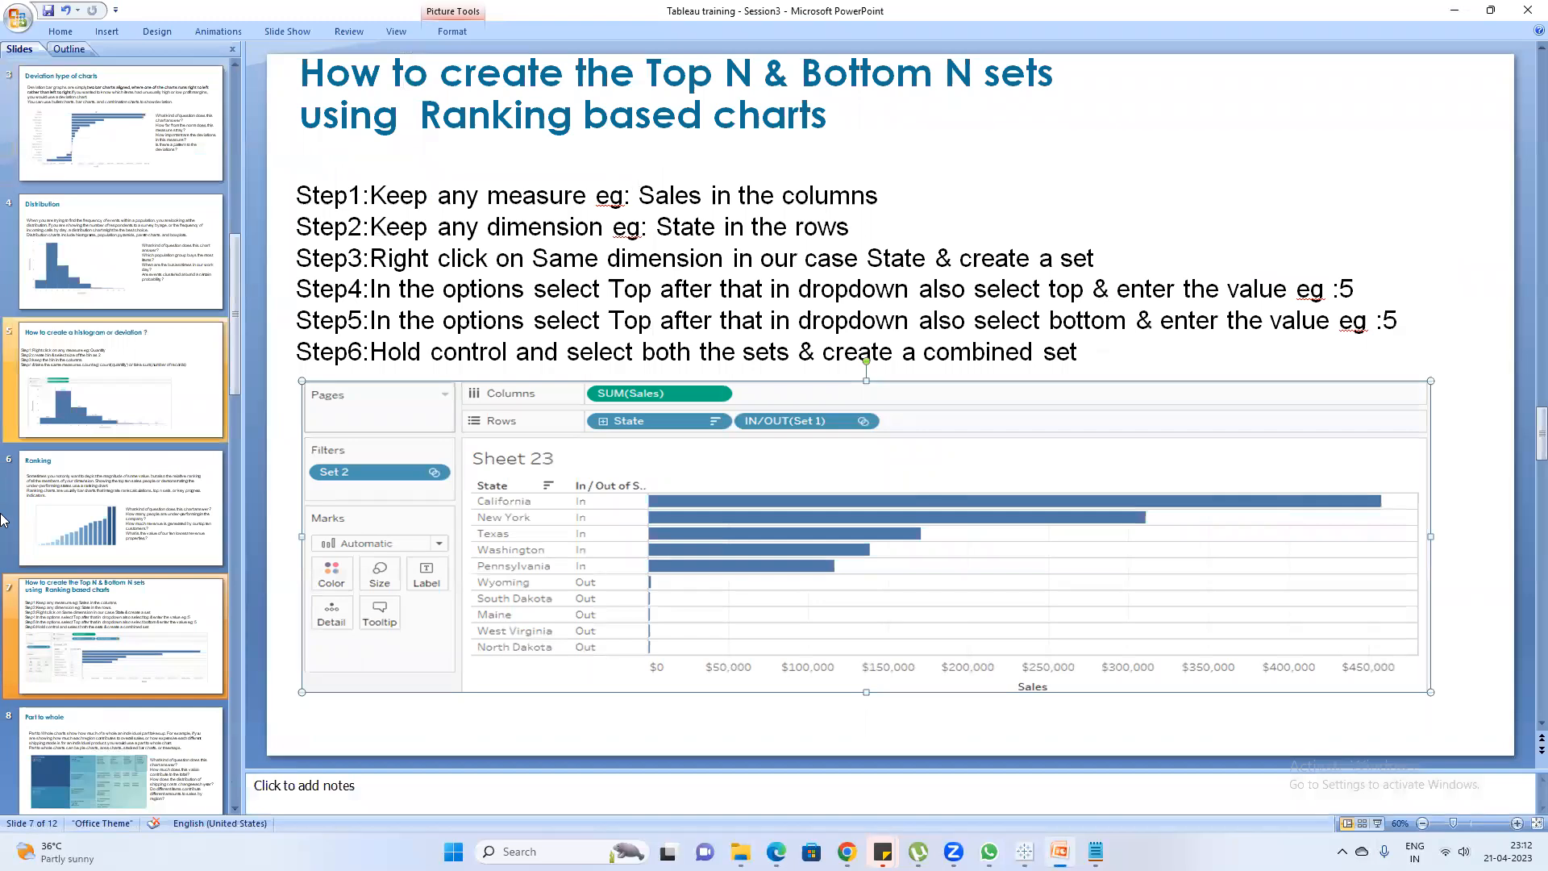
left_click(157, 755)
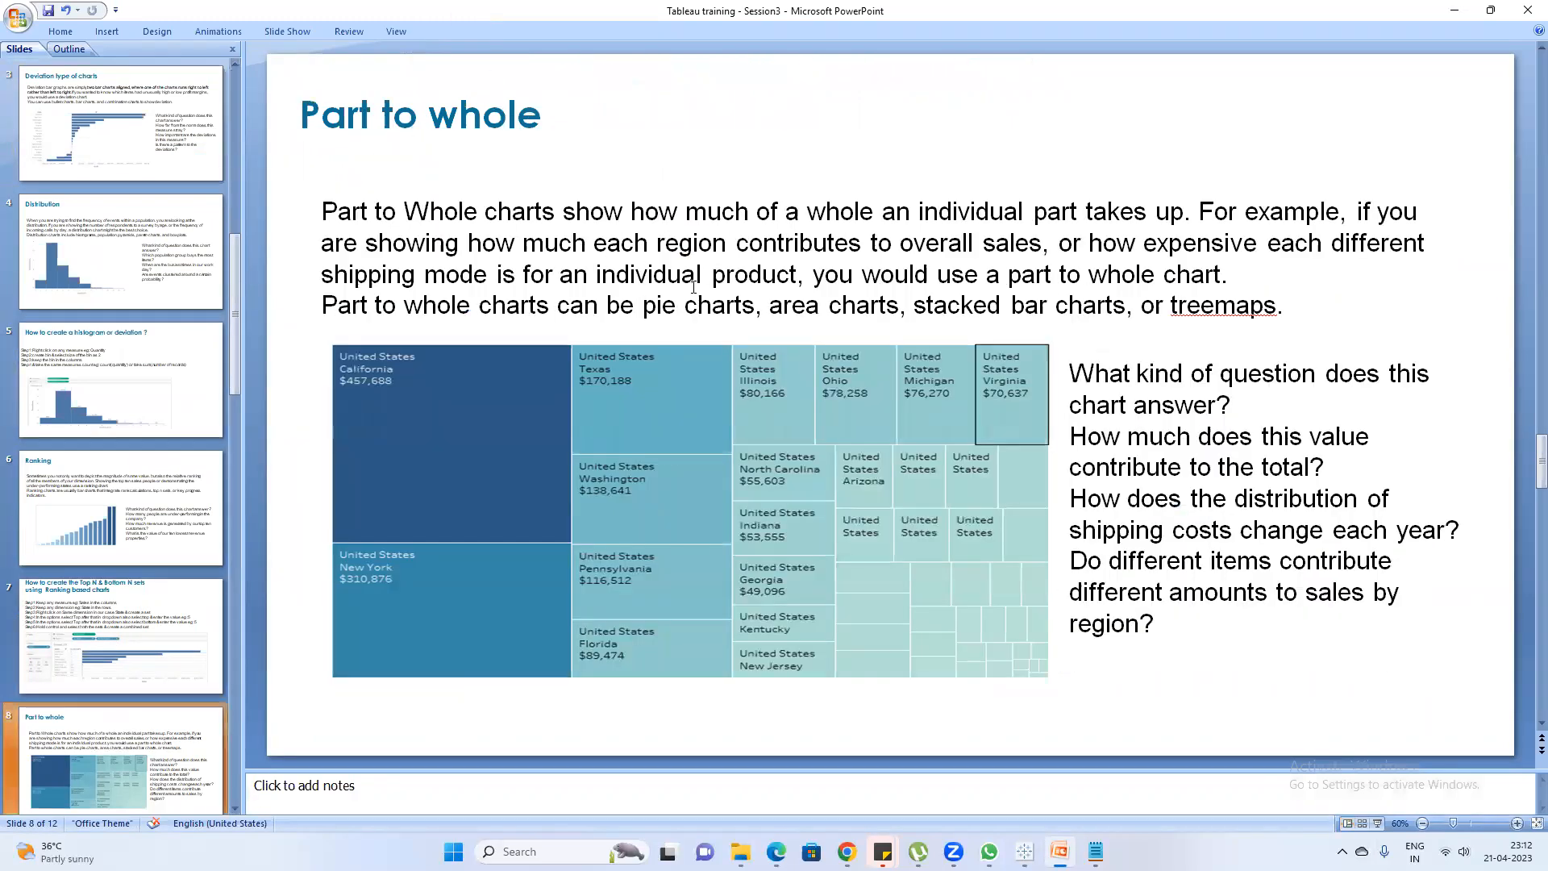
left_click(953, 282)
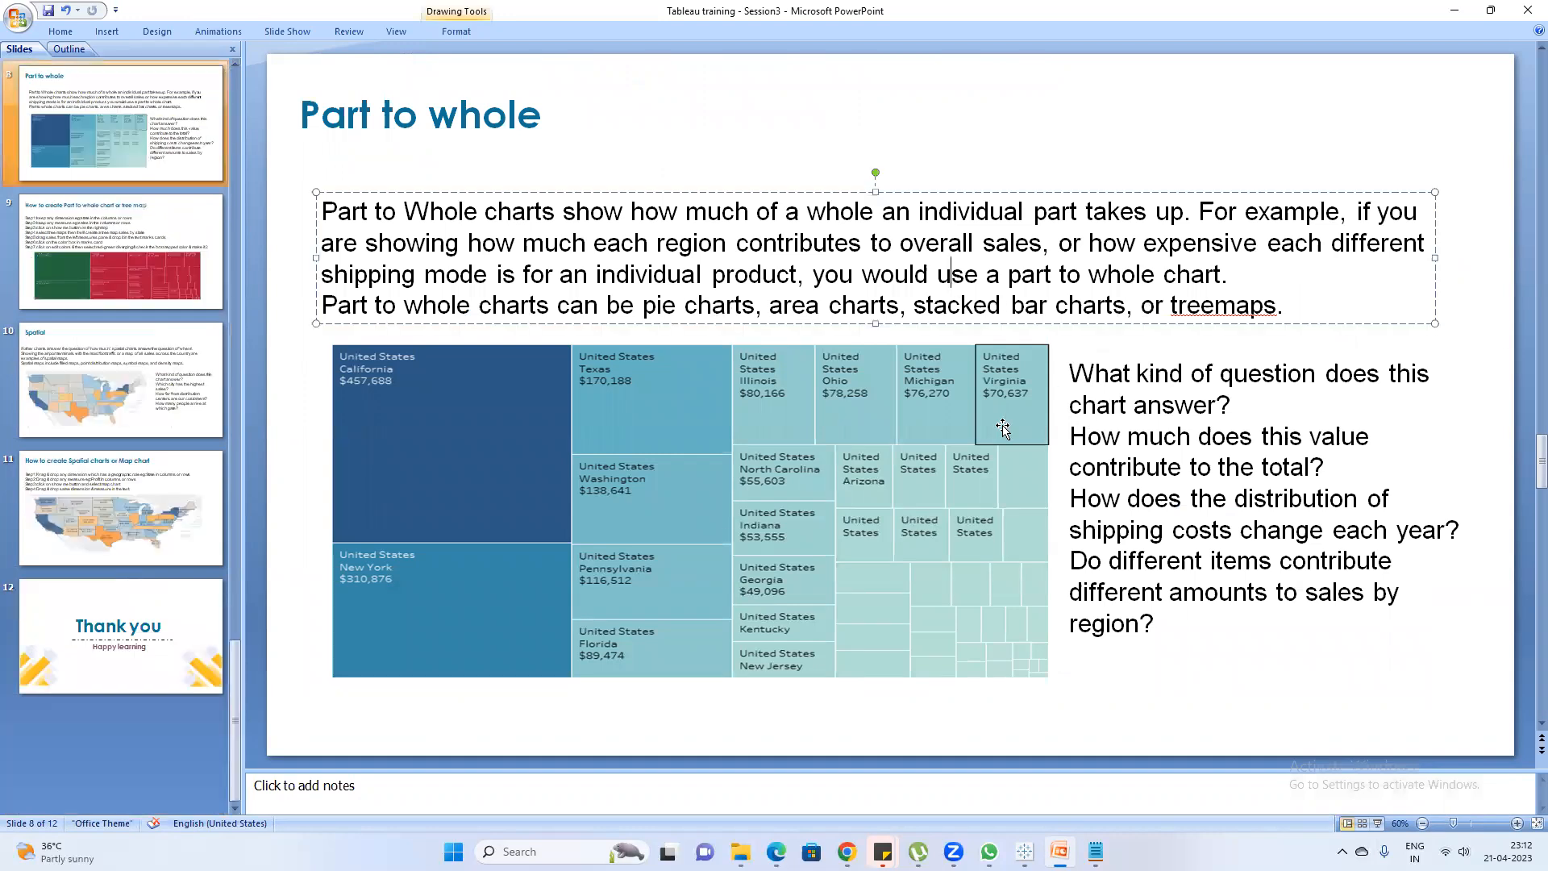
left_click(118, 129)
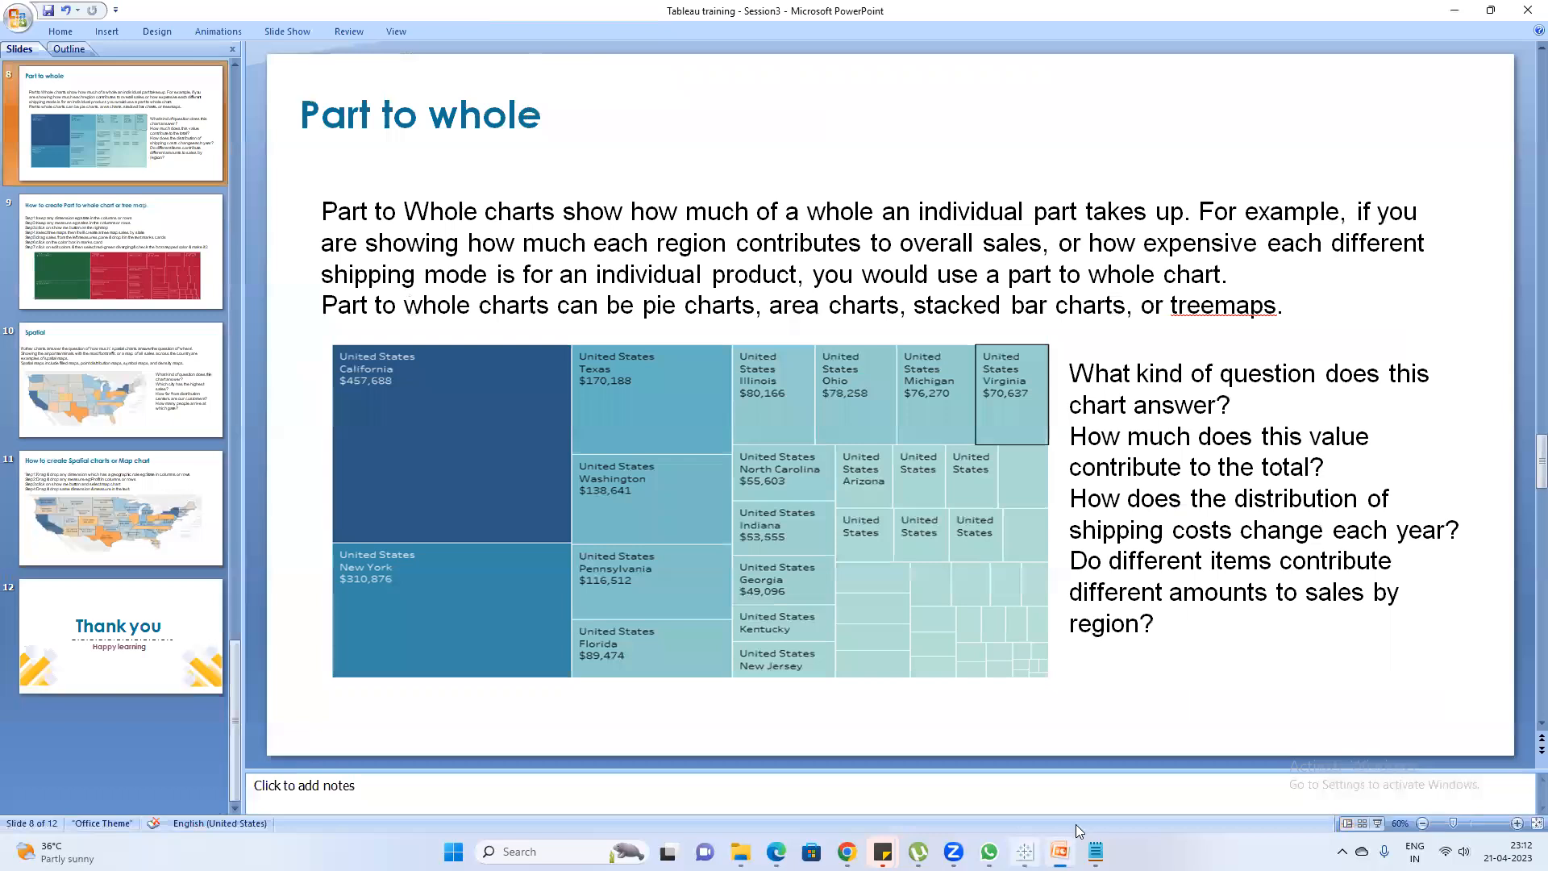
mouse_move(846, 851)
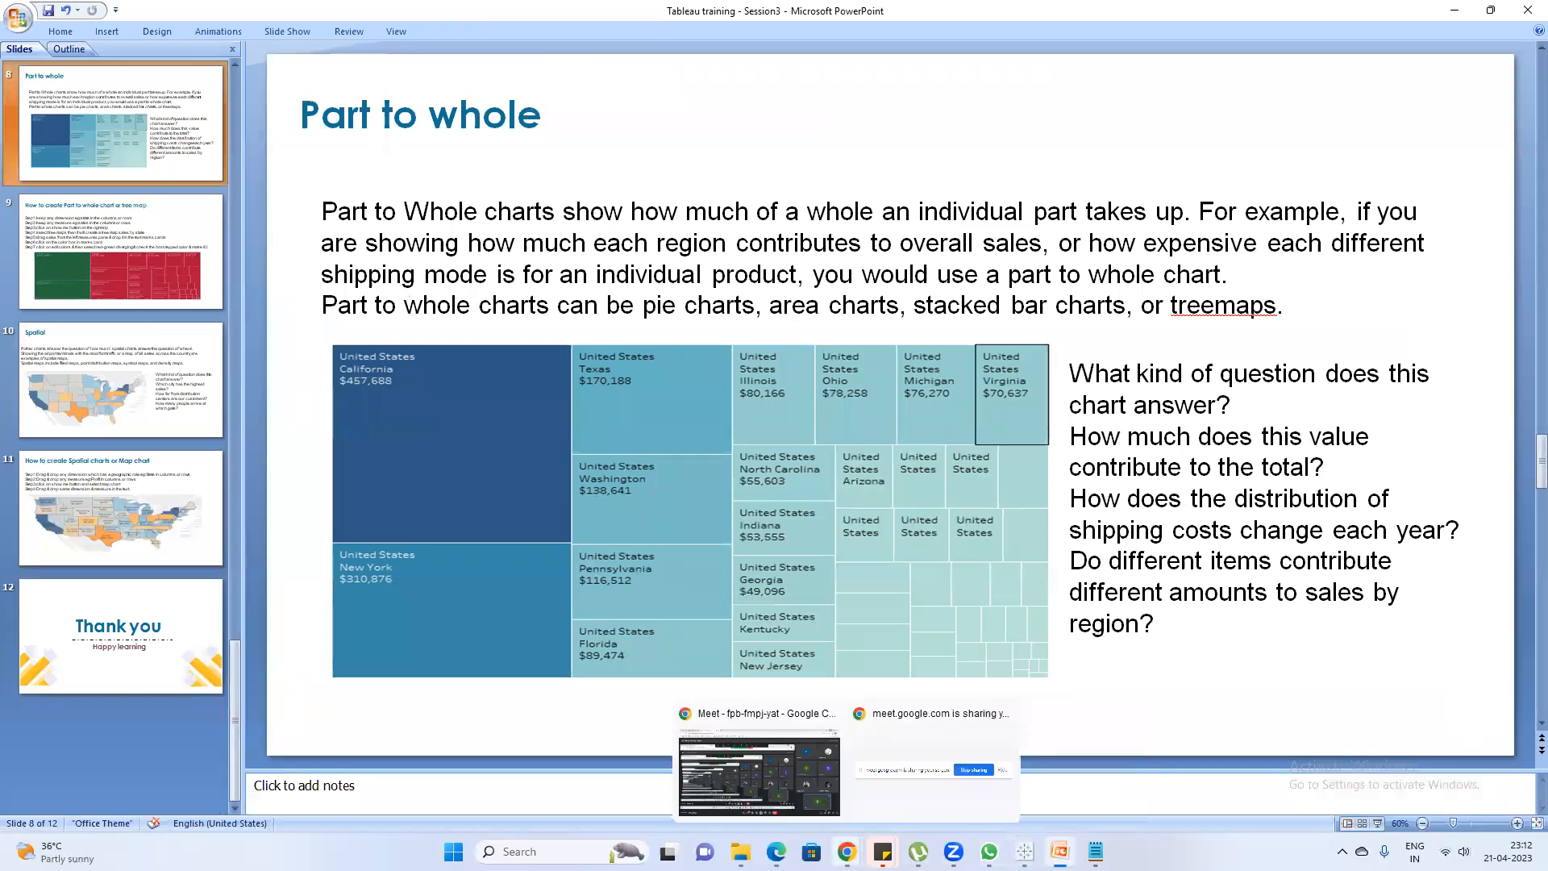
Return to Tableau and add a new worksheet named Tree Map after the Top 5 (2) sheet
left_click(1014, 821)
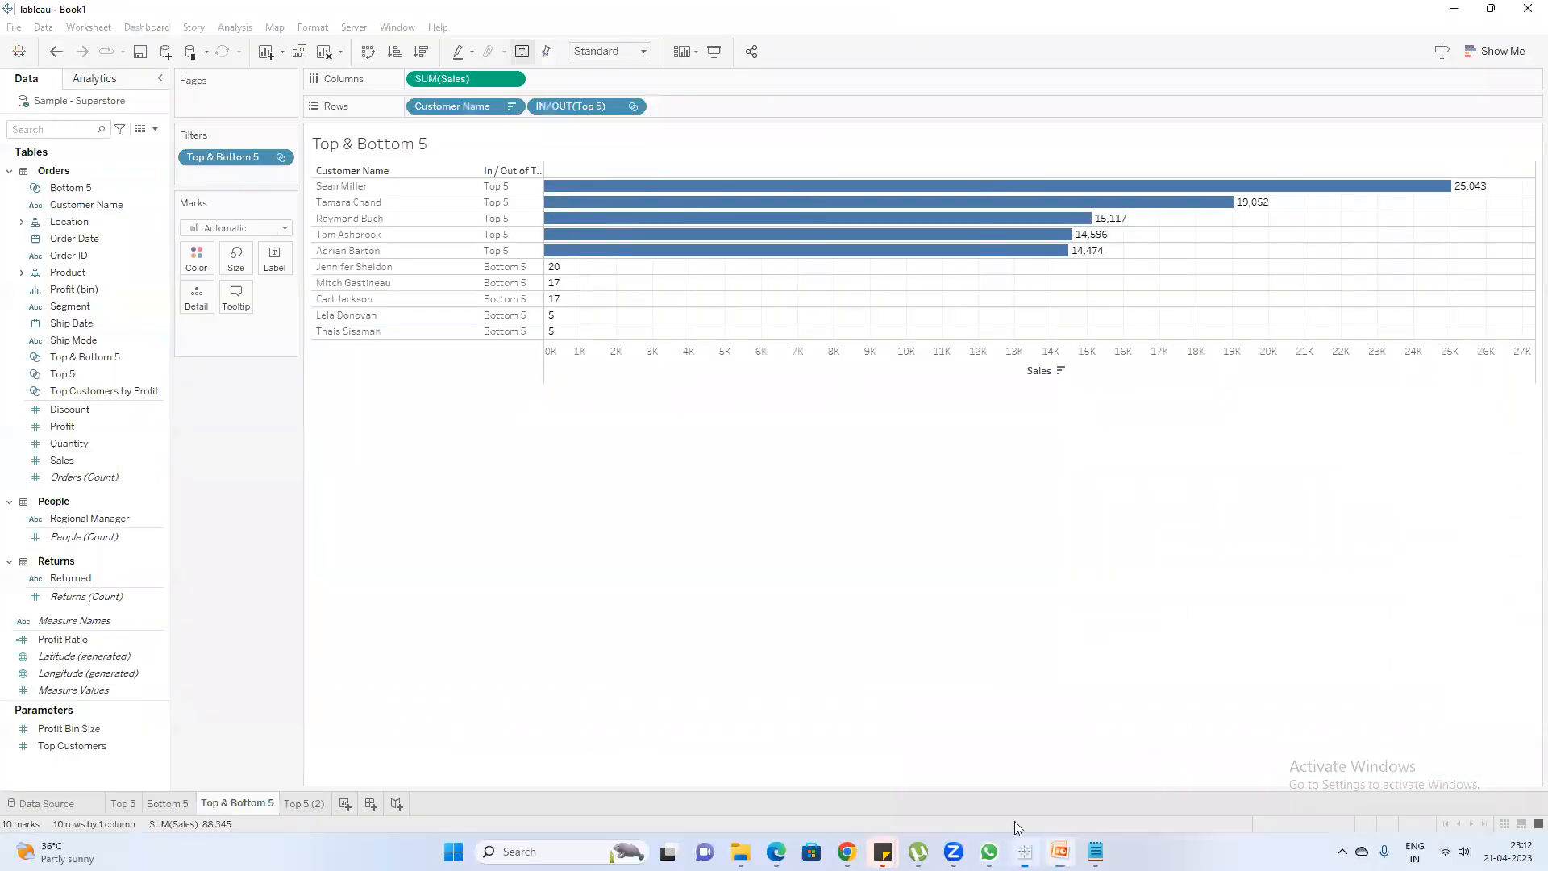
left_click(305, 804)
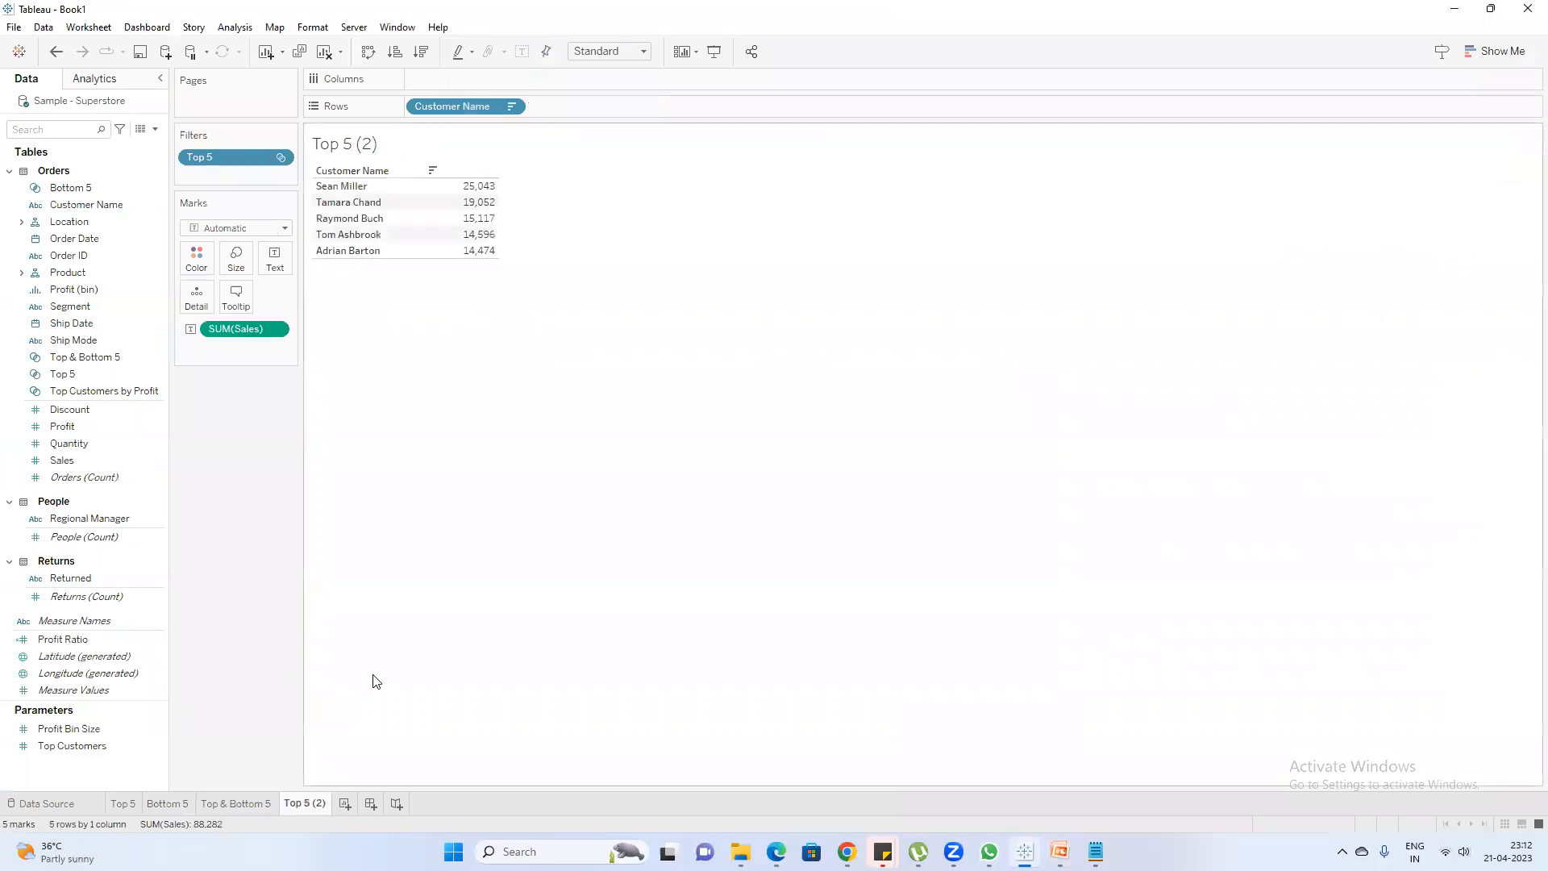
left_click(345, 804)
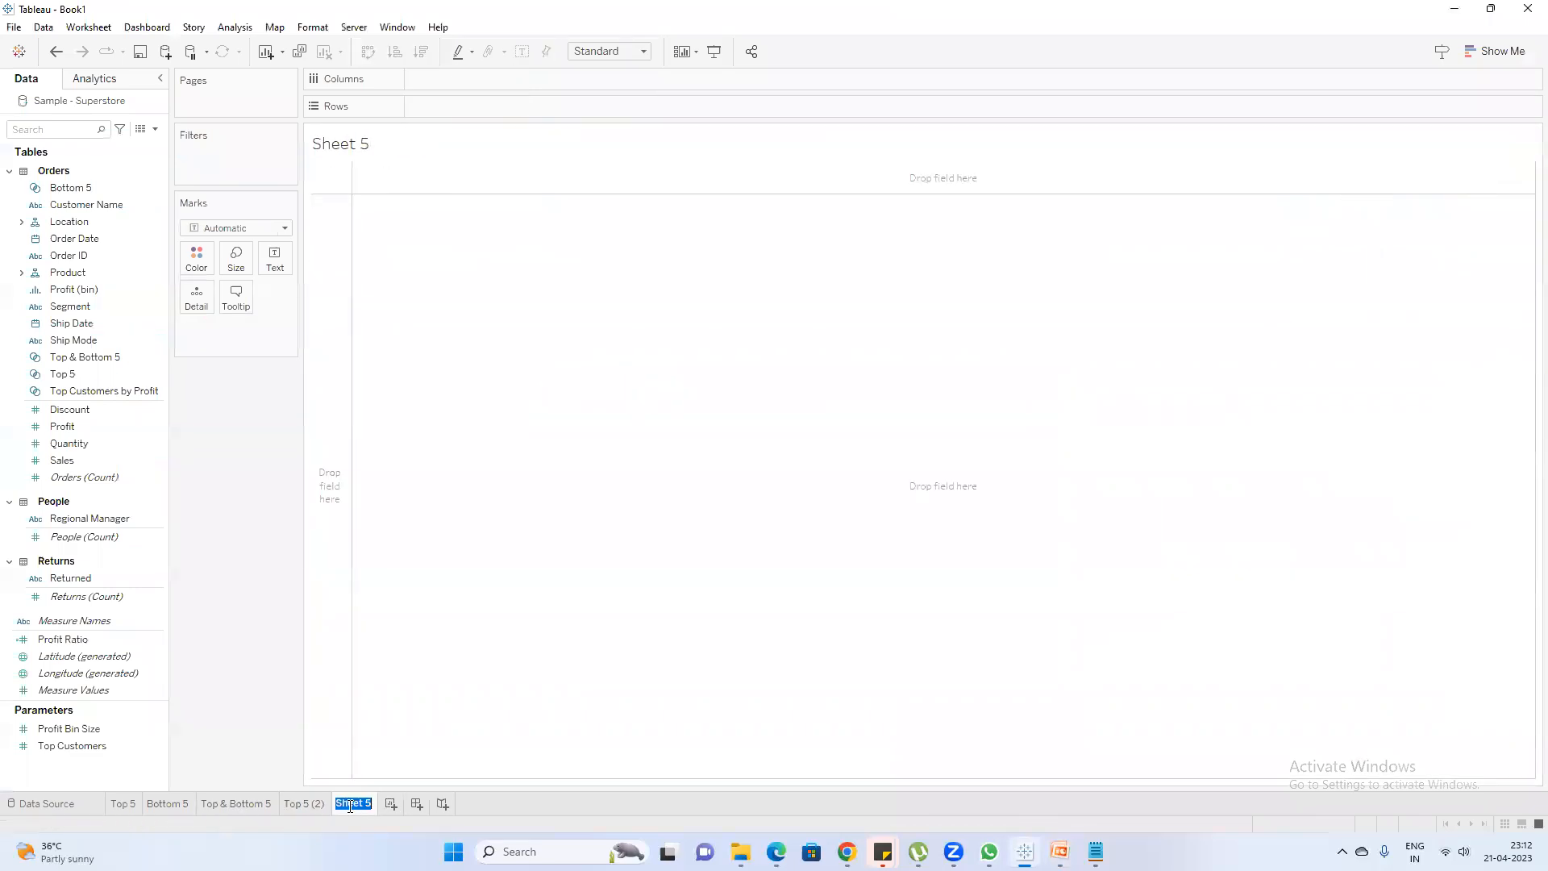
type("Tree Map")
key("Return")
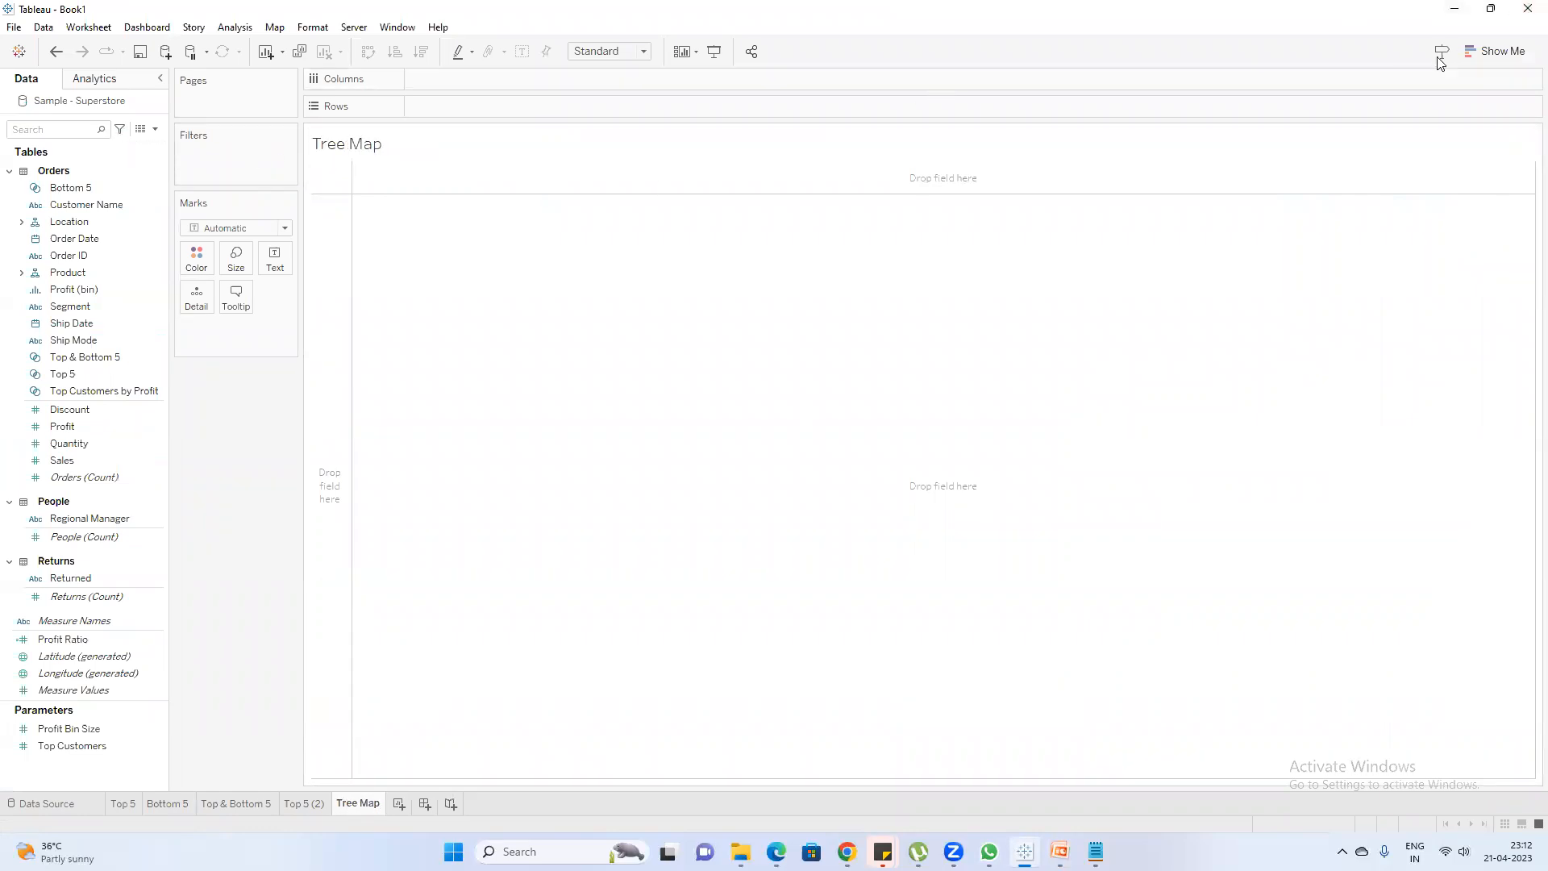
Find the Sub-Category field with the search "su" and add it to the Tree Map sheet's rows
left_click(1473, 54)
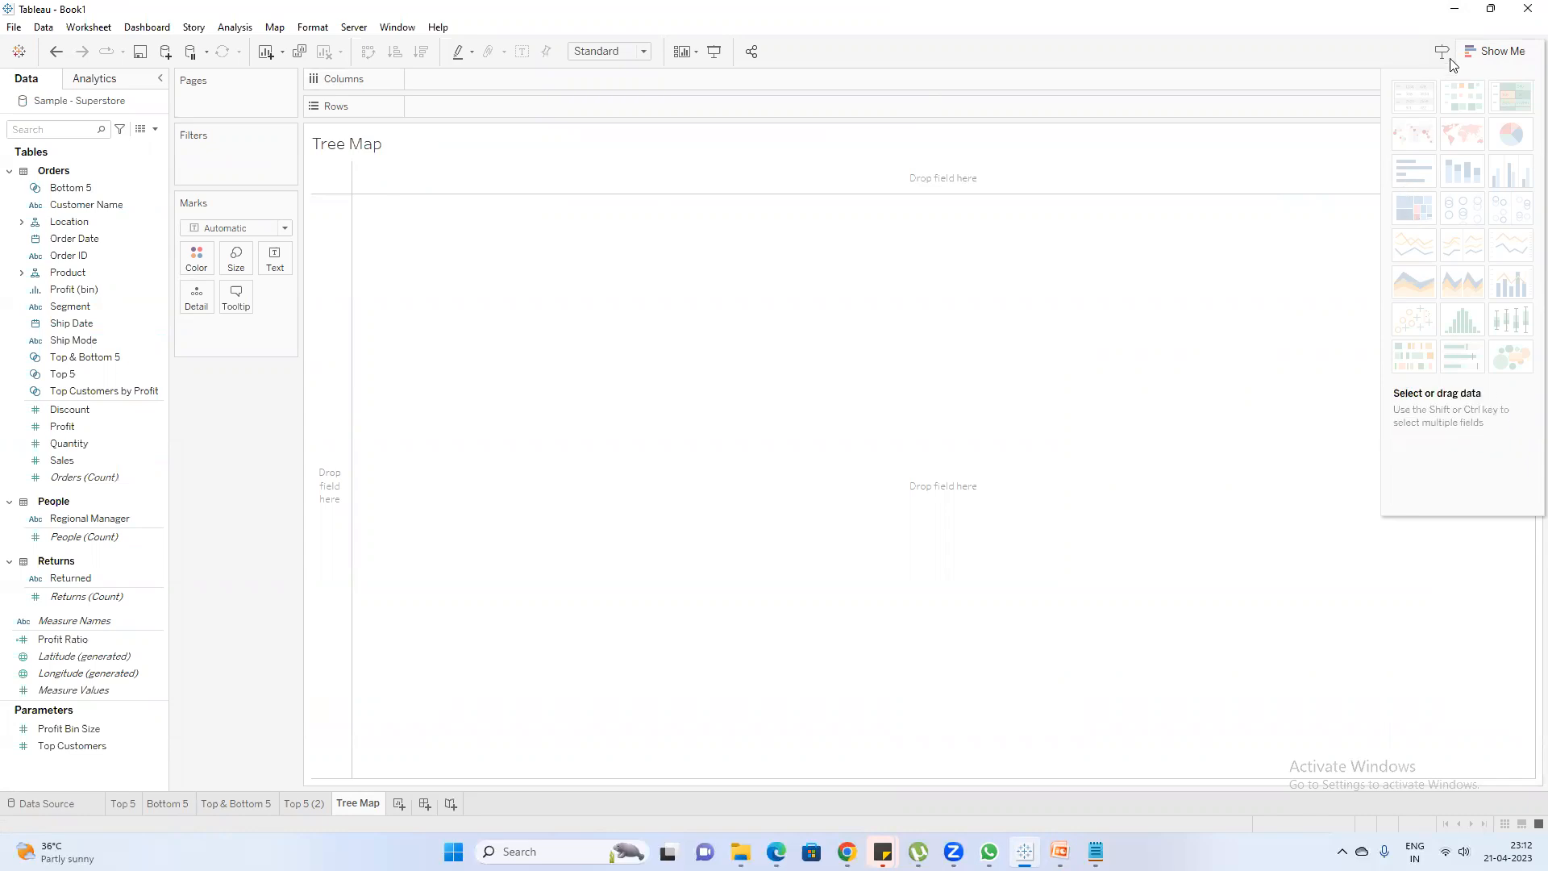
left_click(1492, 51)
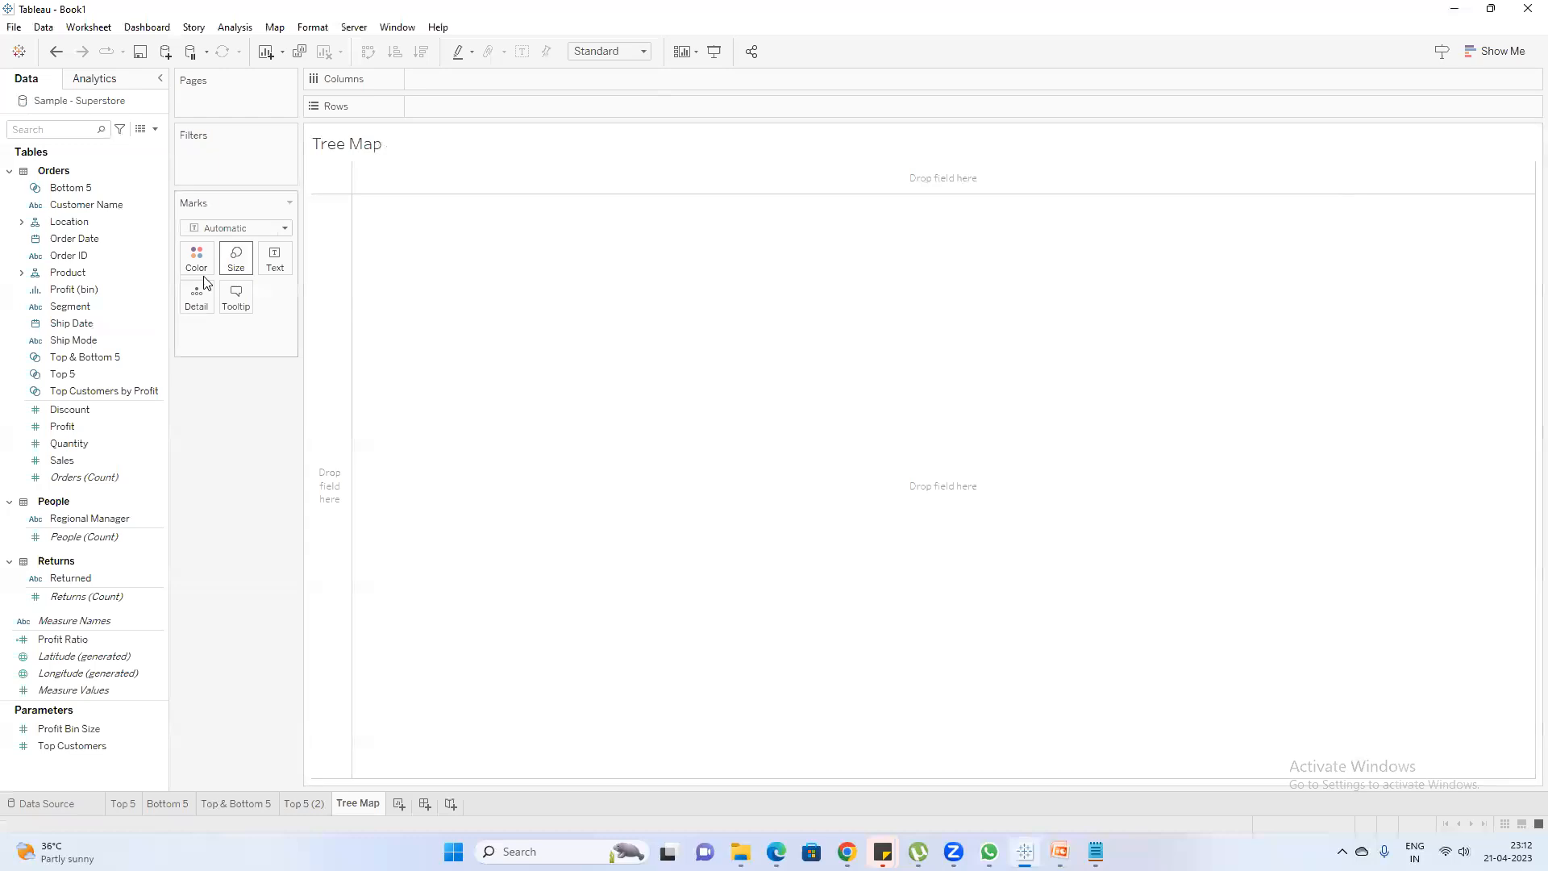
left_click(61, 126)
type("su")
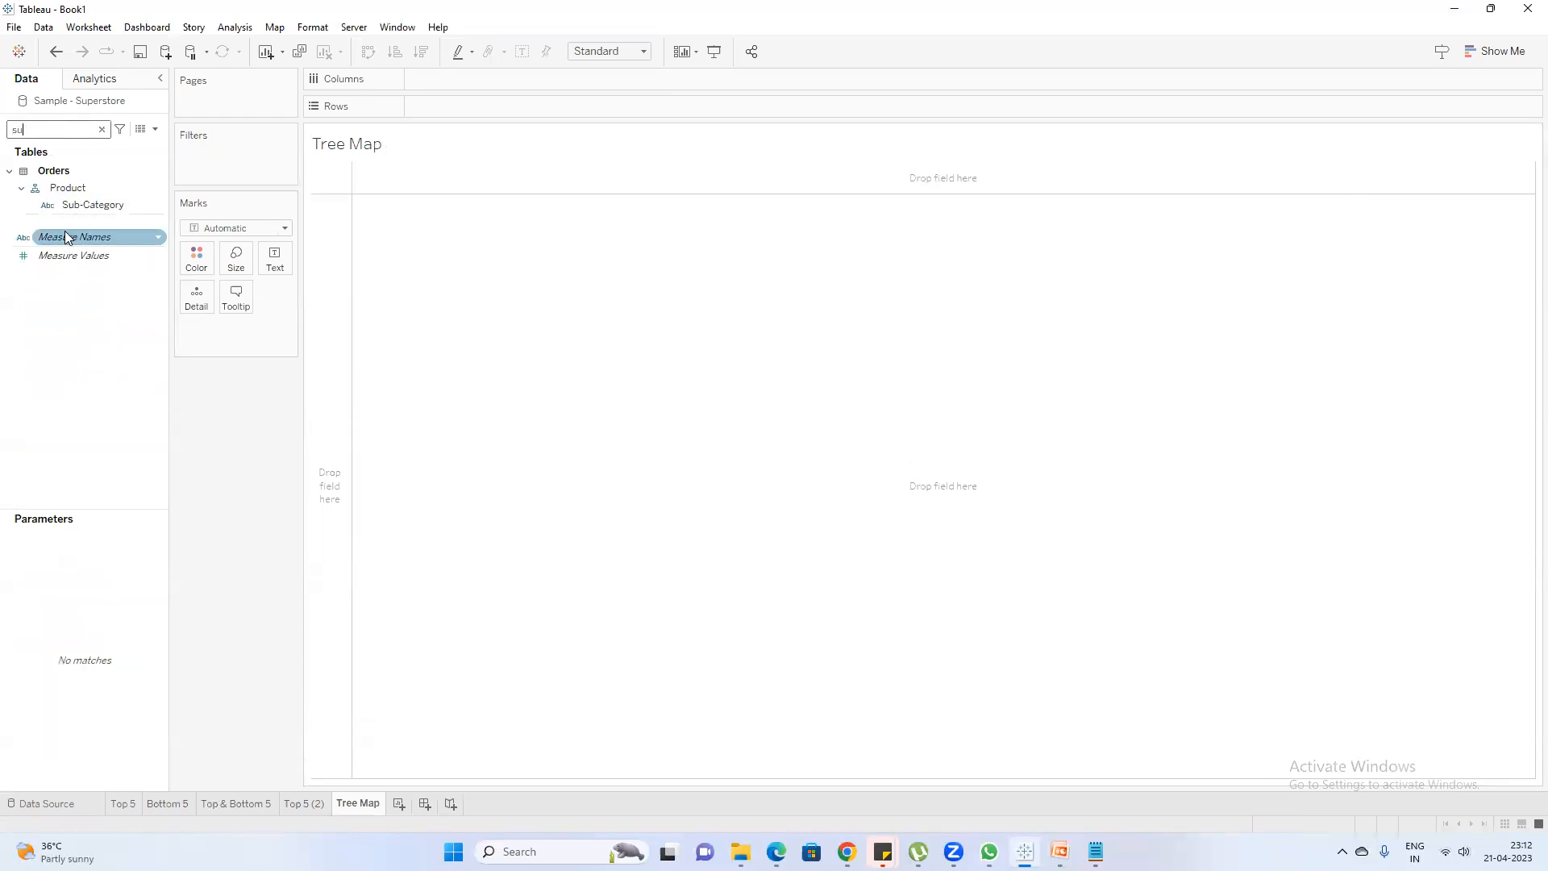
left_click(76, 207)
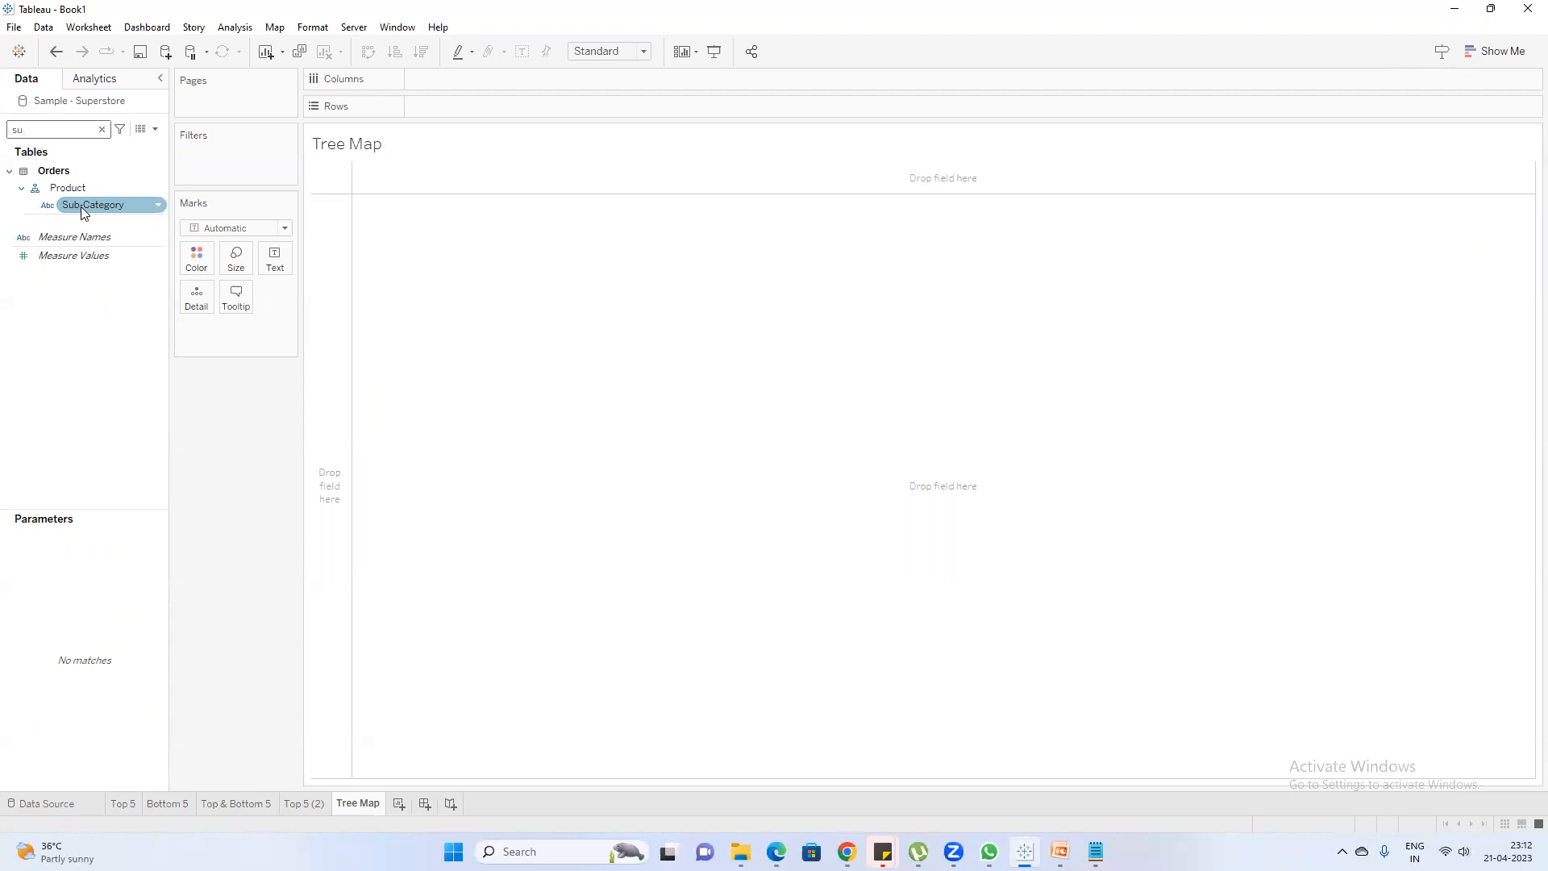
left_click(75, 236)
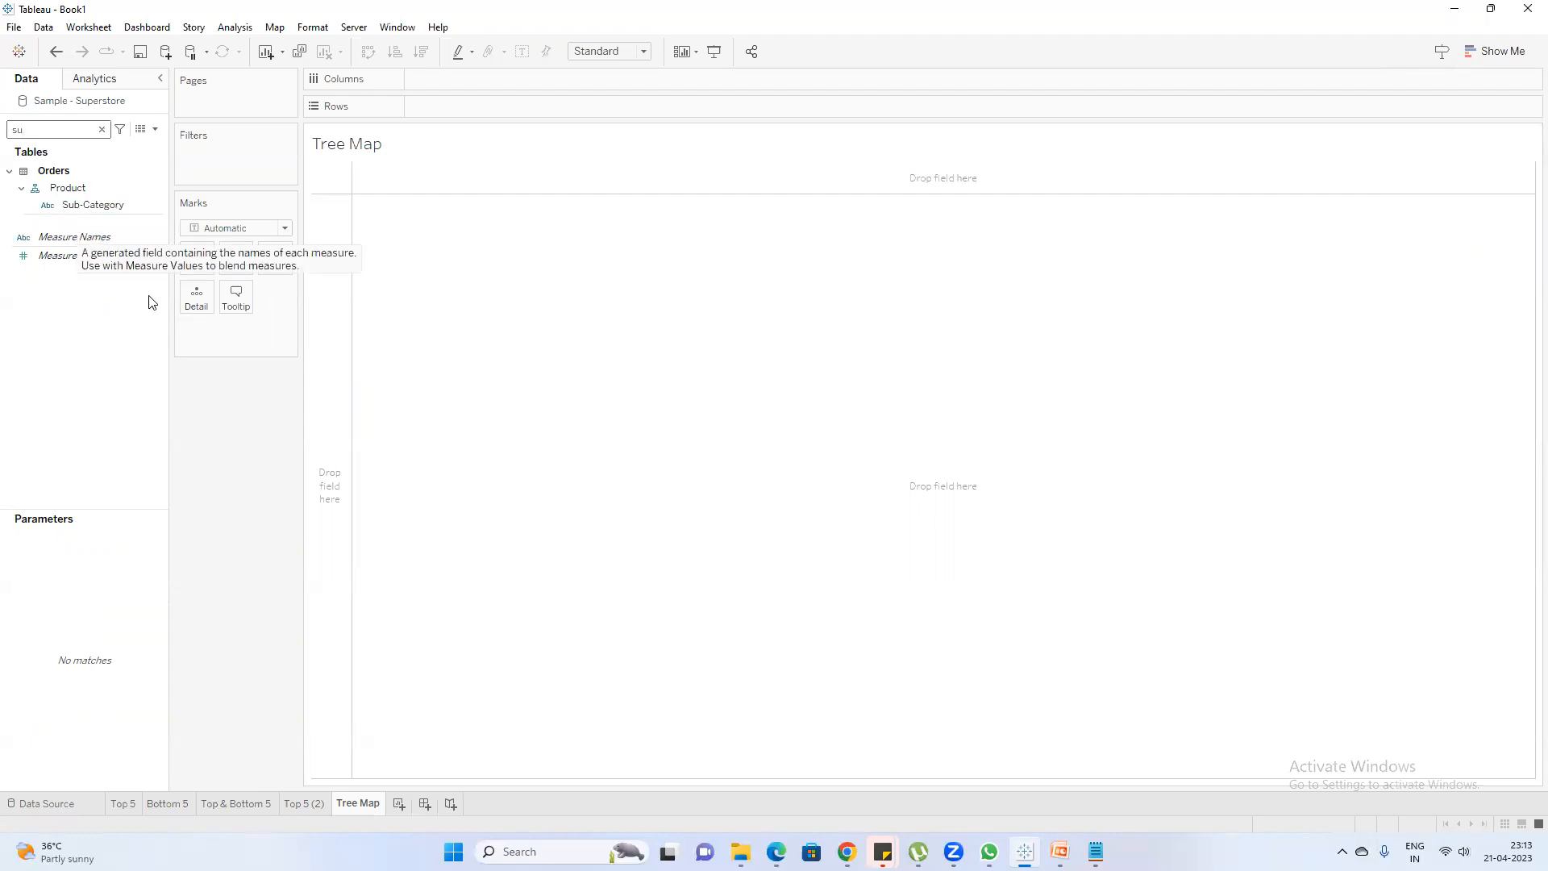
double_click(95, 205)
Find the Sales measure with the search "sa" and add it to the Sub-Category table
double_click(60, 131)
type("sa")
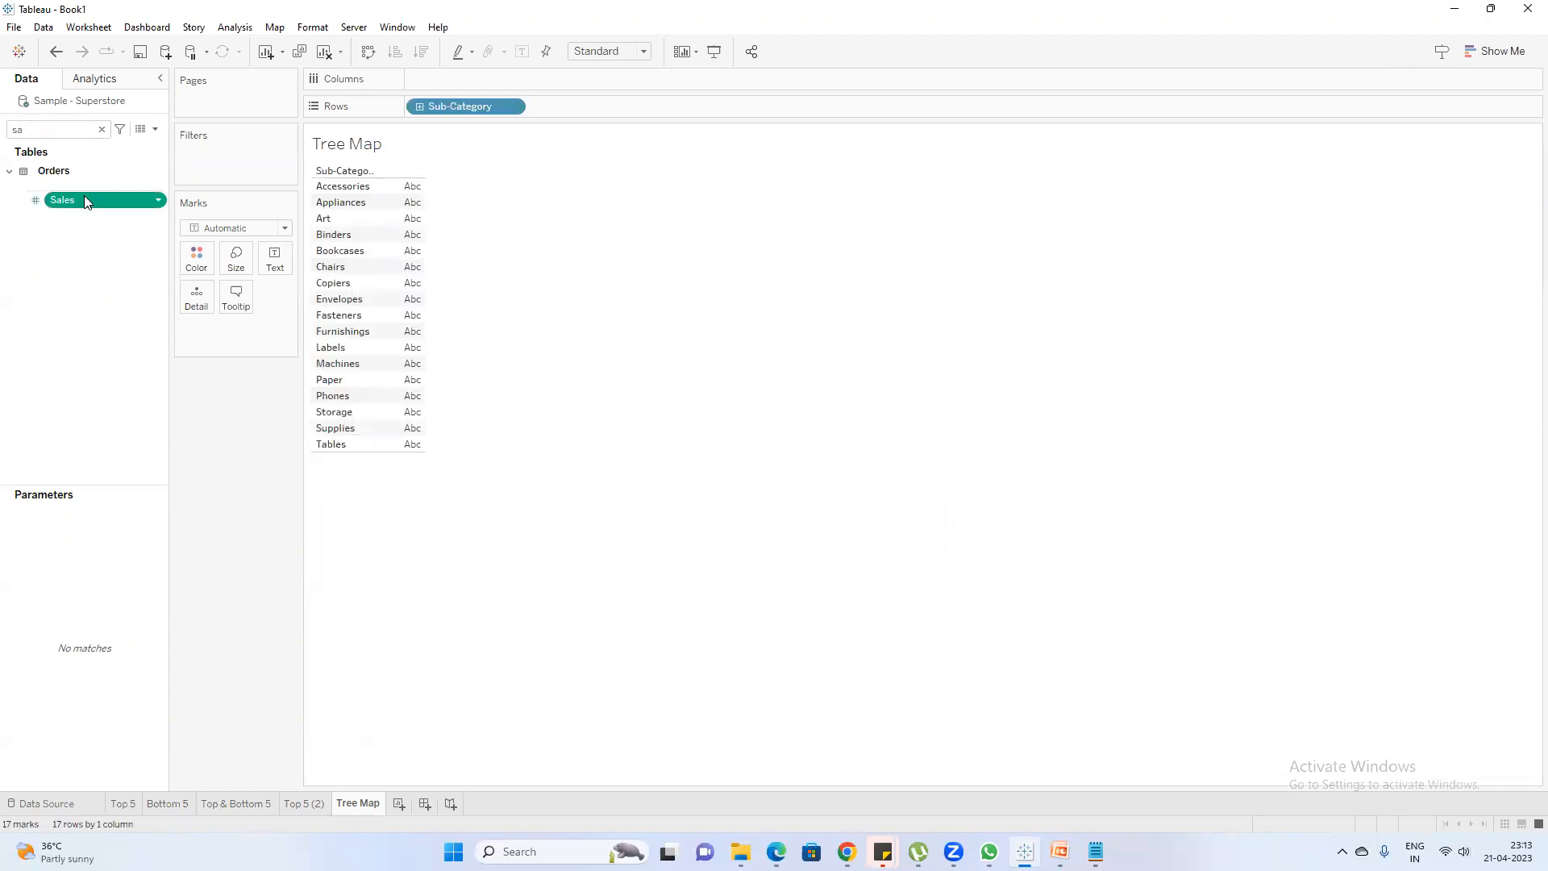
double_click(84, 200)
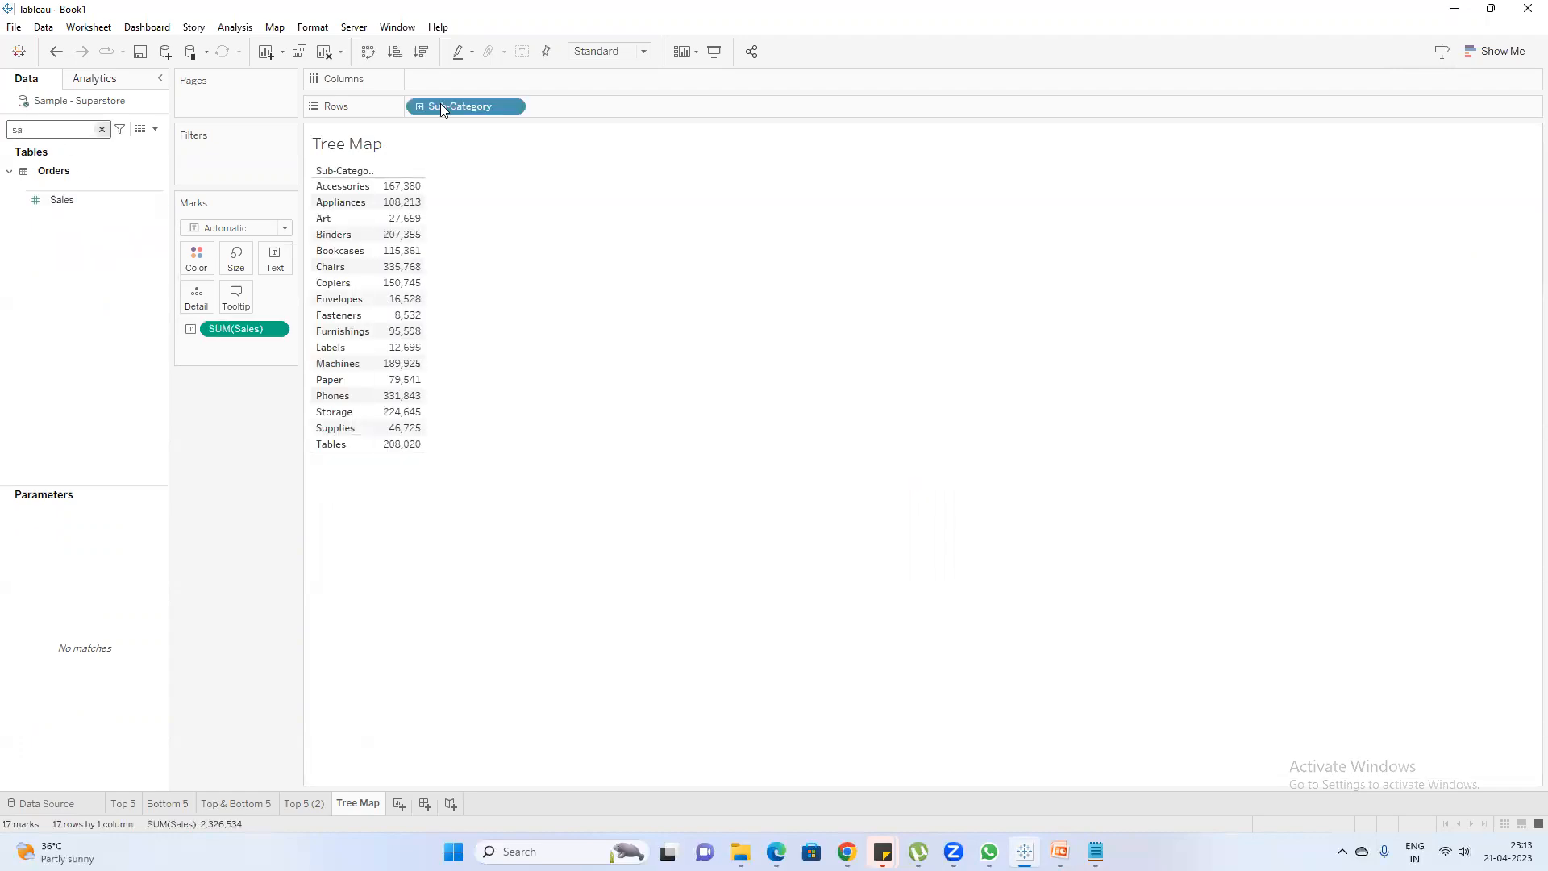
Convert the Sub-Category sales table into a treemap using Show Me
left_click(1478, 55)
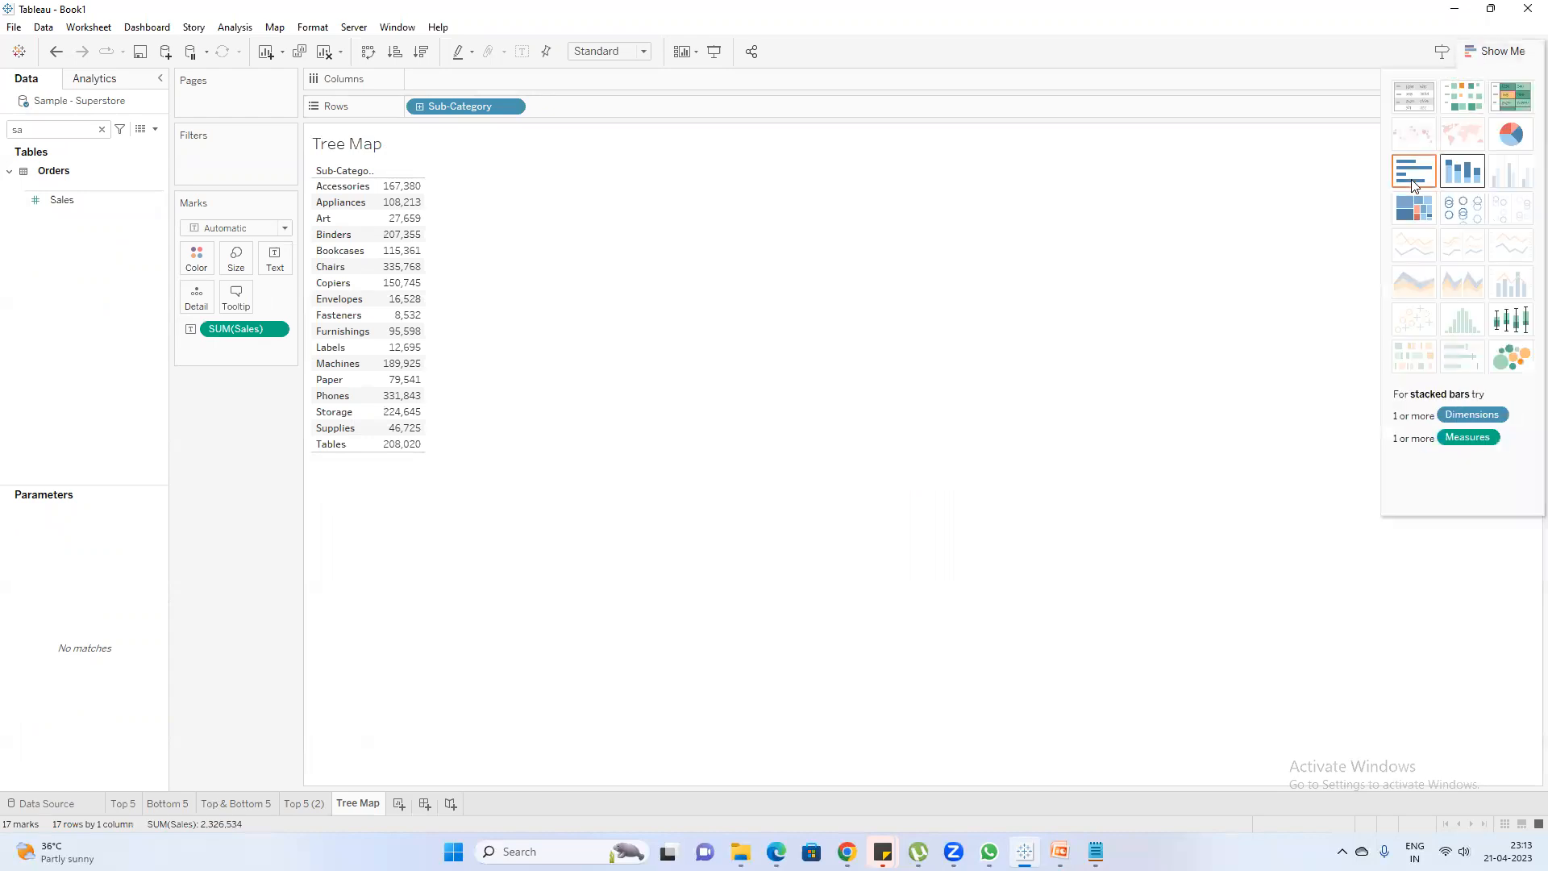
left_click(1413, 208)
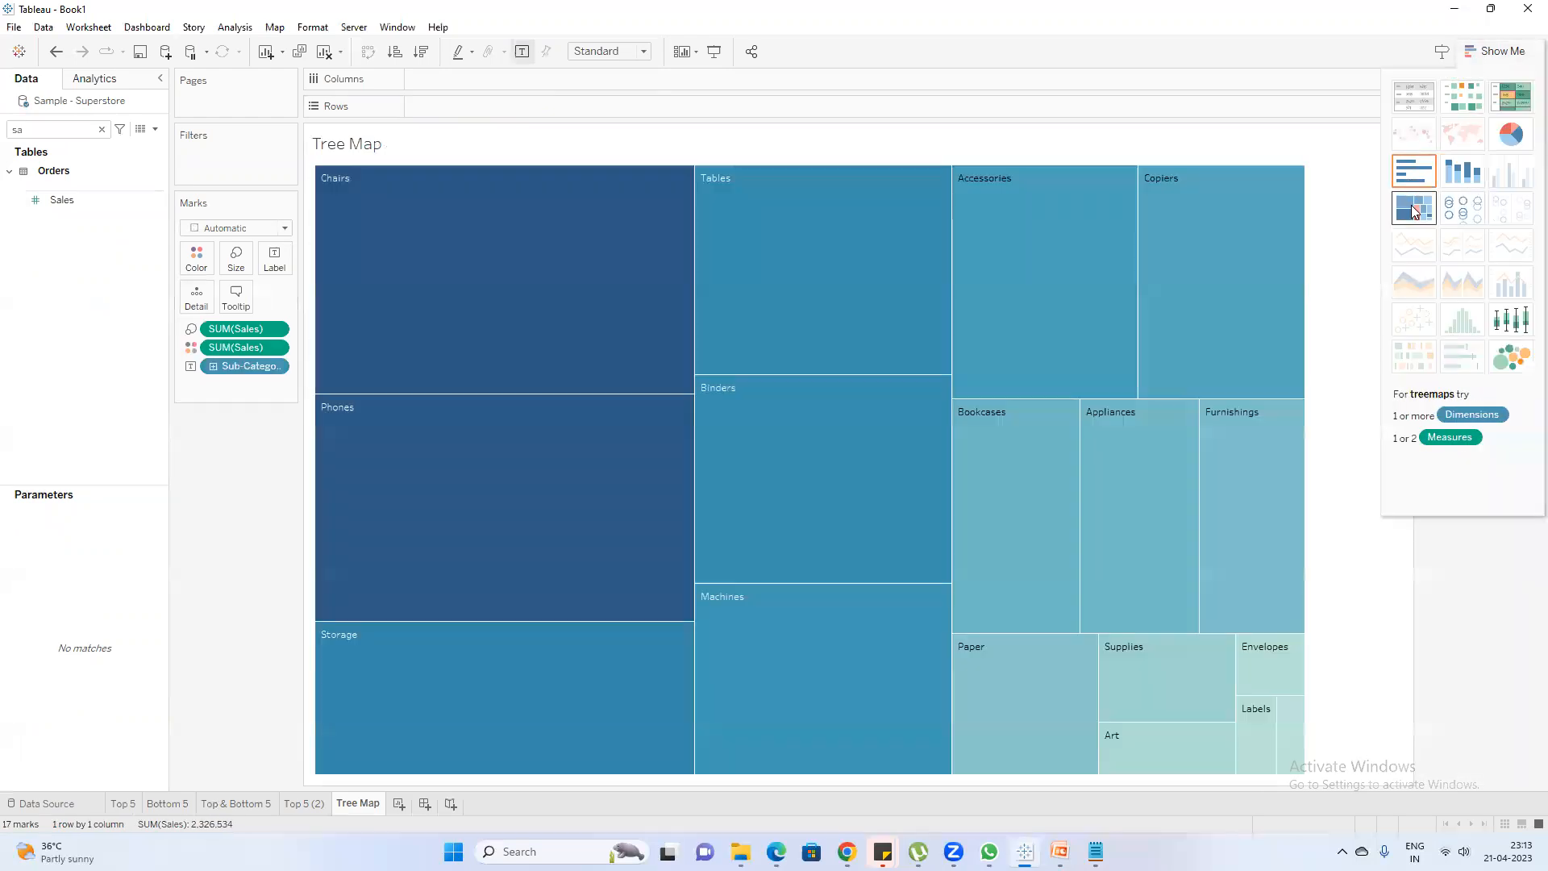
left_click(1494, 51)
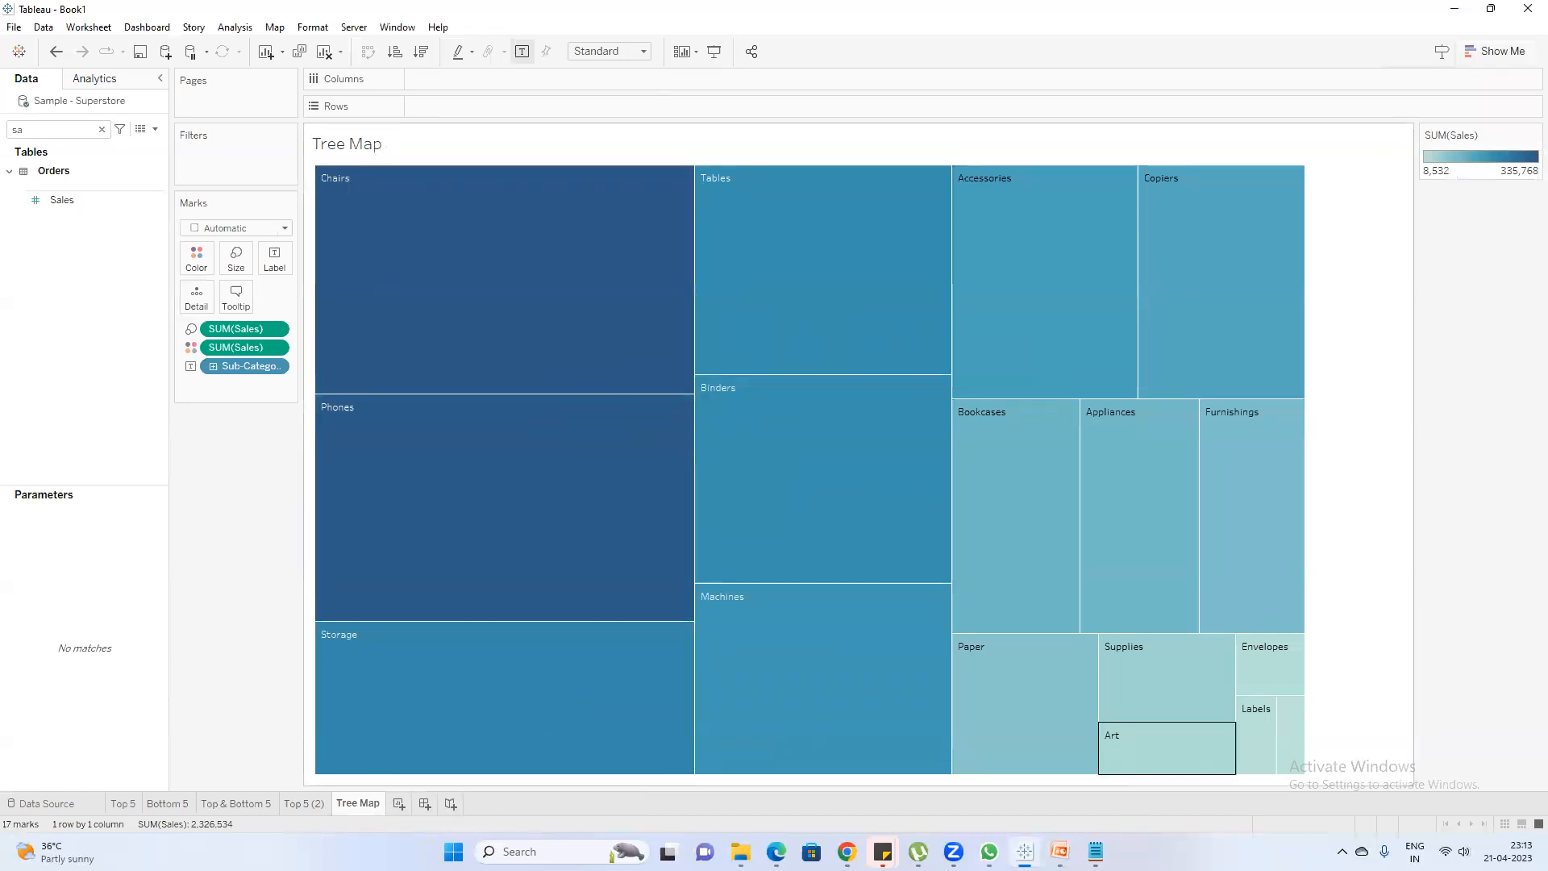
Switch to the Sets note in Notepad and add the line "Sub category sales" below the existing notes
left_click(1095, 851)
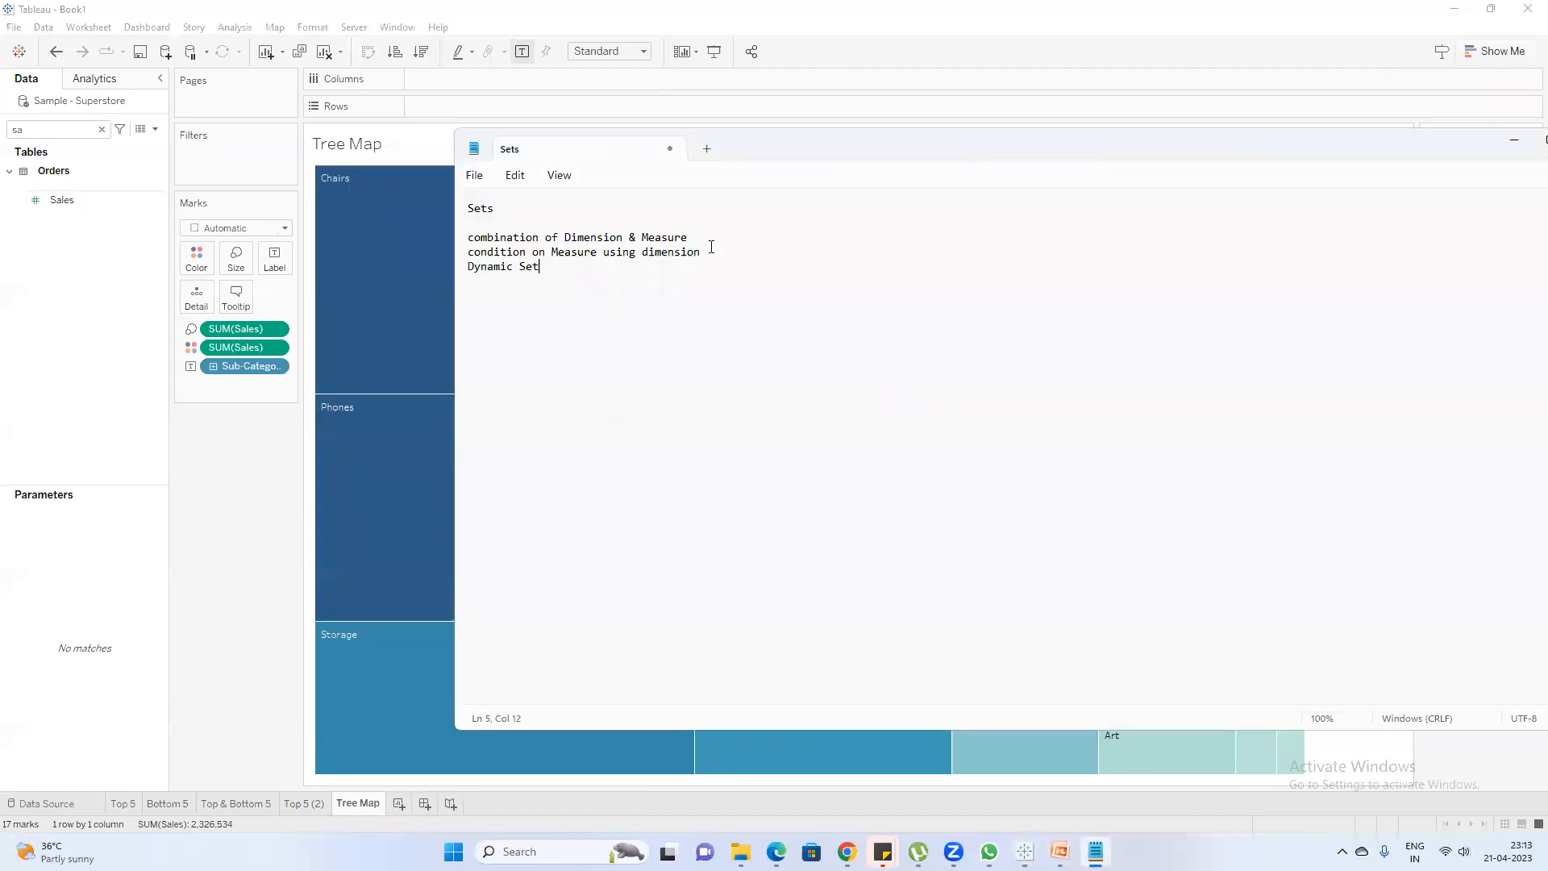
left_click_drag(764, 155, 961, 243)
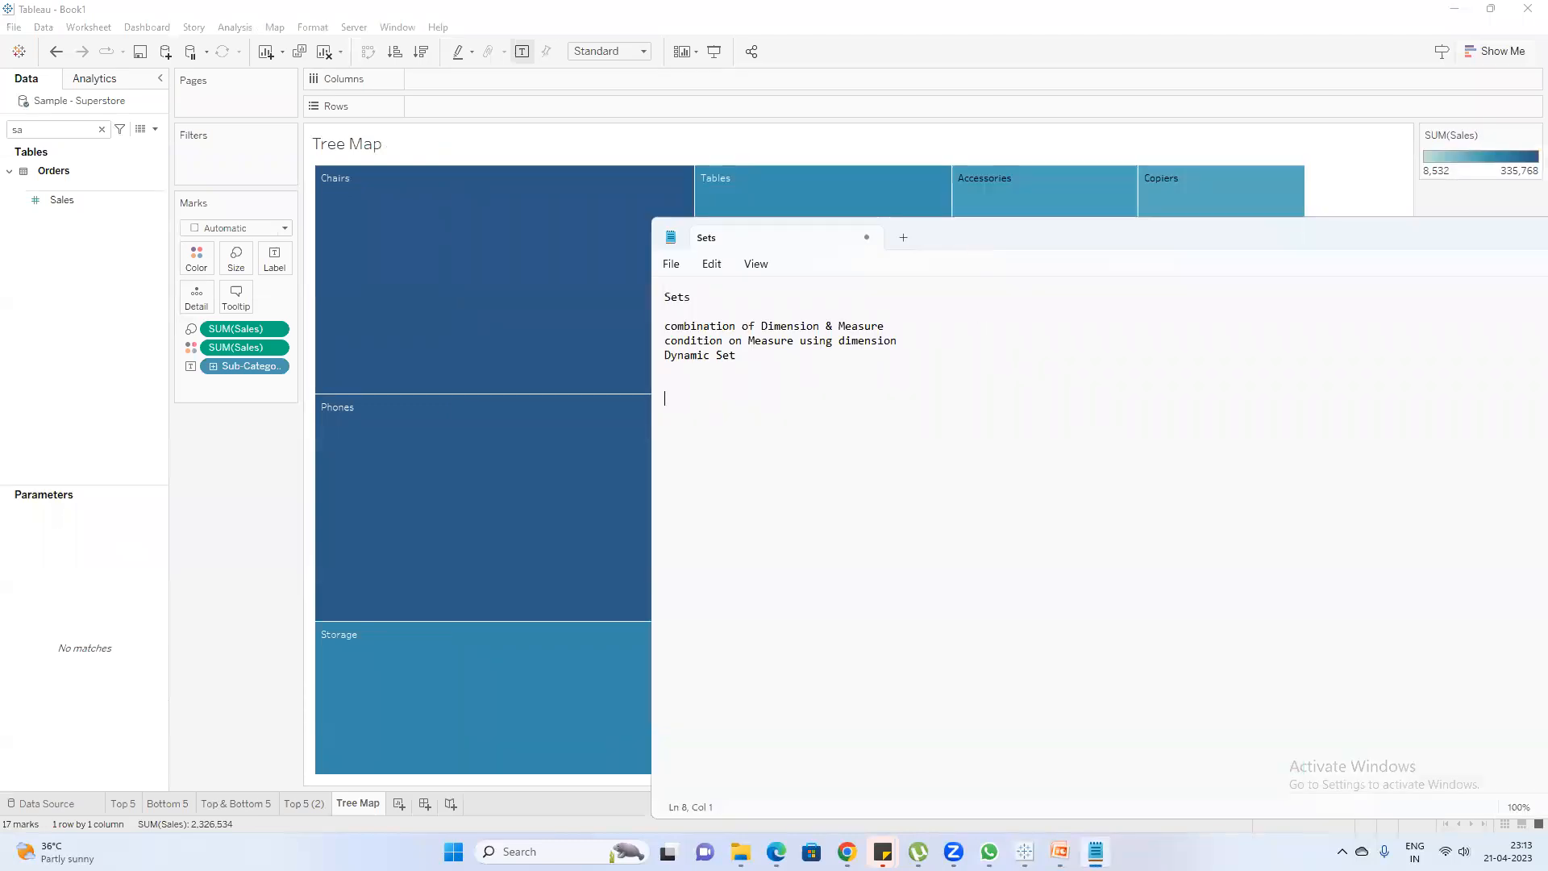
type("Sub category sales")
key("Return")
key("Return")
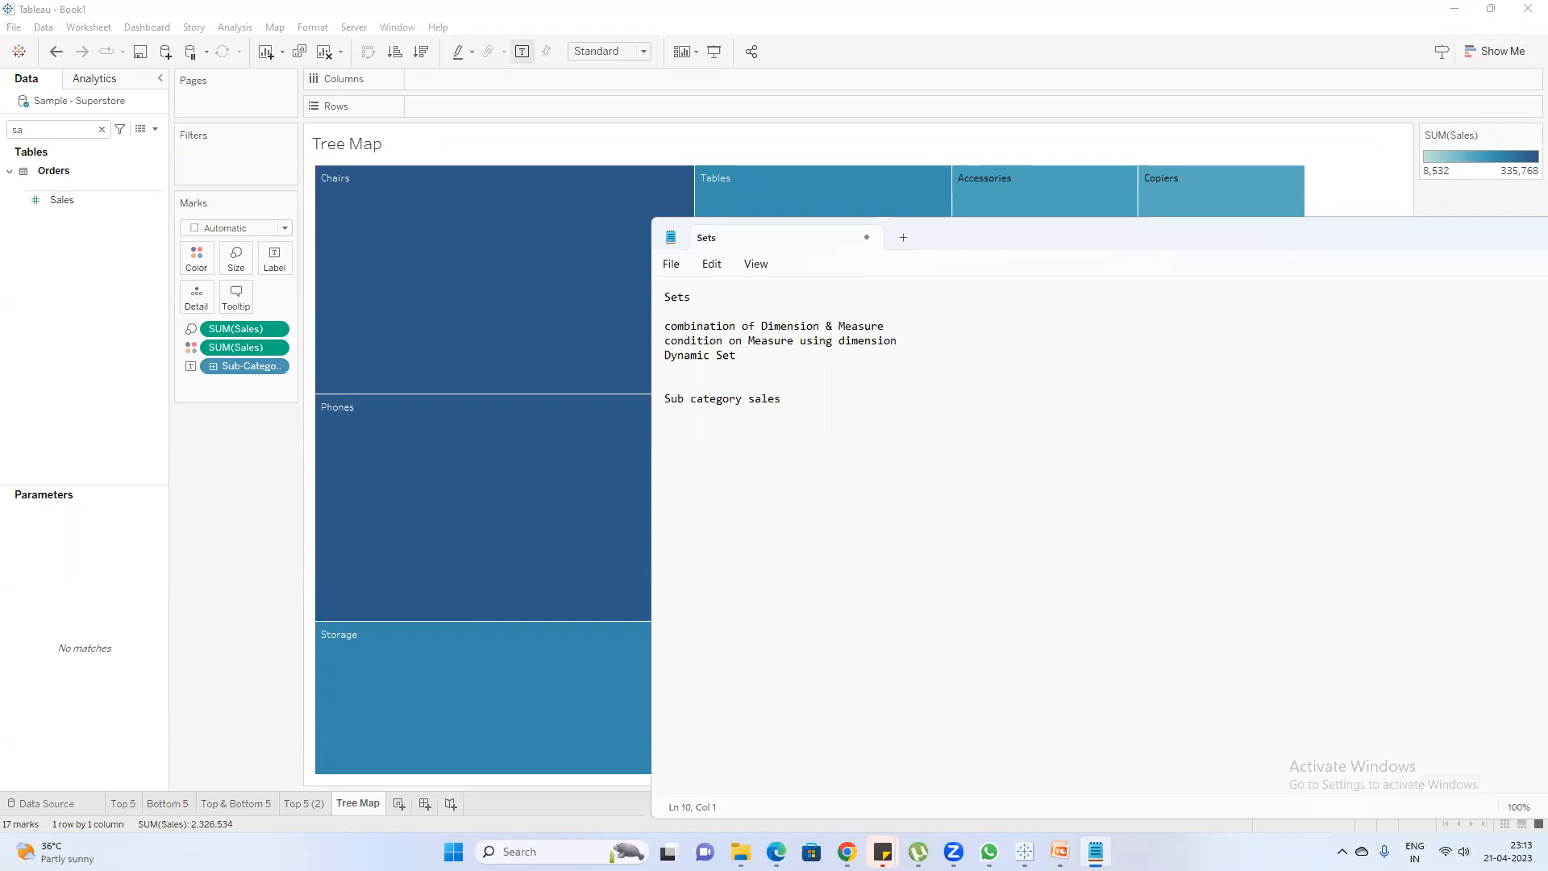
Below "Sub category sales", add the three lines "Intensity of color", "size of box" and "Hierarchy"
key("BackSpace")
type("Intensity of color")
key("Return")
type("size of box")
key("Return")
type("Hierarc")
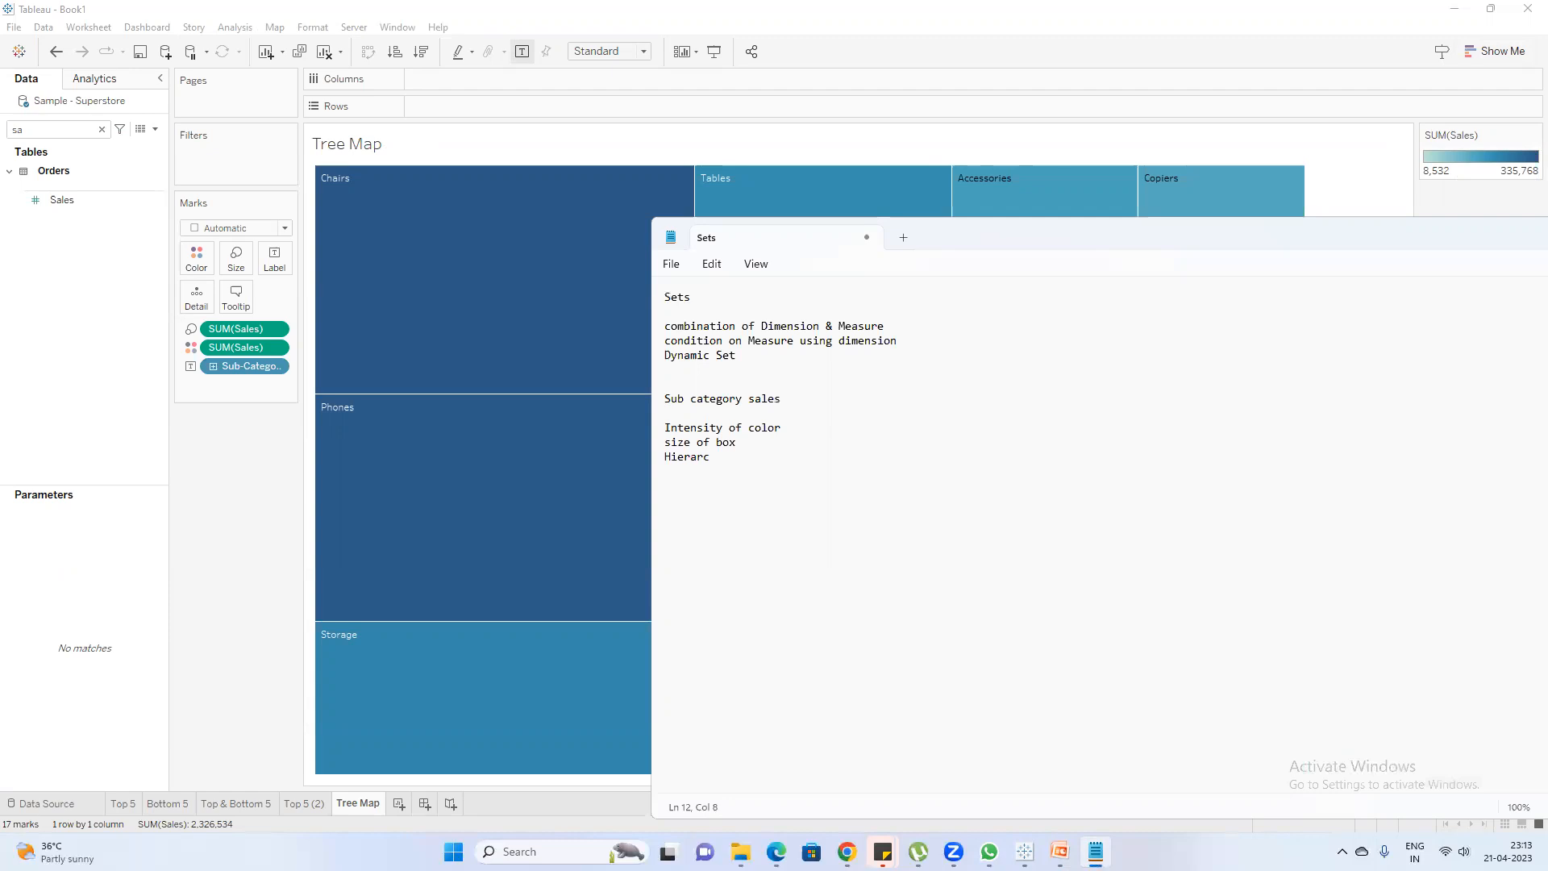
type("ht")
key("BackSpace")
type("y")
type("1.")
Number the "Intensity of color" line as 1. and compare the Chairs and Fasteners boxes on Tableau's Tree Map sheet
left_click(206, 574)
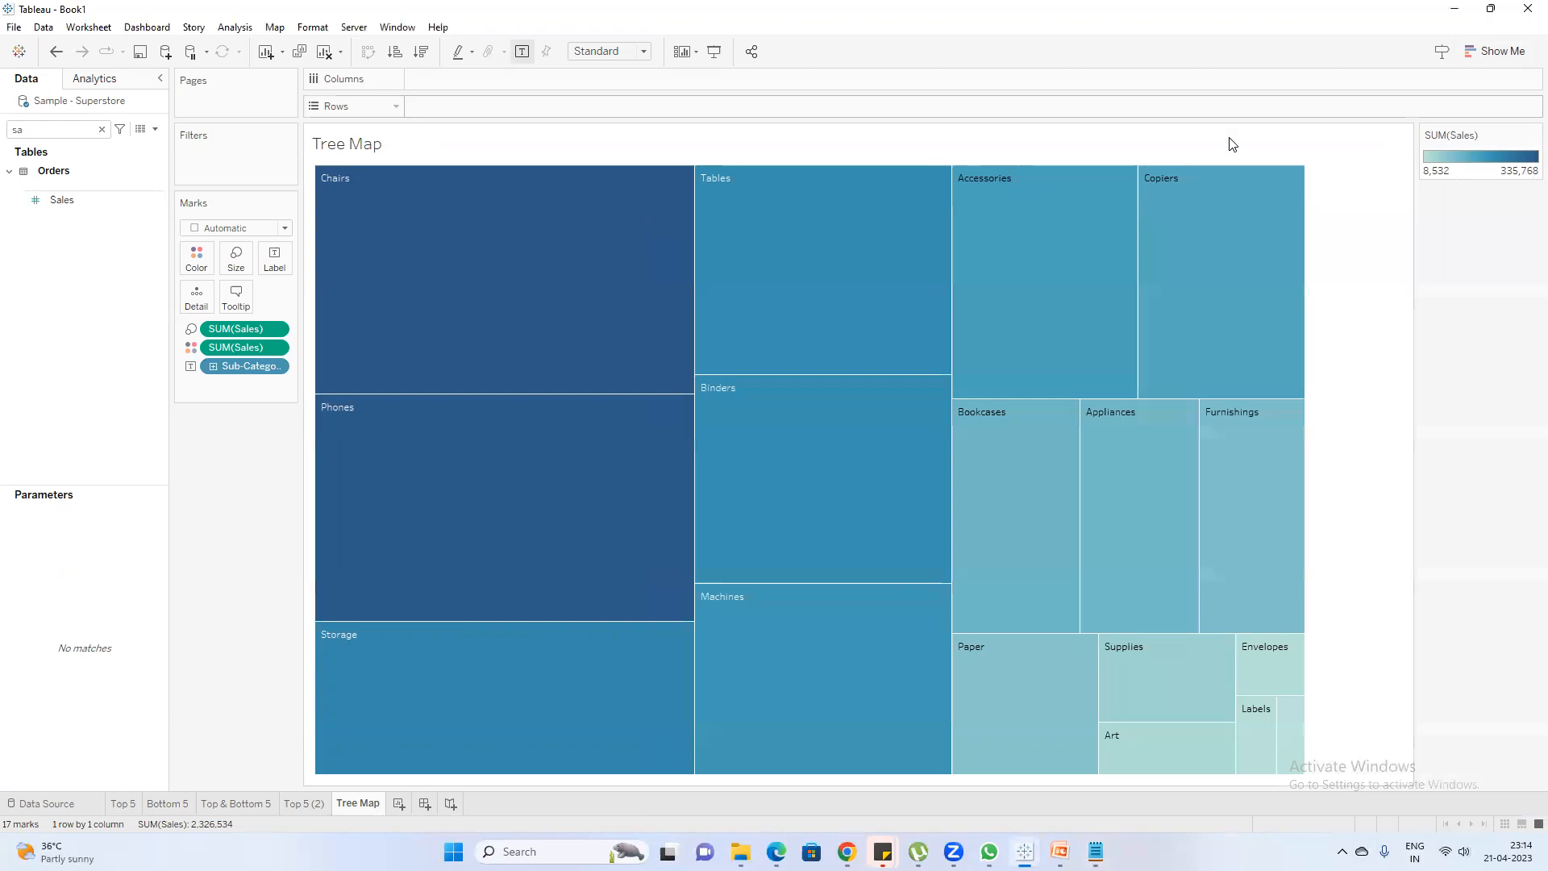
mouse_move(598, 300)
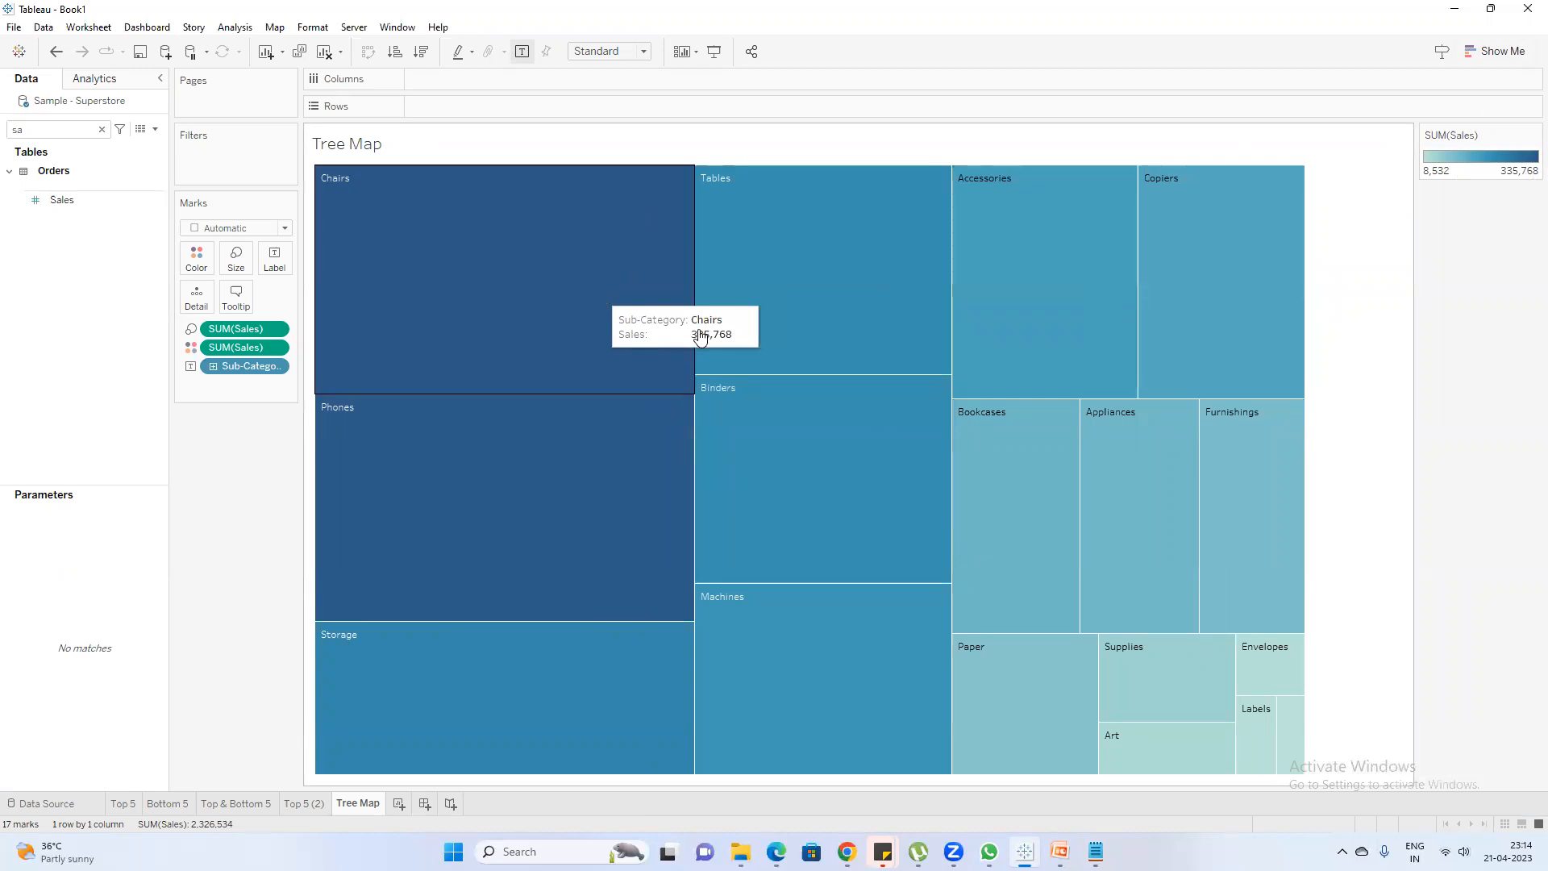
mouse_move(1293, 749)
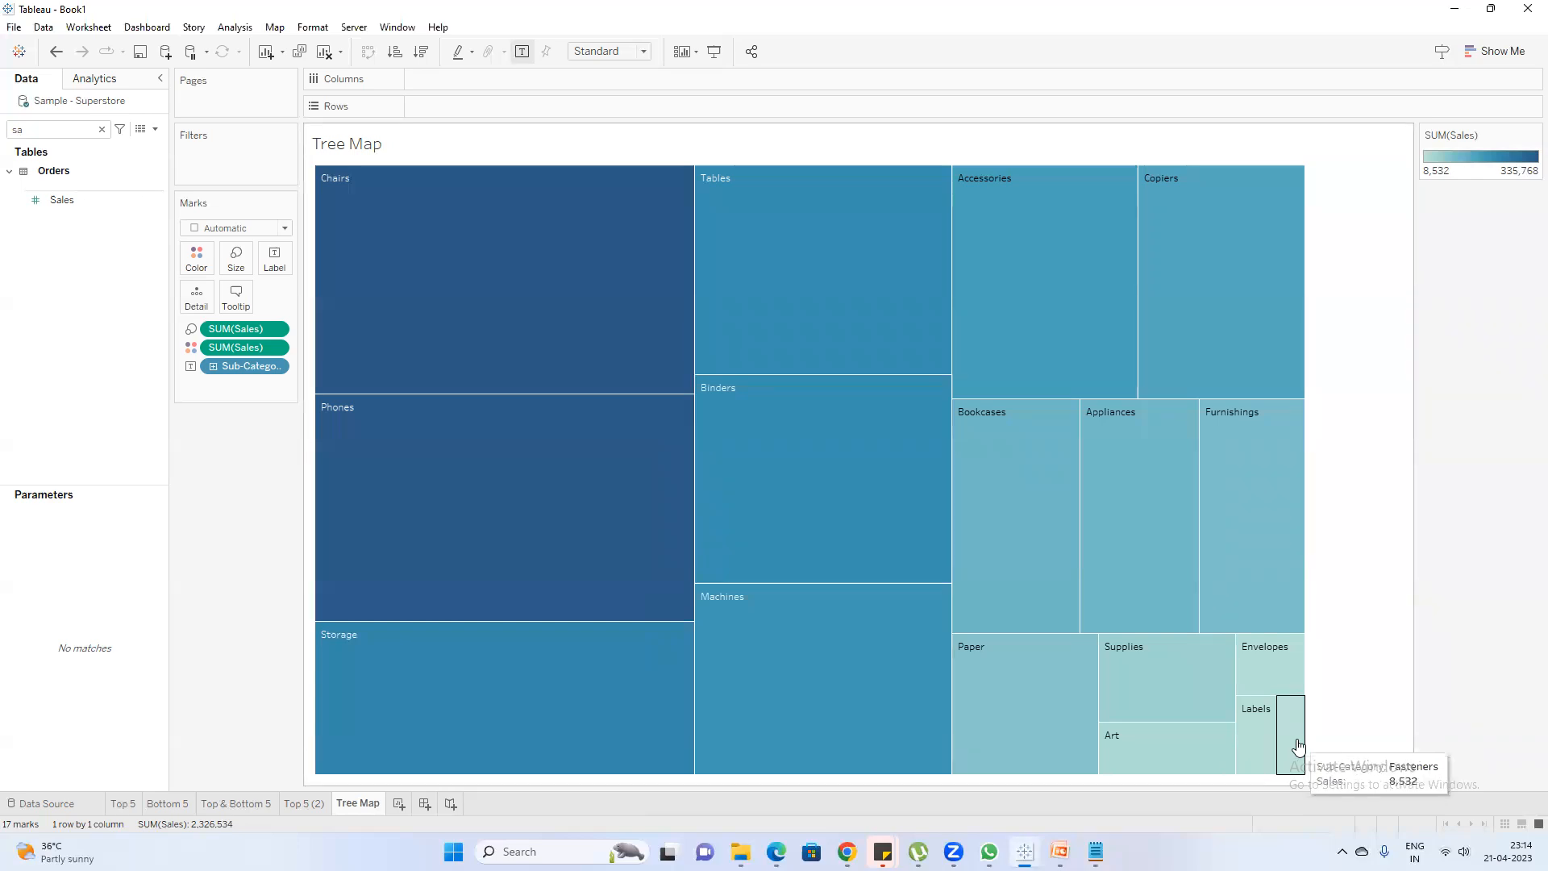
Number "size of box" as 2. and "Hierarchy" as 3. in the Notepad note, checking the Chairs box in Tableau's treemap in between
key("alt+Tab")
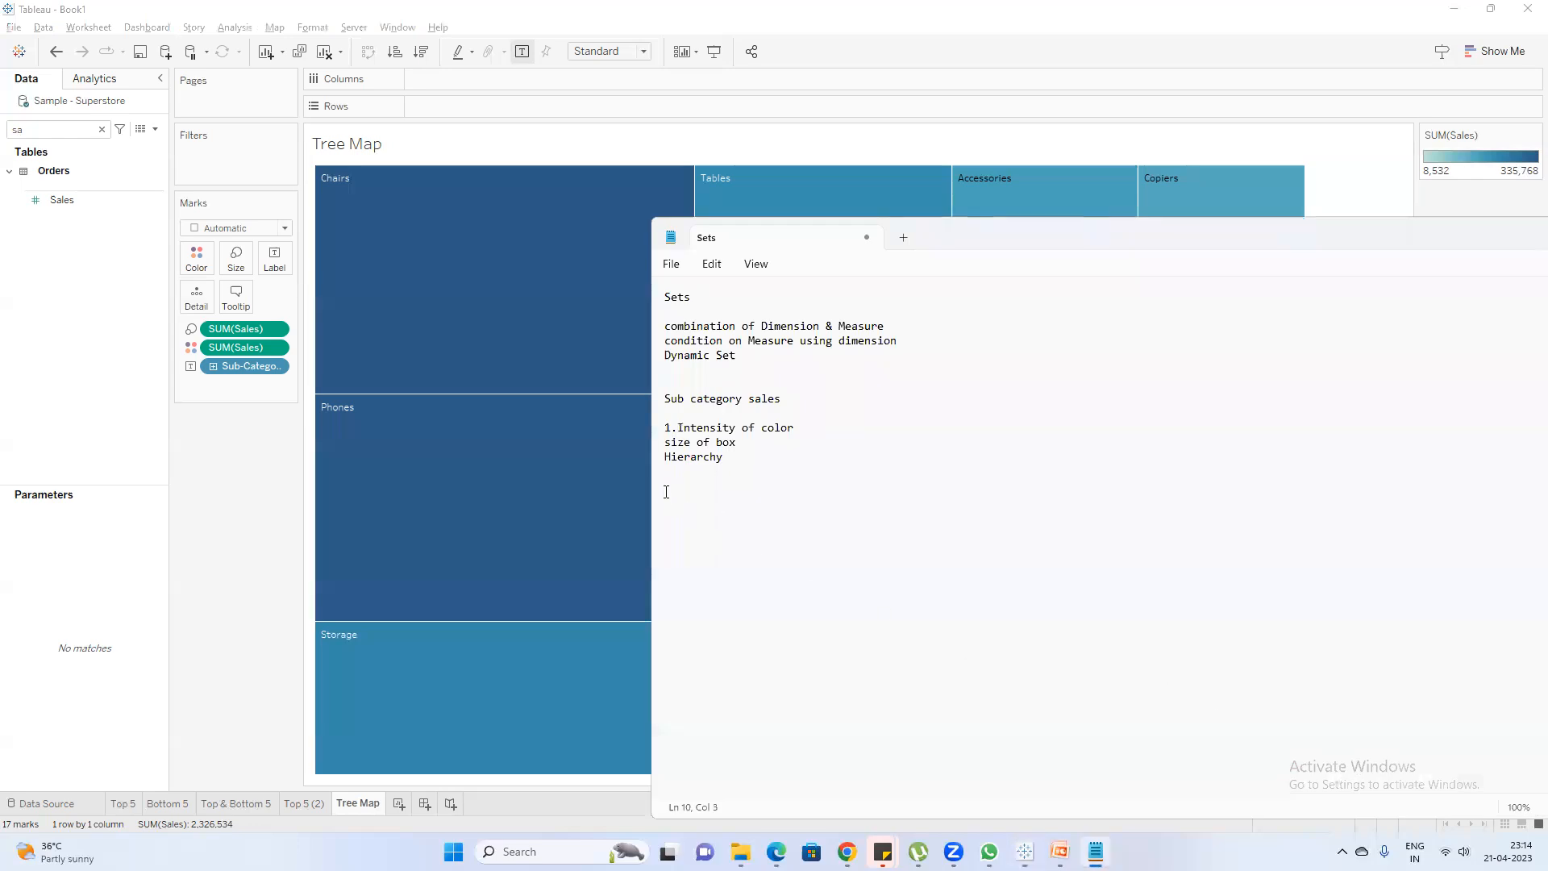
left_click(665, 442)
type("2.")
left_click(231, 591)
mouse_move(453, 272)
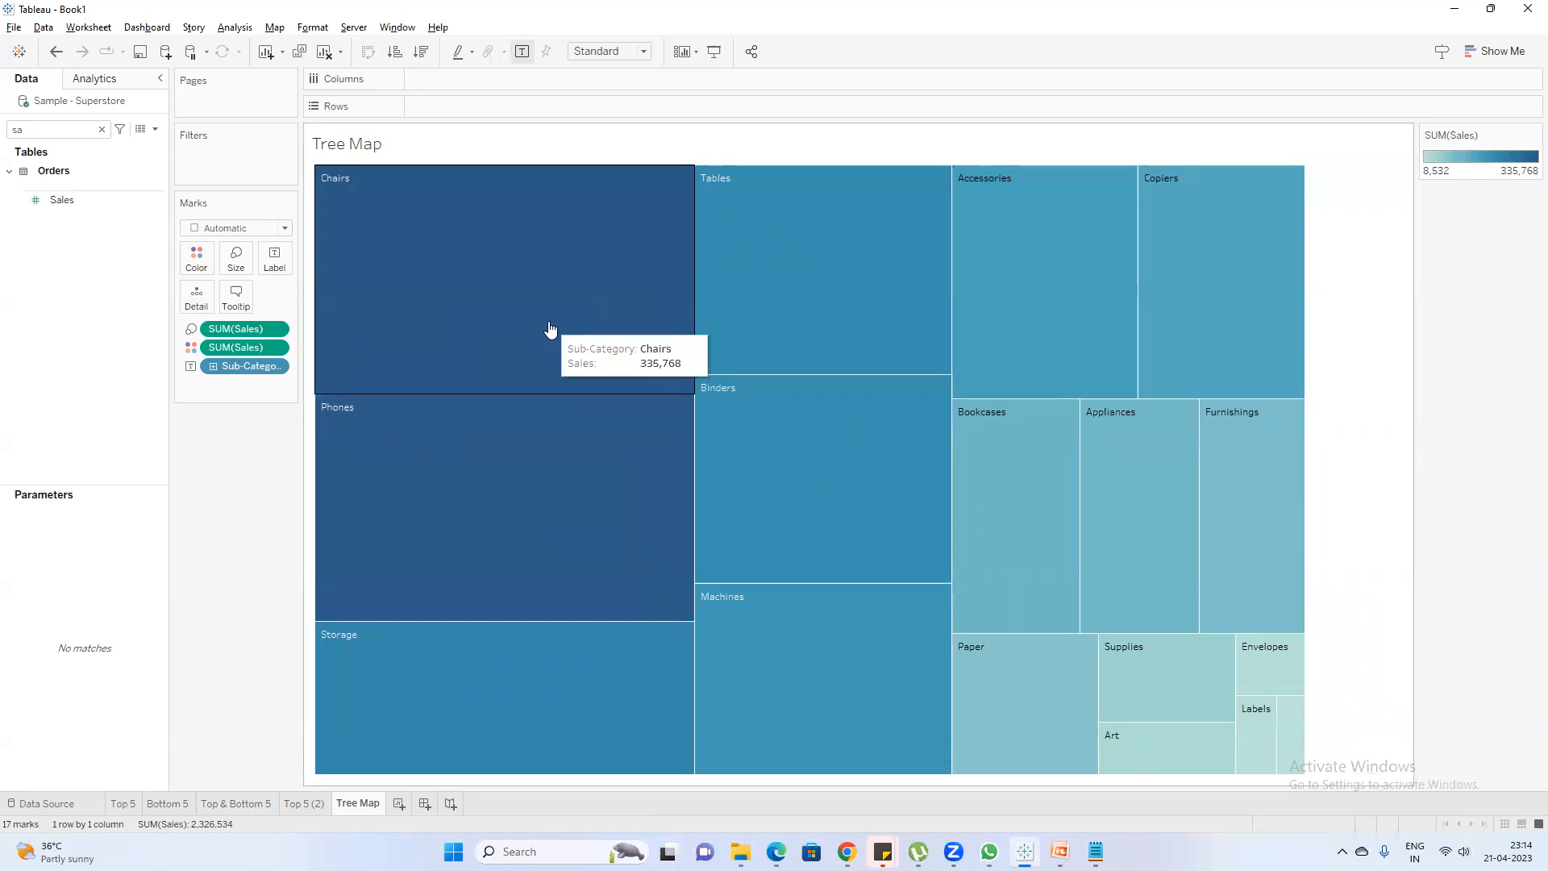
key("alt+Tab")
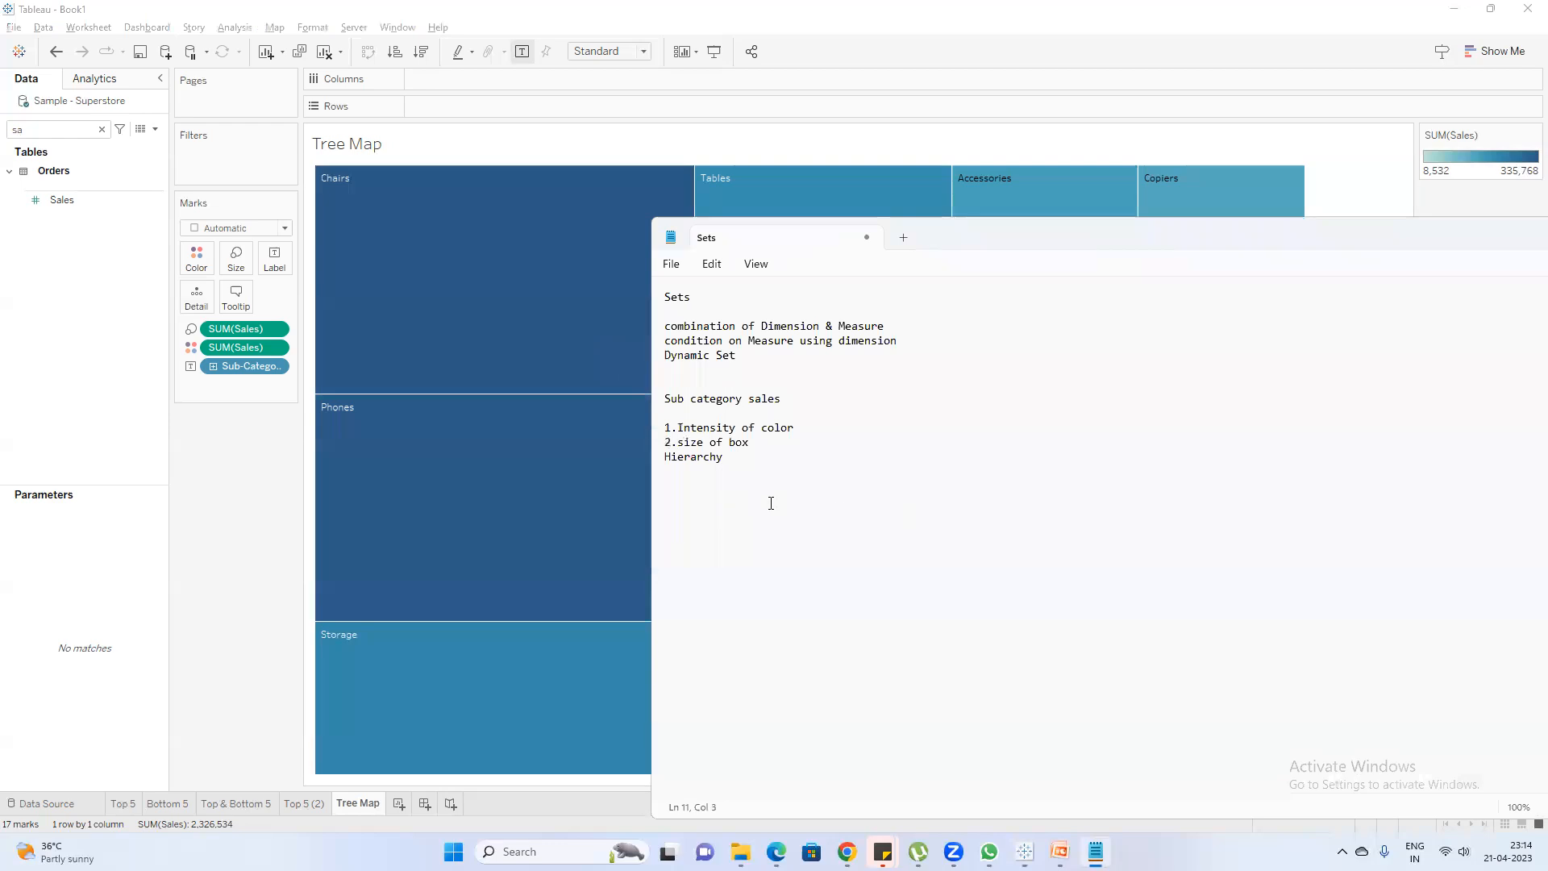
type("3.")
left_click(242, 471)
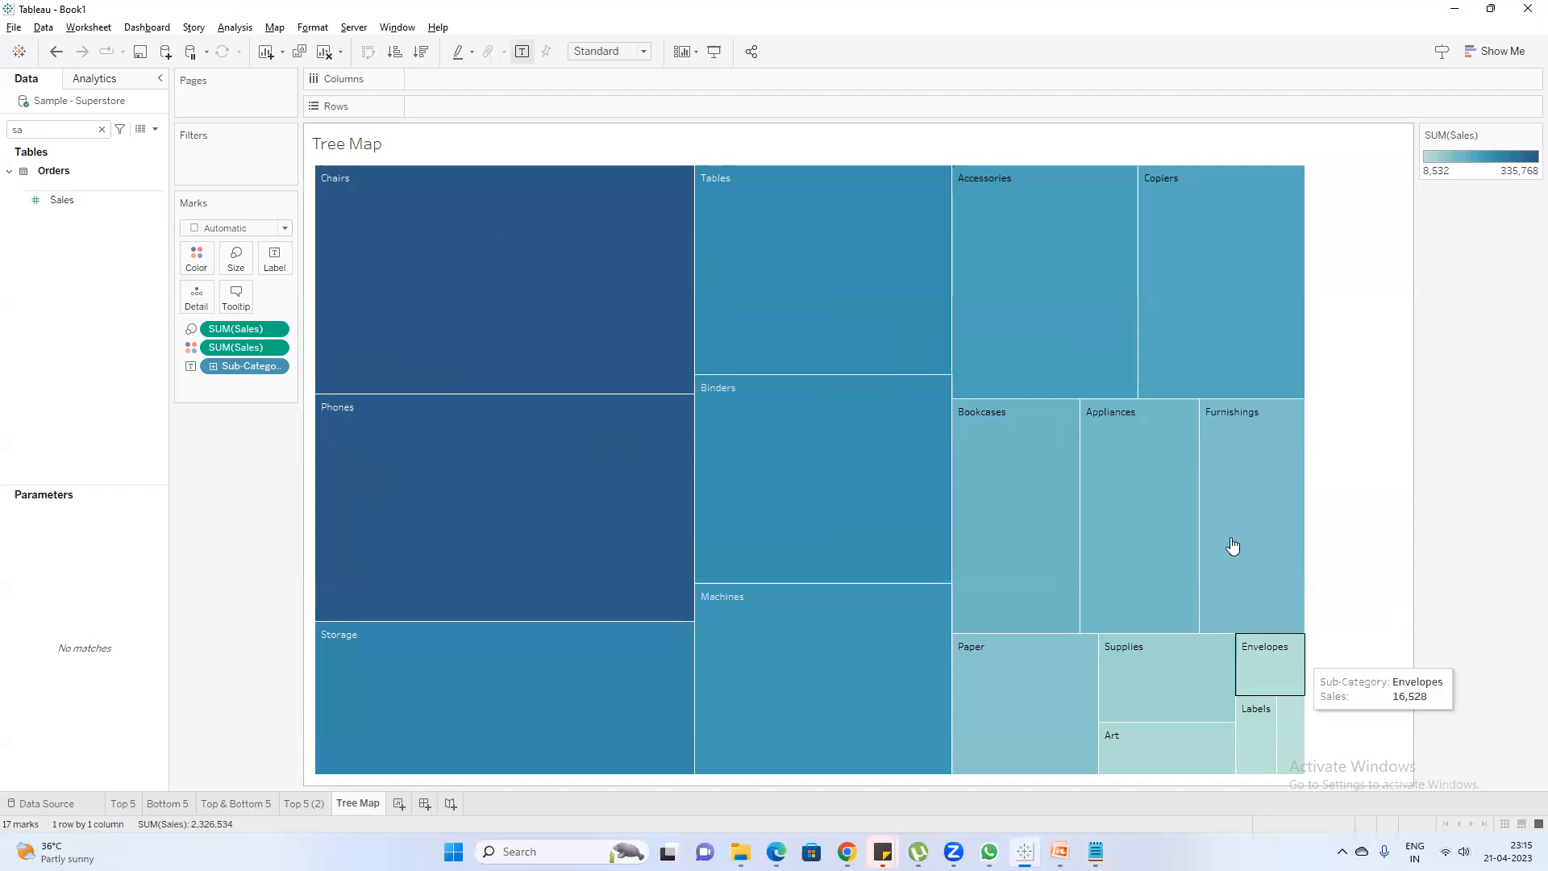
Review the three numbered treemap points in the Notepad note and return to Tableau
left_click(1096, 851)
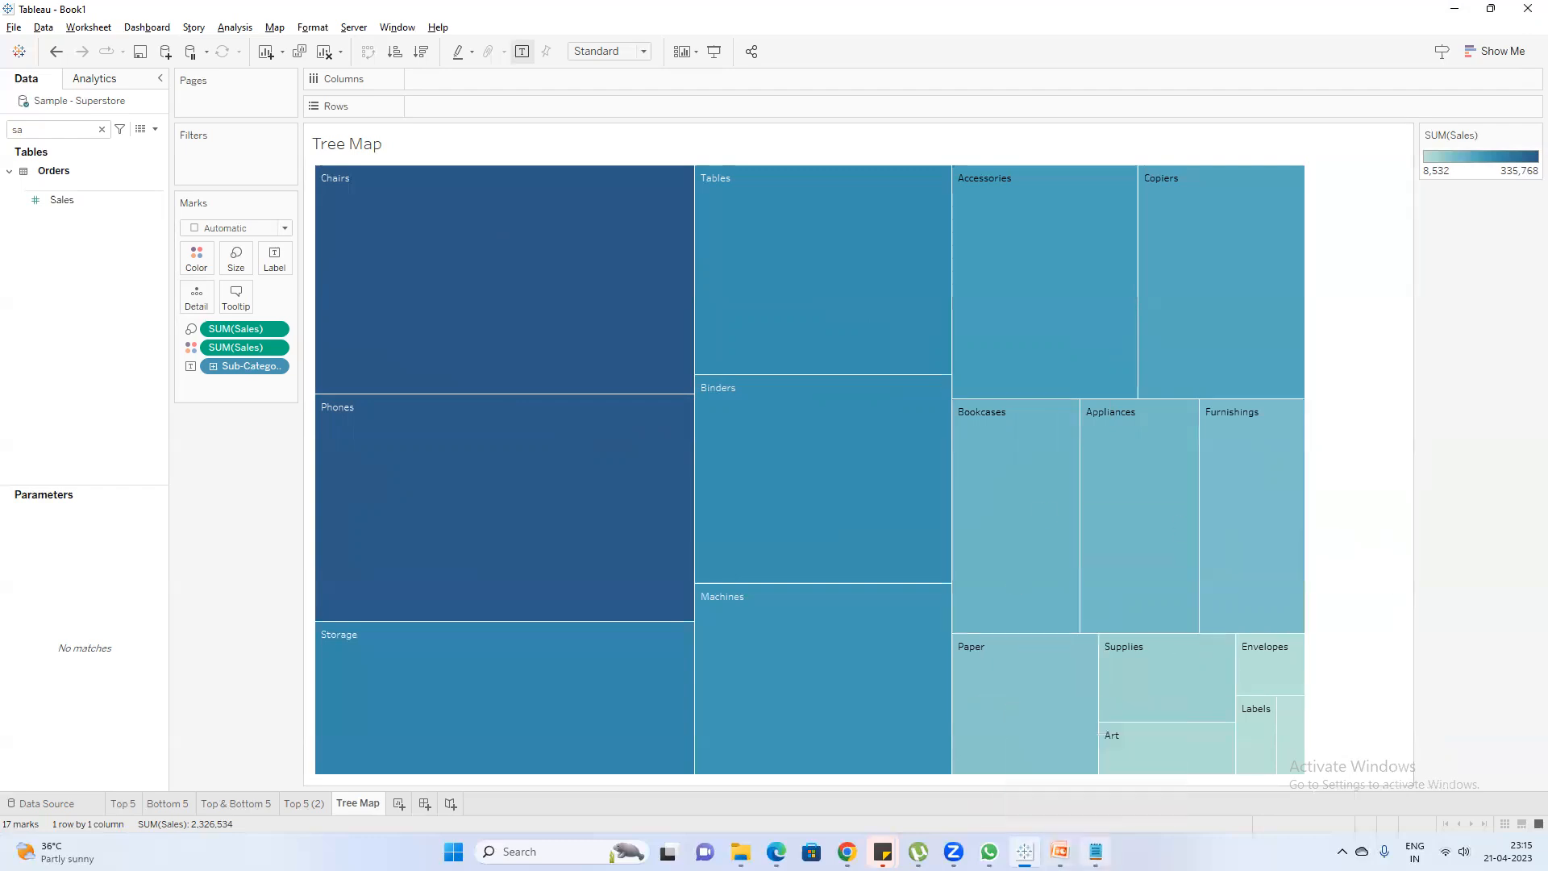
left_click_drag(753, 465, 663, 428)
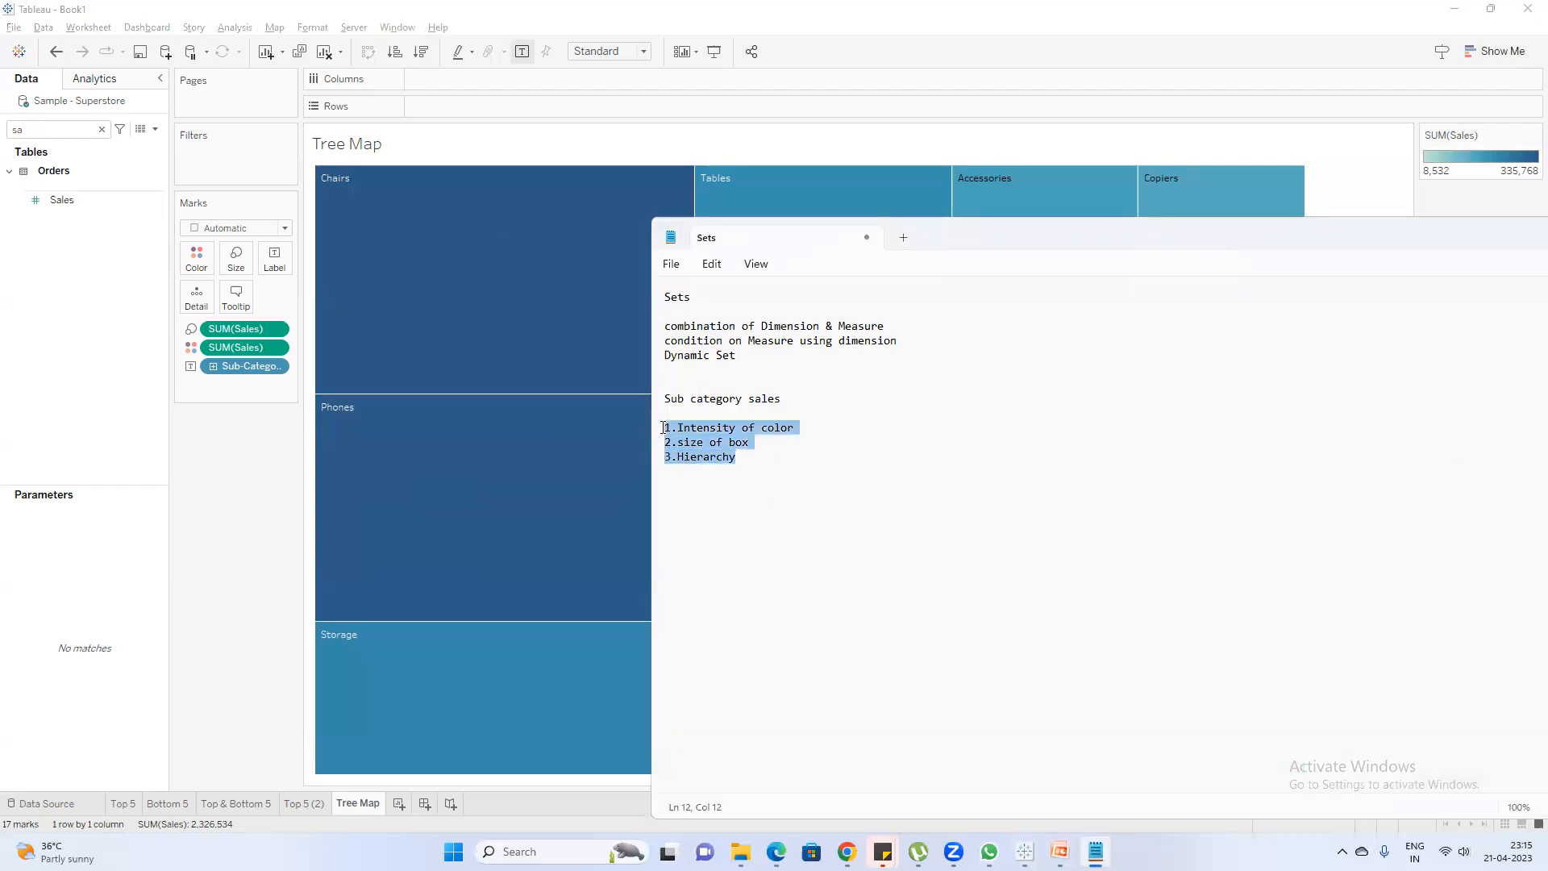
left_click(751, 462)
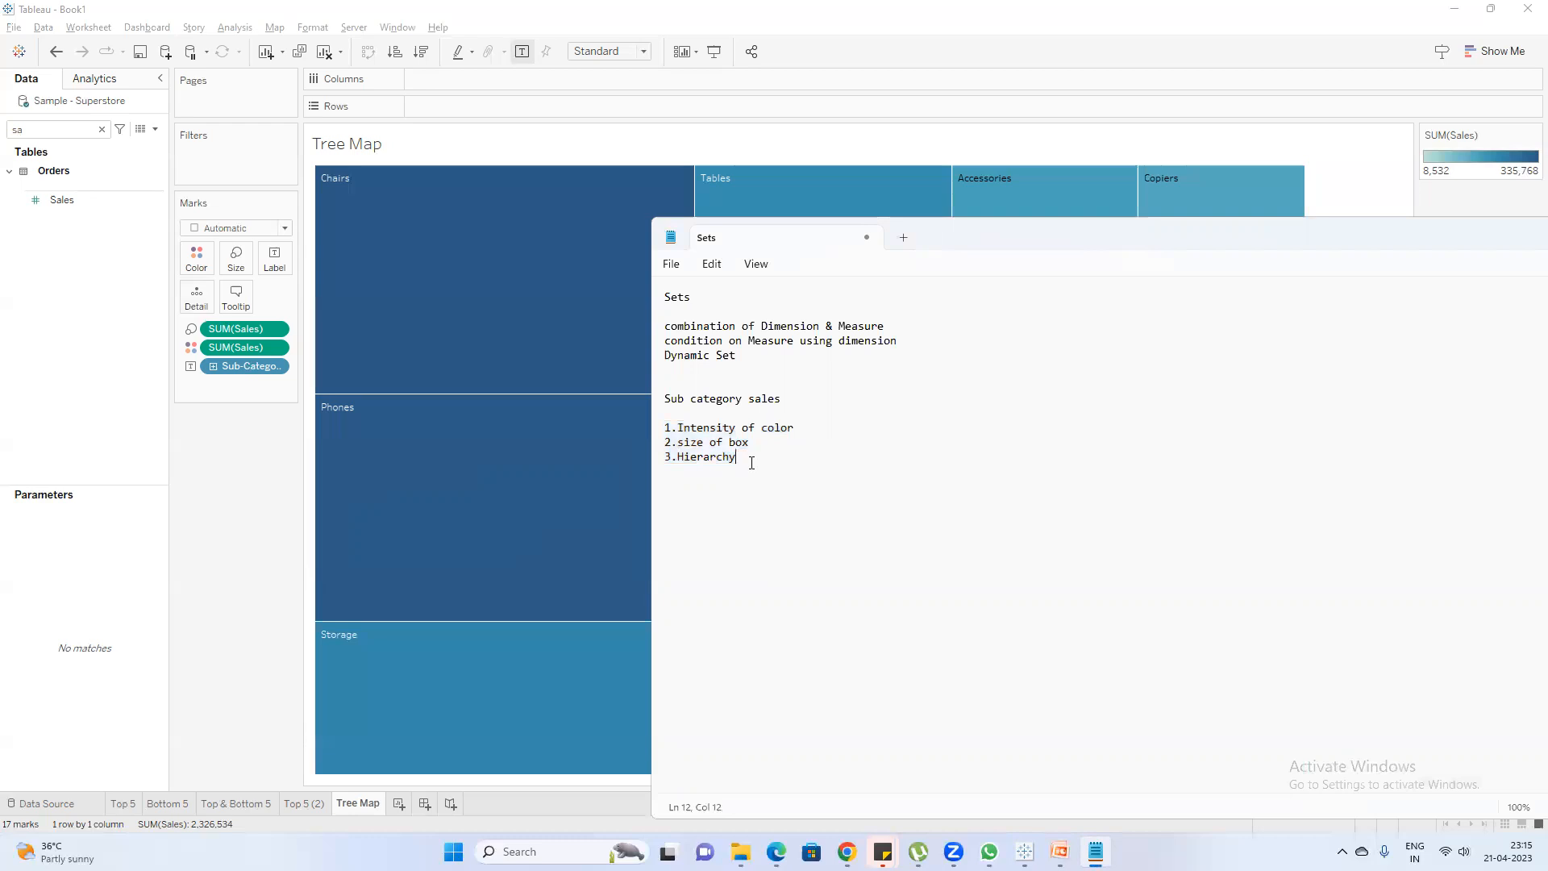
left_click_drag(749, 456, 645, 415)
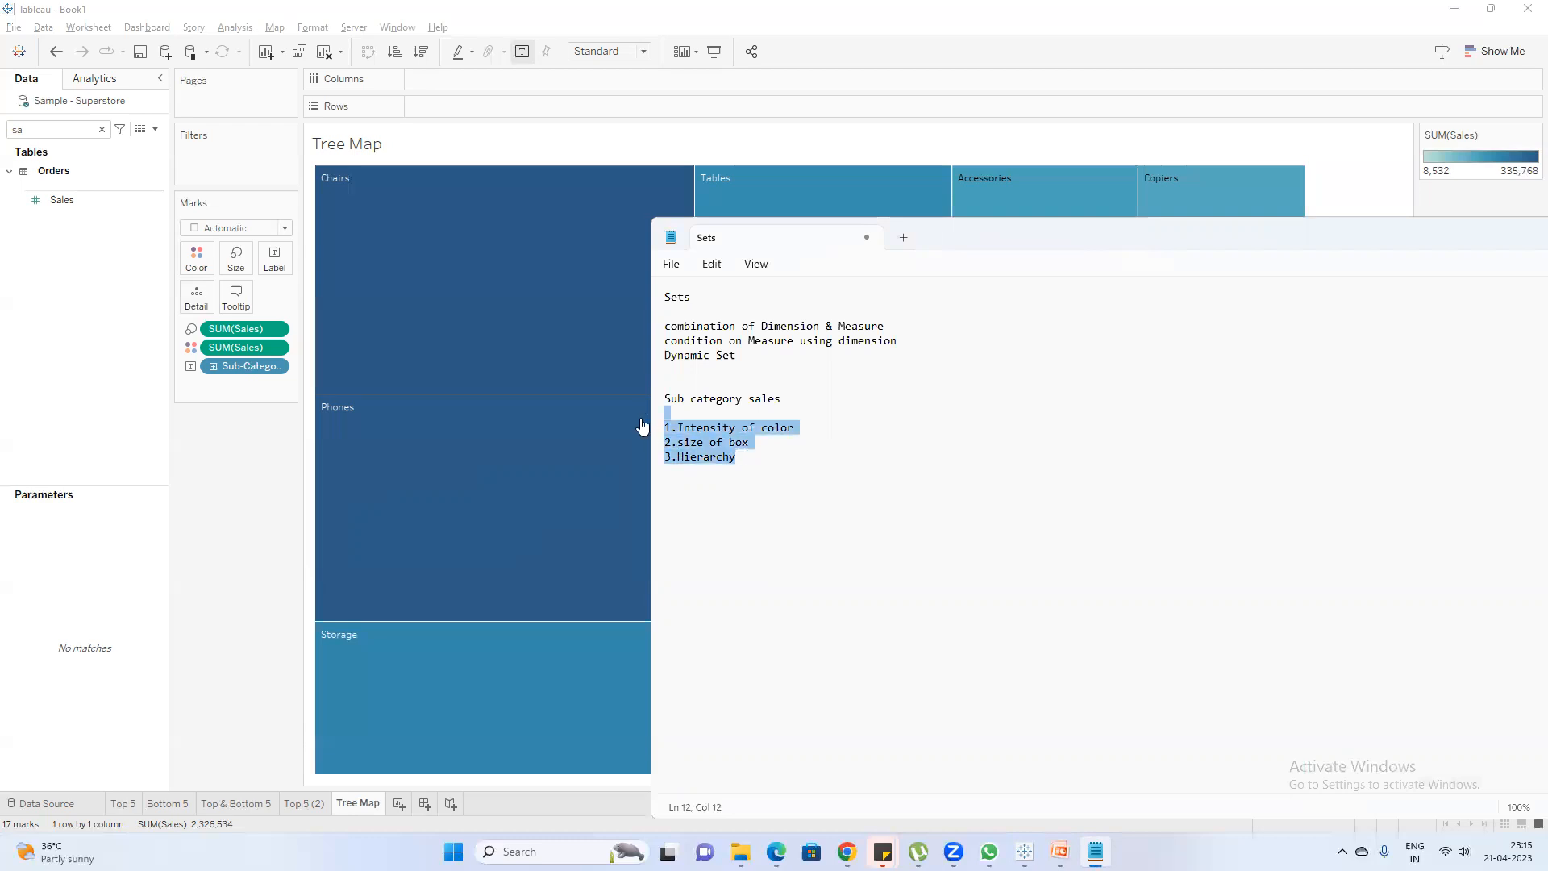
left_click(202, 505)
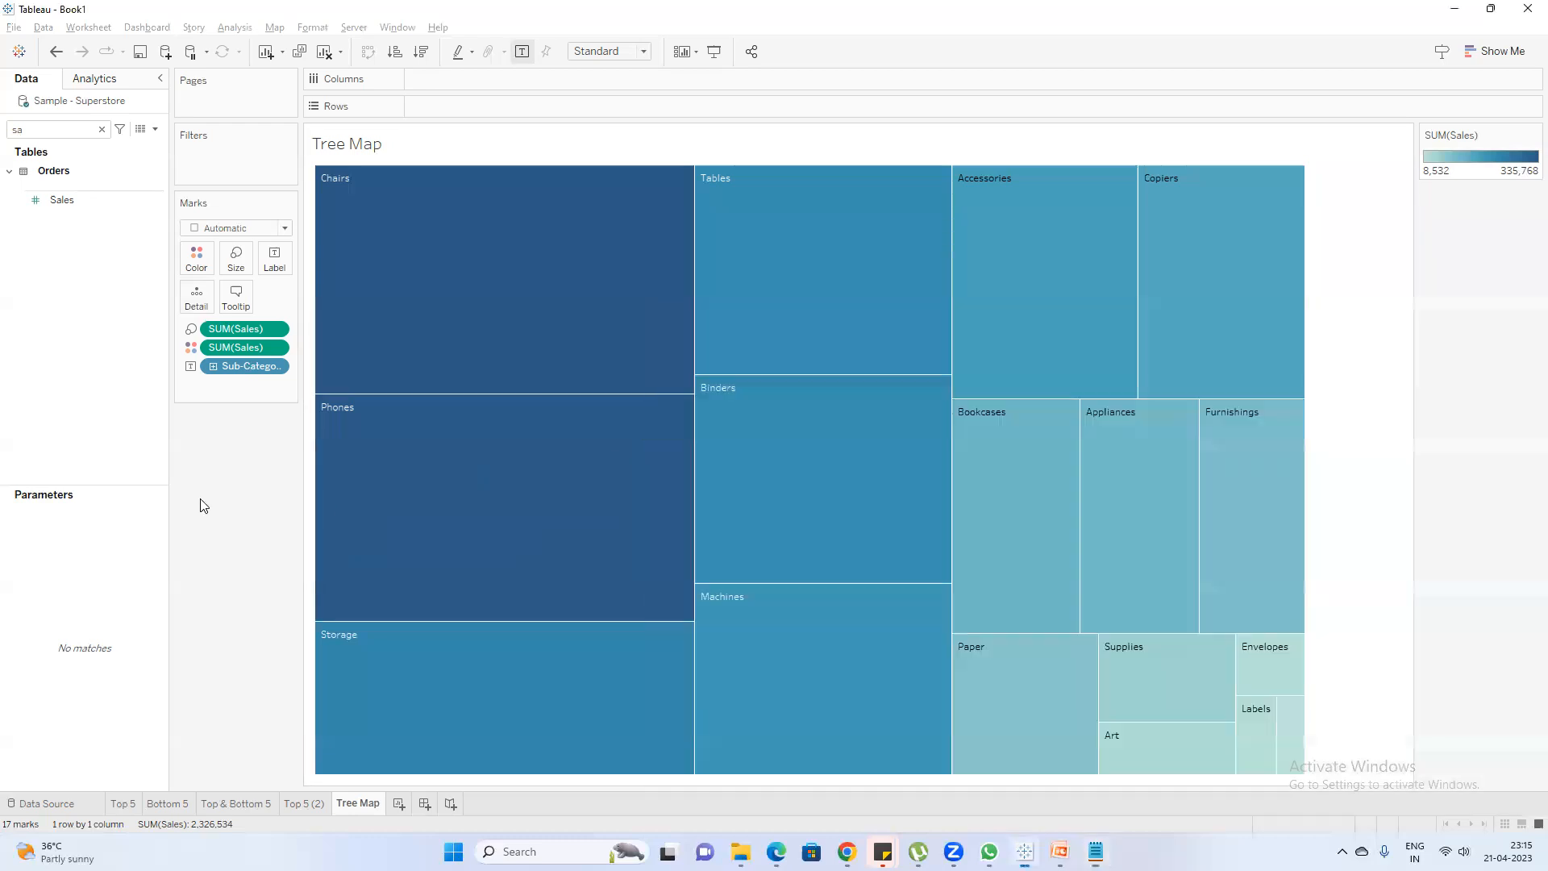
Add a new worksheet after the Tree Map sheet and name it Heat Map
left_click(404, 807)
double_click(418, 802)
type("Hea")
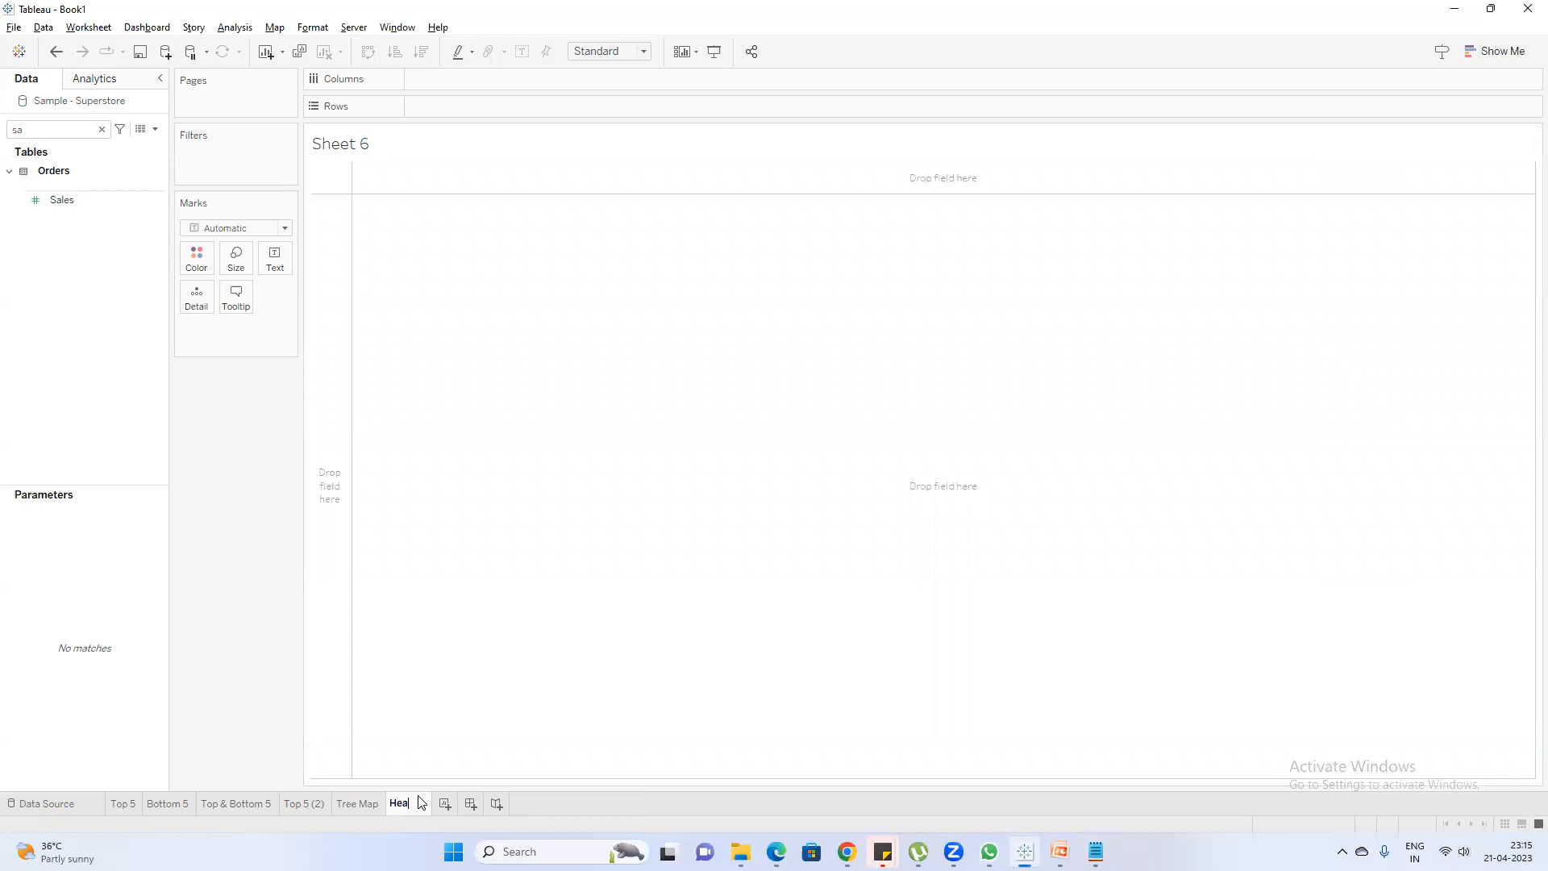
type("t Map")
Add the line "Heat Map Vs Tree Map" at the end of the Notepad note and return to Tableau
key("alt+Tab")
left_click(910, 472)
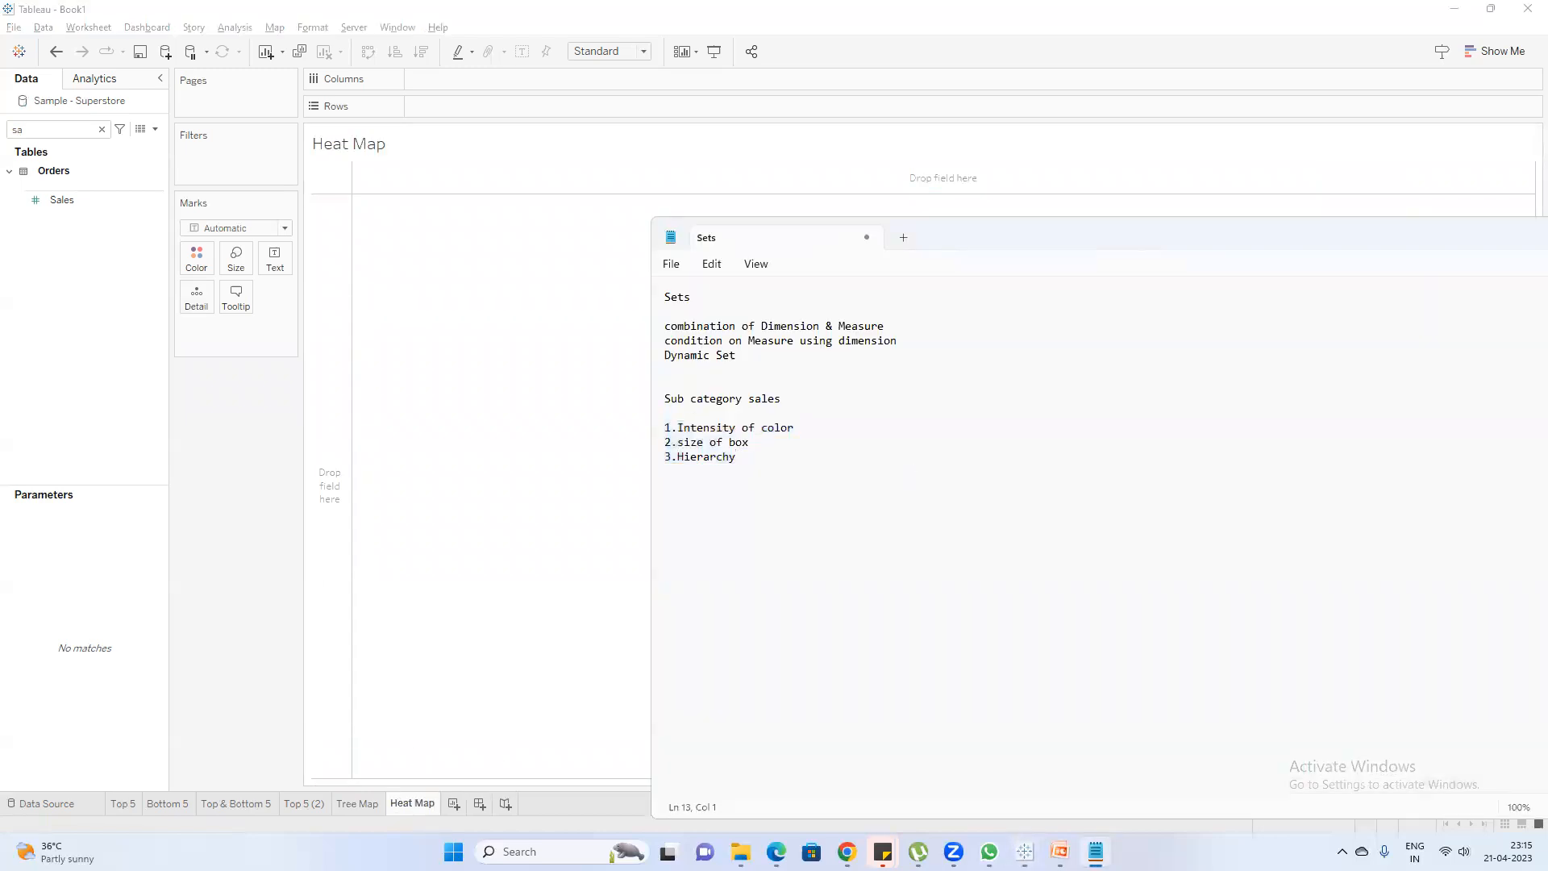
type("Heat Map Vs Tree Map")
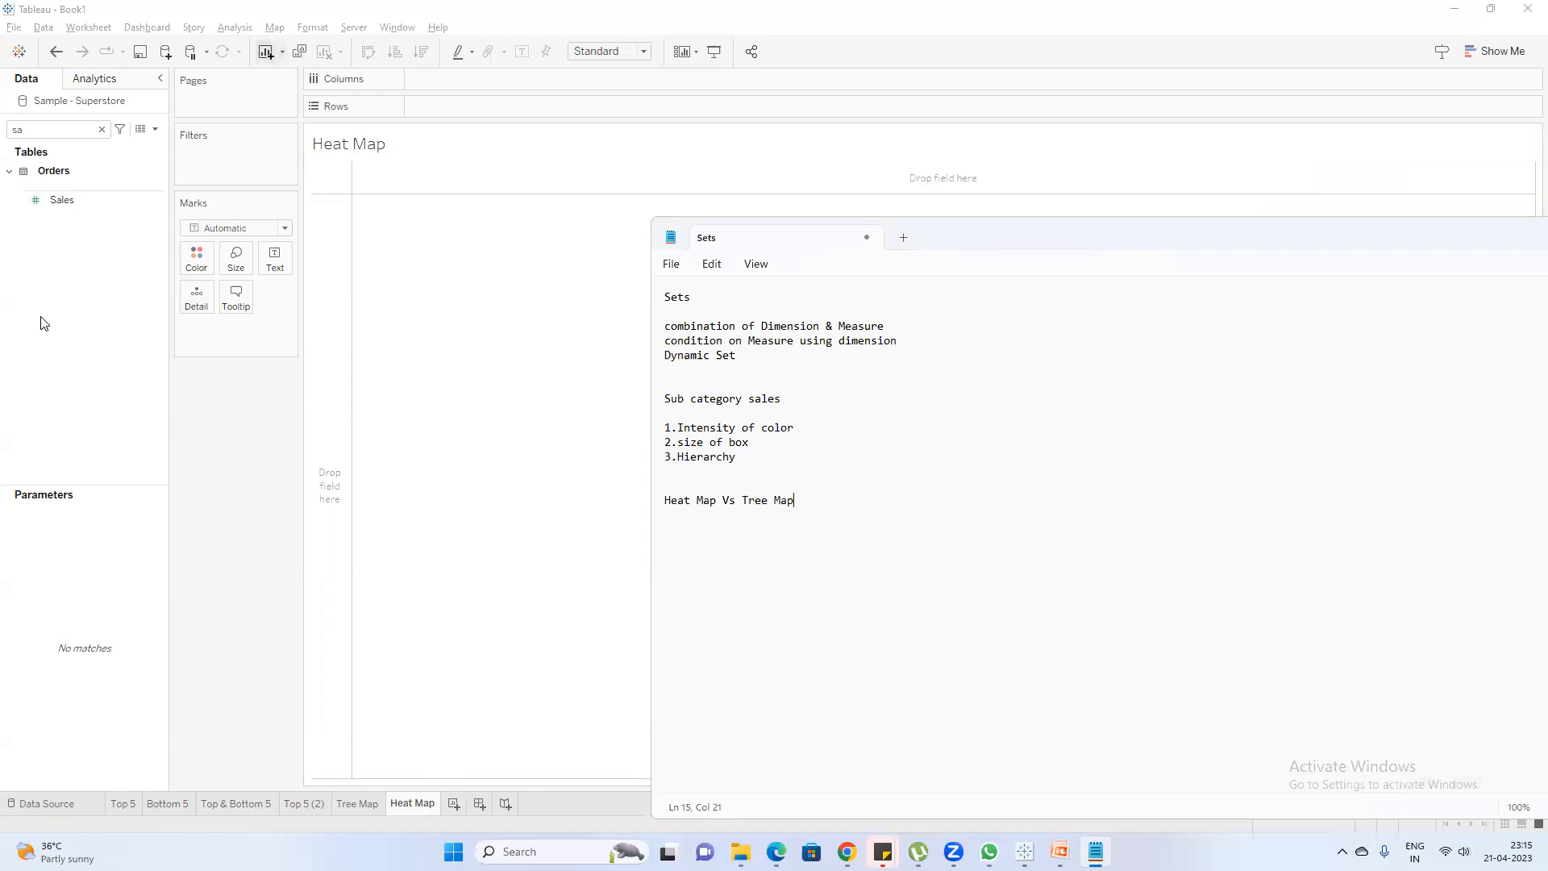
left_click(723, 169)
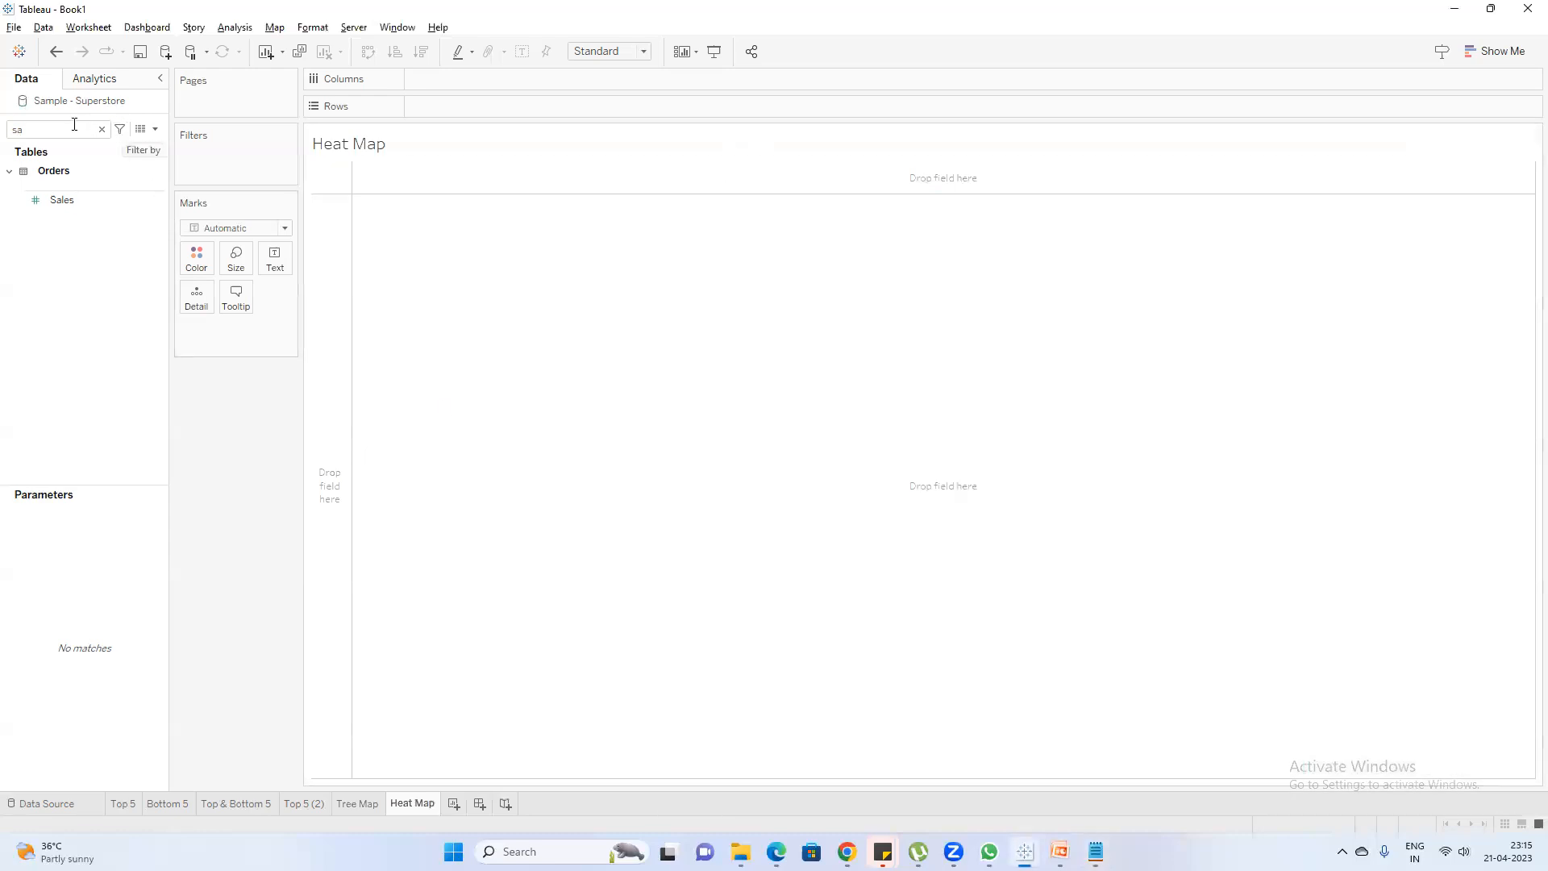
Find the State/Province field with the search "sta" and add it to the Heat Map sheet
left_click(102, 129)
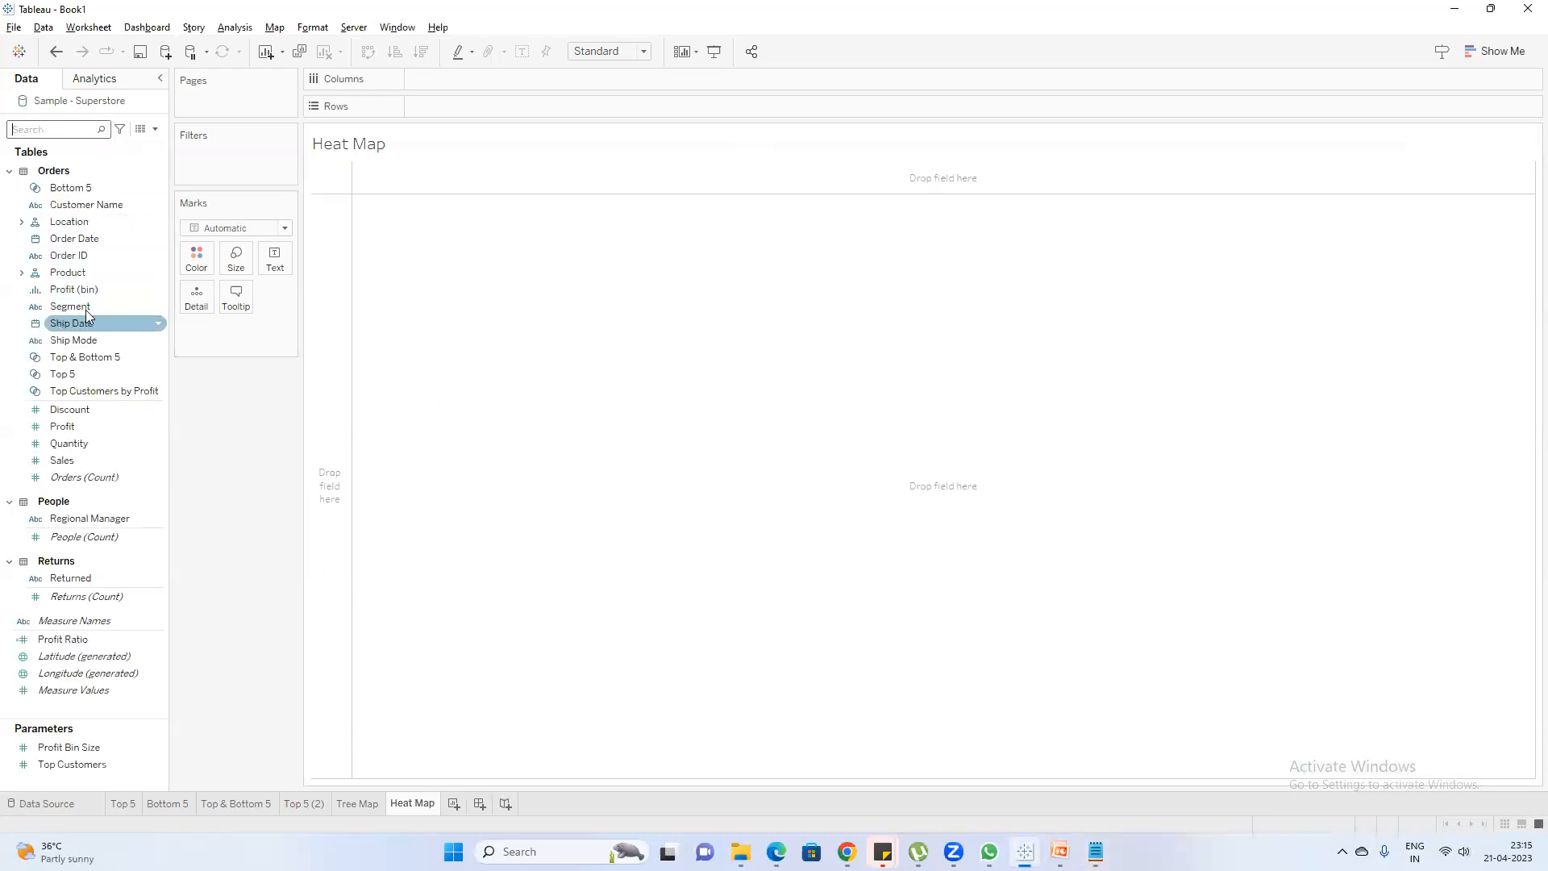
left_click(71, 132)
type("sta")
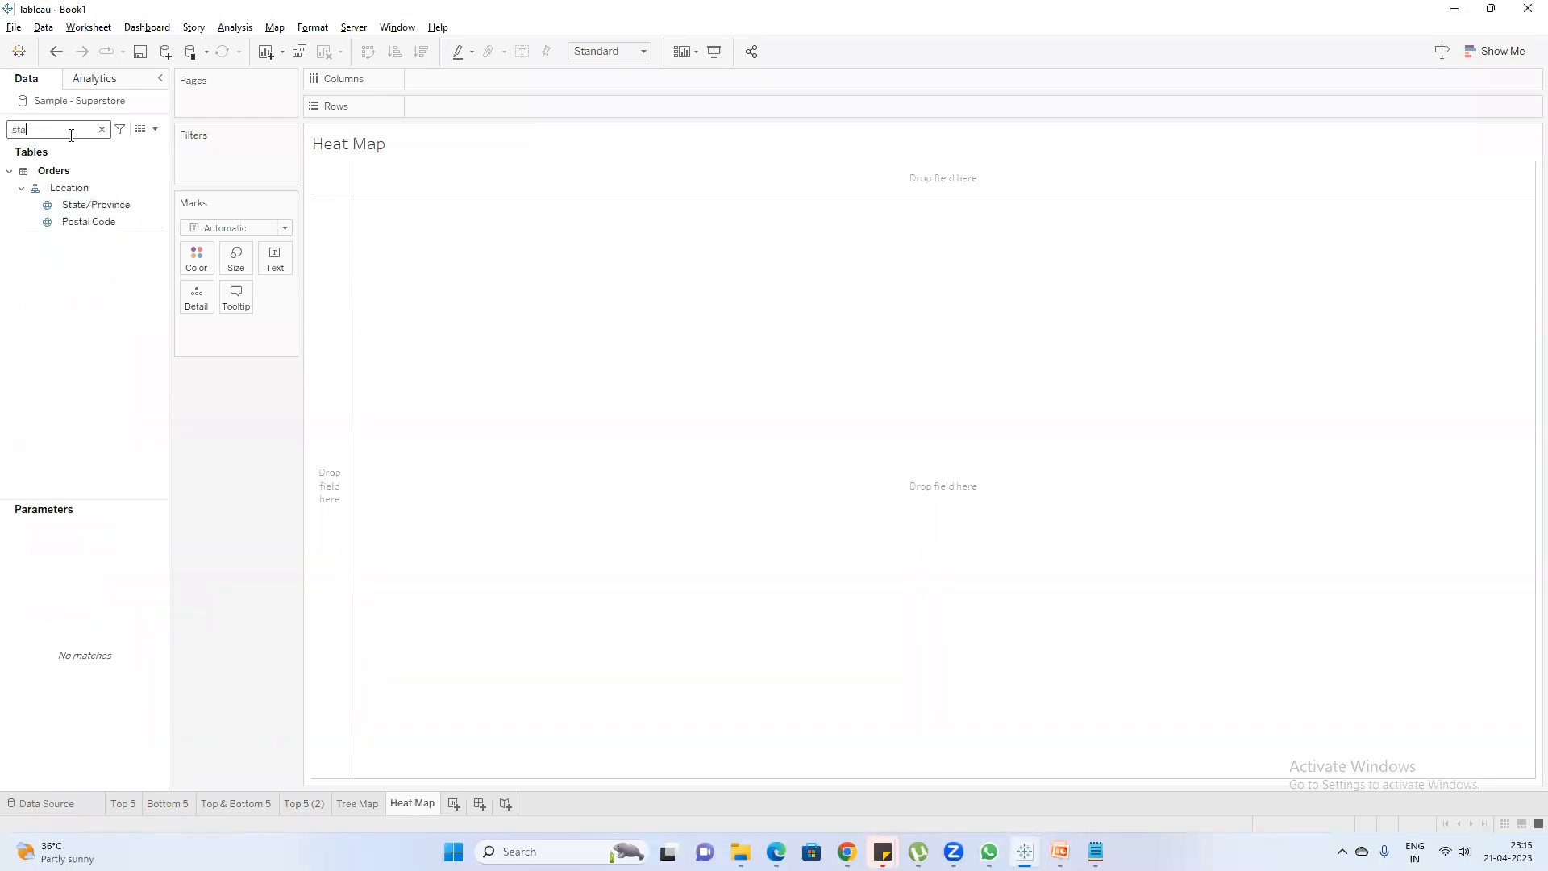
left_click(122, 207)
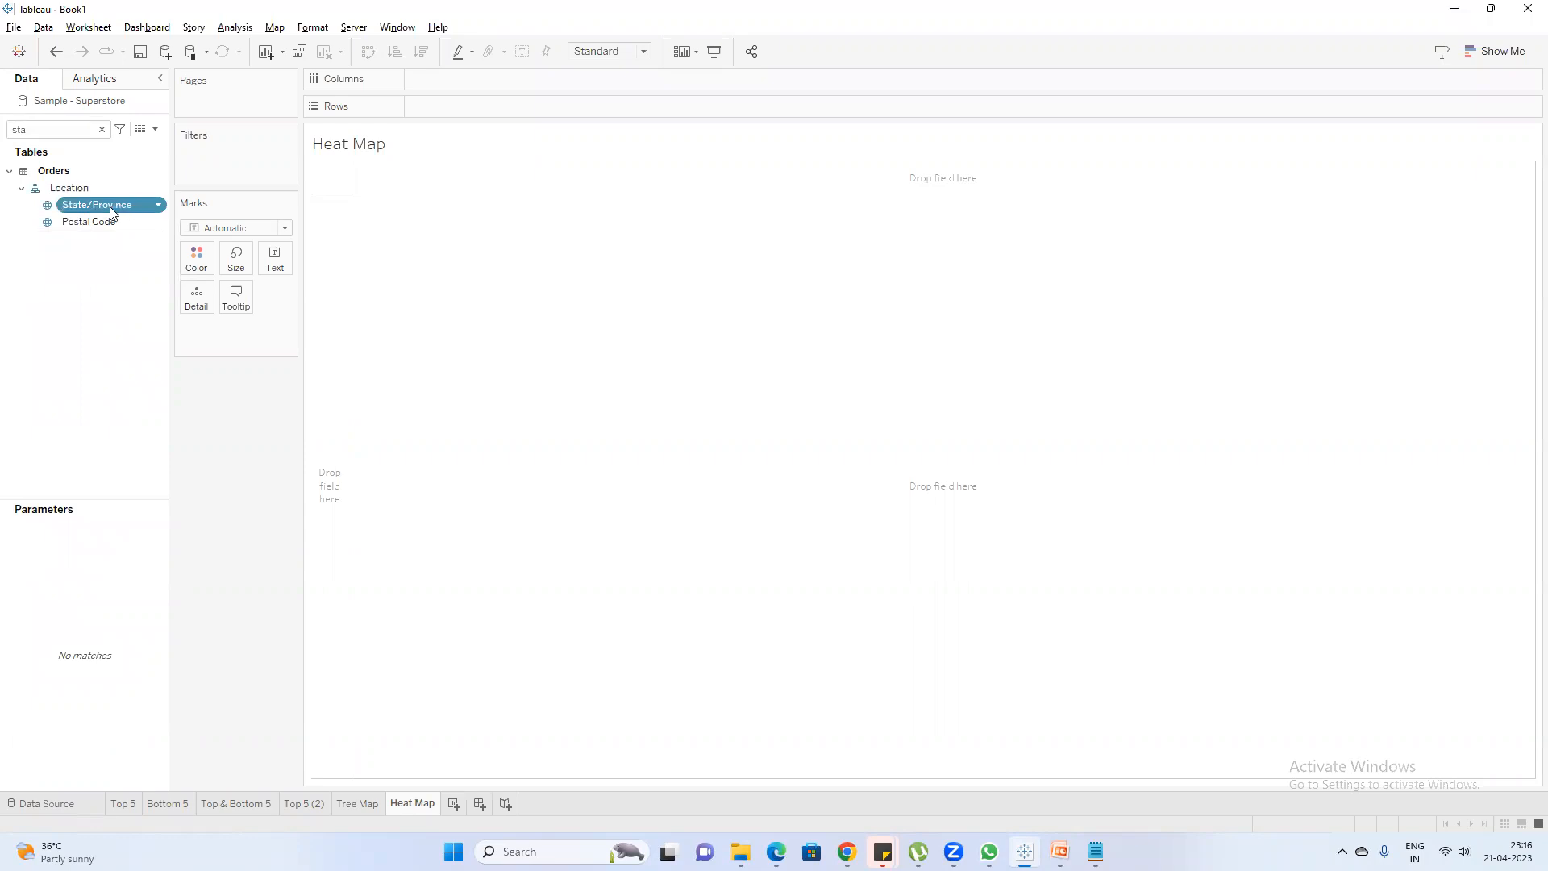
double_click(110, 207)
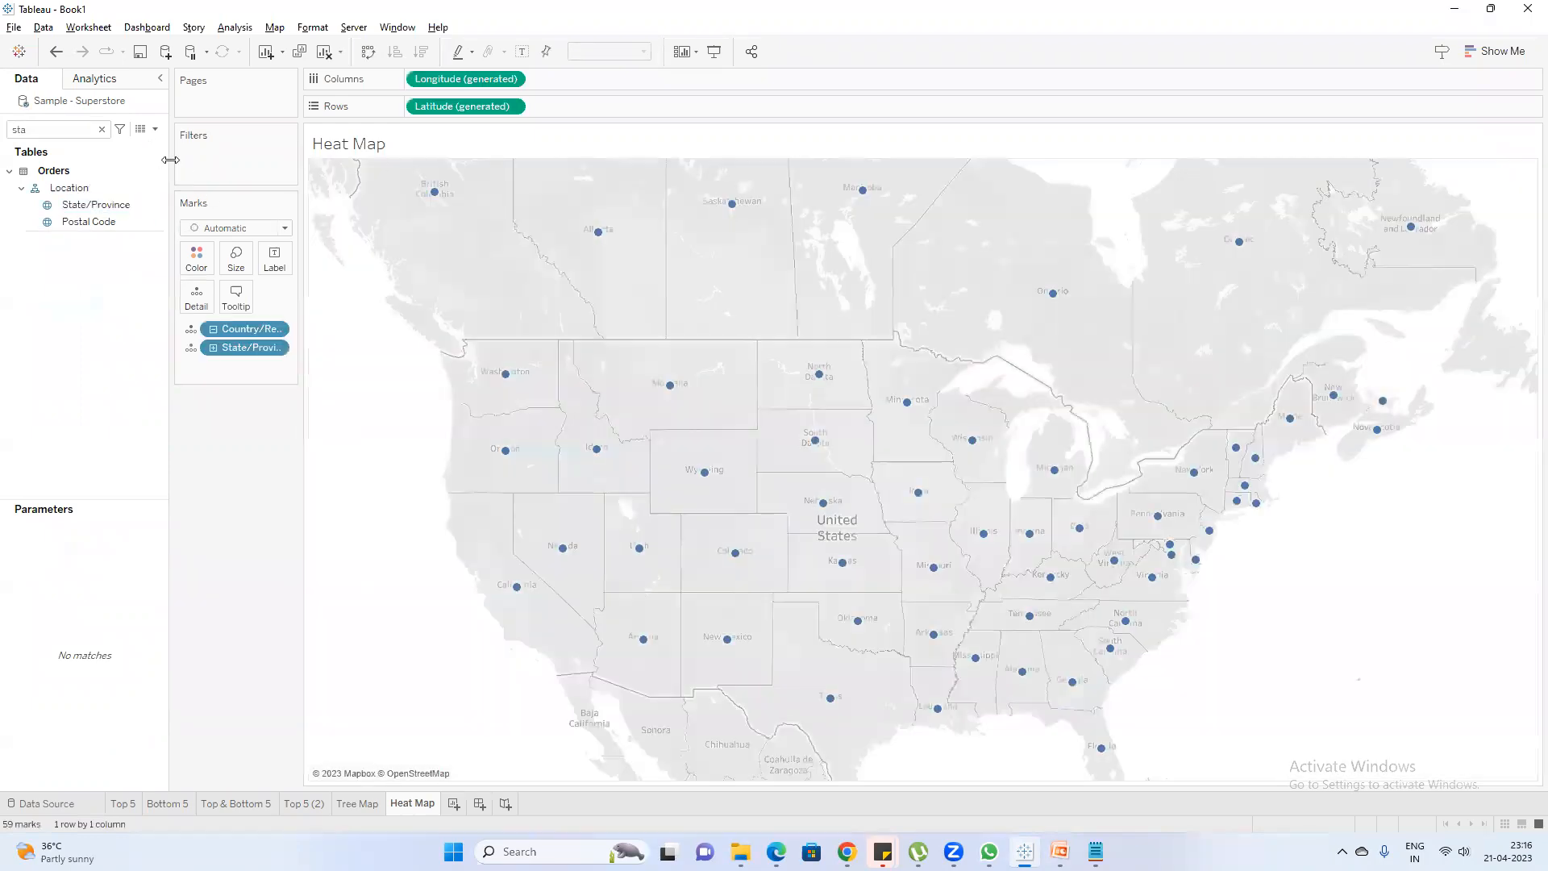
Find the Sales measure with the search "sa" and add it to the state map
left_click(102, 129)
left_click(69, 131)
type("sa")
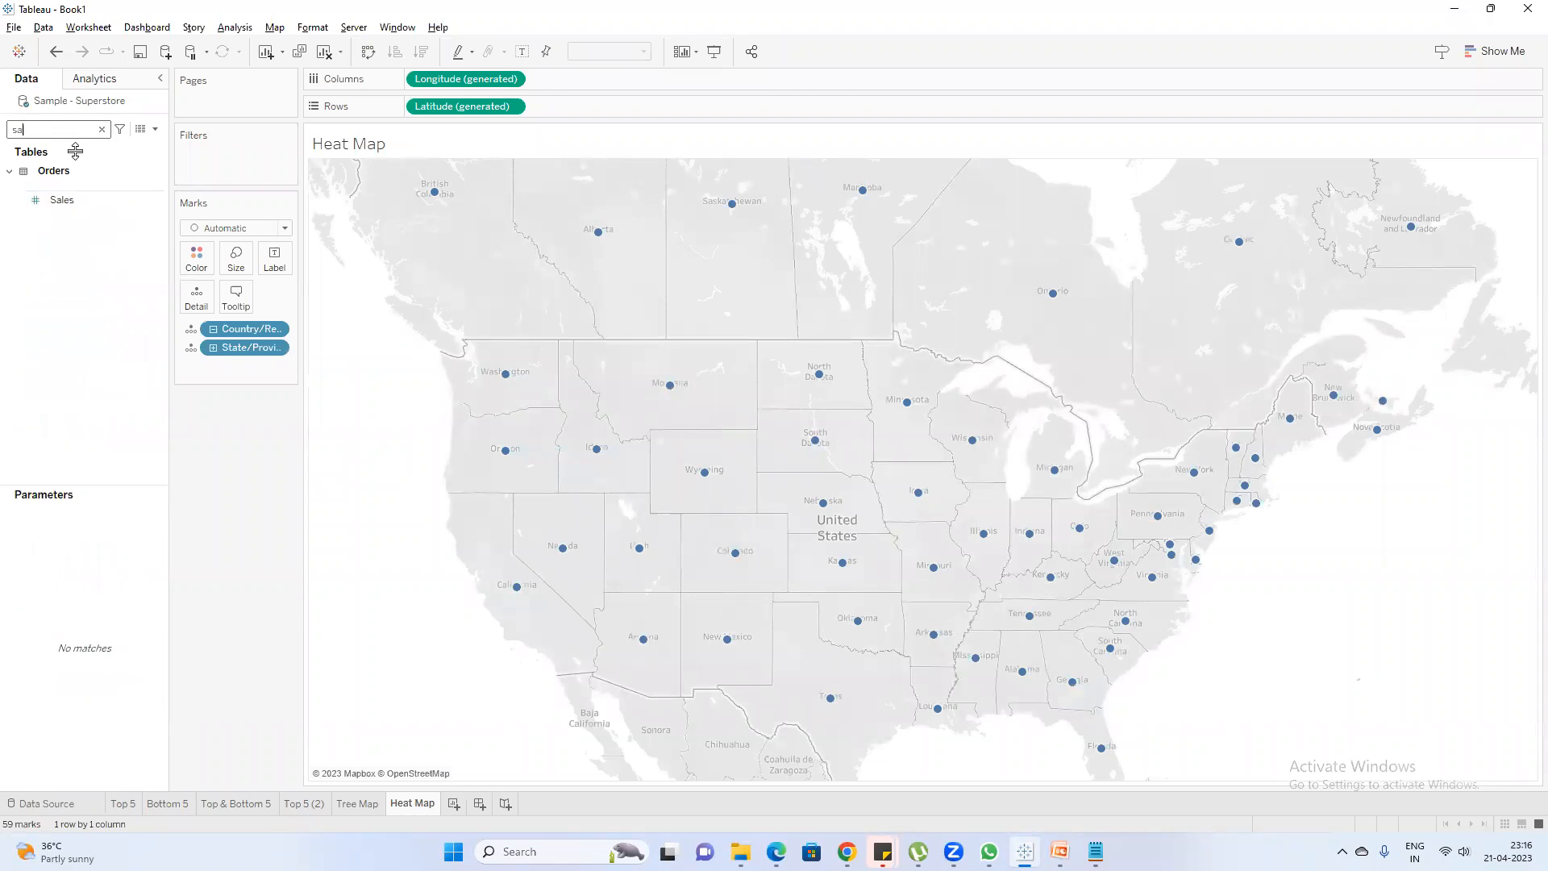
double_click(61, 200)
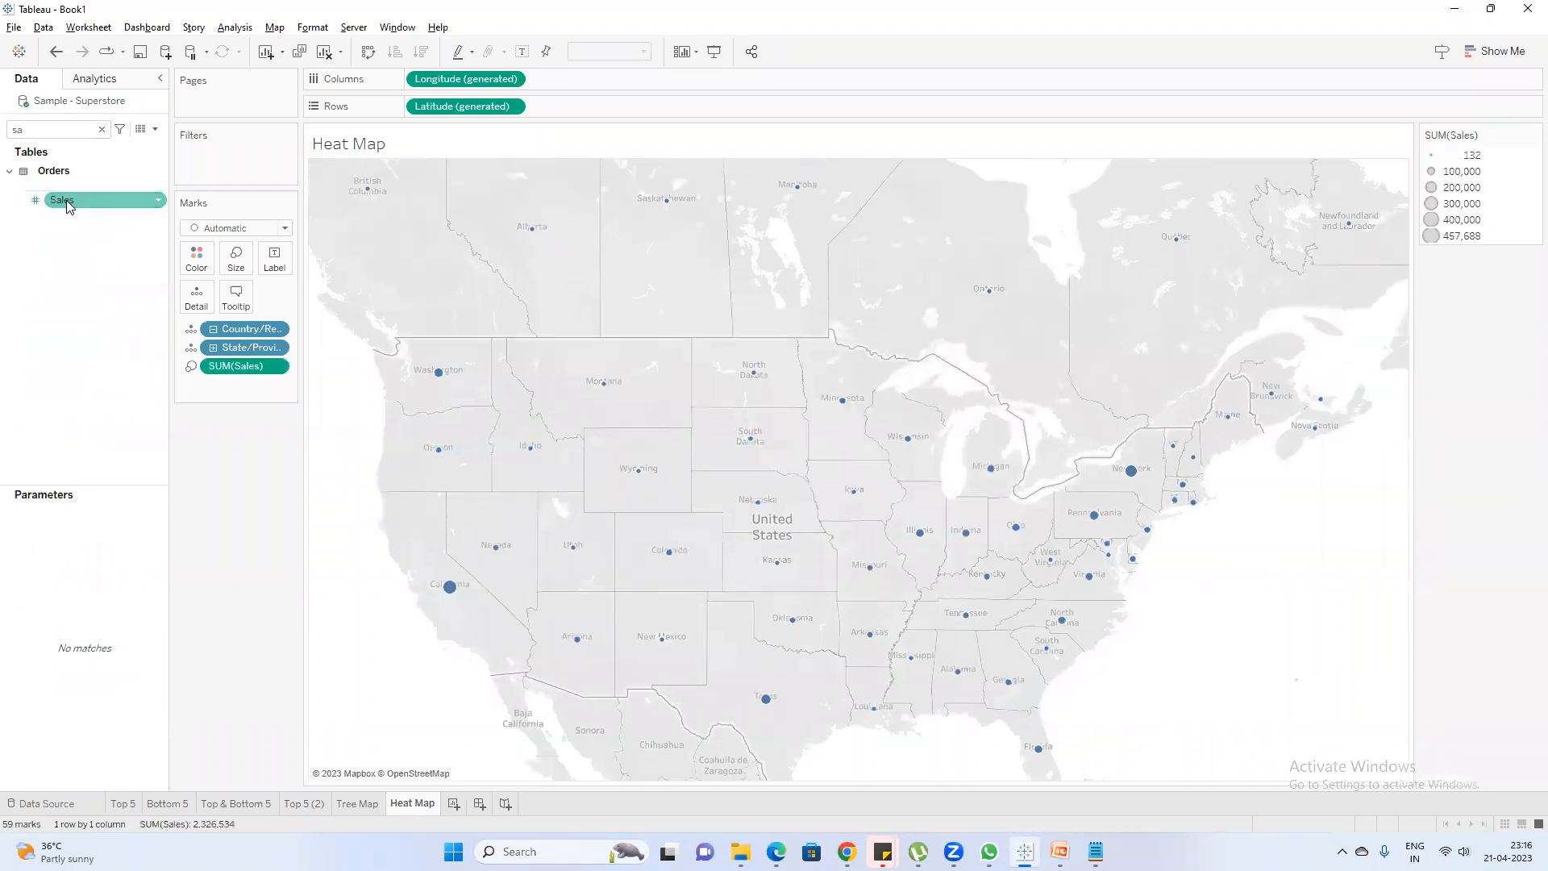
Convert the symbol map of state sales into a filled map using Show Me
left_click(1487, 51)
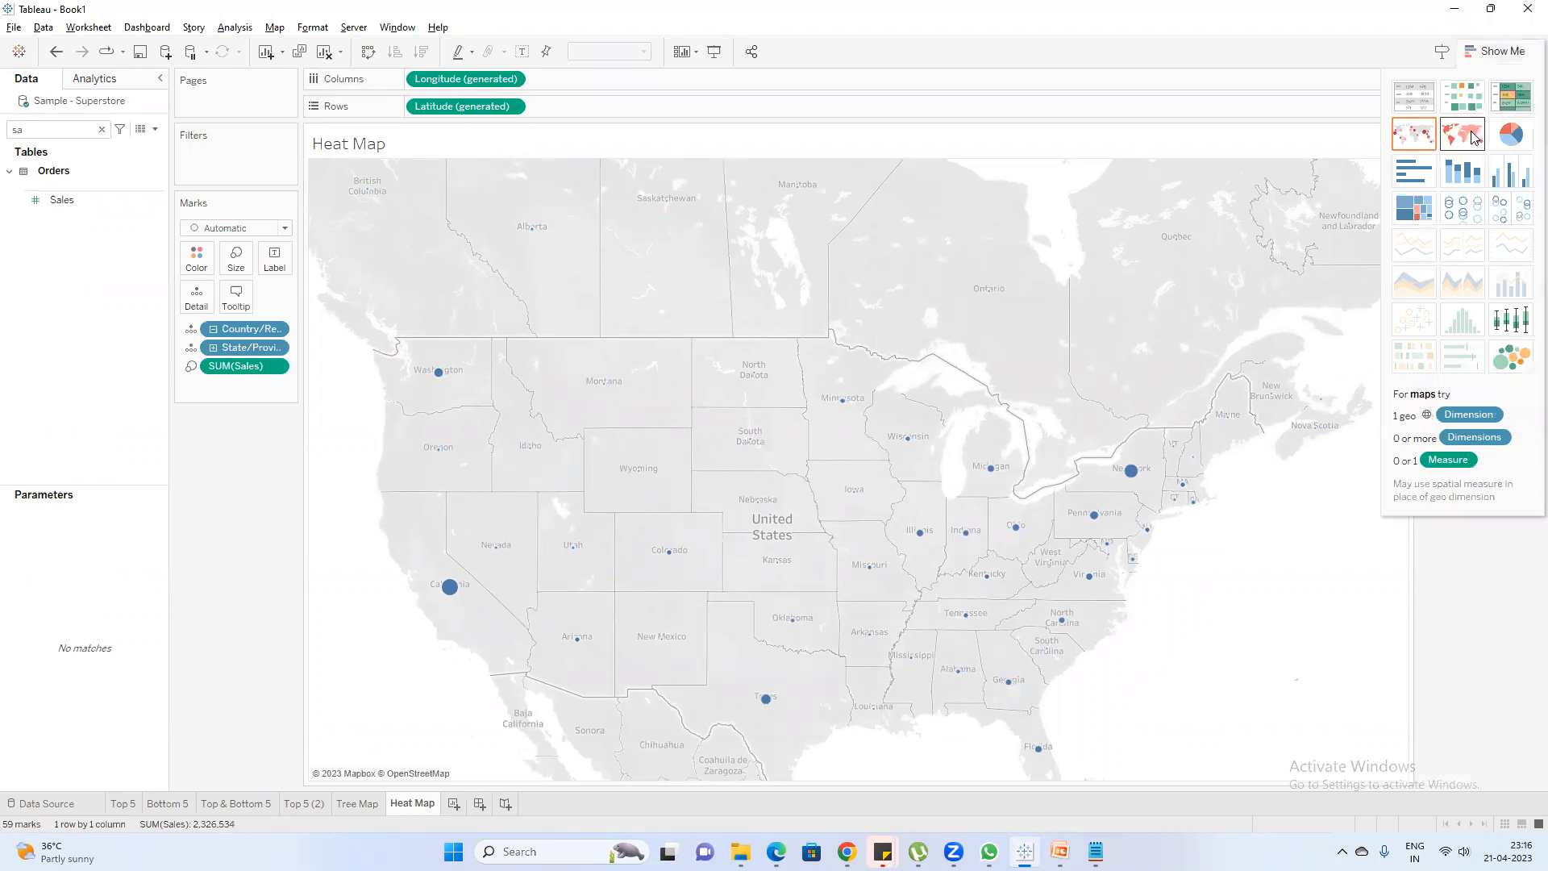
left_click(1472, 137)
left_click(1488, 51)
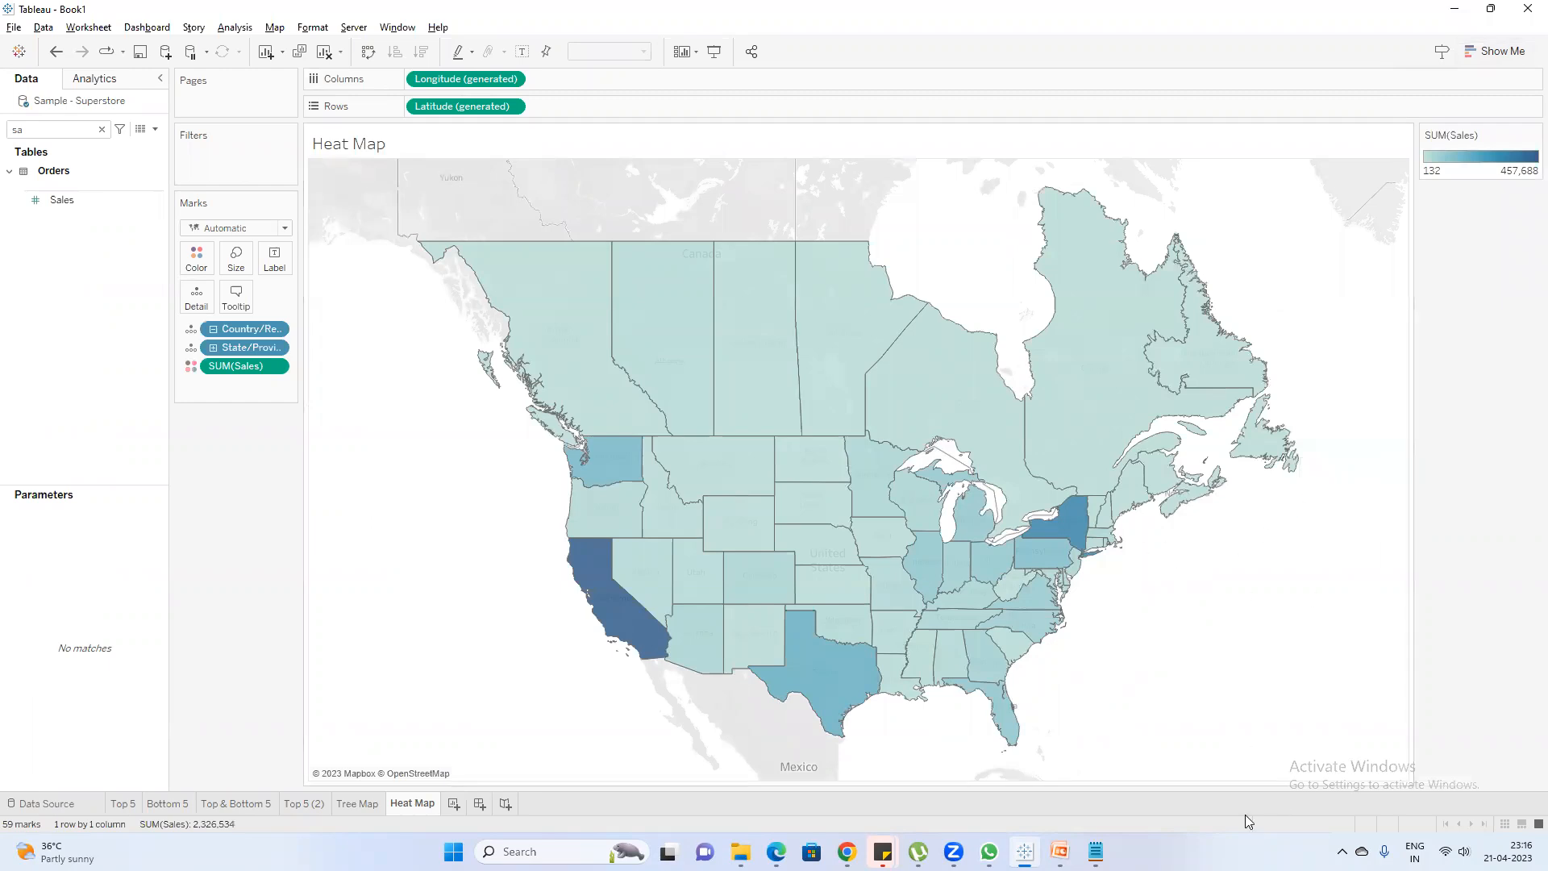
Switch to the Notepad note and add a "Heat Map" heading with the point "1.Intensity of color" beneath it
left_click(1061, 851)
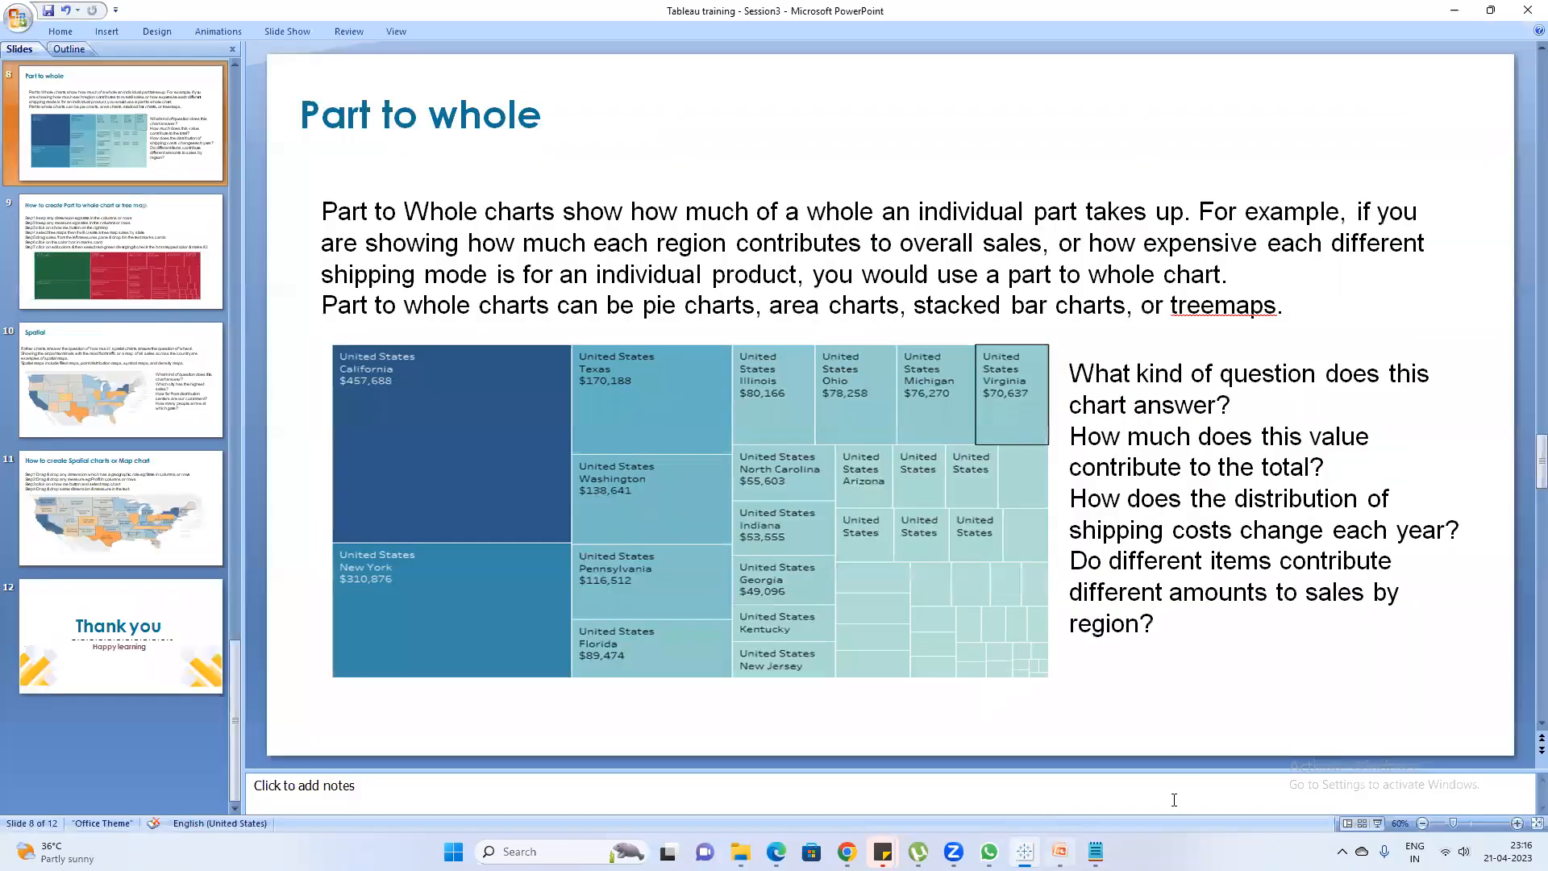
left_click(1060, 851)
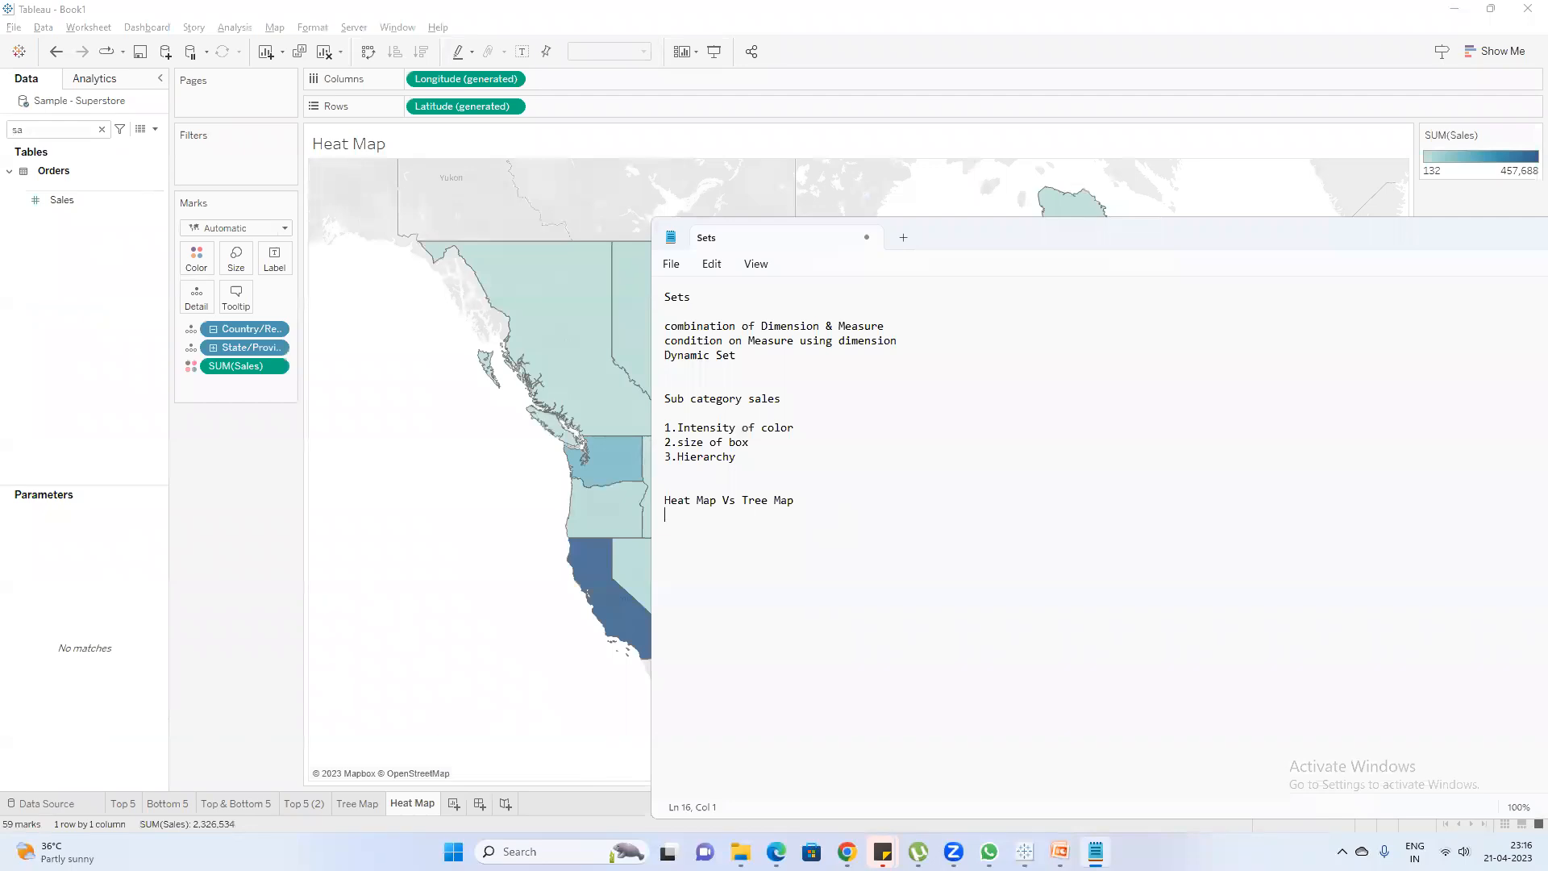
type("Heat Map")
key("Return")
key("Return")
type("Intensity of color")
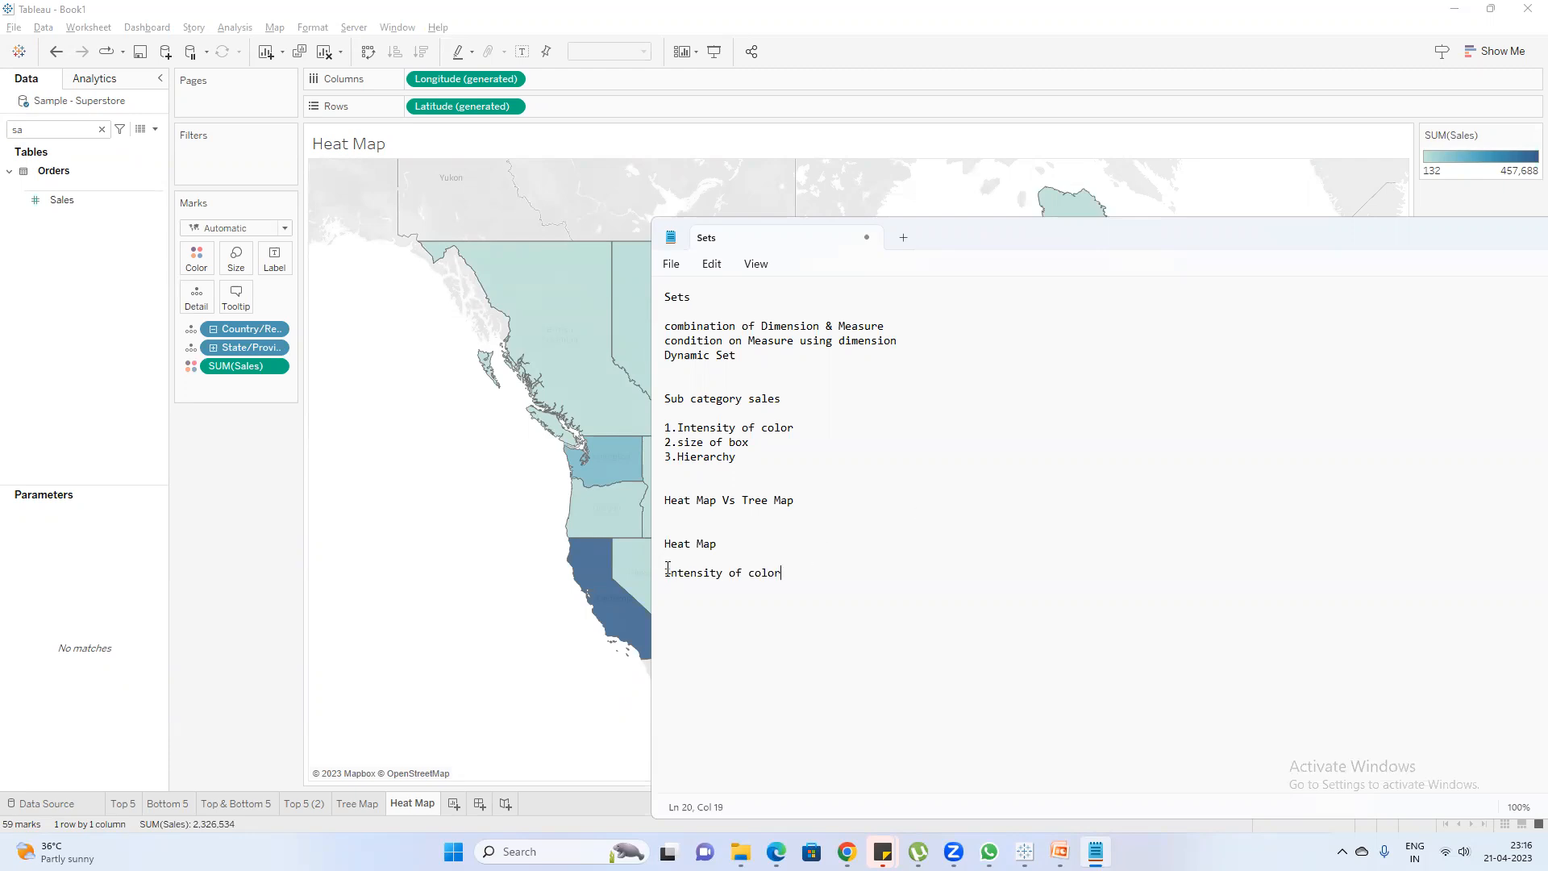
type("1.")
In Tableau, show mark labels with sales values on the filled state map, and return to the Notepad note
left_click(332, 650)
mouse_move(626, 611)
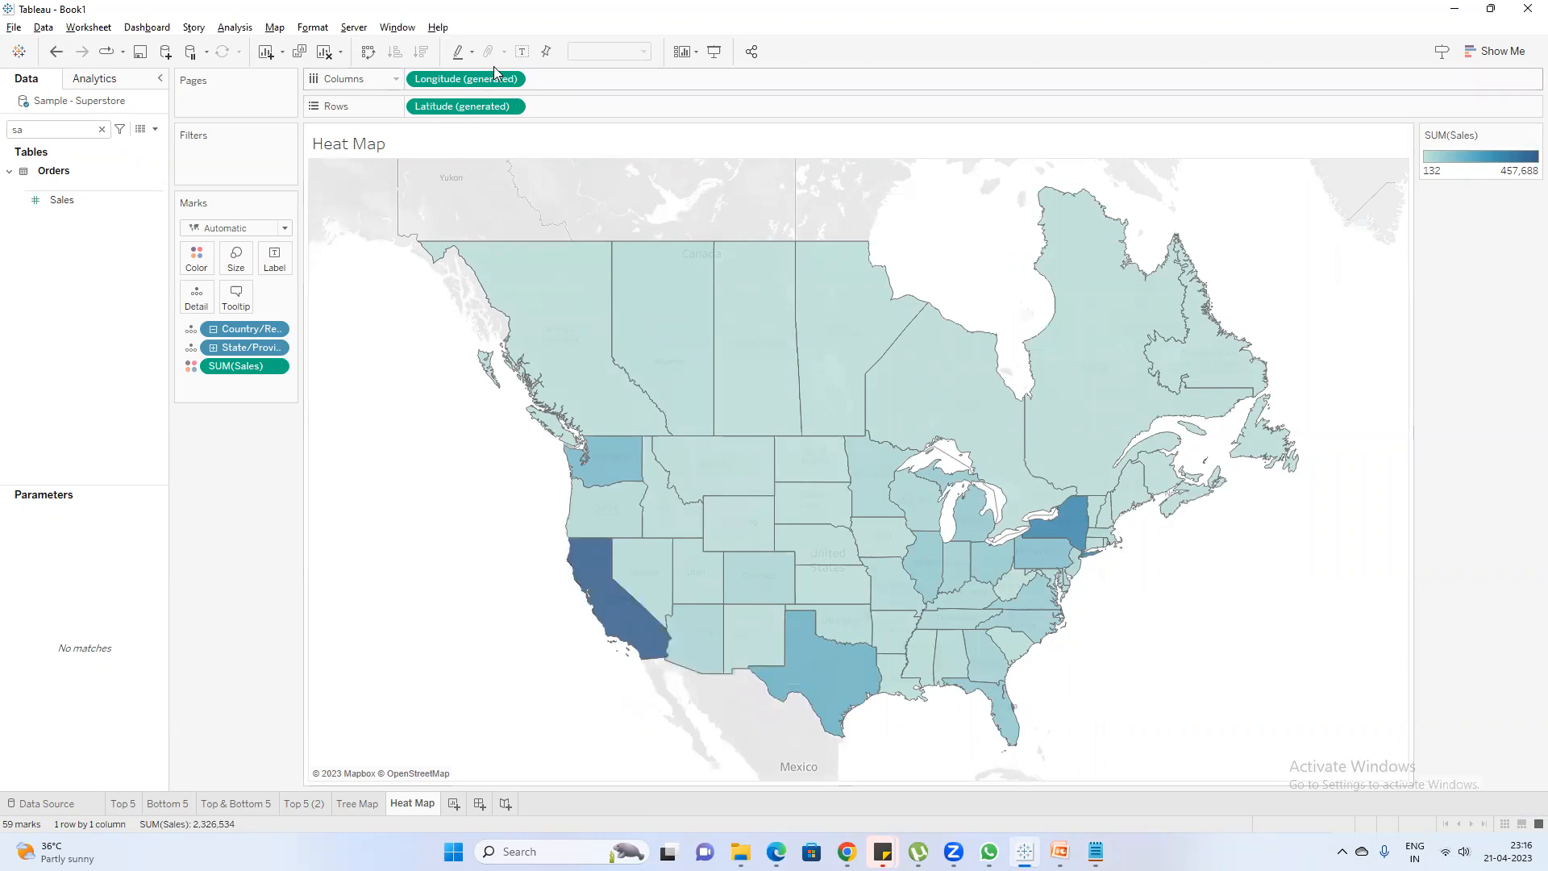
left_click(522, 51)
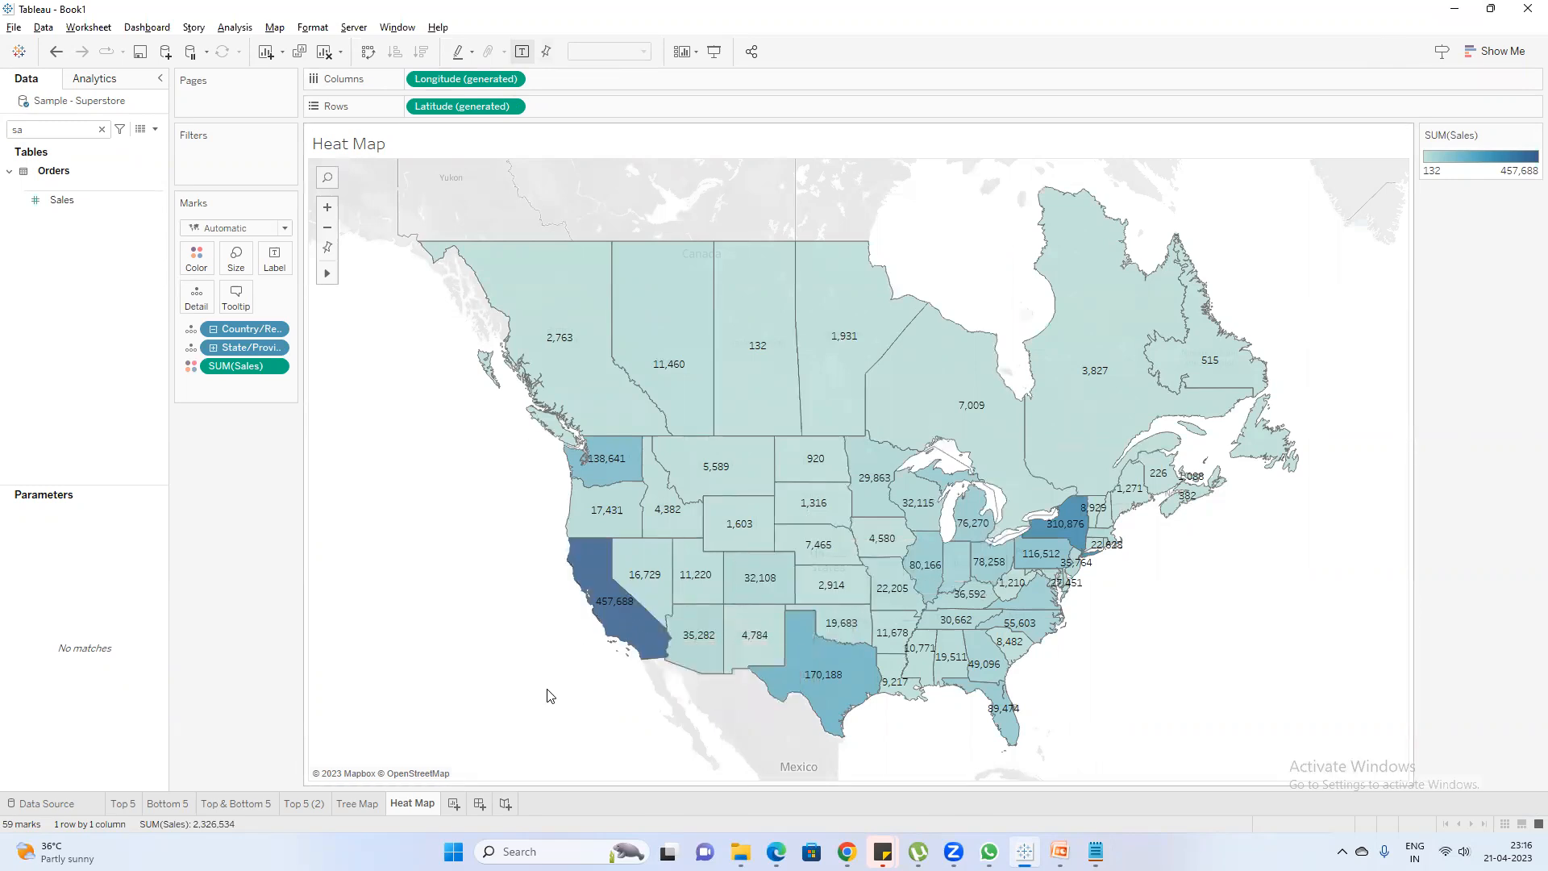
mouse_move(1060, 852)
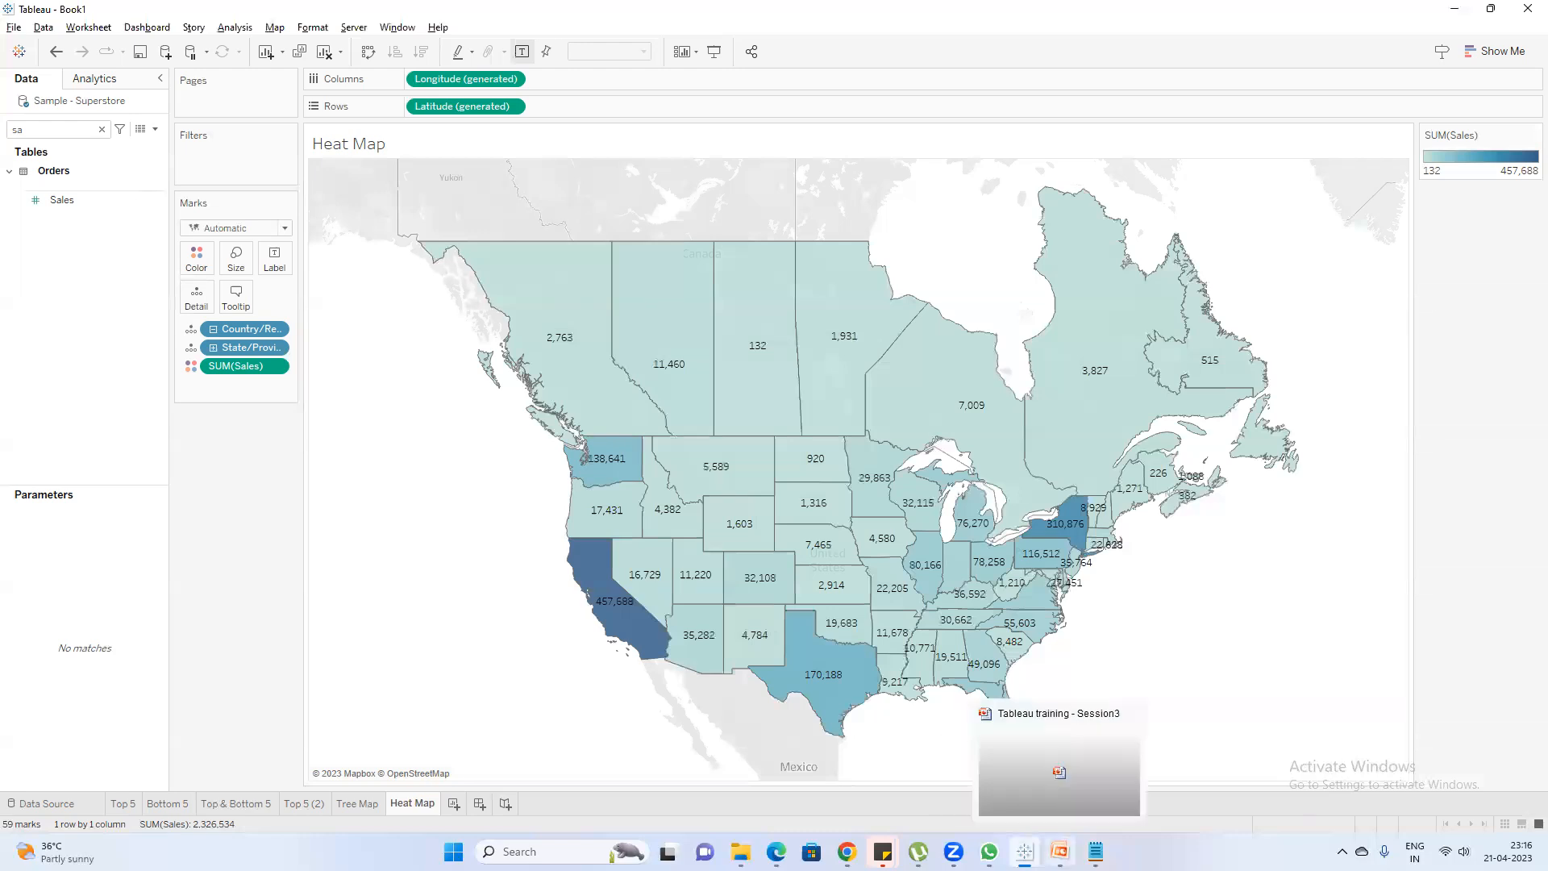
left_click(1095, 852)
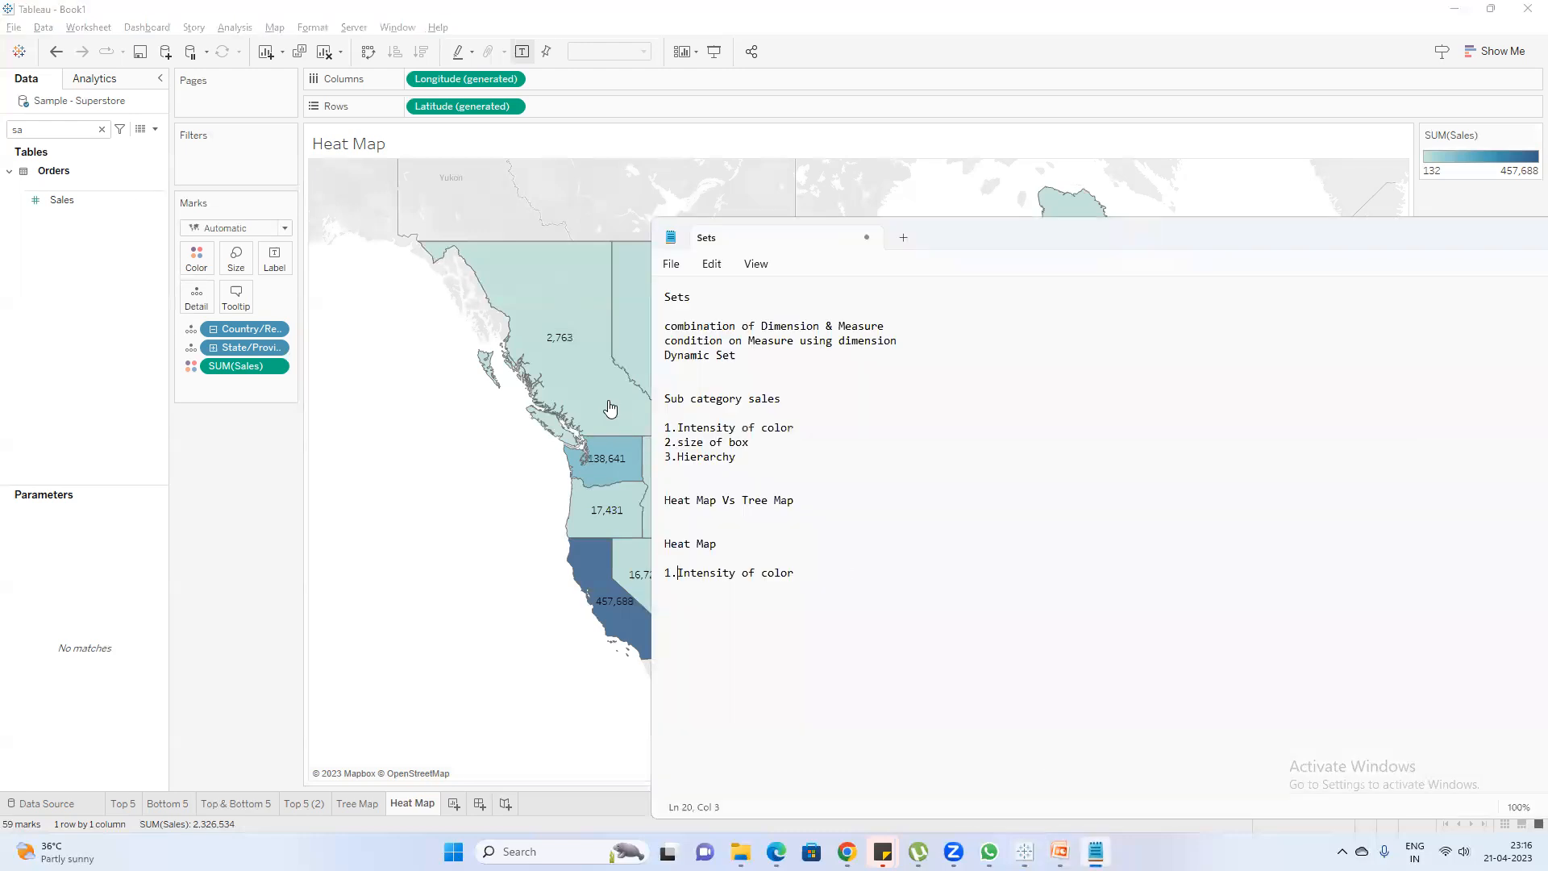
Compare the Heat Map point in the Notepad note with the Sub category sales points and the filled state map in Tableau
left_click_drag(621, 423, 623, 424)
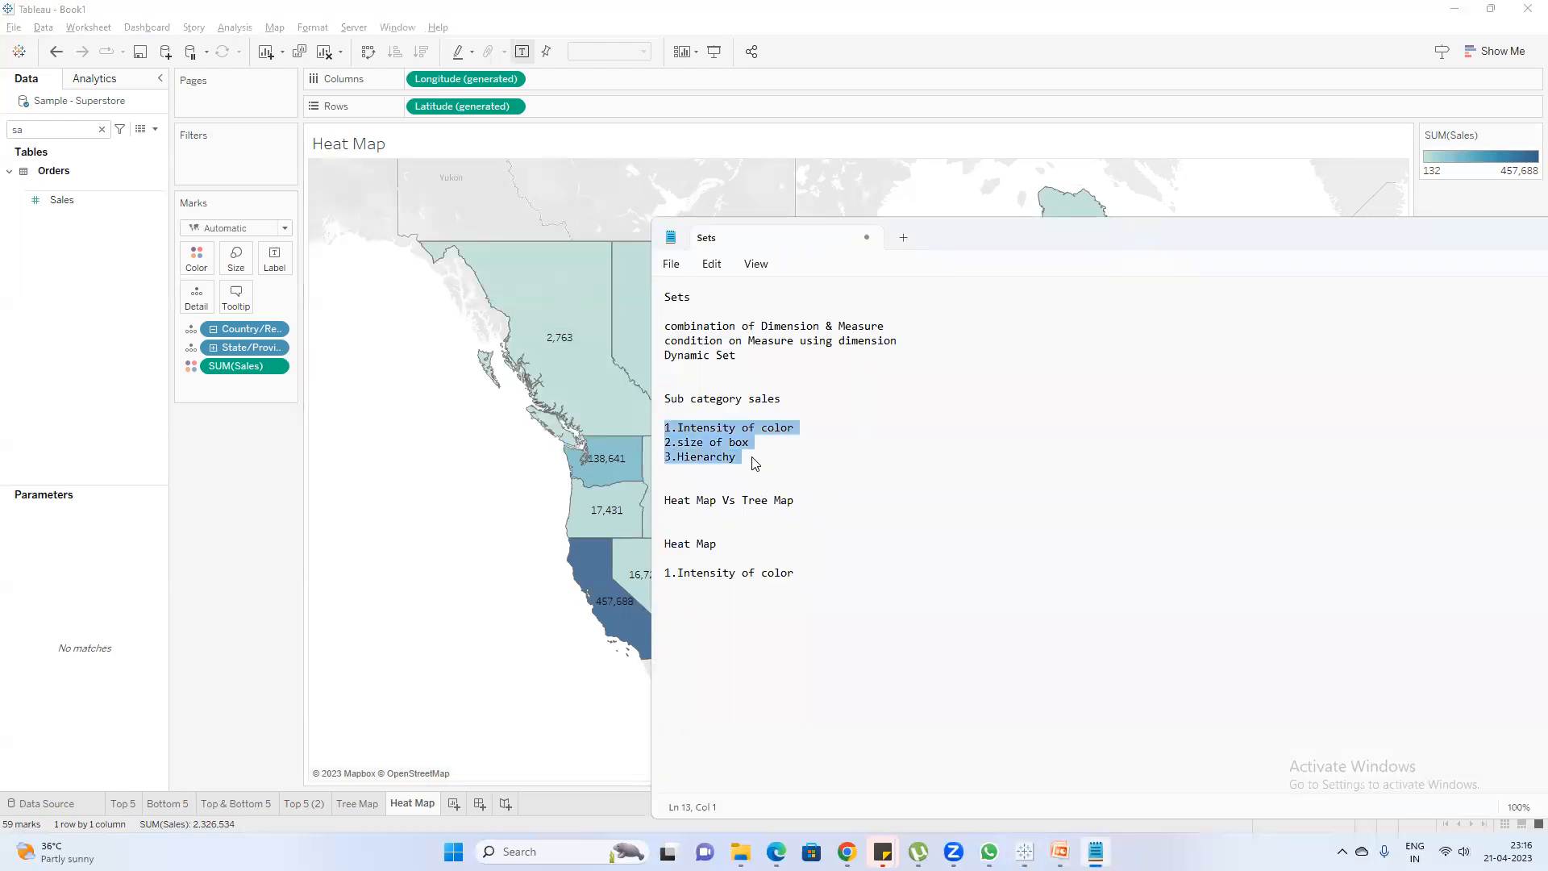
left_click(790, 428)
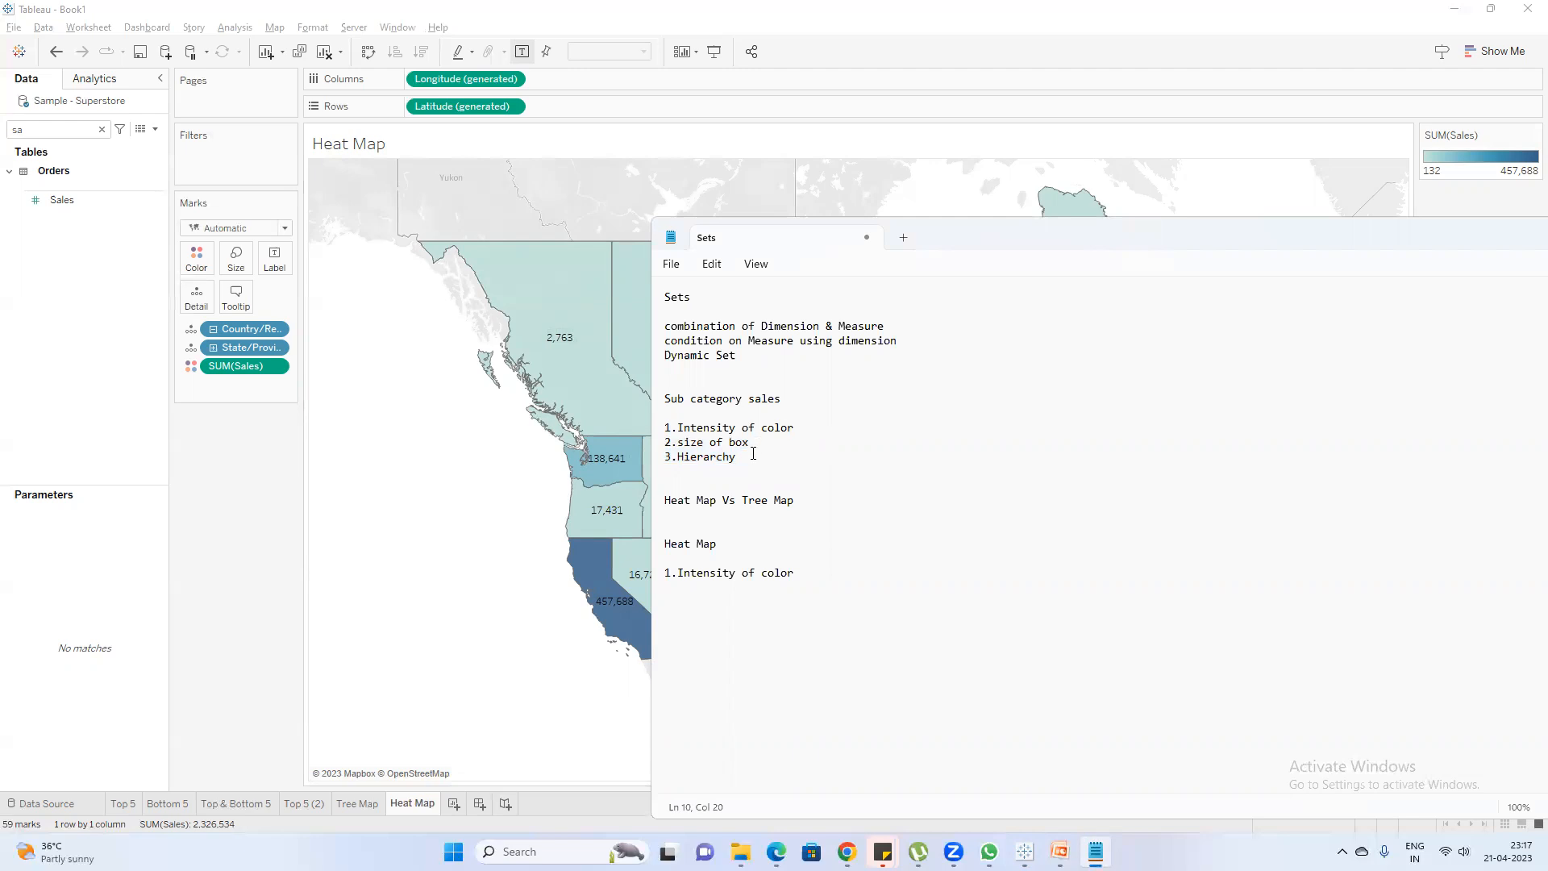
left_click(398, 536)
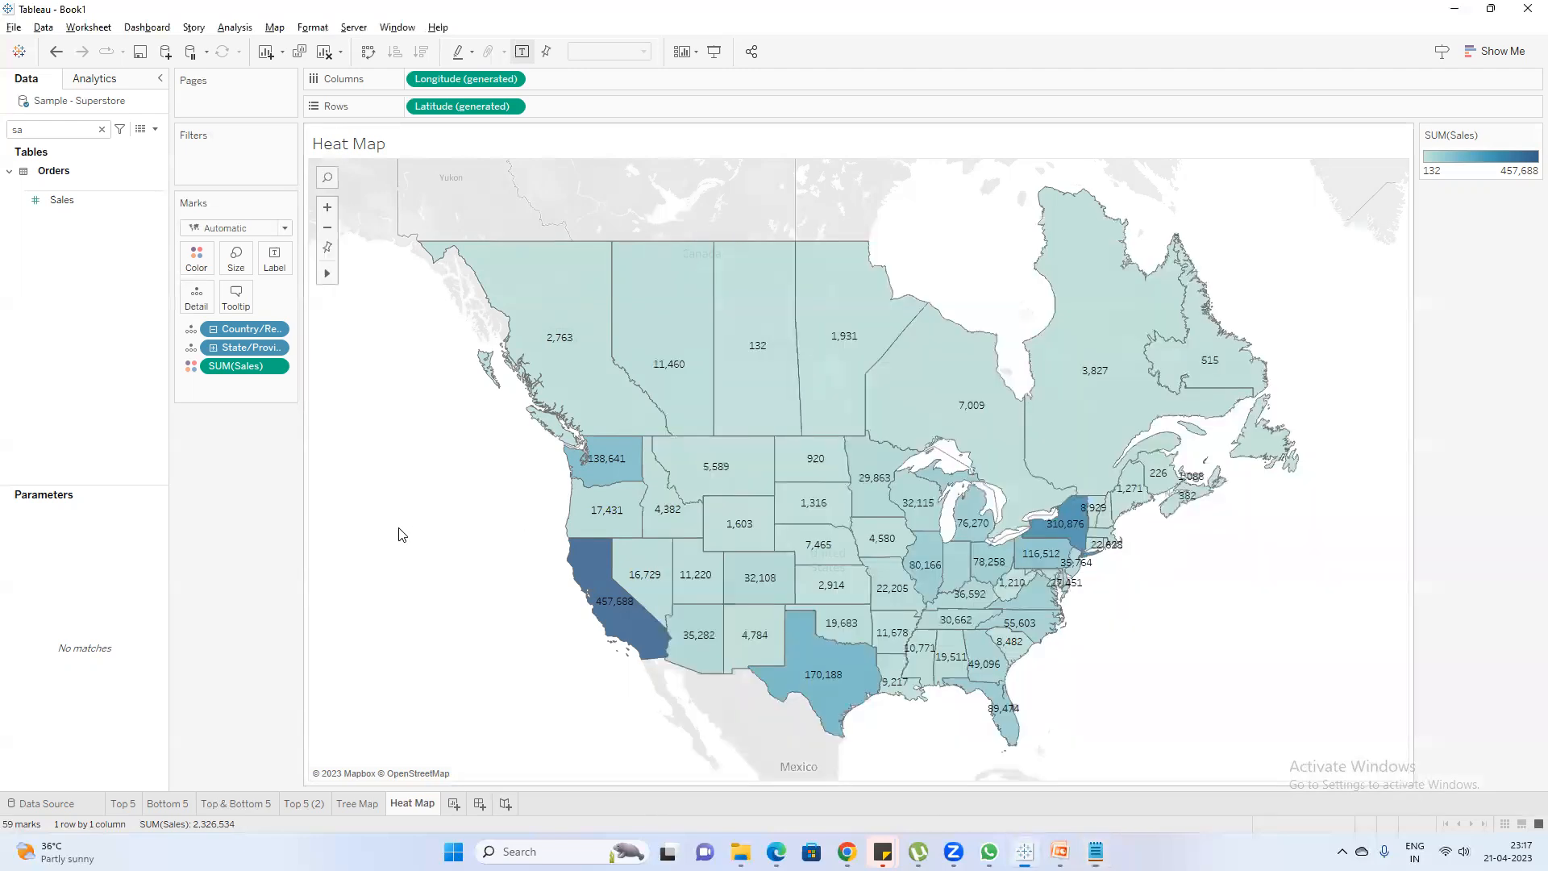
key("alt+Tab")
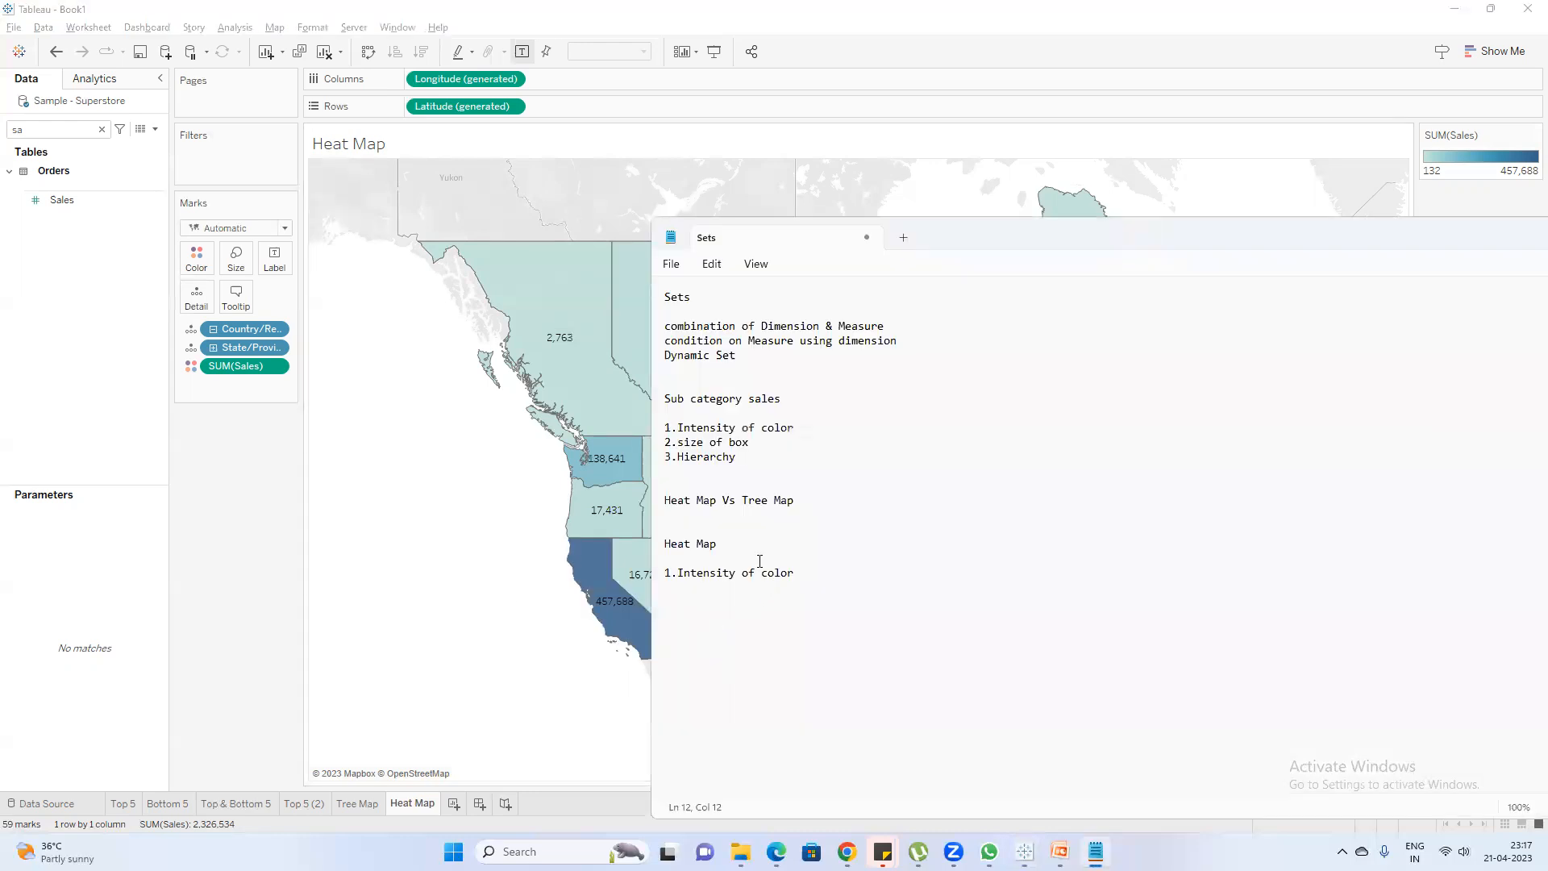
left_click_drag(800, 578, 636, 574)
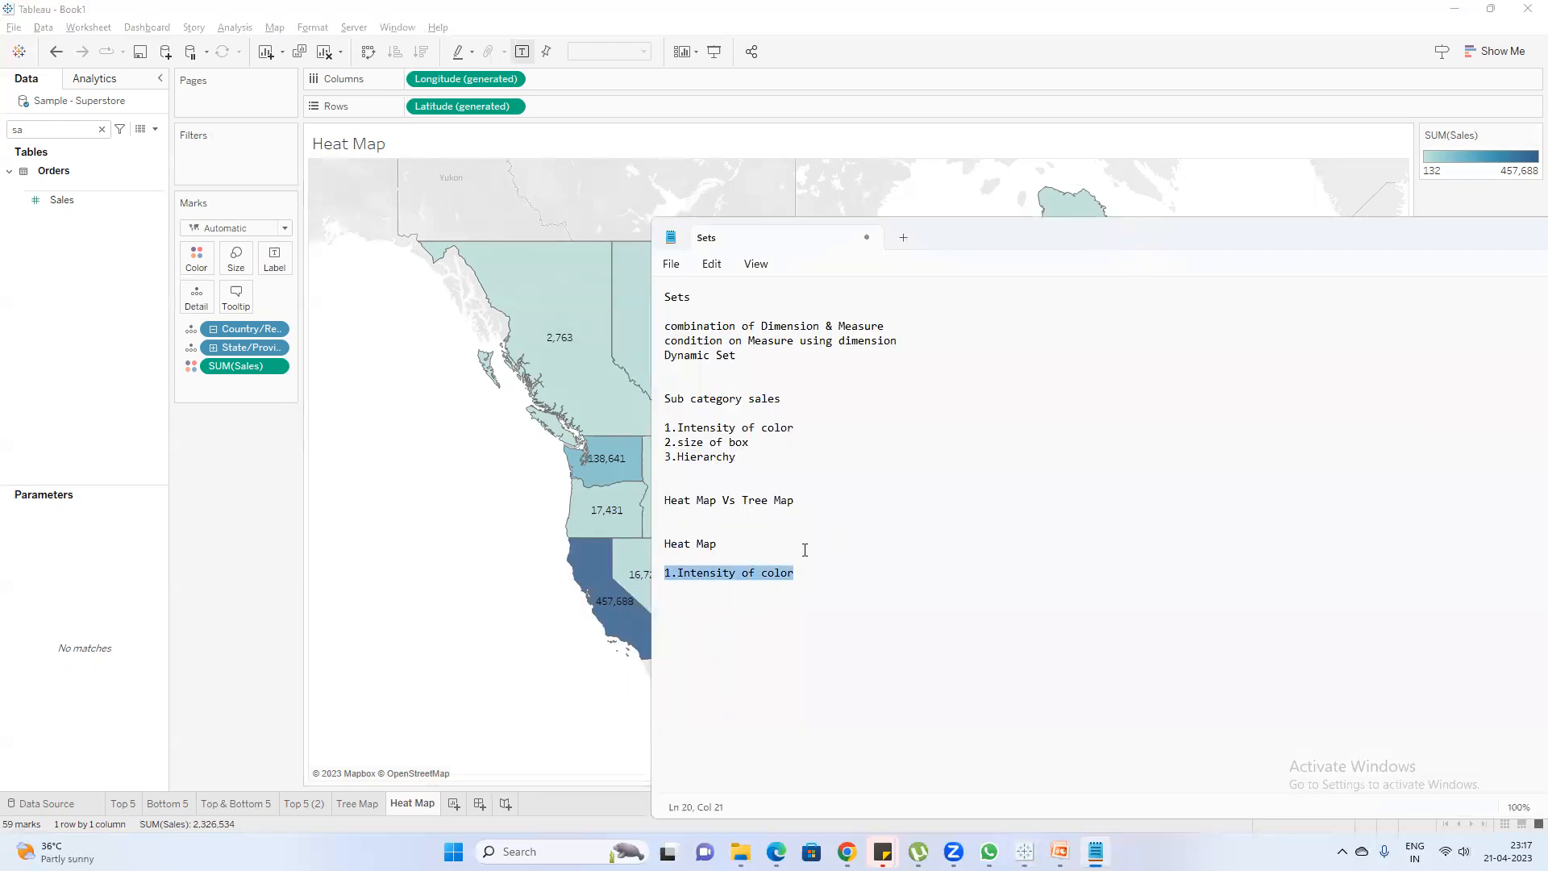
left_click_drag(740, 460, 665, 442)
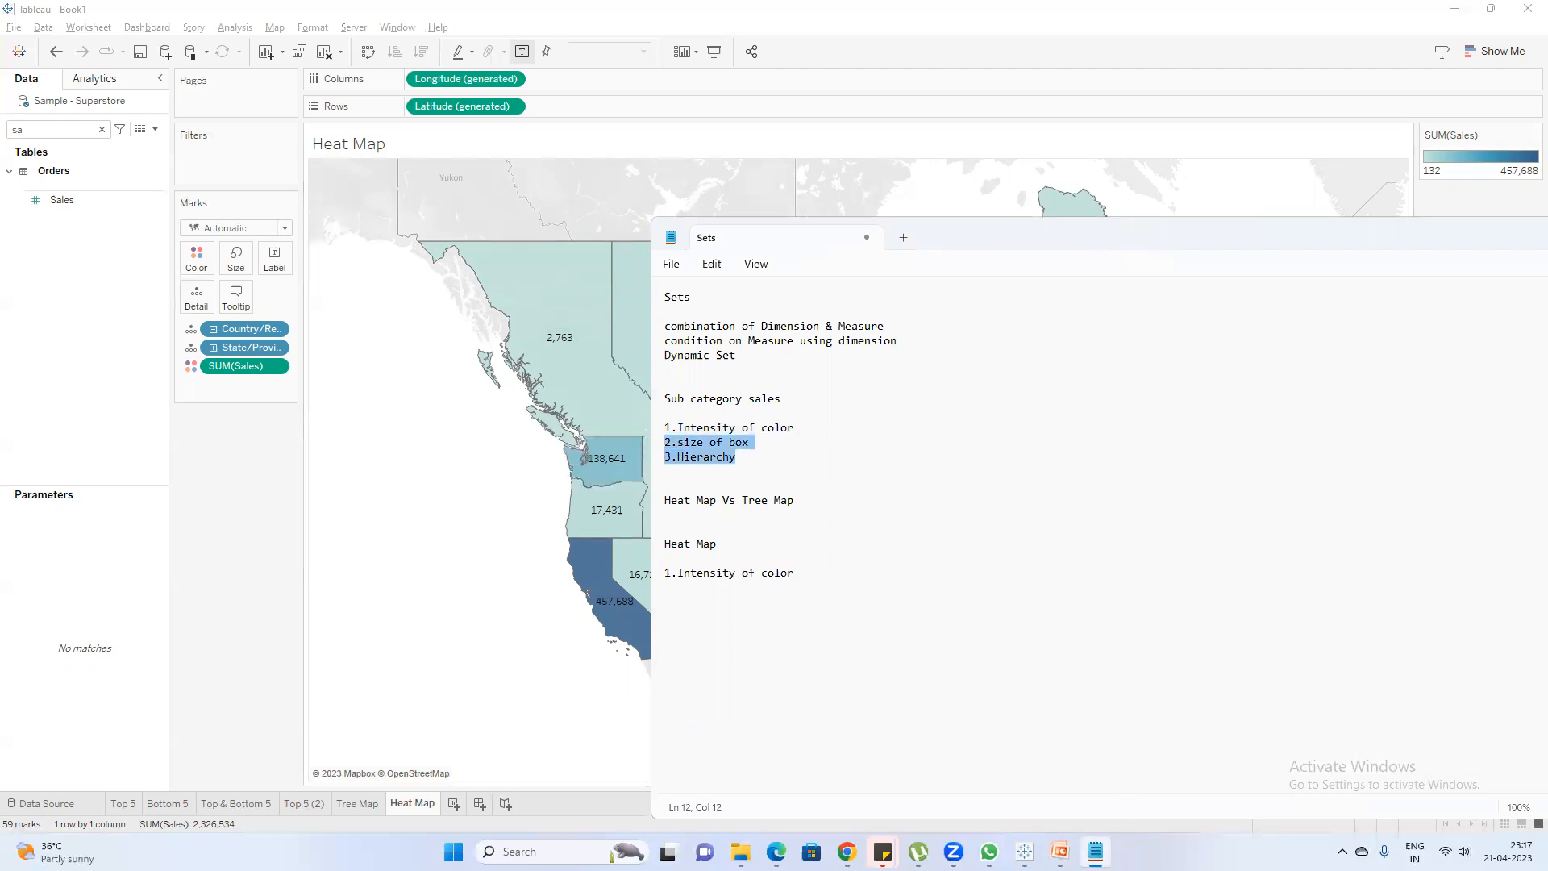
Switch to the PowerPoint training deck to review the "Part to whole" slide, and return to the other open windows
left_click(1060, 852)
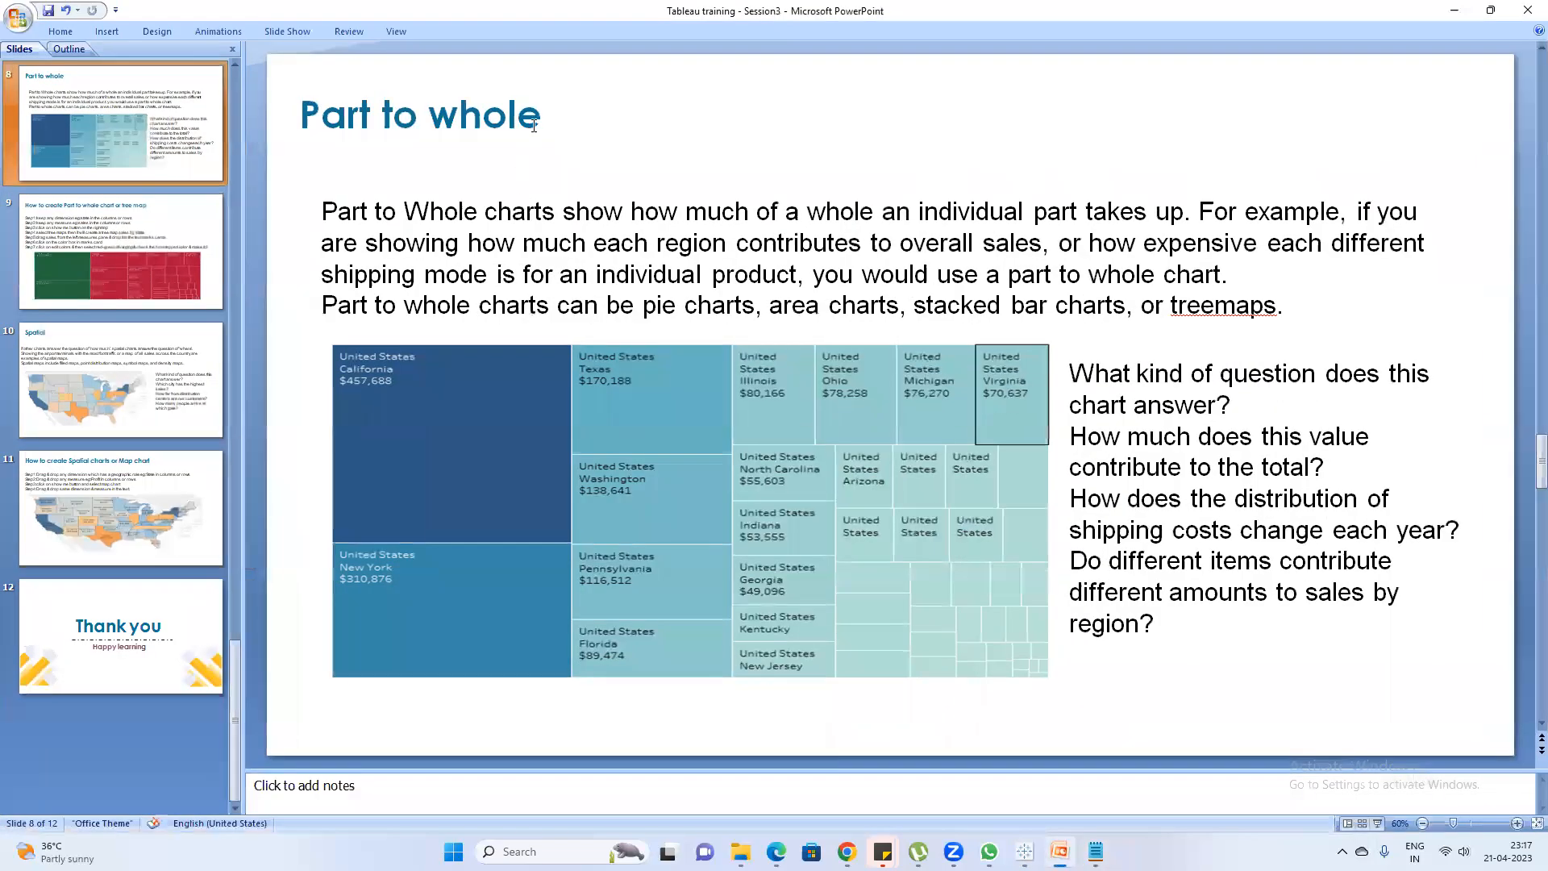
left_click(540, 127)
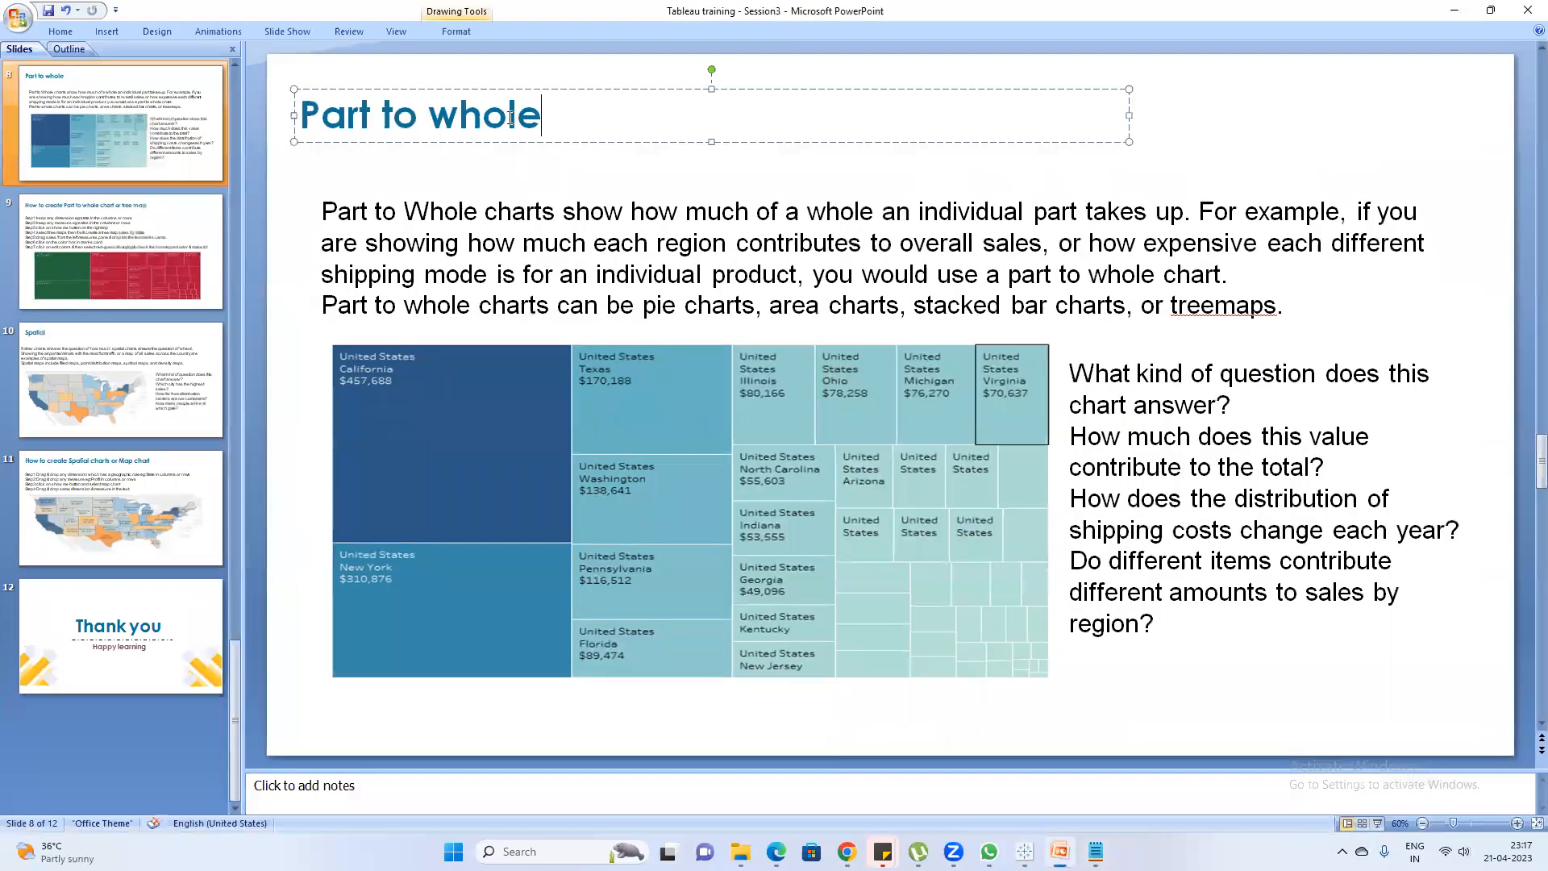
double_click(511, 118)
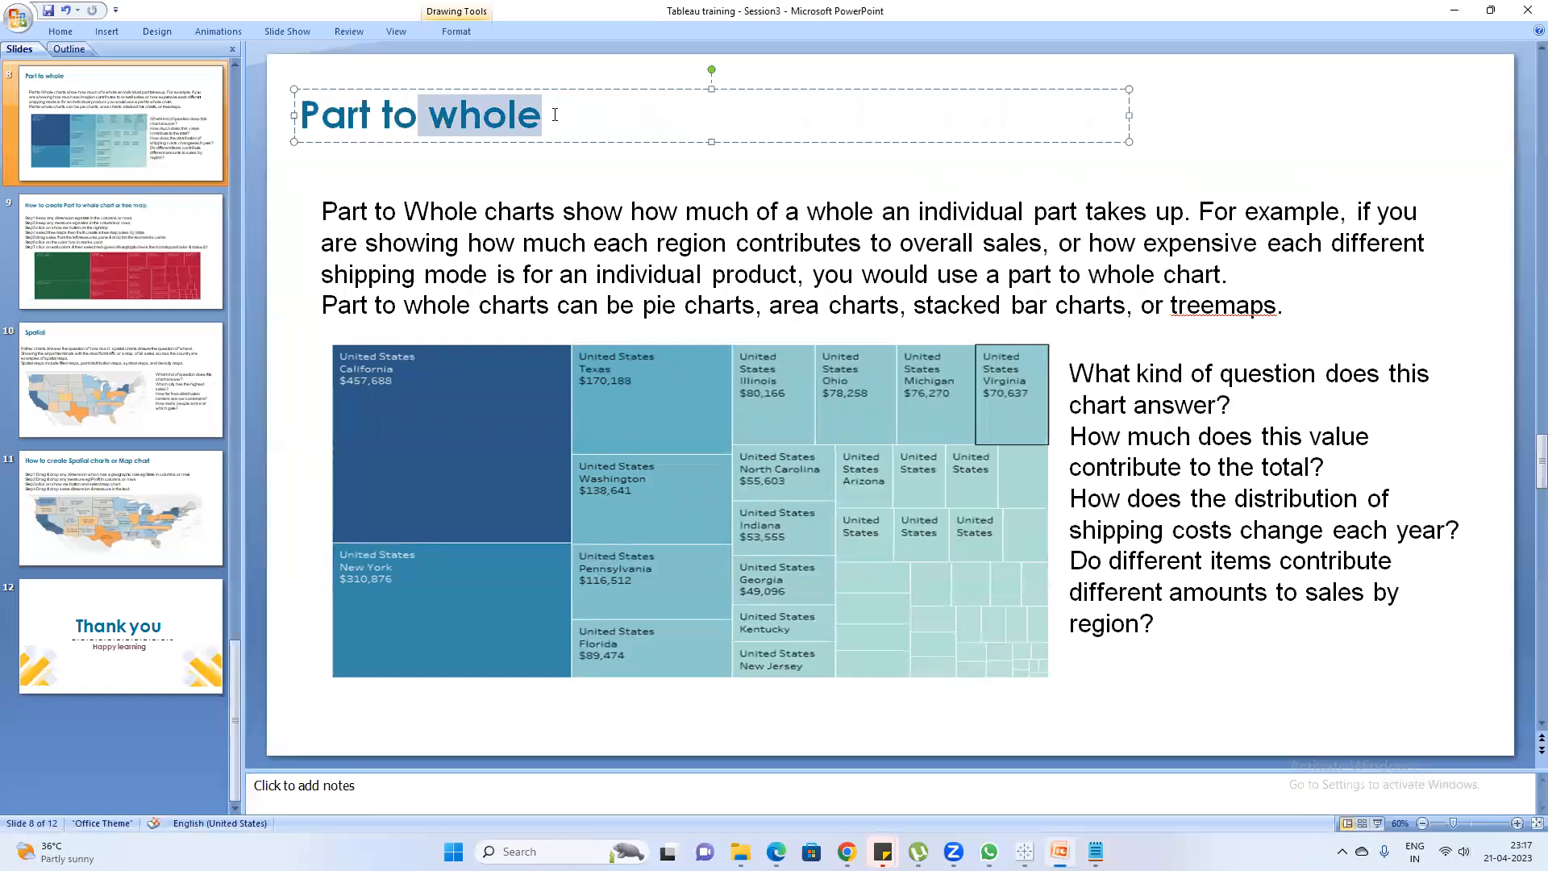
key("alt+Tab")
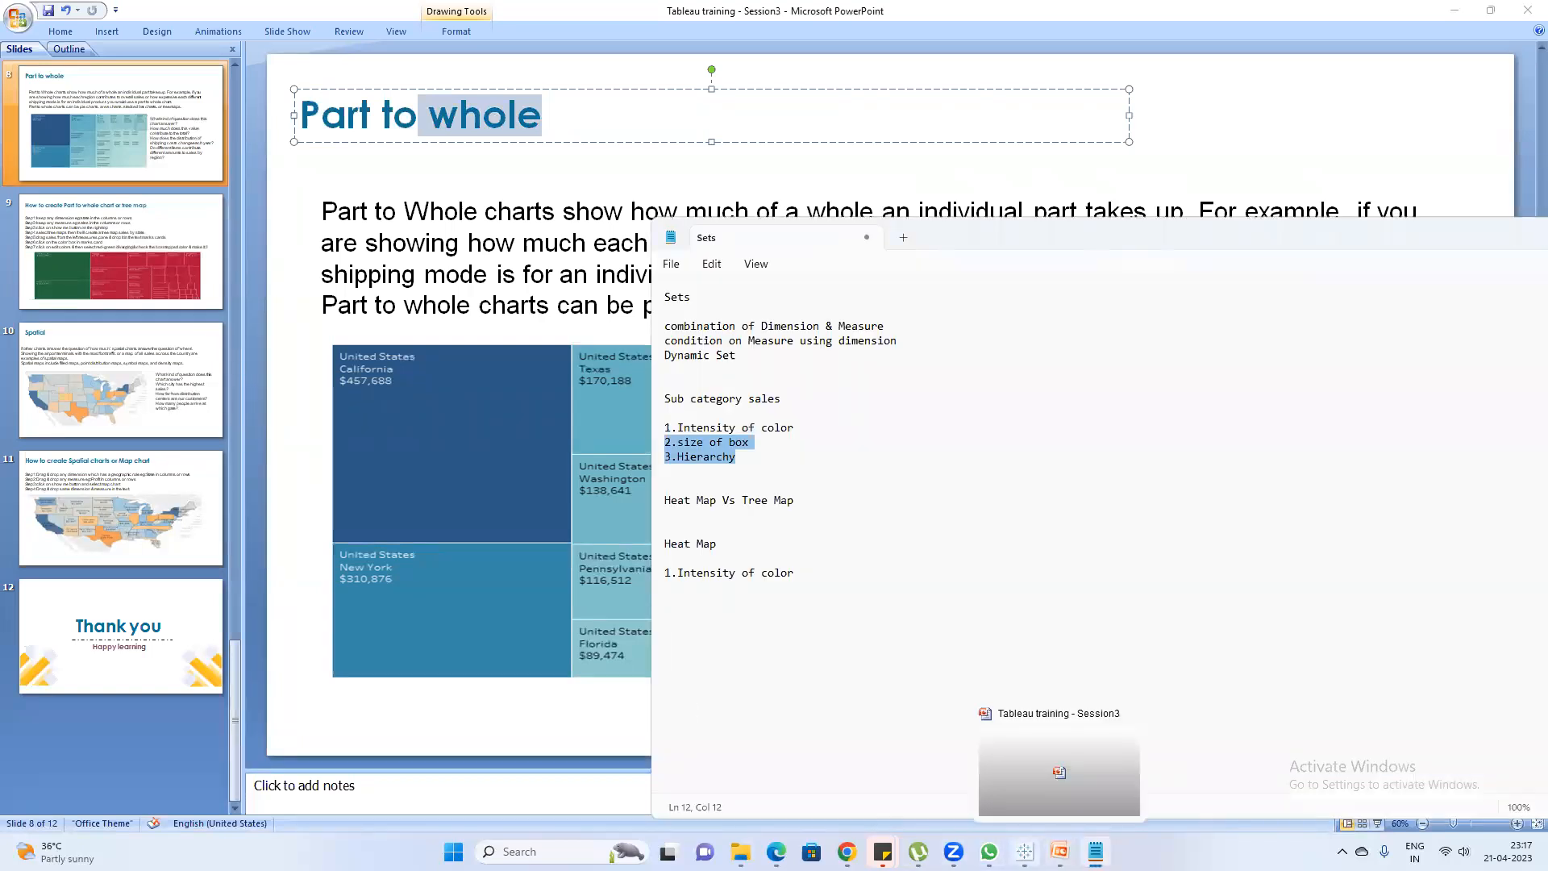
In Tableau, add a new worksheet with the Sales measure and turn it into a text table using Show Me
left_click(1025, 851)
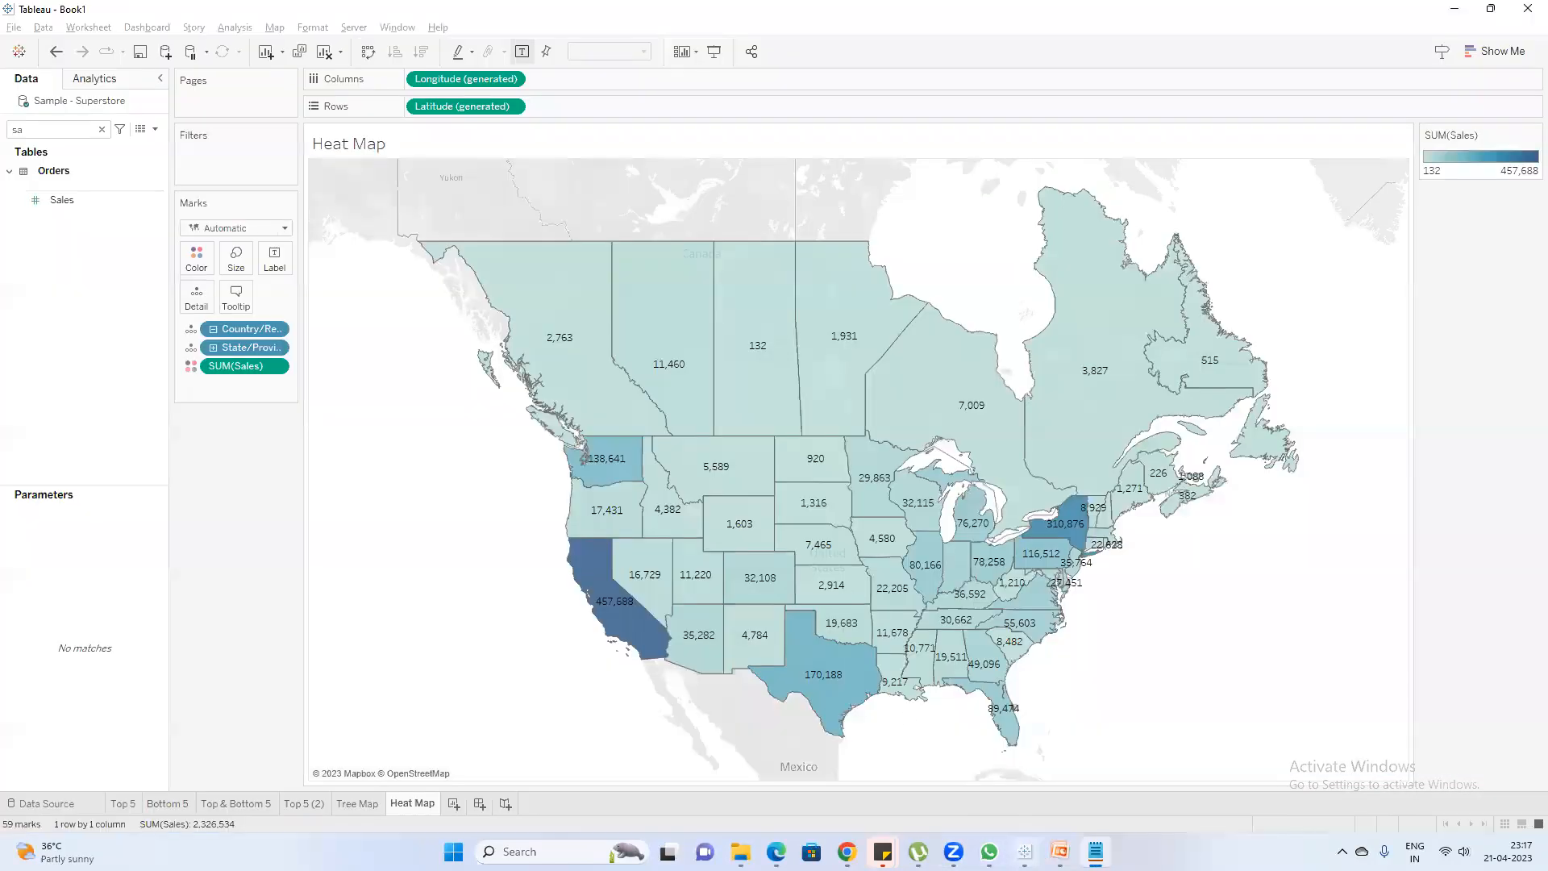
left_click(454, 804)
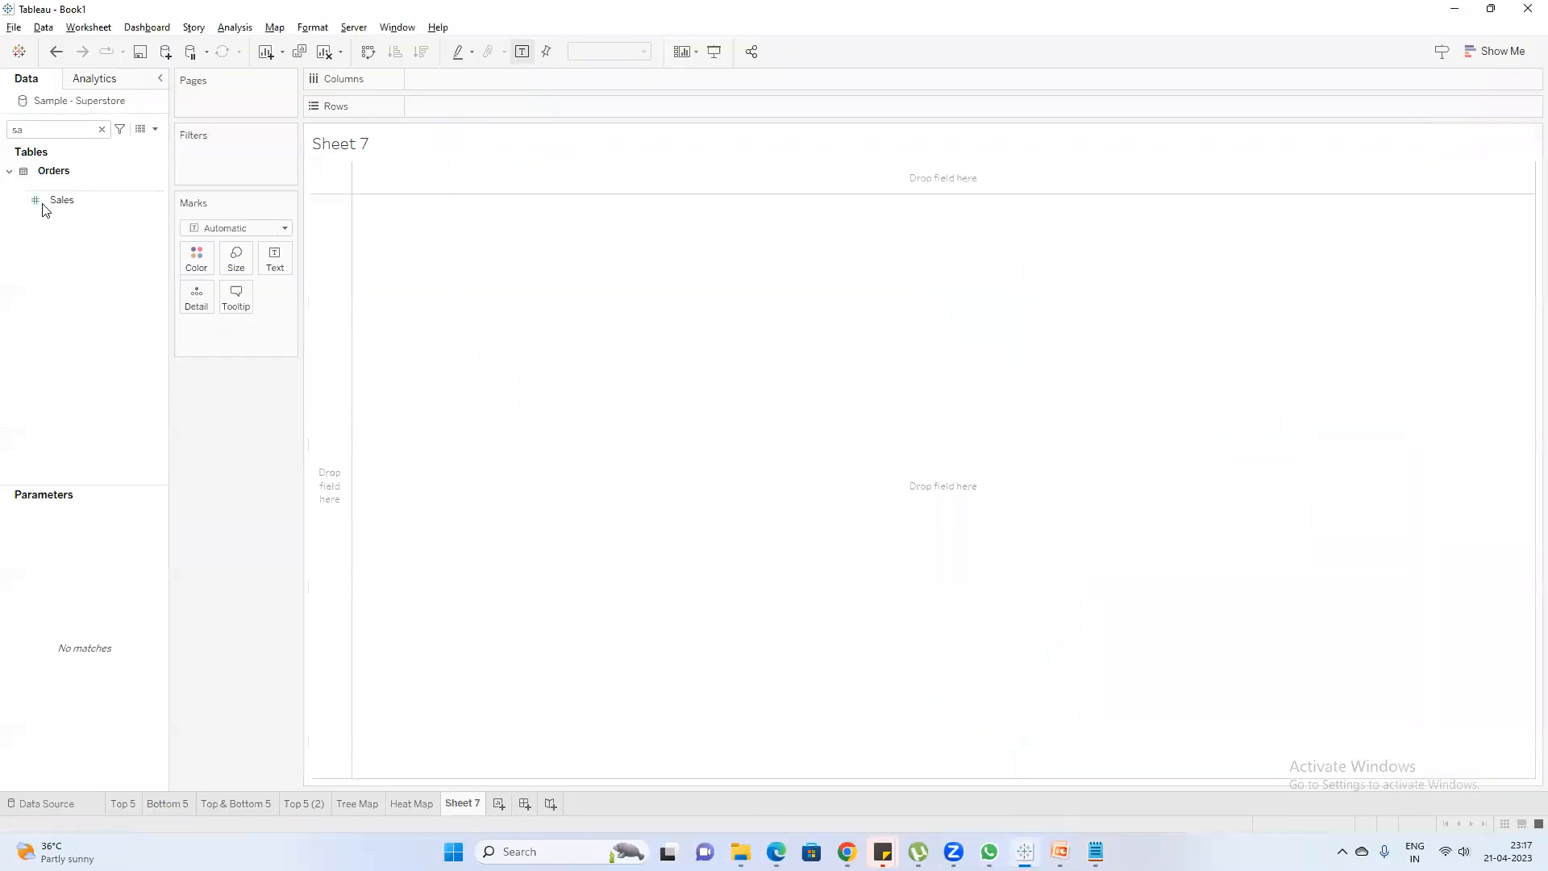
double_click(76, 194)
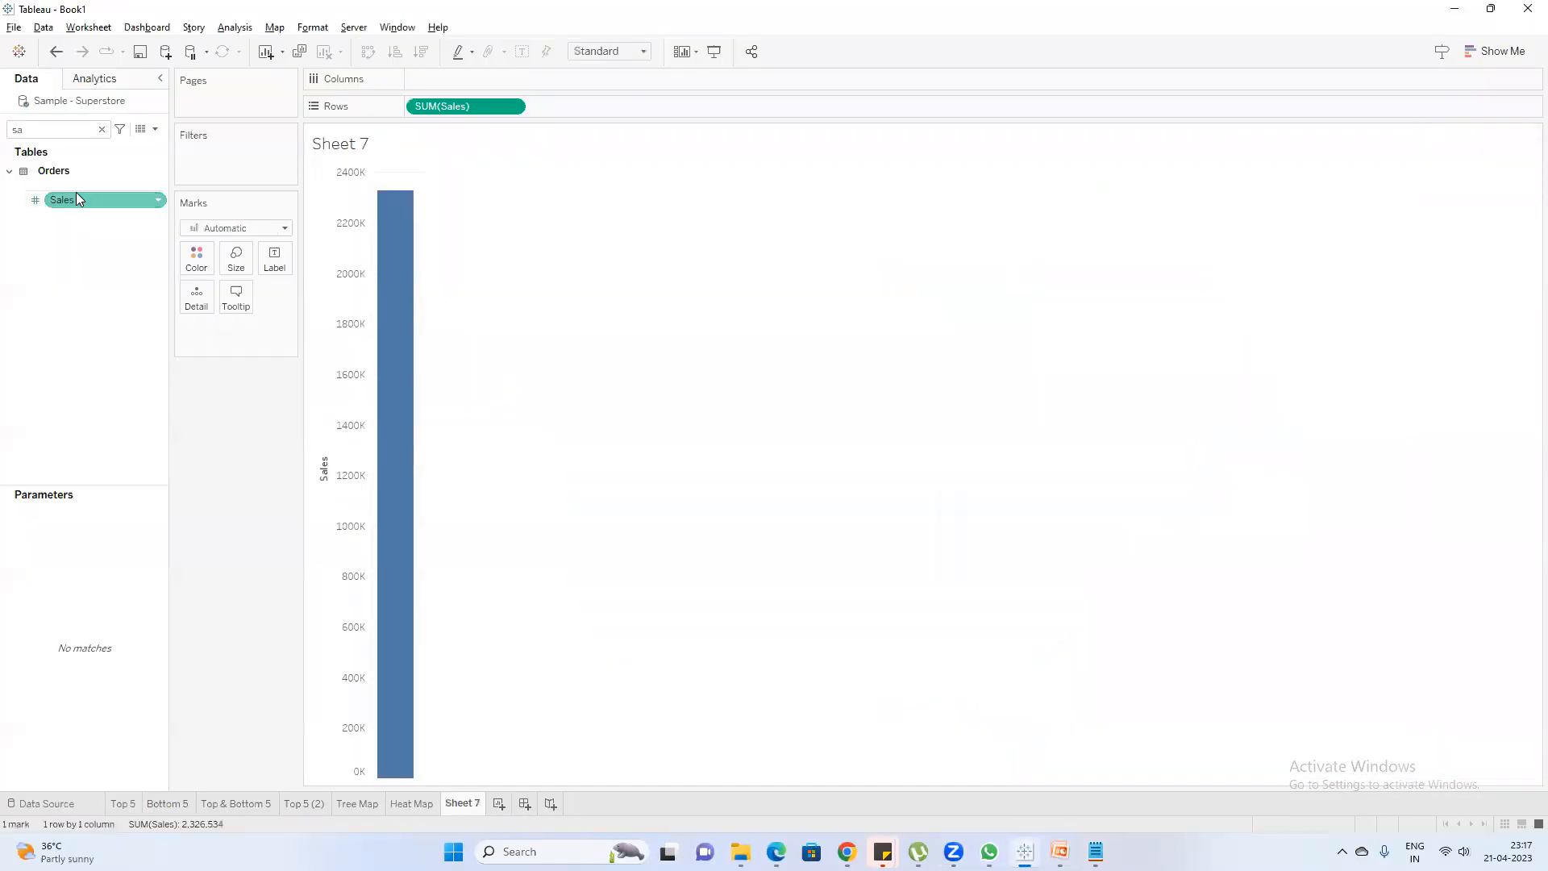
left_click(1496, 51)
left_click(1414, 95)
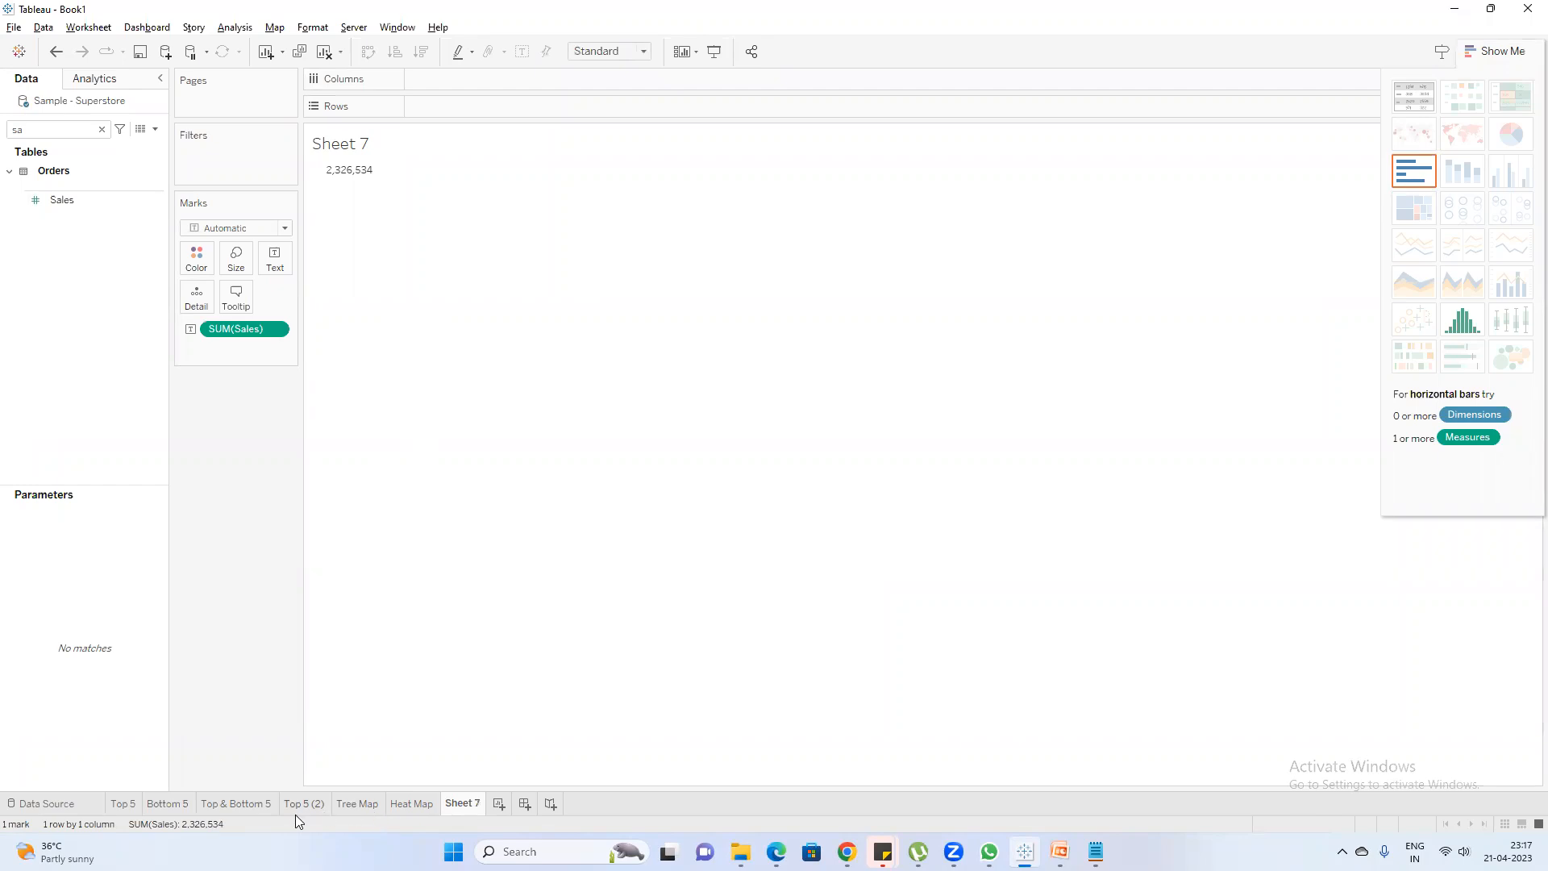
Examine the Tree Map sheet, and switch to PowerPoint to read slide 9, "How to create Part to whole chart or tree map"
left_click(357, 804)
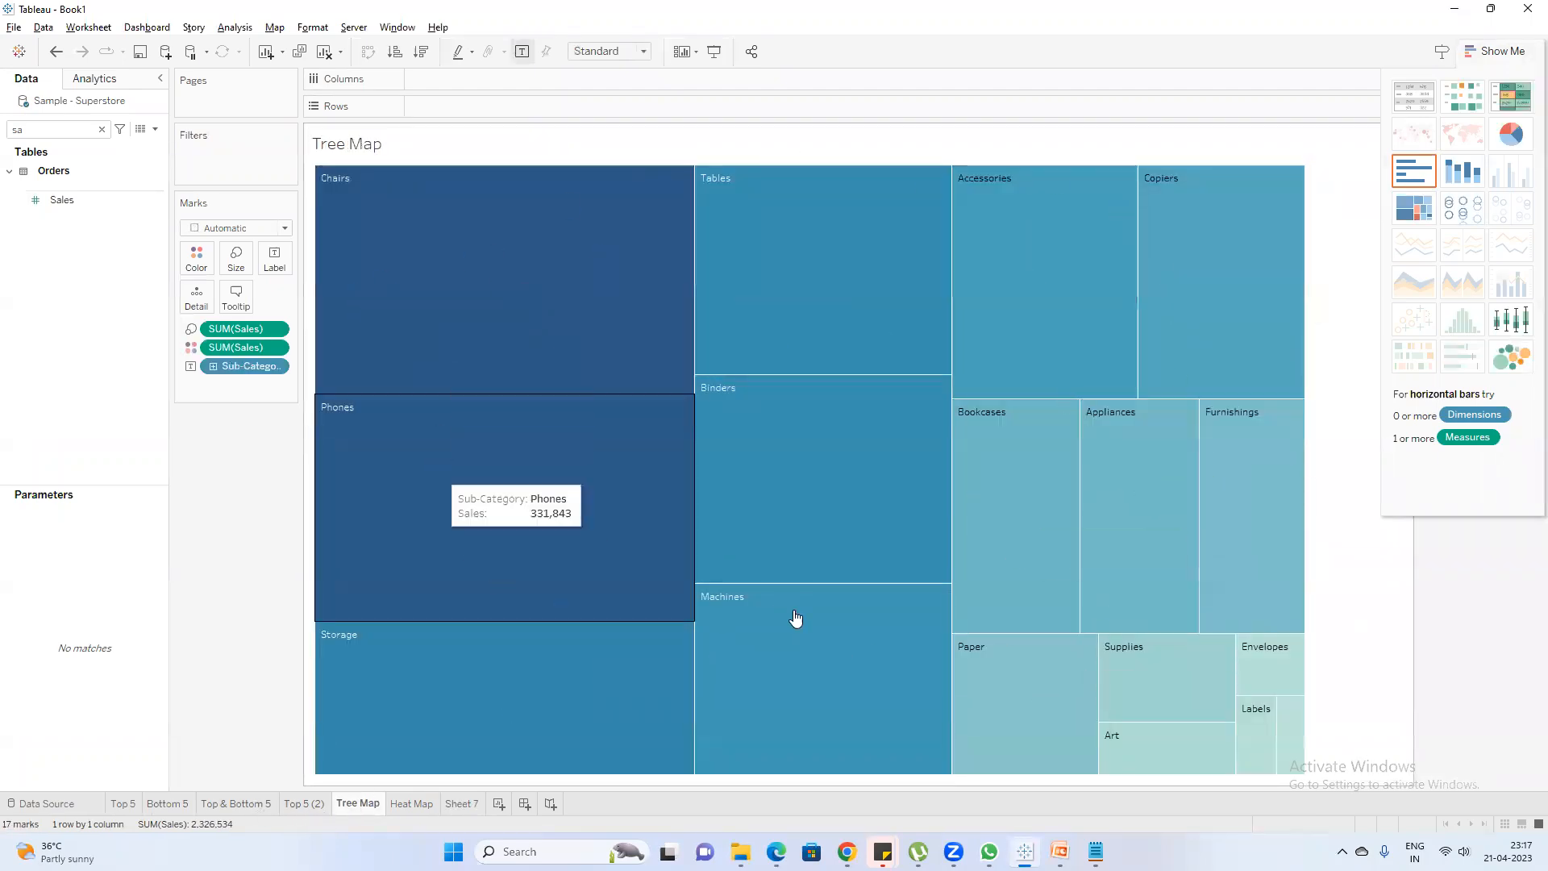
left_click(471, 805)
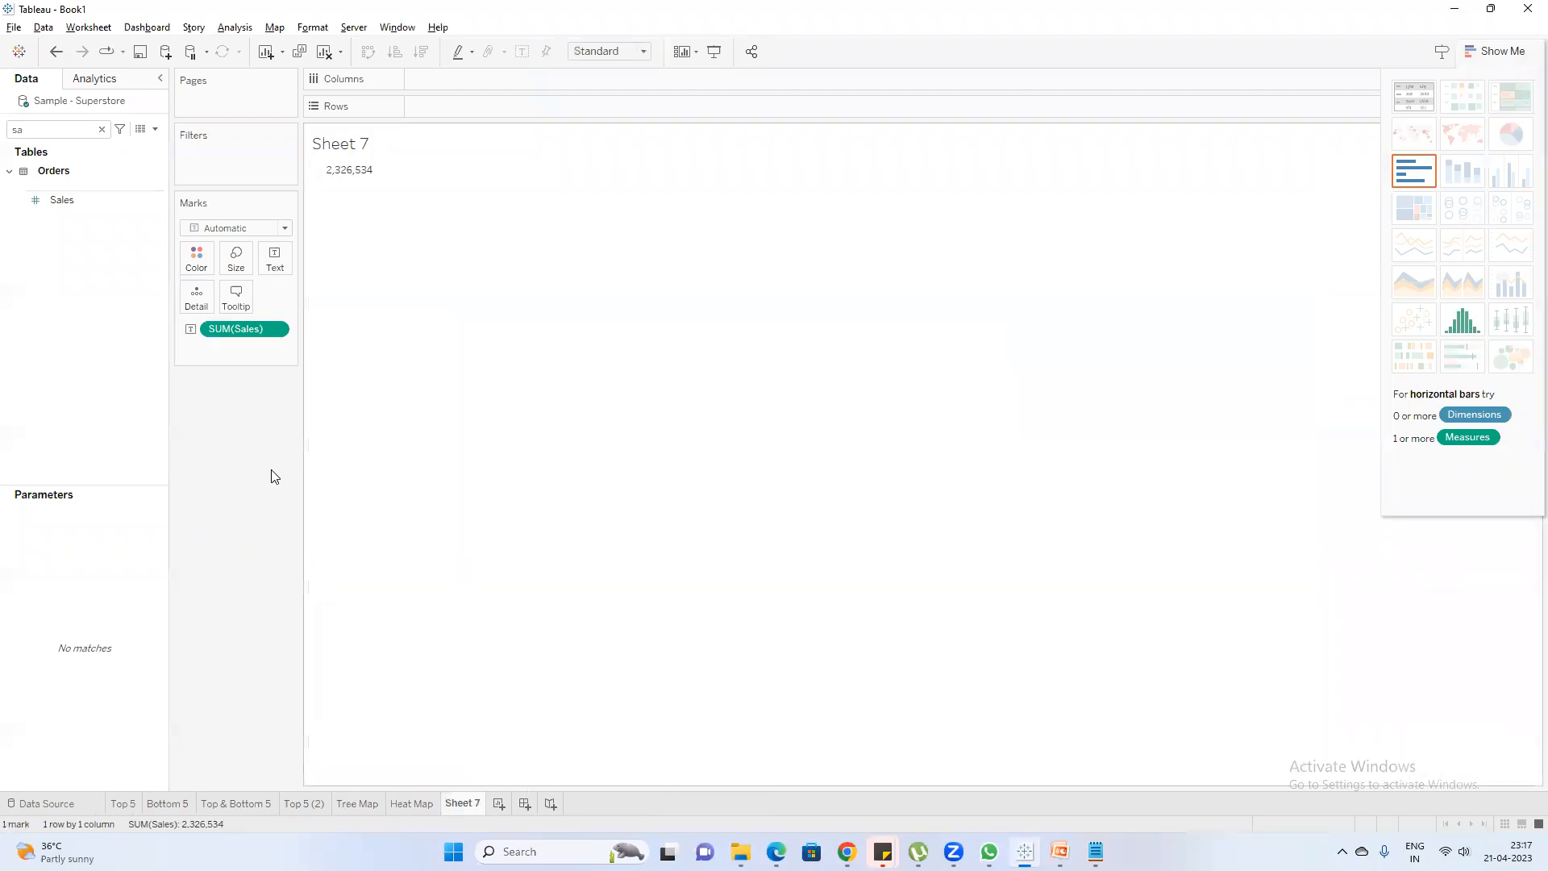
left_click(1454, 13)
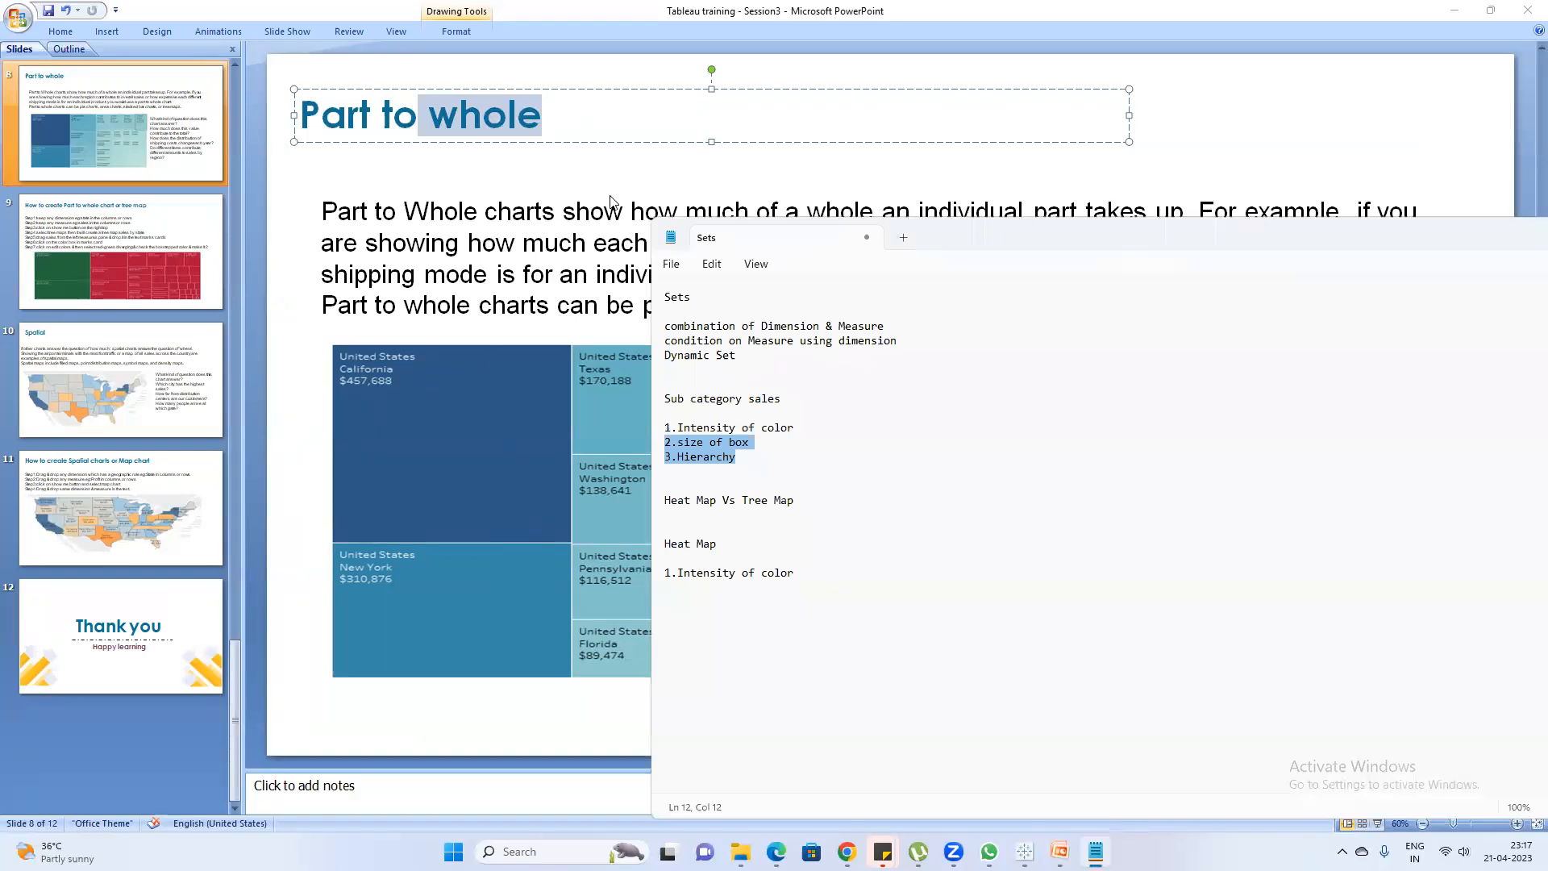
left_click(1095, 851)
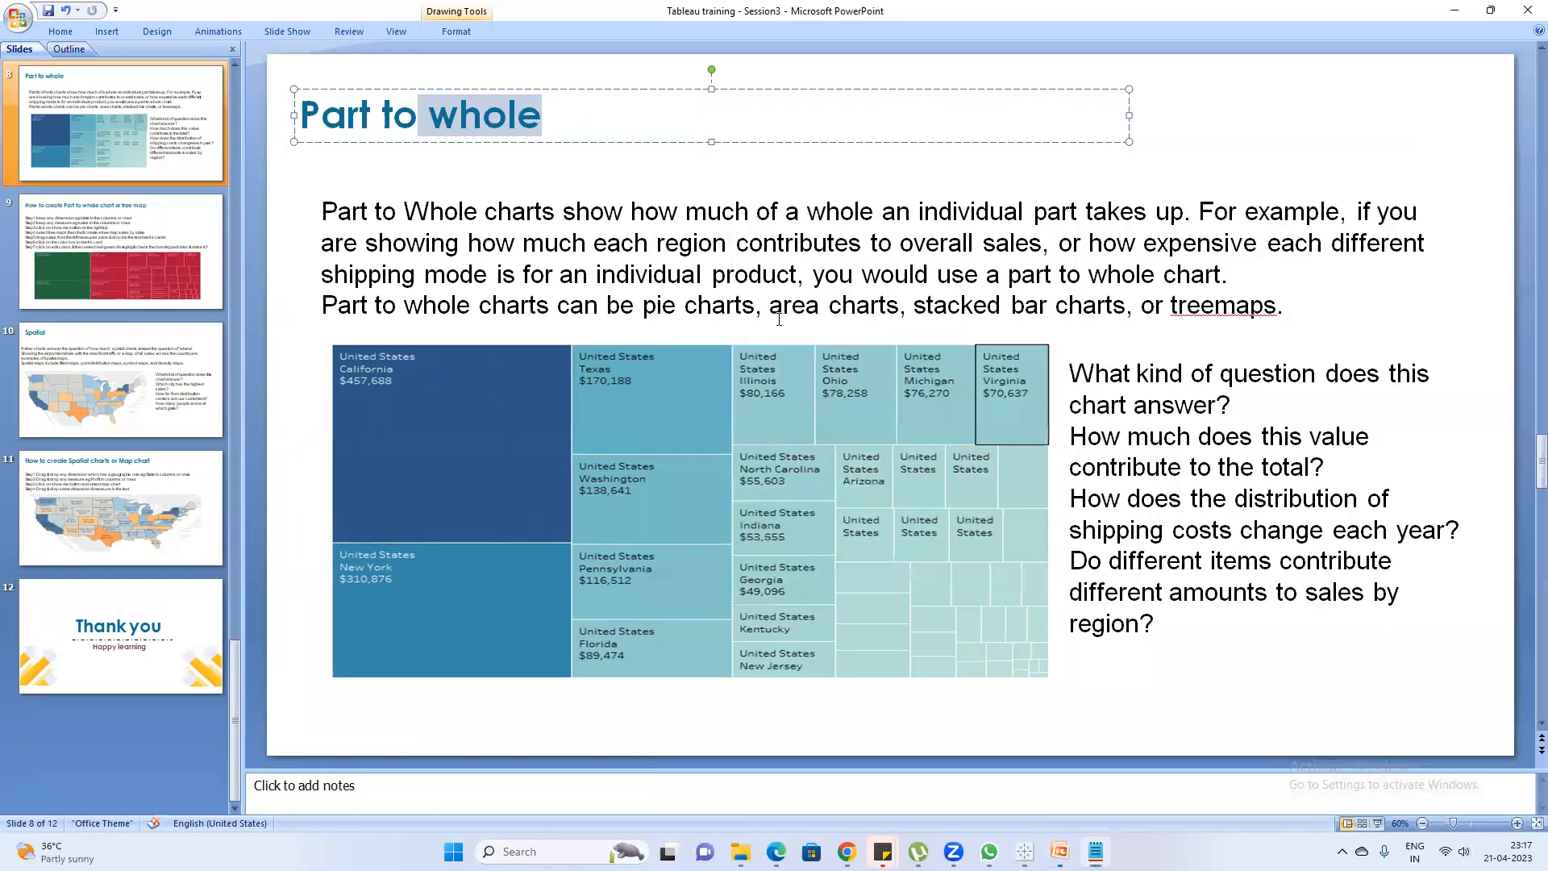
left_click(92, 269)
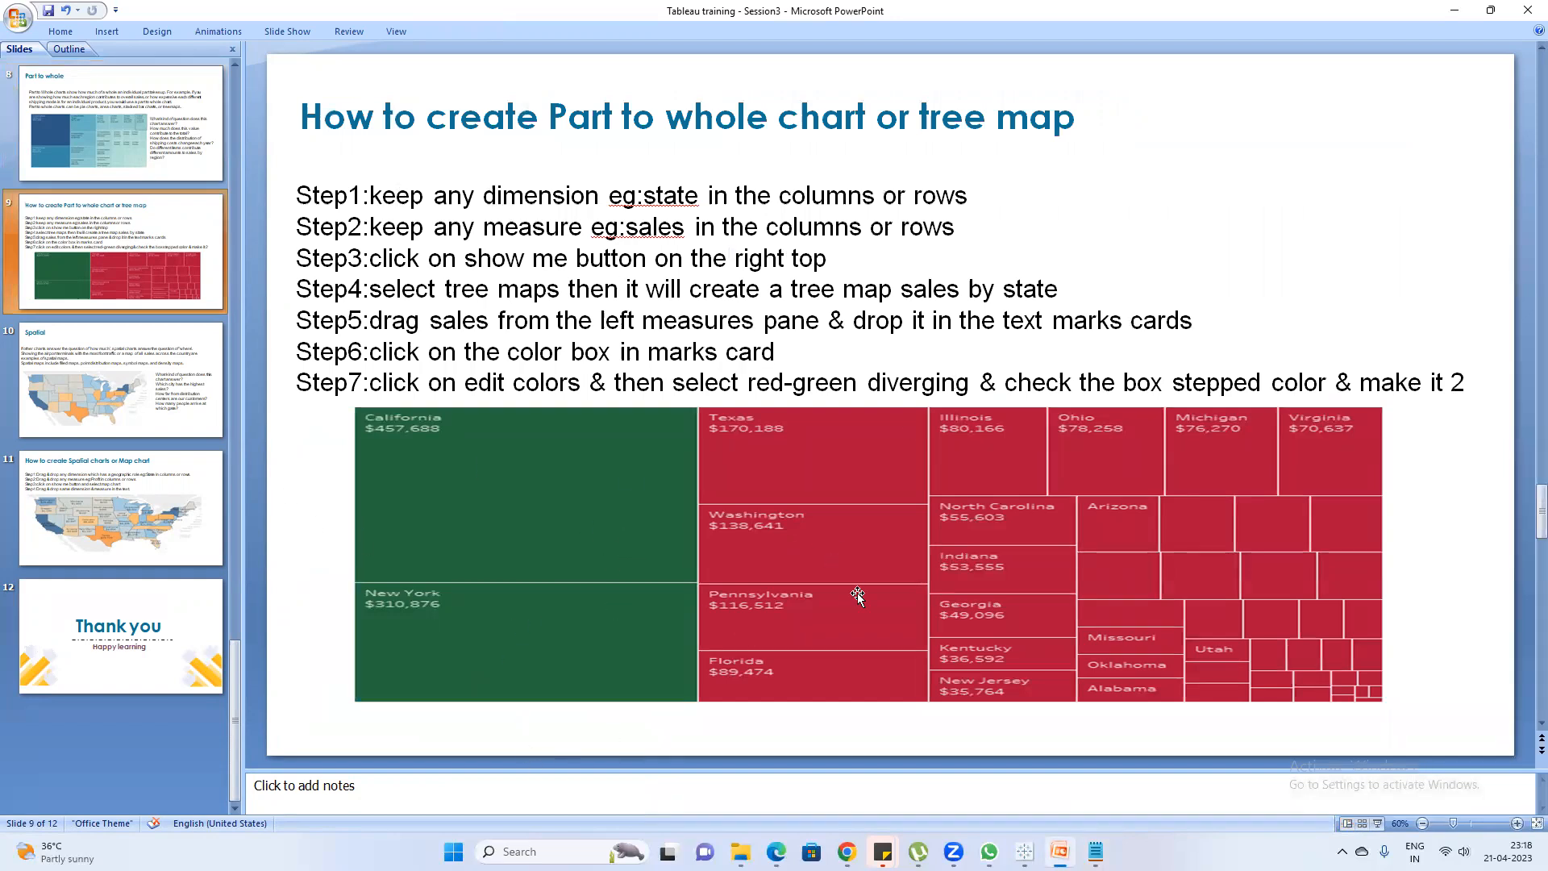
Switch to the Google Meet window to check the meeting, and return to the Tableau workbook
key("alt+Tab")
key("alt+Tab")
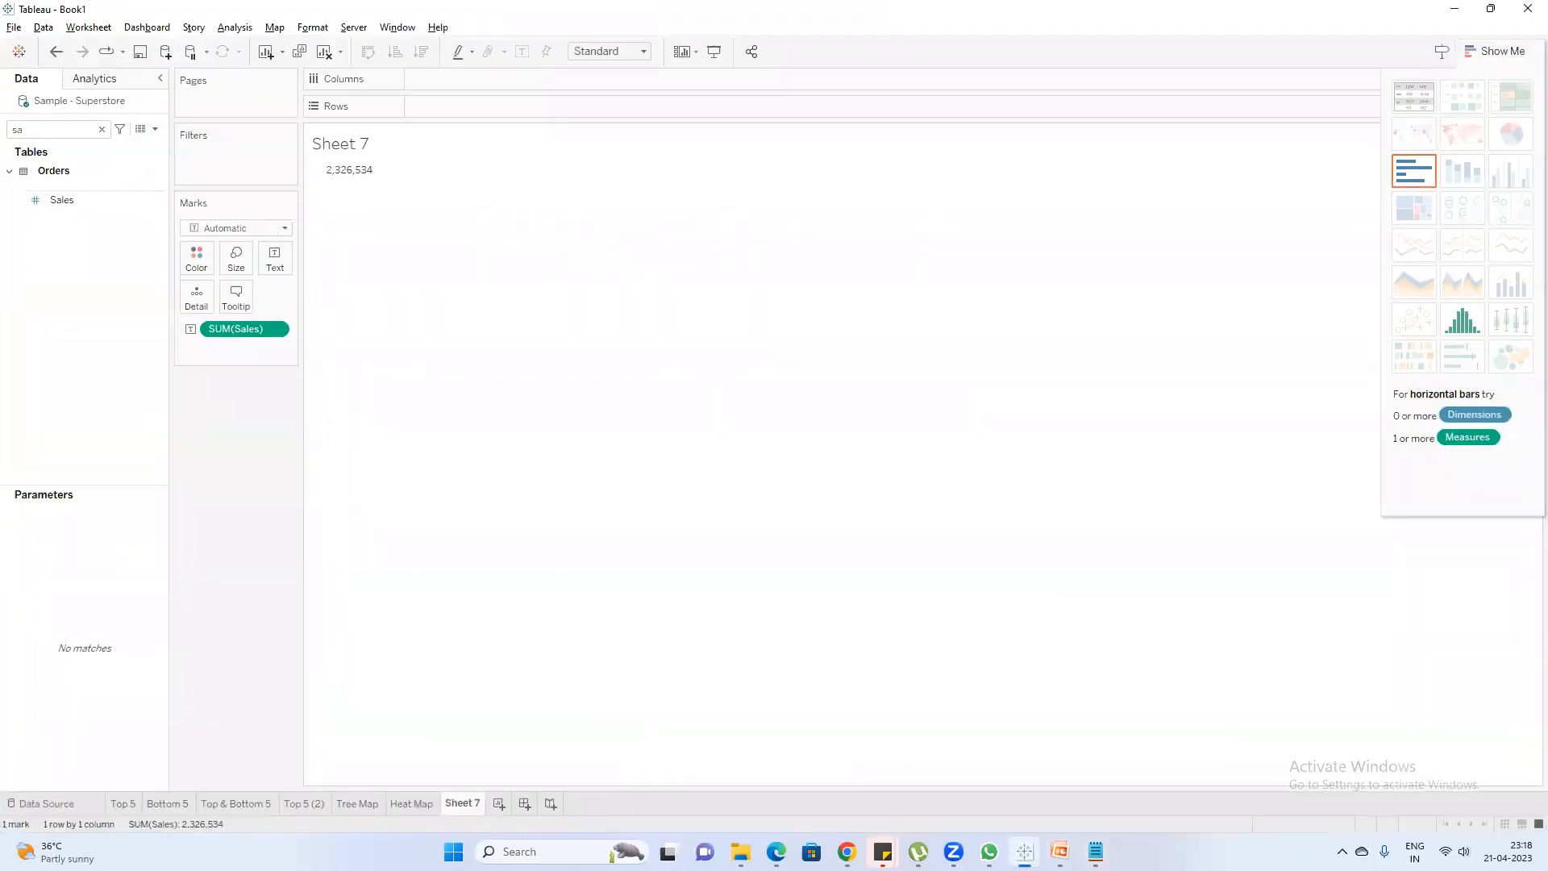
key("alt+Tab")
key("alt+Tab")
mouse_move(817, 826)
left_click(775, 781)
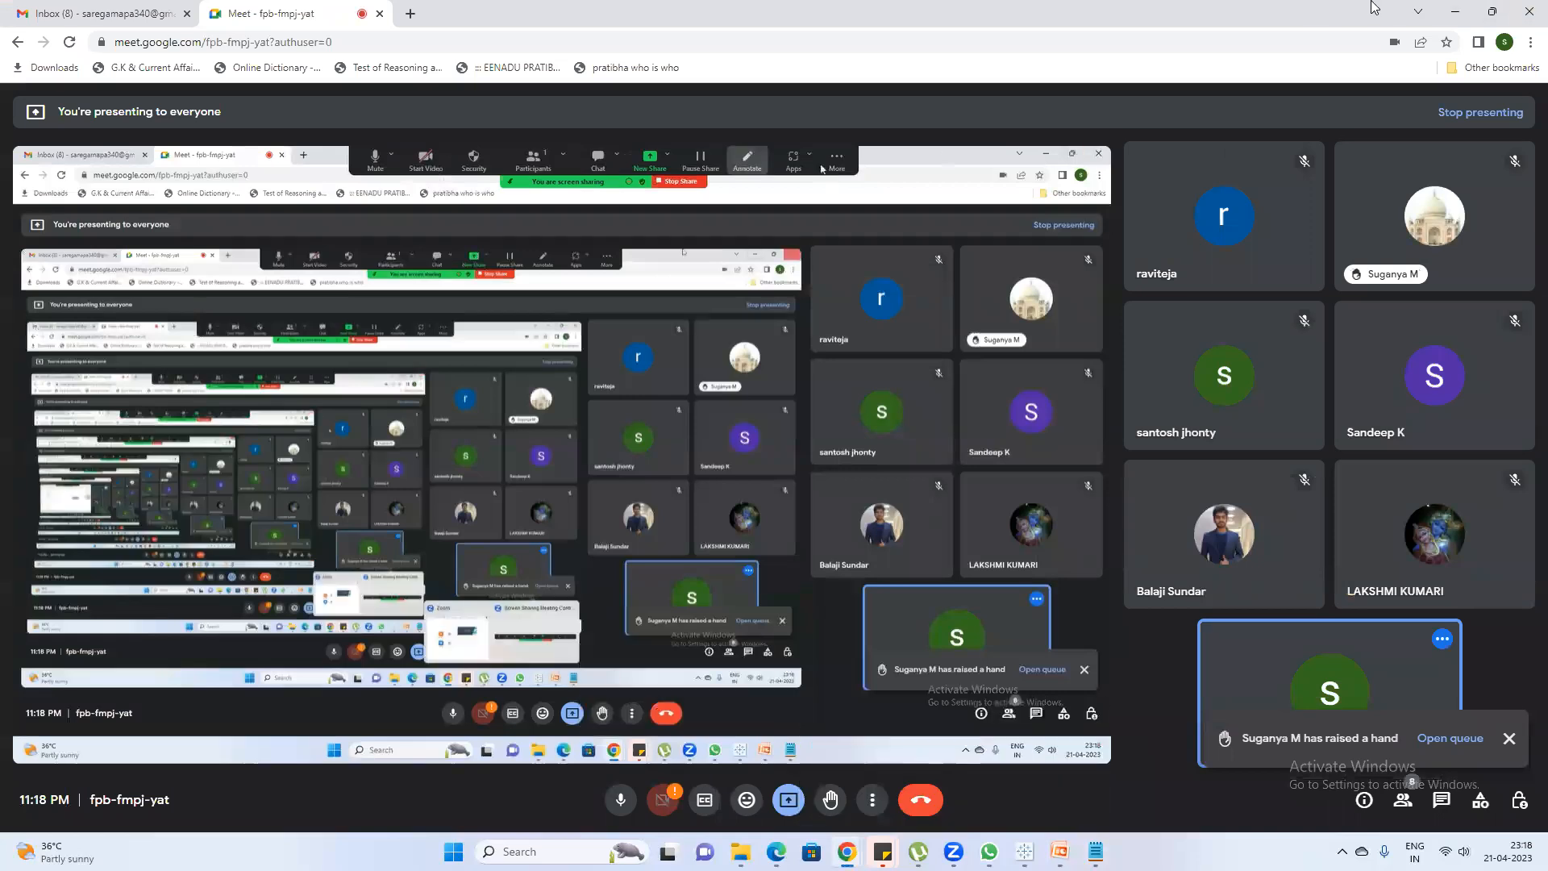
left_click(1448, 8)
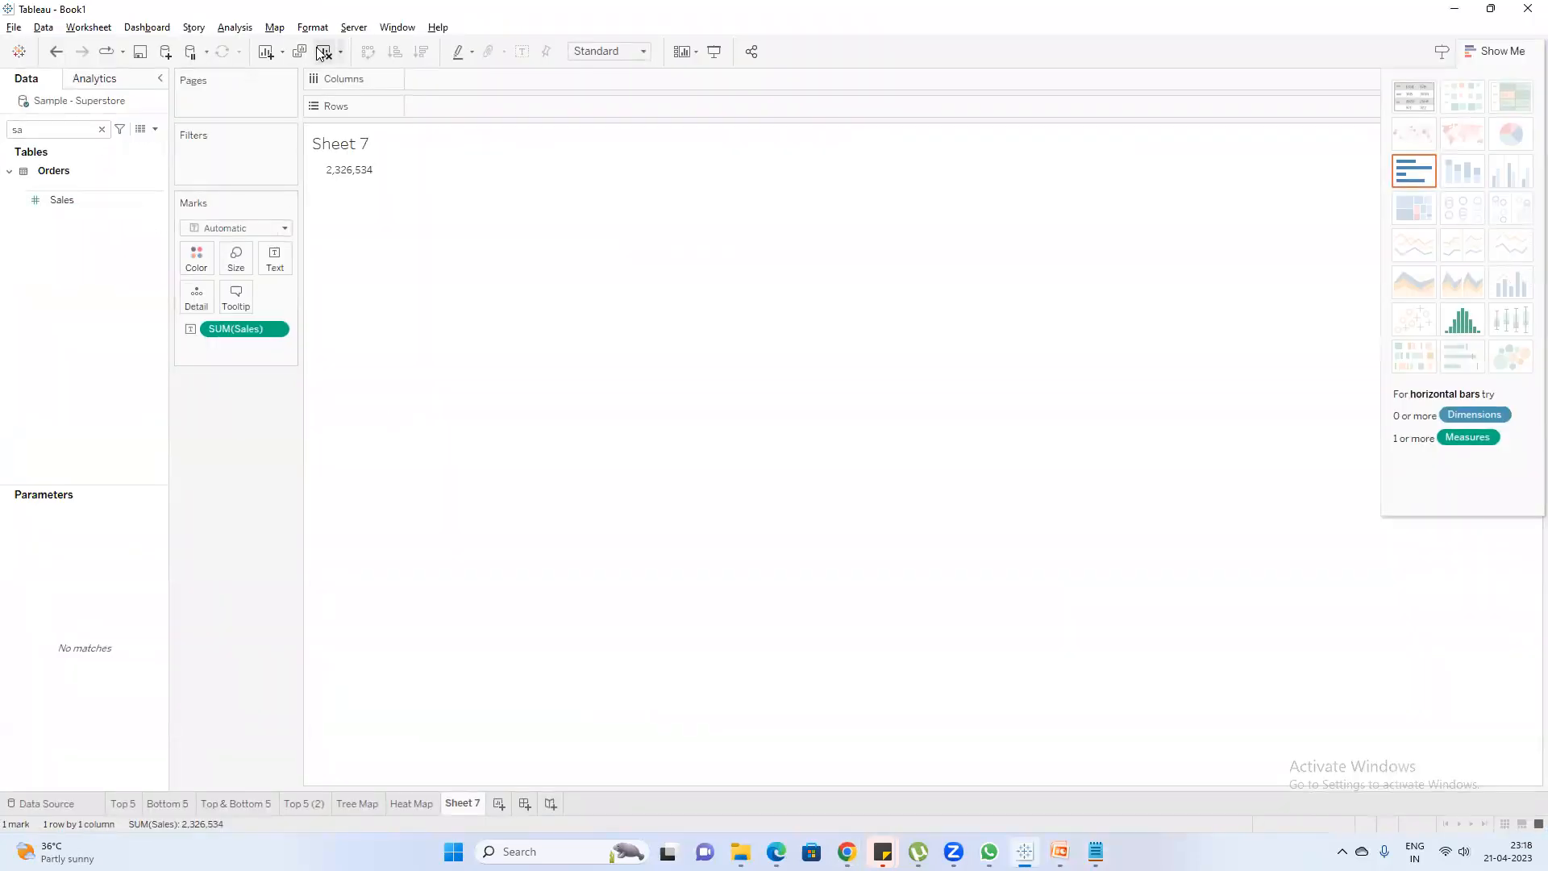
Duplicate the Tree Map sheet and copy SUM(Sales) onto the label so the Sub-Category boxes show their sales
left_click(358, 804)
right_click(358, 808)
left_click(408, 651)
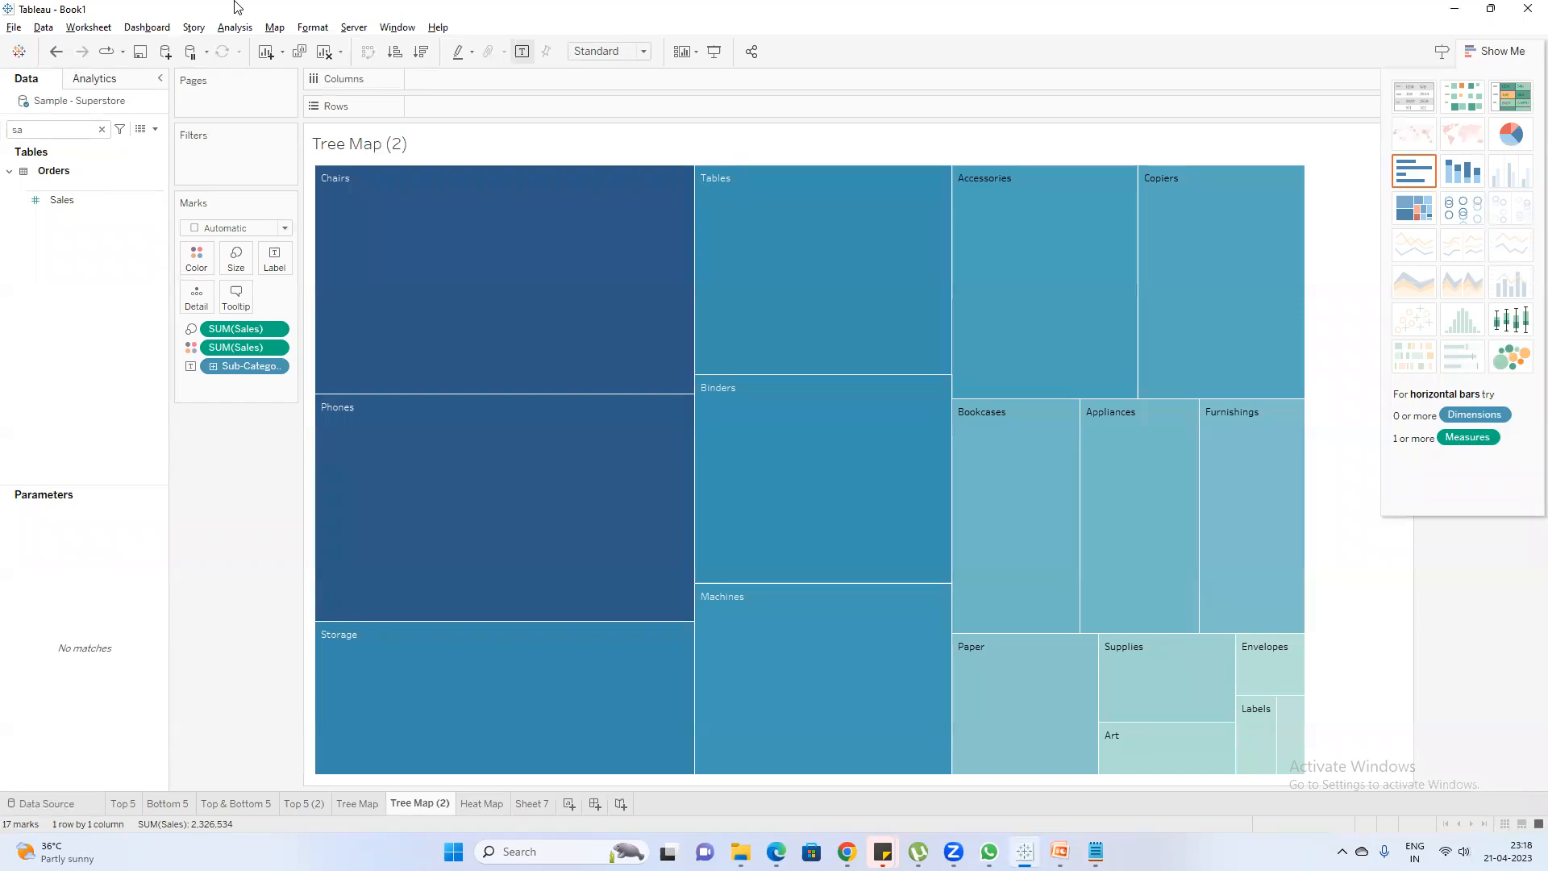
left_click(523, 52)
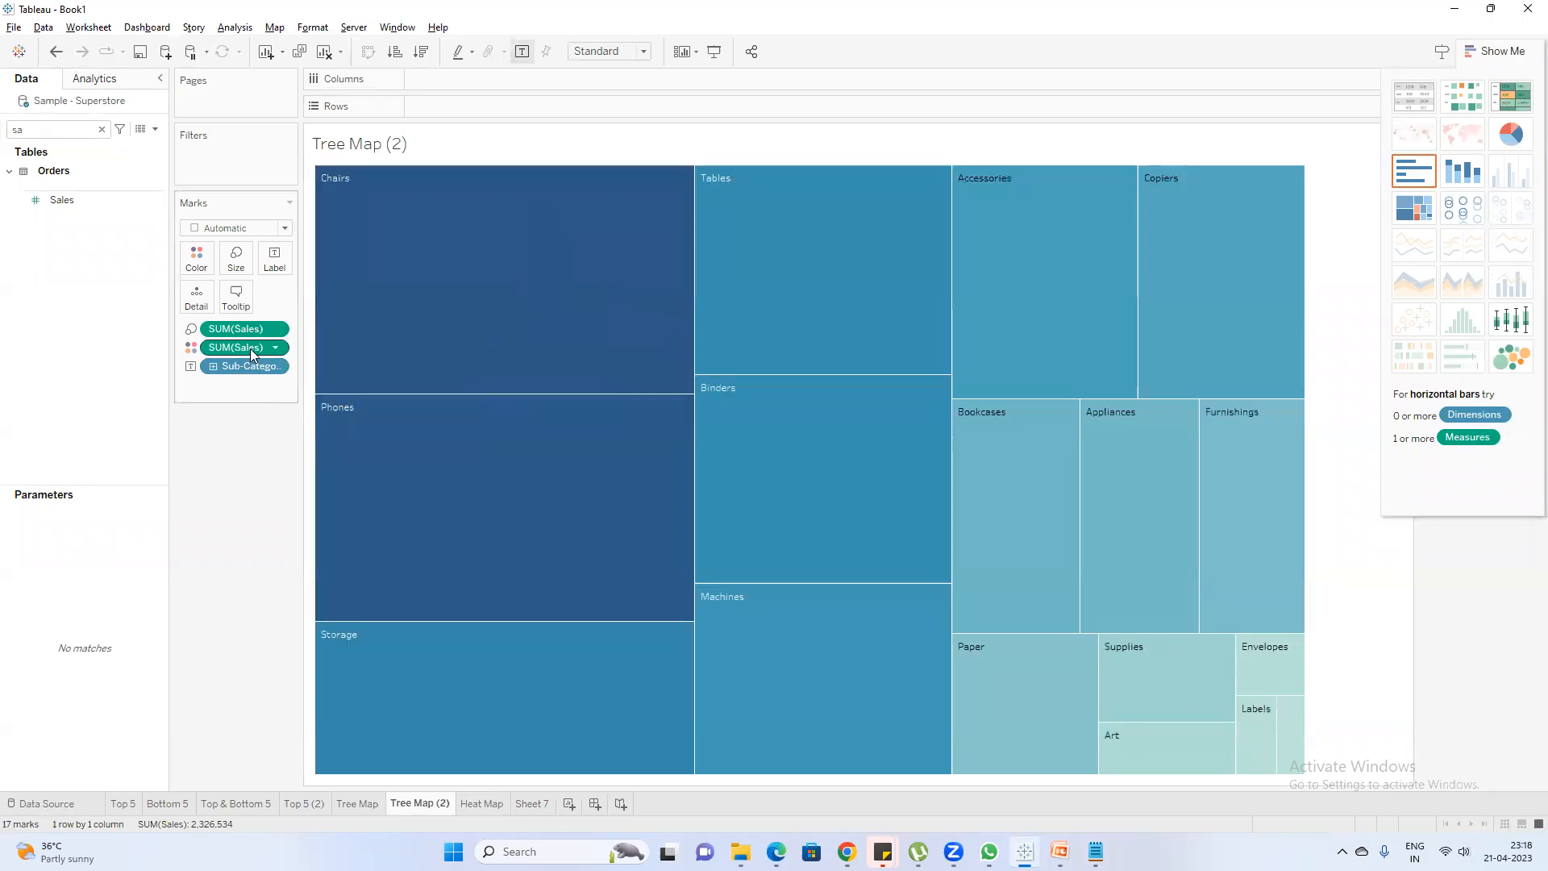
left_click_drag(227, 347, 267, 258)
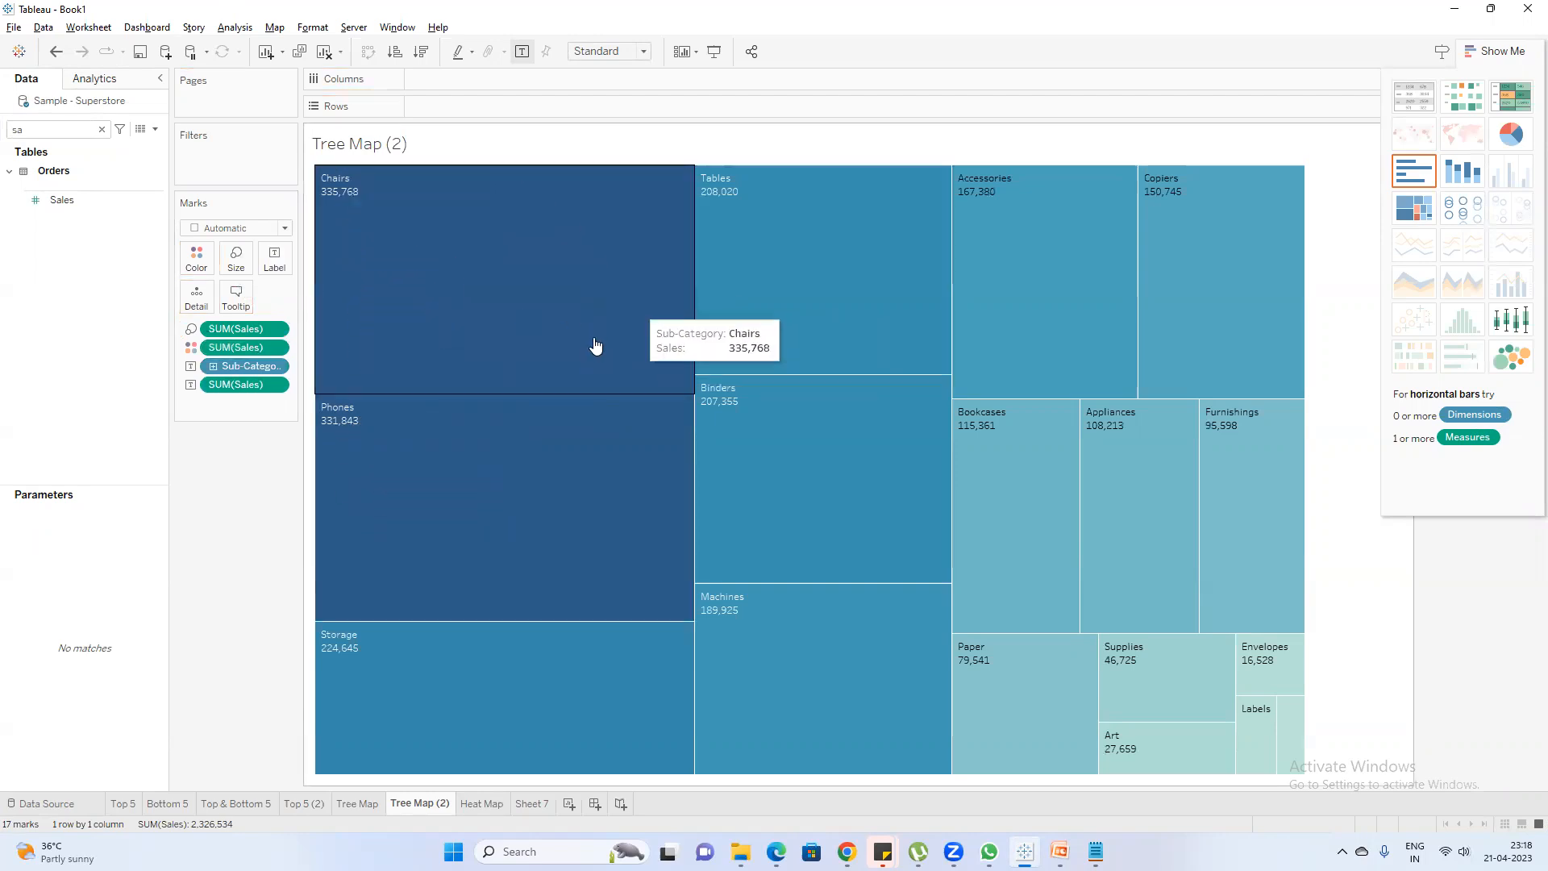
Clear the field search and open a new calculated field, with the function list collapsed and the editor moved aside
left_click(101, 129)
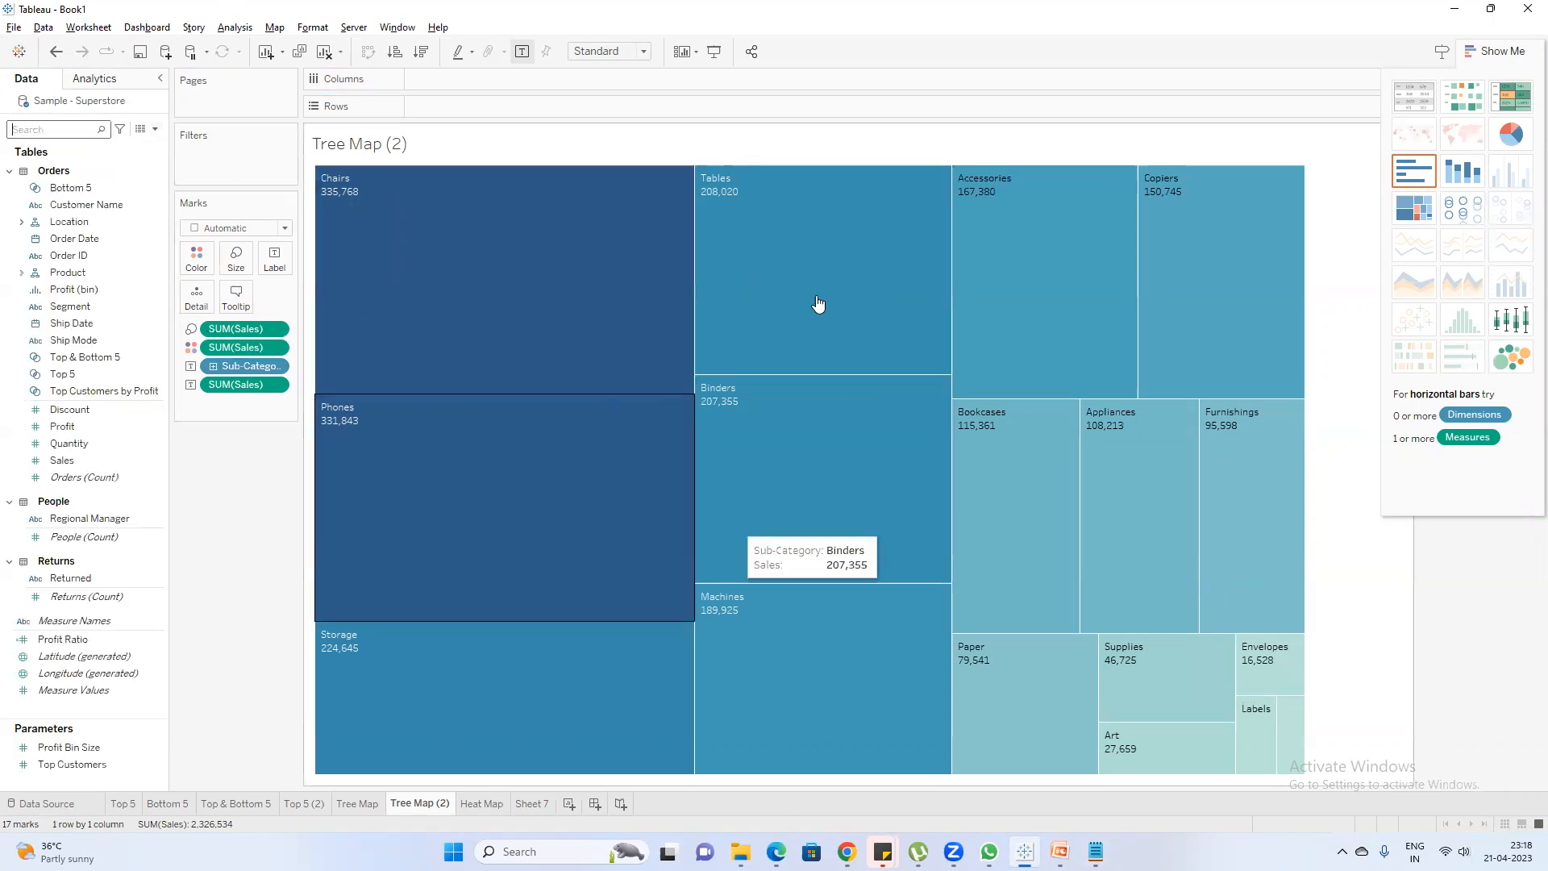
left_click(155, 129)
left_click(119, 146)
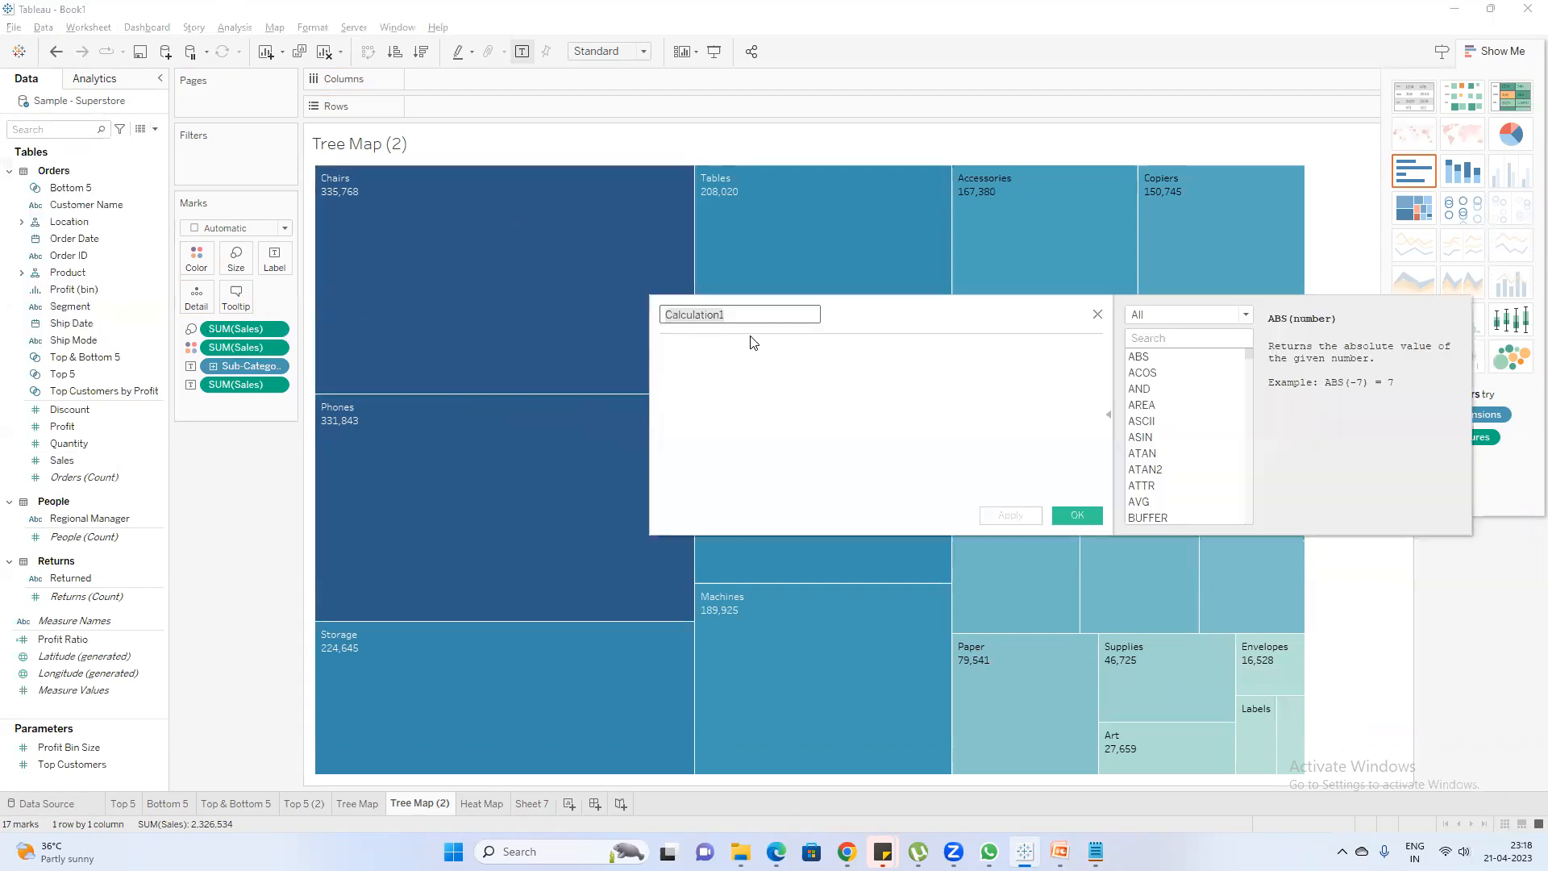
left_click_drag(863, 324, 972, 391)
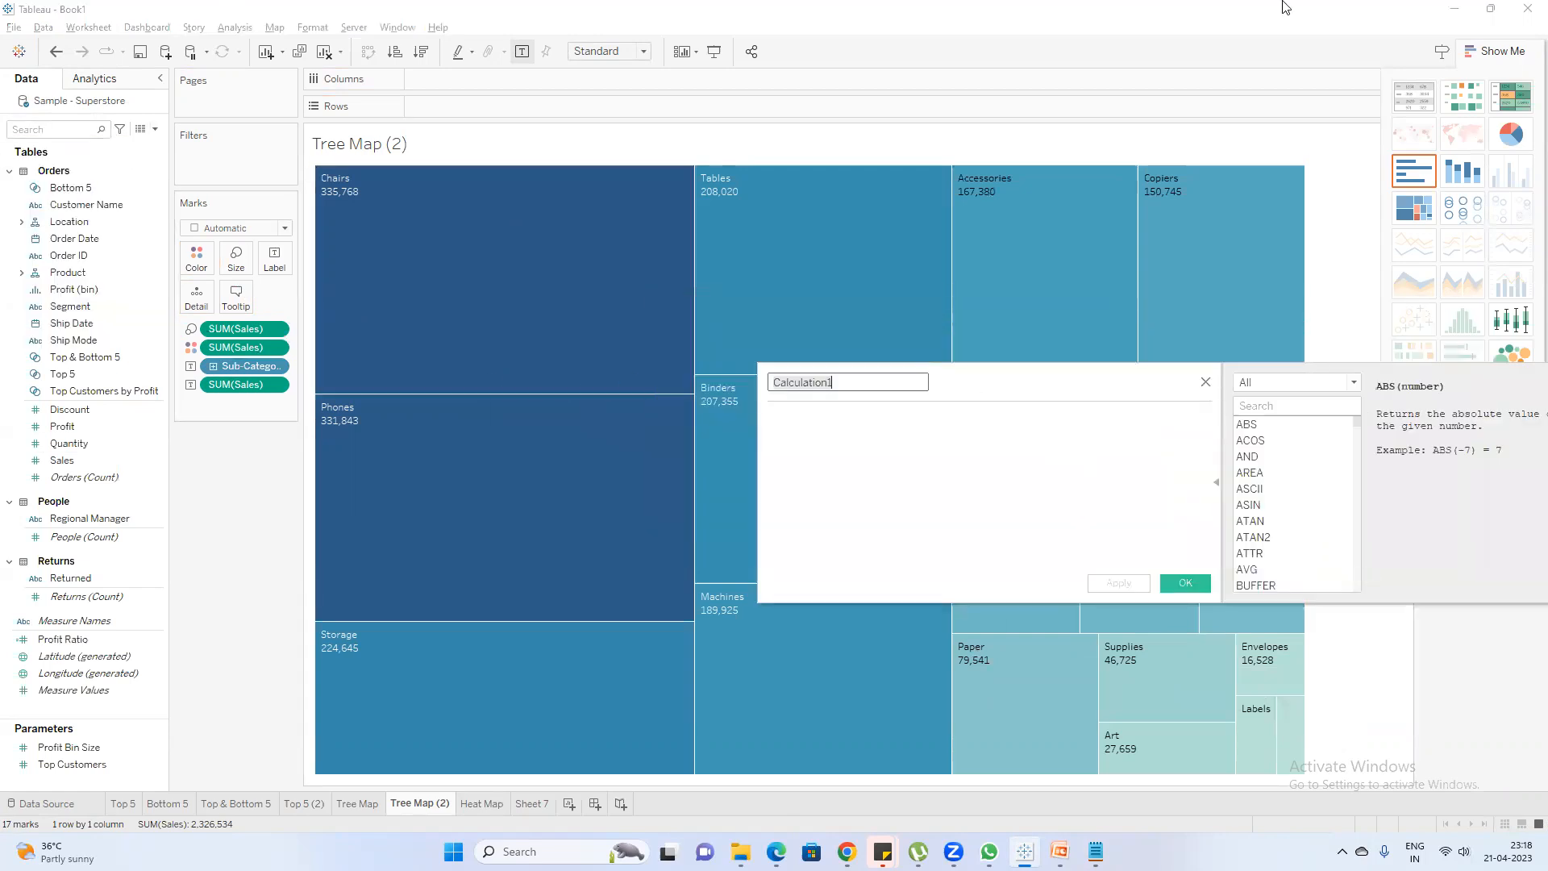
left_click(1216, 482)
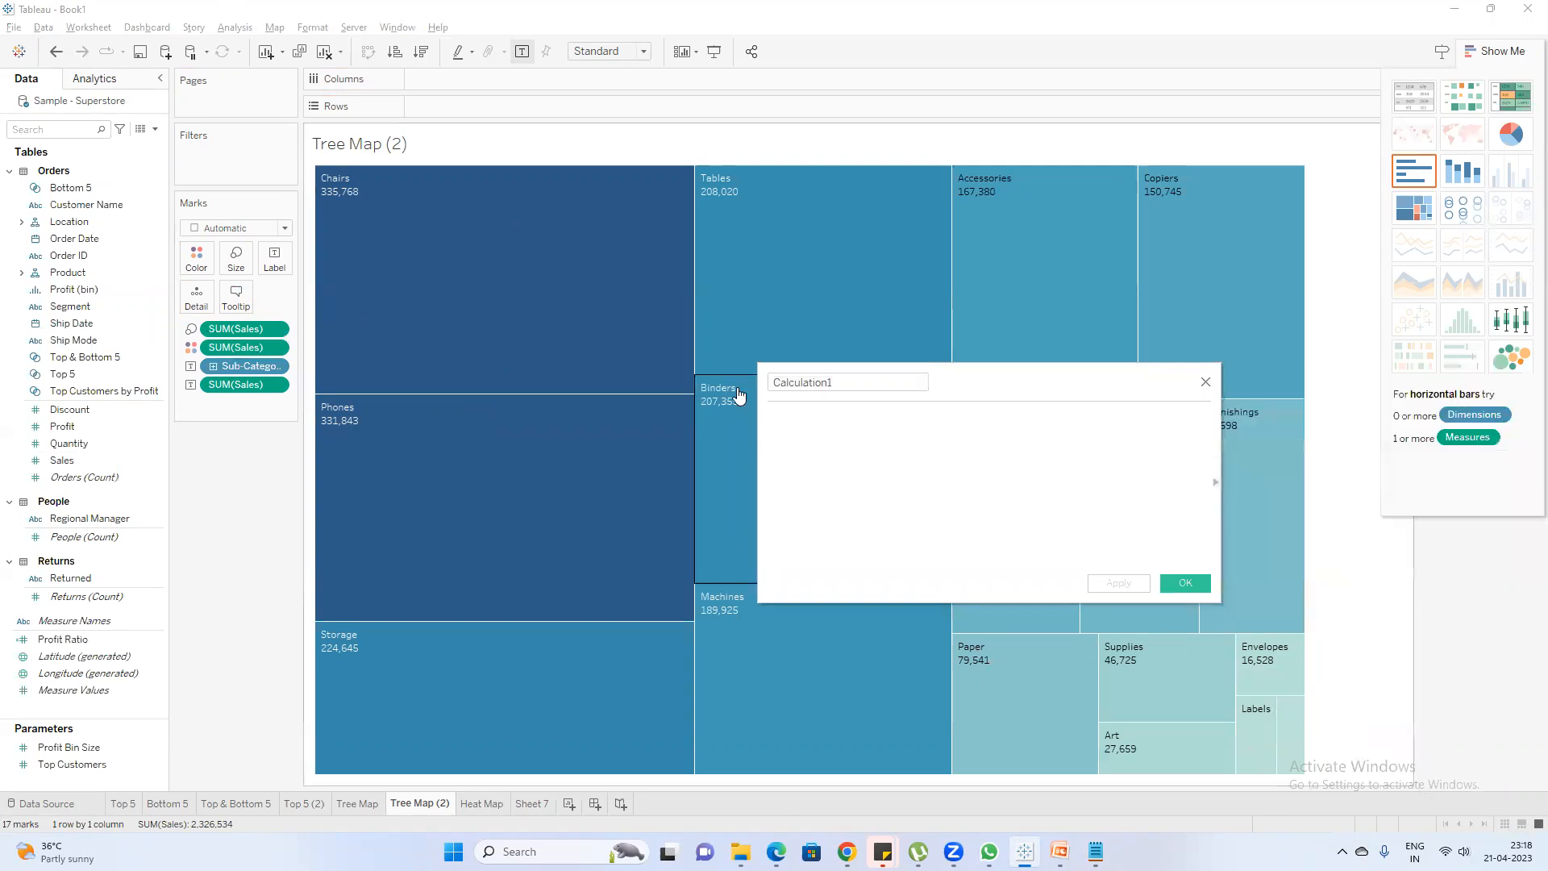
left_click_drag(1002, 379, 1061, 420)
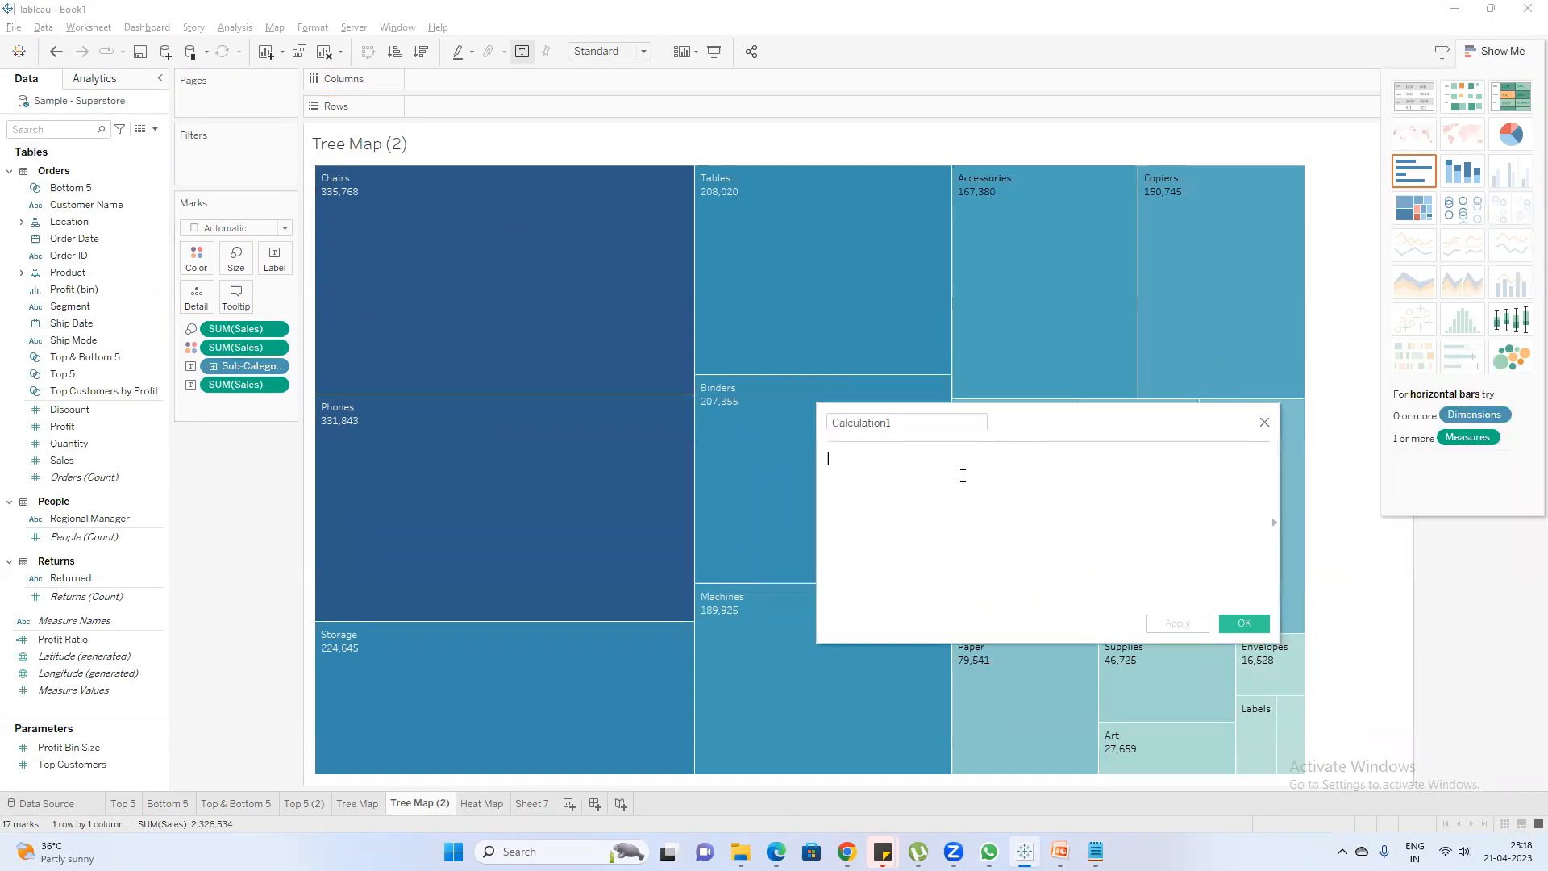
Enter the calculation's first condition as if SUM([Sales])>200000 then 'Good'
type("if SUM()")
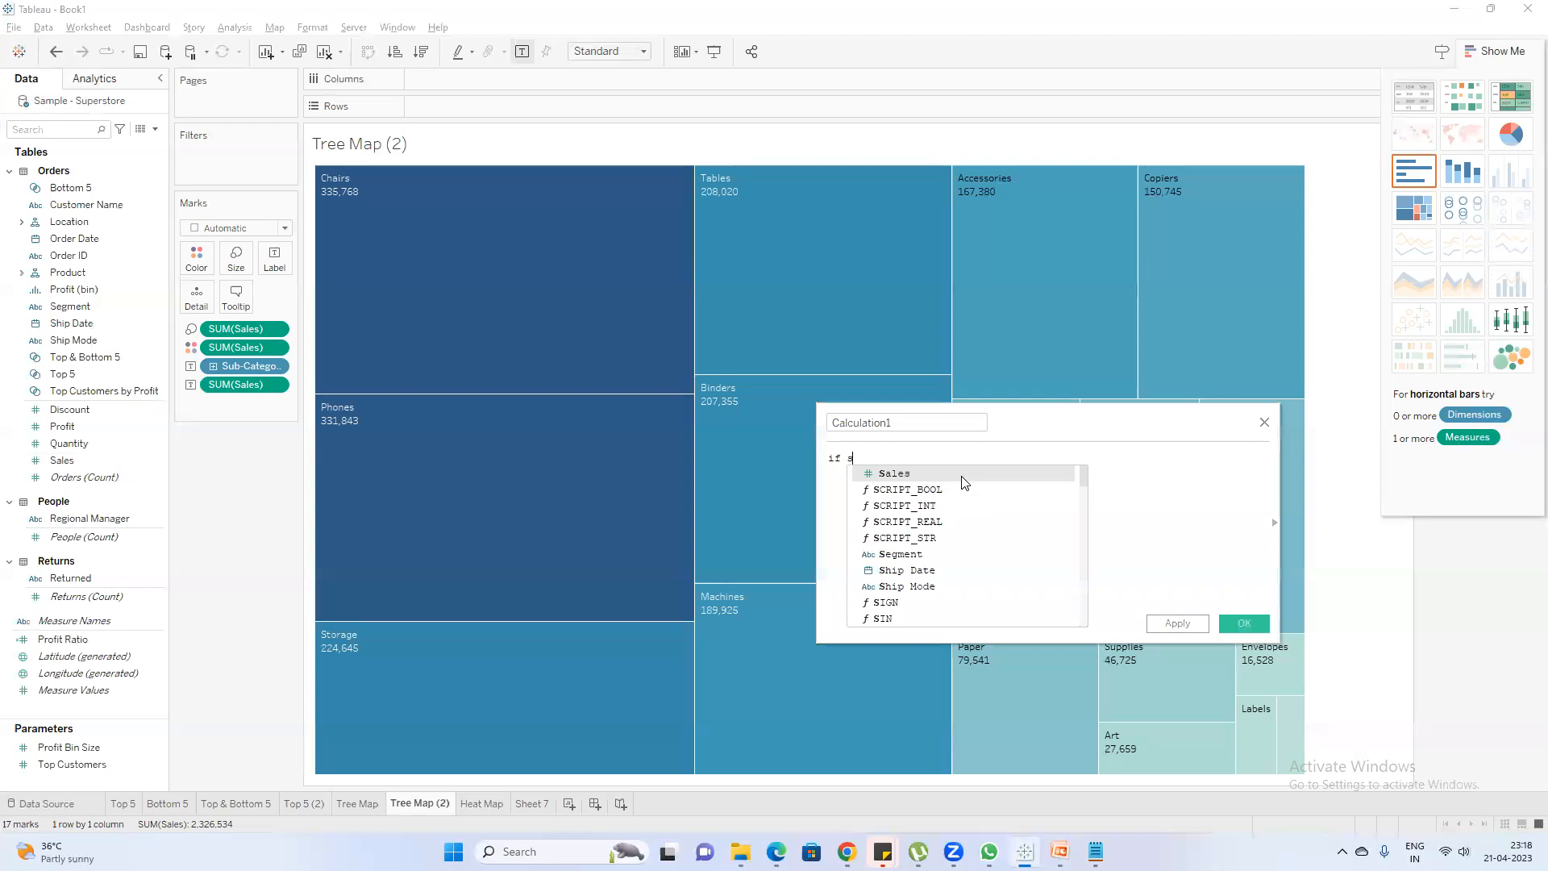
type("sa")
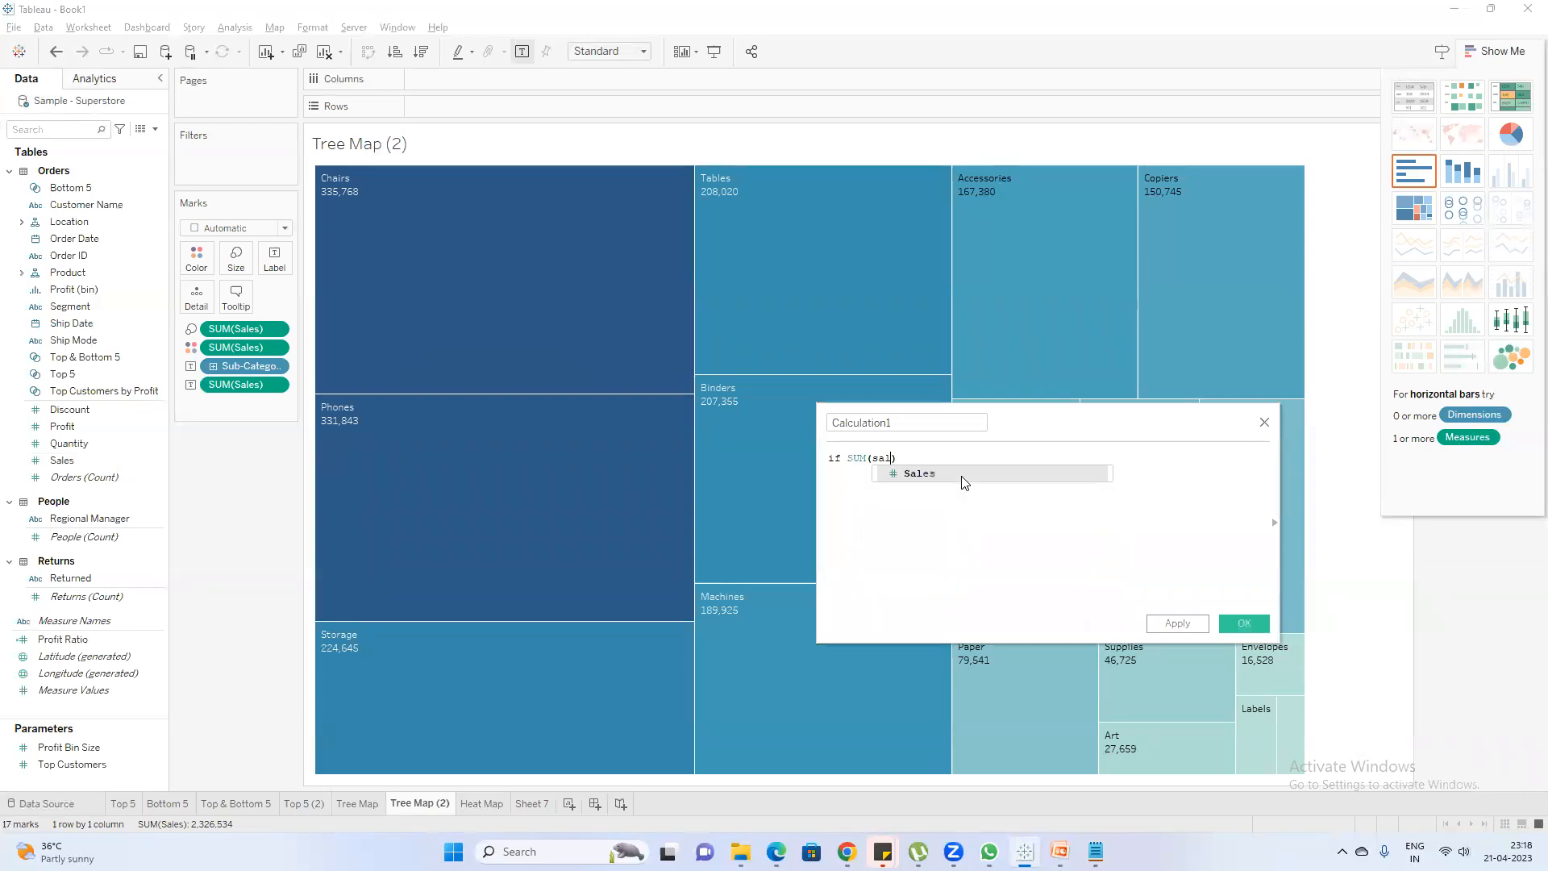
type("l")
left_click(964, 476)
type(">")
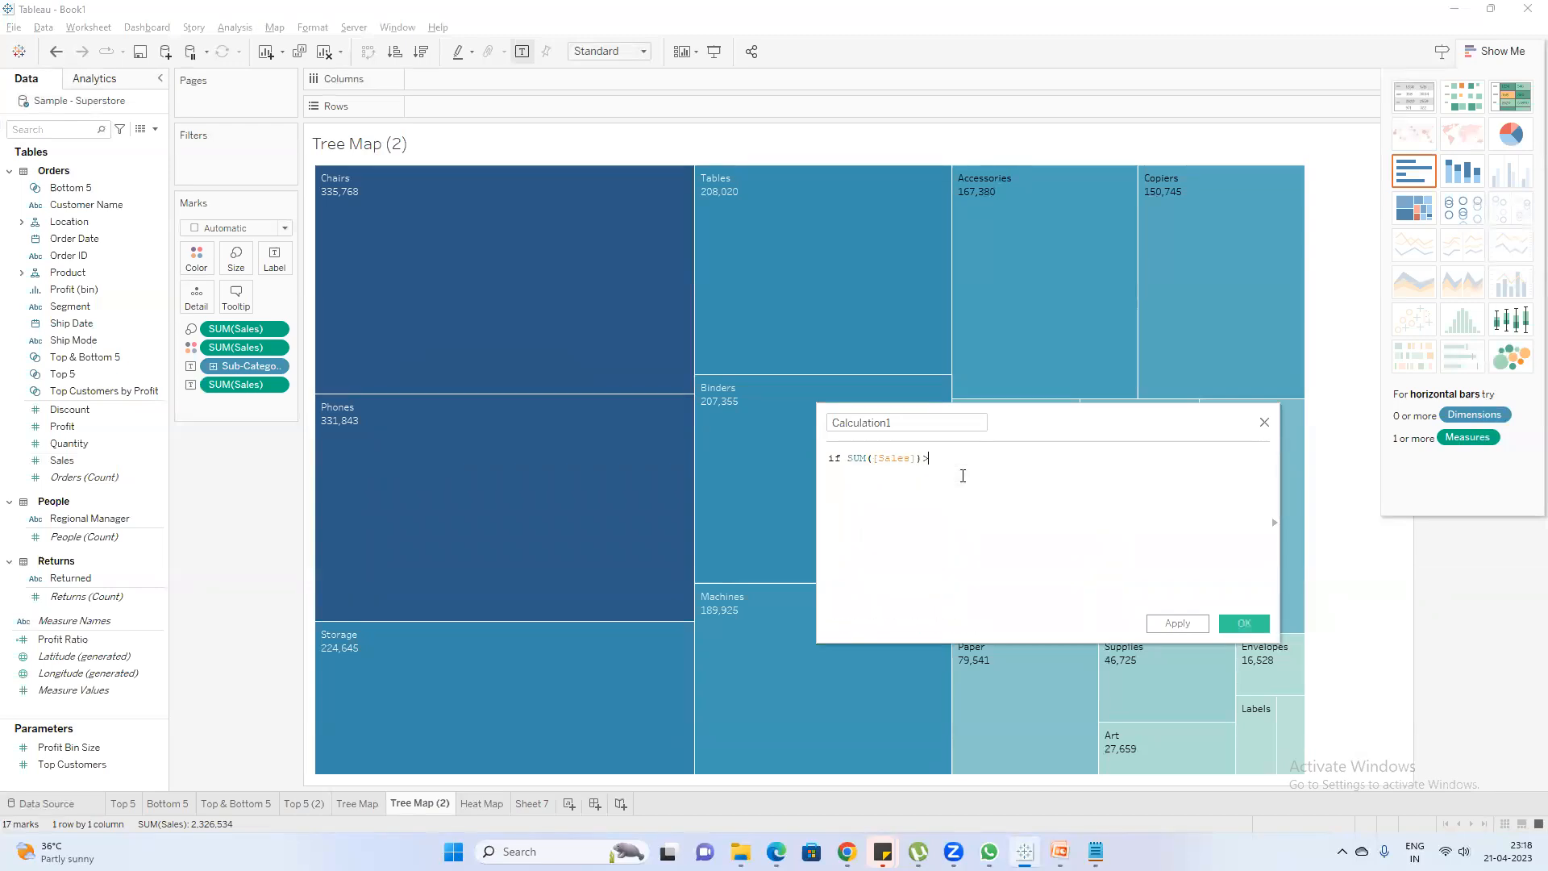
type("200000 then 'Good'")
Begin the calculation's second condition on a new line with ELSEIF SUM([Sales])<200000 and
key("Return")
type("e")
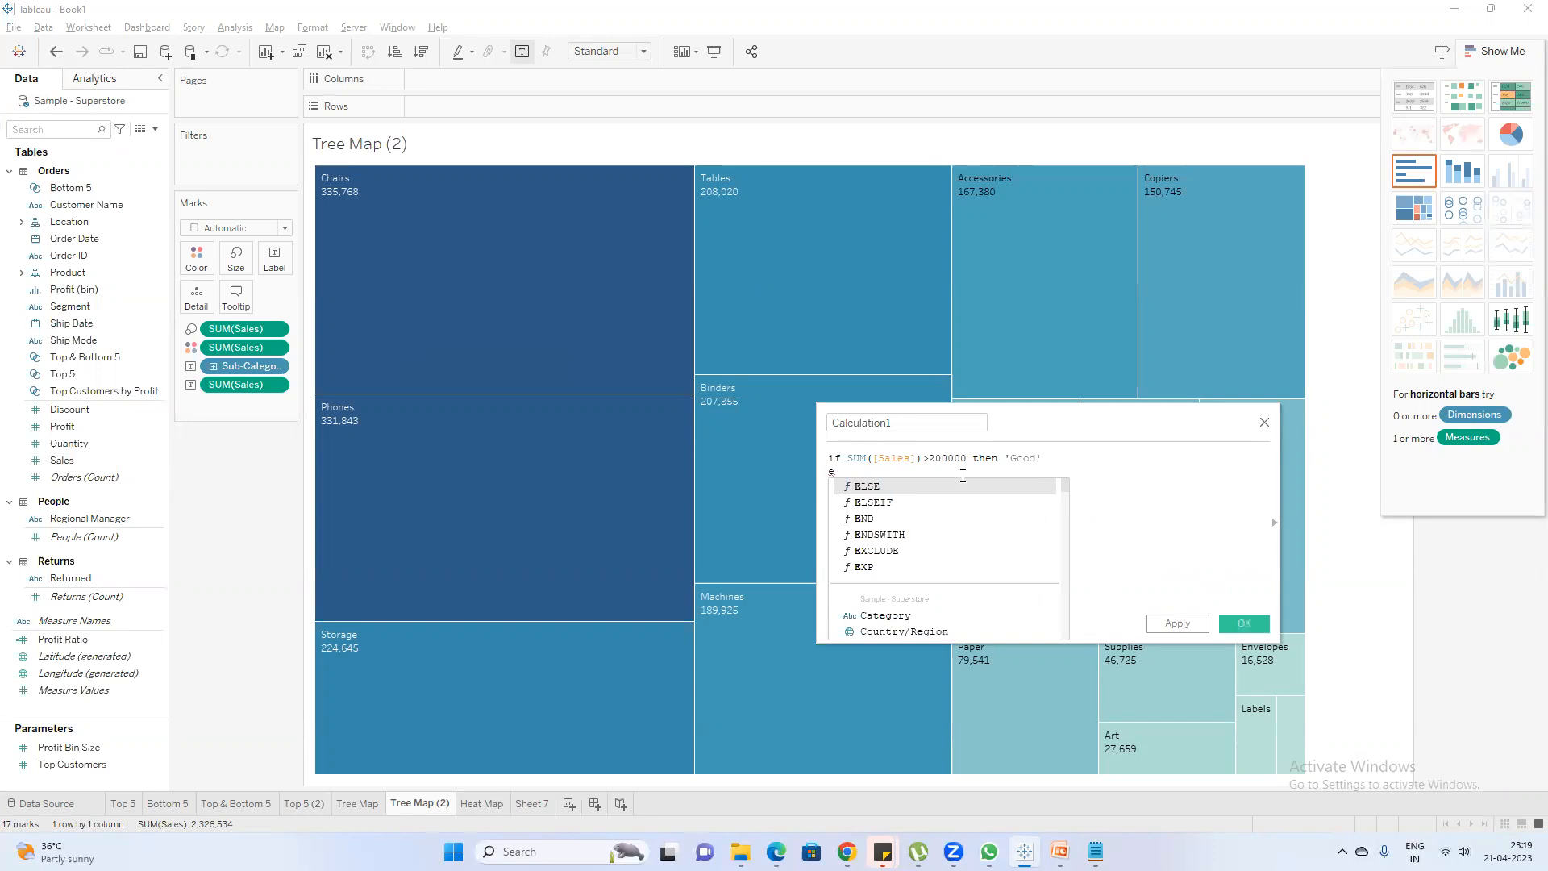
key("Down")
key("Return")
type("sum")
key("Return")
type("sal)")
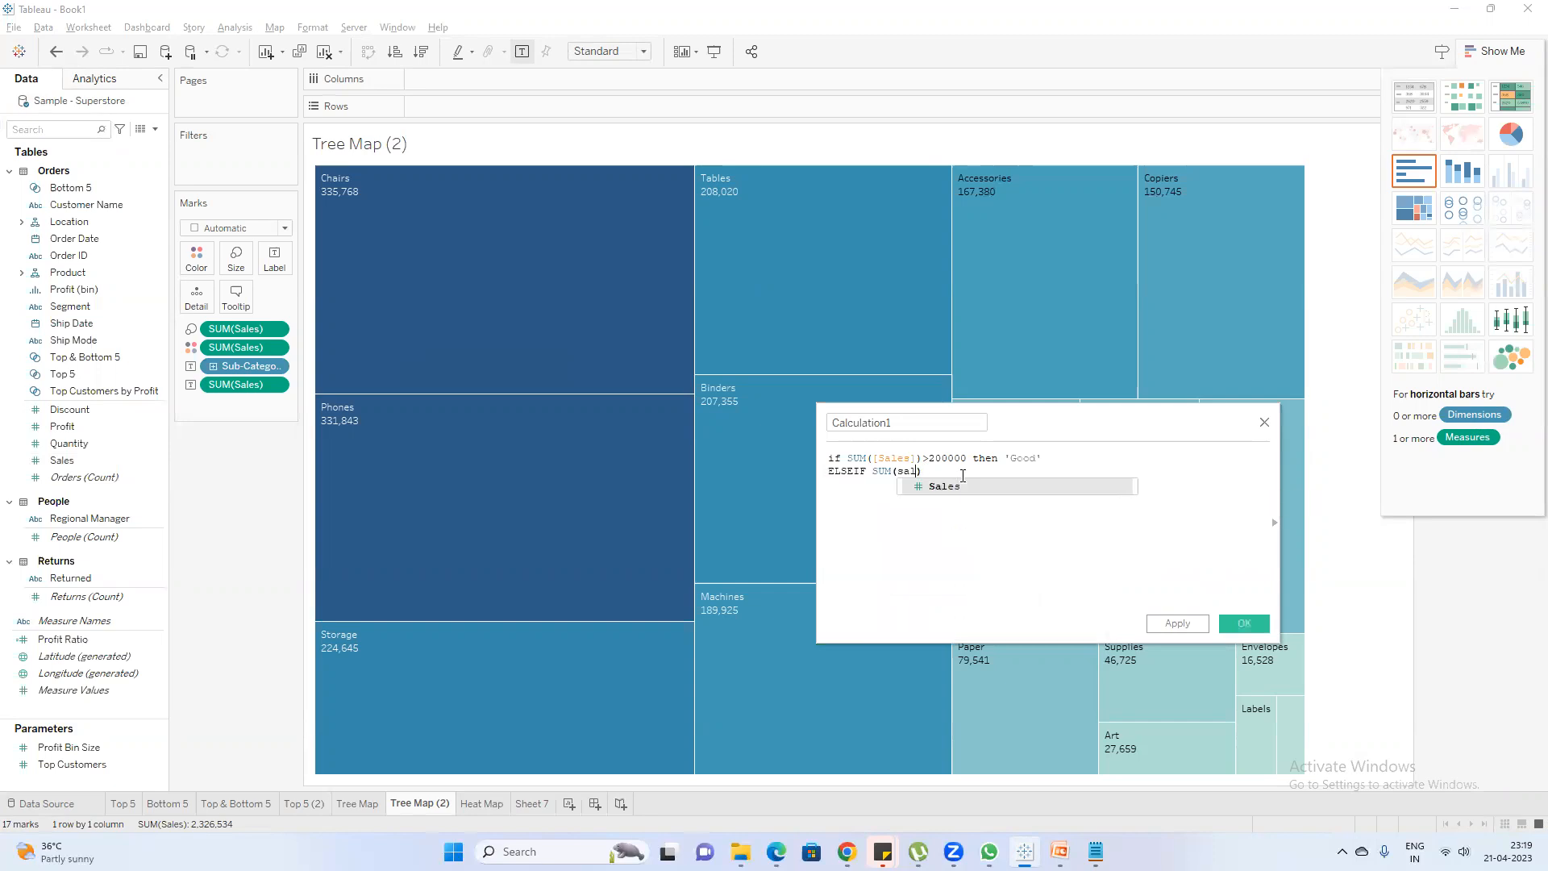
key("Return")
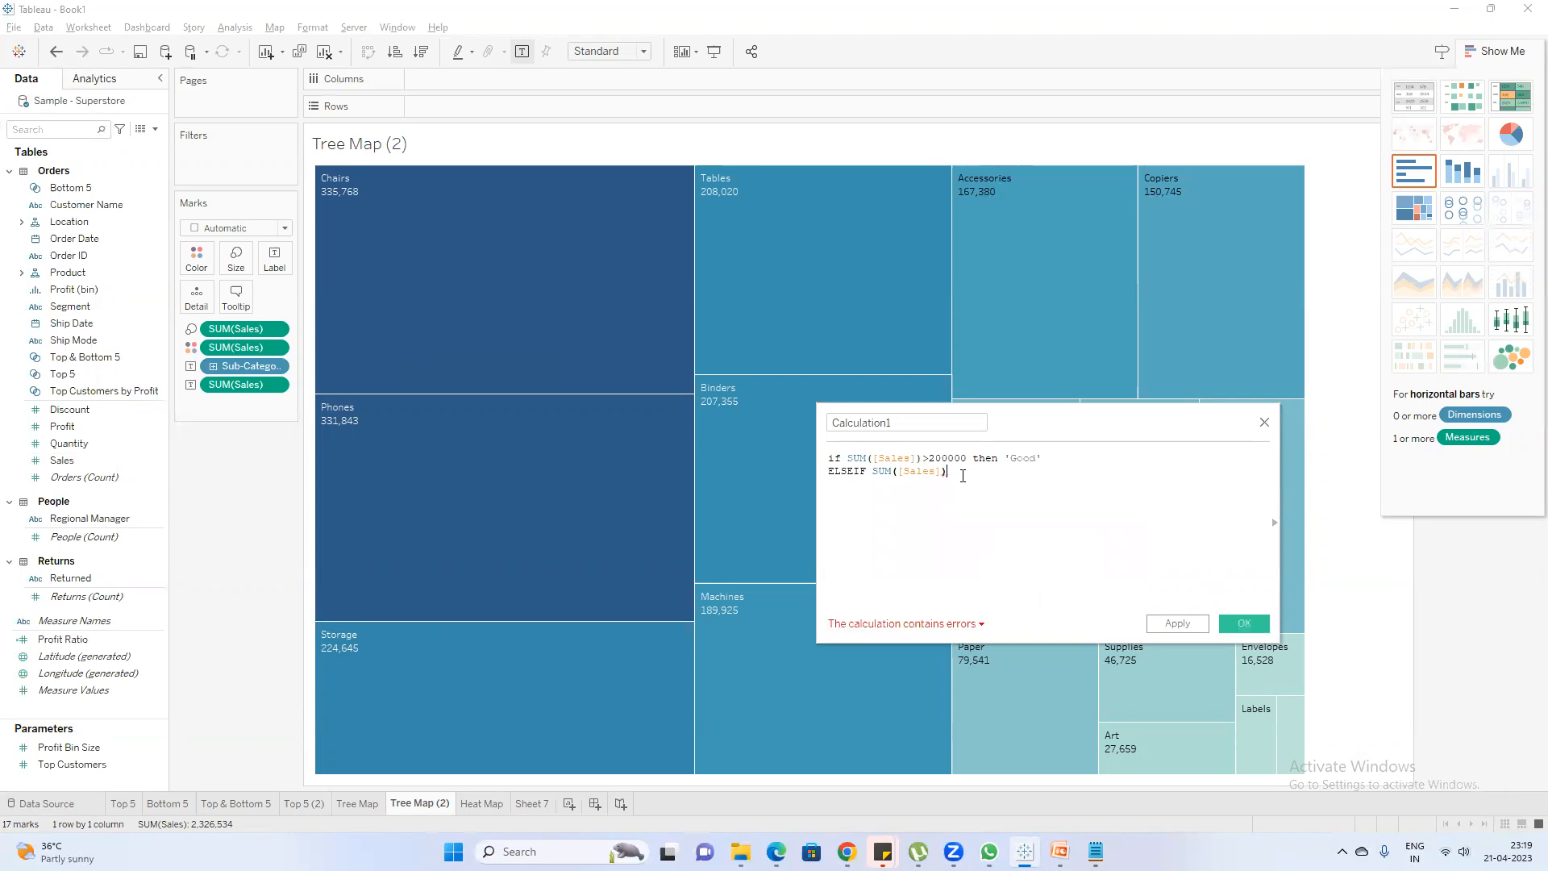
type("<200000 and")
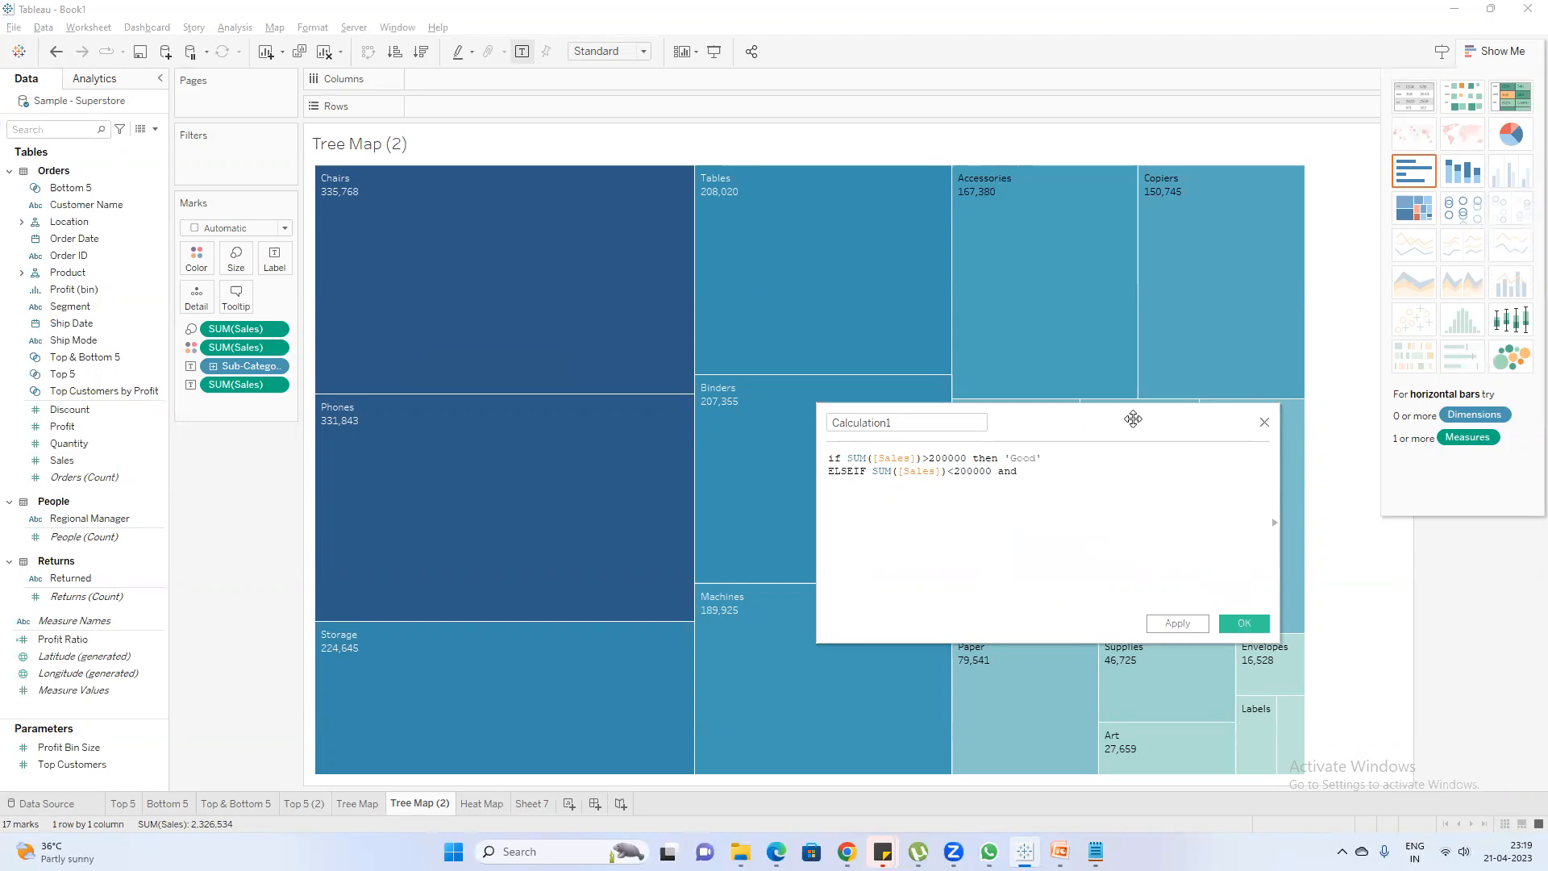
type(" SUM([Sales])")
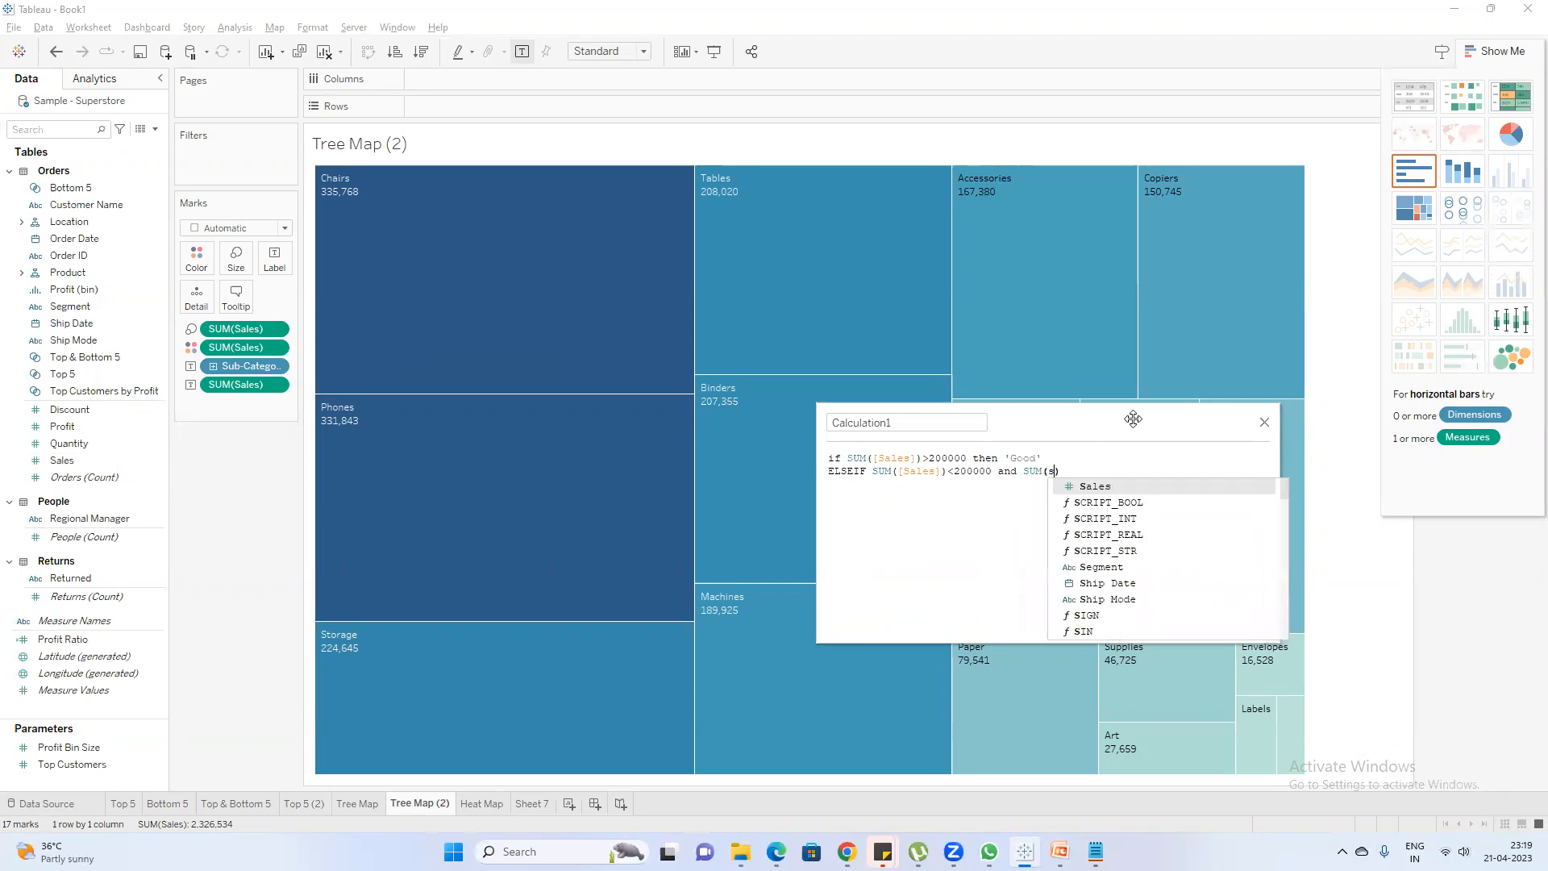
type(">10")
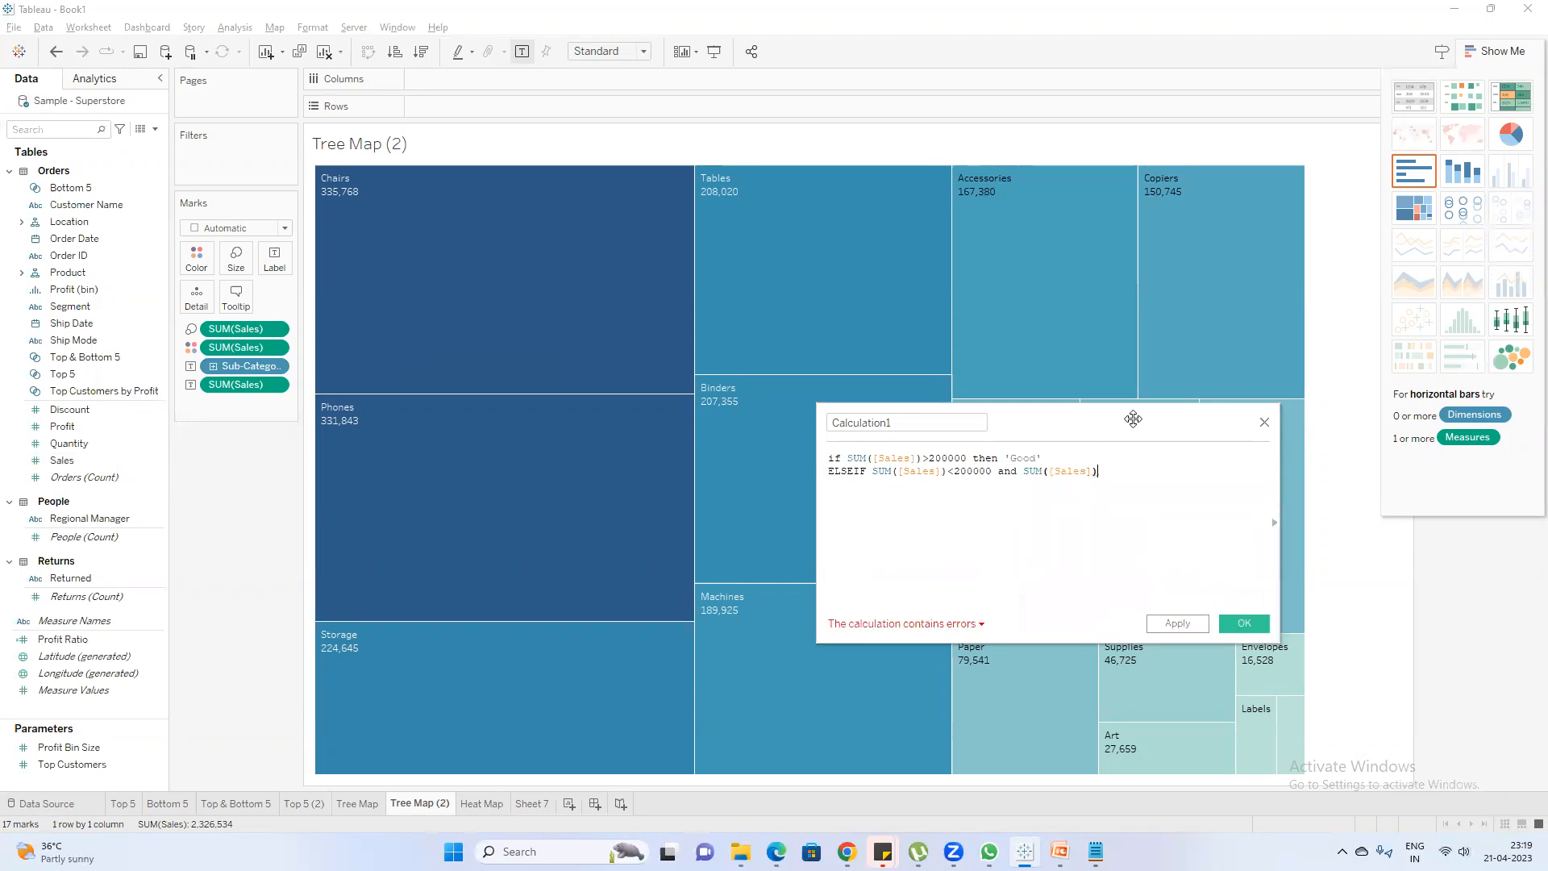
type("0000")
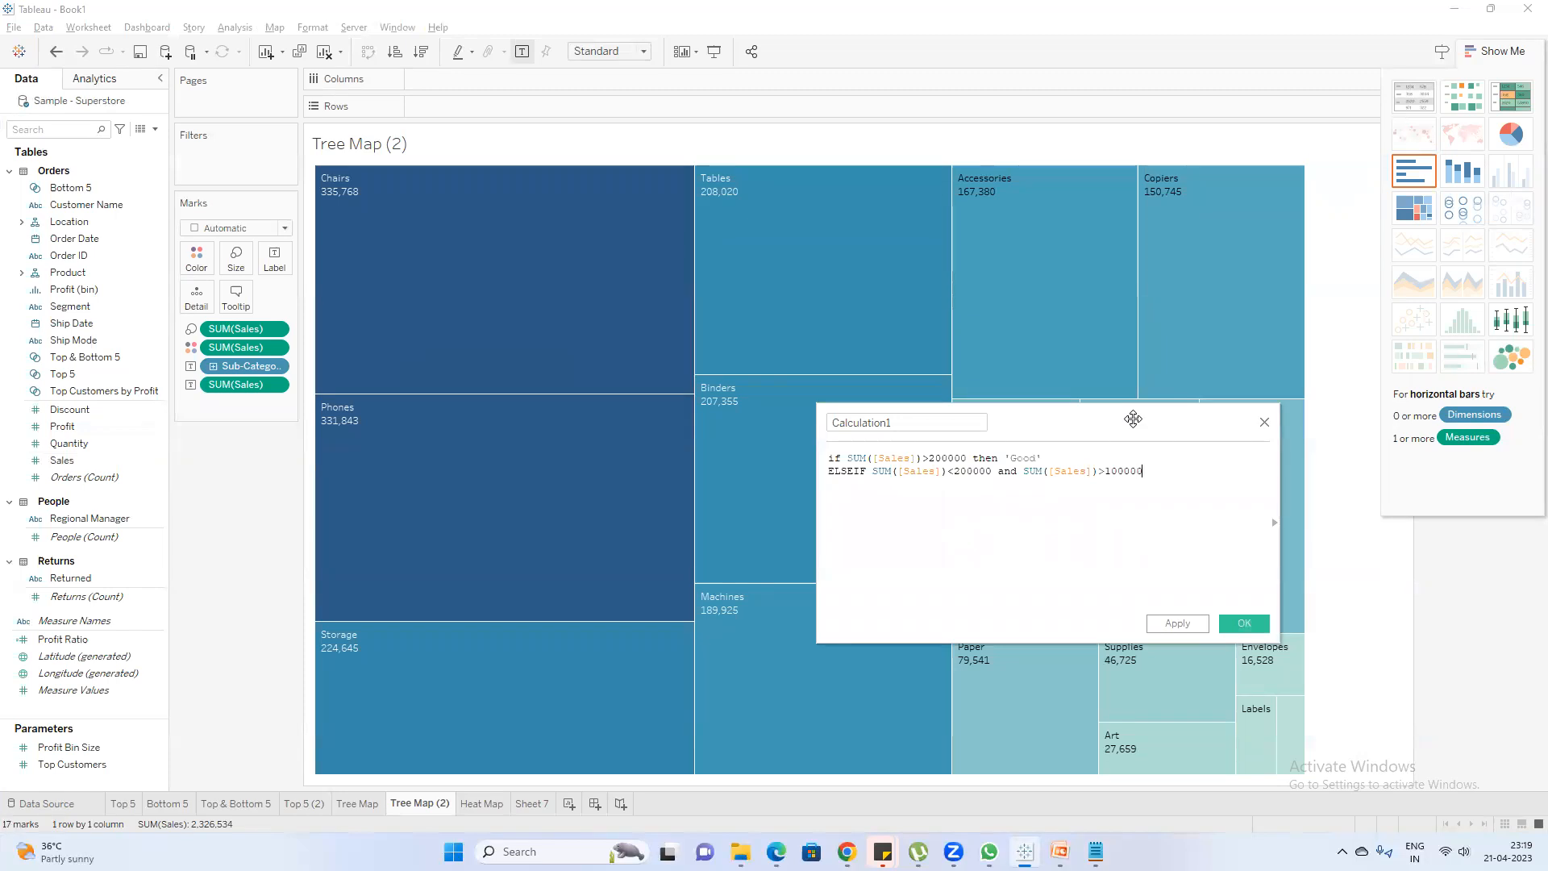
type(" THEN 'Moderate")
Finish the formula with ELSE 'Bad' END, name the calculated field Color Condition and save it
key("Return")
type("ELSE")
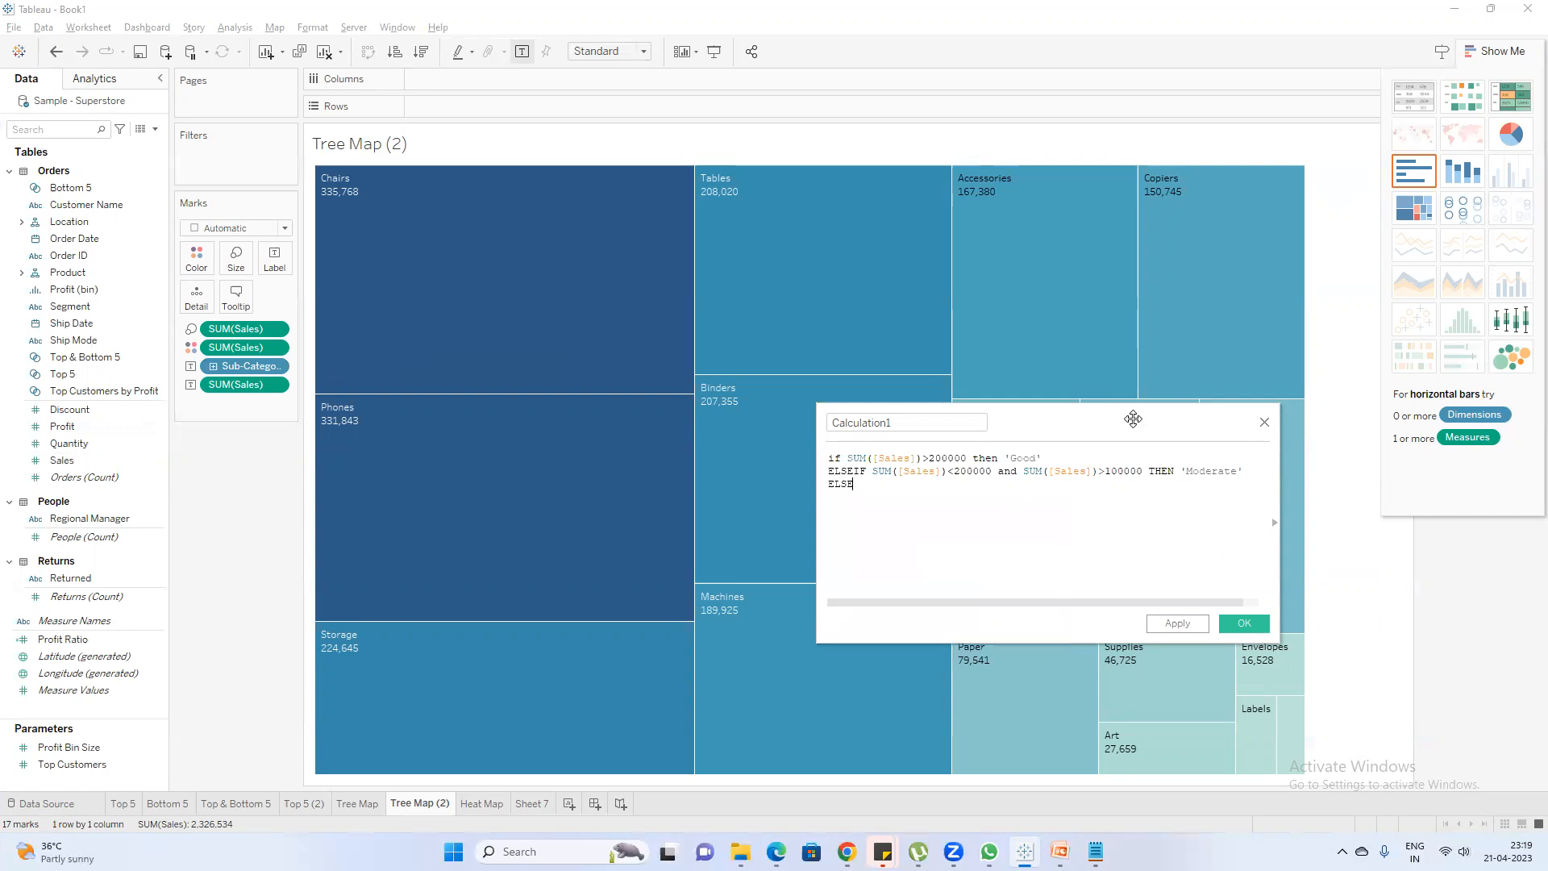
type(" 'Bad' END")
double_click(879, 424)
type("Condi")
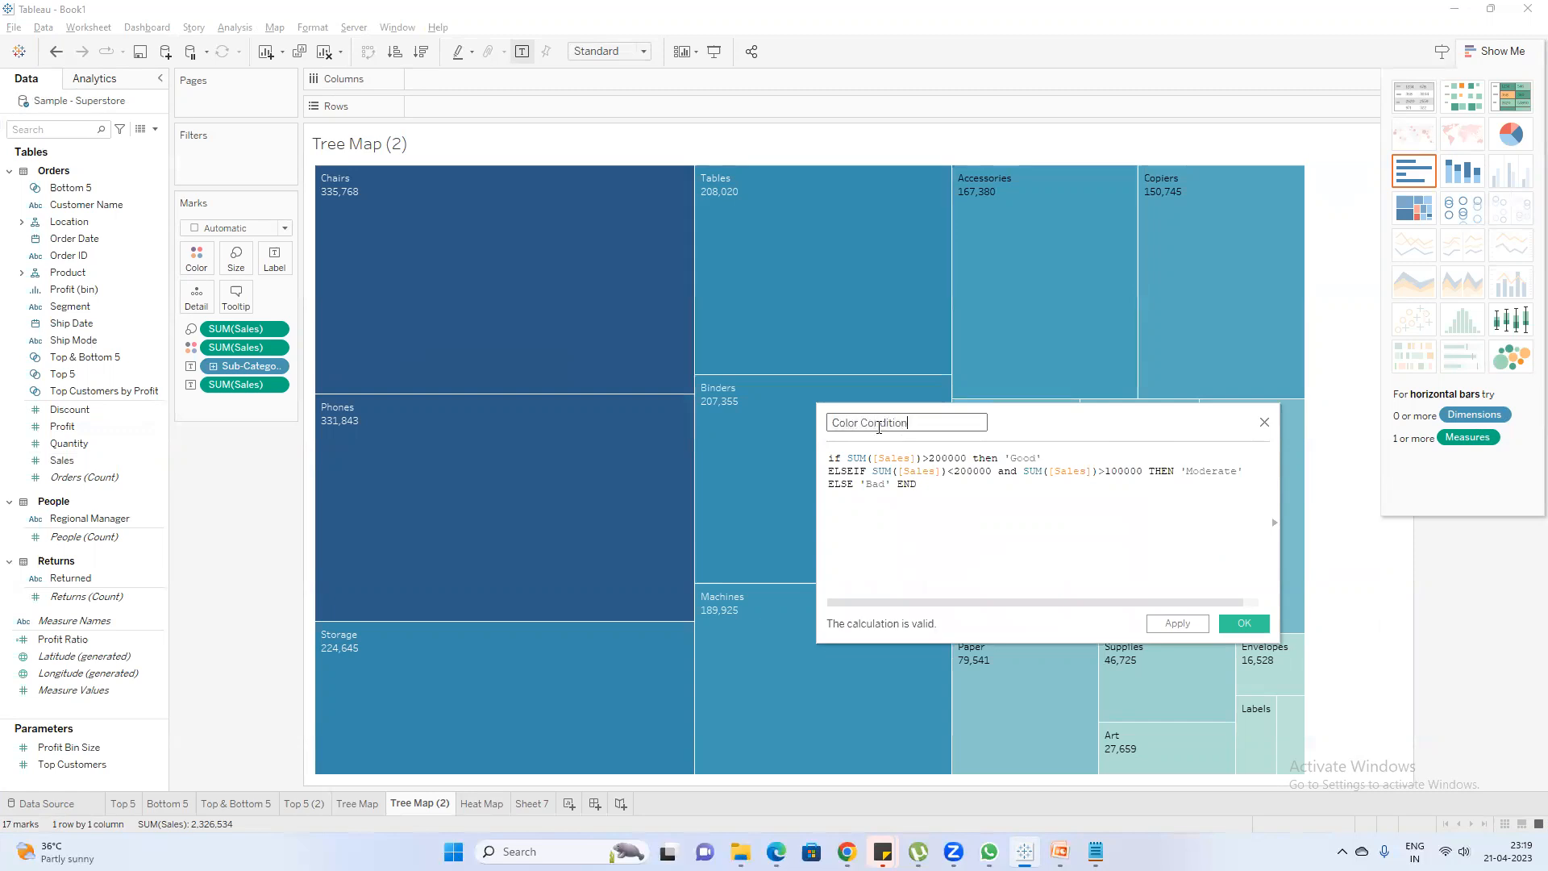
left_click(1243, 624)
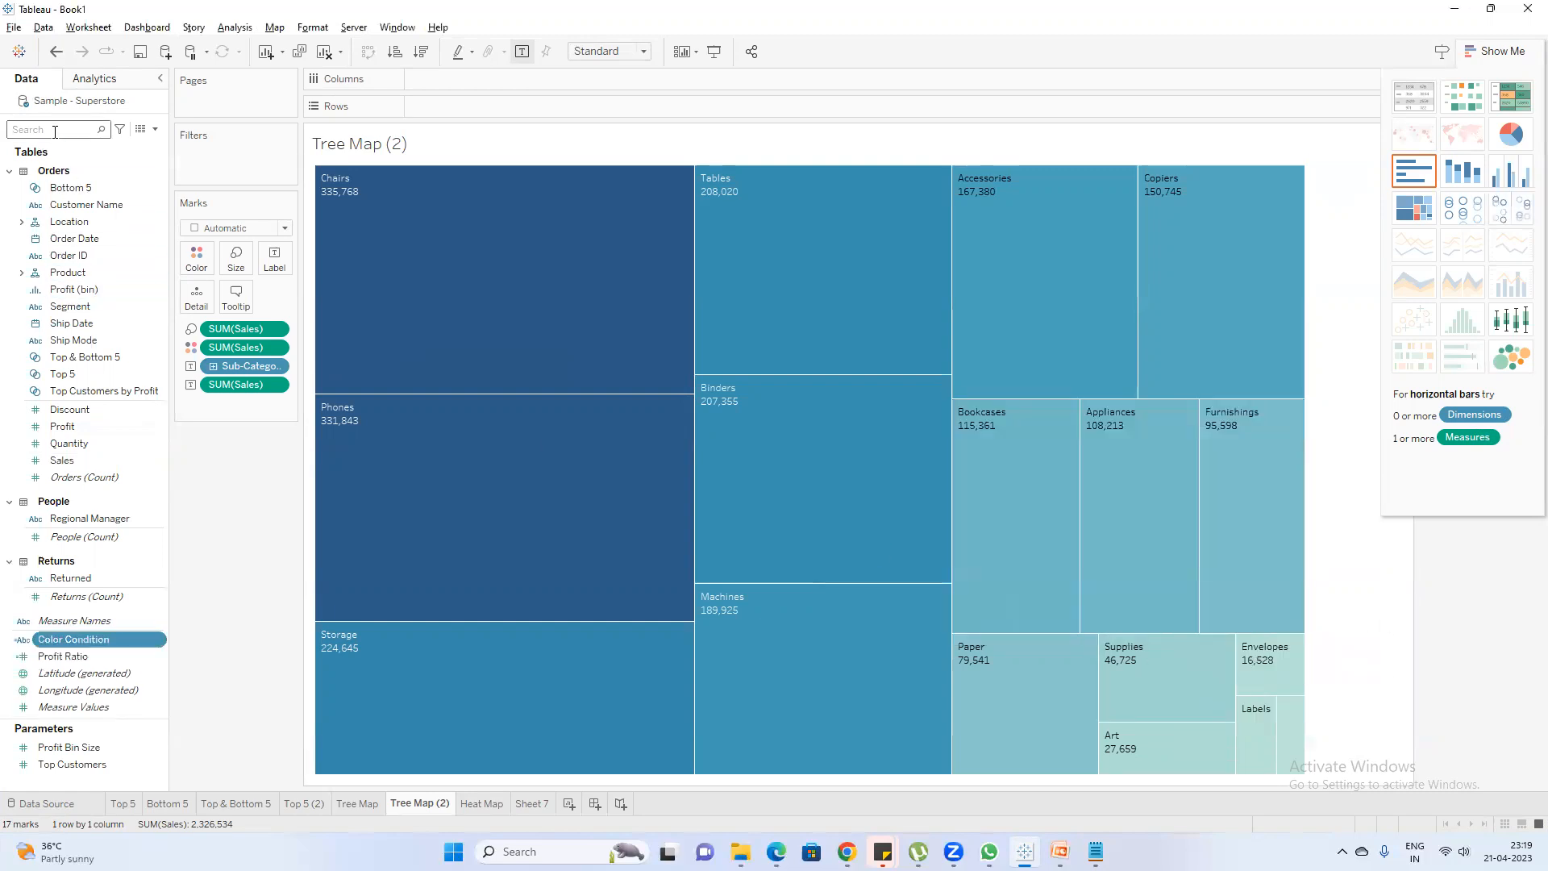
Color the treemap boxes by the Color Condition field and hide the chart suggestions
left_click_drag(87, 641, 191, 259)
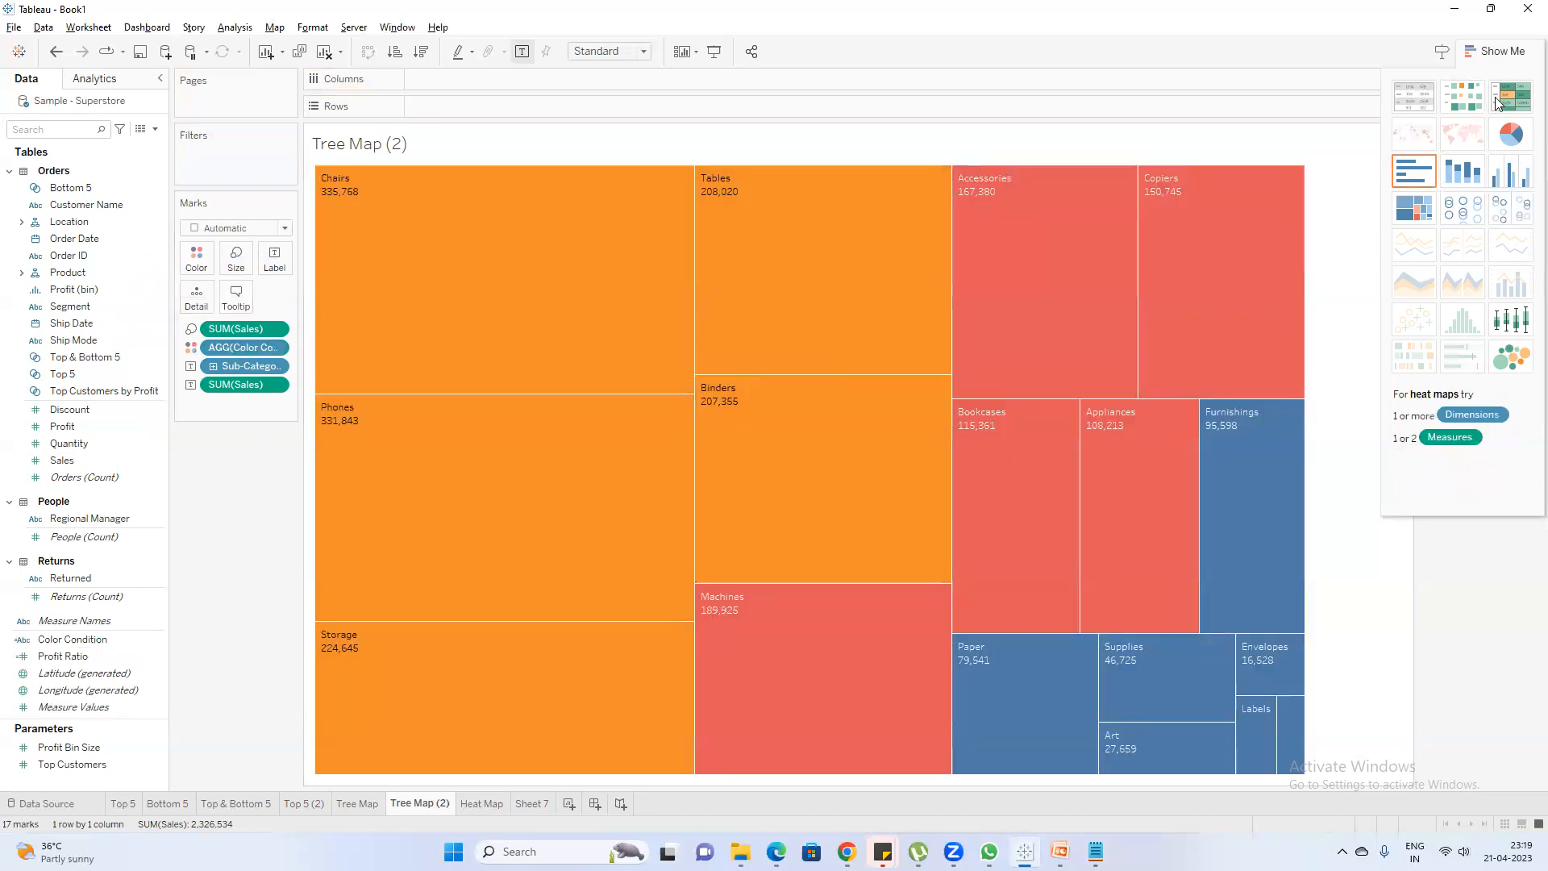
left_click(1496, 52)
Assign green to Good, red to Bad and orange to Moderate in the Color Condition colors
left_click(1442, 178)
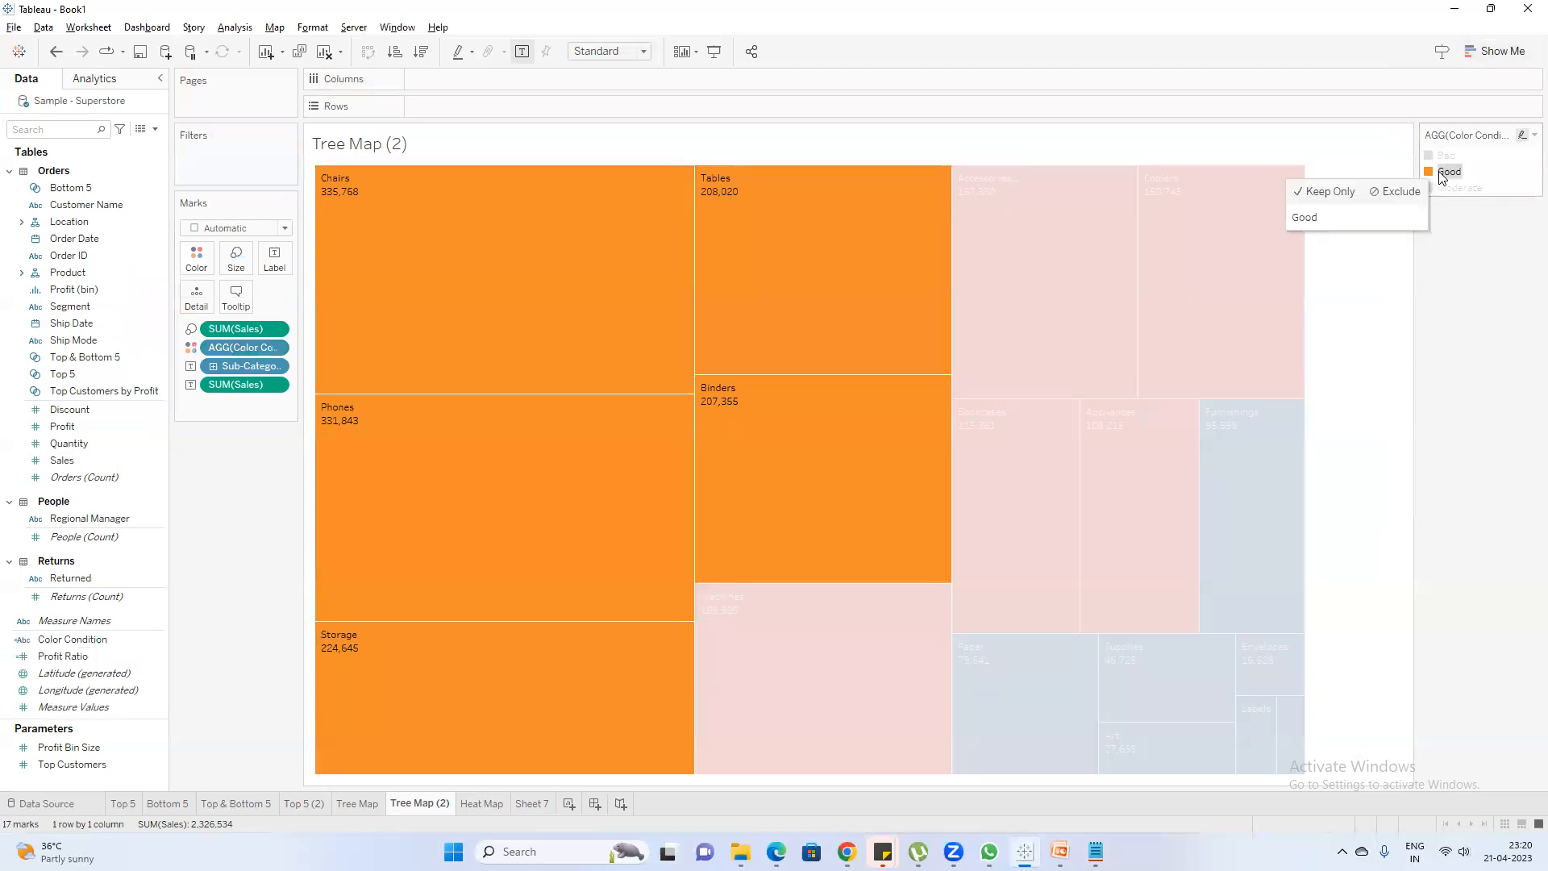
double_click(1442, 173)
left_click(801, 446)
left_click(586, 285)
left_click(802, 383)
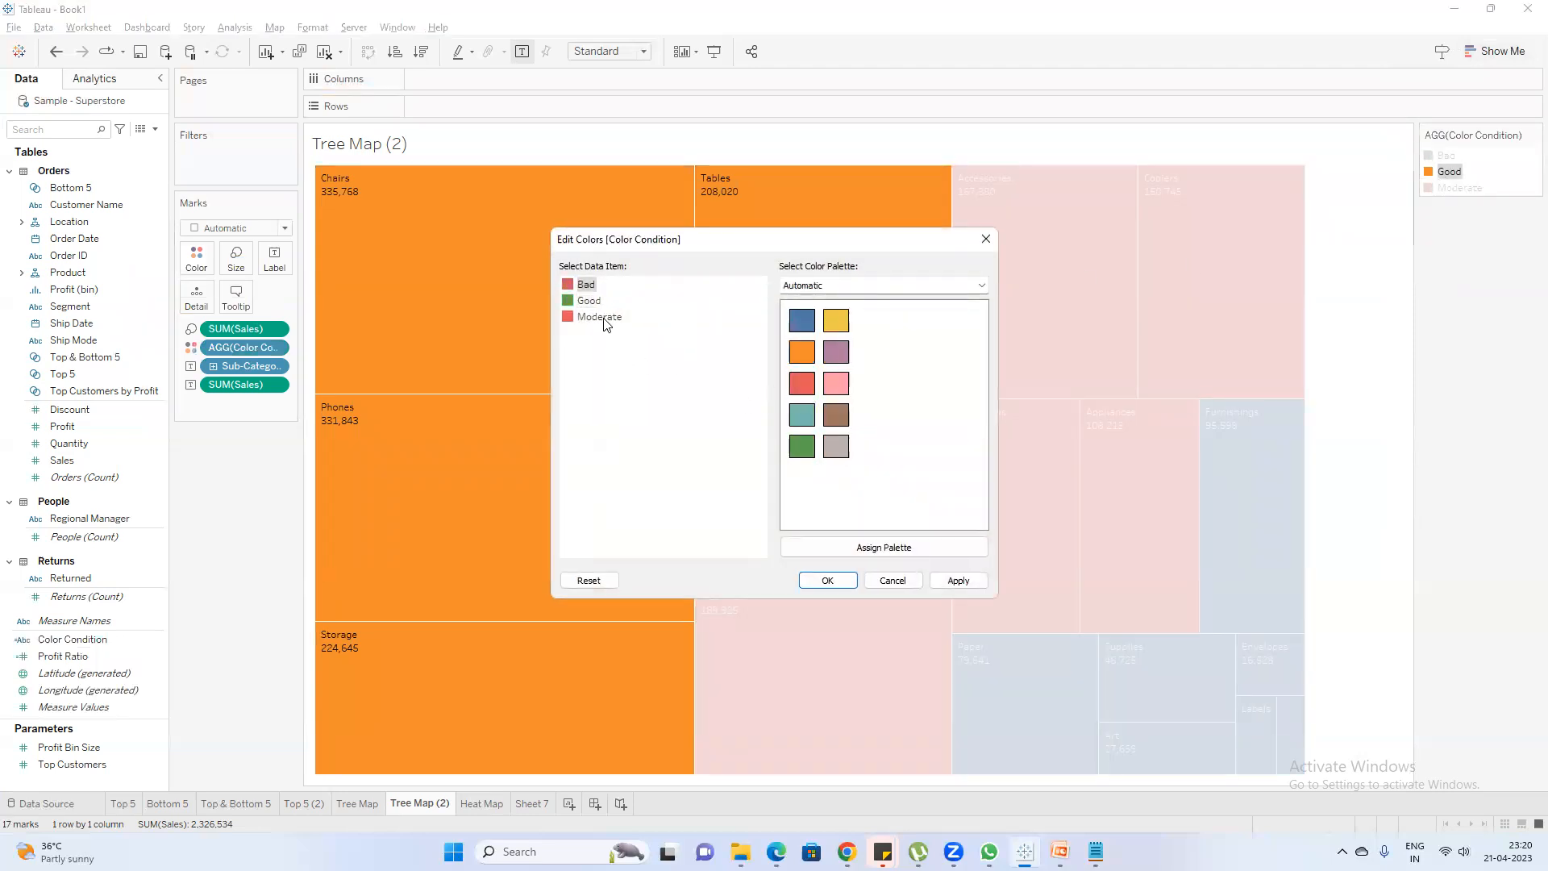
left_click(605, 318)
left_click(802, 352)
left_click(828, 581)
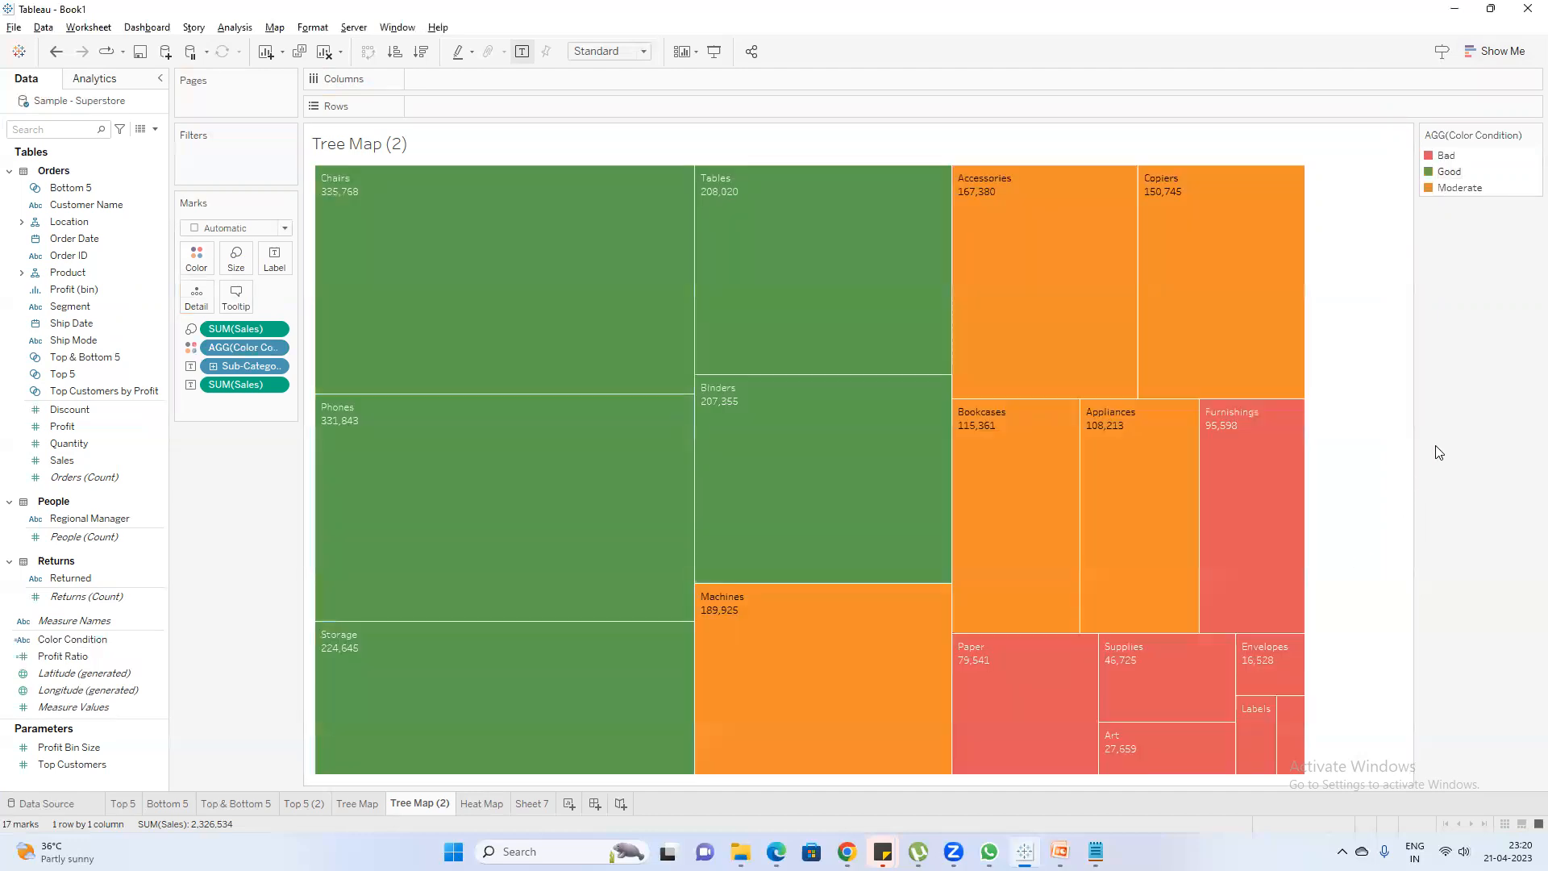
Examine the sales and Color Condition details of individual treemap boxes, including Binders, Accessories and Supplies
mouse_move(1238, 456)
mouse_move(743, 500)
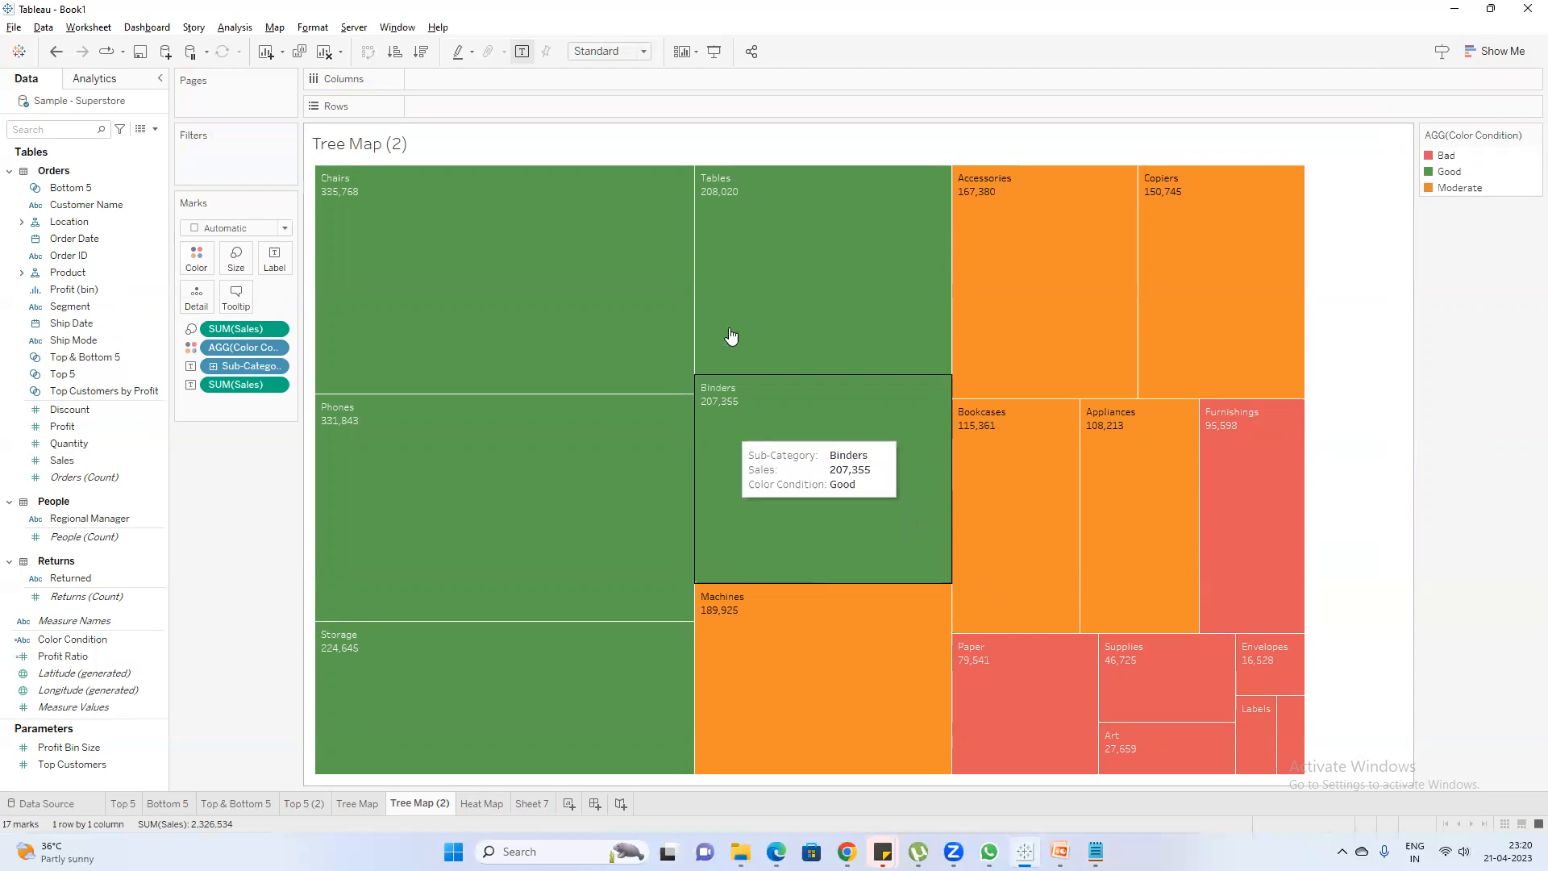
mouse_move(756, 628)
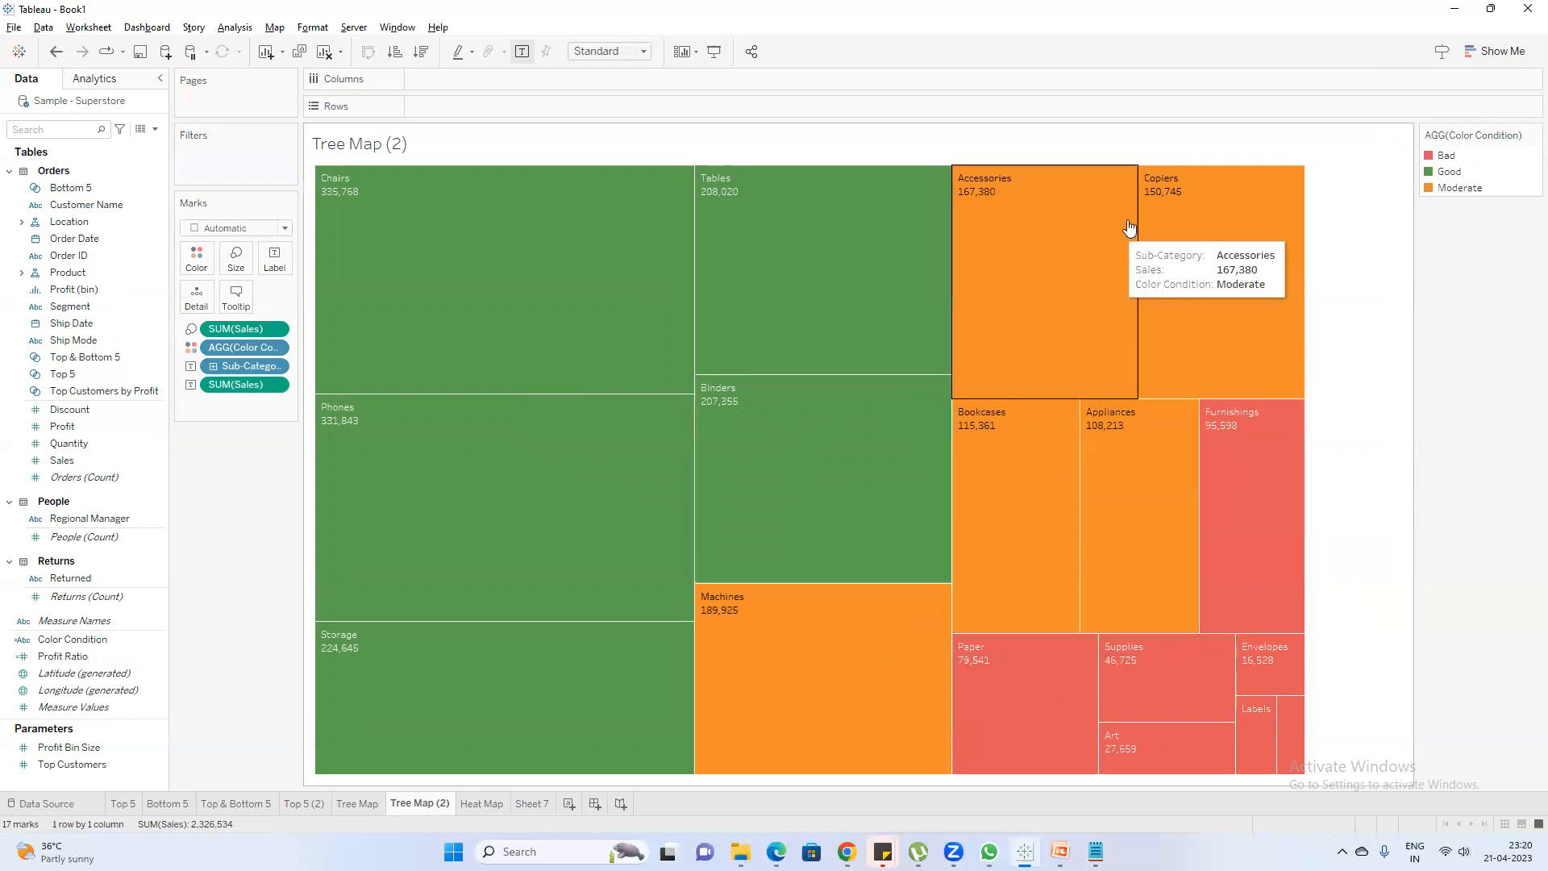
mouse_move(1157, 298)
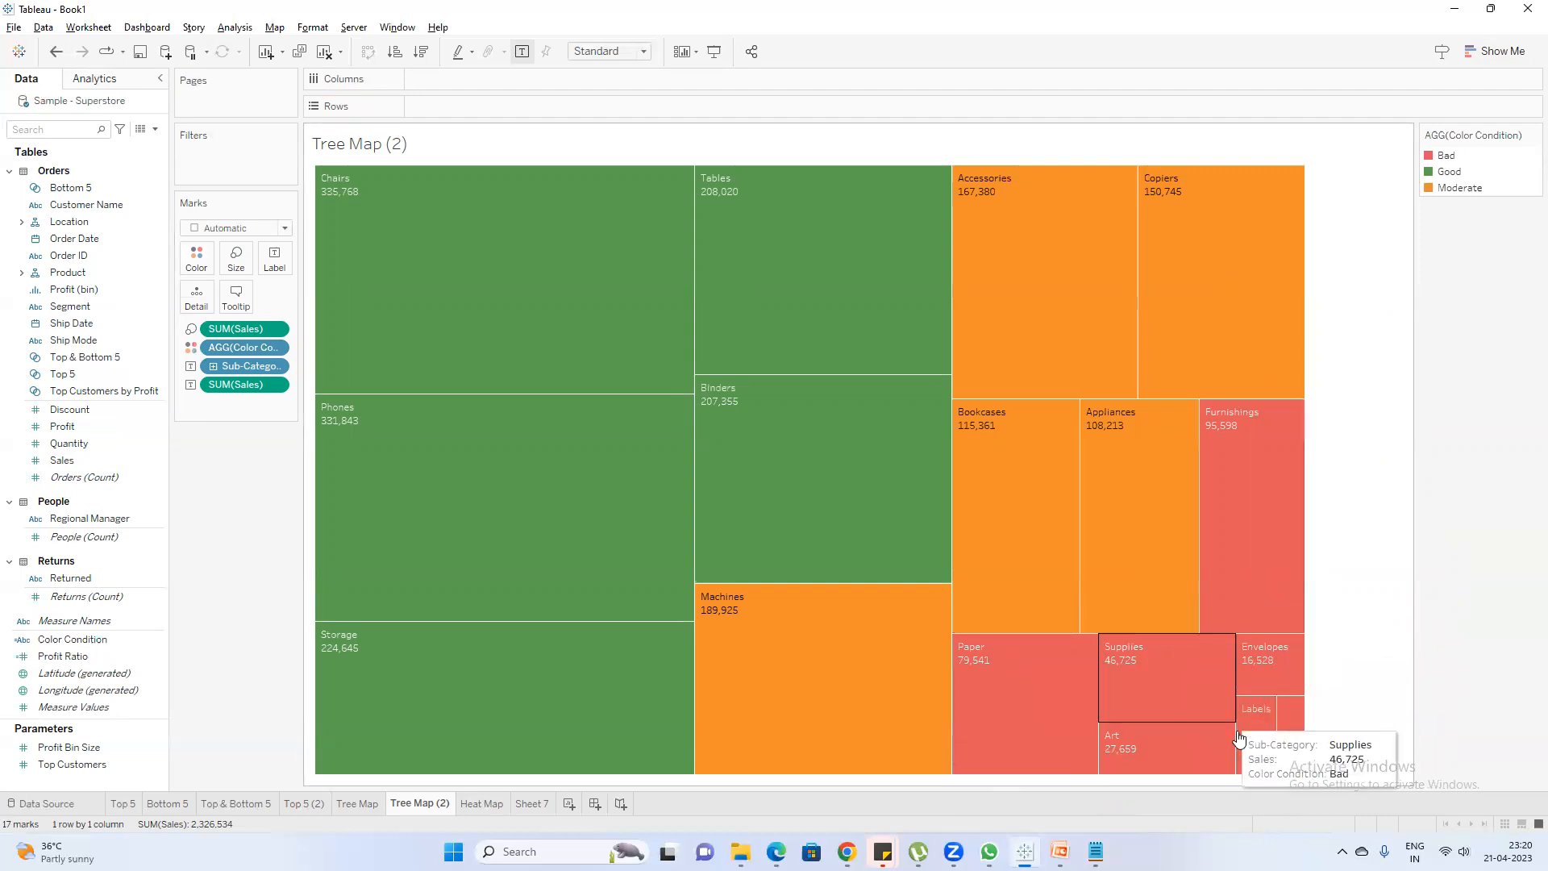
Switch to the PowerPoint training deck and view the Spatial slide
mouse_move(1096, 852)
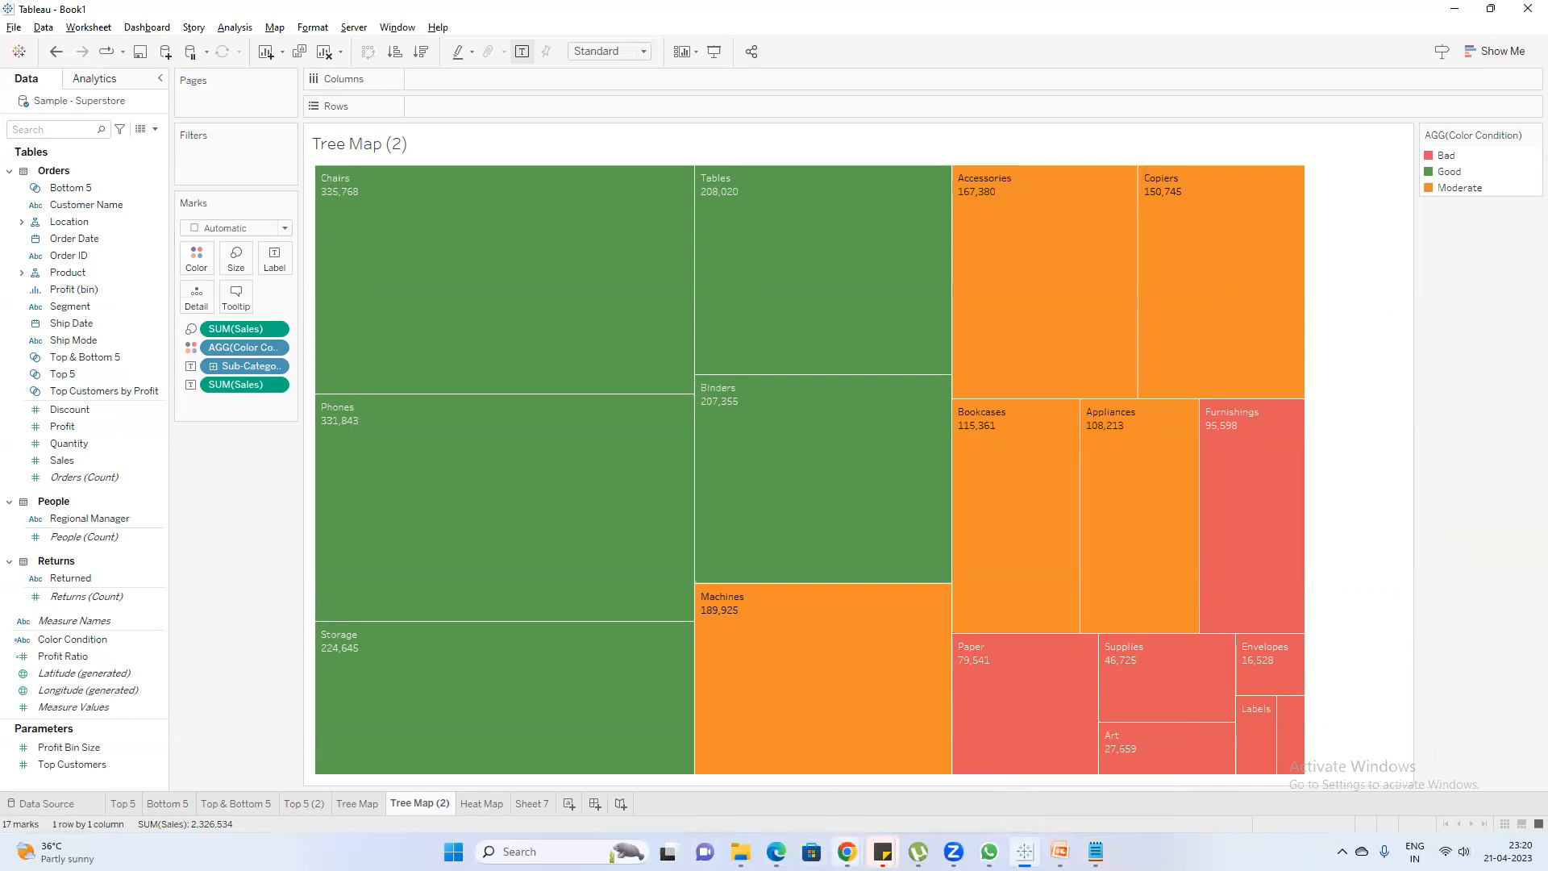
left_click(1060, 851)
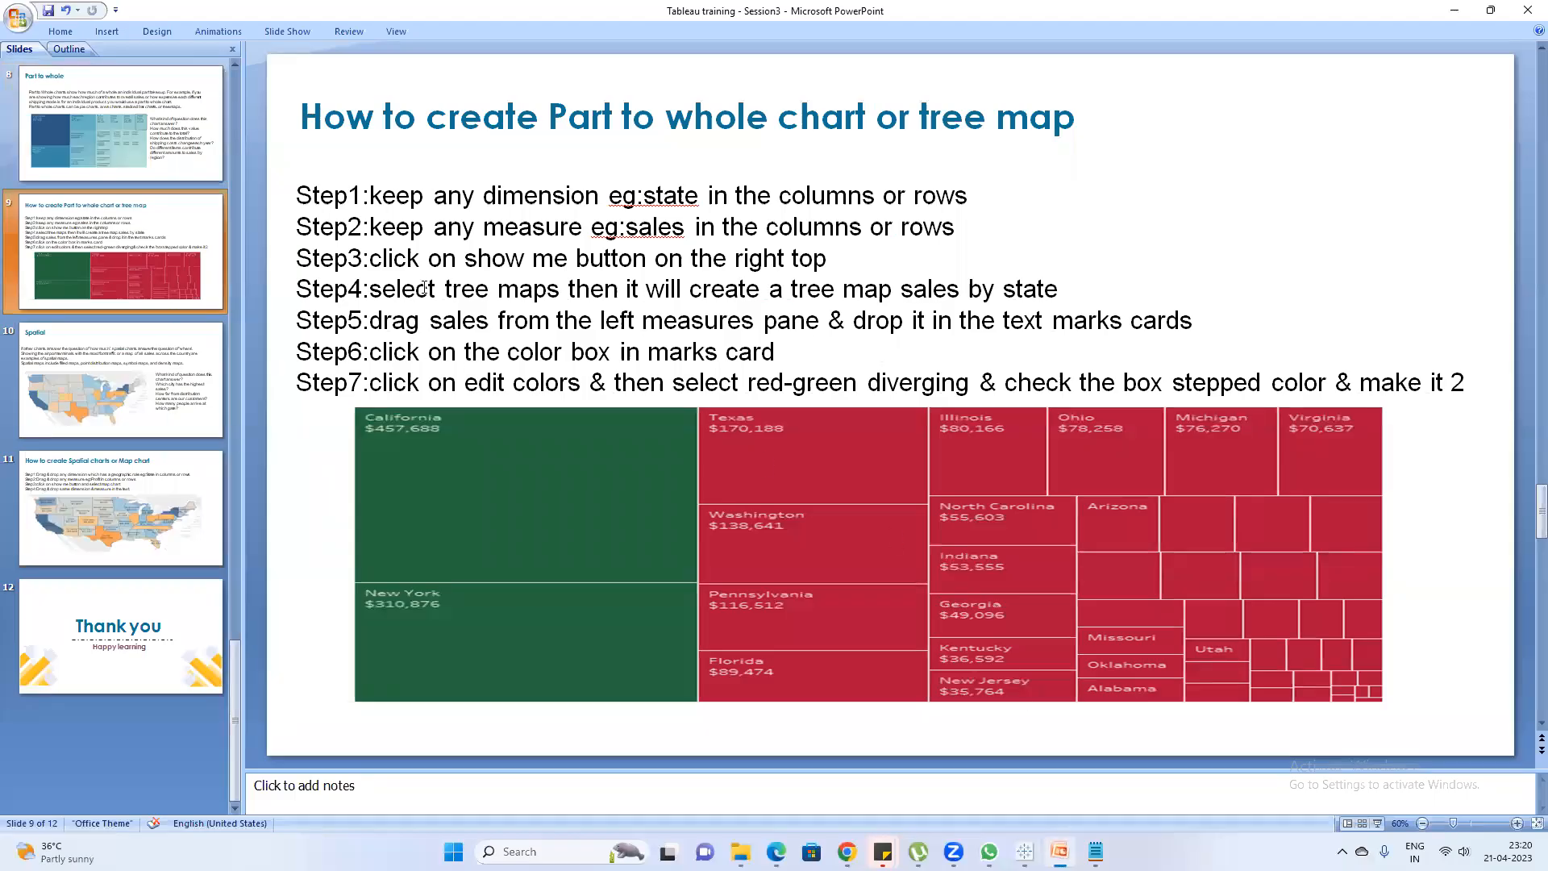
left_click(153, 393)
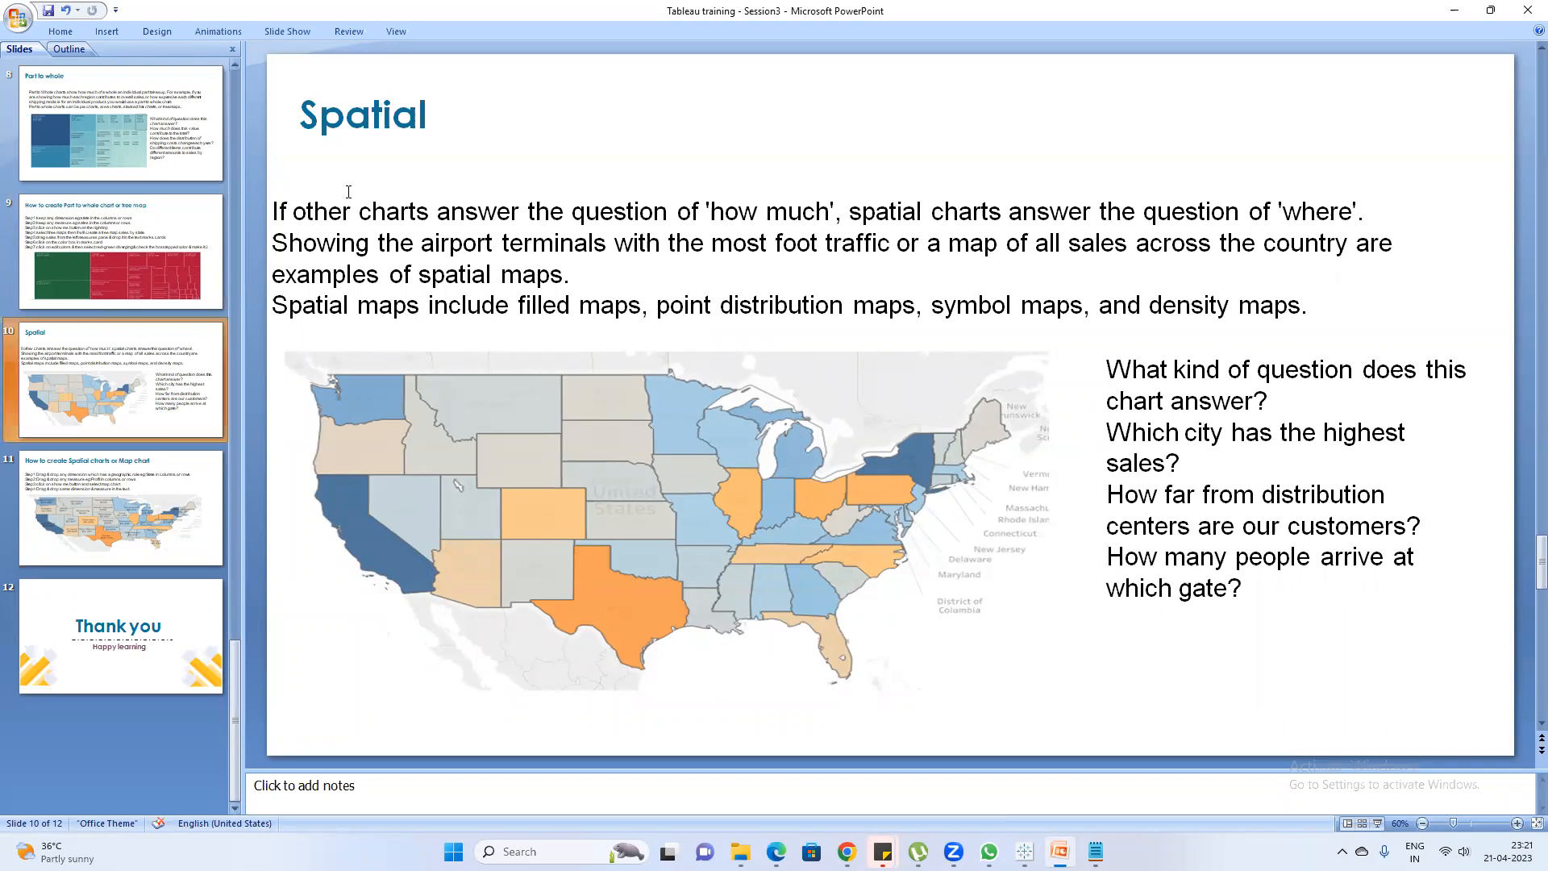
Return to the Tableau workbook and add a new worksheet
mouse_move(1025, 851)
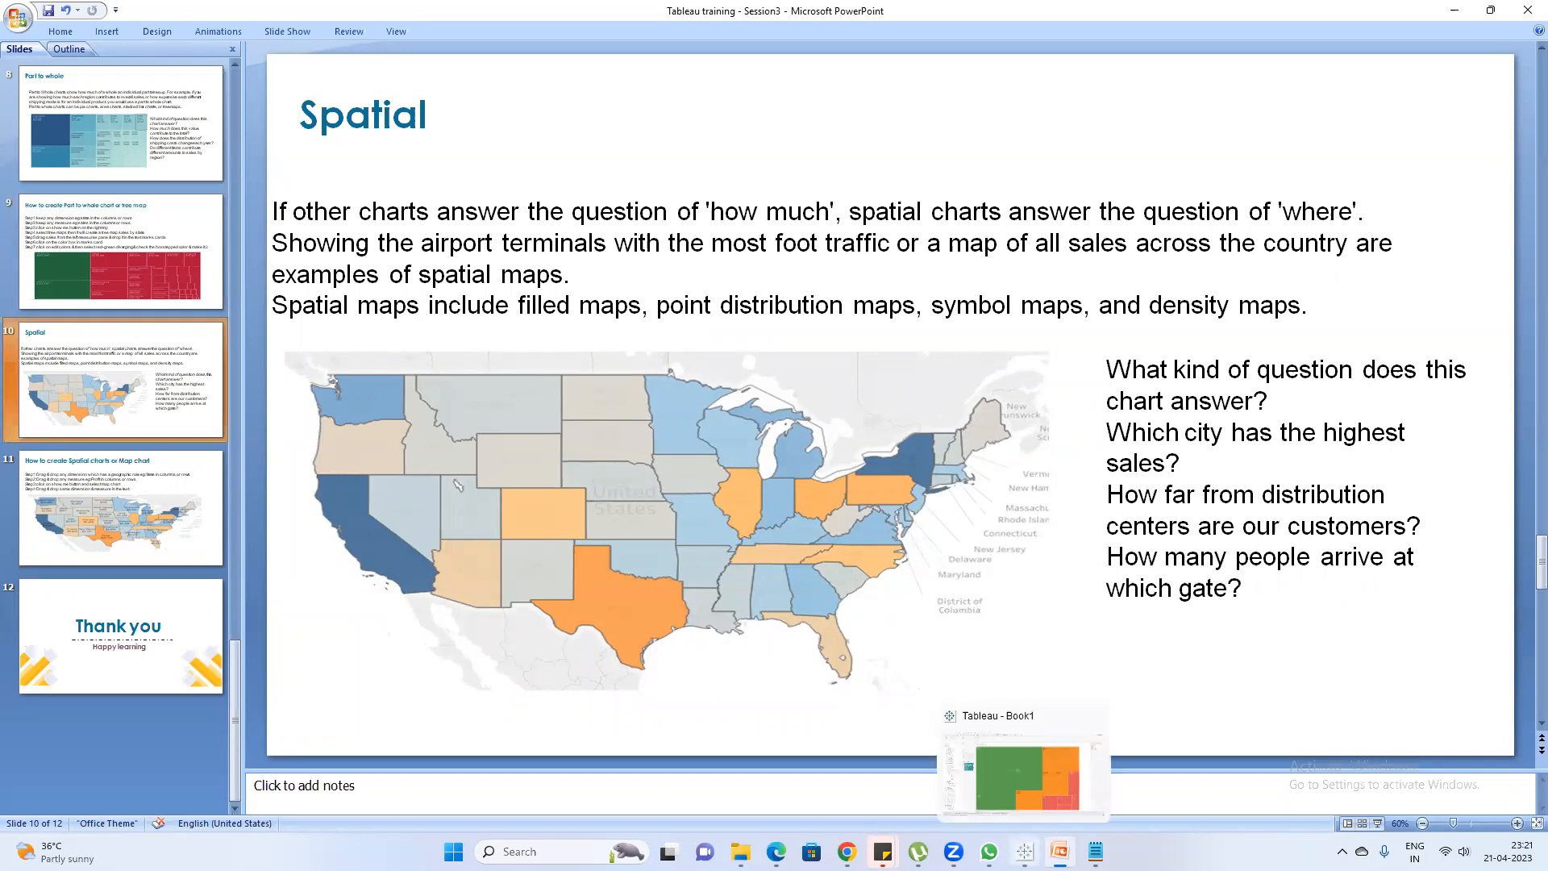
left_click(1024, 774)
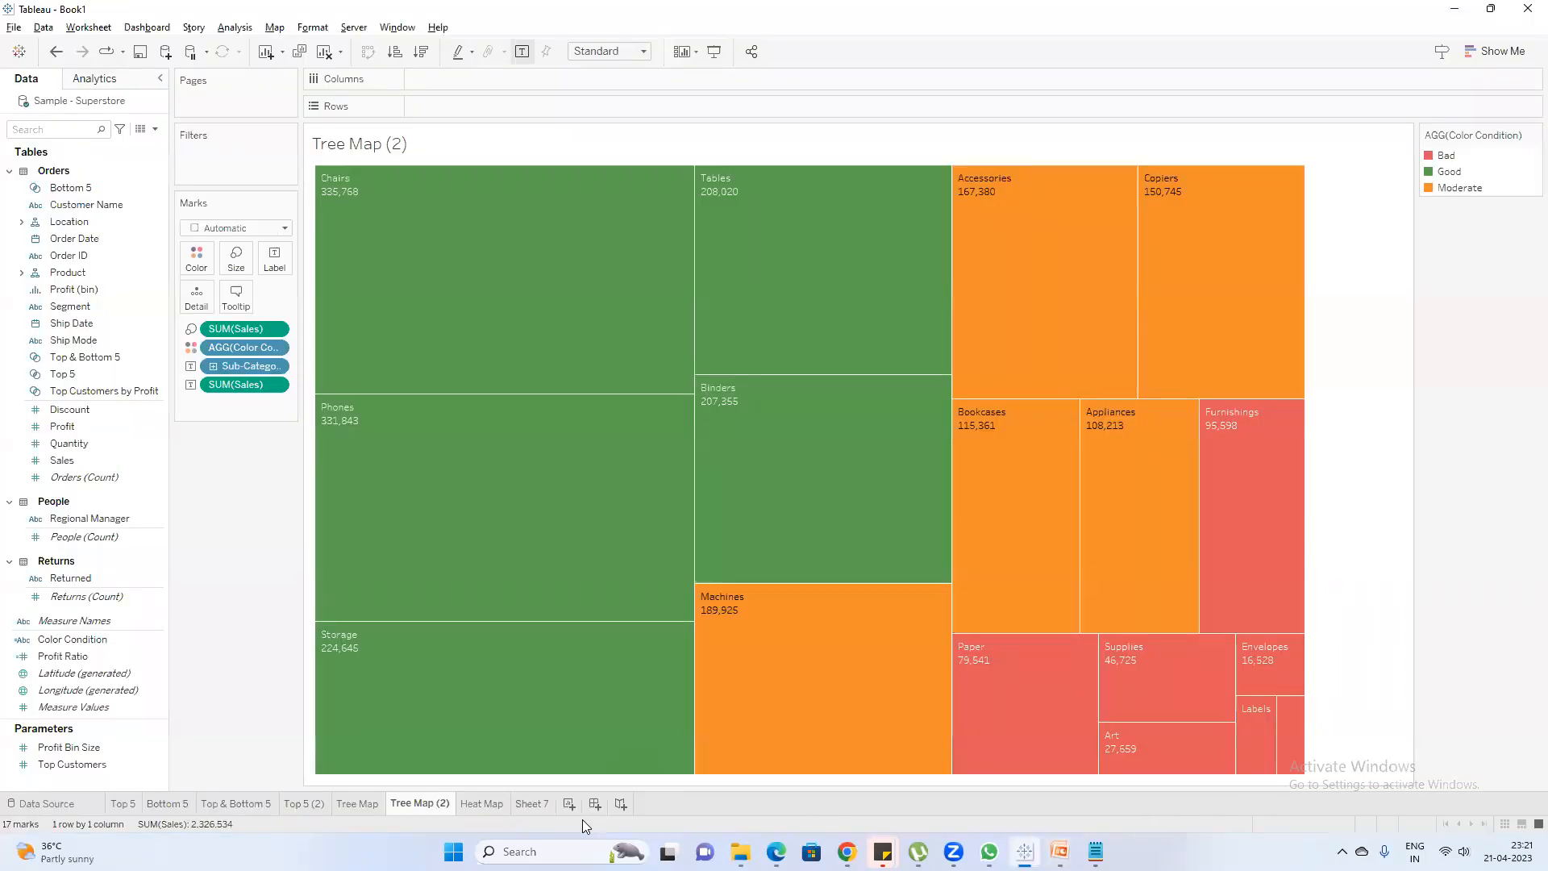
left_click(567, 804)
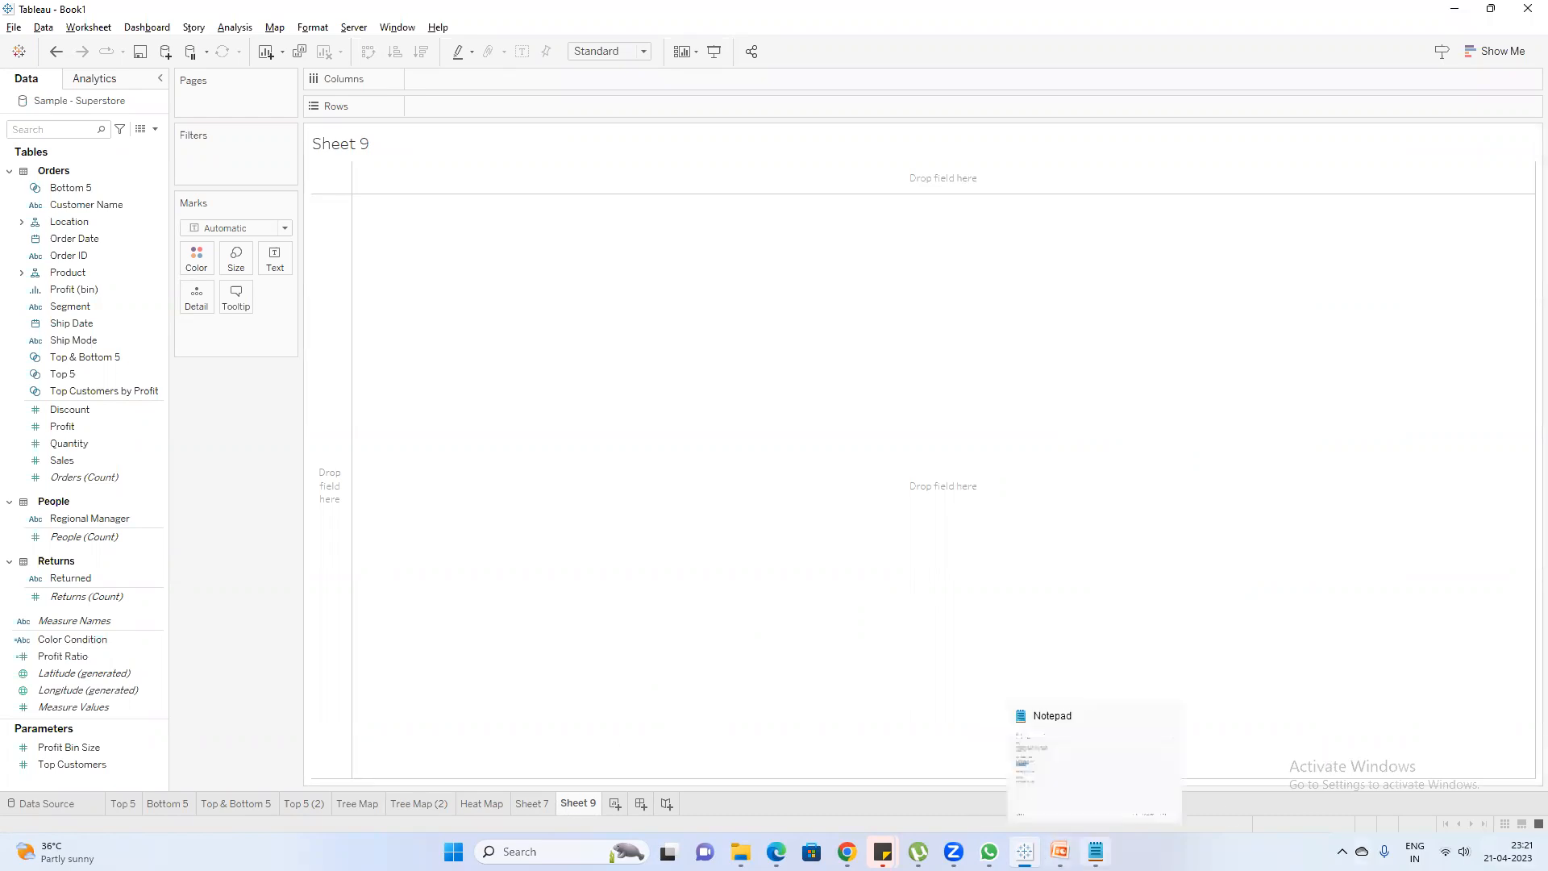
Switch to Notepad, add the line KPI -- Key Performance Indicator below the heat map notes, and return to Tableau
left_click(1096, 851)
left_click(823, 571)
type("KPI -- Key Performa")
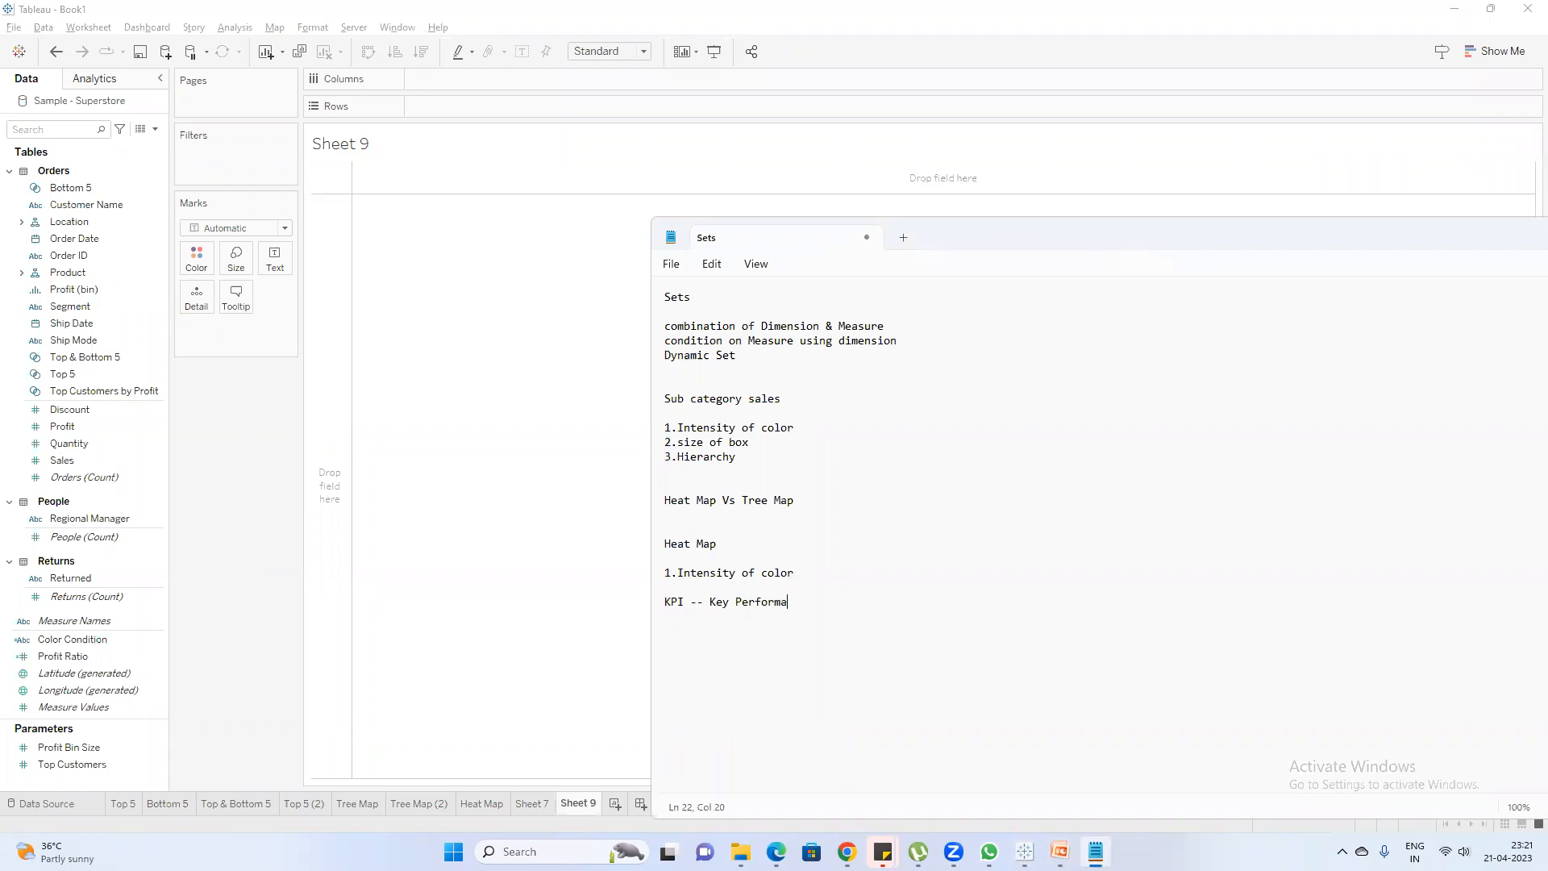
type("nce Indicates")
key("BackSpace")
type("or")
left_click(161, 442)
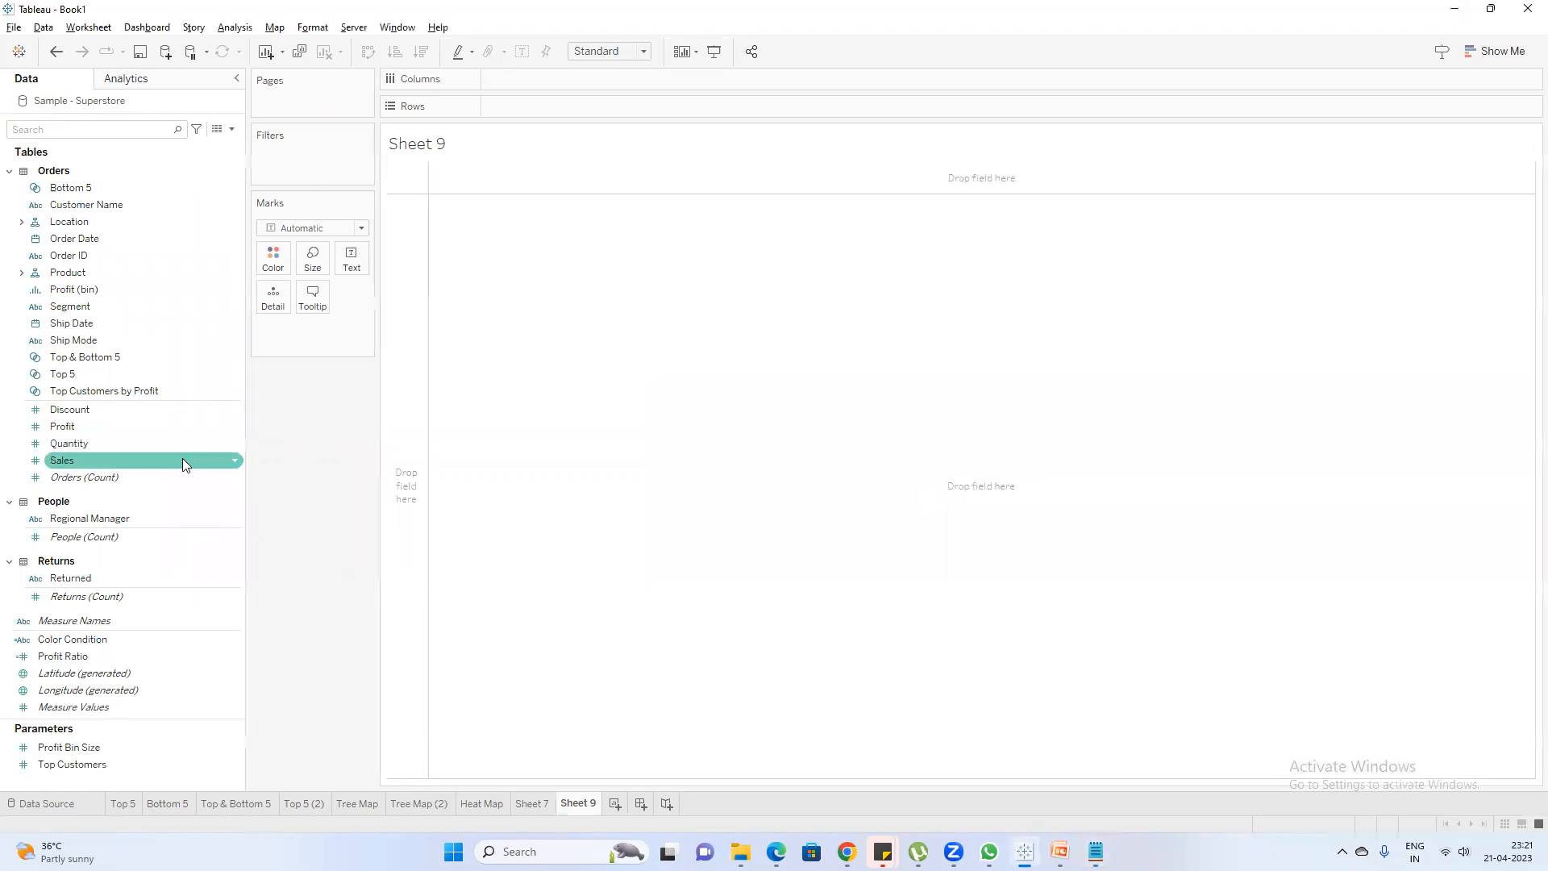
double_click(79, 463)
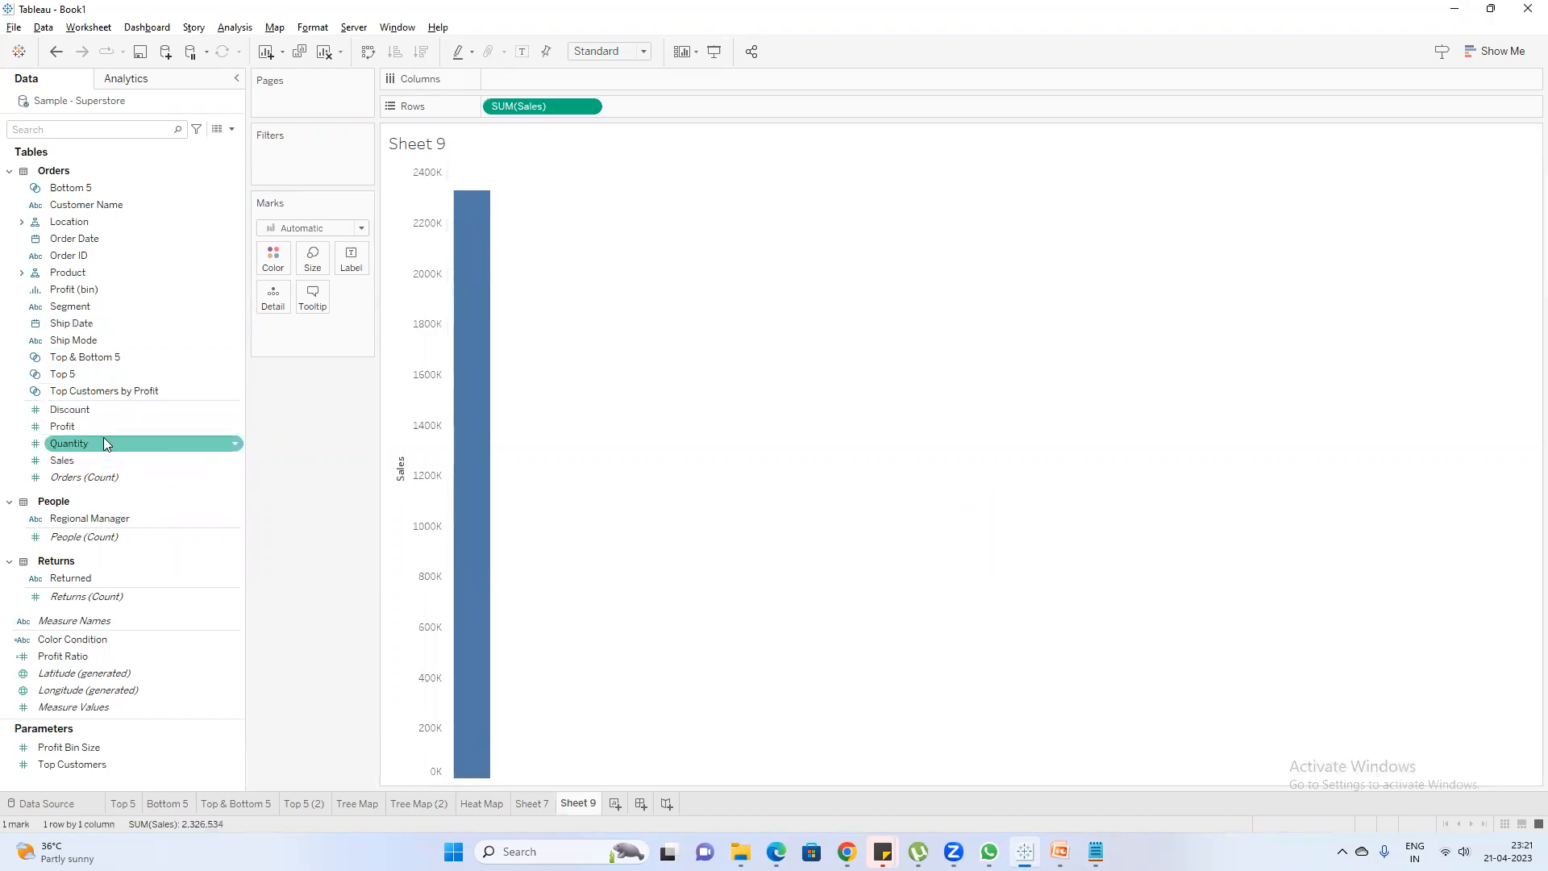
double_click(83, 428)
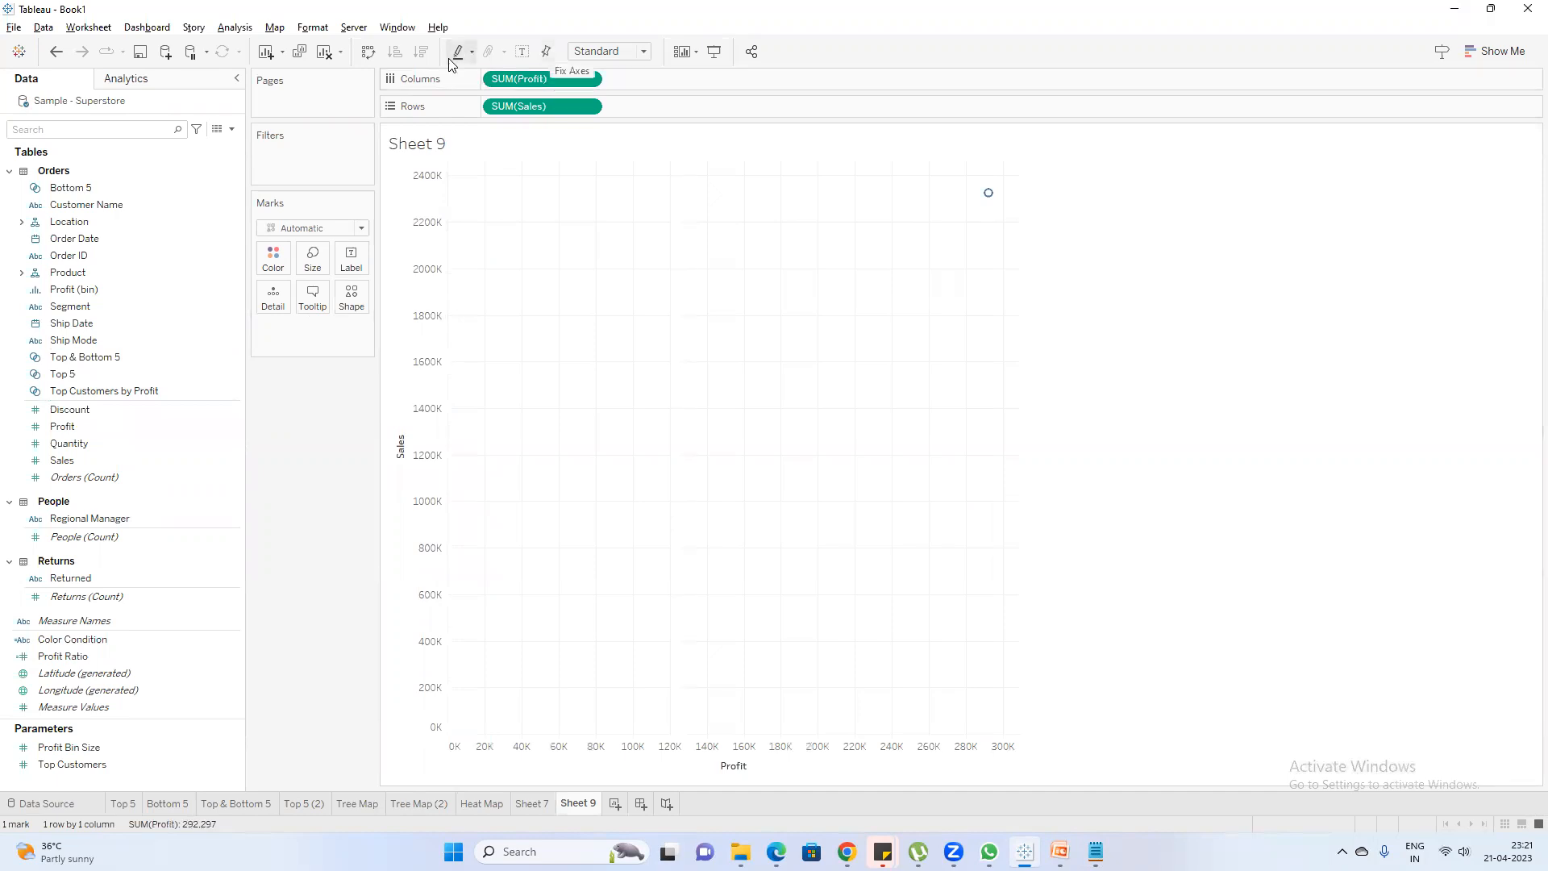
left_click(329, 55)
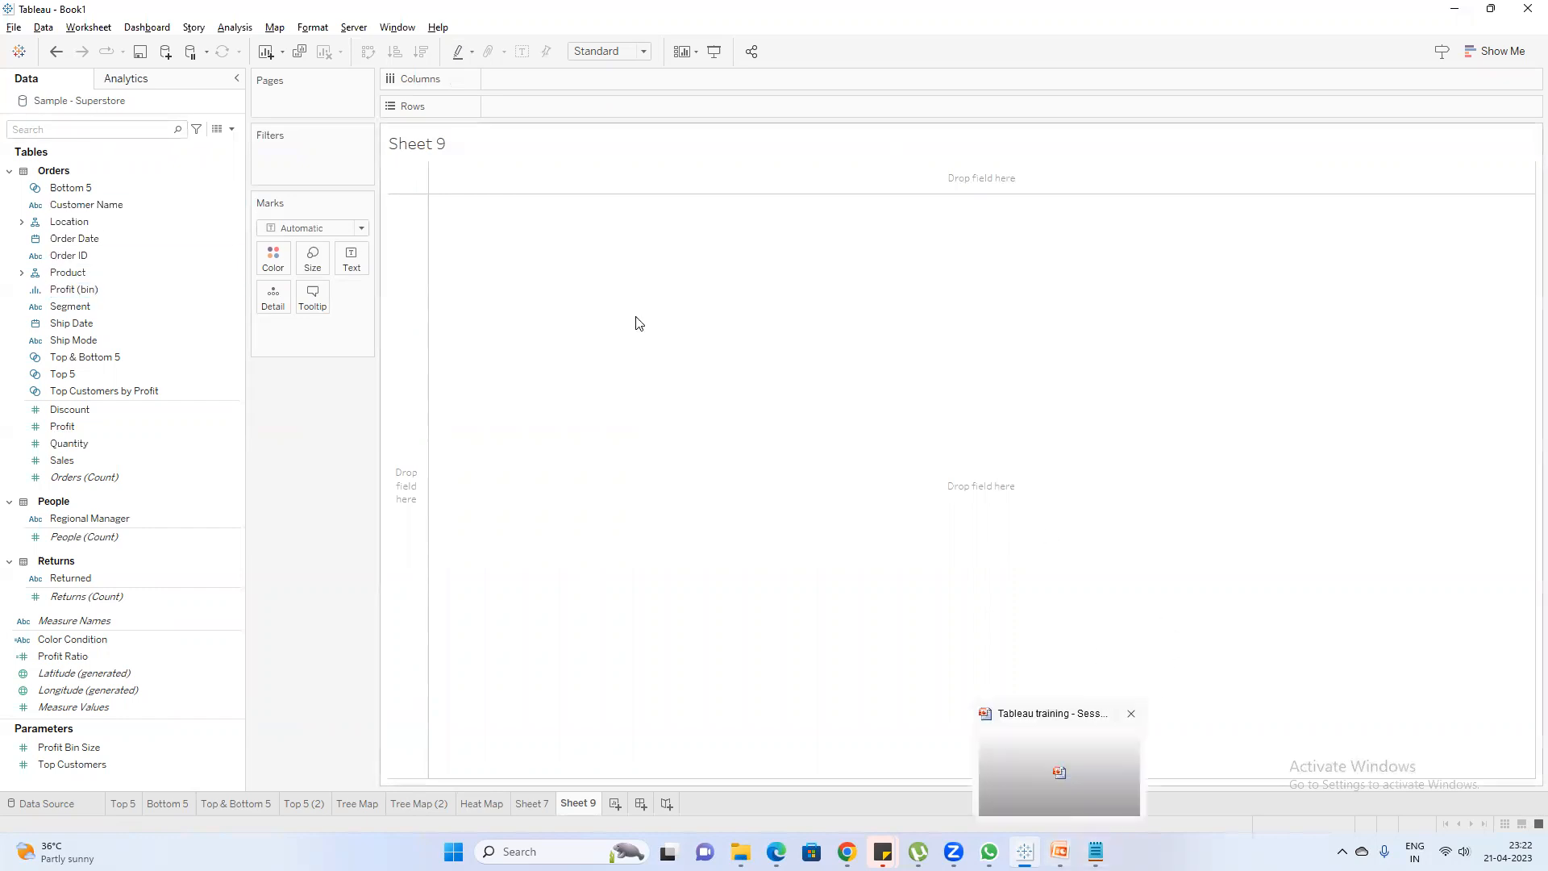
Expand the Location hierarchy and examine its geographic fields from Country/Region down to Postal Code
left_click(73, 205)
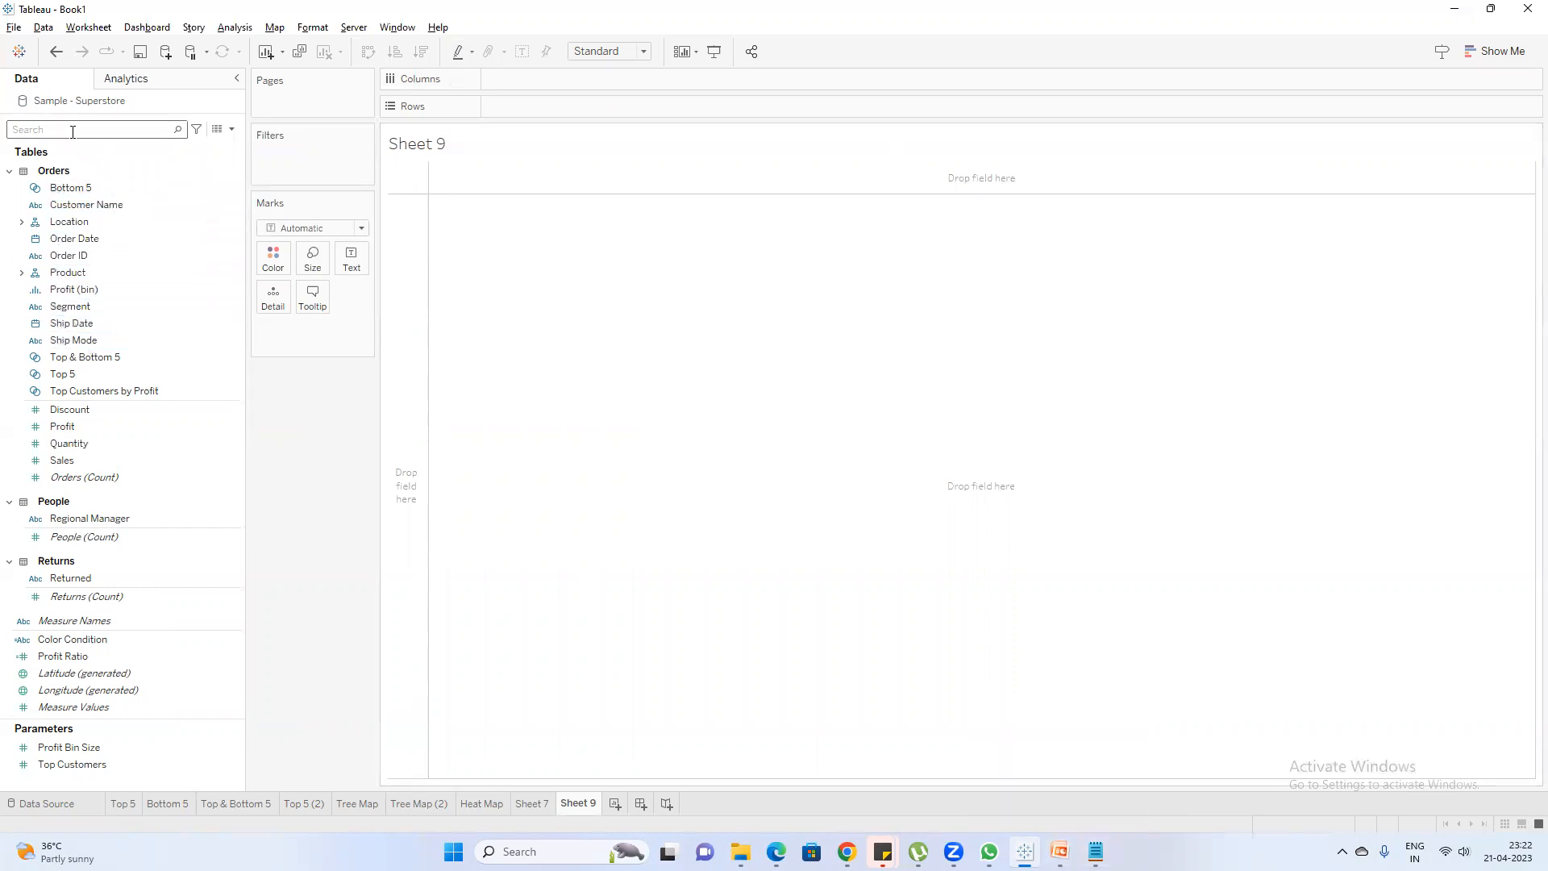
left_click(21, 222)
left_click(129, 255)
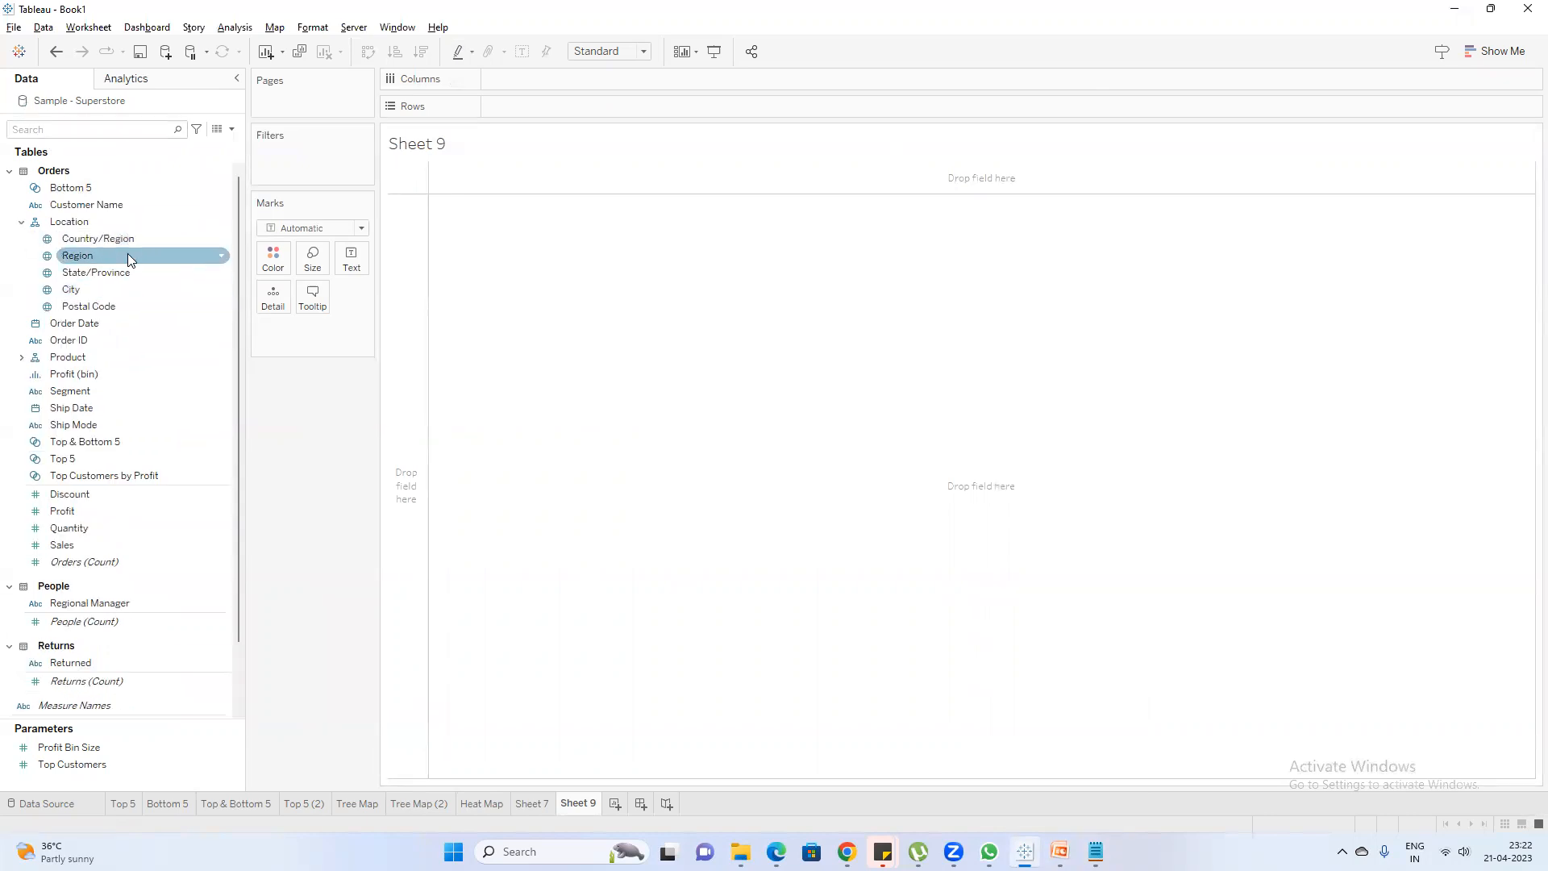
left_click(125, 305)
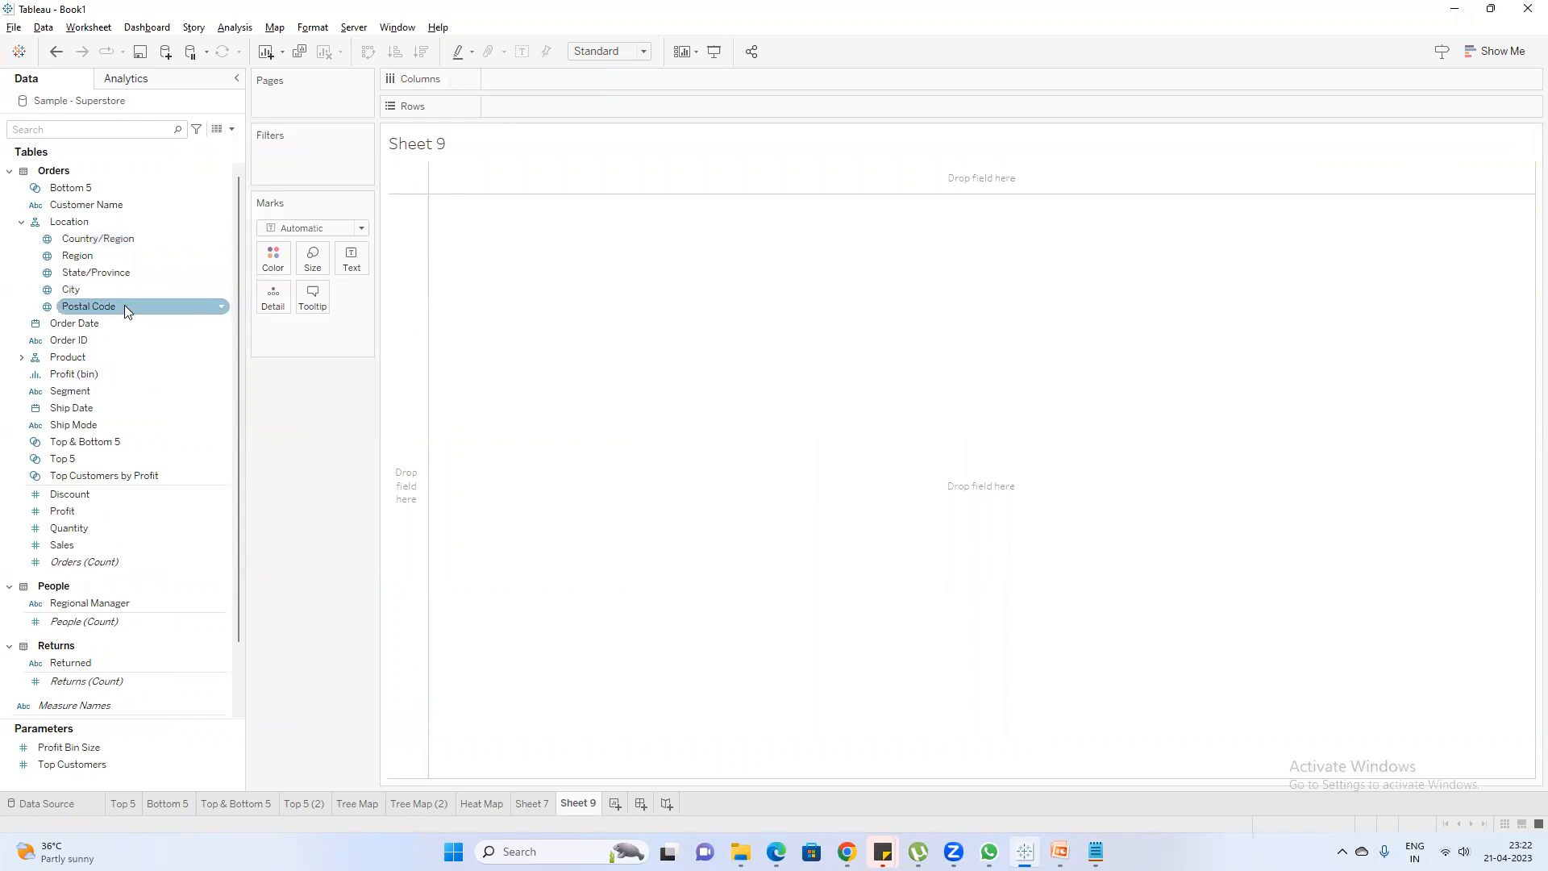
left_click(79, 294)
left_click(96, 275)
left_click(98, 255)
left_click(100, 240)
left_click(109, 275)
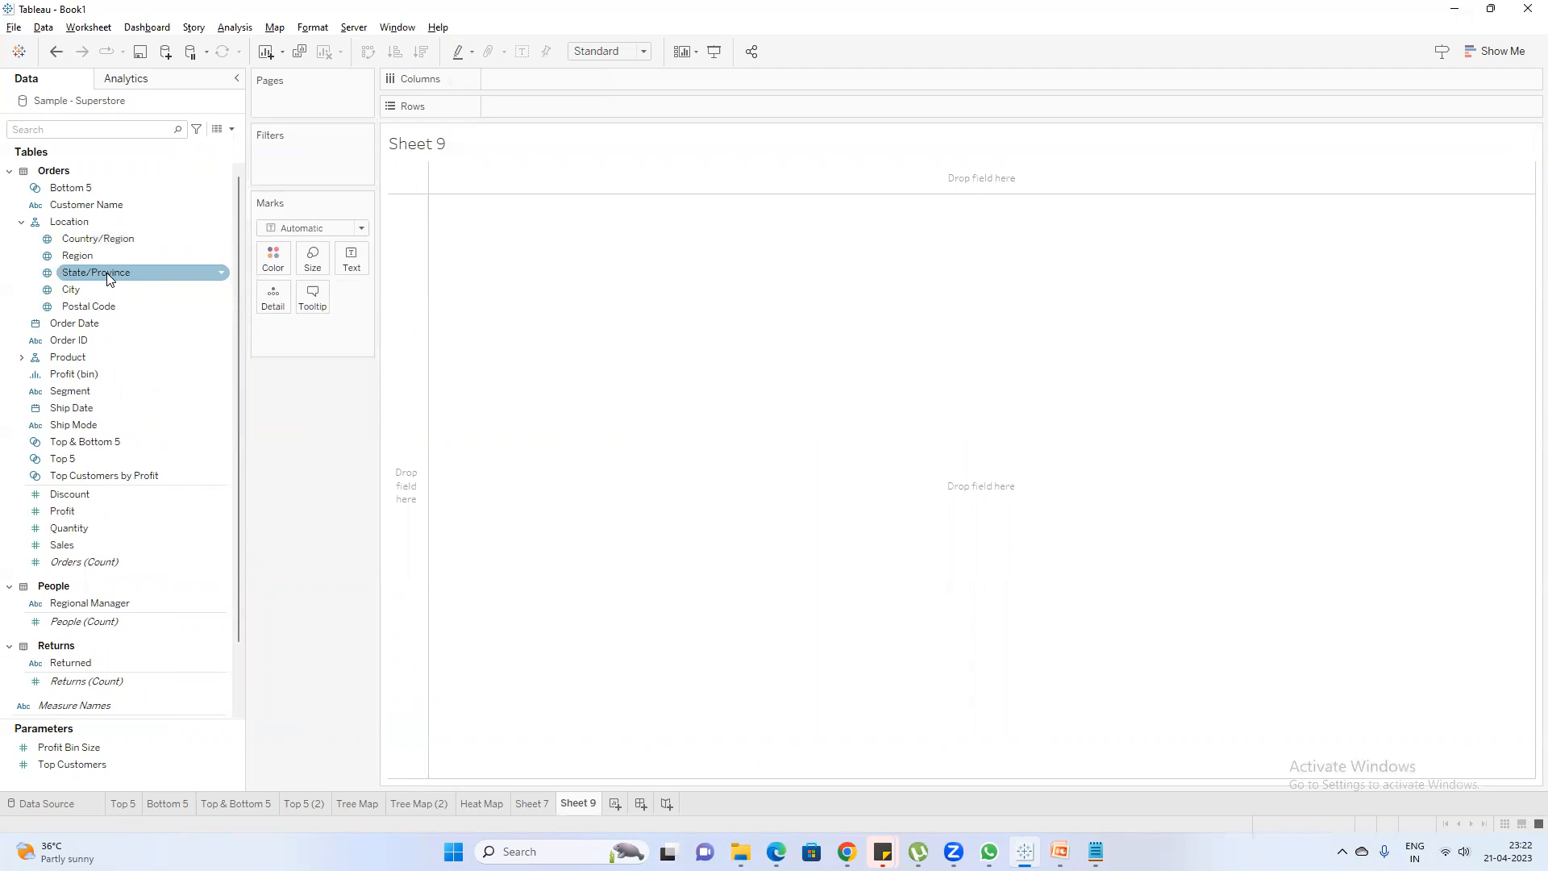
left_click(101, 289)
left_click(96, 278)
Plot State/Province on a map, search the fields for sa, and add Sales to size the state marks
double_click(96, 275)
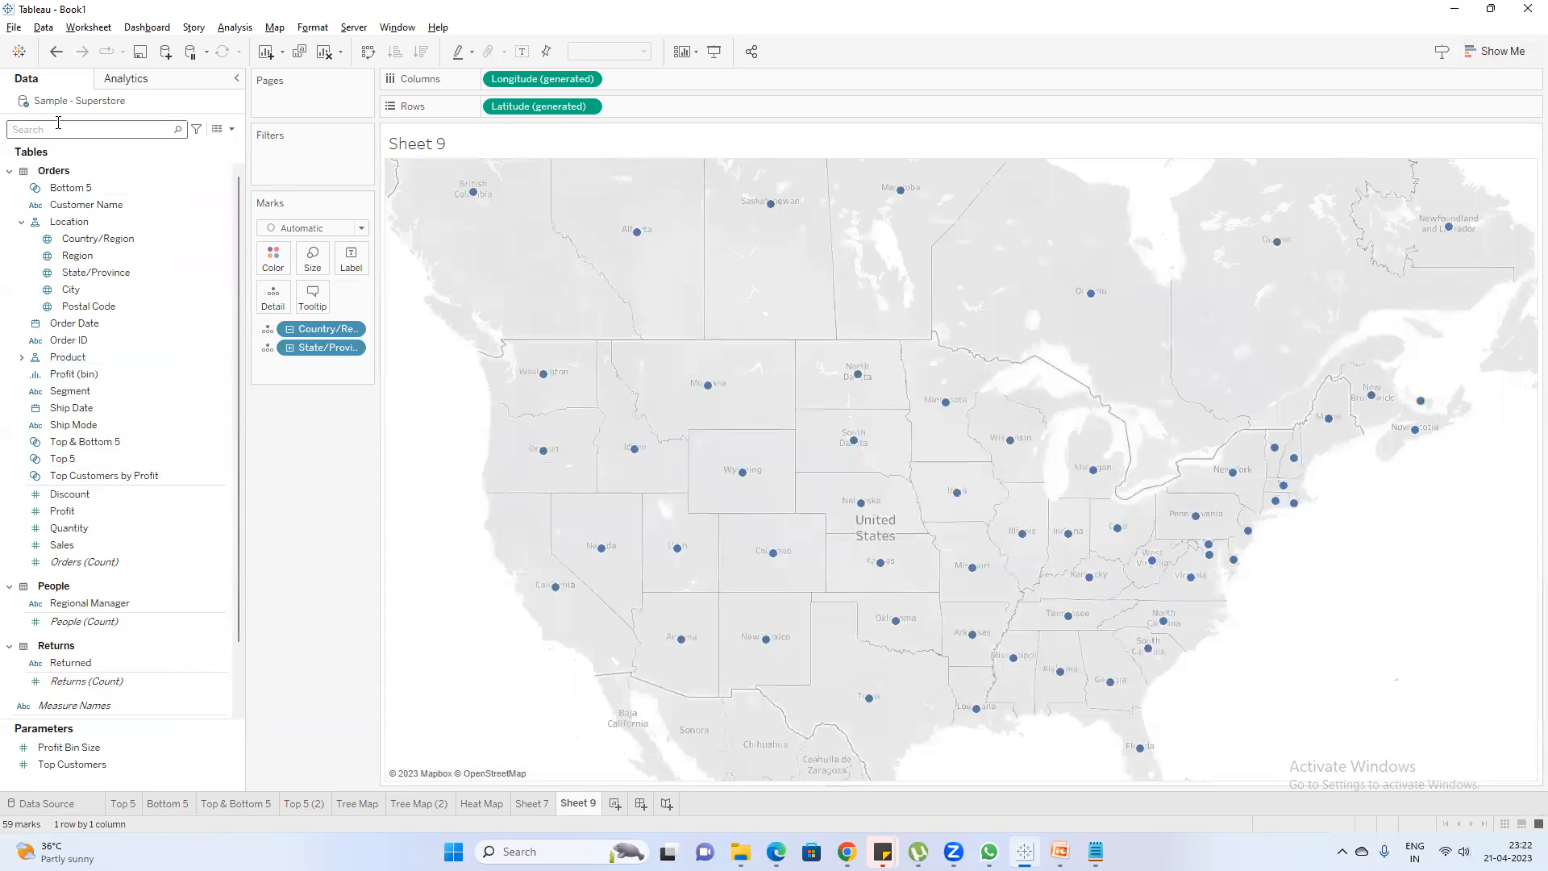
type("sa")
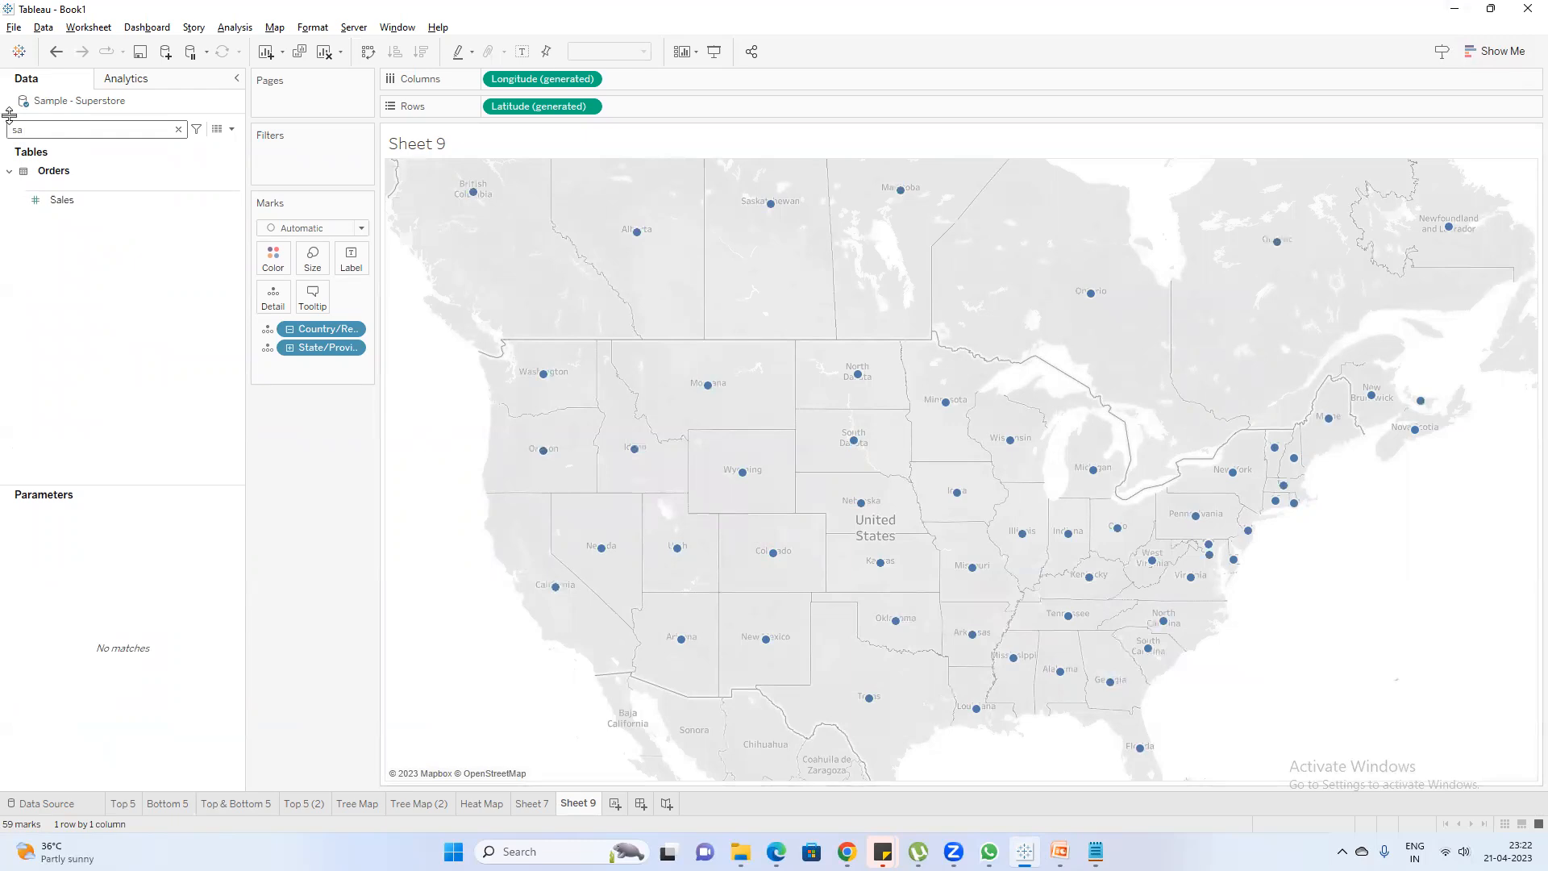
double_click(71, 201)
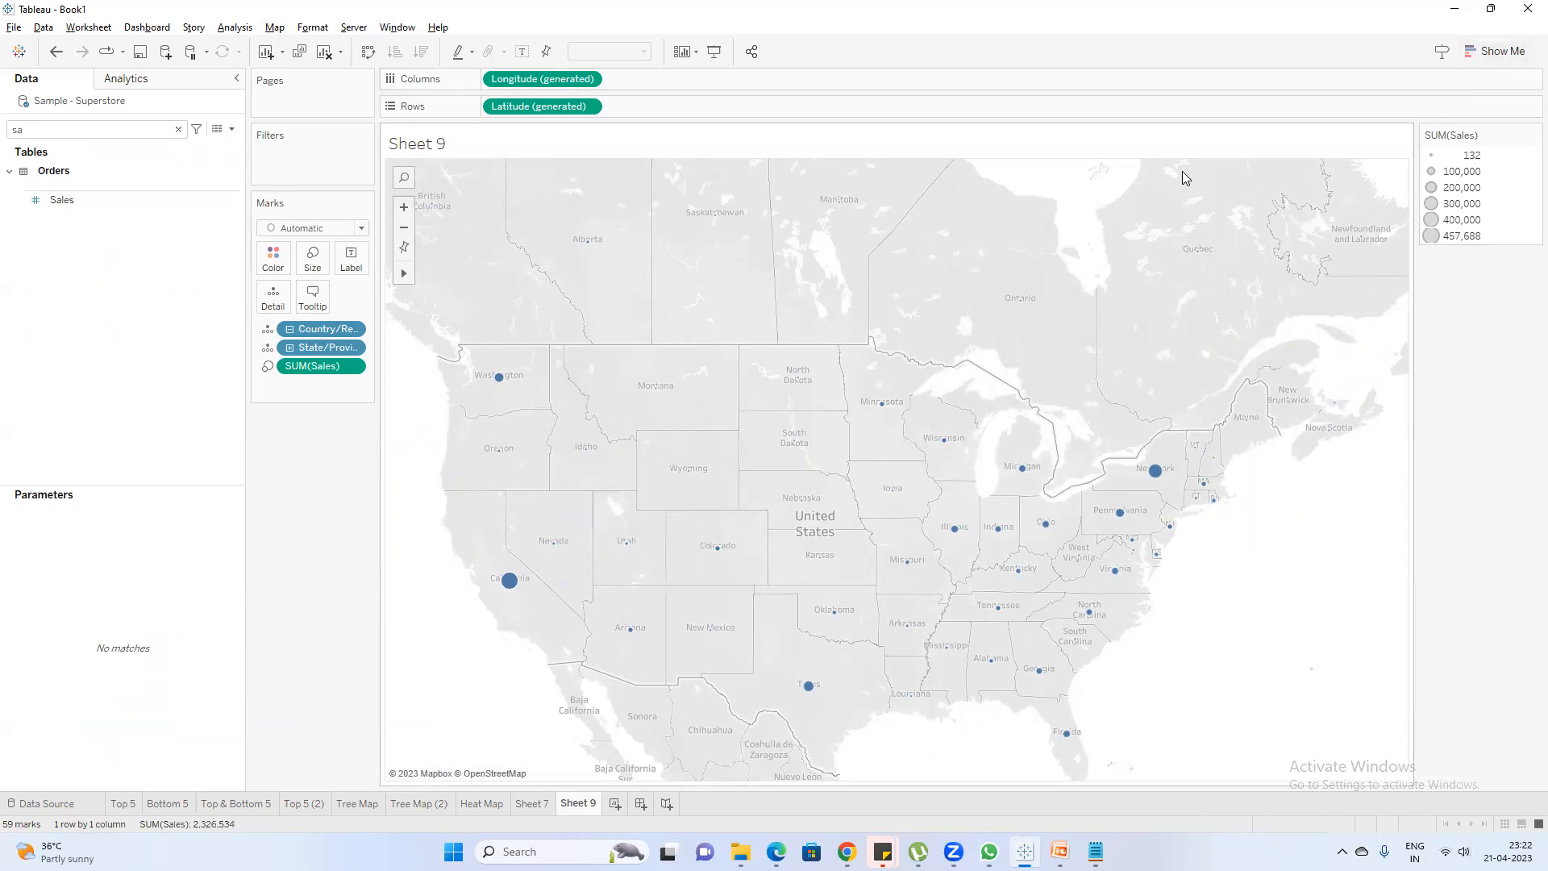
Convert the symbol map to a filled map with the states colored by Sales
left_click(1501, 50)
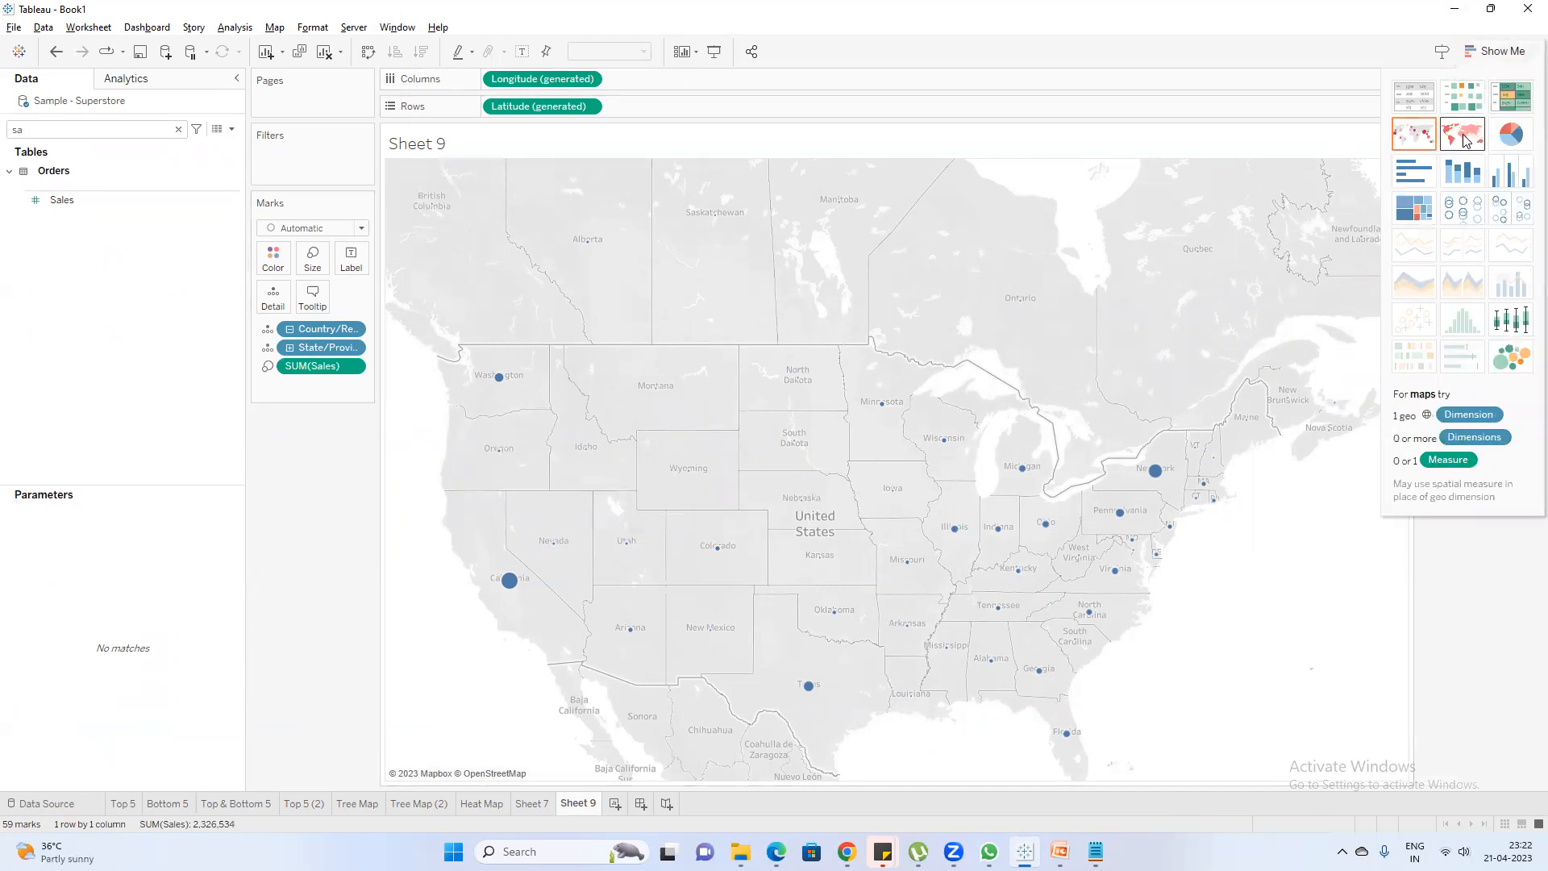
left_click(1464, 135)
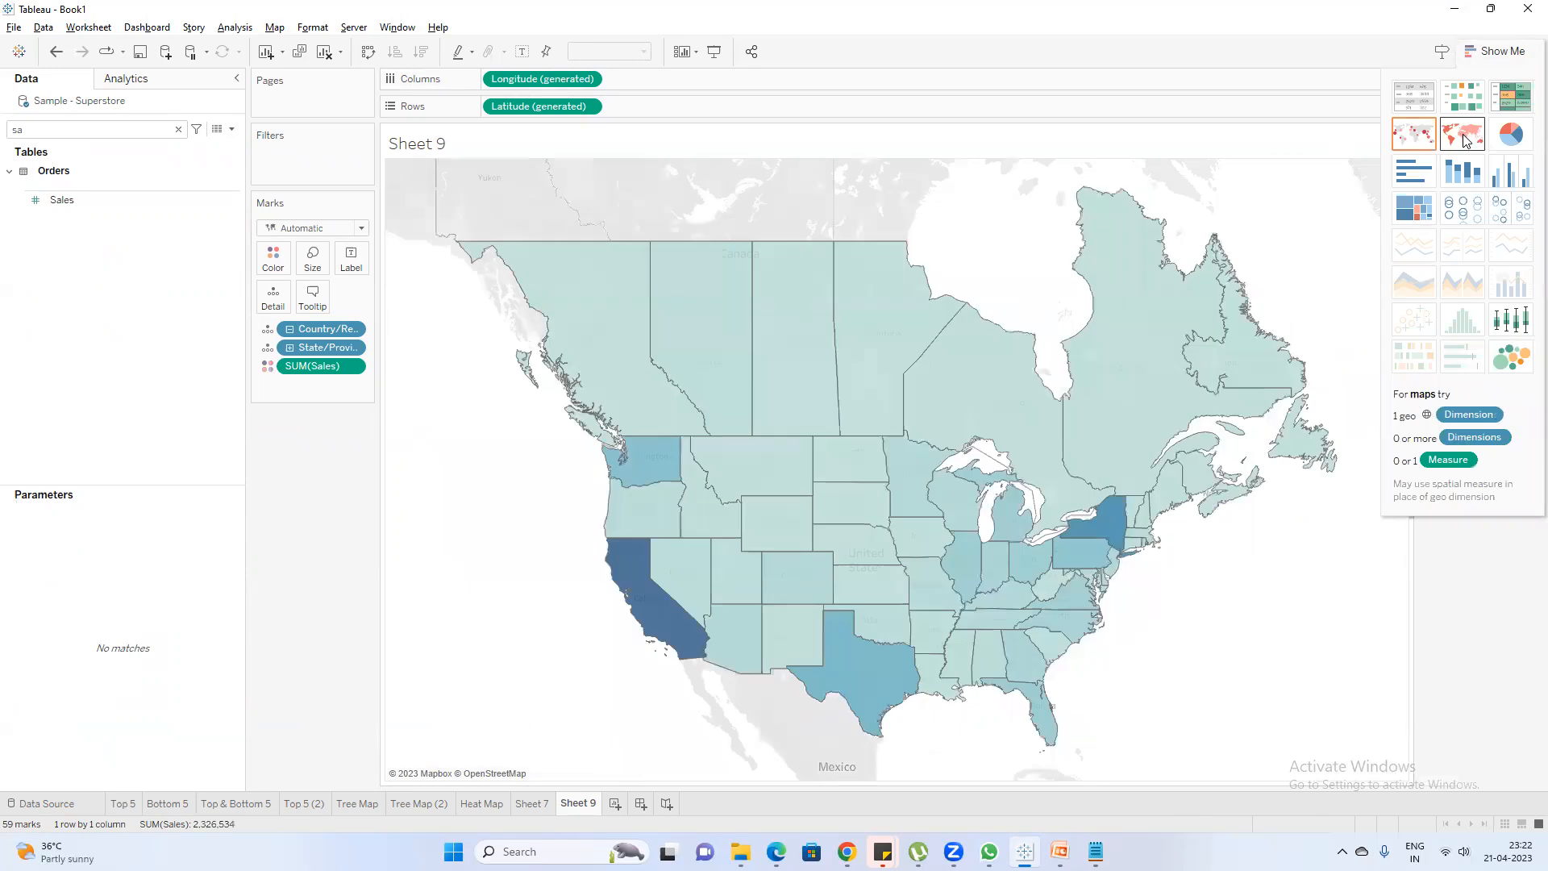
left_click(1471, 53)
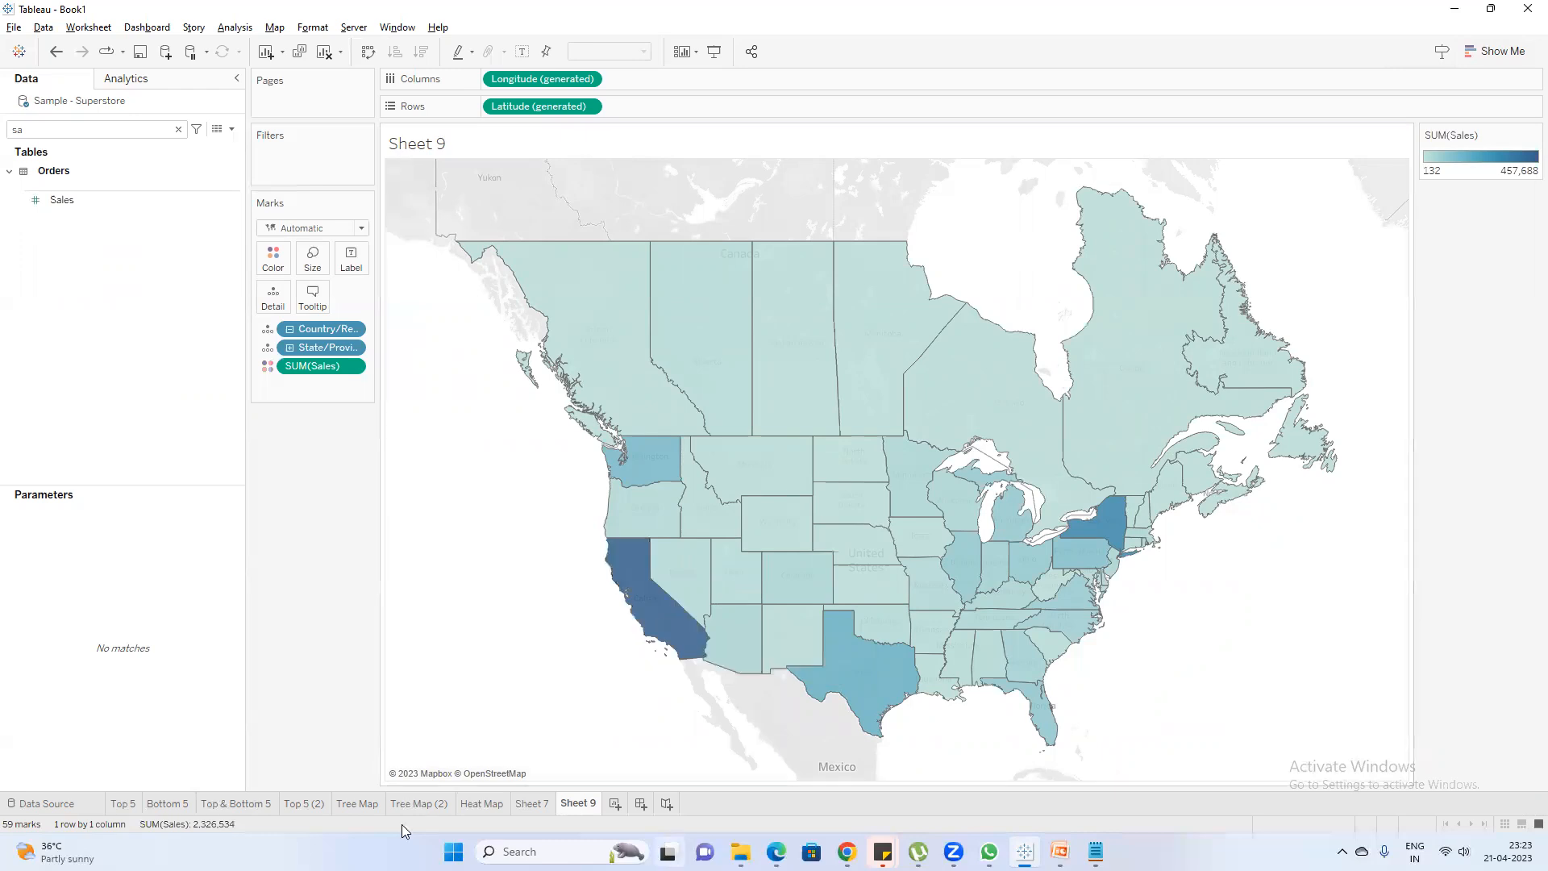
Rename the Sheet 9 worksheet as Spatial Maps
double_click(579, 806)
type("Spatial Maps")
key("Return")
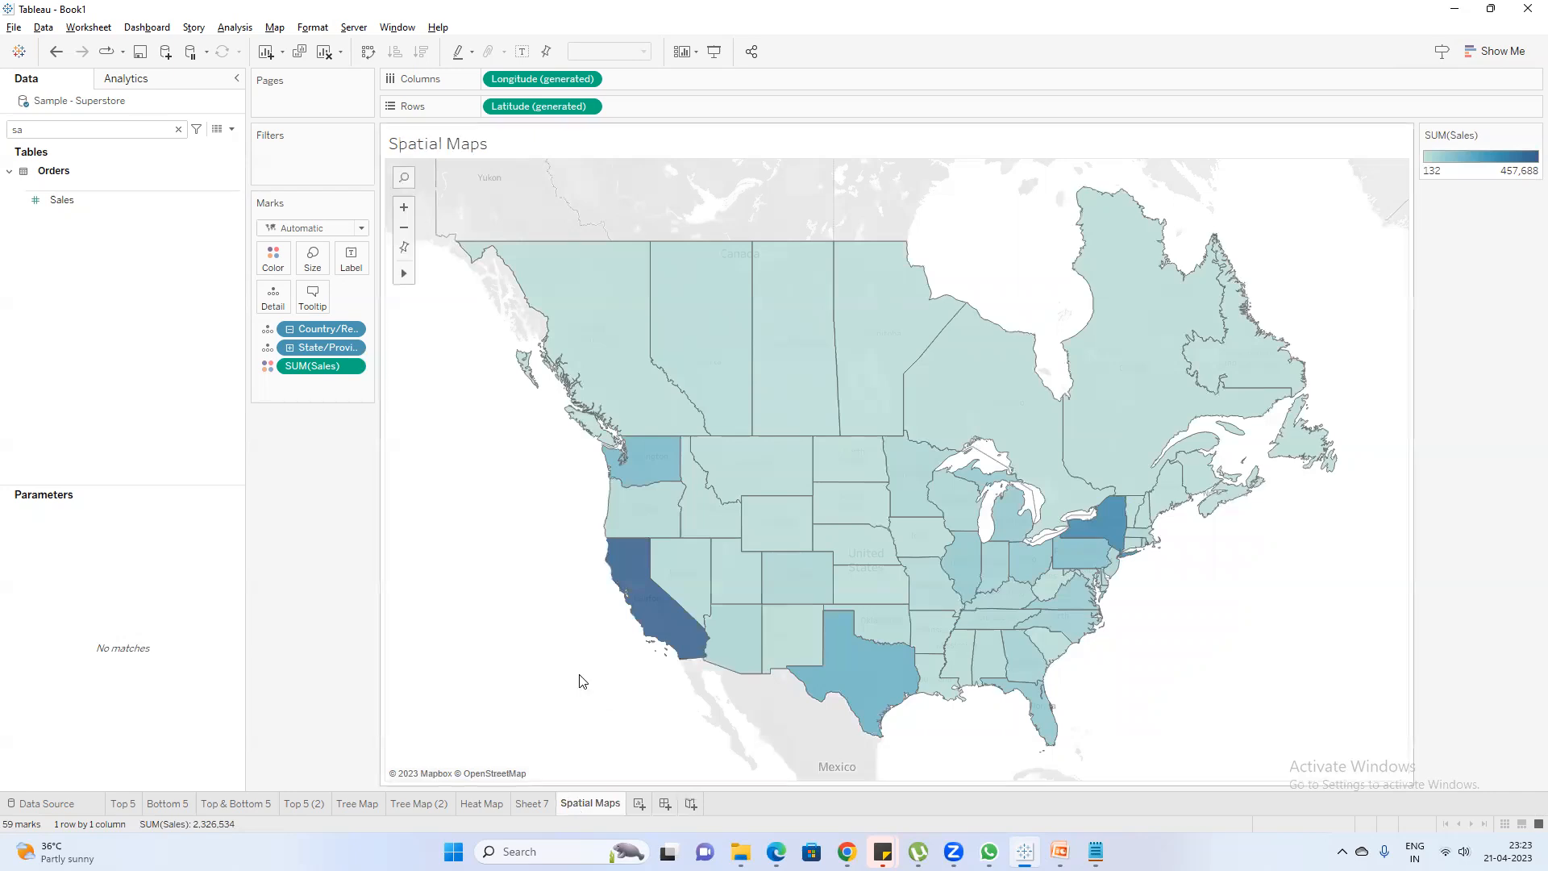
Switch to PowerPoint, show the slide on creating spatial or map charts, and select the phrase geographic role in Step1
left_click(1060, 851)
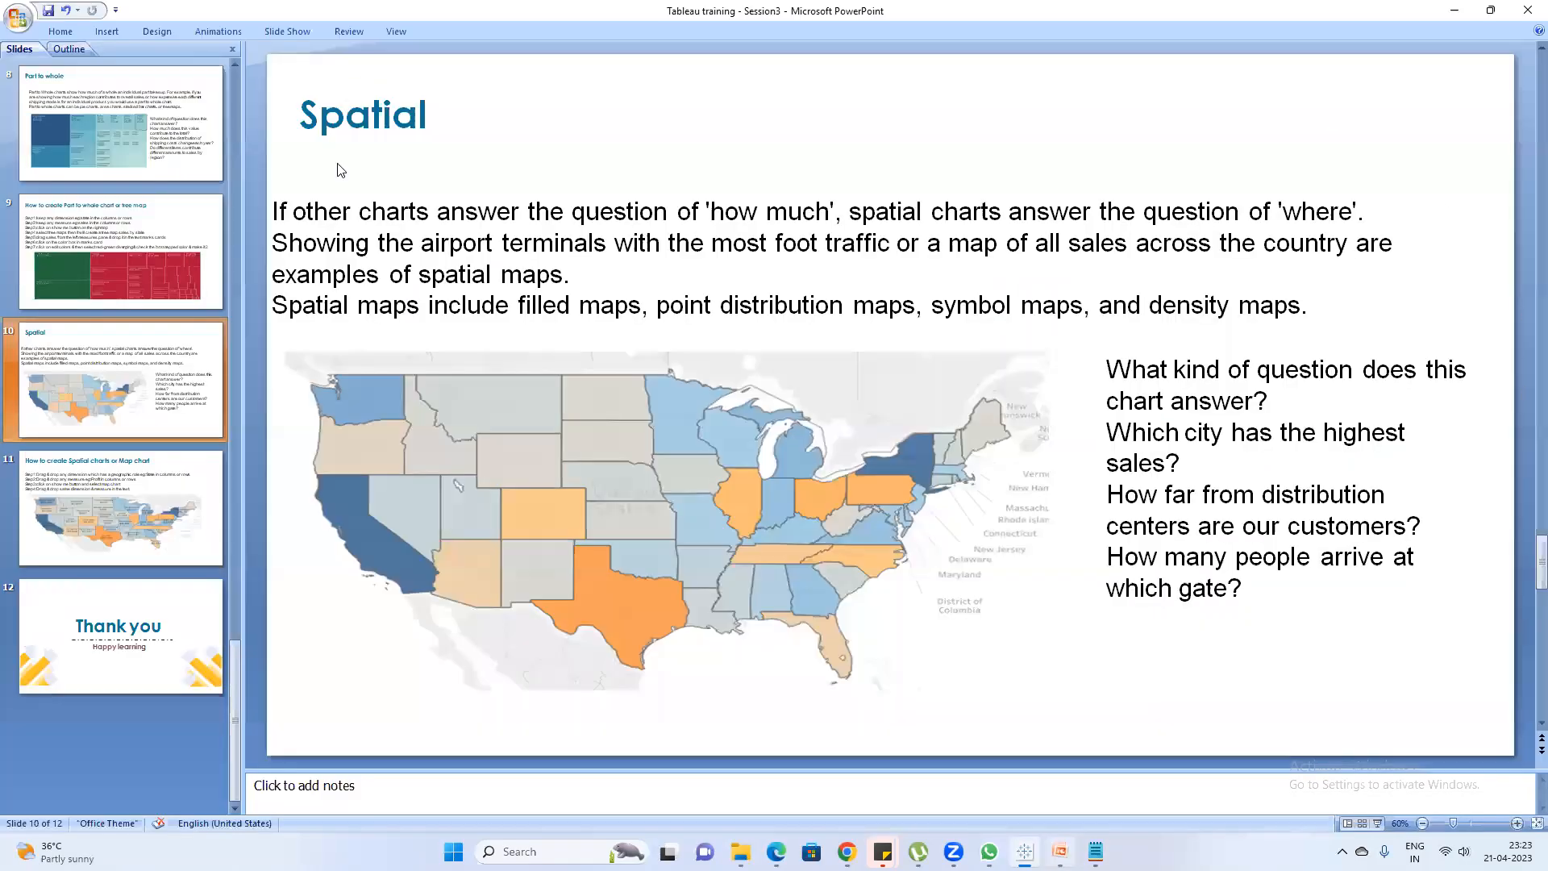
left_click(121, 510)
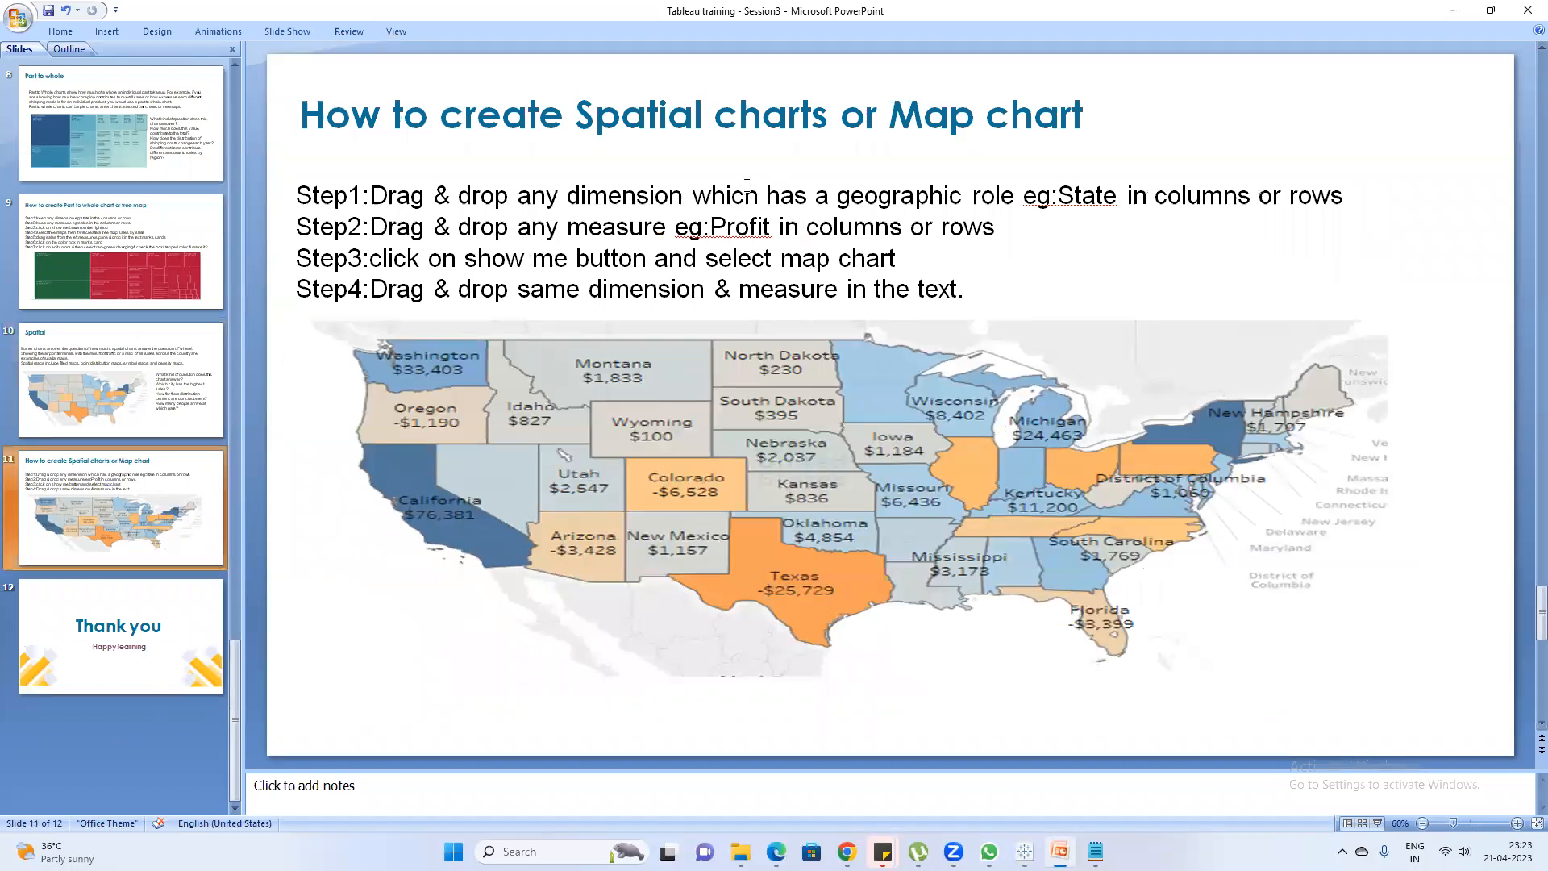
left_click_drag(1020, 204, 838, 199)
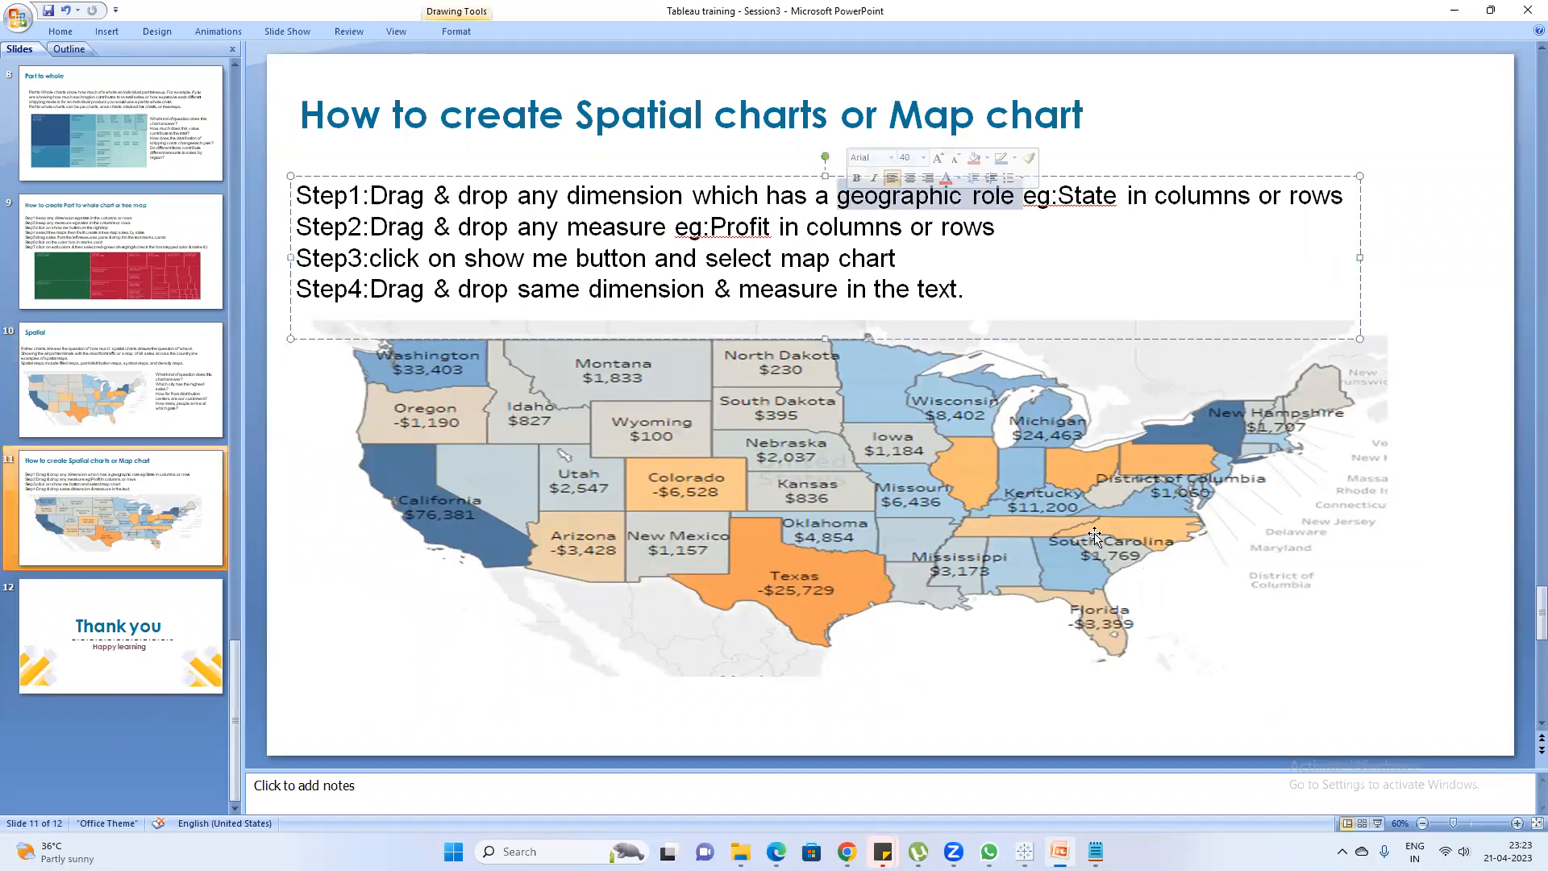
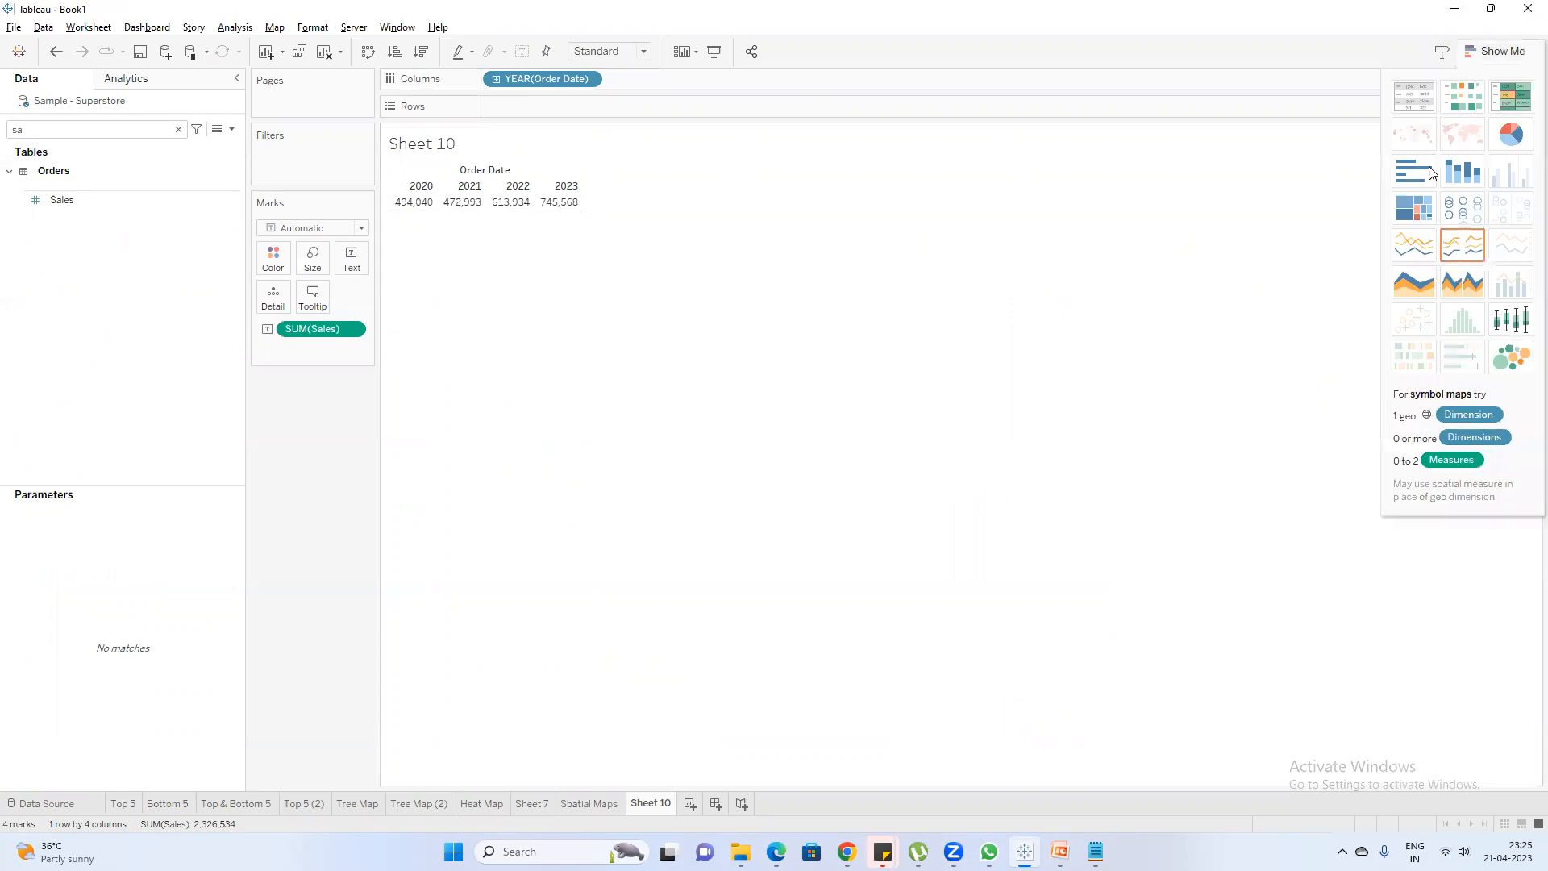
Turn the yearly Sales table into a discrete line chart and close the chart suggestions
left_click(1462, 244)
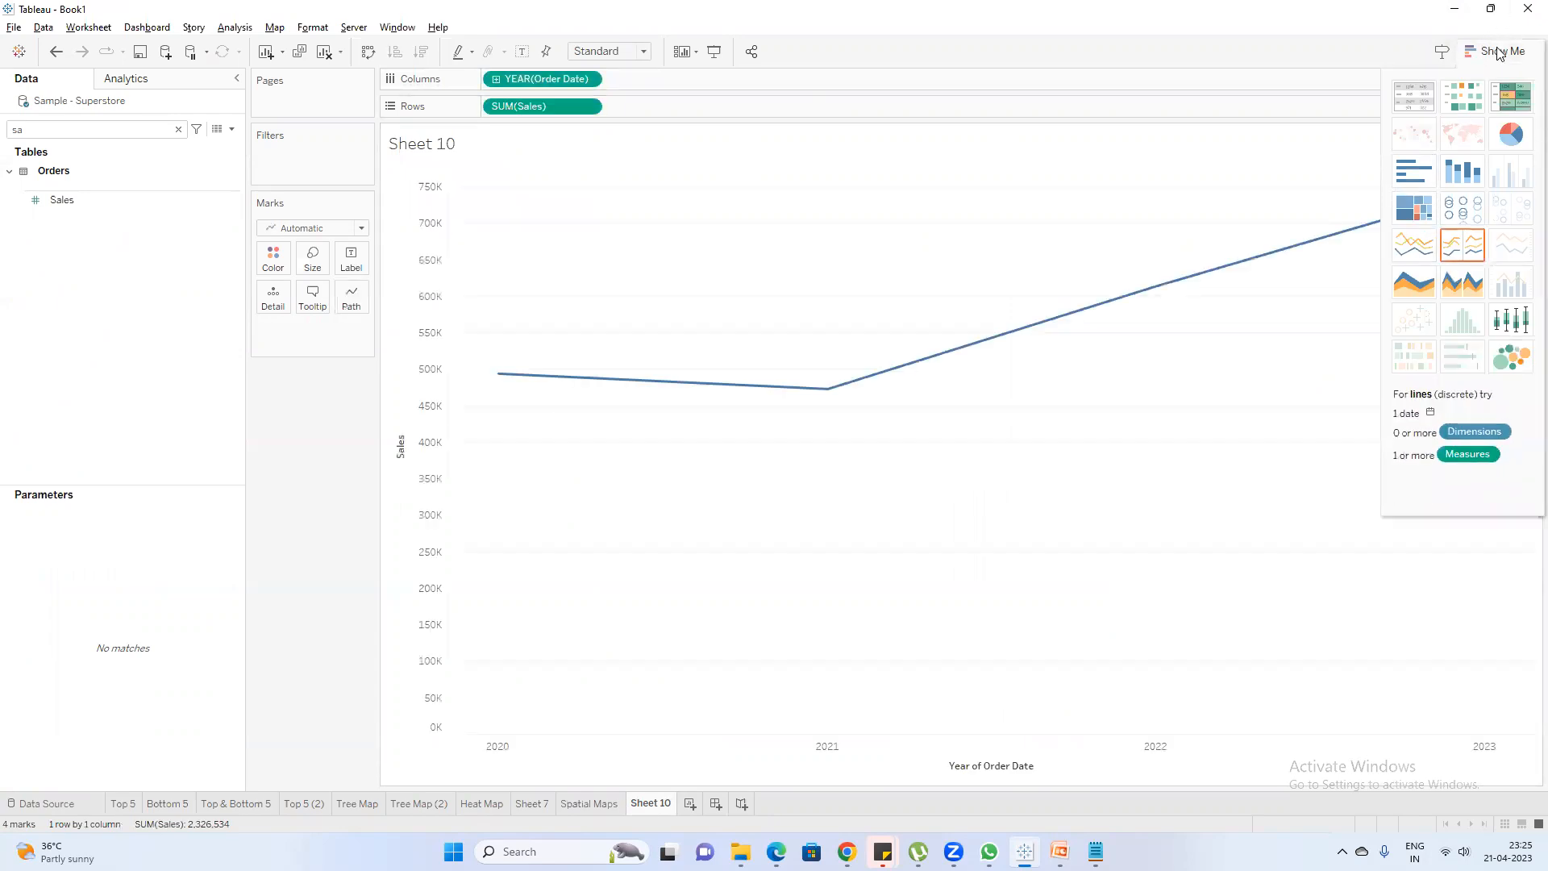
left_click(1496, 51)
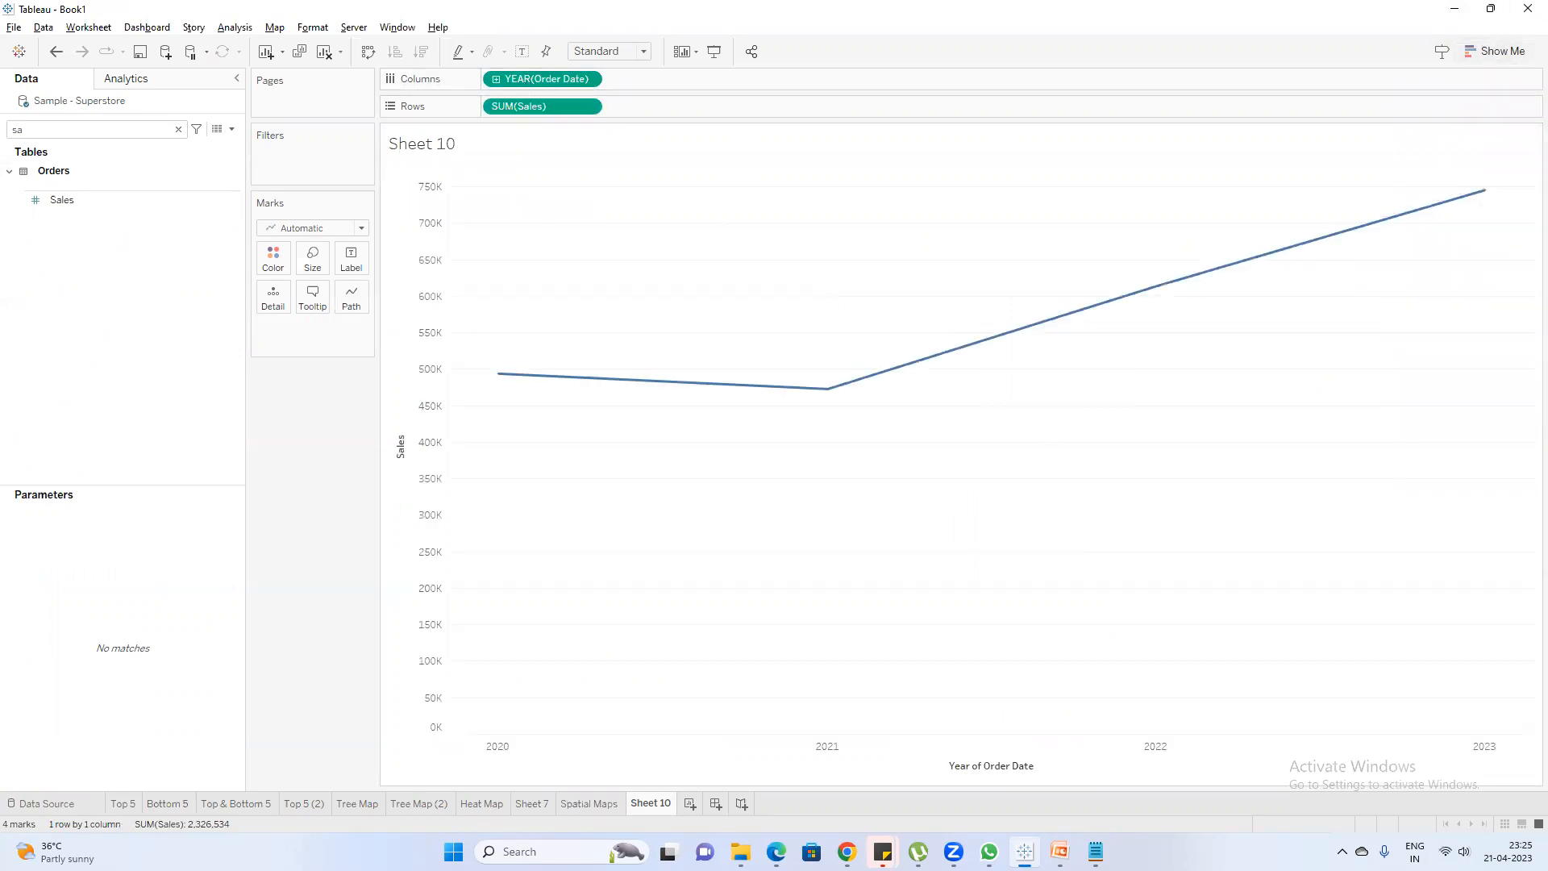
Switch to Notepad and replace all the notes with "Date -- Line chart area chart"
left_click(1096, 851)
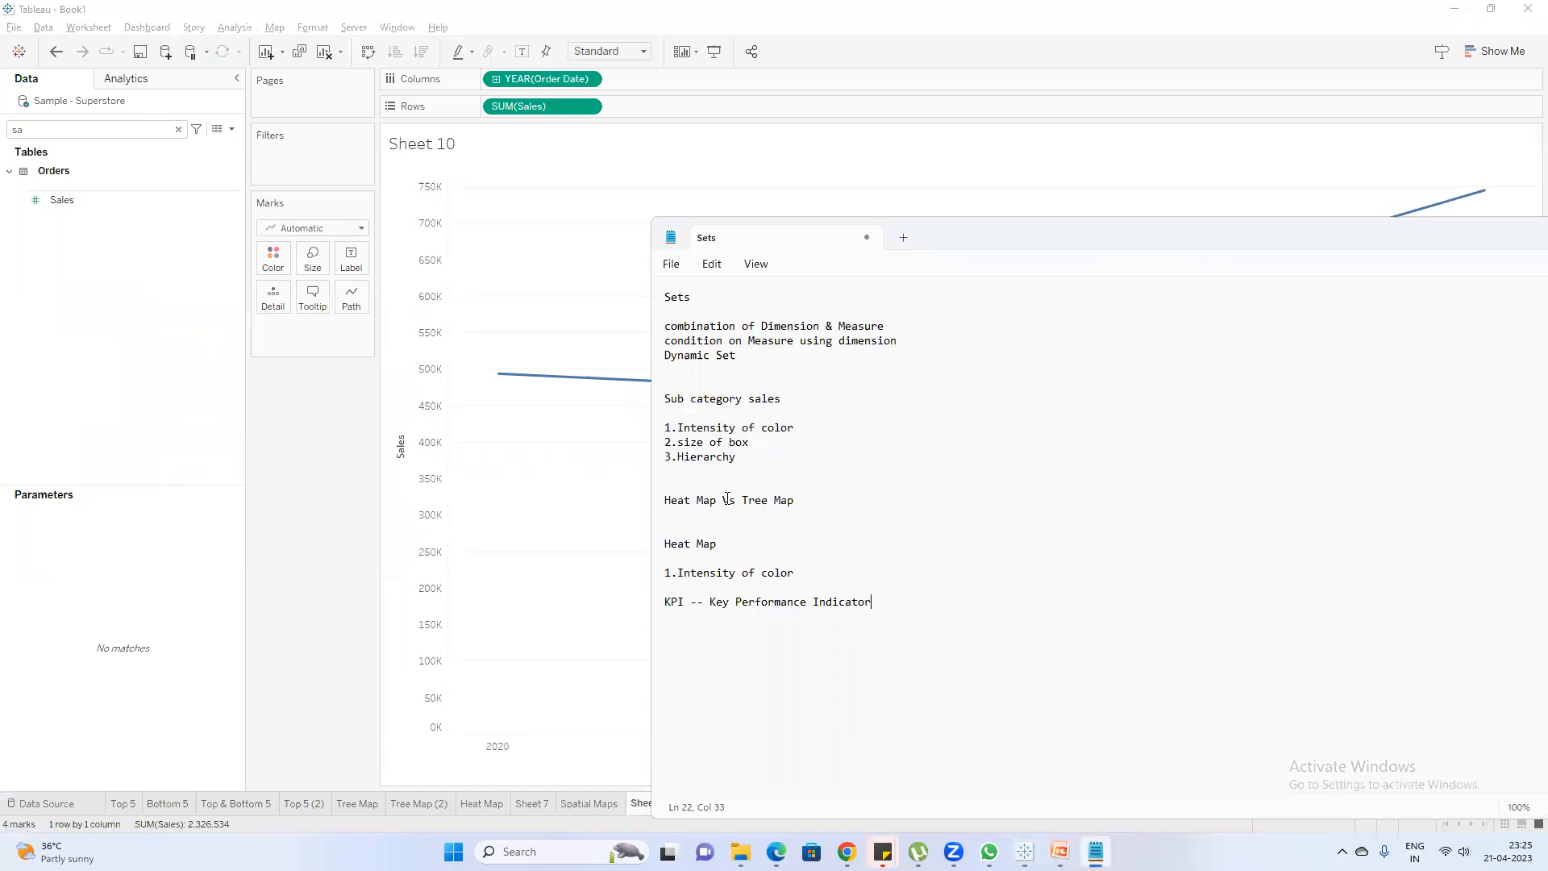
key("ctrl+a")
type("Da")
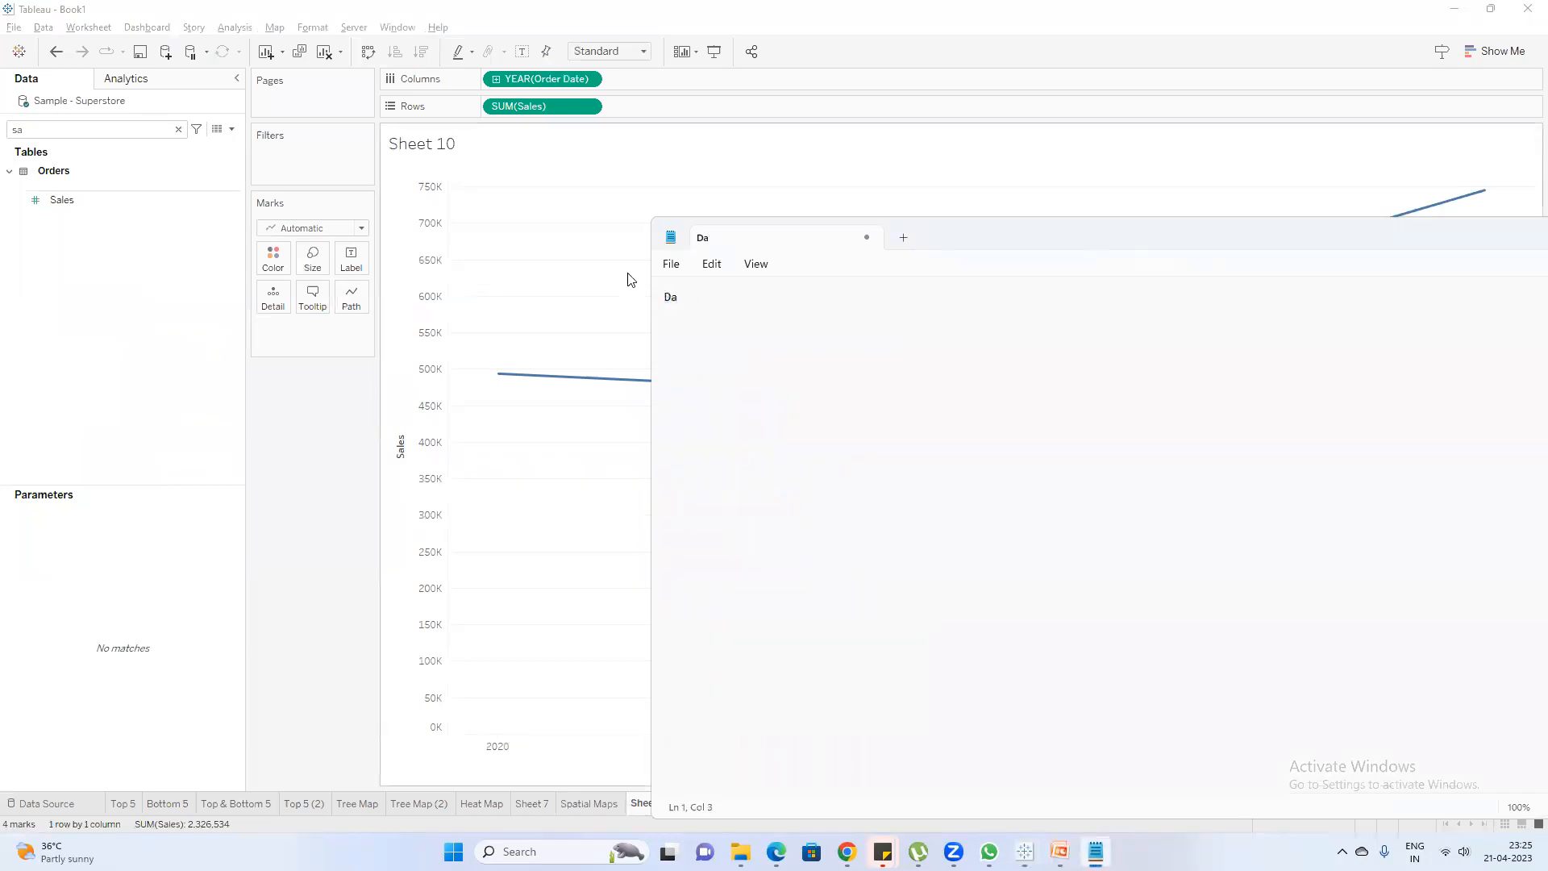
type("te -- Line chart area chart")
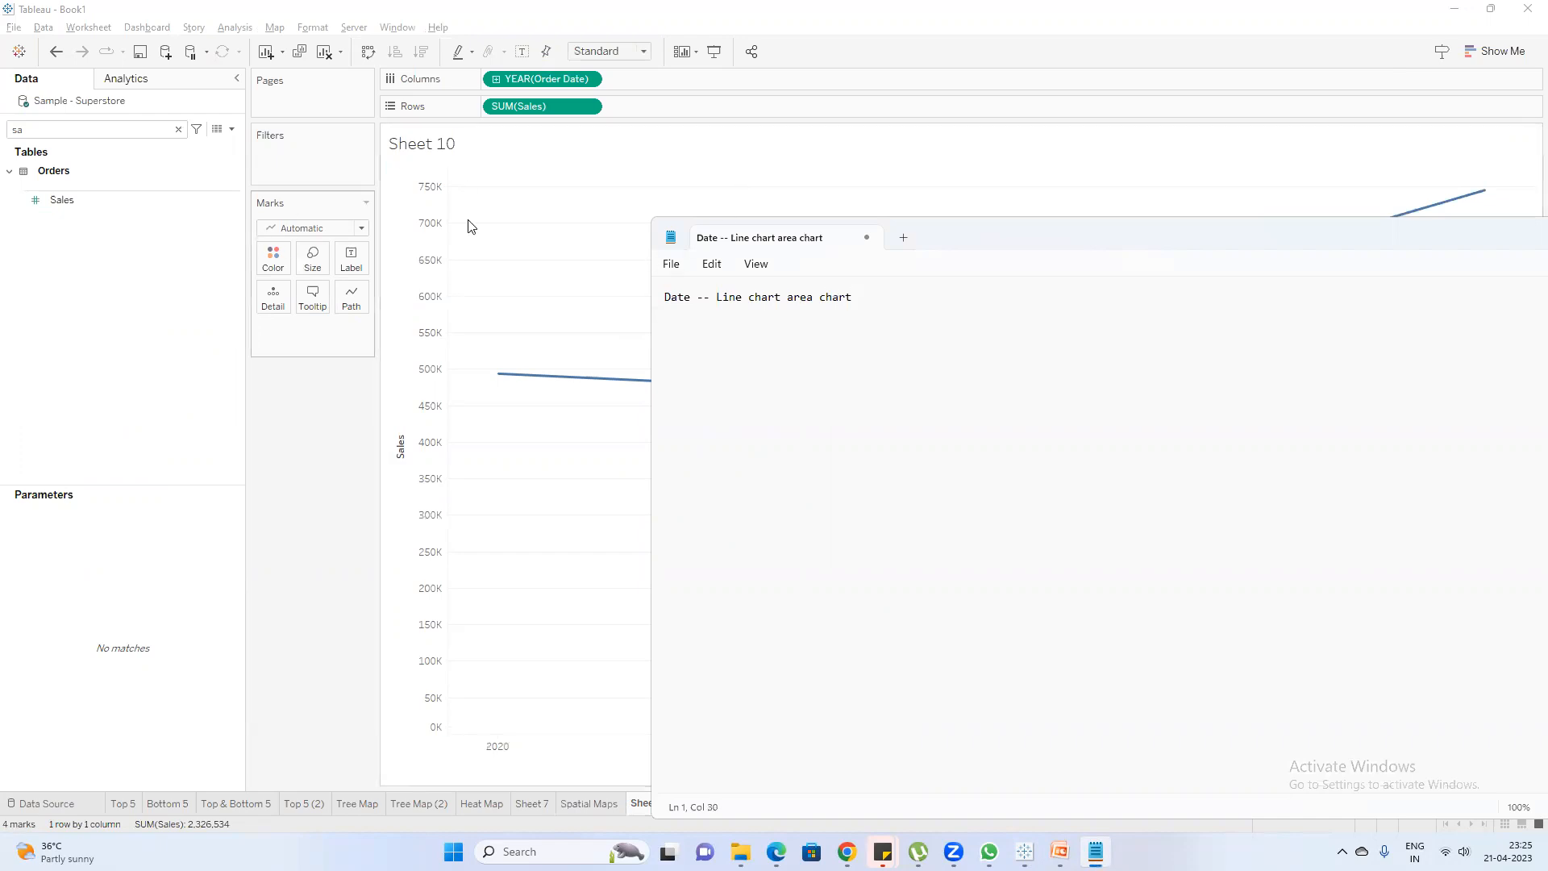
Switch back to Tableau and change the mark type of the yearly sales chart to Area
left_click(467, 223)
left_click(349, 230)
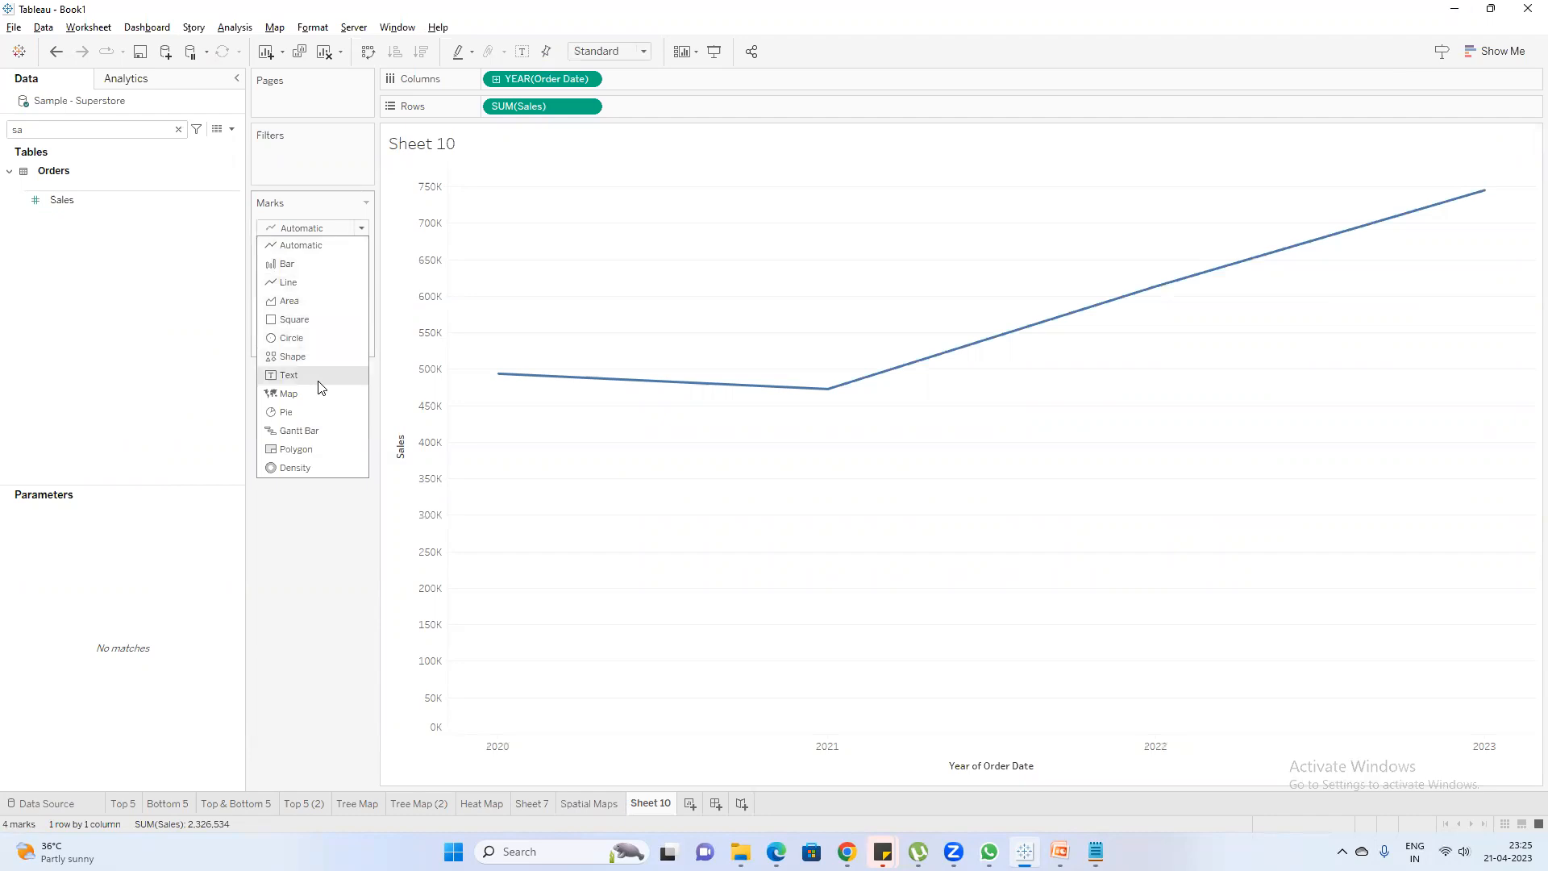
left_click(337, 304)
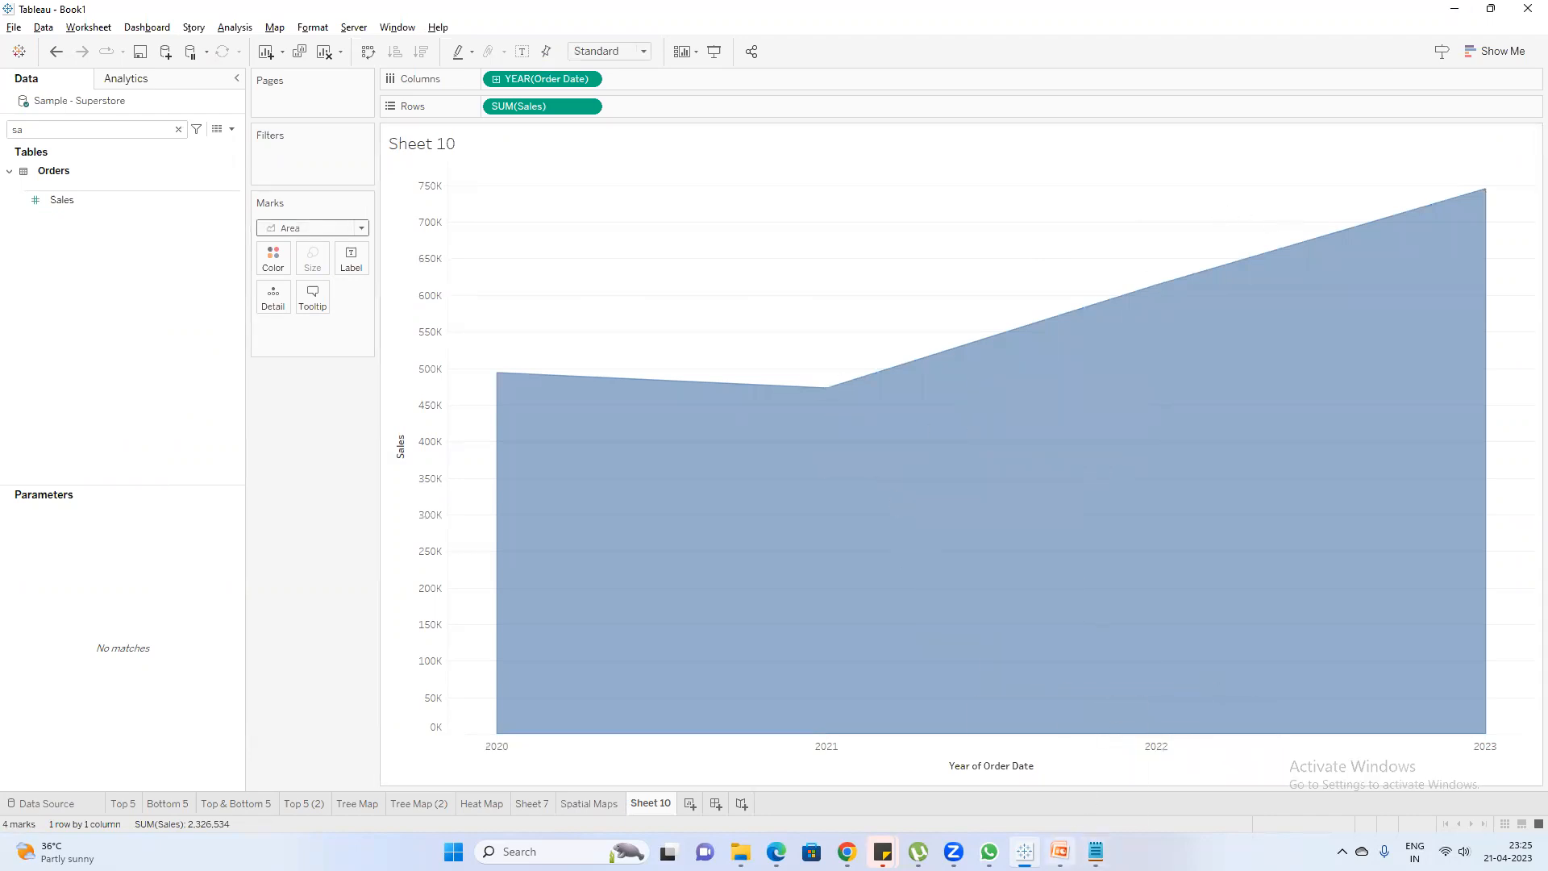
Add the line "Sub category ,category---Bar chart" to the Notepad notes and return to Tableau
left_click(1096, 852)
key("Return")
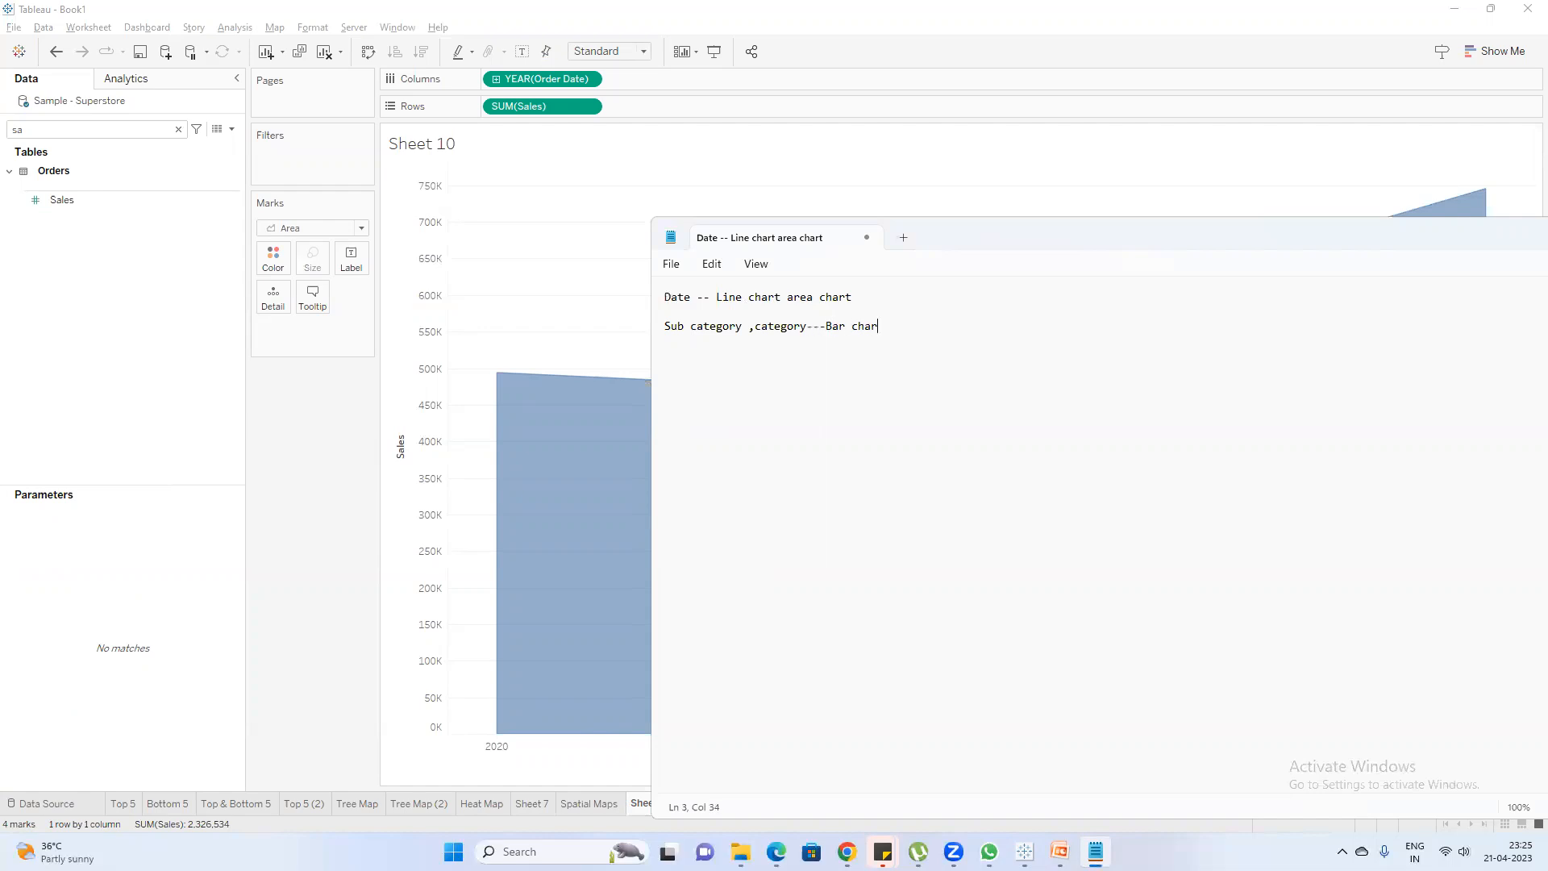
left_click(1150, 823)
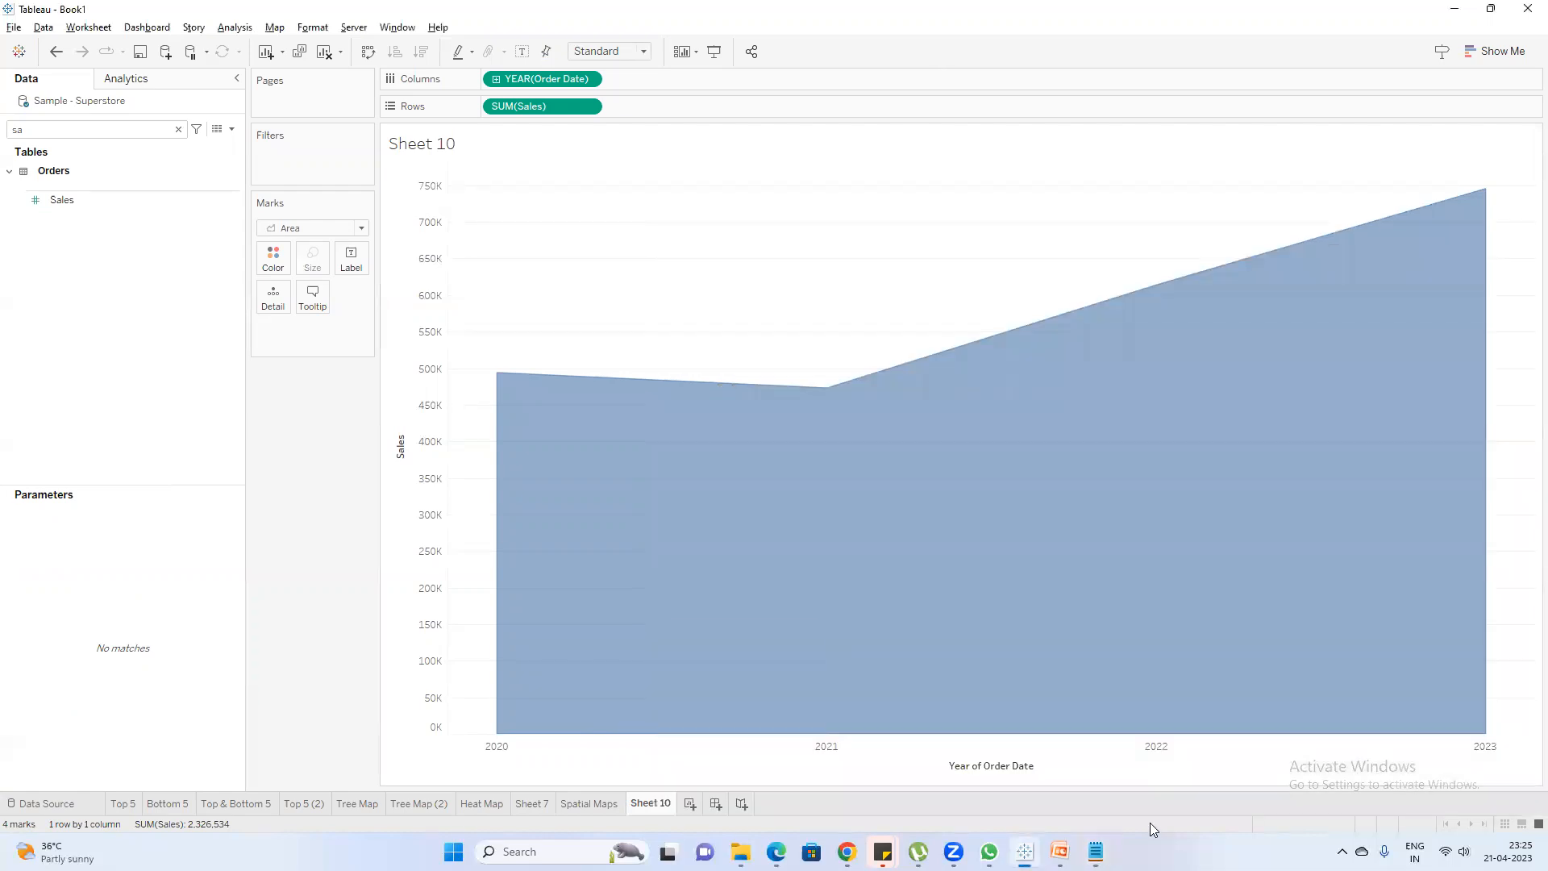
Create a new worksheet, search the fields for sub, and list Sub-Category on the rows
left_click(690, 803)
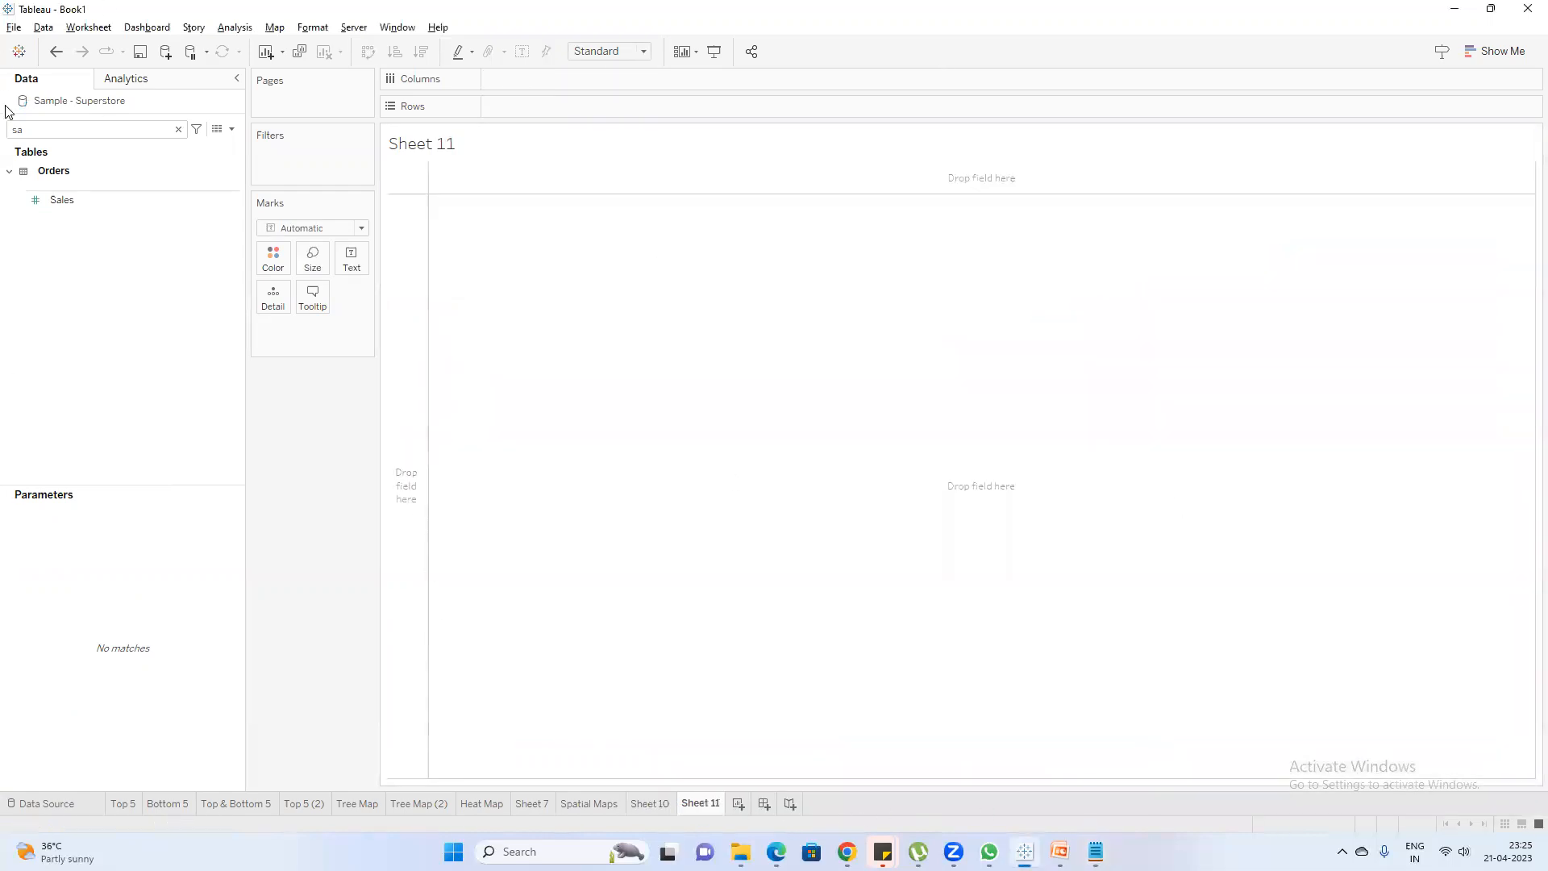
key("BackSpace")
type("ub")
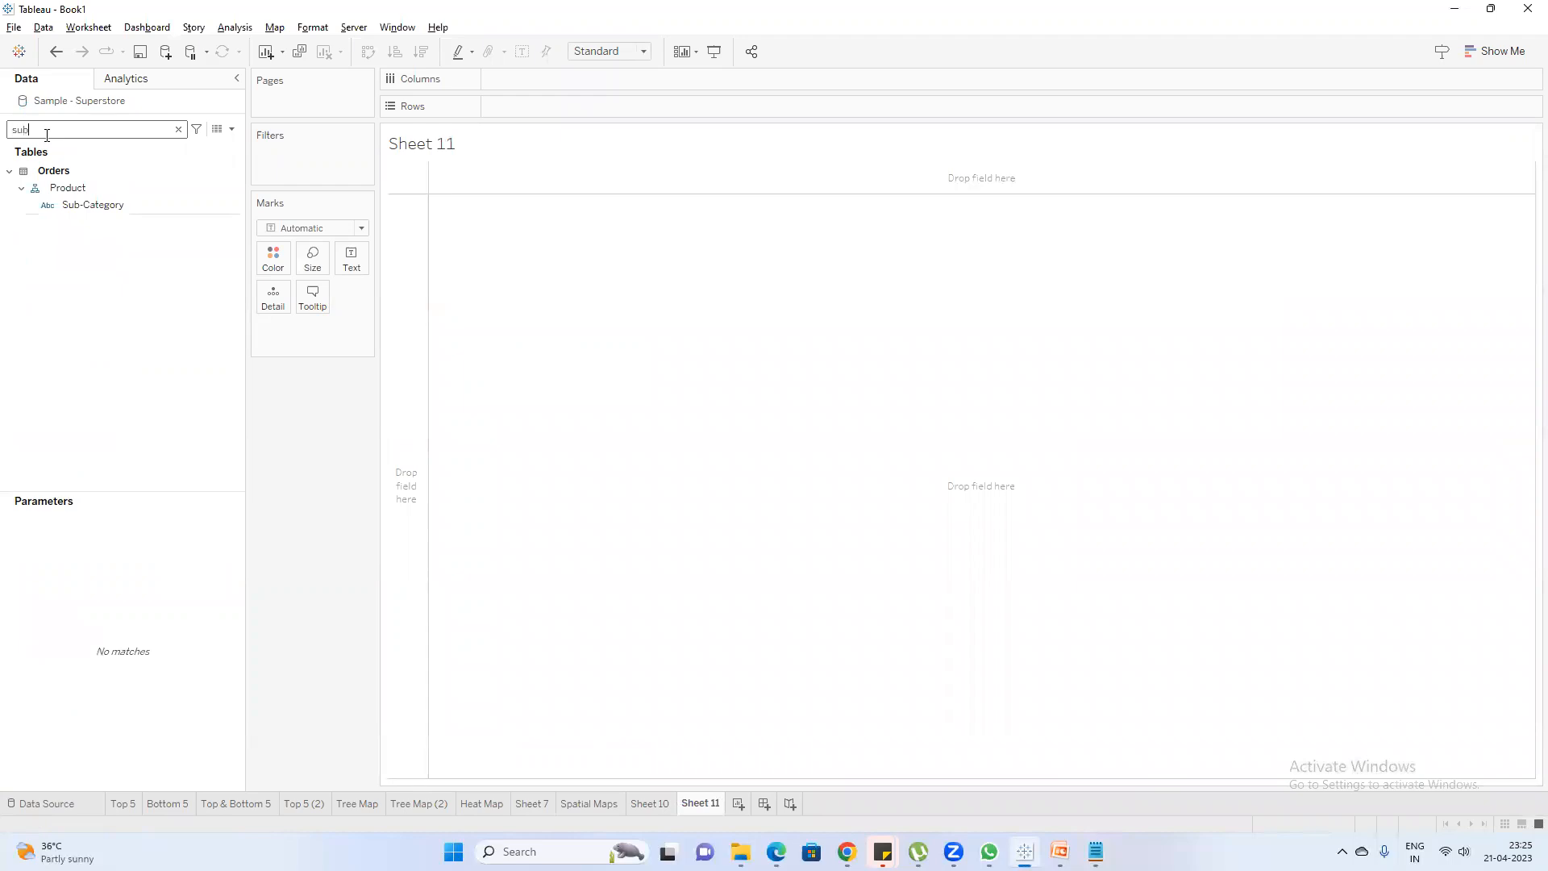
double_click(137, 206)
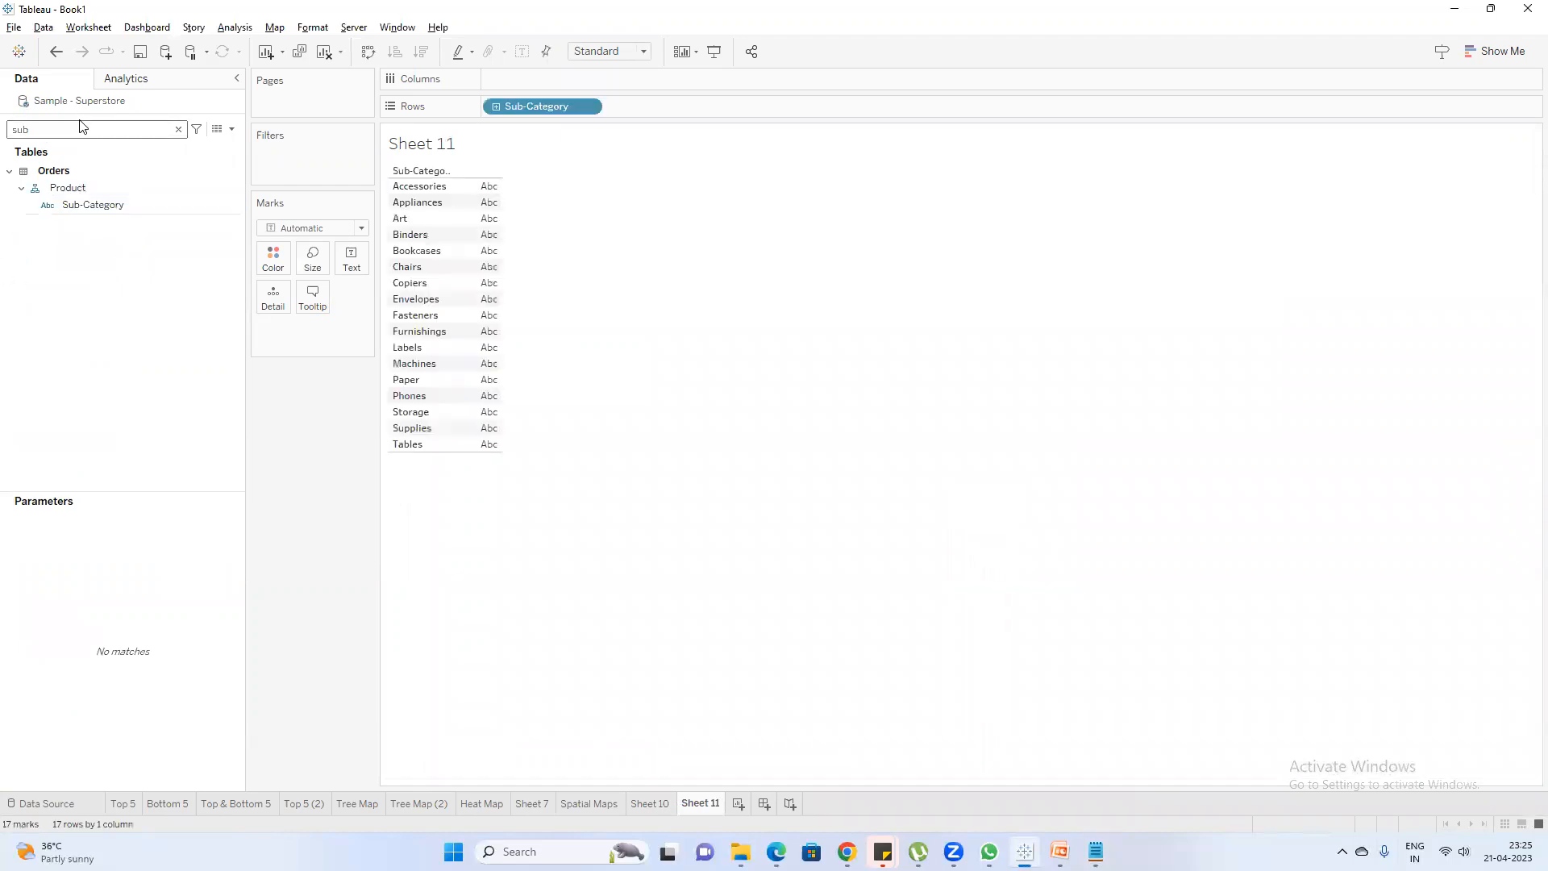
Search the fields for sa, add Sales to the Sub-Category table, and convert it to horizontal bars
key("BackSpace")
key("BackSpace")
type("a")
double_click(80, 200)
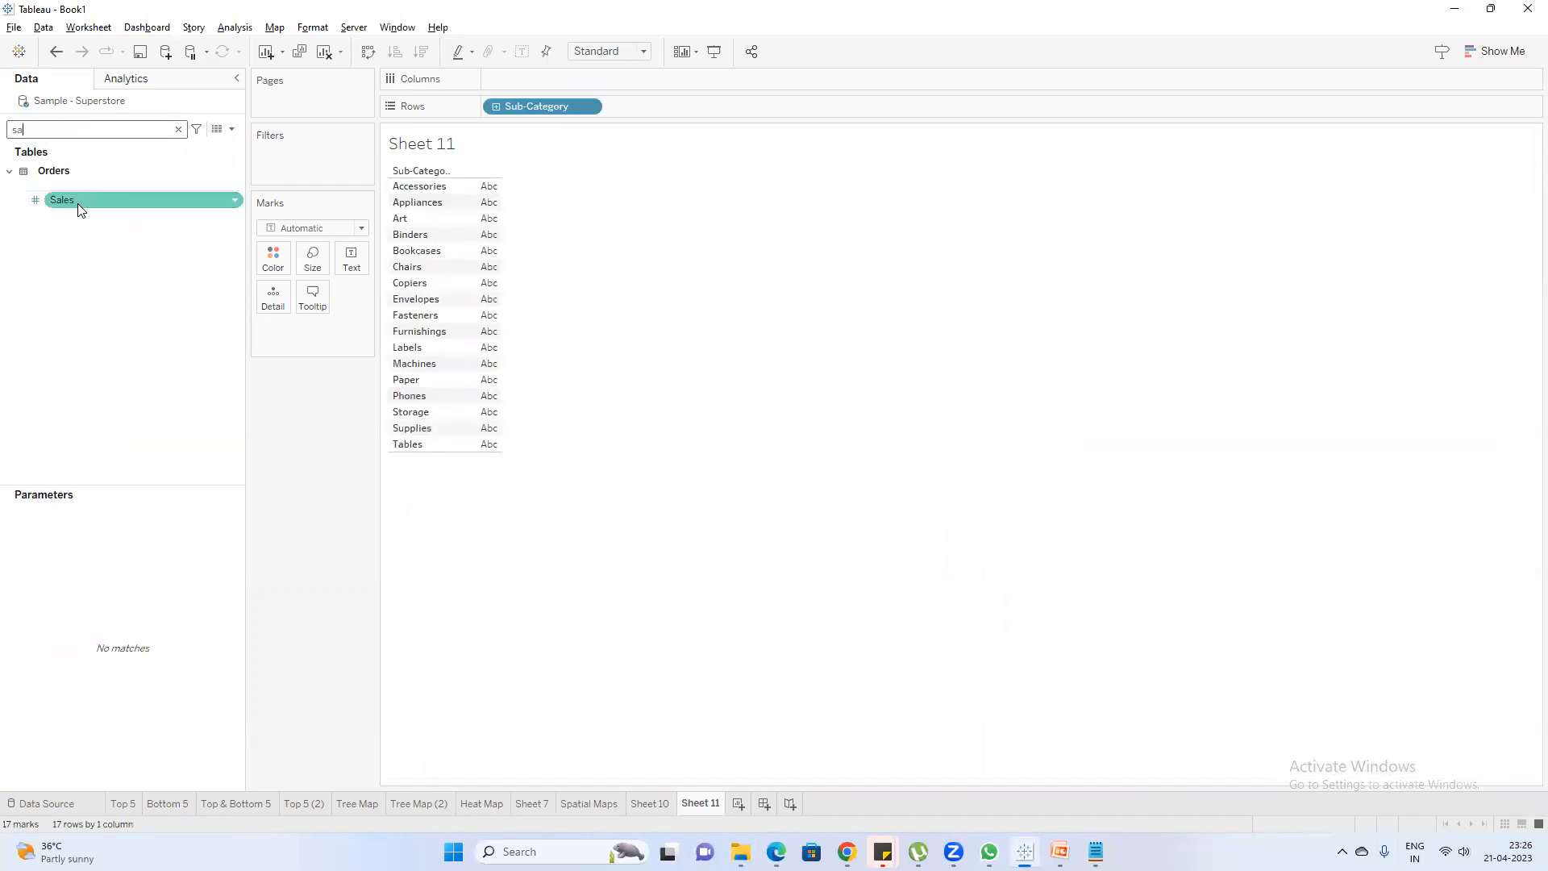
left_click(1492, 52)
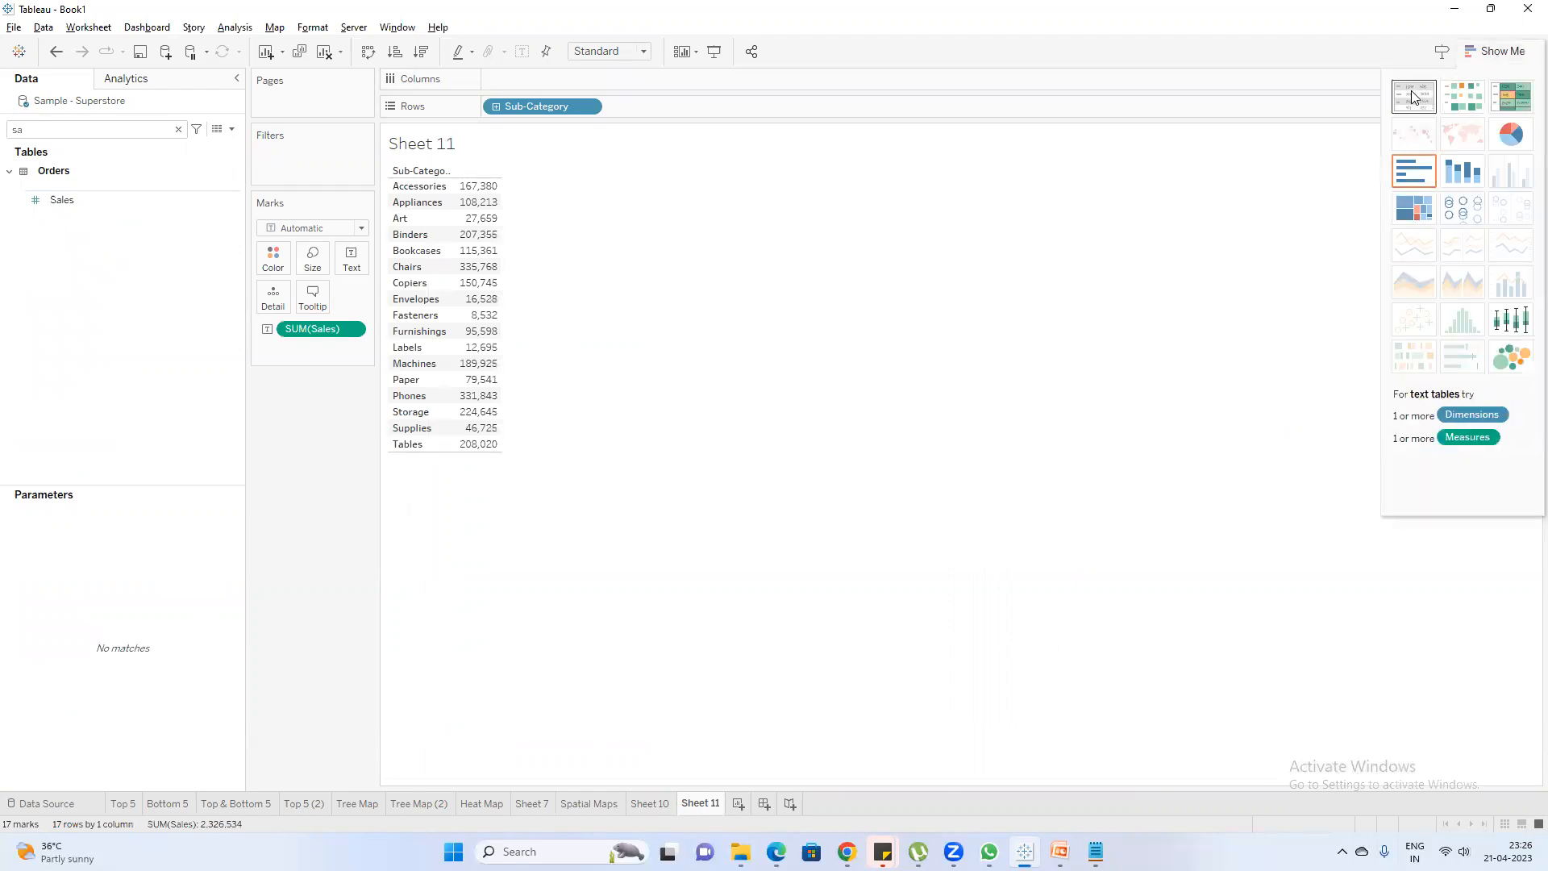
left_click(1415, 170)
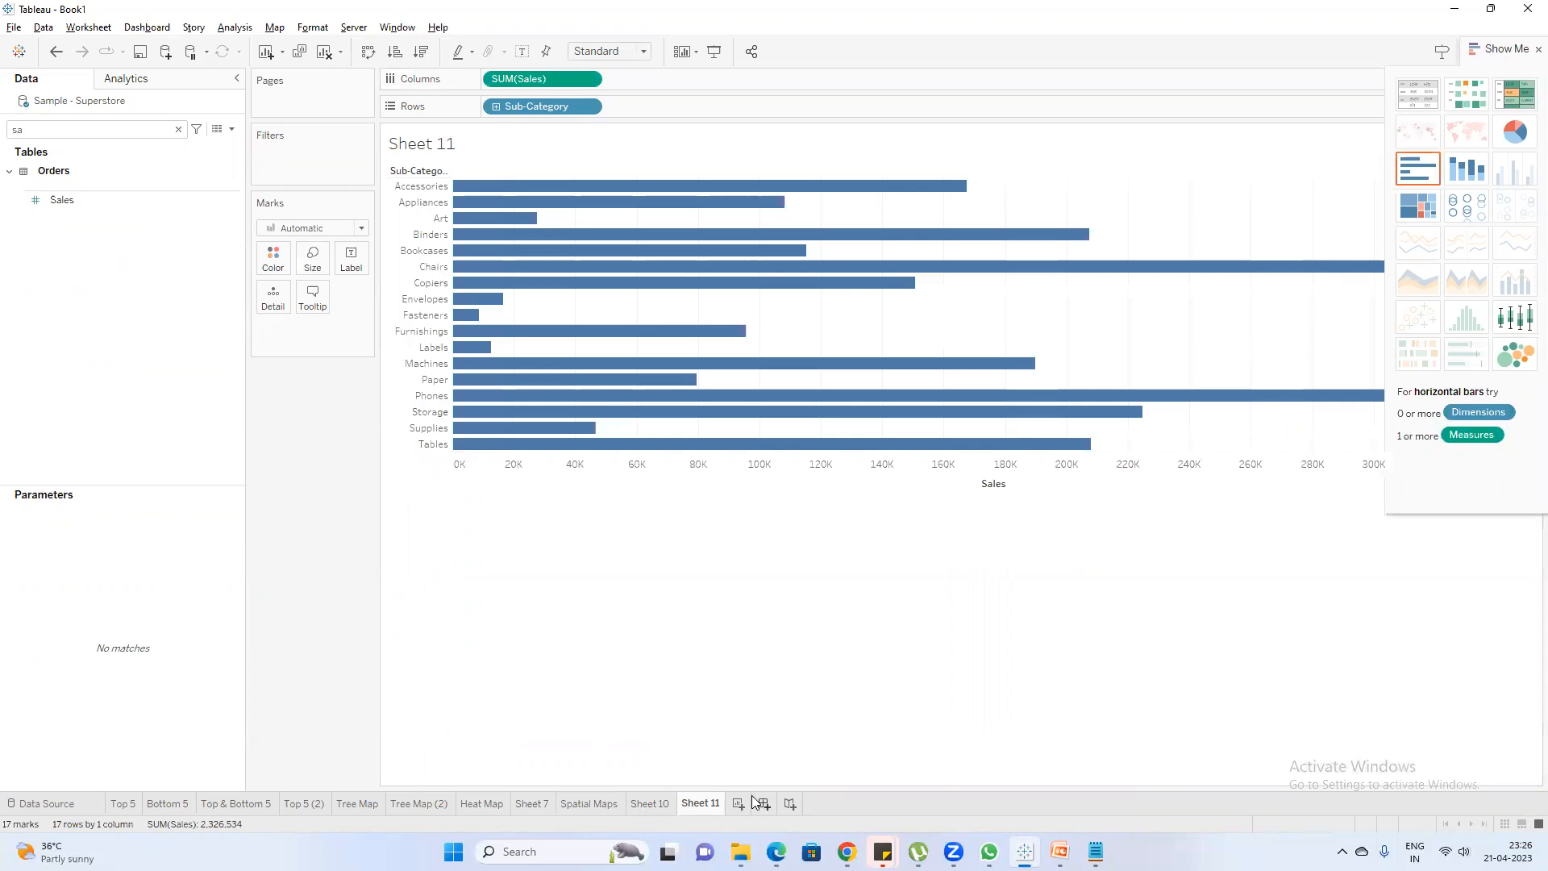
Create another worksheet with the fields searched for re, and add the note "Column ---values <6" in Notepad
left_click(737, 804)
double_click(64, 131)
type("re")
left_click(92, 221)
mouse_move(1503, 131)
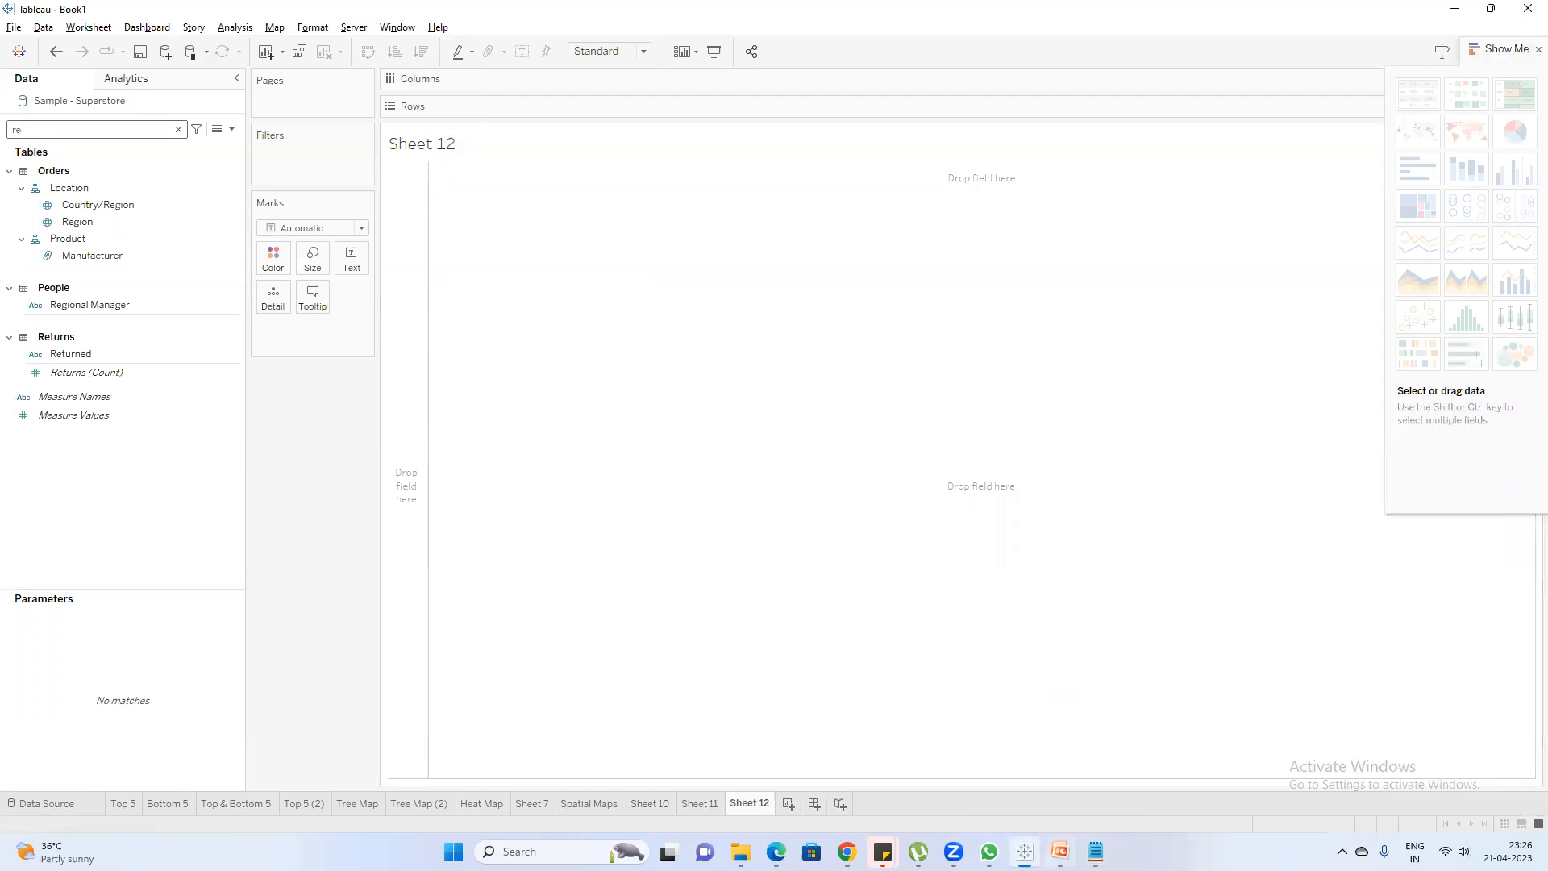
left_click(1095, 851)
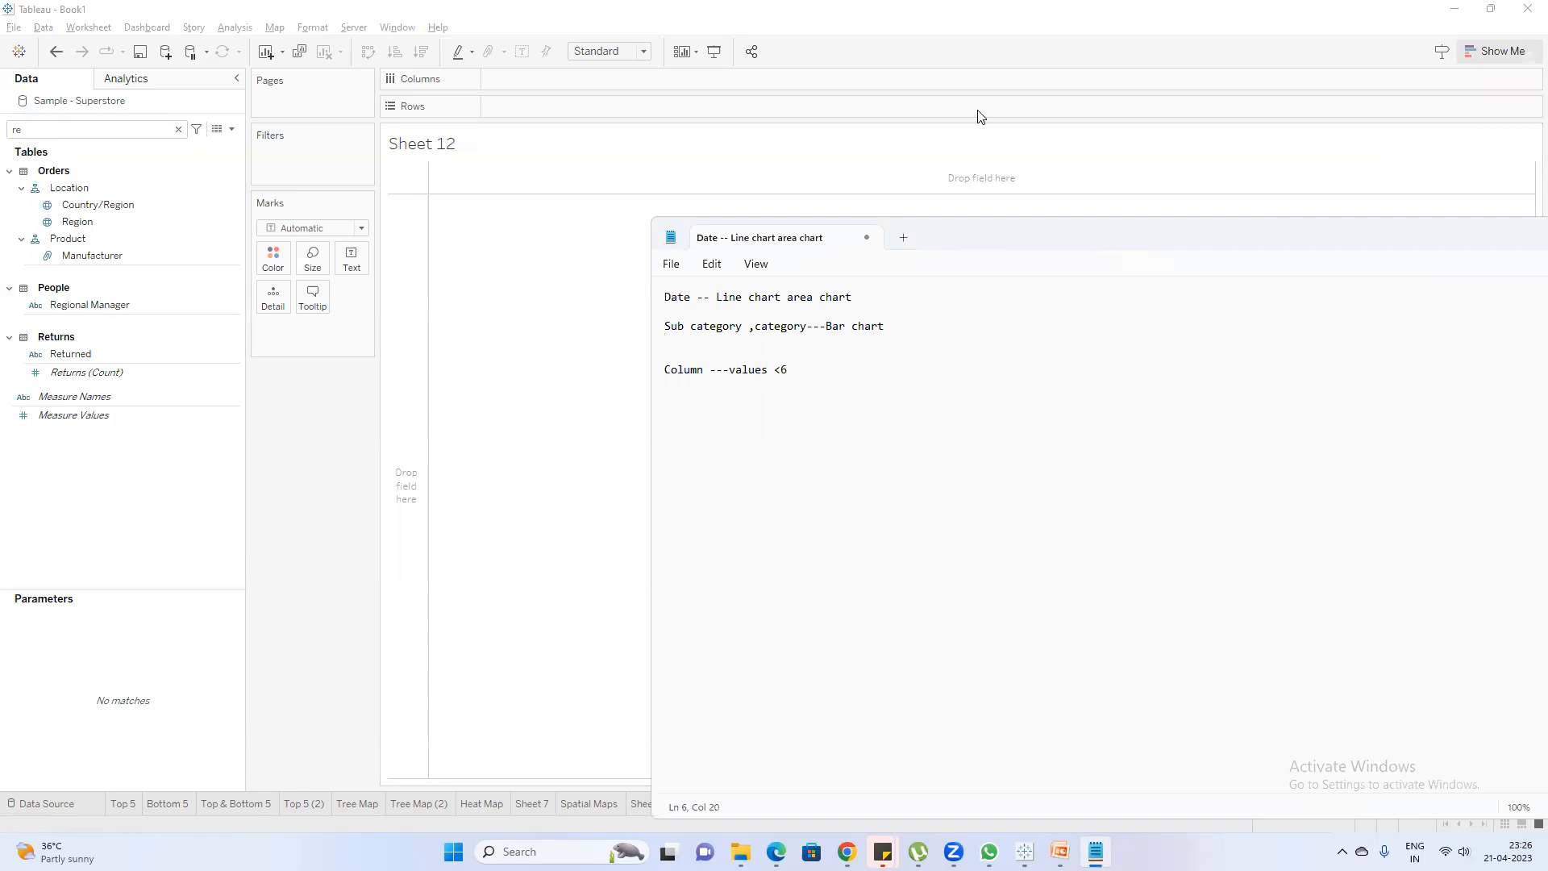
Back in Tableau, build a table with Region on the rows and Sales as its values
left_click_drag(78, 221, 588, 108)
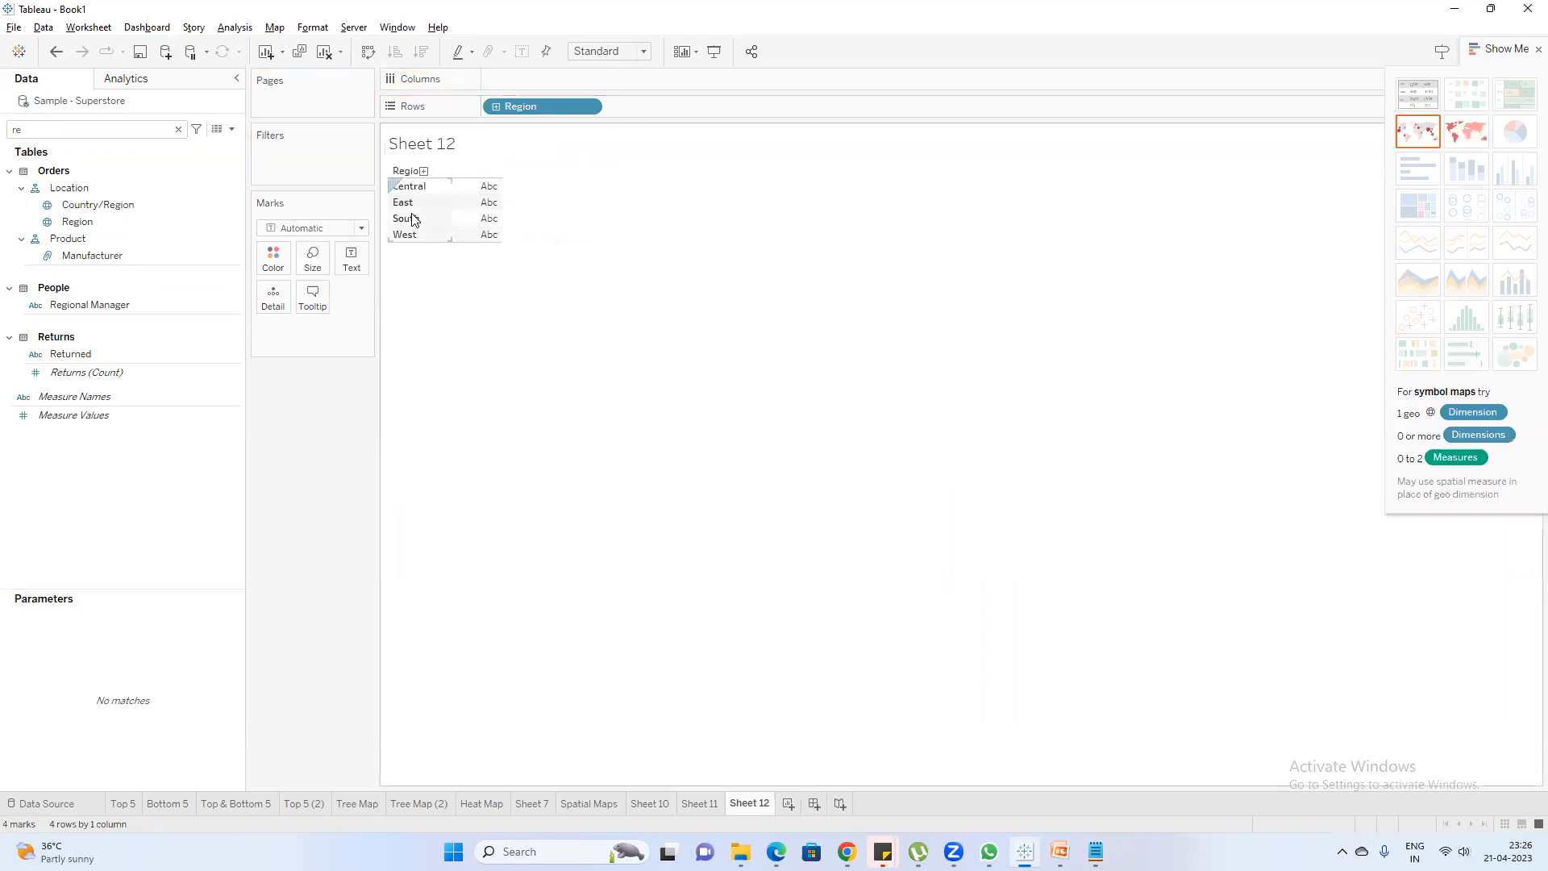
left_click(129, 204)
left_click(18, 129)
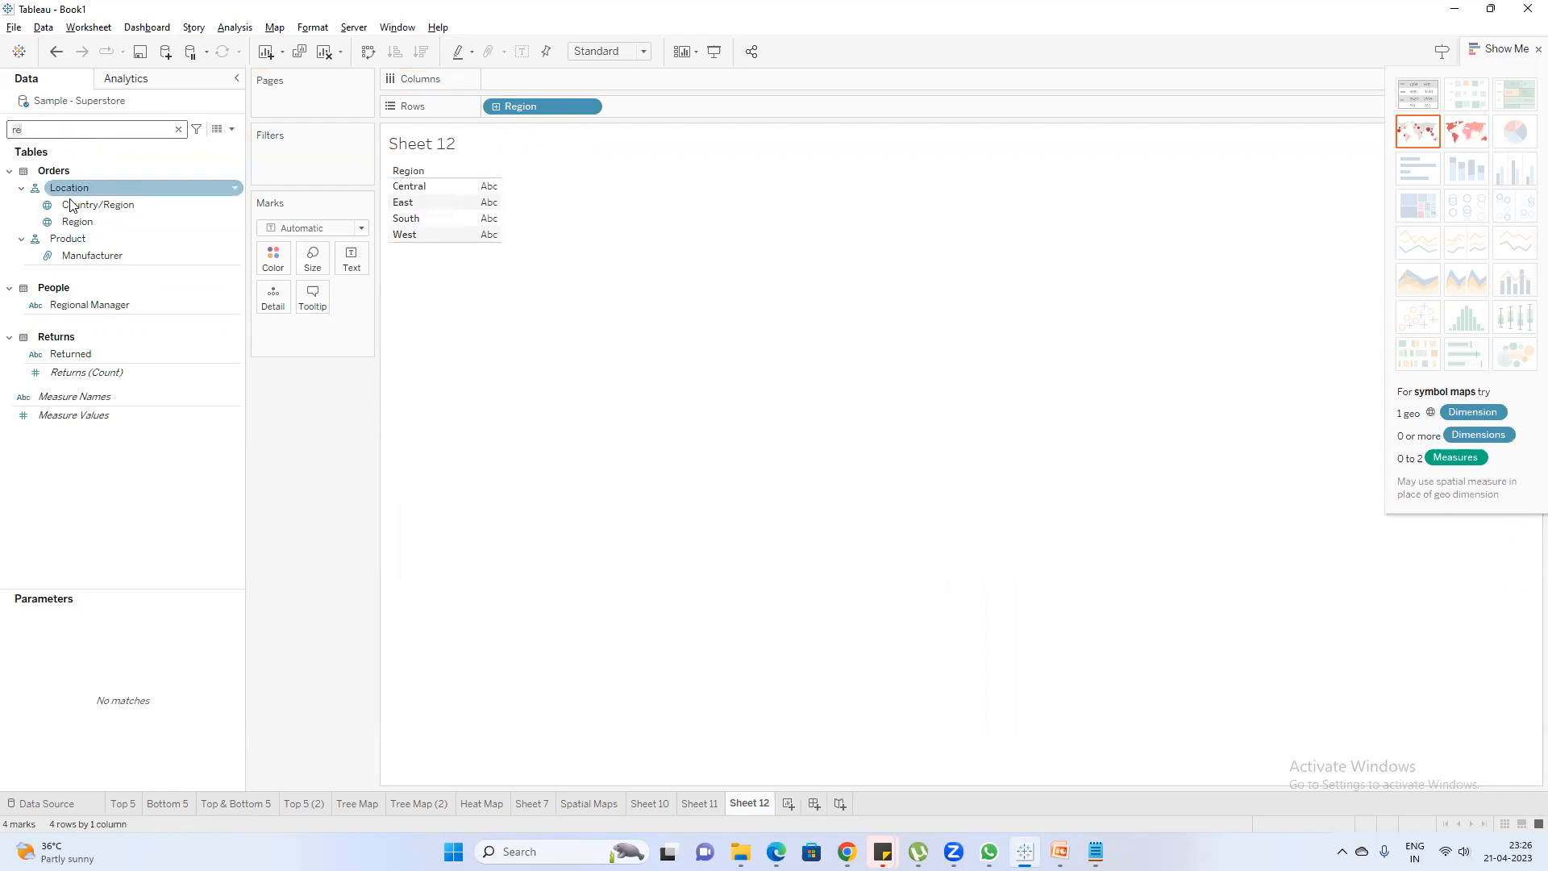
key("BackSpace")
key("BackSpace")
type("sa")
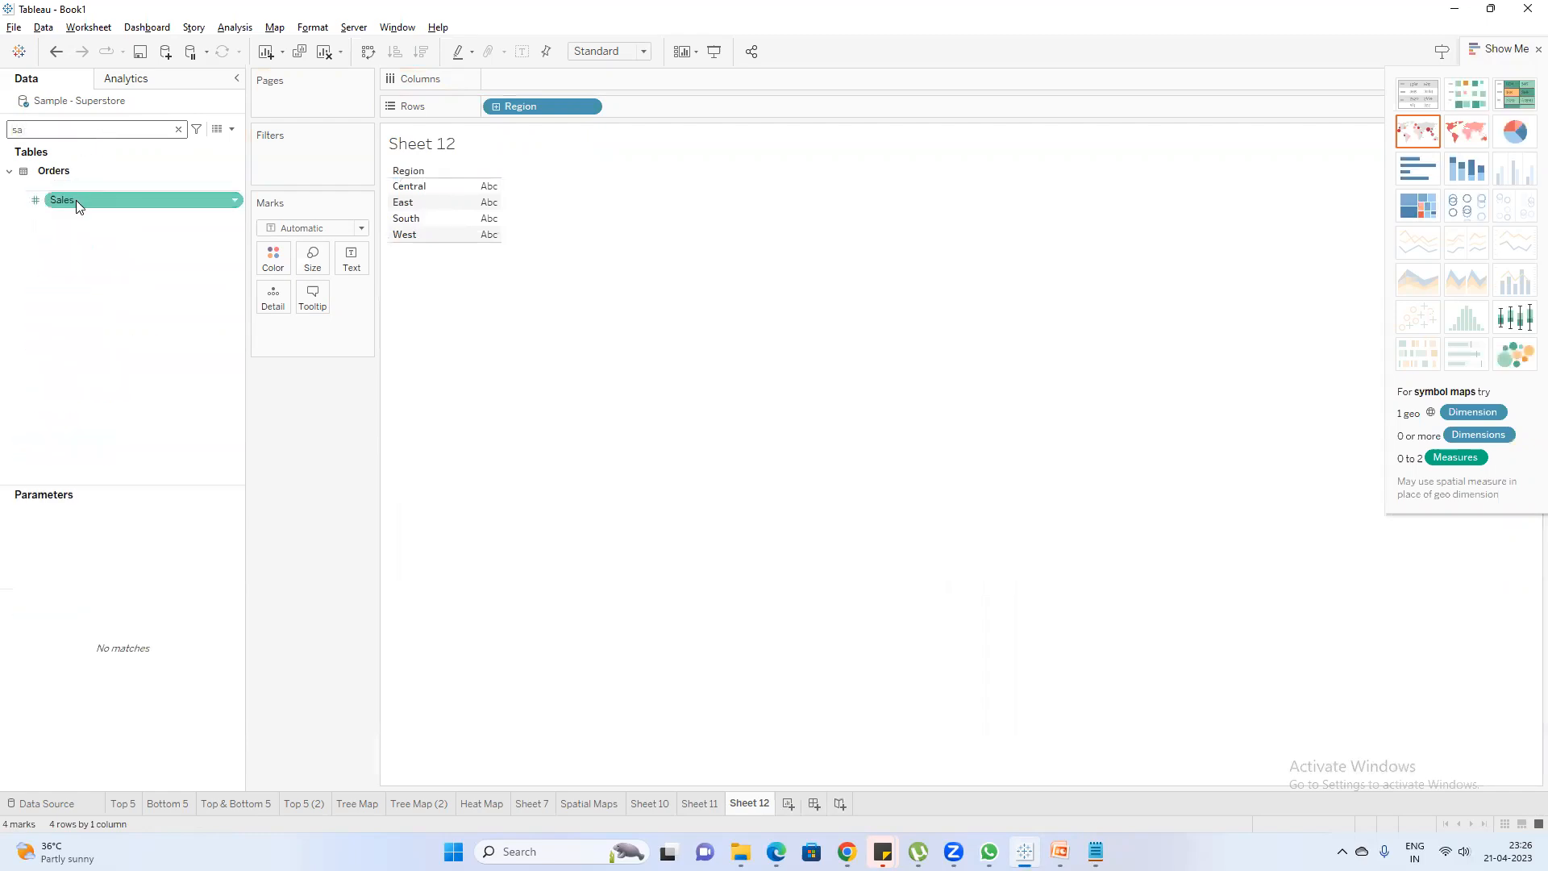
double_click(76, 200)
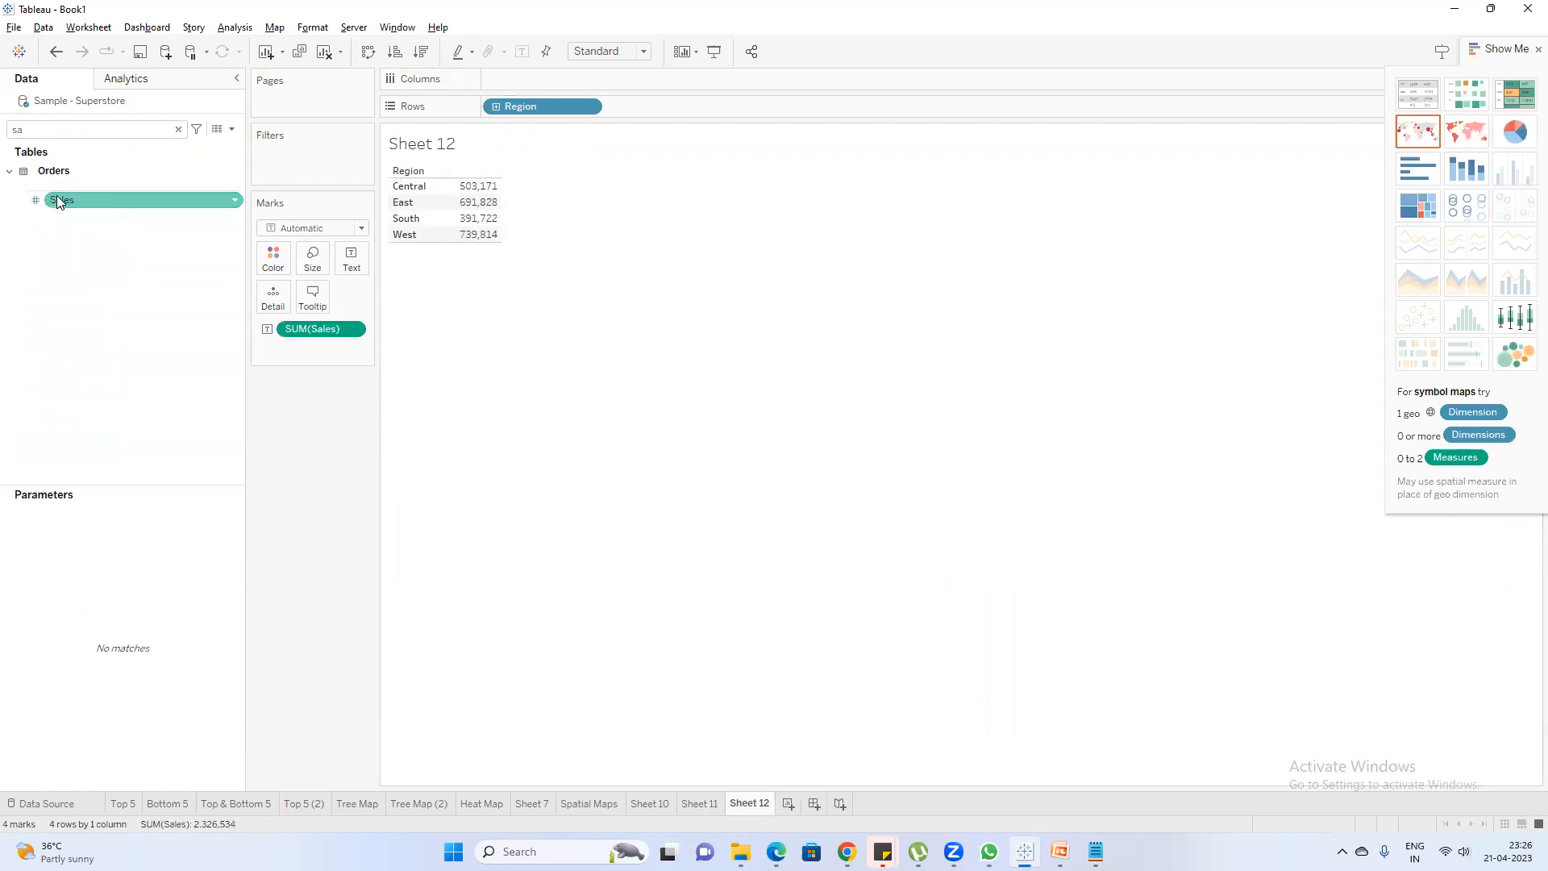
Convert the regional sales table to a pie chart fitted to Entire View, and widen the Marks card
left_click(1516, 131)
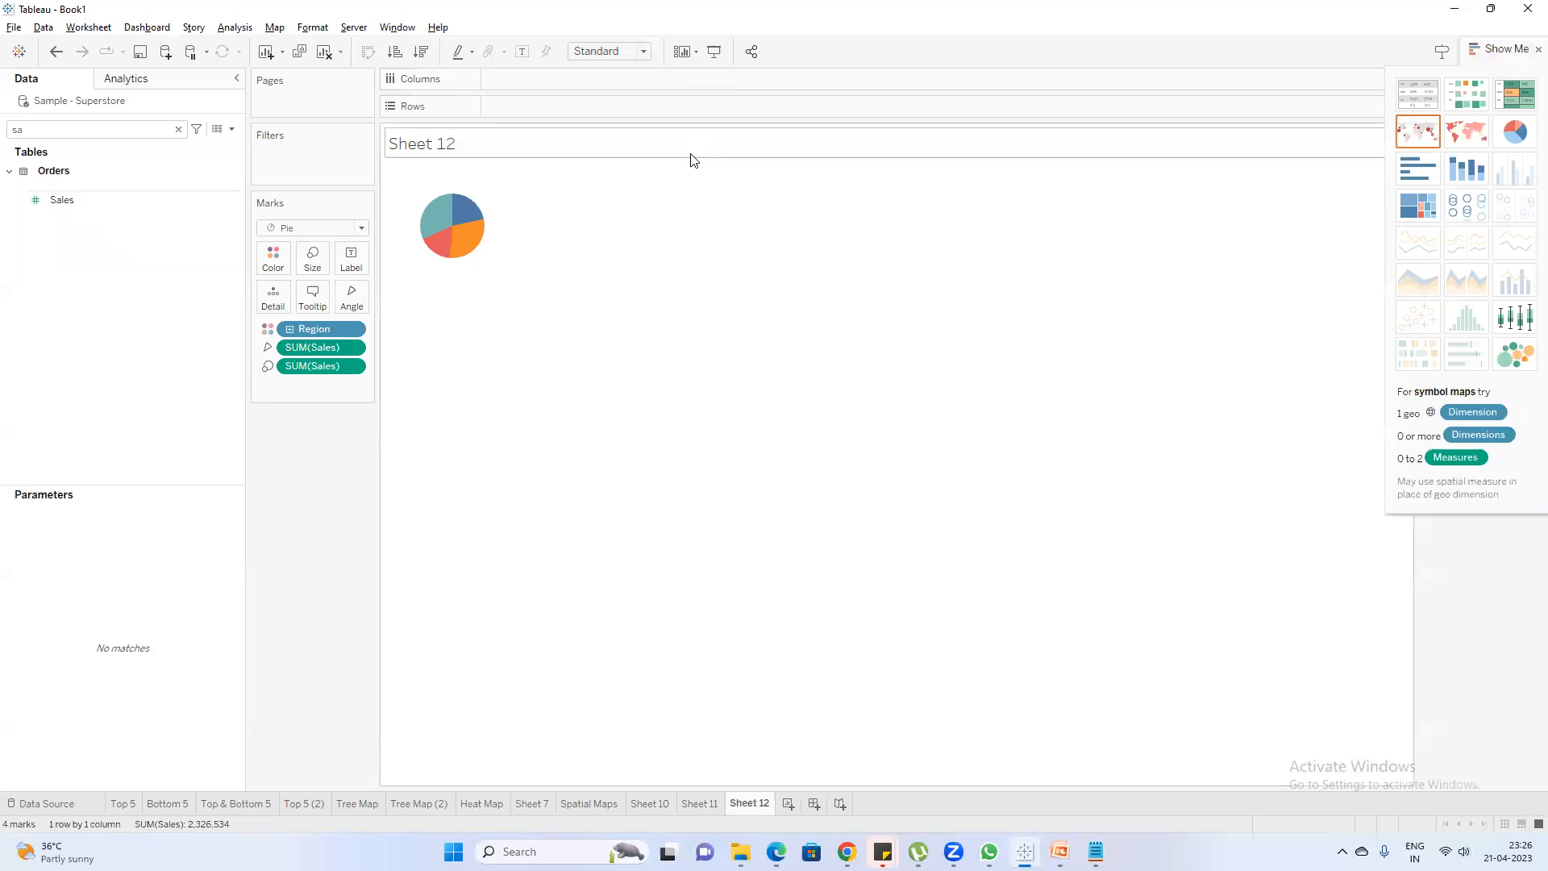
left_click(637, 50)
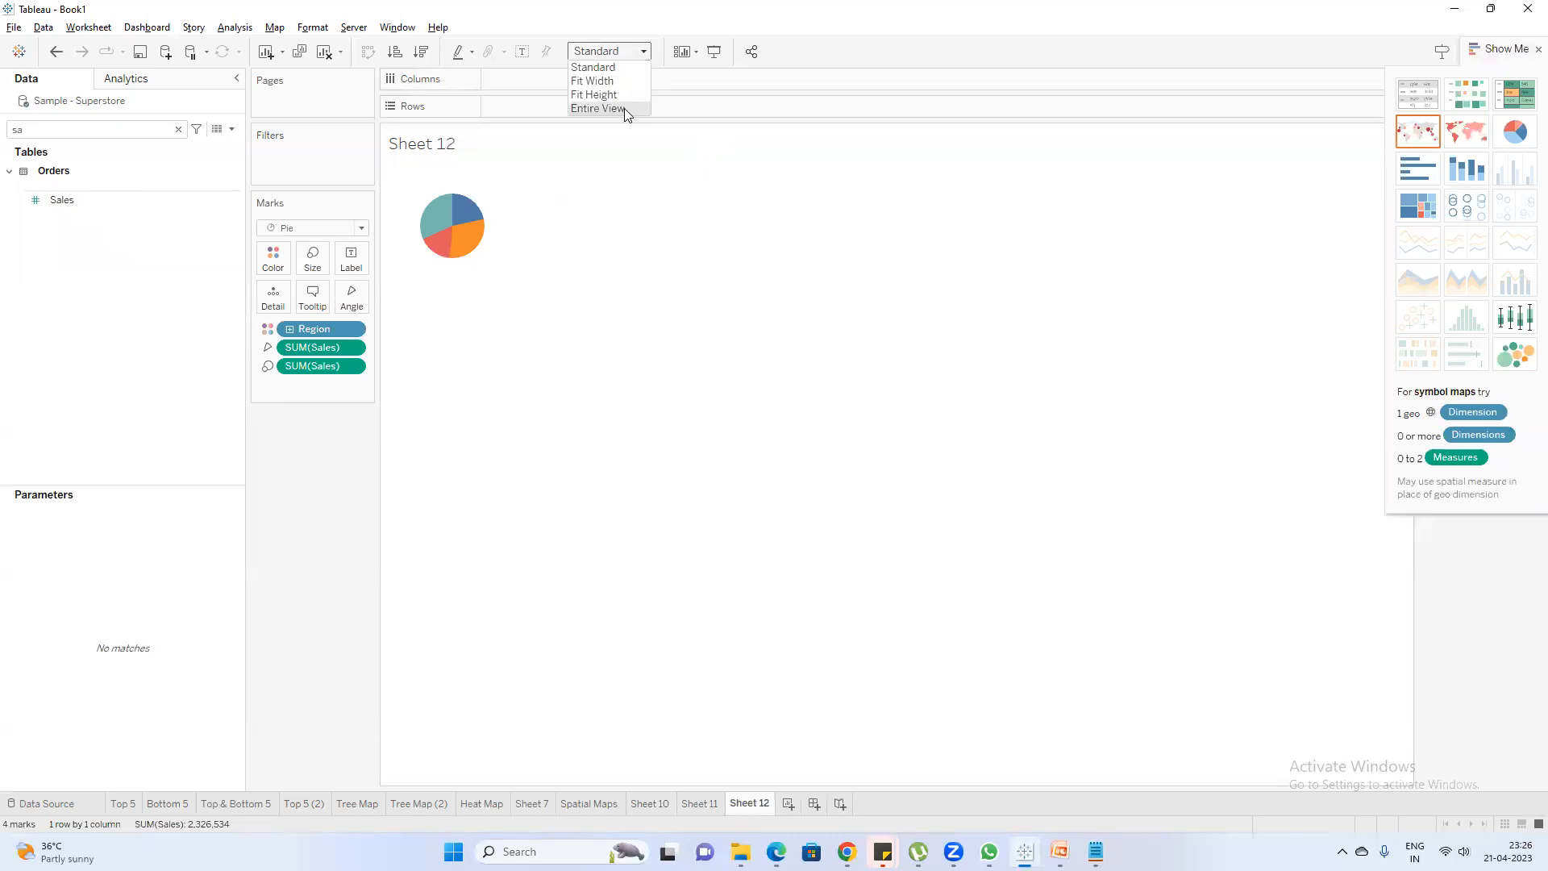
left_click(624, 108)
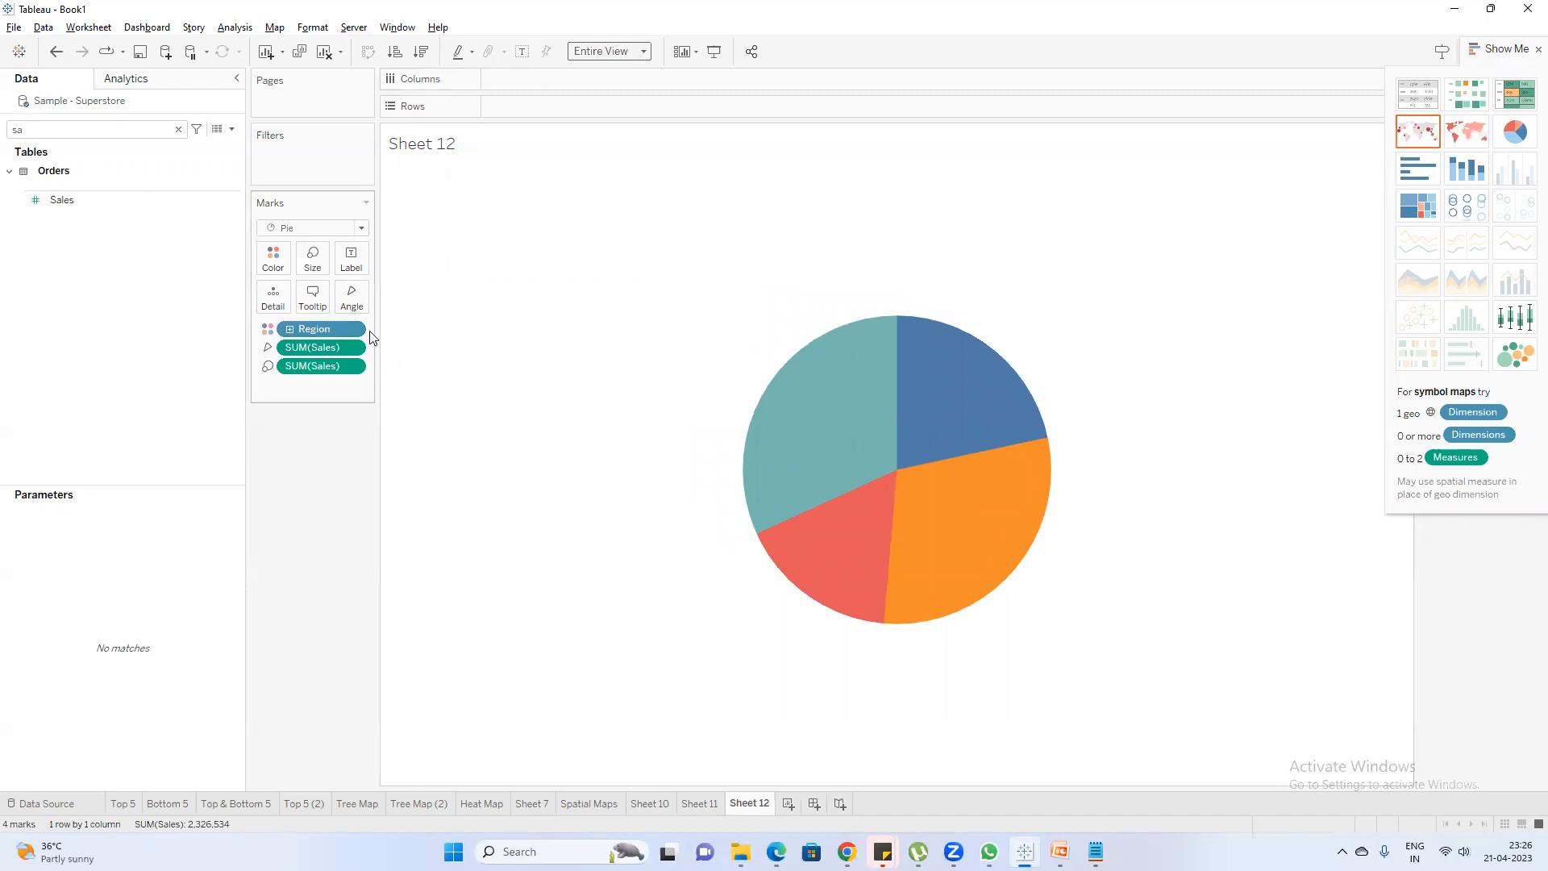
left_click_drag(374, 337, 410, 334)
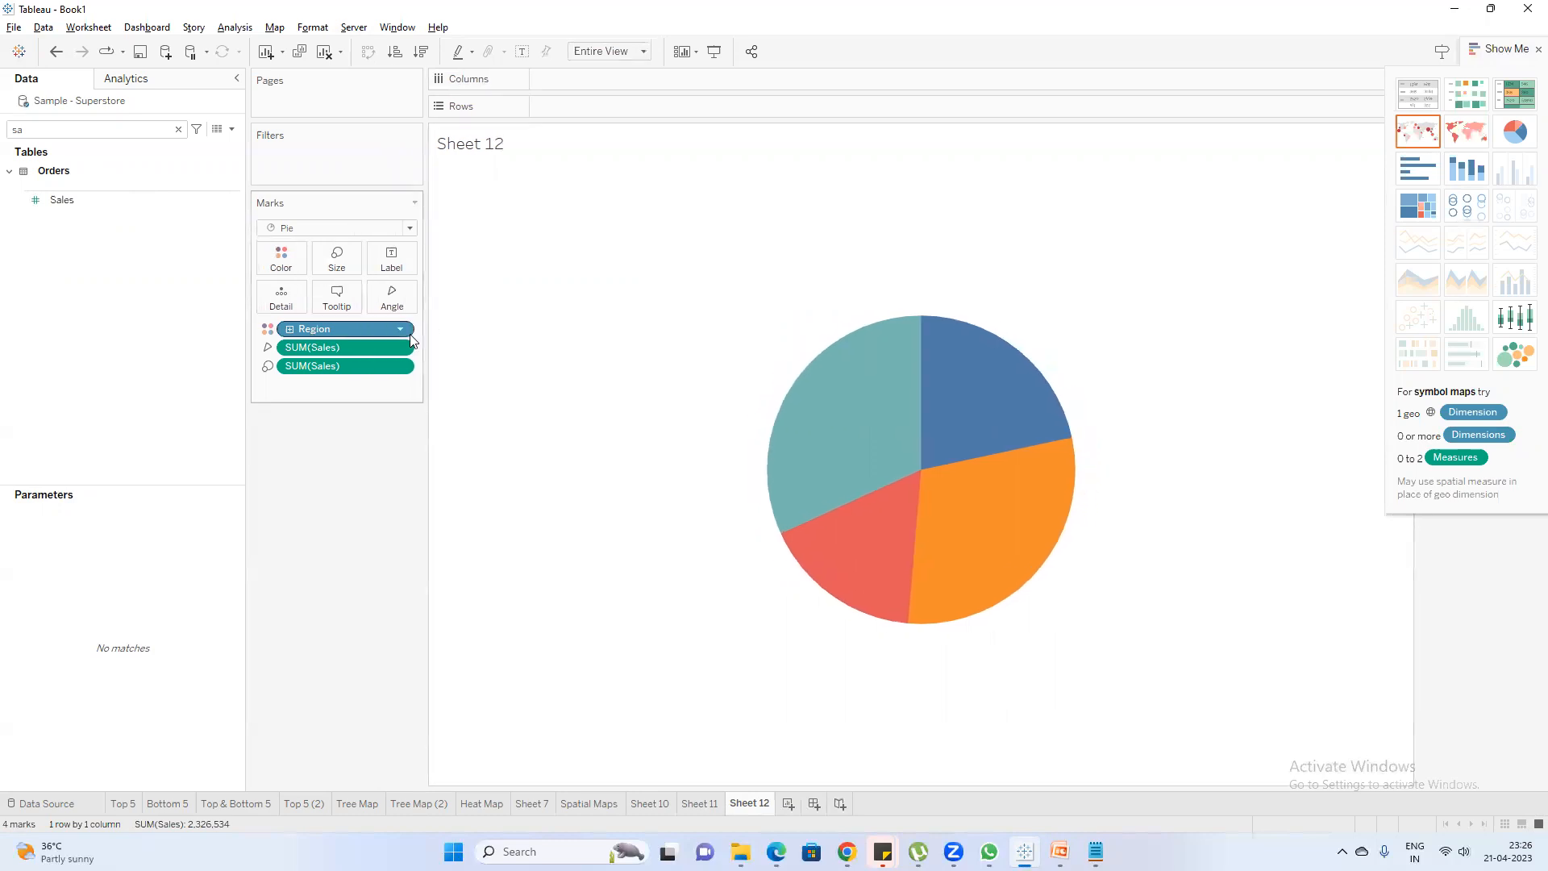
Search the fields for cu and try coloring the pie slices by Customer Name instead of Region
double_click(75, 134)
type("cu")
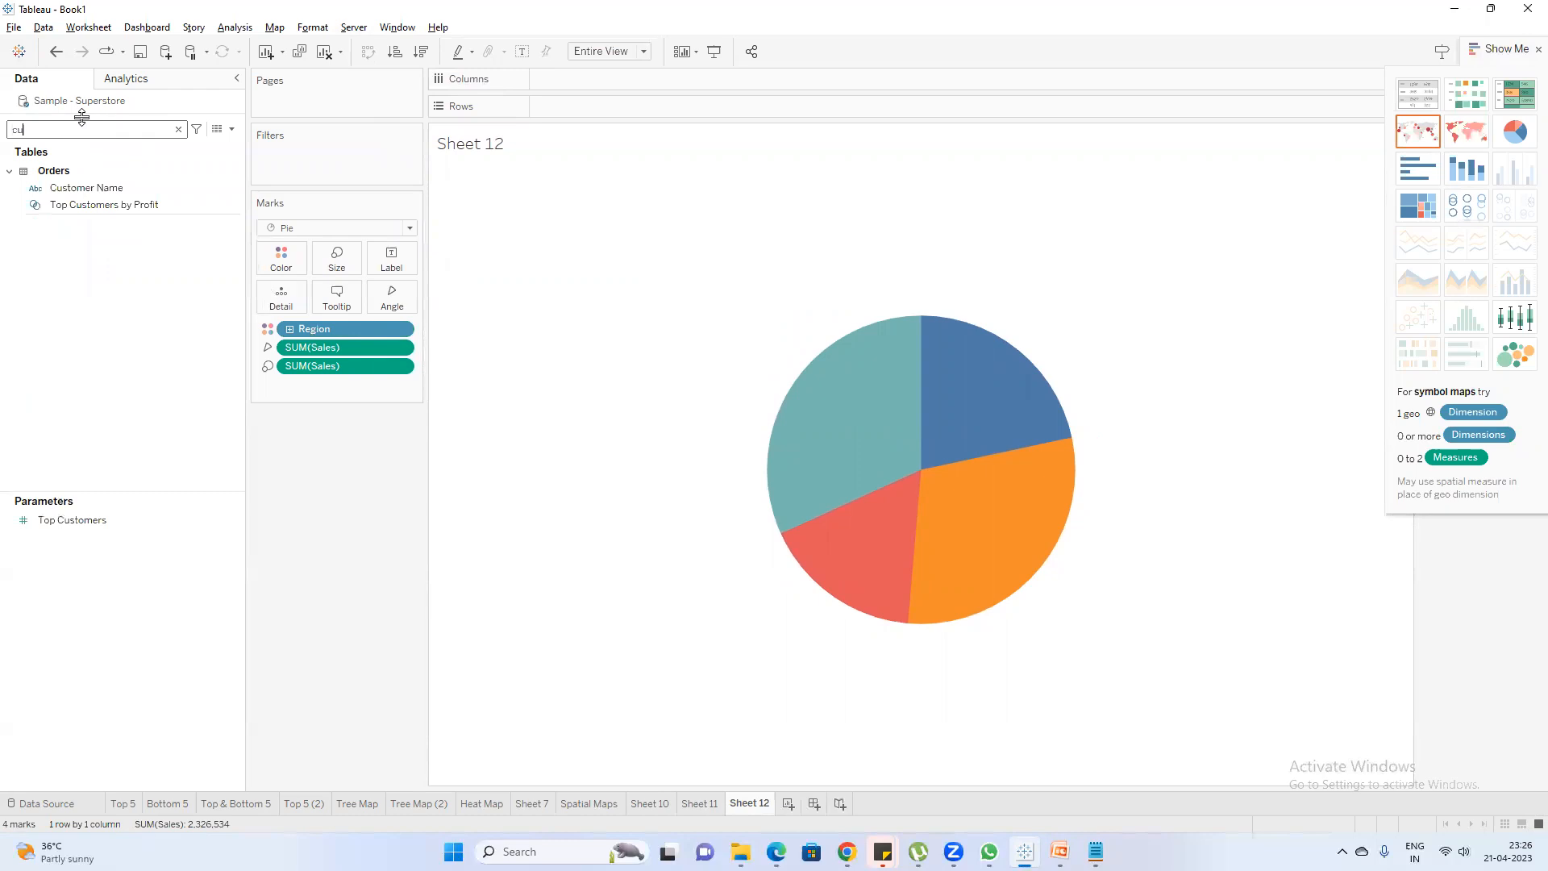
left_click_drag(86, 188, 270, 255)
left_click(767, 413)
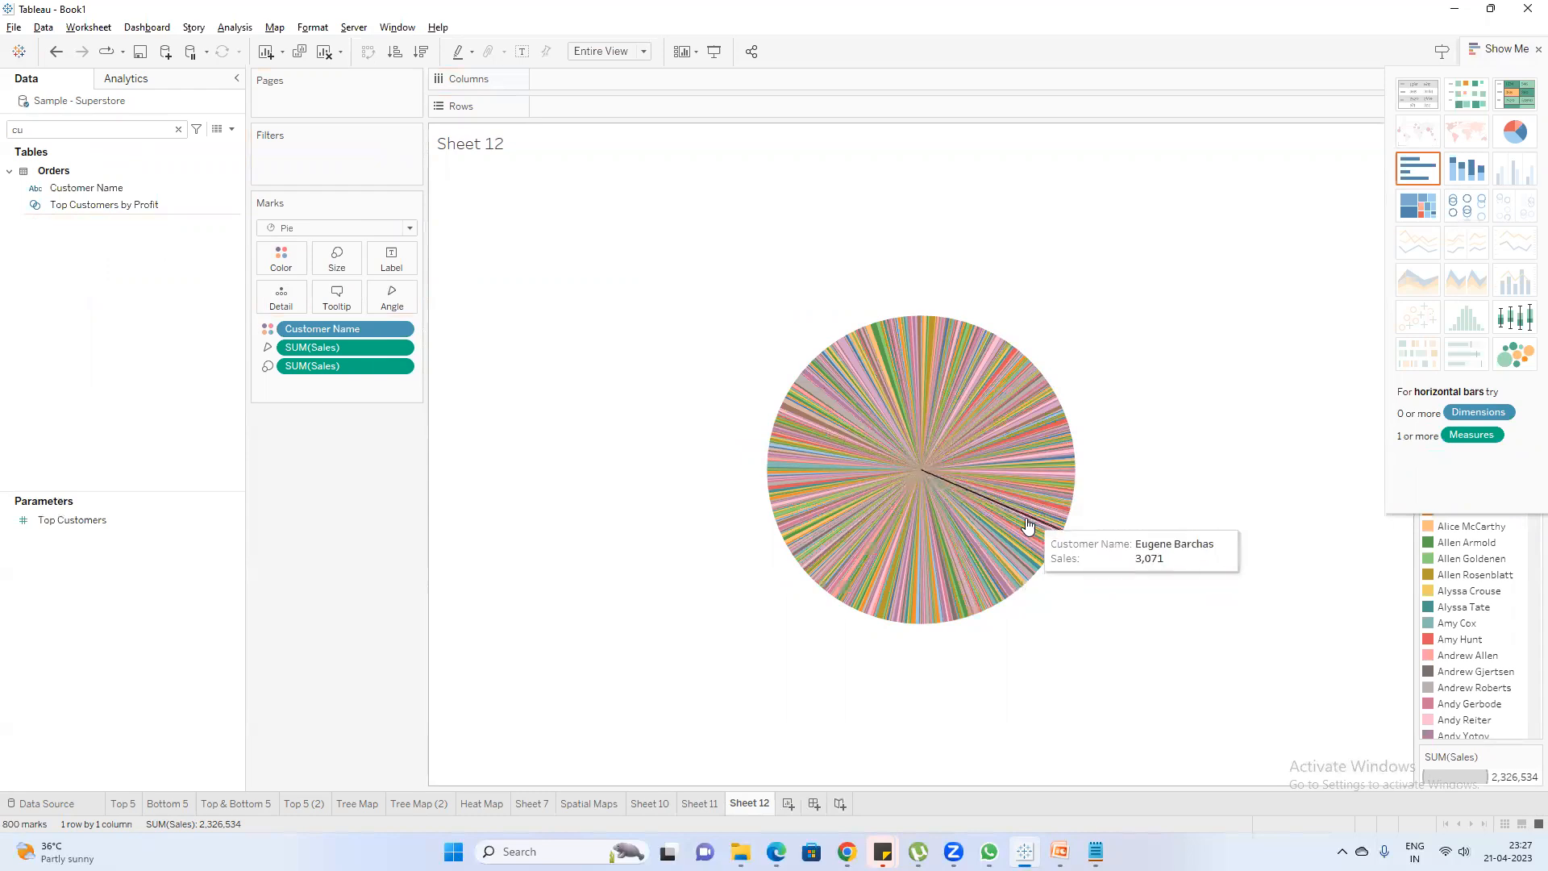
Remove Customer Name from the pie chart and color the slices by Region again
left_click_drag(309, 335, 320, 468)
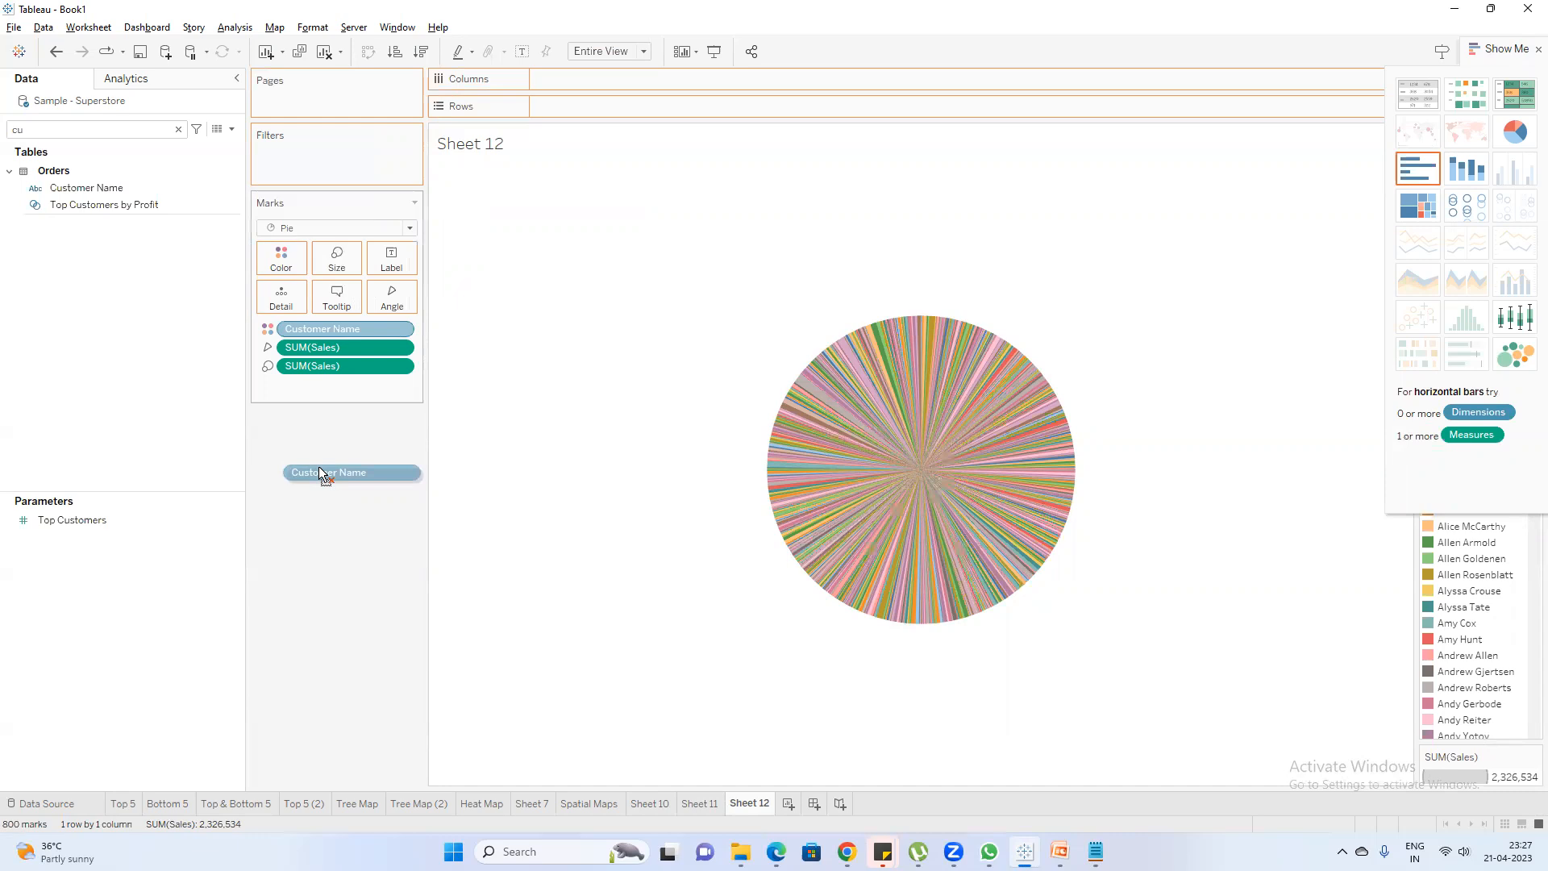
left_click_drag(320, 468, 318, 469)
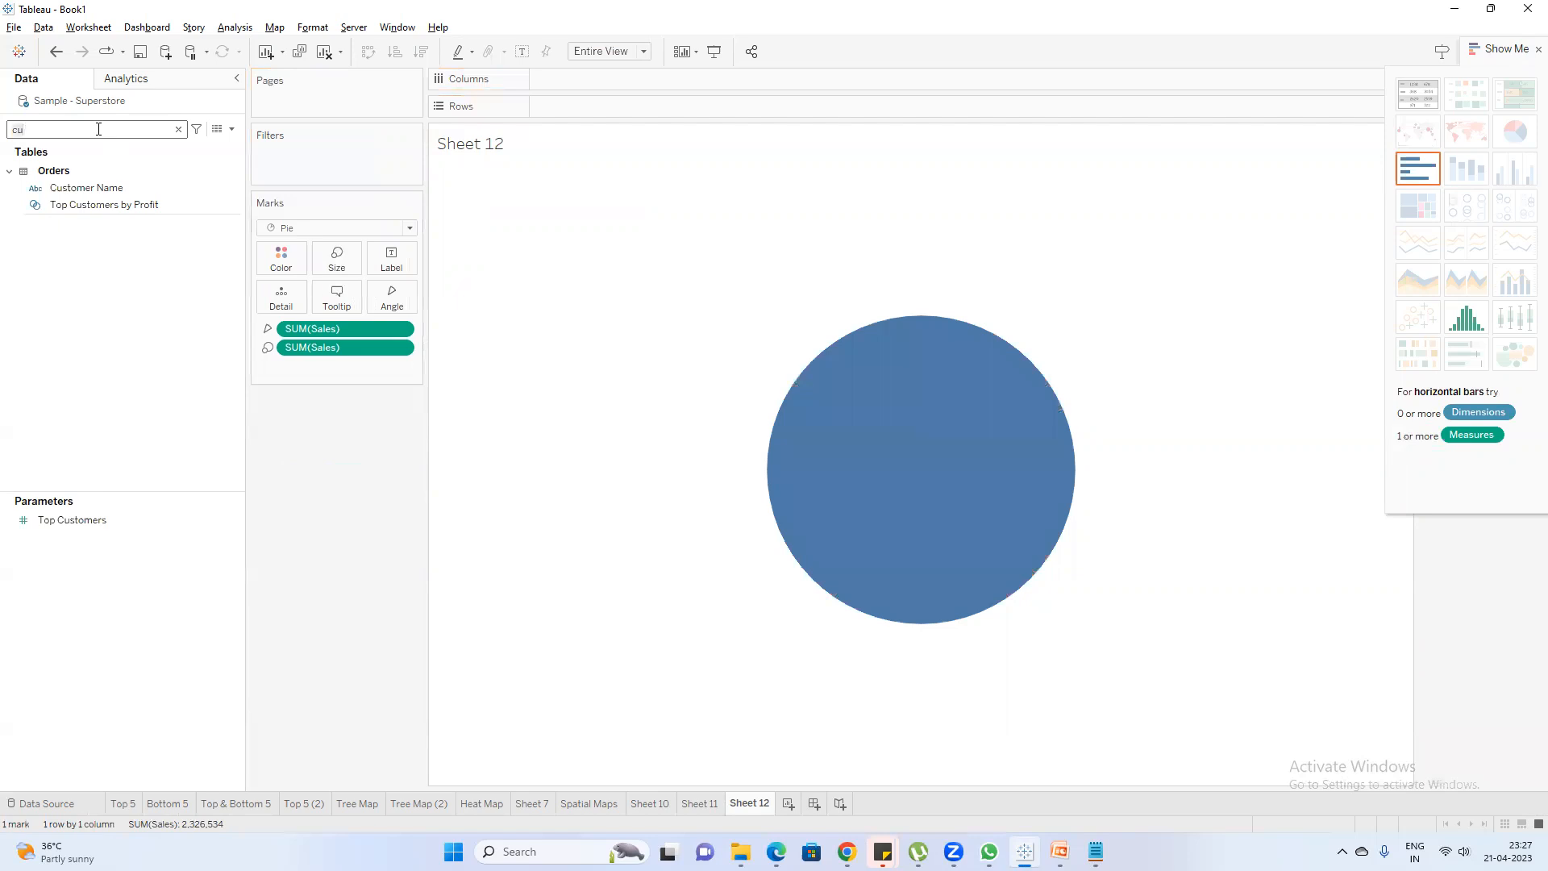
key("BackSpace")
key("BackSpace")
type("re")
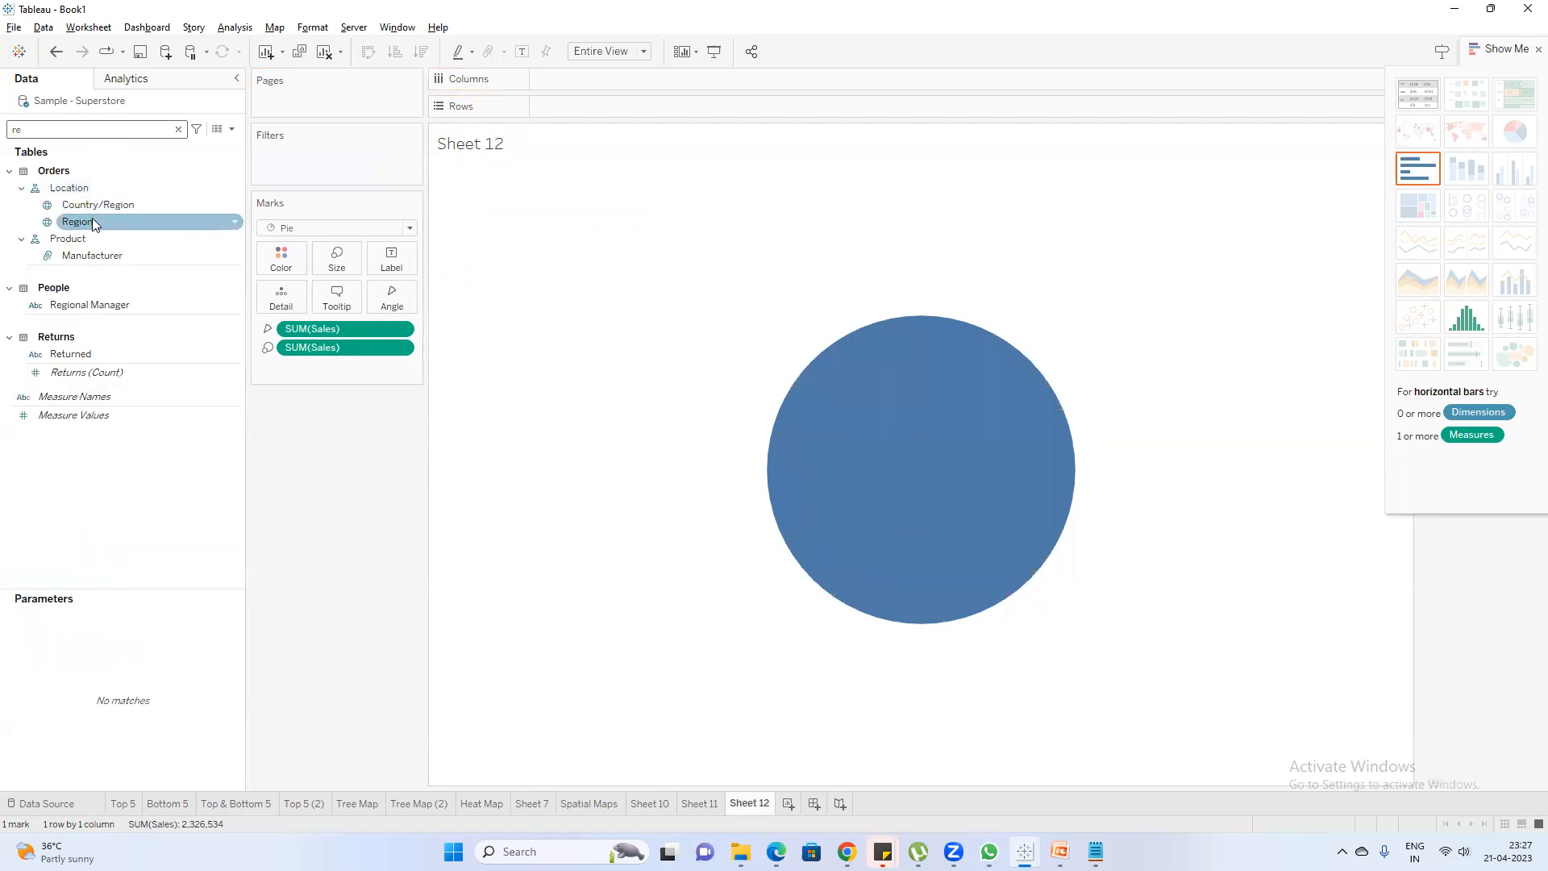
left_click_drag(93, 229, 275, 268)
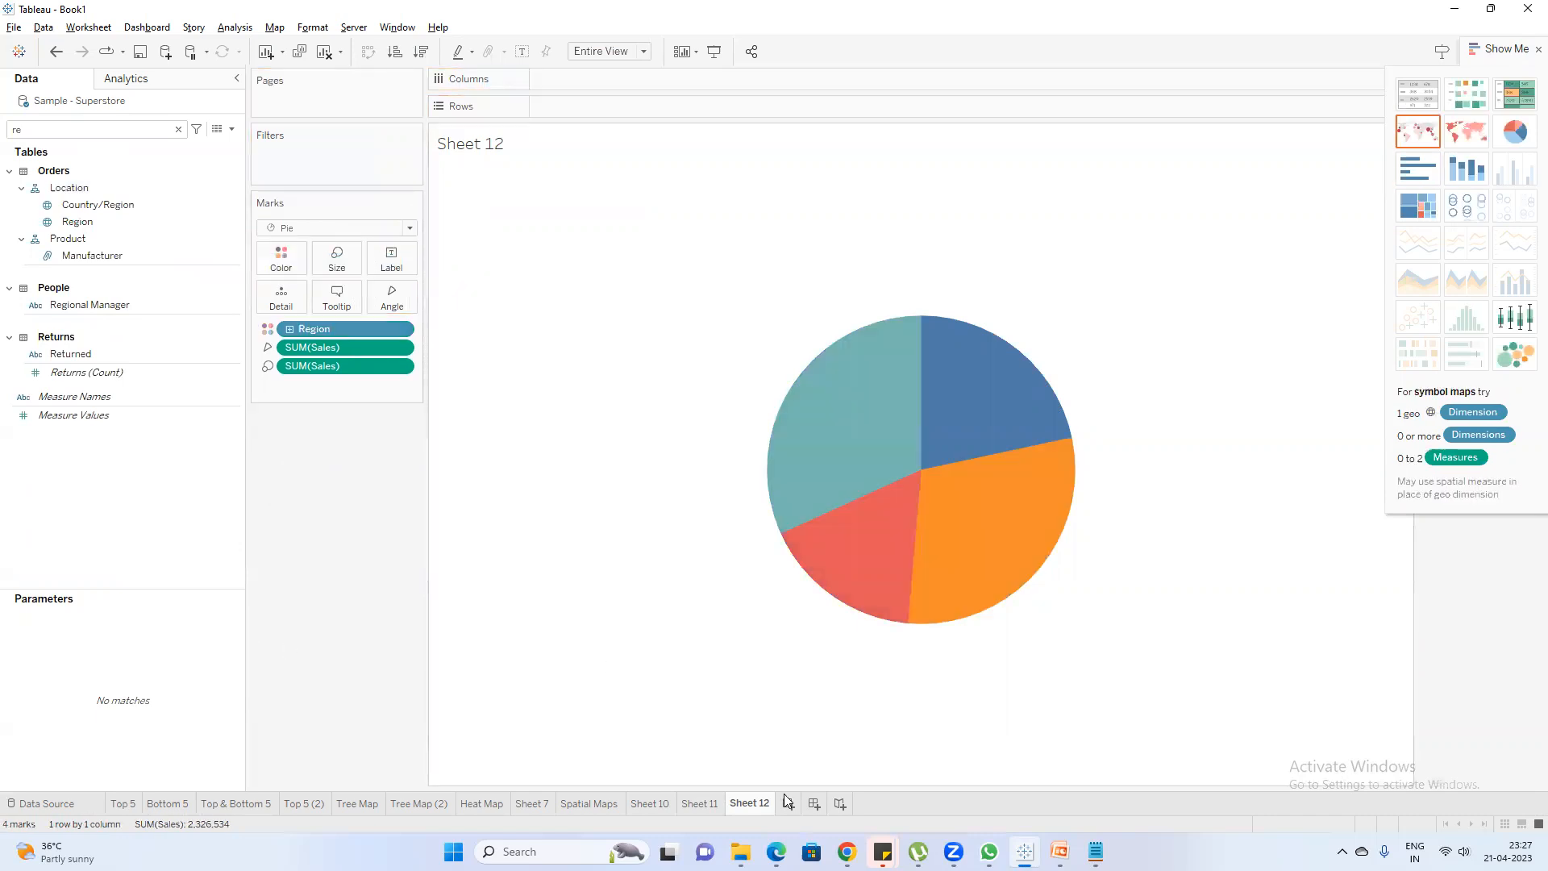
Rename the Sheet 12 worksheet as Pie chart
double_click(742, 813)
type("Pie chart")
key("Return")
Move the Heat Map worksheet directly before Spatial Maps and compare the two maps
left_click(595, 805)
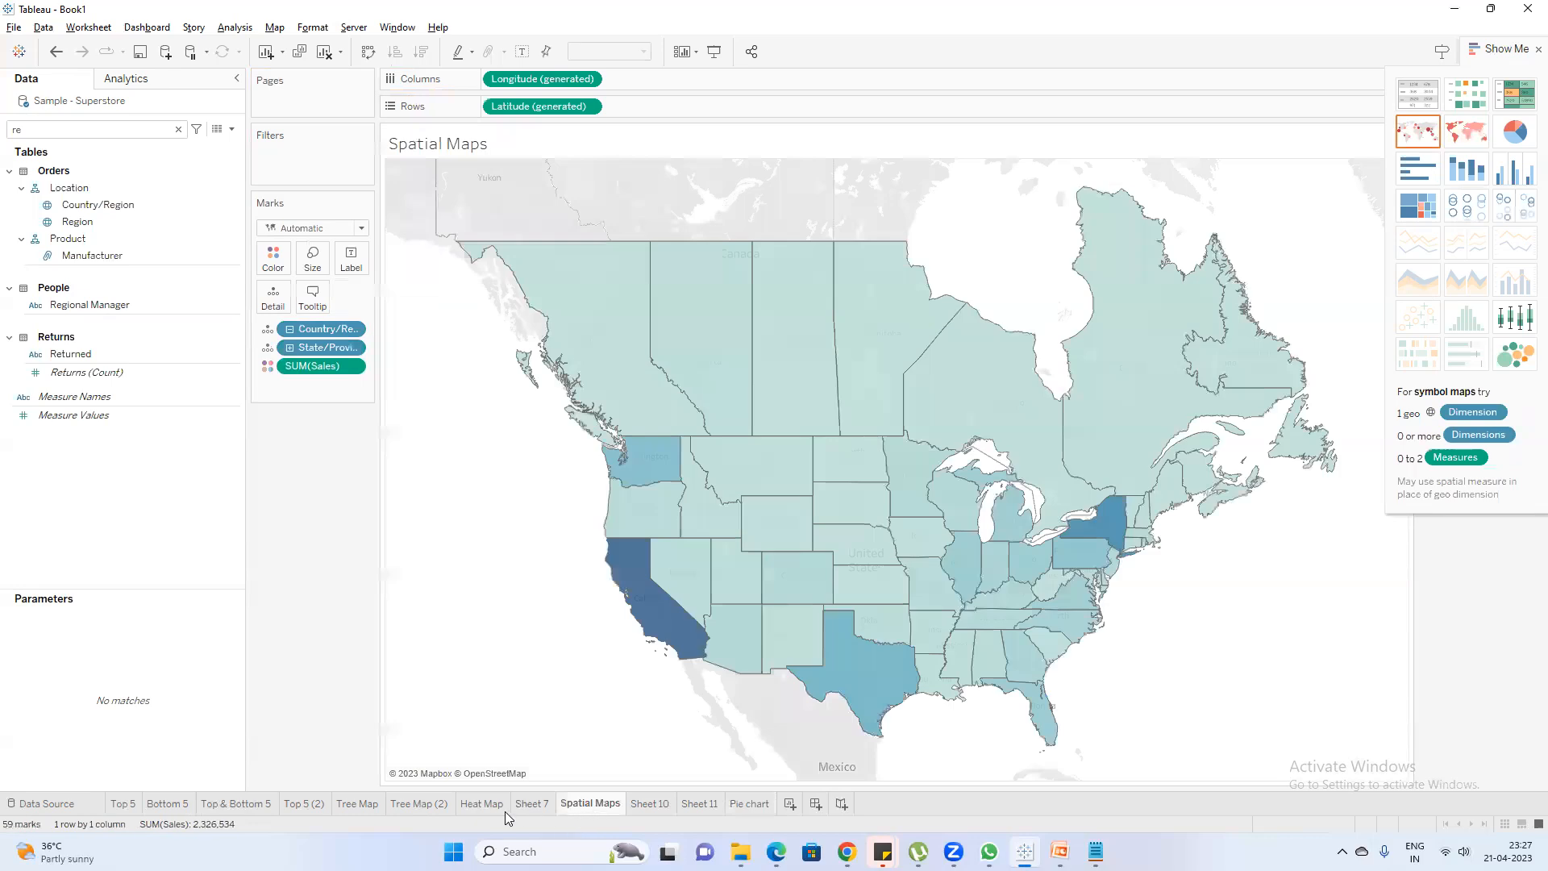
left_click(484, 805)
left_click_drag(537, 806, 546, 812)
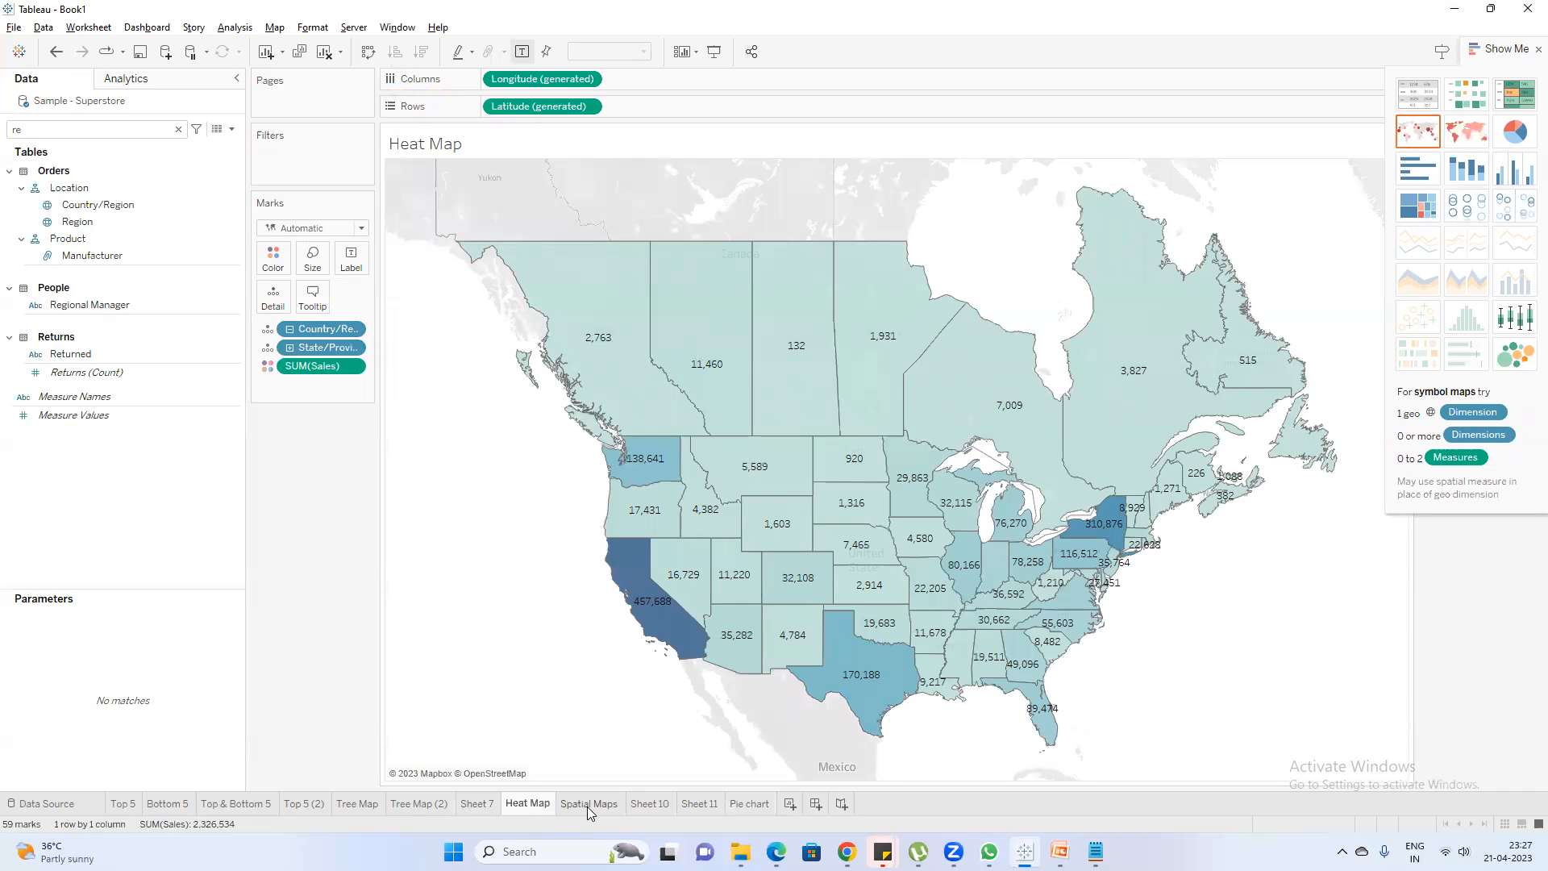
mouse_move(590, 812)
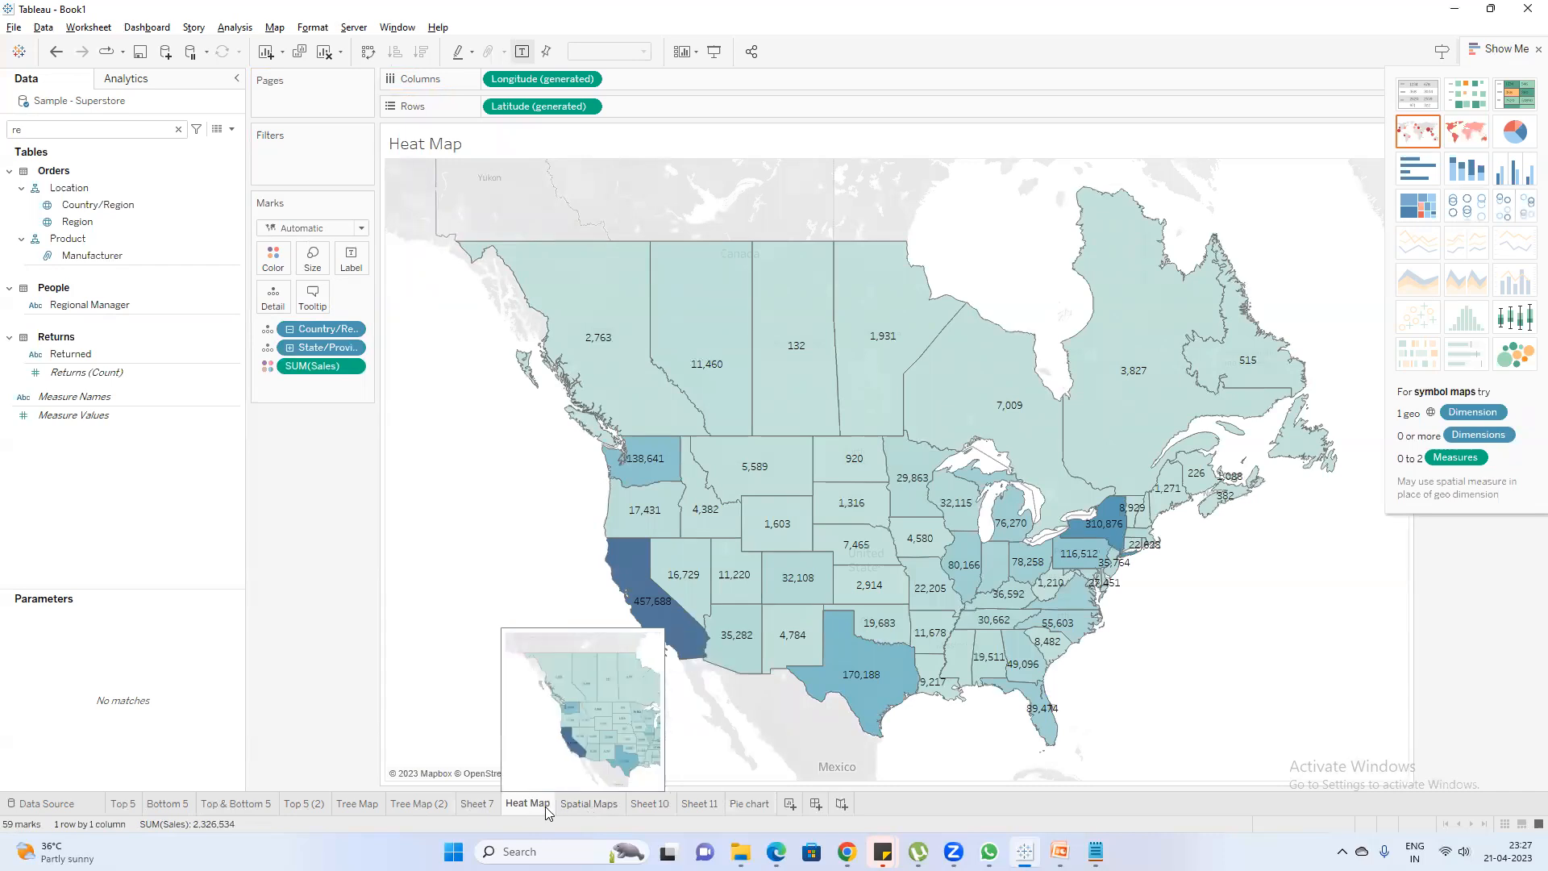
left_click(594, 810)
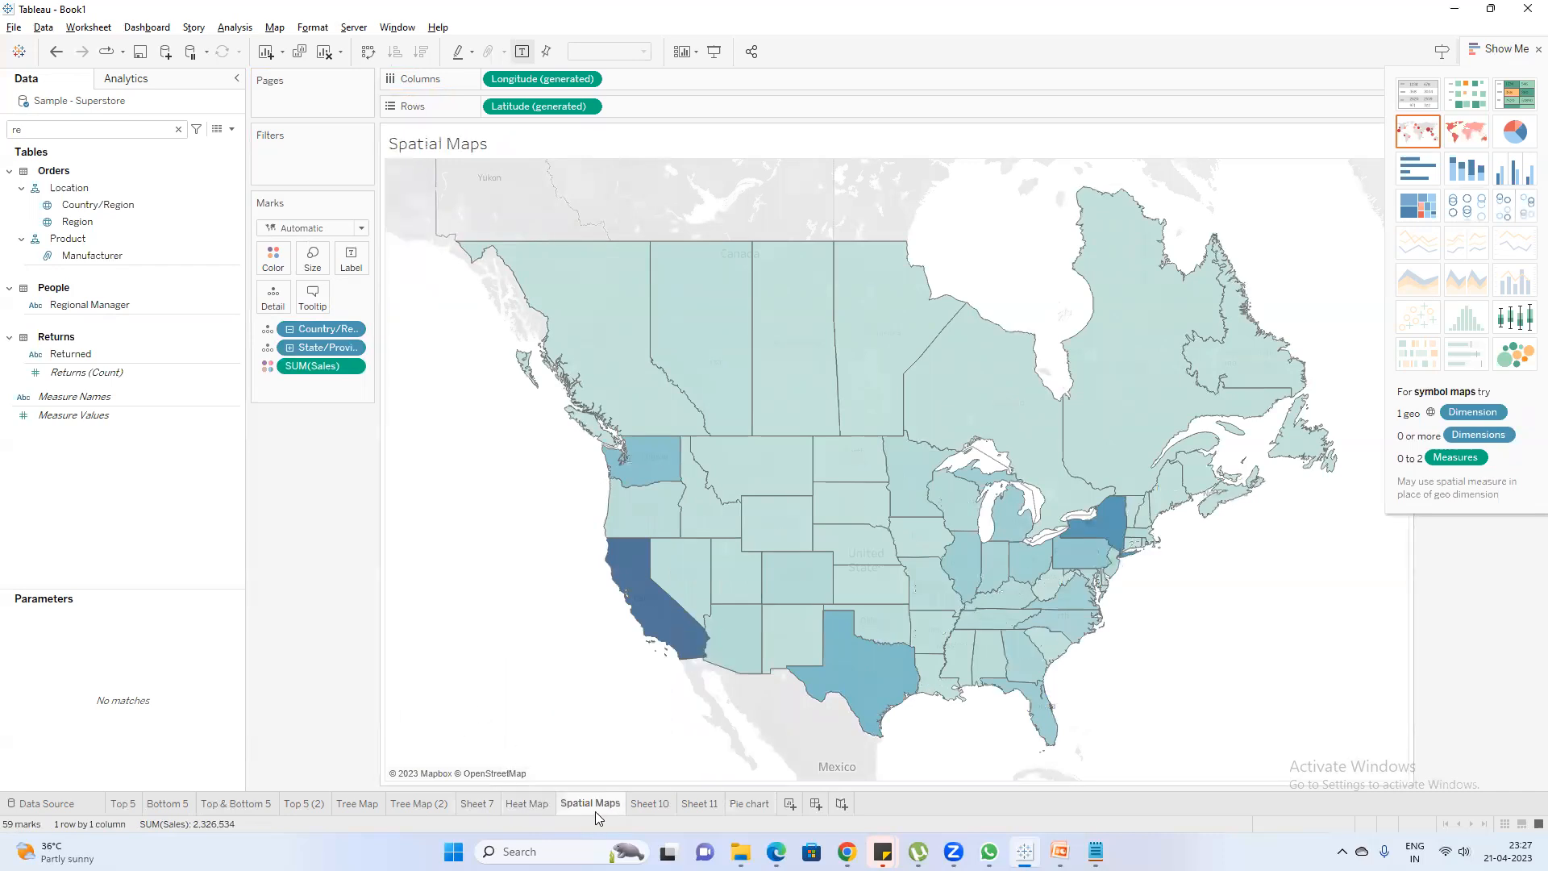
Move the Tree Map worksheet directly before Spatial Maps and compare the two worksheets
left_click(514, 810)
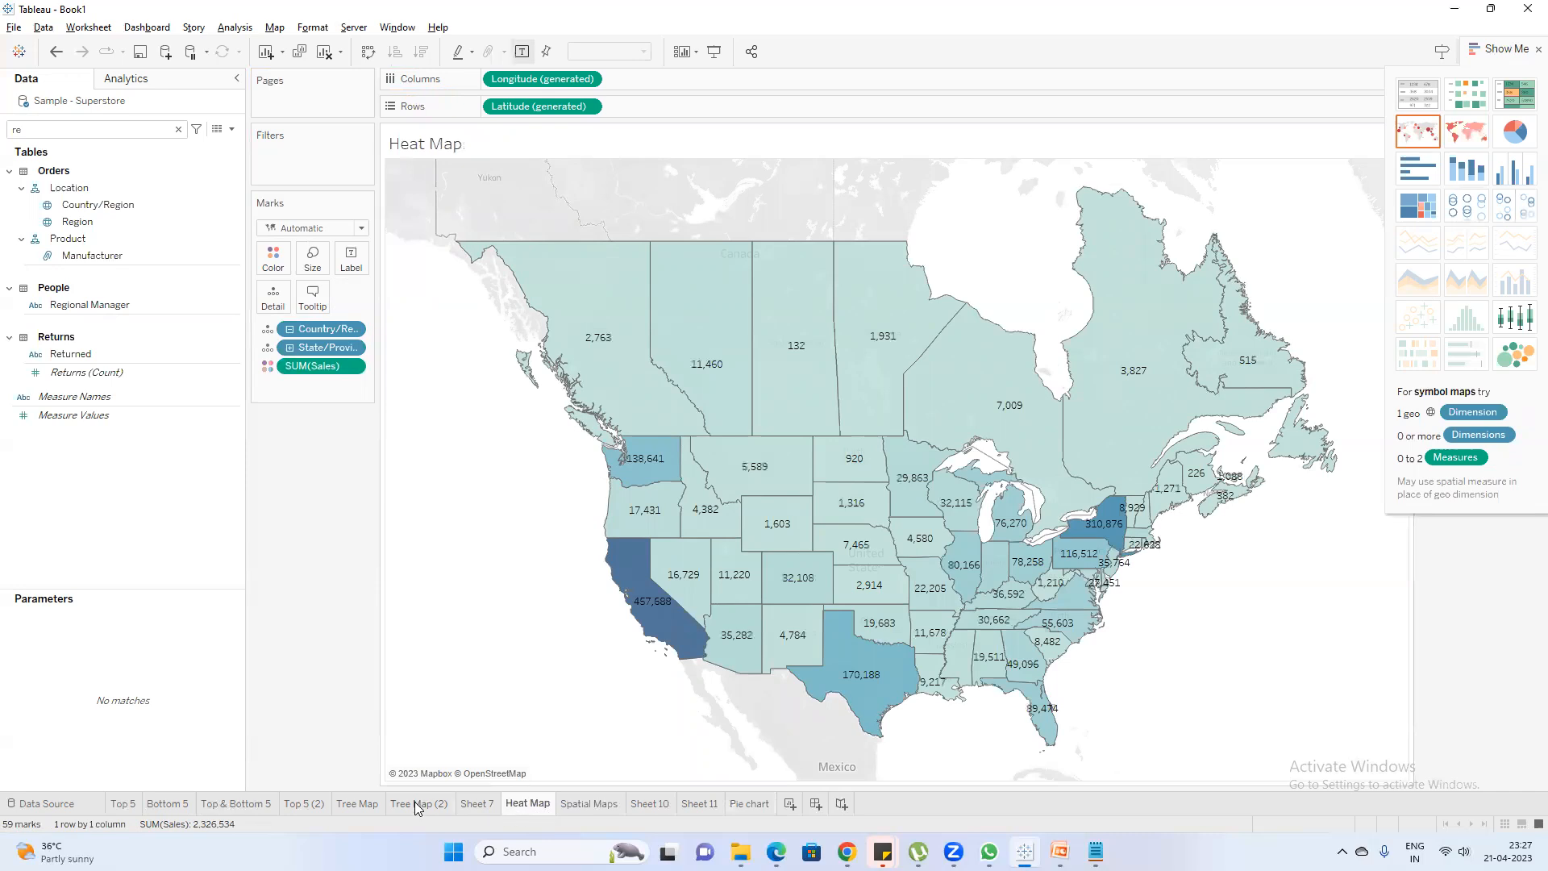
left_click(415, 801)
left_click_drag(363, 804, 553, 802)
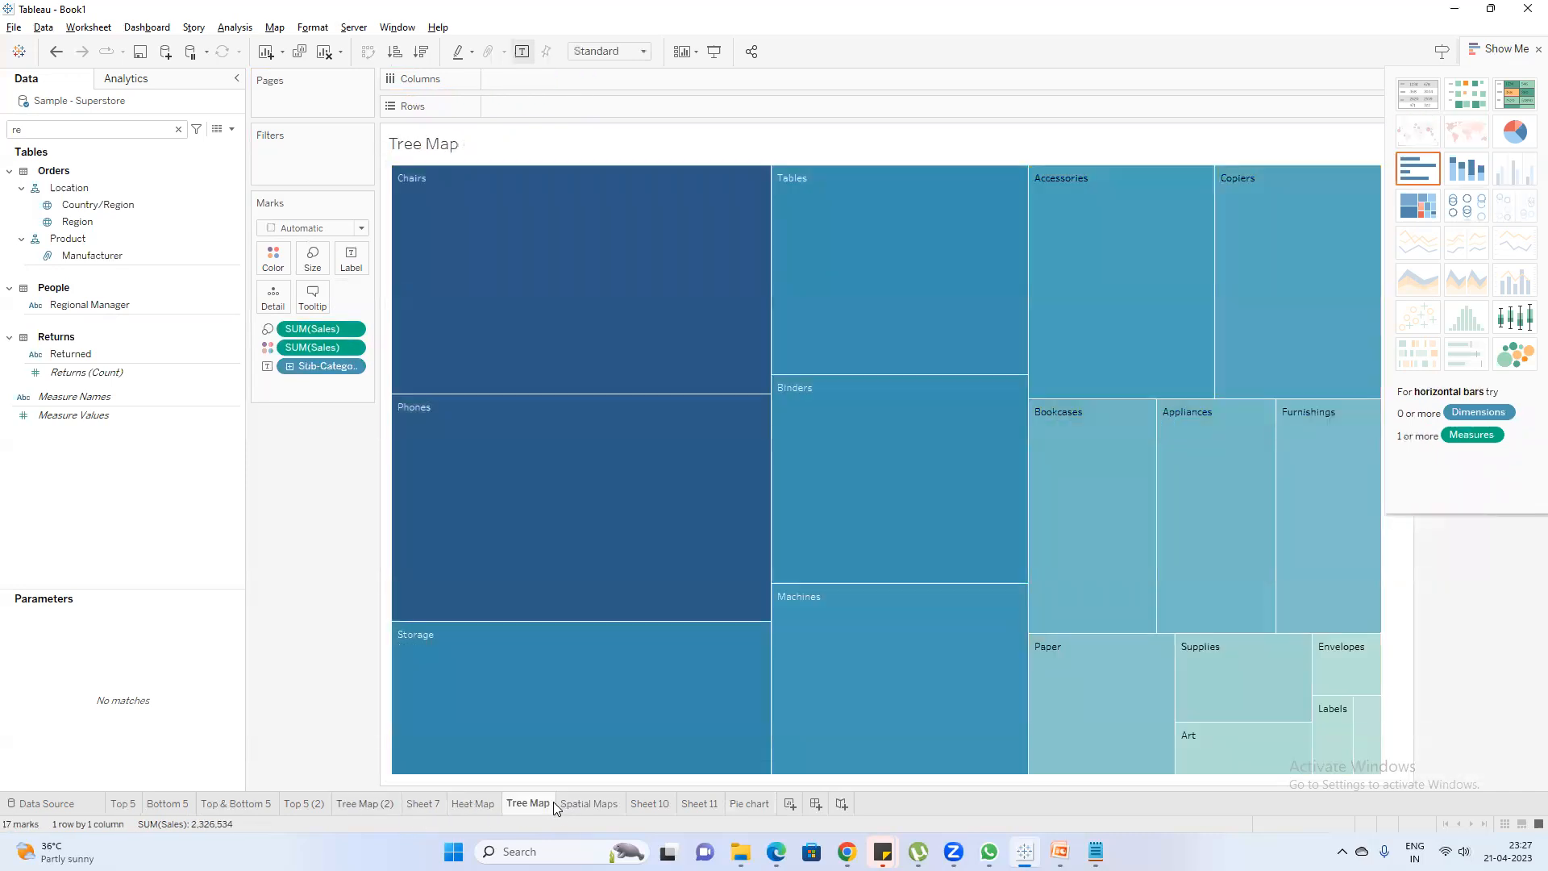
left_click(574, 808)
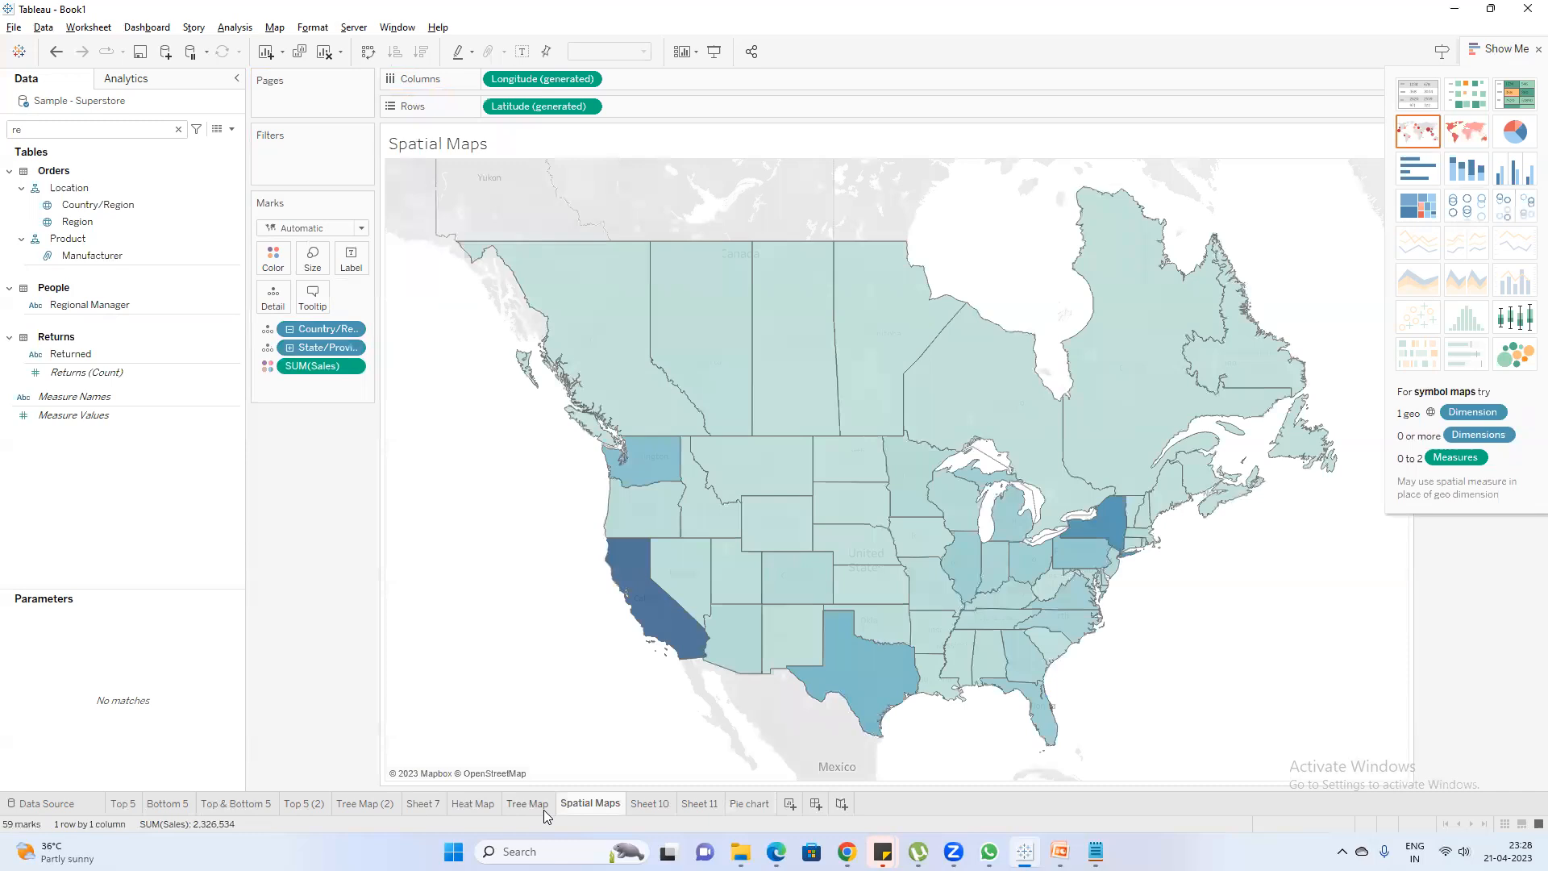
left_click(544, 806)
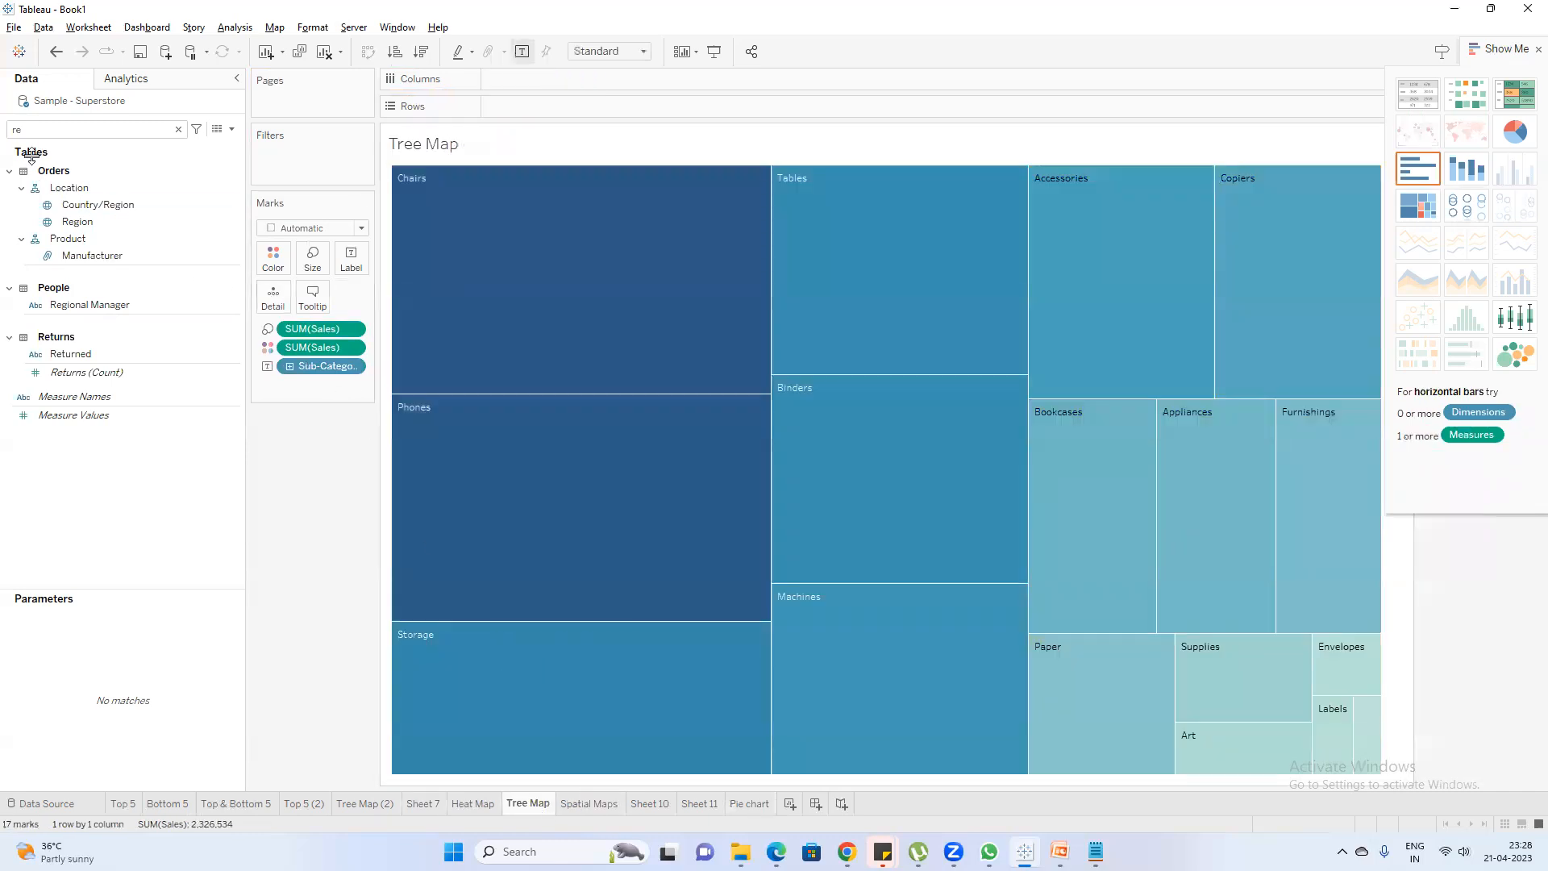
Search the fields for sta and replace Sub-Category with State/Province as the treemap's label field
double_click(47, 126)
type("sta")
left_click_drag(92, 204, 326, 365)
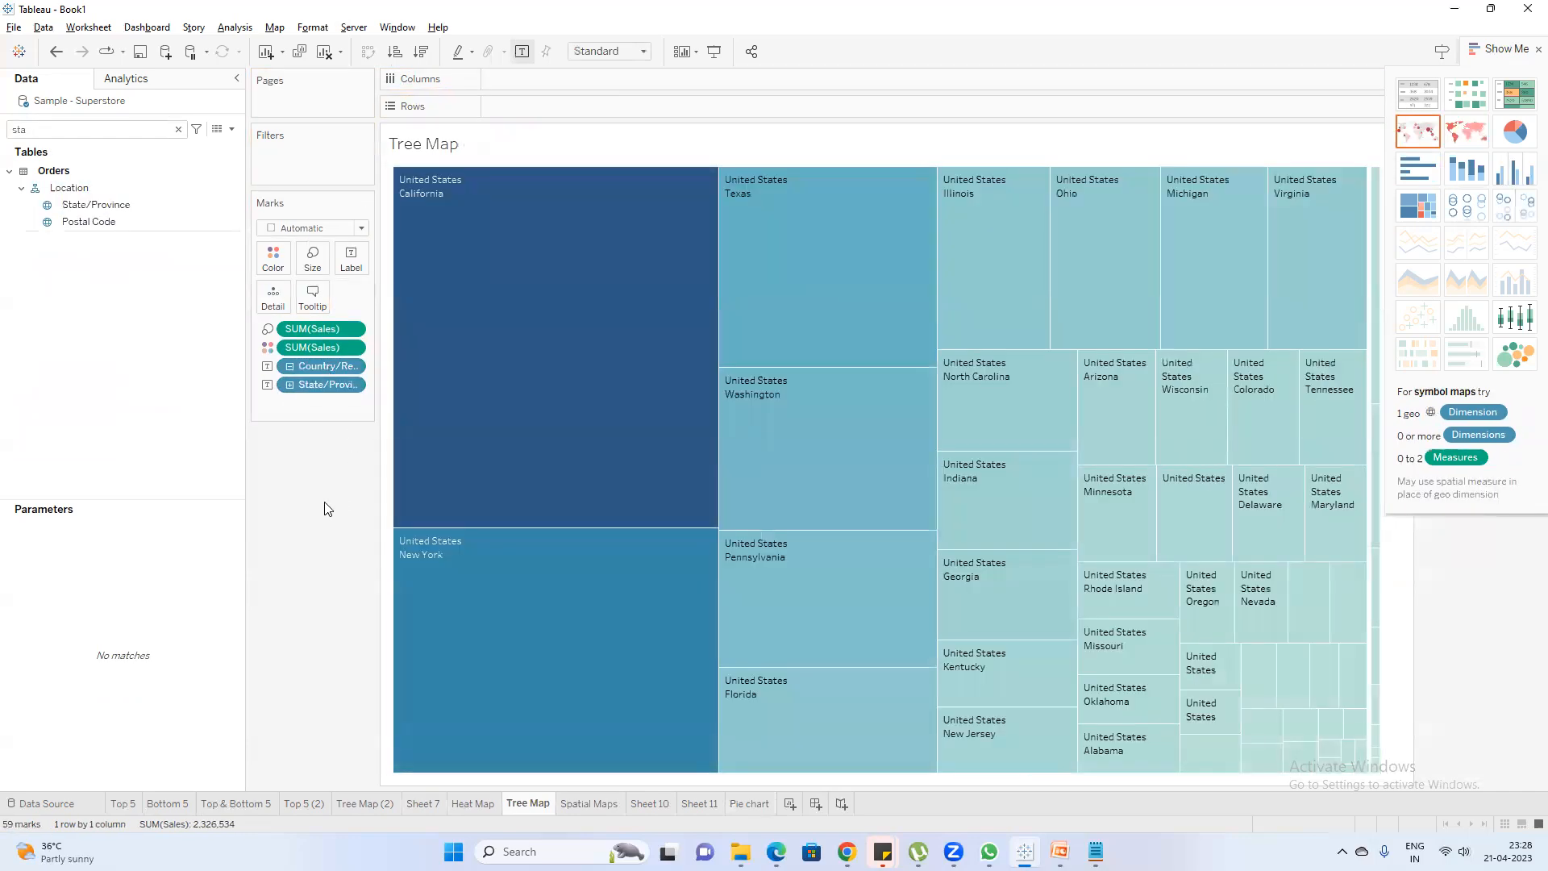
Show mark labels on the Spatial Maps worksheet and add SUM(Sales) as a label on the Tree Map worksheet
left_click(577, 800)
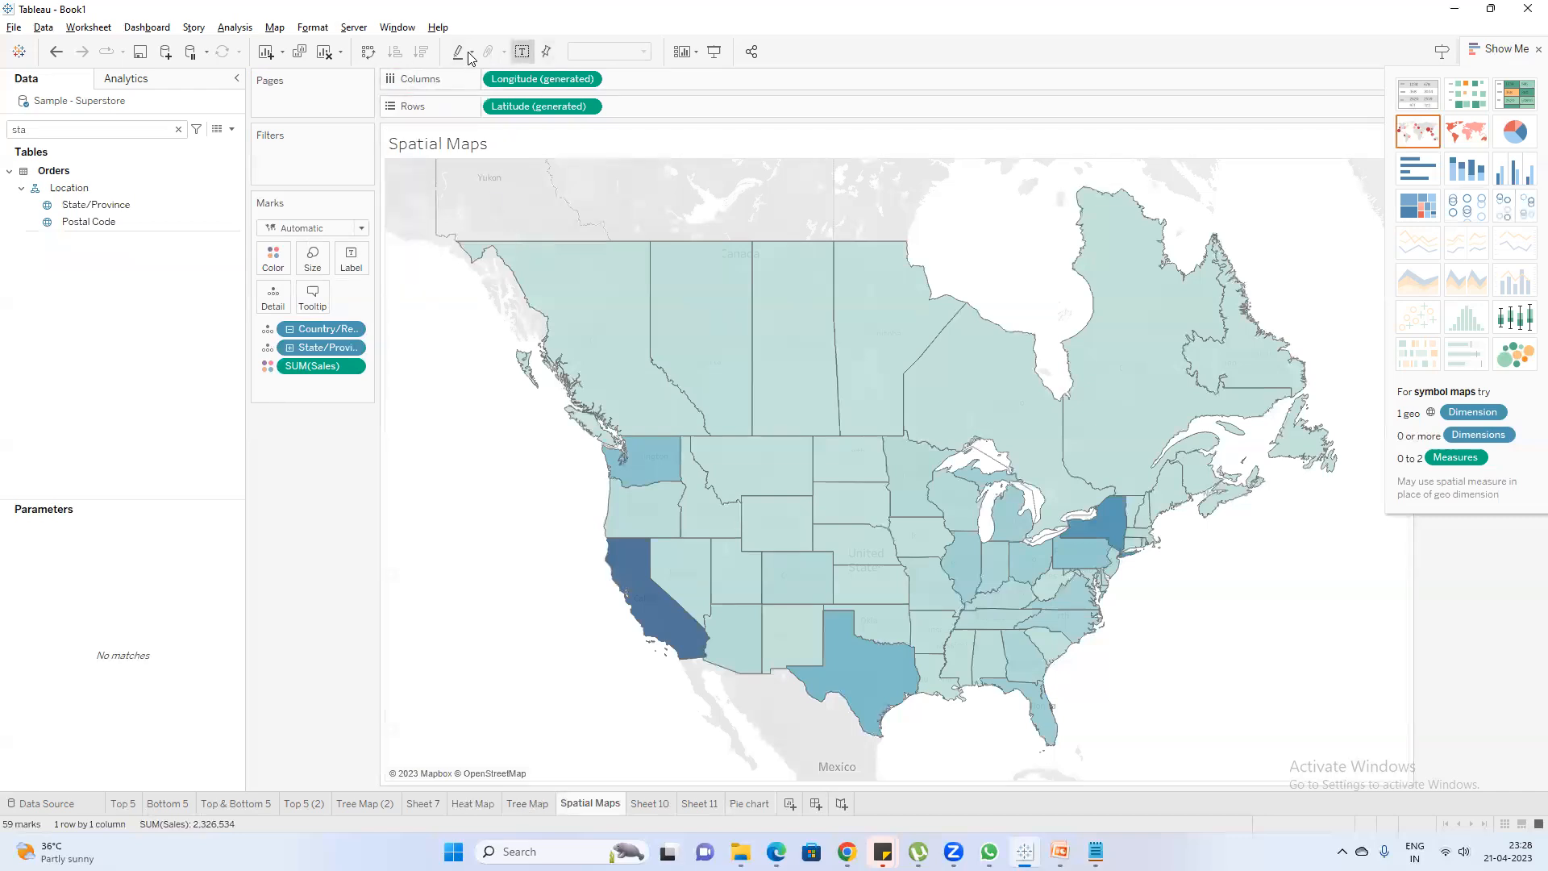
left_click(522, 52)
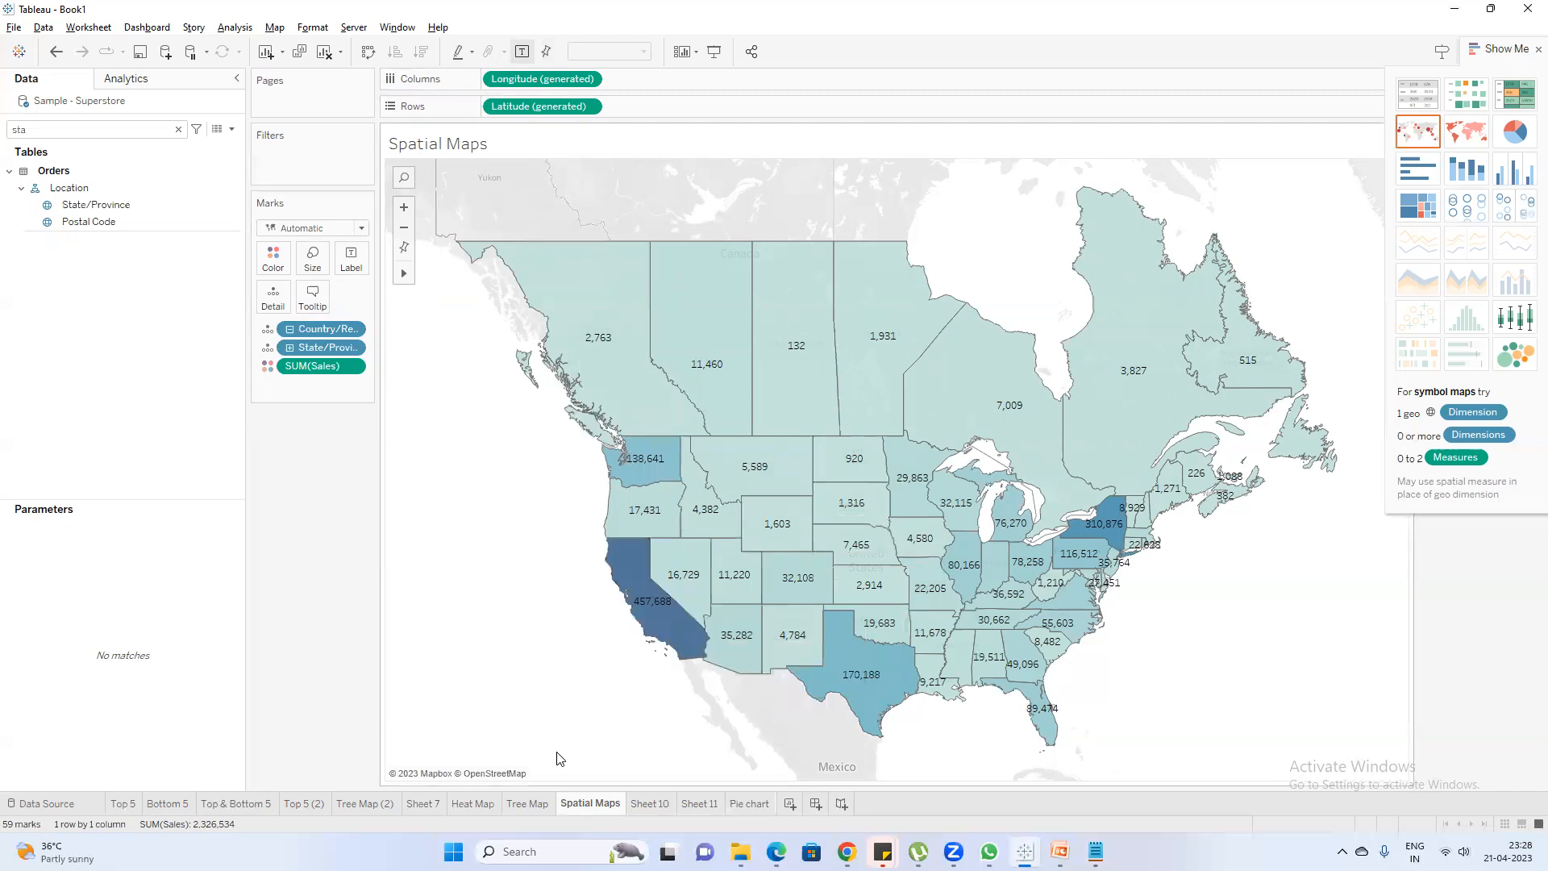
left_click(529, 803)
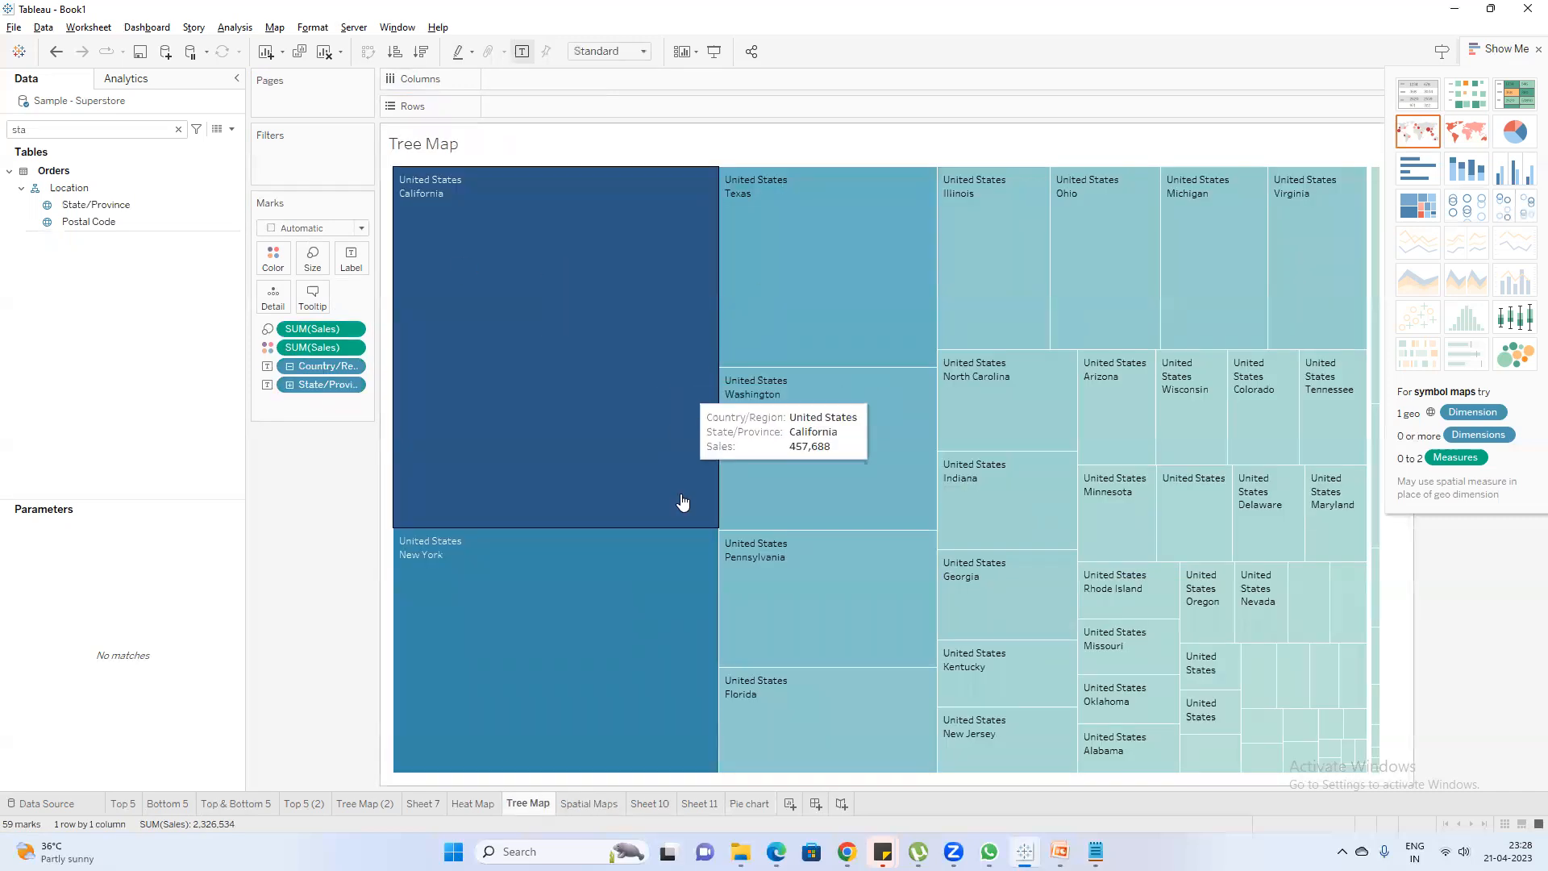
left_click(522, 52)
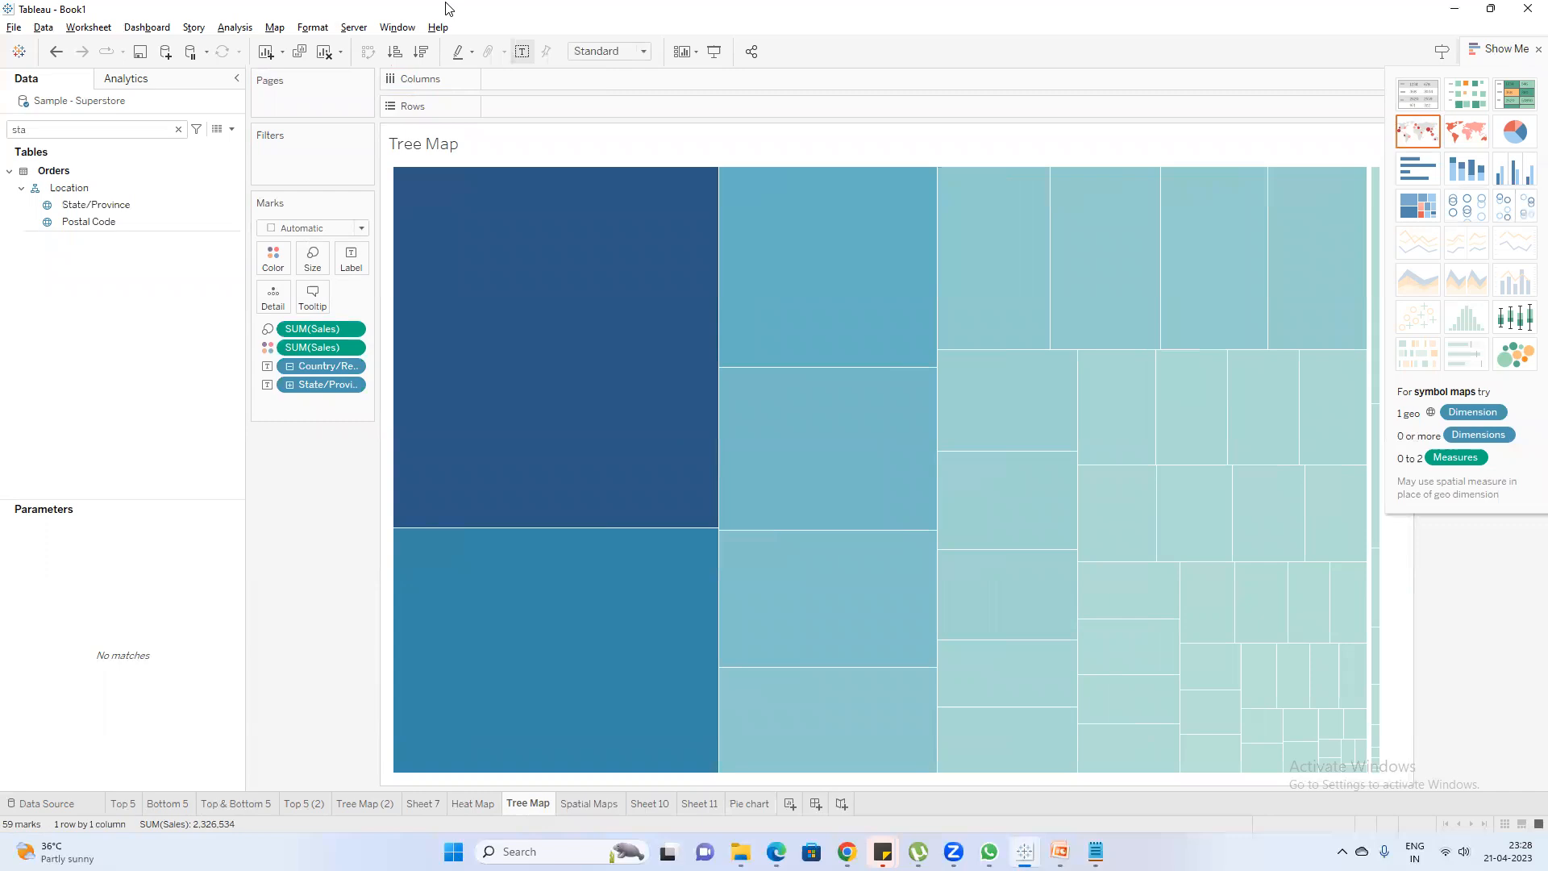
left_click_drag(321, 350, 353, 277)
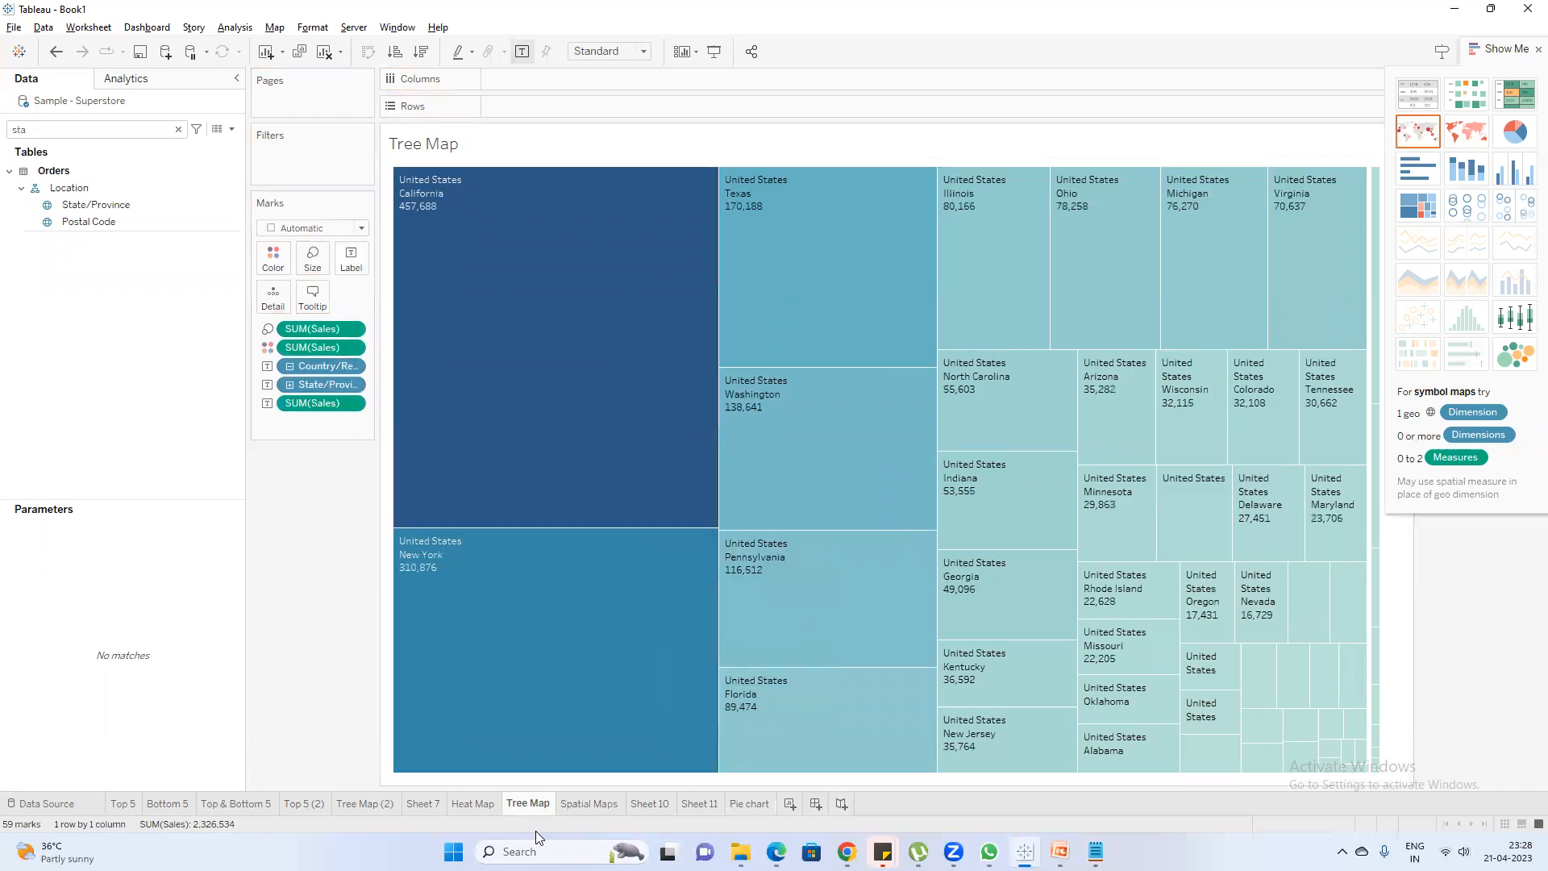
Compare how the Spatial Maps and Tree Map worksheets present sales by state
left_click(593, 805)
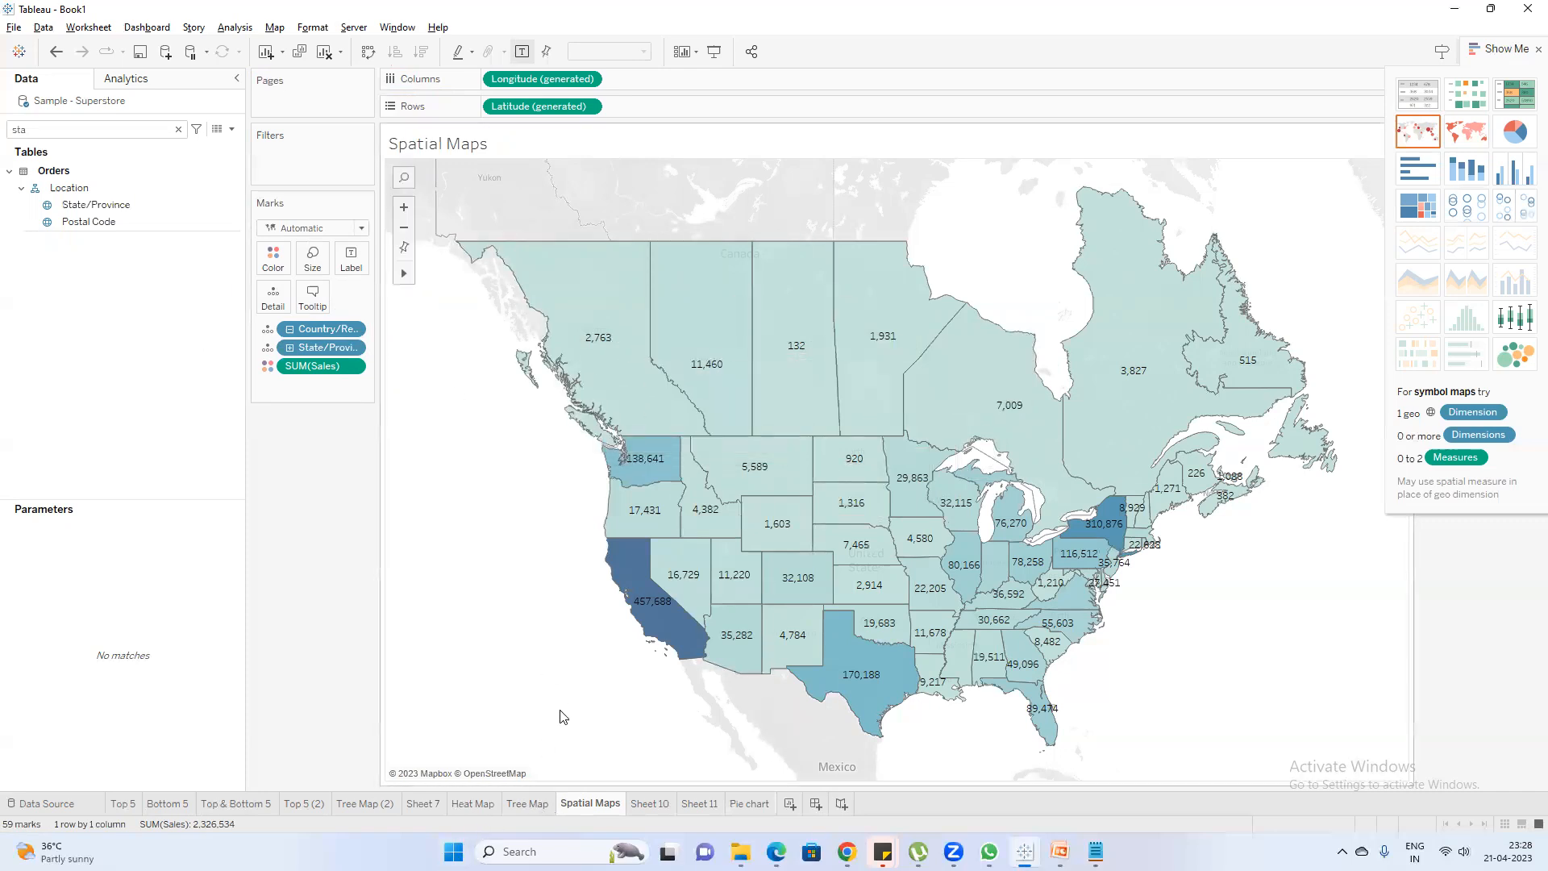
left_click(529, 804)
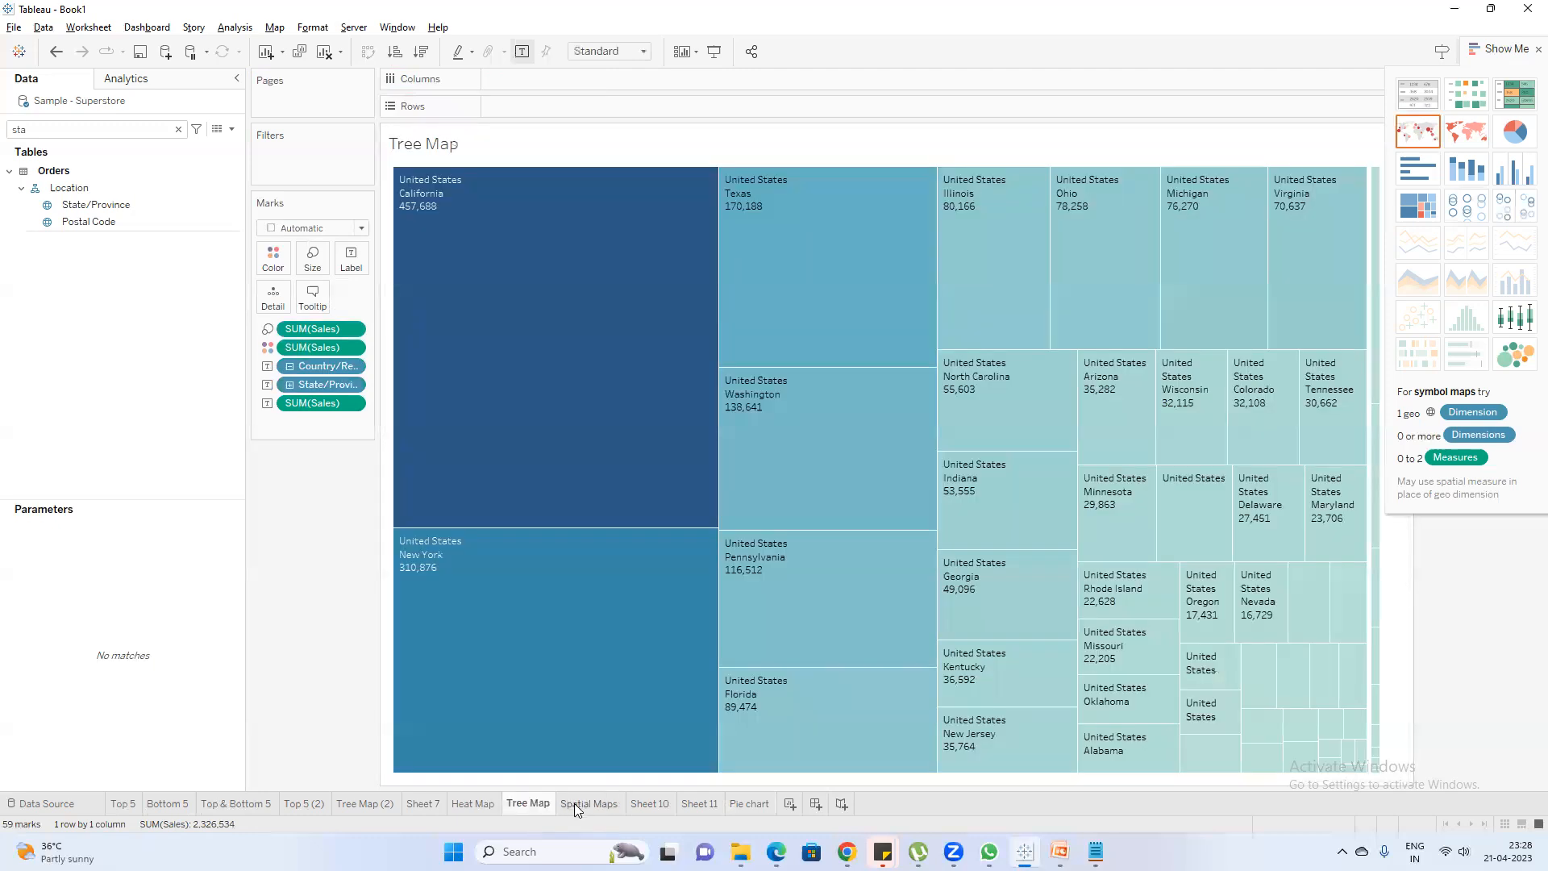
left_click(574, 803)
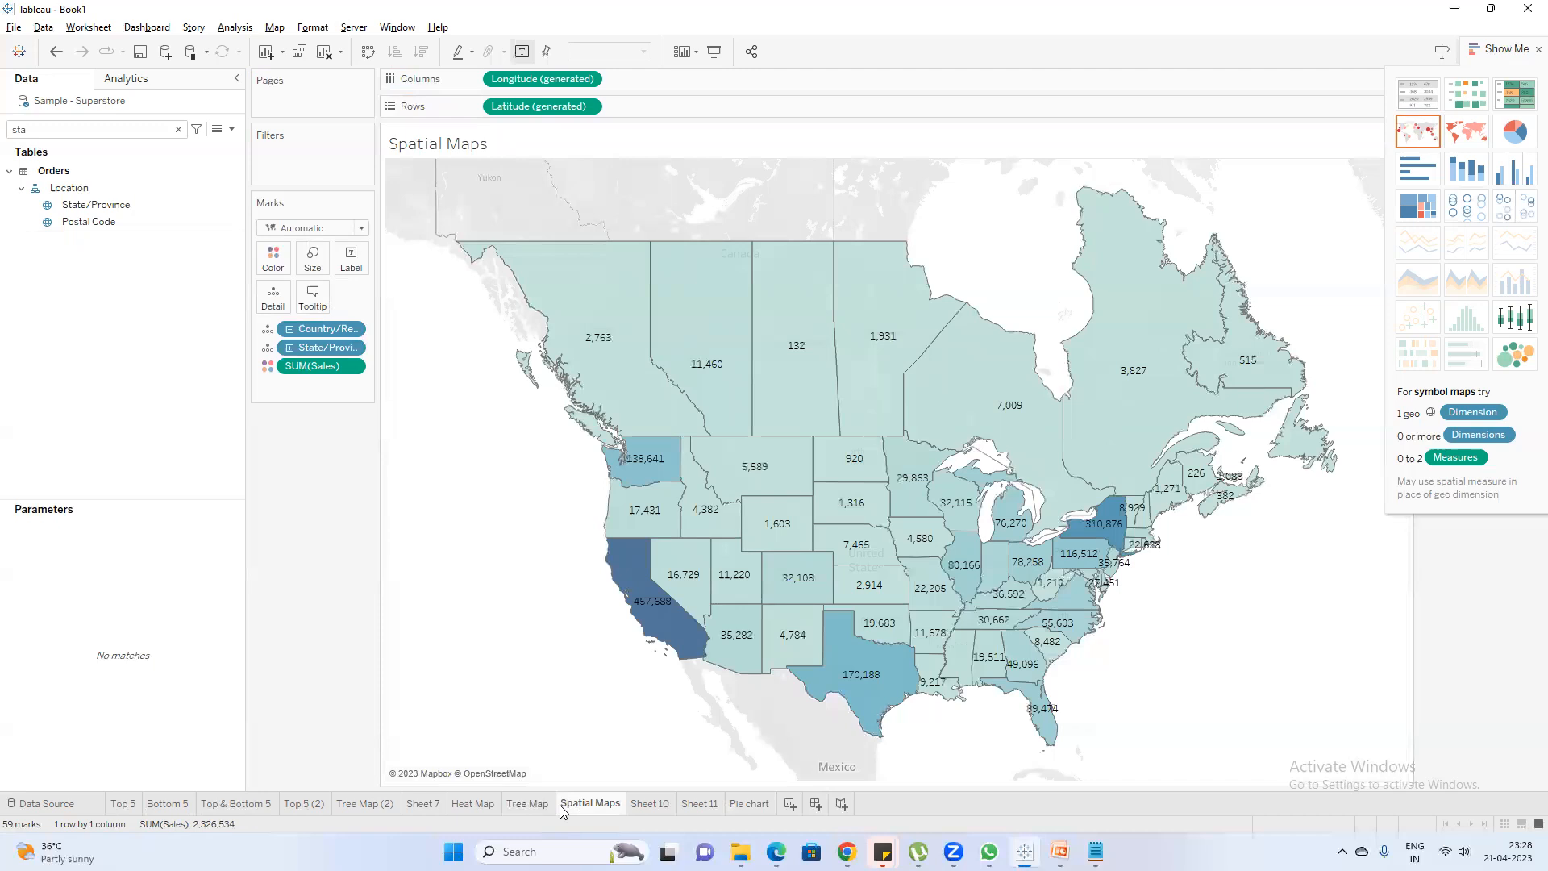
mouse_move(563, 811)
mouse_move(963, 428)
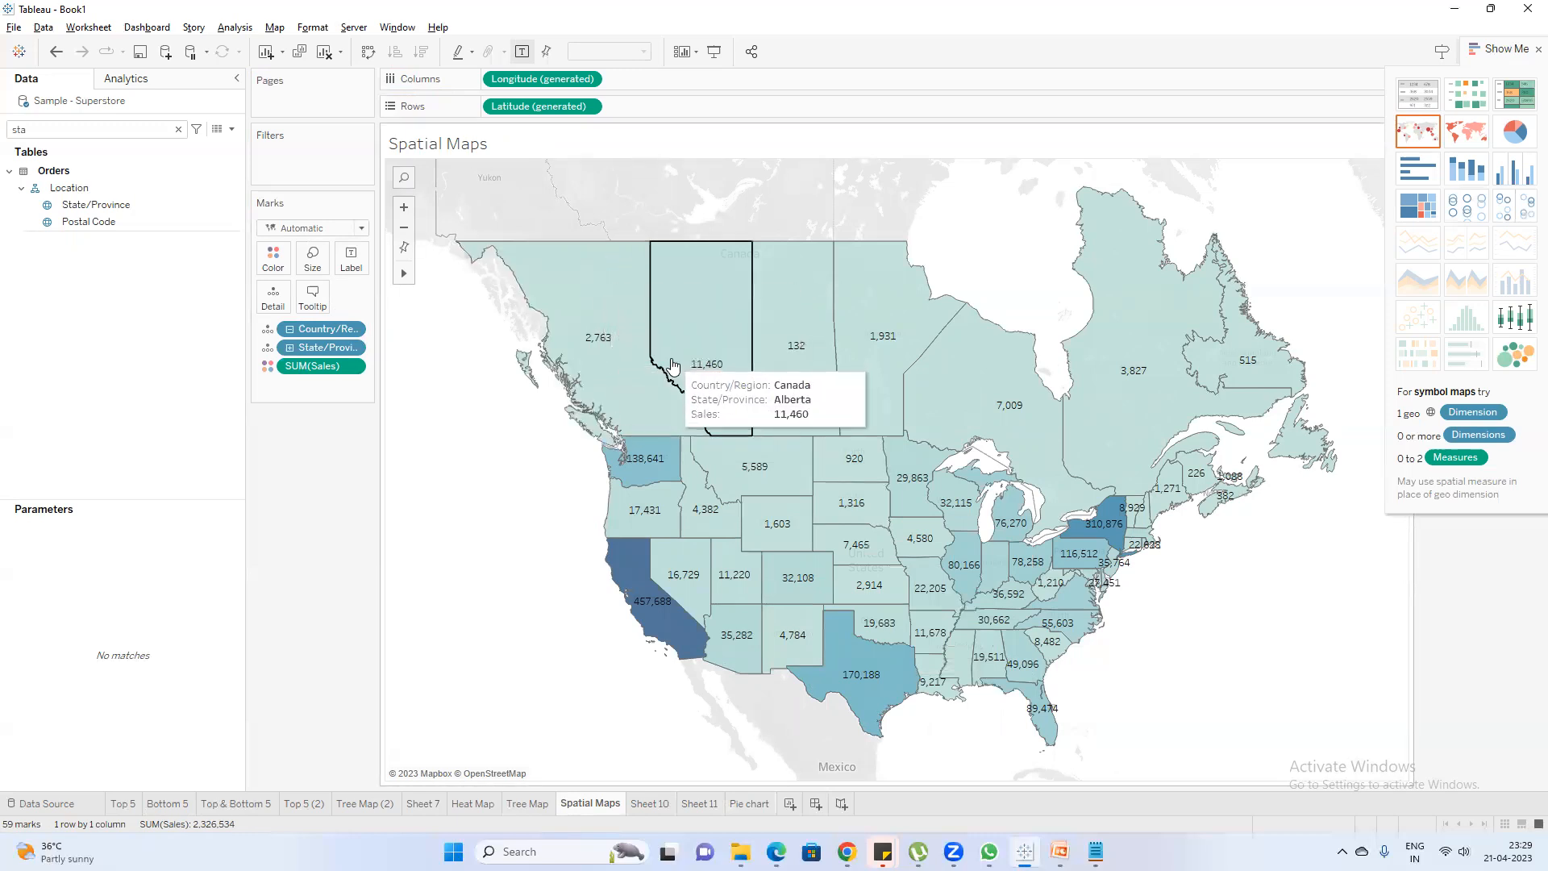
left_click(526, 804)
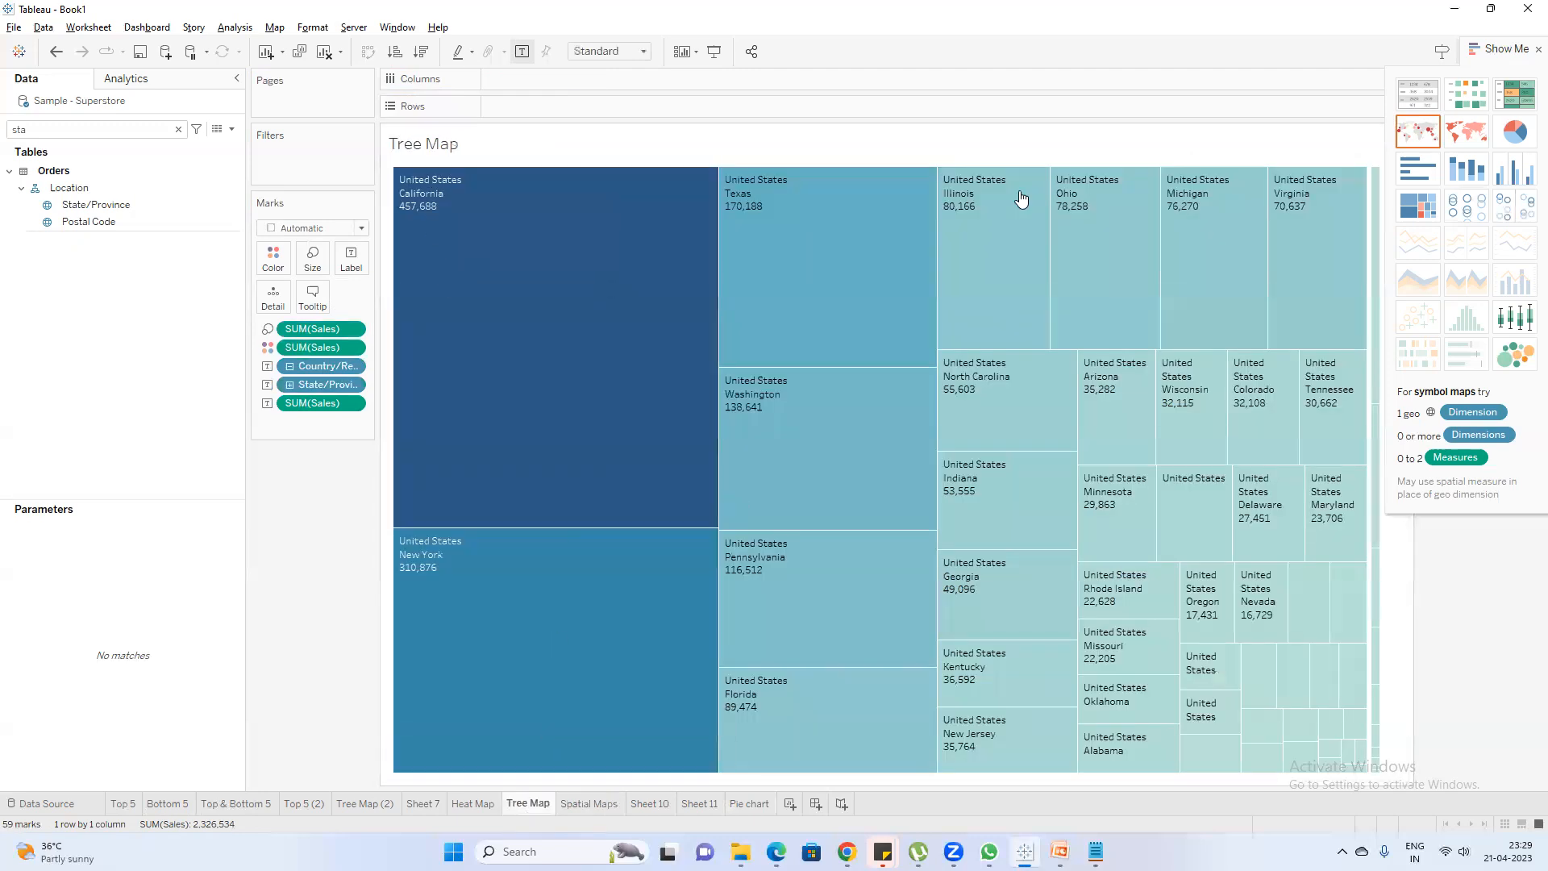
Switch to the PowerPoint presentation, check the Google Meet call in Chrome, and minimize the call window again
left_click(847, 853)
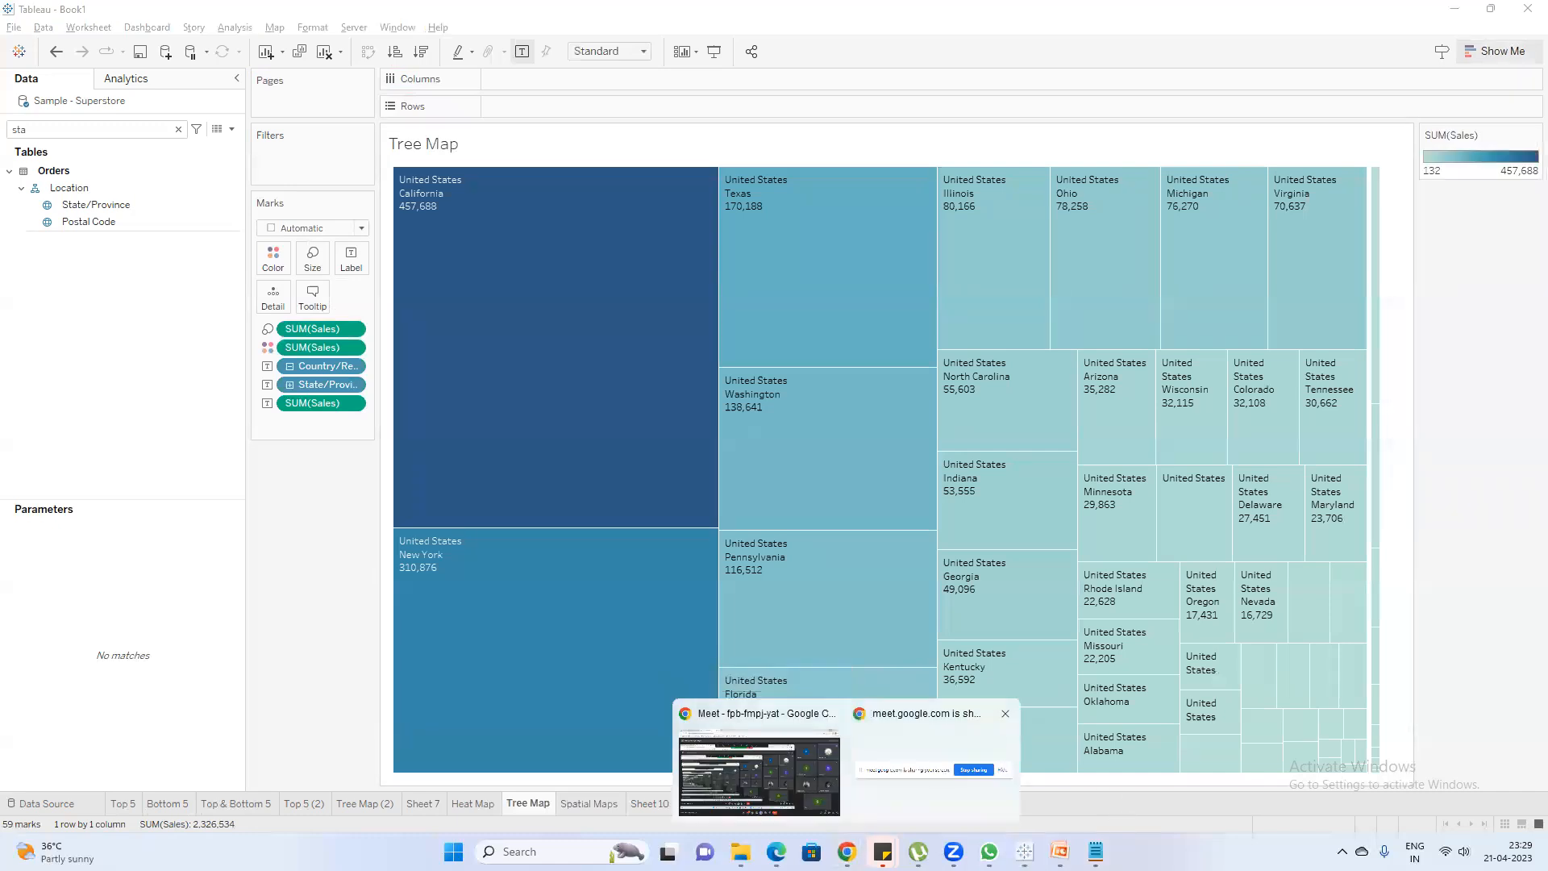
left_click(1060, 852)
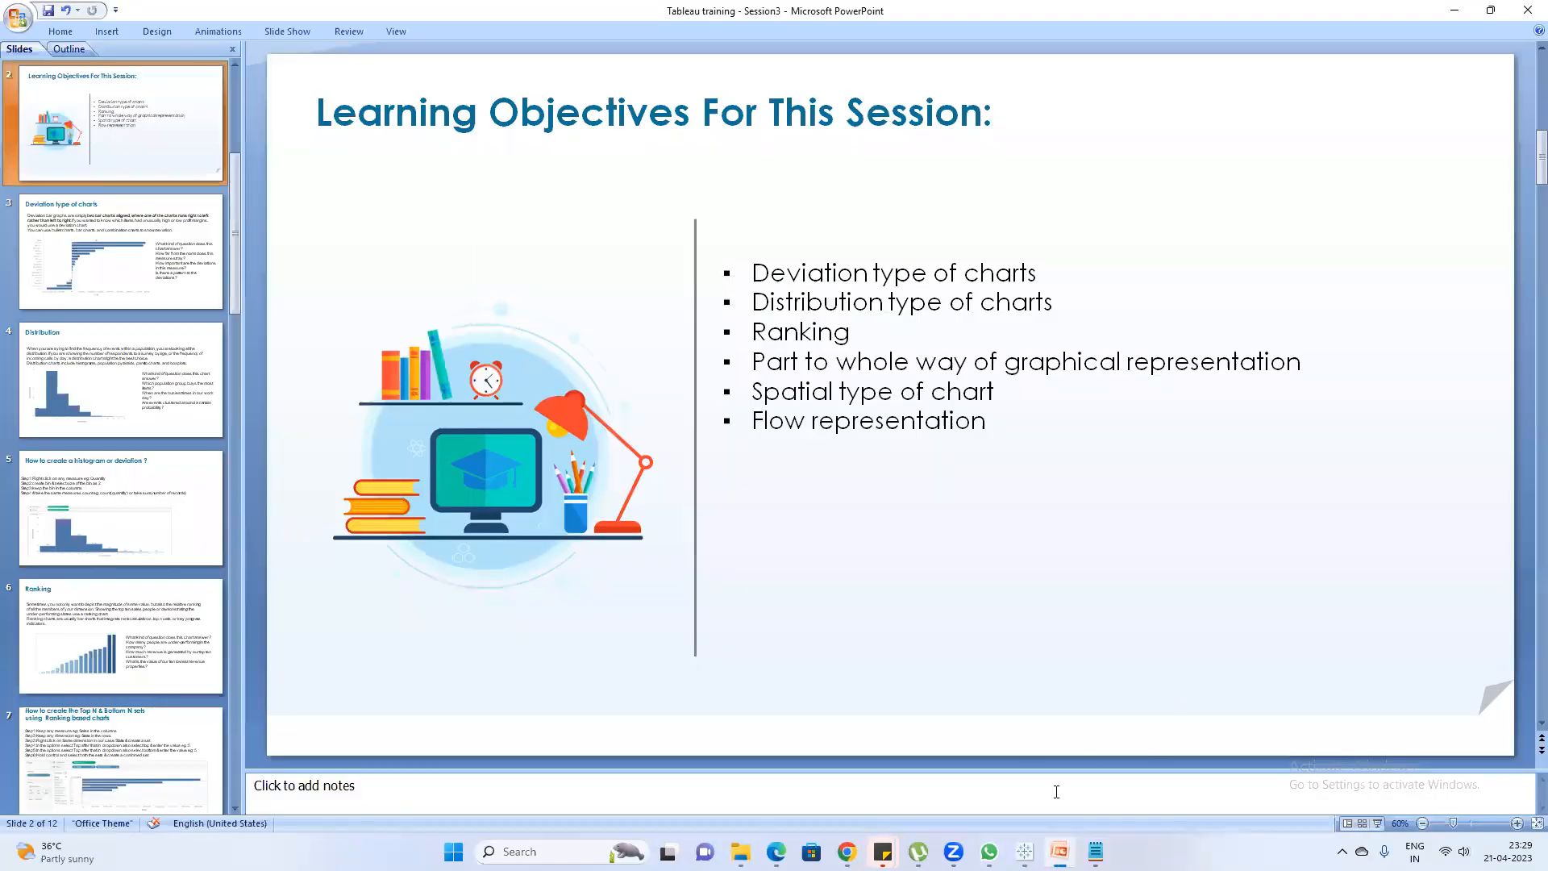
left_click(846, 851)
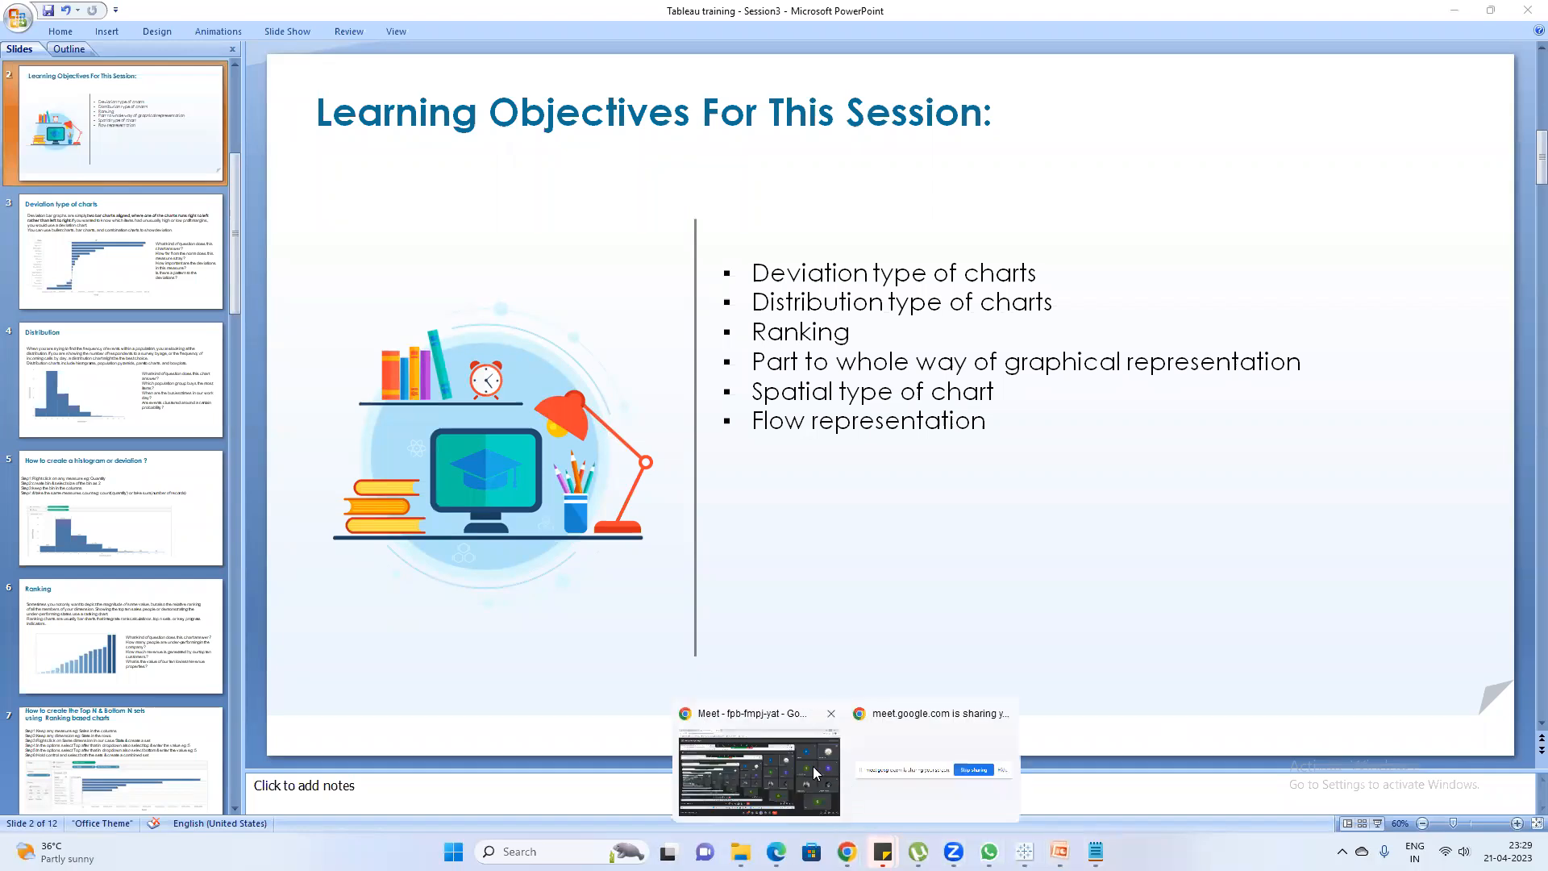
left_click(815, 773)
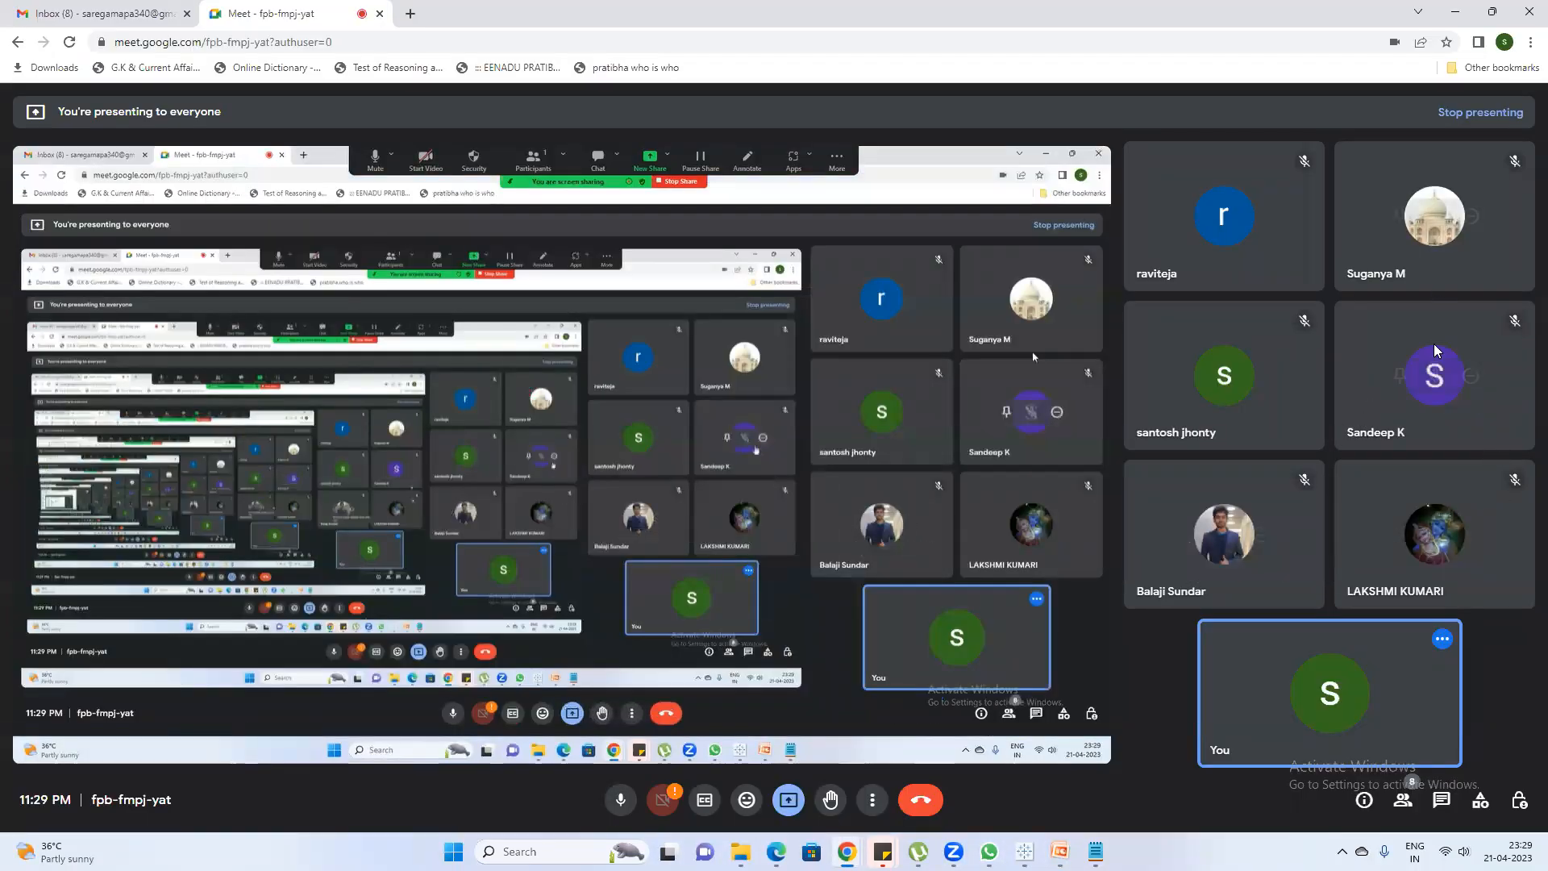
mouse_move(1095, 851)
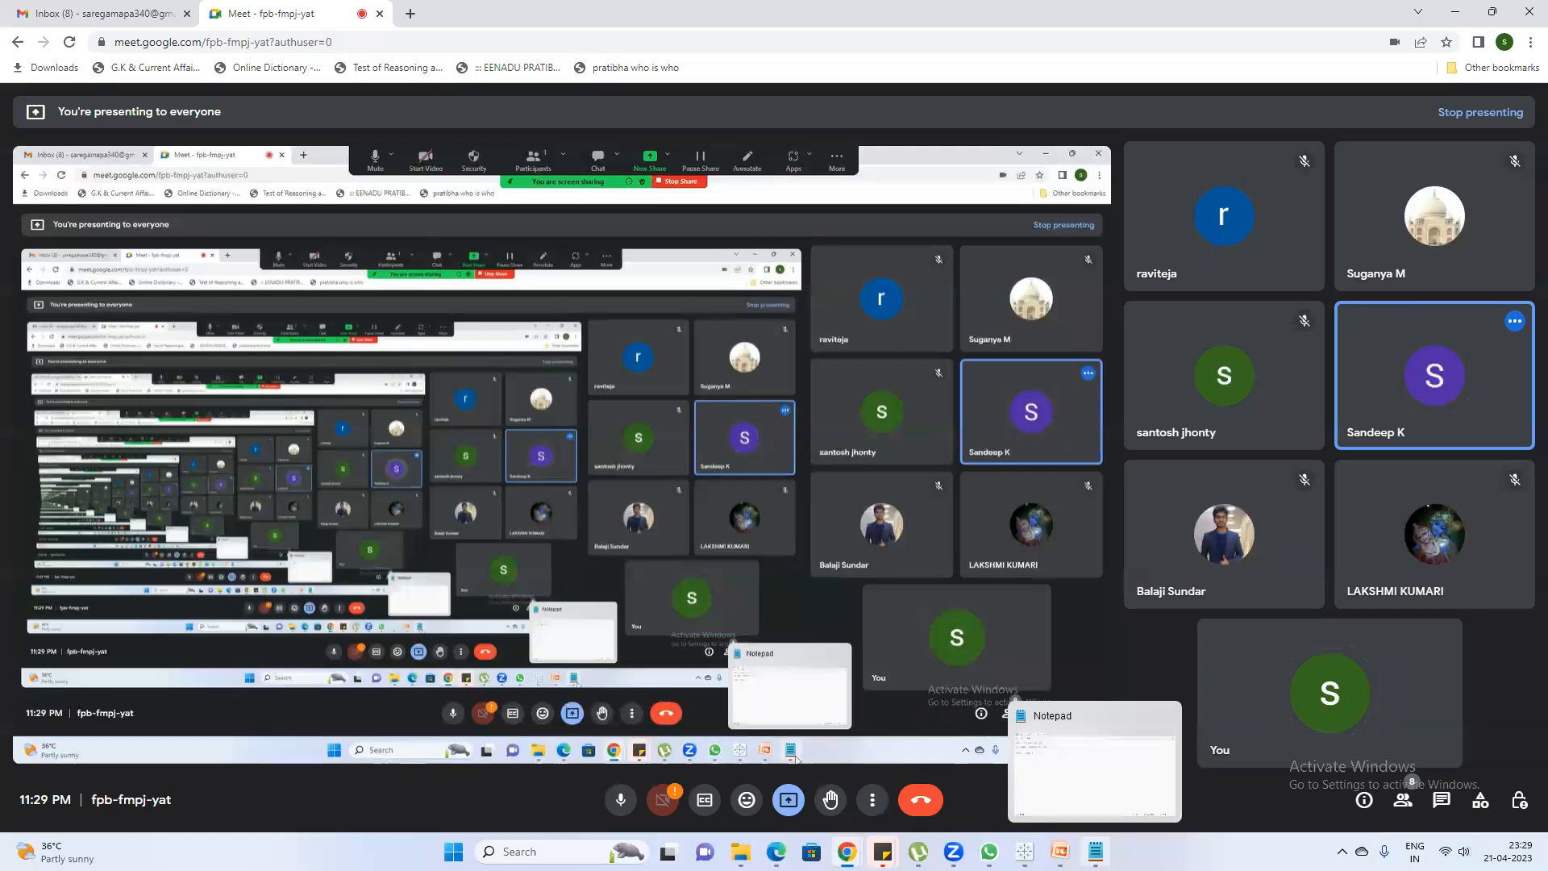
left_click(1455, 14)
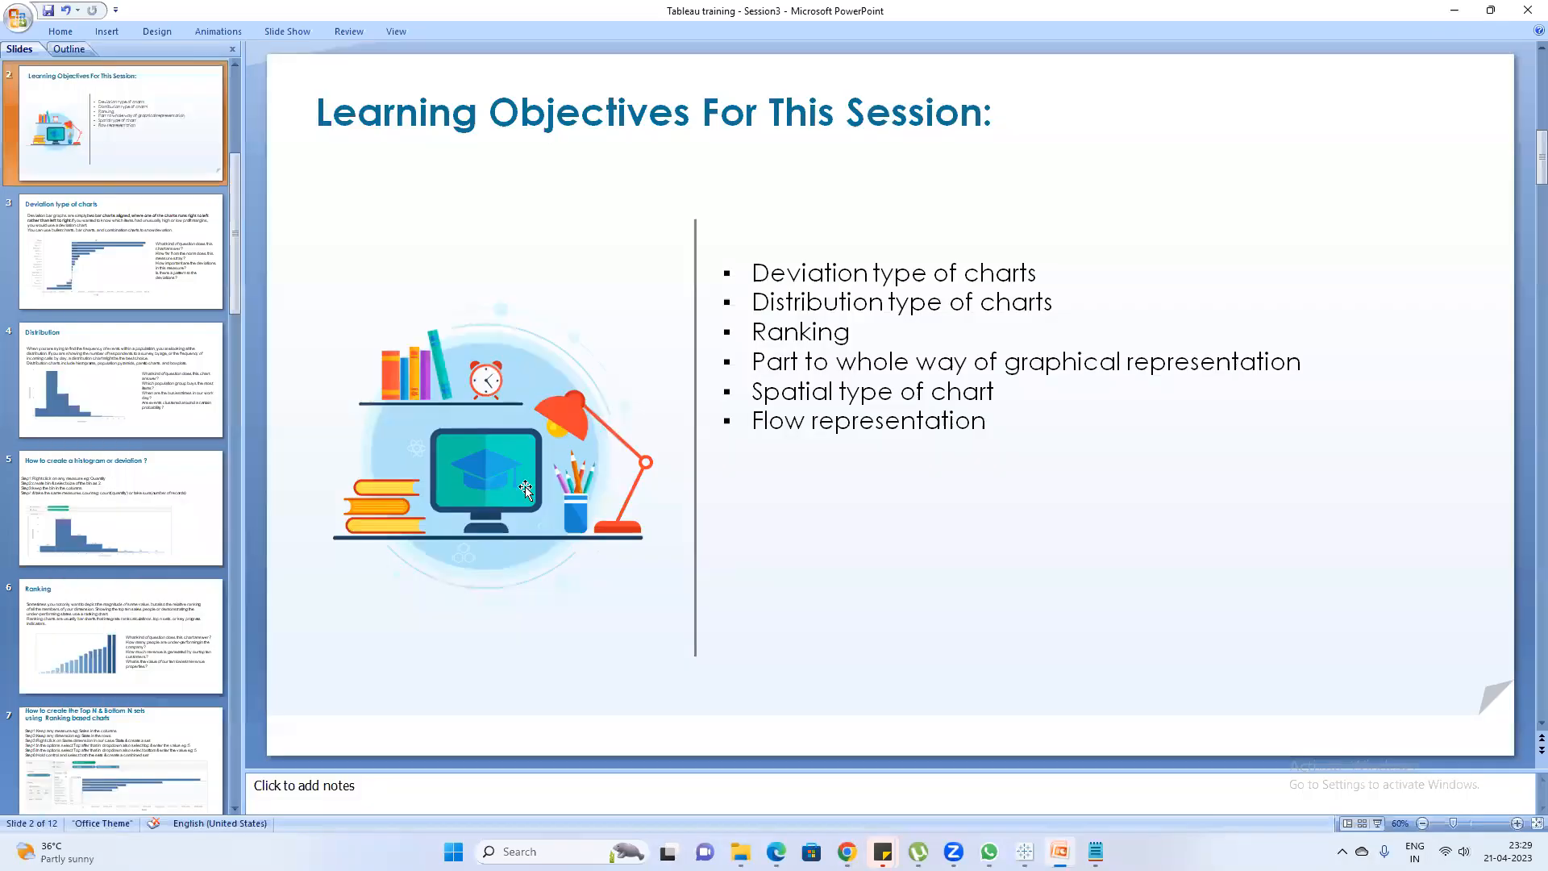
Go back to the title slide of the Tableau training - Session3 presentation and close it without saving changes
scroll(52, 314, "up", 2)
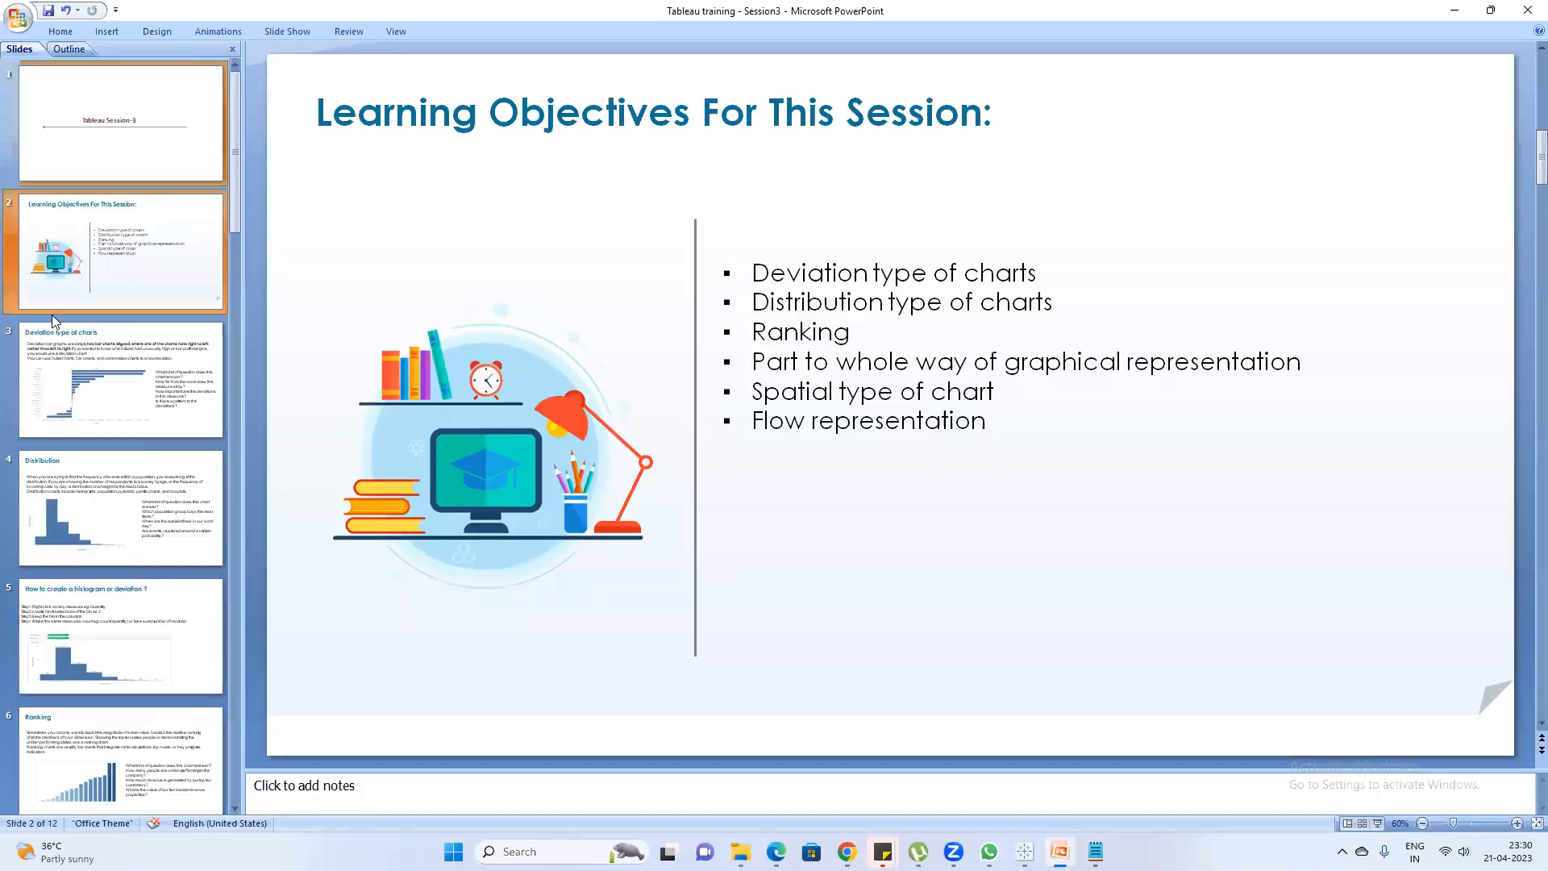
left_click(87, 145)
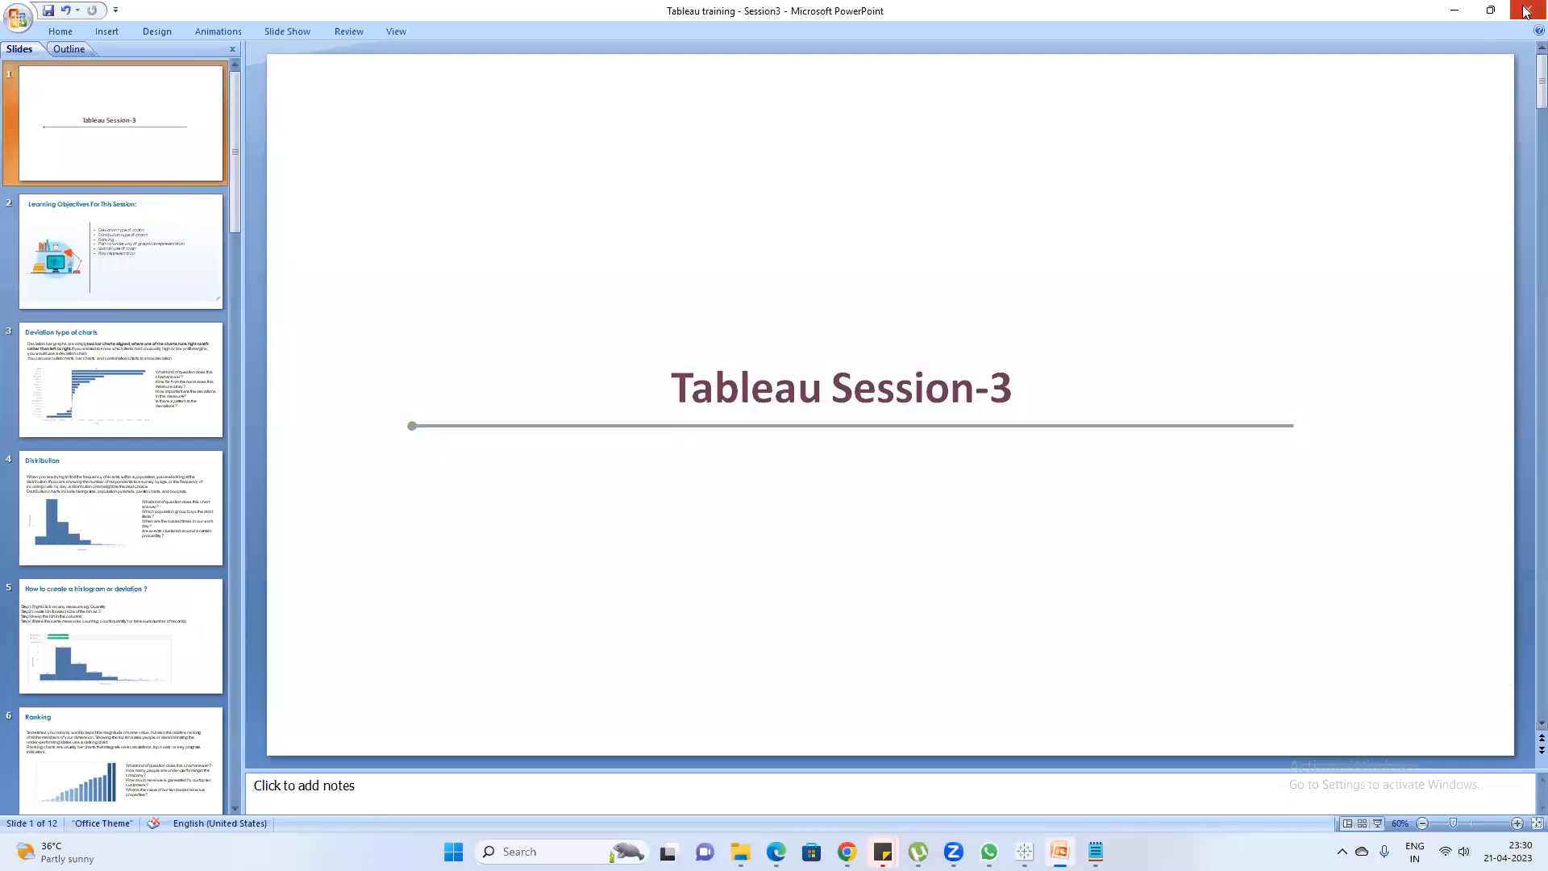
left_click(1526, 12)
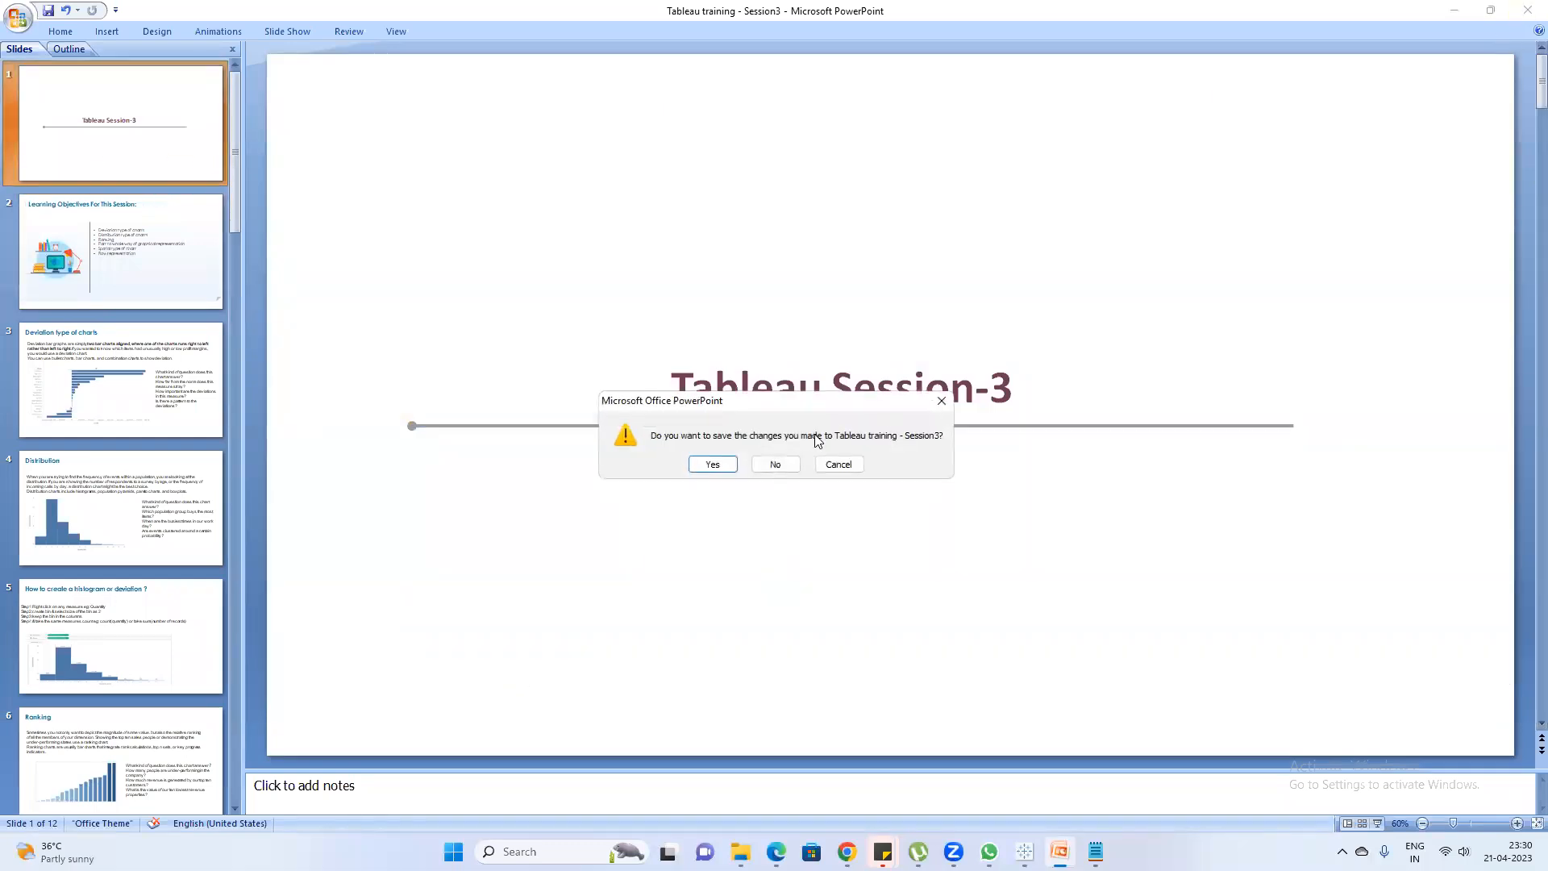
left_click(775, 465)
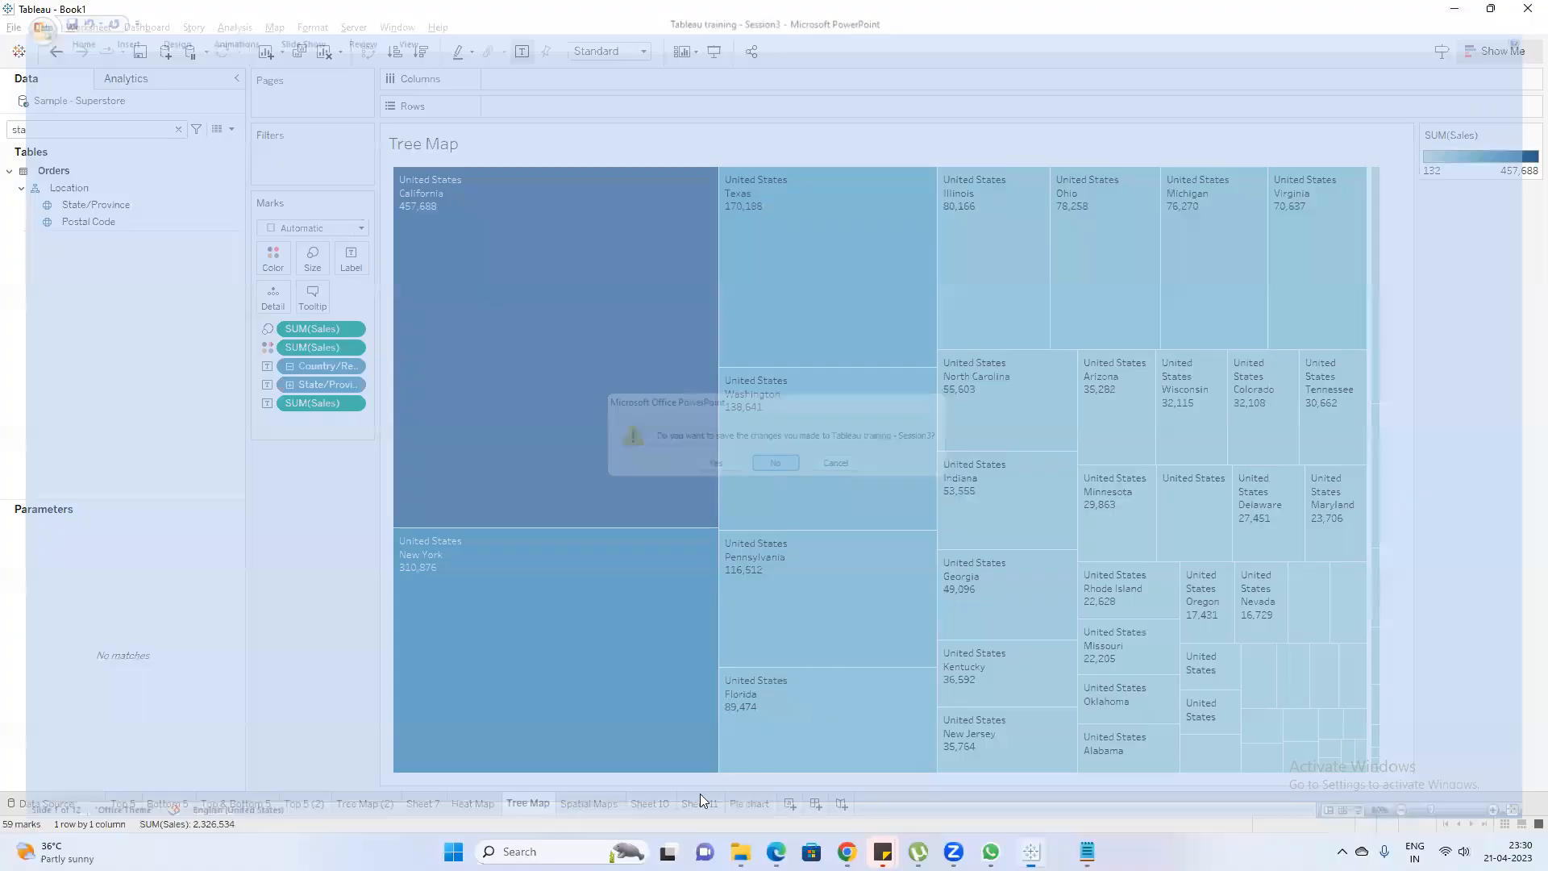
Open the Tableau training - Session4 presentation from the Classes folder and go to its learning objectives slide
left_click(758, 851)
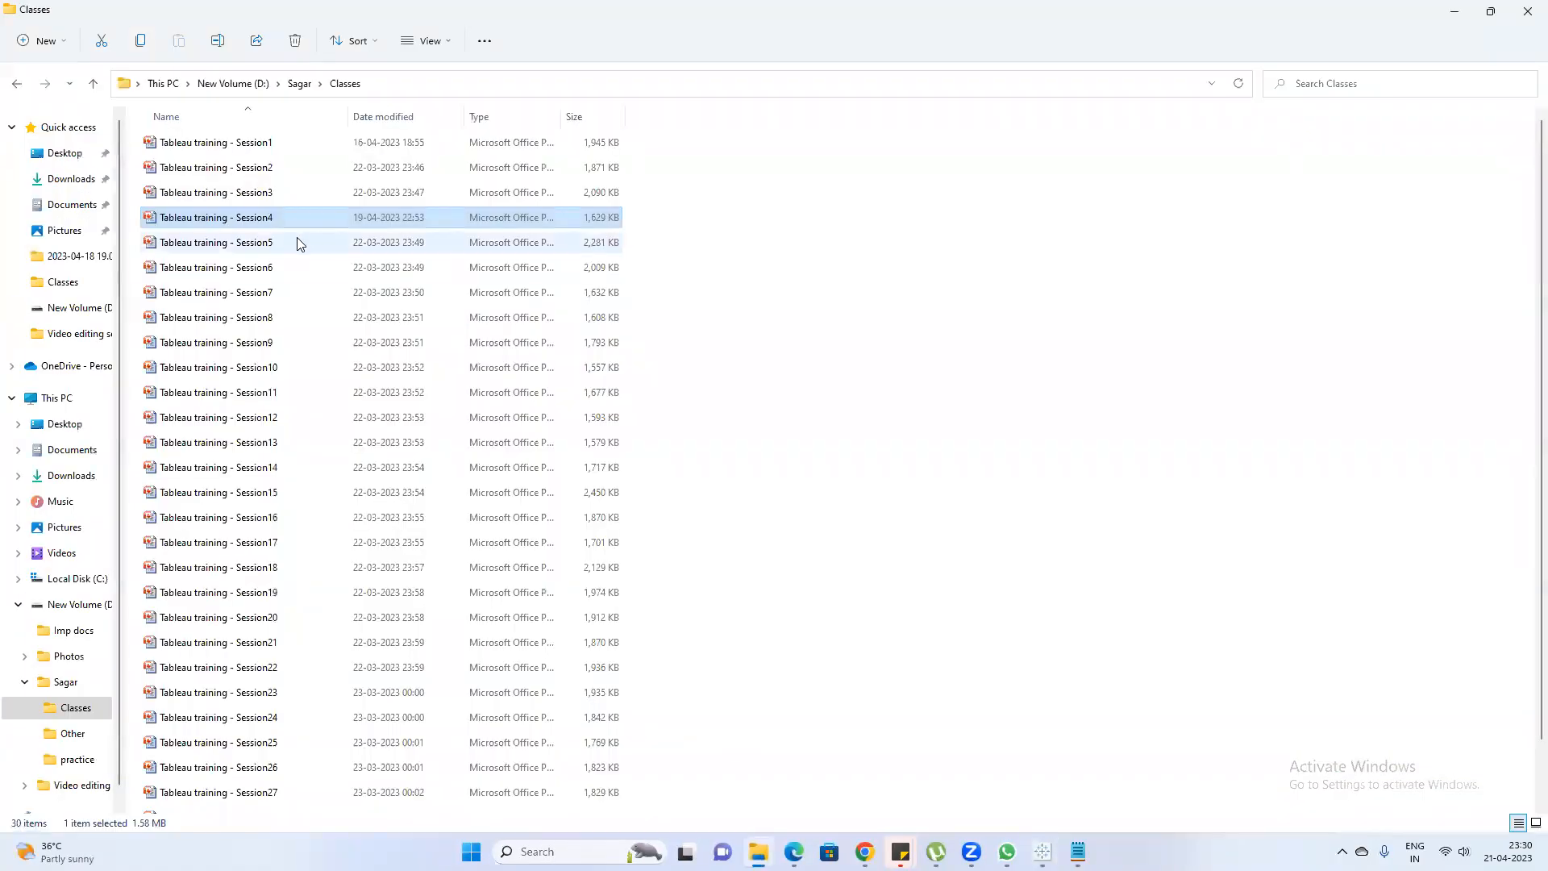
double_click(289, 217)
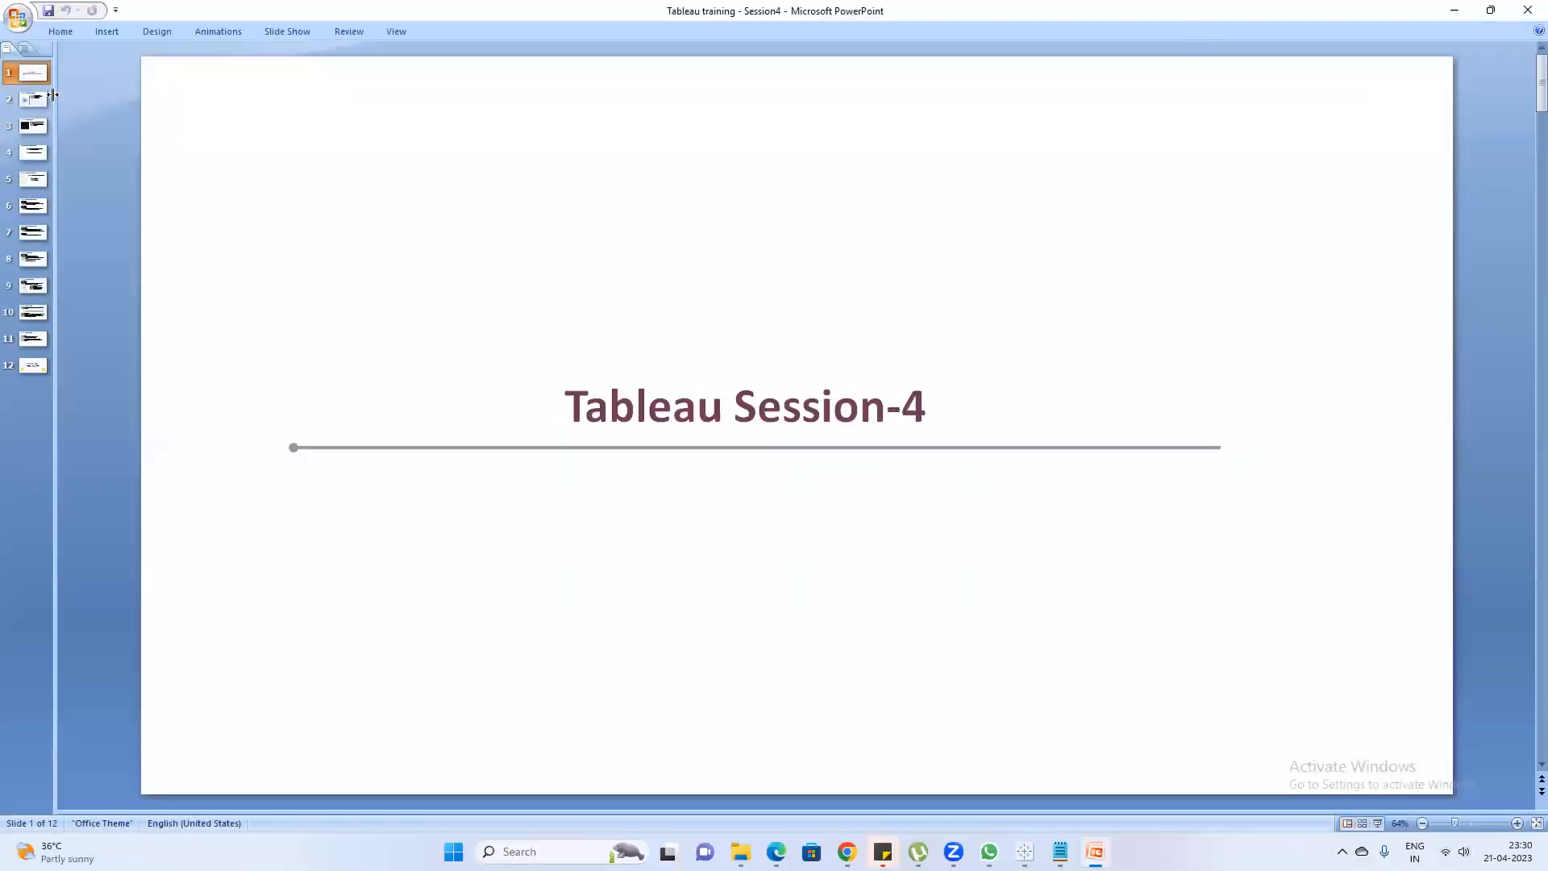
left_click(25, 105)
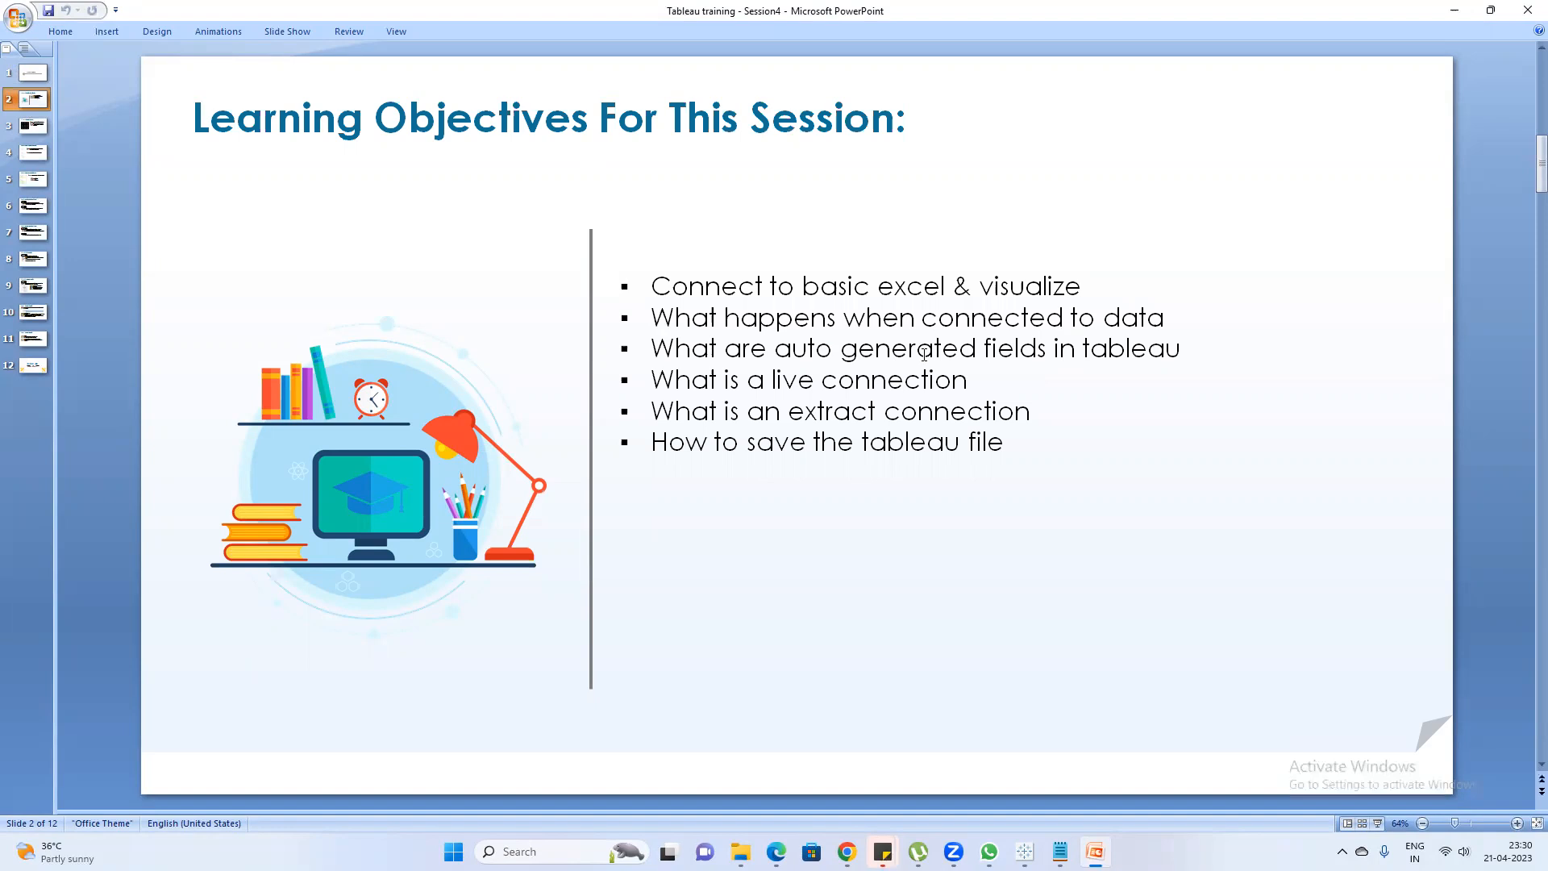
Go through the learning objectives on connections and saving, and select the whole list to point it out
left_click(964, 377)
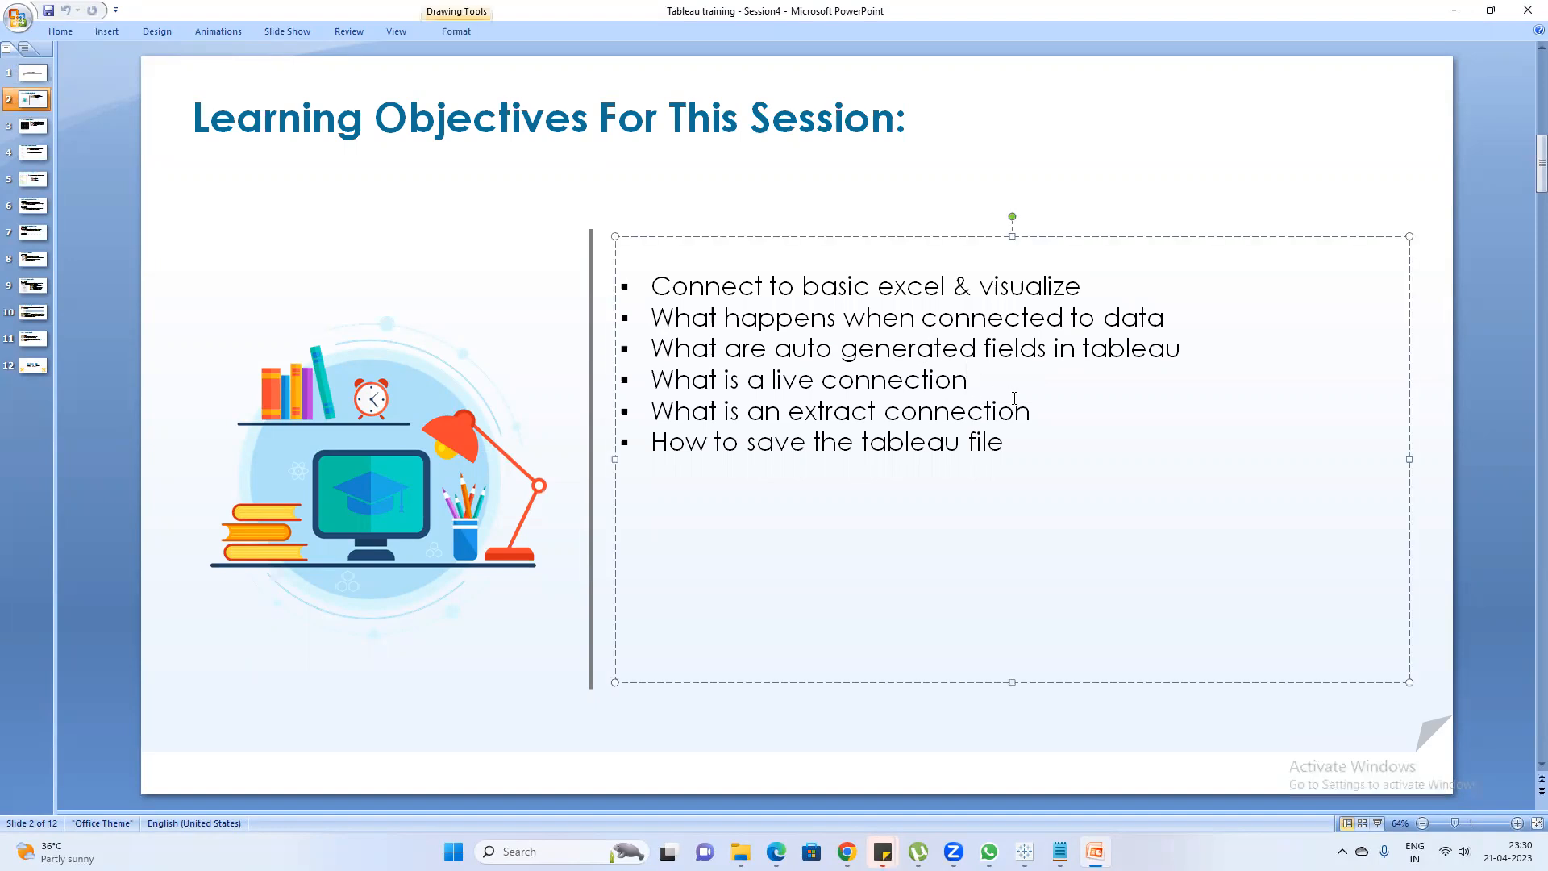
left_click(1033, 416)
left_click(1005, 442)
left_click_drag(1012, 445, 633, 269)
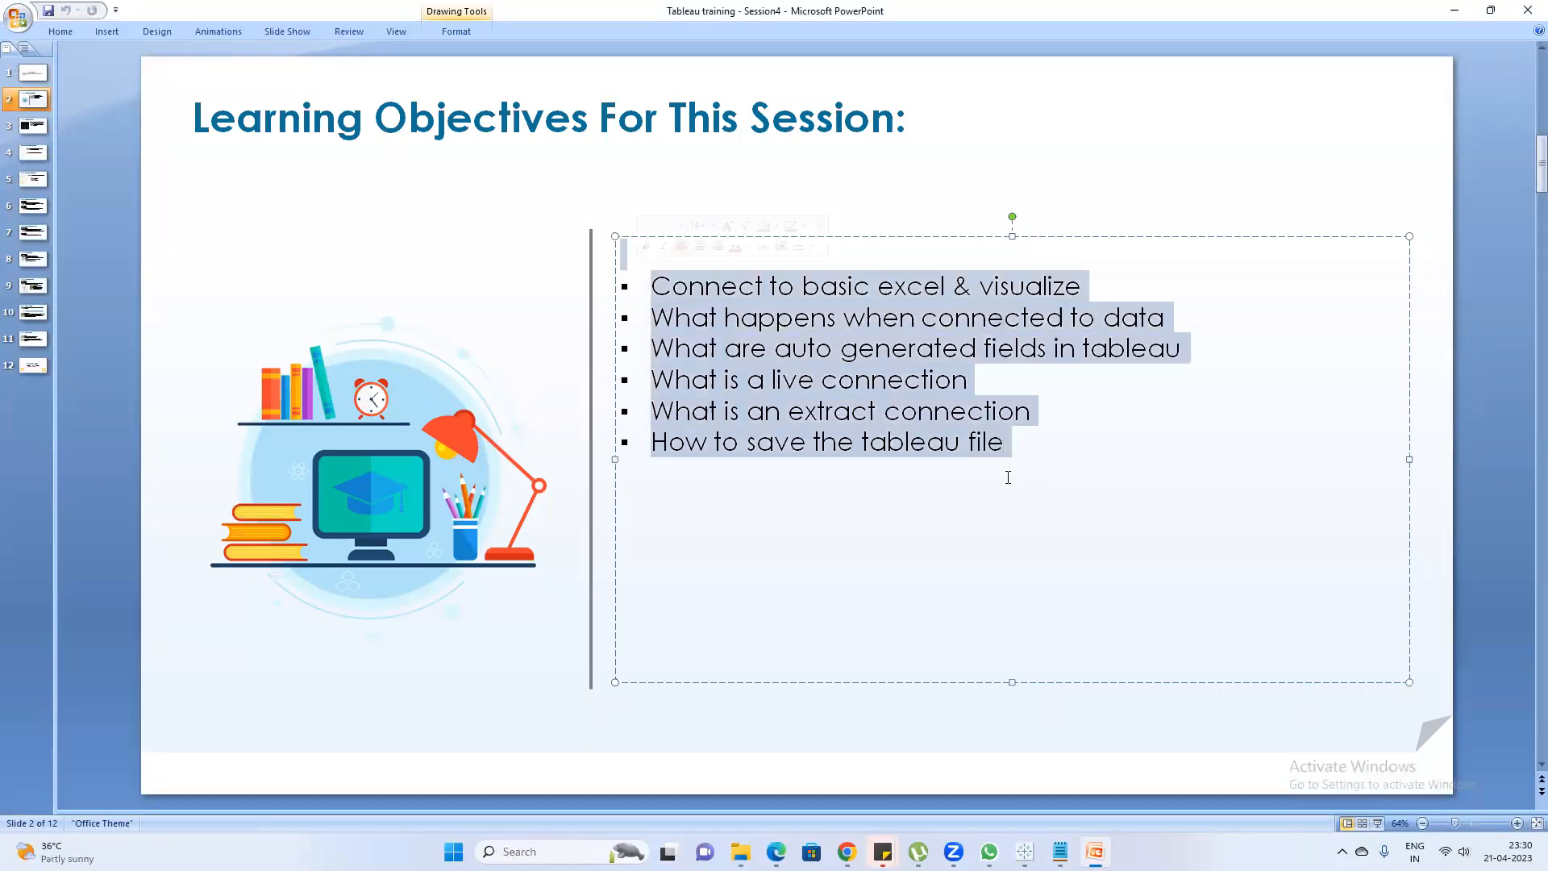
Go to the Connect to basic & visualize slide, start Microsoft Office Excel 2007 with a blank workbook, and return to the slide
left_click(36, 129)
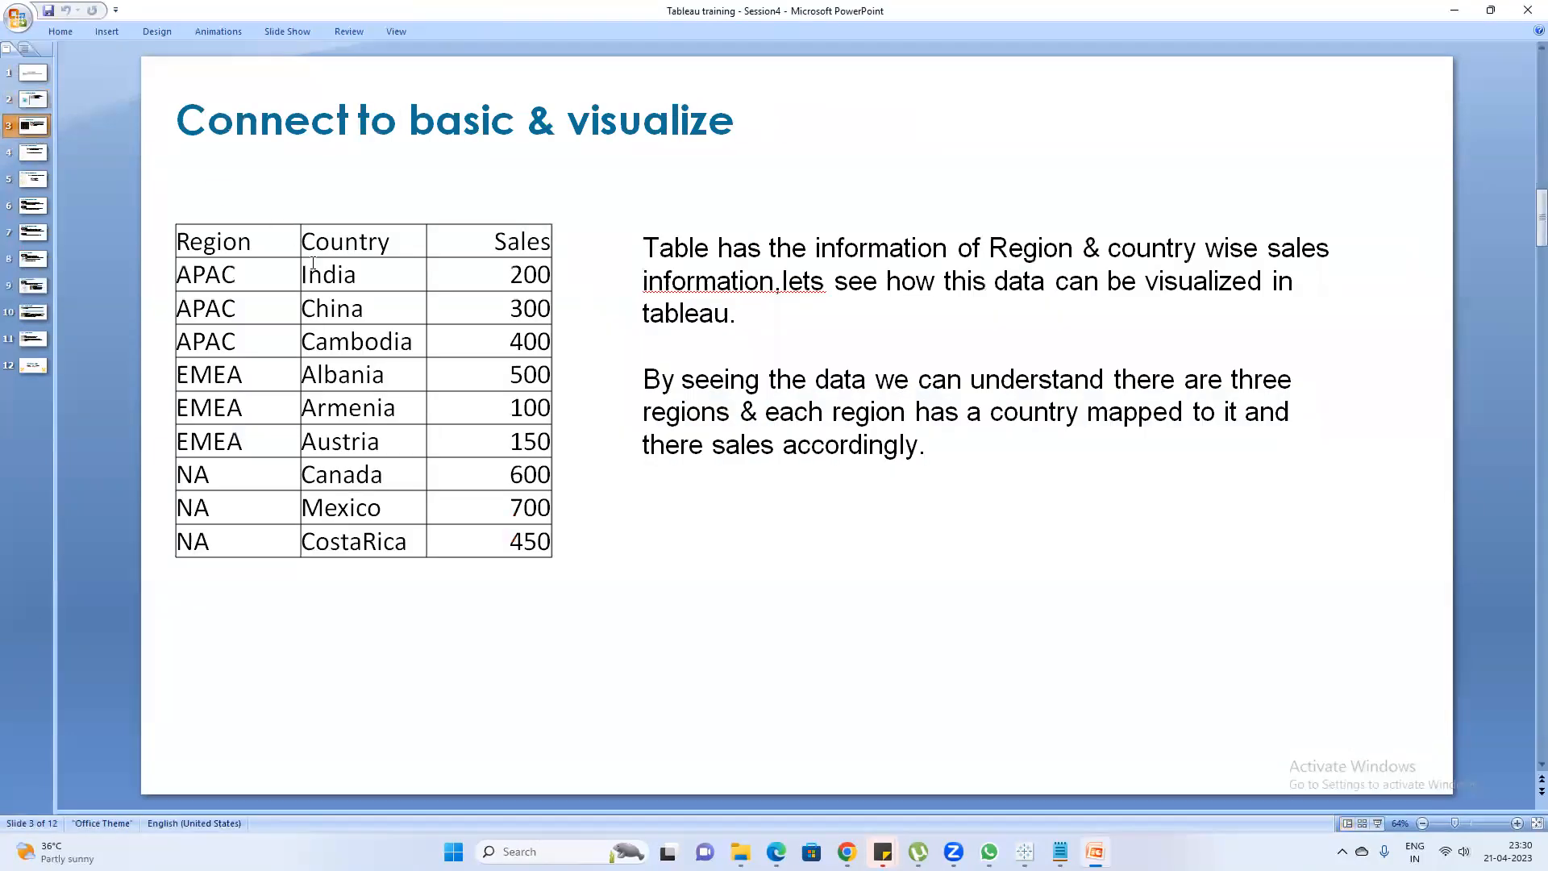
key("super")
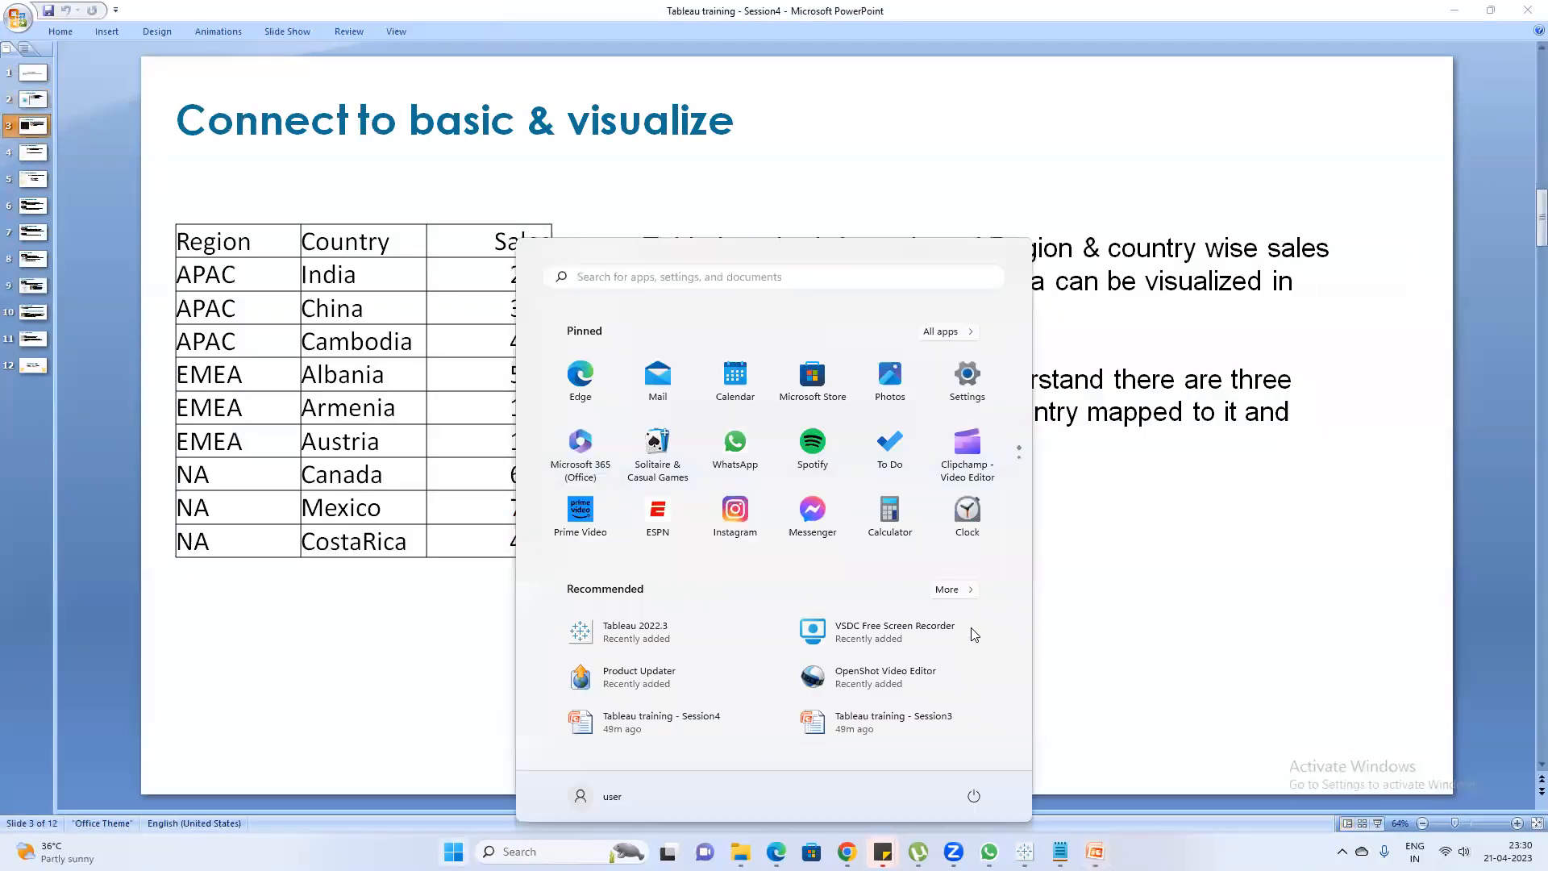
type("excel")
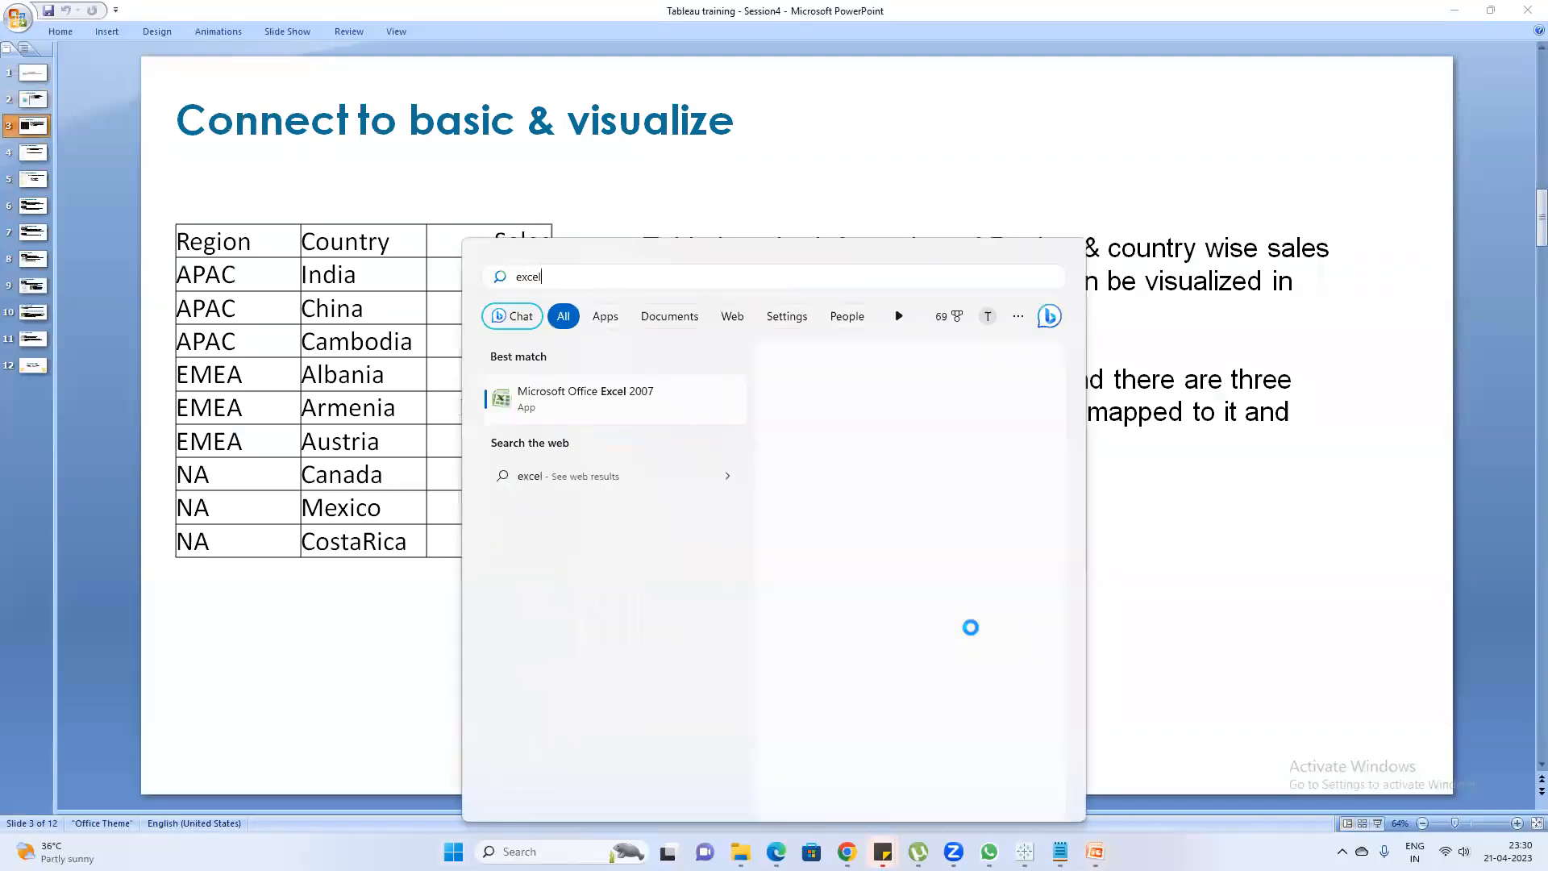
key("Return")
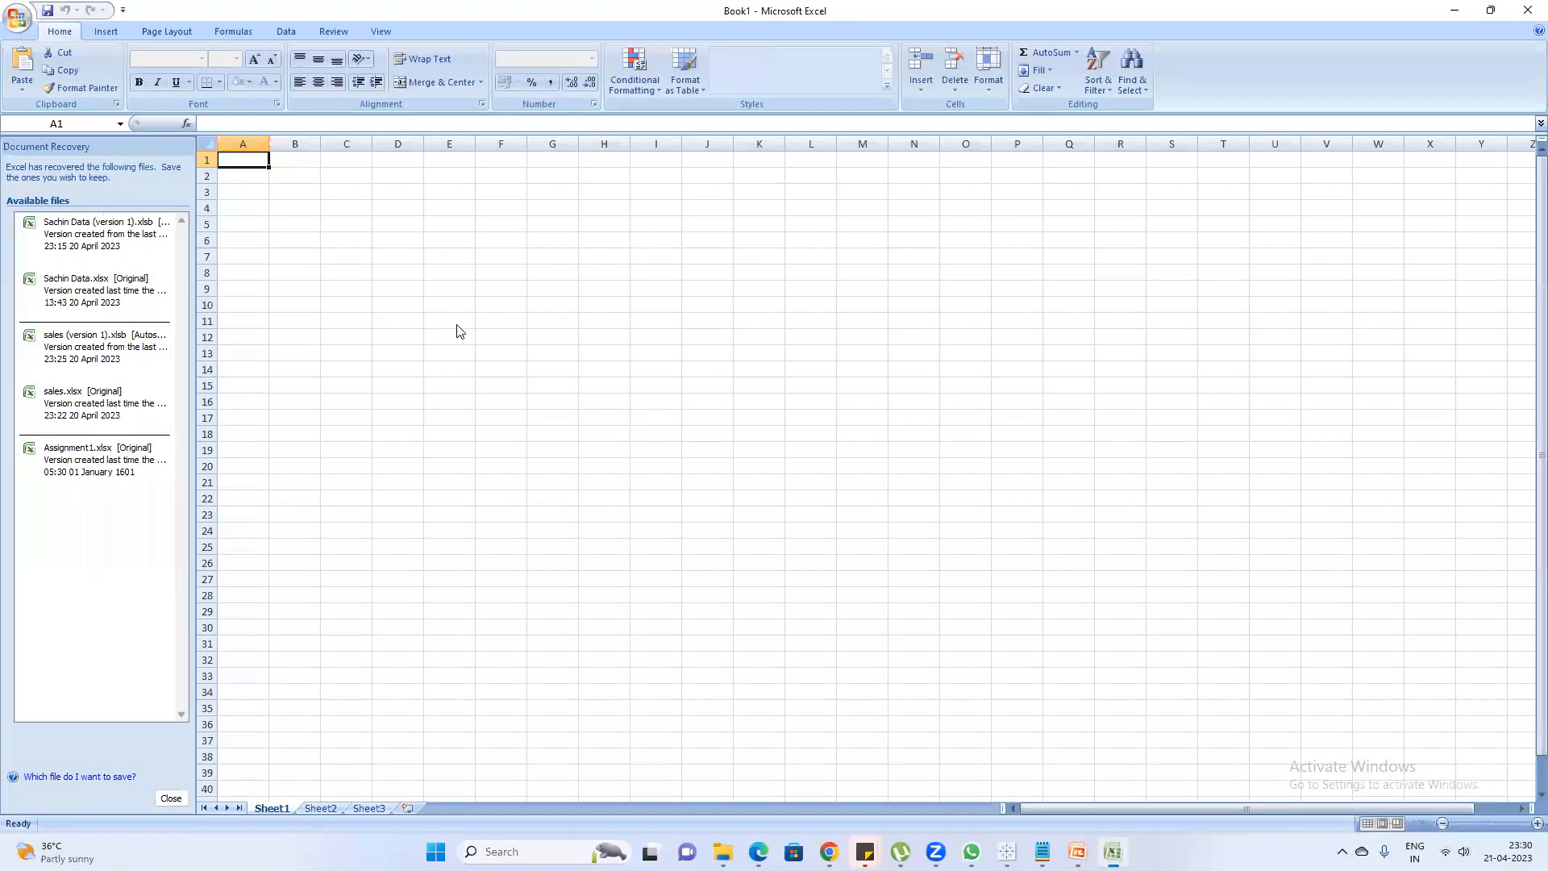
key("alt+Tab")
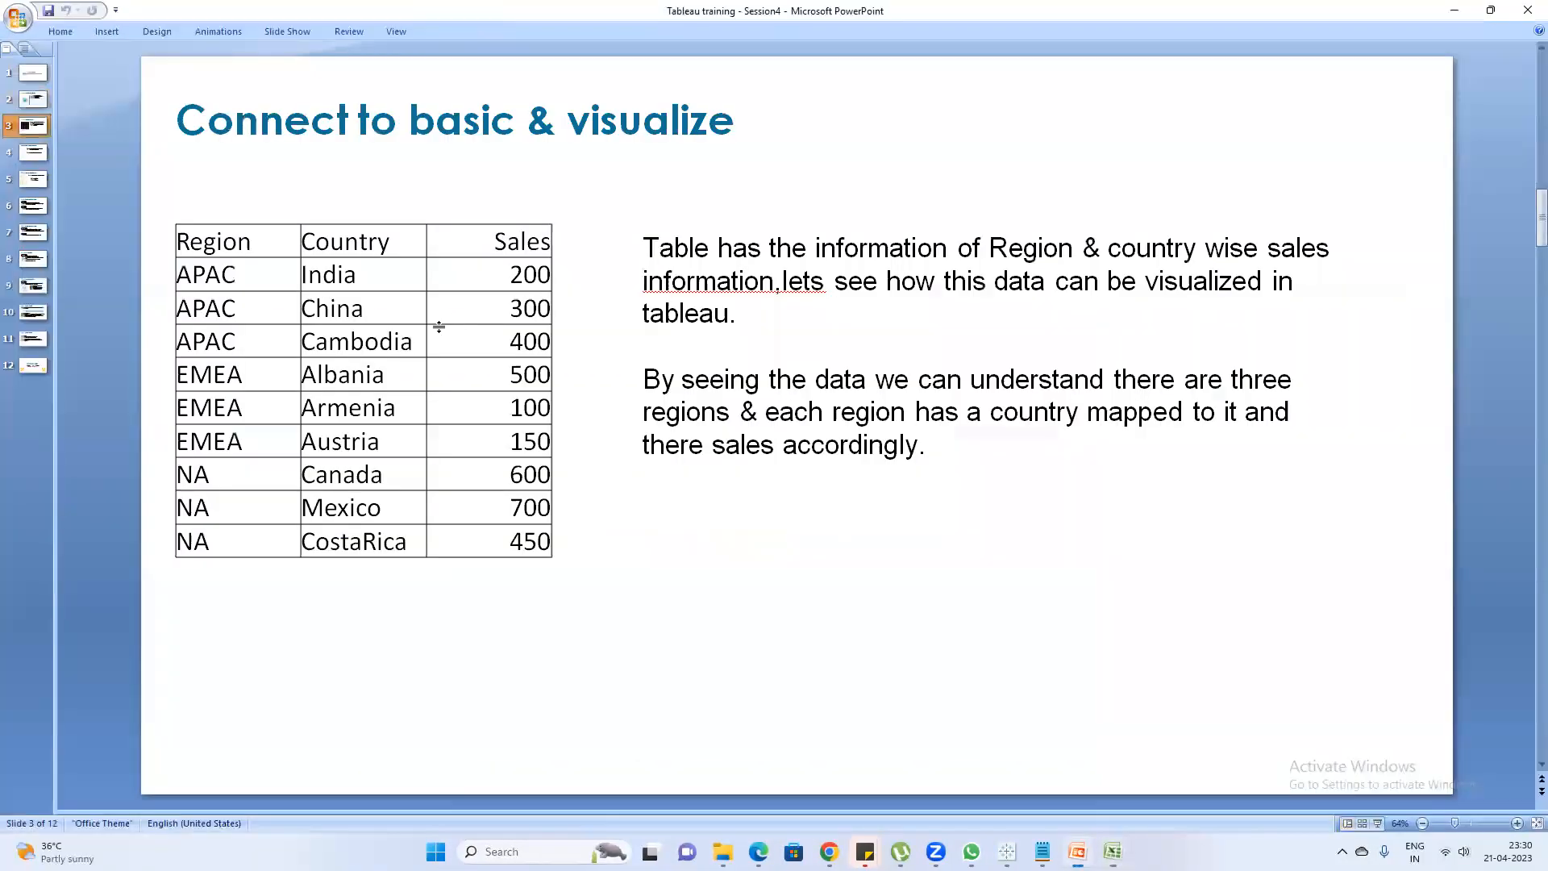
Copy the whole Region, Country and Sales table from the slide and paste it into the blank Excel workbook starting at A1
left_click(548, 545)
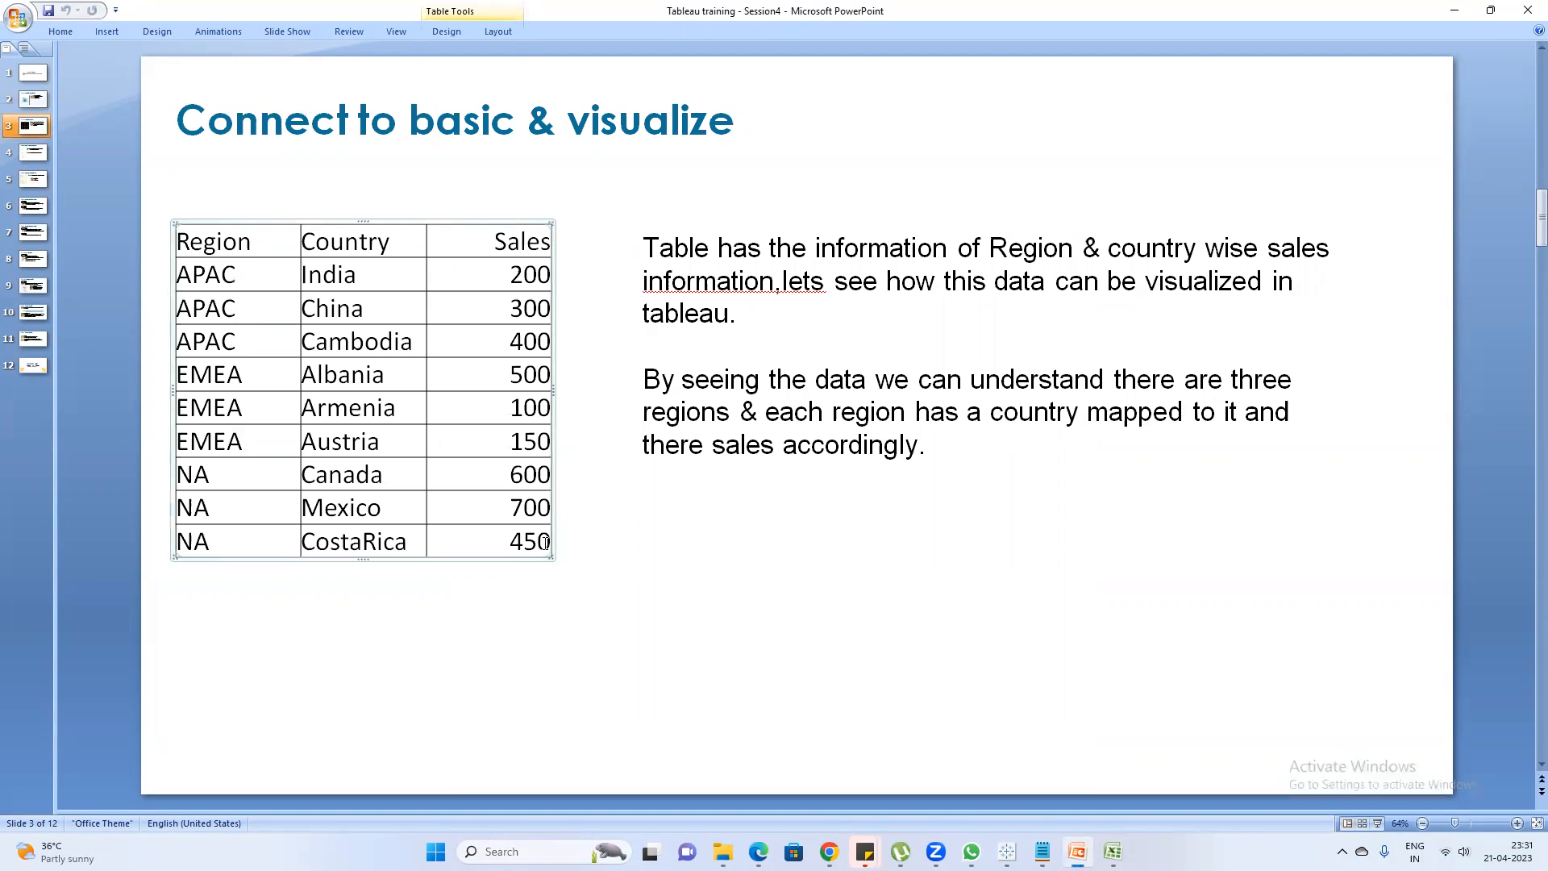
key("shift+Up")
key("shift+Up")
key("shift+Up")
key("shift+Up")
key("shift+Up")
key("shift+Up")
key("shift+Up")
key("shift+Up")
key("shift+Up")
key("ctrl+a")
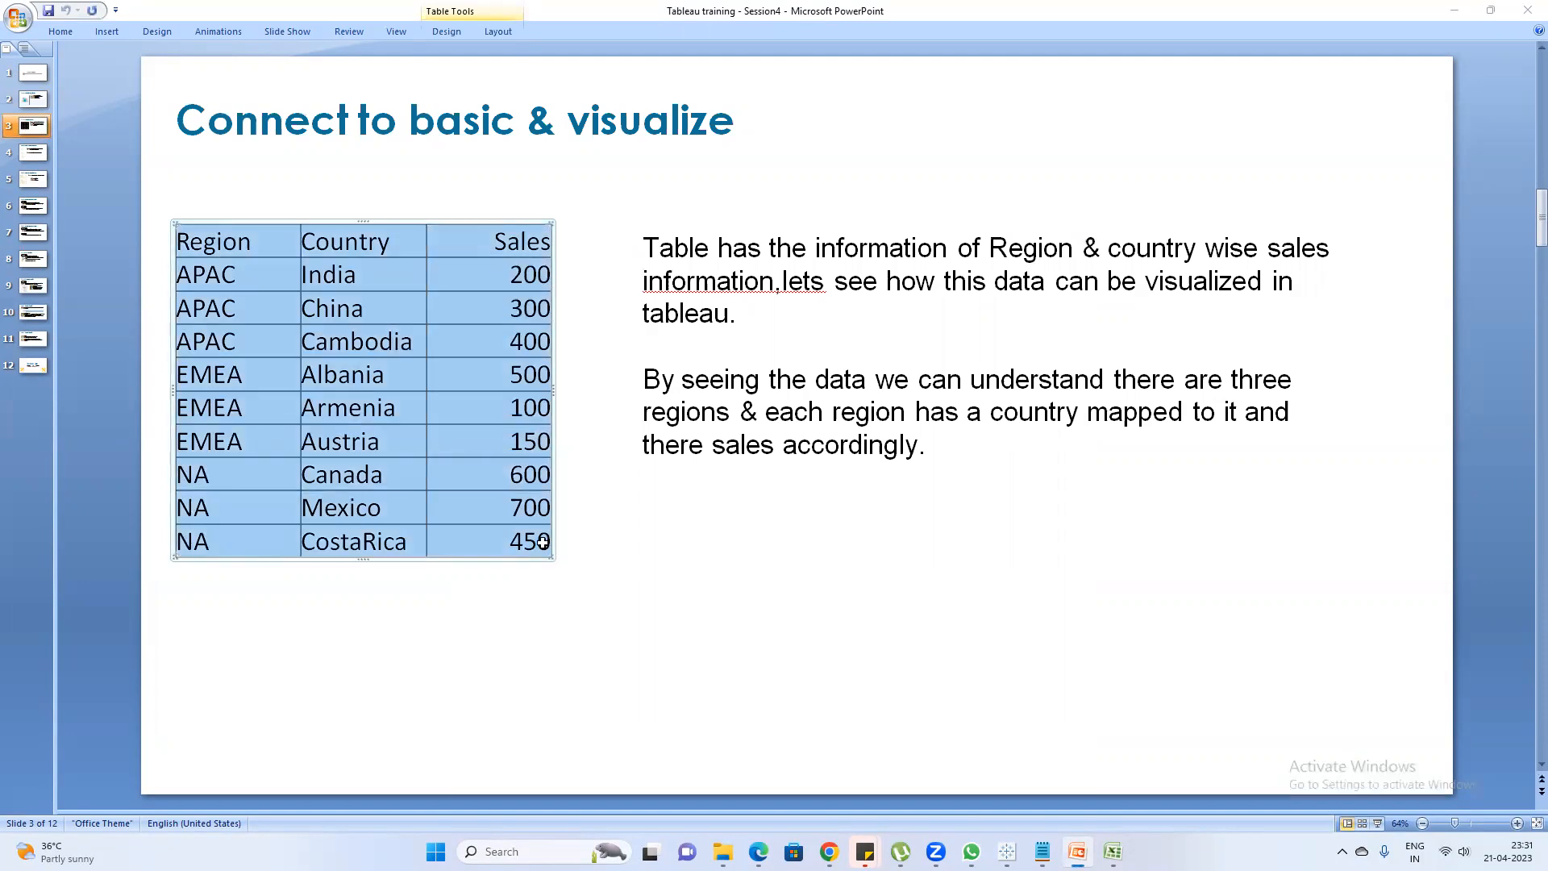
key("alt+Tab")
key("ctrl+v")
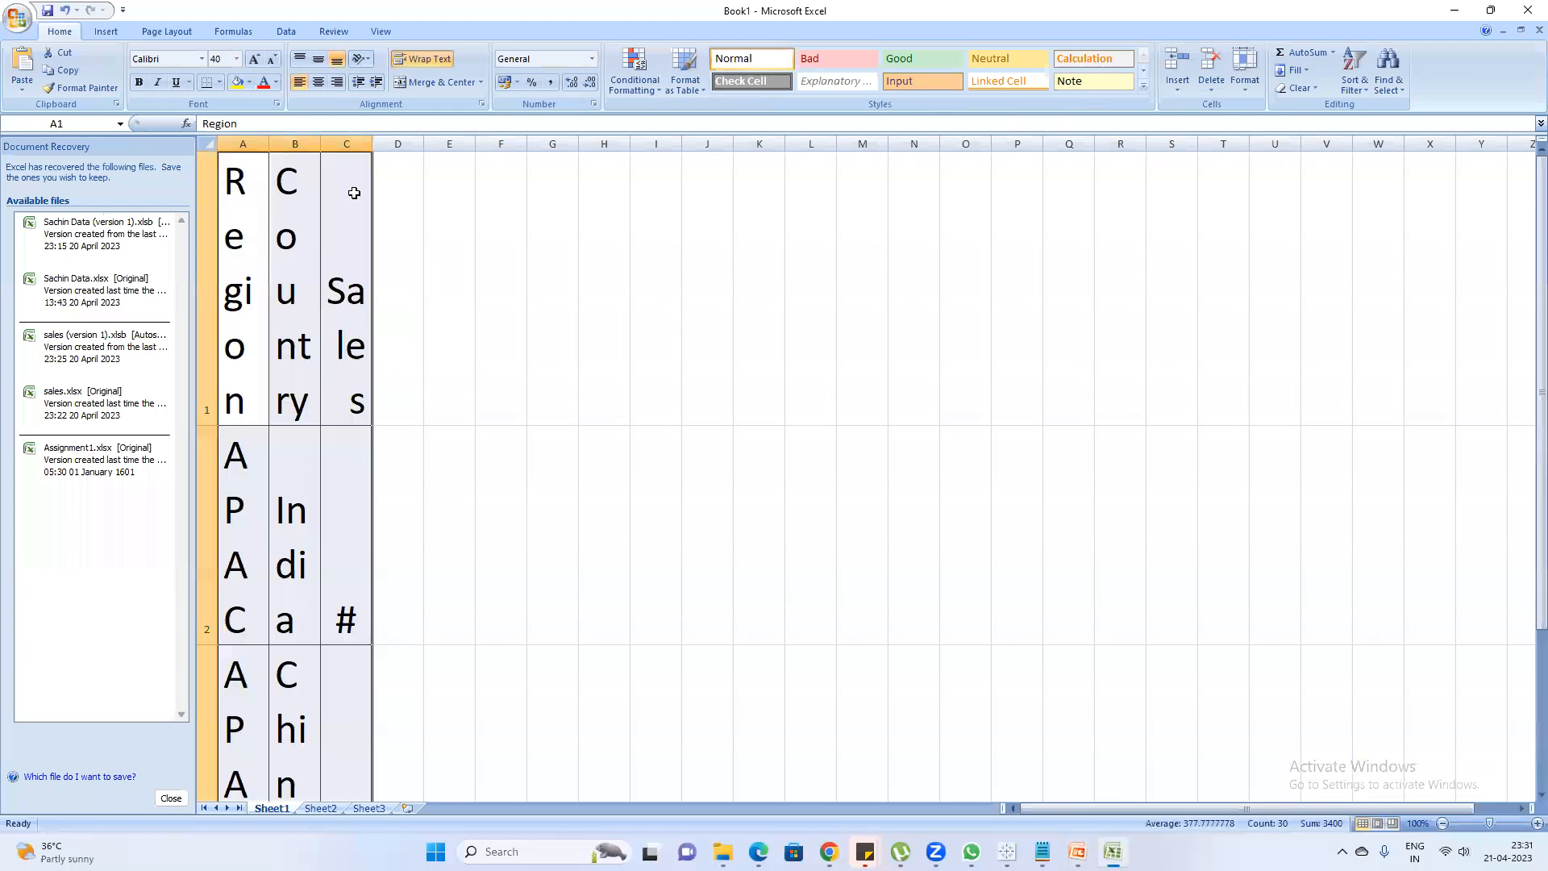
Copy the plain formatting of cell E1, filled with the sample text dsfs, onto the pasted table and clear E1
left_click(454, 245)
type("ds")
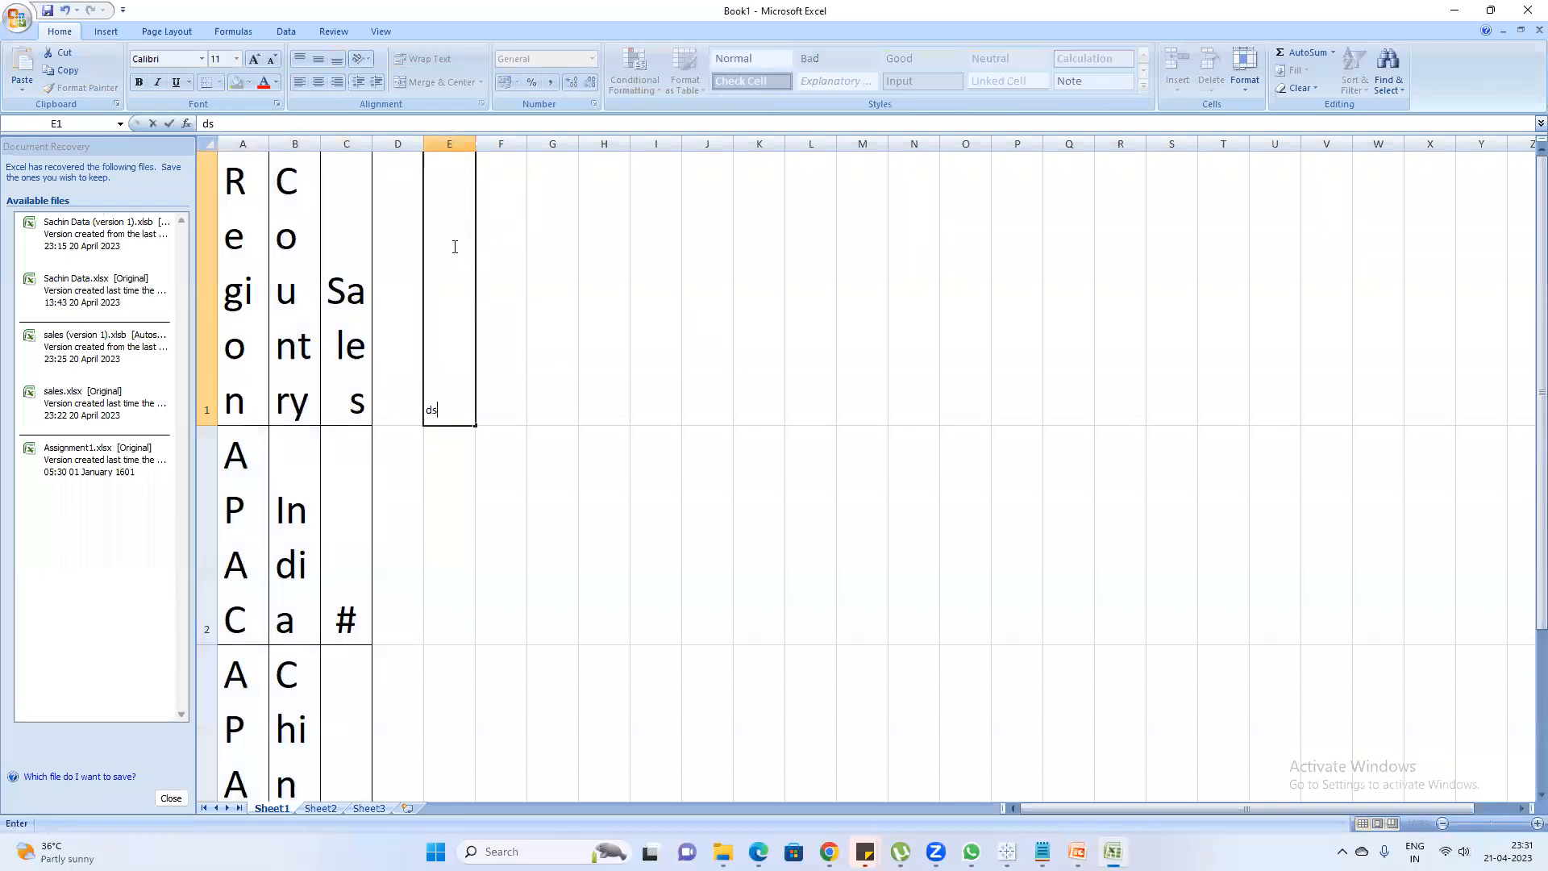
type("fs")
key("Return")
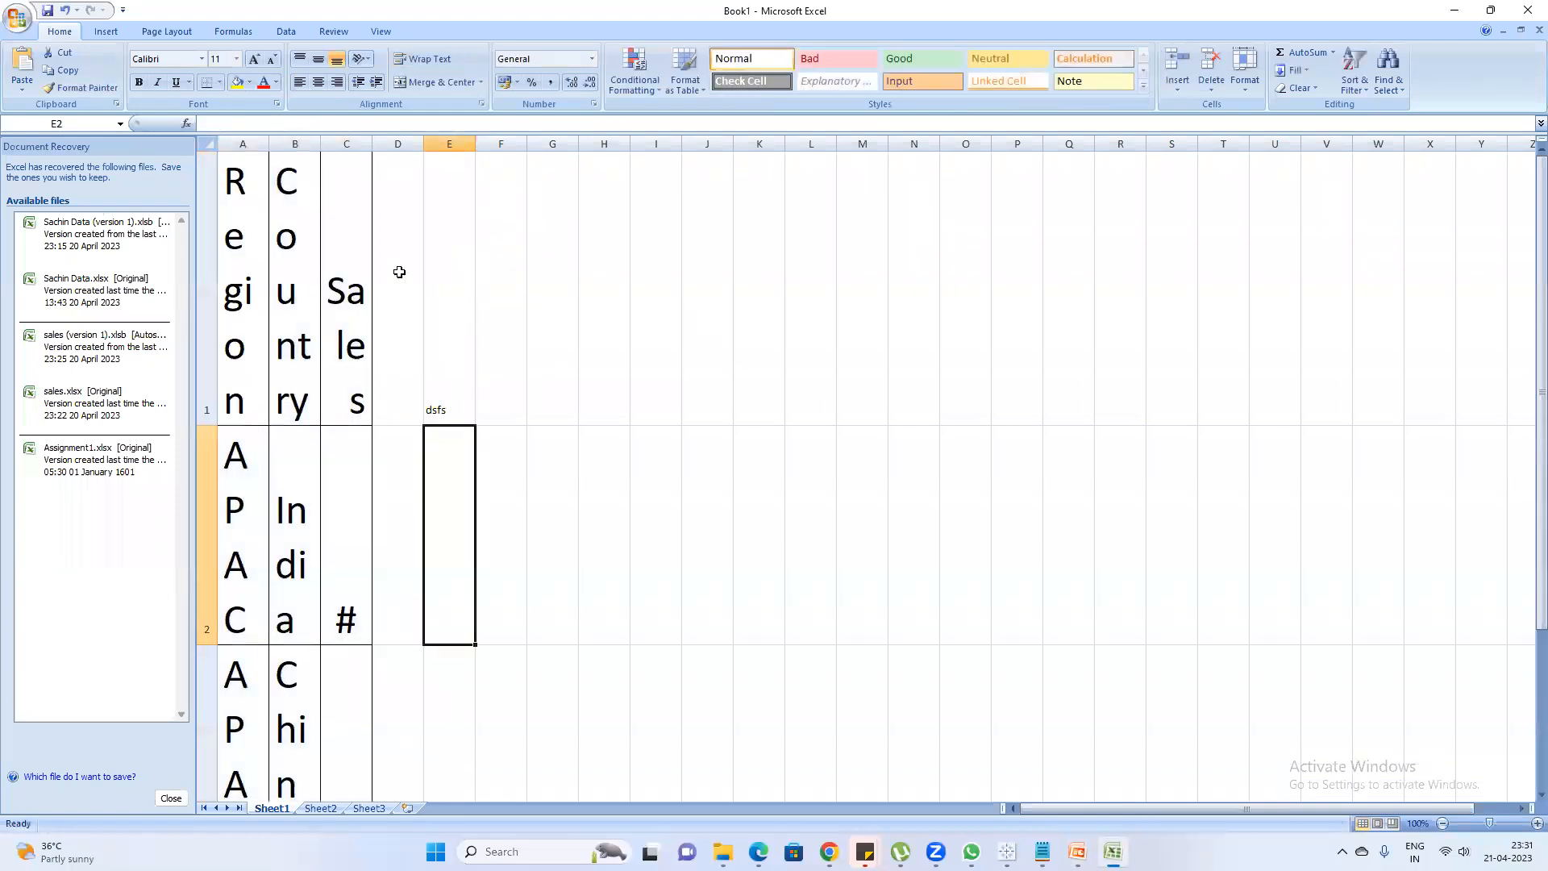
left_click(435, 322)
left_click(80, 87)
mouse_move(246, 256)
left_mouse_down()
mouse_move(334, 426)
mouse_move(338, 810)
left_mouse_up()
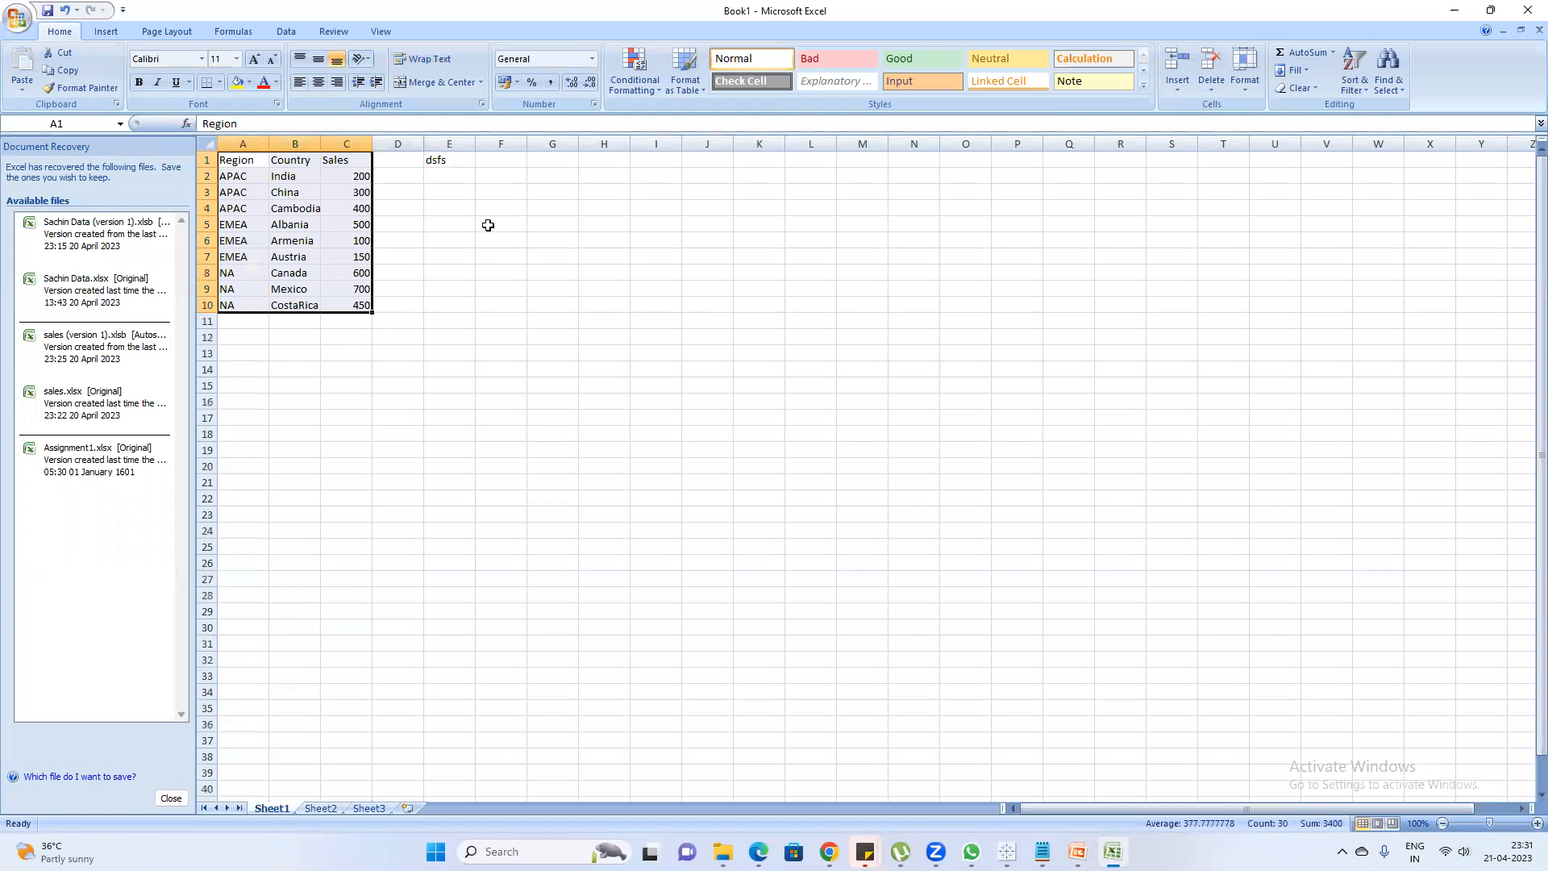
left_click(441, 159)
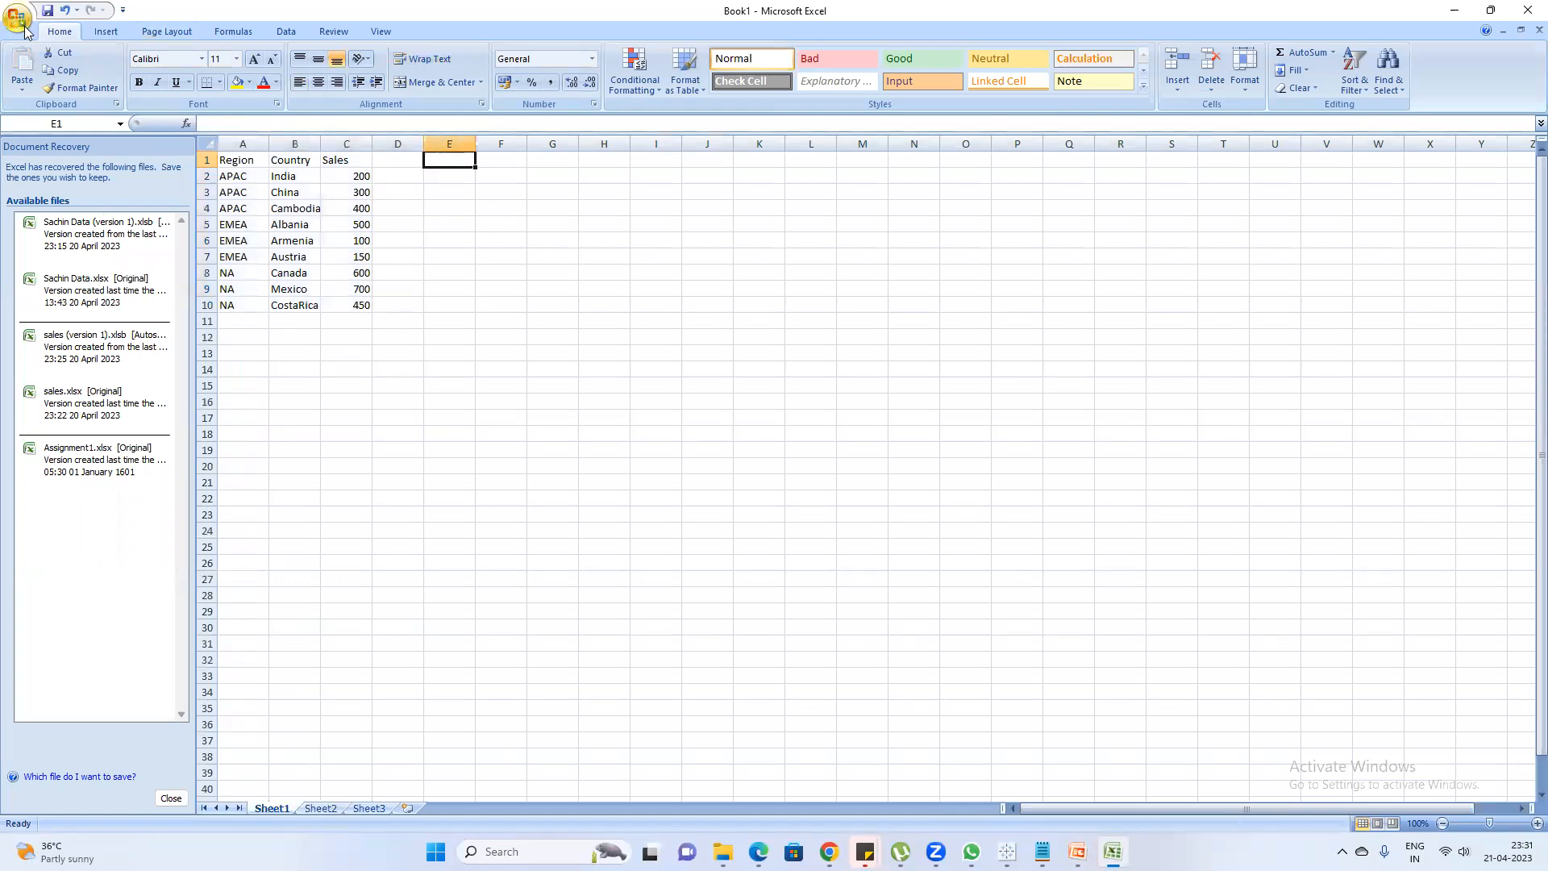
Save the workbook on the Desktop as Assignment2
left_click(46, 12)
scroll(81, 177, "up", 3)
scroll(87, 165, "up", 2)
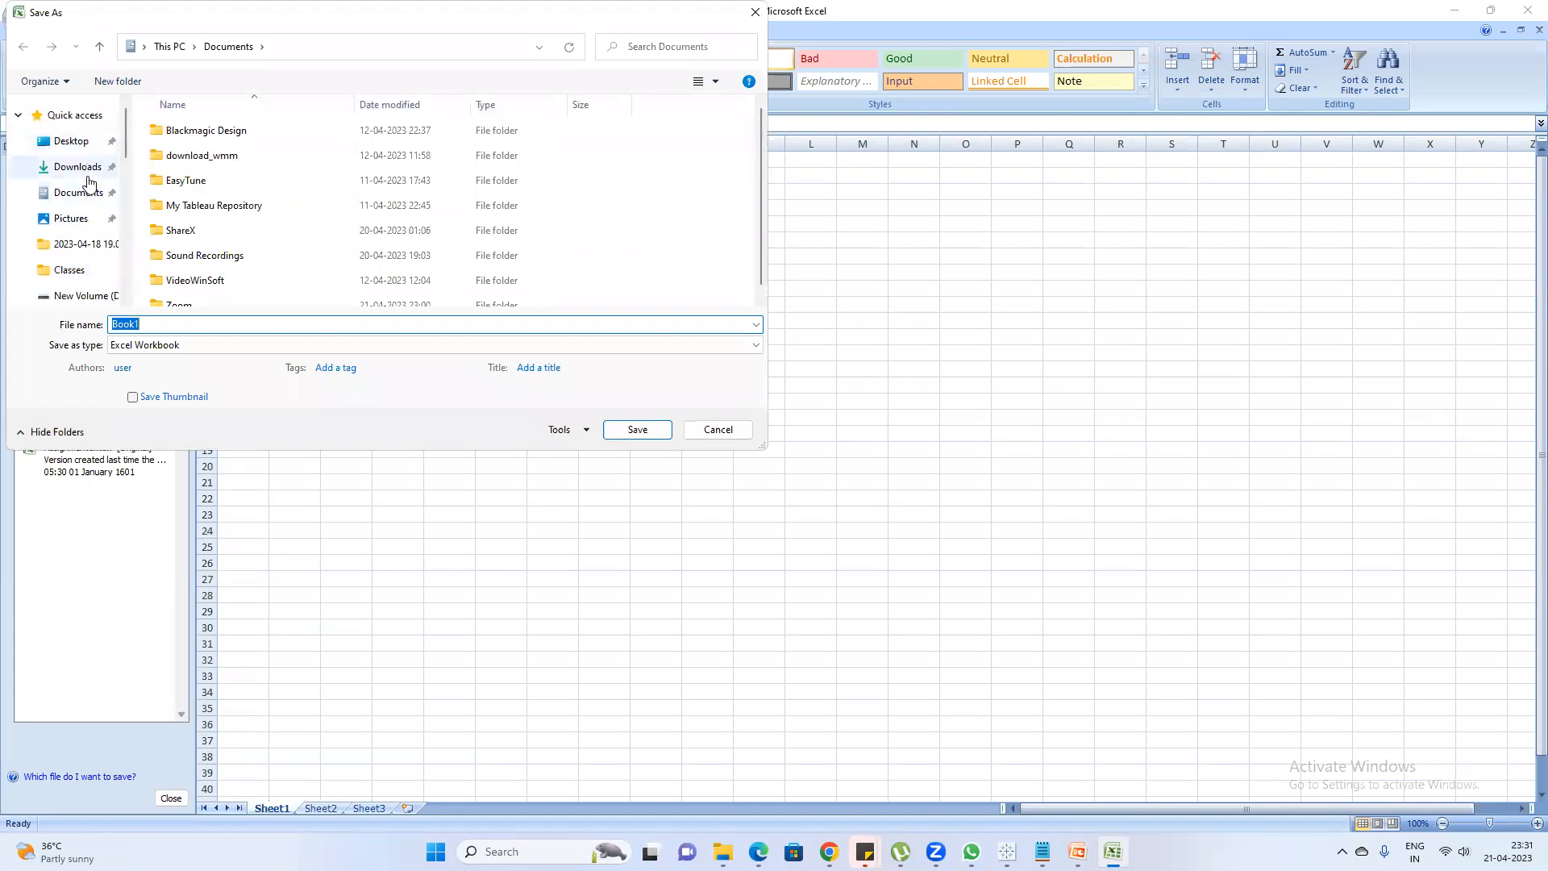
left_click(72, 138)
left_click(186, 324)
double_click(185, 324)
type("Assignment")
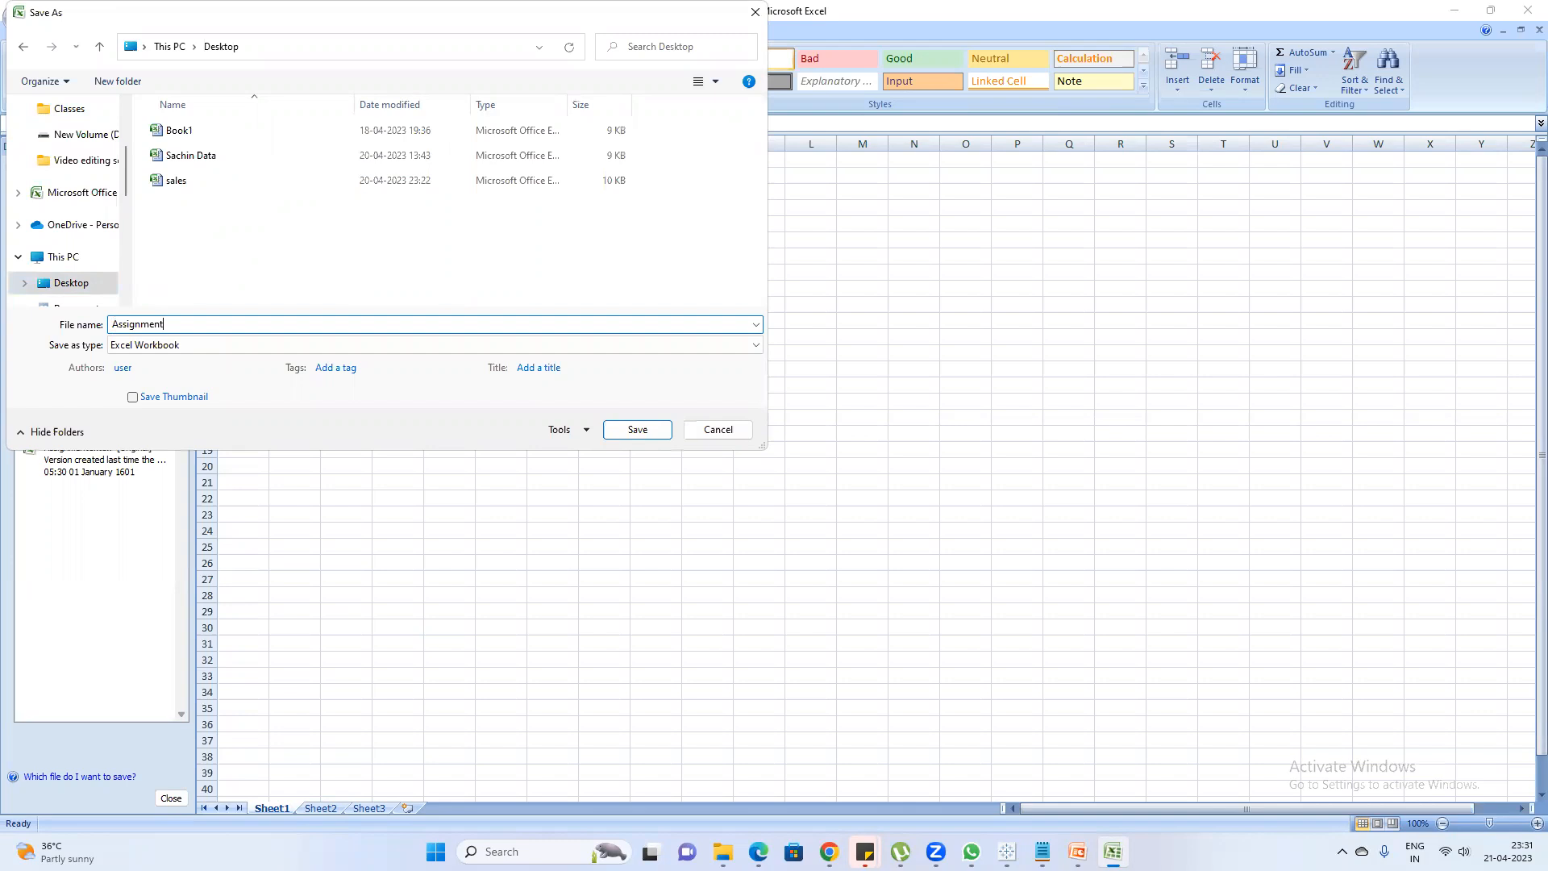
type("2")
key("Return")
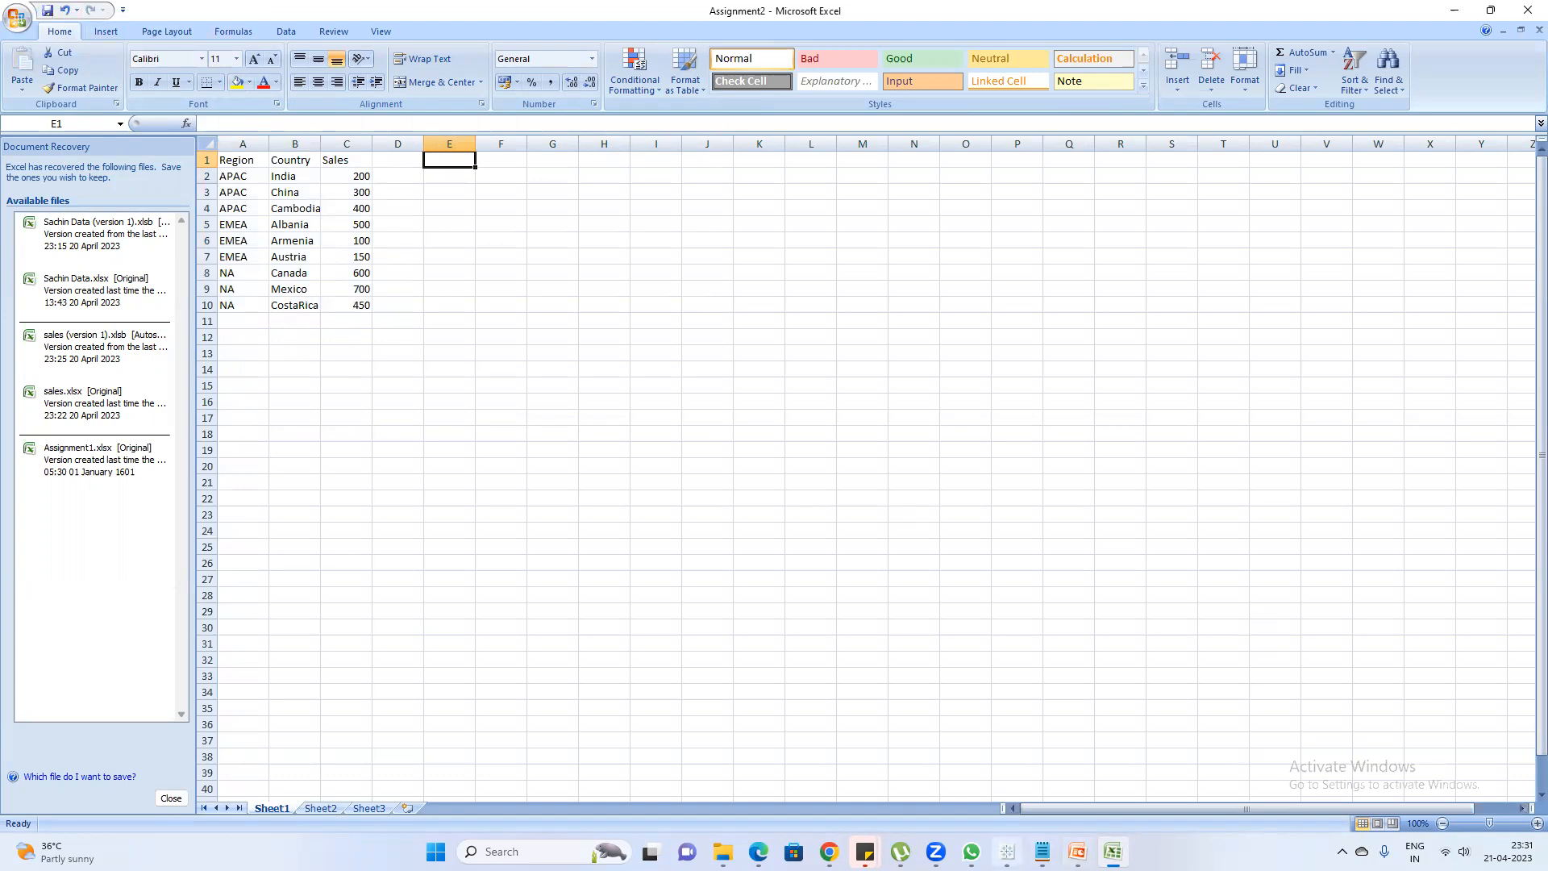
Switch to Tableau, open a new workbook and maximize its window
left_click(1008, 853)
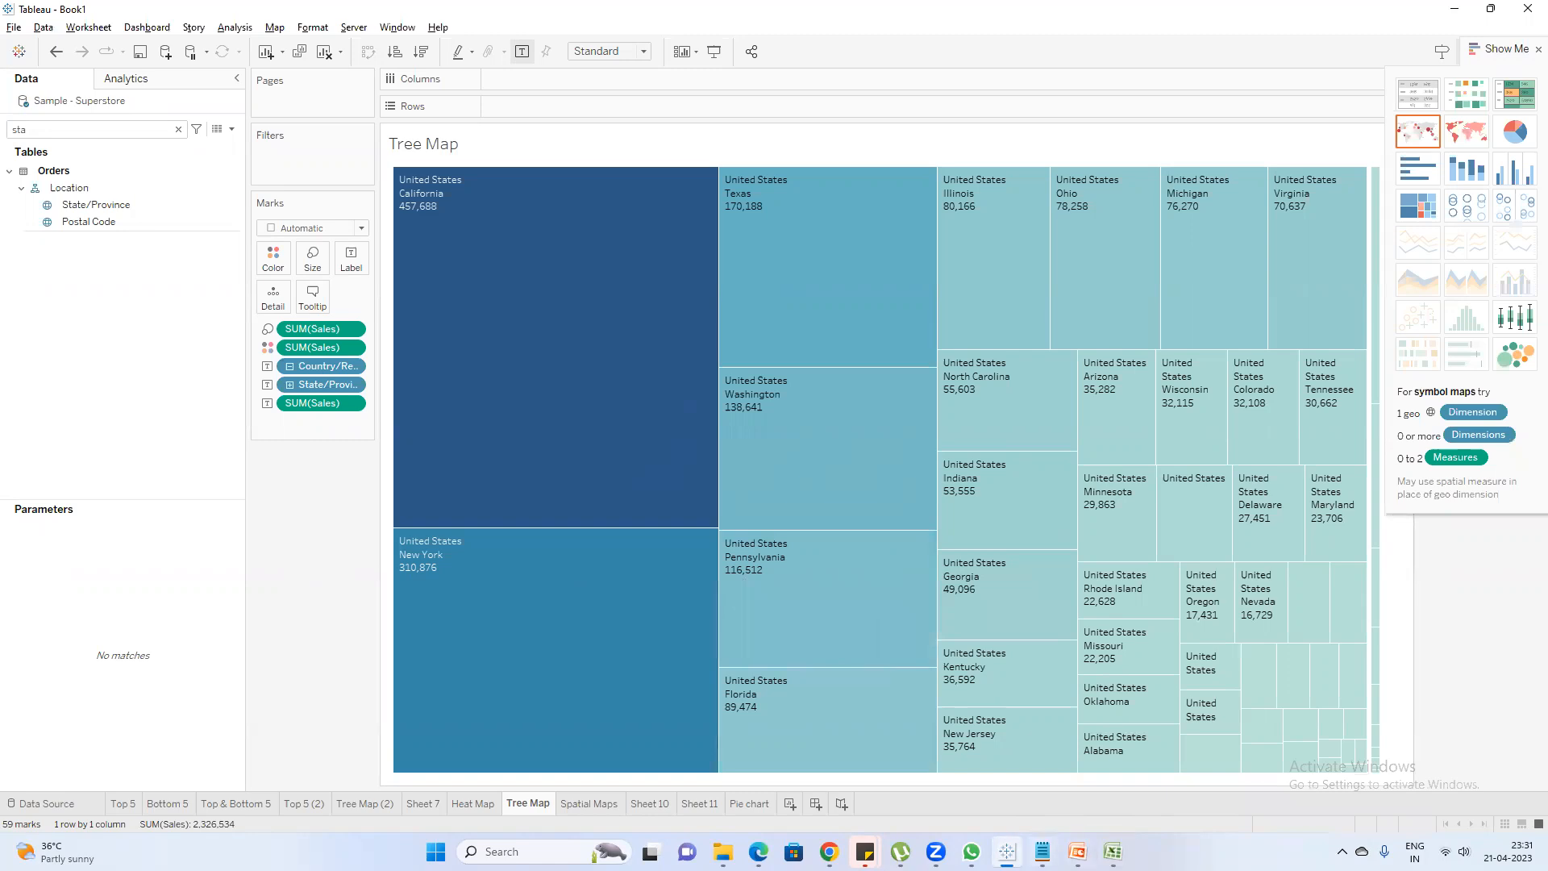
mouse_move(1006, 851)
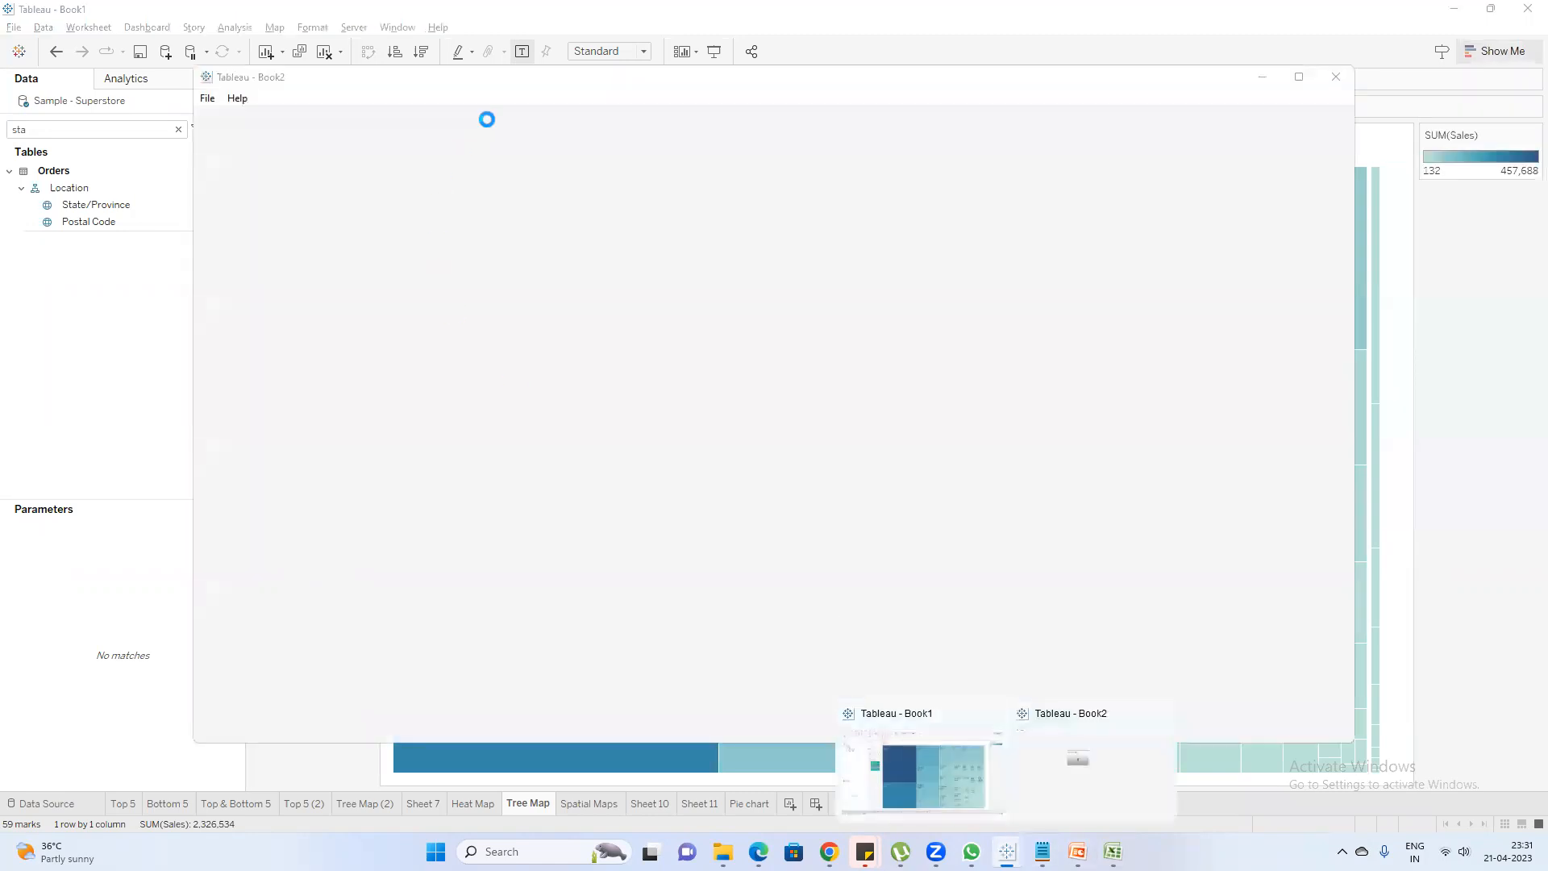
left_click(960, 272)
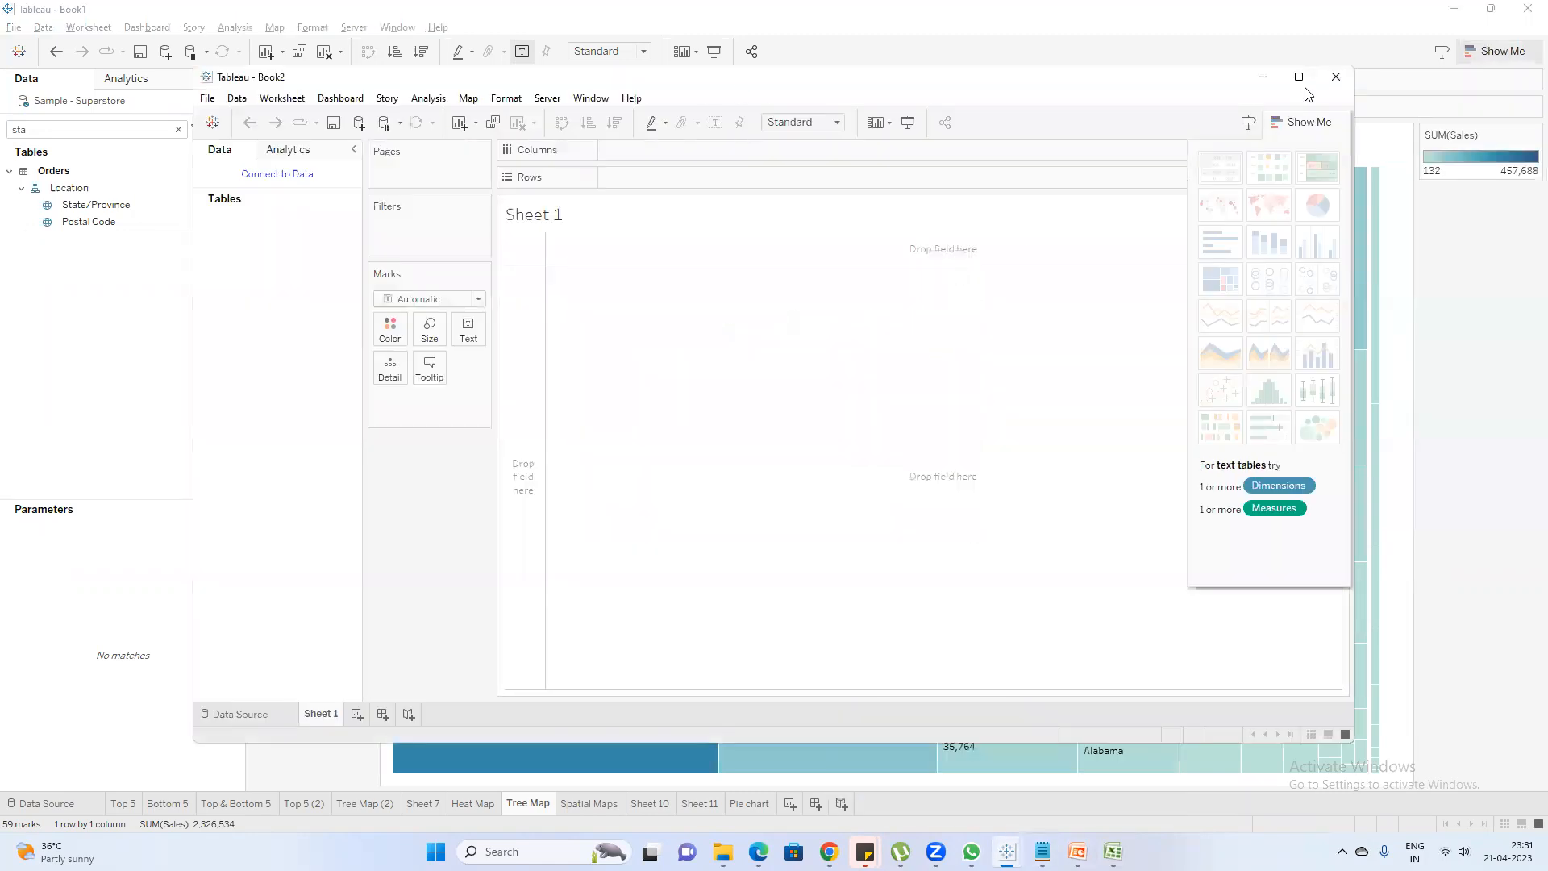
left_click(1303, 76)
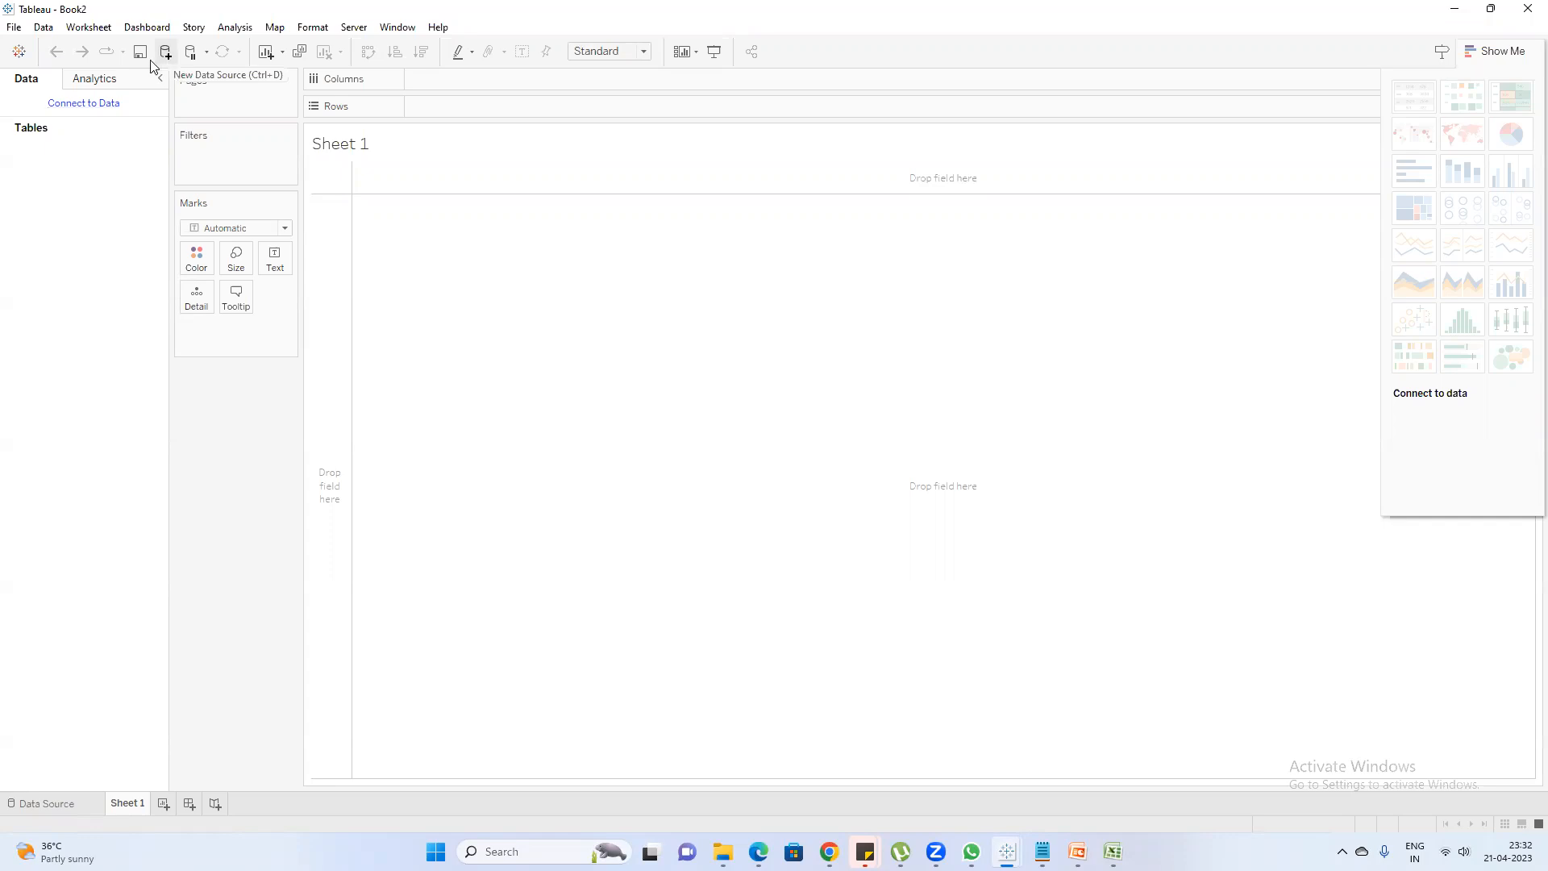
Connect to the Microsoft Excel file Assignment2 on the Desktop and enlarge the data preview area
left_click(19, 53)
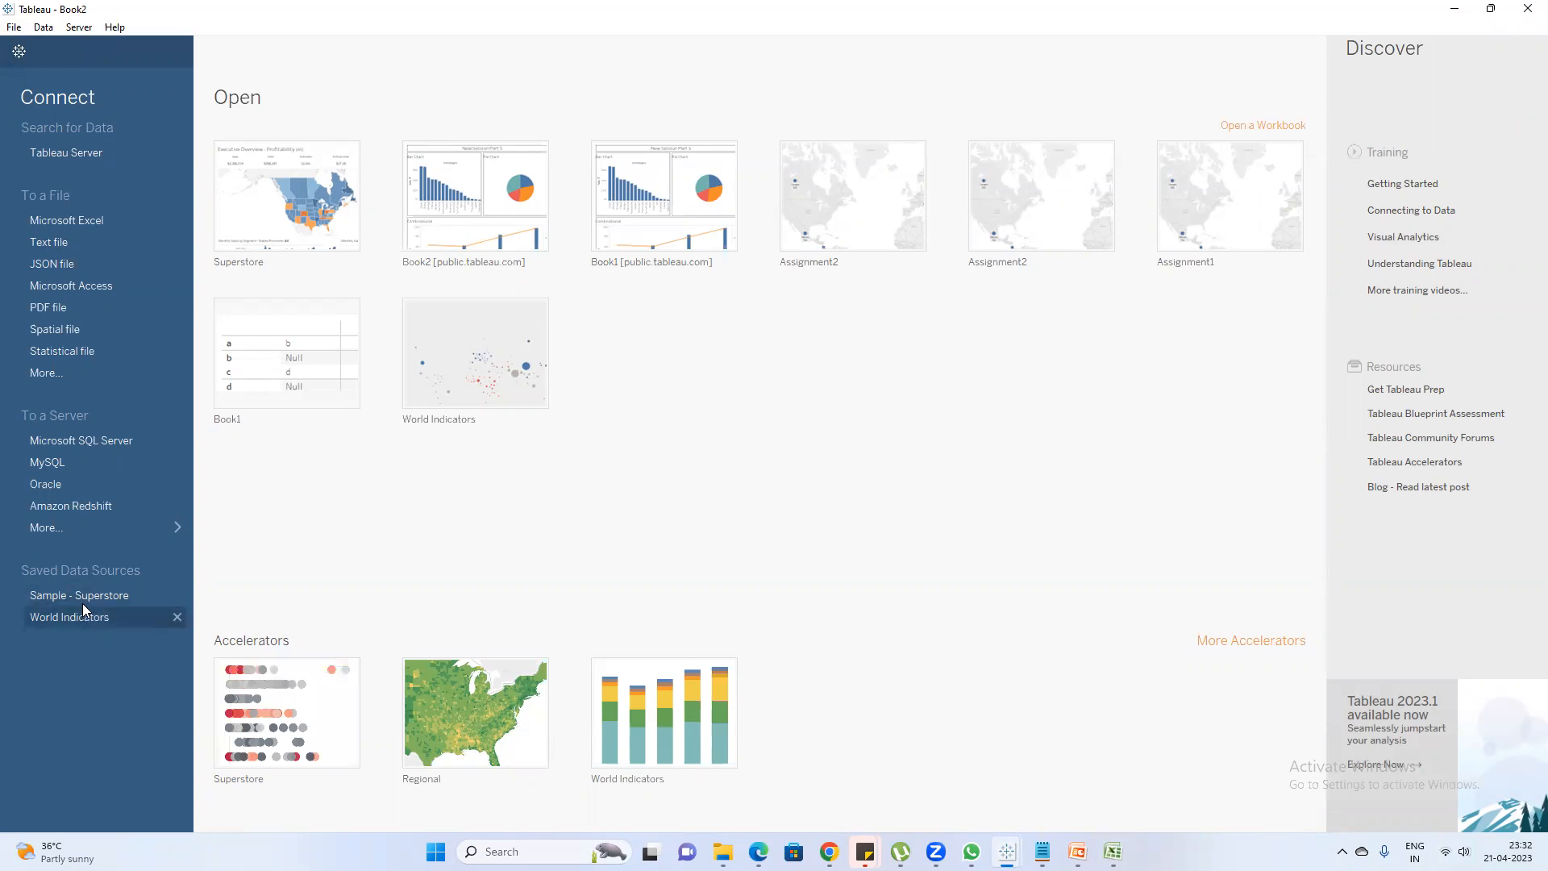
left_click(95, 220)
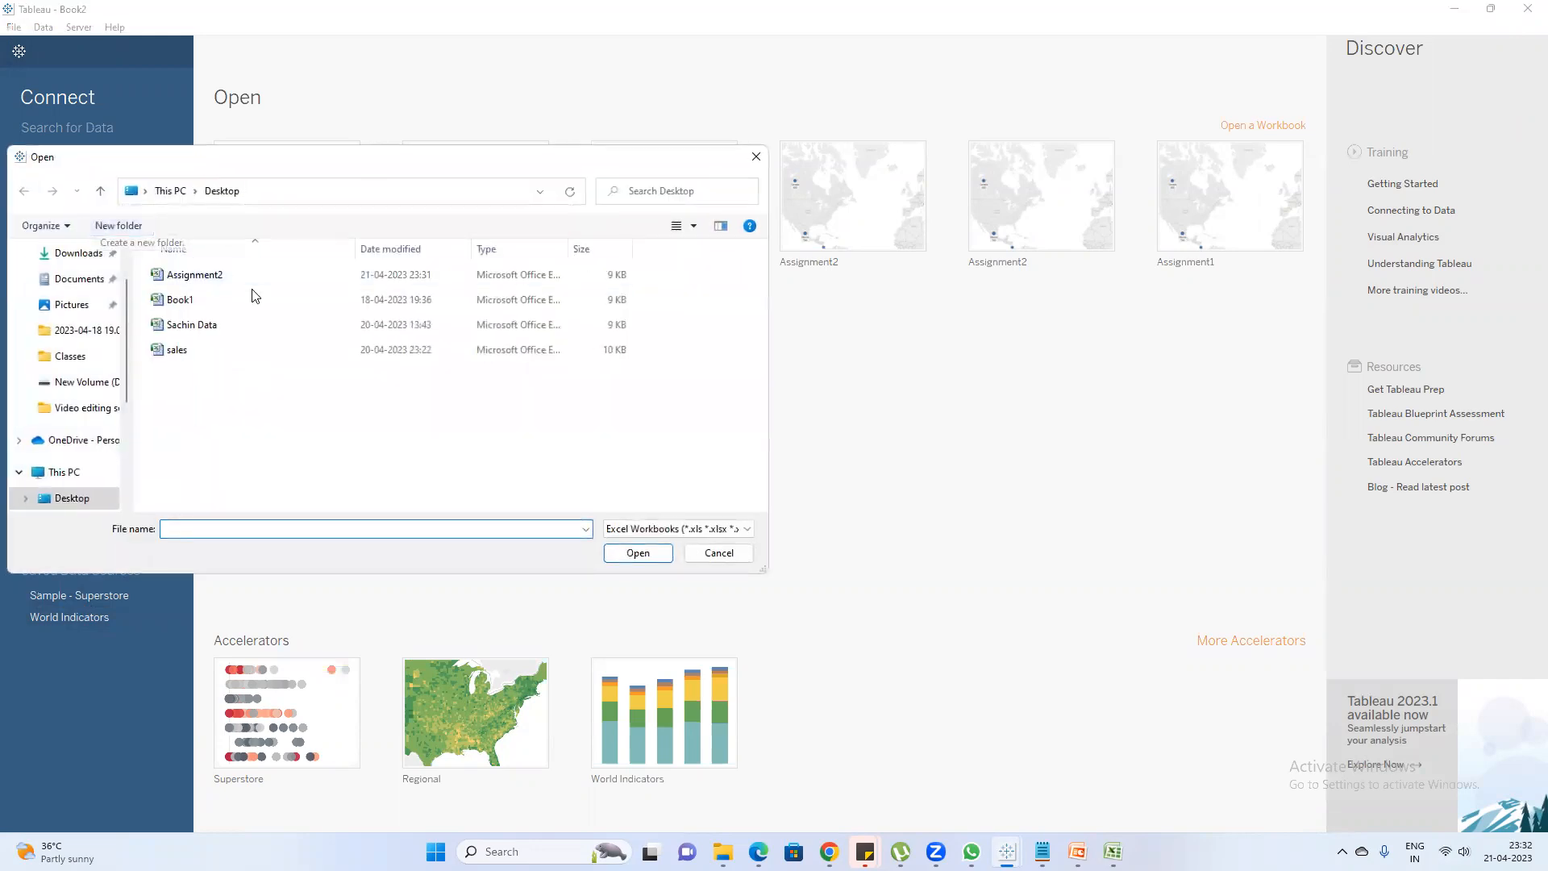
double_click(248, 282)
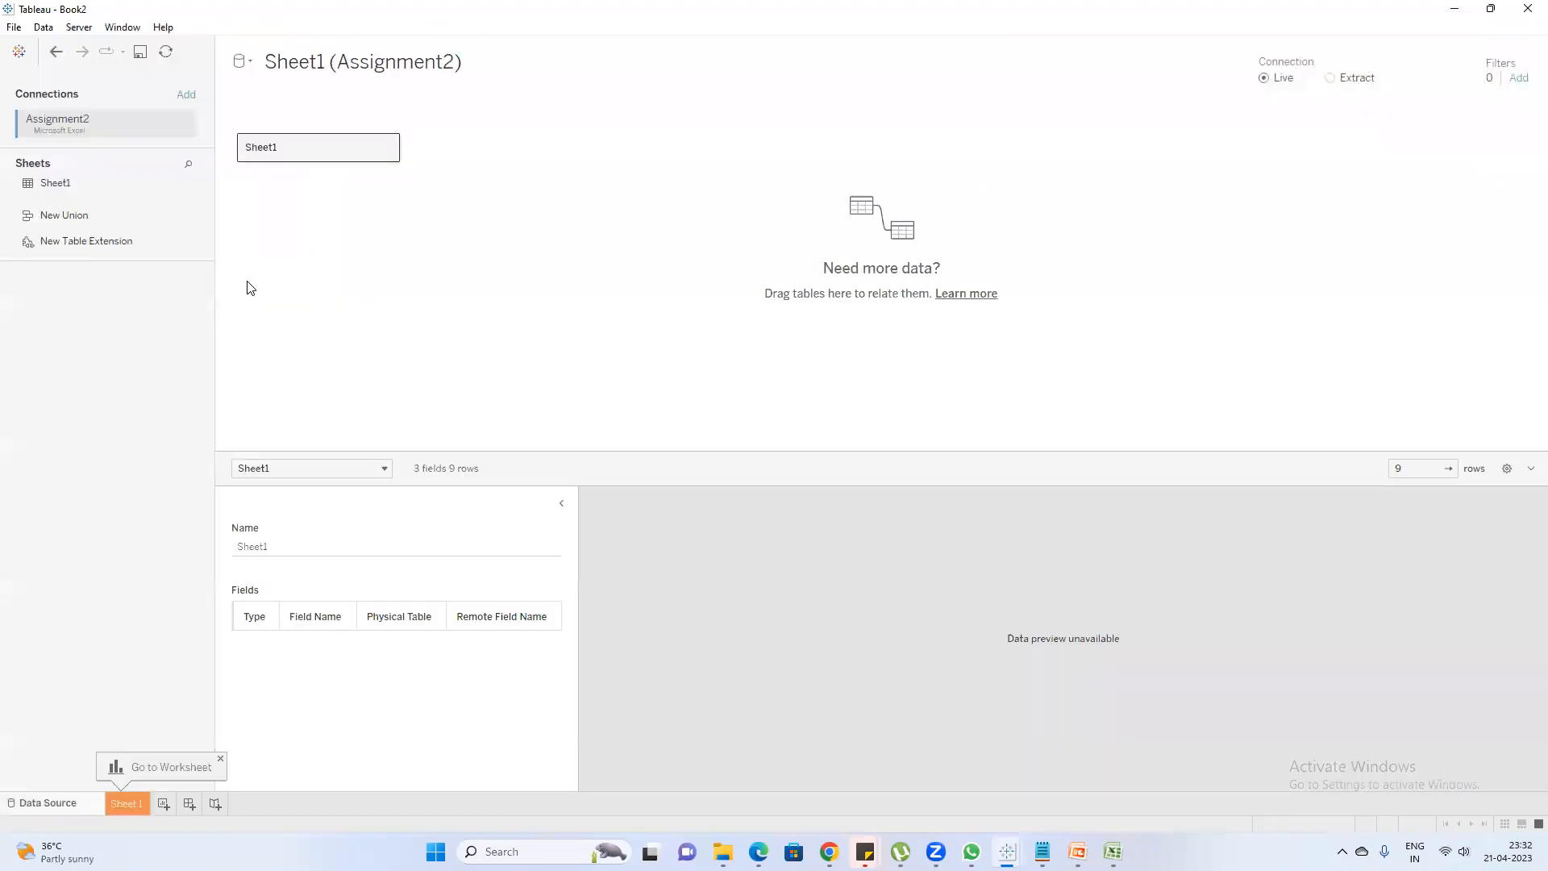
left_click_drag(695, 450, 677, 382)
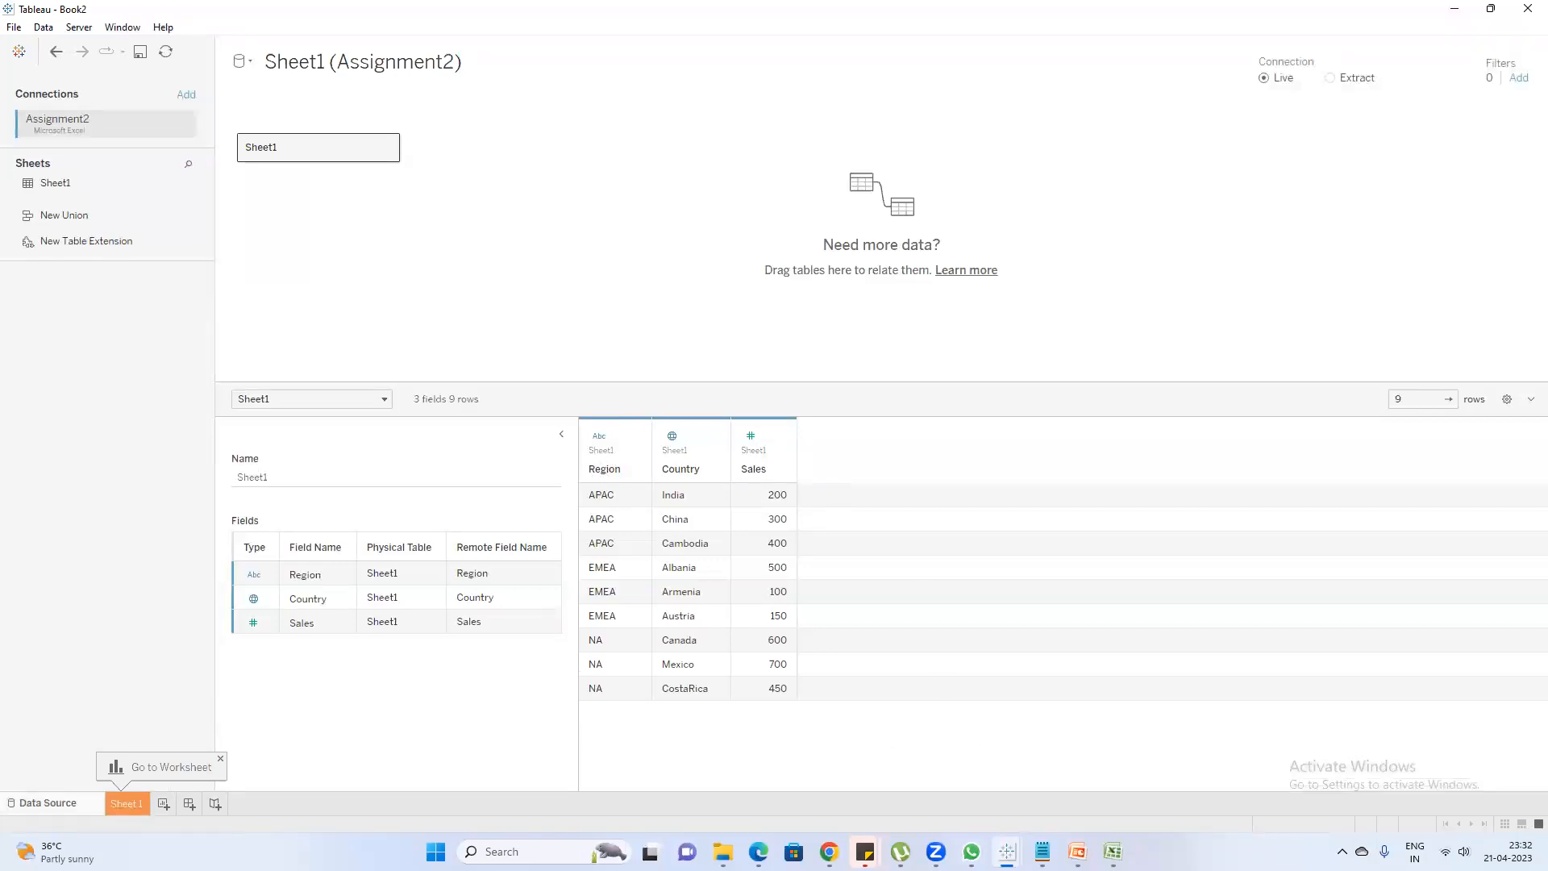
Select the source table A1:C10 in the Excel workbook to compare it with the Tableau preview, and return to Tableau
left_click(1113, 852)
left_click_drag(242, 160, 359, 307)
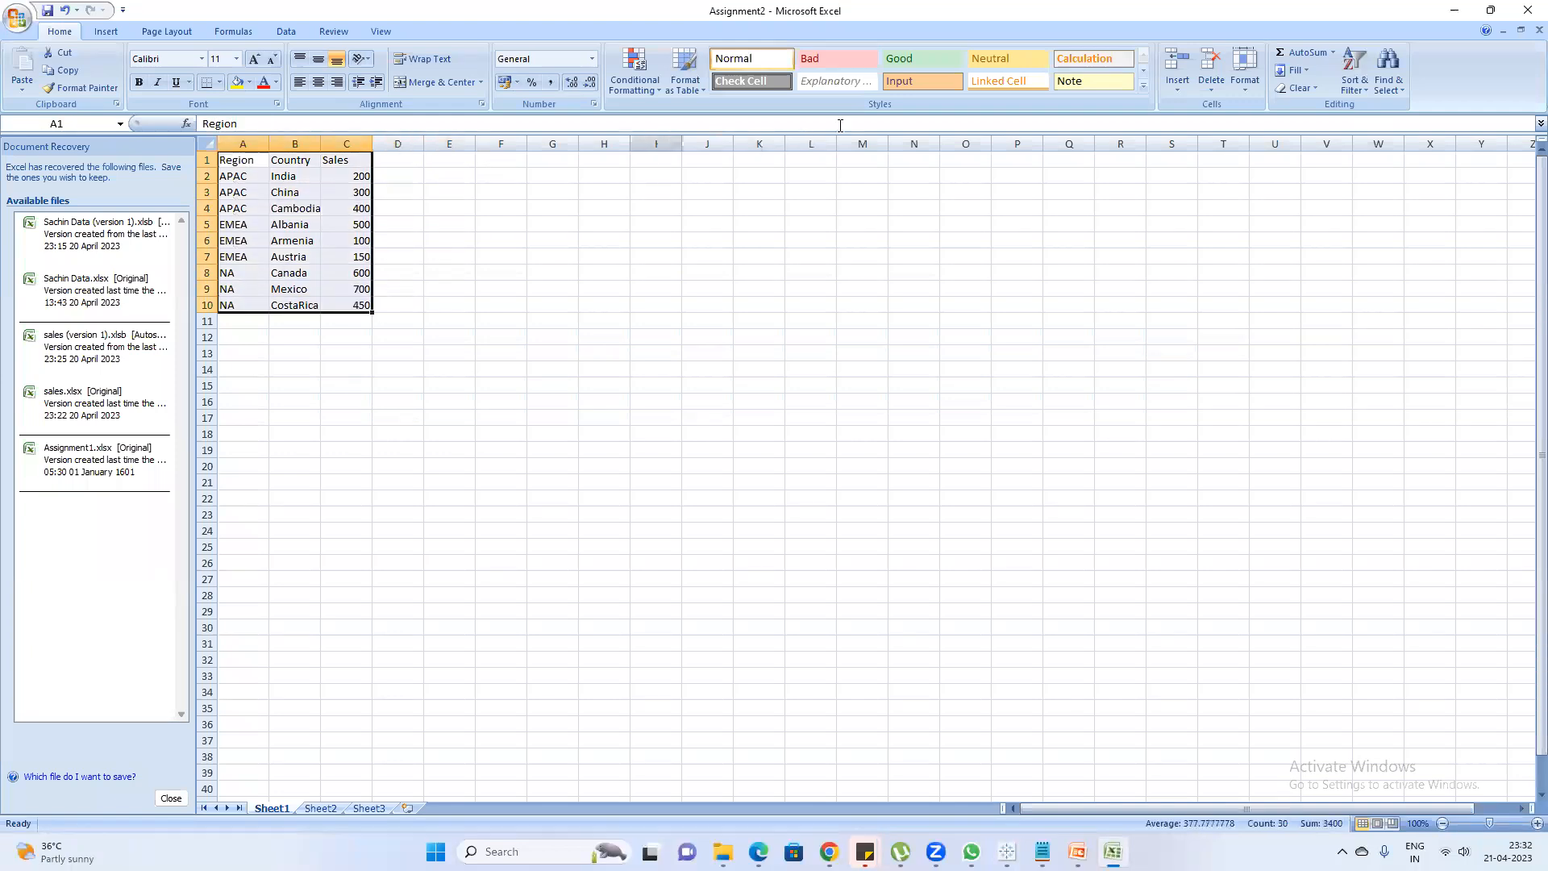
left_click(1453, 8)
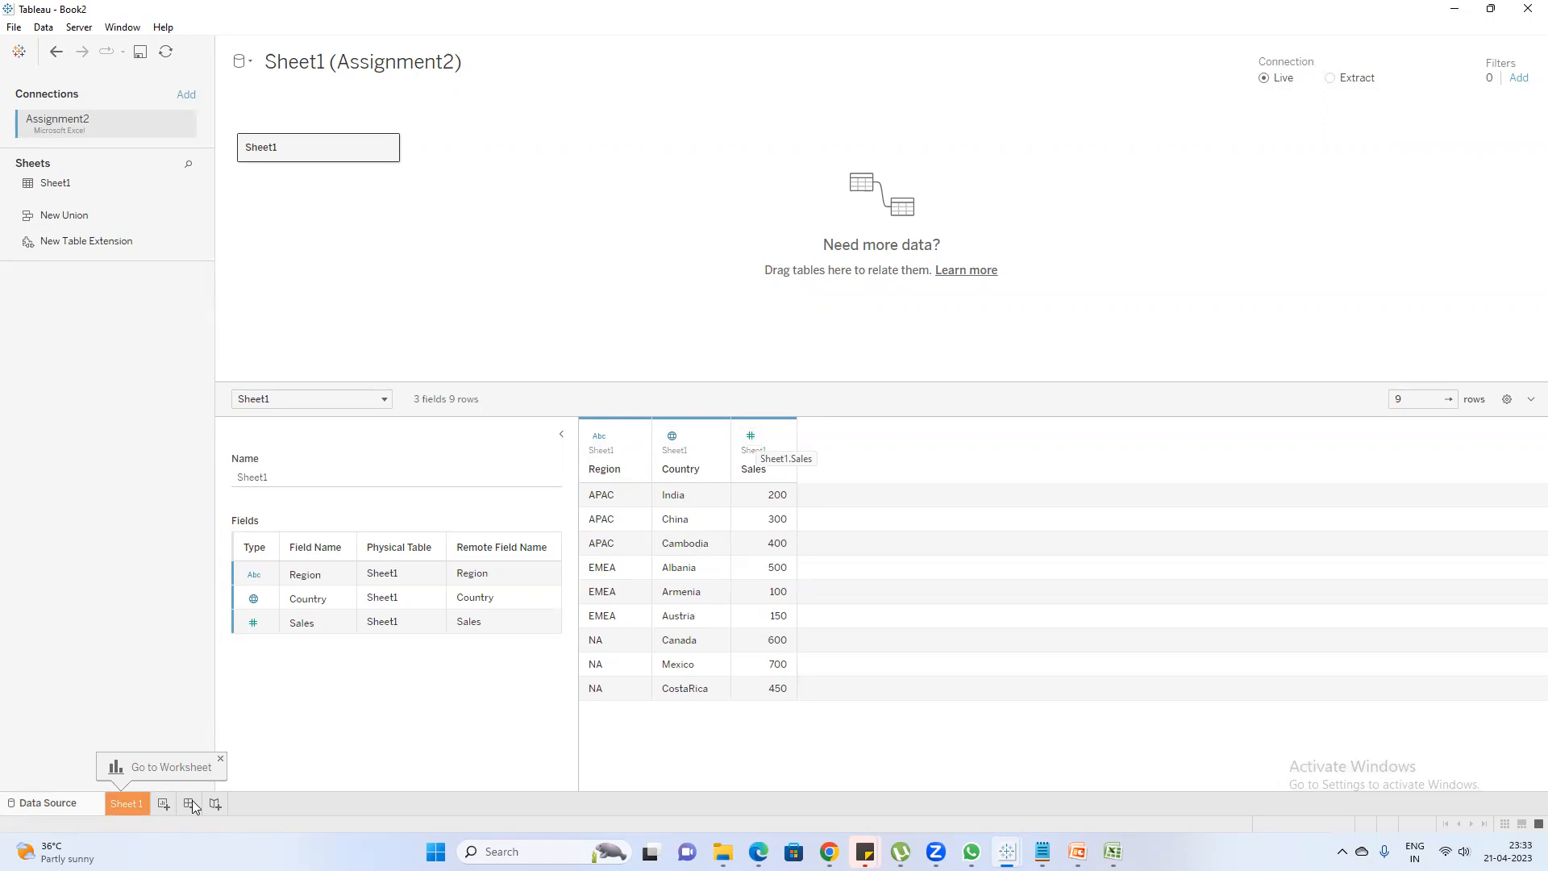
Go to Sheet 1, widen the Data pane and point out the Country, Measure Names and Sales fields
left_click(130, 803)
left_click_drag(166, 350, 258, 351)
left_click(56, 170)
left_click(118, 210)
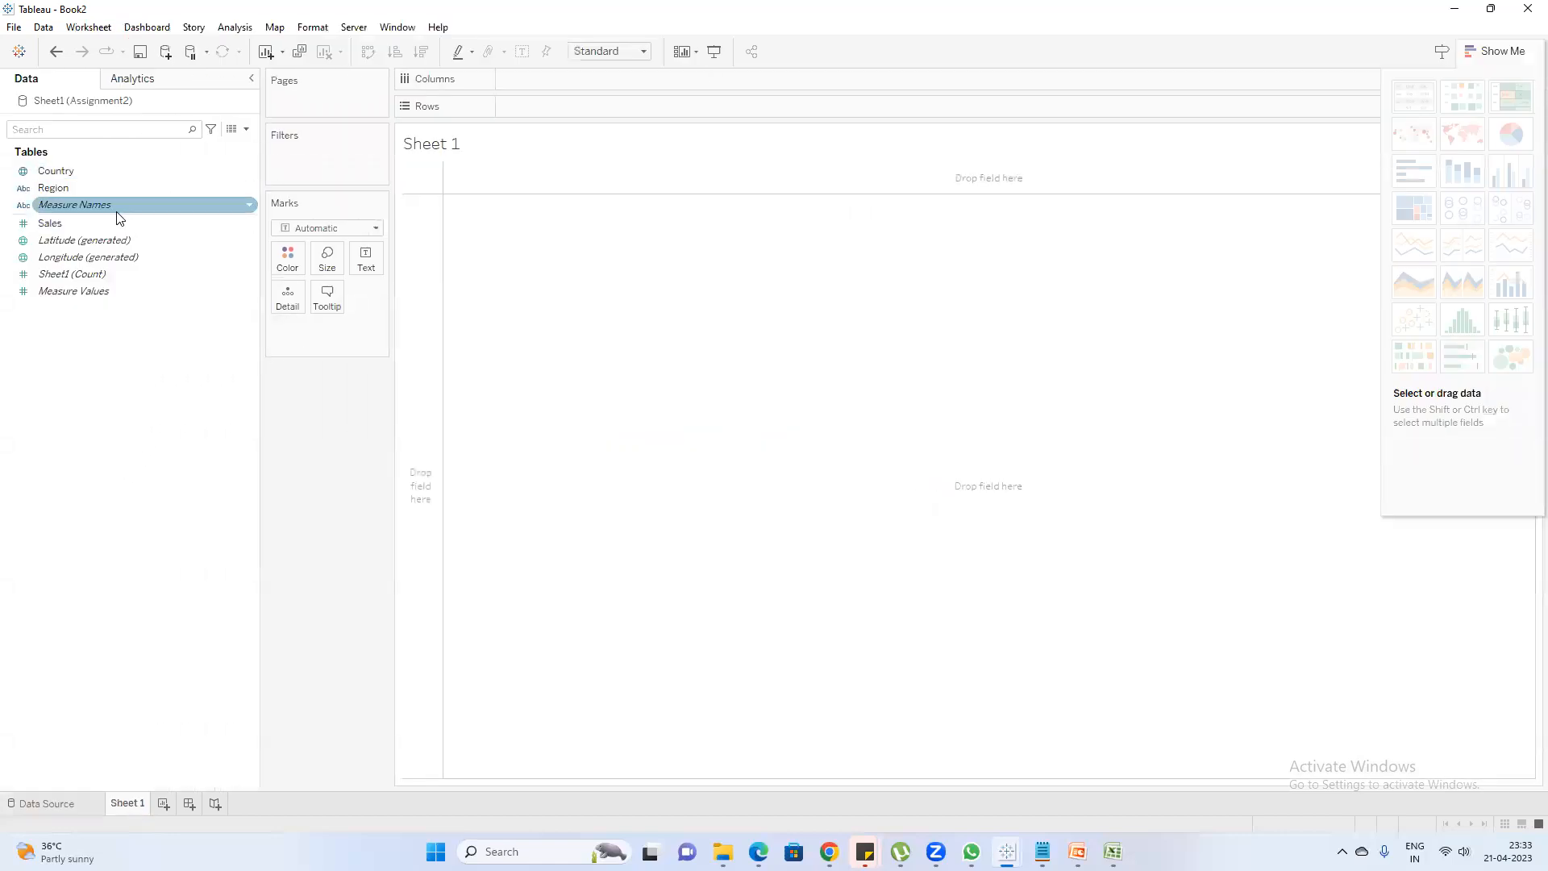
left_click(119, 217, "ctrl")
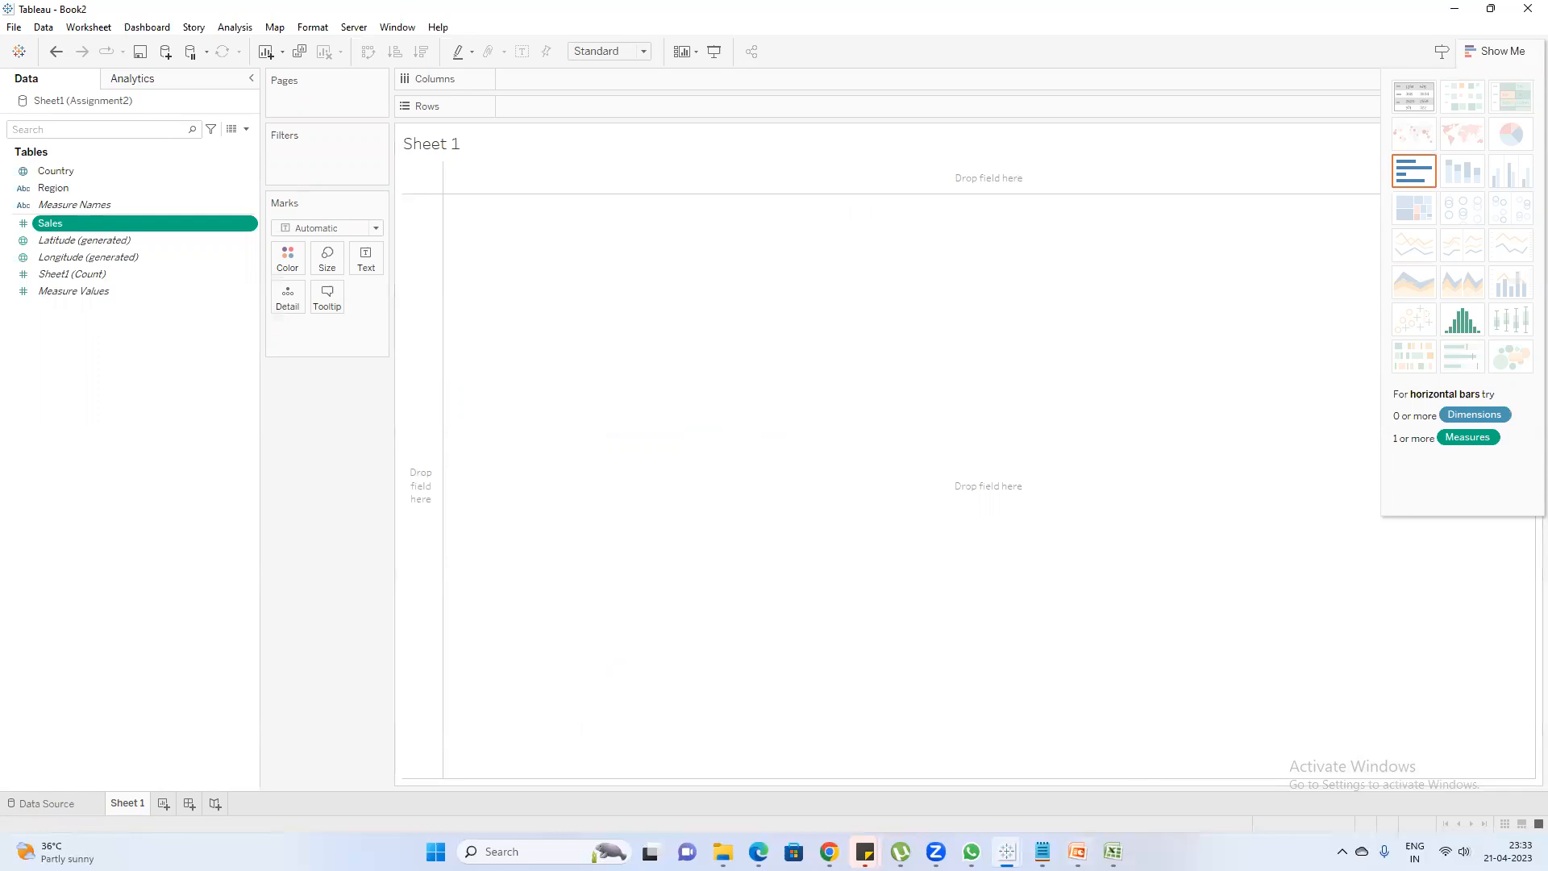
Switch to Excel and add a Date column header in D1 with 01-01-2020 as India's date
left_click(1113, 851)
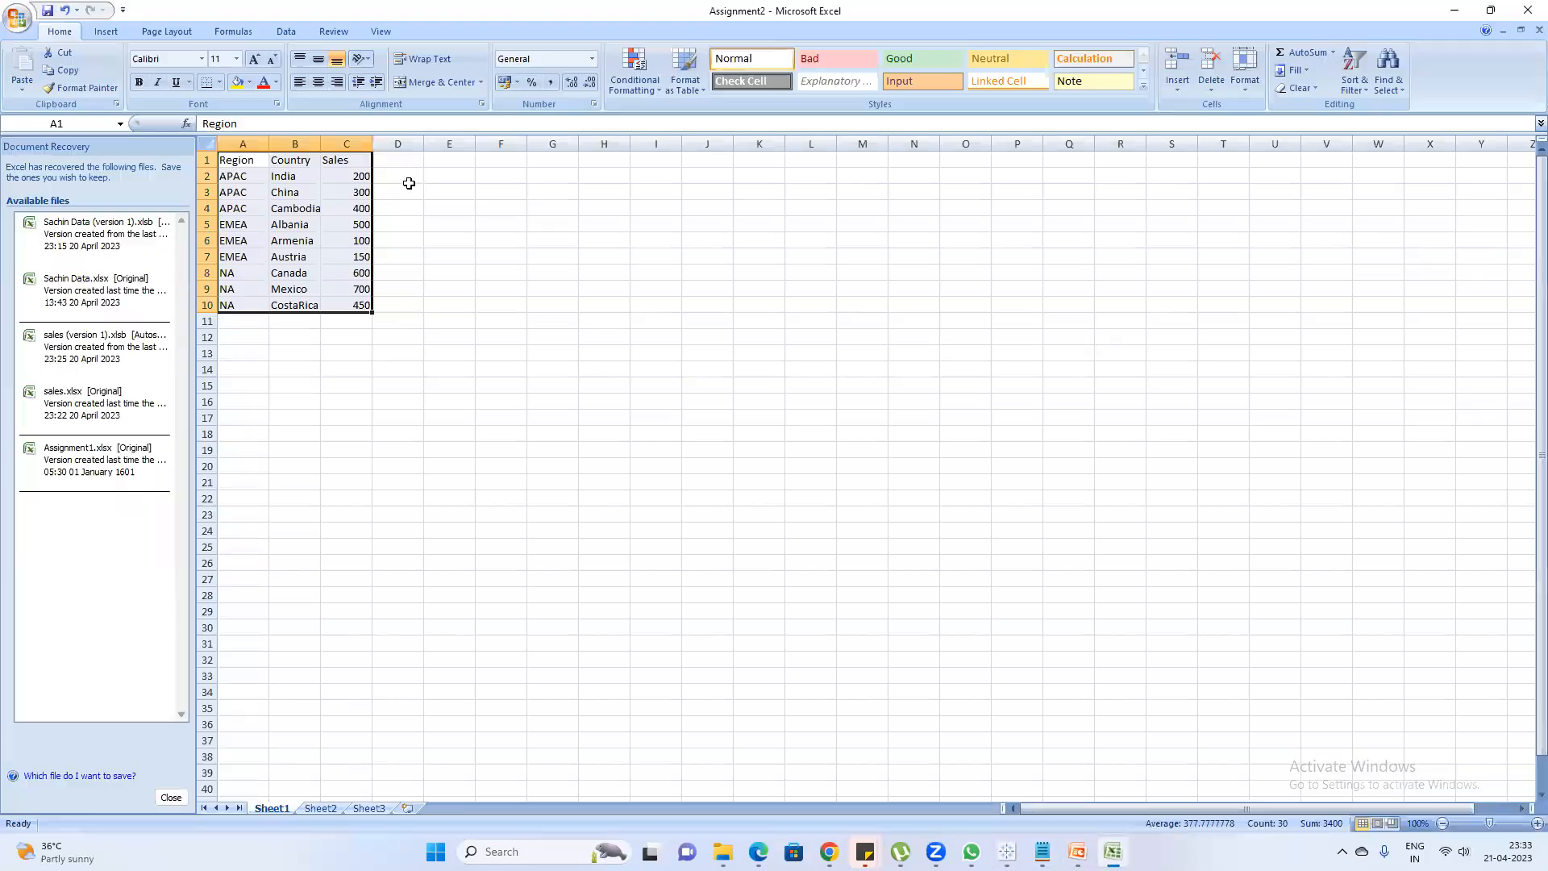
left_click(436, 158)
type("Date")
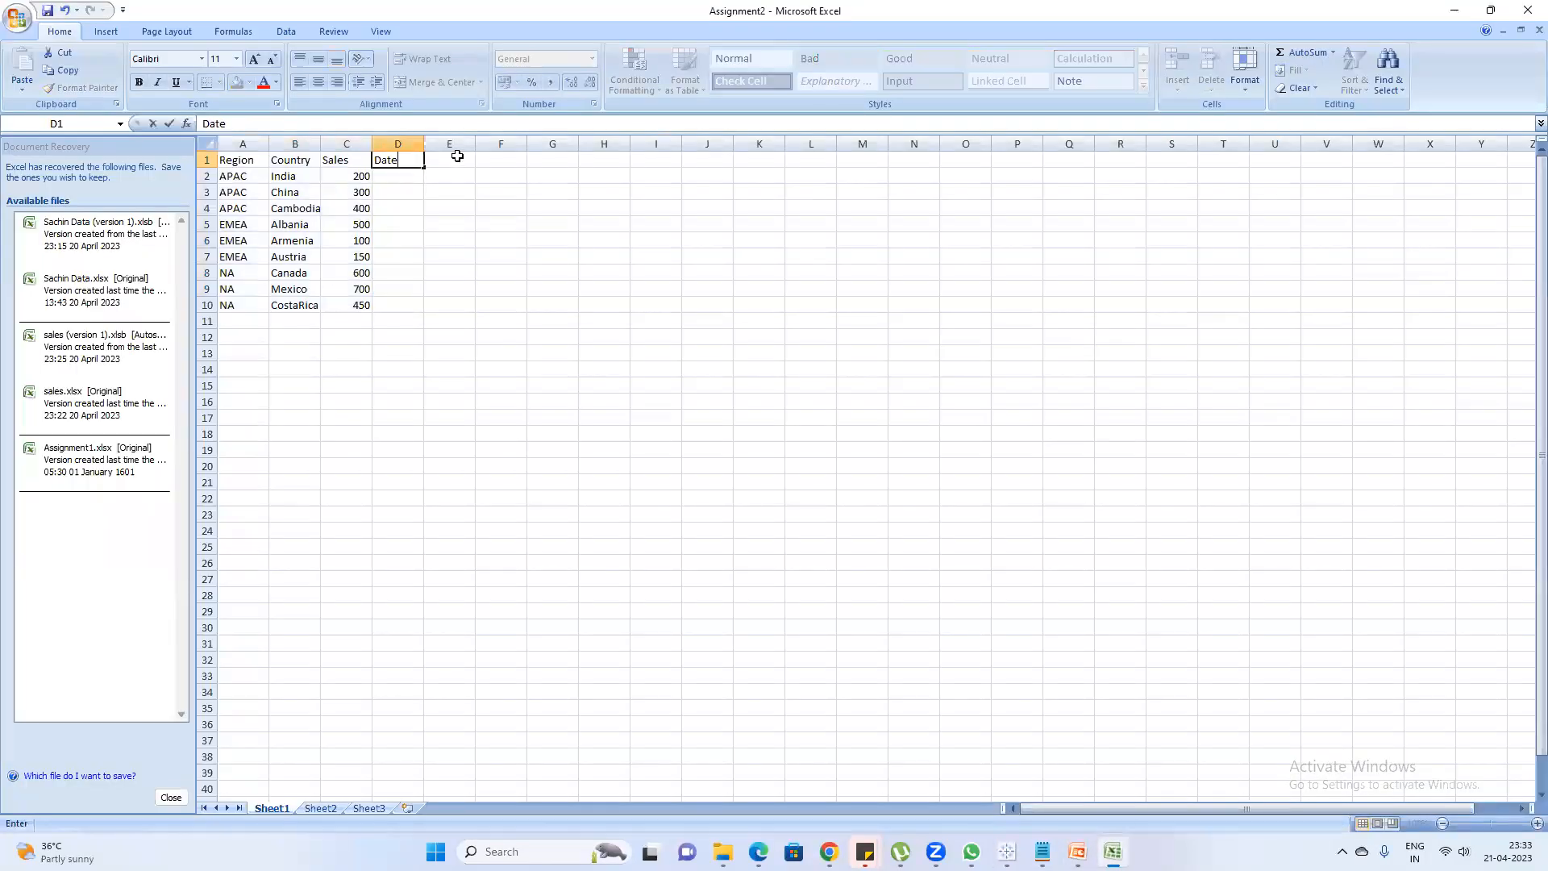
key("Return")
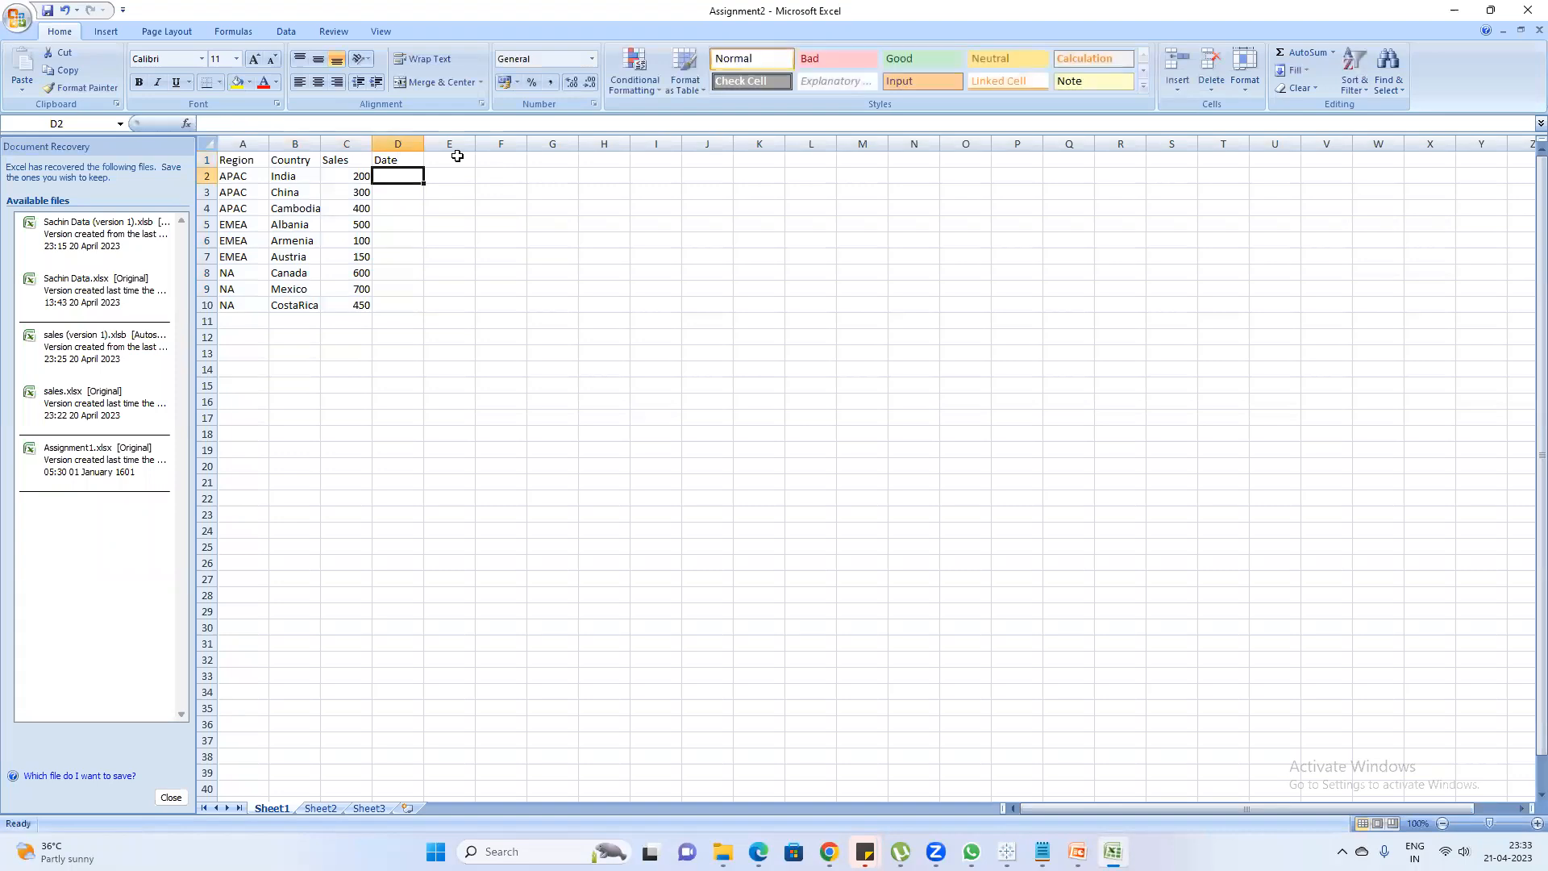
type("01/01/2020")
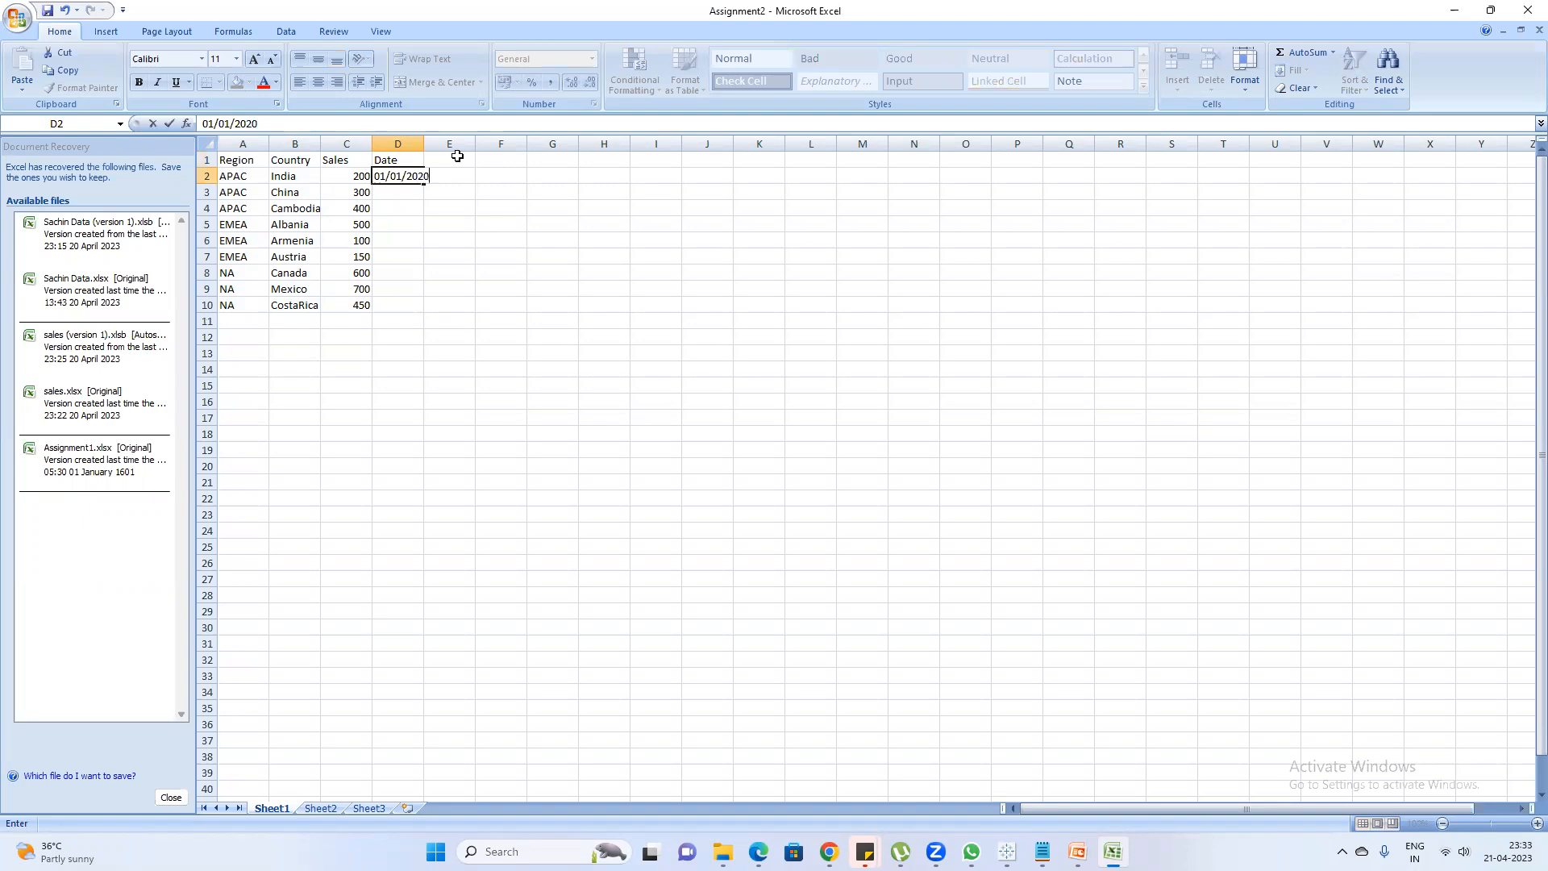
key("Return")
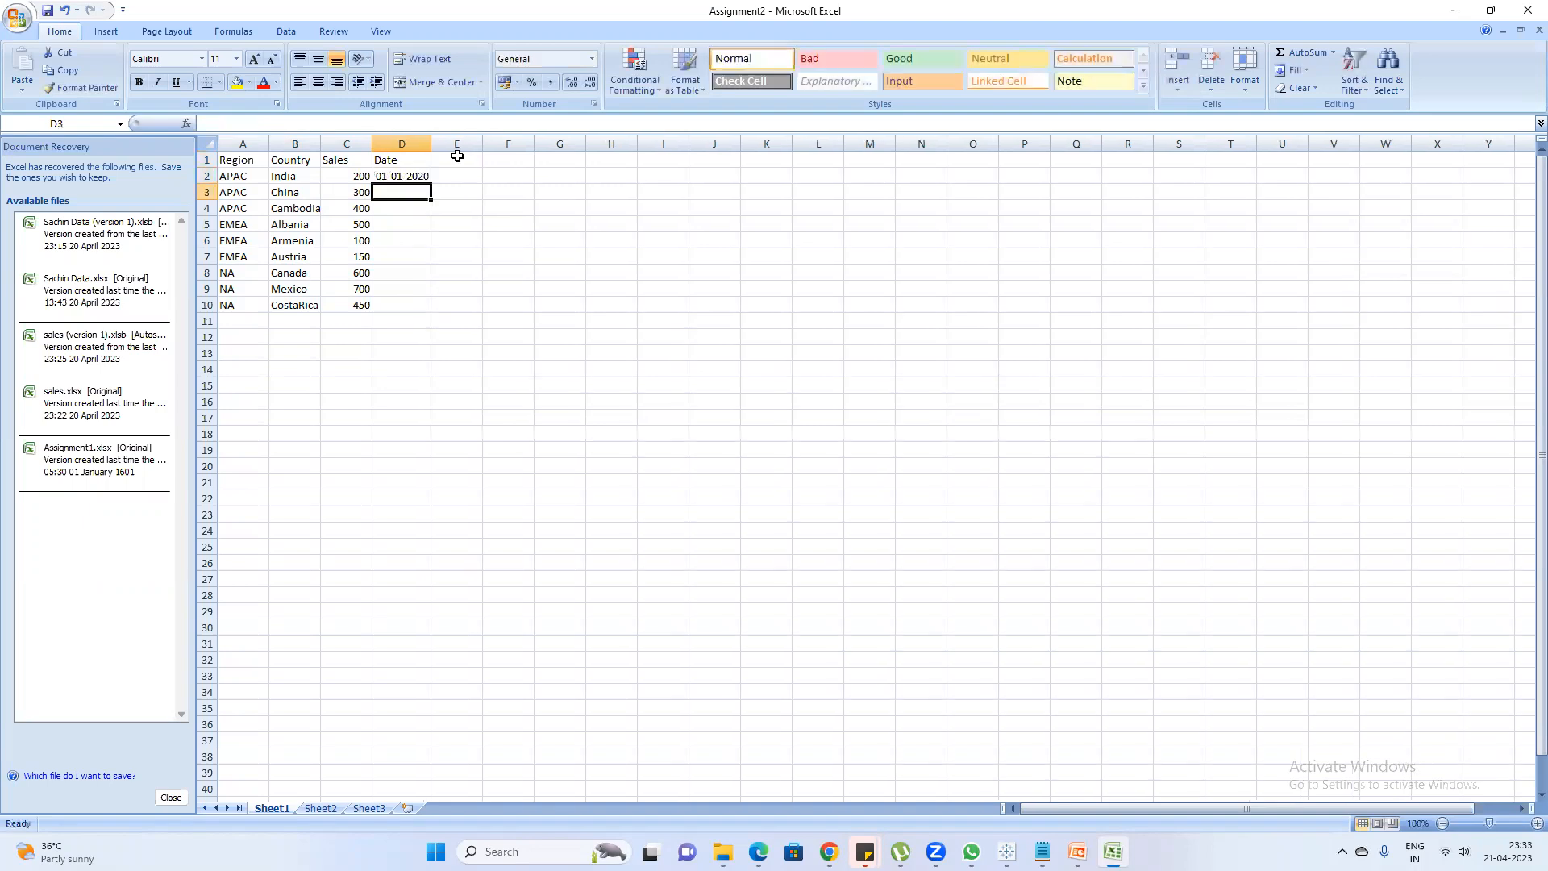
Enter the dates 01-02-2021 for China and 01-03-2023 for Cambodia, and save the workbook
type("01/02/")
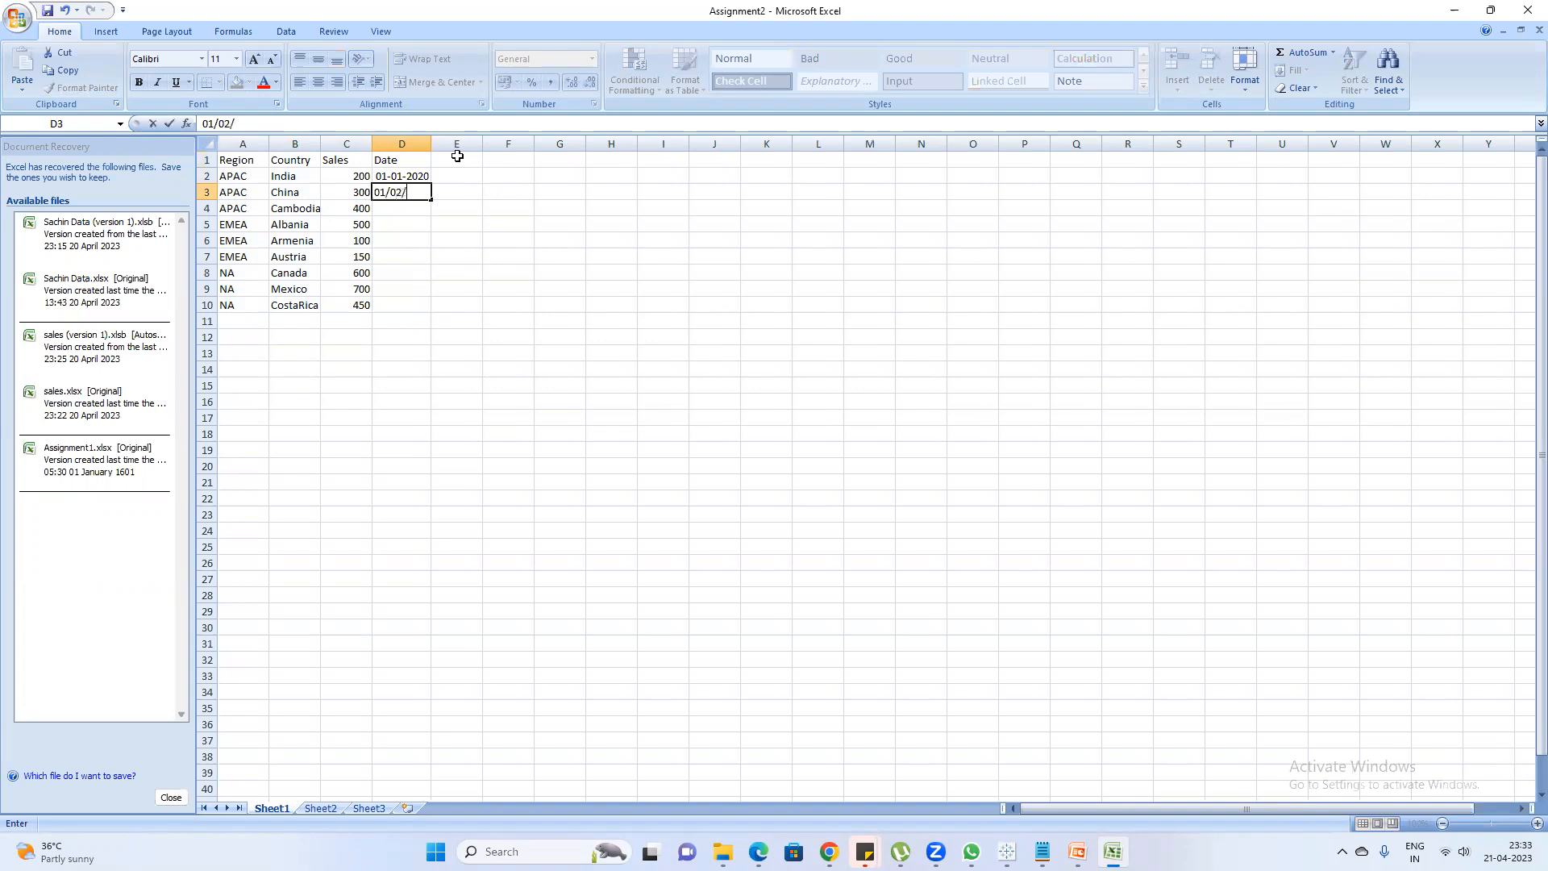
type("2021")
key("Return")
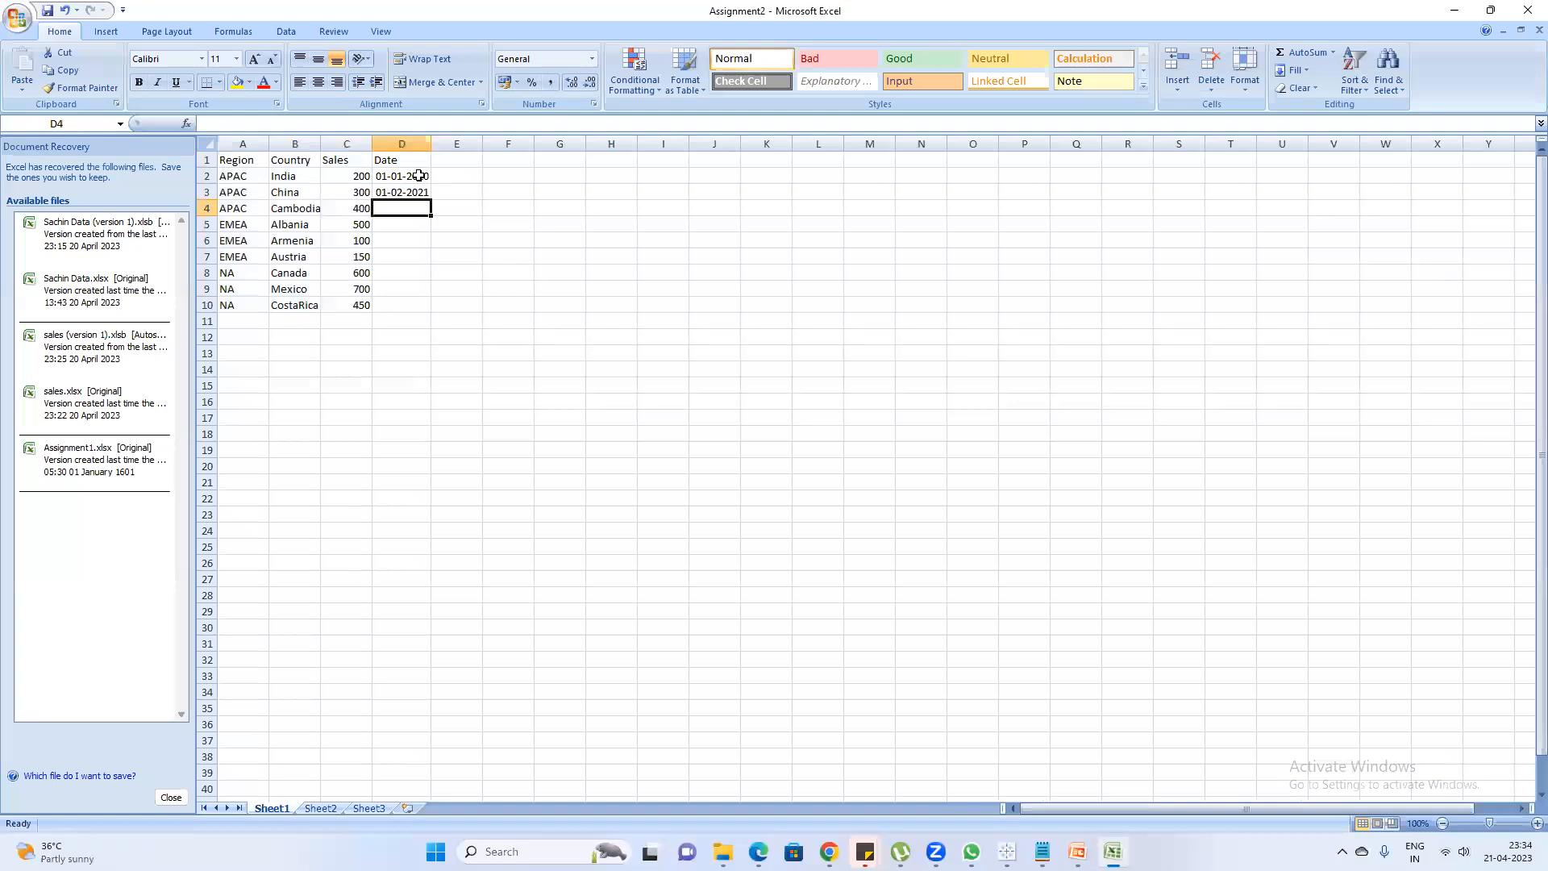
type("01")
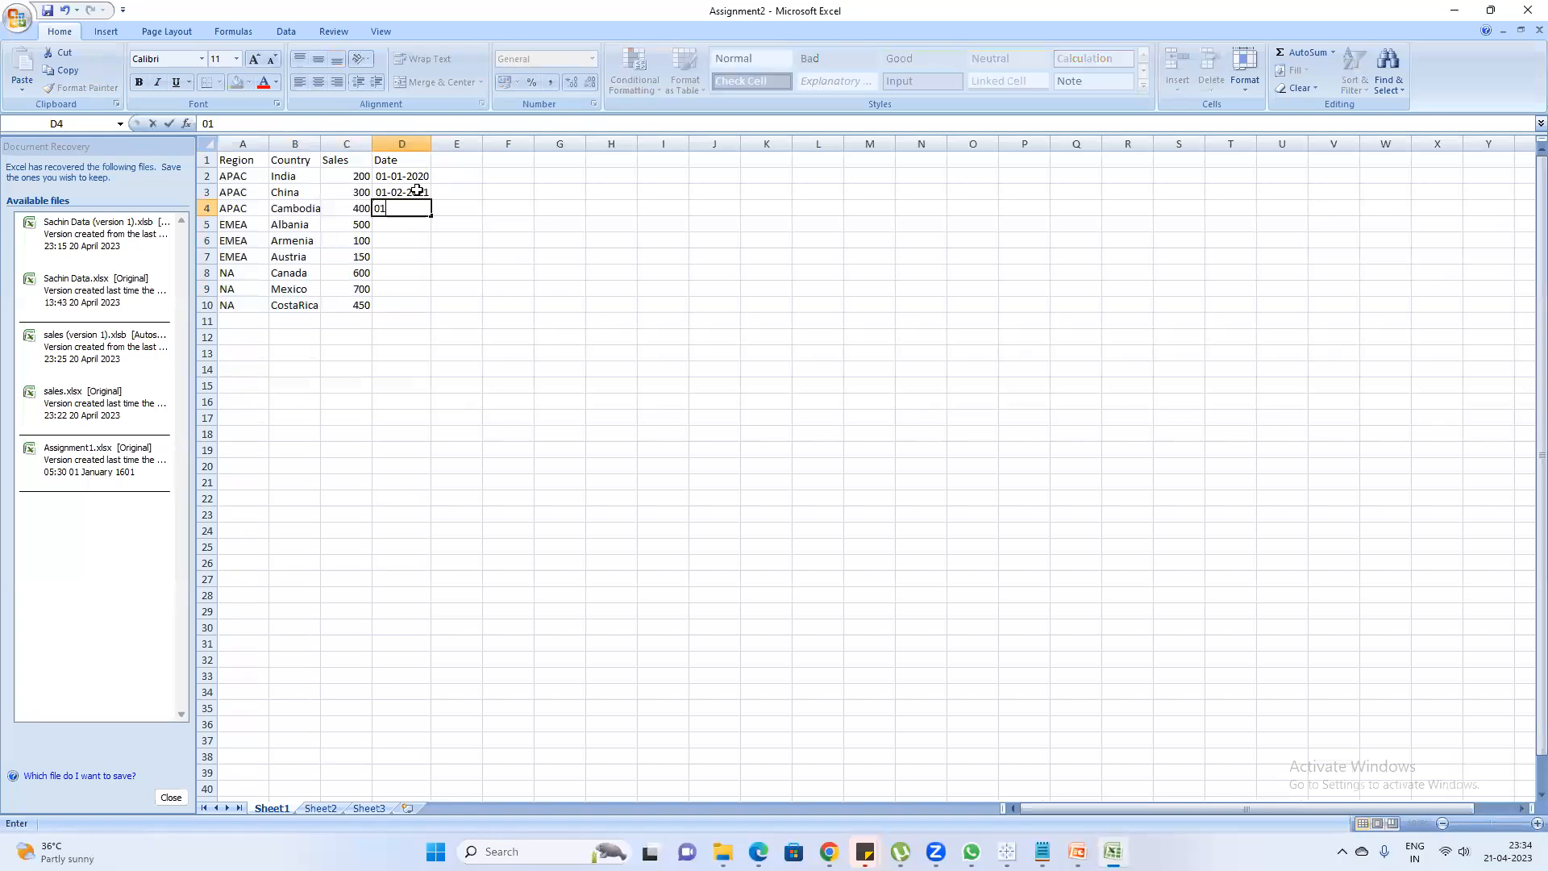
type("/03")
key("BackSpace")
key("BackSpace")
key("BackSpace")
type("023")
key("Return")
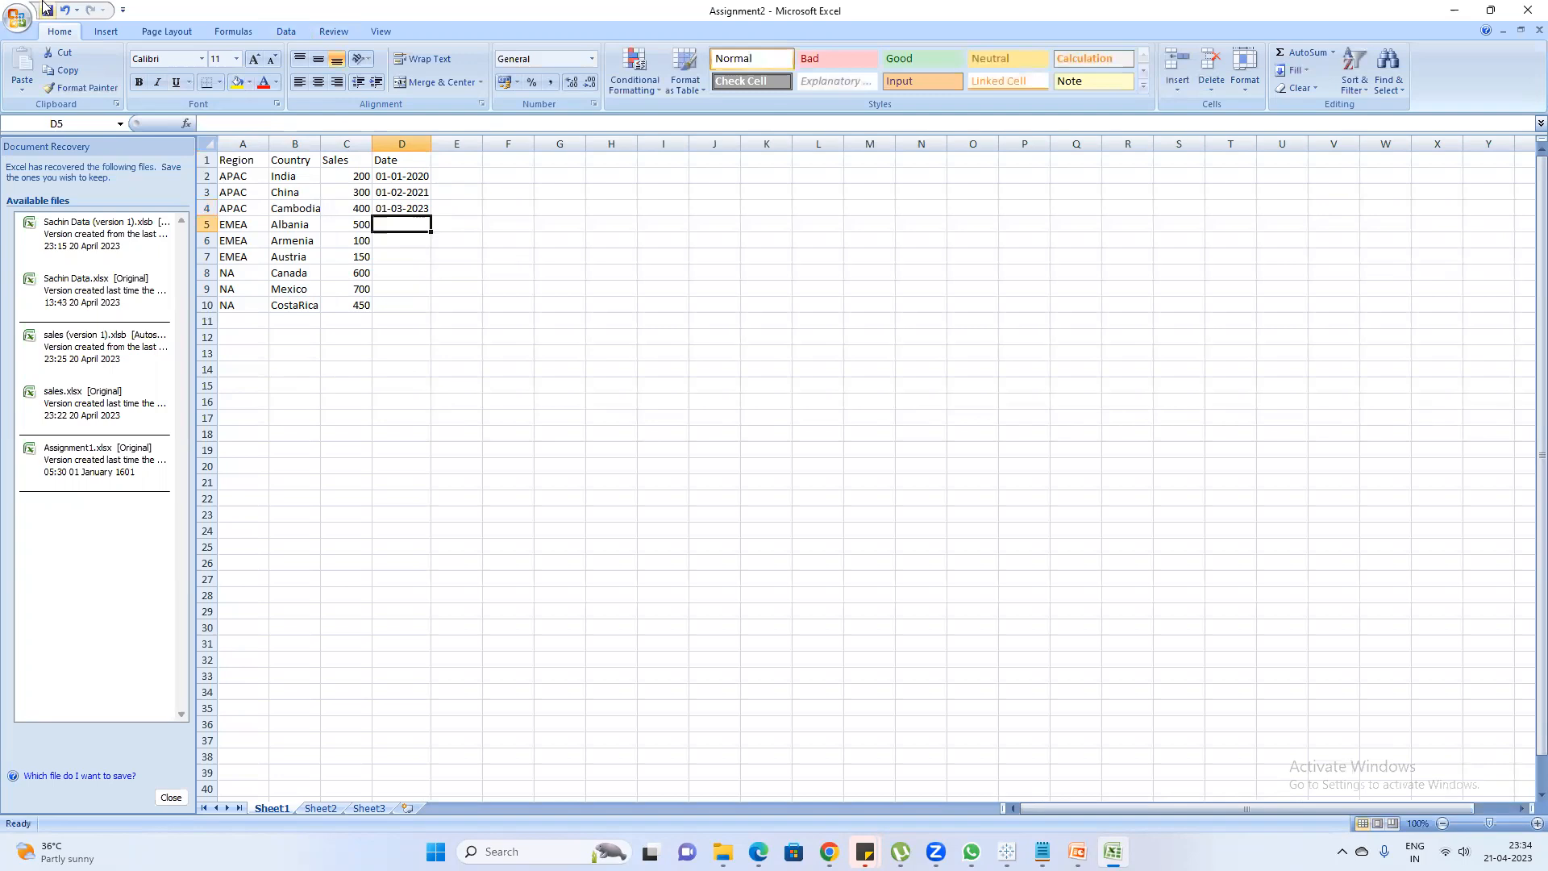
left_click(47, 10)
Refresh the Sheet1 (Assignment2) data source in Tableau Book2 and open the Data Source page to check the Date column
left_click(1007, 852)
left_click(1071, 760)
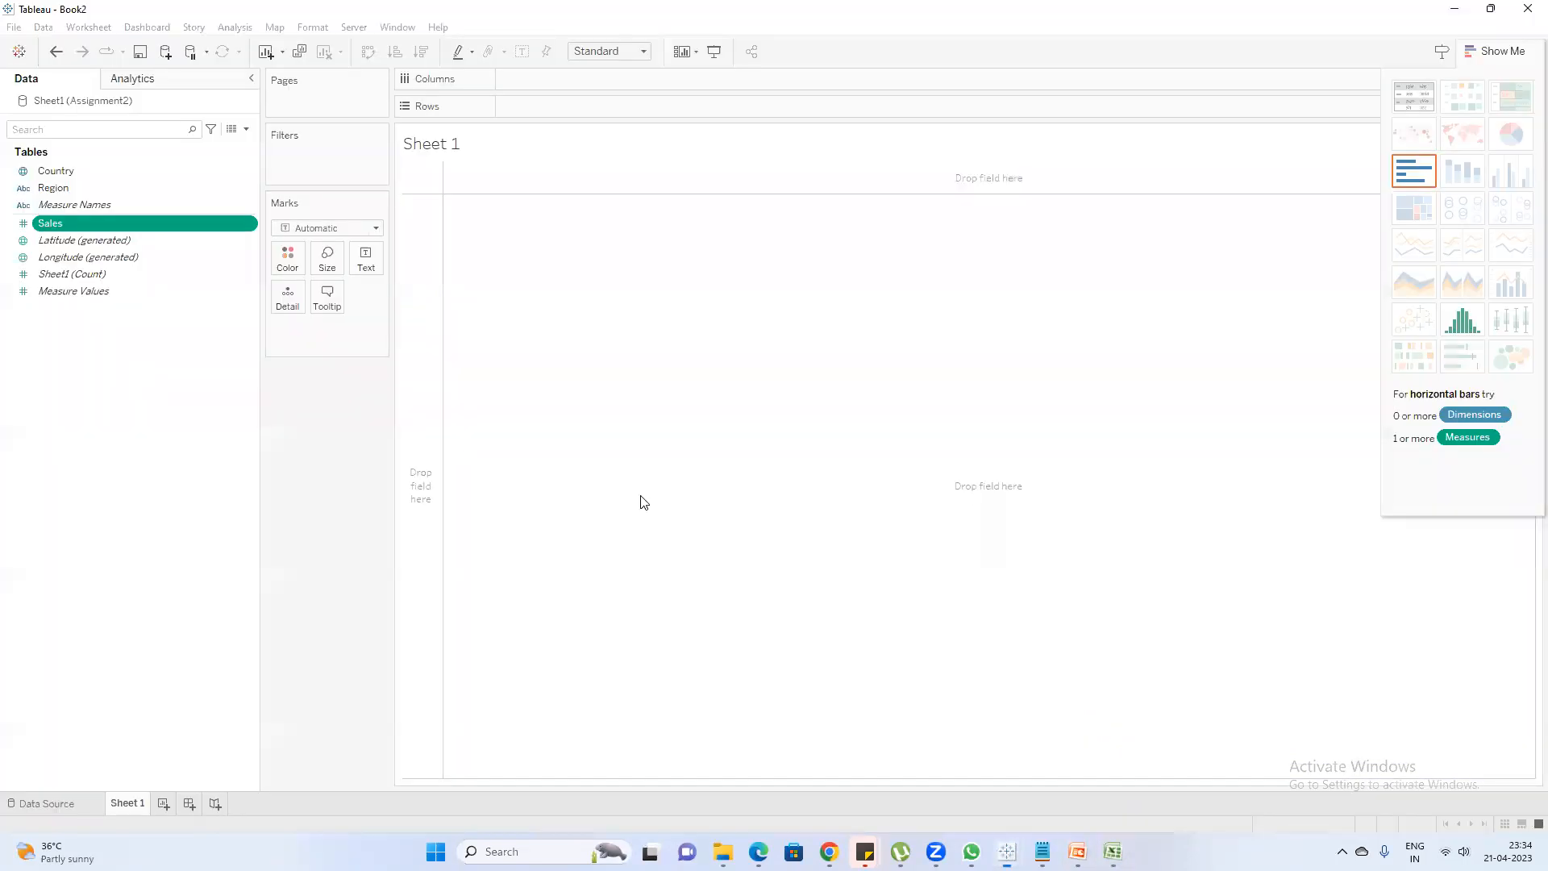
right_click(86, 100)
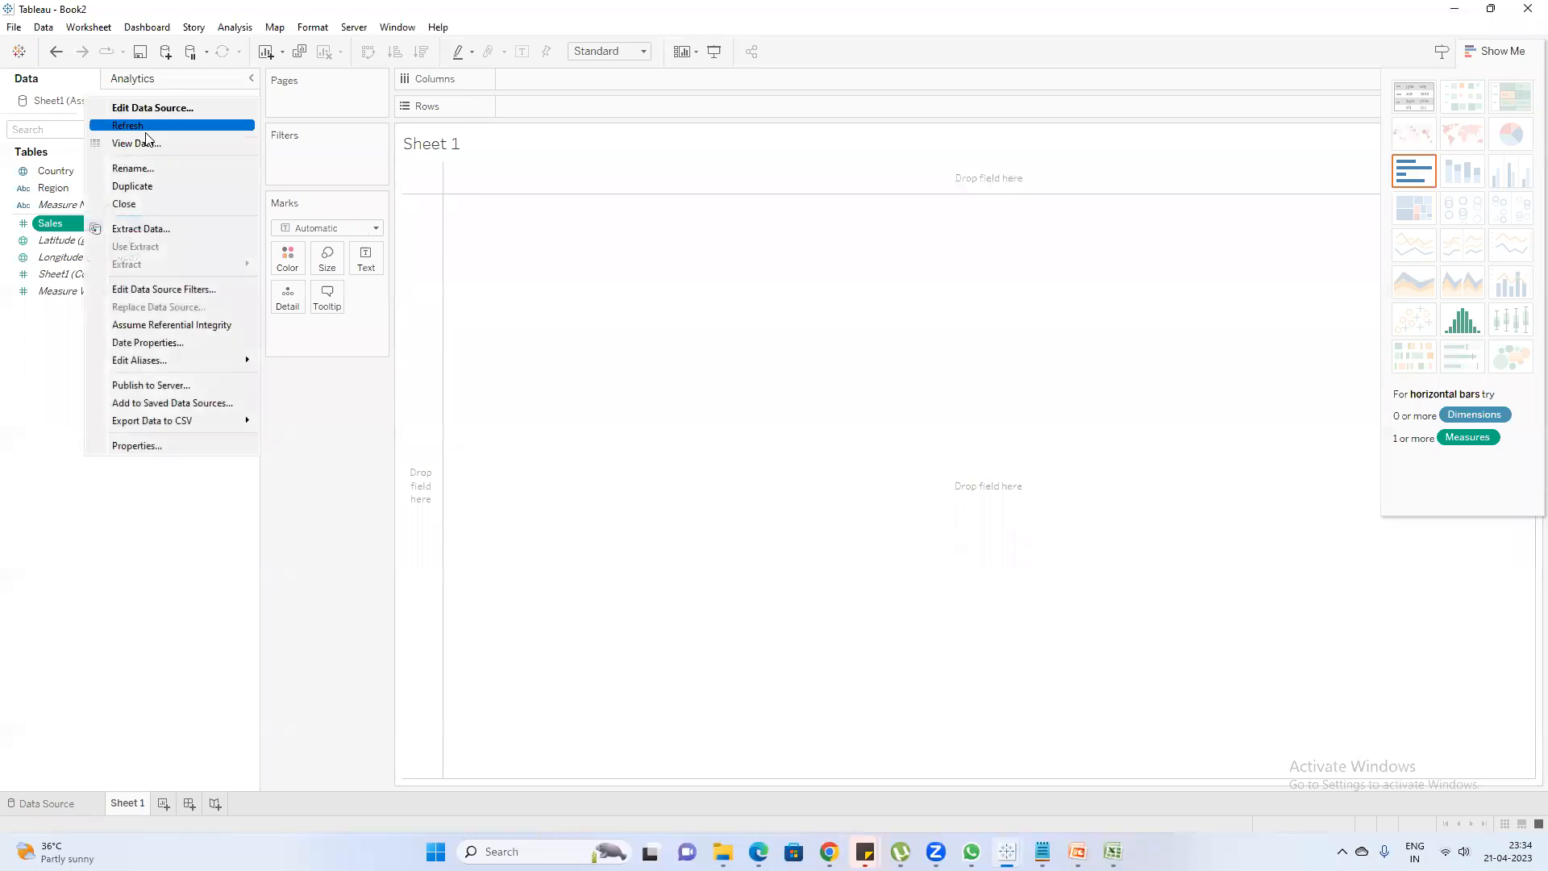
left_click(148, 125)
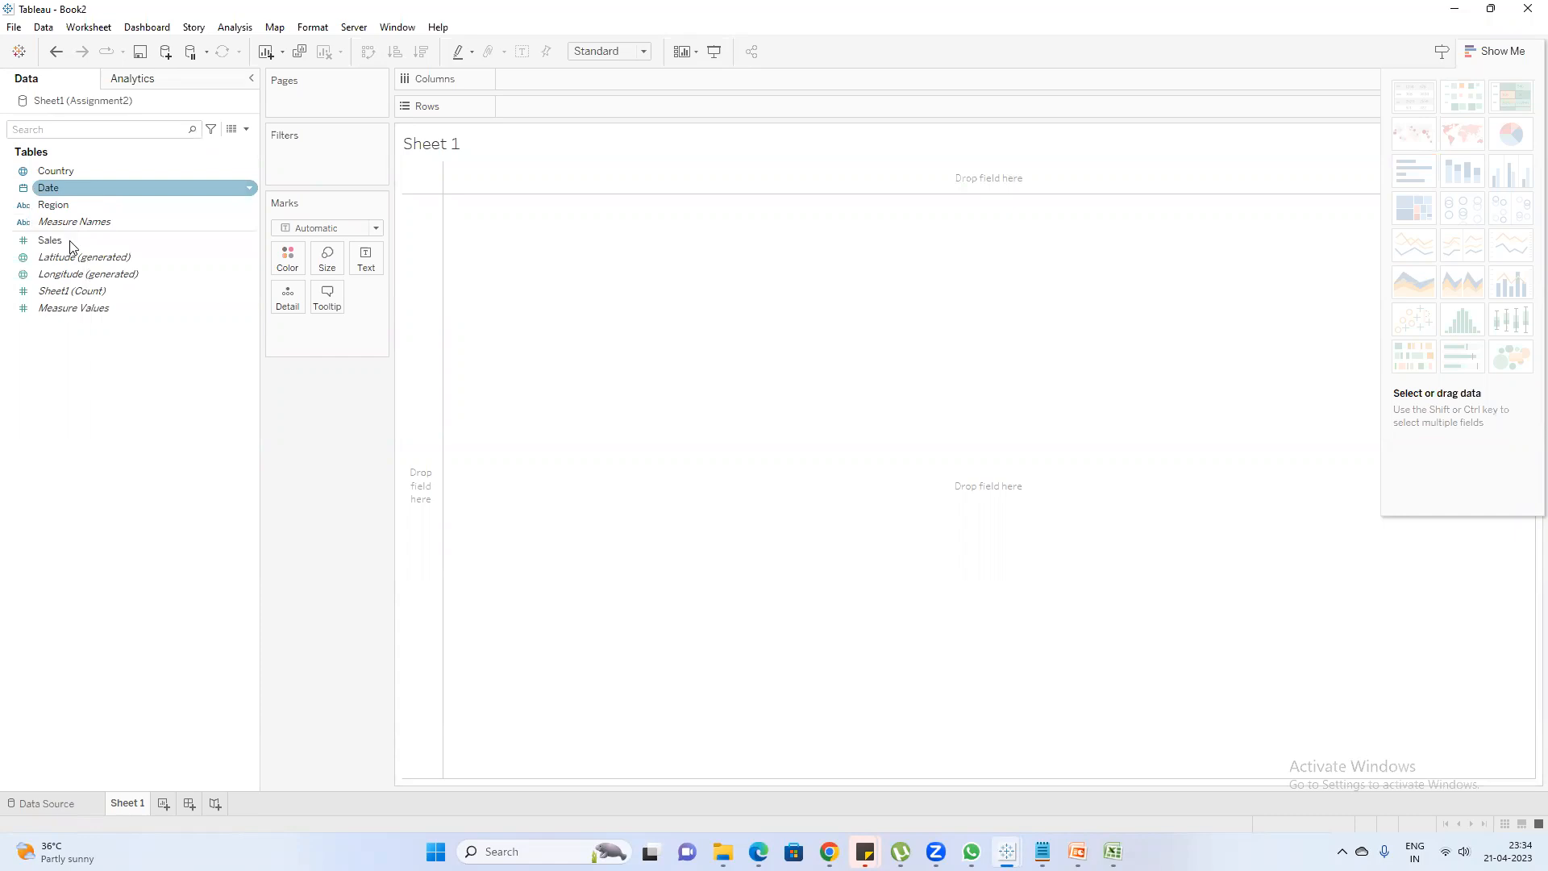
left_click(37, 805)
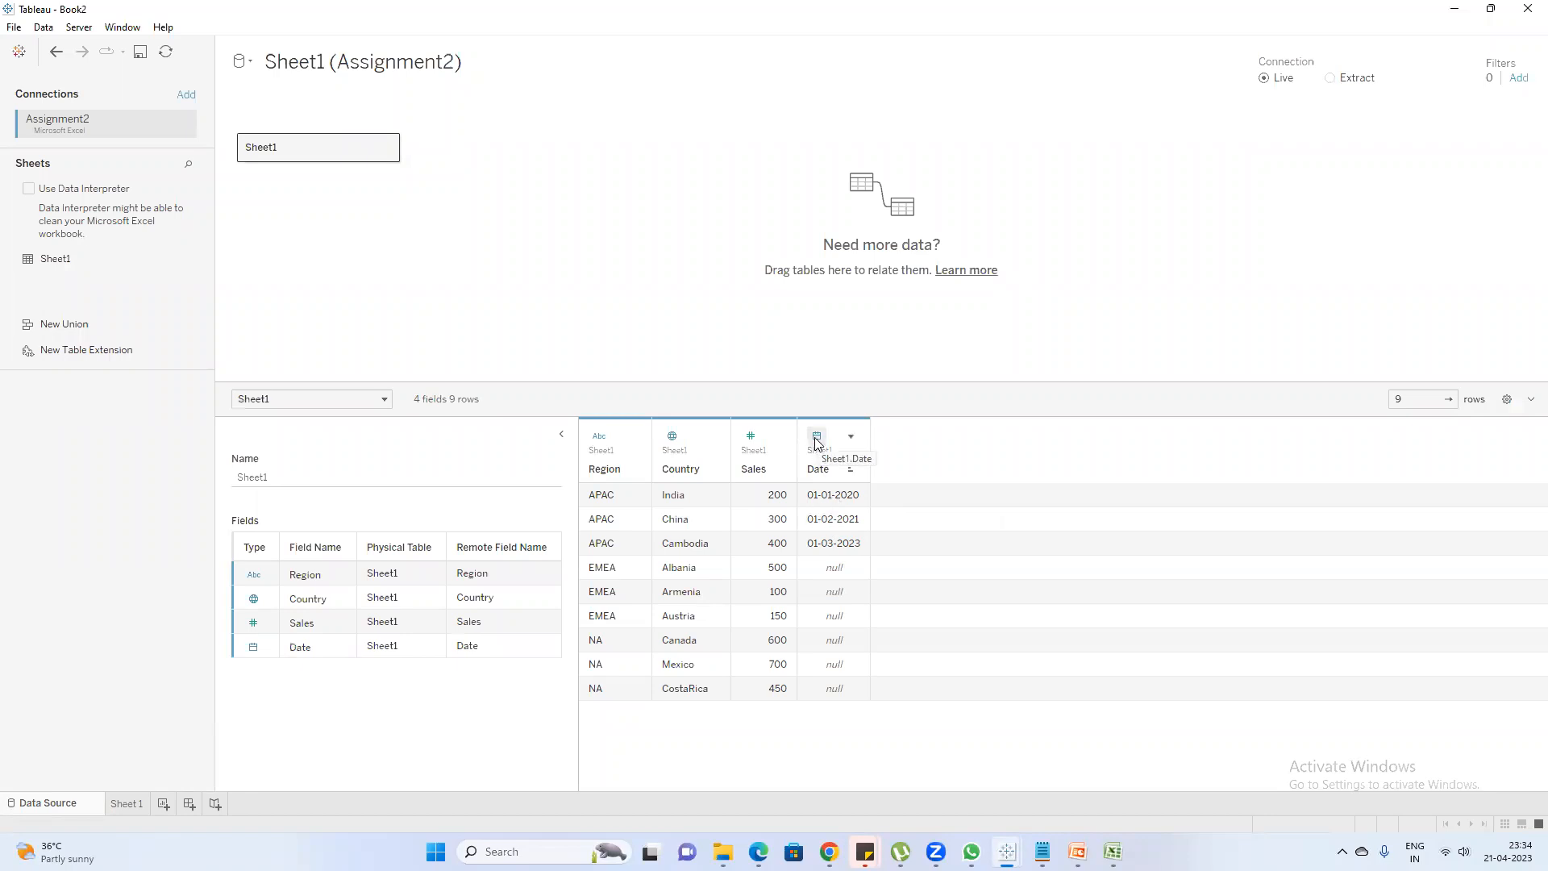
Go to Sheet 1 in Tableau, and switch to PowerPoint to highlight the whole Region, Country and Sales table on slide 3
left_click(134, 804)
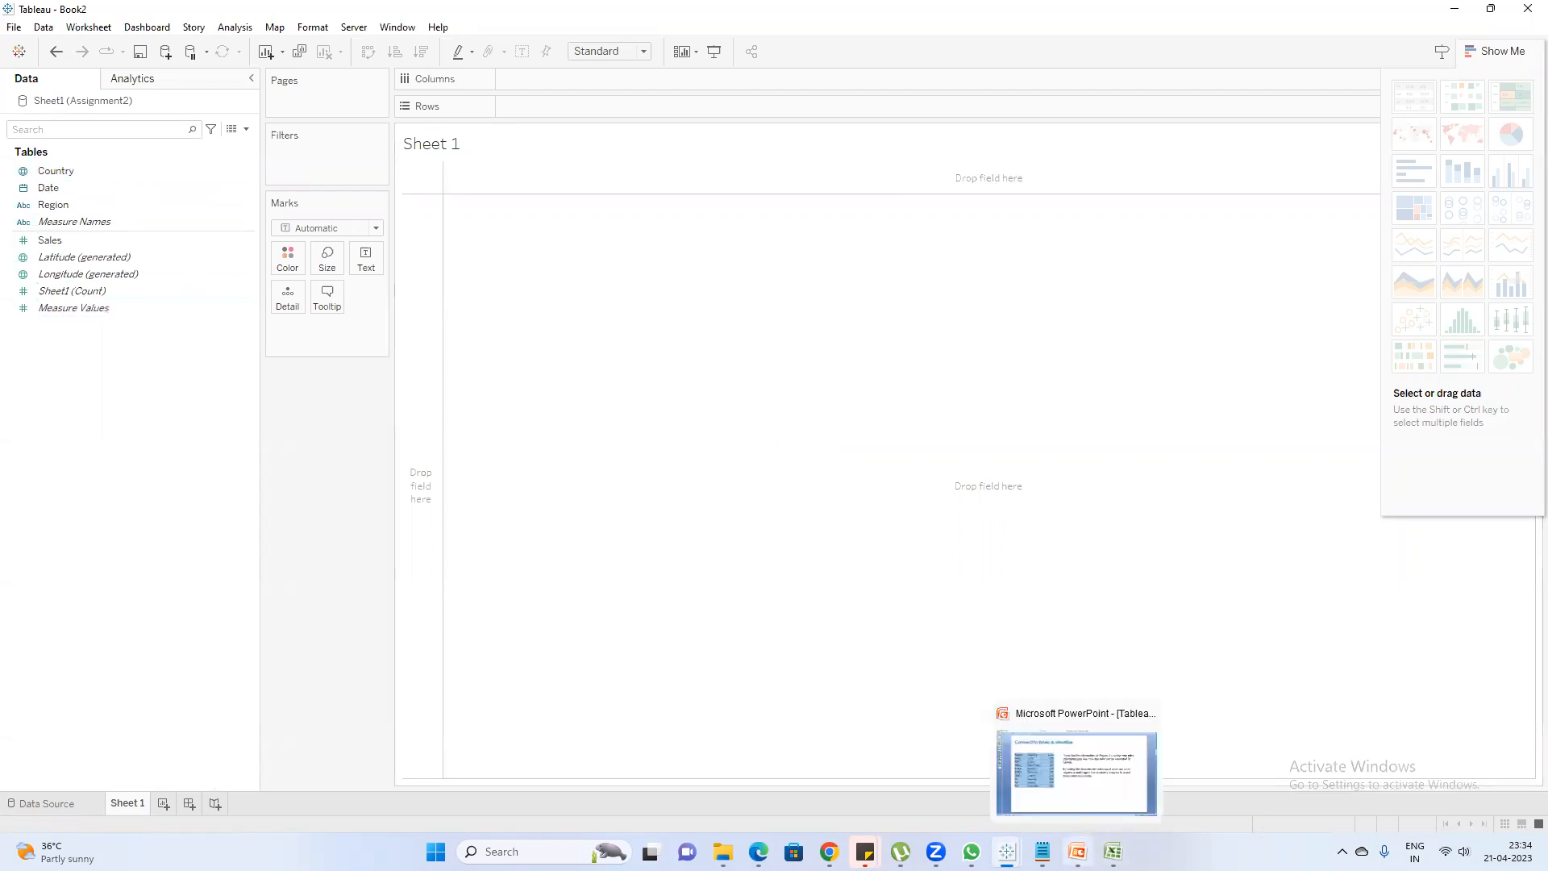
left_click(1077, 851)
left_click(797, 446)
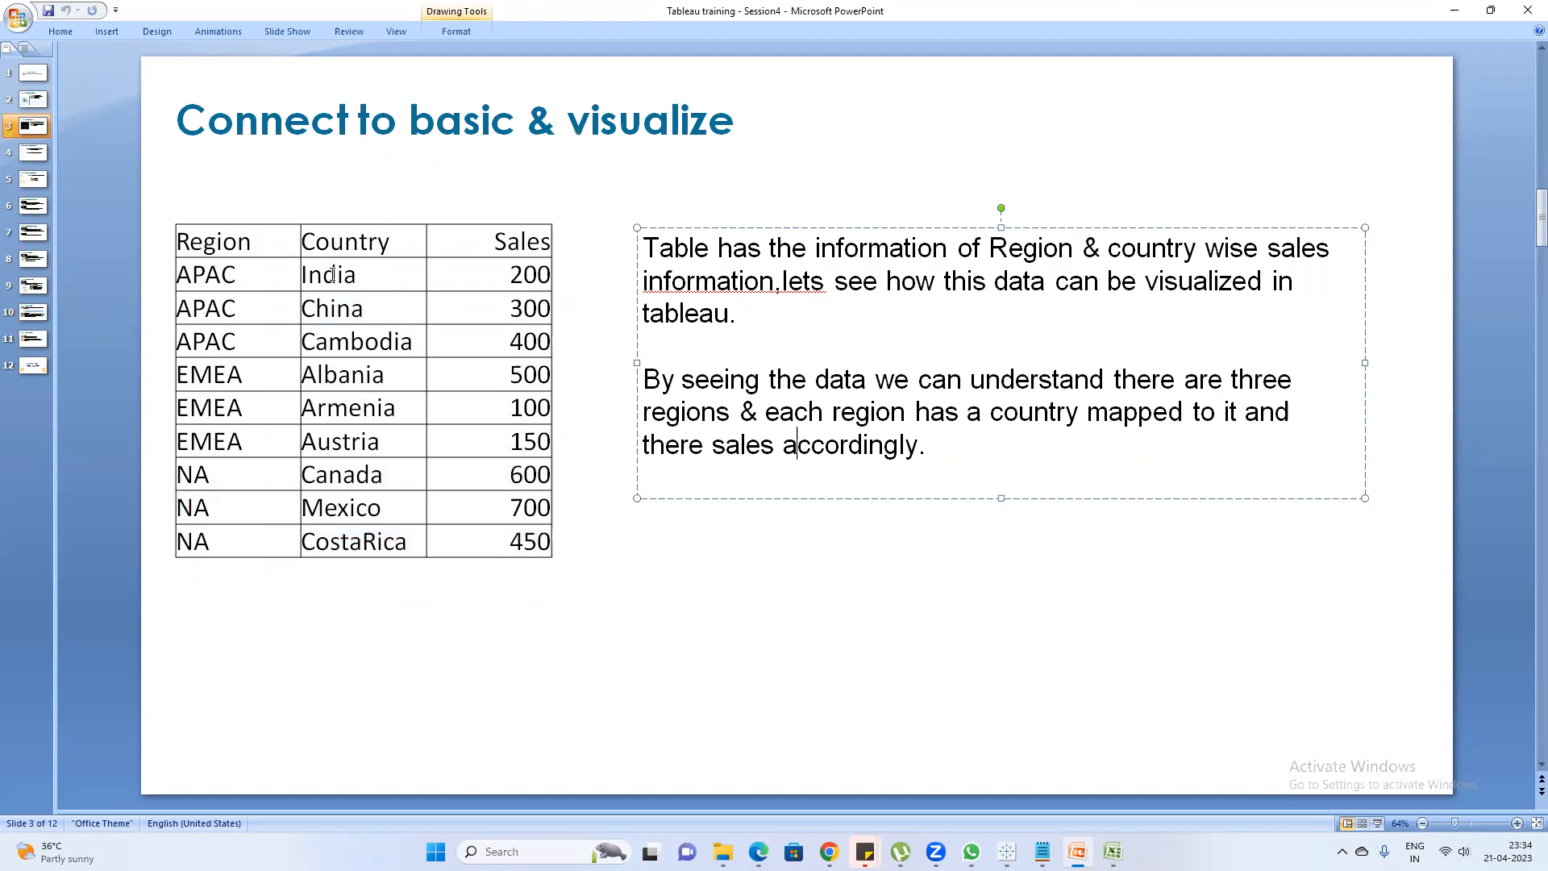
left_click(545, 548)
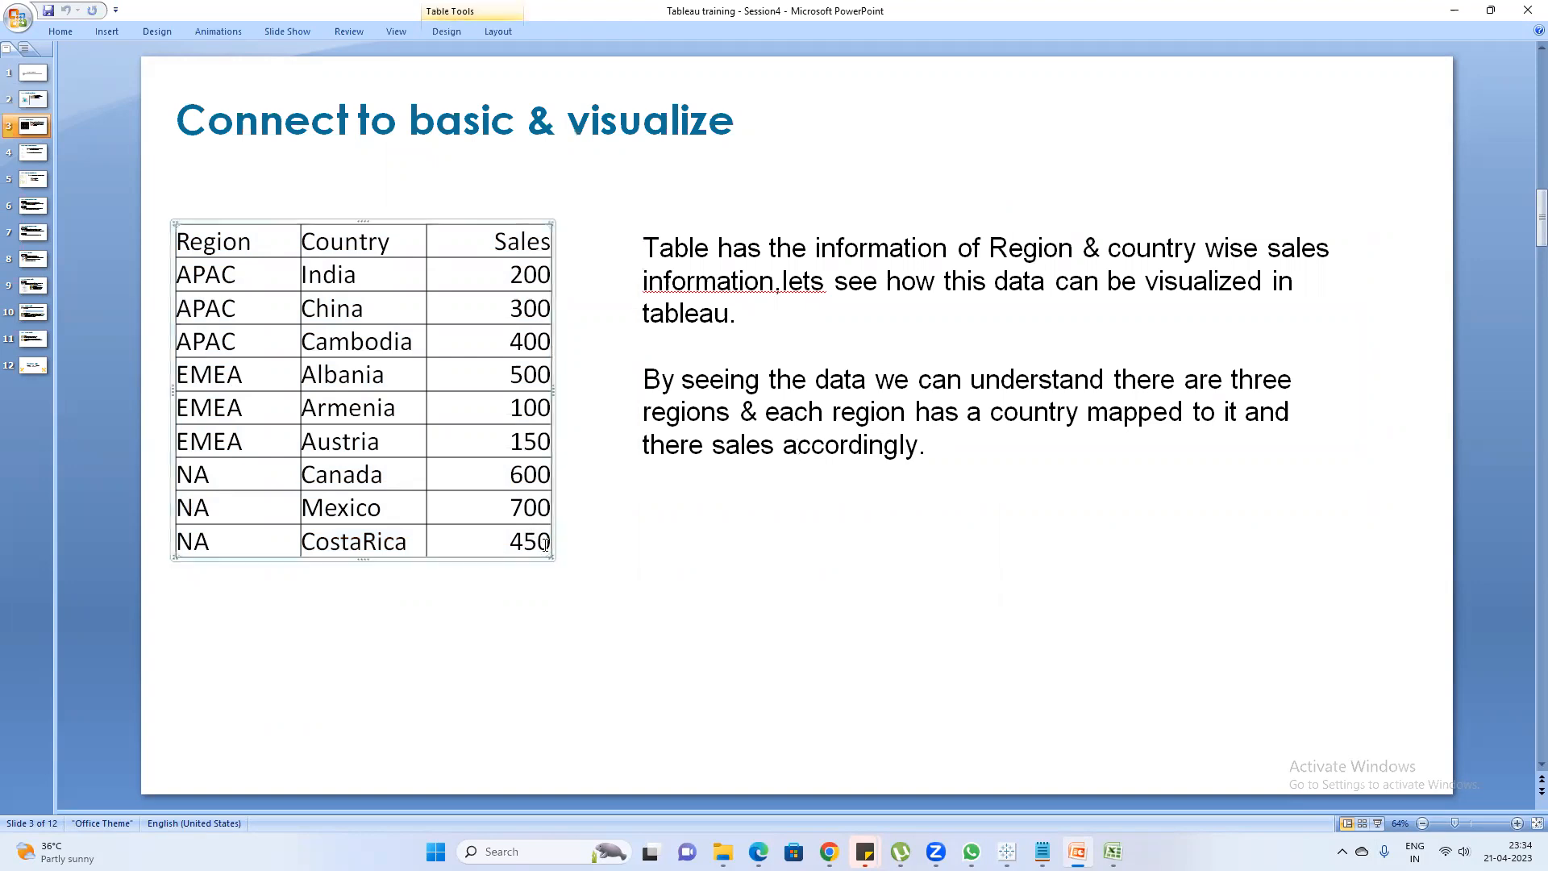
left_click_drag(186, 242, 539, 528)
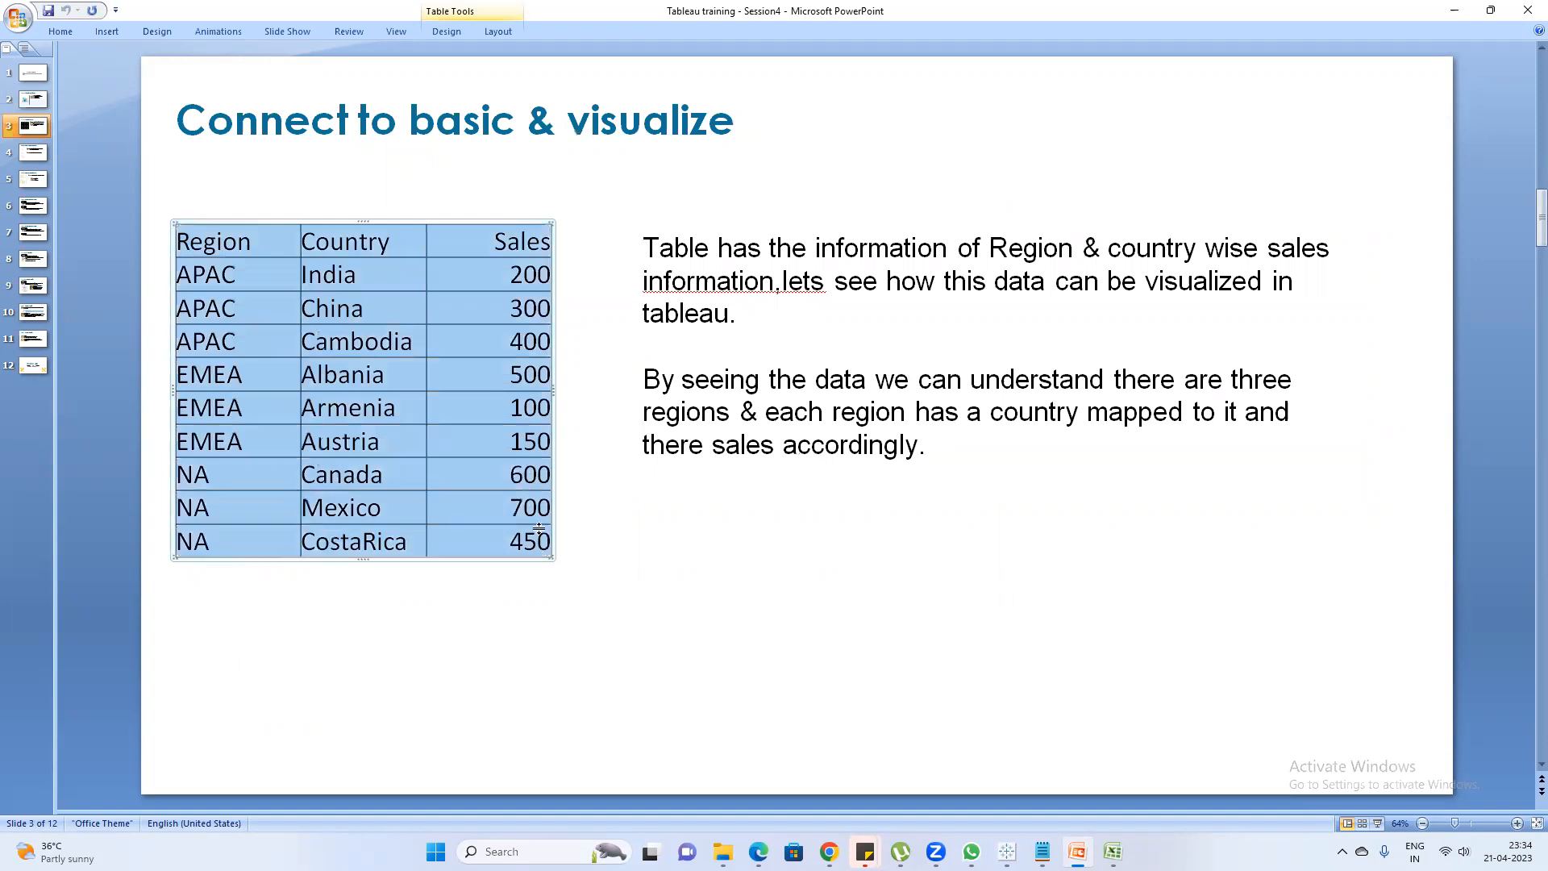
Highlight the Region and Country cells of the three APAC rows and of the three EMEA rows in the slide's table
left_click(254, 283)
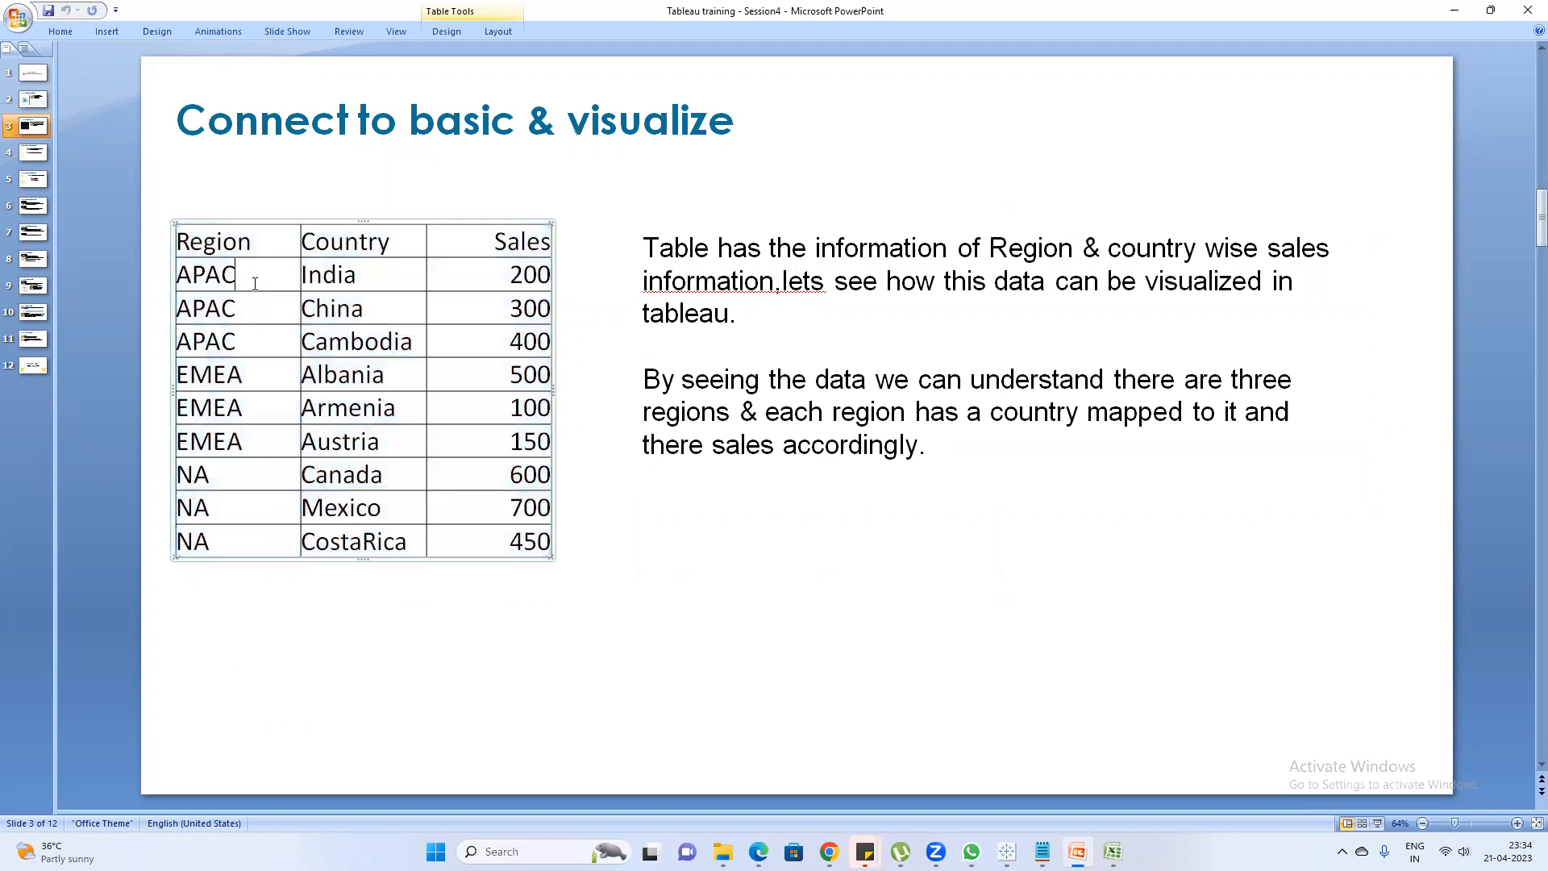
left_click(417, 346)
left_click_drag(418, 347, 254, 293)
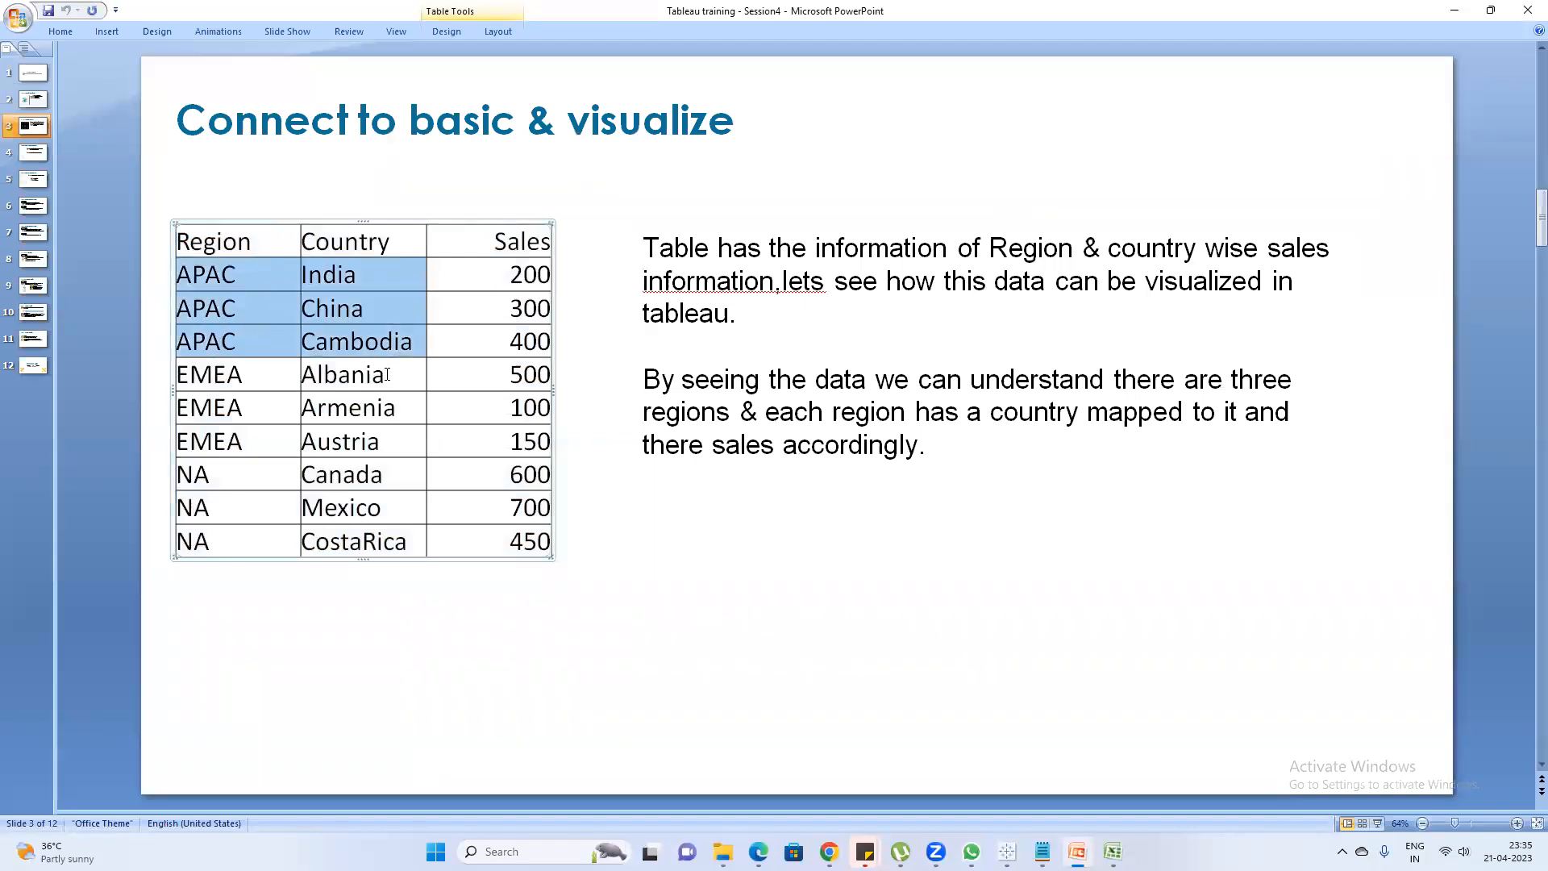
left_click_drag(398, 443, 226, 374)
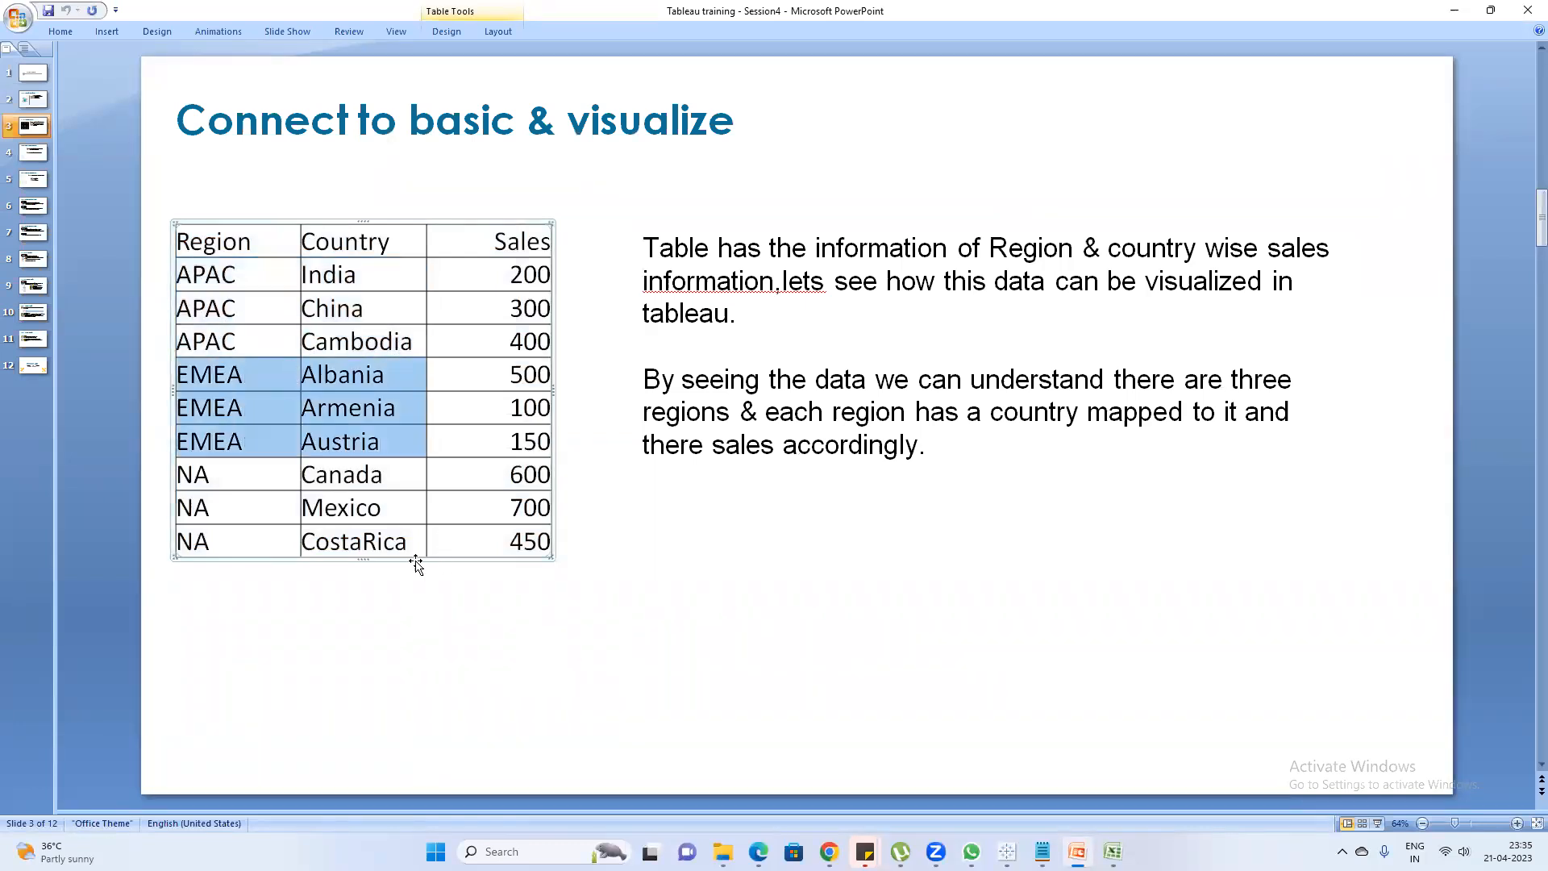
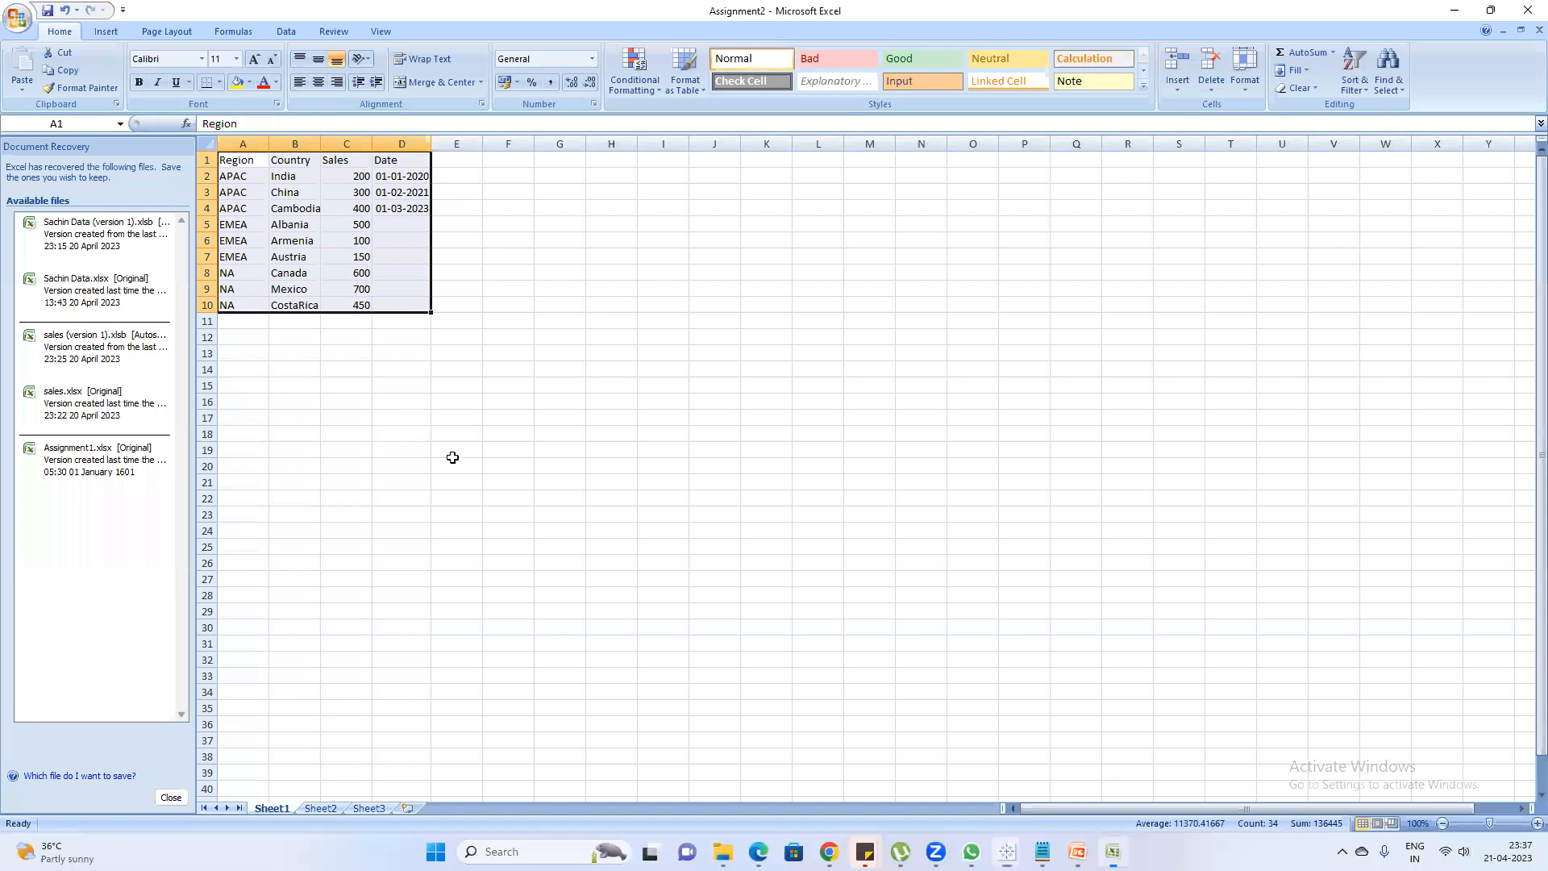
Highlight the Region values in A2:A10 of the Assignment2 worksheet
left_click(523, 331)
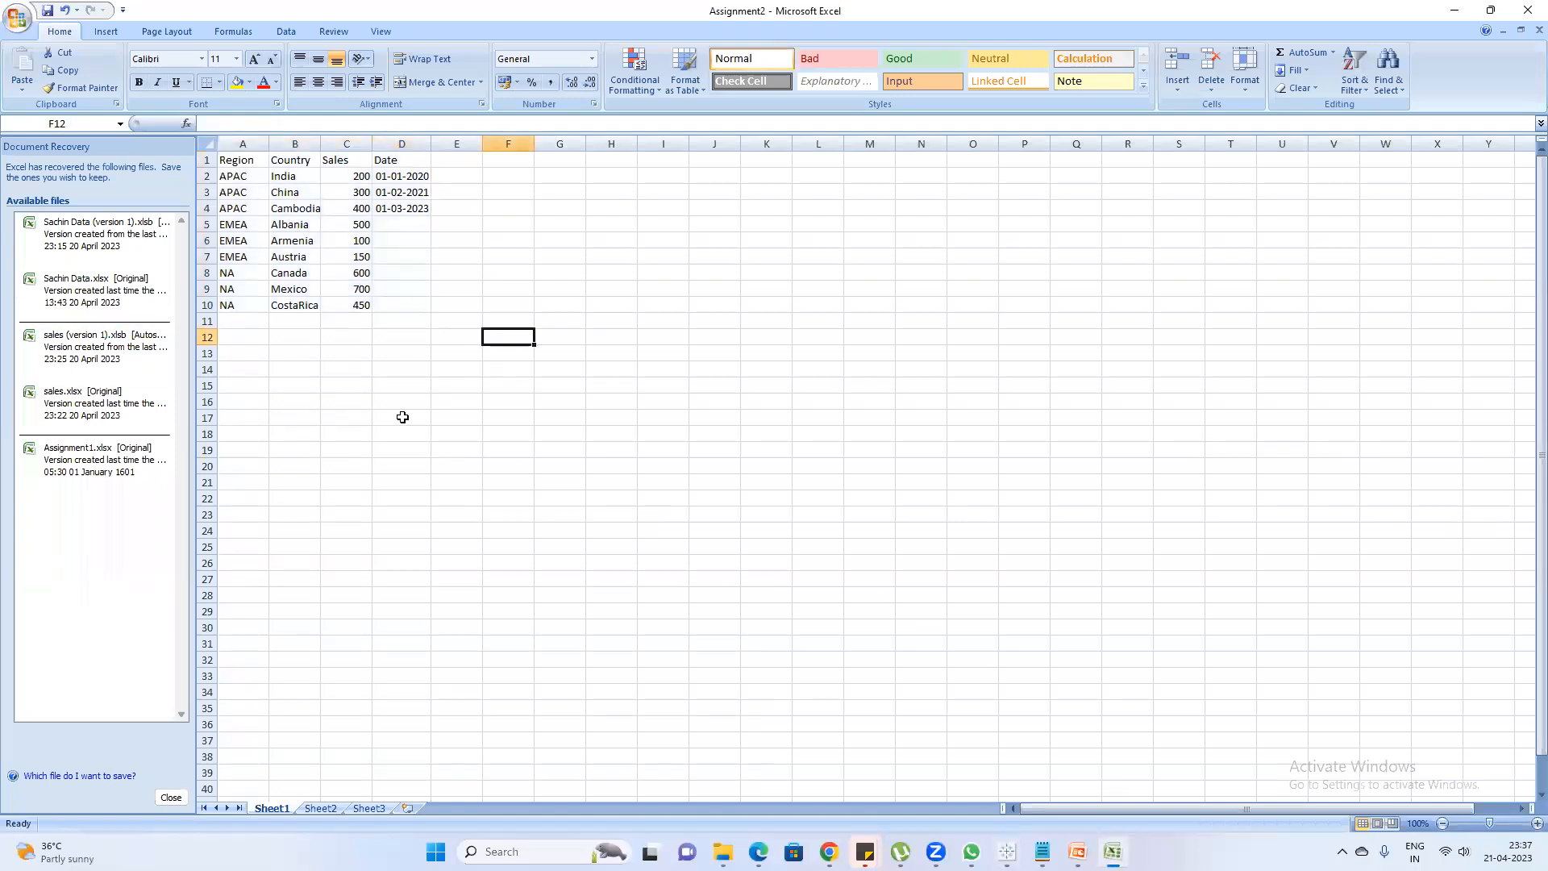
left_click(315, 370)
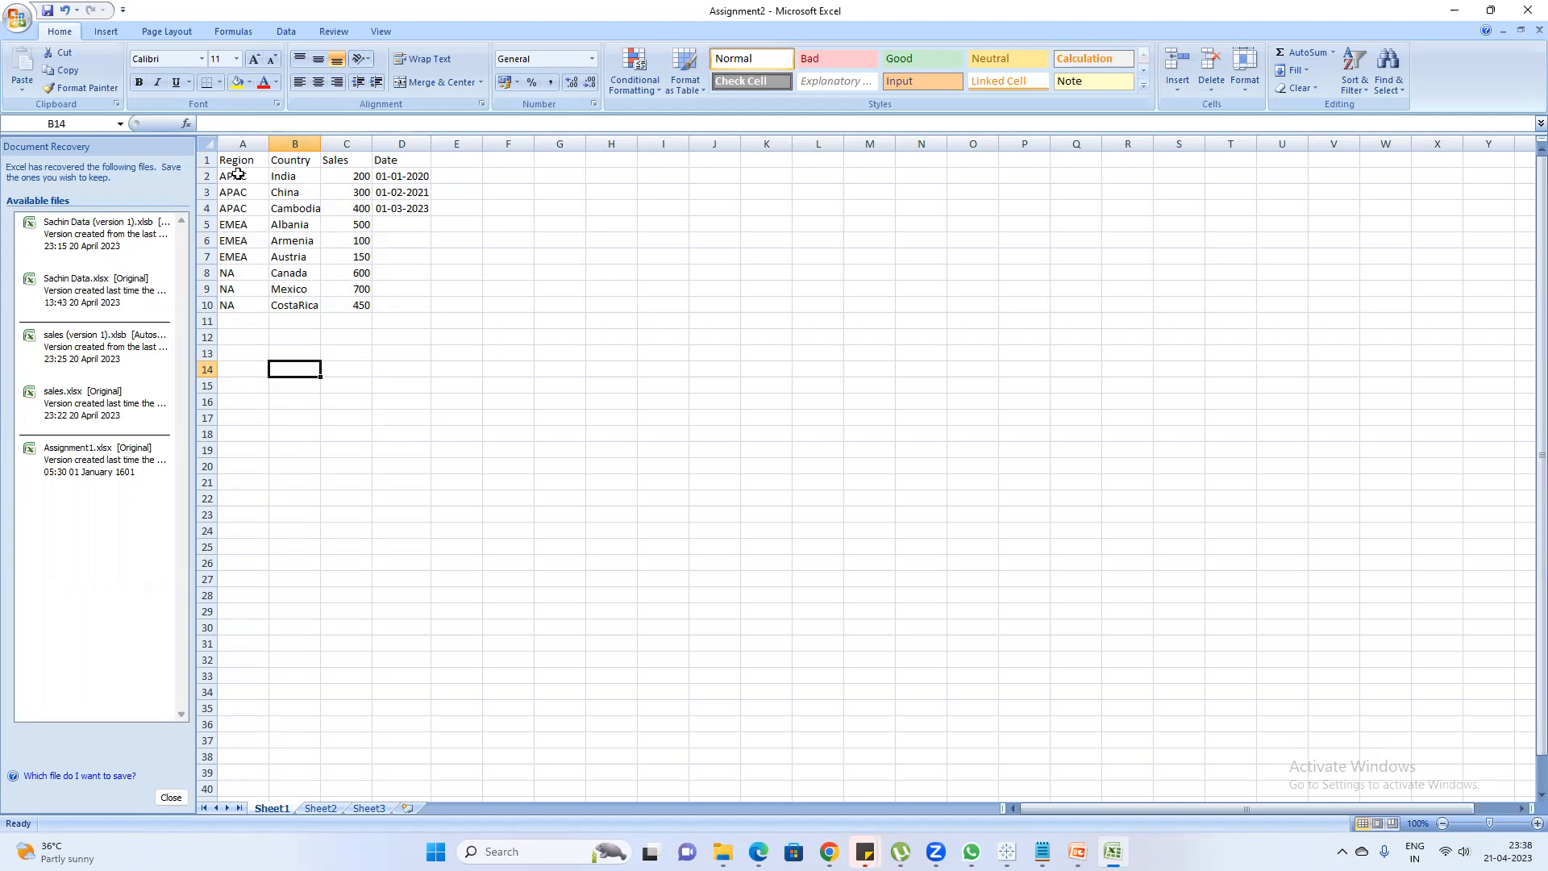
left_click_drag(241, 170, 241, 310)
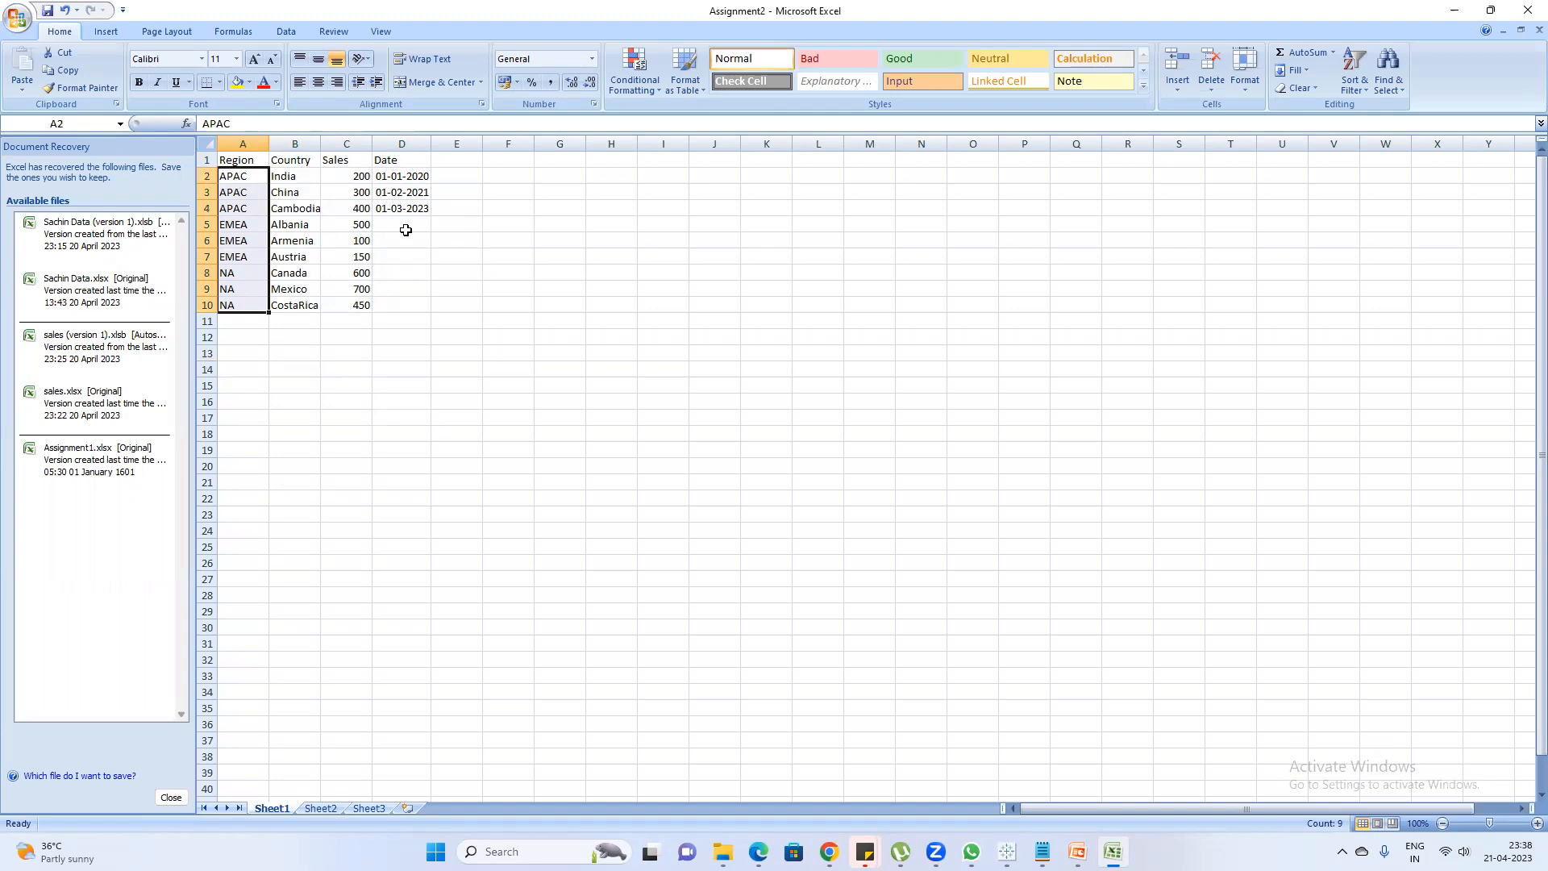
left_click(473, 175)
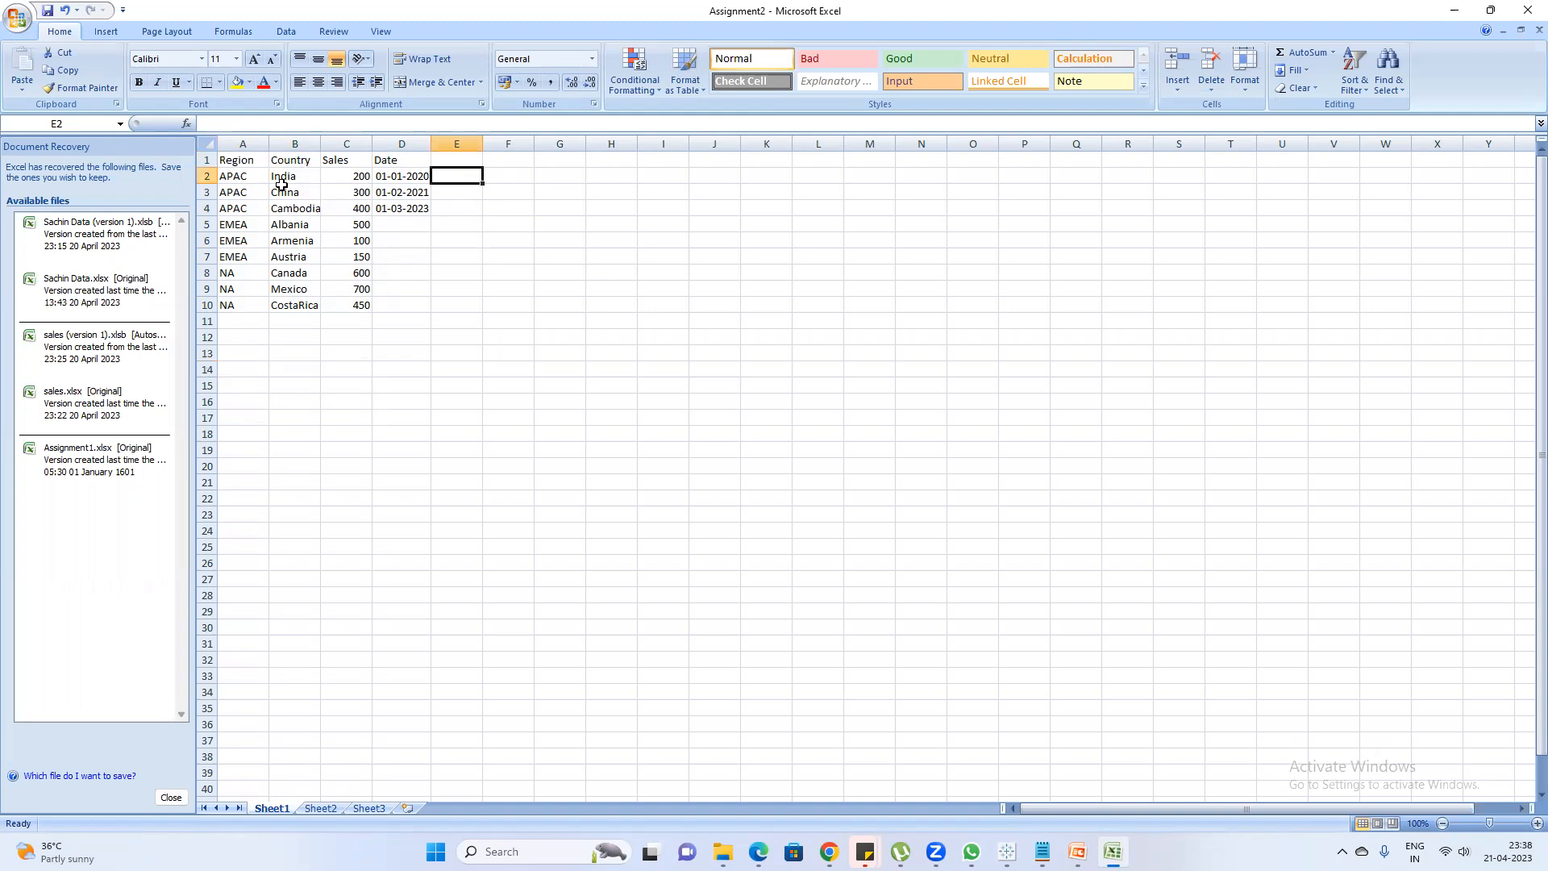
left_click_drag(243, 182, 242, 300)
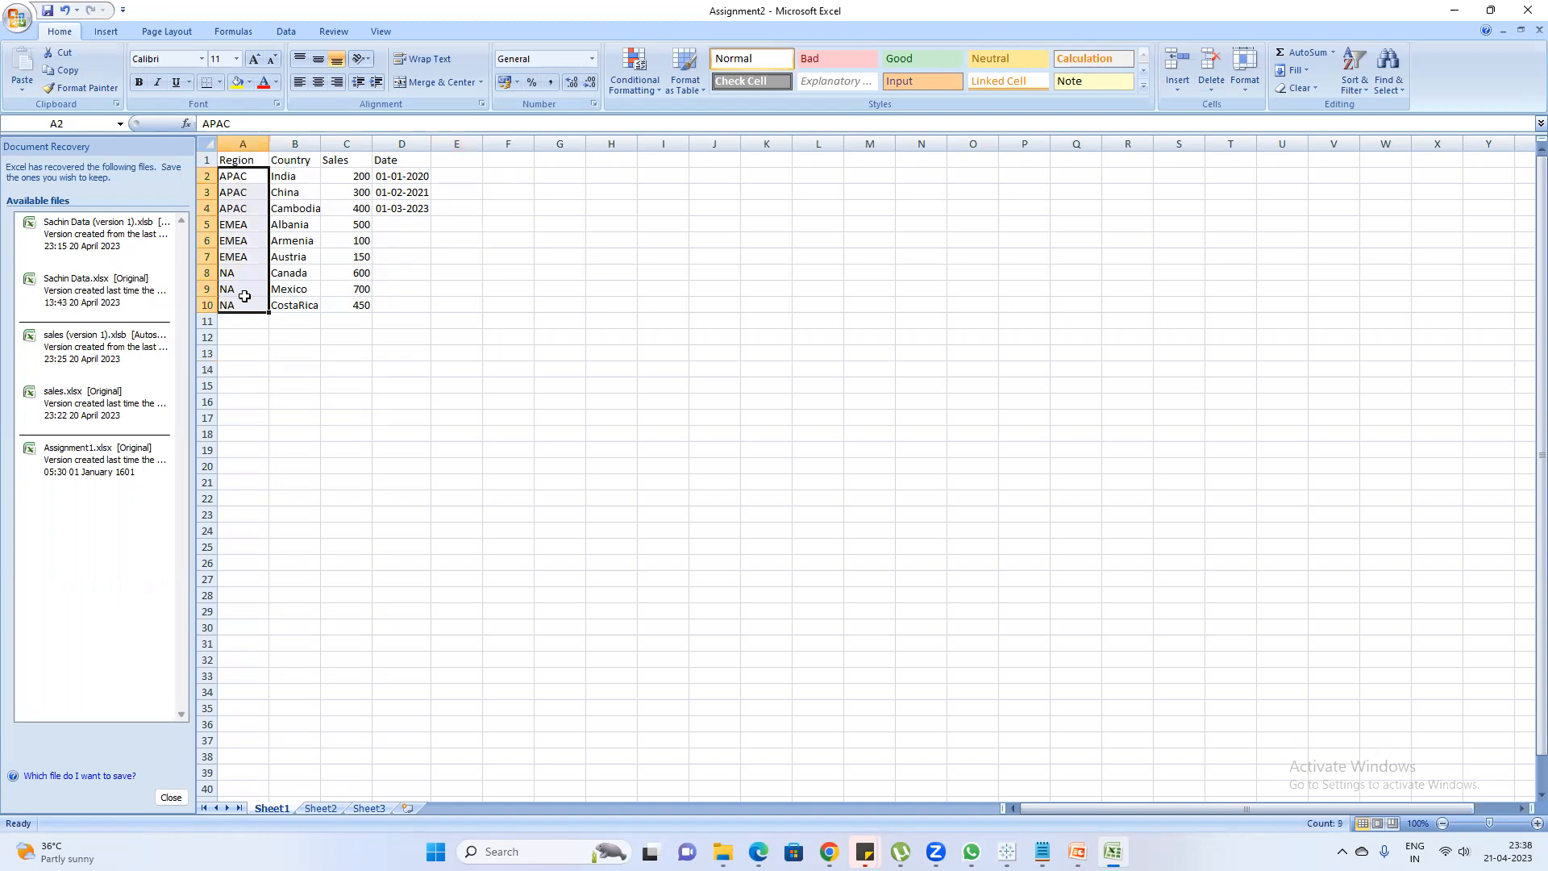
Switch to Tableau Book2 and check the data type of the Region field in the Sheet1 (Assignment2) data source
left_click(1452, 10)
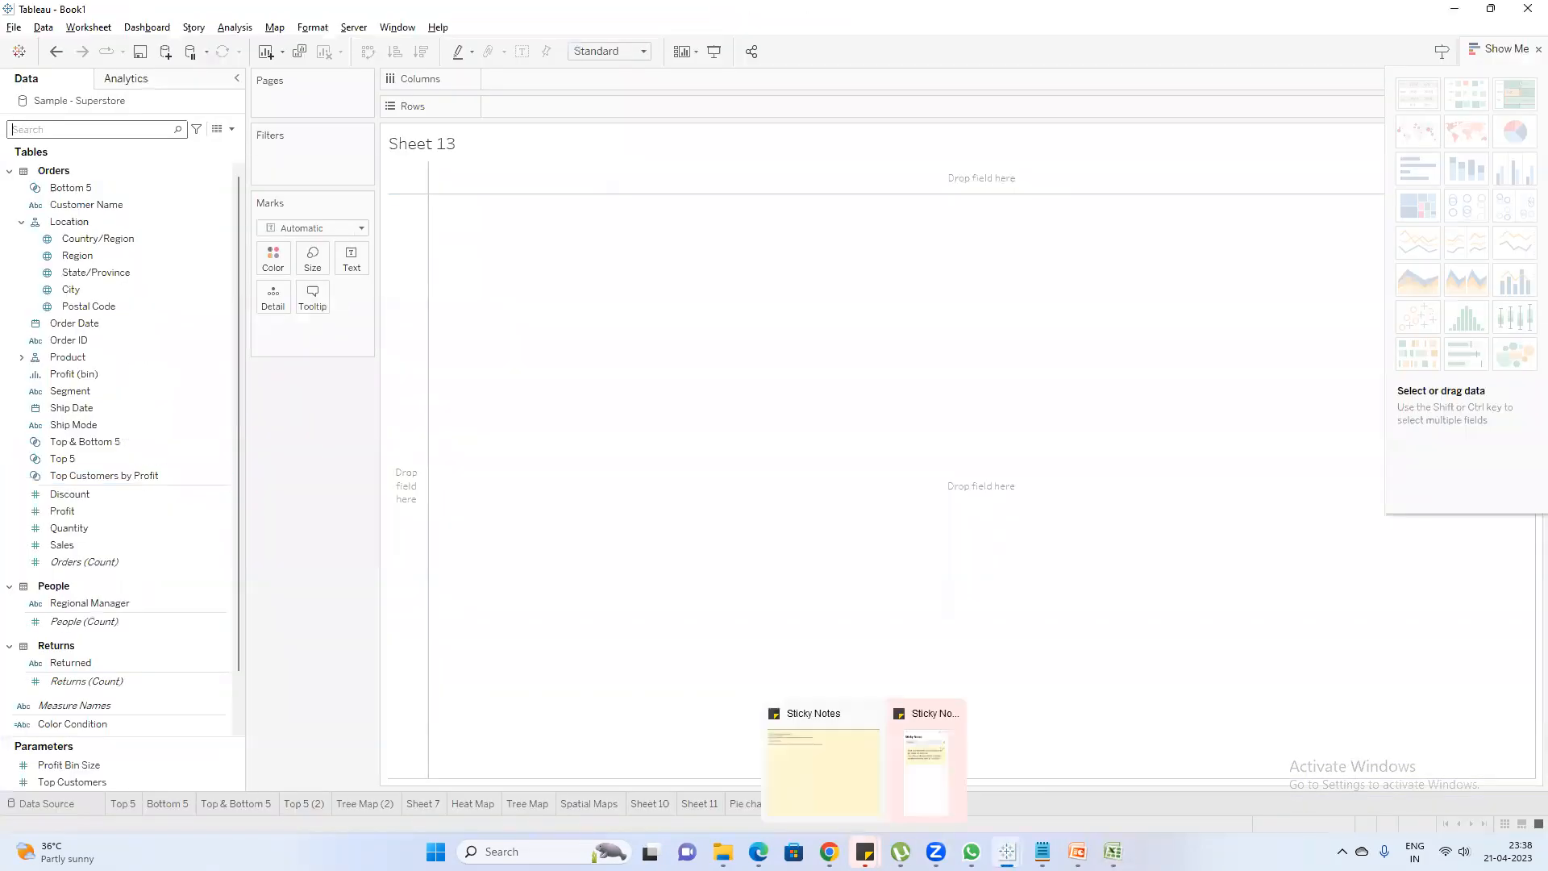
mouse_move(1007, 851)
left_click(1101, 762)
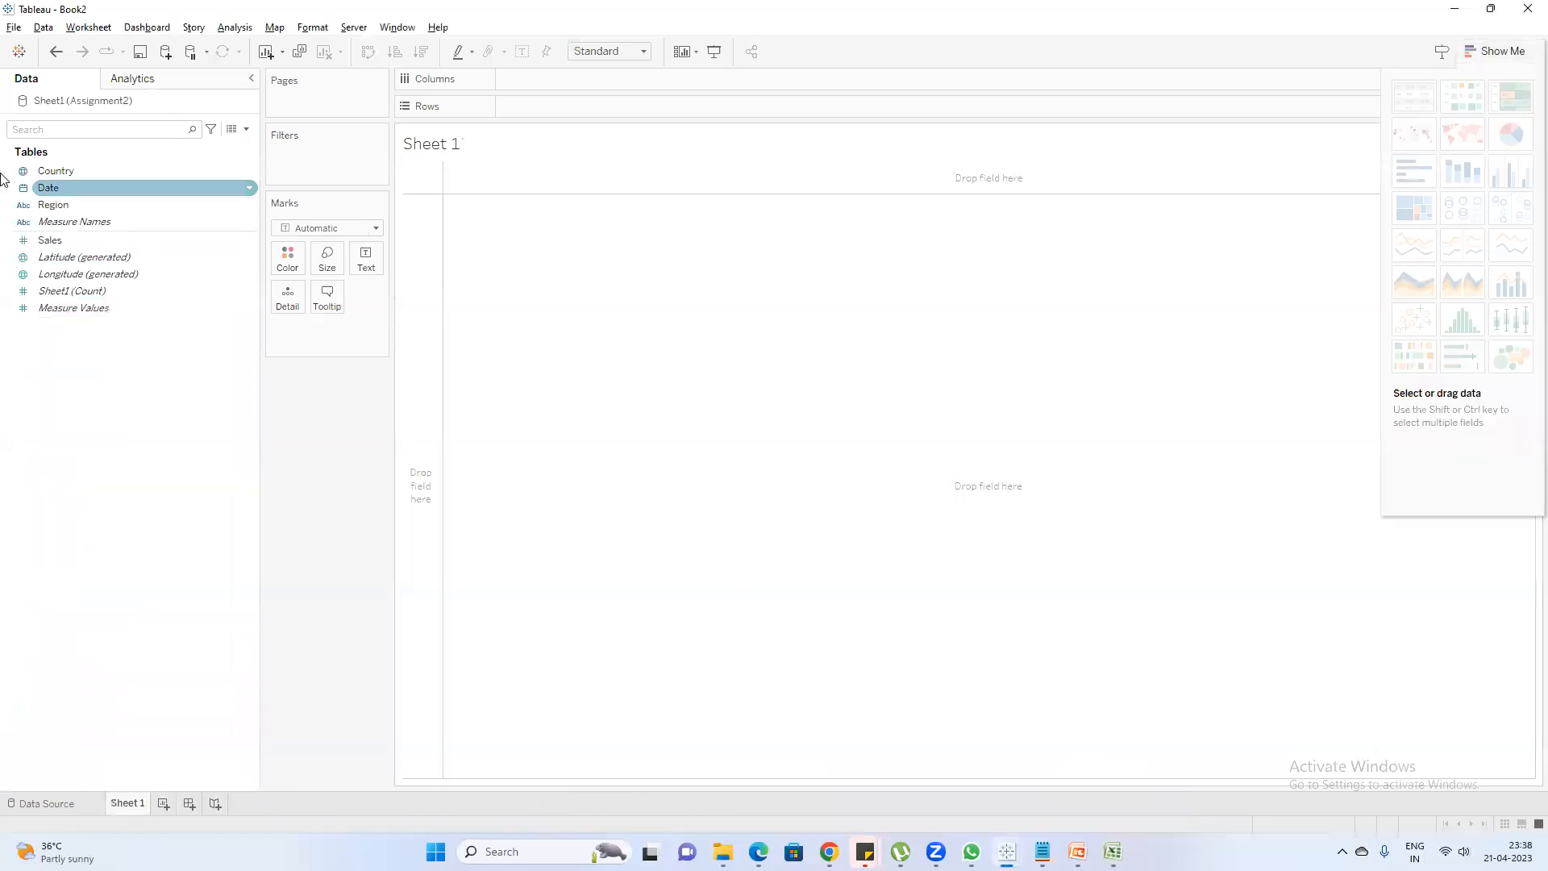
left_click(25, 208)
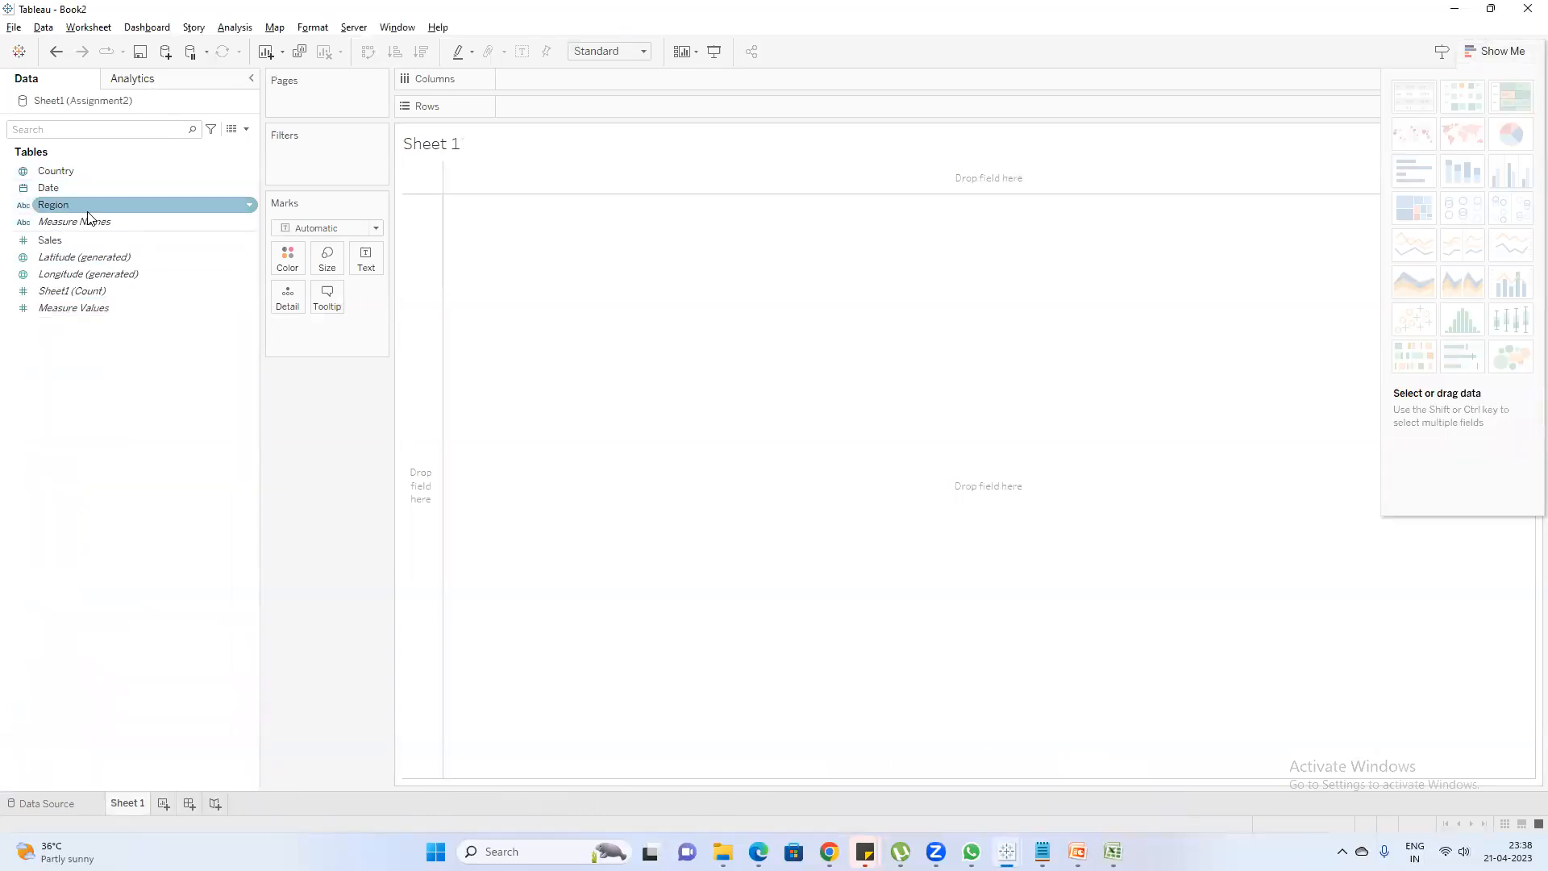
left_click(494, 161)
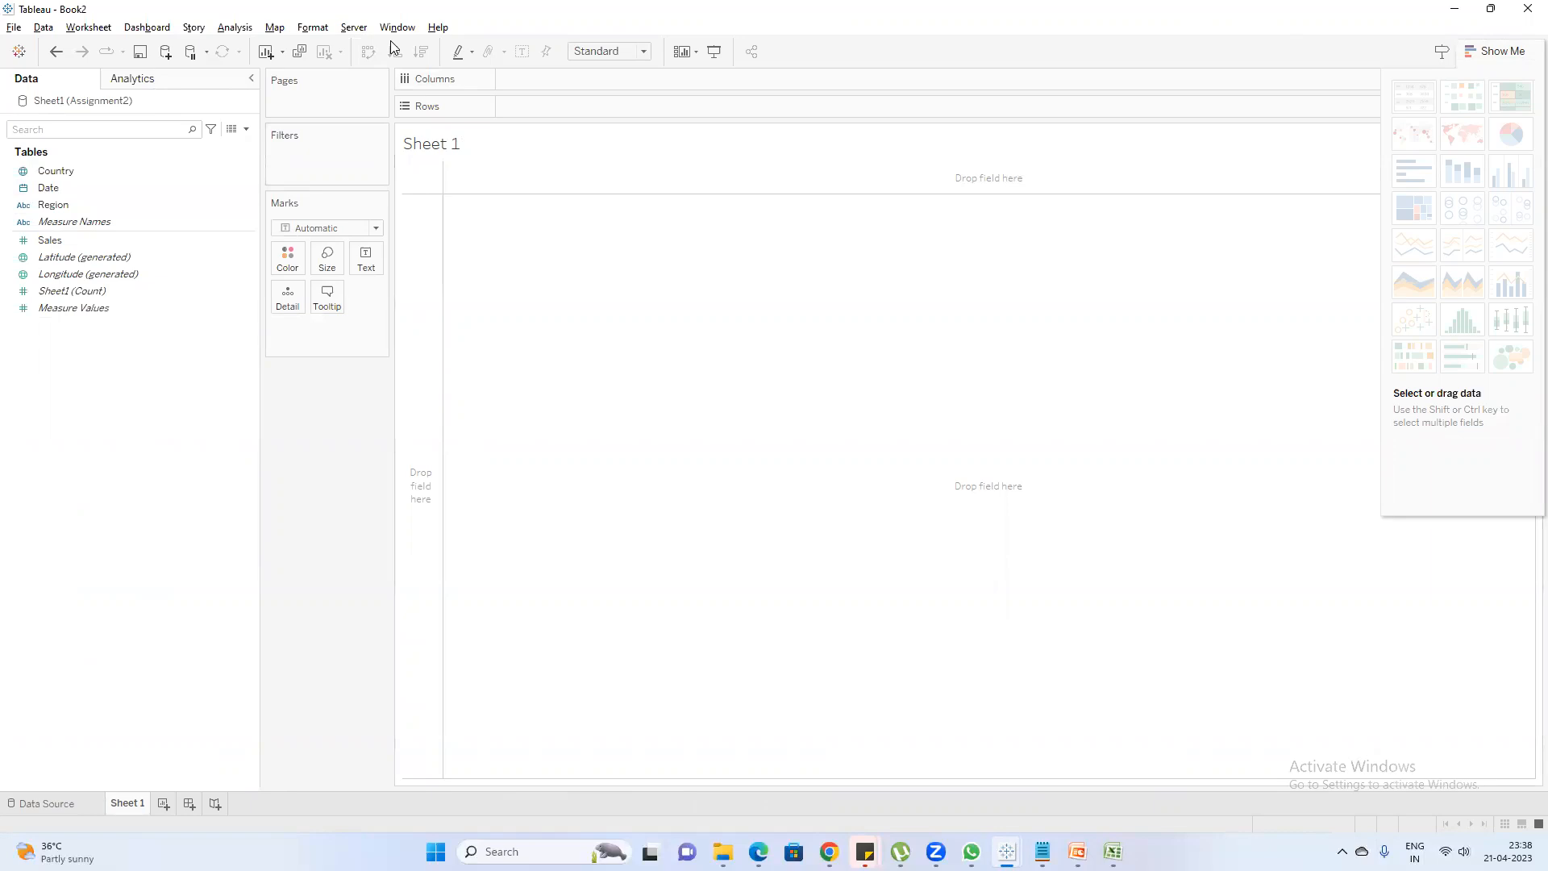
Switch to PowerPoint to view the auto-generated fields slide, and switch back to Tableau, to Sheet 13 of Book1
mouse_move(1113, 851)
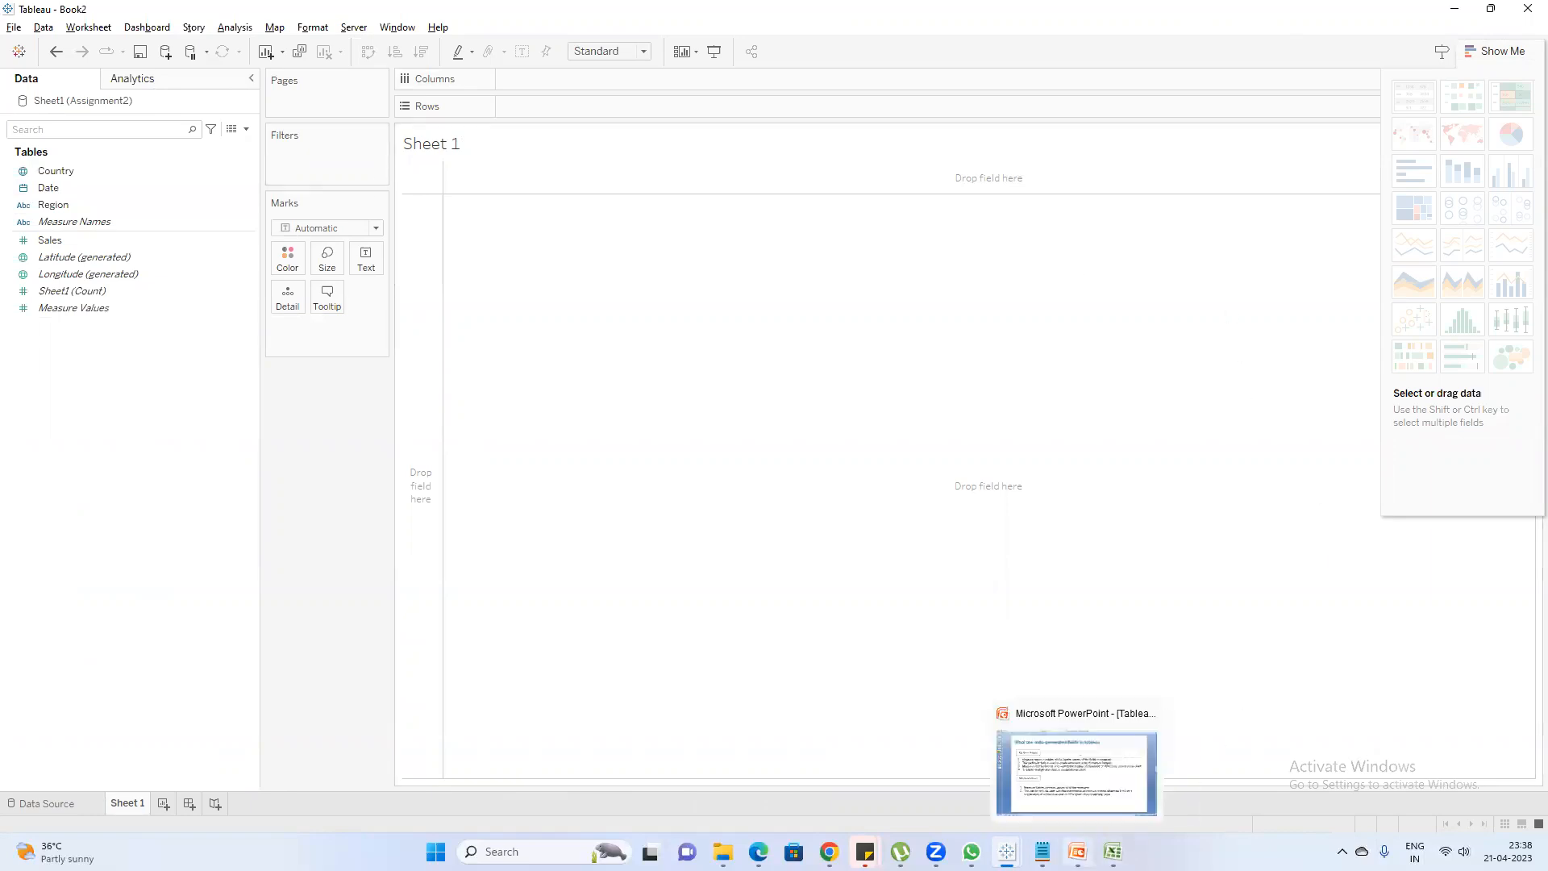
left_click(1053, 808)
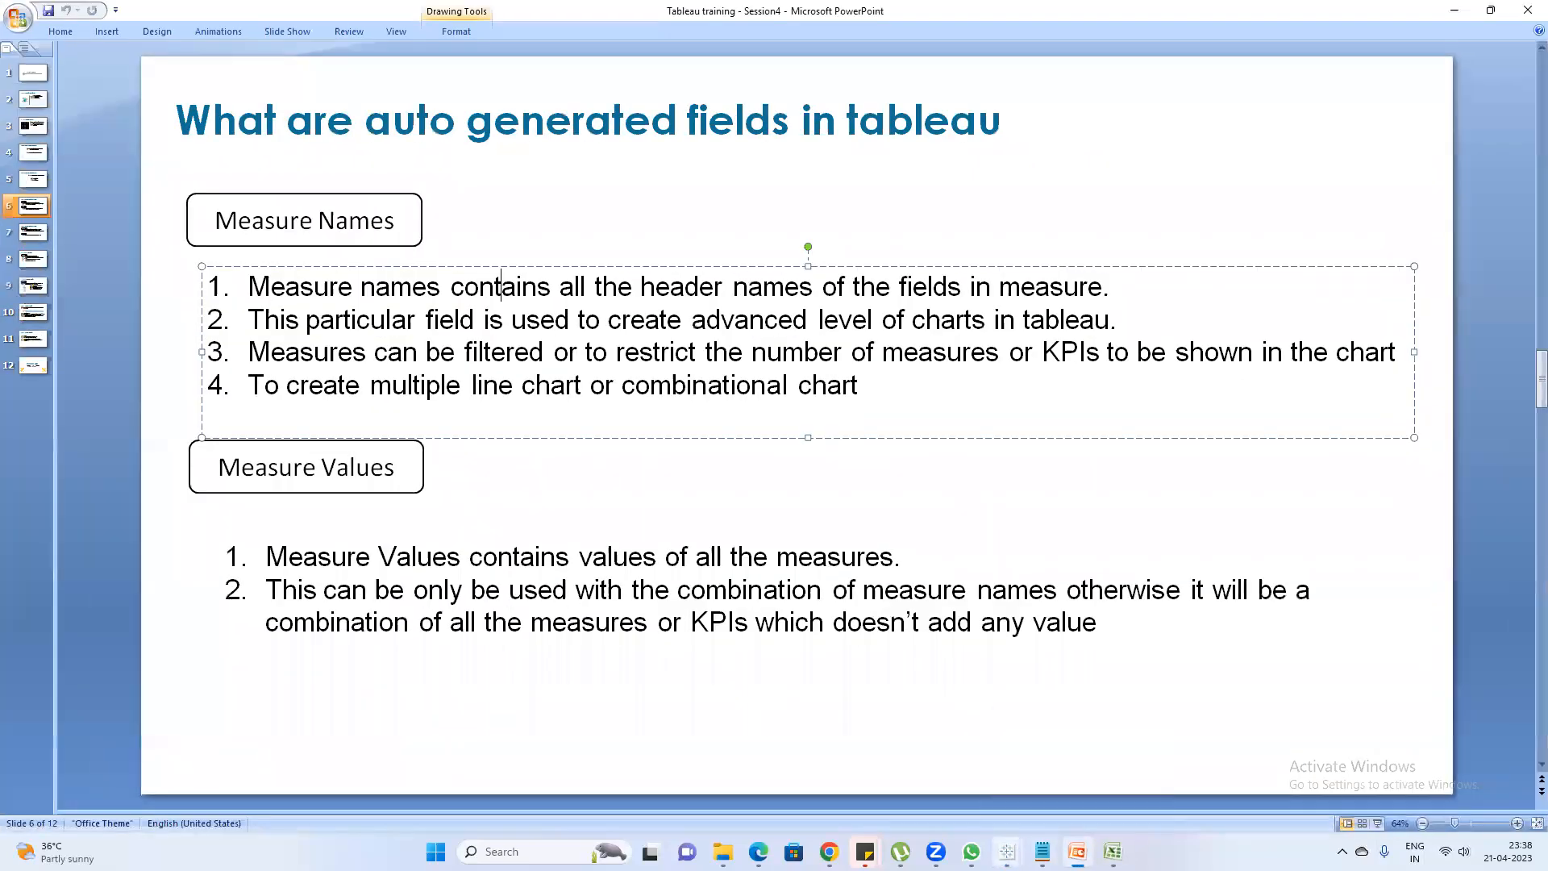
mouse_move(1007, 851)
left_click(918, 775)
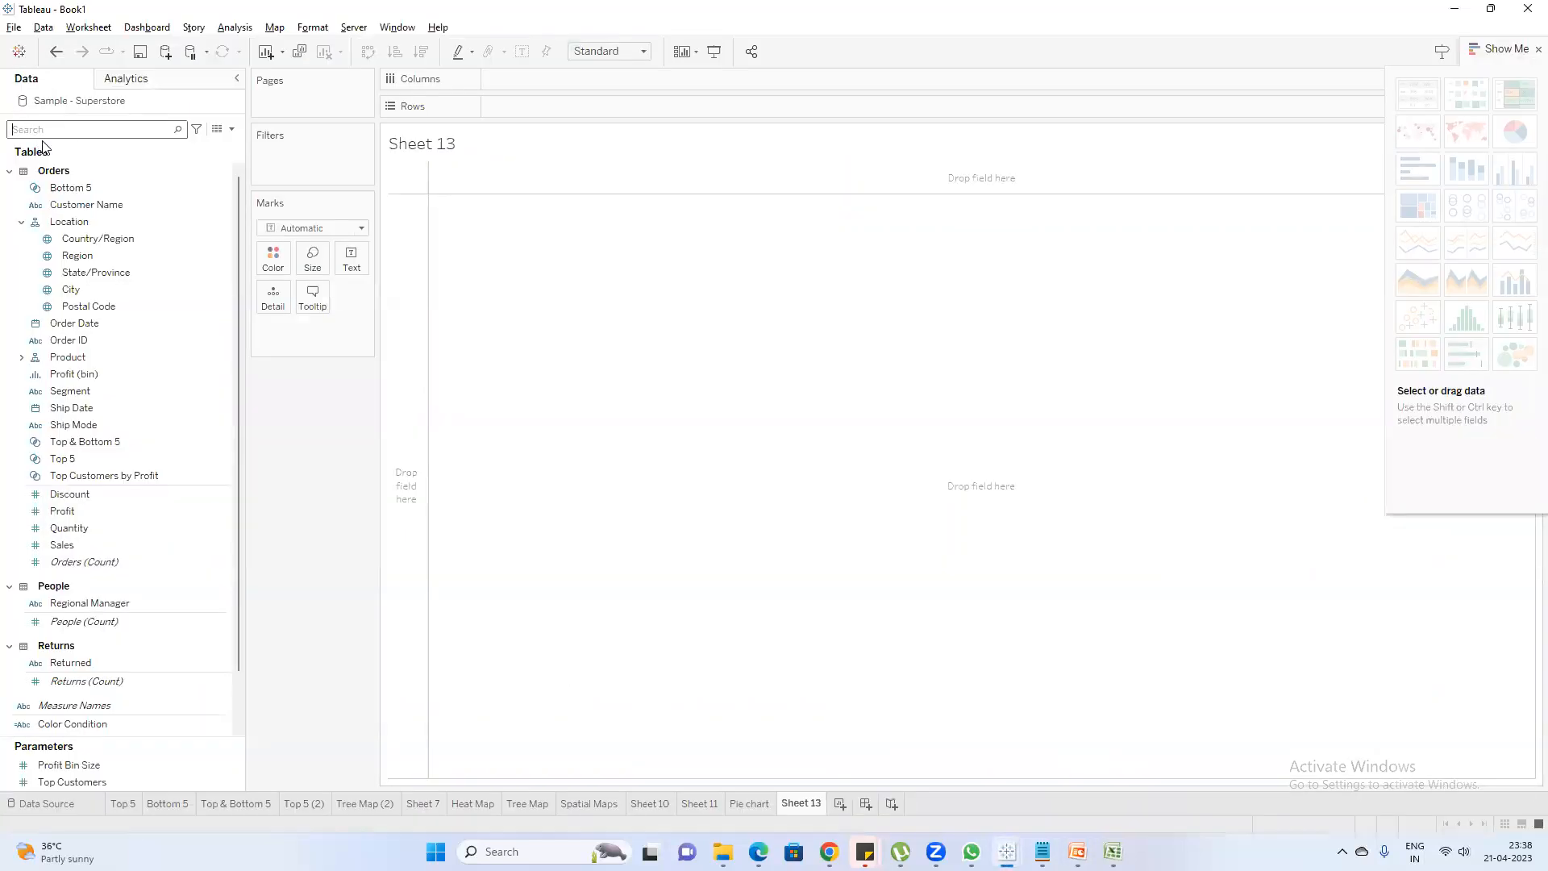
type("me")
key("BackSpace")
key("BackSpace")
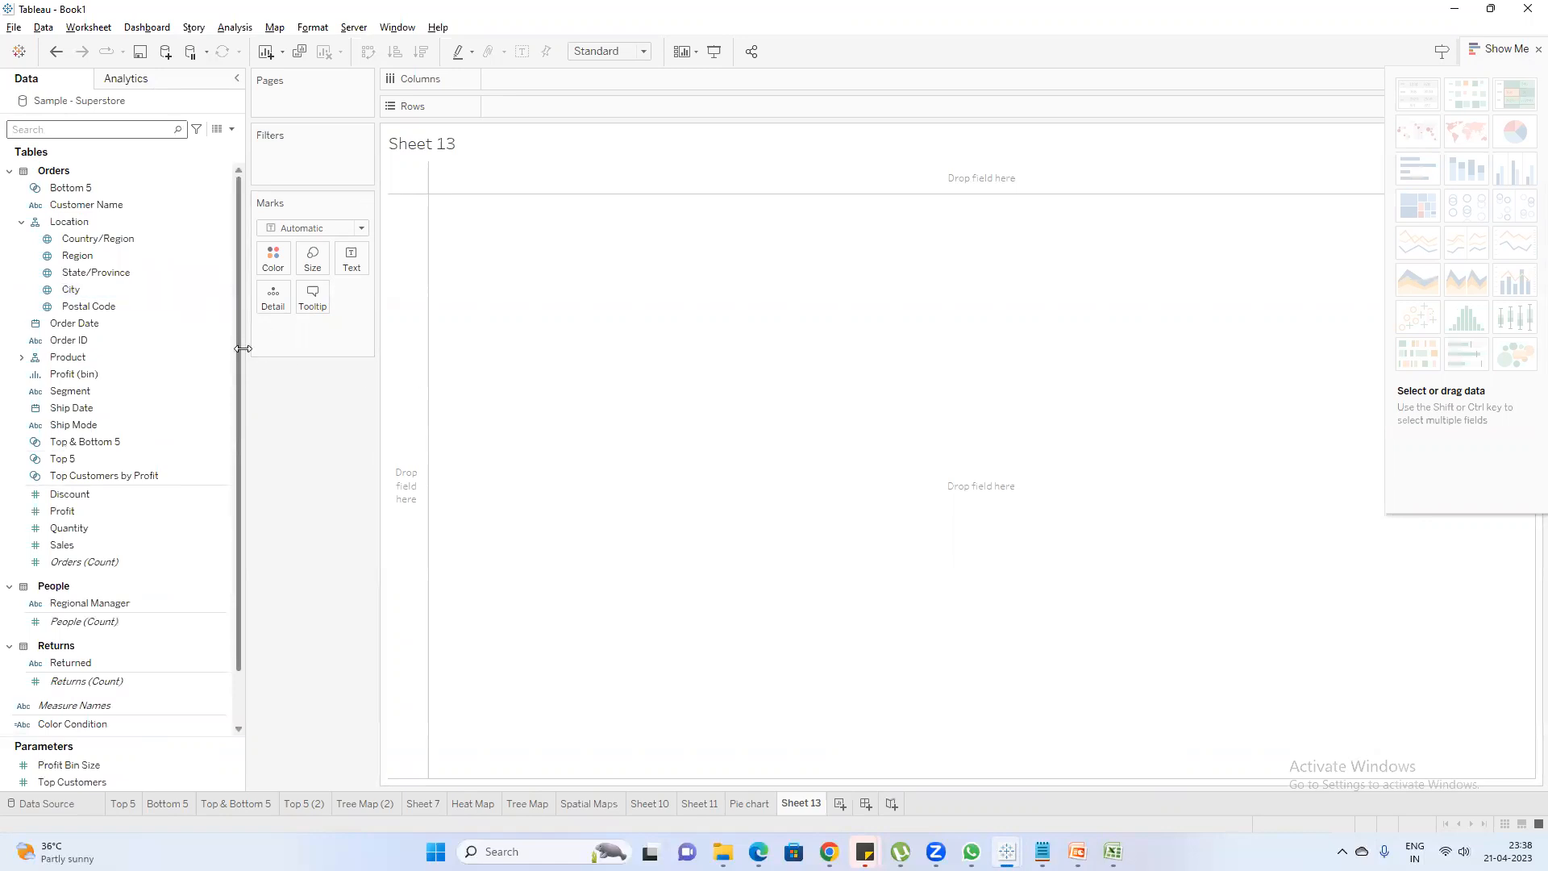
Widen the Data pane and select the Sales, Quantity, Profit and Discount measures of the Orders table together
left_click_drag(243, 348, 294, 348)
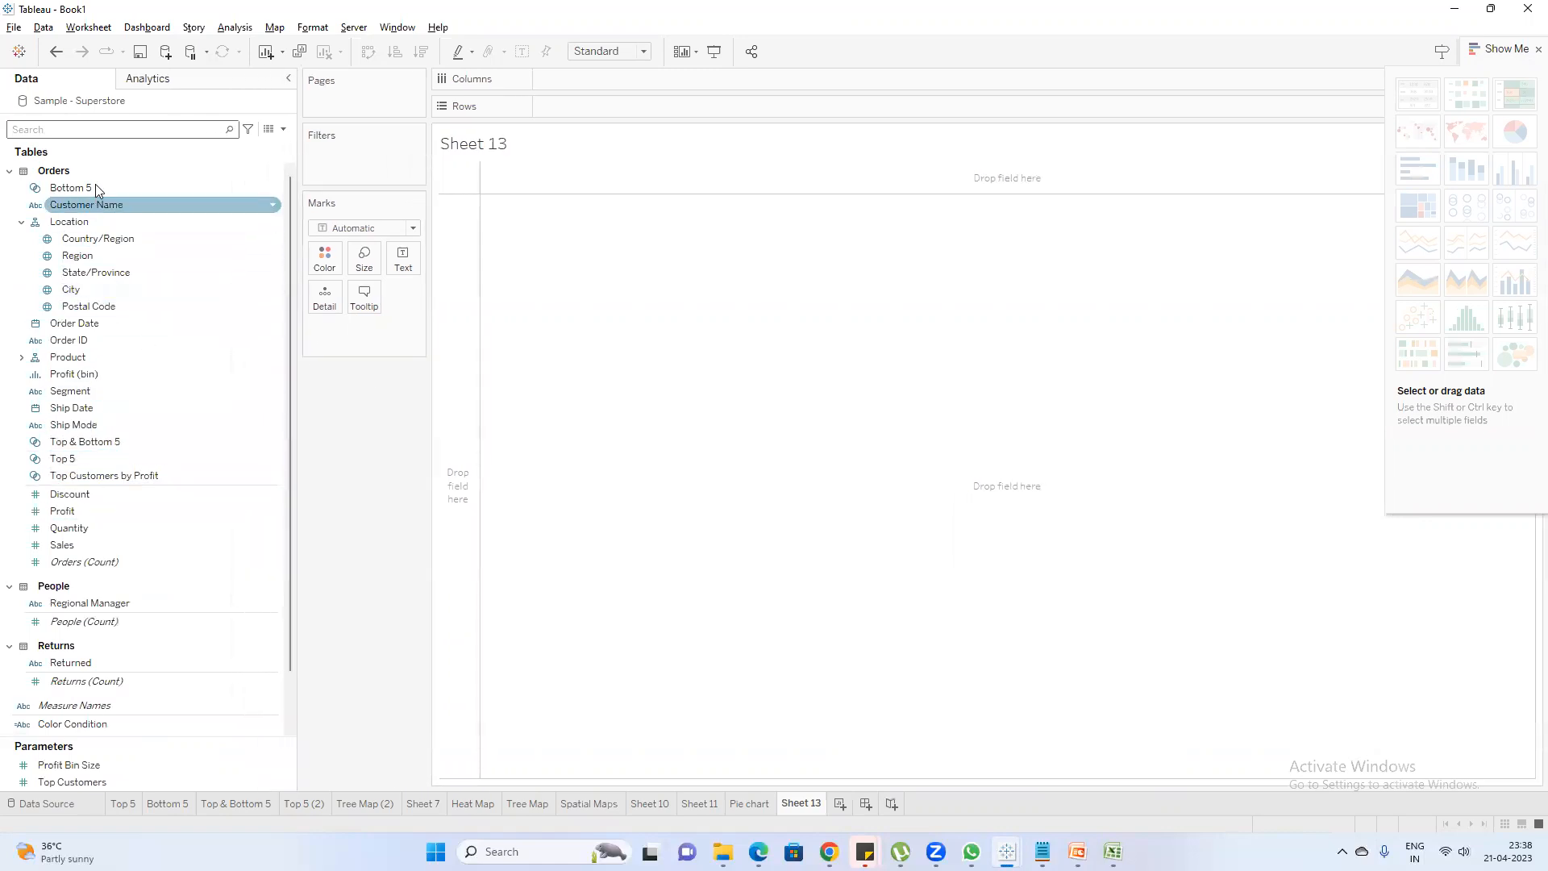
left_click(81, 546)
left_click(83, 528, "ctrl")
left_click(85, 511, "ctrl")
left_click(86, 495, "ctrl")
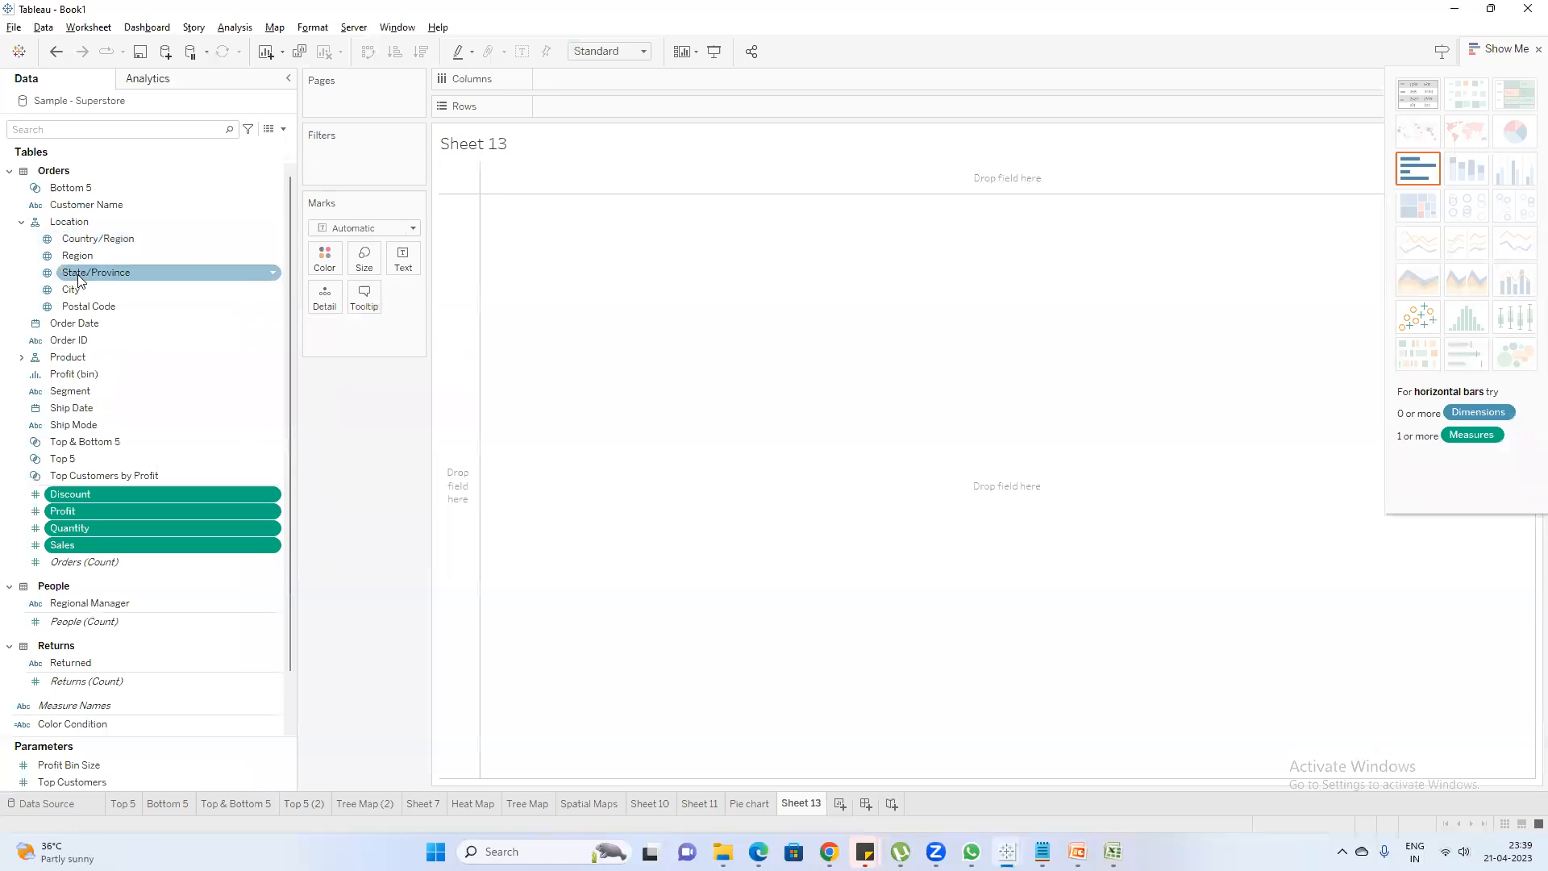
Search the data fields for "meas" and examine the filter values of Measure Names without applying the filter
left_click(92, 126)
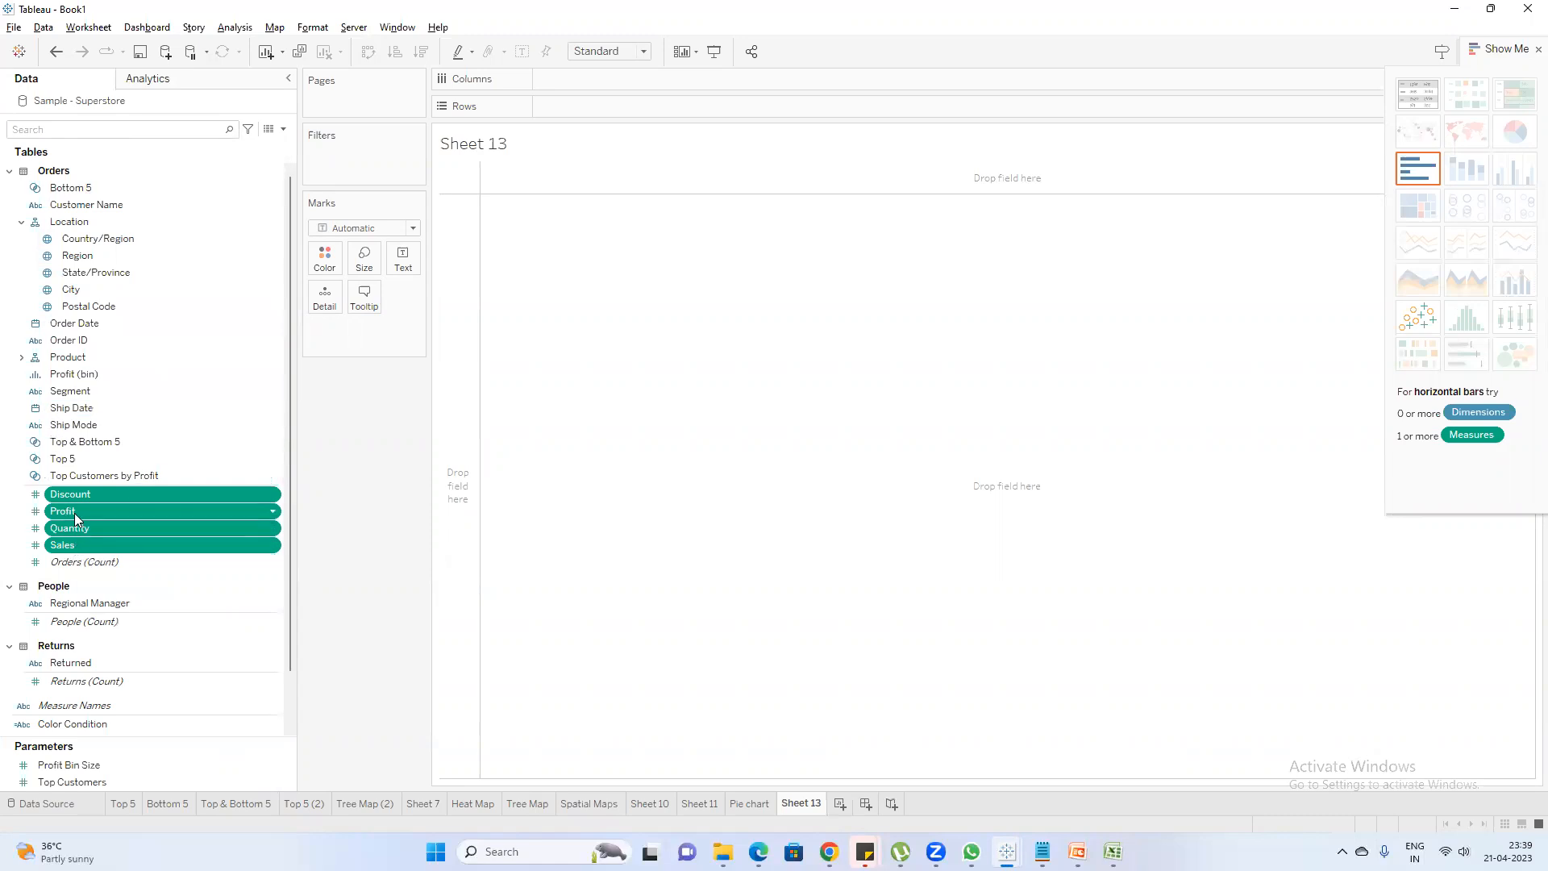
left_click(86, 131)
type("meas")
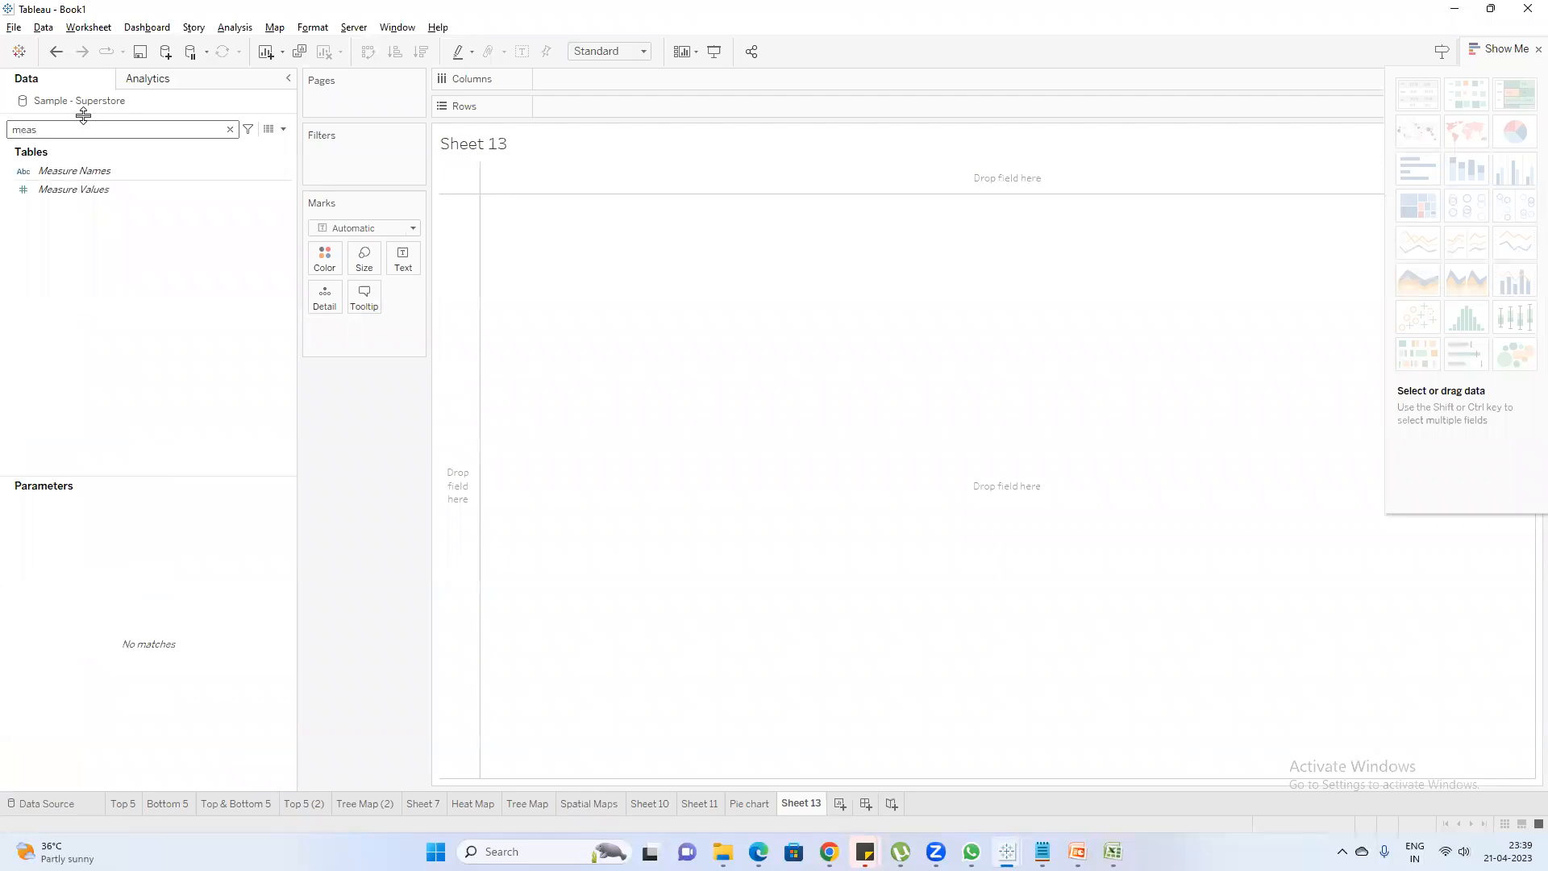
left_click_drag(74, 170, 366, 157)
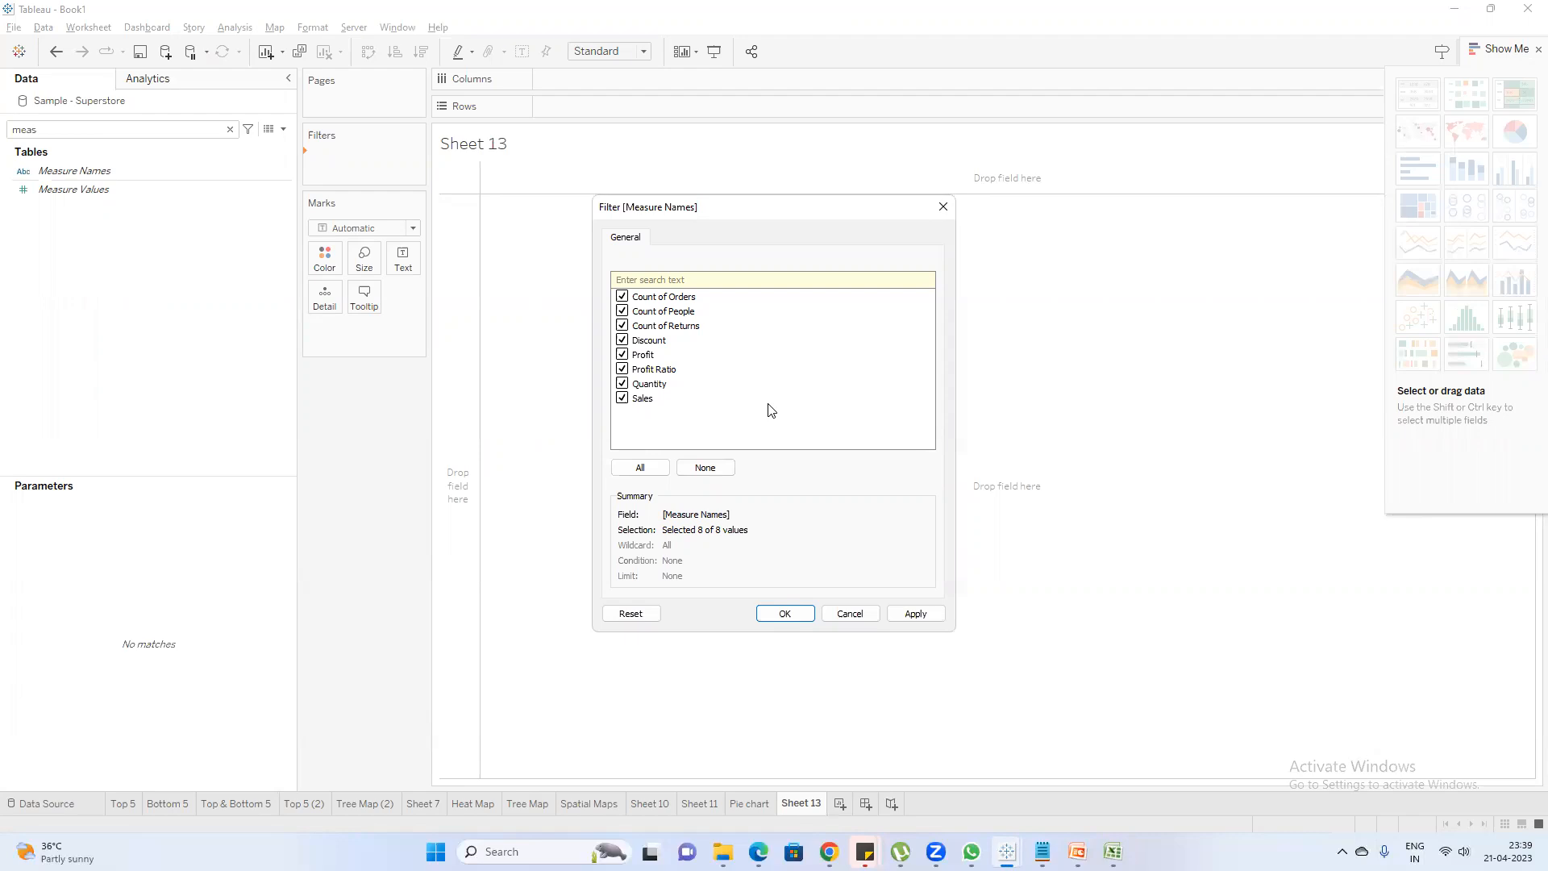
left_click(945, 207)
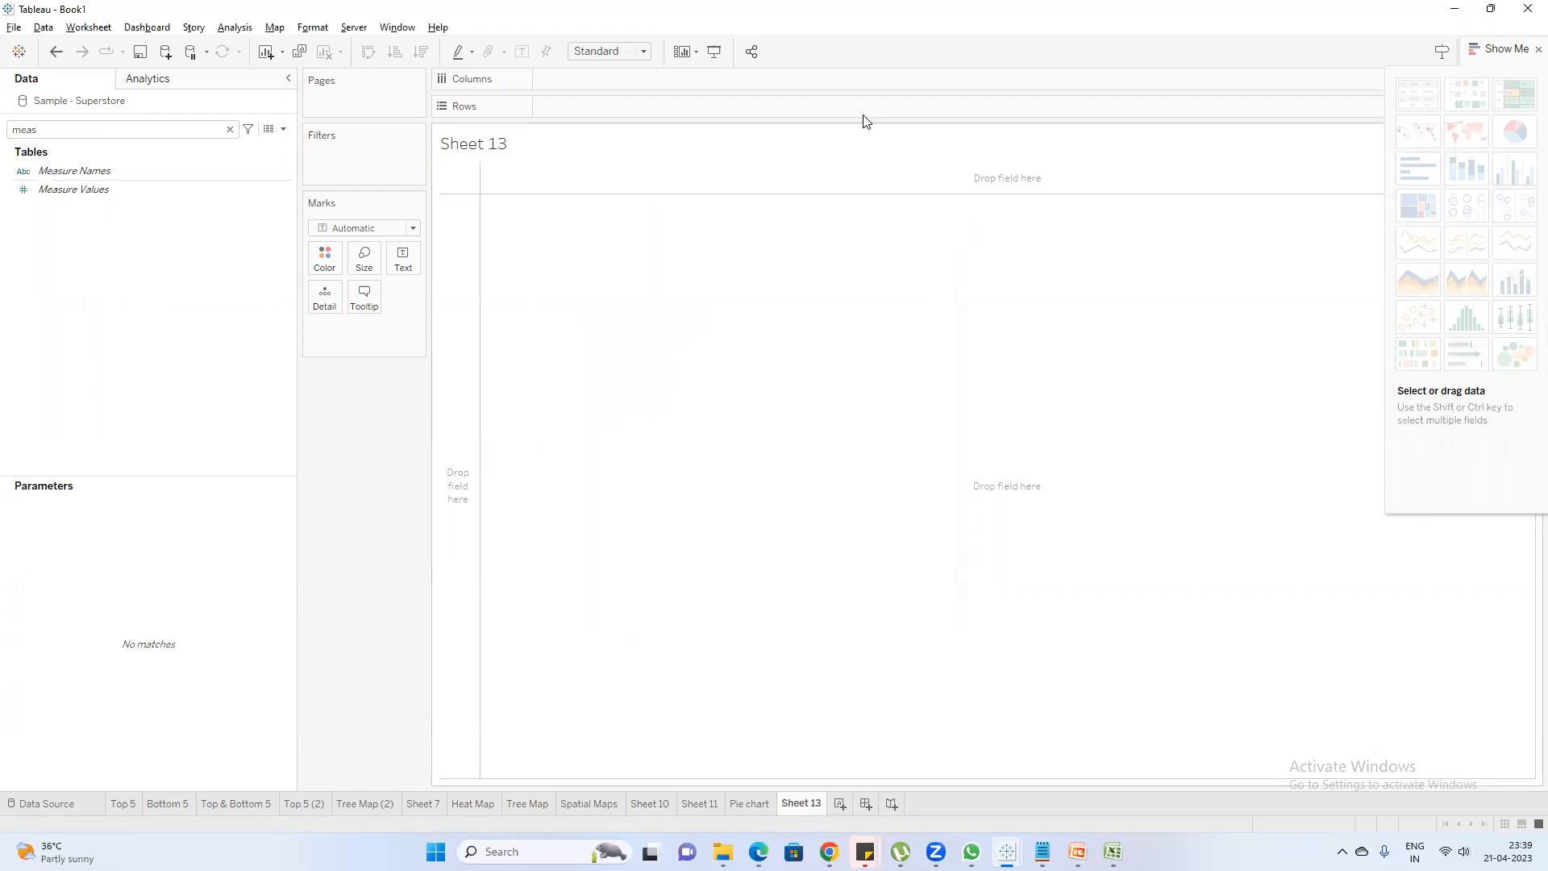
View the Sample - Superstore Orders data and examine its Discount, Profit, Quantity and Sales columns
left_click(267, 129)
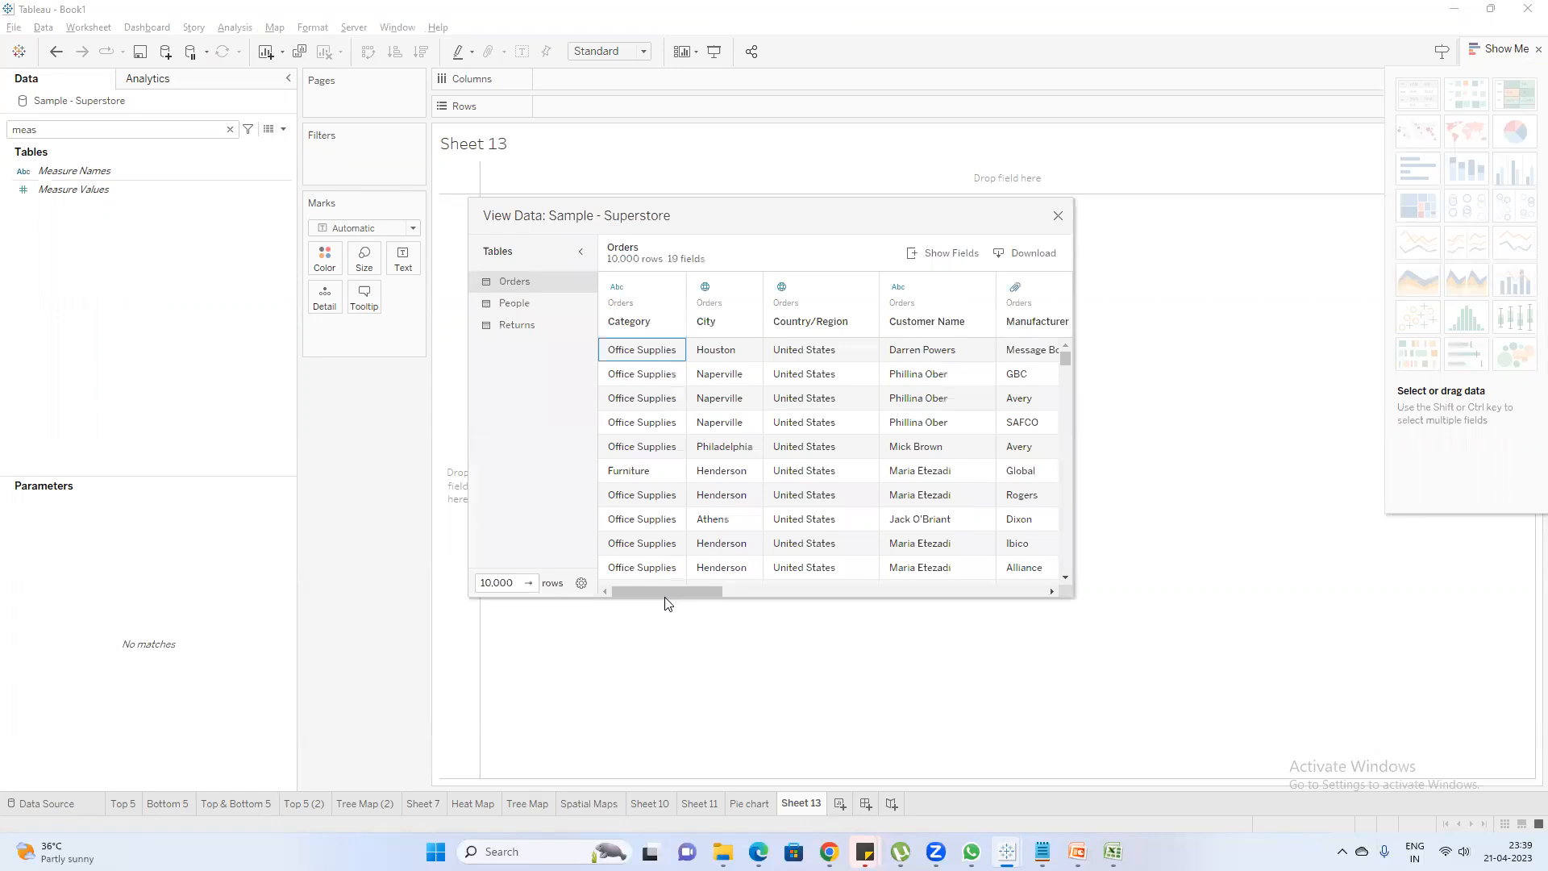
left_click_drag(665, 593, 1043, 622)
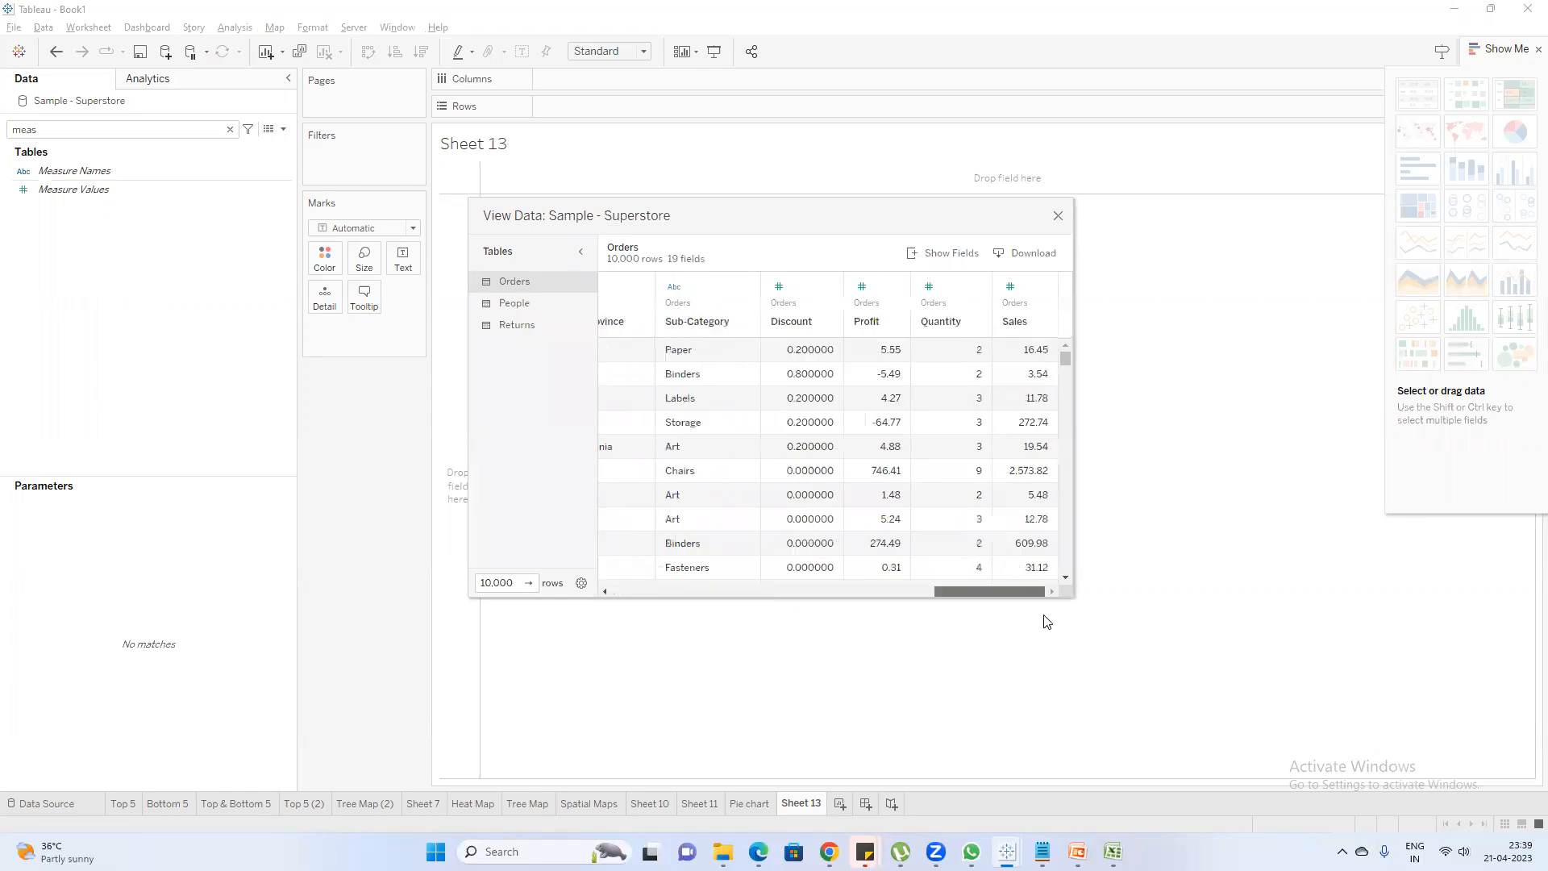
left_click(791, 327)
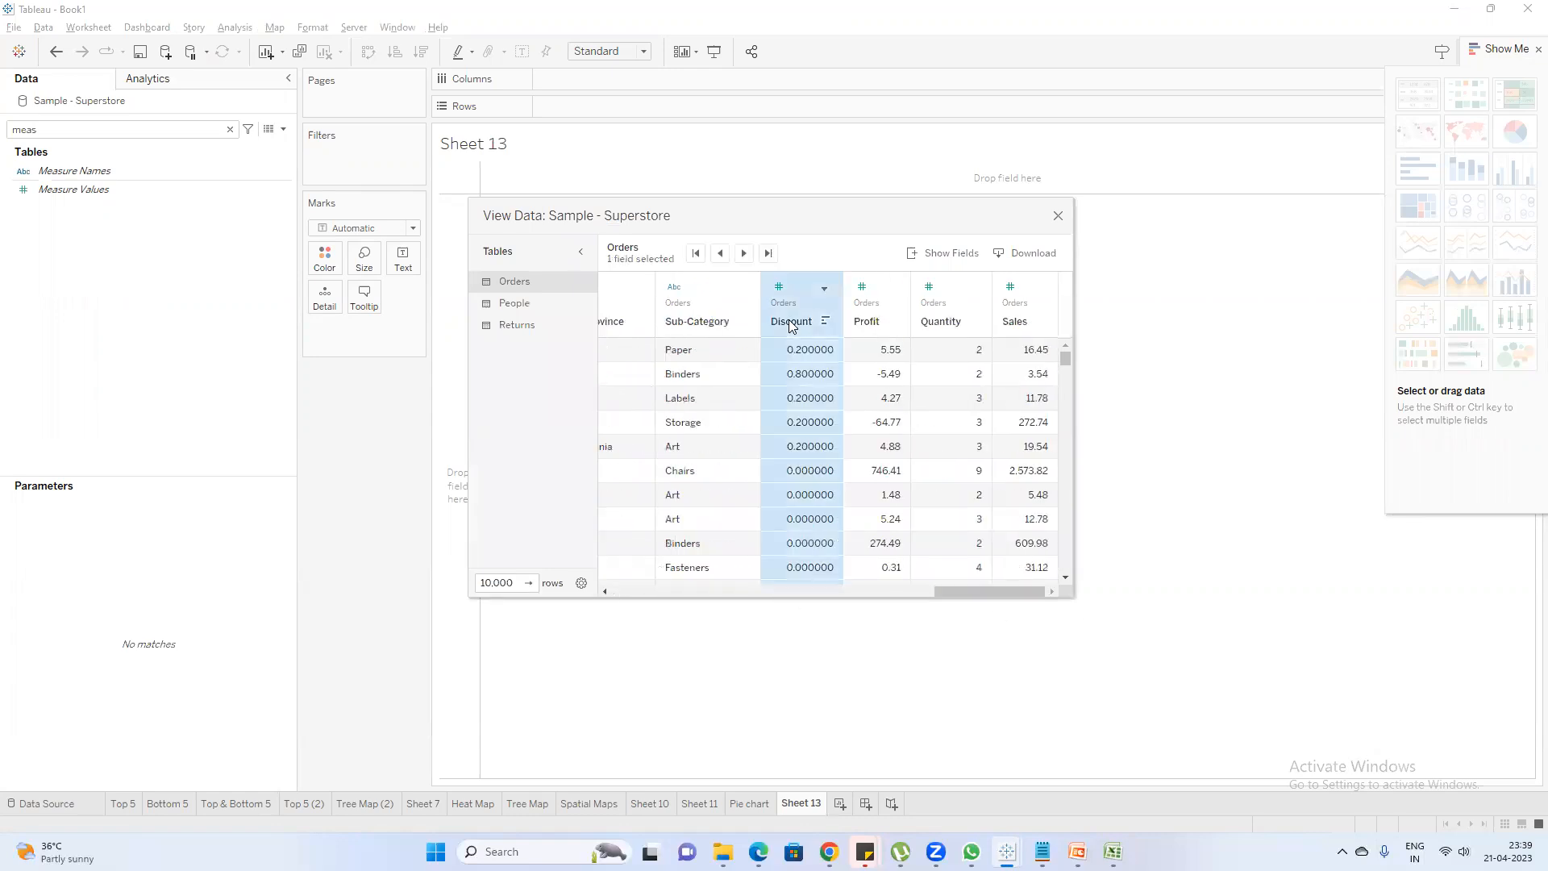
left_click(791, 327)
key("Right")
key("Right")
key("Right")
key("Right")
key("Right")
key("Right")
key("Right")
key("Right")
key("Right")
key("Right")
key("Right")
key("Right")
key("Right")
key("Right")
key("Right")
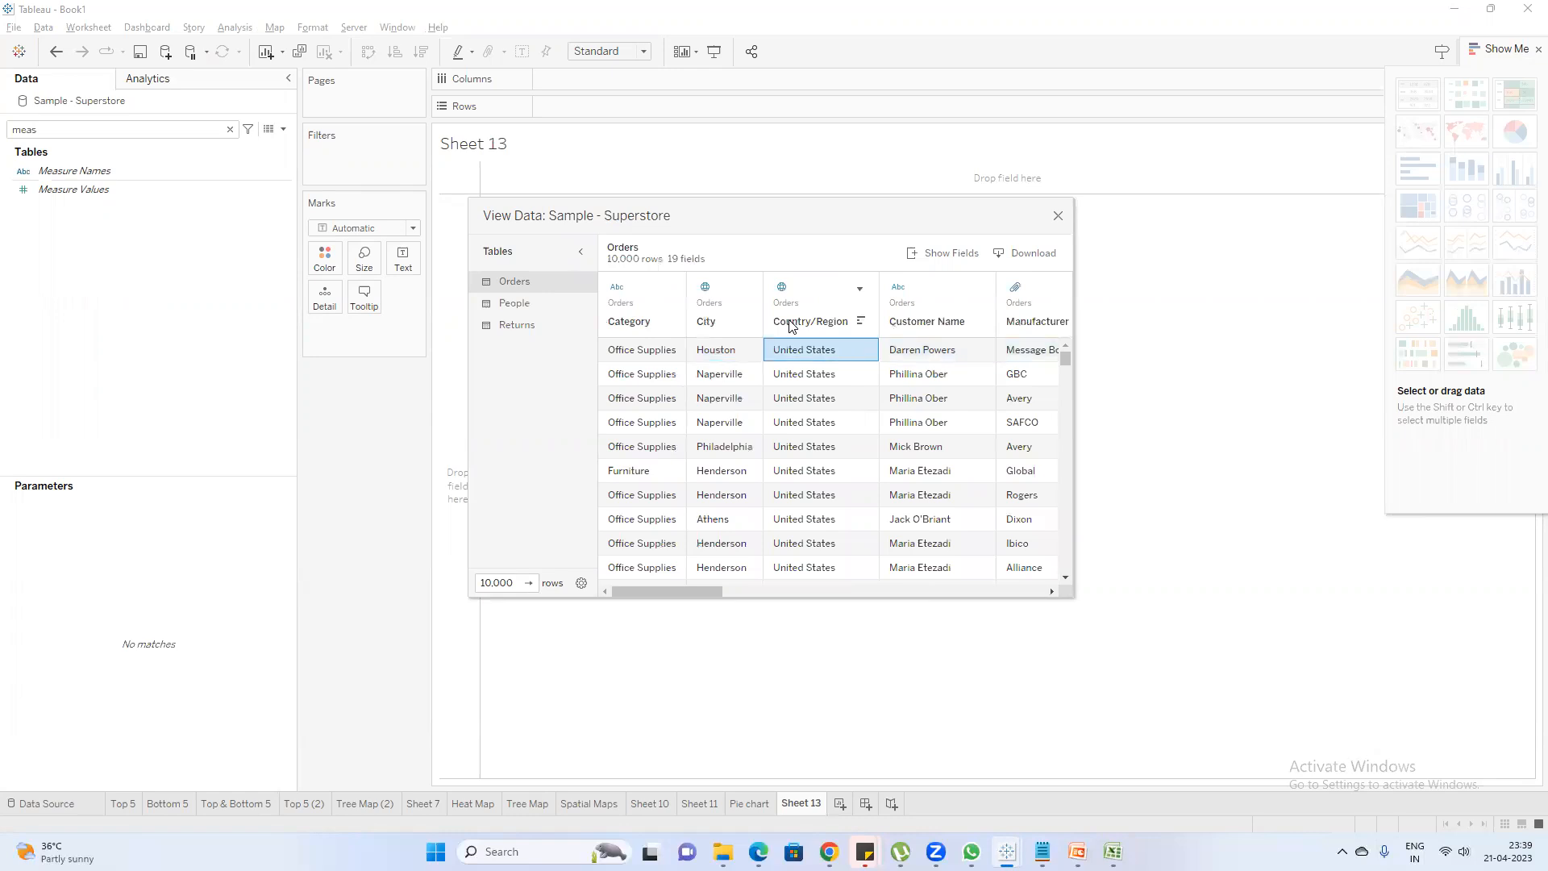
key("Right")
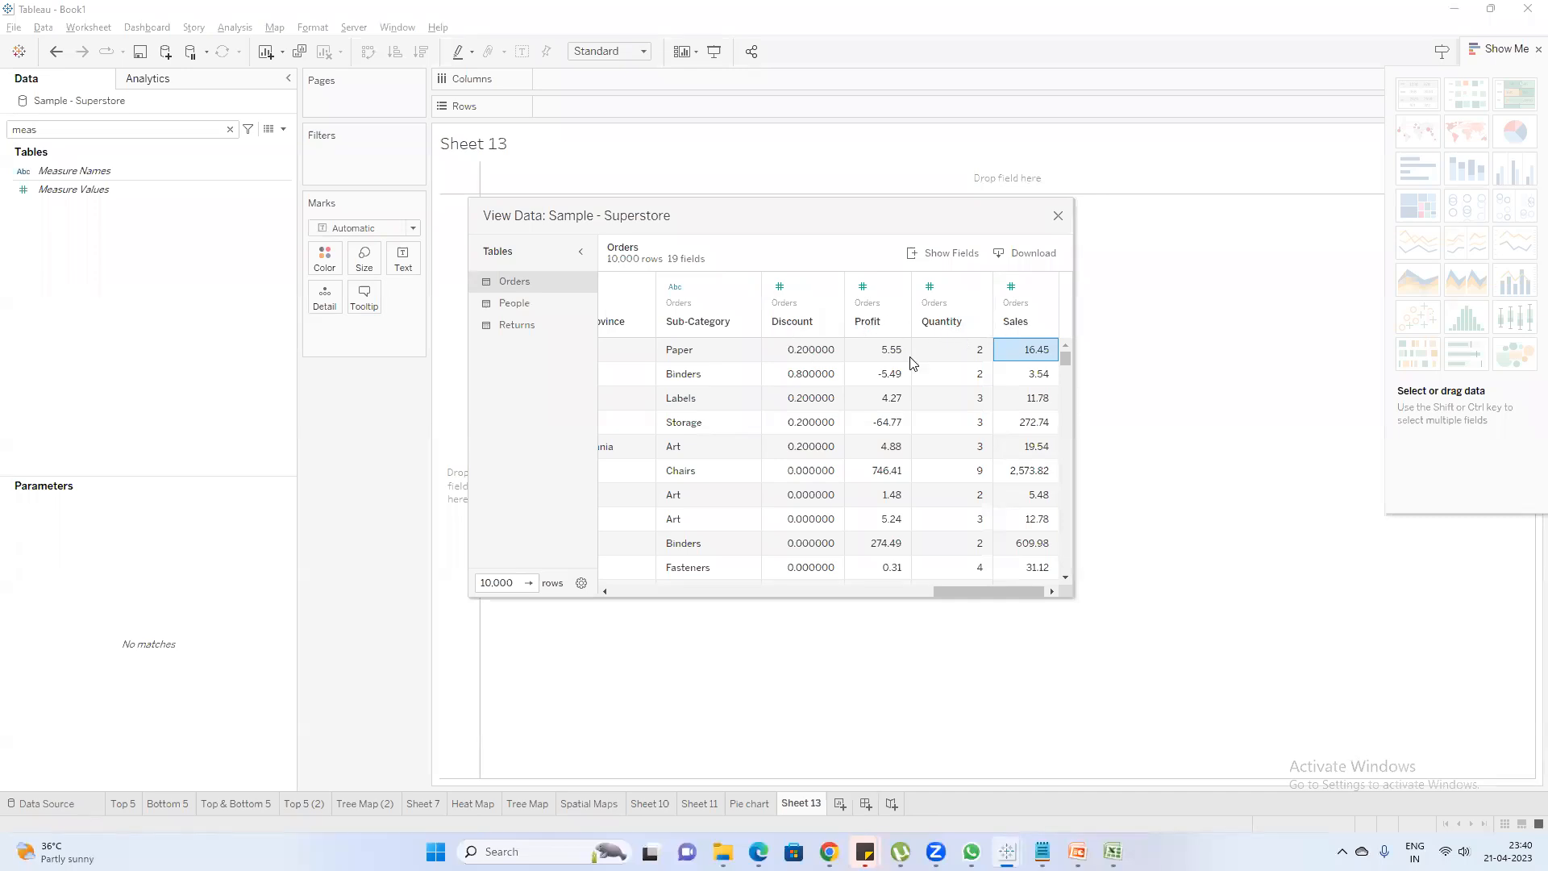
left_click(1053, 219)
Compare the Measure Names filter values with the measure column headers in the Orders data, leaving the filter unapplied
left_click_drag(75, 171, 390, 164)
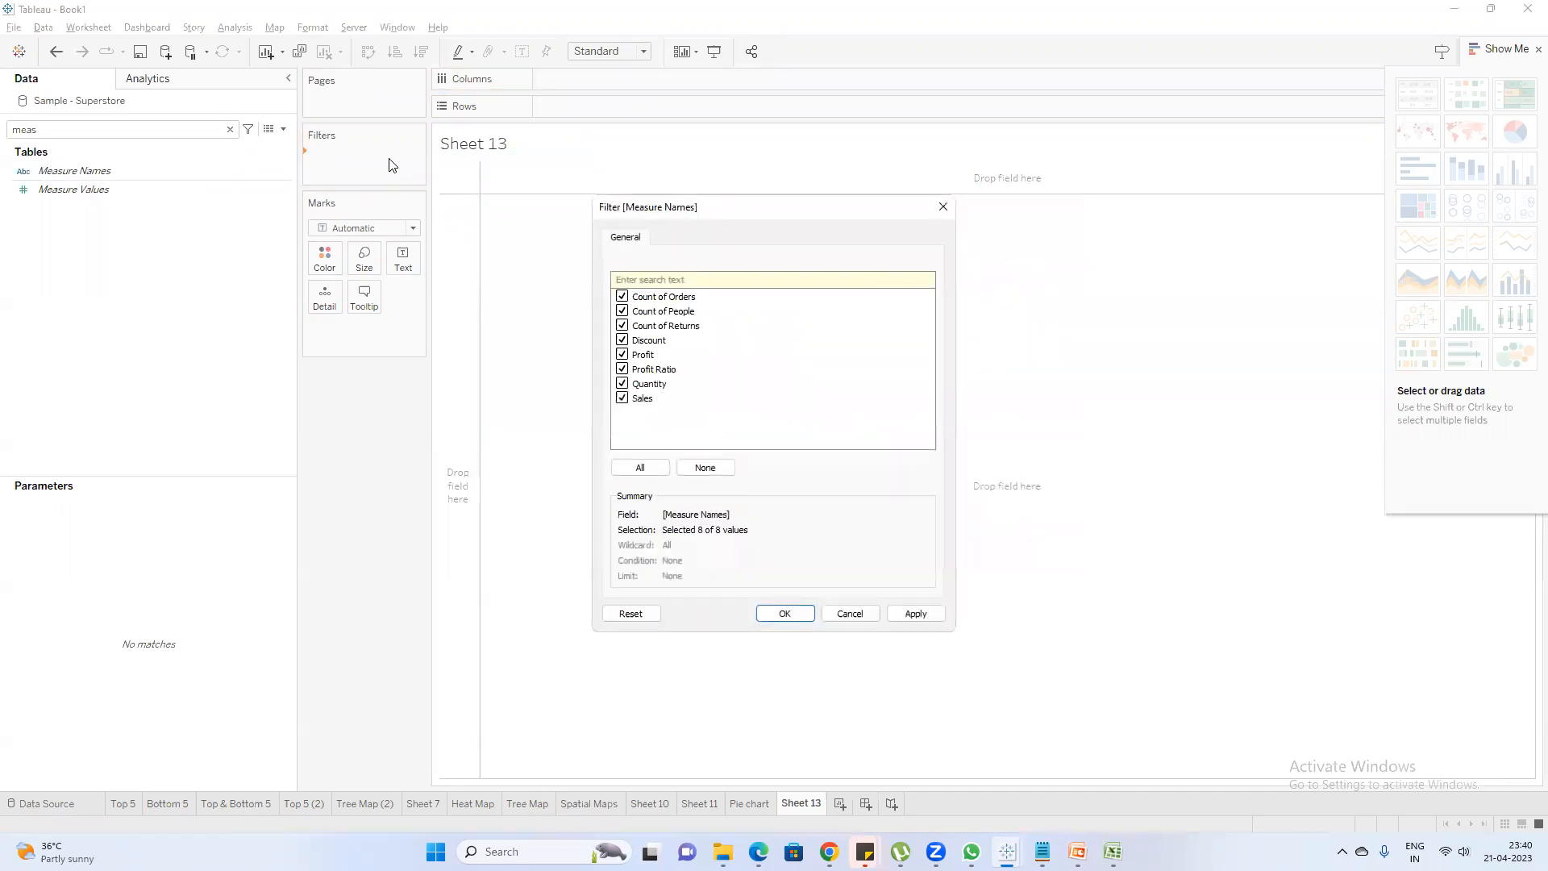
key("Escape")
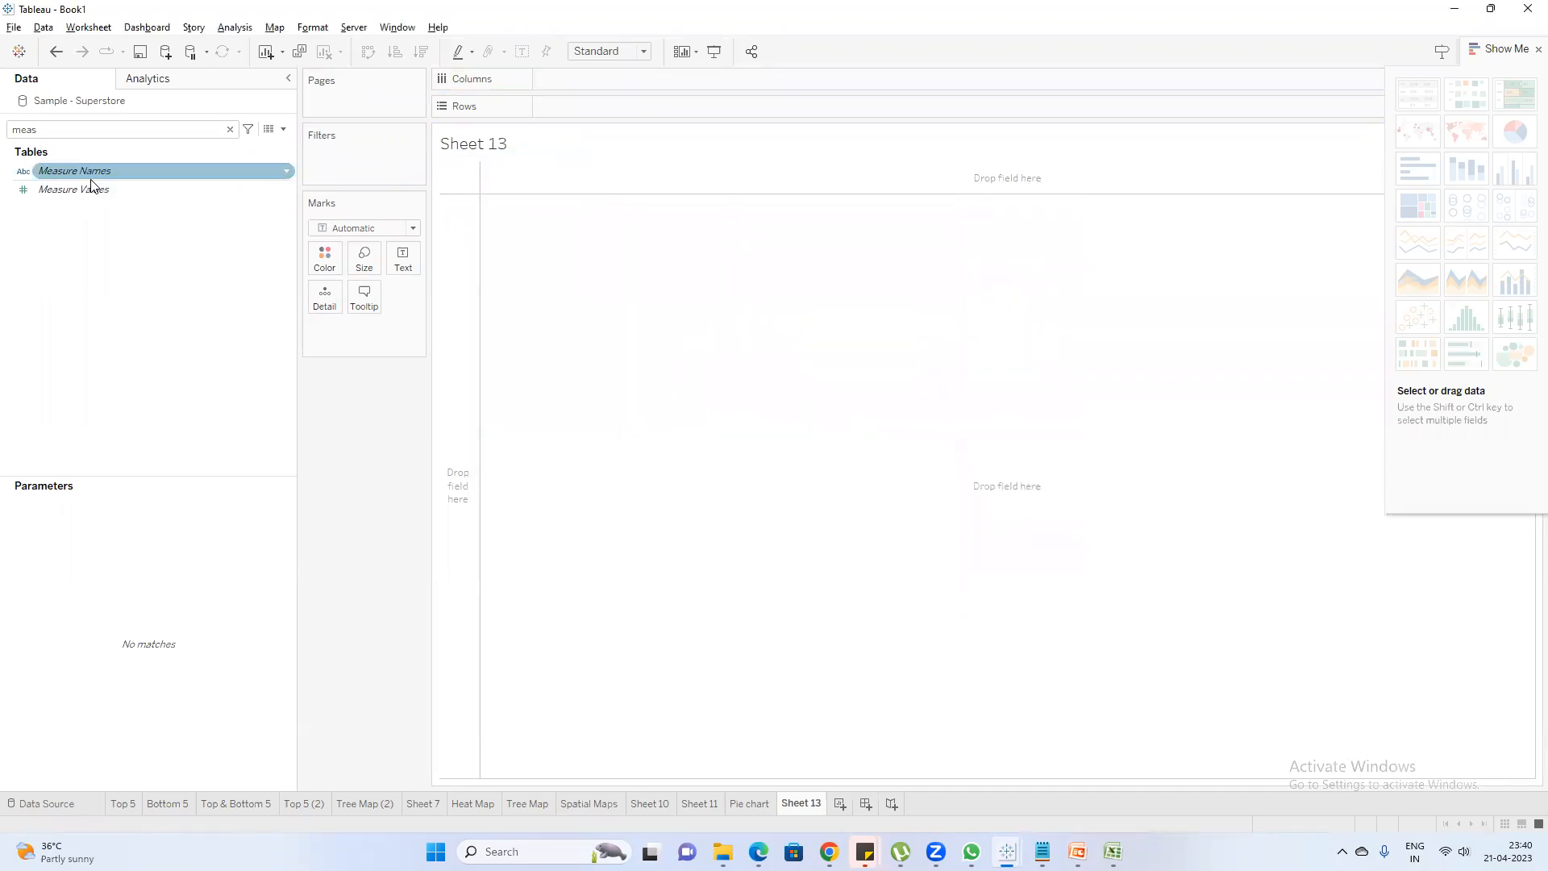
left_click(270, 130)
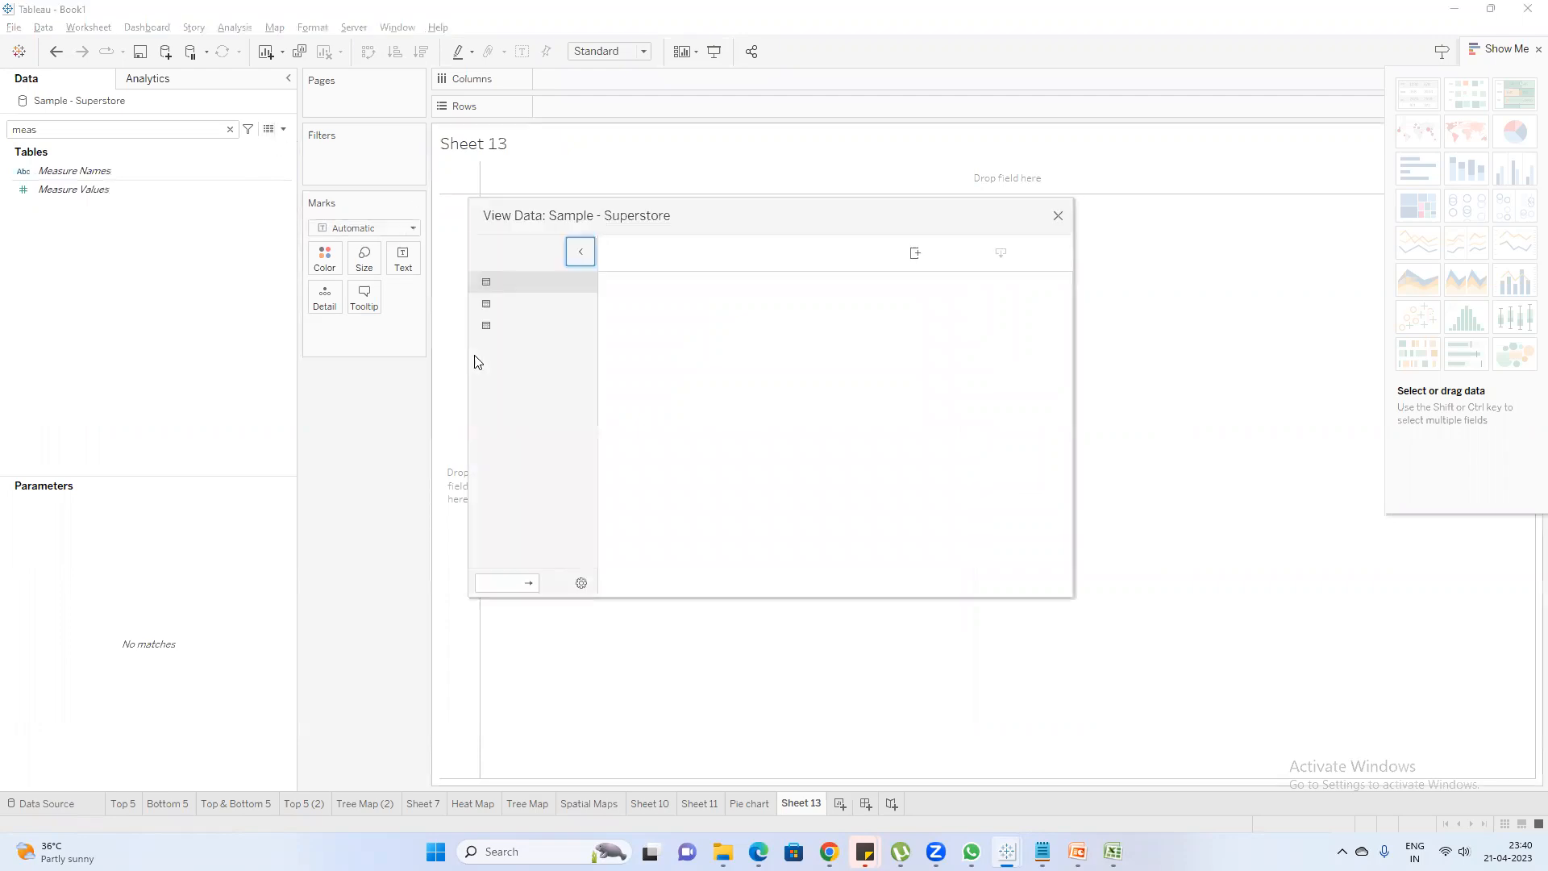
left_click_drag(672, 588, 1105, 597)
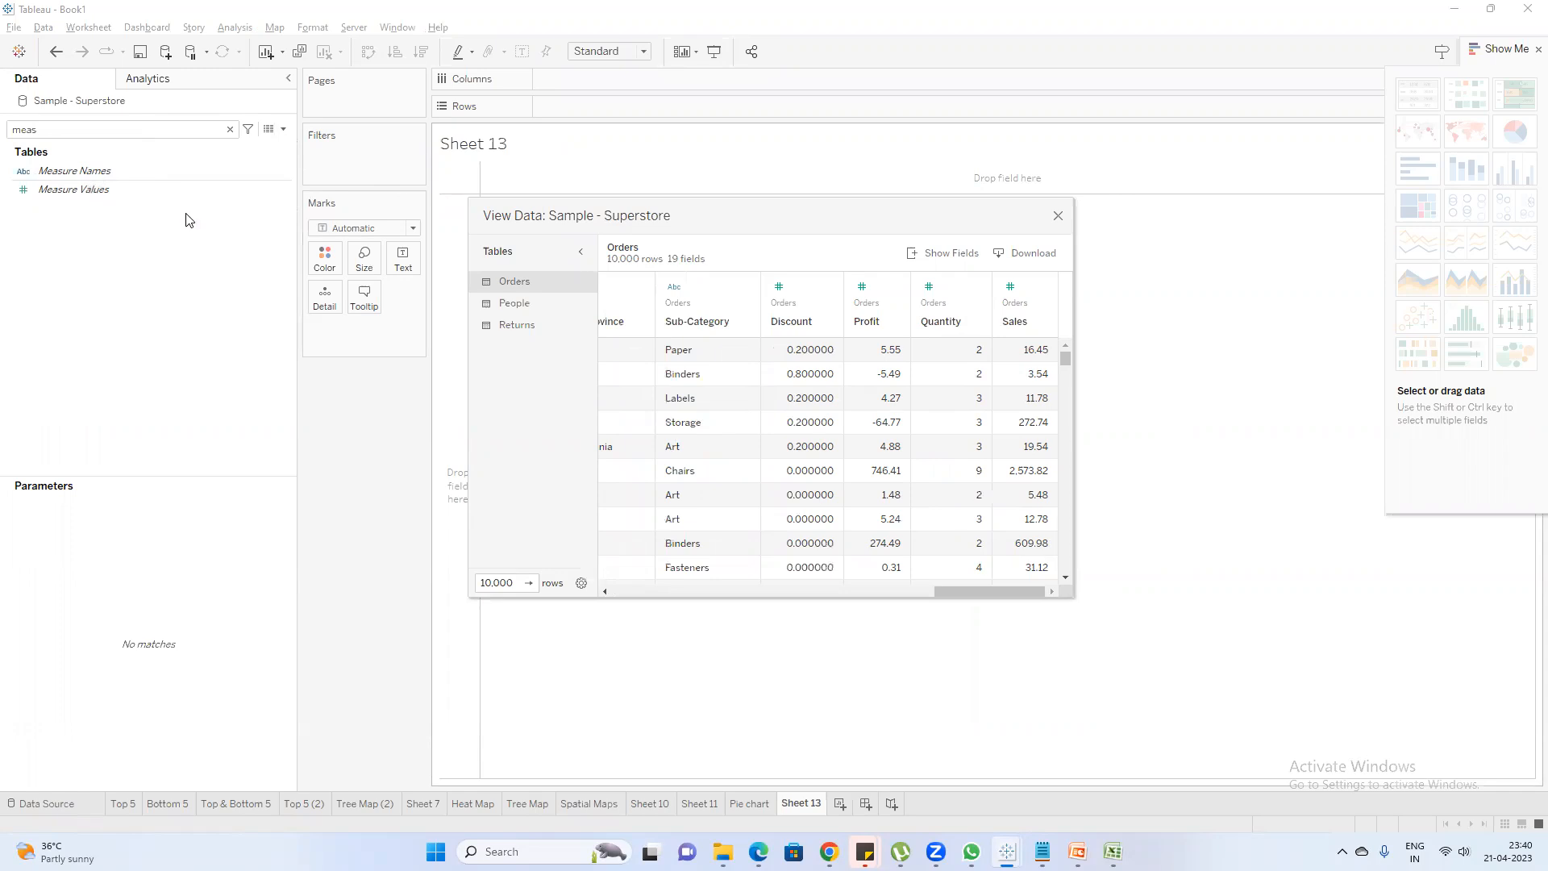
left_click(1061, 221)
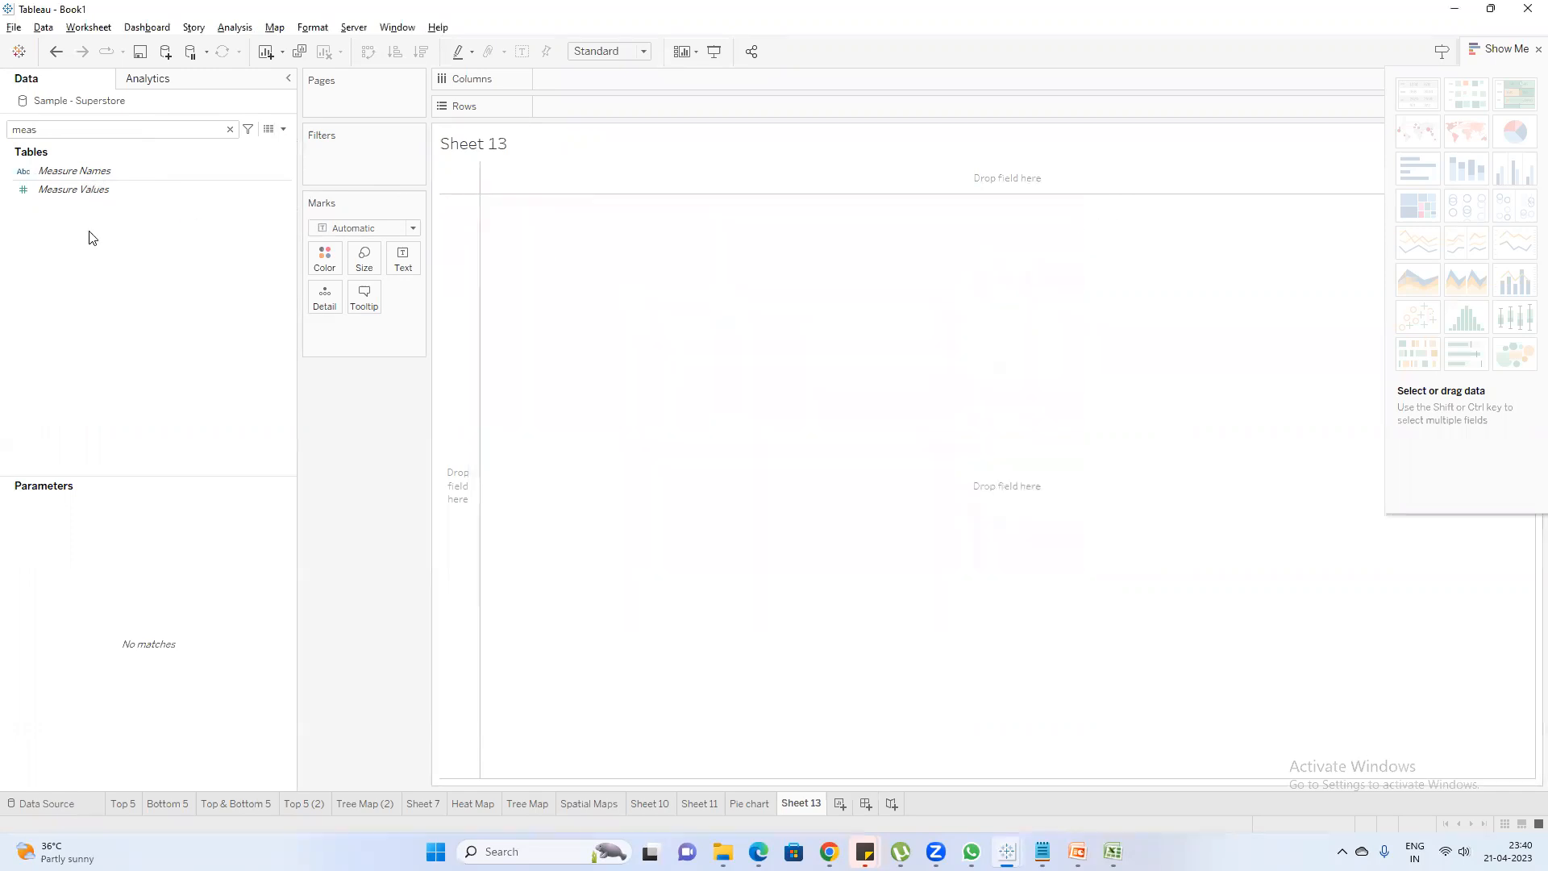
Read the descriptions of Measure Names and Measure Values, and view the values in the measure columns of the Orders data
left_click(95, 172)
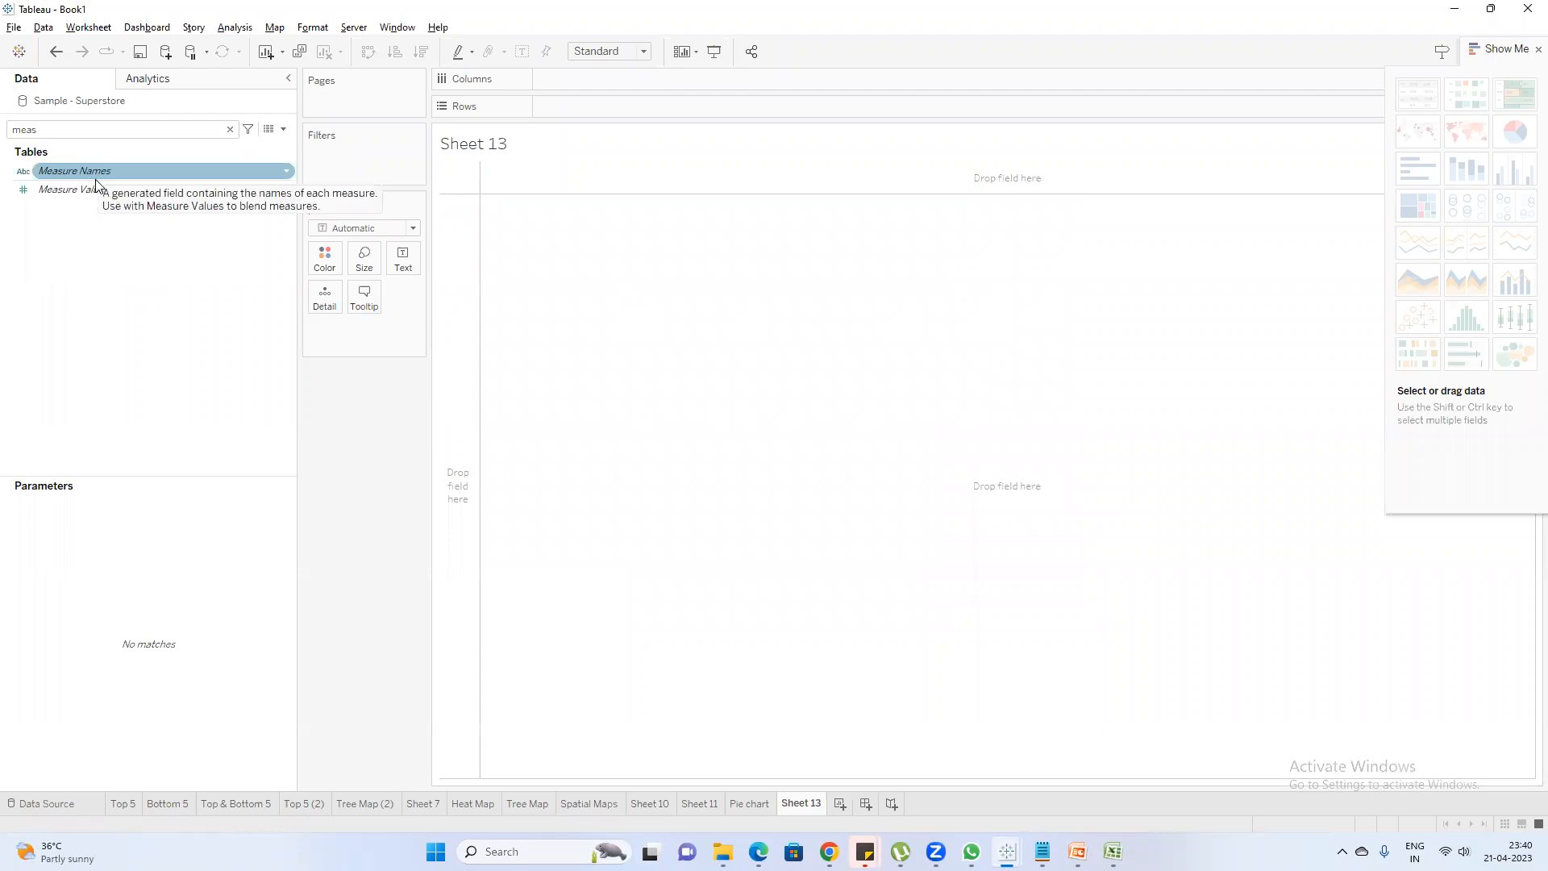
left_click(97, 188)
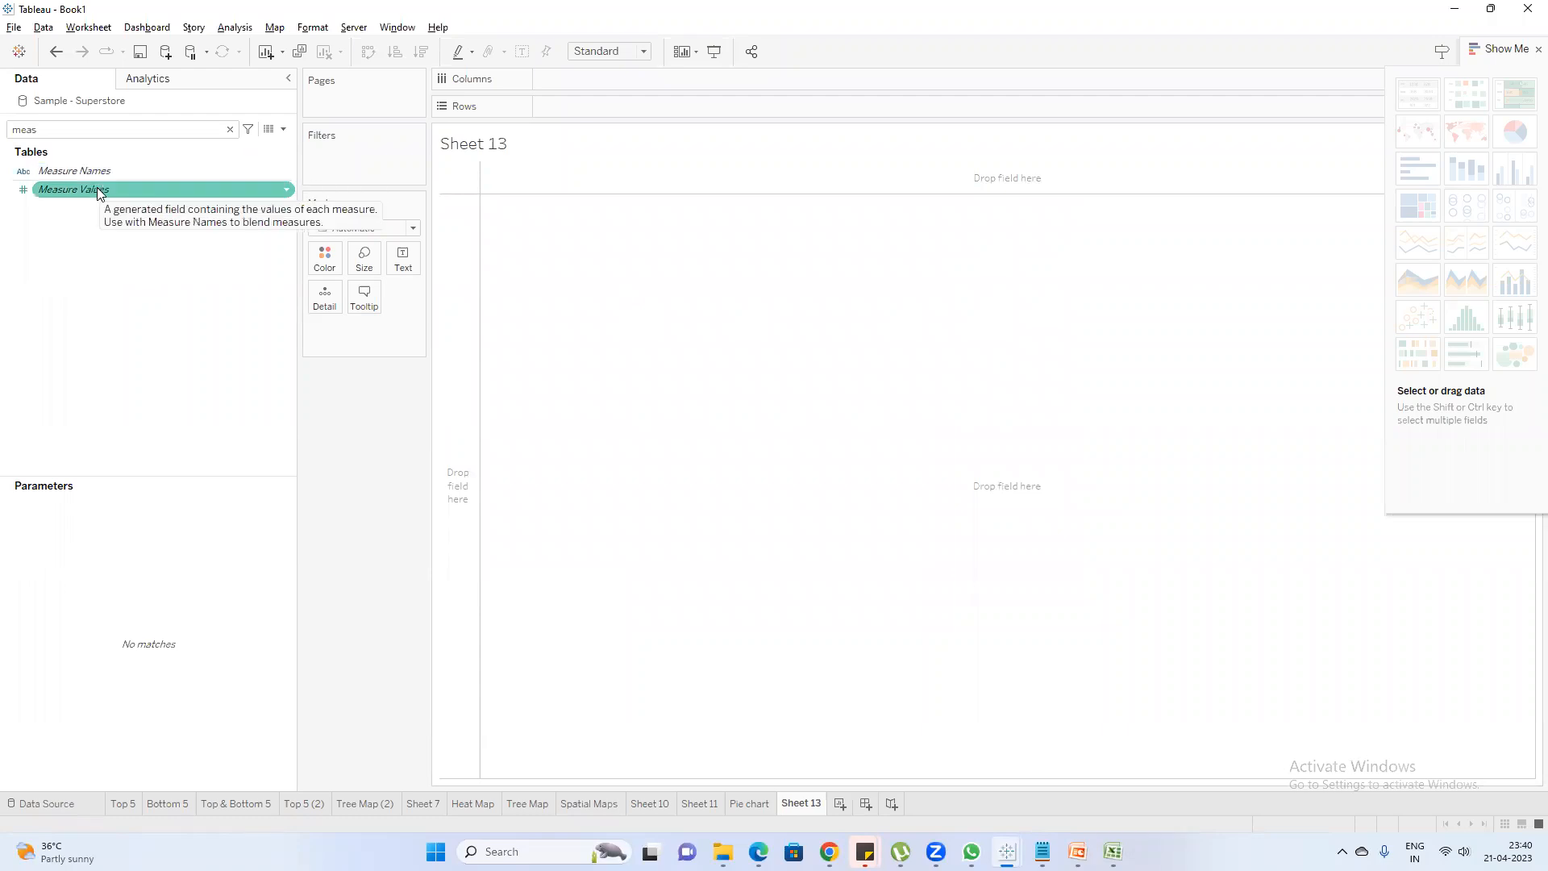
left_click(96, 170)
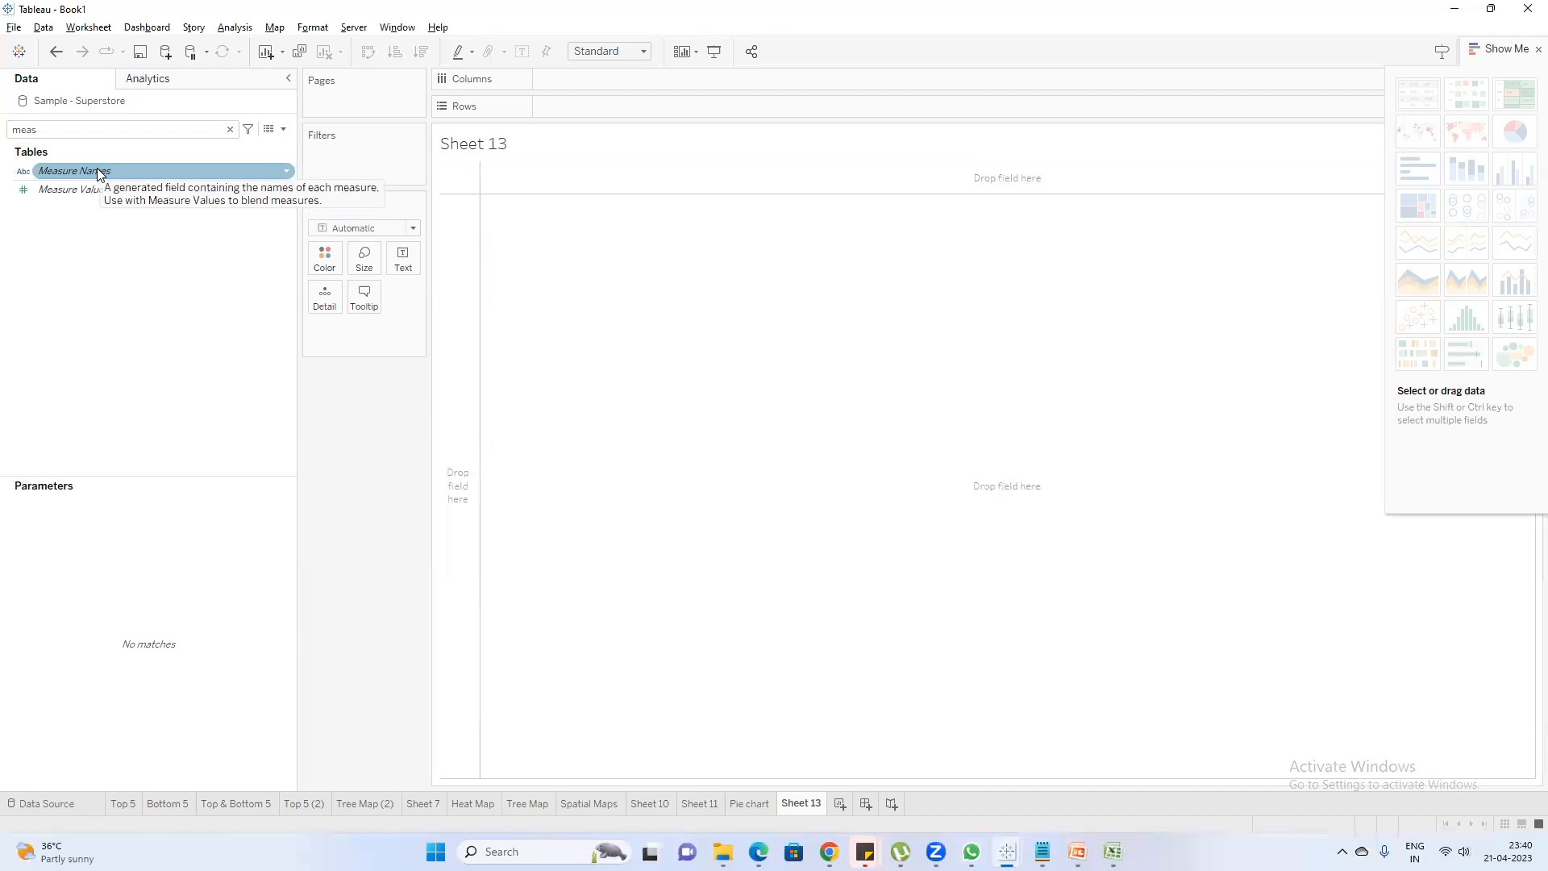
left_click(97, 216)
left_click(100, 189)
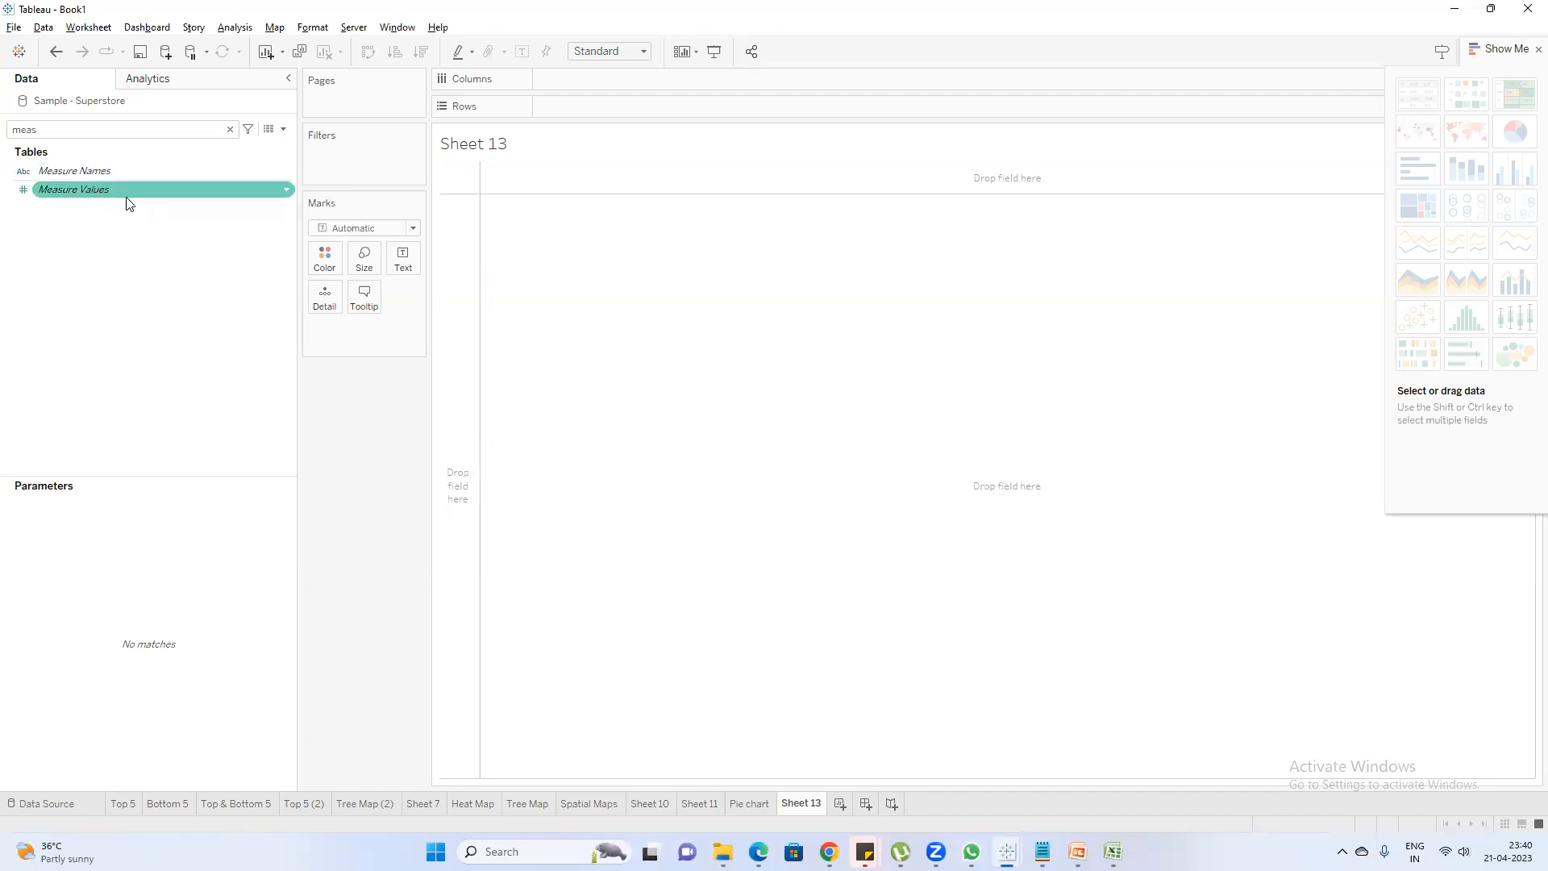
left_click(271, 133)
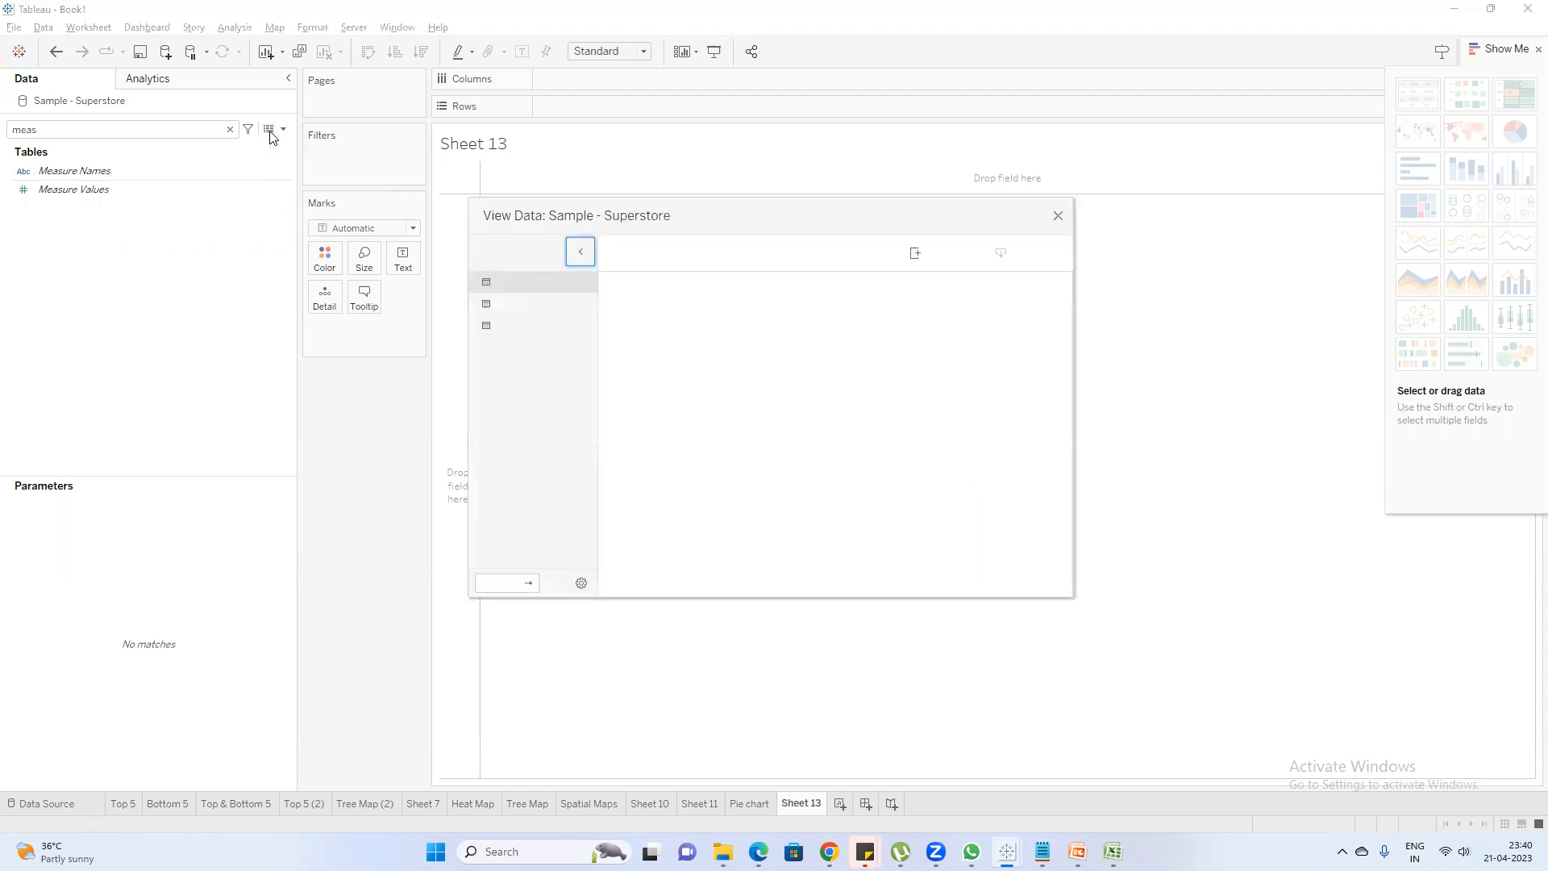
left_click(939, 591)
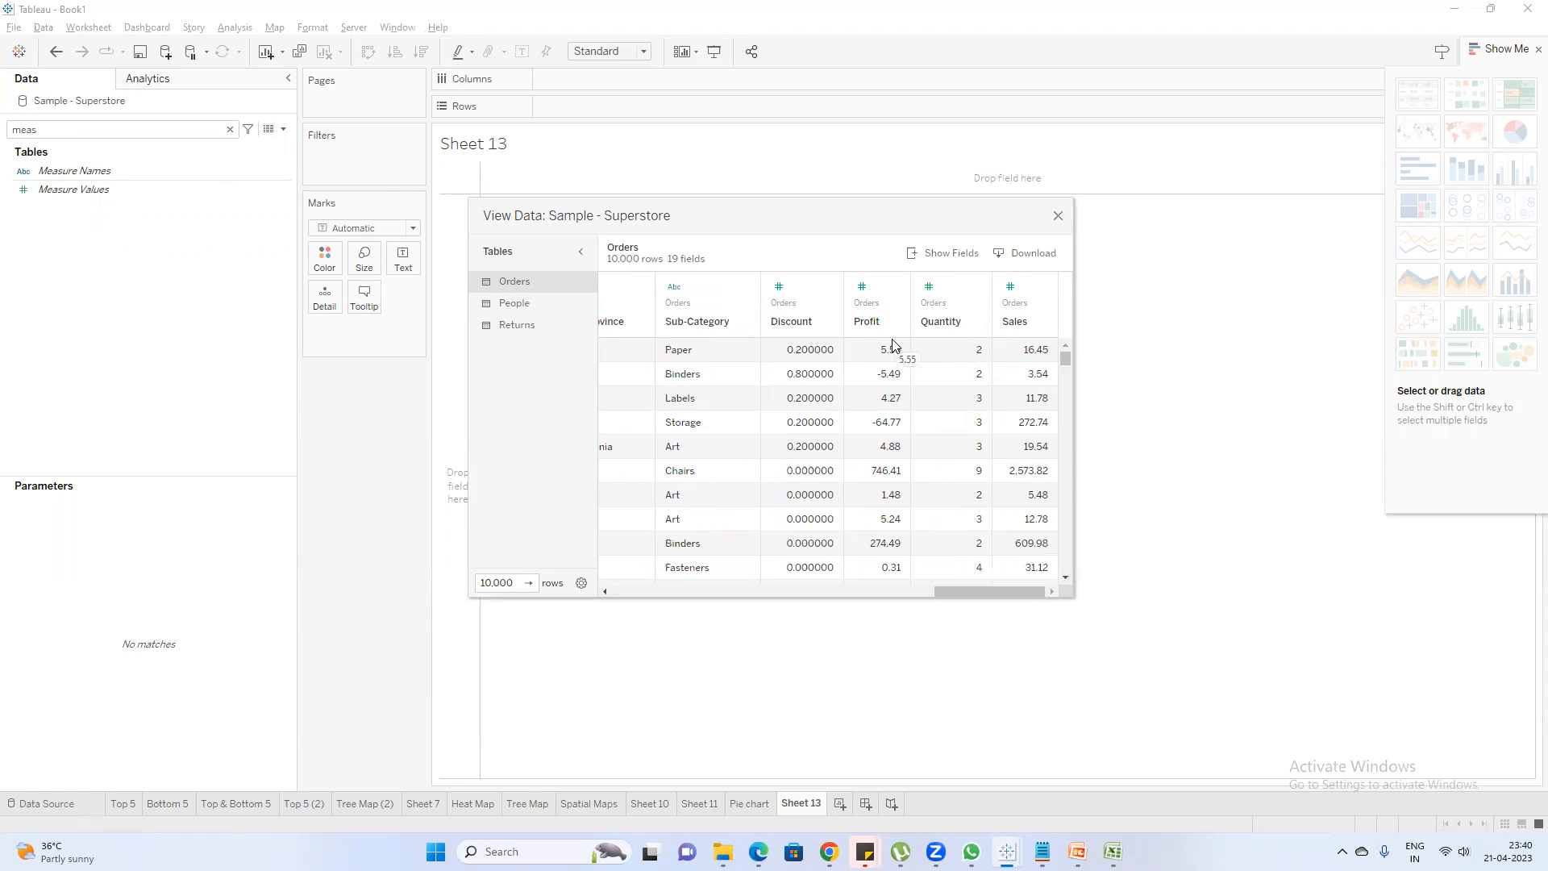
Close the Orders data view, plot Measure Values by Measure Names on Sheet 13, and turn on the mark labels
left_click(1059, 218)
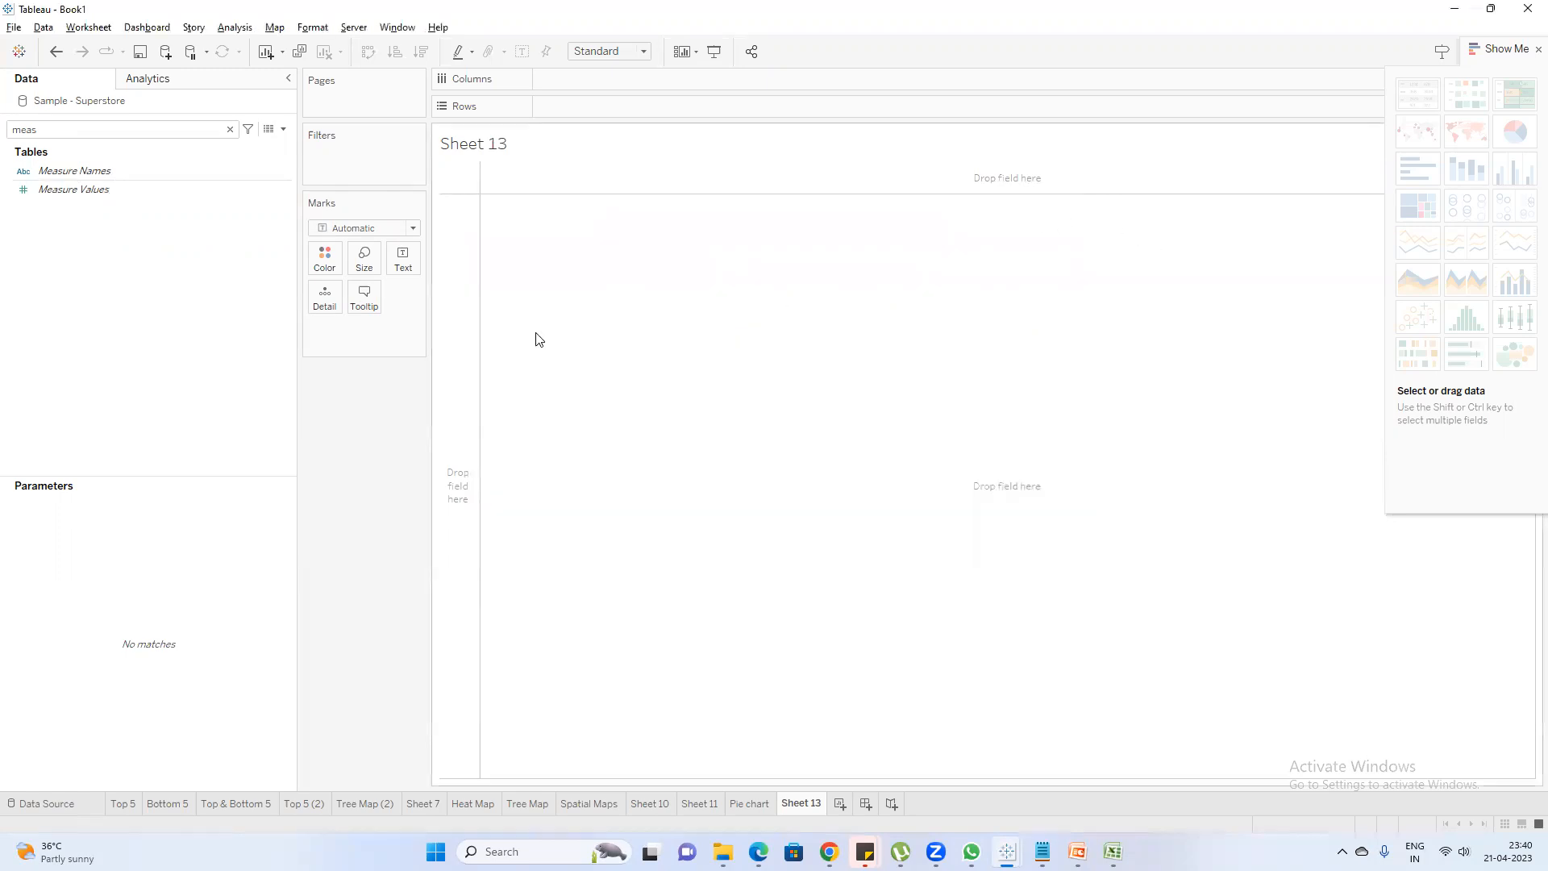
left_click(101, 191)
double_click(78, 187)
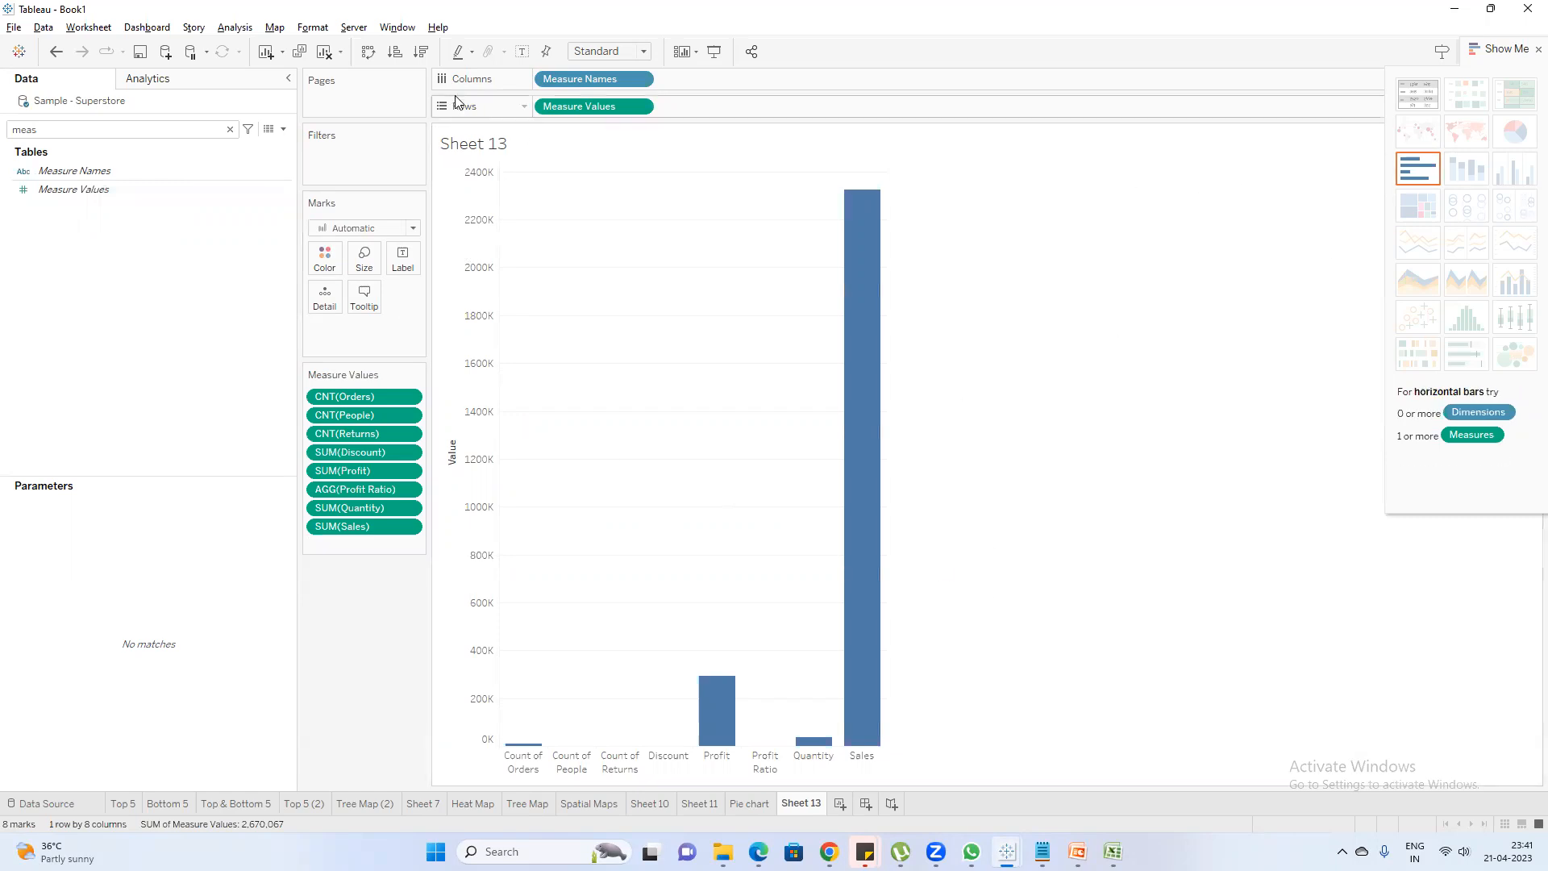
left_click(522, 51)
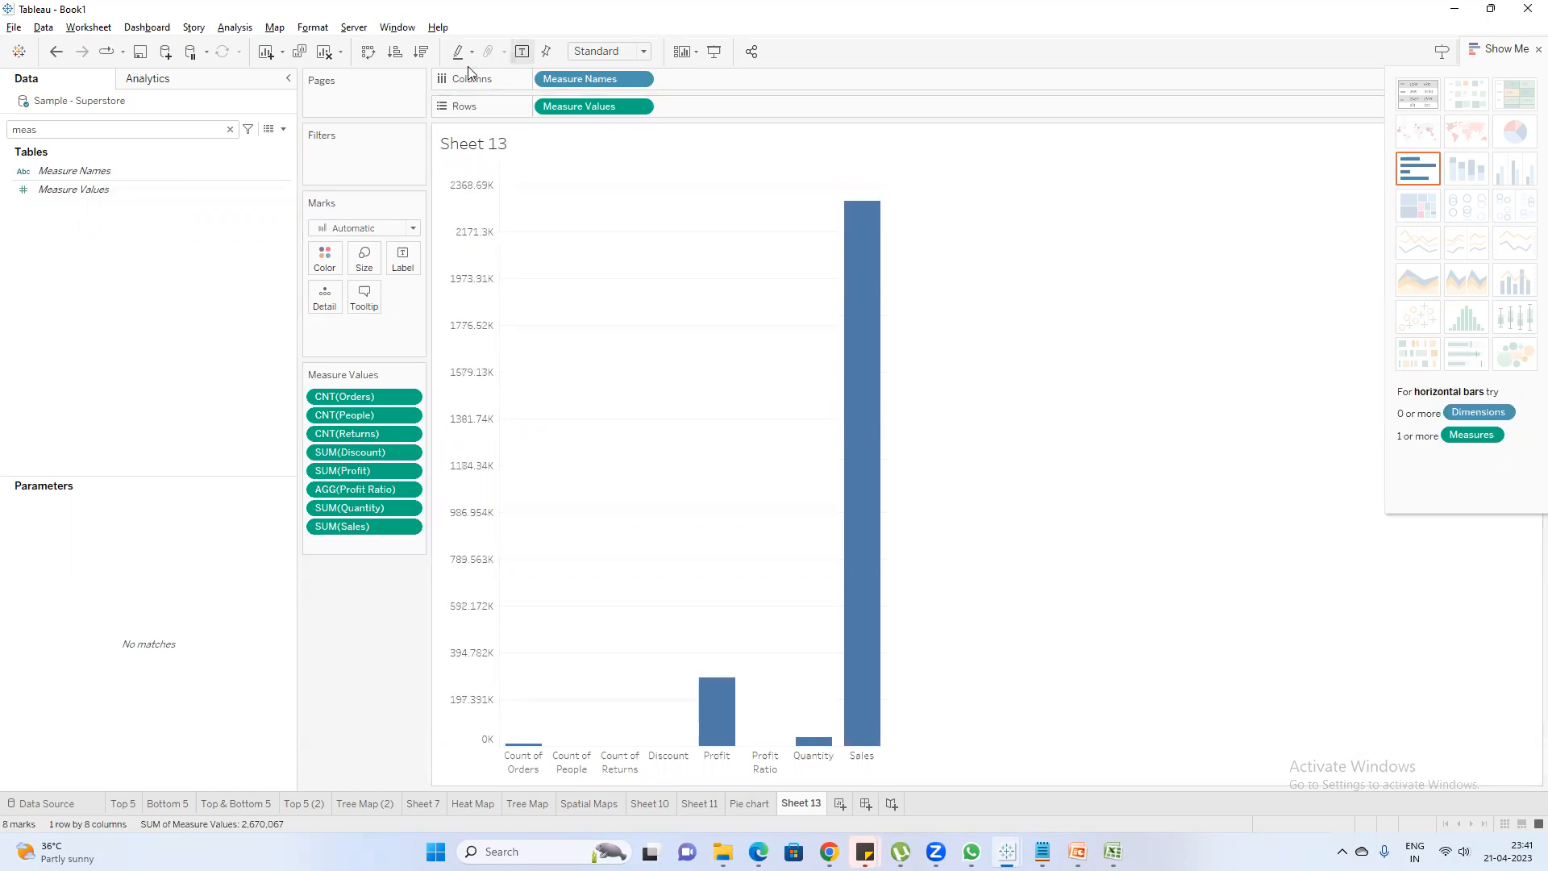
View the Sample - Superstore Orders data and examine the Sales and Profit column values behind the chart's bars
mouse_move(1006, 851)
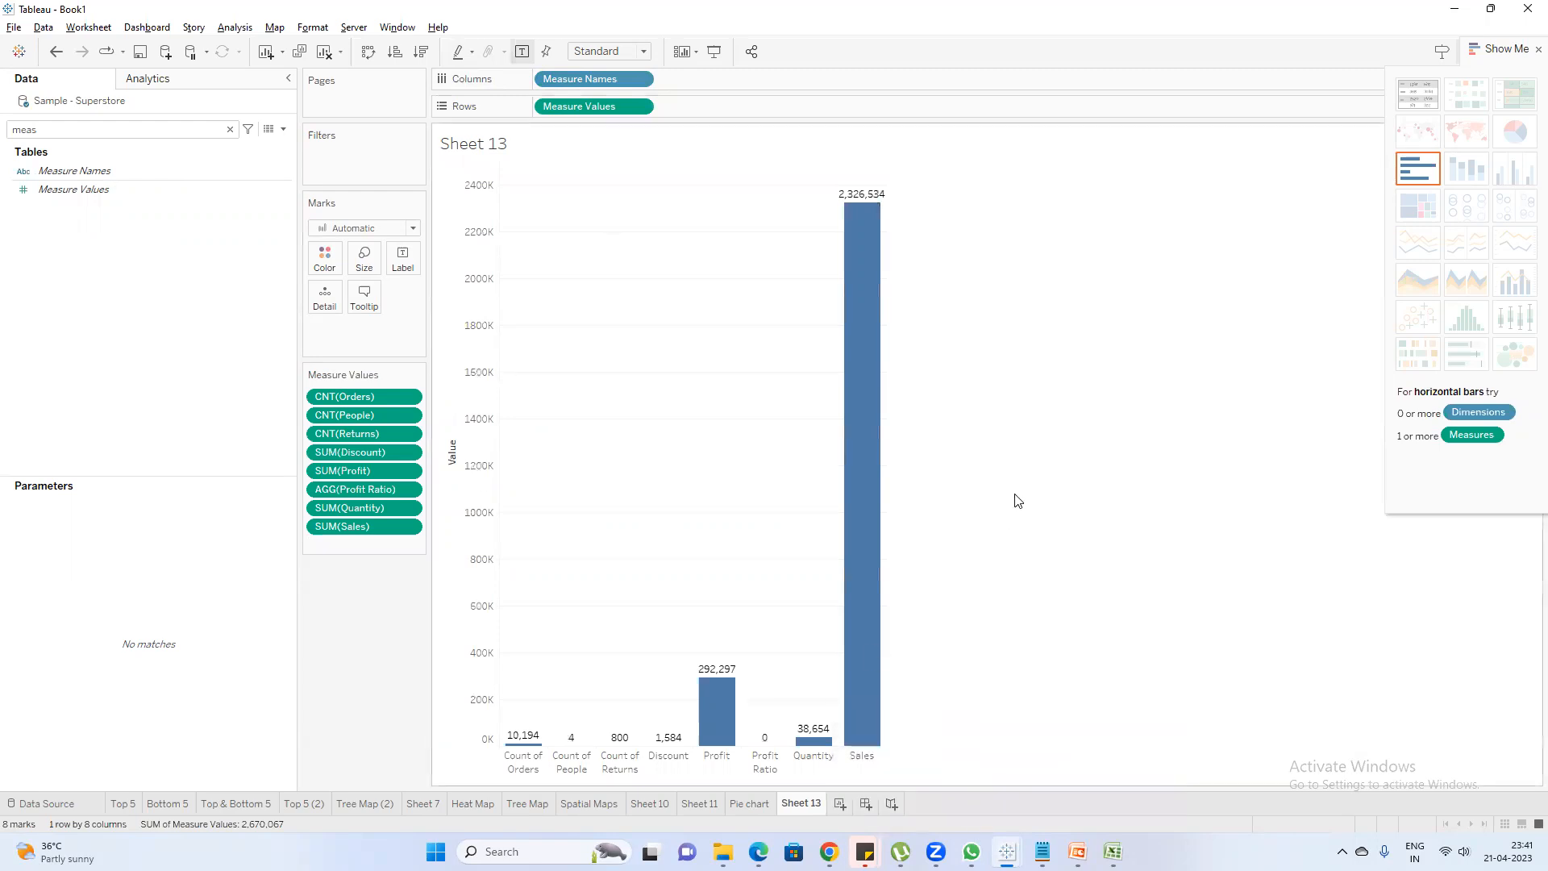
left_click(267, 130)
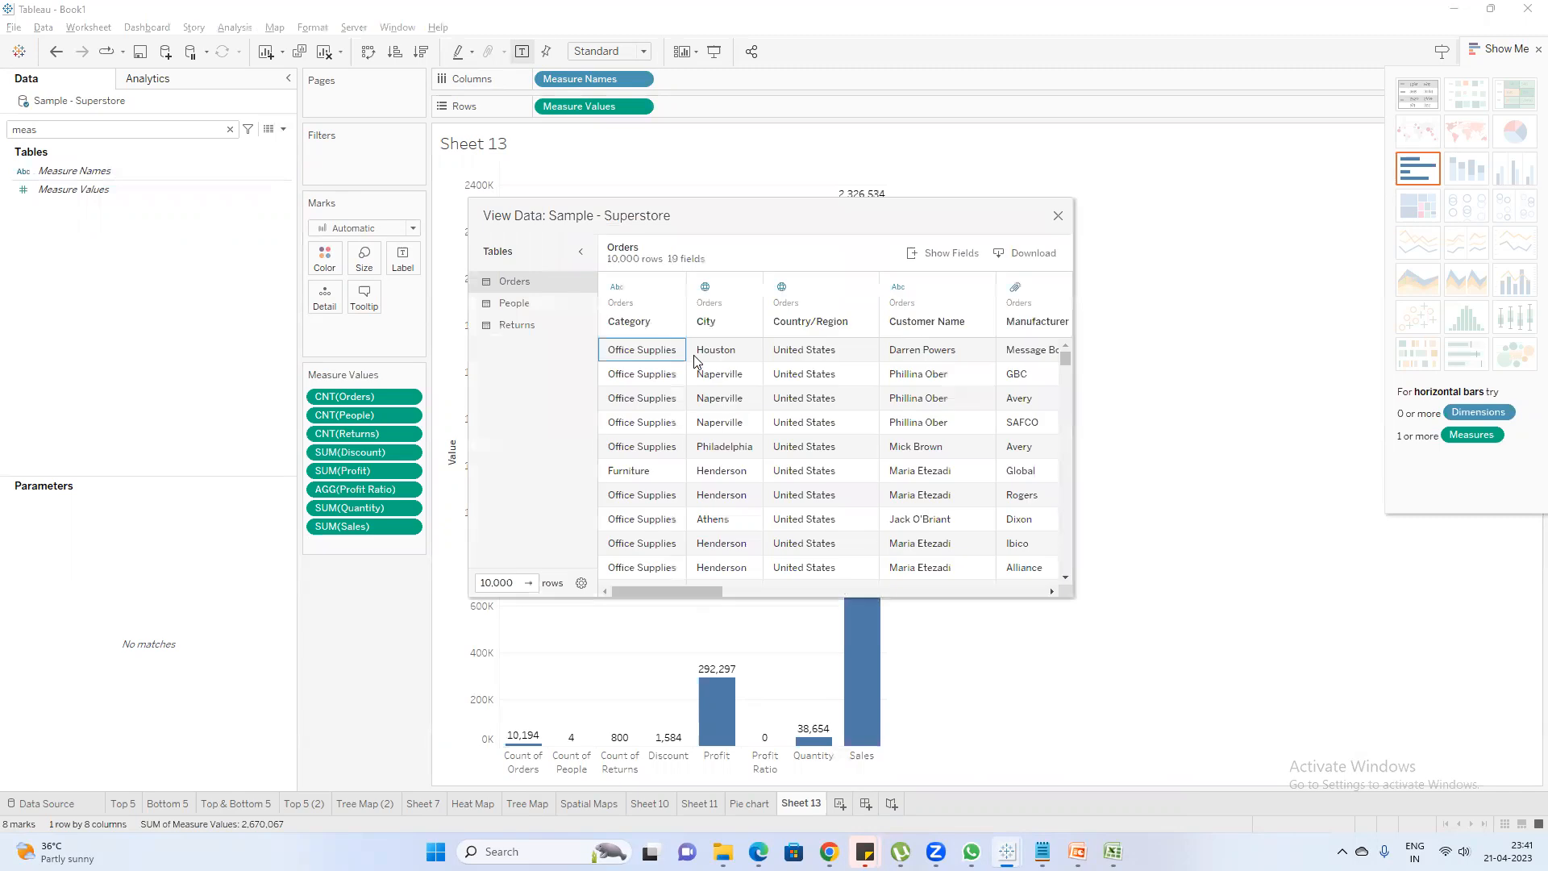
left_click_drag(666, 595, 1071, 589)
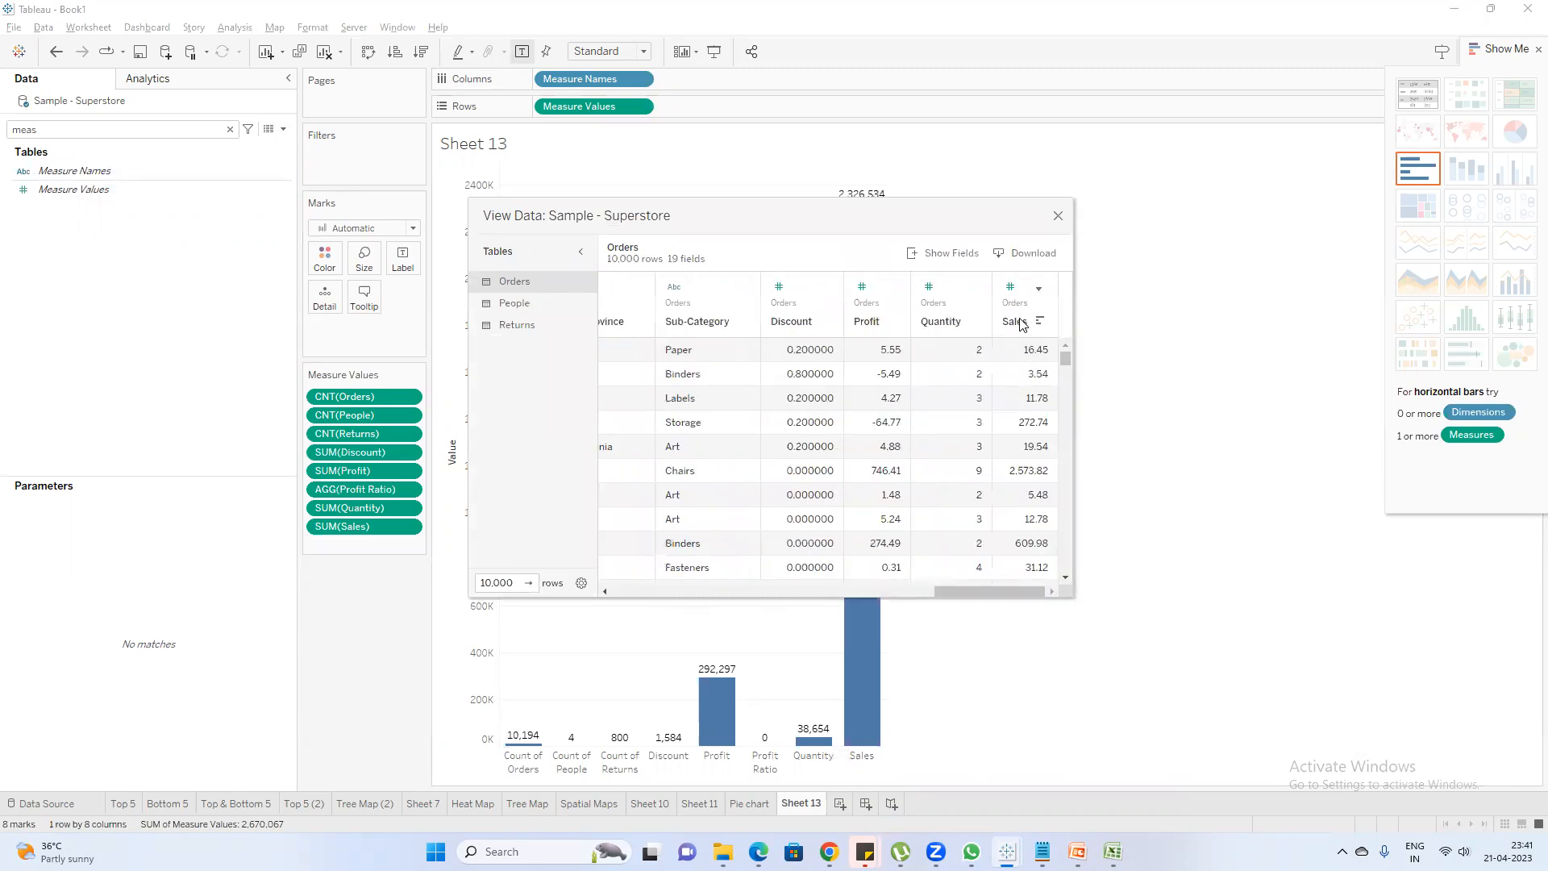
left_click_drag(1023, 353, 1022, 579)
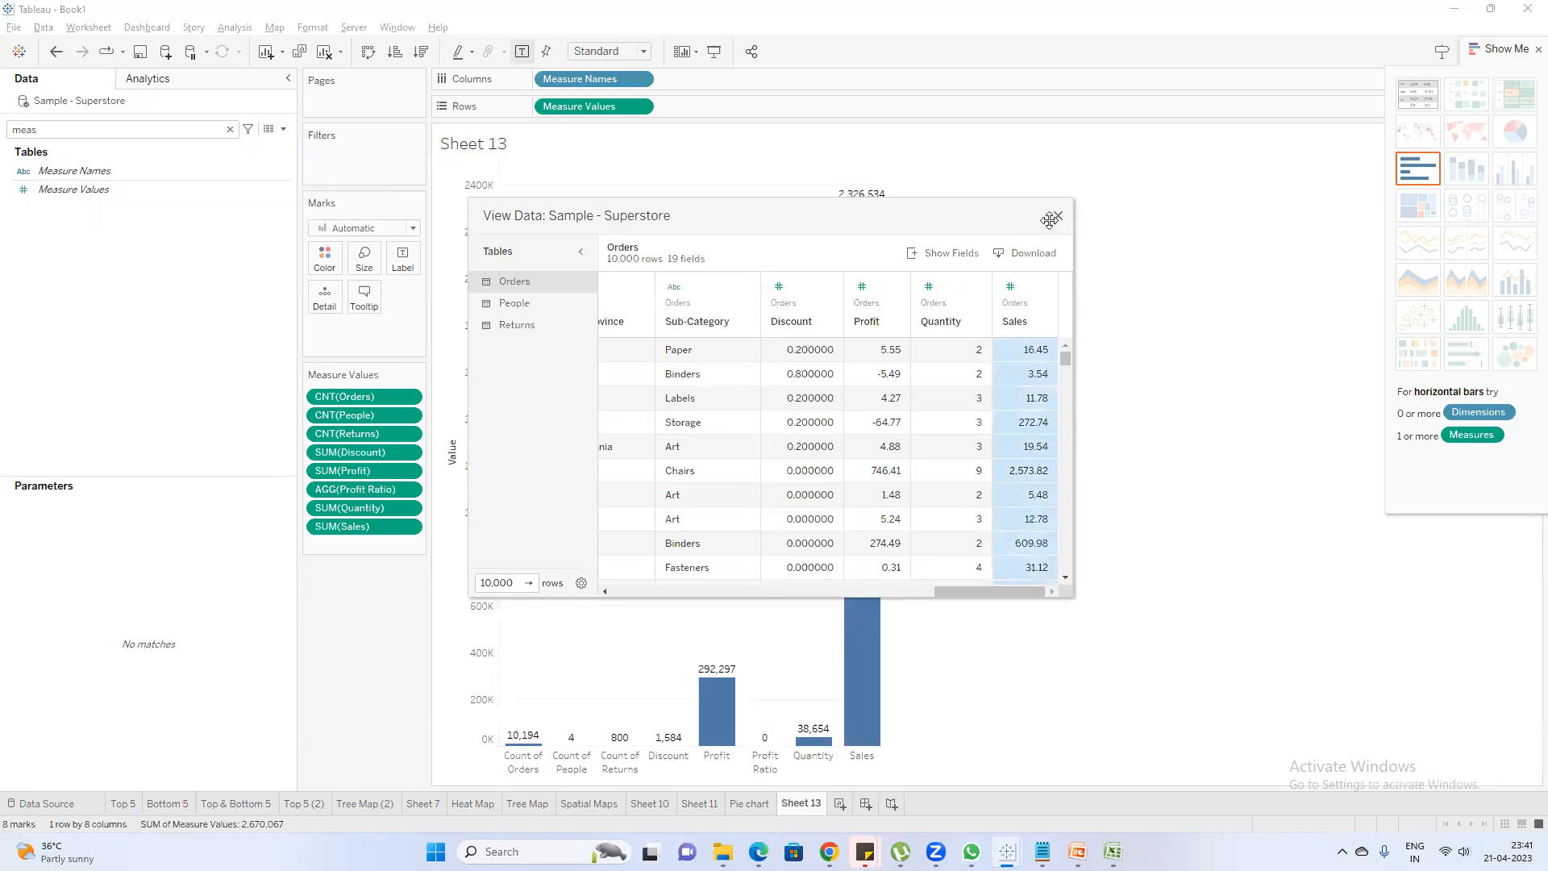
left_click_drag(738, 214, 728, 148)
left_click_drag(849, 288, 871, 504)
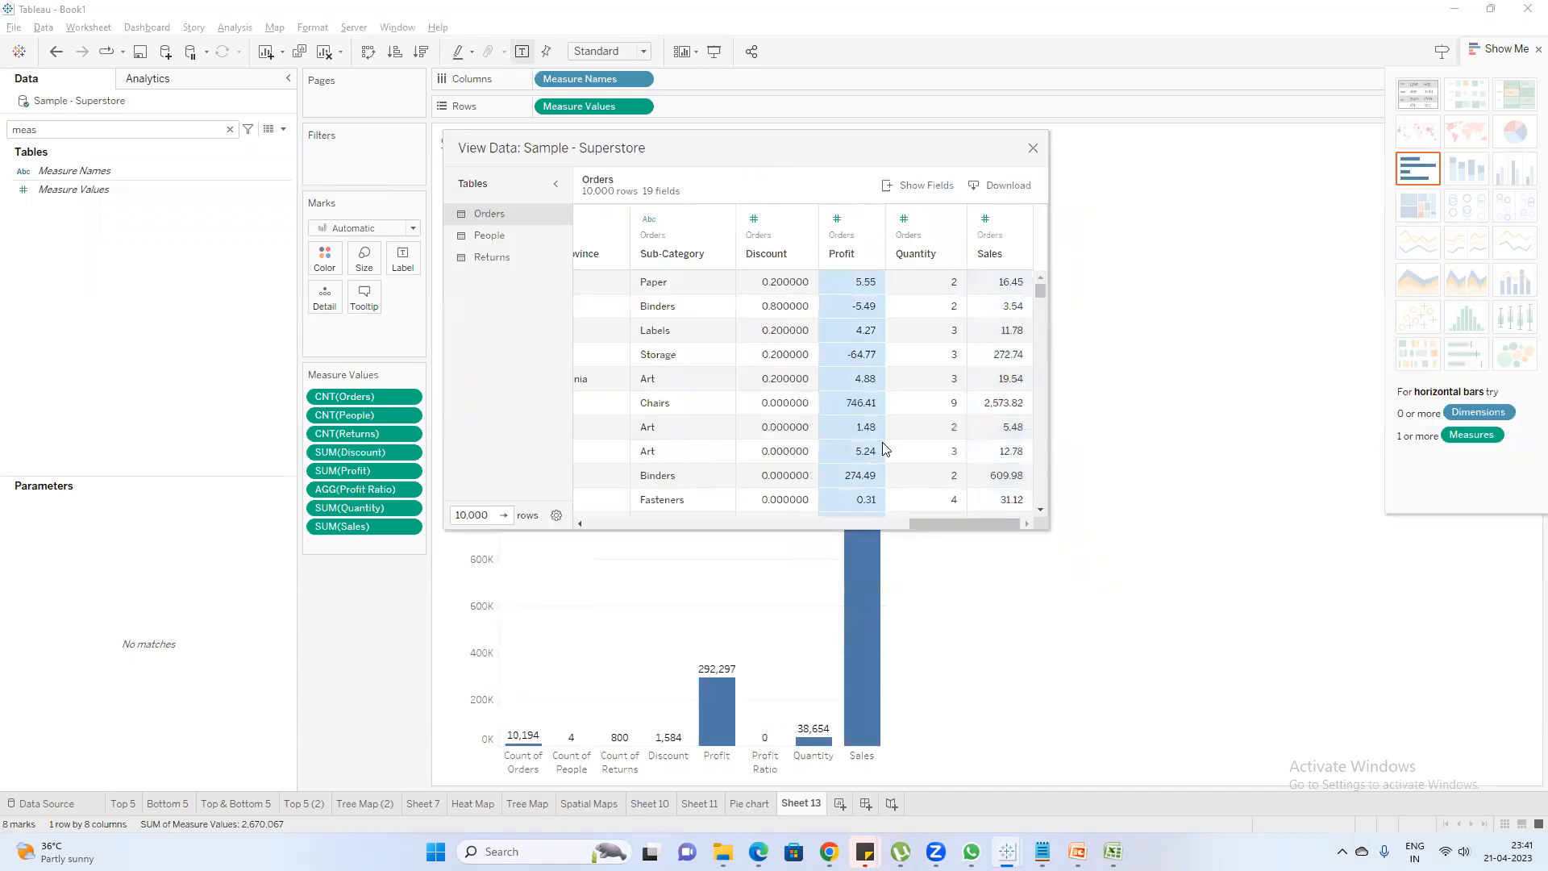
left_click(1033, 150)
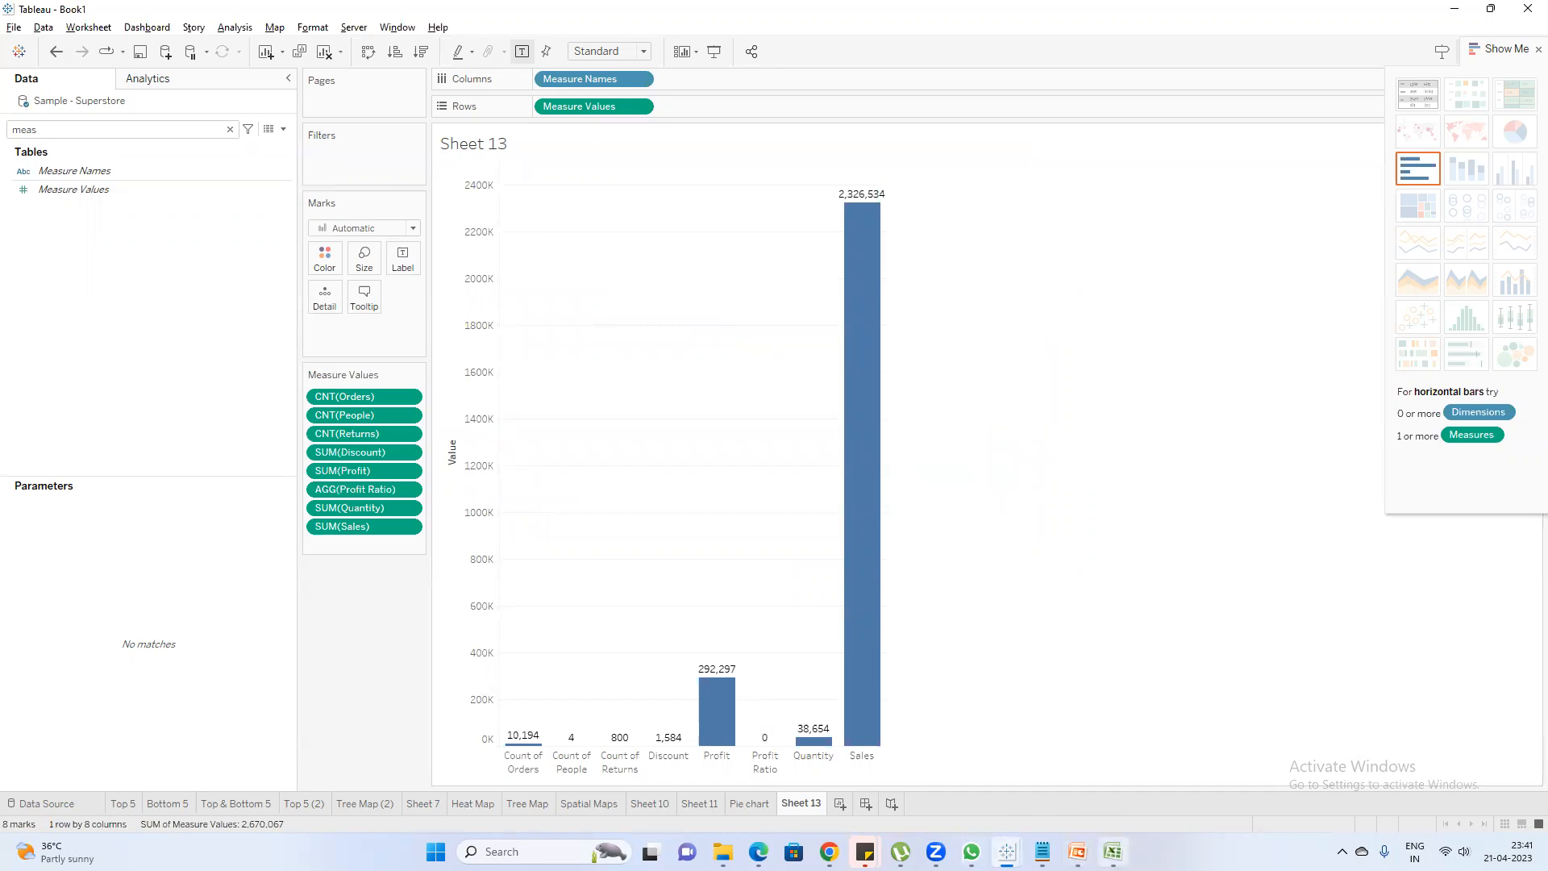
Switch to the Assignment2 workbook in Excel and select the Sales values in C2:C10 to examine their sum
left_click(1113, 852)
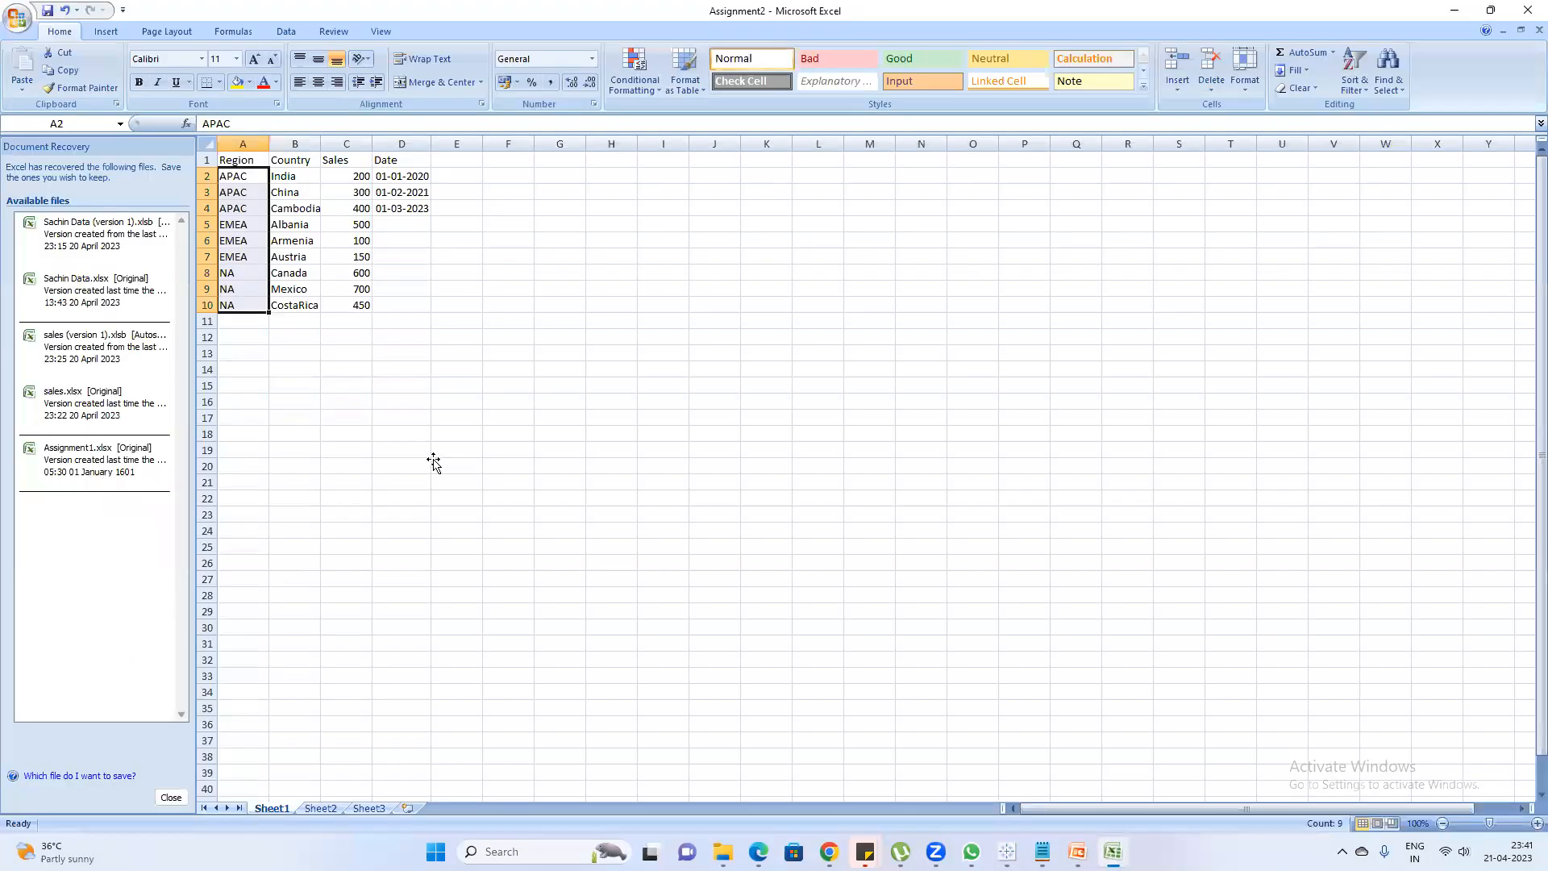
left_click(433, 461)
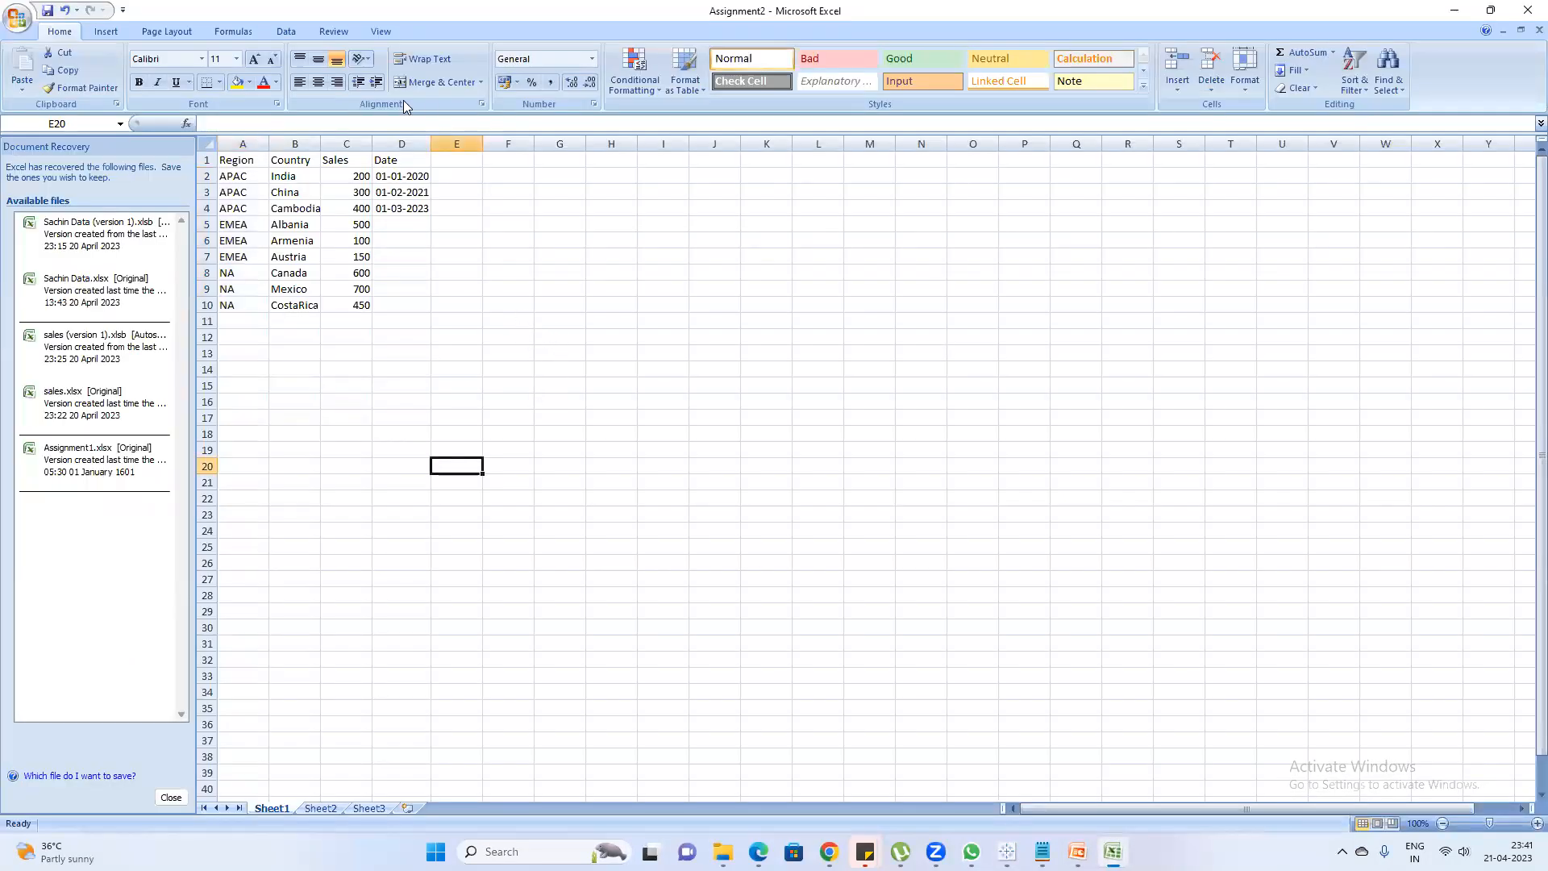
left_click(326, 396)
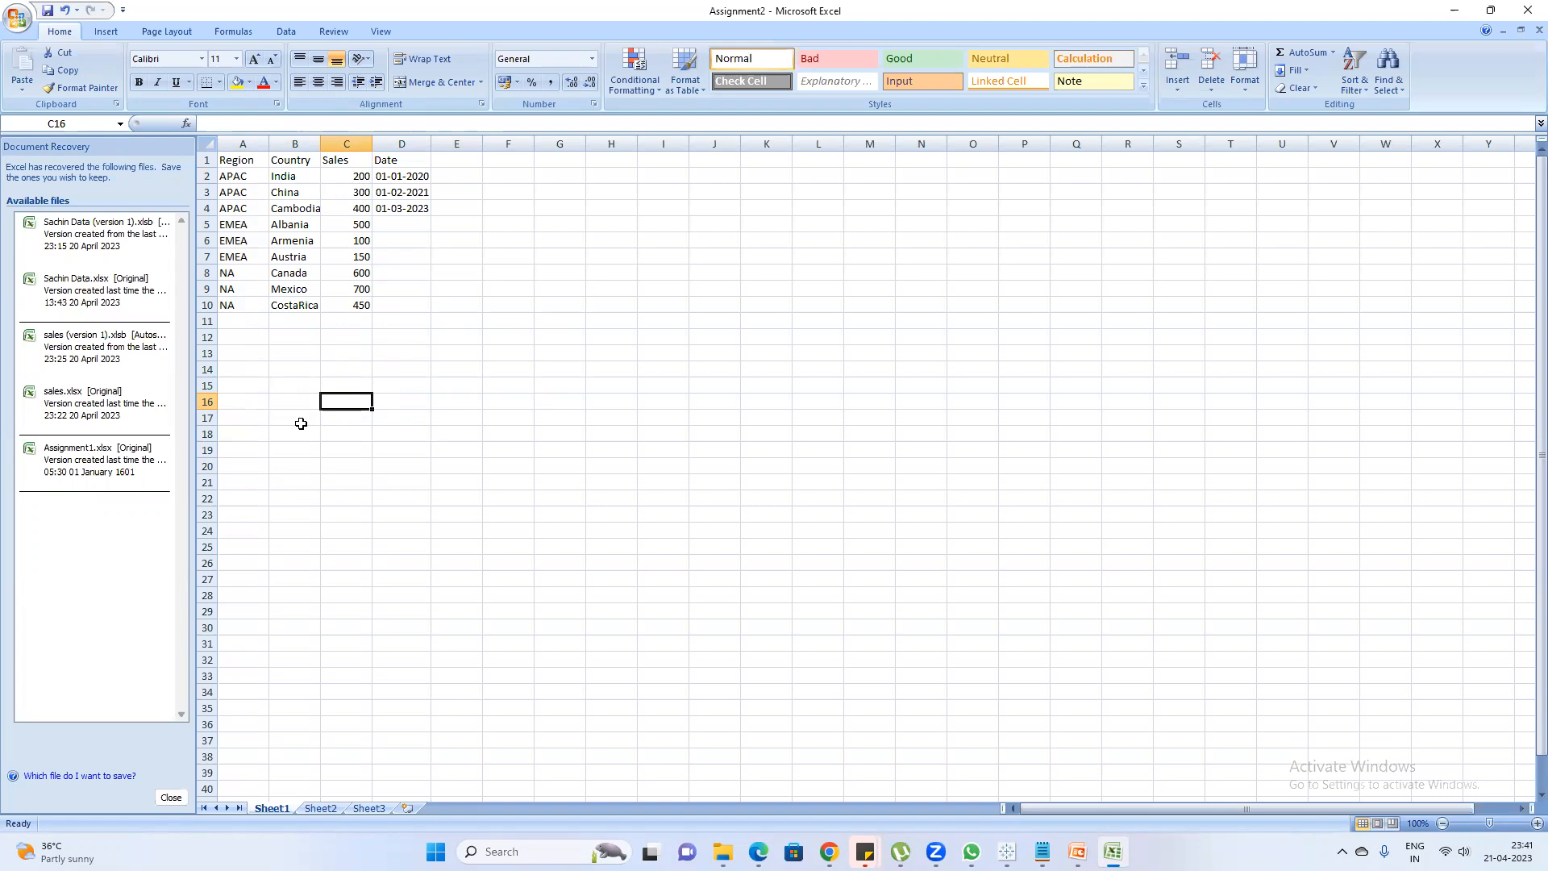
left_click_drag(354, 175, 355, 307)
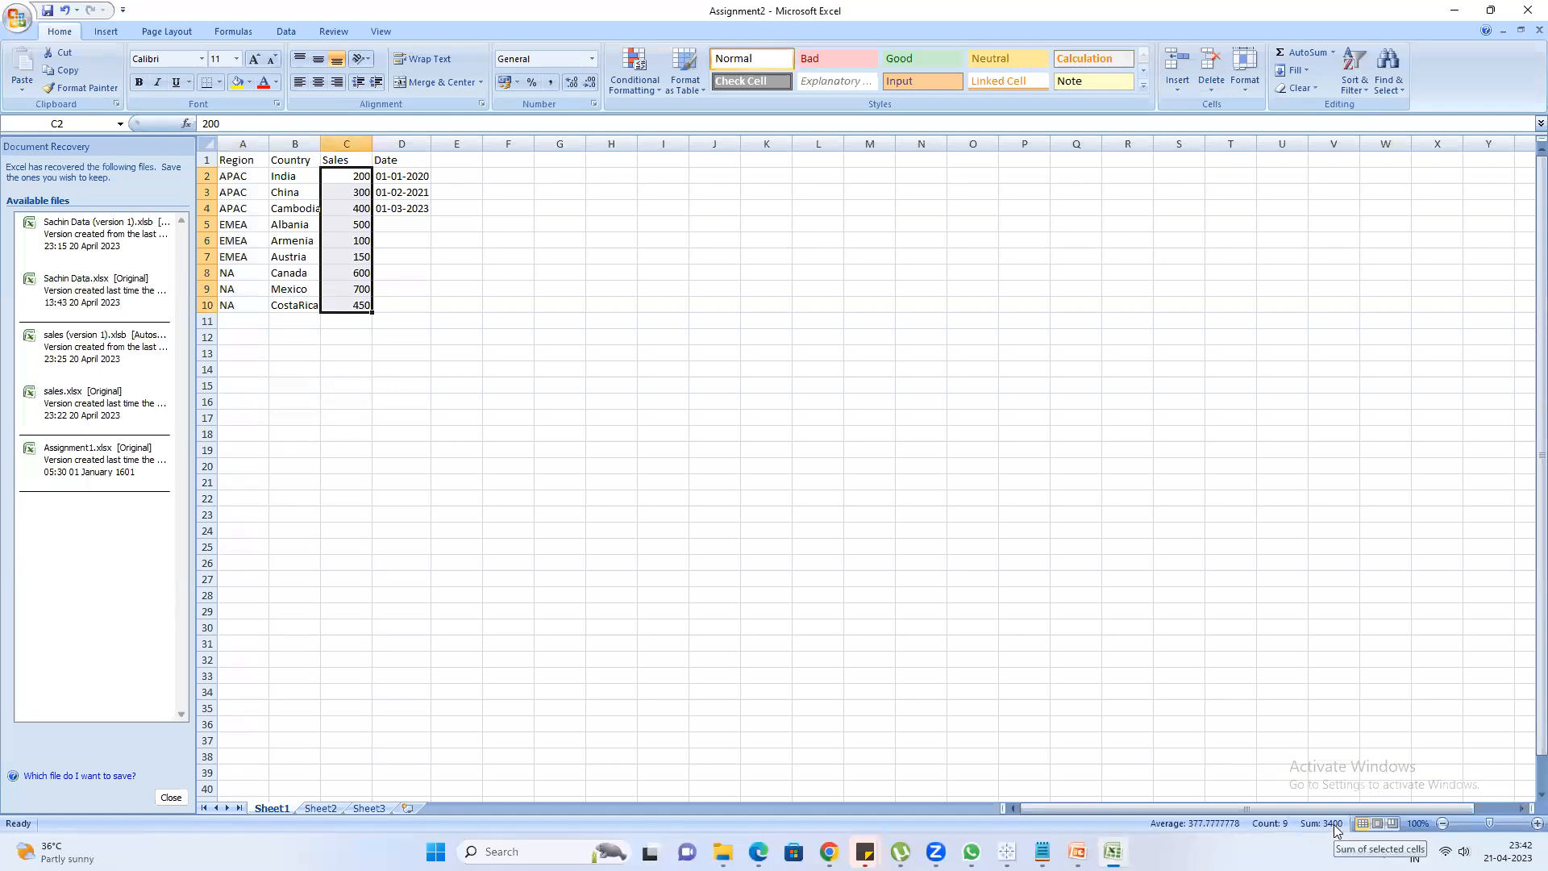
Switch to Tableau's Book2, add Measure Names to Sheet 1, and inspect the Sales value in the resulting table
left_click(1456, 16)
mouse_move(1006, 852)
left_click(1074, 773)
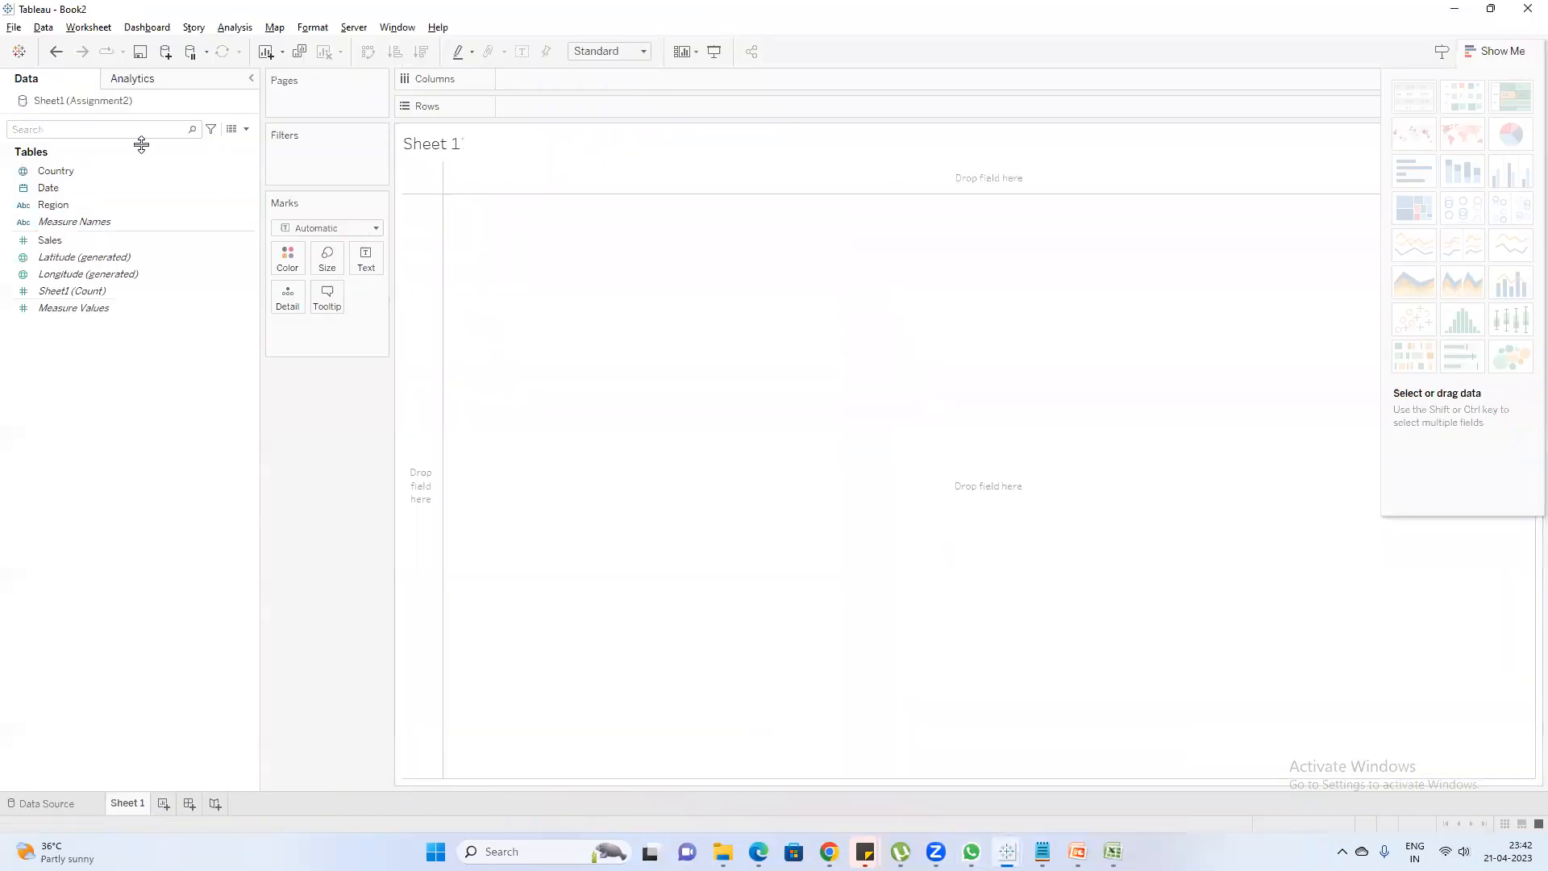
double_click(79, 221)
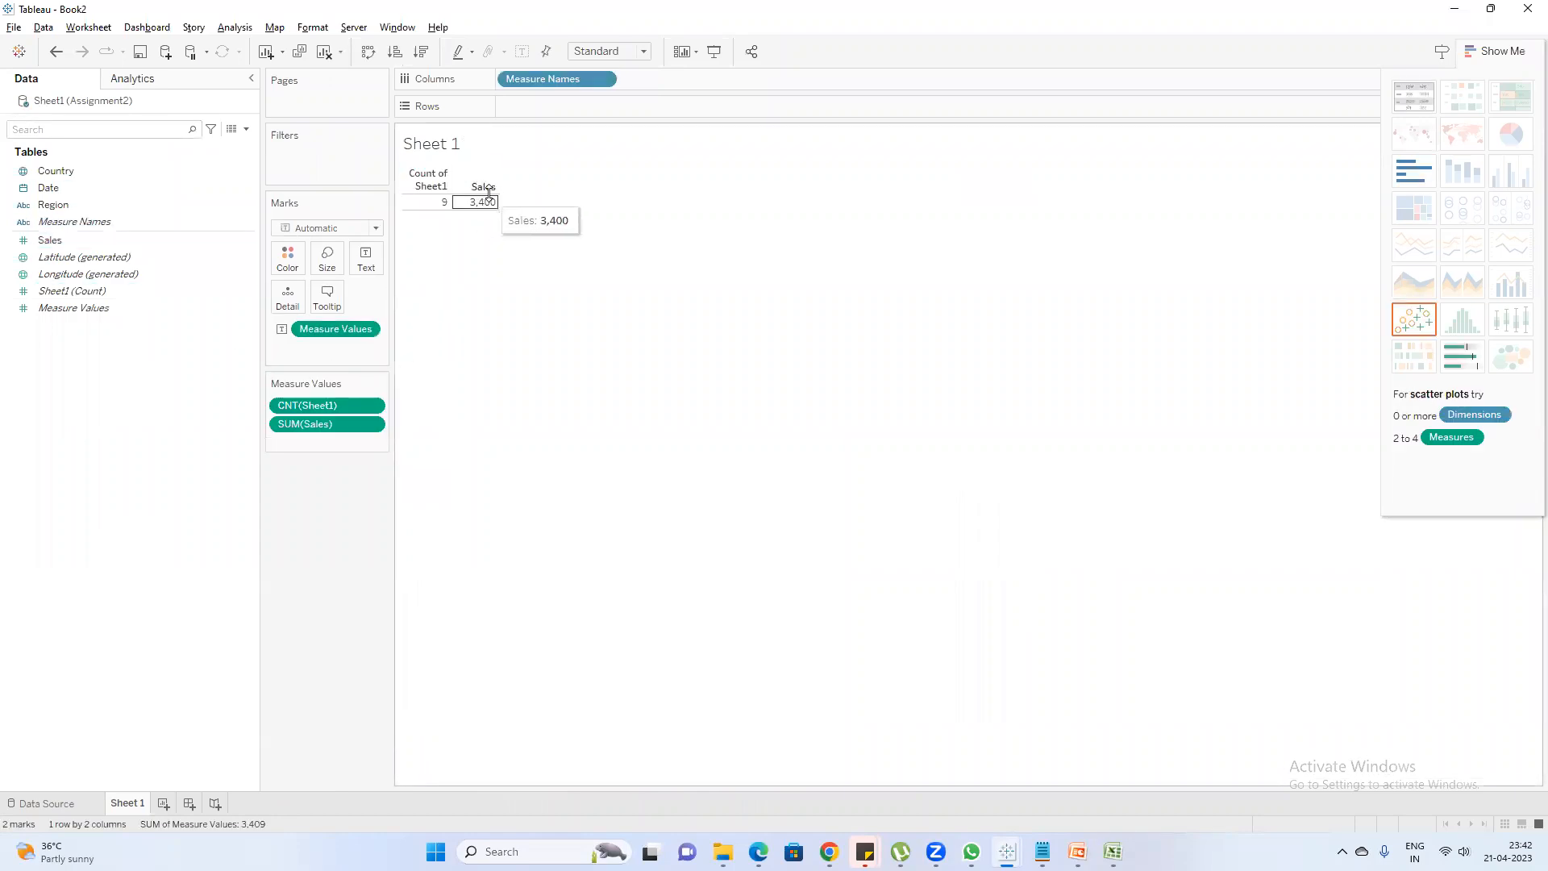
mouse_move(491, 211)
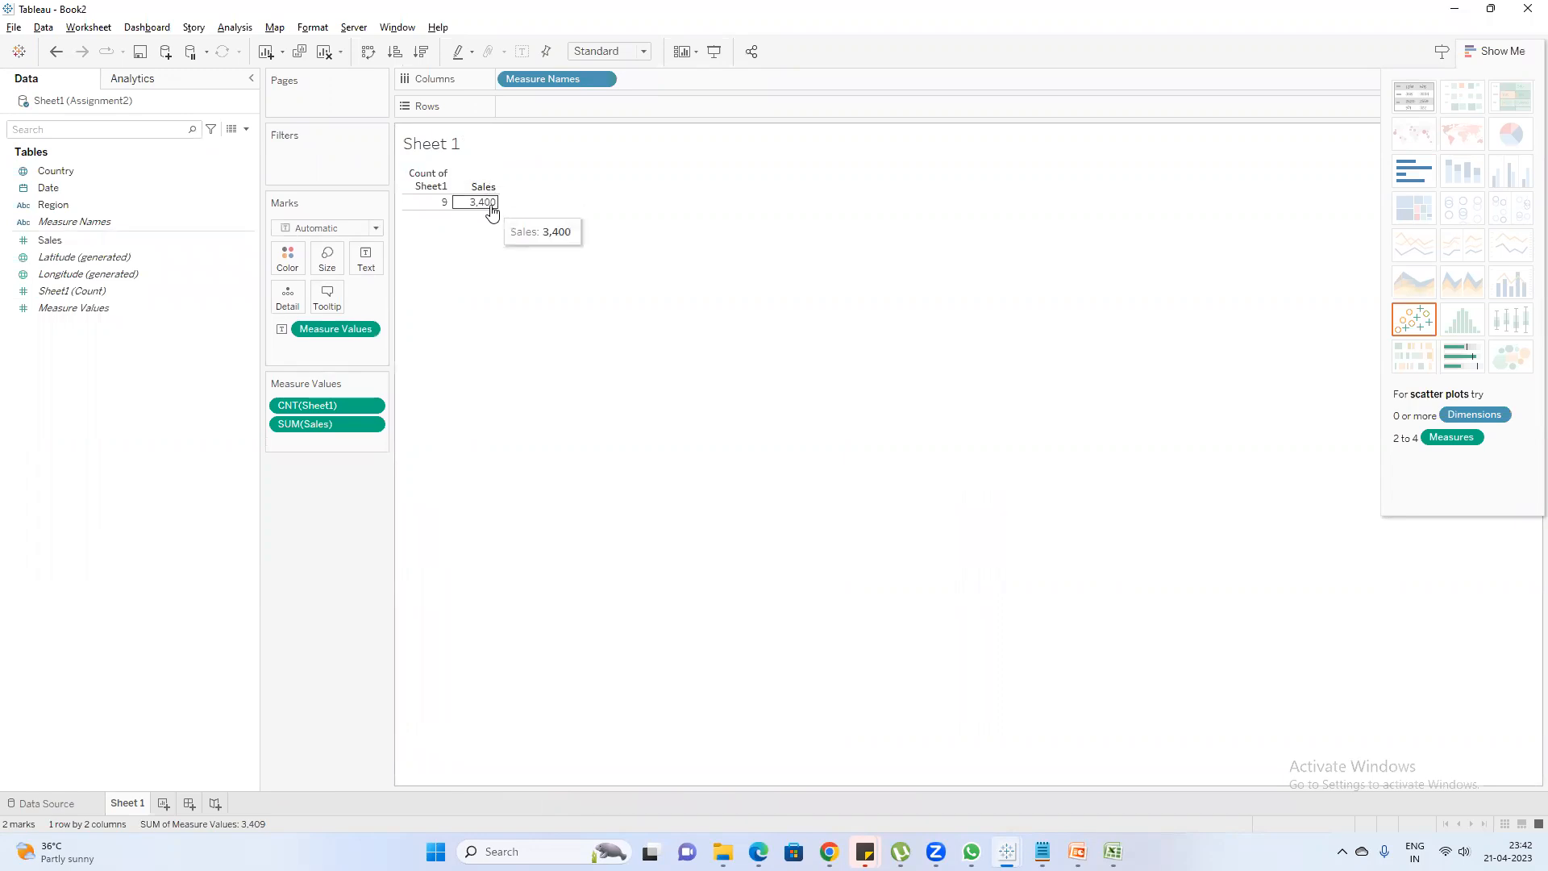
Compare the Assignment2 sales values and the Region rows in A2:A10 in Excel with the Sales and Count of Sheet1 values in Tableau's Book2
mouse_move(1114, 851)
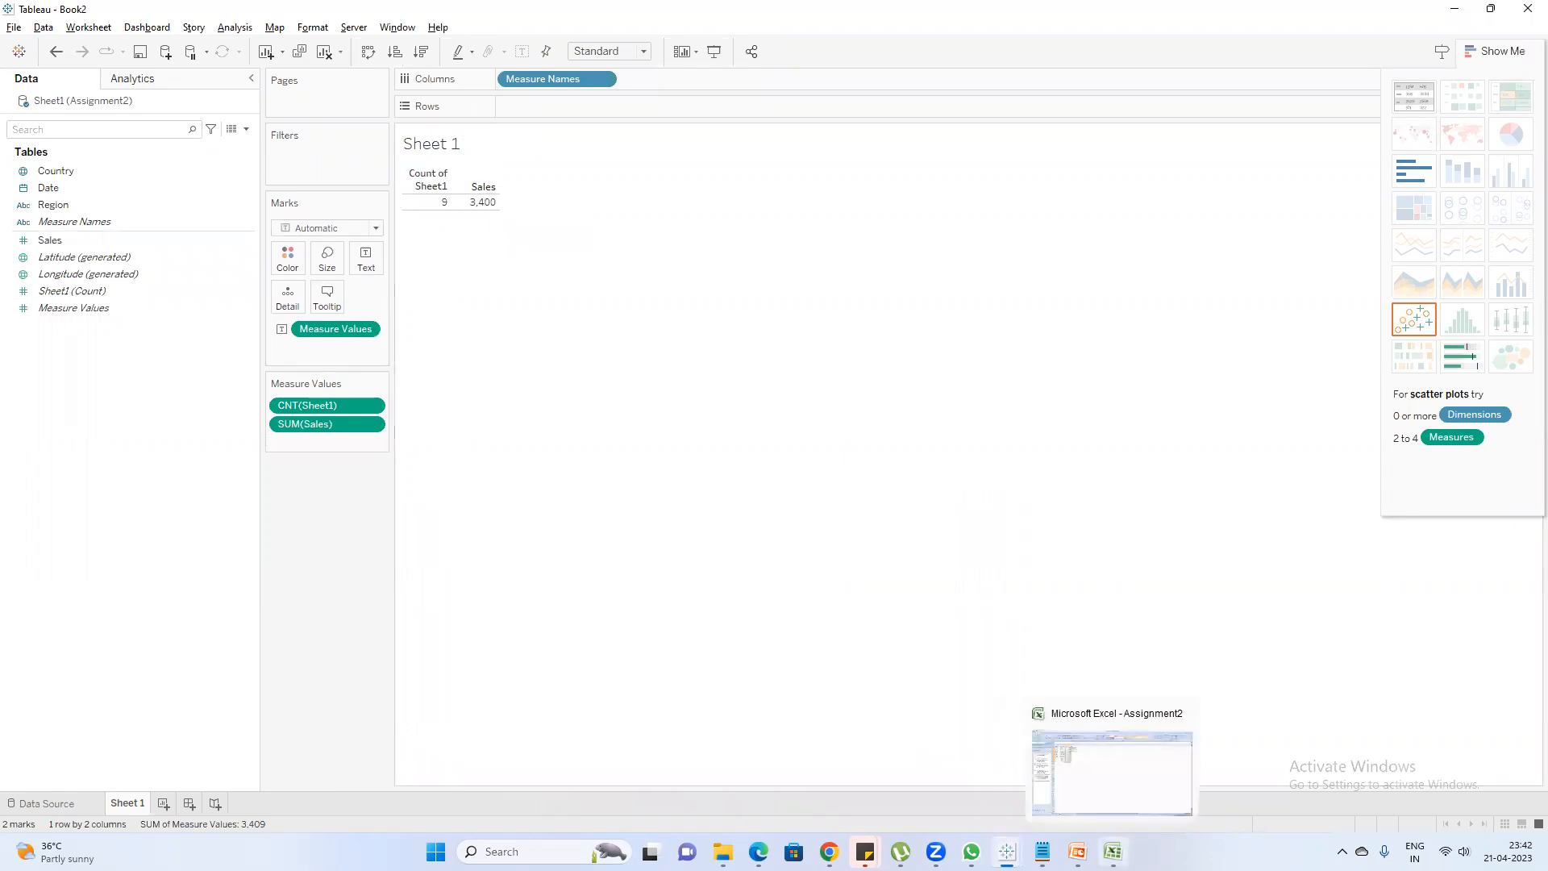
left_click(1112, 773)
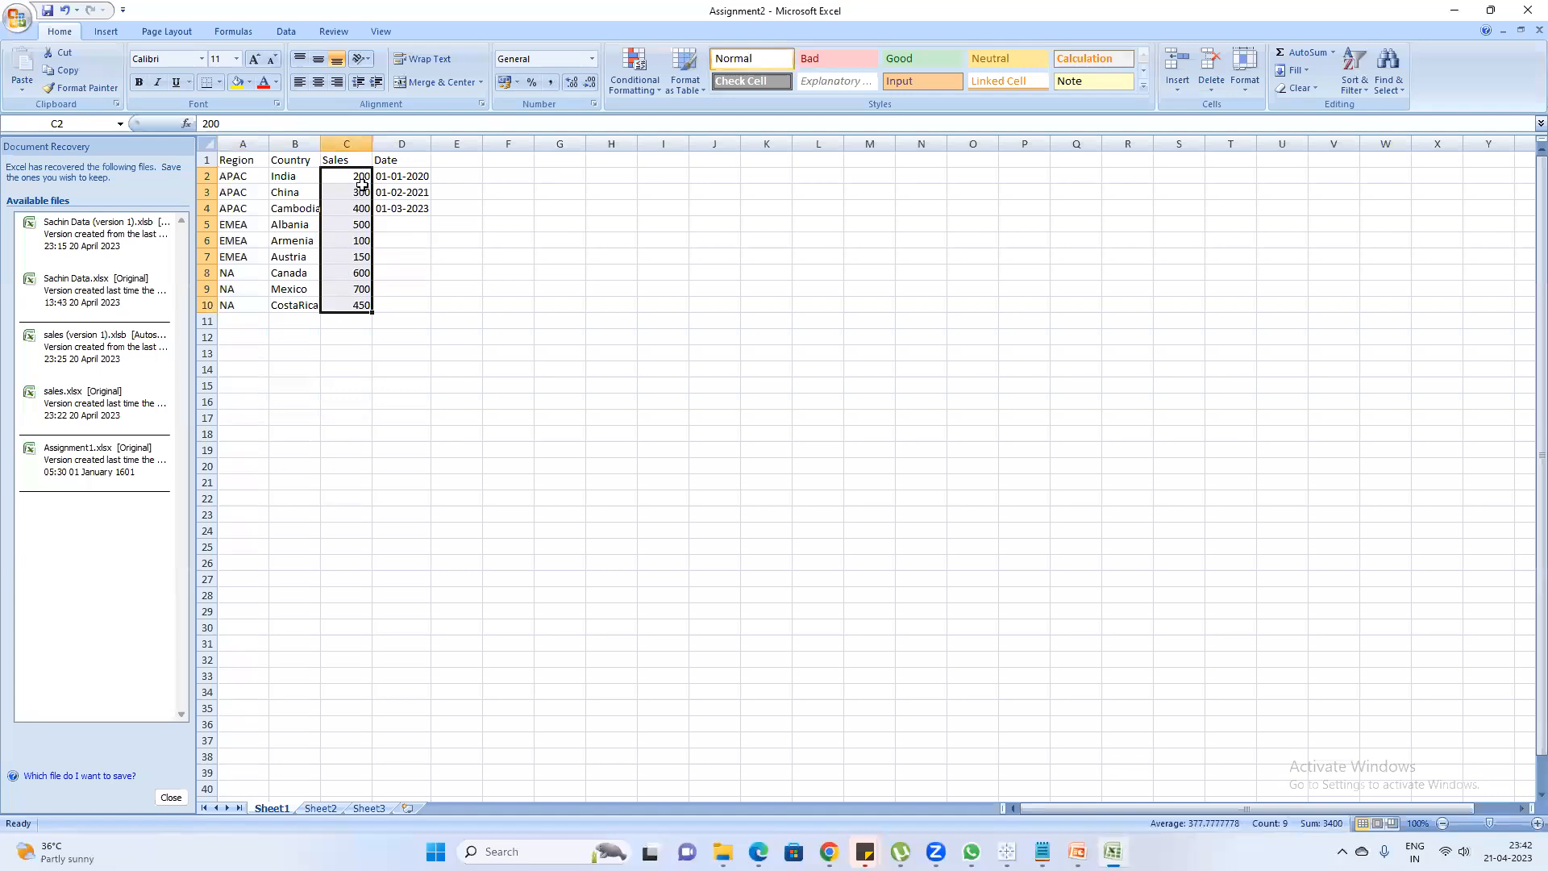
left_click(1459, 11)
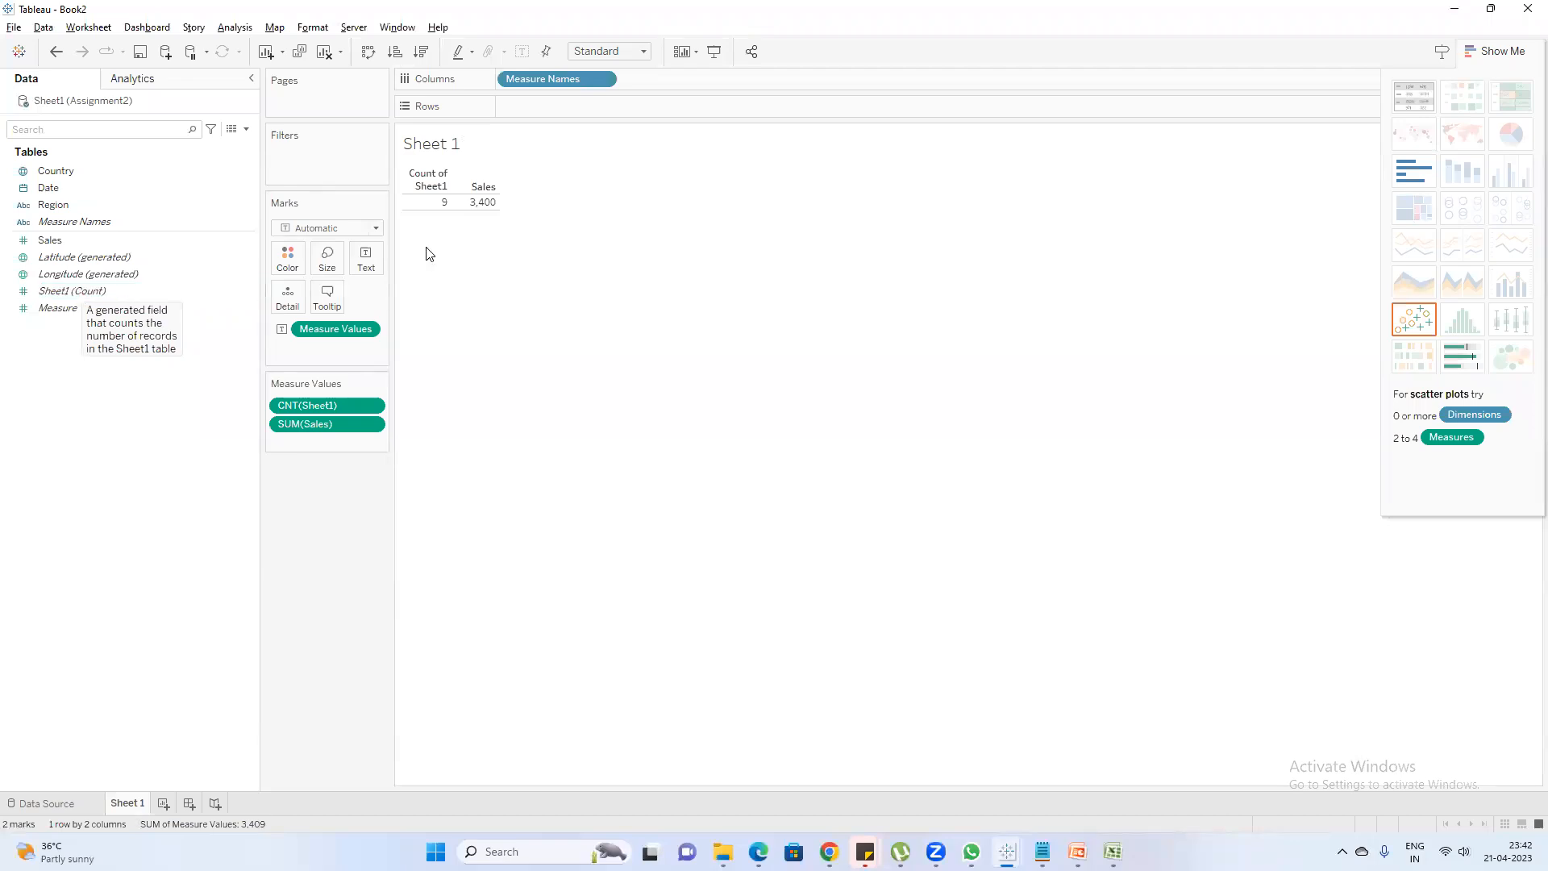
left_click(1113, 851)
left_click_drag(238, 175, 234, 305)
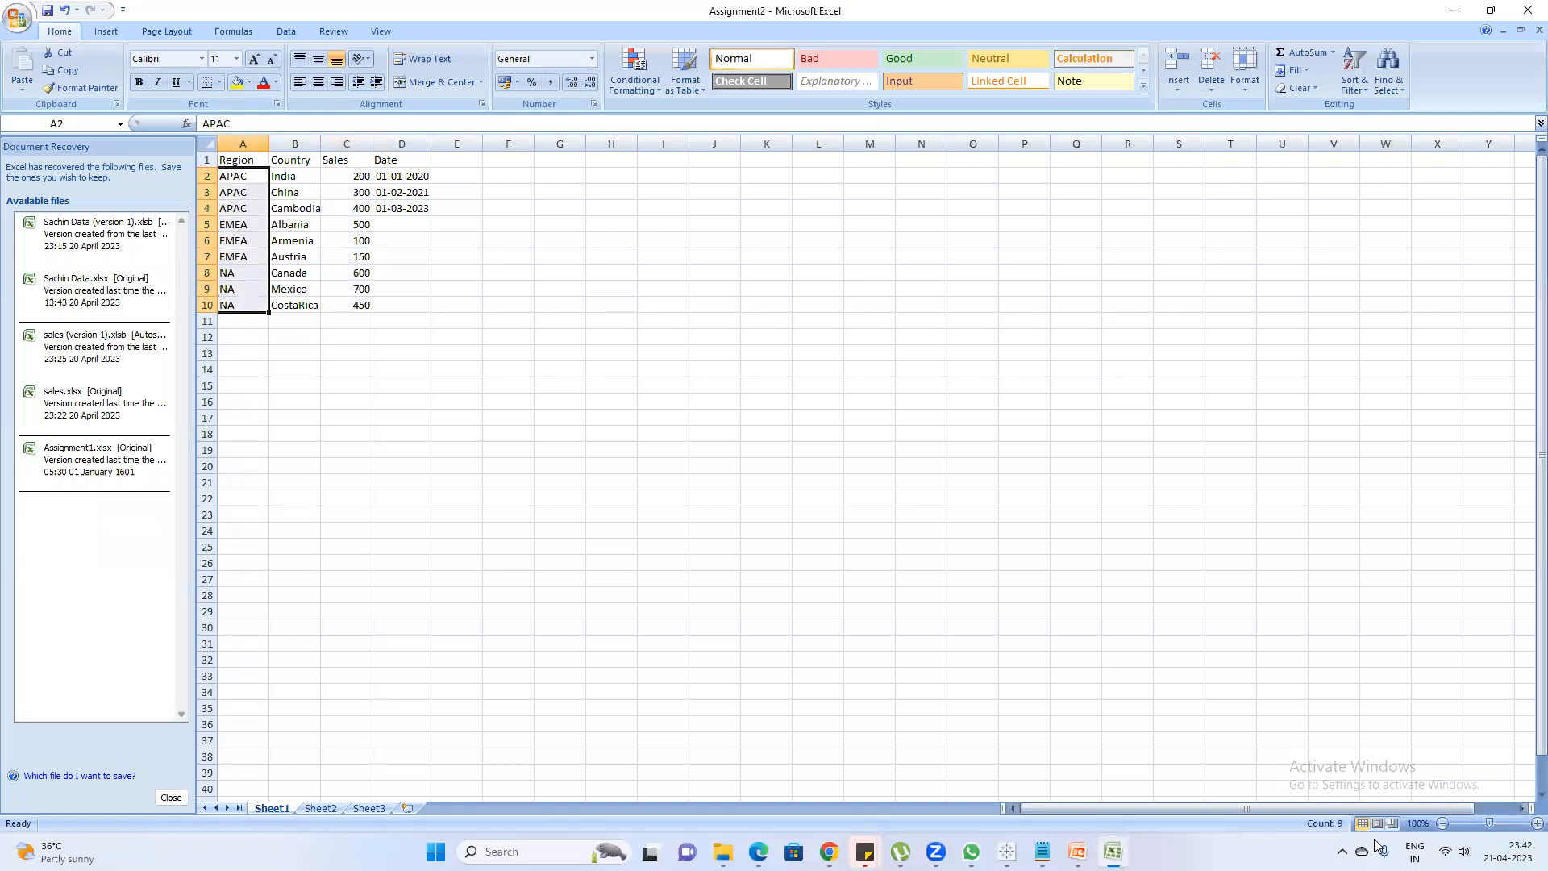
left_click(1455, 10)
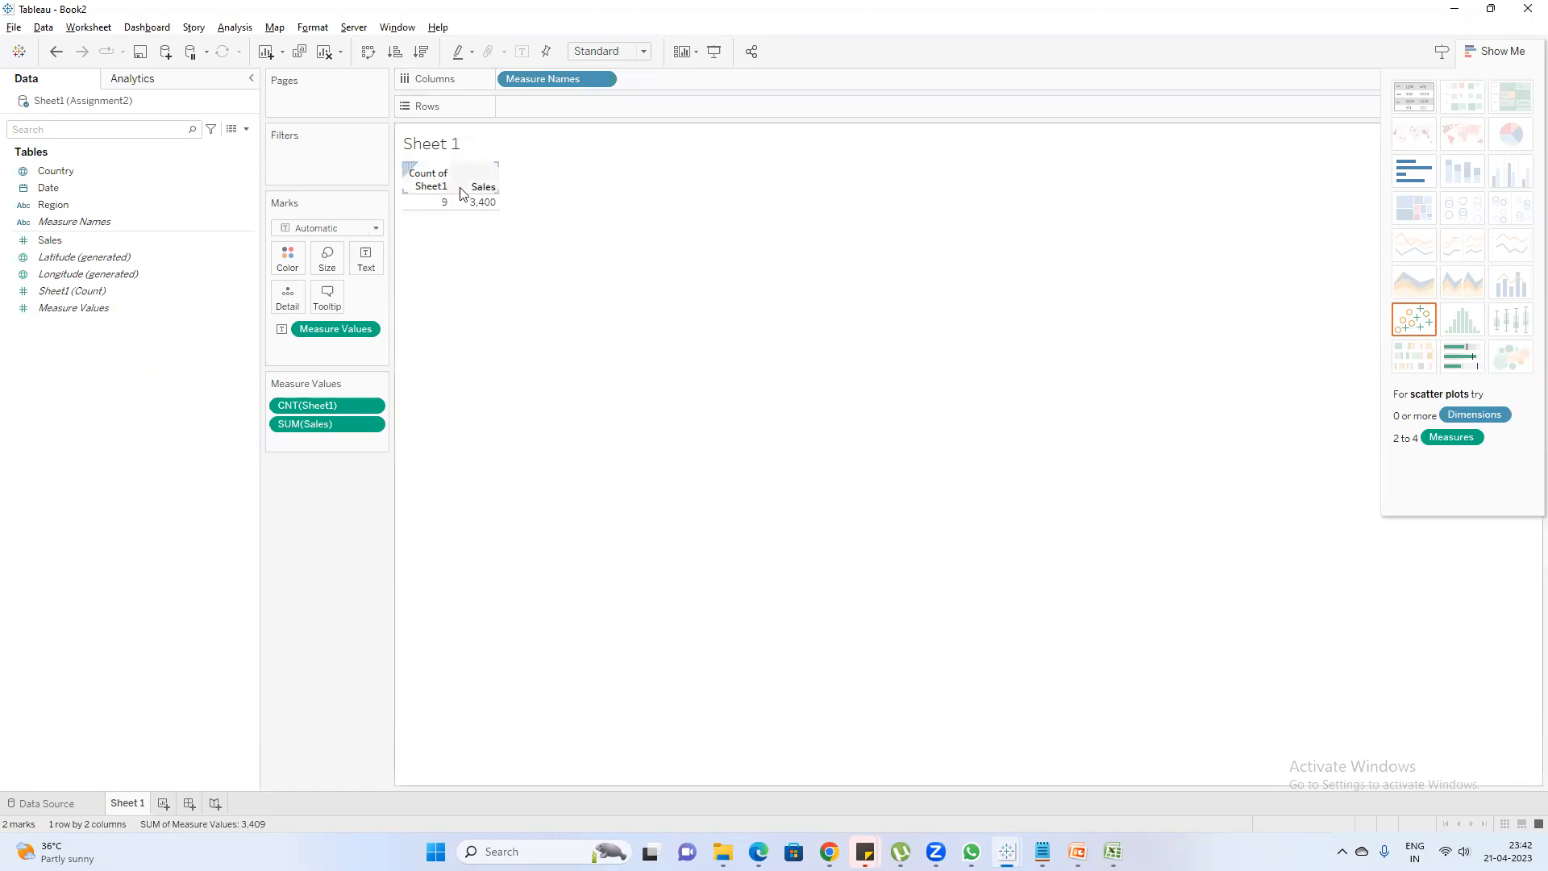
mouse_move(443, 205)
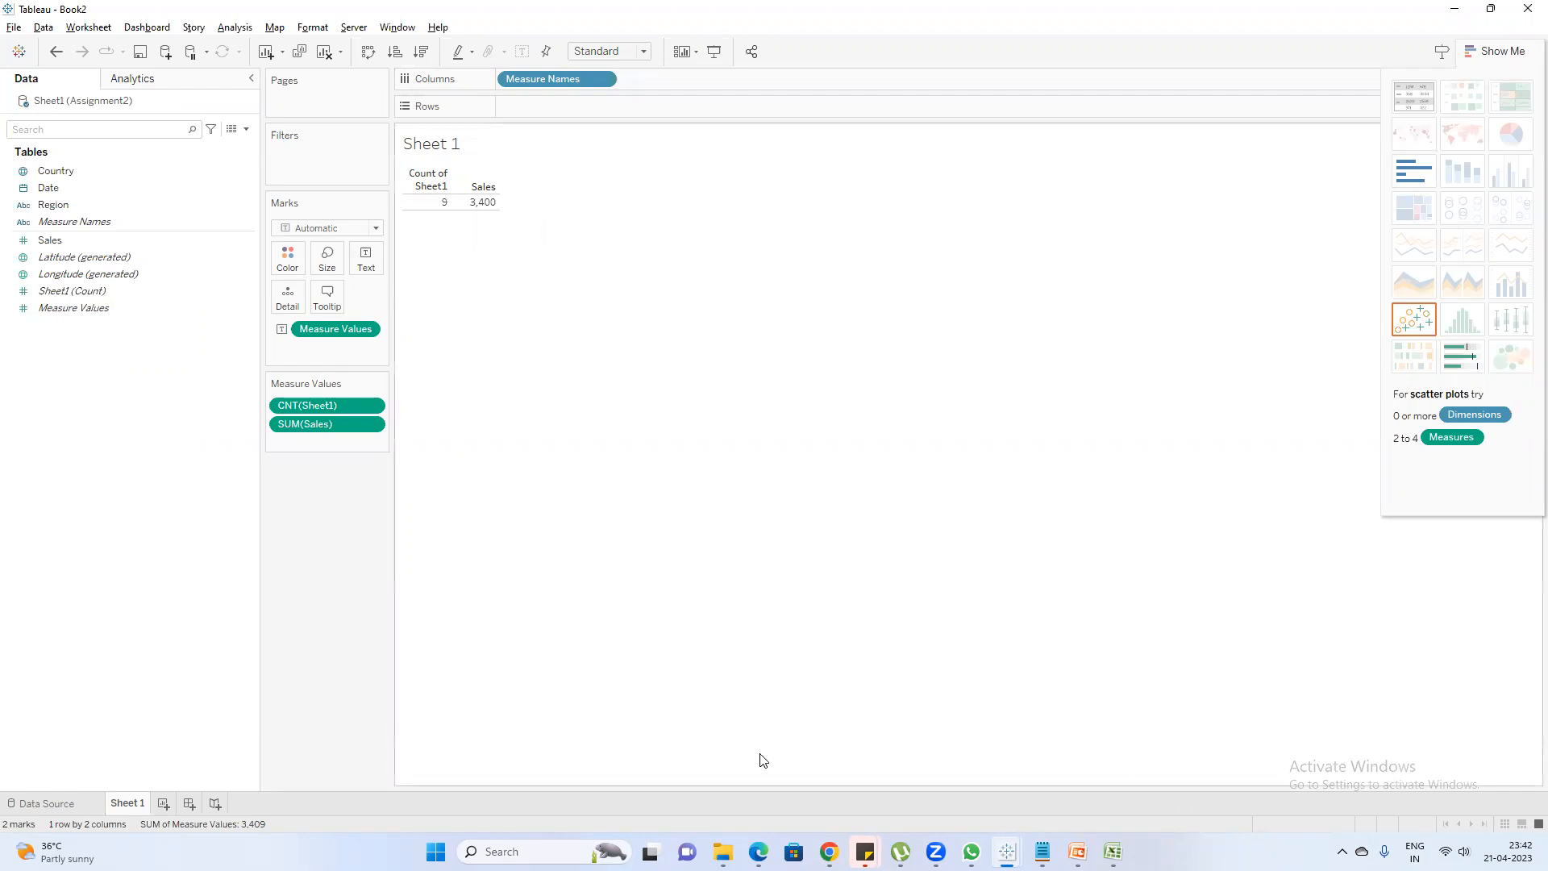
Switch to Tableau's Book1 and clear Sheet 13
mouse_move(1006, 852)
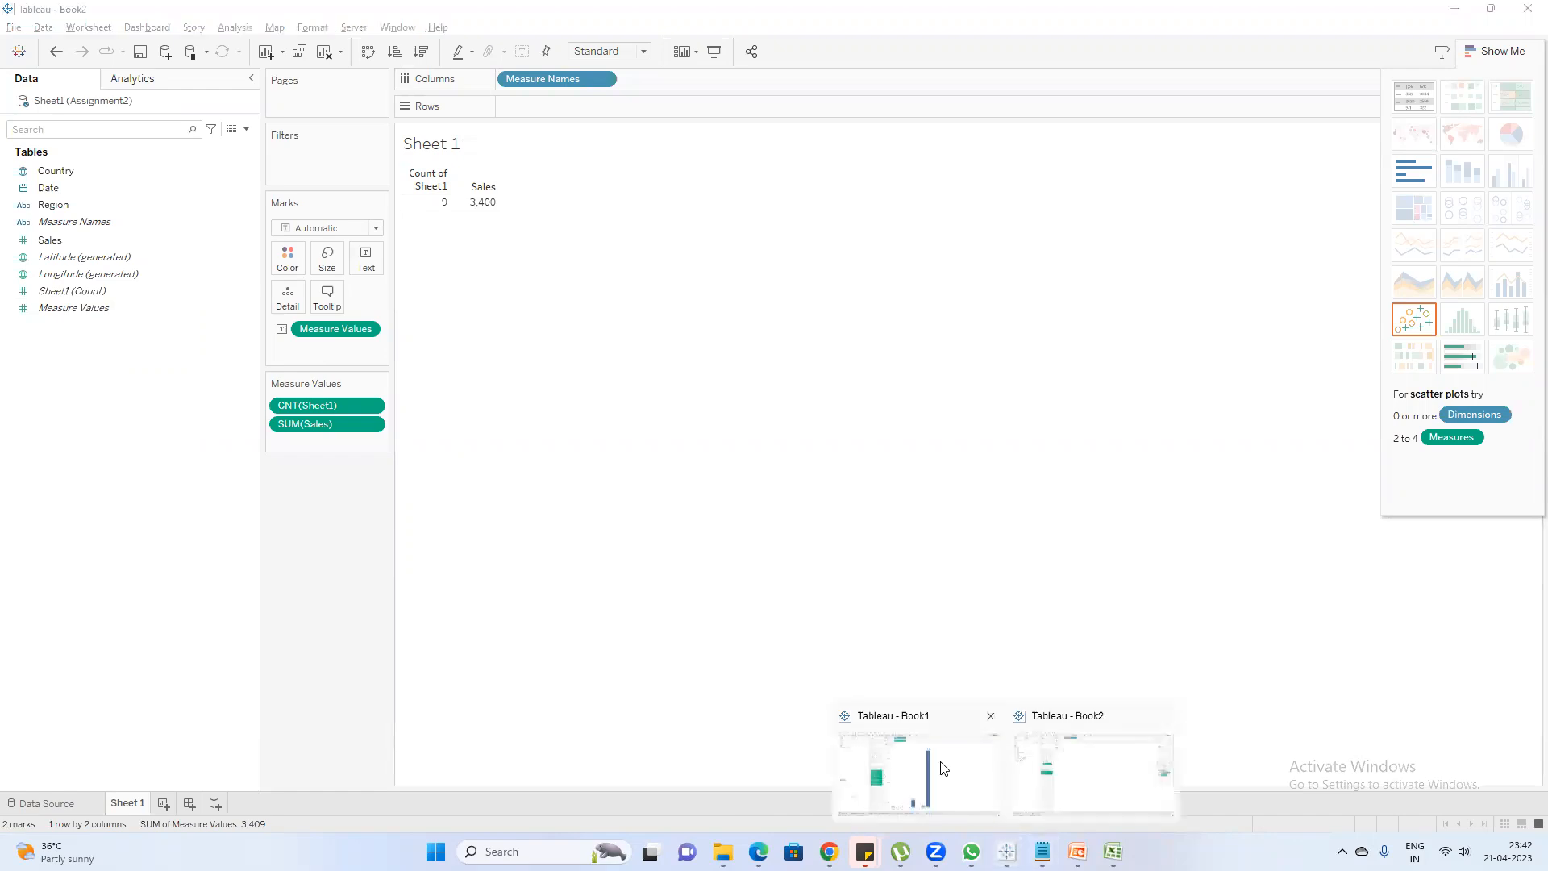
left_click(940, 766)
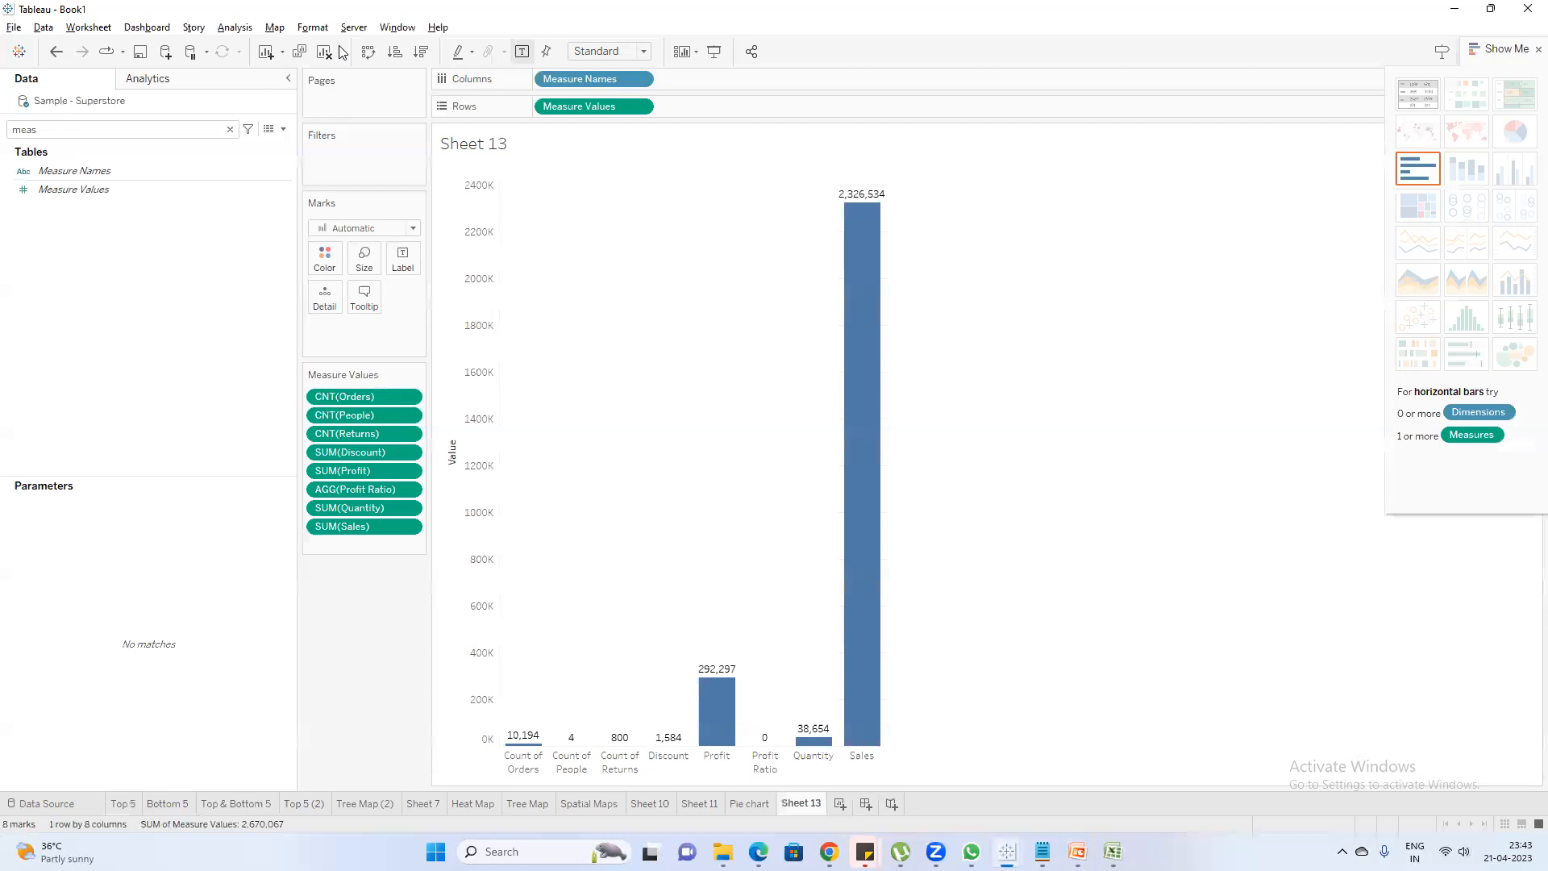
left_click(324, 52)
Search the data fields for "ord" and add Order Date to the columns of Sheet 13
left_click(179, 131)
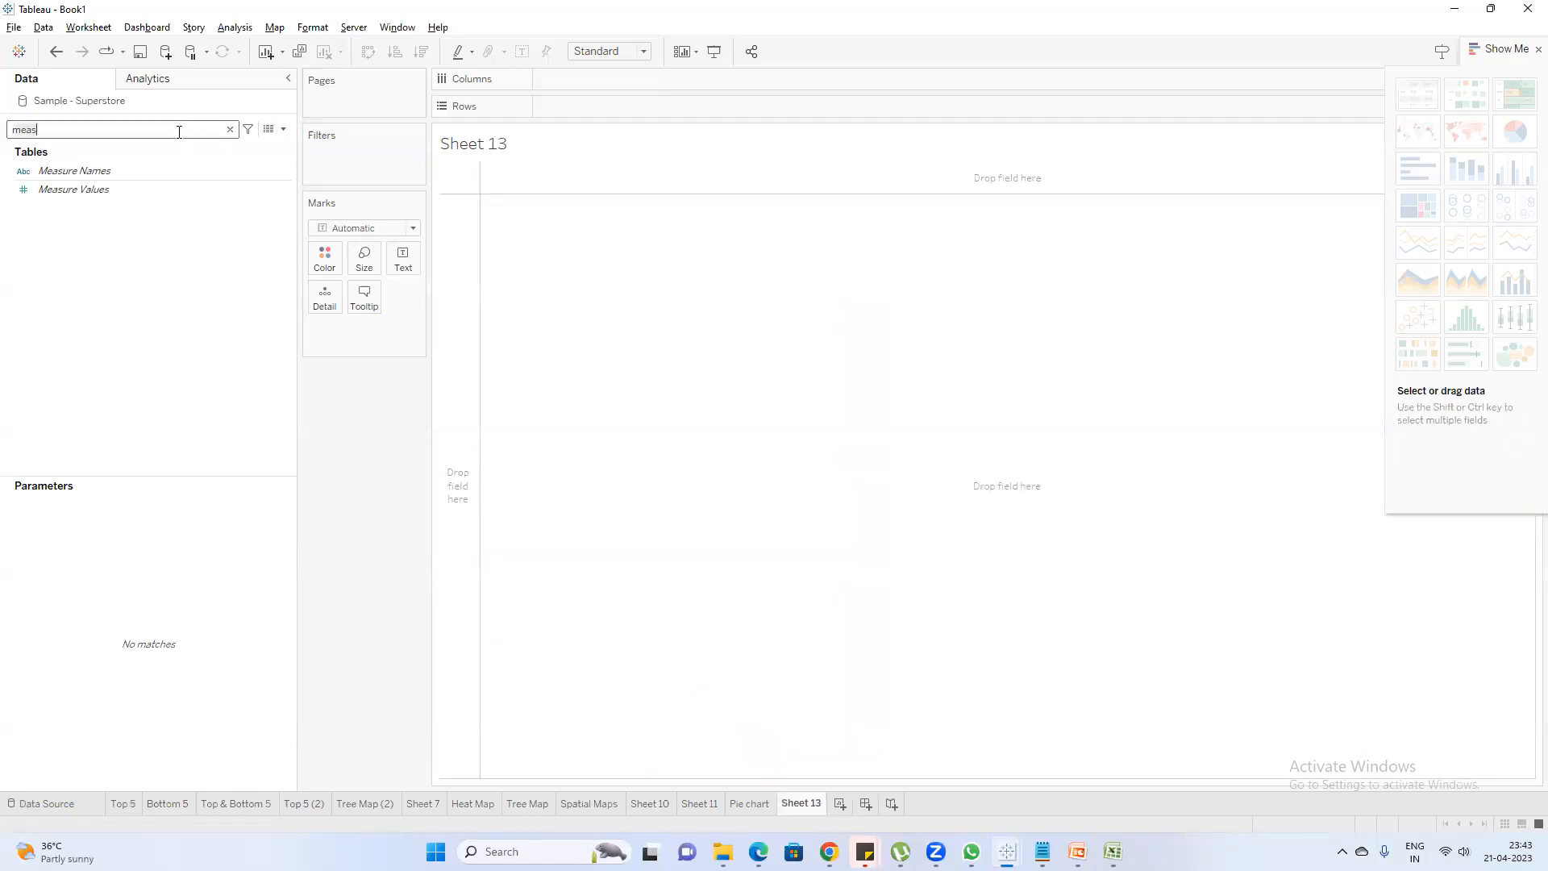
key("BackSpace")
key("BackSpace")
key("BackSpace")
key("BackSpace")
type("ord")
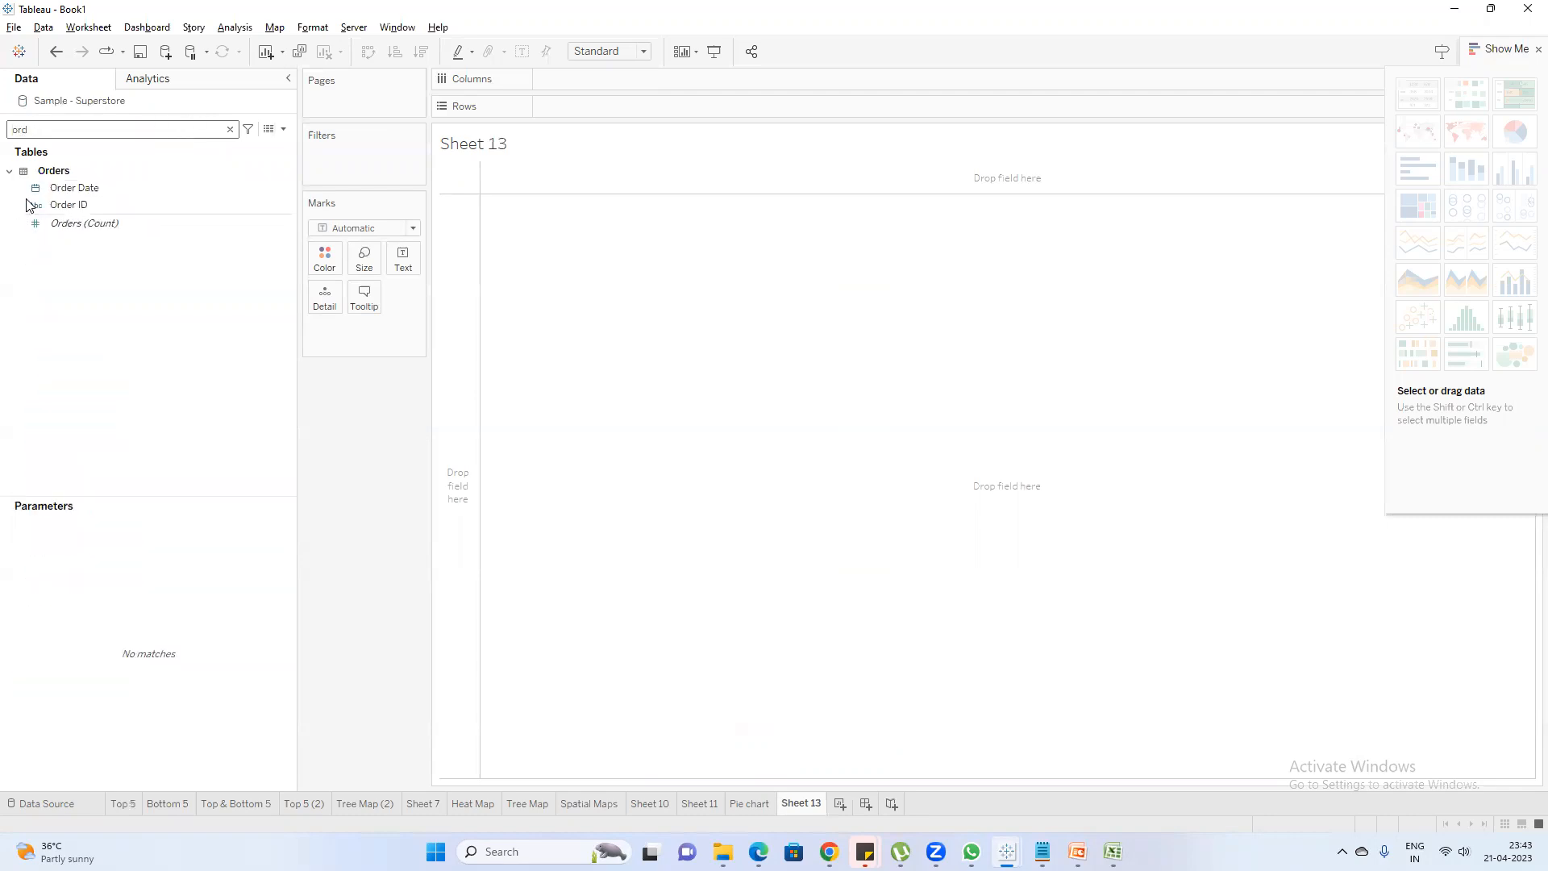
double_click(66, 188)
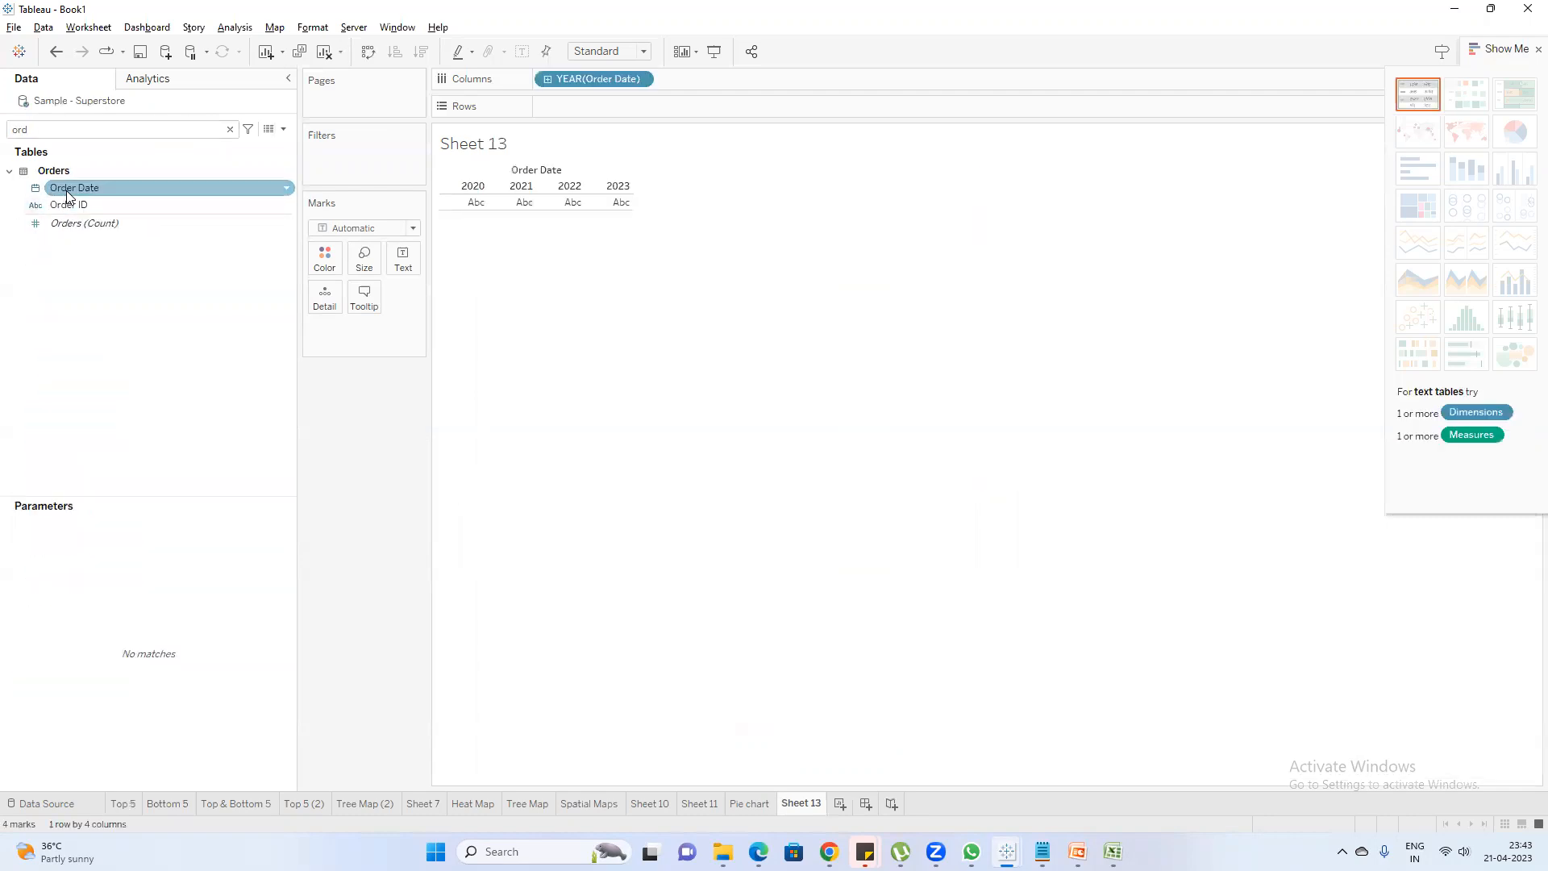
Search the data fields for "sa" and add Sales to the Order Date table
left_click(71, 135)
key("BackSpace")
key("BackSpace")
key("BackSpace")
type("sa")
double_click(87, 198)
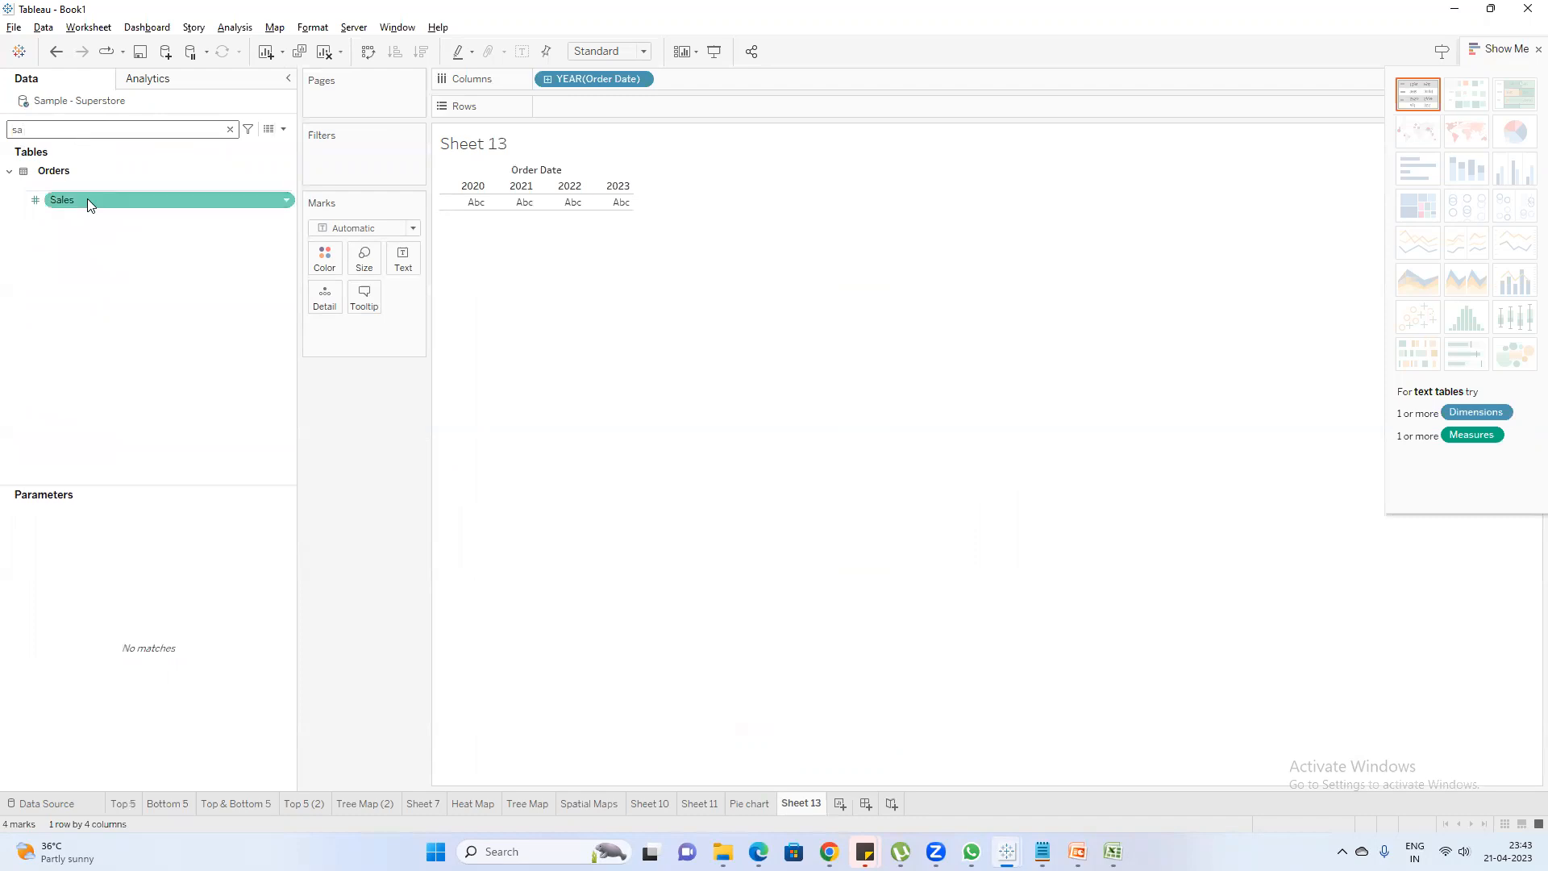
Set Order Date to continuous months and display Sales as a continuous line chart, then hide the chart suggestions
right_click(604, 75)
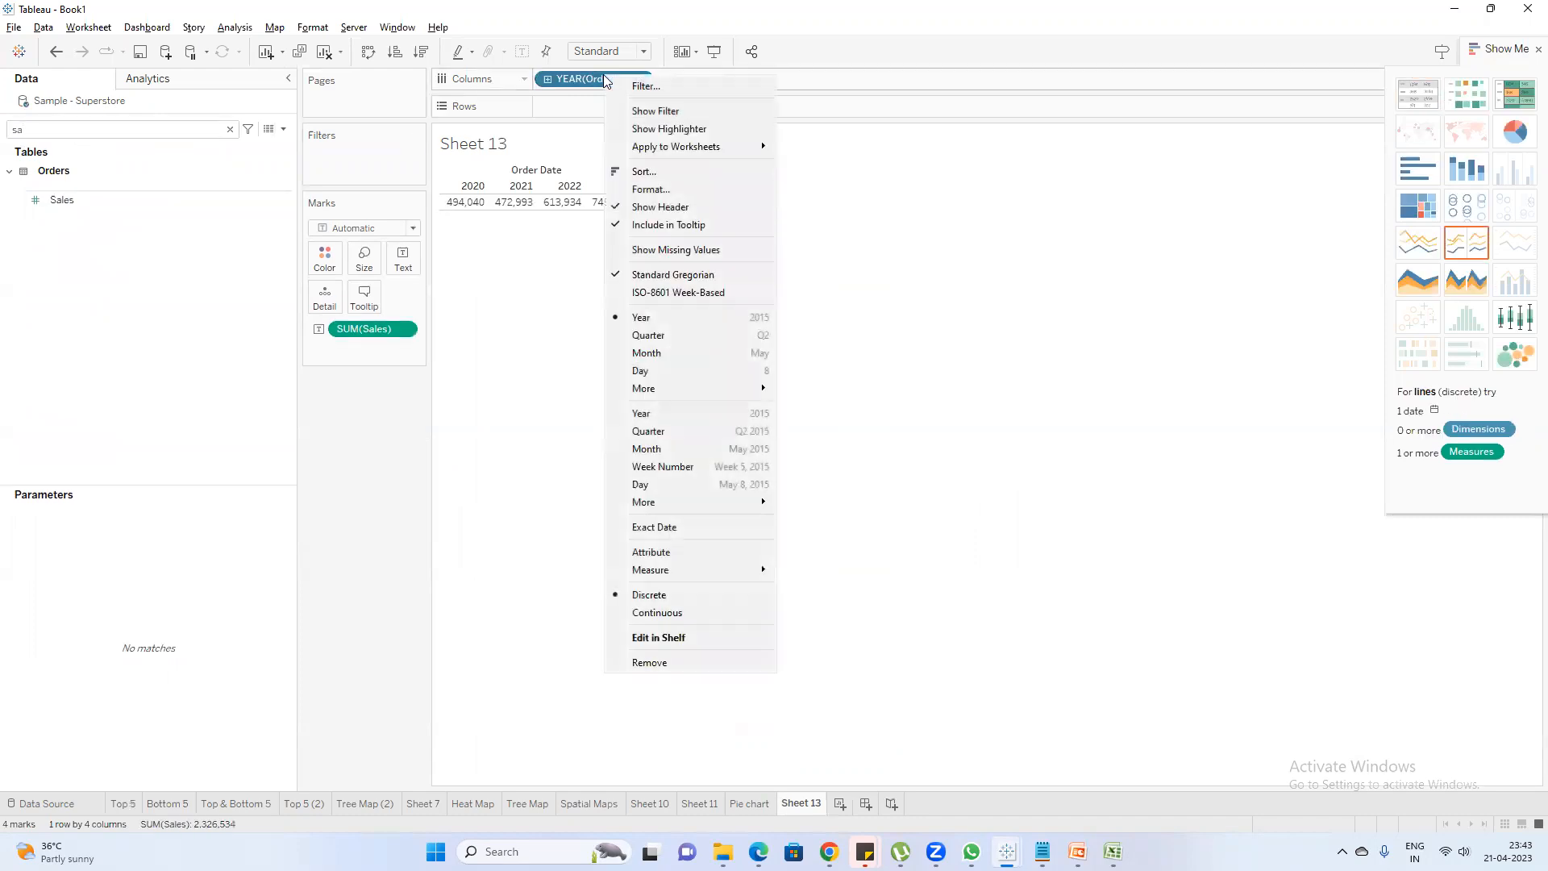
left_click(683, 448)
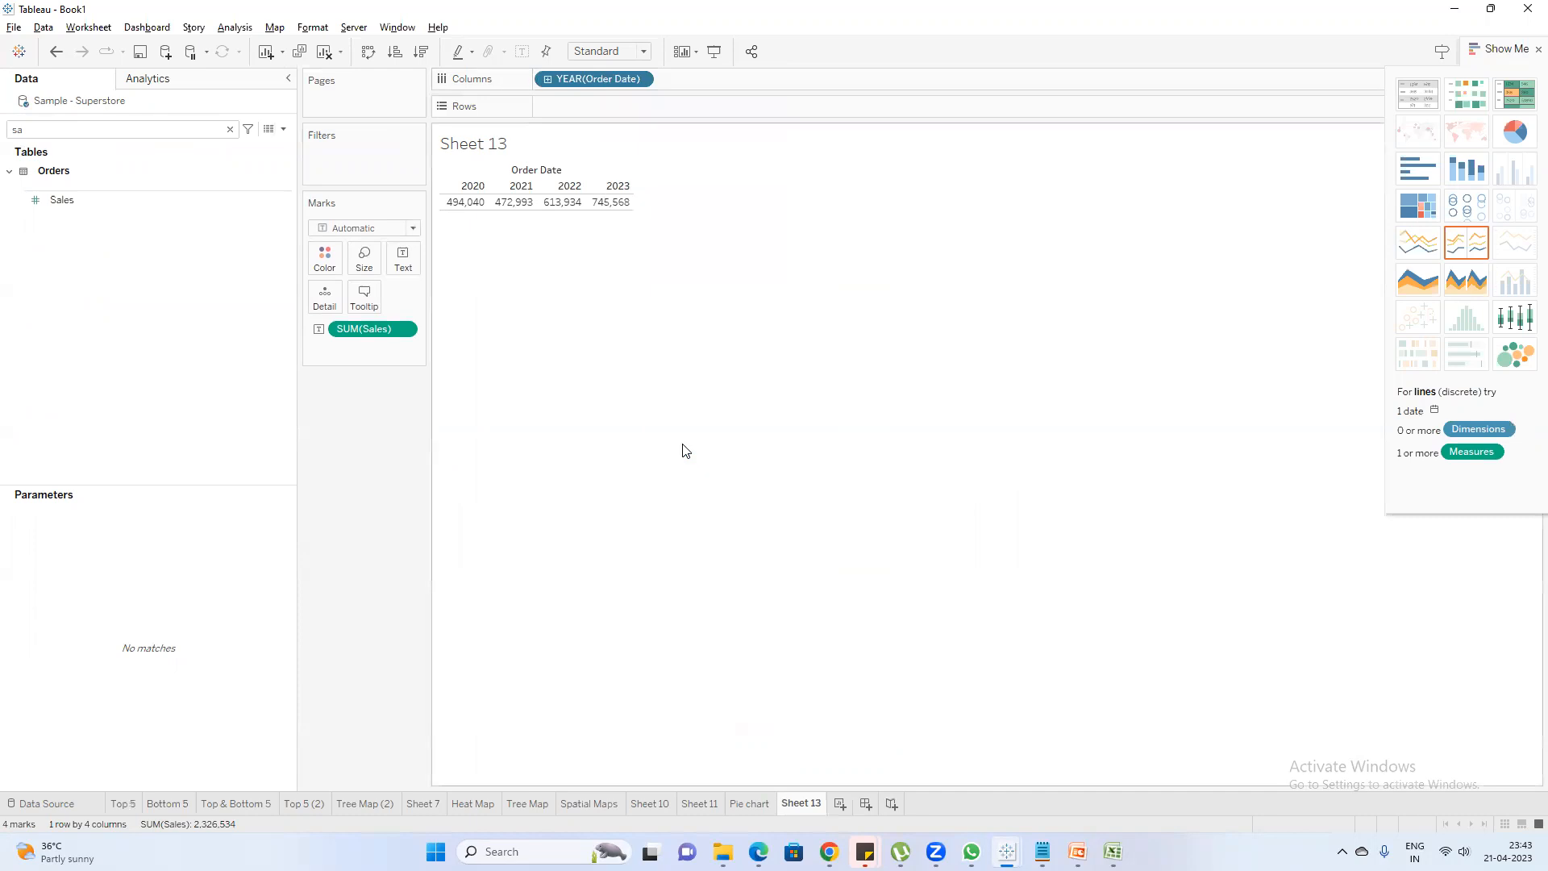
left_click(1418, 257)
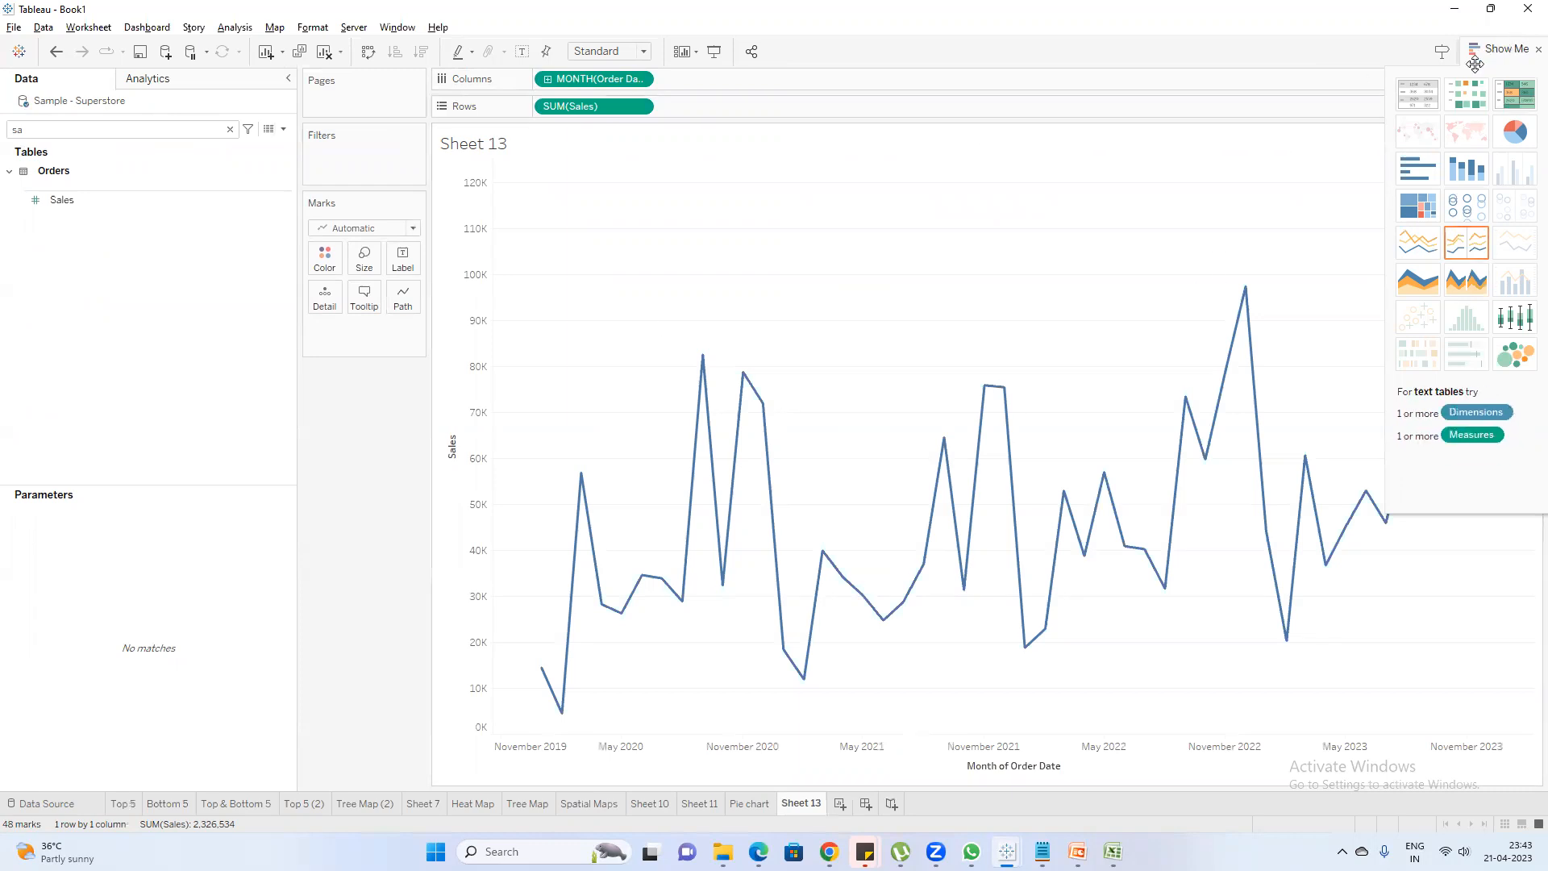
left_click(1529, 50)
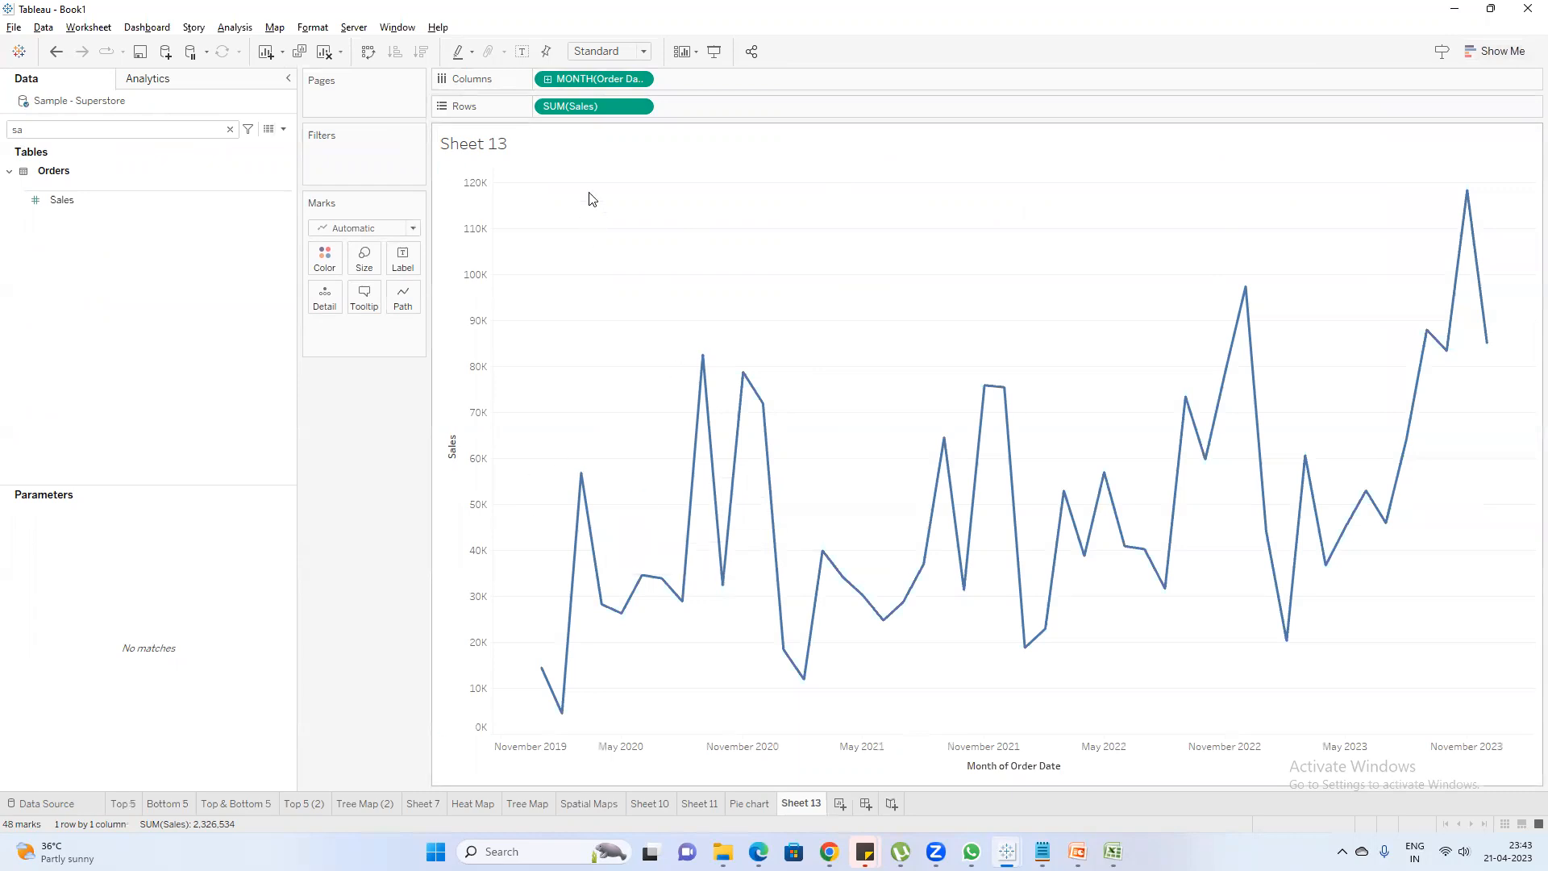
Duplicate the Sales field on the rows and change the copy's expression to the sum of Profit
left_click(230, 129)
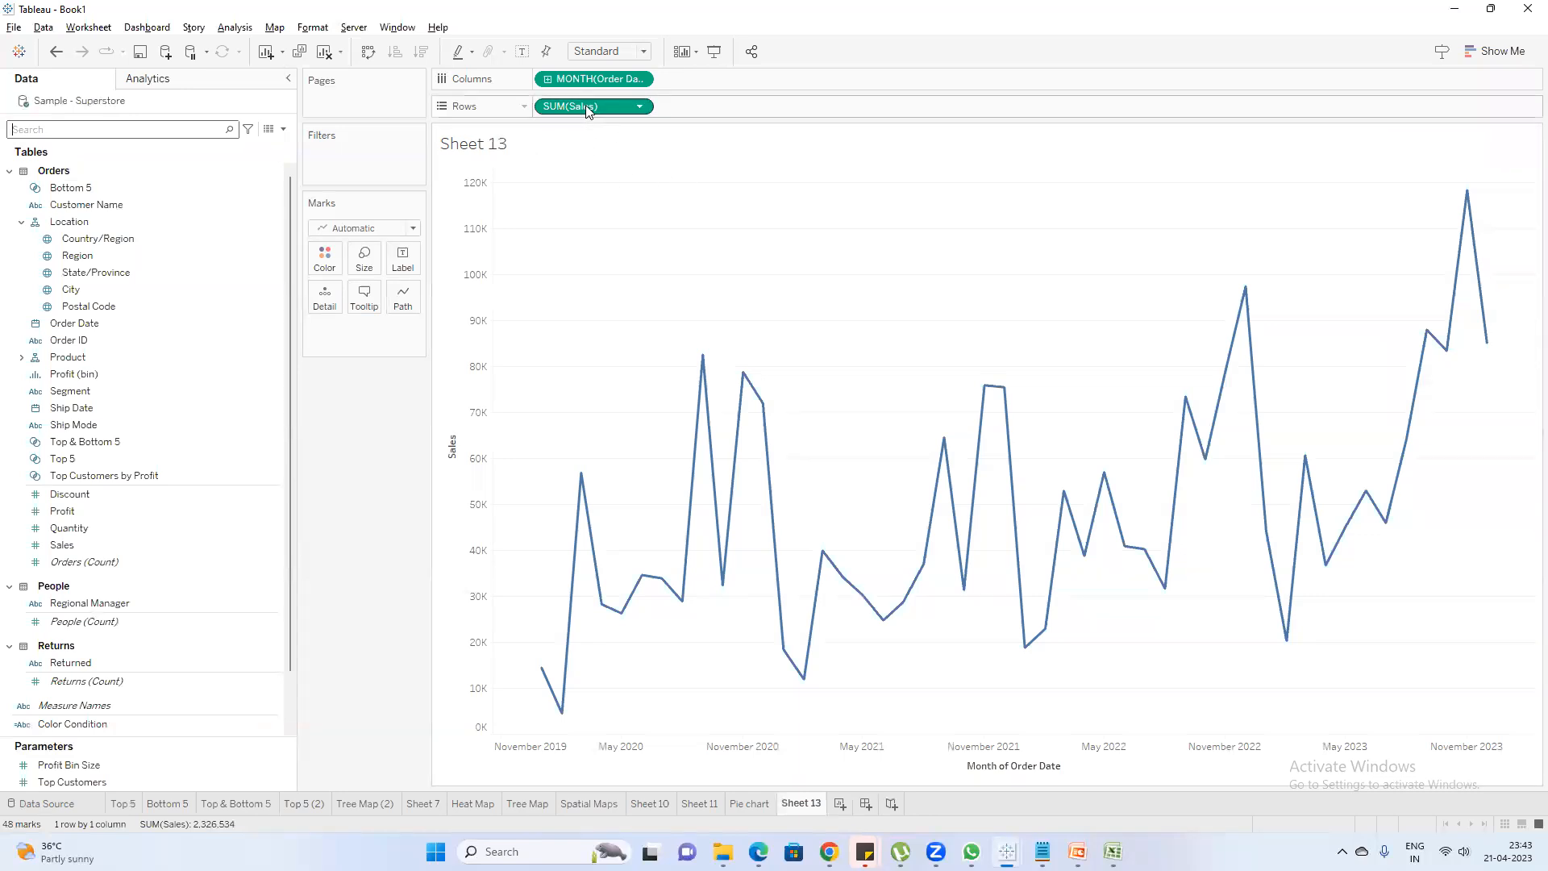
left_click_drag(585, 104, 709, 105)
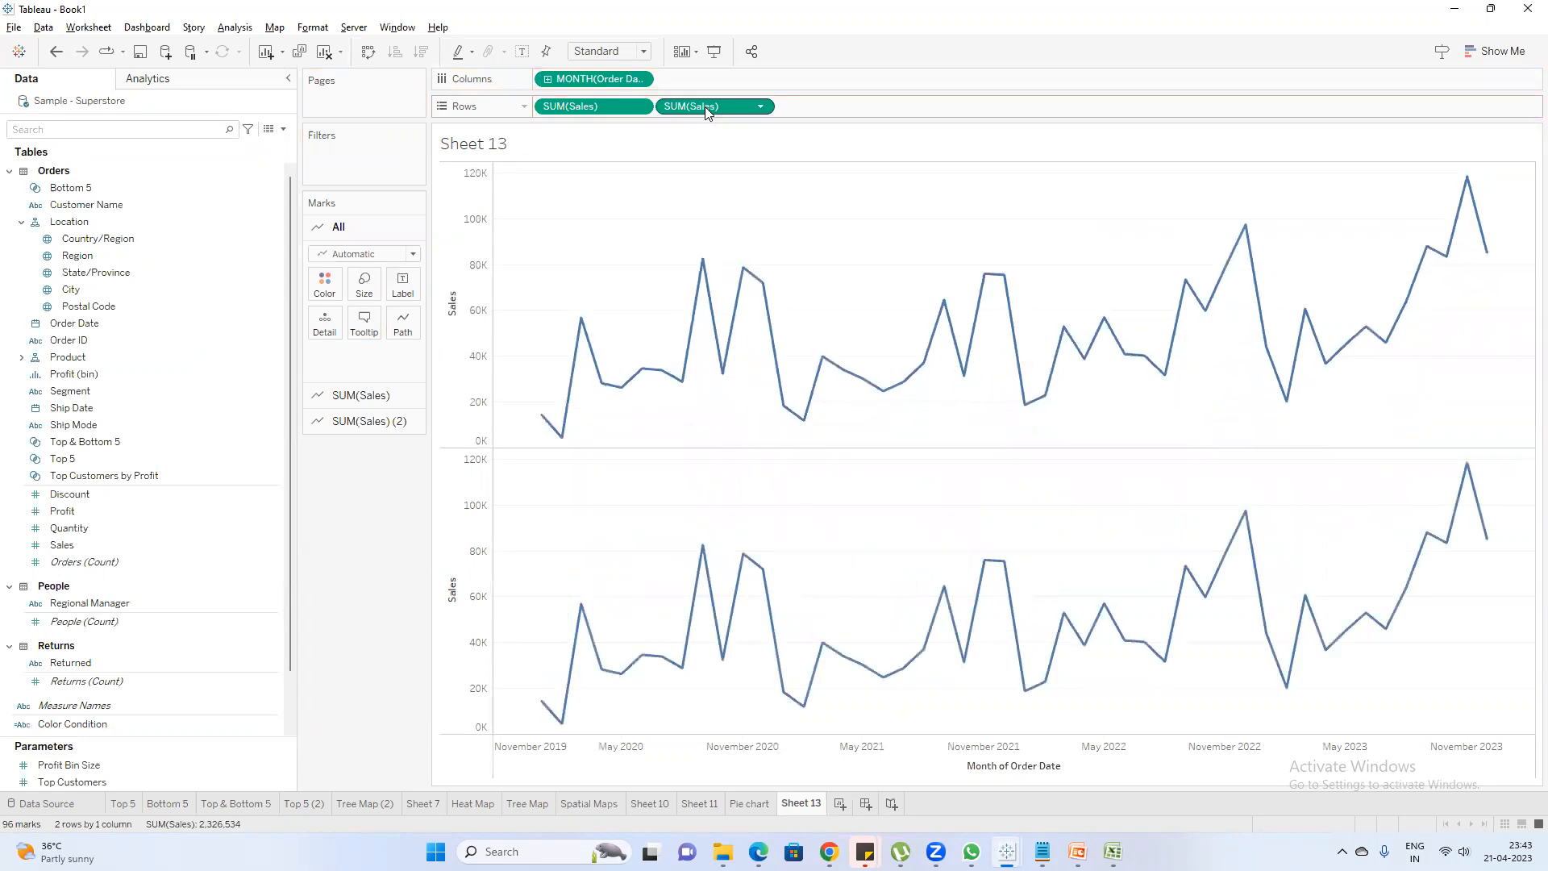
double_click(708, 108)
double_click(710, 104)
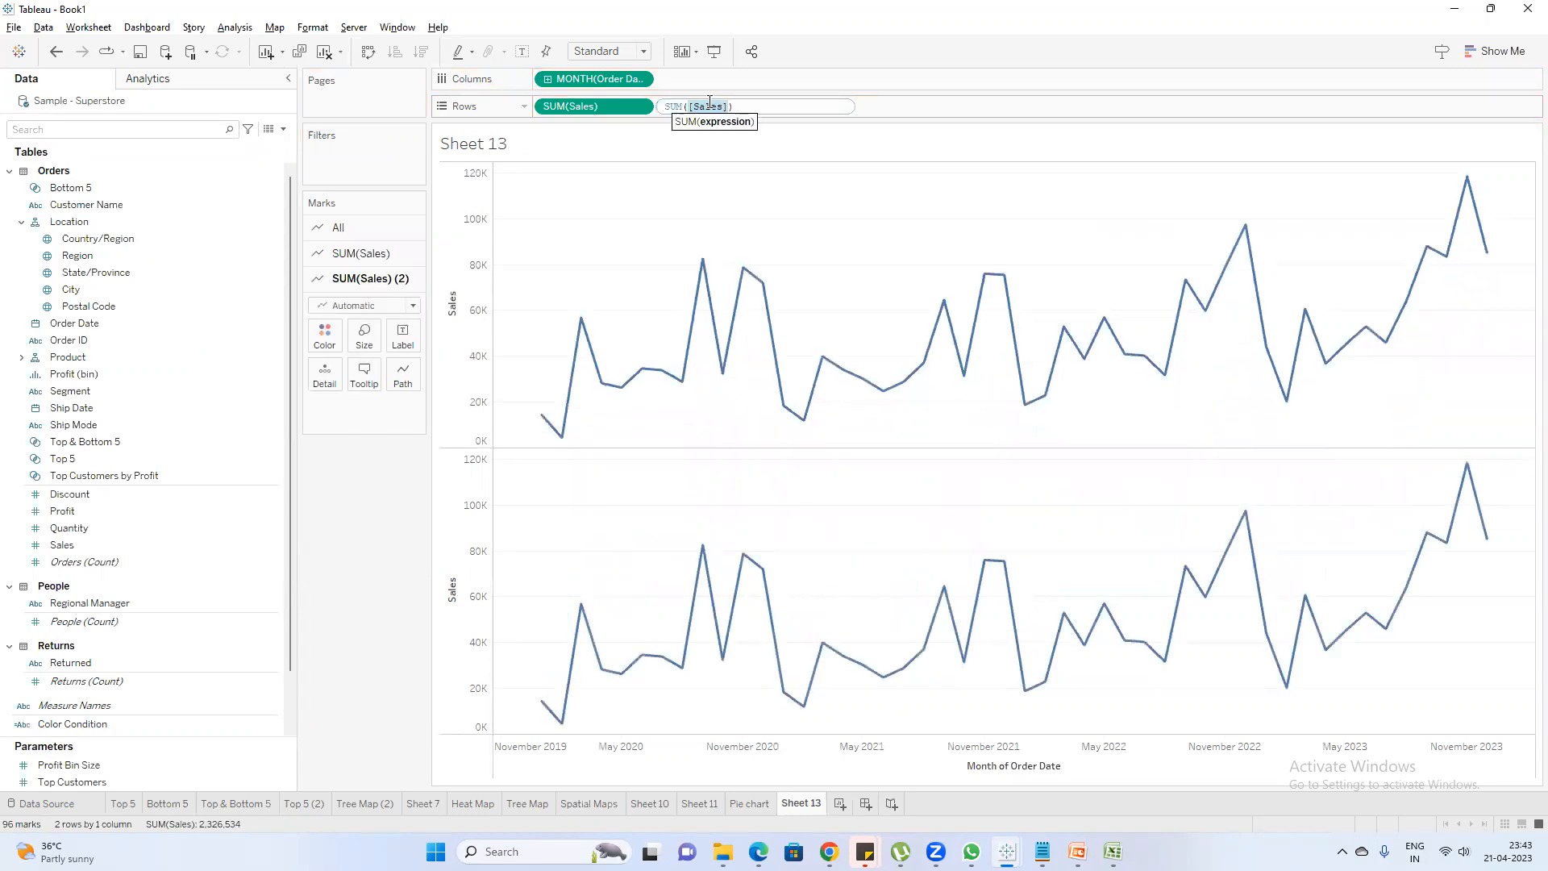
type("Prof")
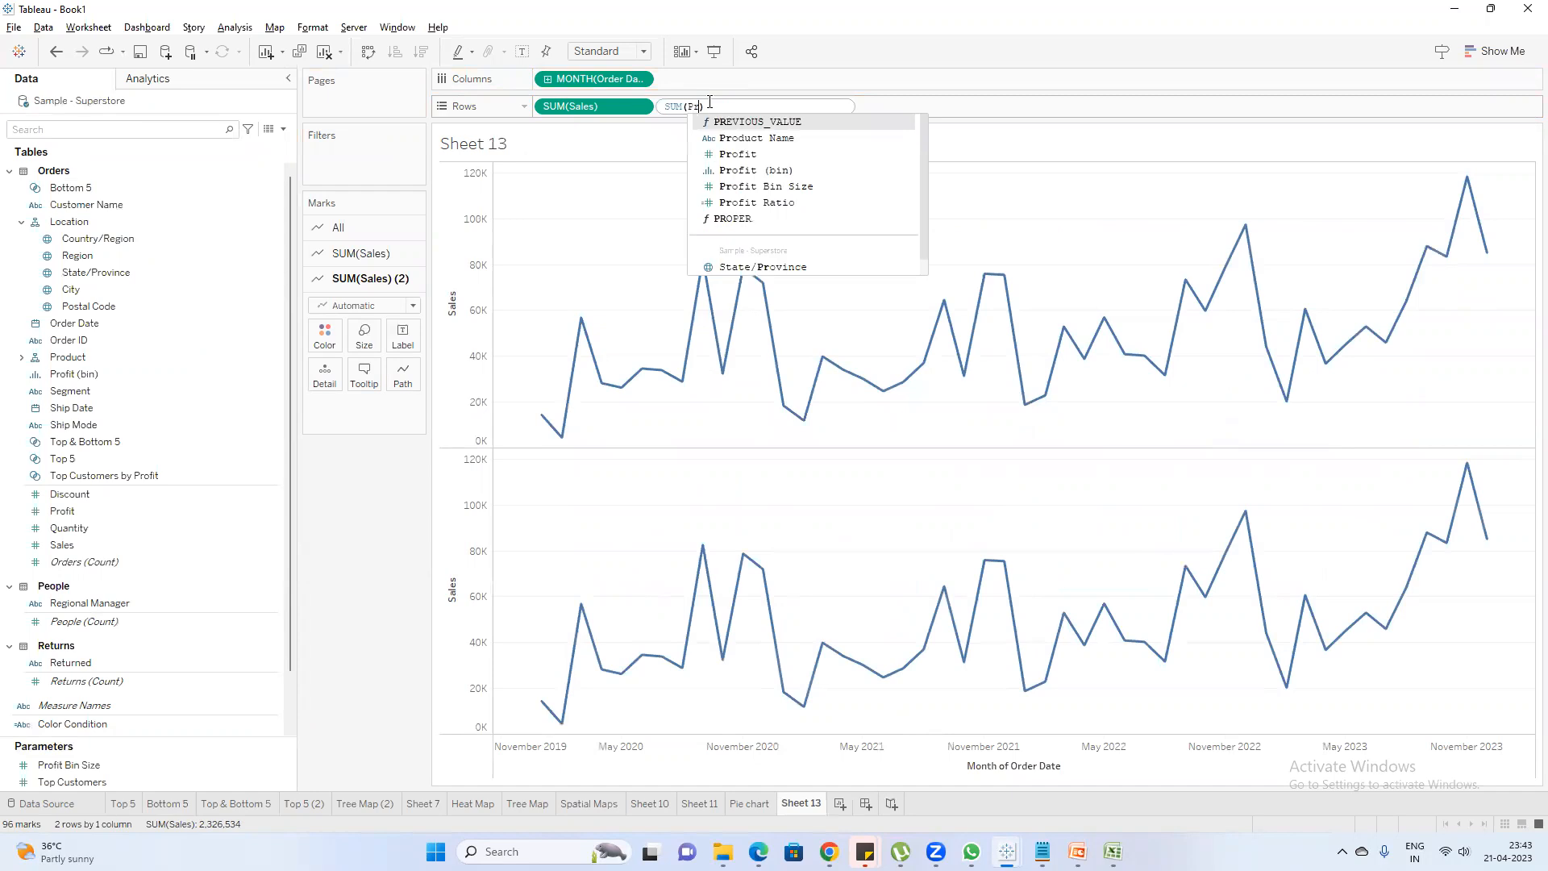
key("Return")
key("Return")
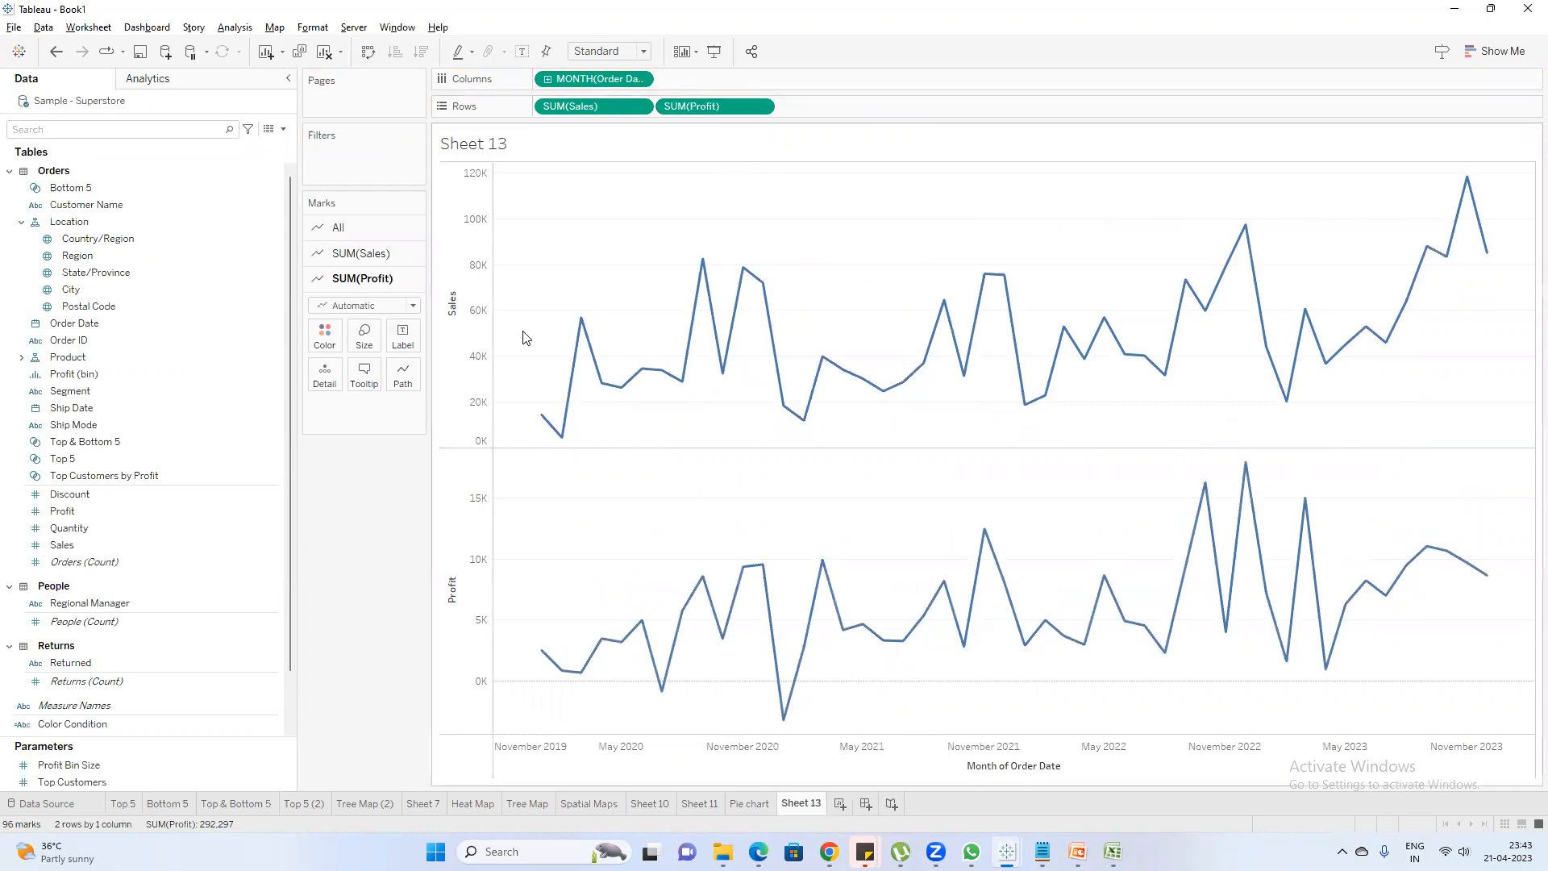
Combine the Sales and Profit line charts into one dual-axis chart
left_click(467, 359)
left_click(469, 597)
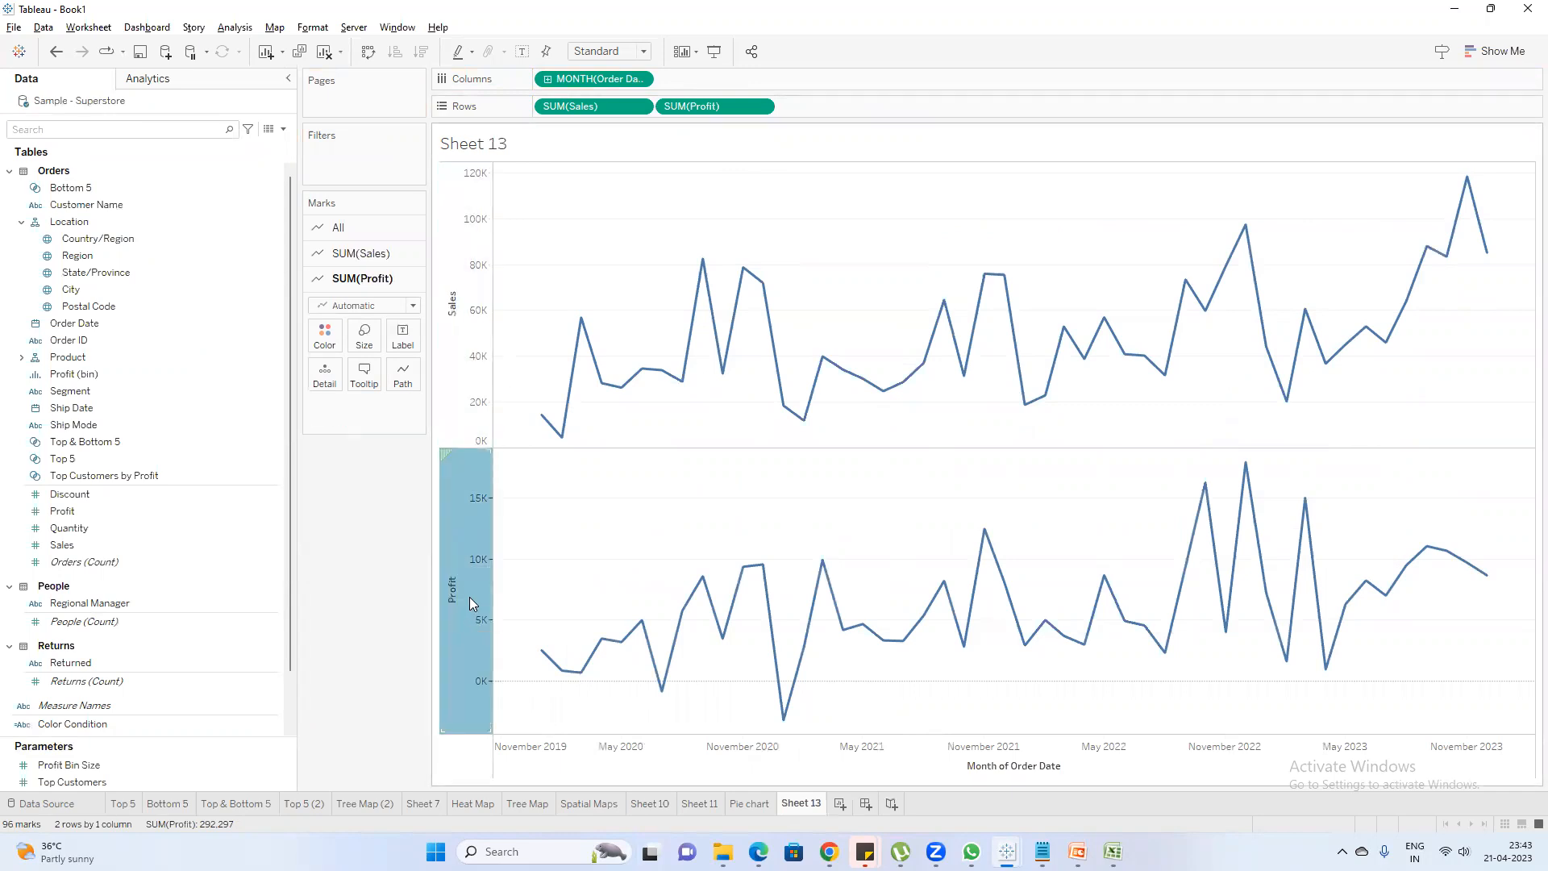
left_click(477, 364)
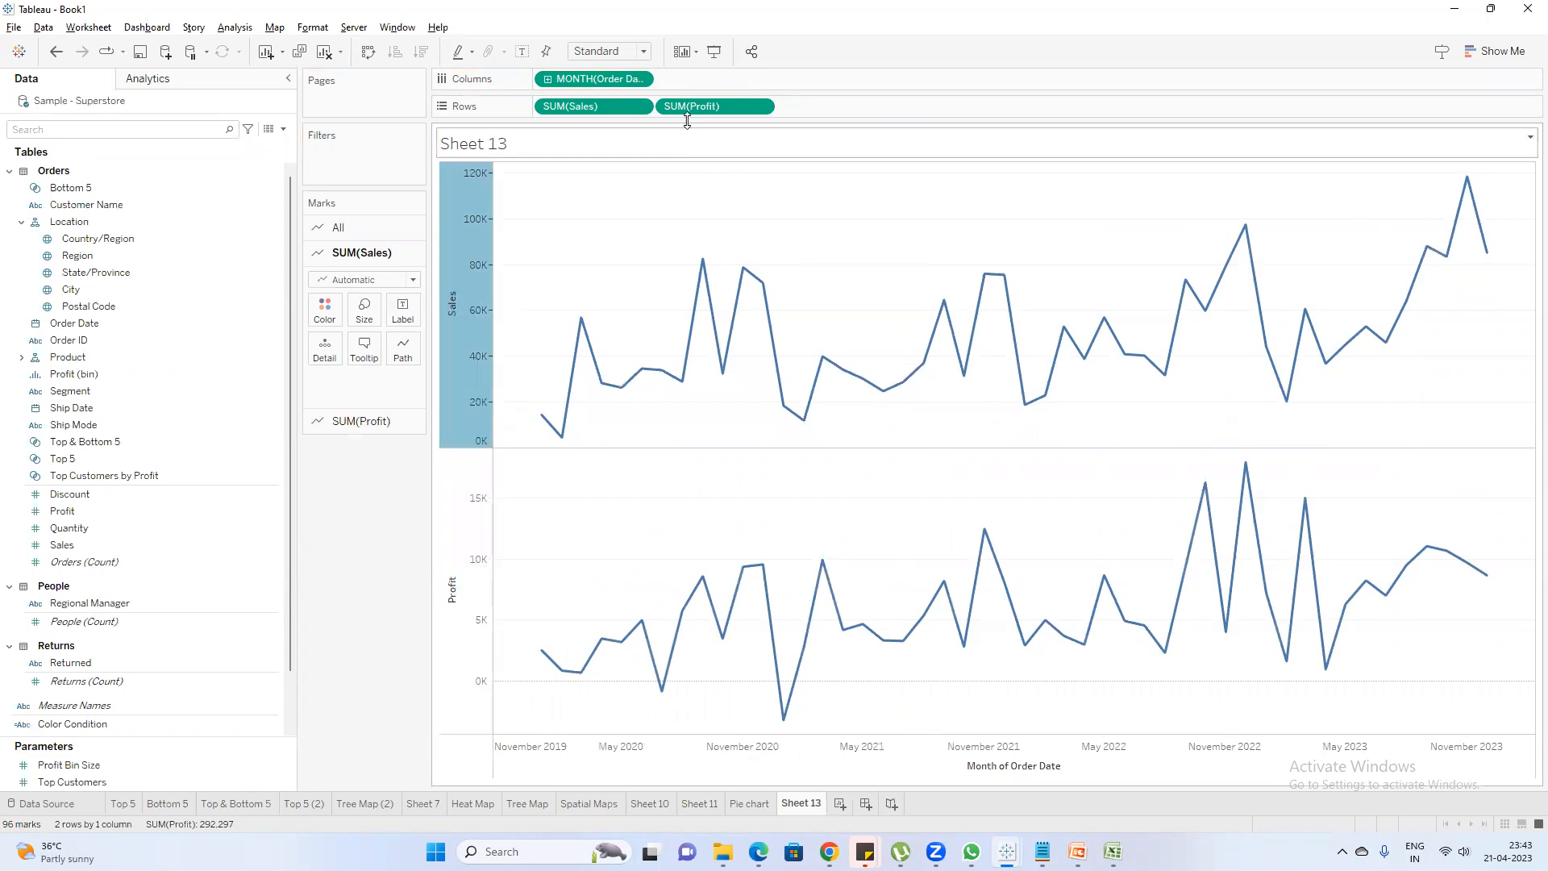
right_click(700, 107)
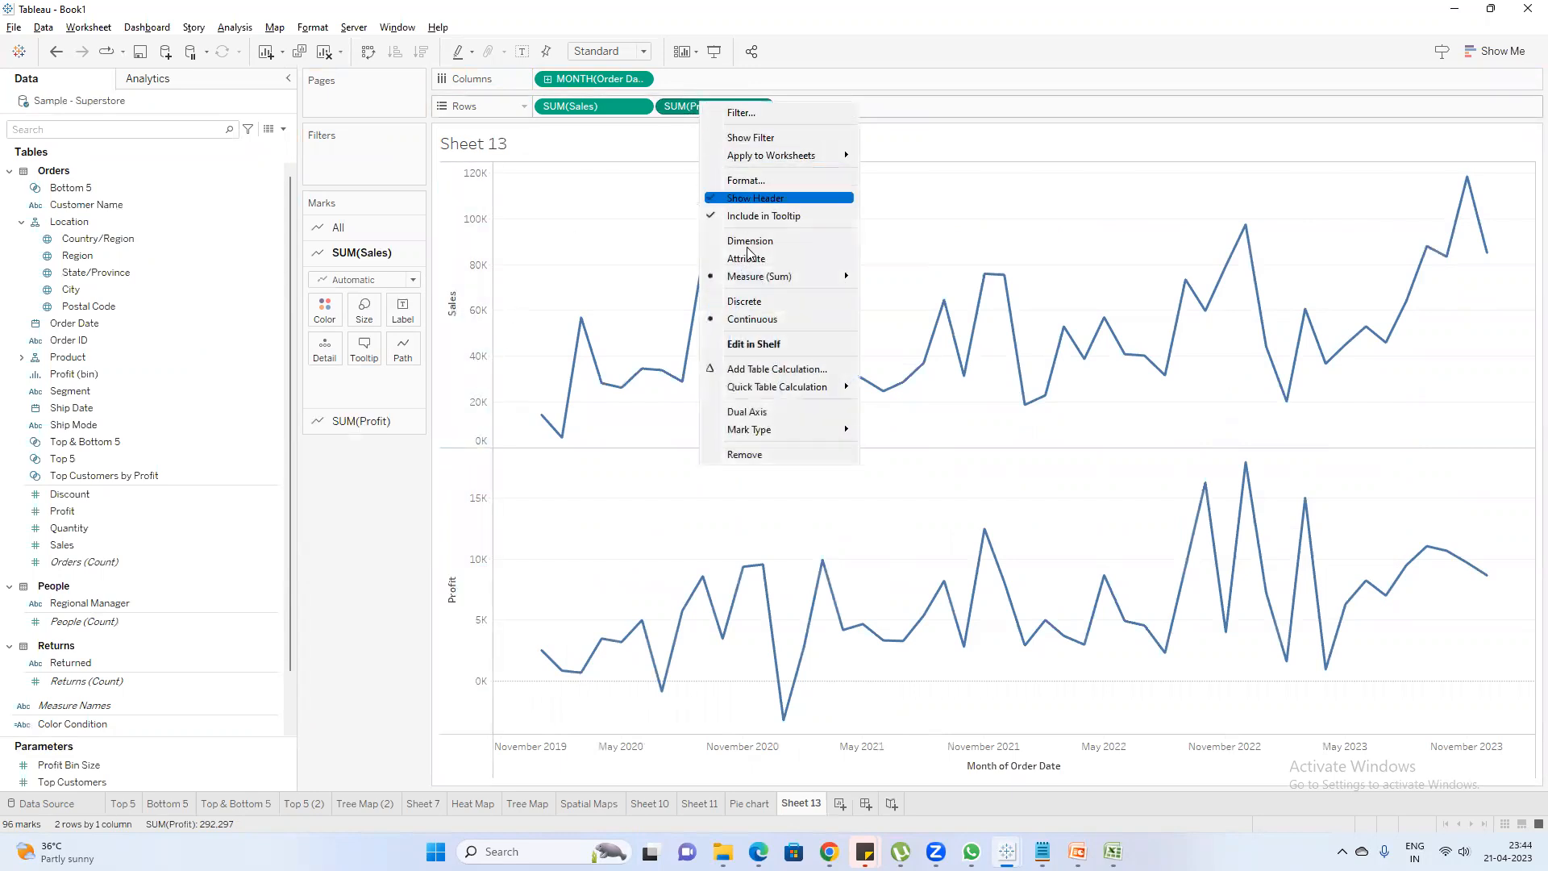
left_click(755, 413)
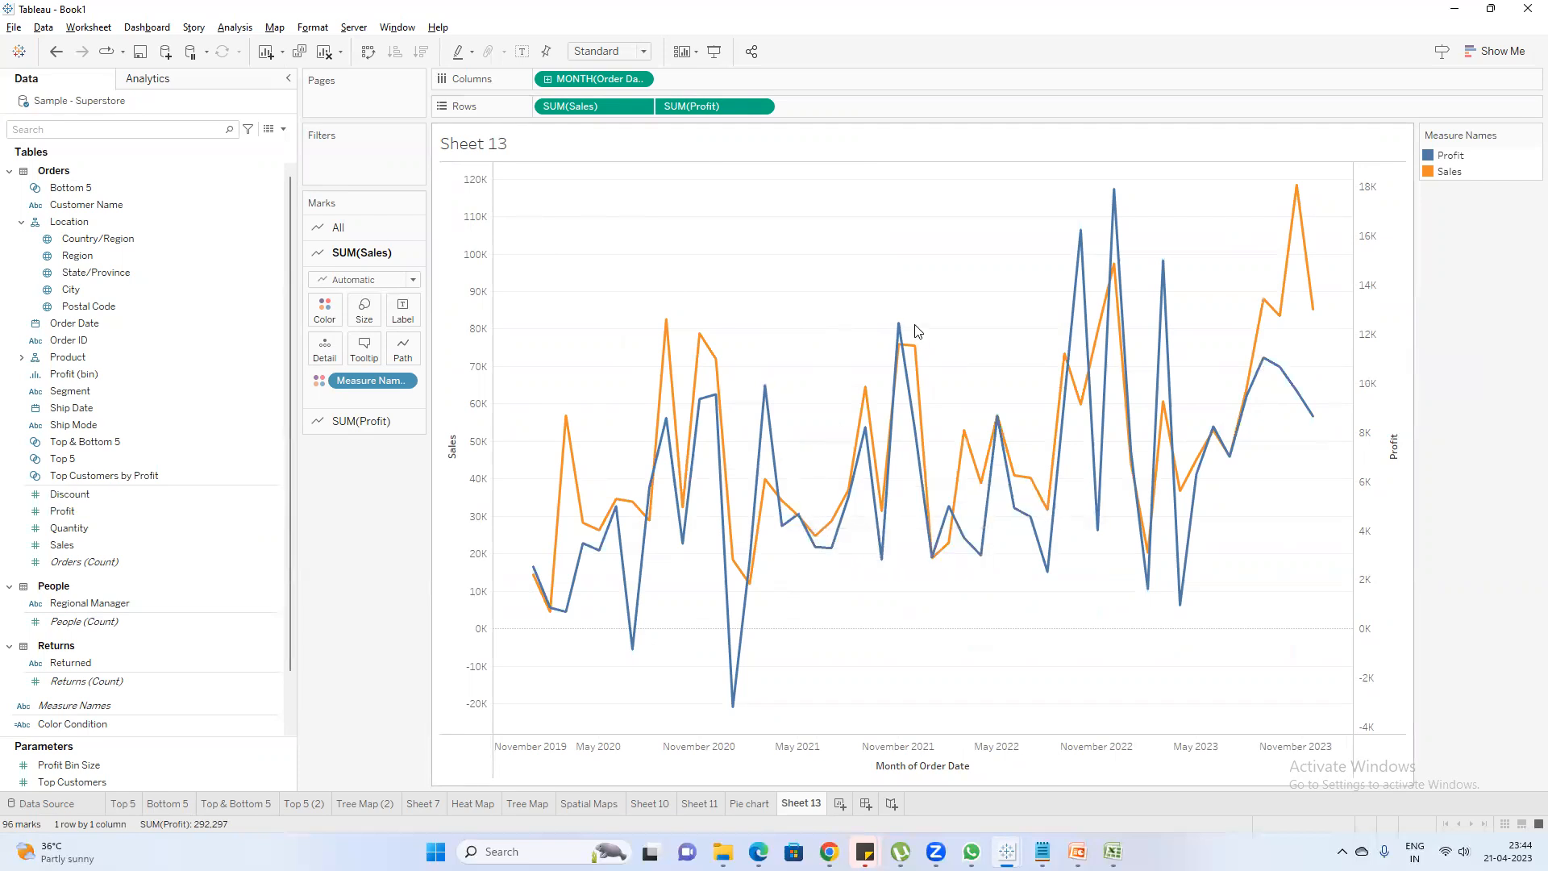
Rename Sheet 13 as "Dual Axis"
right_click(1384, 328)
left_click(816, 804)
double_click(816, 804)
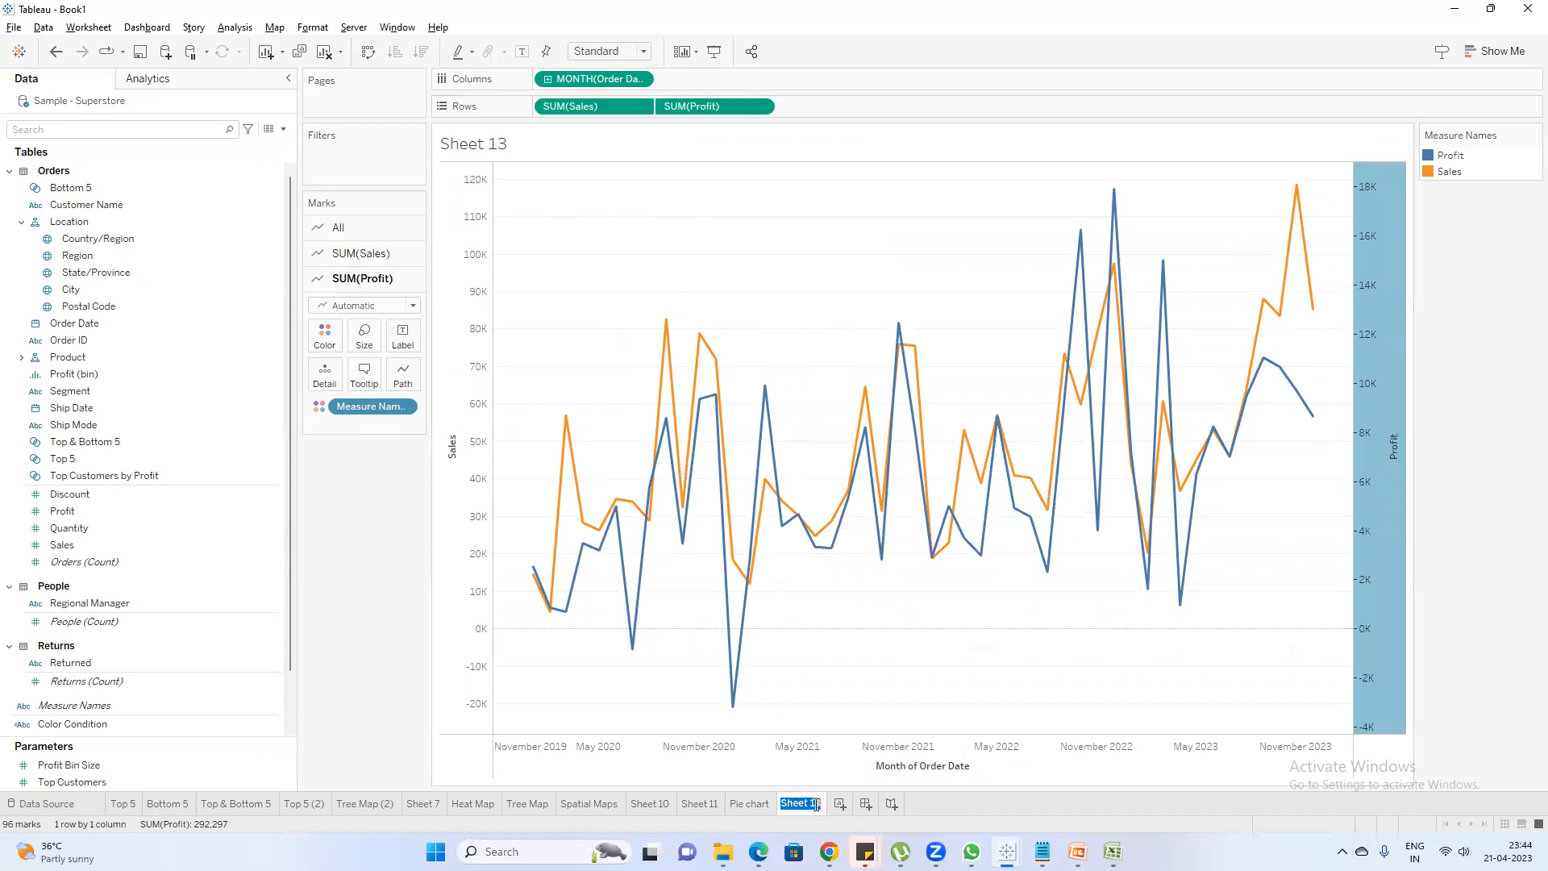
type("Dual Axis")
key("Return")
Duplicate the Dual Axis sheet and rename the copy as "Adv Charts"
right_click(813, 809)
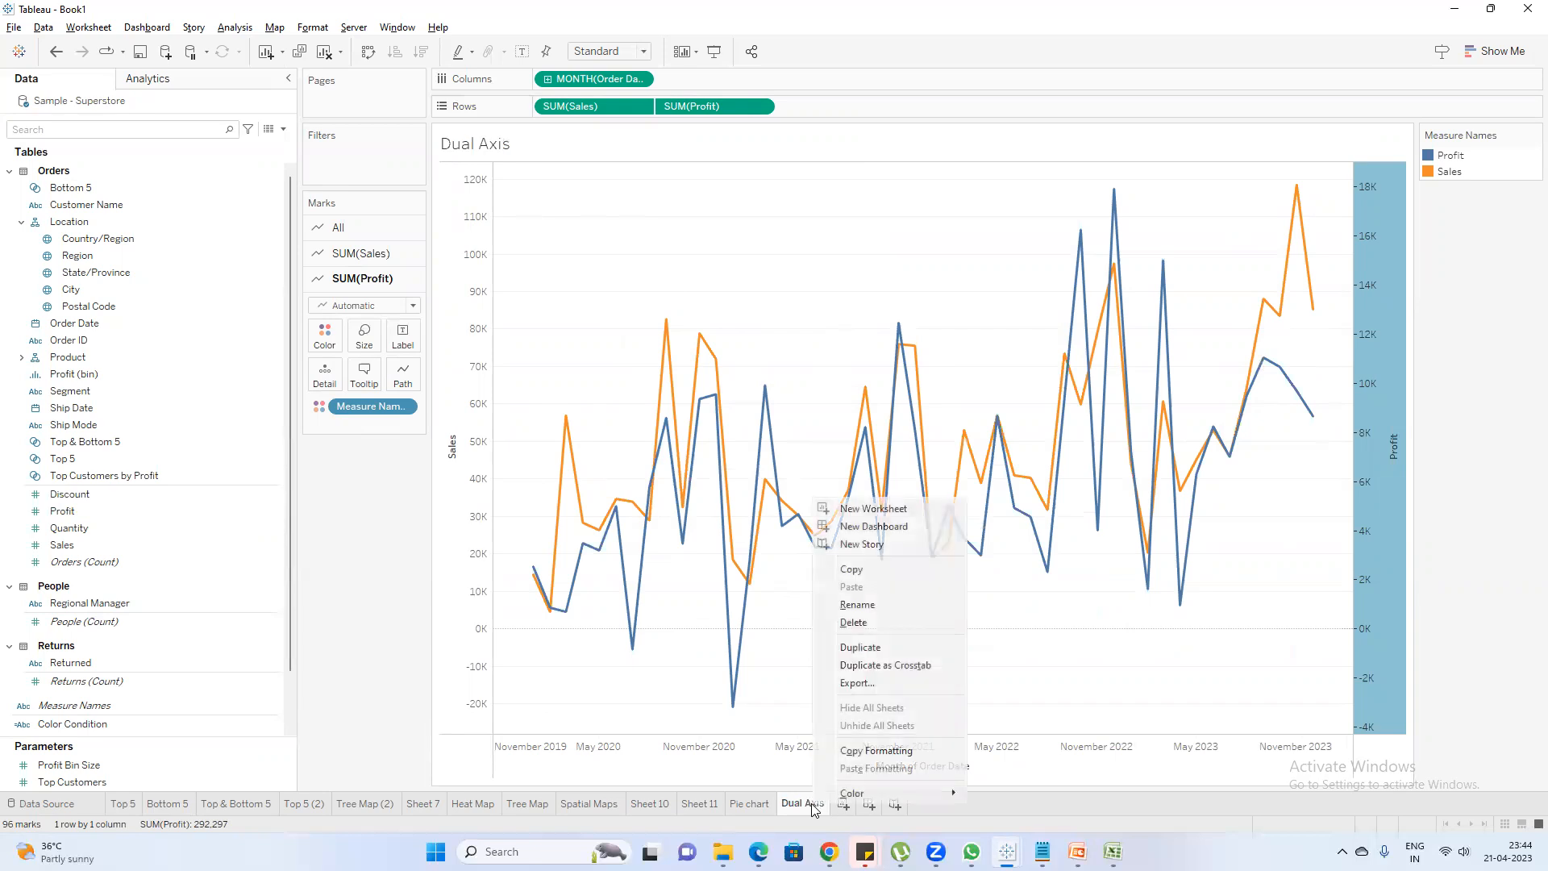
left_click(857, 649)
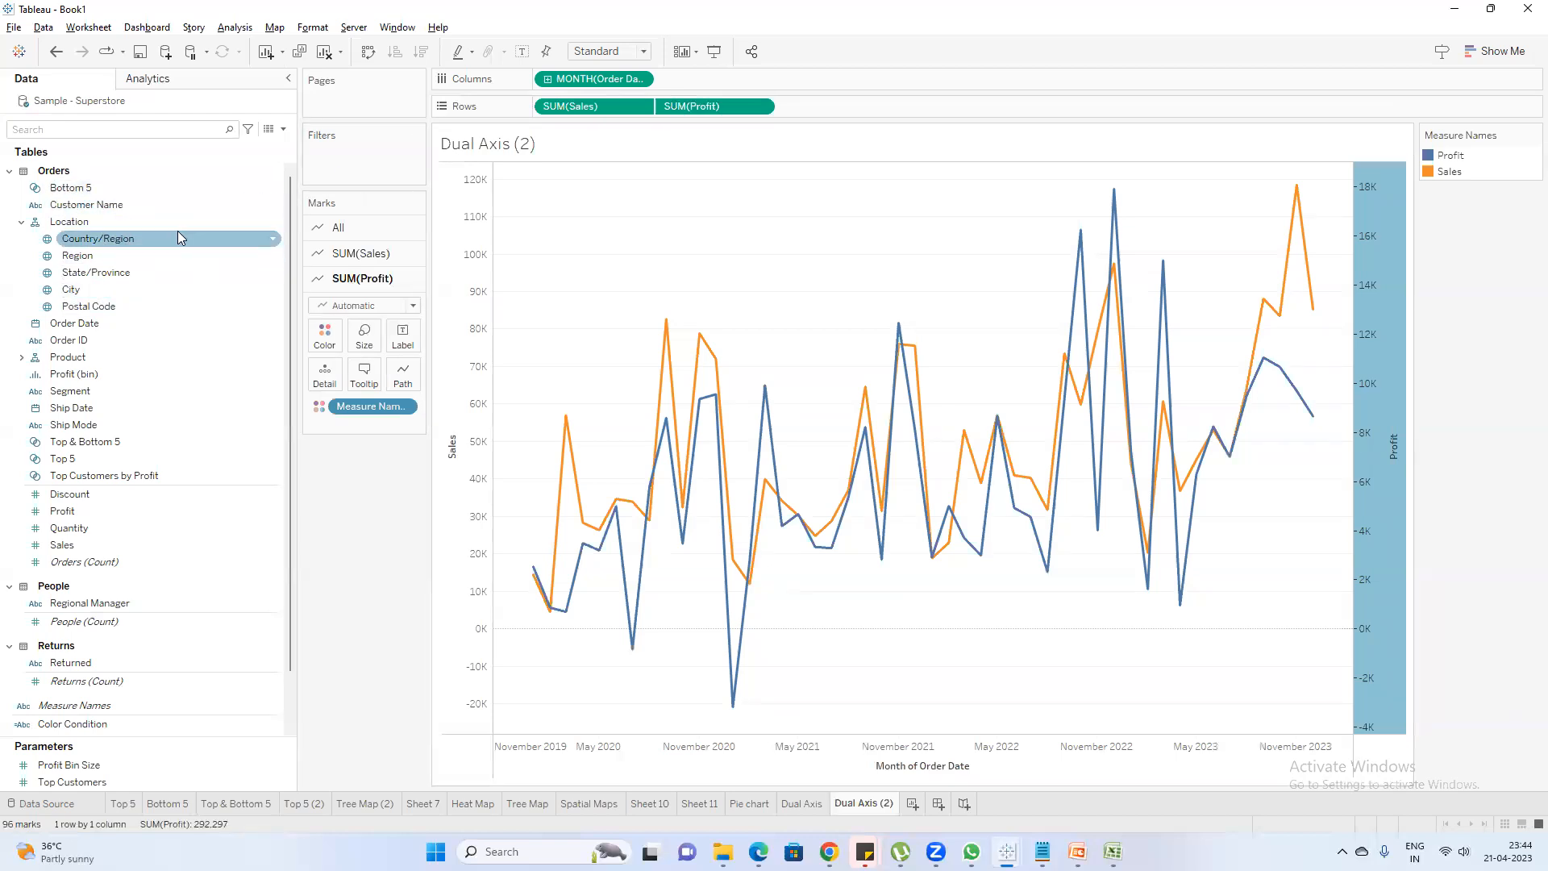
double_click(866, 805)
type("A")
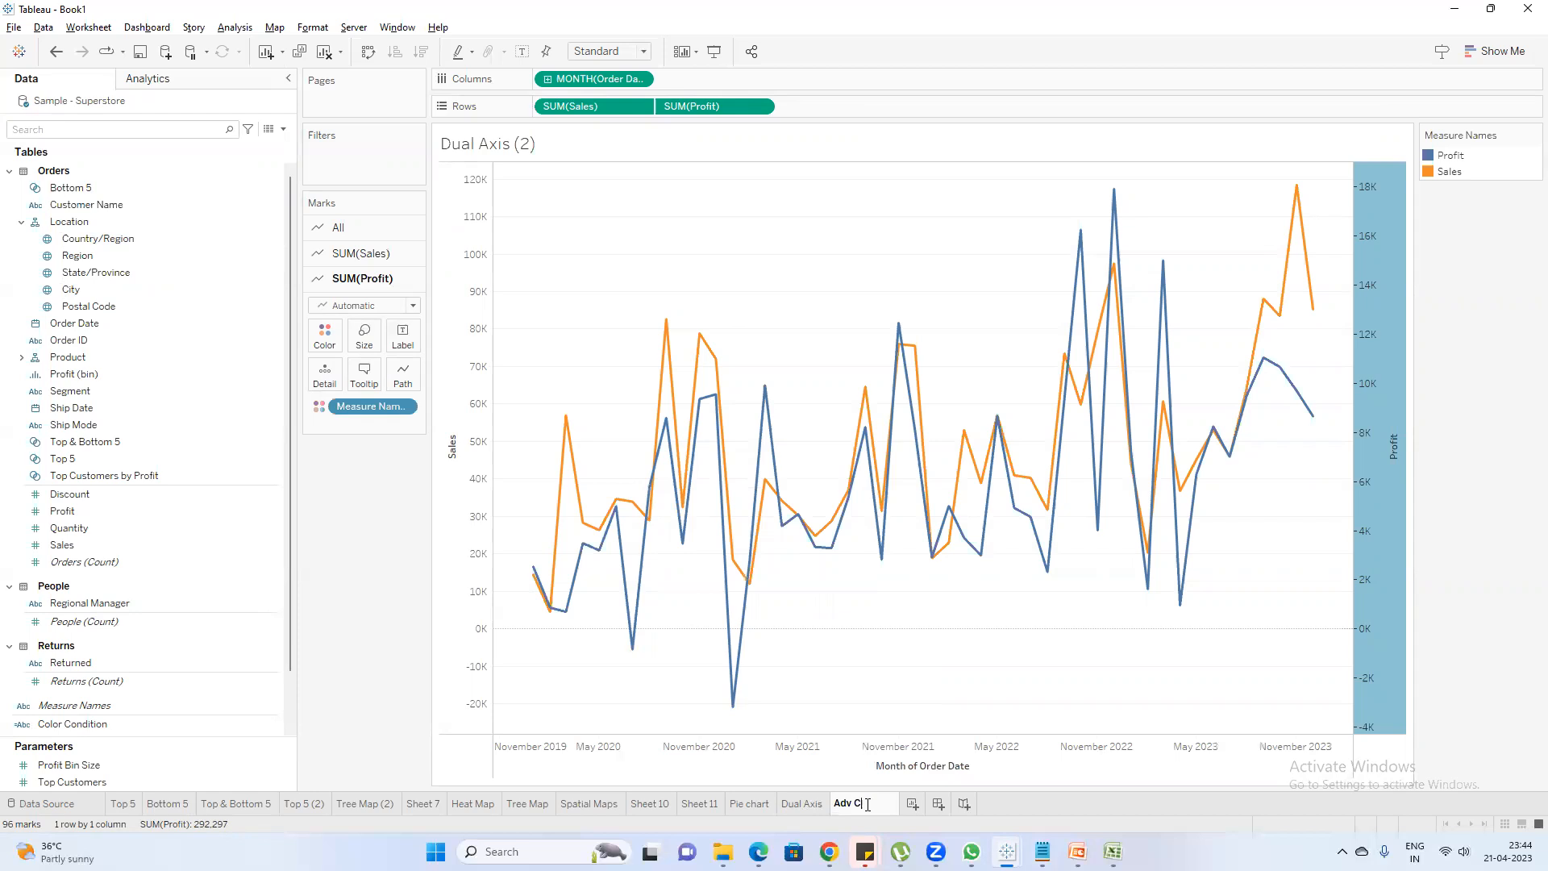
type("dv Charts")
key("Return")
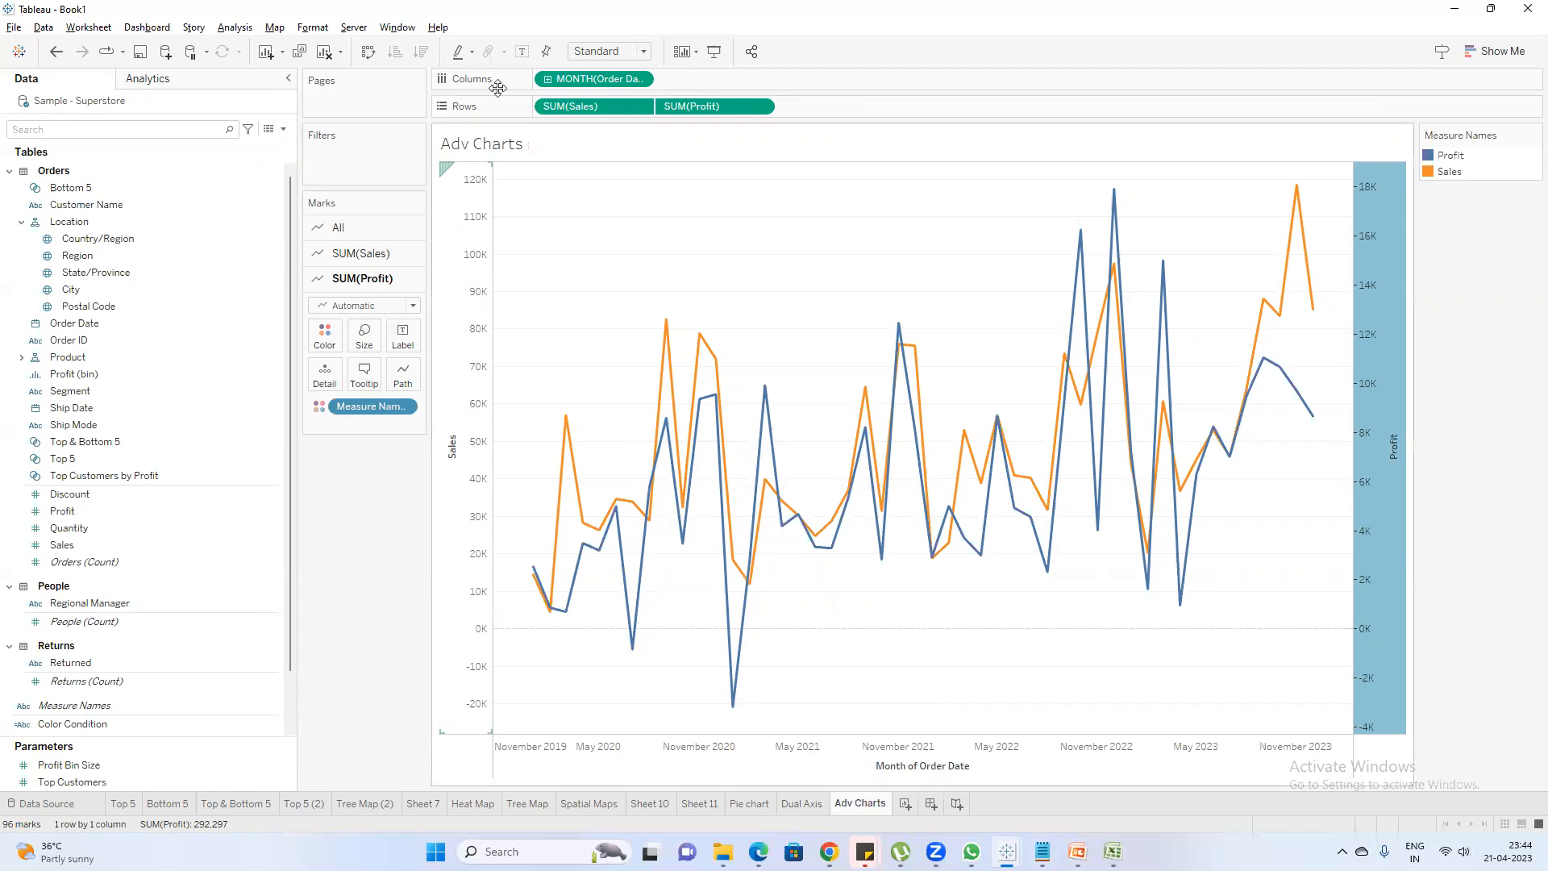
Replace Sales and Profit on the rows of Adv Charts with Measure Values, searching the fields for "mea"
left_click_drag(599, 108, 415, 525)
left_click_drag(593, 107, 111, 147)
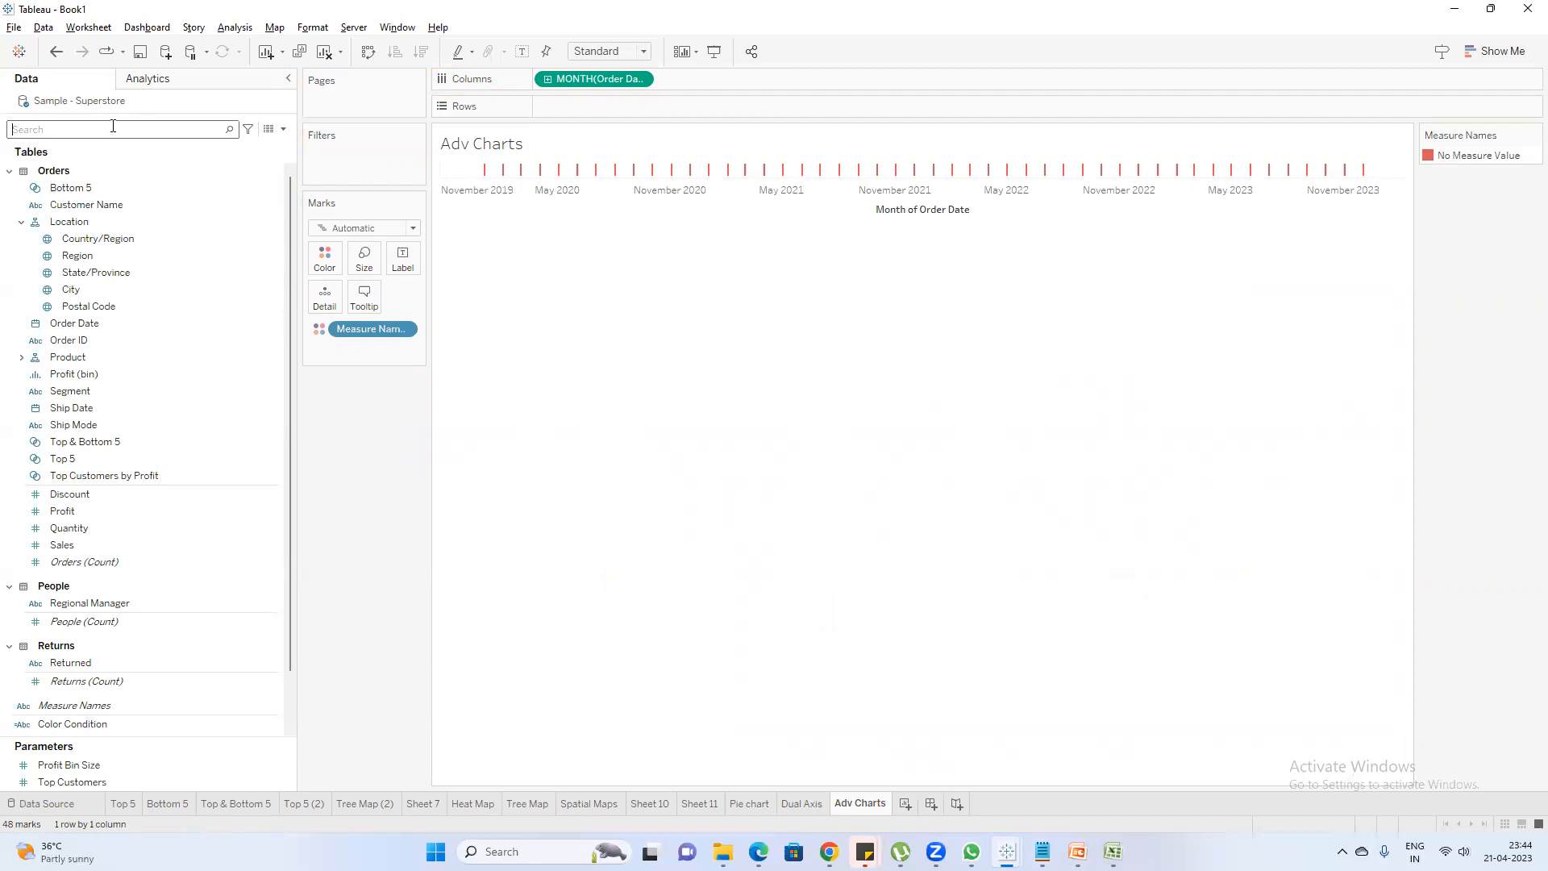
left_click(113, 125)
type("mea")
left_click(91, 193)
left_click_drag(92, 199, 587, 111)
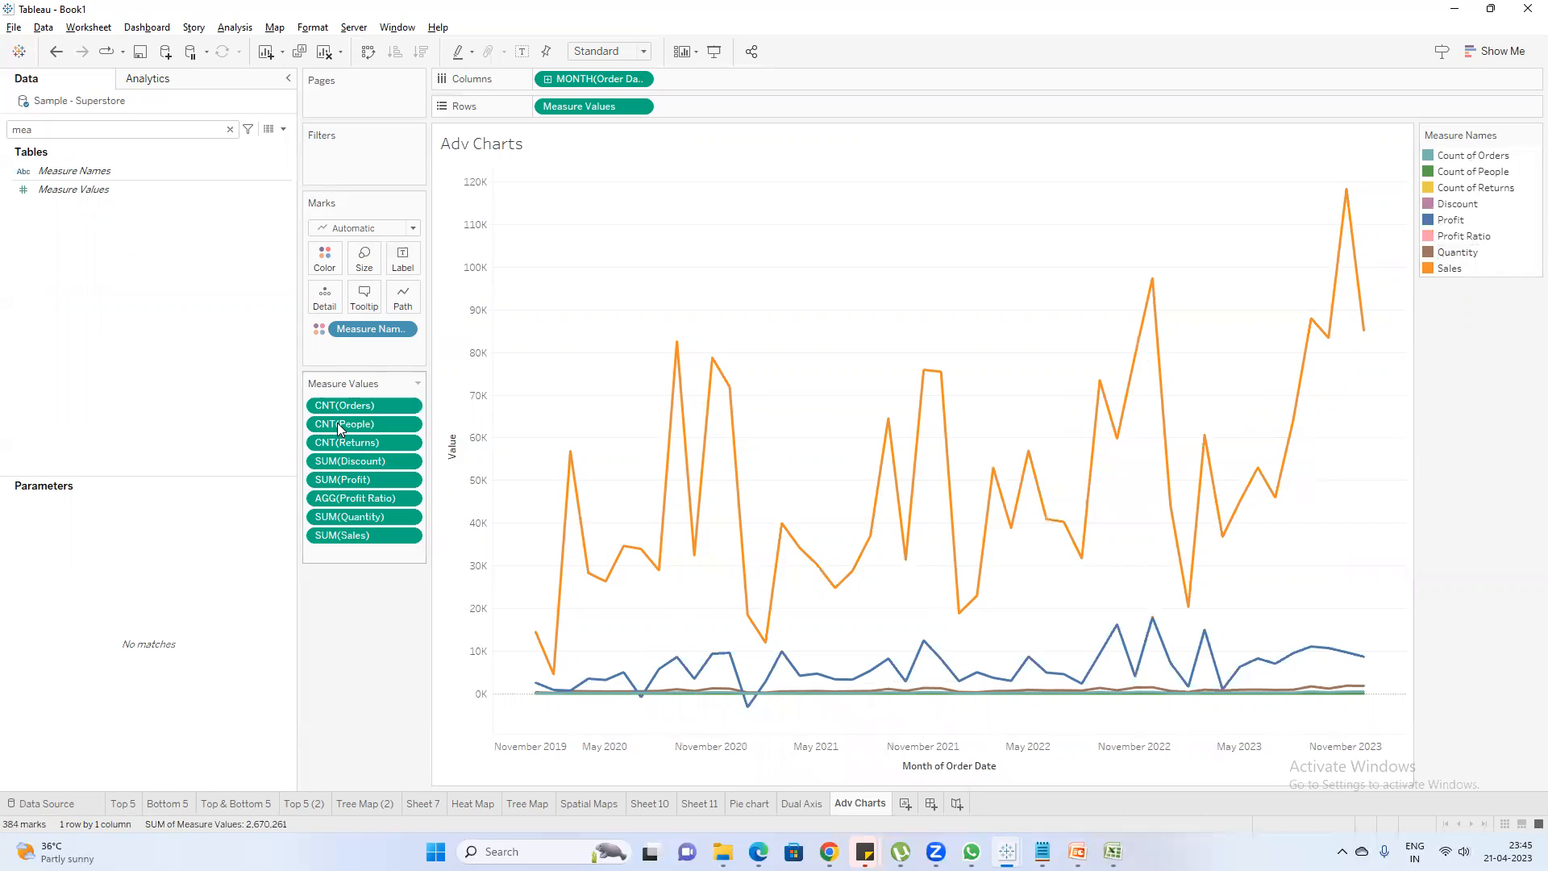
Remove the Orders, People and Returns counts and Profit Ratio from the Measure Values of Adv Charts
left_click_drag(345, 408, 331, 601)
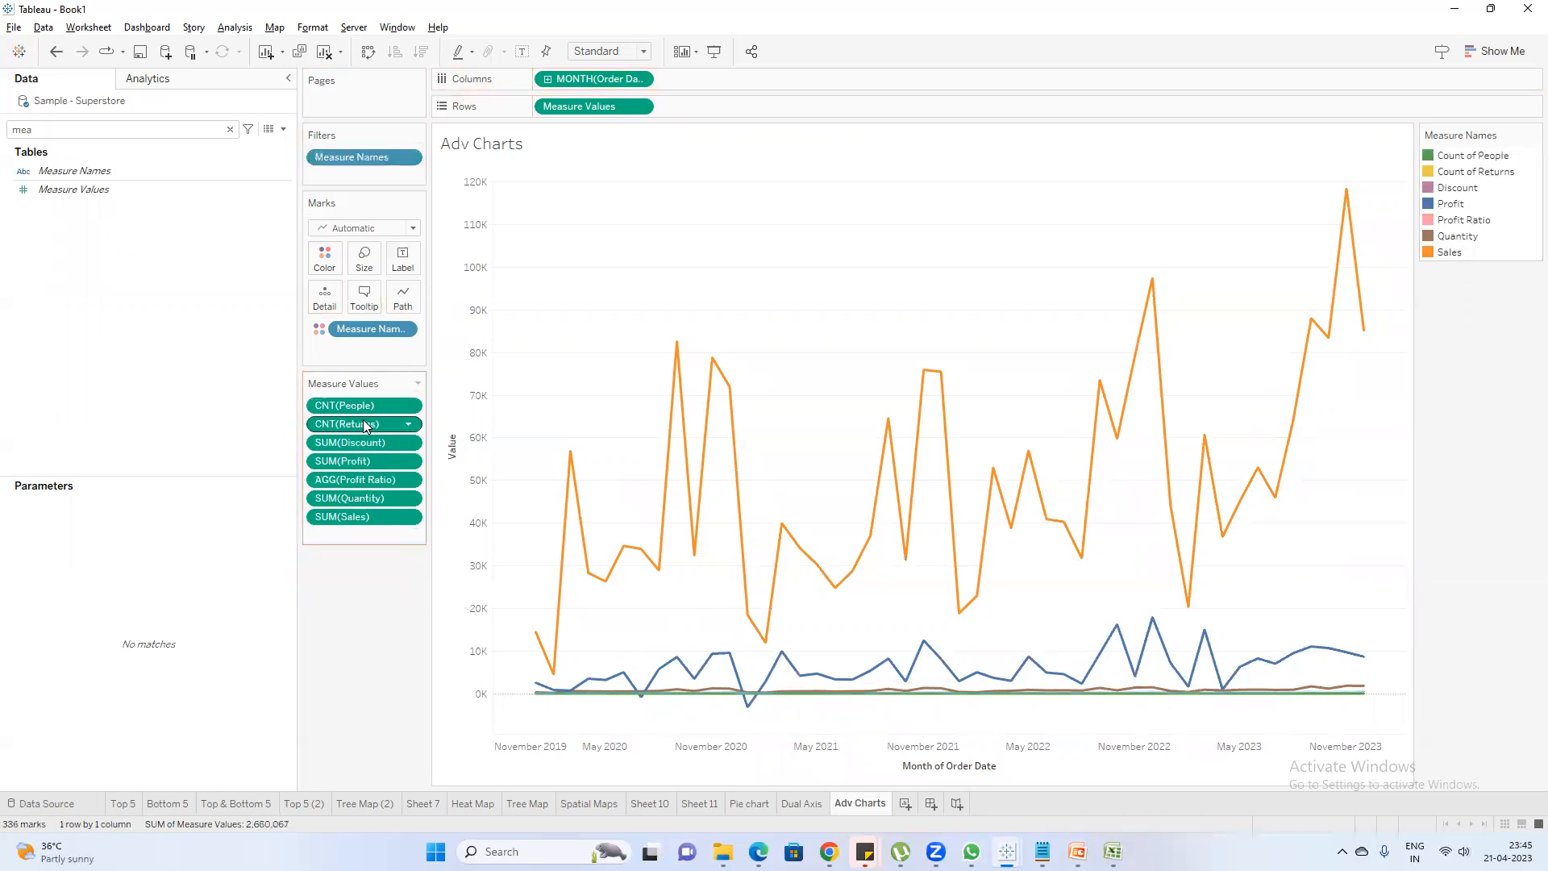
left_click_drag(367, 407, 350, 598)
left_click_drag(352, 404, 350, 589)
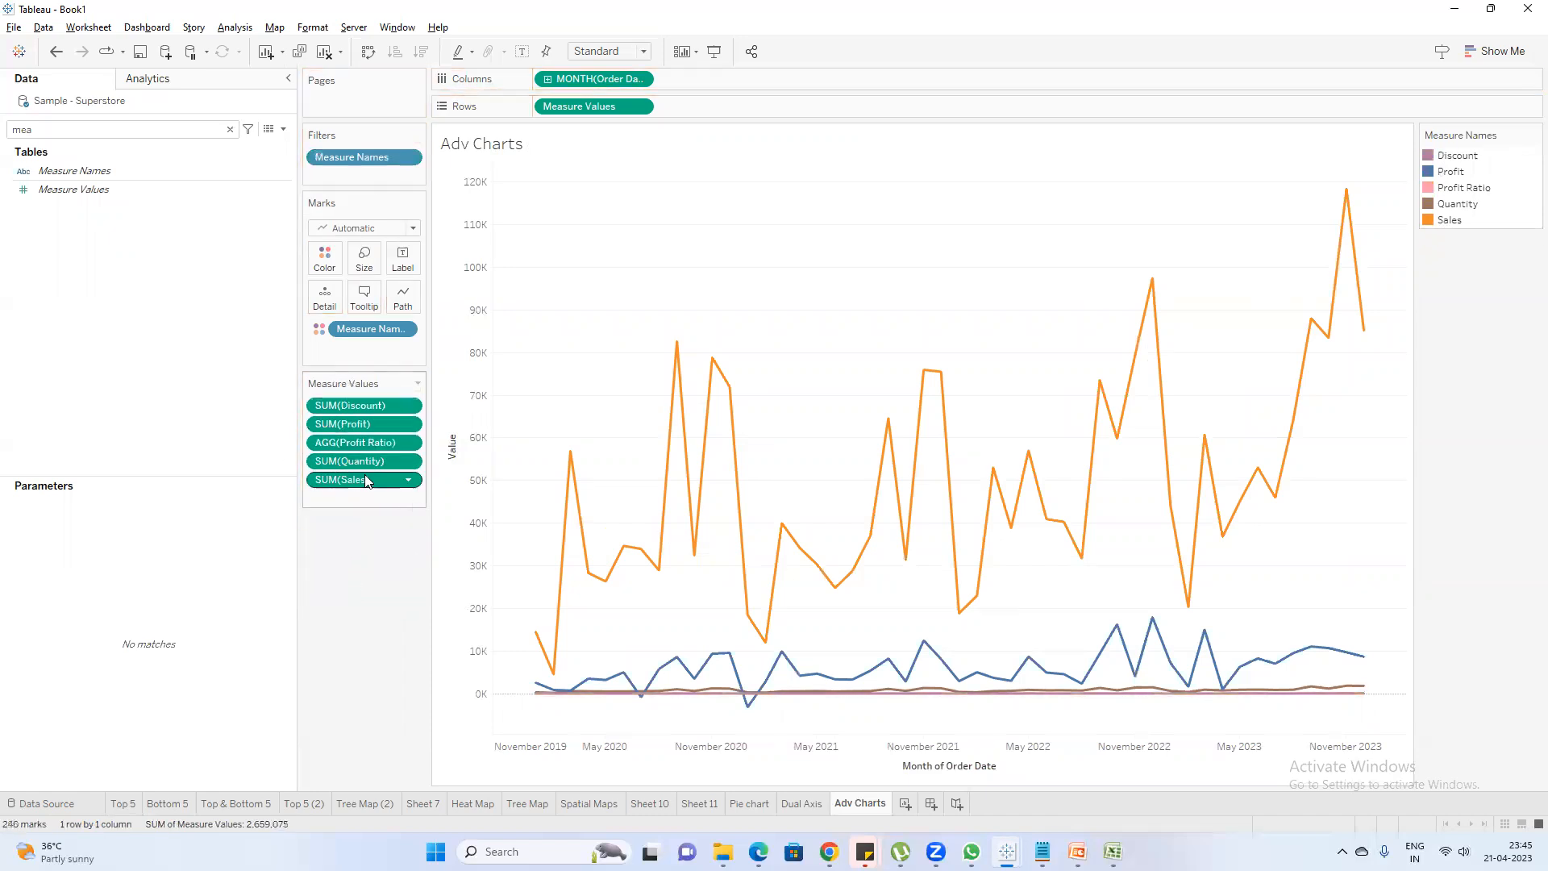
left_click_drag(373, 449, 363, 587)
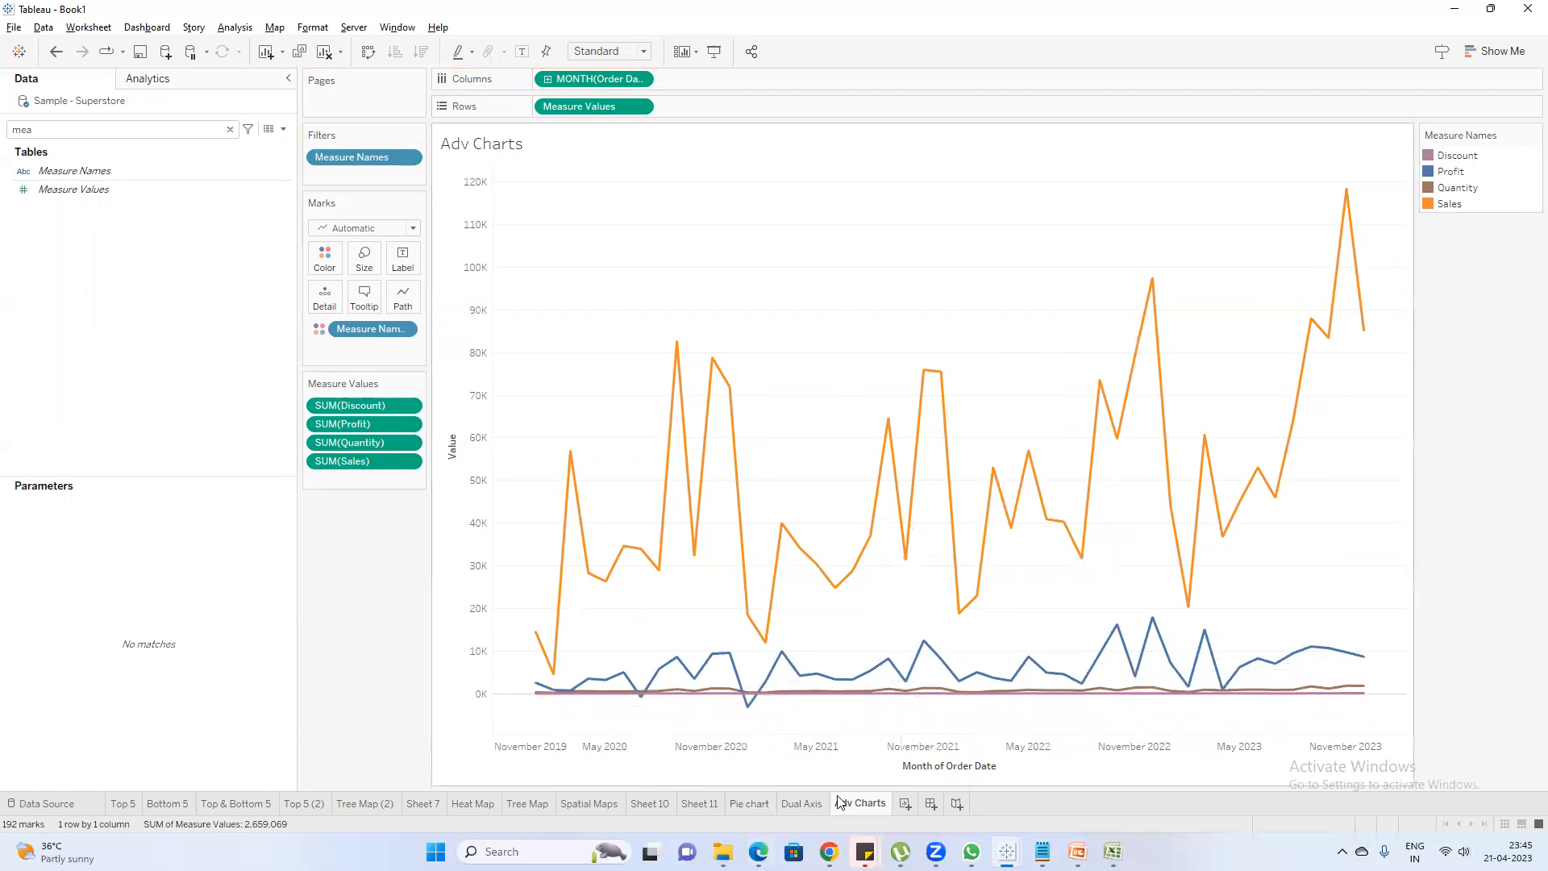
Review the Dual Axis sheet, clear the field search, and return to Adv Charts for comparison
left_click(799, 804)
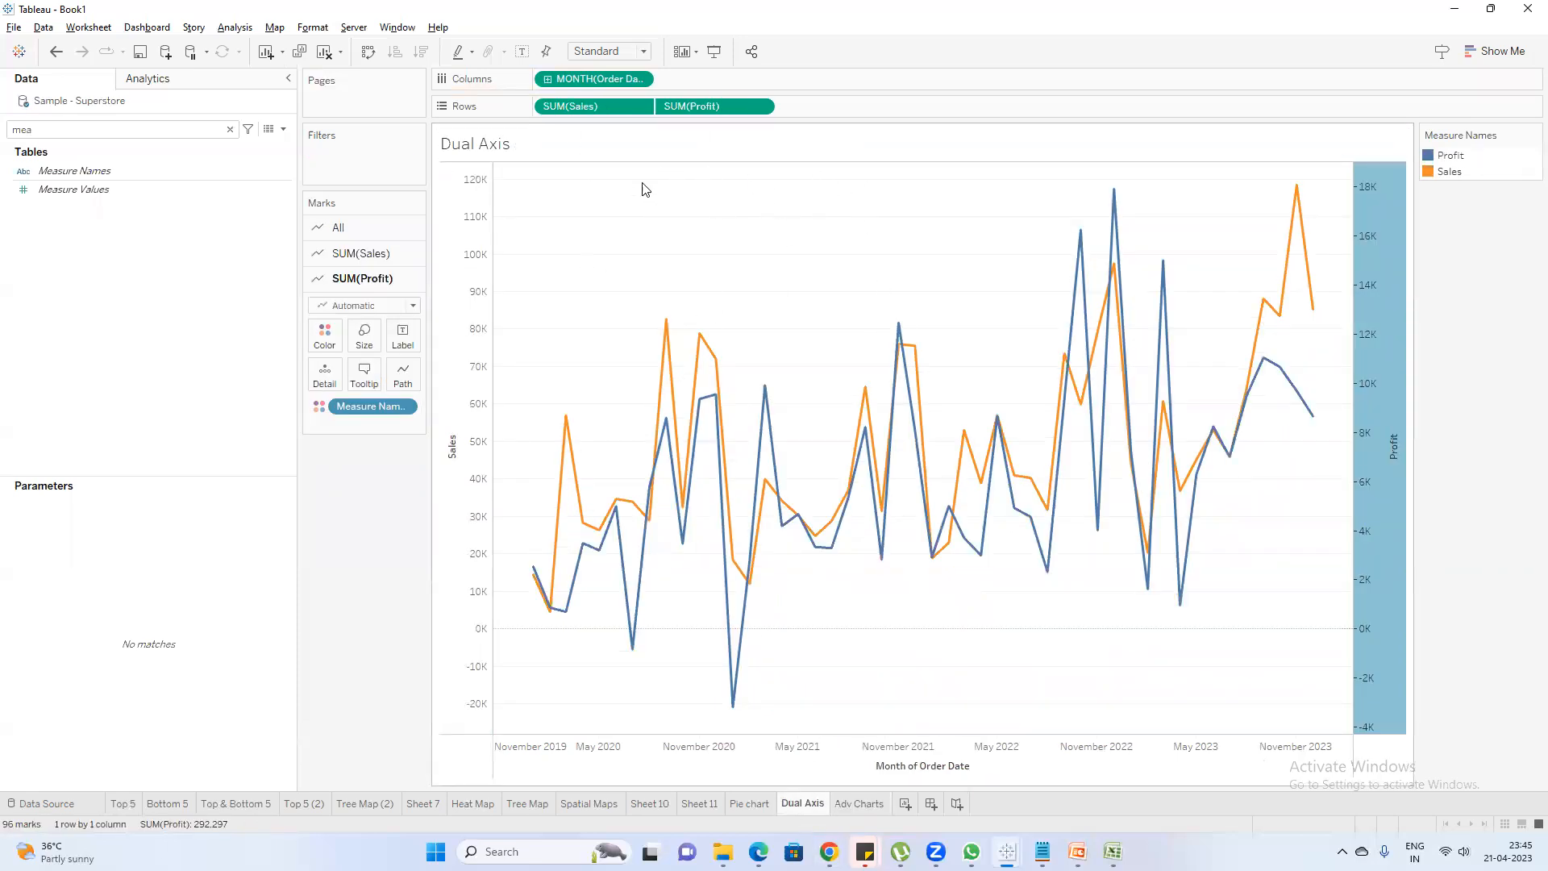
left_click(230, 129)
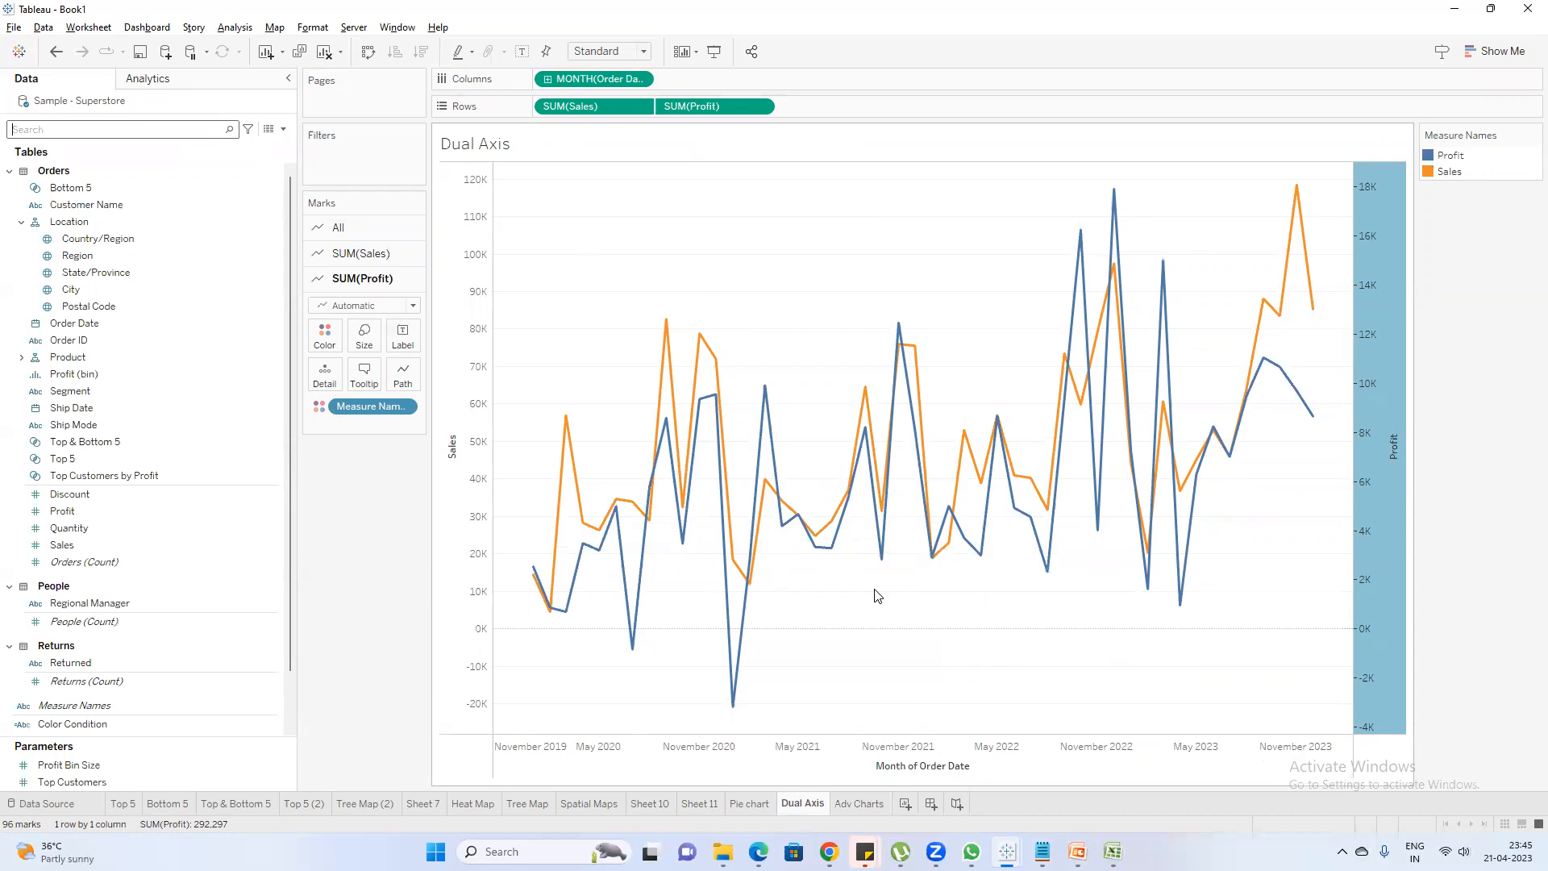
left_click(863, 804)
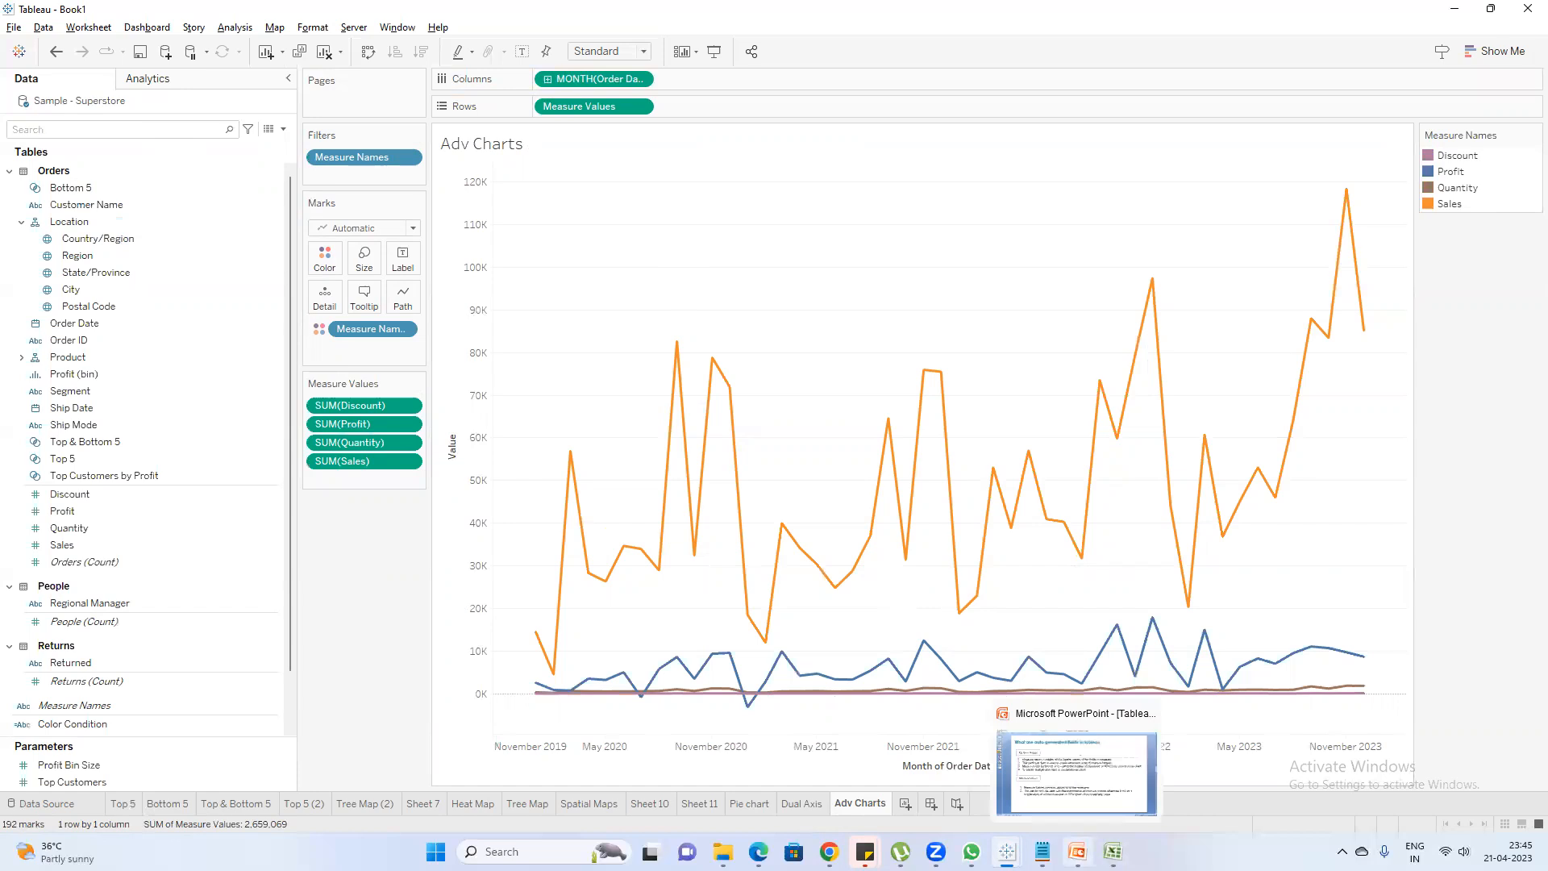
Switch to the PowerPoint slide on auto generated fields and review the first three Measure Names points
left_click(1108, 843)
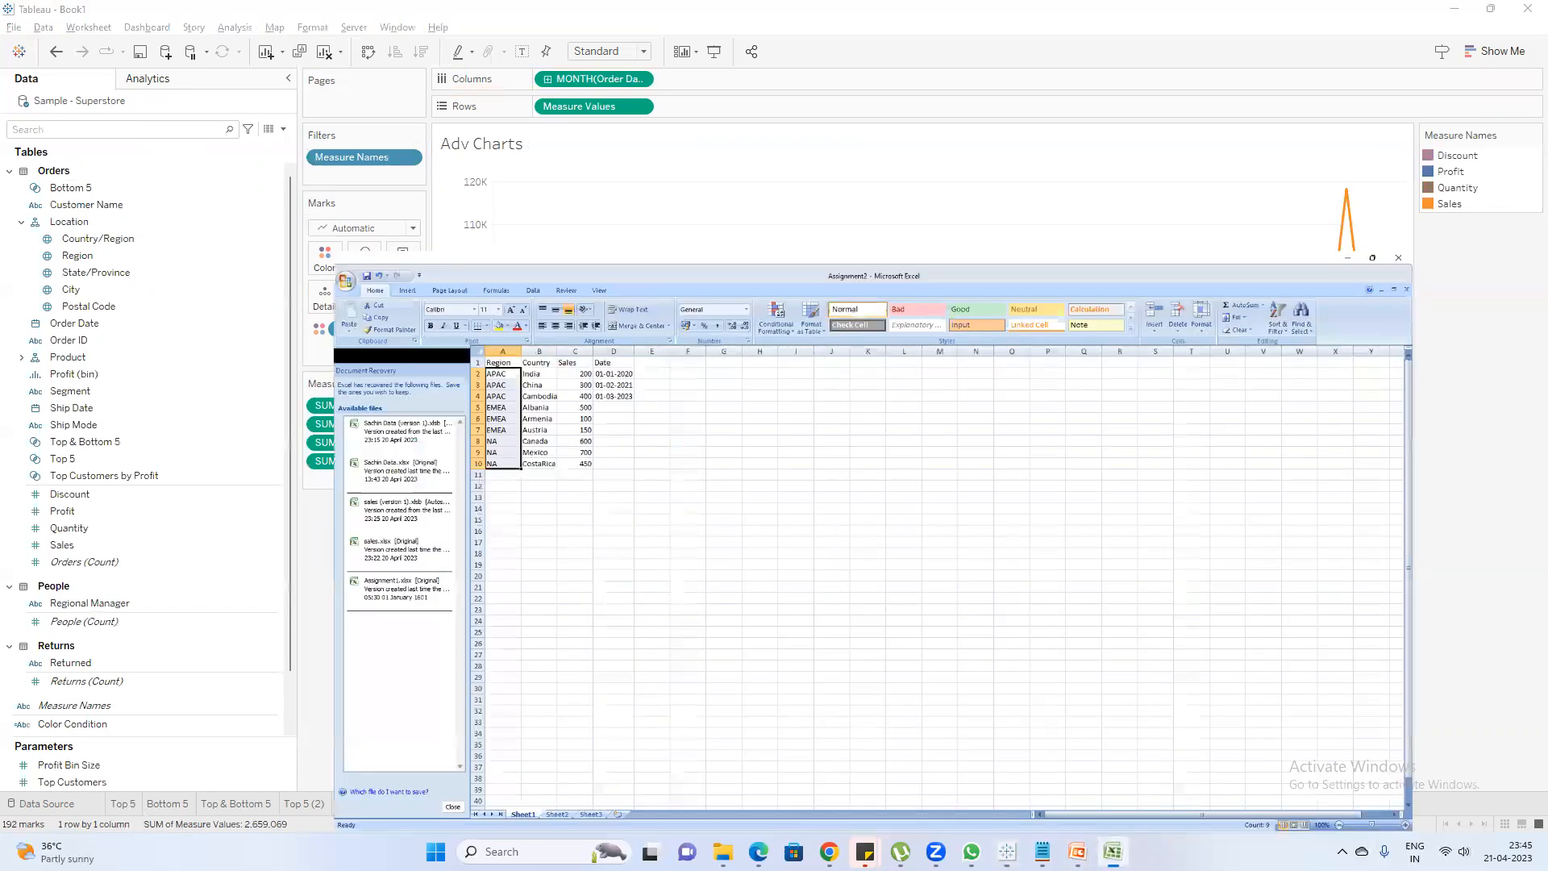
left_click(1072, 844)
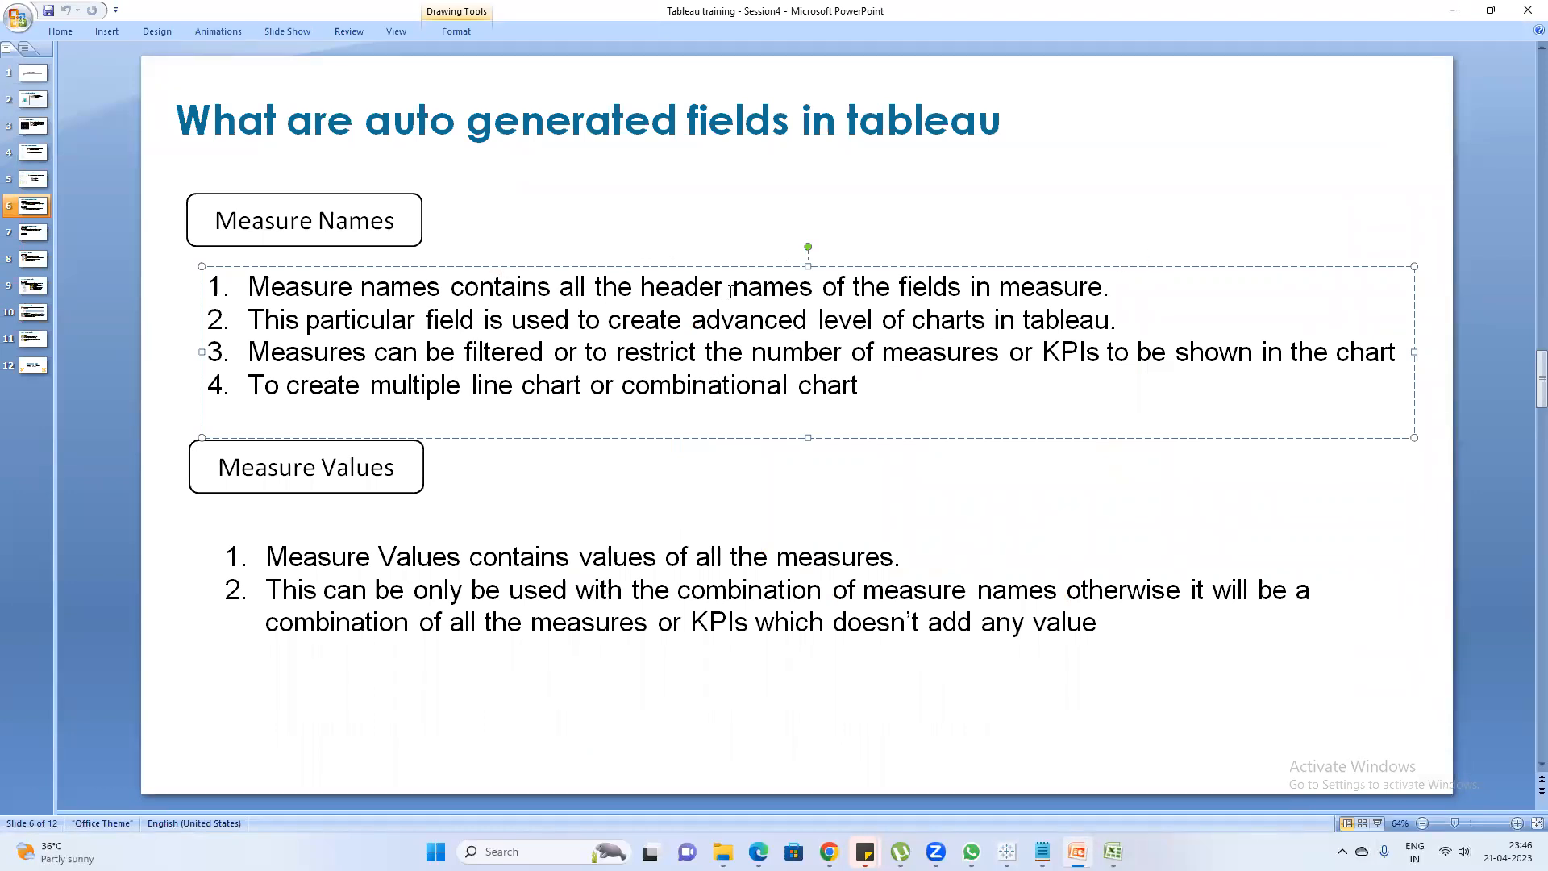
left_click_drag(1103, 288, 246, 288)
left_click(462, 320)
left_click(912, 320, "shift")
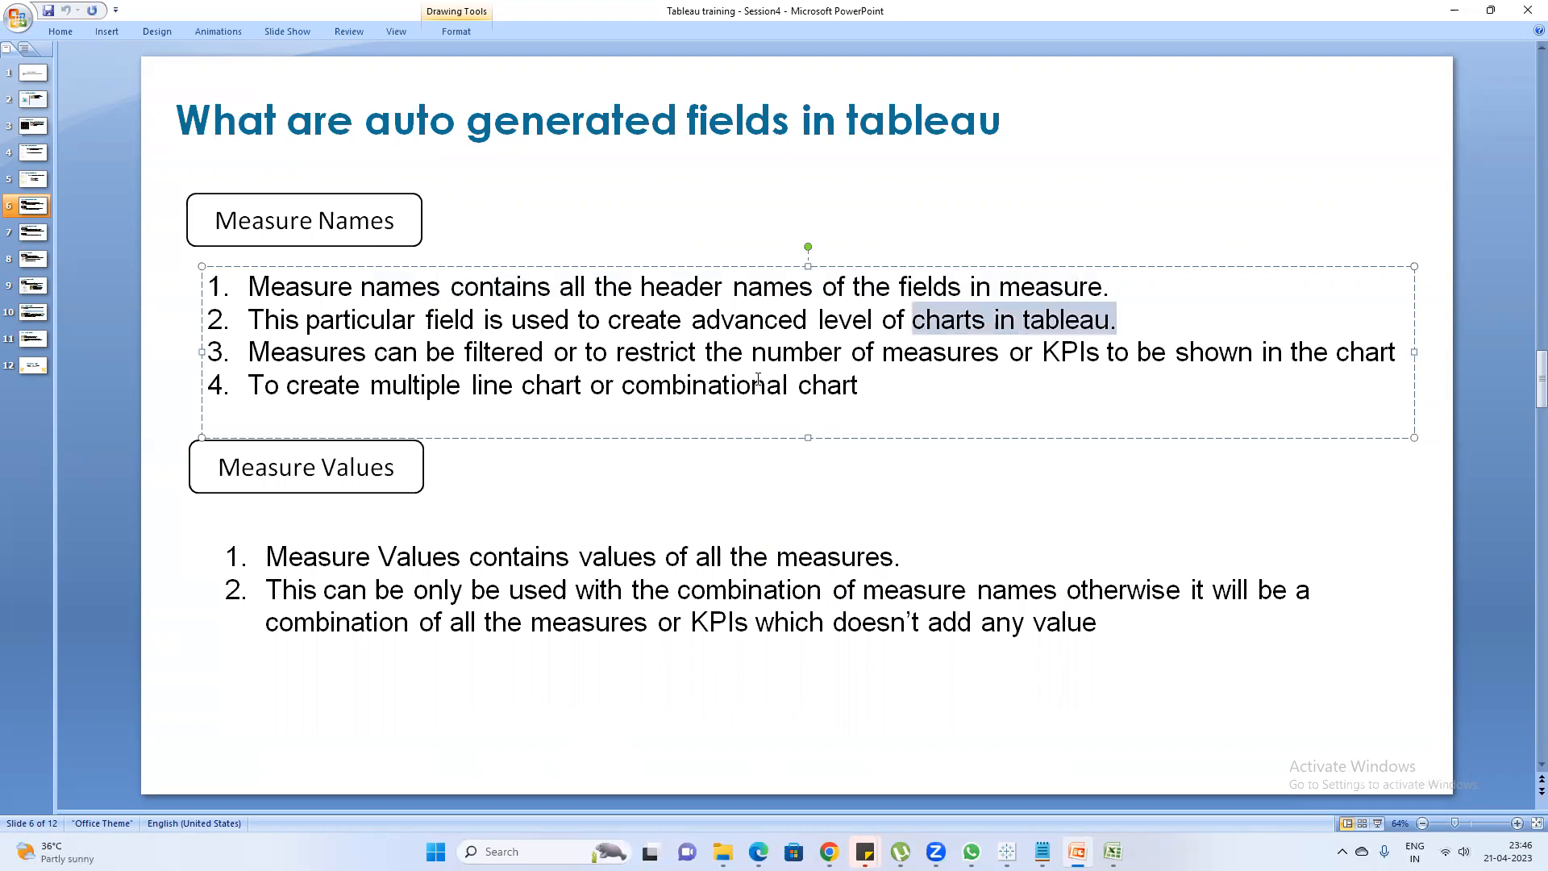
left_click(466, 355)
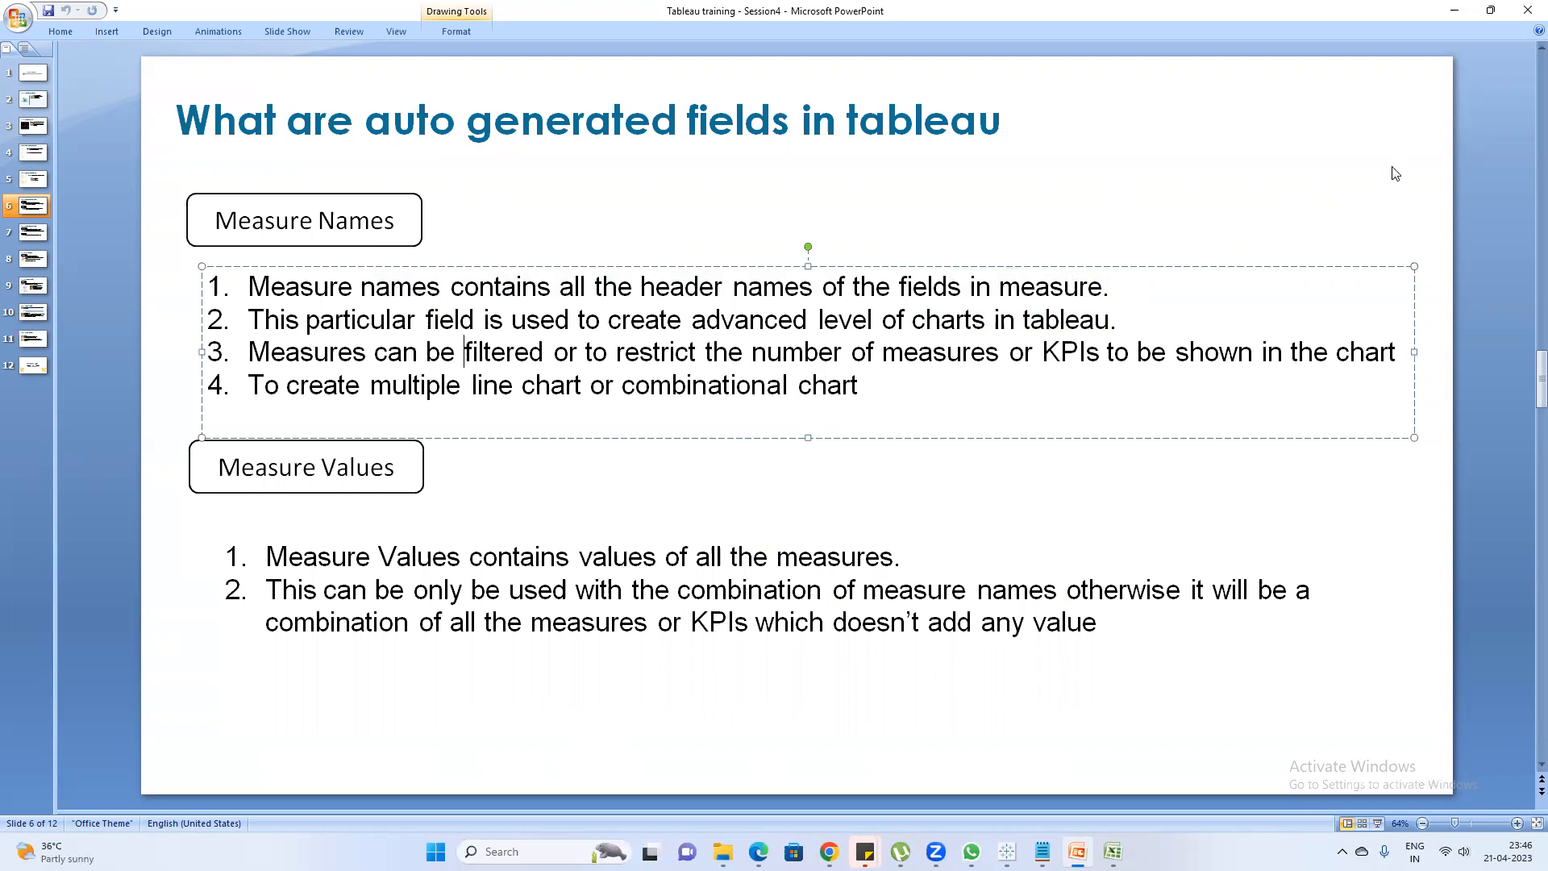
left_click(1456, 8)
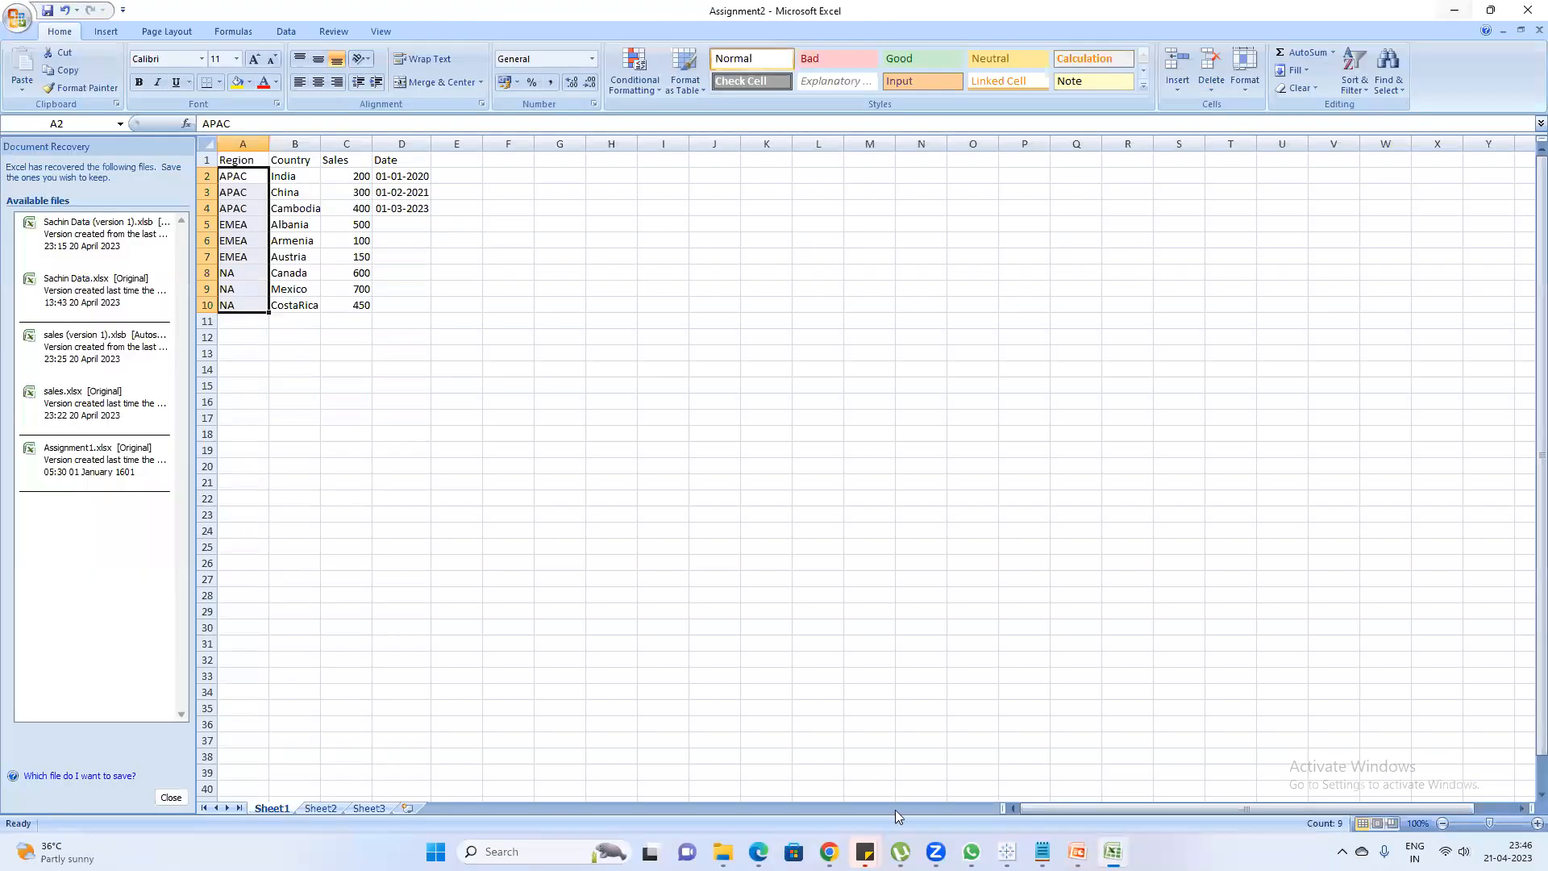
Switch to Tableau's Book1 and exclude Discount and Quantity in the Measure Names filter, applying the change
mouse_move(1007, 851)
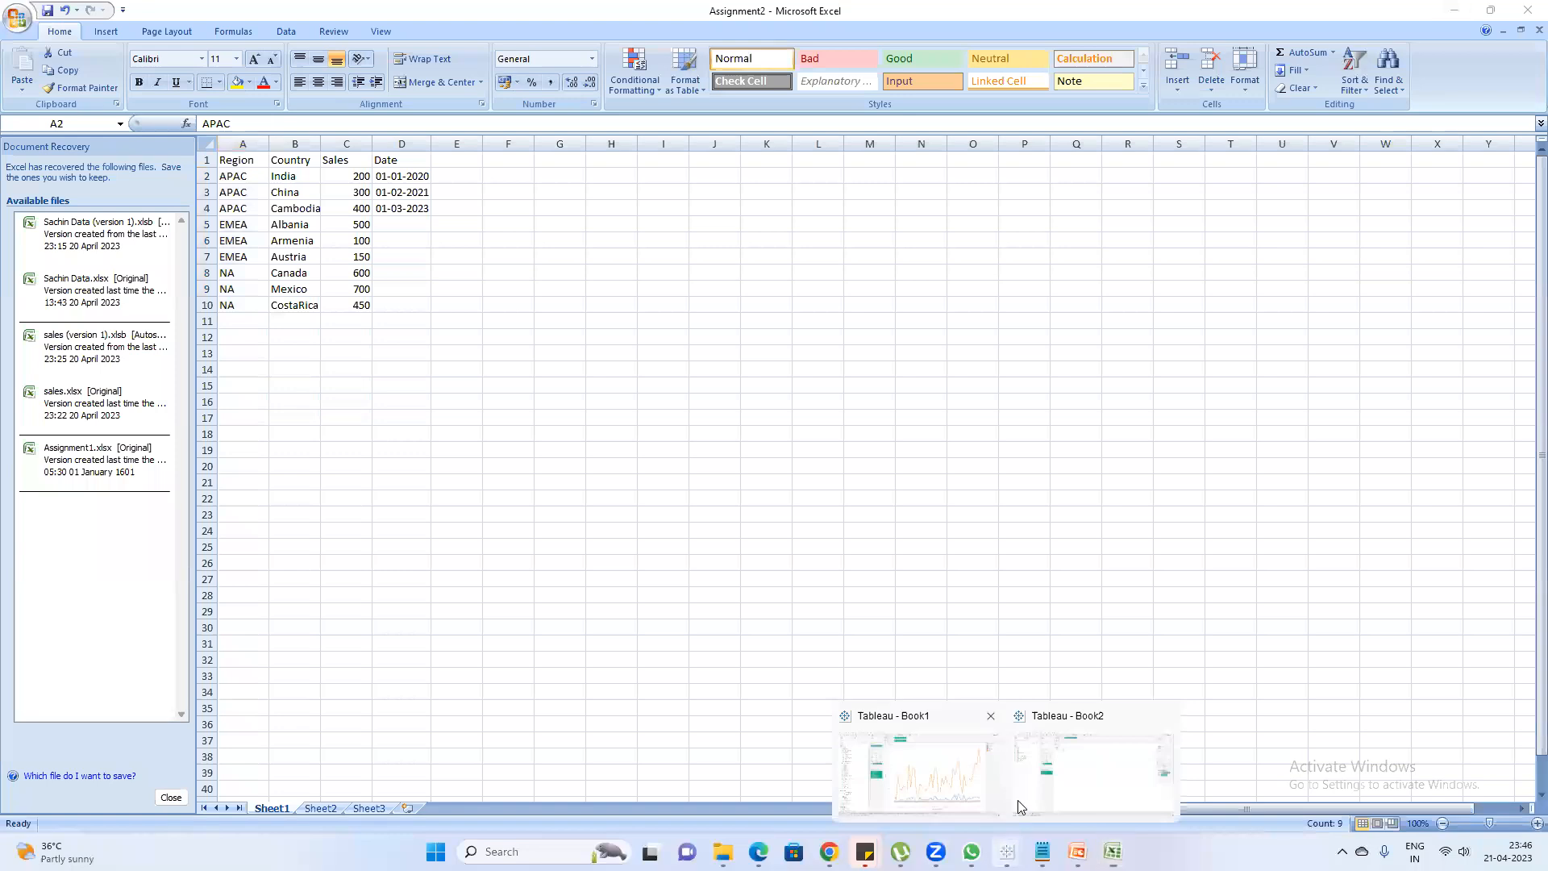
left_click(974, 778)
double_click(371, 159)
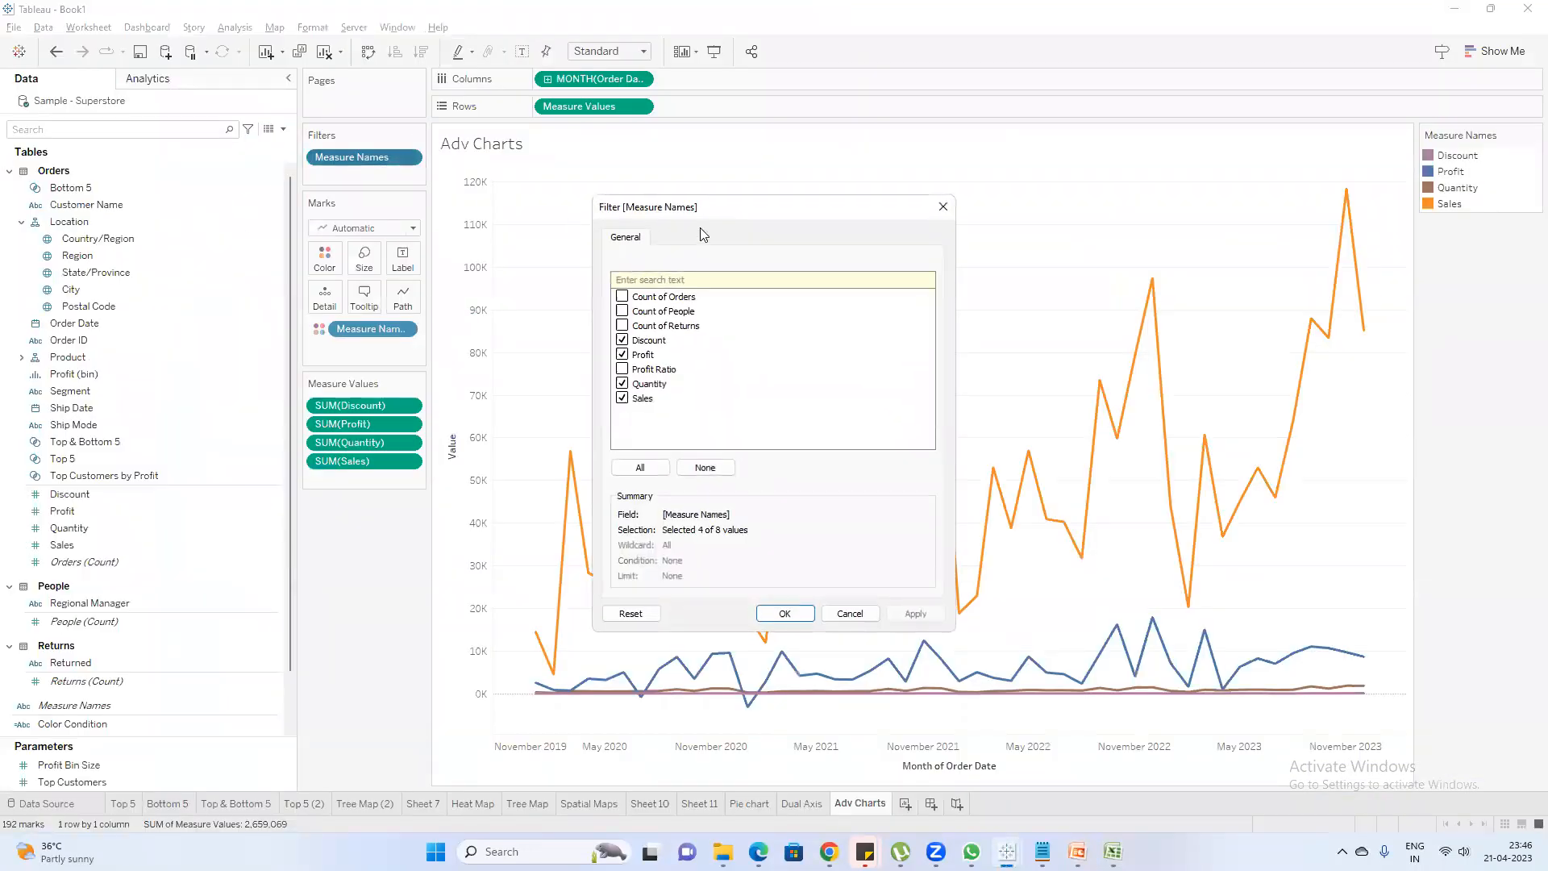
left_click_drag(715, 218, 1299, 165)
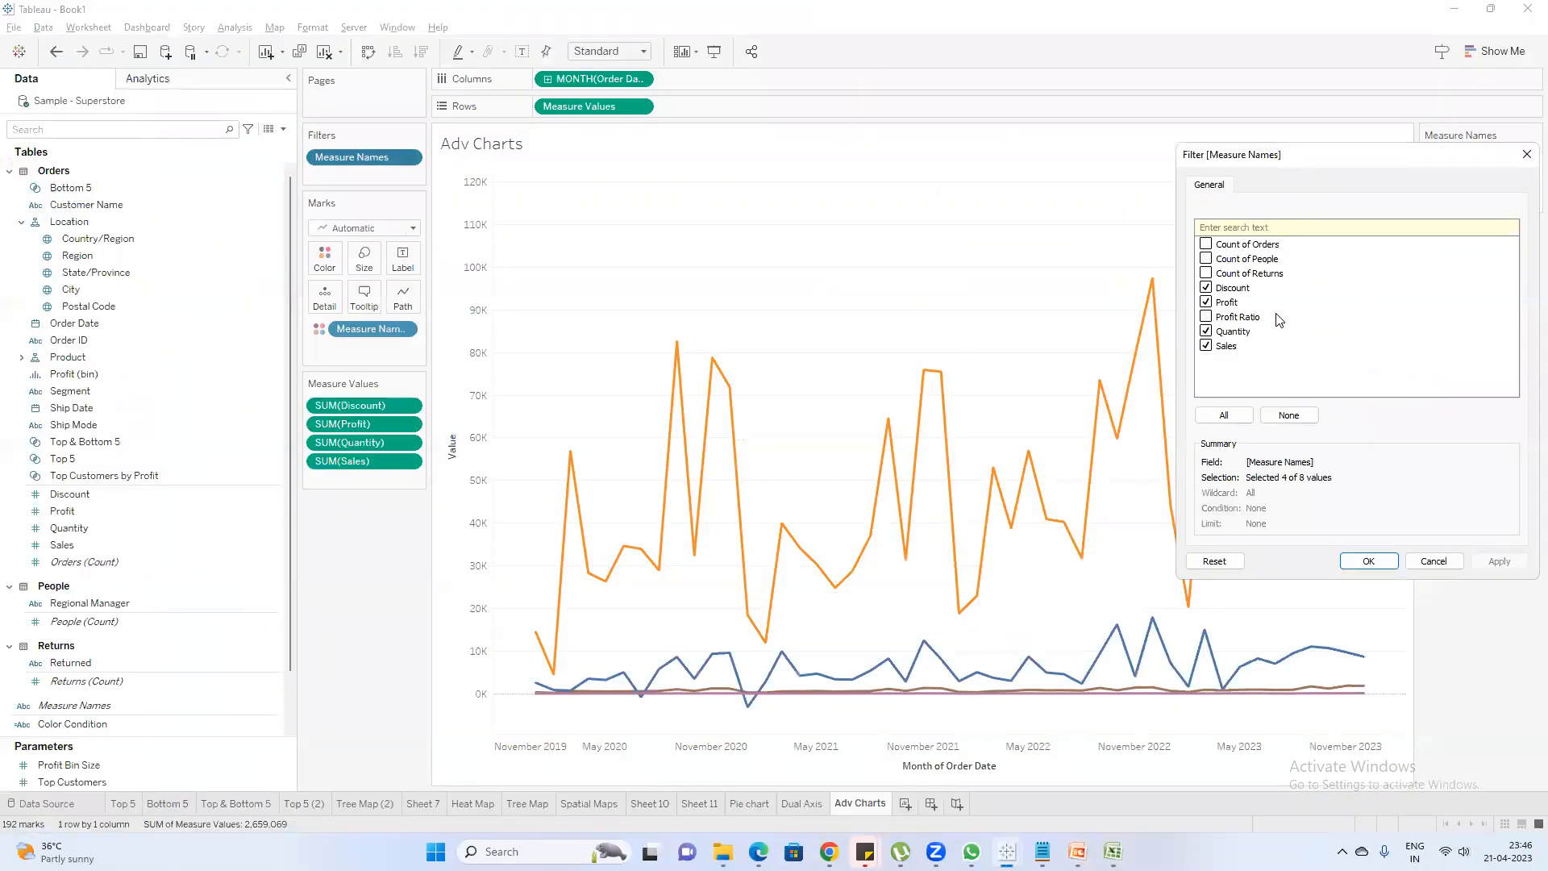
left_click(1206, 288)
left_click(1206, 302)
left_click(1499, 565)
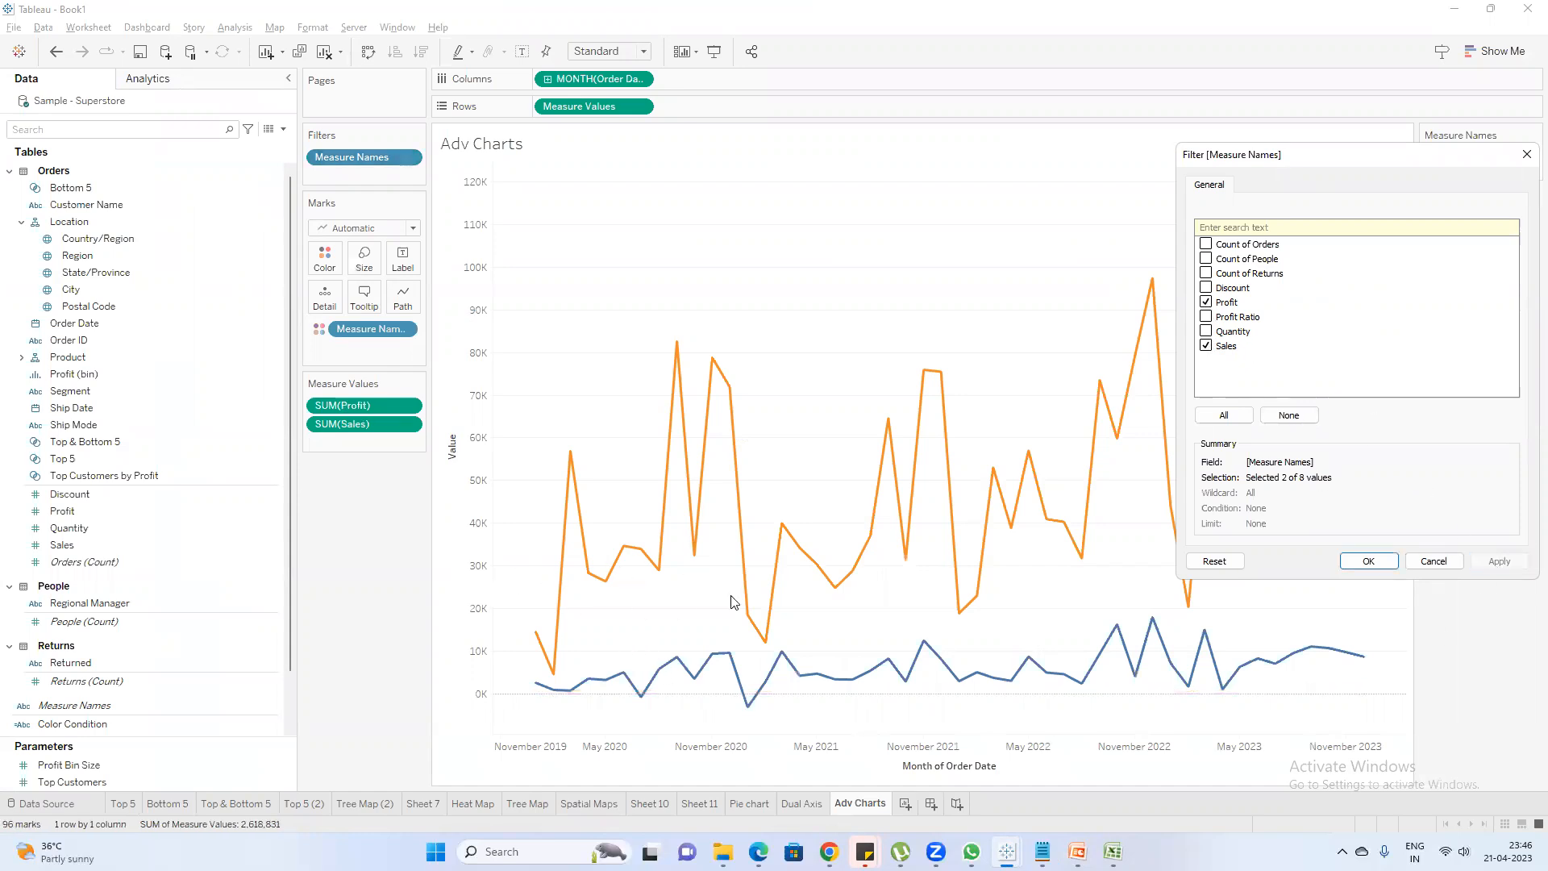
Include Quantity again in the Measure Names filter and accept the filter settings
left_click(1207, 331)
left_click(1502, 562)
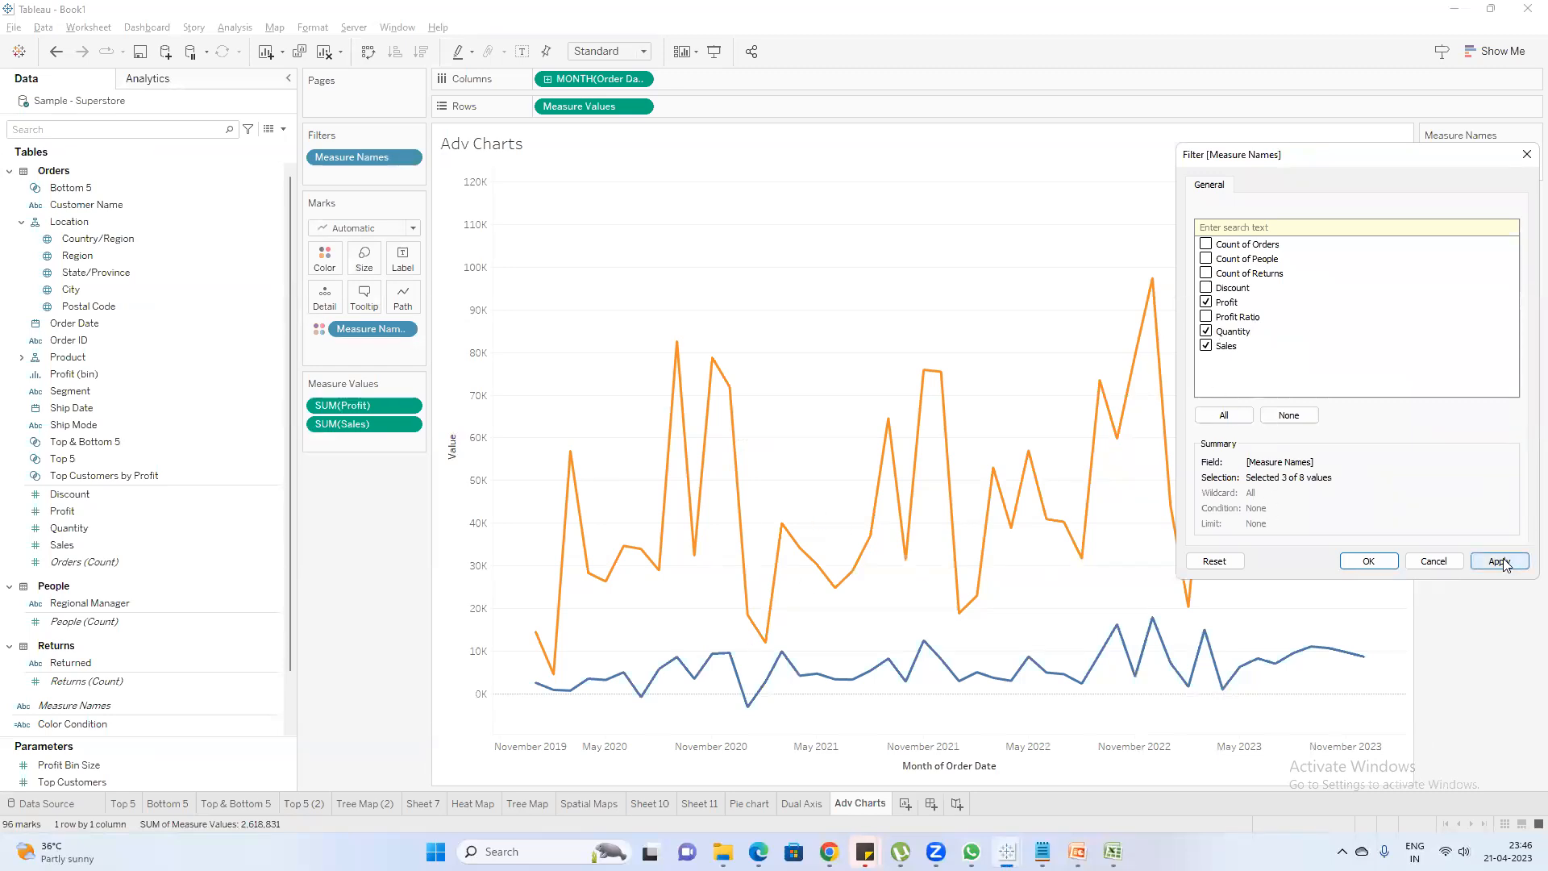
left_click(1369, 562)
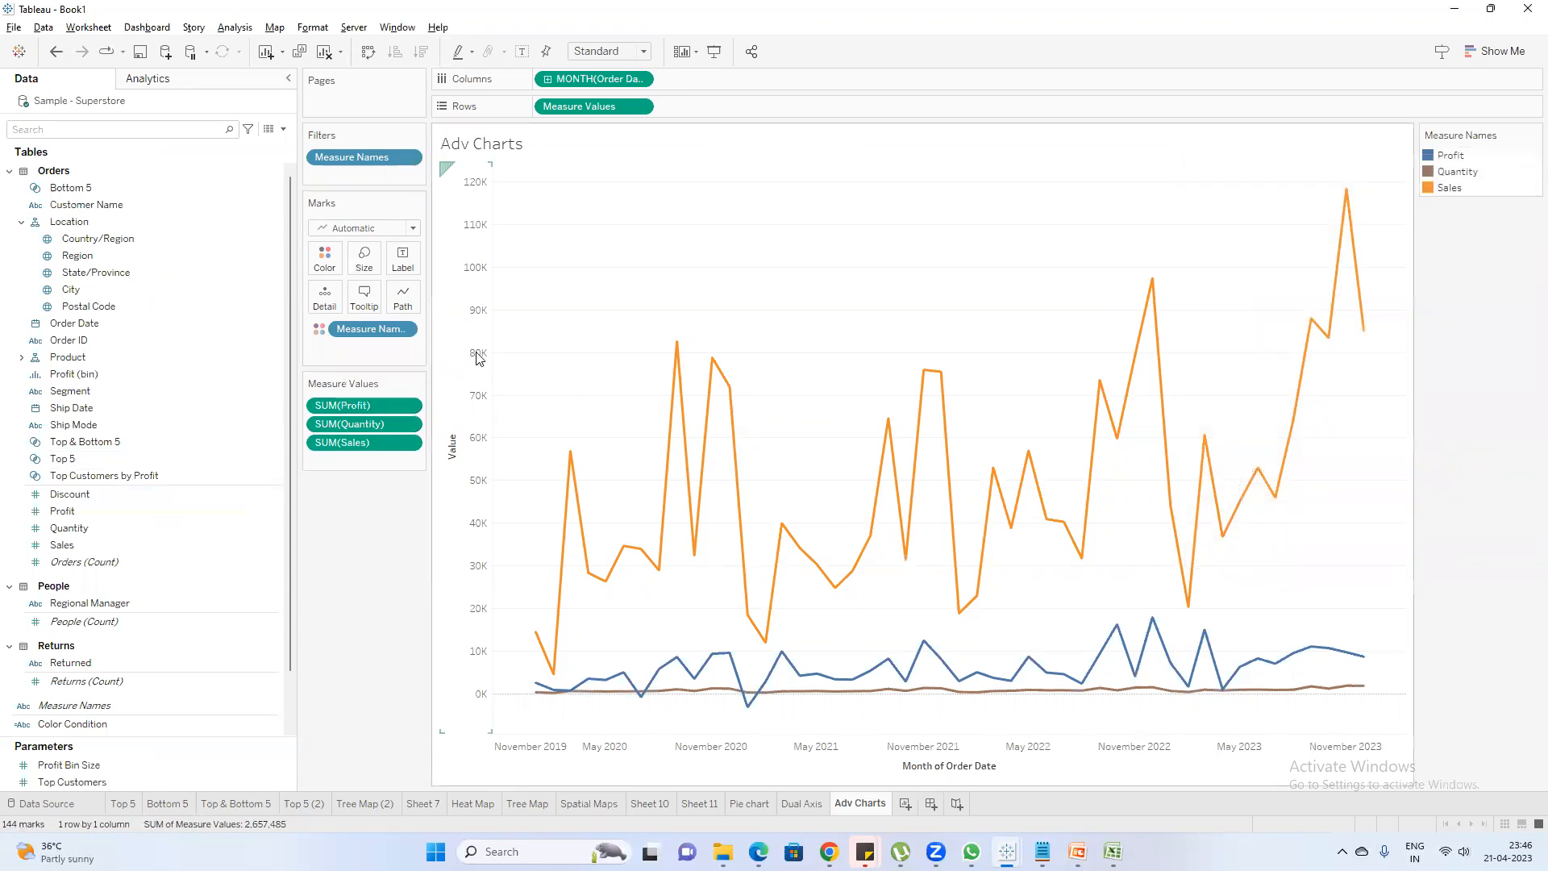
Switch to the PowerPoint slide and highlight the fourth Measure Names point about multiple line or combinational charts
key("alt+Tab")
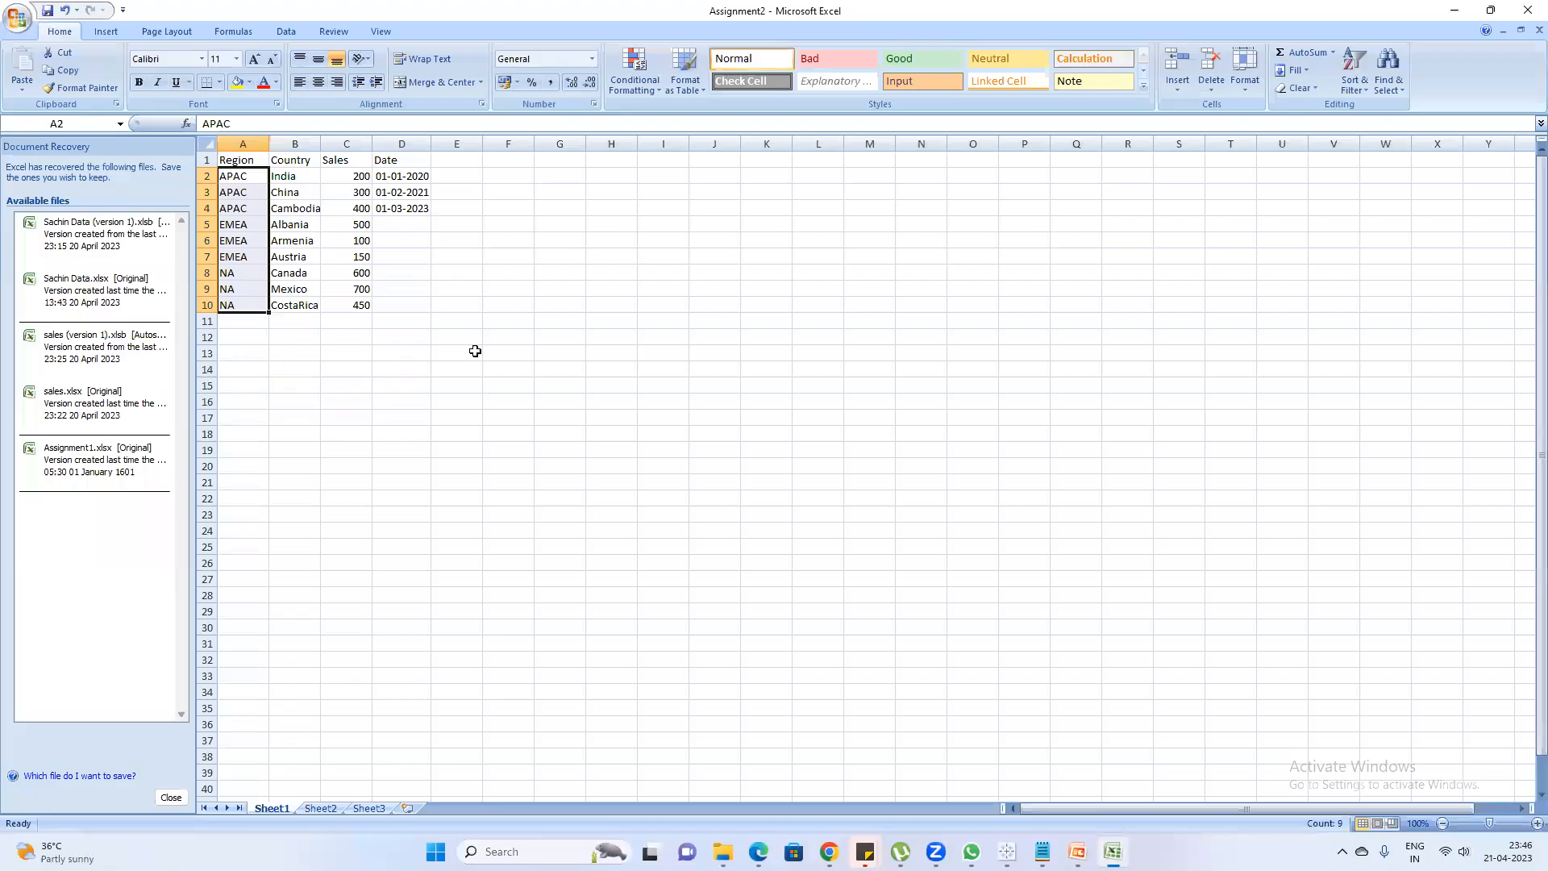
key("alt+Tab")
mouse_move(1078, 852)
left_click(1076, 774)
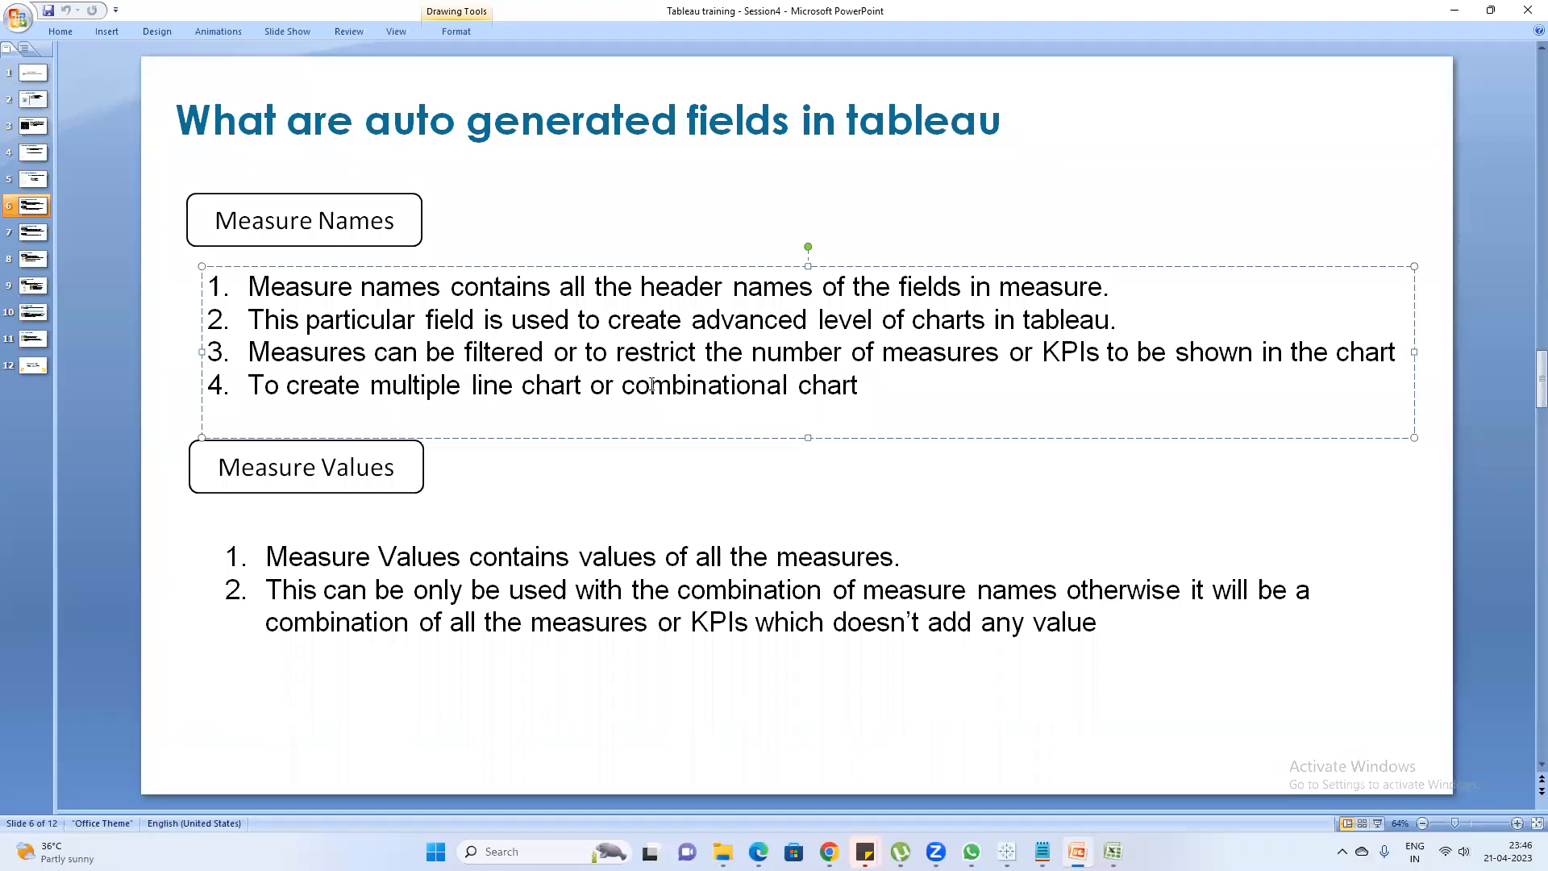
left_click_drag(698, 387, 211, 393)
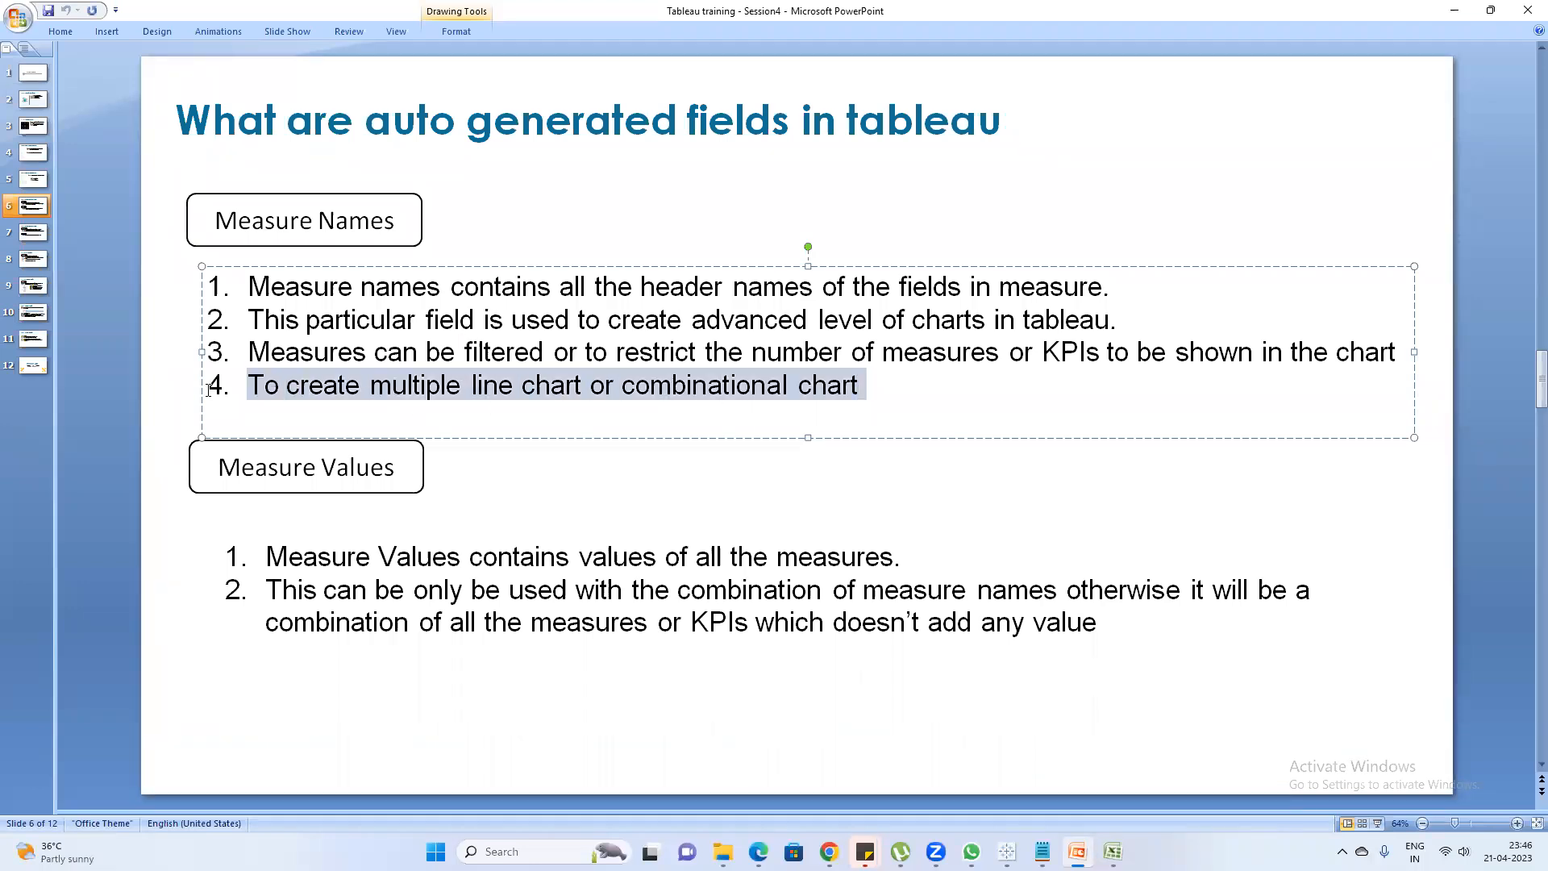
Clear the highlight on the fourth Measure Names point and highlight the first Measure Values point instead
left_click(810, 412)
key("BackSpace")
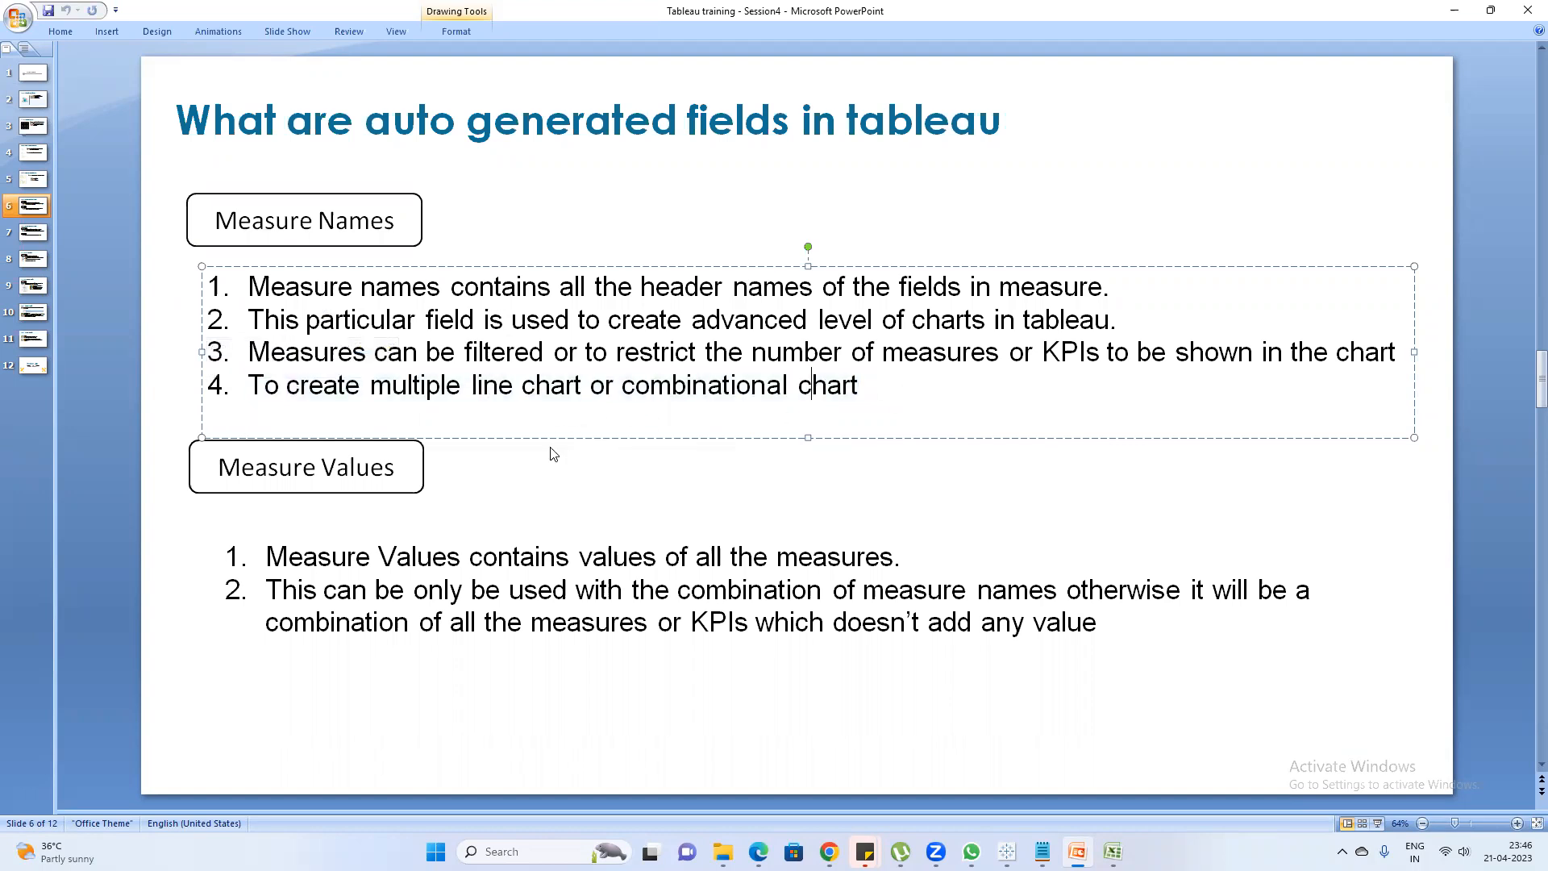
left_click(893, 555)
left_click_drag(917, 556, 267, 563)
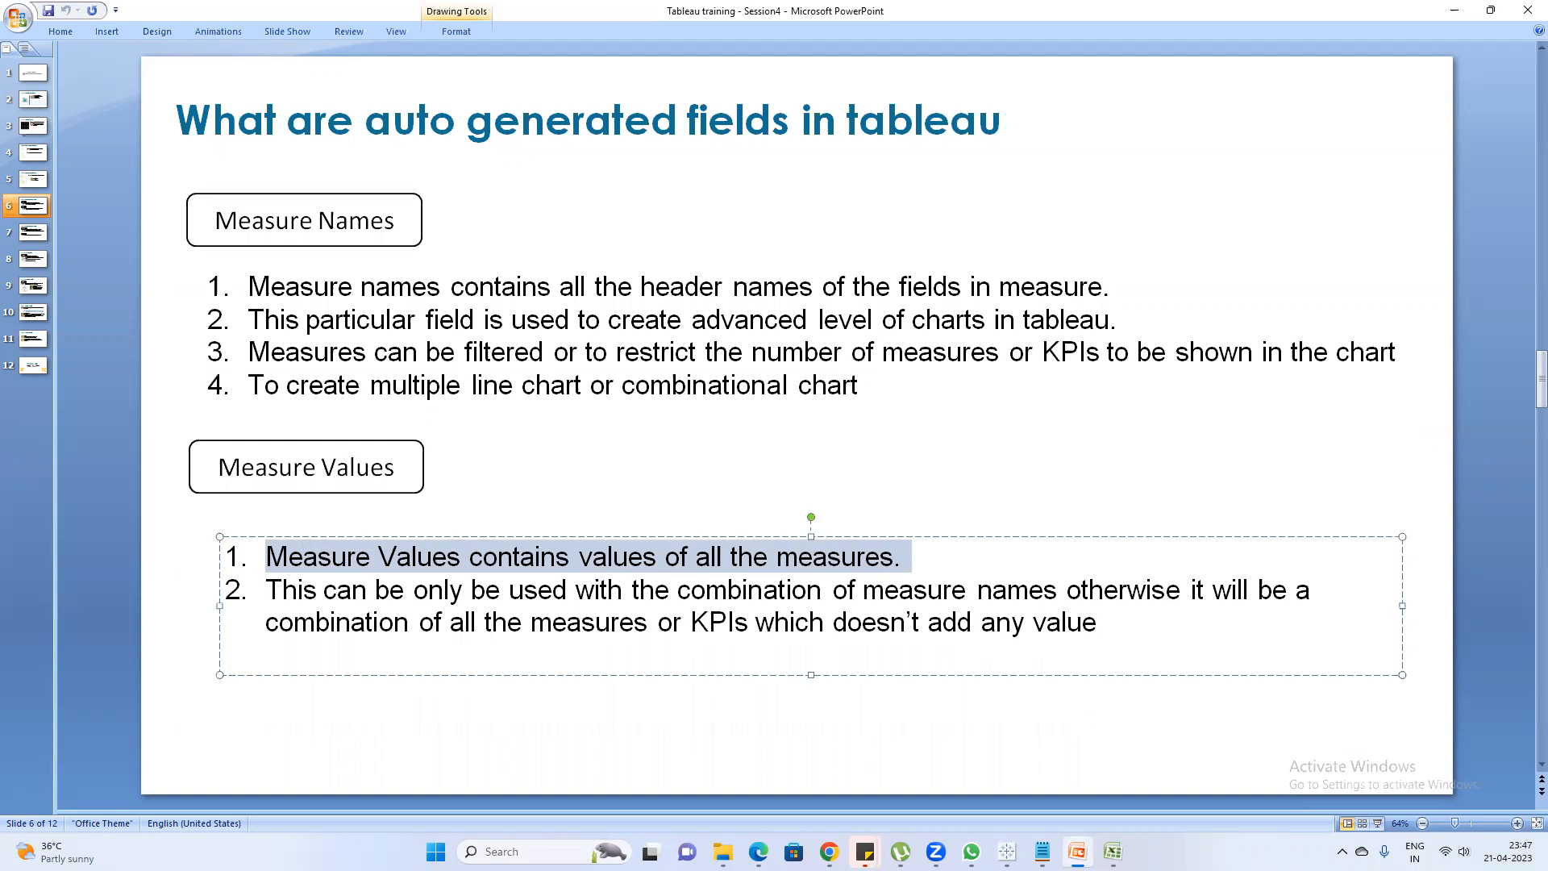
Switch to Tableau's Book2 and add a new worksheet after Sheet 1
mouse_move(1042, 851)
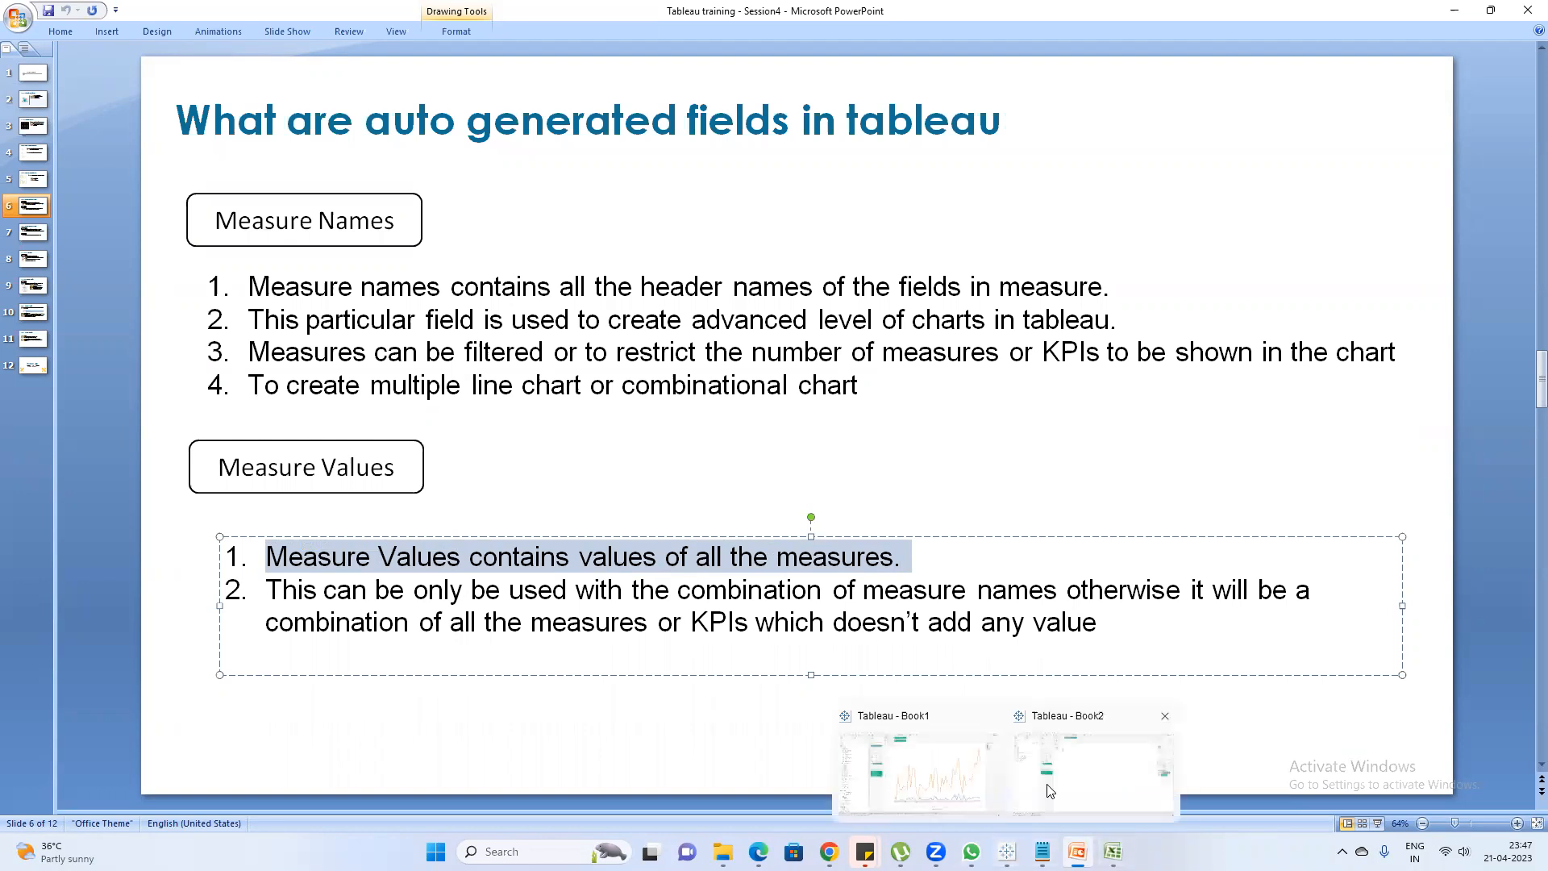
left_click(1063, 780)
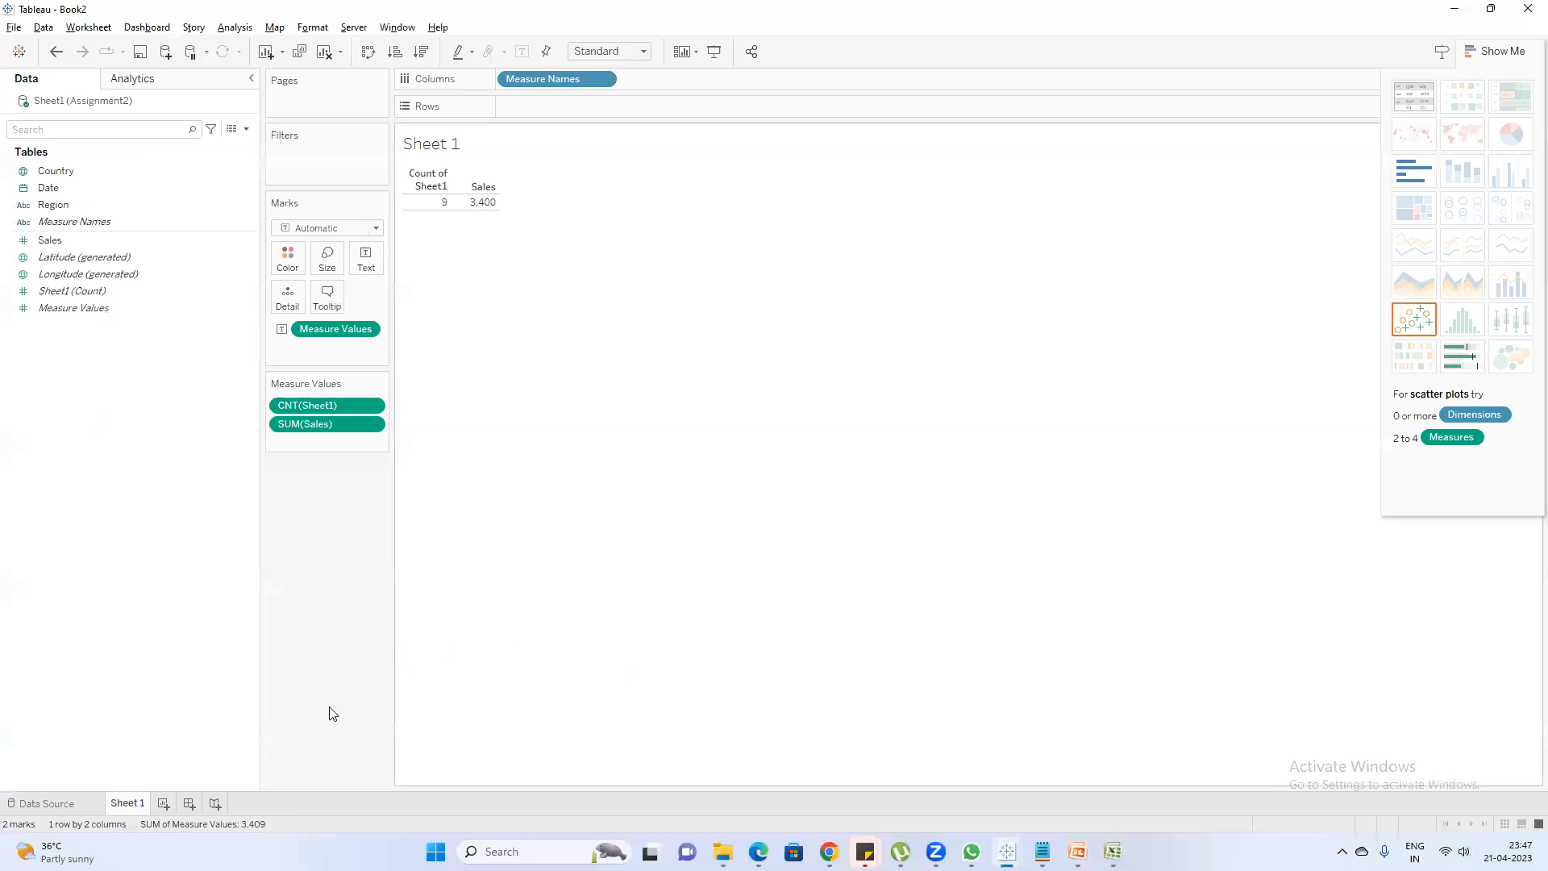
left_click(163, 804)
left_click(145, 804)
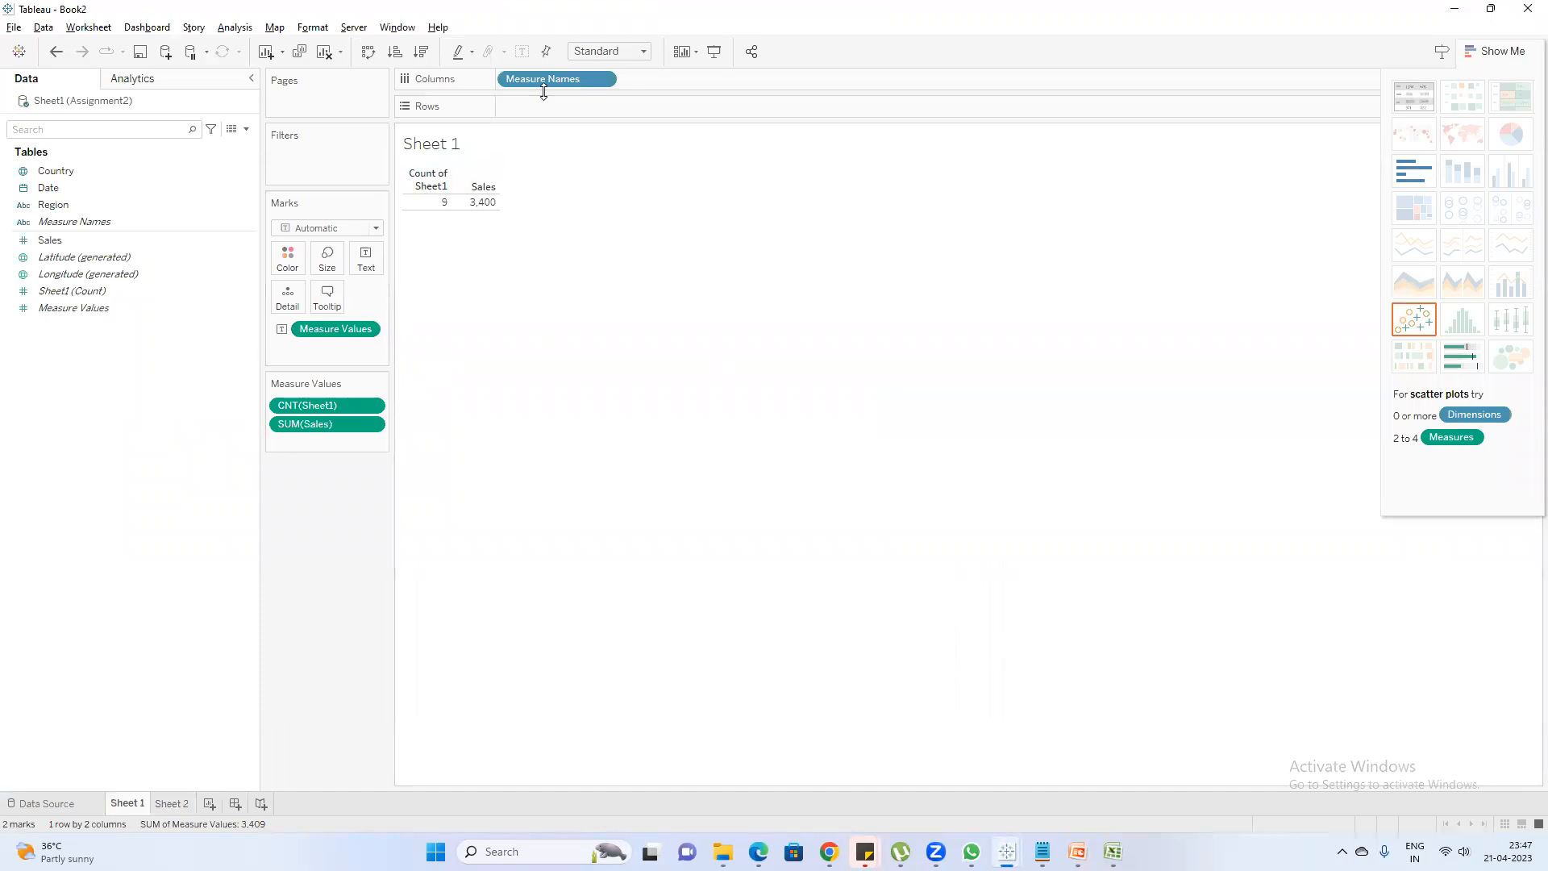
left_click(179, 806)
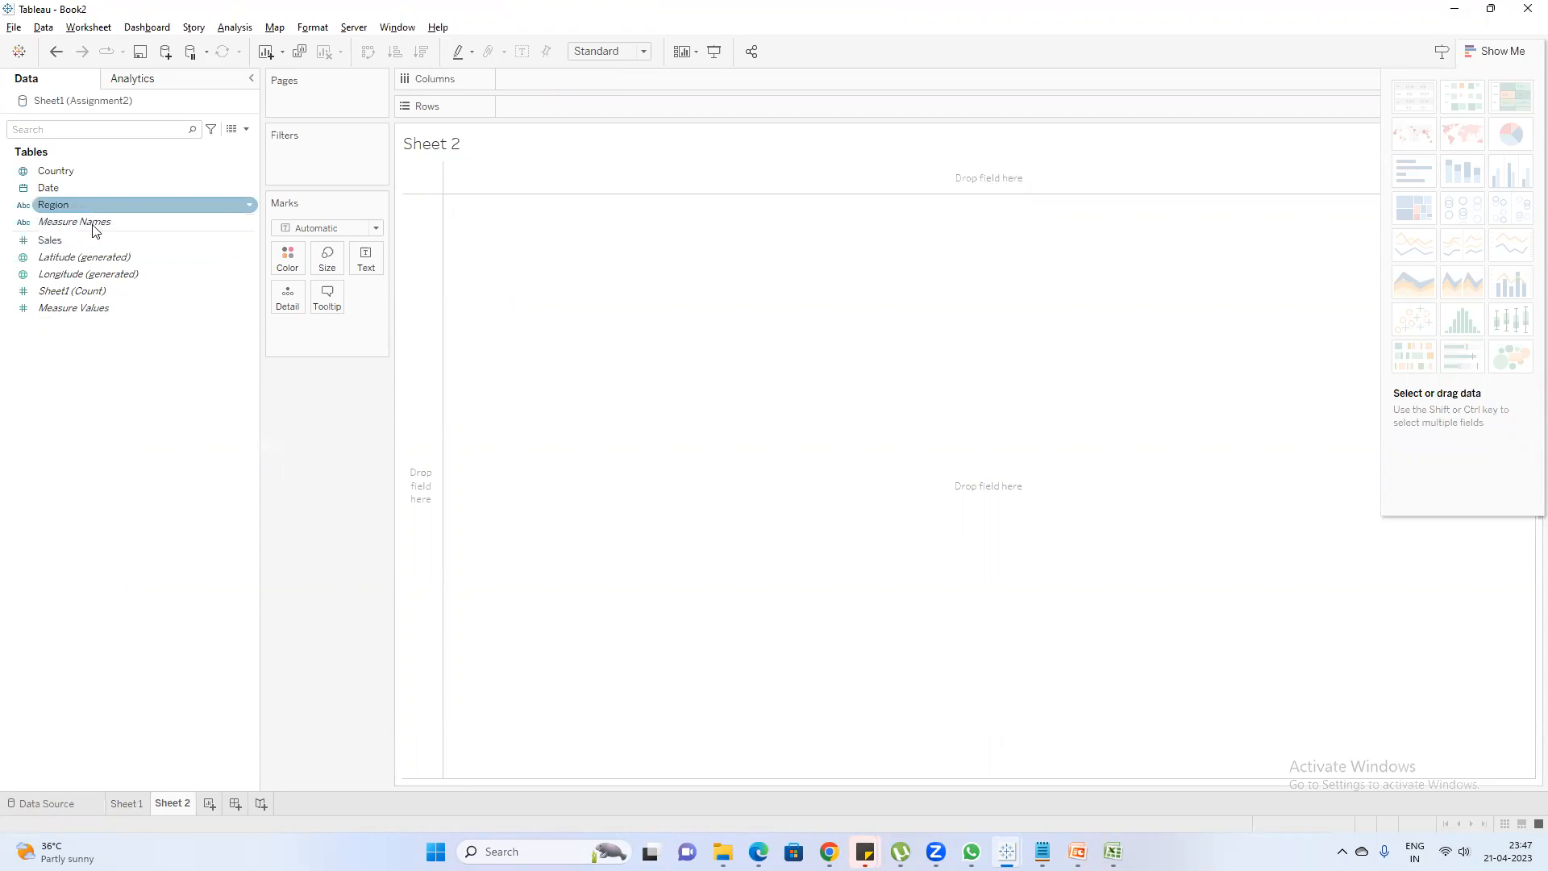
Show Measure Values as text on Sheet 2 and place Measure Names on the rows
left_click_drag(83, 307, 366, 259)
mouse_move(445, 178)
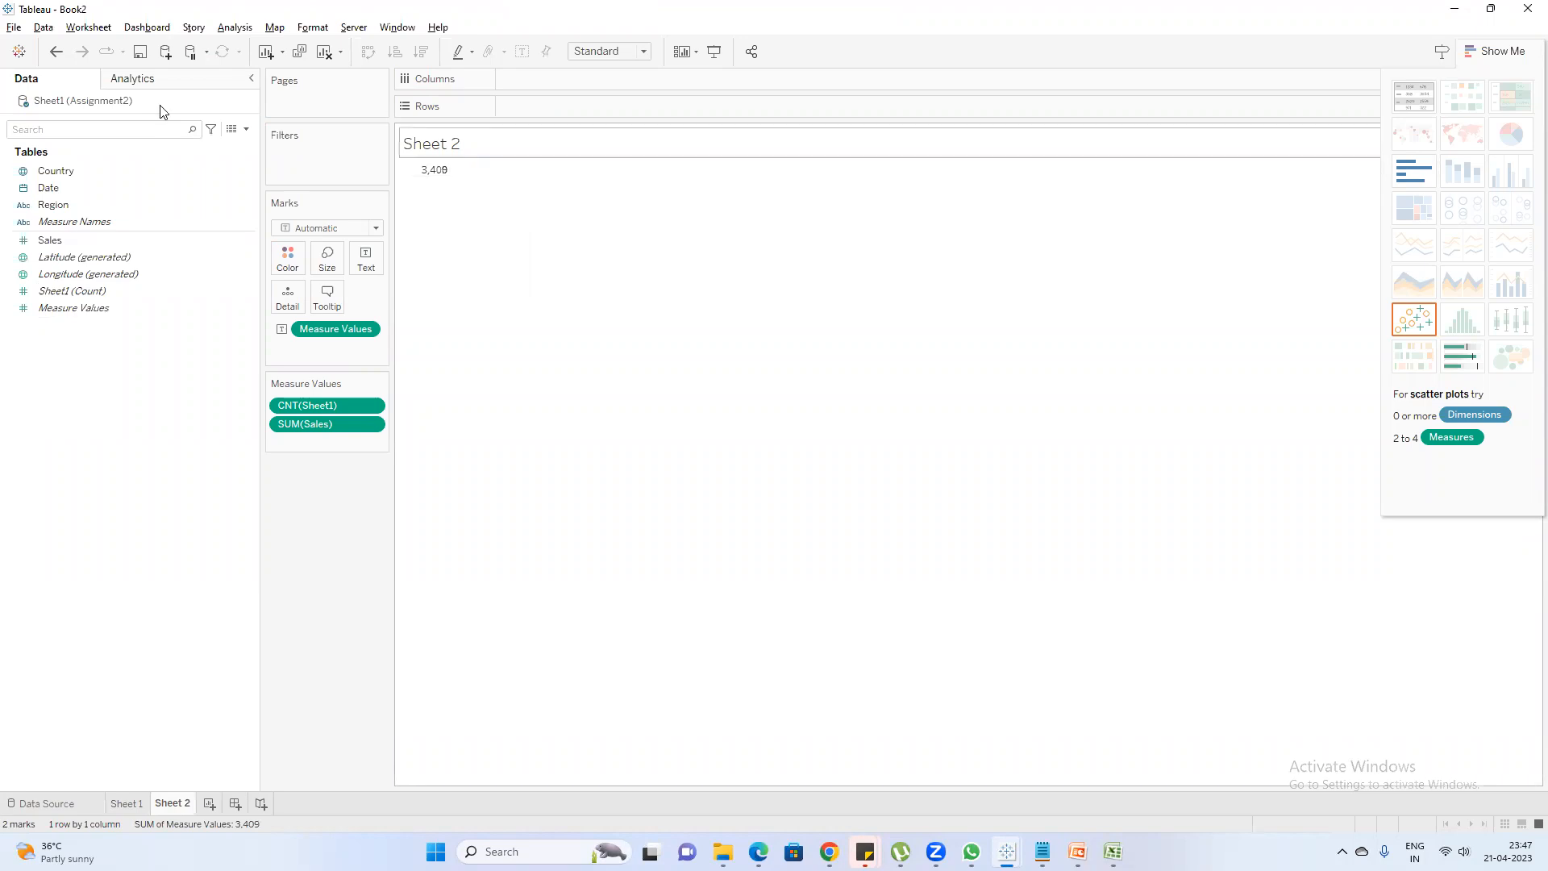
left_click_drag(73, 221, 511, 118)
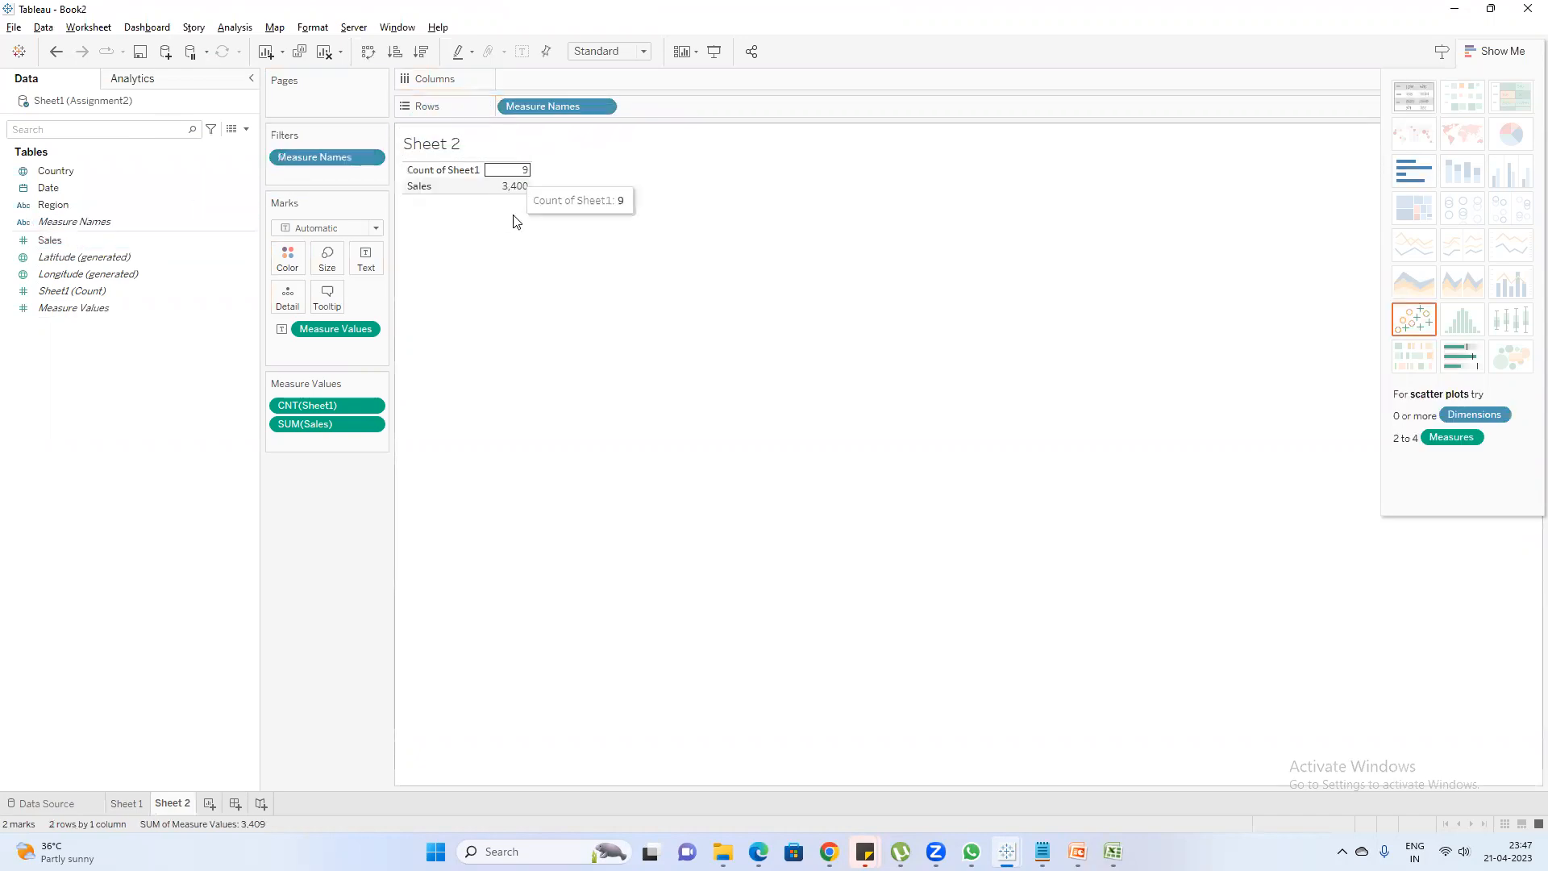
Switch to Tableau's Book1, add a new worksheet and show Measure Values as text in it
mouse_move(1006, 851)
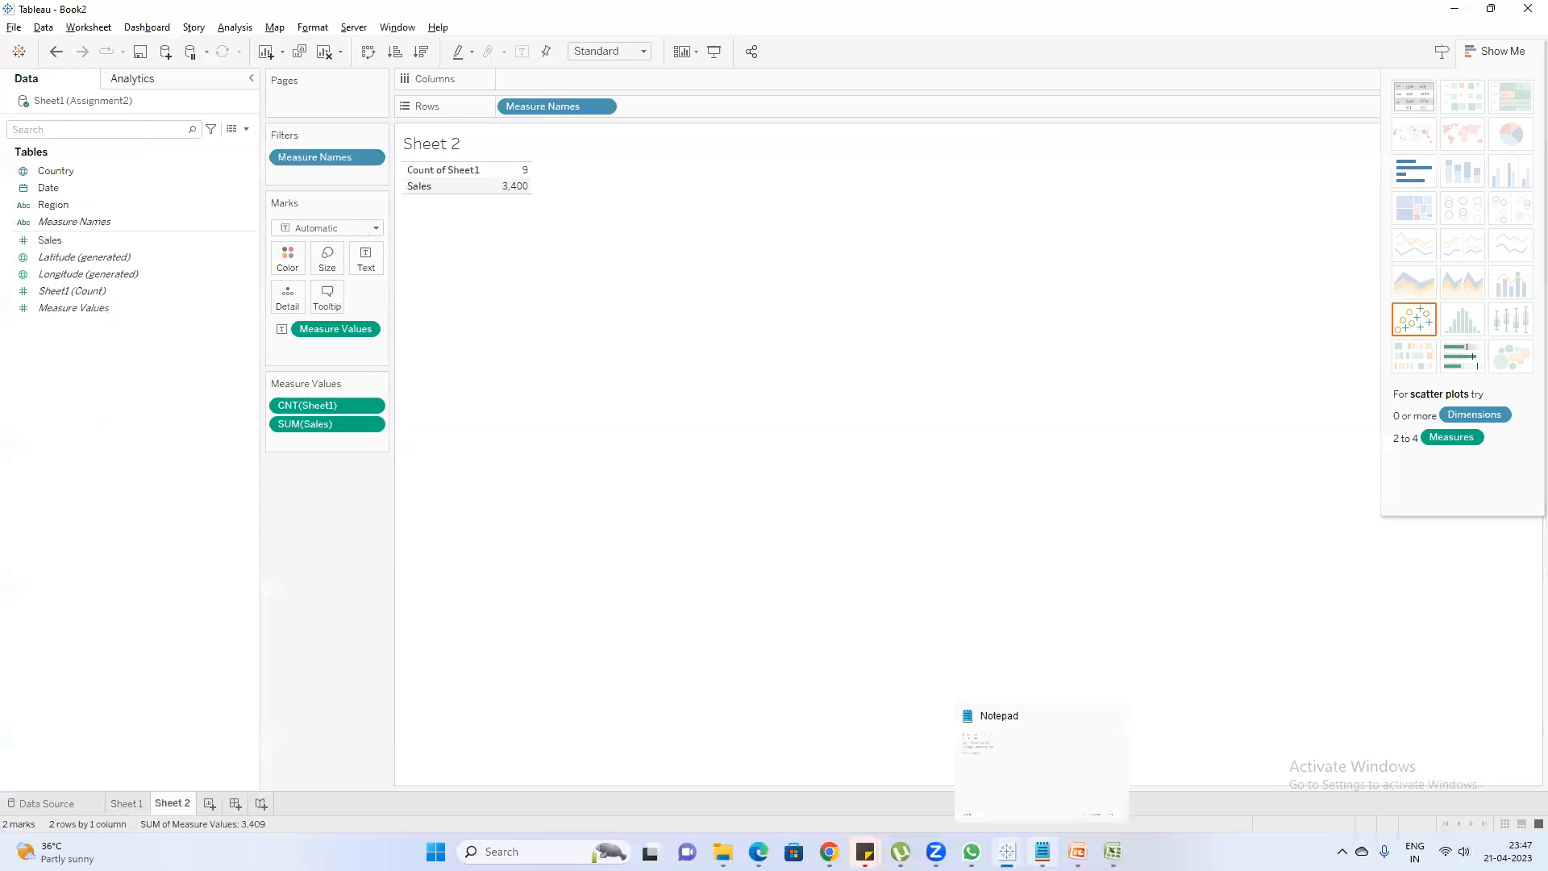
left_click(970, 780)
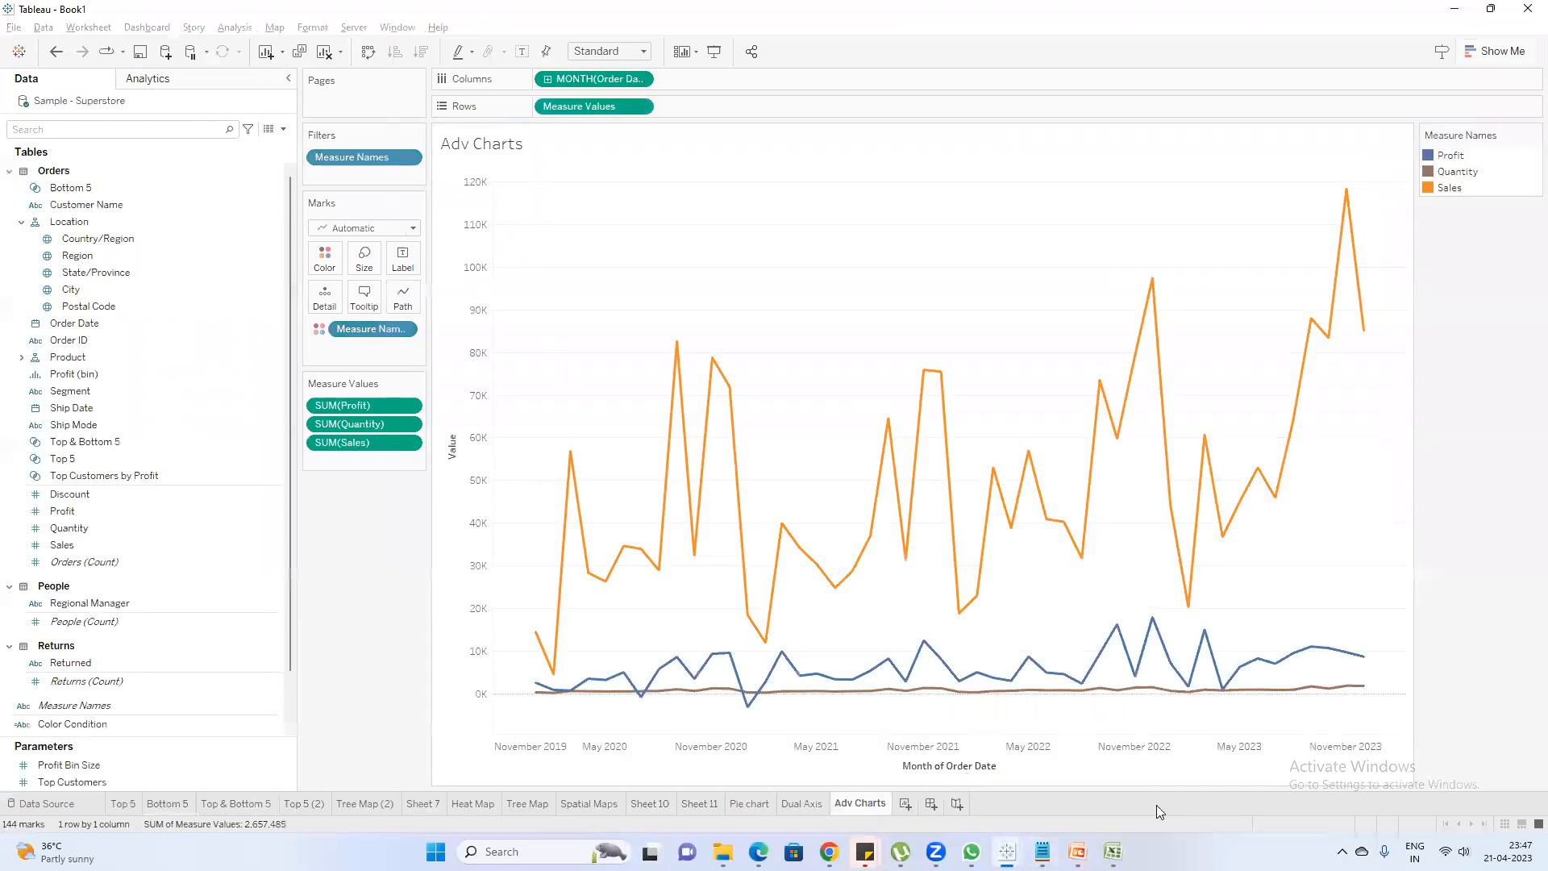
left_click(914, 803)
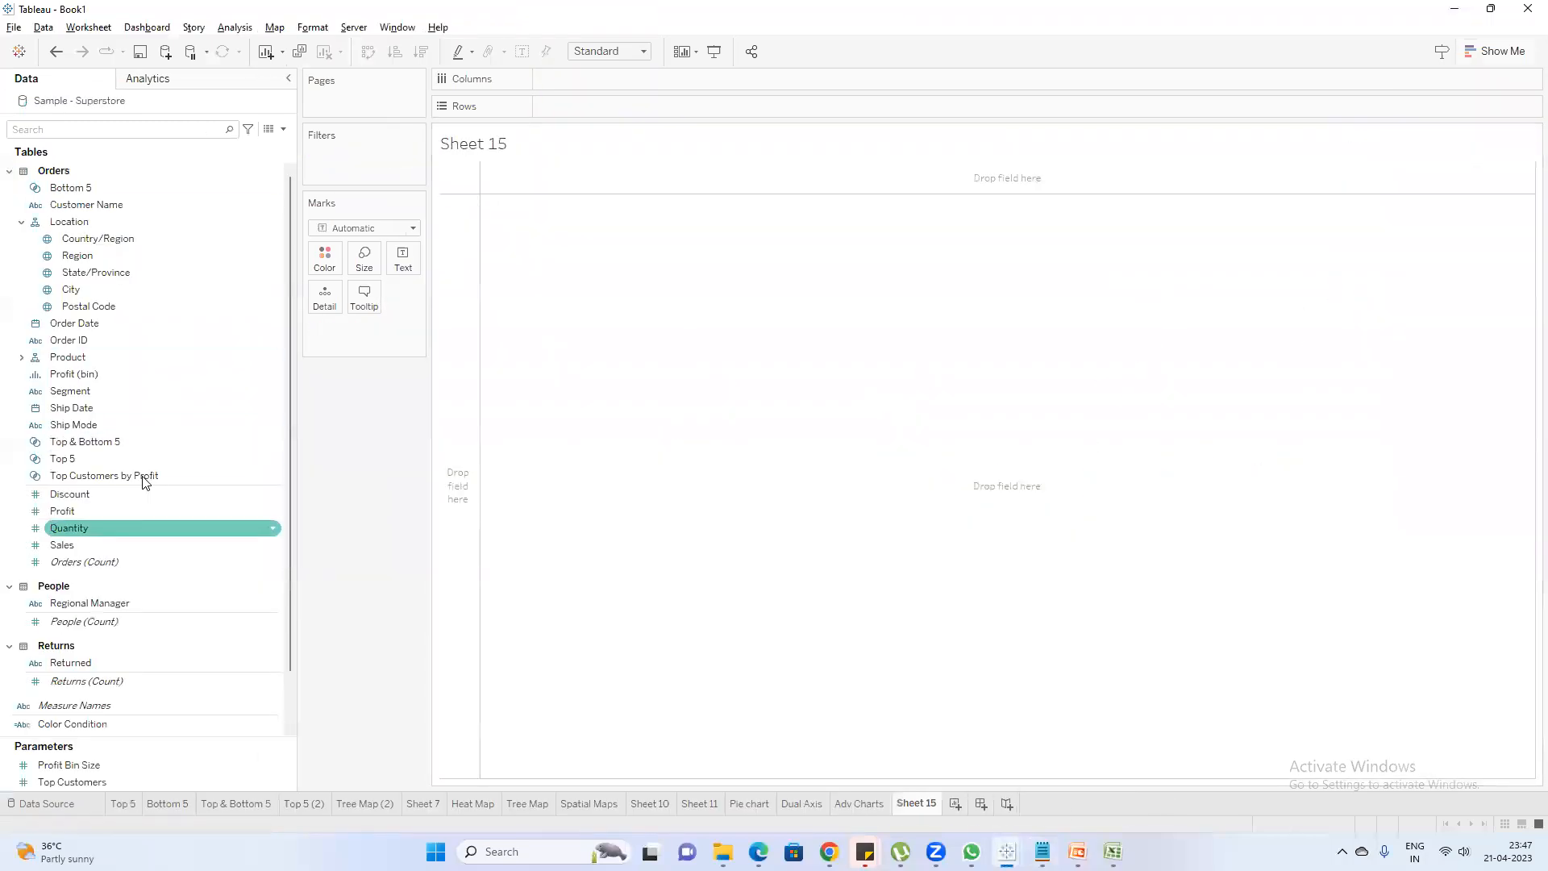
scroll(154, 460, "down", 2)
left_click_drag(88, 724, 401, 268)
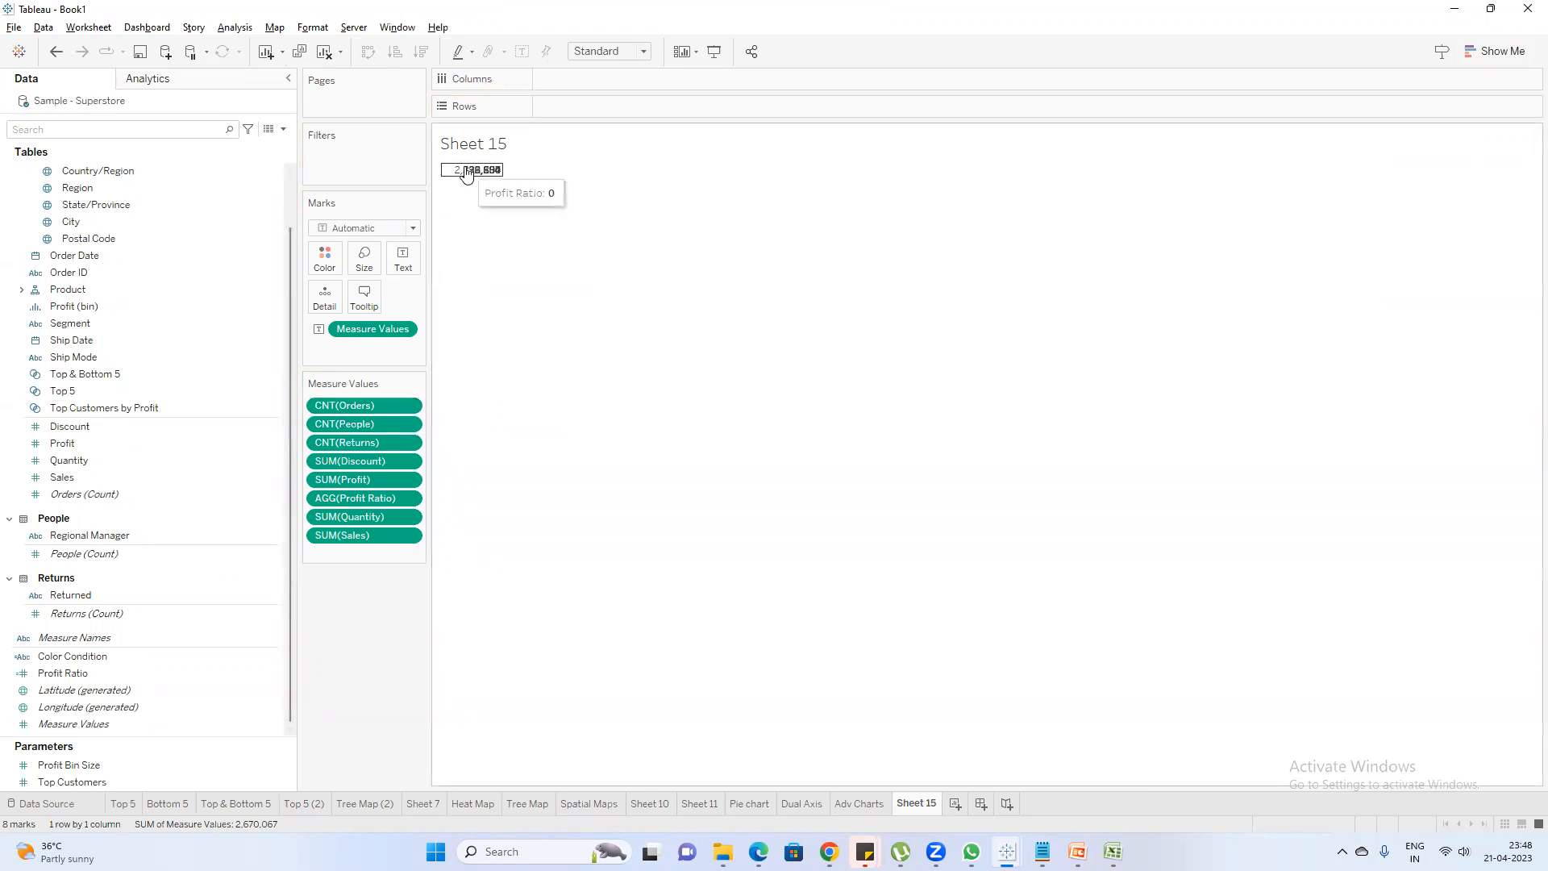
left_click(121, 188)
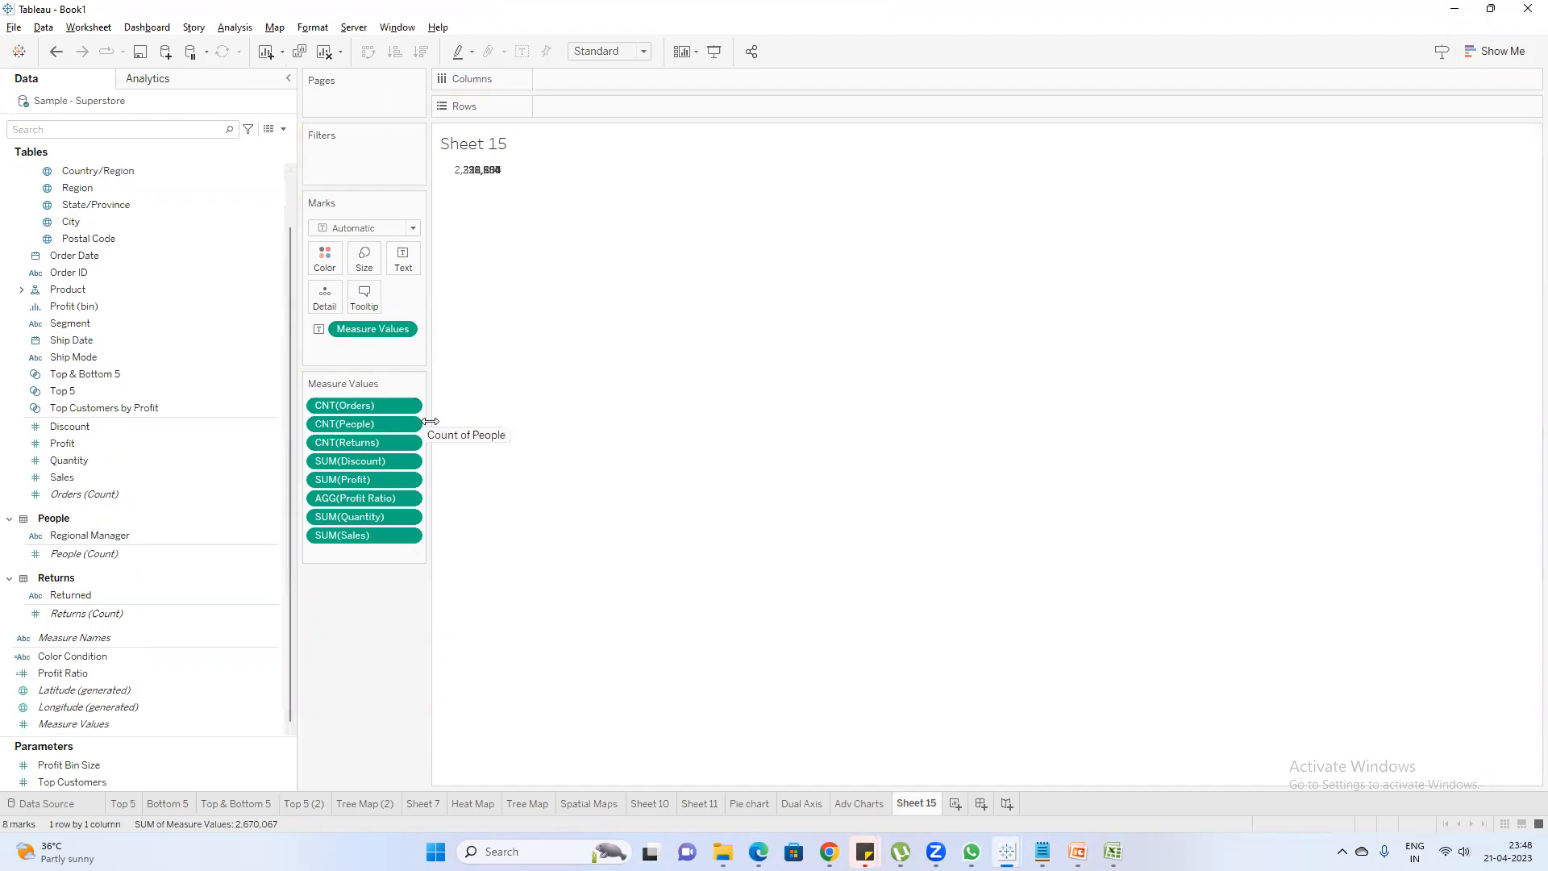
left_click_drag(429, 421, 447, 422)
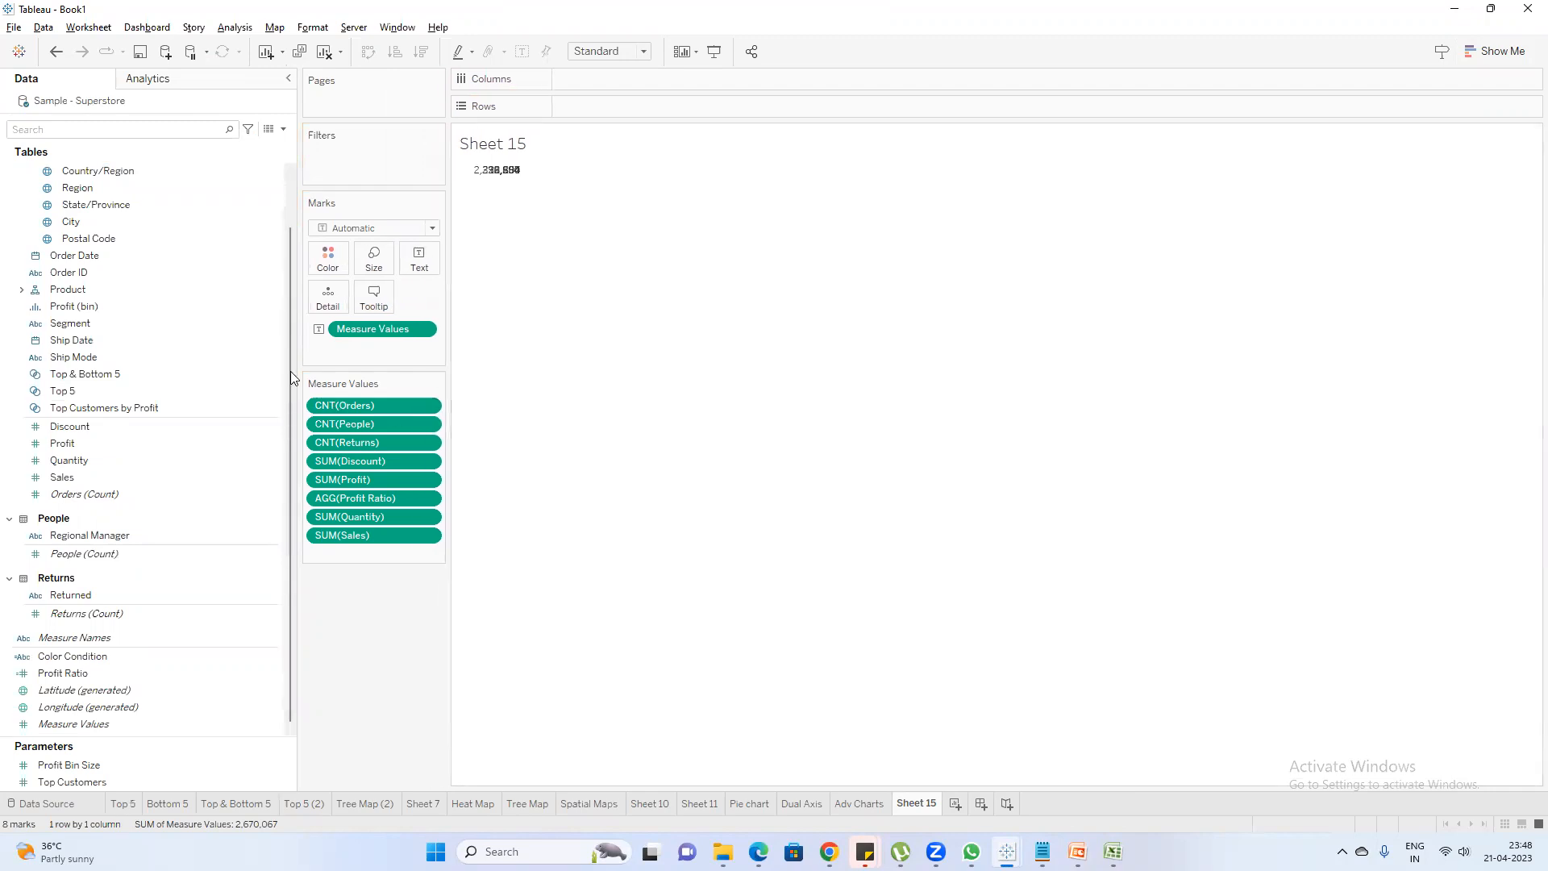
Search the data fields for "meas" and place Measure Names on the rows of Sheet 15
left_click(85, 123)
type("mea")
left_click_drag(85, 174, 597, 103)
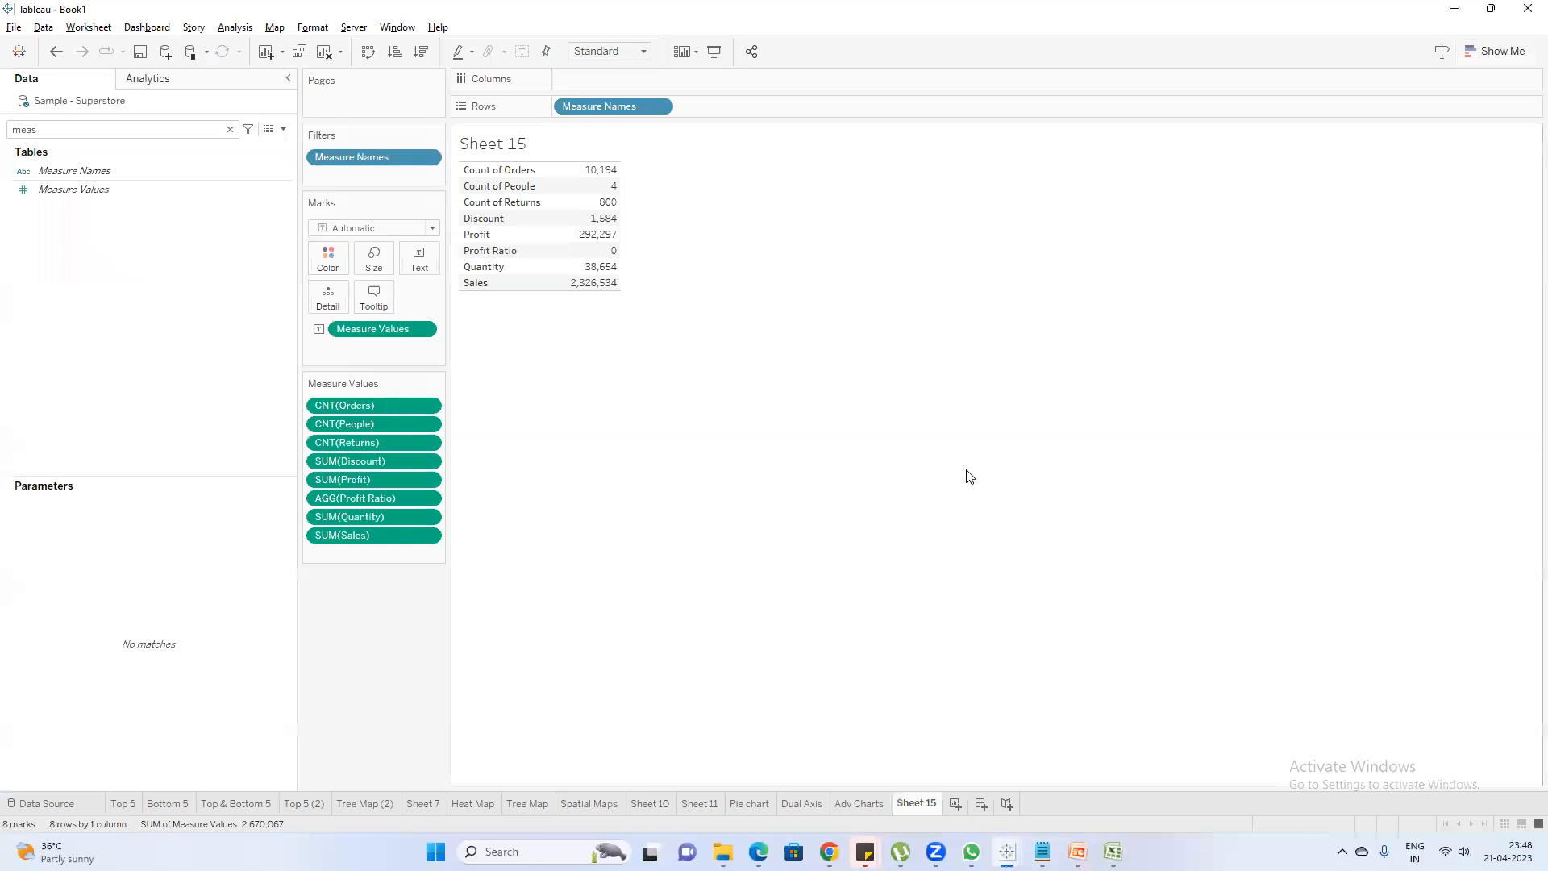
Switch to PowerPoint and open slide 7 on the Longitude & Latitude and Number of Records fields
mouse_move(1043, 851)
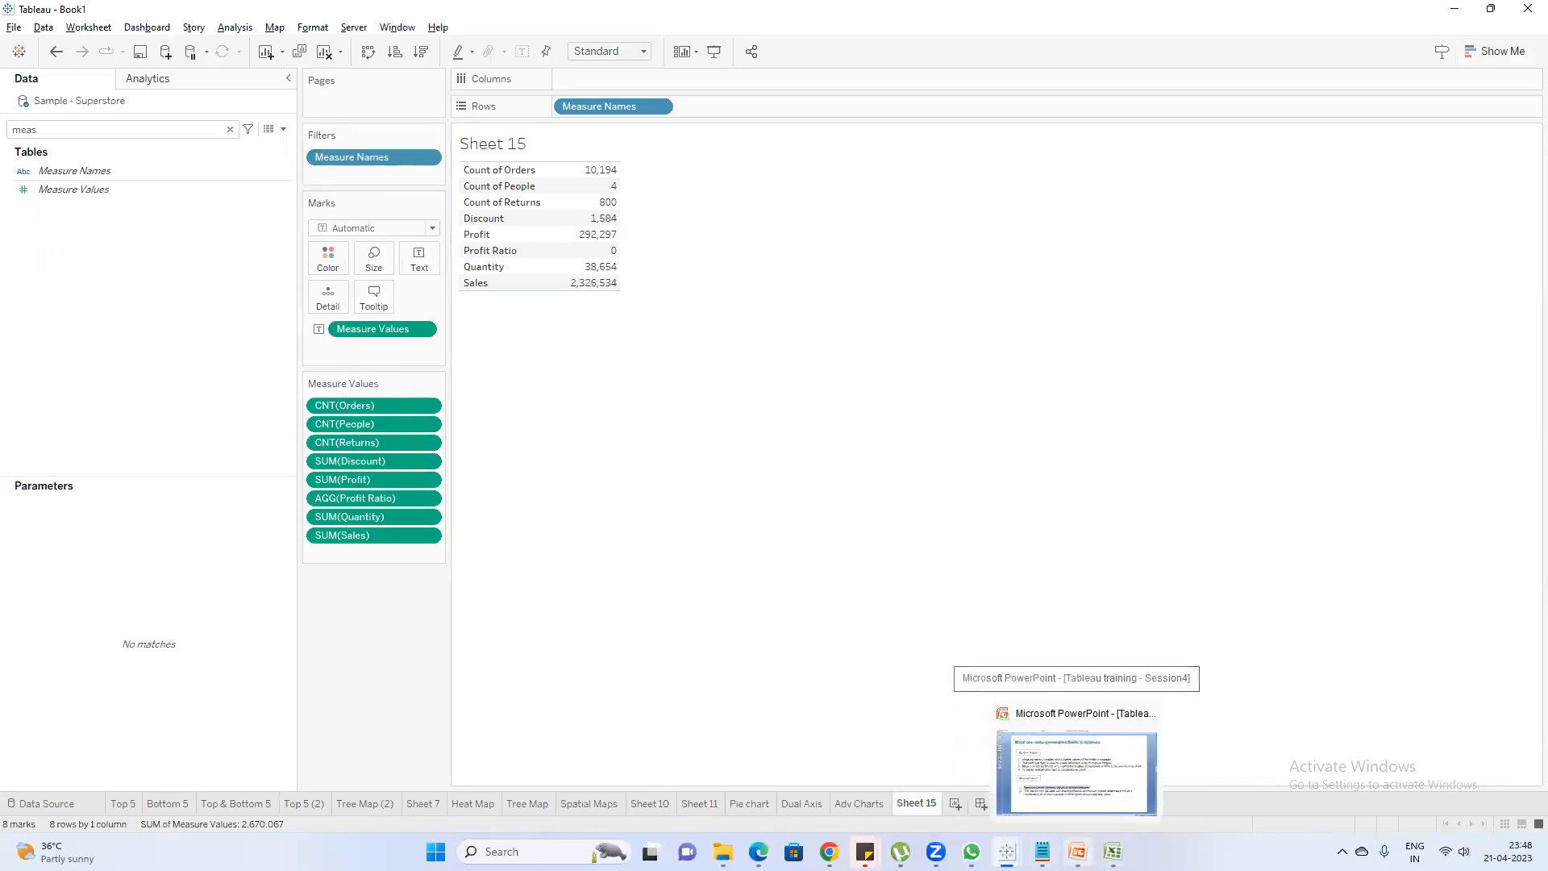
left_click(1043, 704)
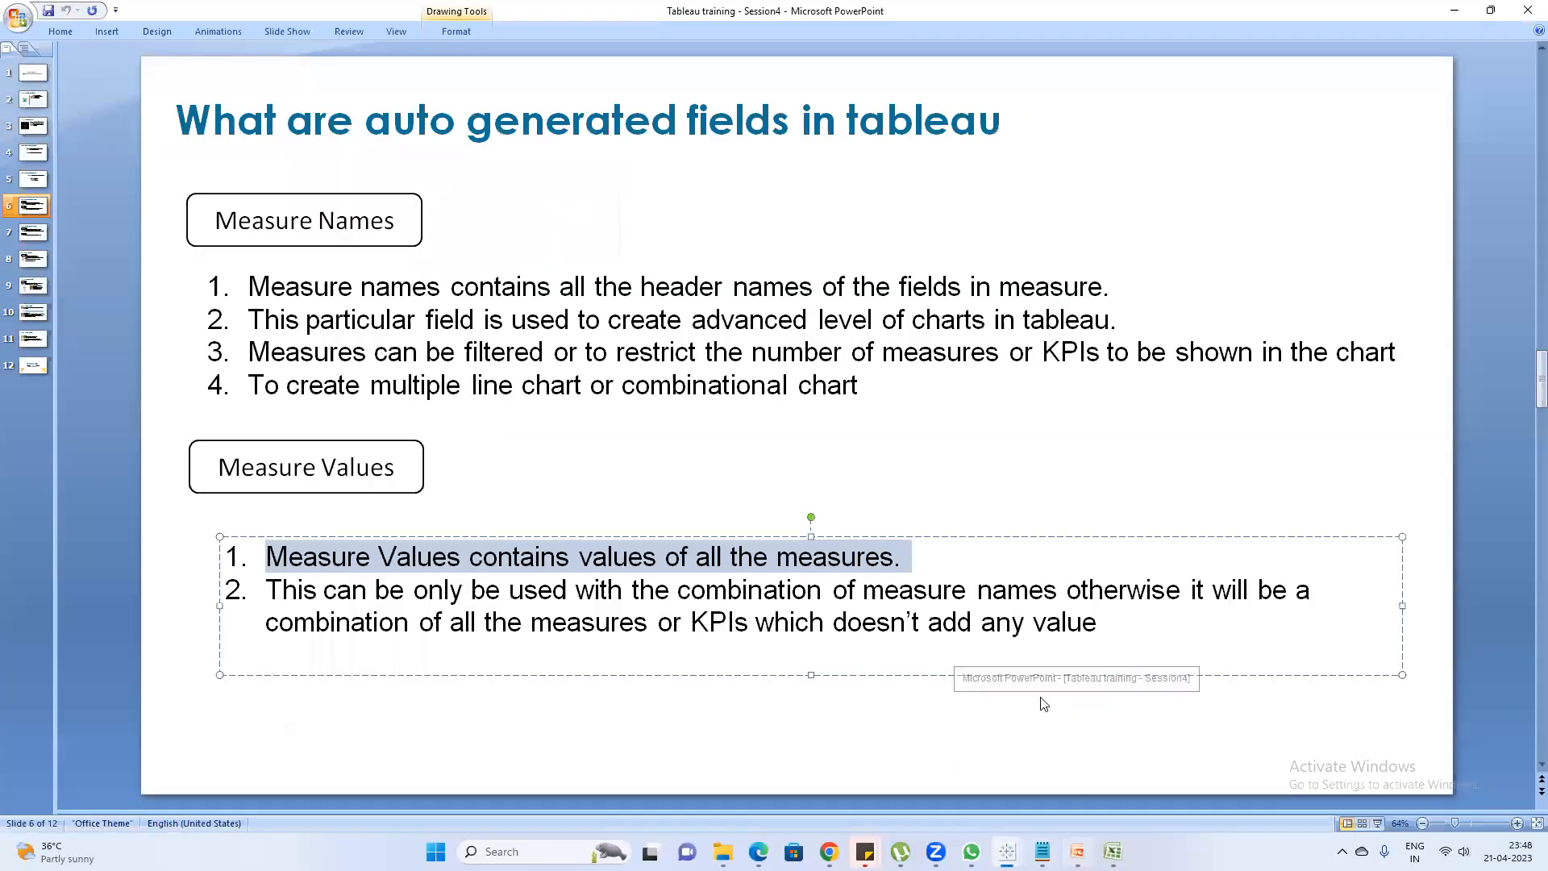
left_click(29, 237)
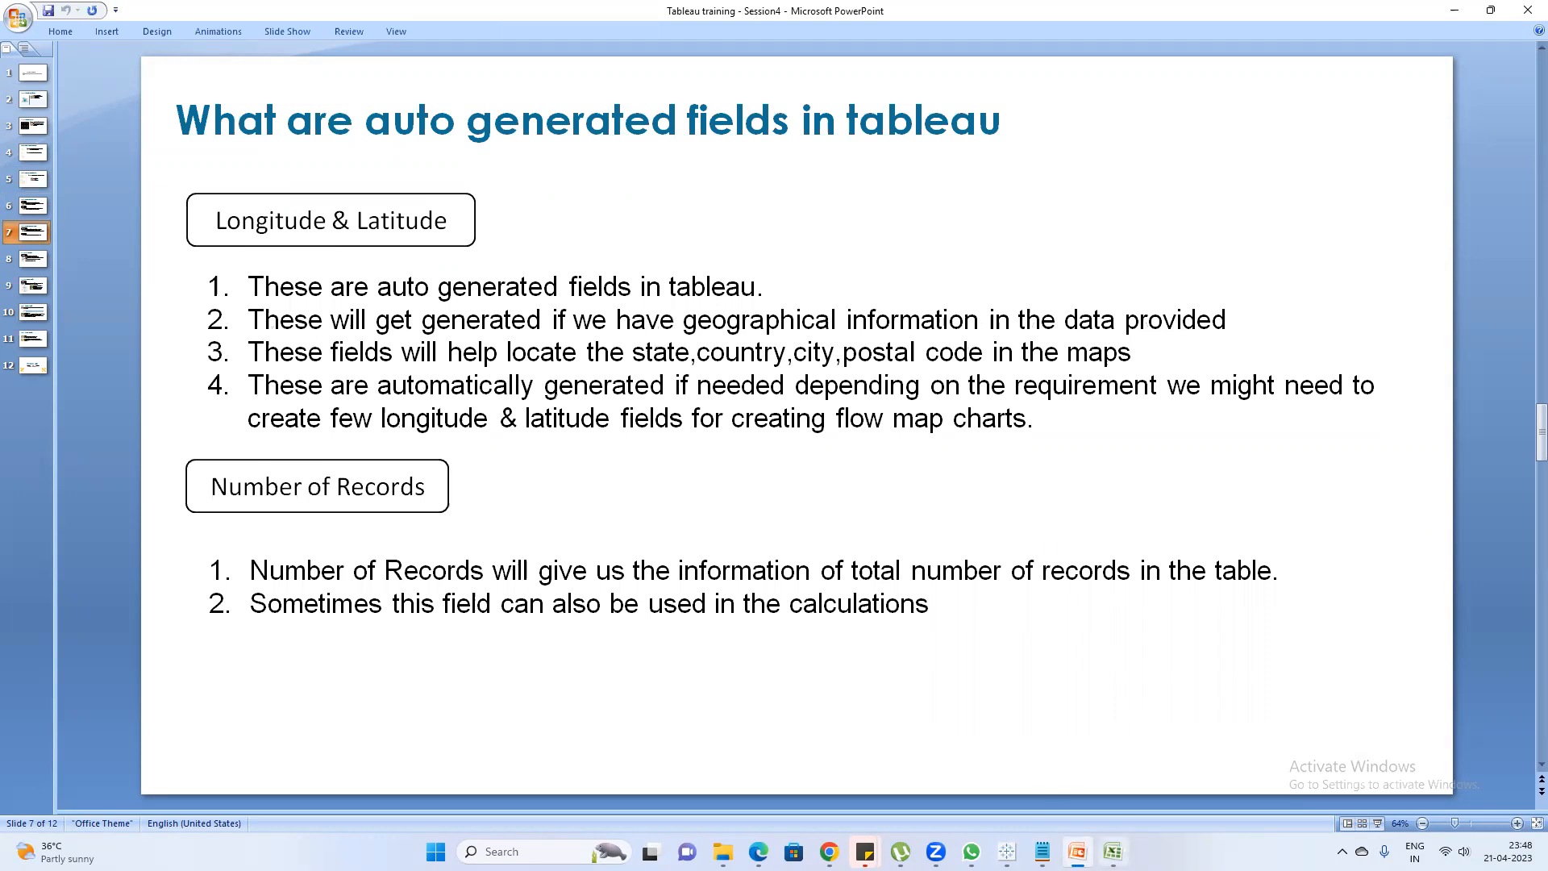
Switch to Excel's Assignment2 workbook and select the Country column to review its values
left_click(1112, 852)
left_click(300, 190)
left_click(293, 159)
left_click(299, 144)
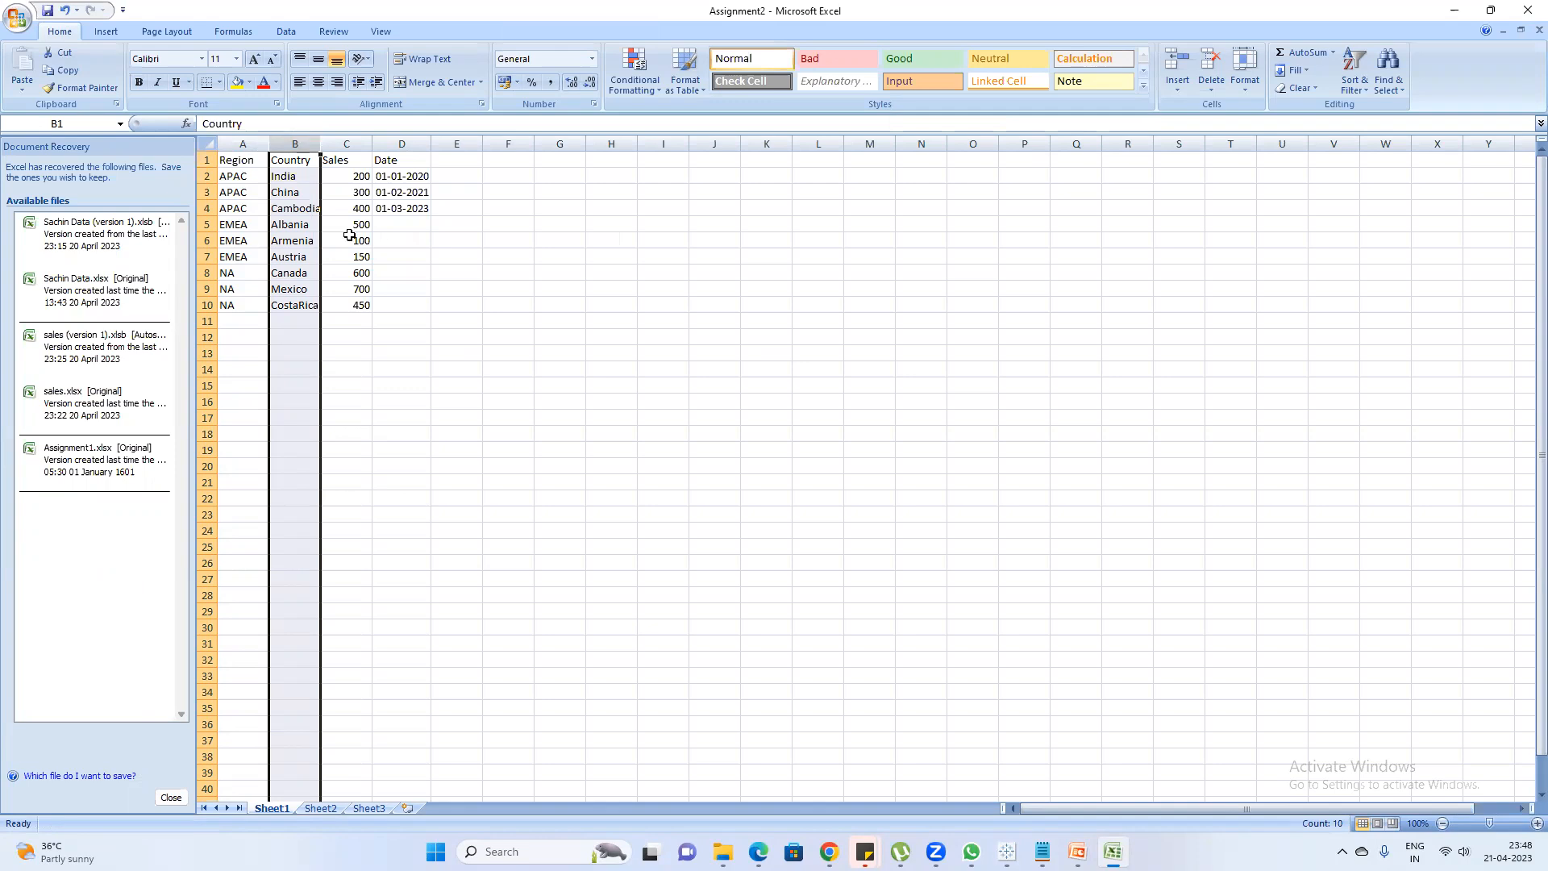
Switch to Tableau's Book2, hide the Show Me chart suggestions and clear Sheet 2
left_click(1007, 852)
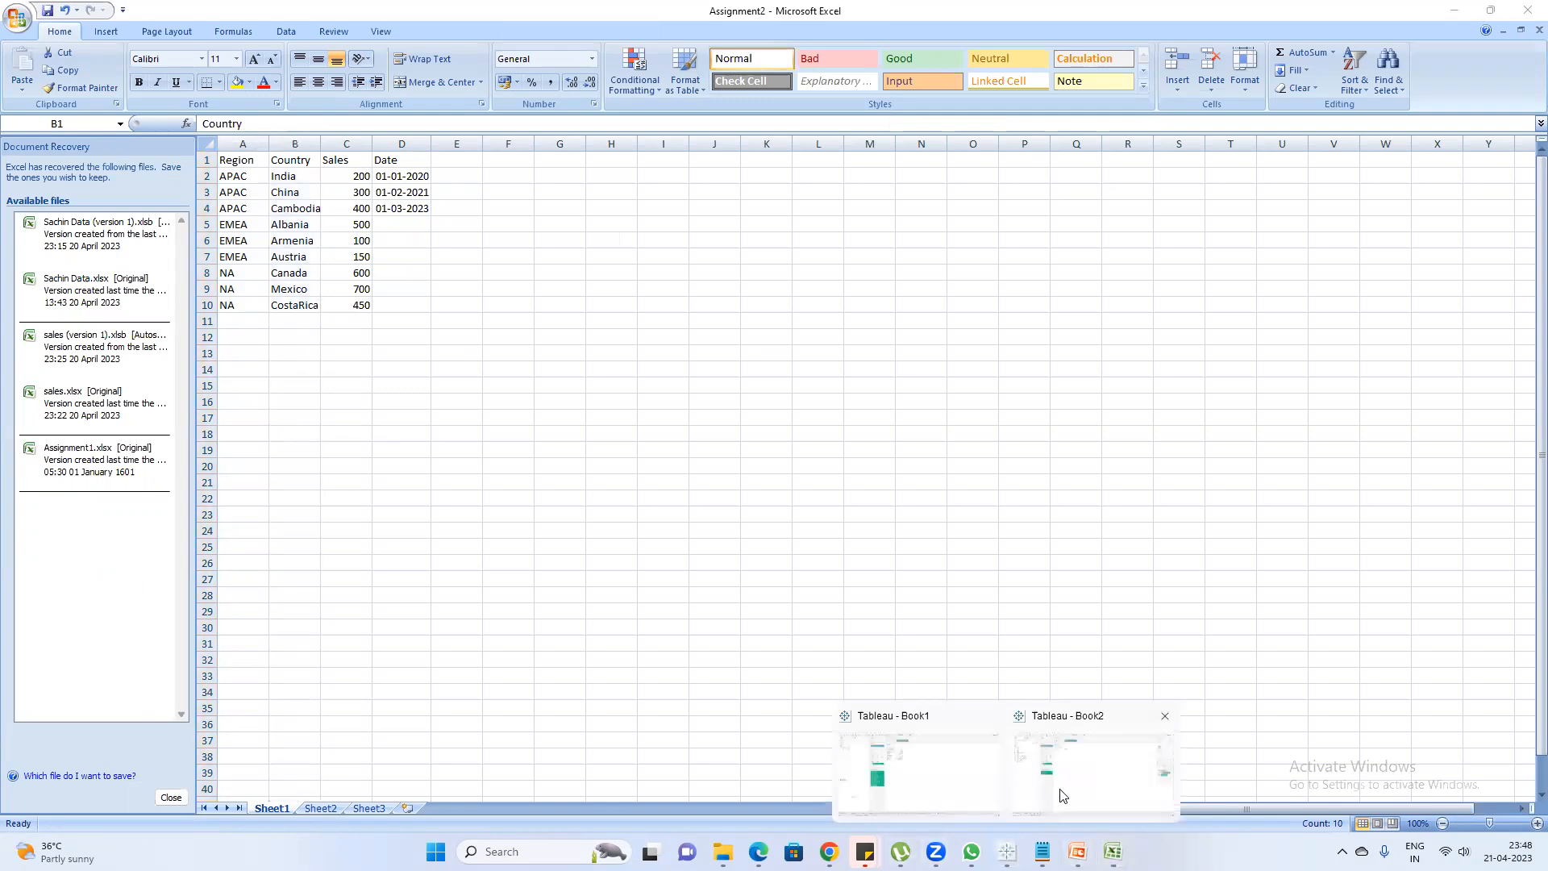
left_click(1063, 795)
left_click(91, 260)
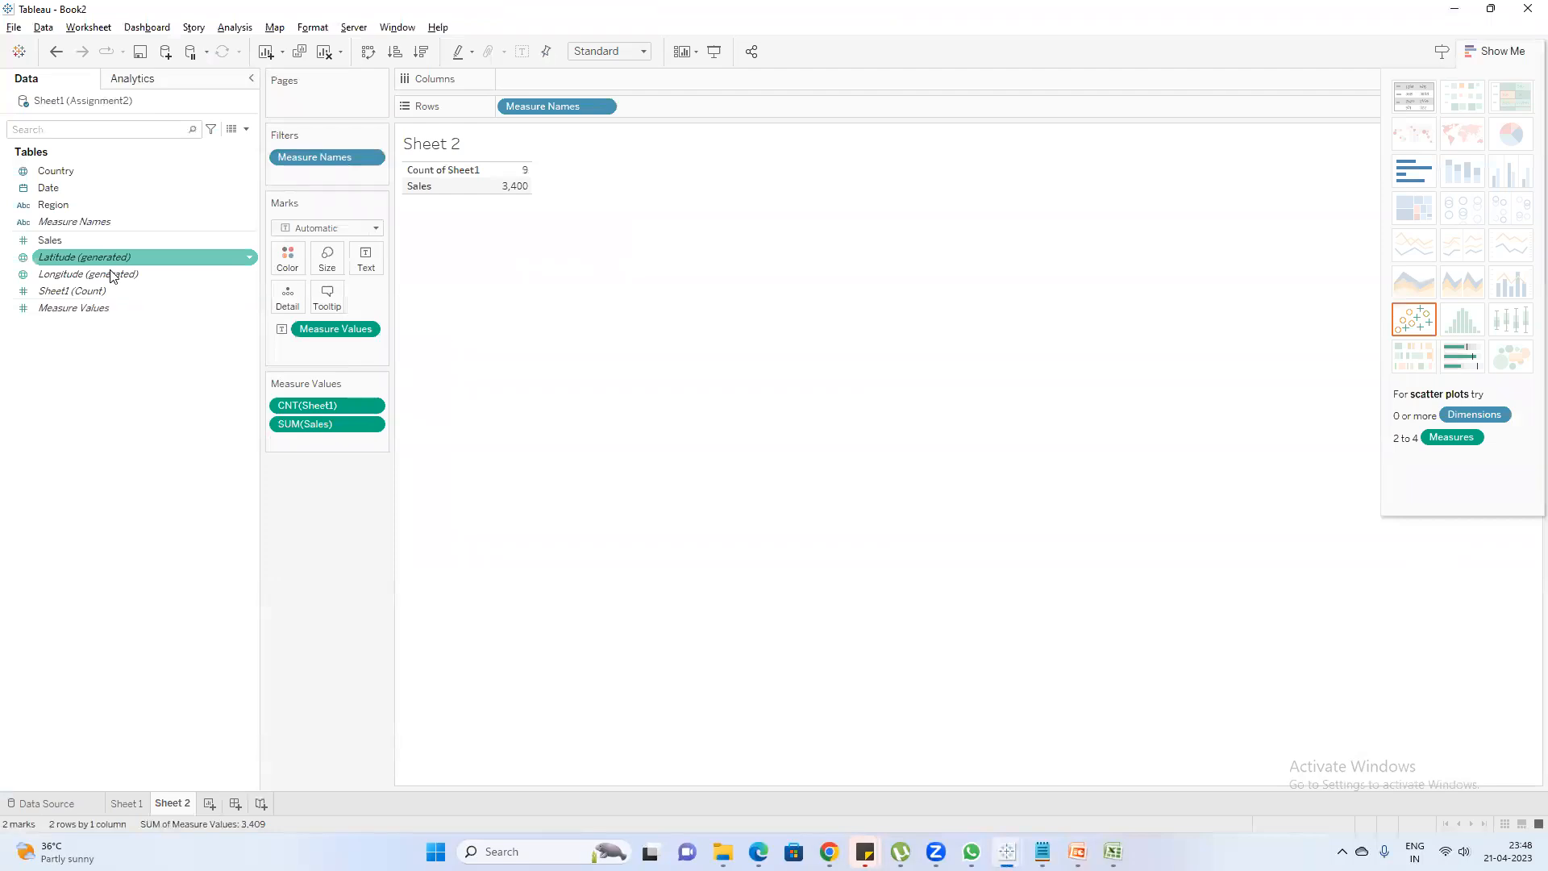
left_click(1509, 50)
left_click(324, 52)
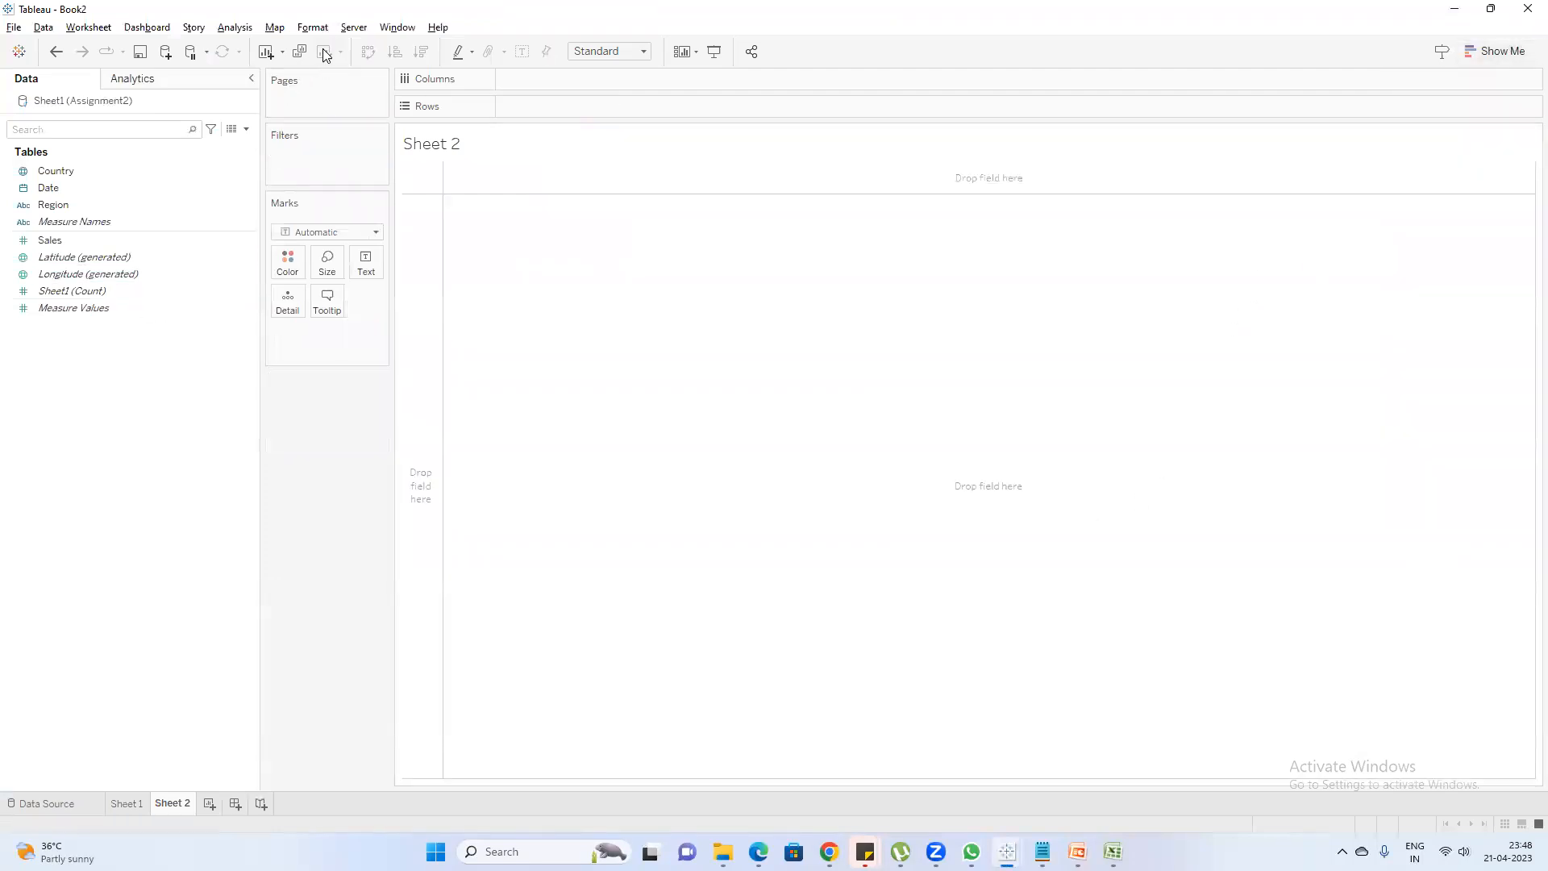
Plot Country on a map in Sheet 2 and size its marks by Sales
left_click(63, 175)
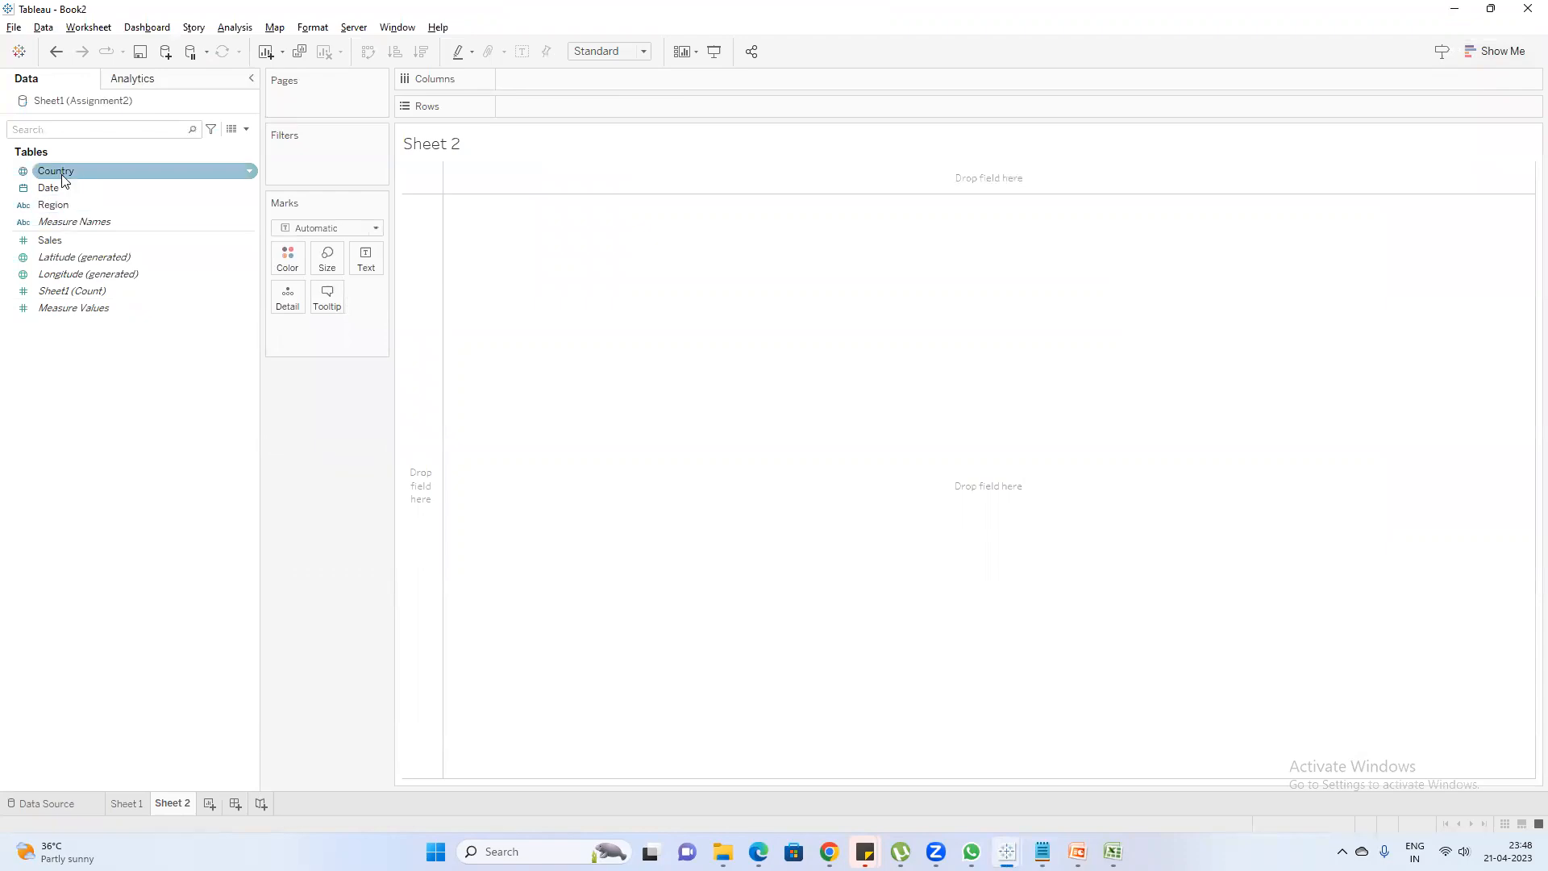
left_click(62, 169)
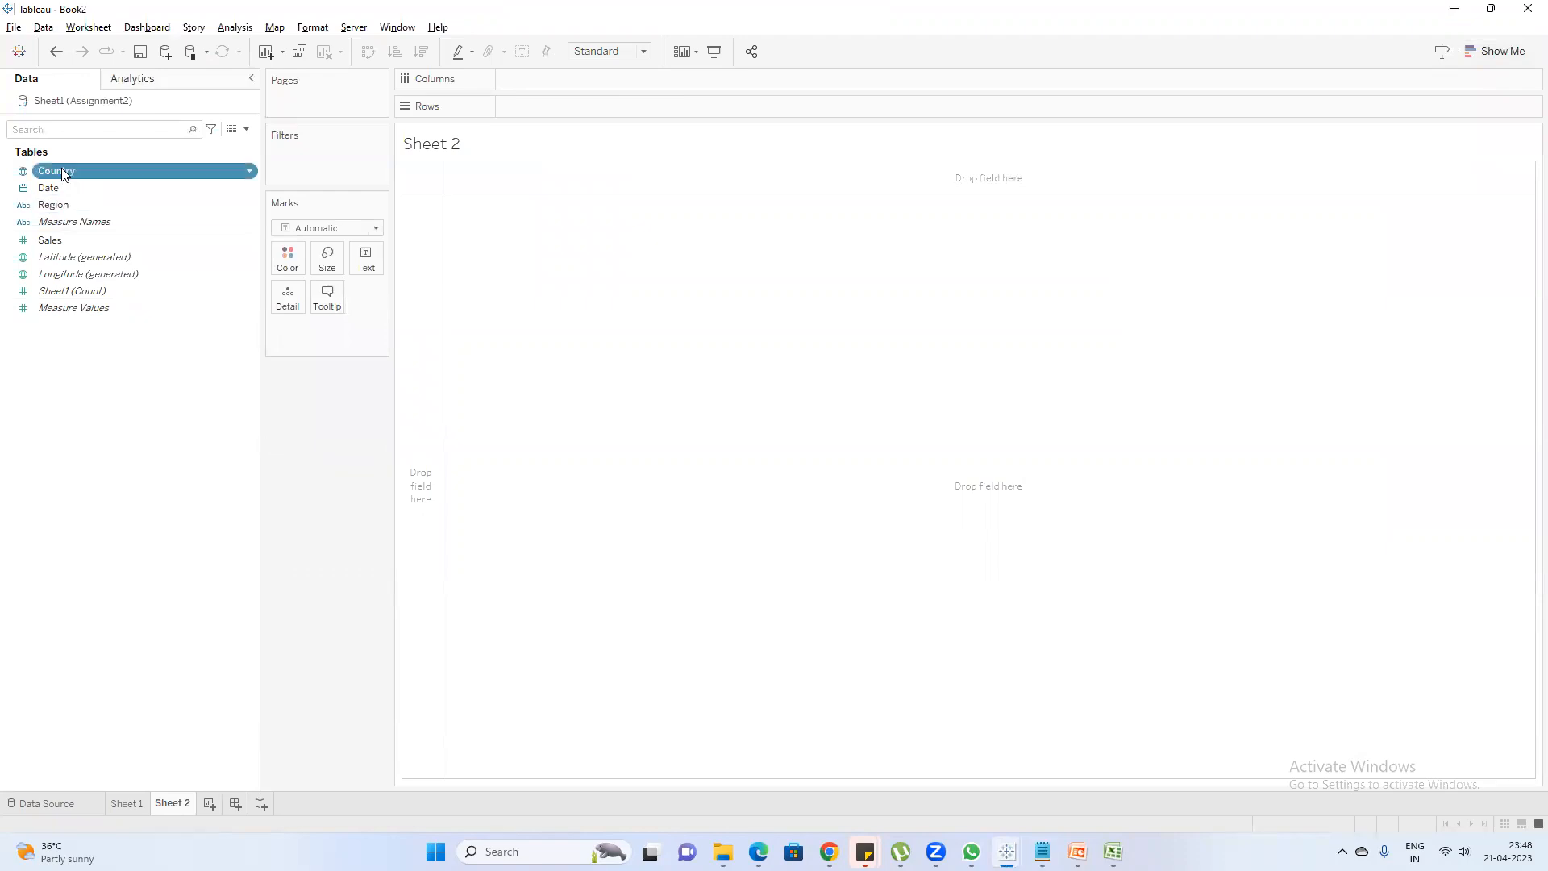
double_click(62, 171)
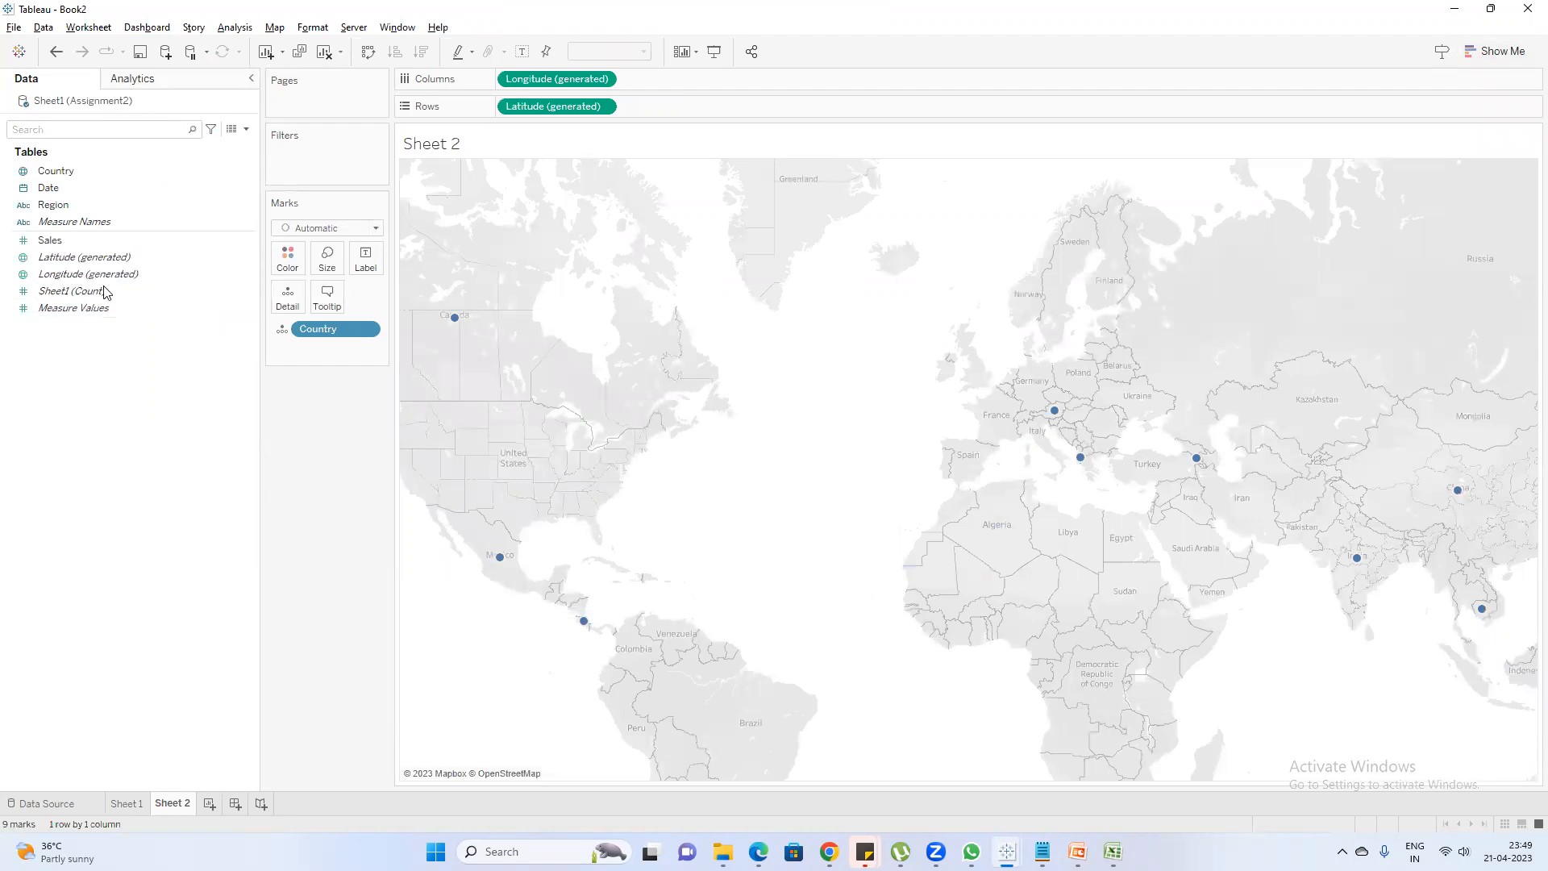
mouse_move(456, 319)
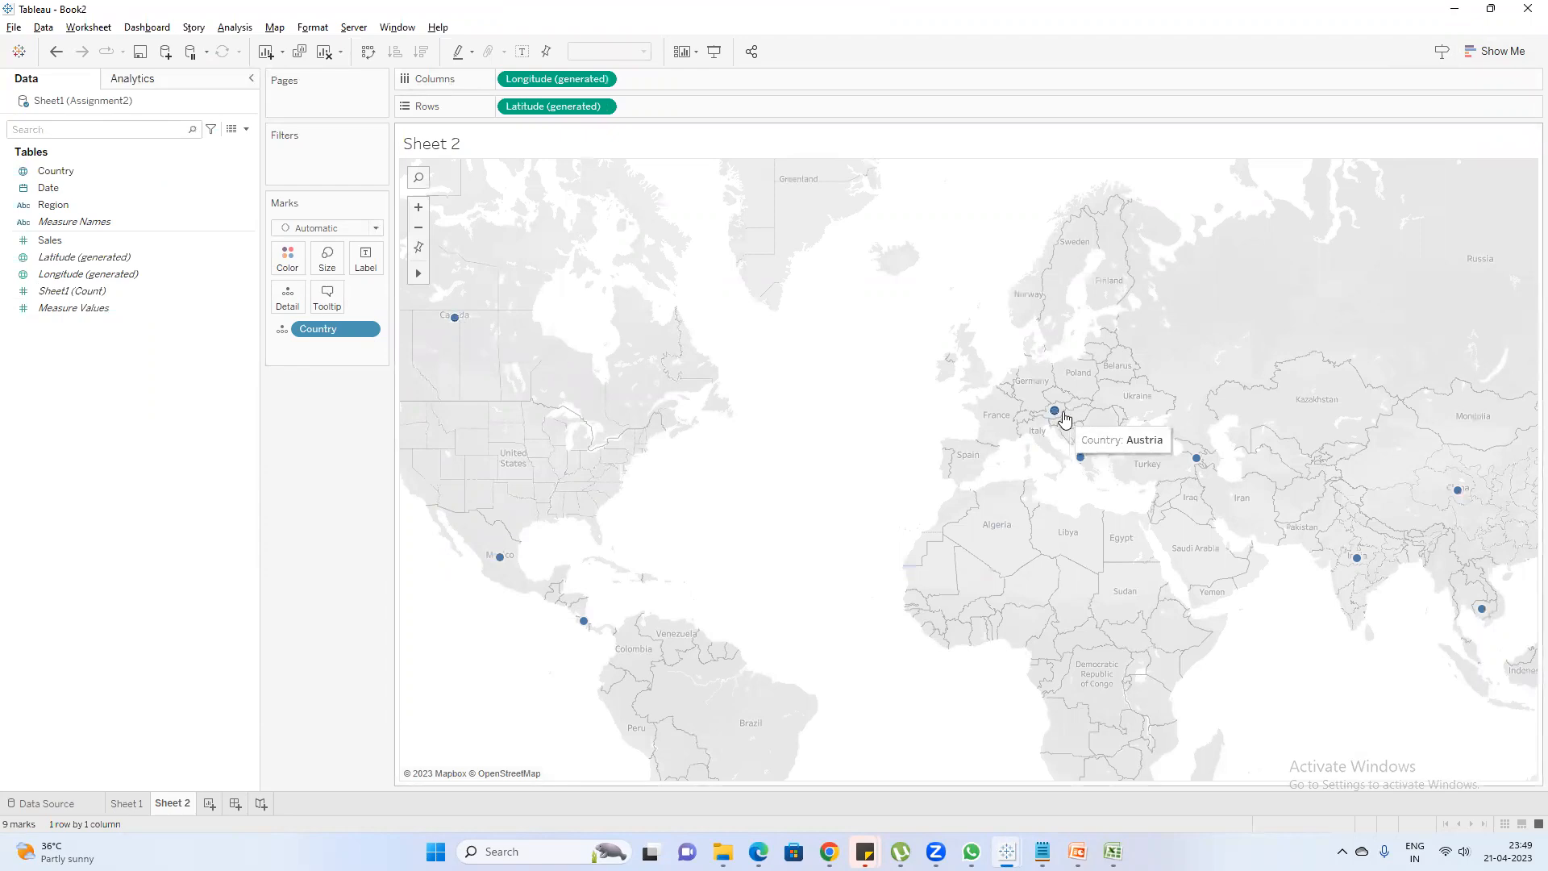
double_click(73, 243)
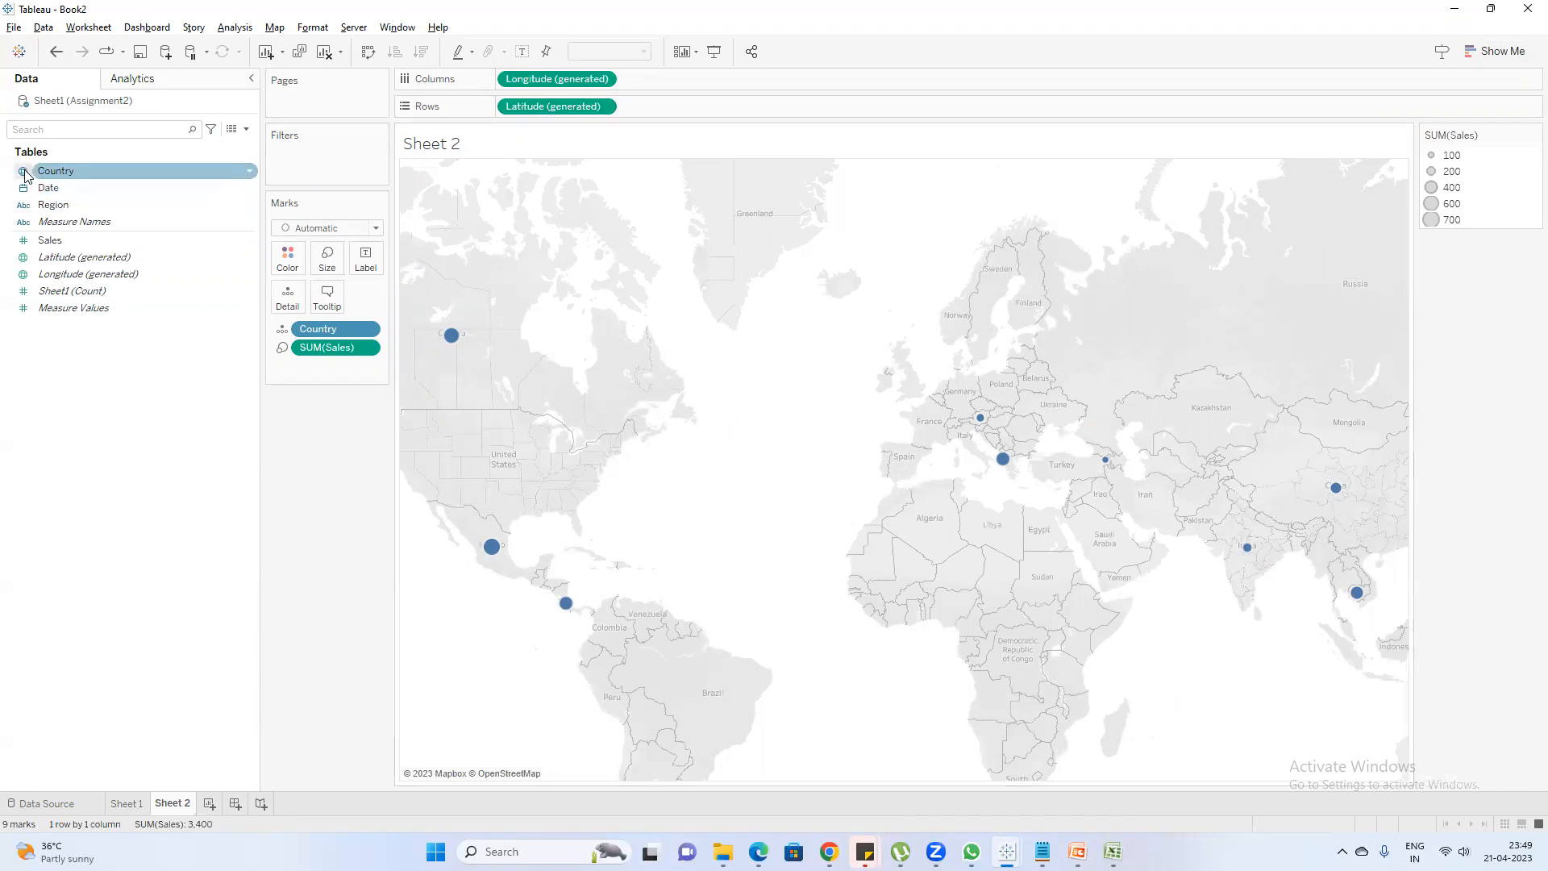
Switch to Notepad and add the note "Latitud & Longitude will appear only we have Geo location"
mouse_move(1042, 851)
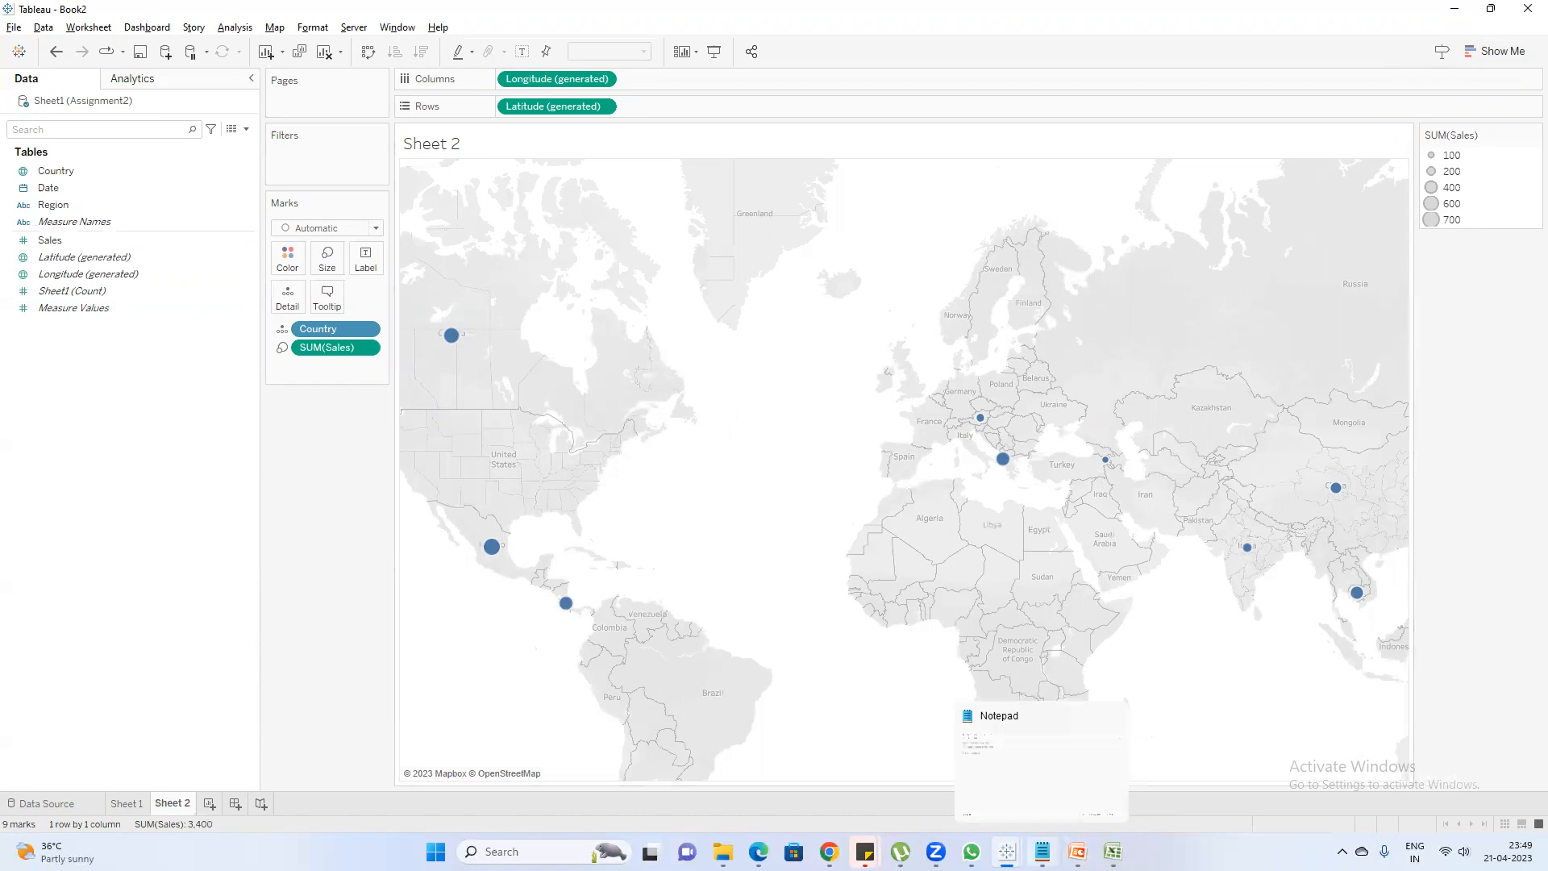
left_click(1040, 762)
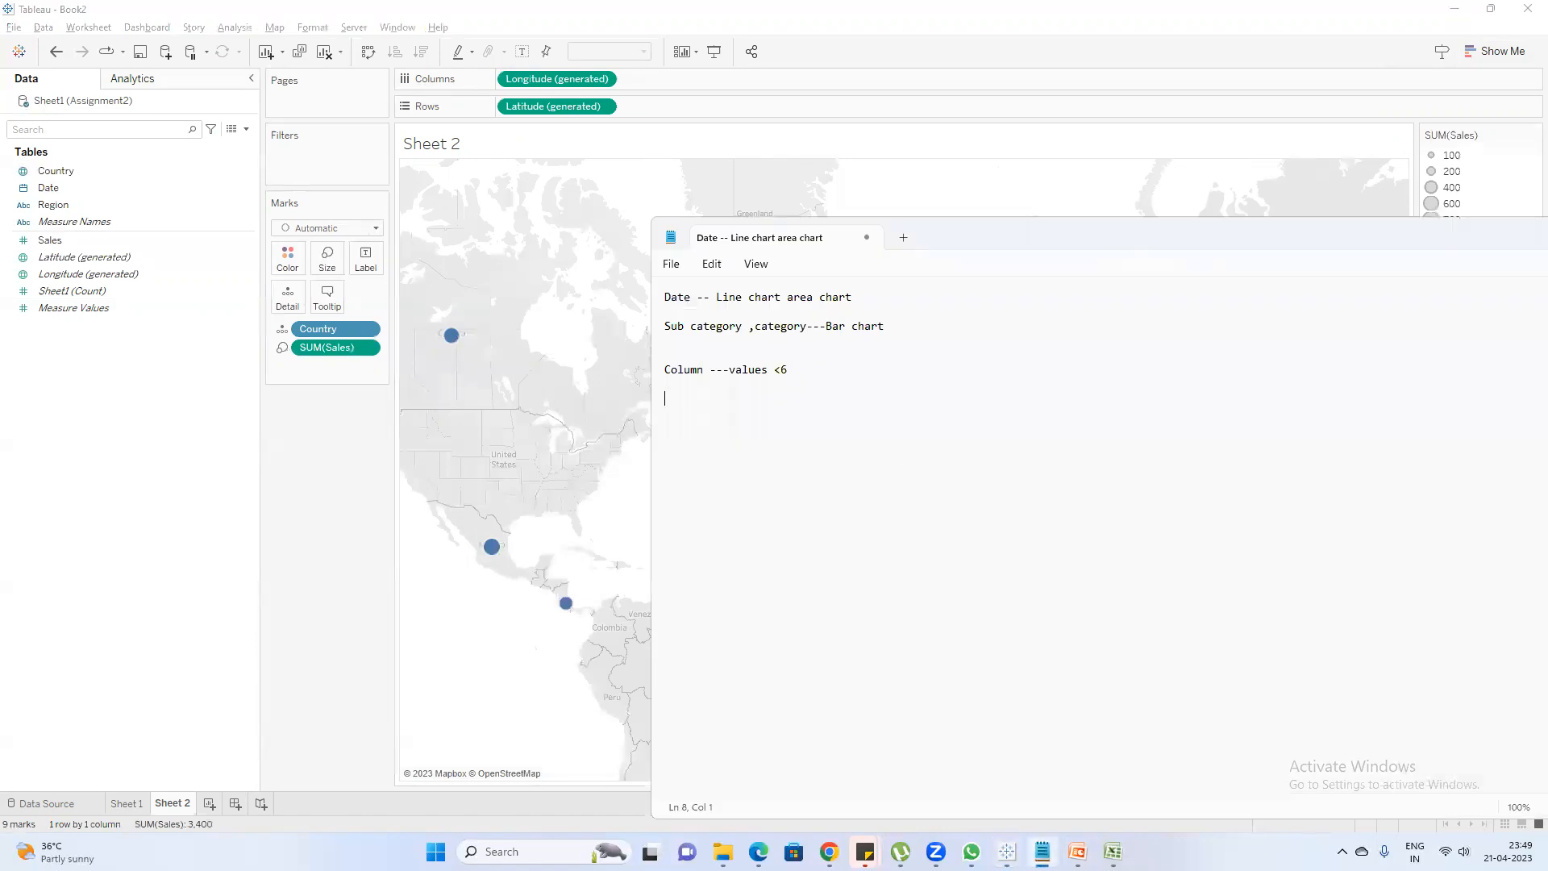
type("Latitud & Longitude will apper")
type("r only ")
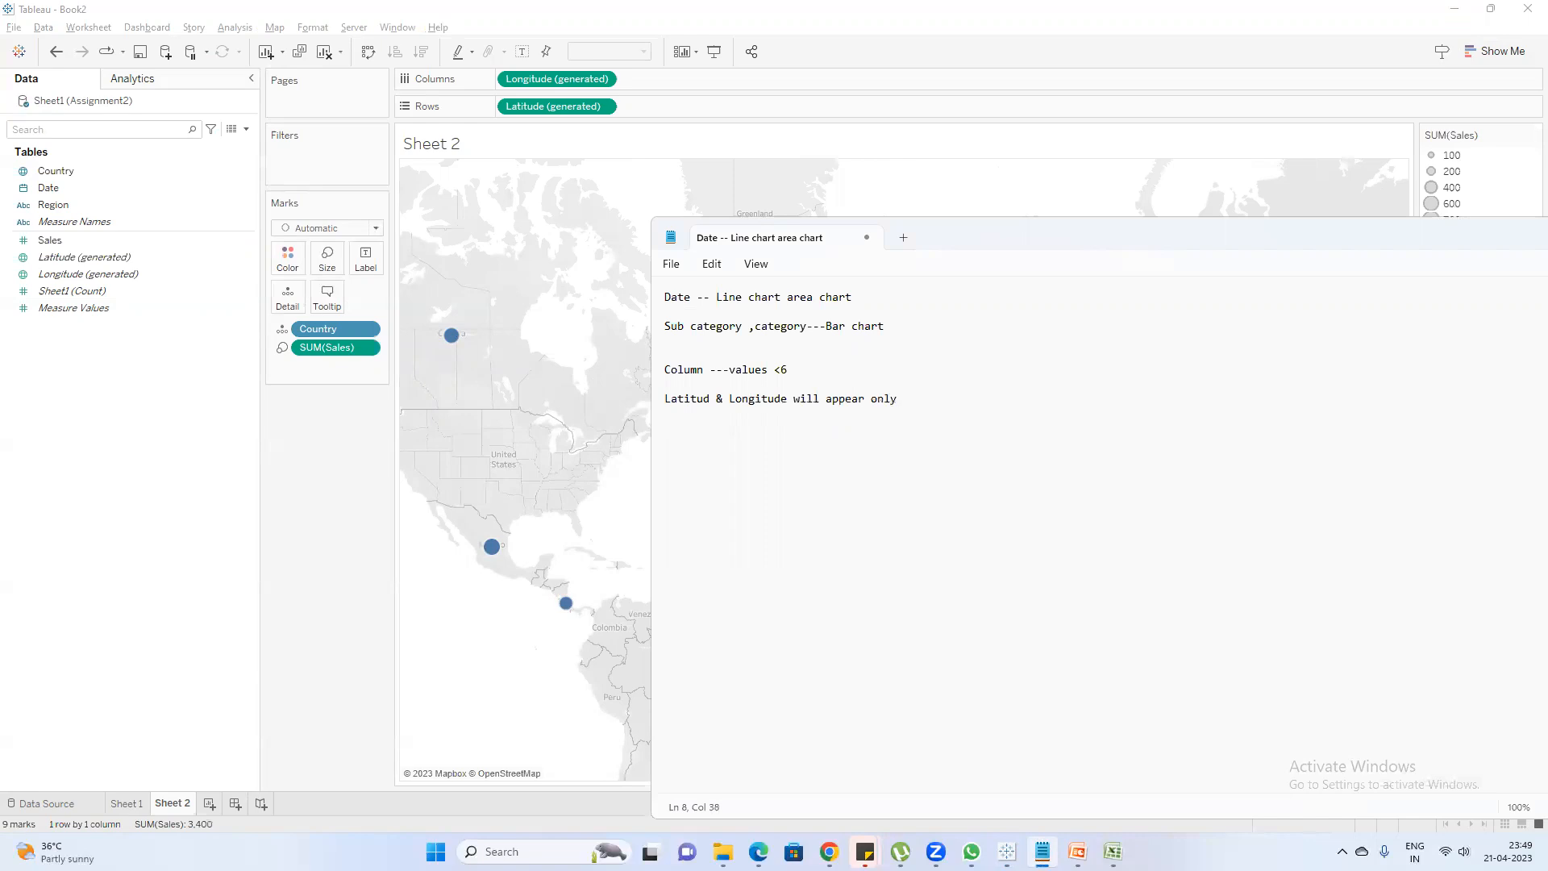
type("we have Geo locati")
List Country, state, district, city and postal code on separate lines below the geo location note
key("Return")
type("Sym")
key("BackSpace")
key("BackSpace")
key("BackSpace")
type("ate ")
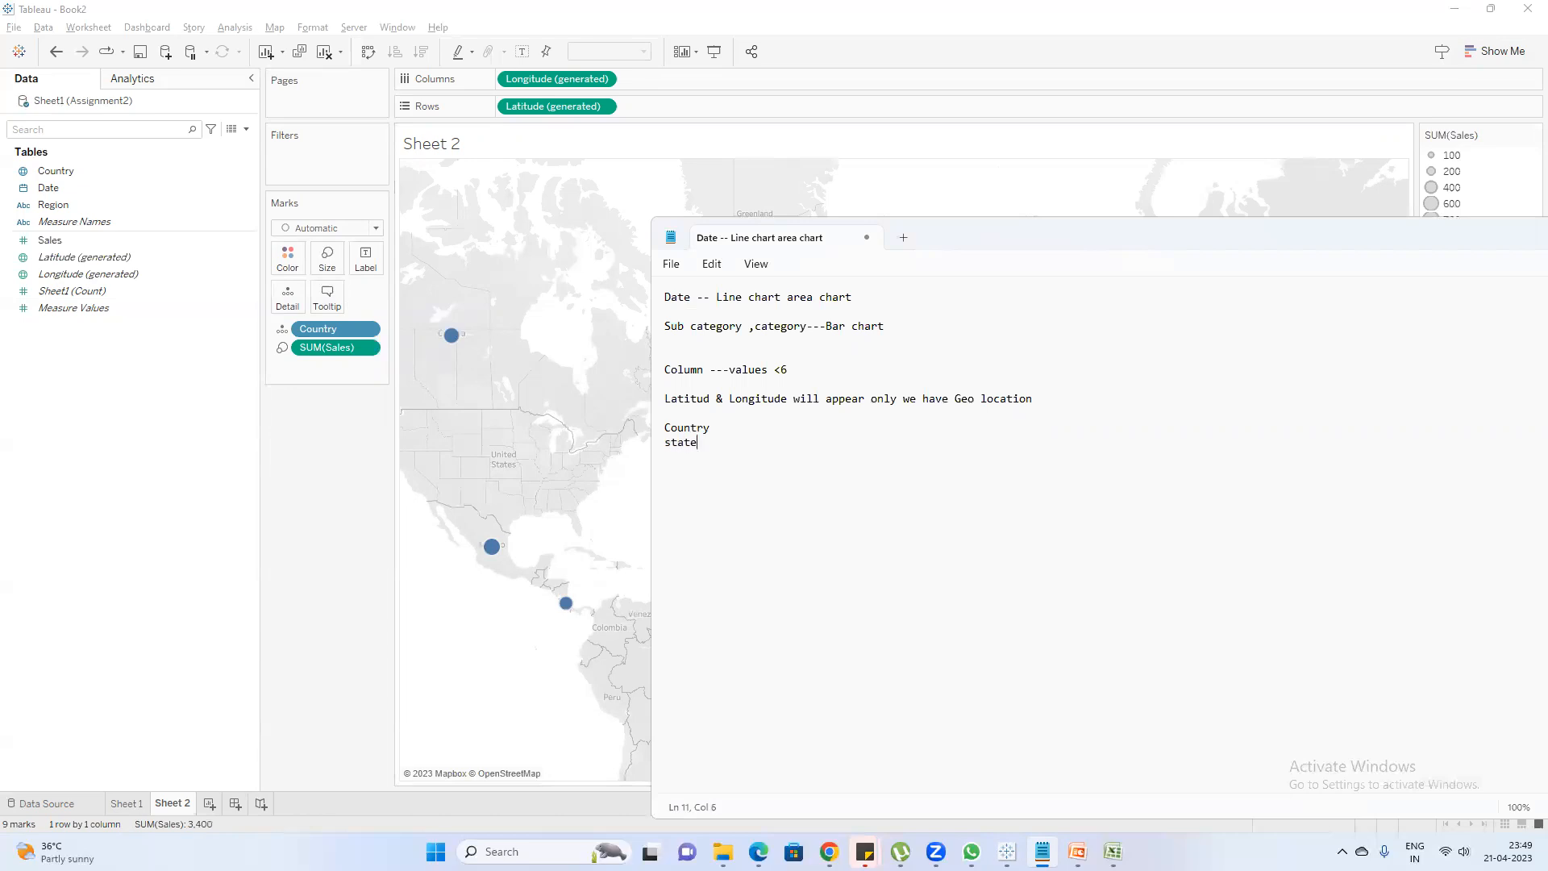
type("distri")
type("ct city p")
type("ost")
type("al code")
Highlight the list of geographic fields, and add the sample postal code 500008 below it
left_click_drag(750, 492, 649, 436)
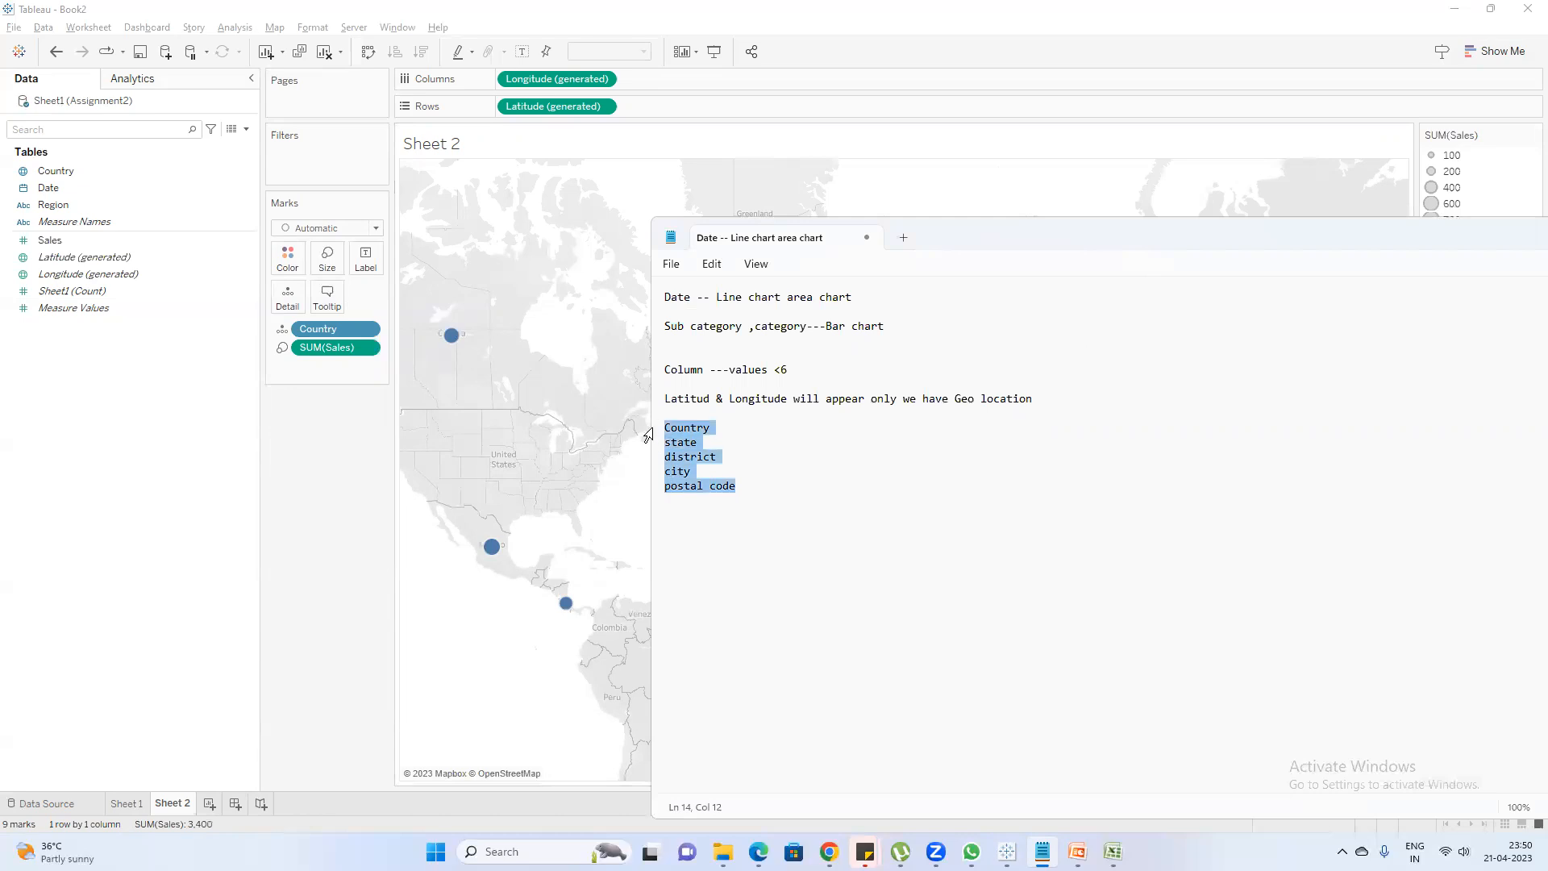
left_click(751, 491)
type("500008")
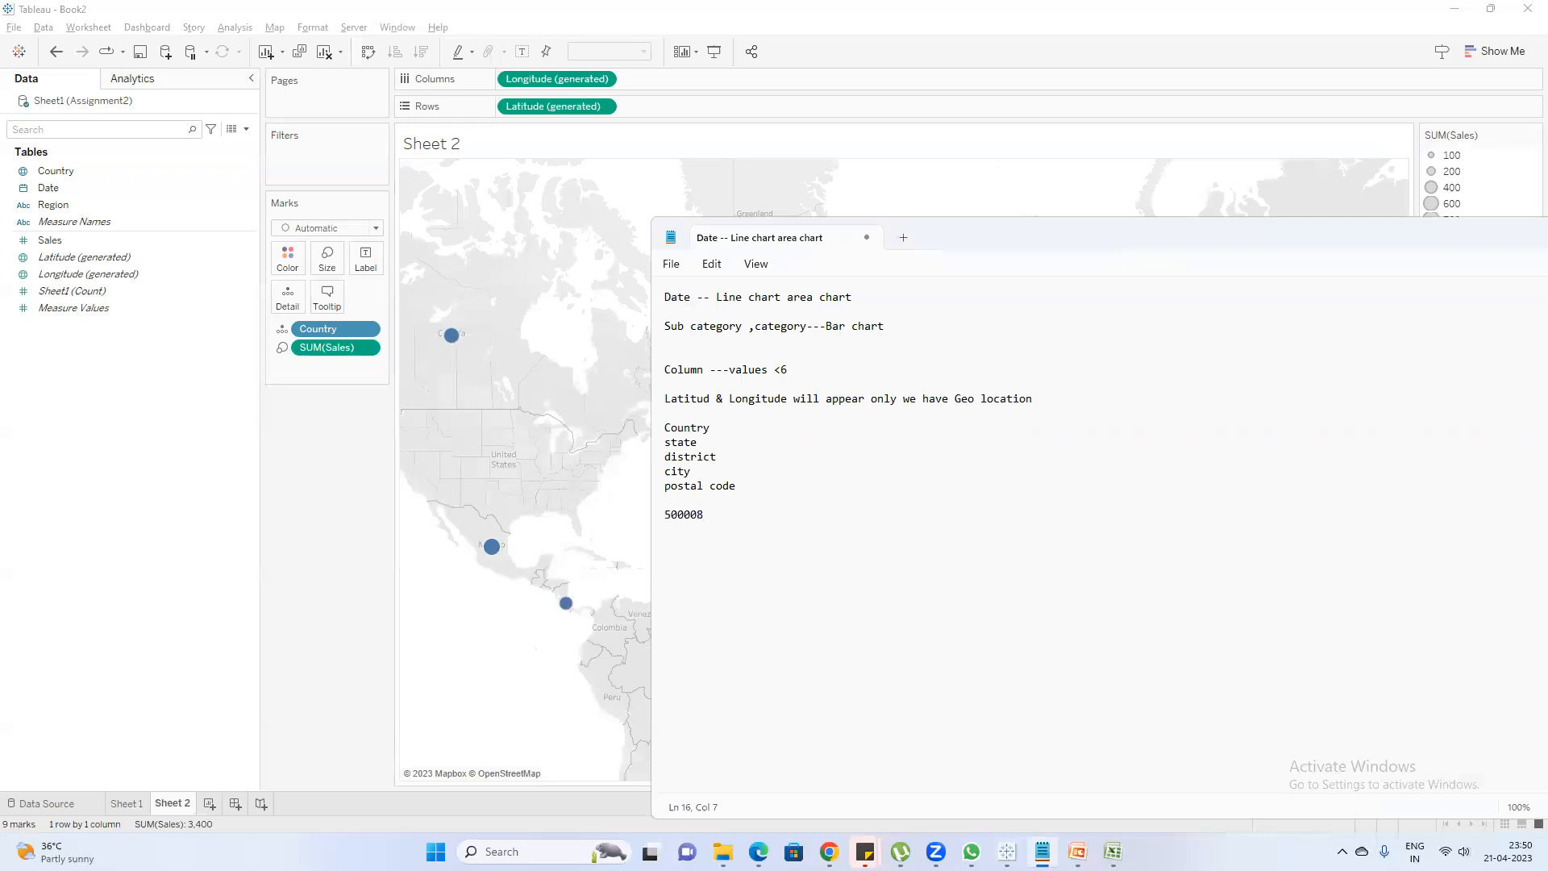
Switch to the Assignment2 workbook in Excel and add a Pin Code column after Date, with 500008 in the India row
left_click(1113, 852)
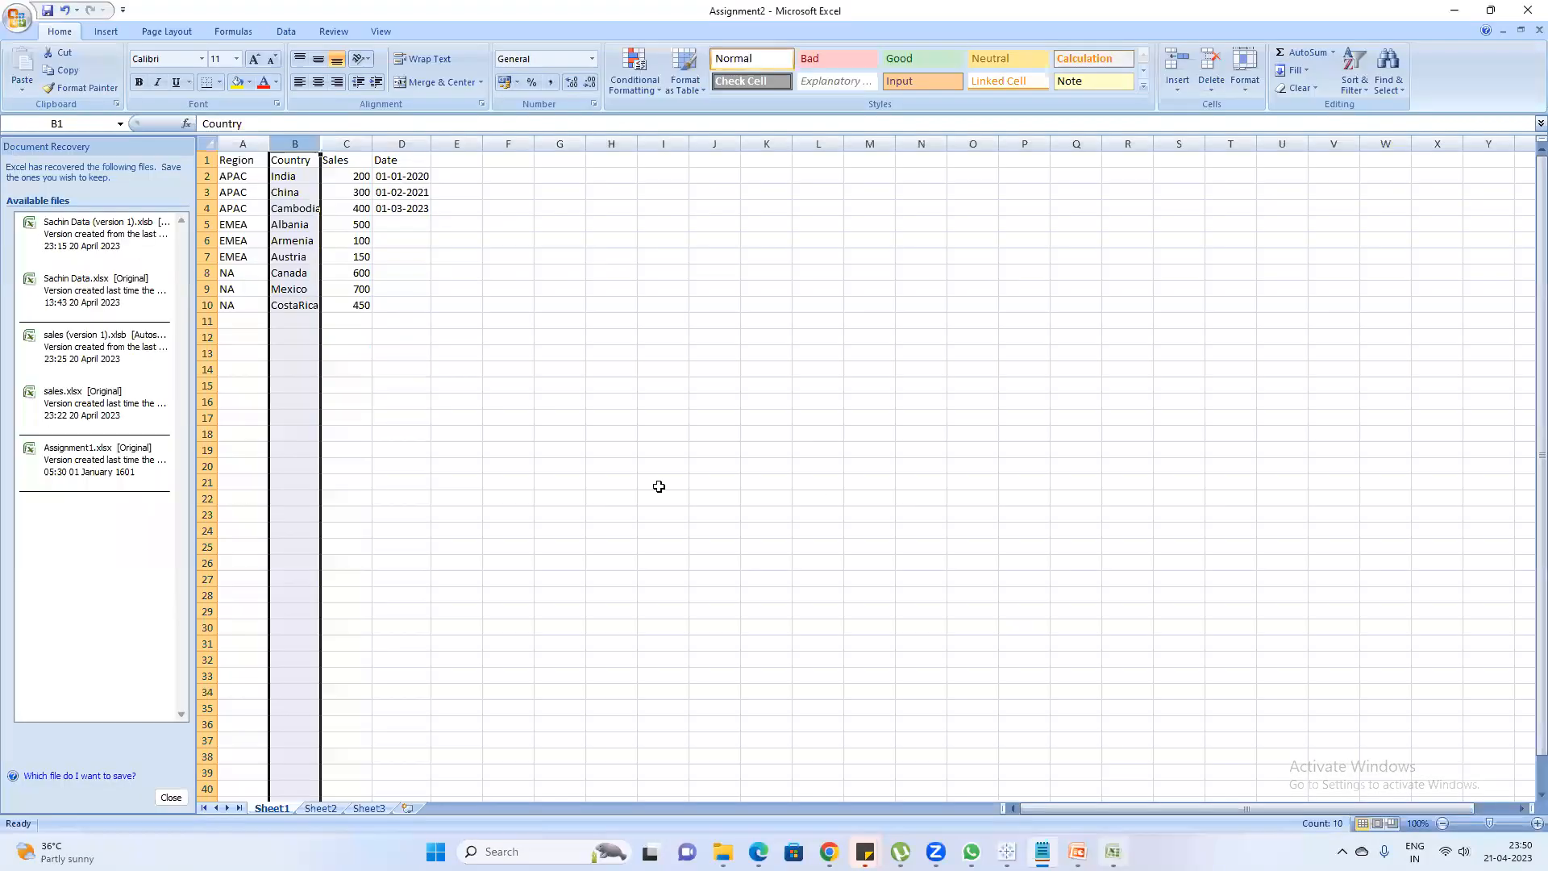
left_click(455, 159)
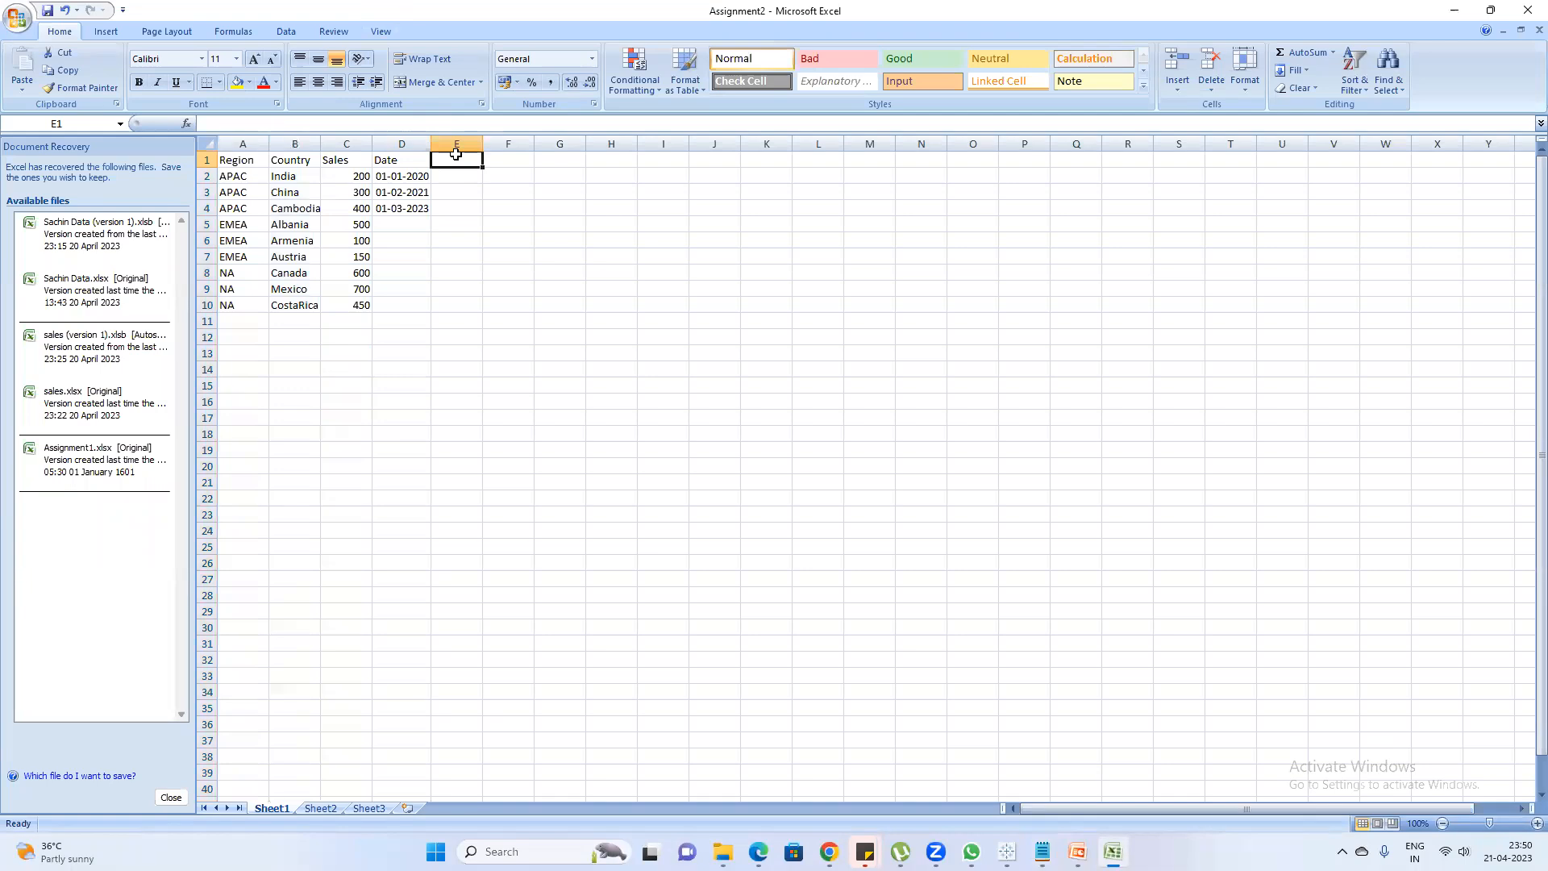
type("Pin Code")
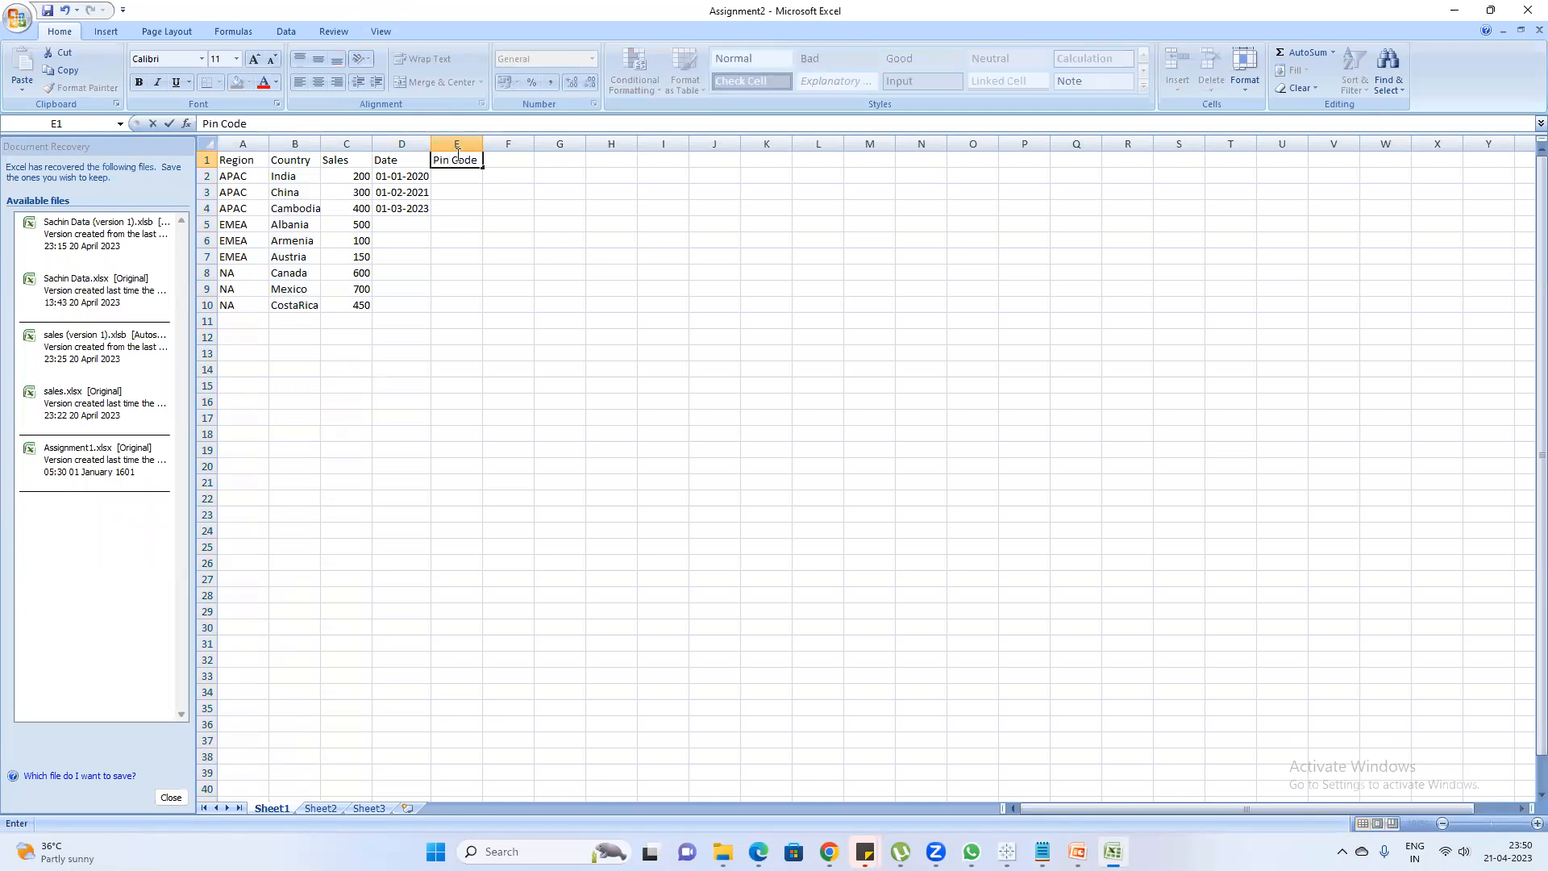
key("Return")
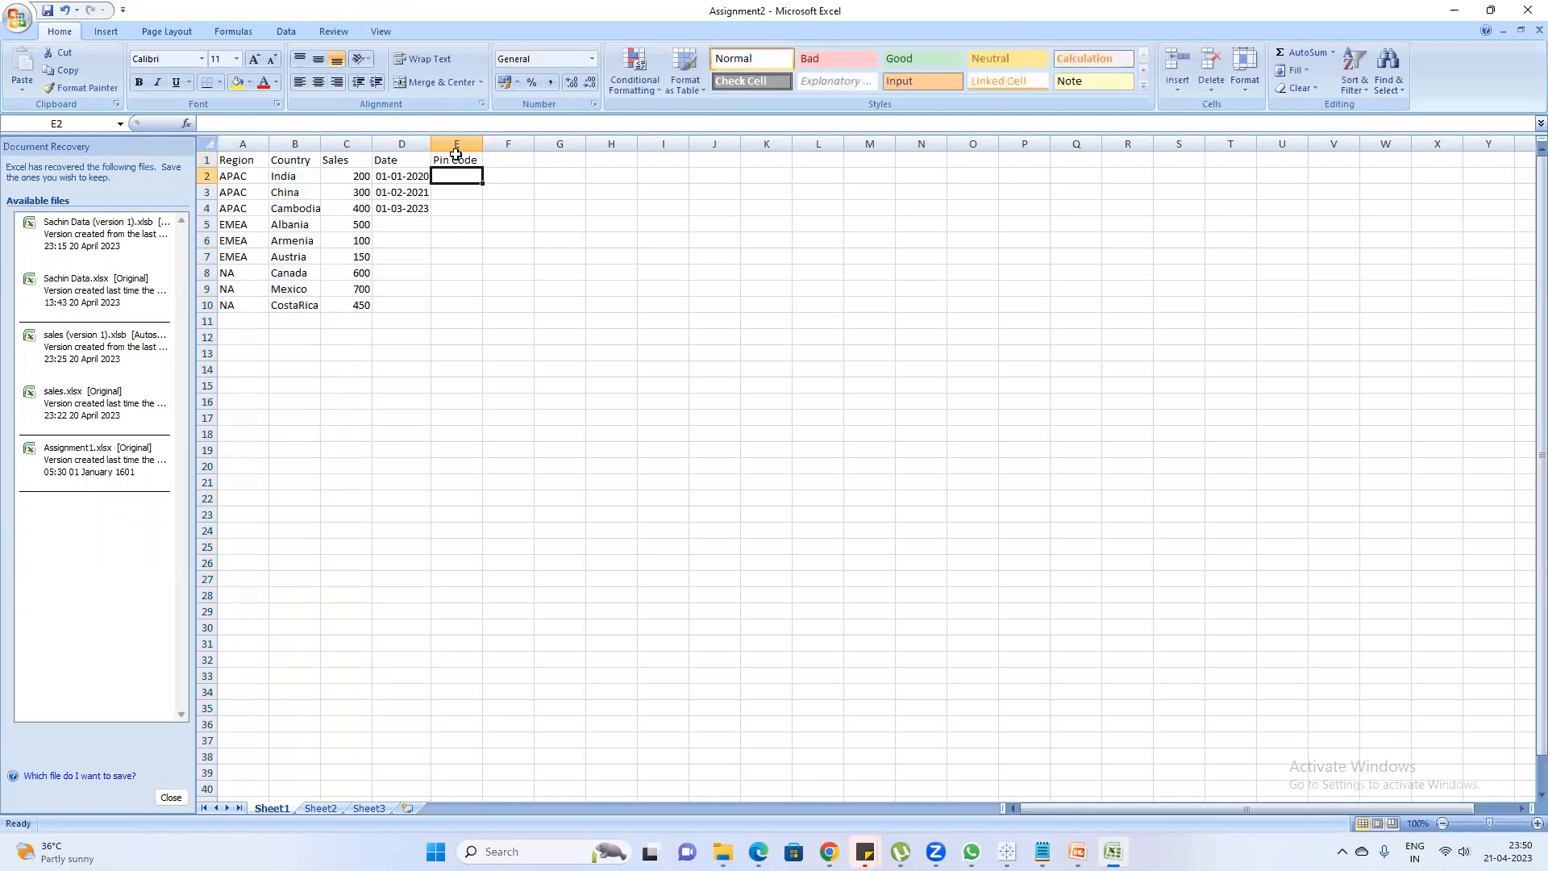
type("500008")
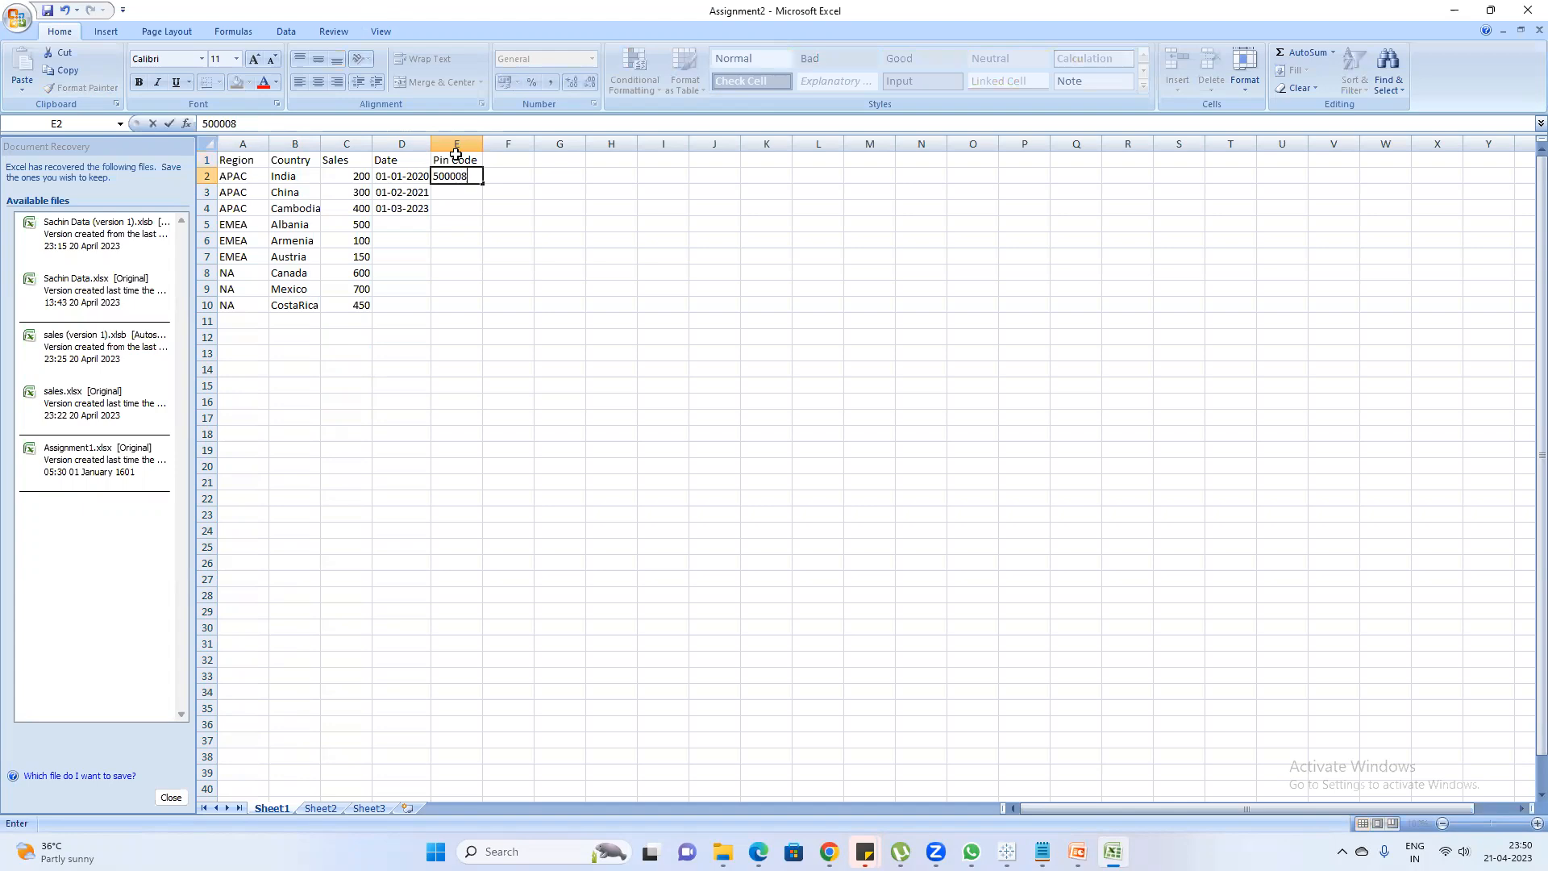
key("Return")
Enter 500010 as the pin code in the China row
type("5000")
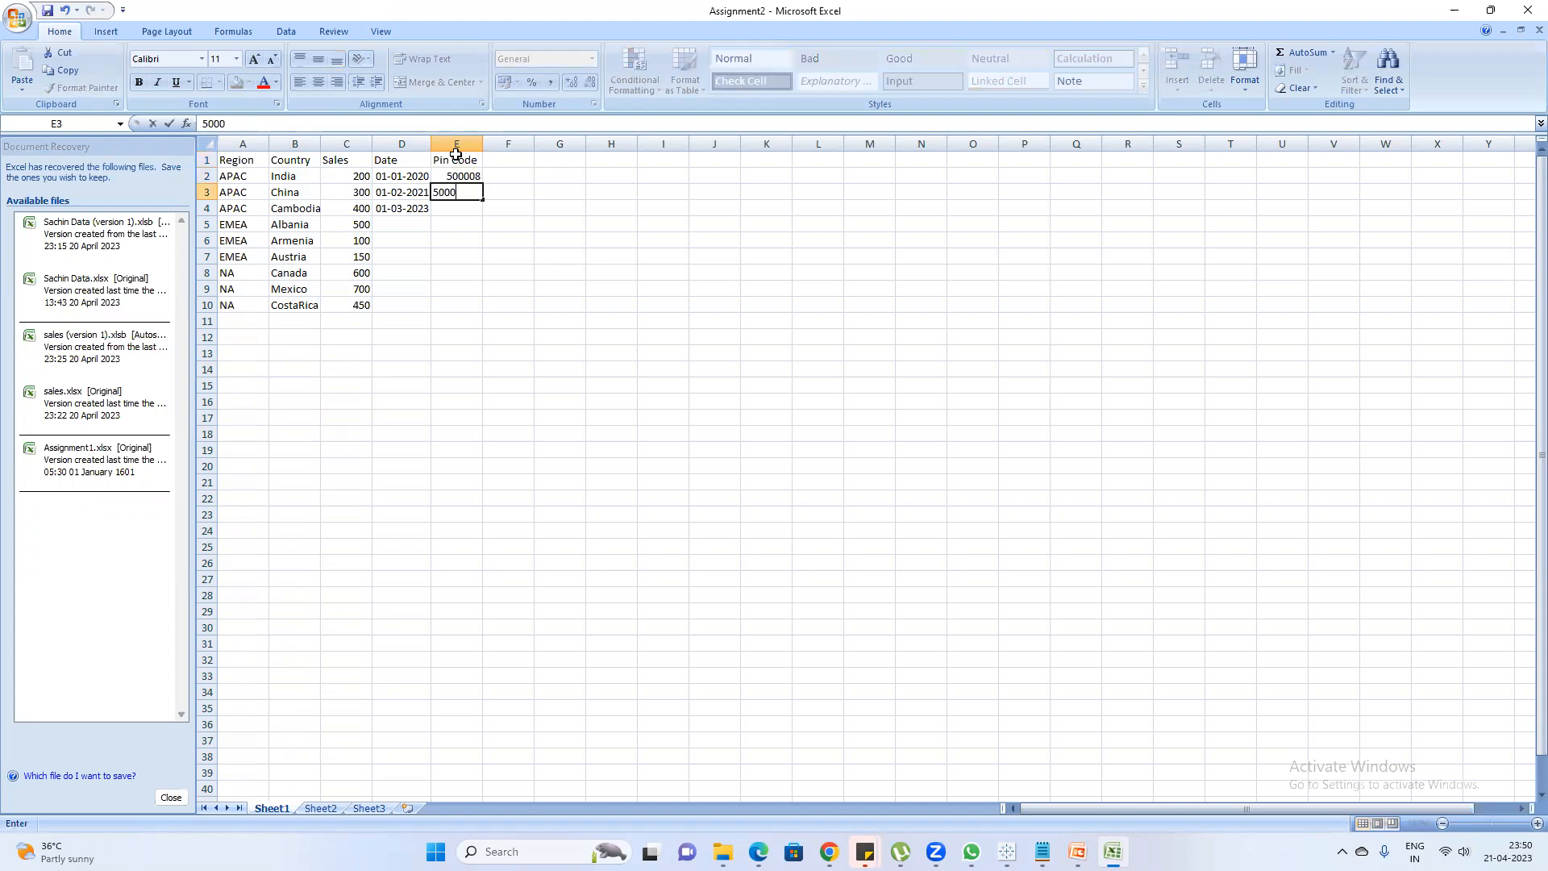
type("010")
key("Return")
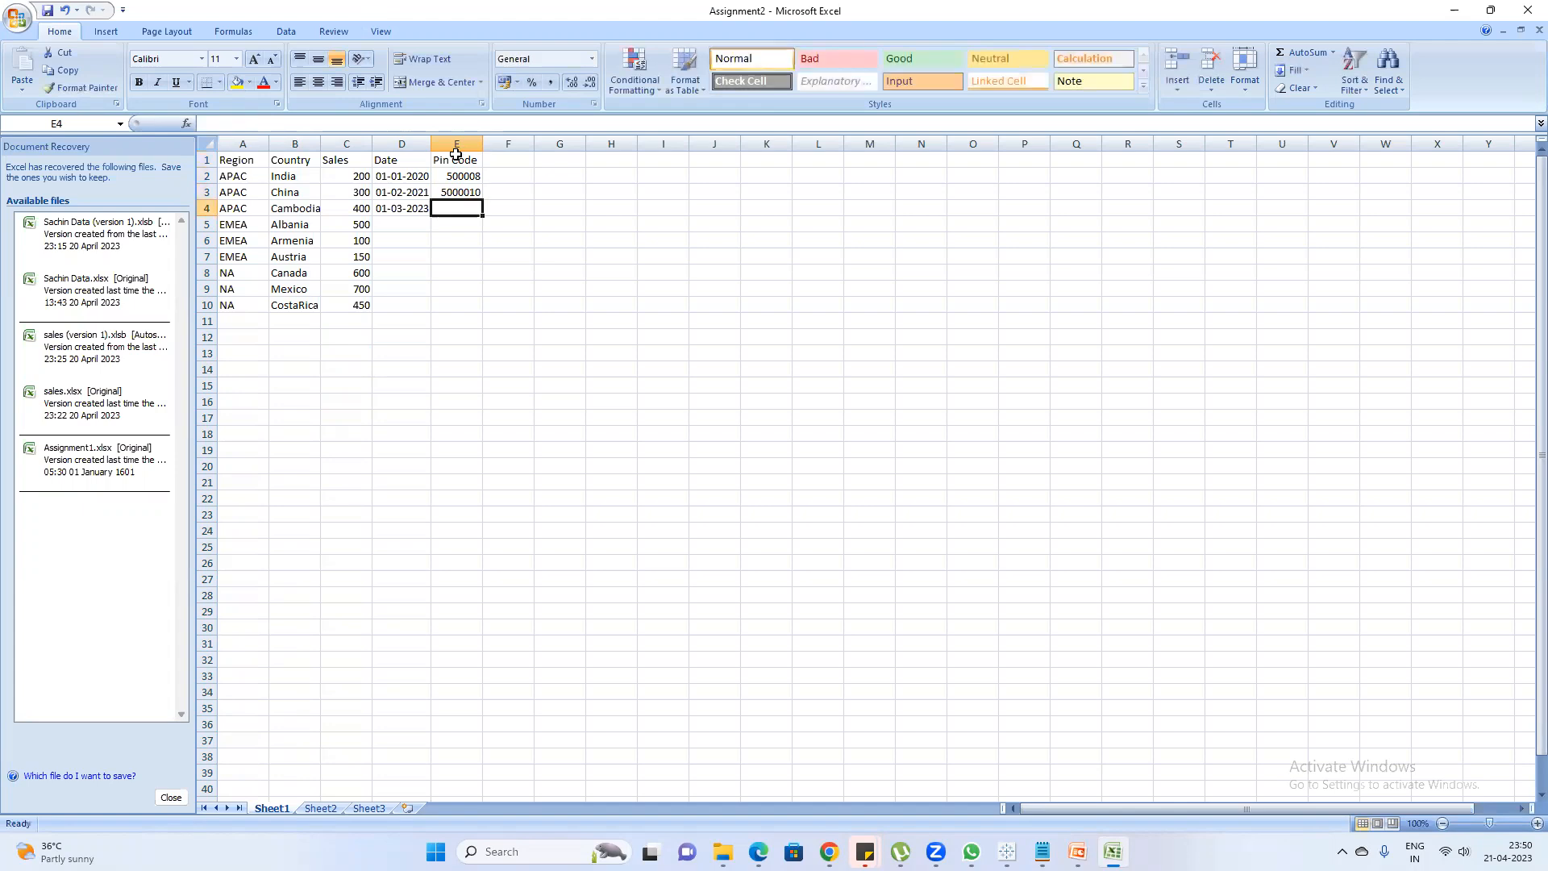
left_click(460, 190)
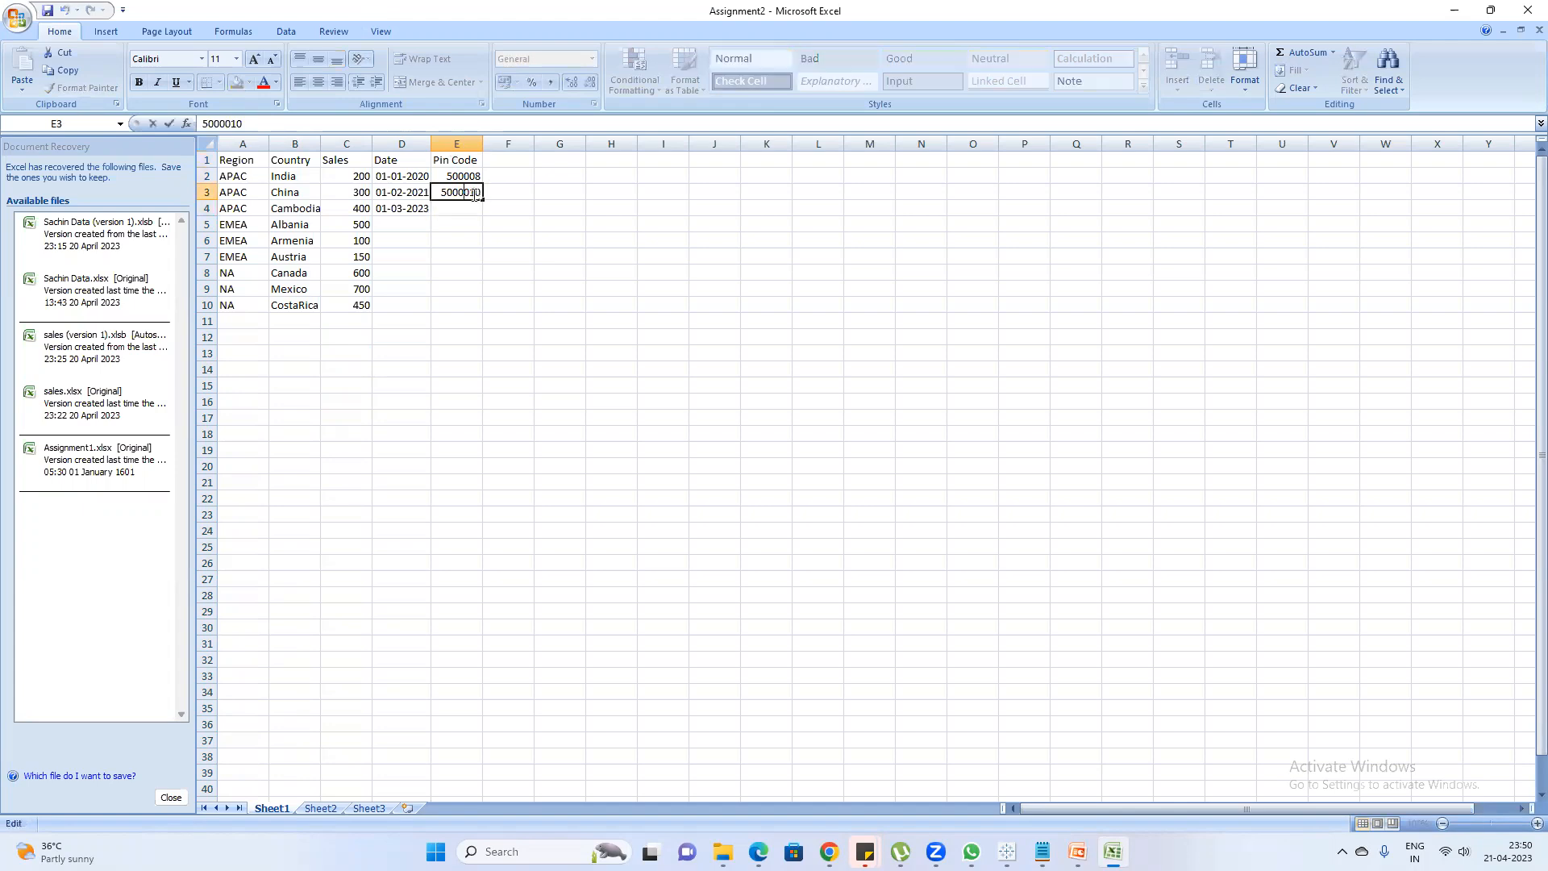
double_click(450, 192)
key("BackSpace")
key("Return")
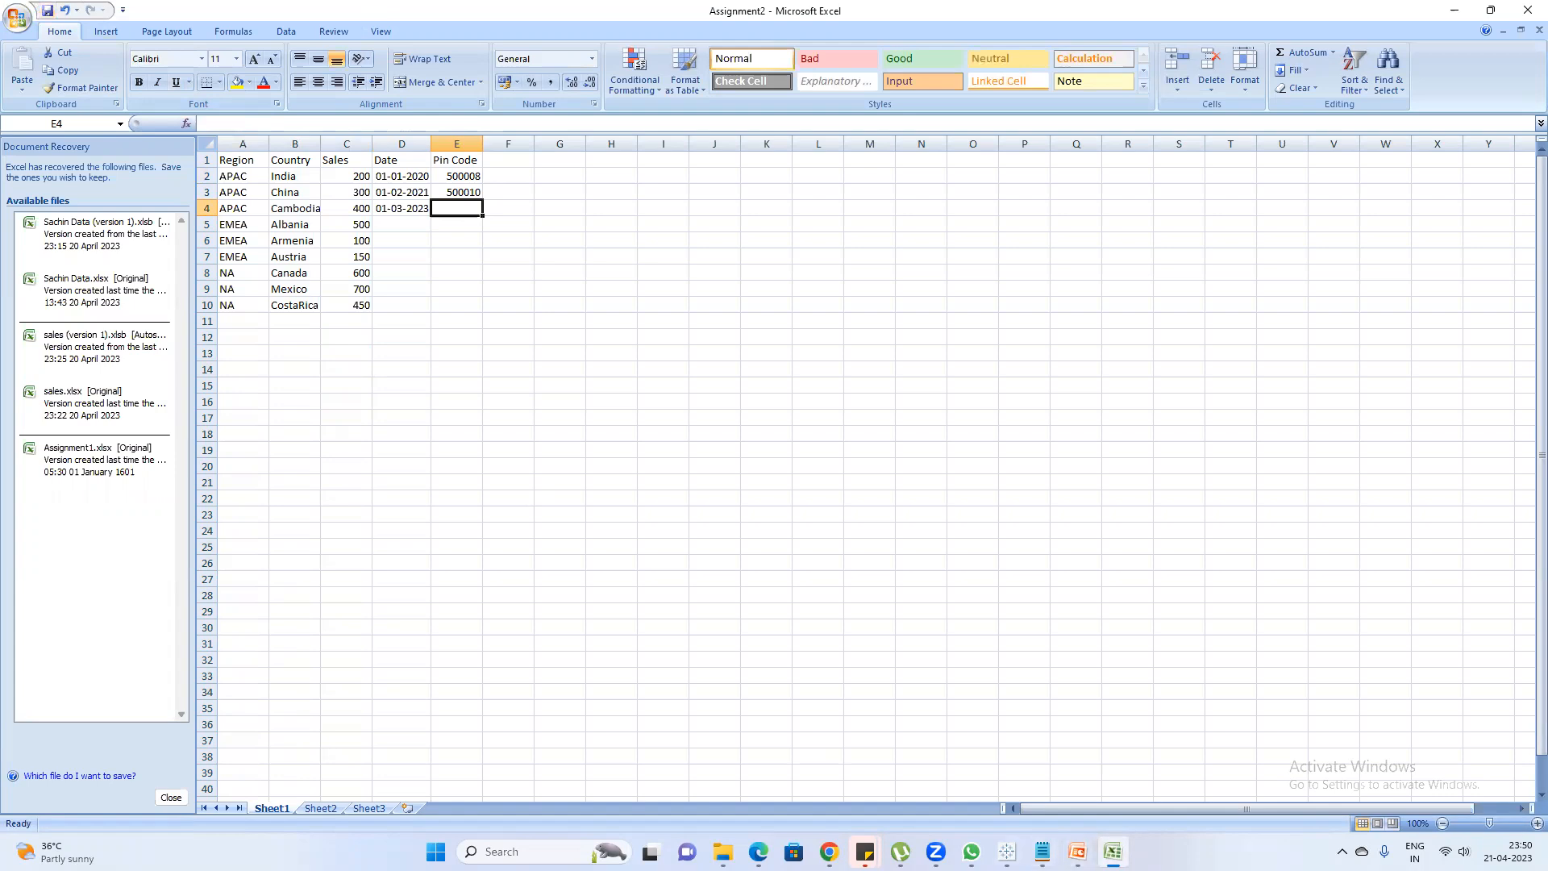
Switch to Book2 in Tableau and refresh the Sheet1 (Assignment2) data source with the added Pin Code column
mouse_move(1006, 851)
left_click(1114, 780)
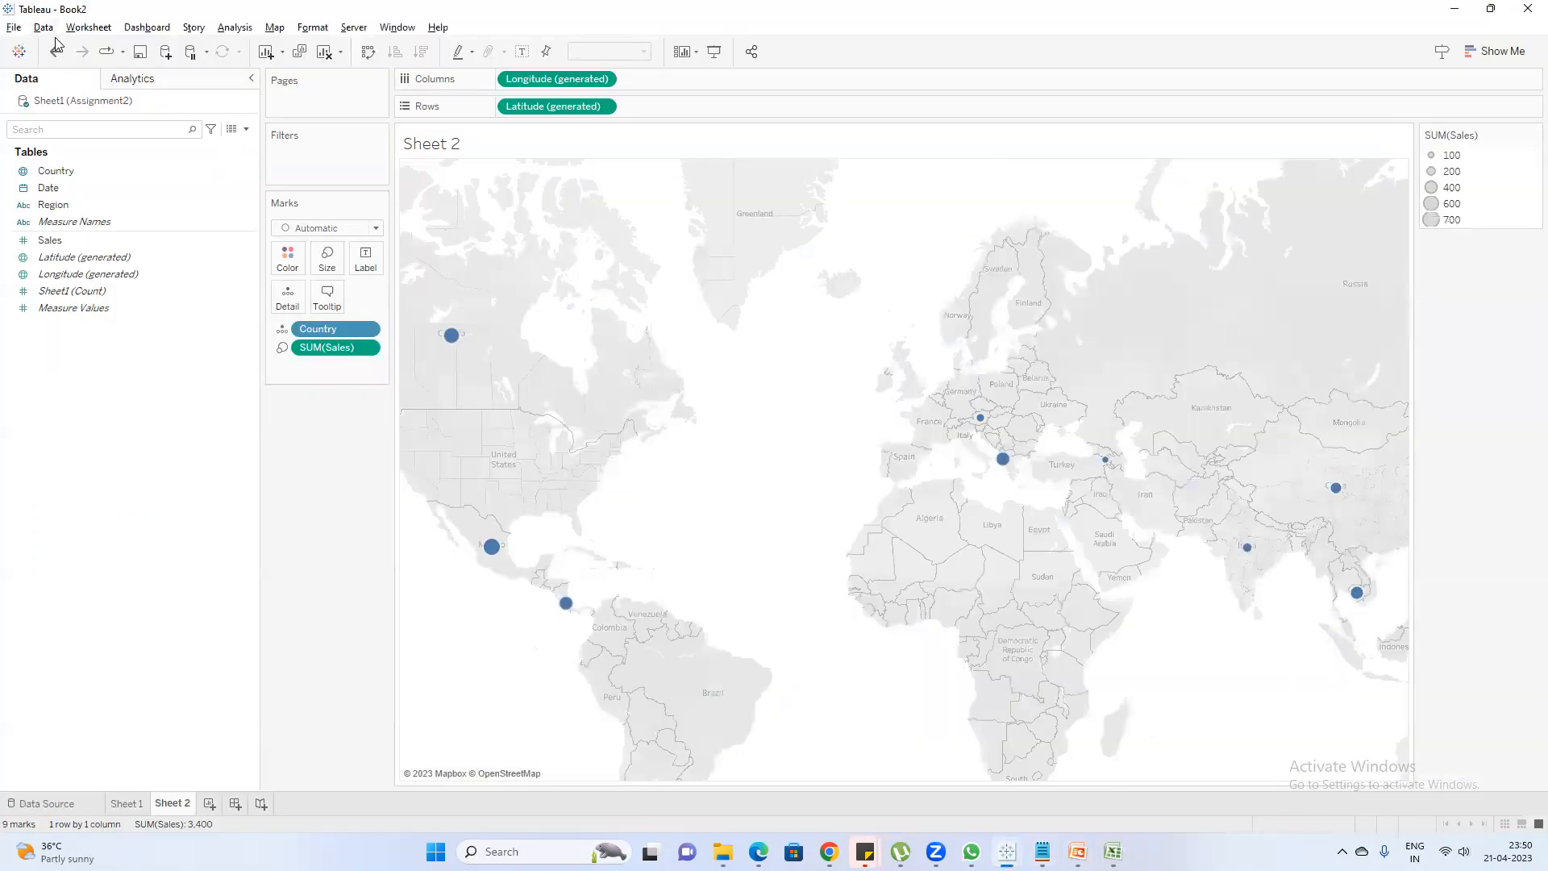
right_click(81, 102)
left_click(131, 132)
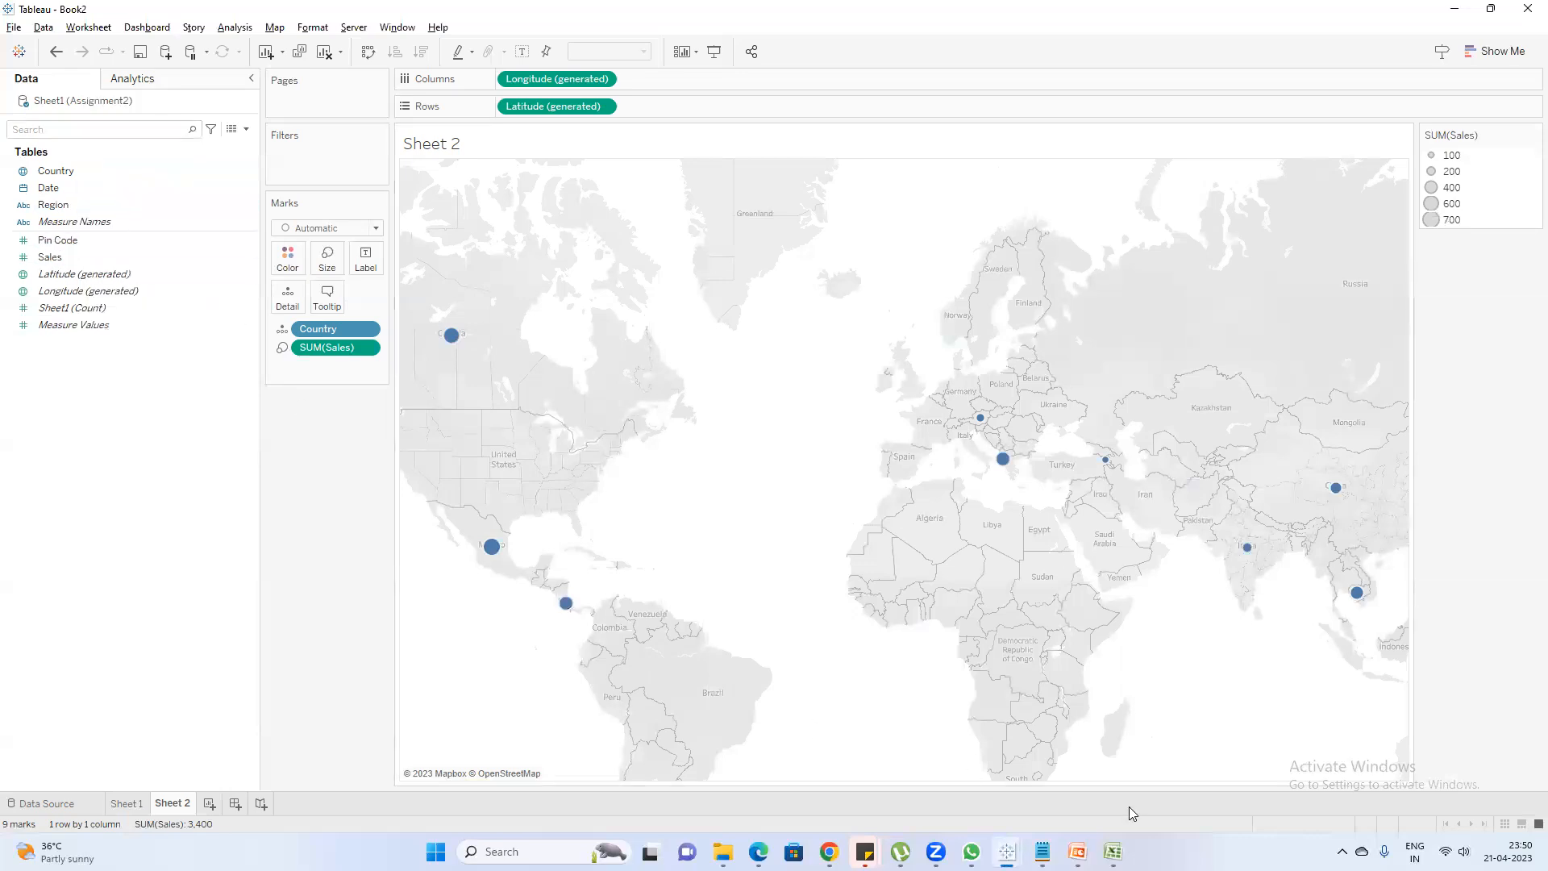
Look at the India row's pin code in Excel, and open the data source preview in Tableau to compare it
mouse_move(1042, 852)
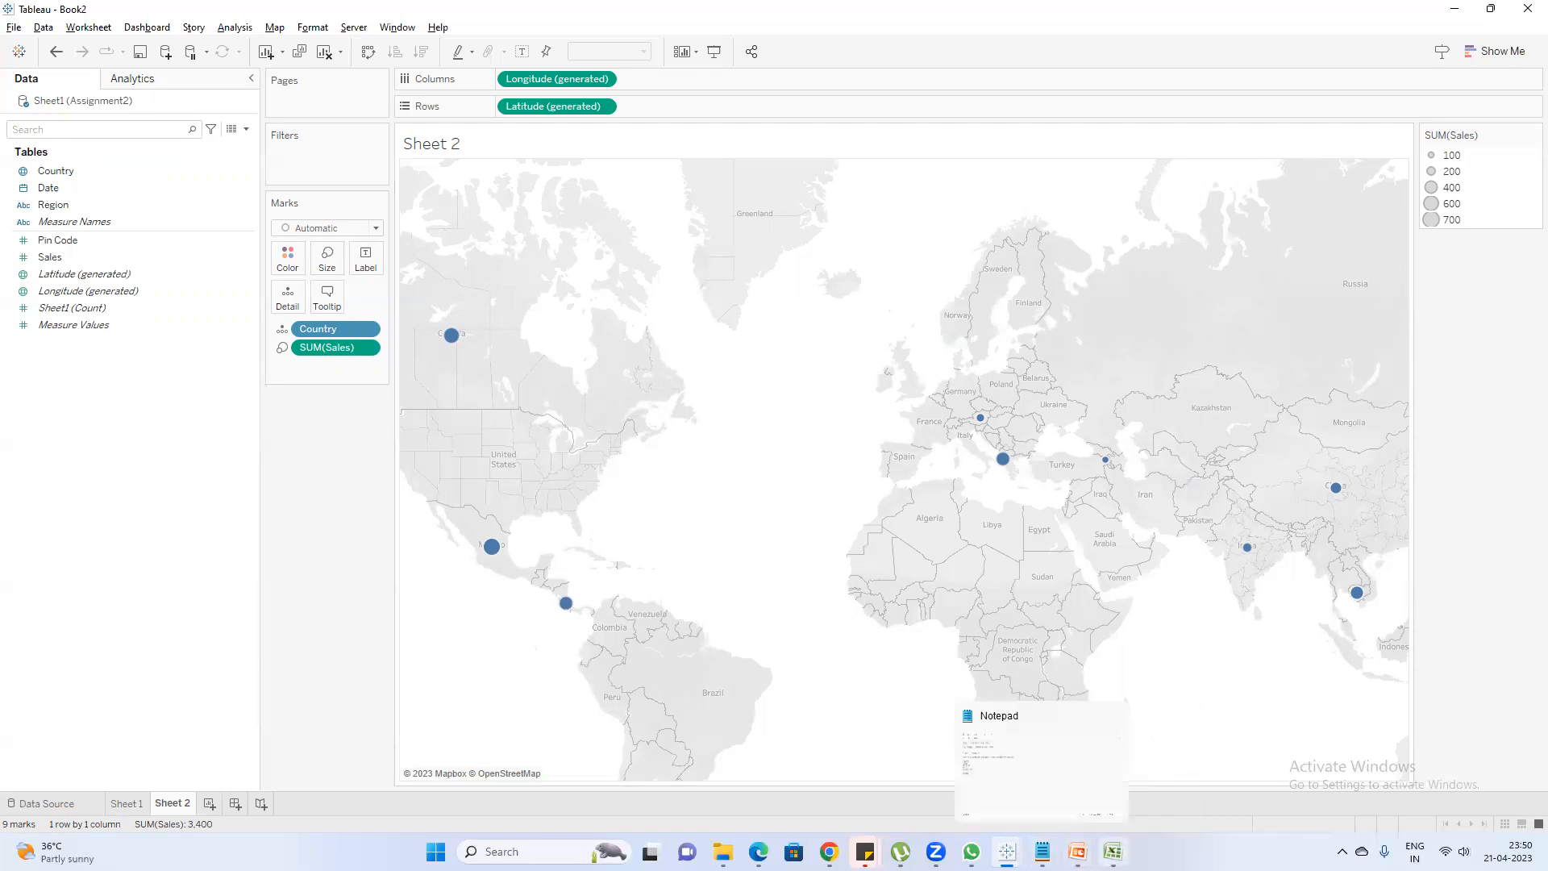
left_click(1113, 852)
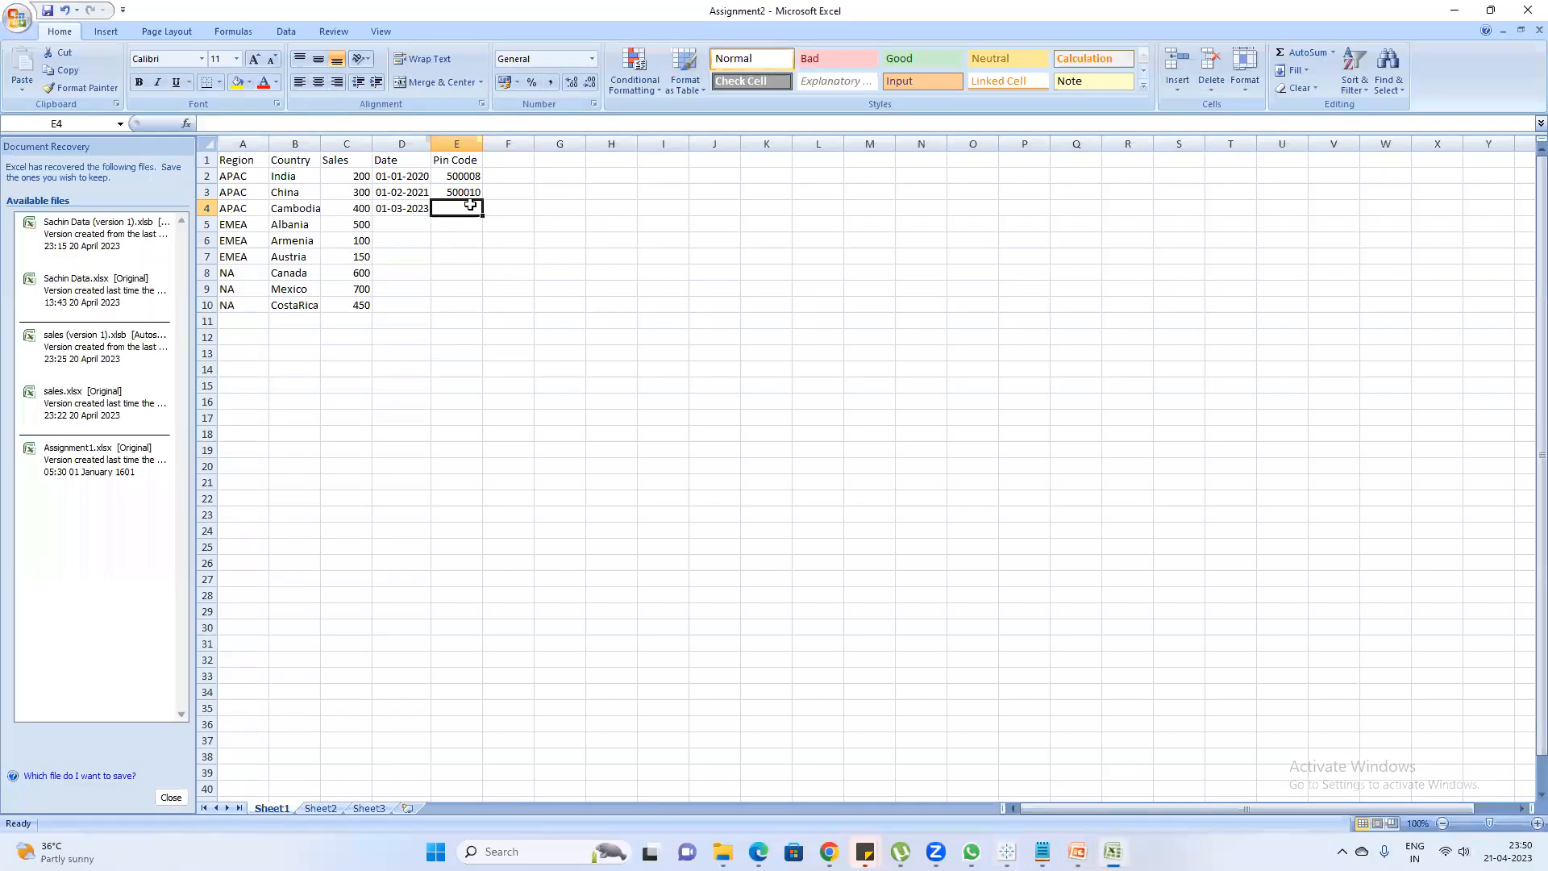
left_click(493, 188)
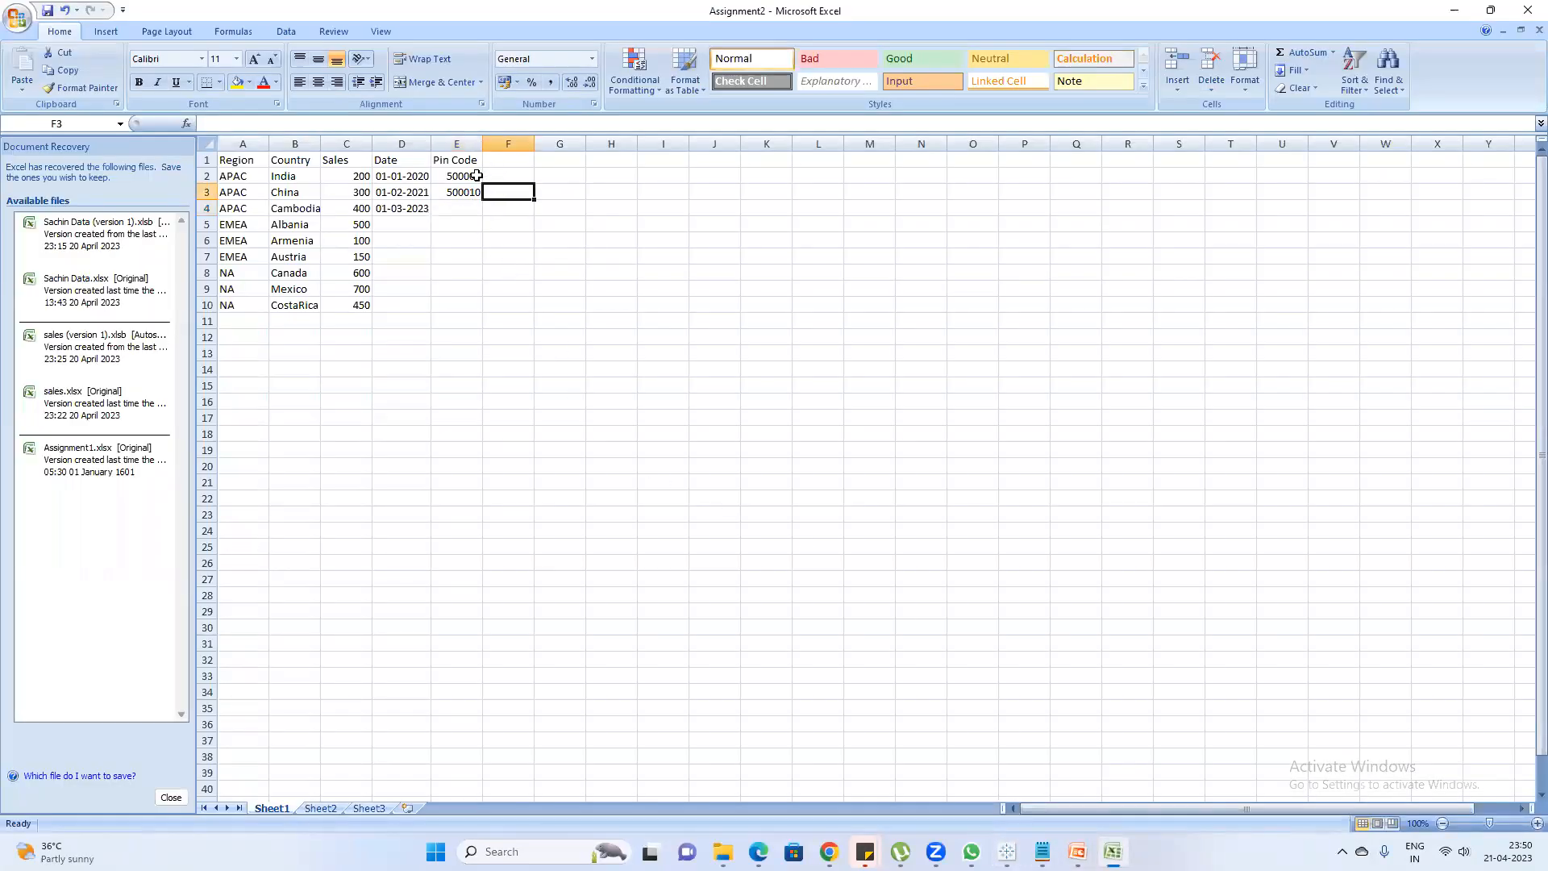
double_click(471, 176)
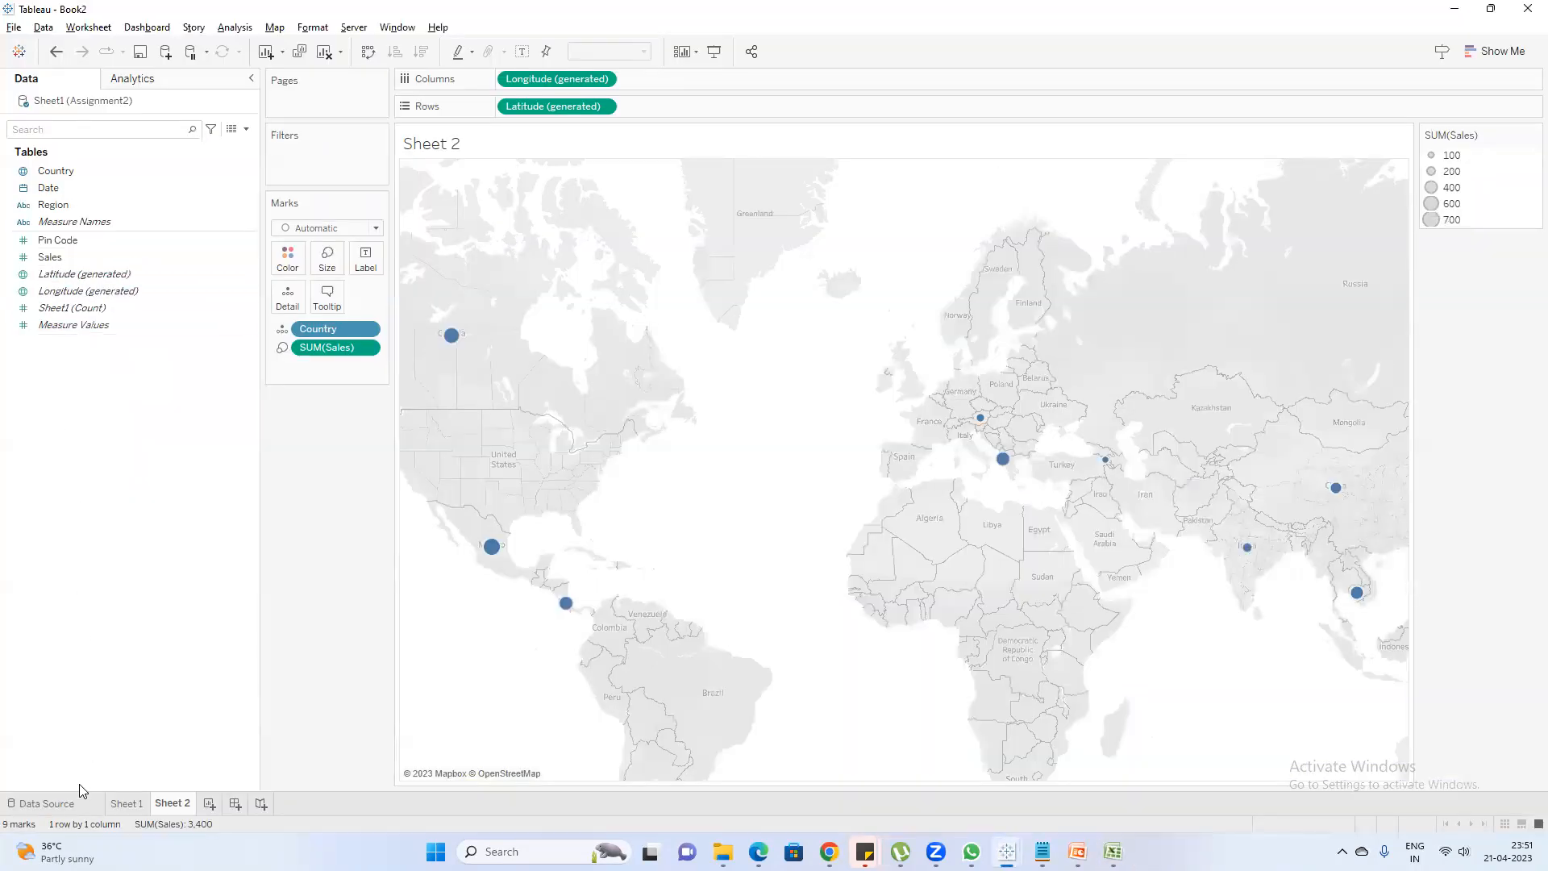
left_click(50, 805)
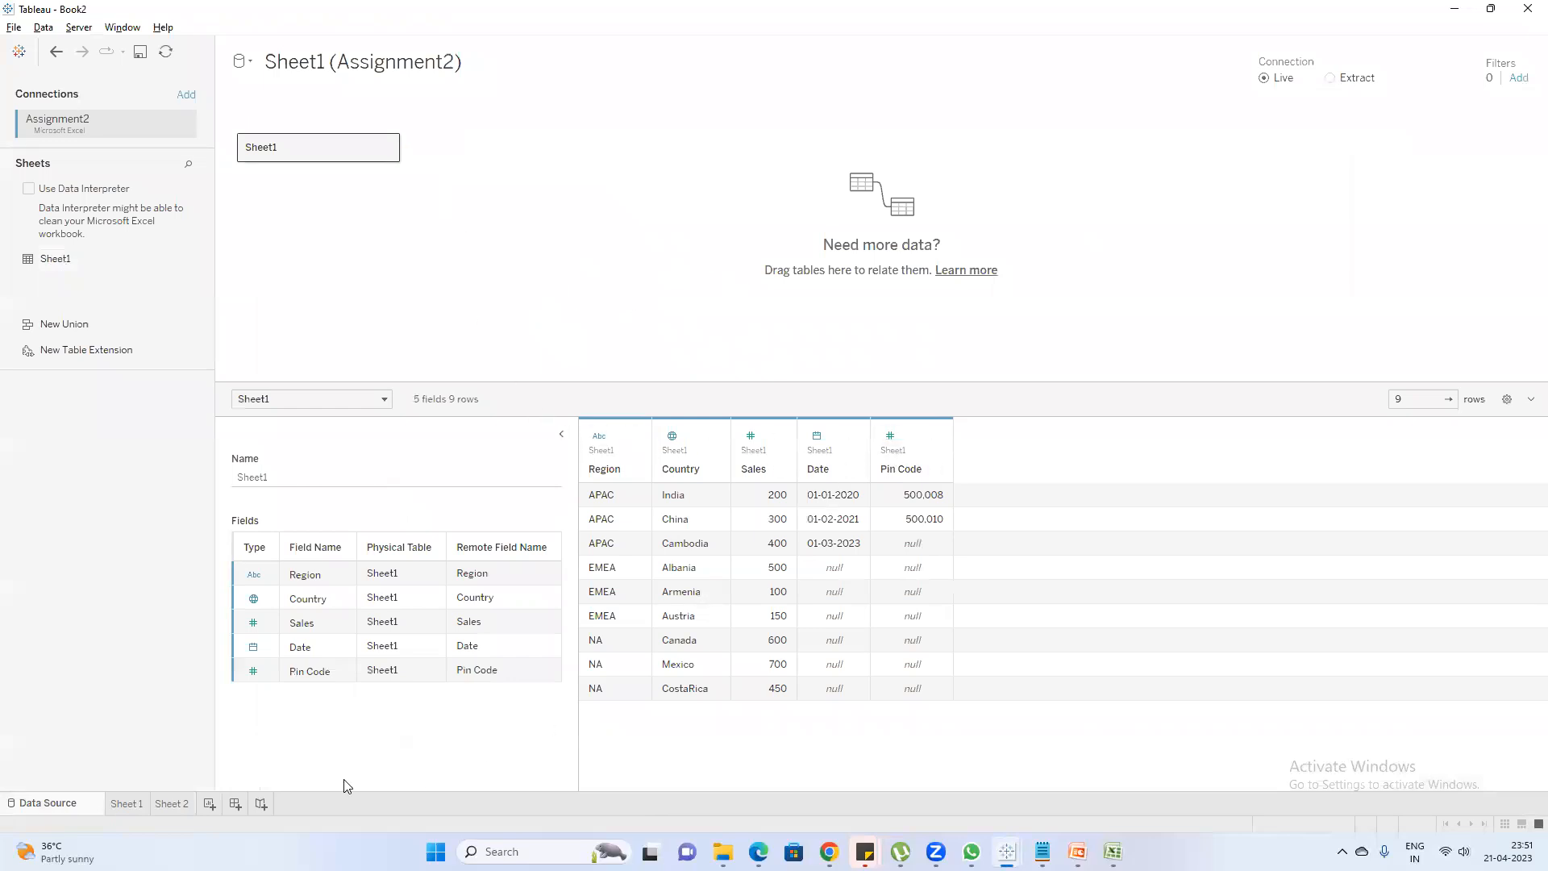
Return to the Assignment2 workbook in Excel and examine the pin codes in the India and China rows
left_click(1078, 852)
left_click(1113, 852)
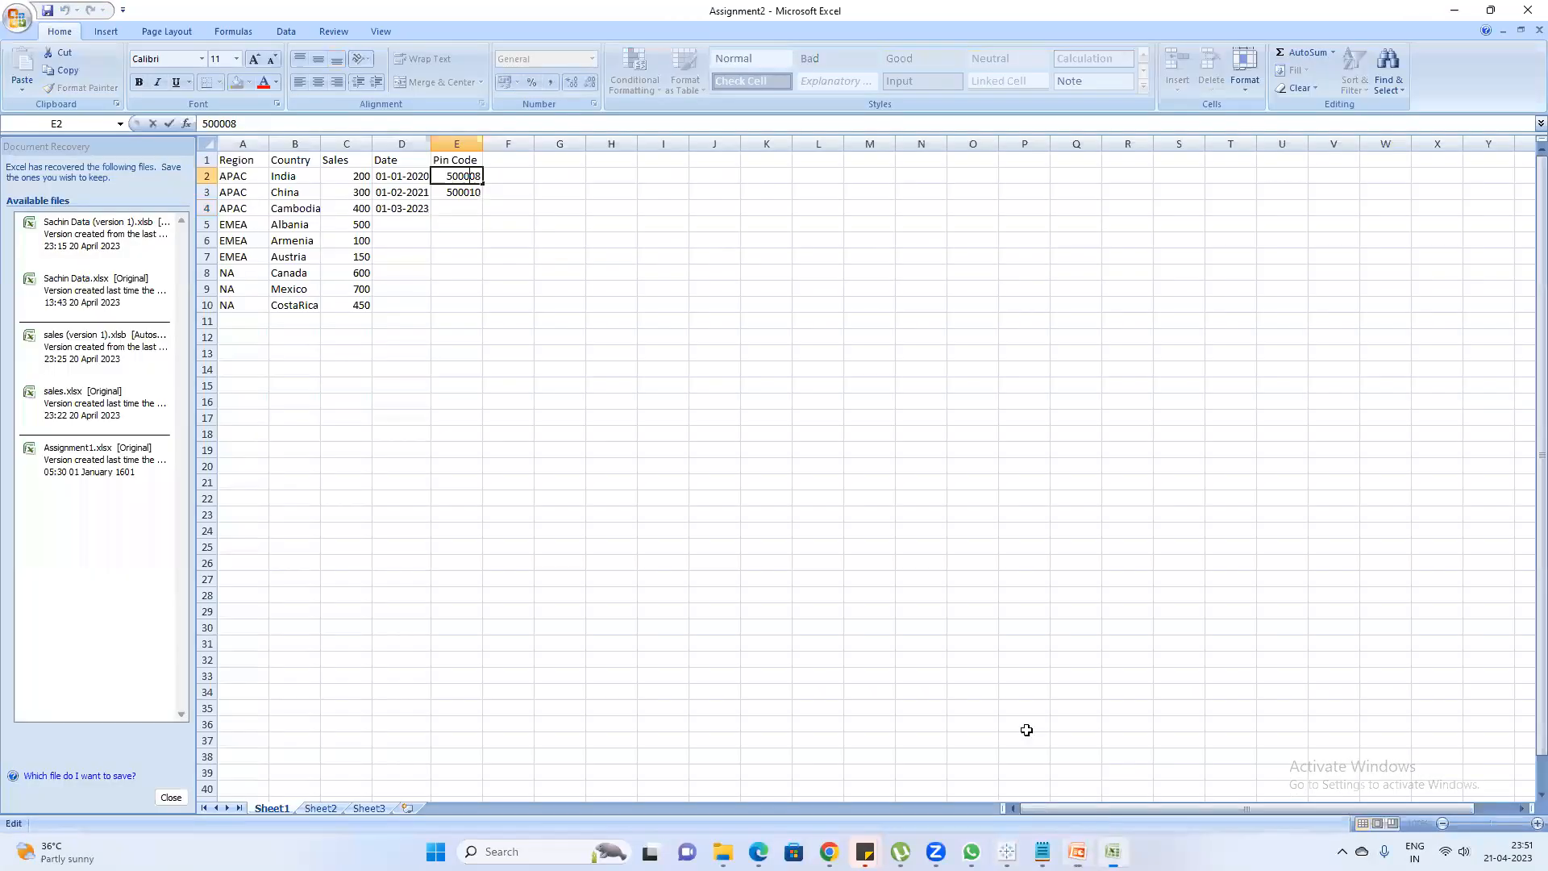
mouse_move(1113, 851)
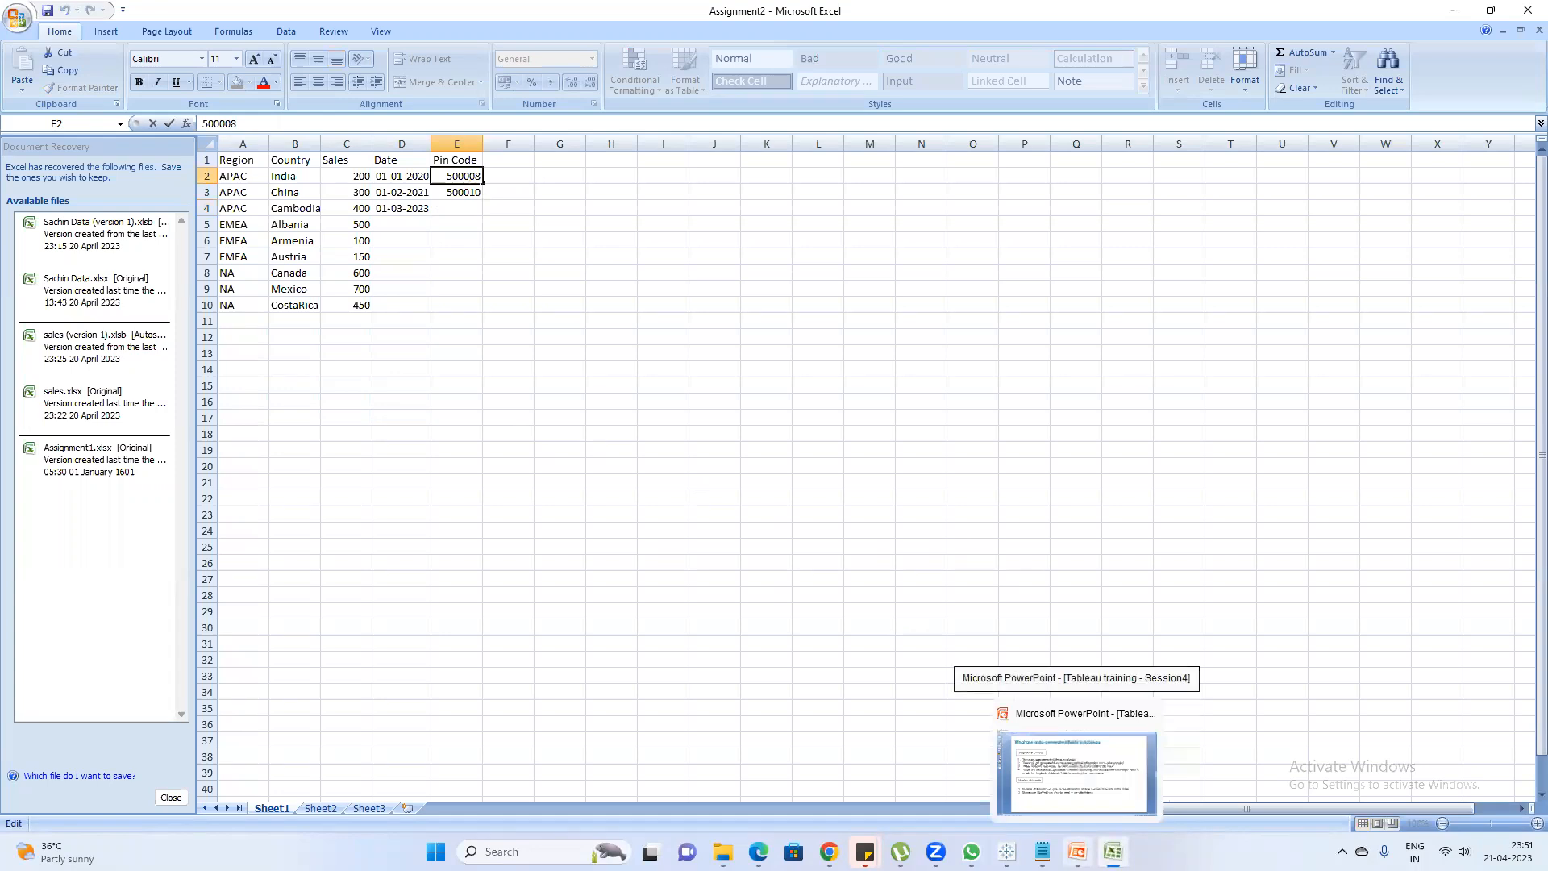
left_click(1076, 771)
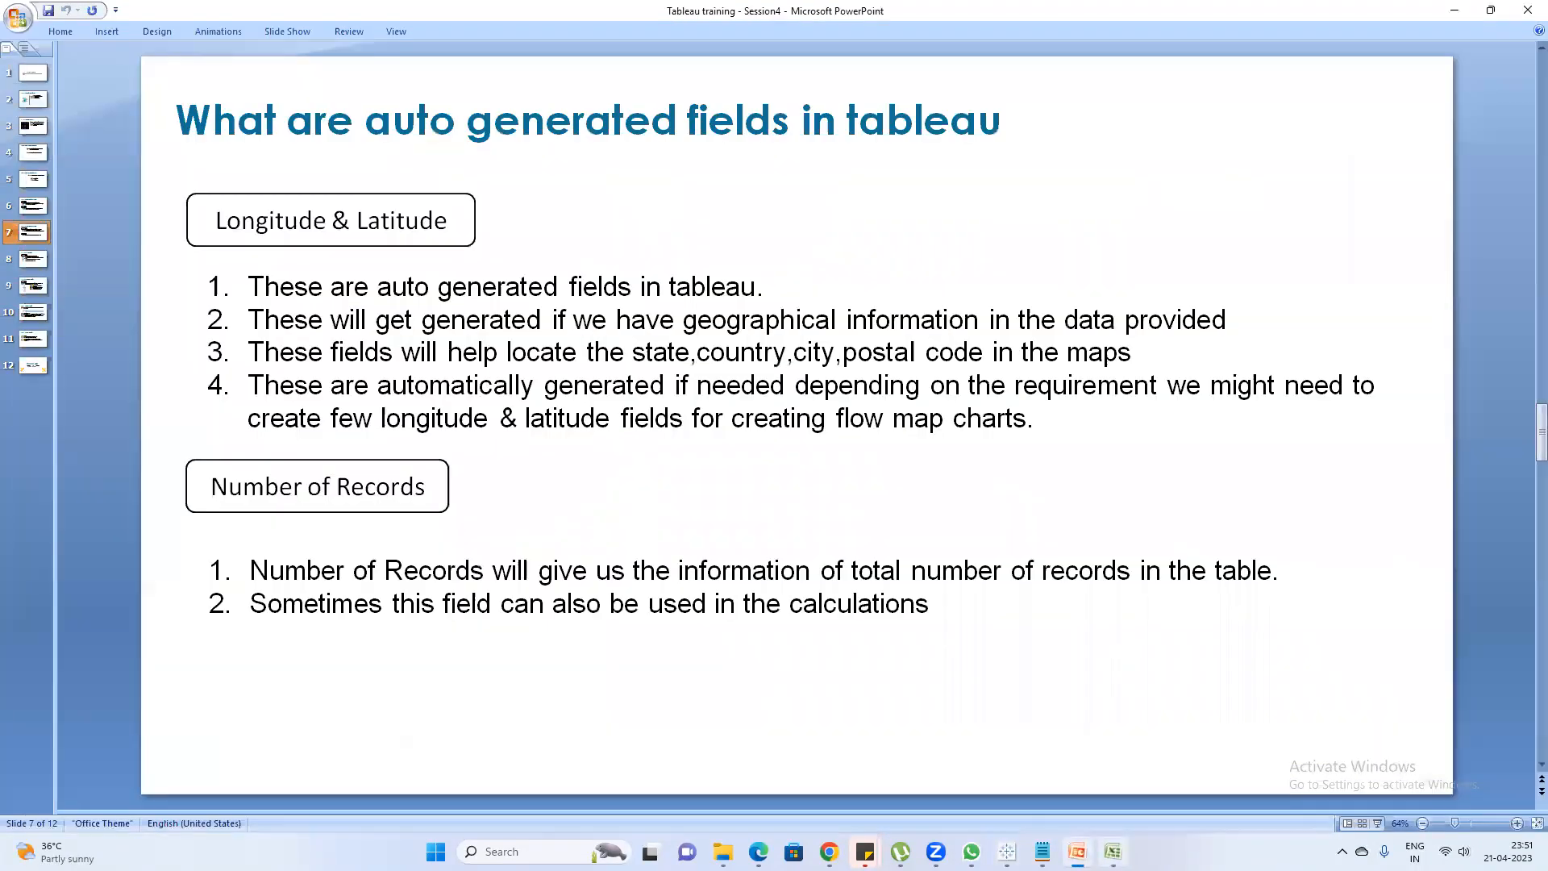
left_click(1113, 852)
left_click(508, 197)
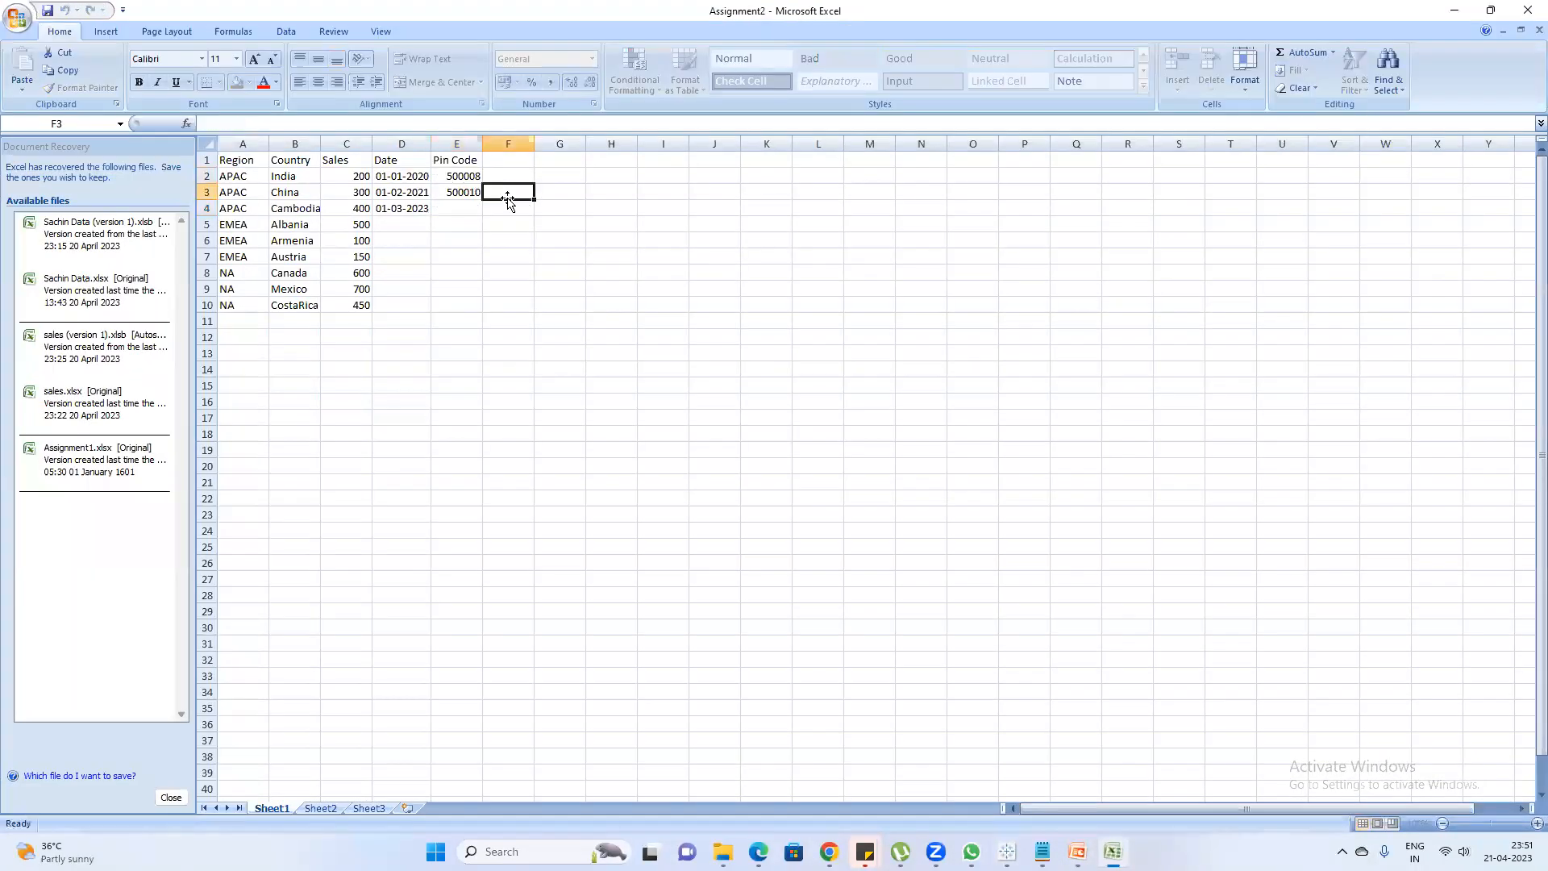
left_click(510, 205)
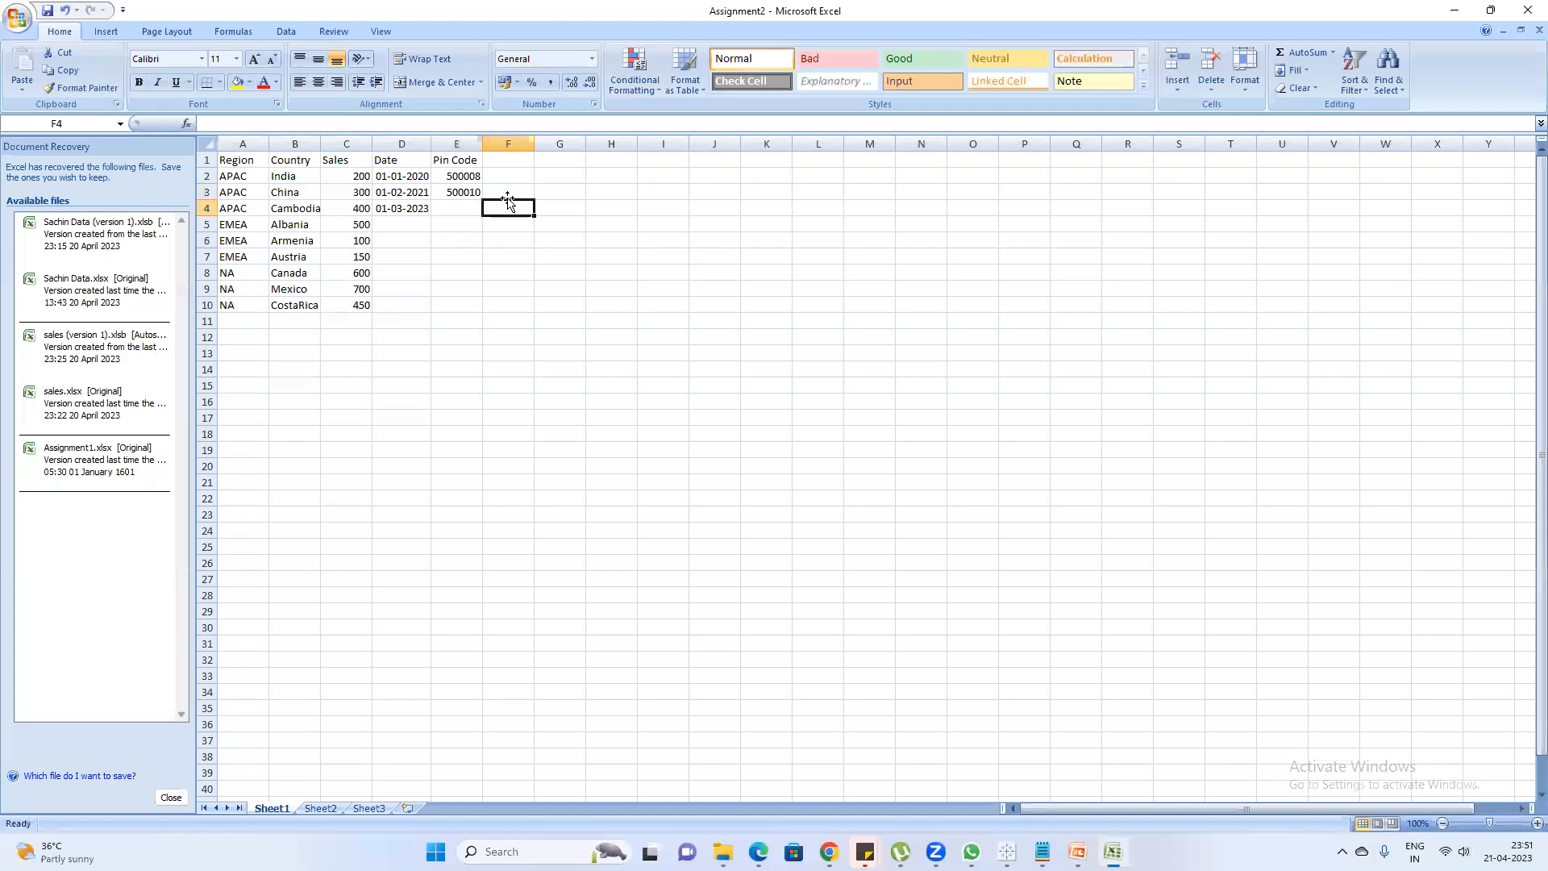
left_click(462, 178)
left_click_drag(455, 180, 456, 195)
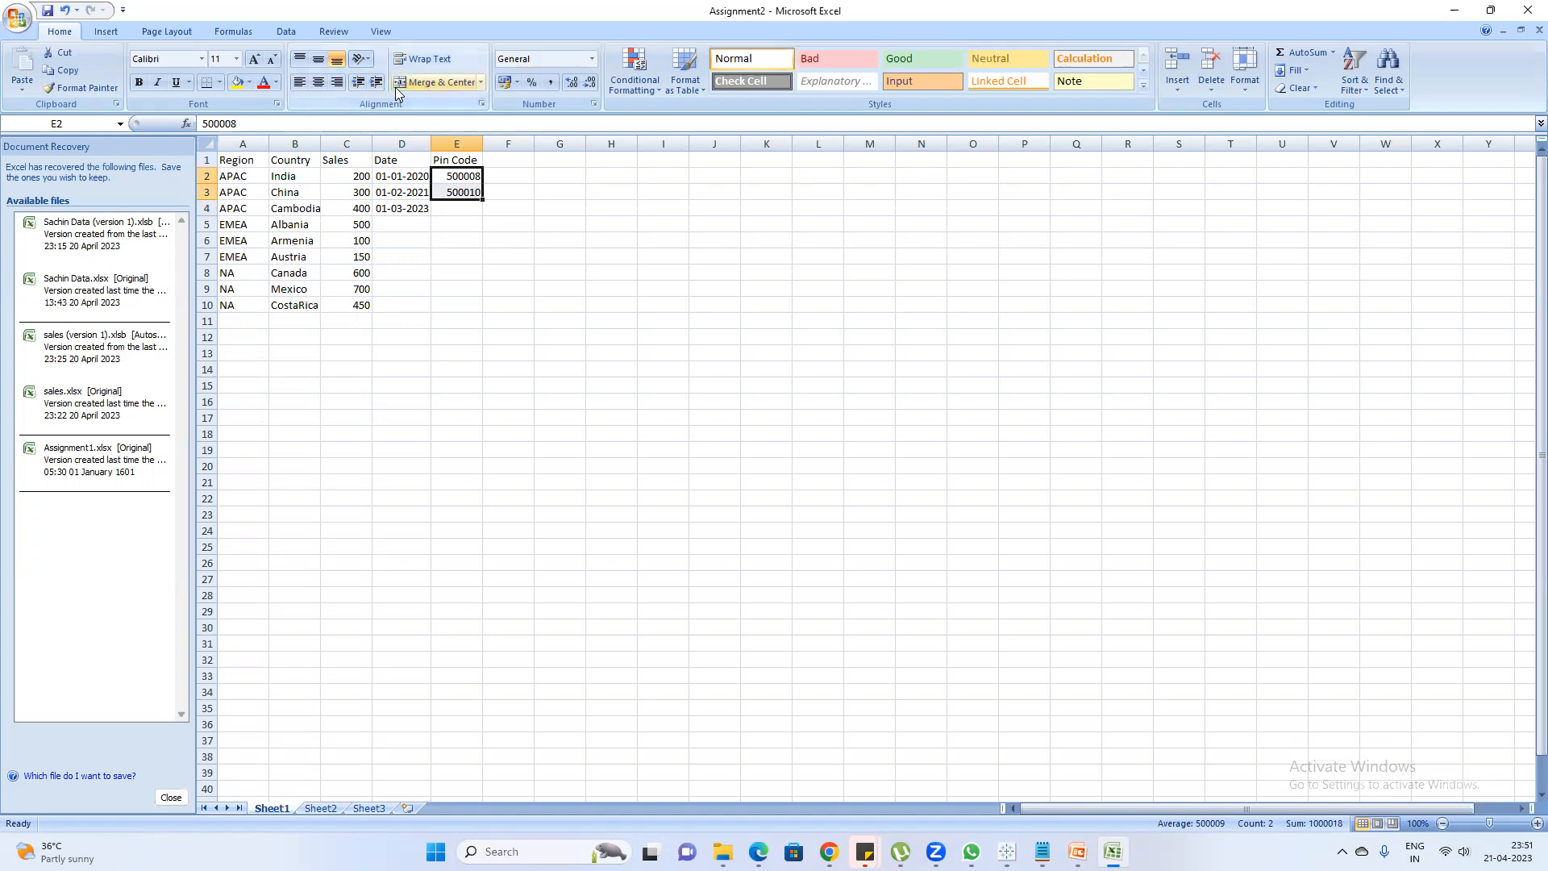
Clear the Pin Code header and its values from column E, and head the column City instead
left_click(560, 268)
left_click_drag(457, 162, 460, 208)
key("Delete")
key("Up")
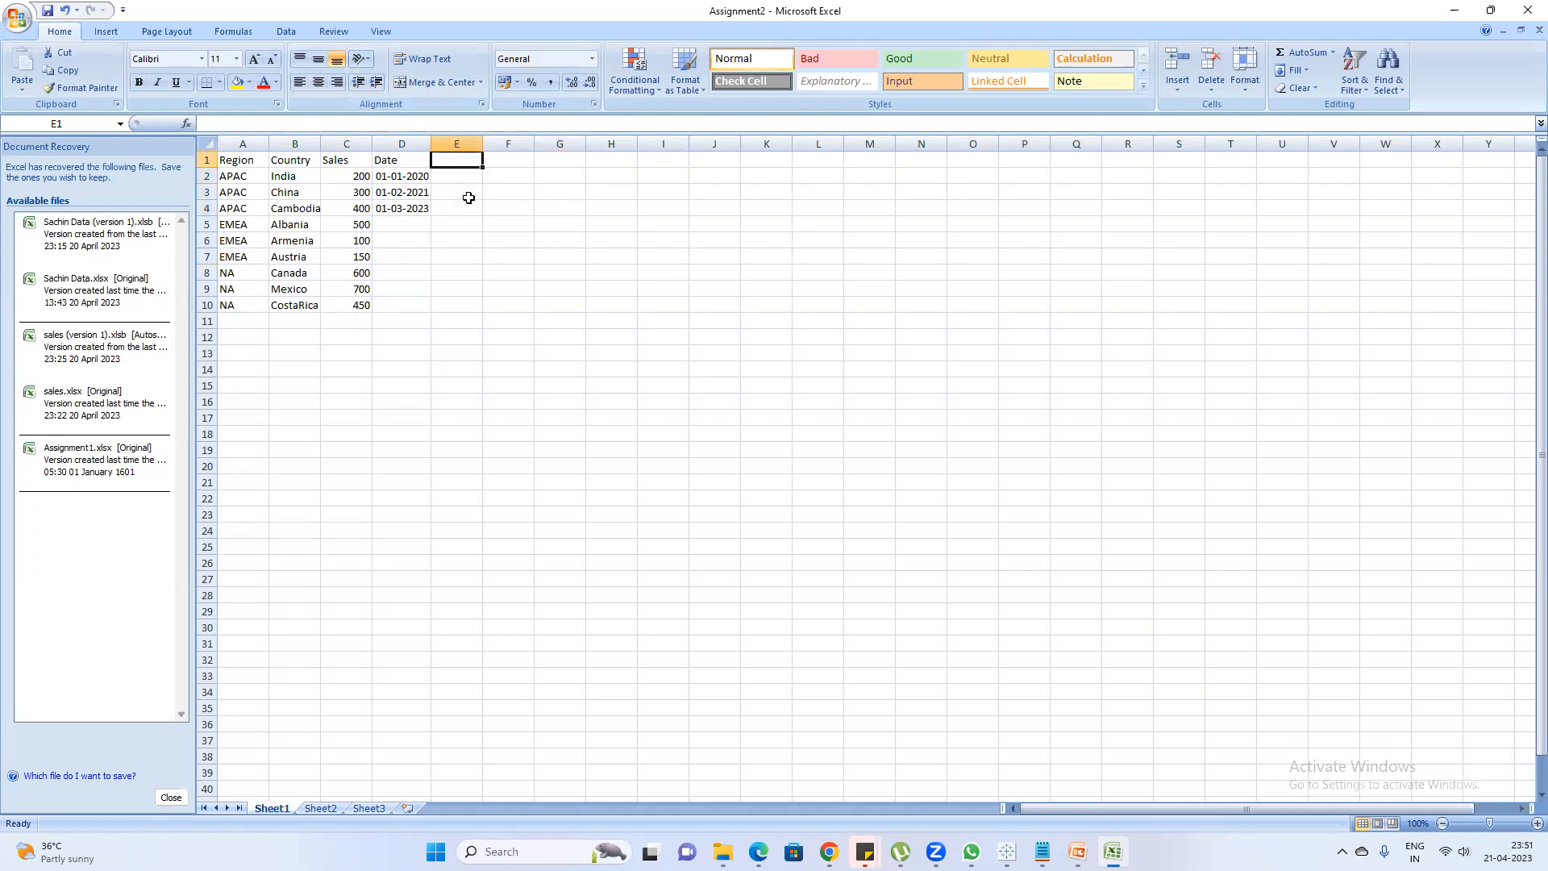
type("City")
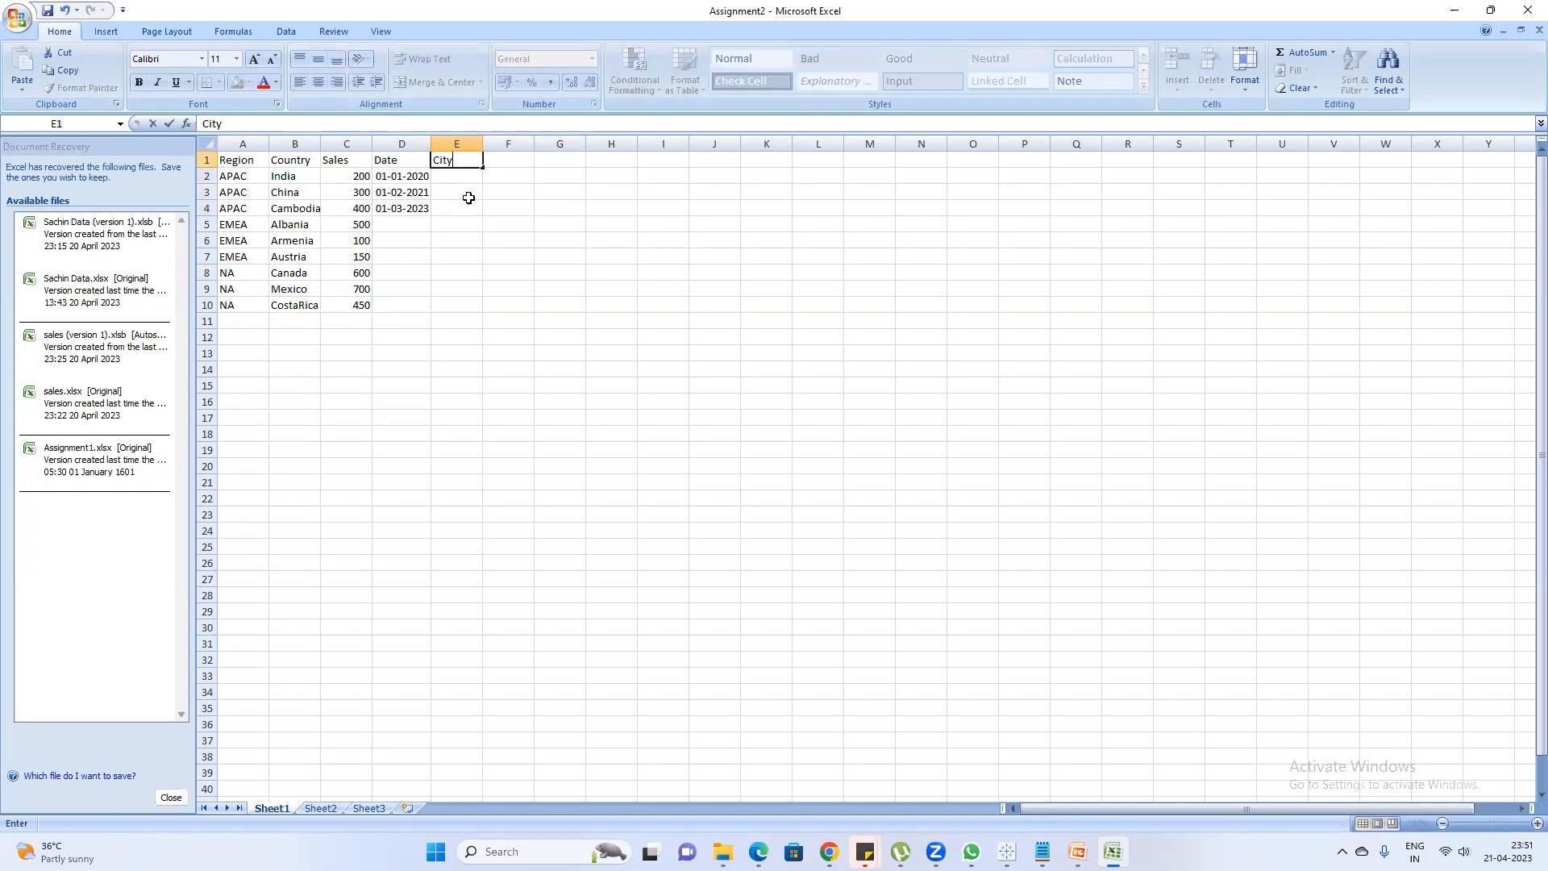
key("Return")
Fill the City column with Hyderabad in the India row and Bengaluru in the China row
type("H")
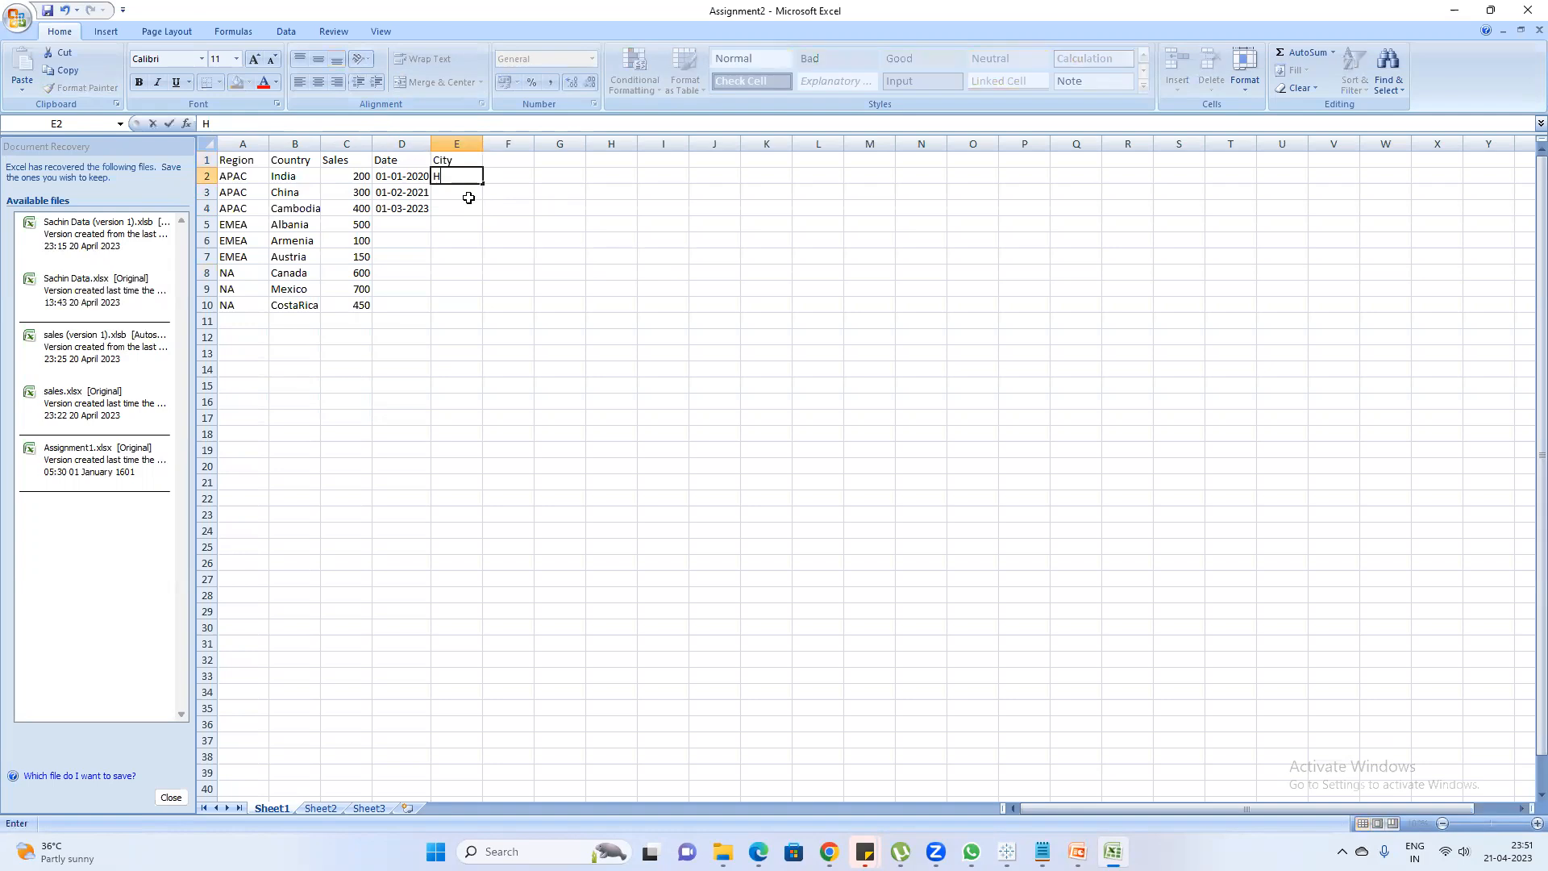
type("yderabad")
key("Return")
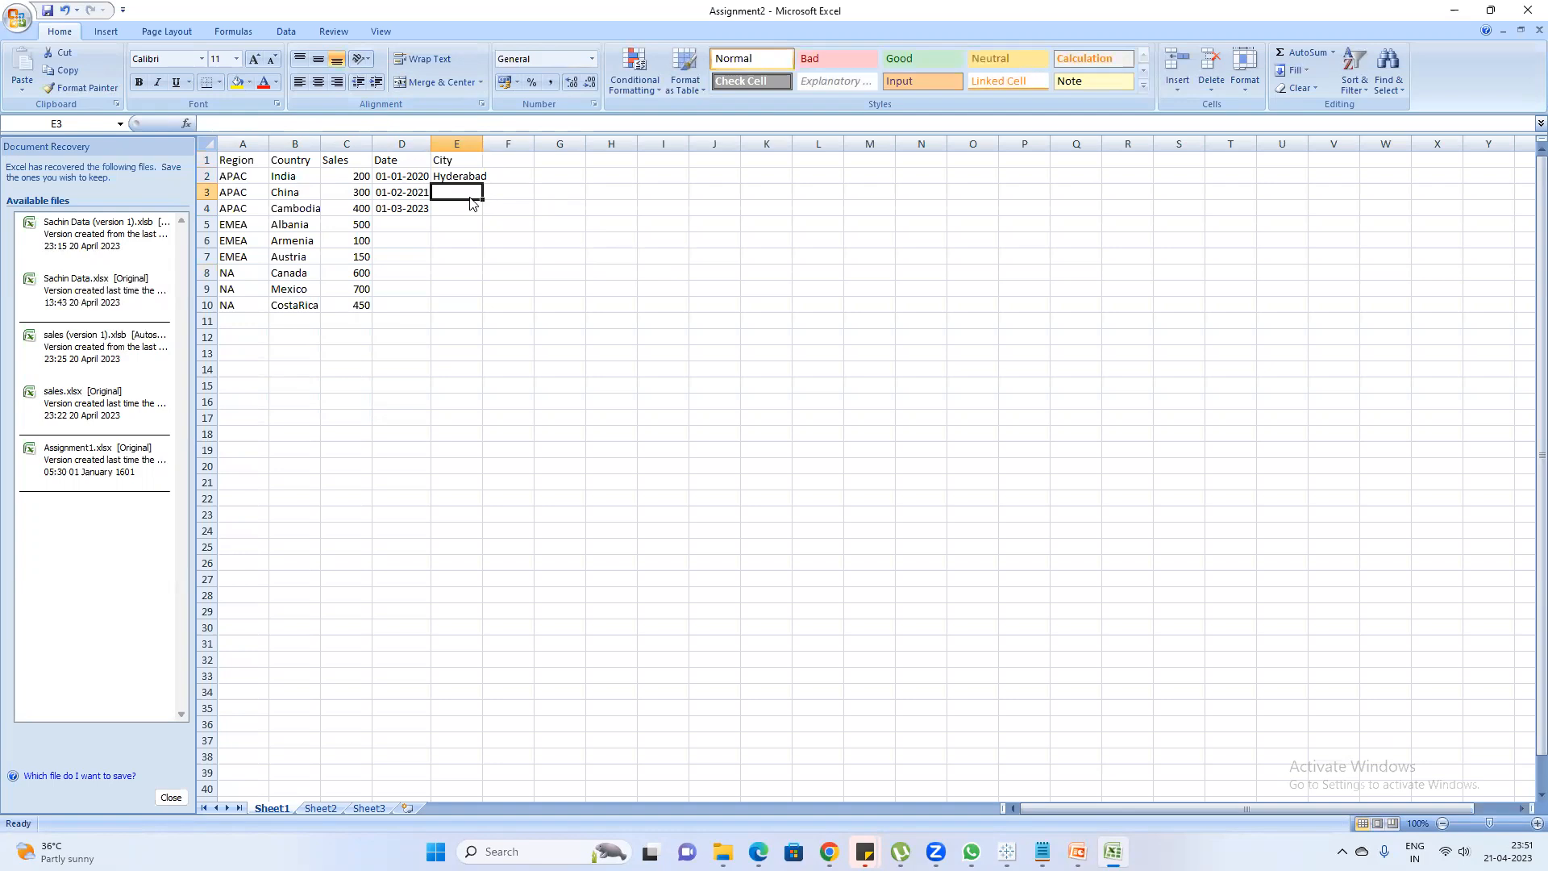
type("Bengaluru")
key("Return")
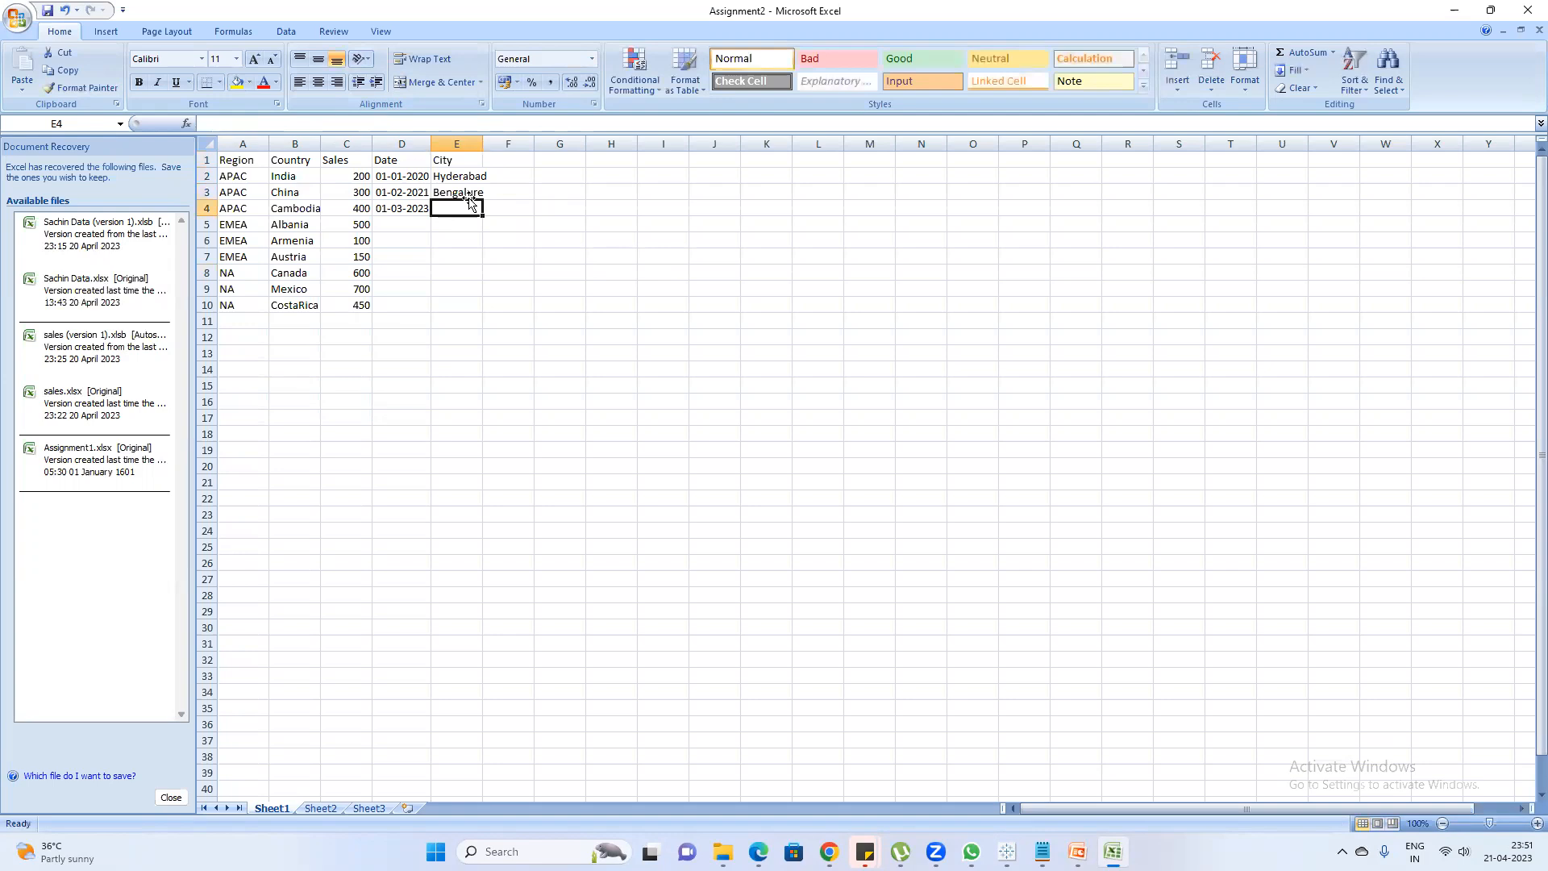
left_click(467, 194)
left_click(311, 126)
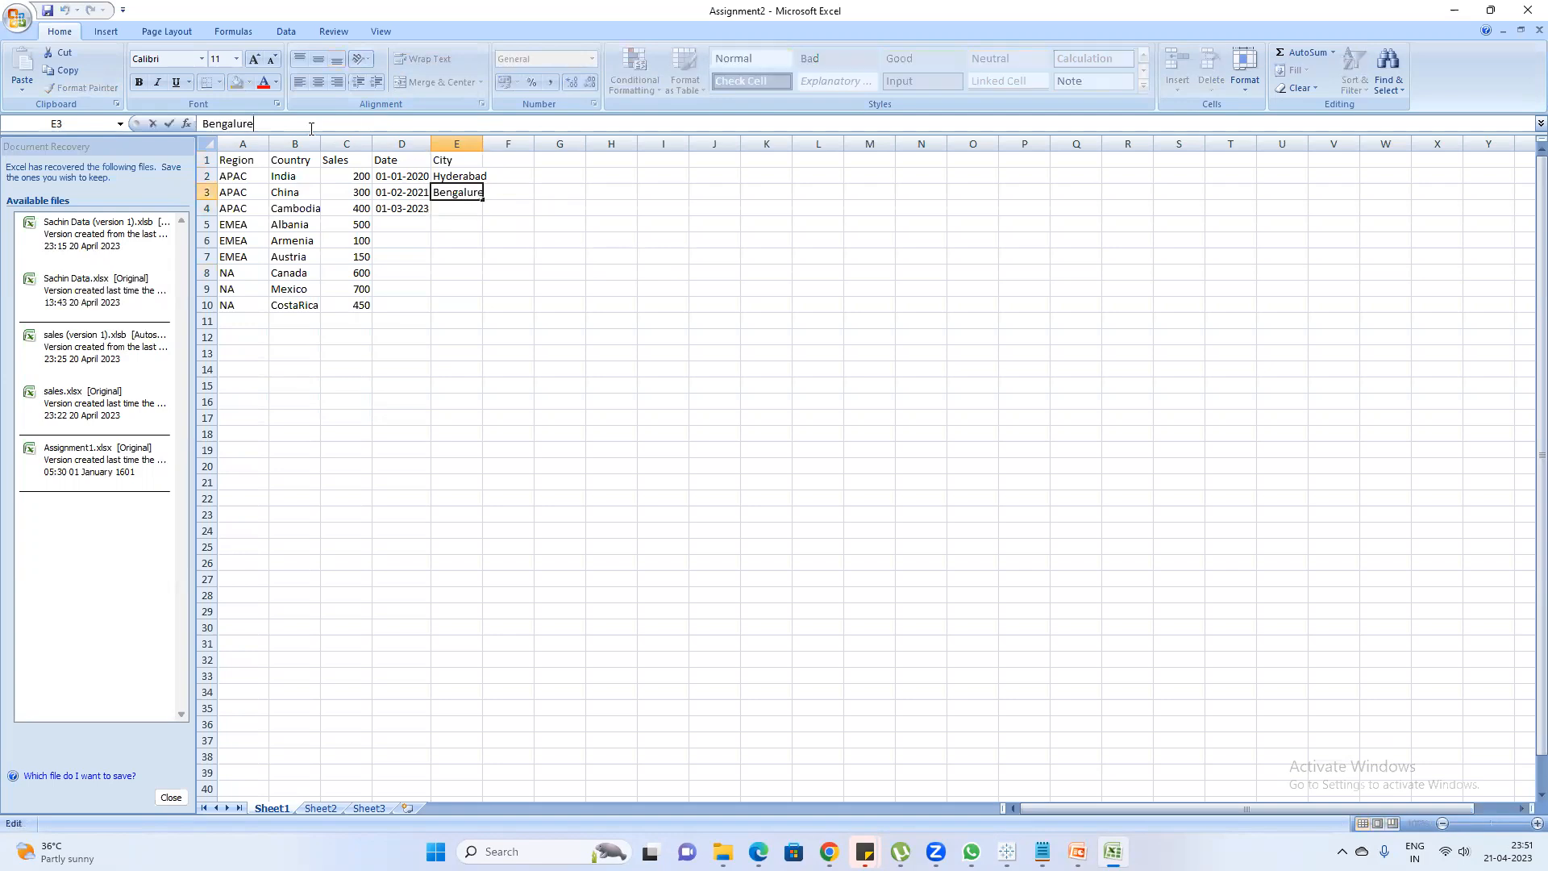
type("u")
key("Return")
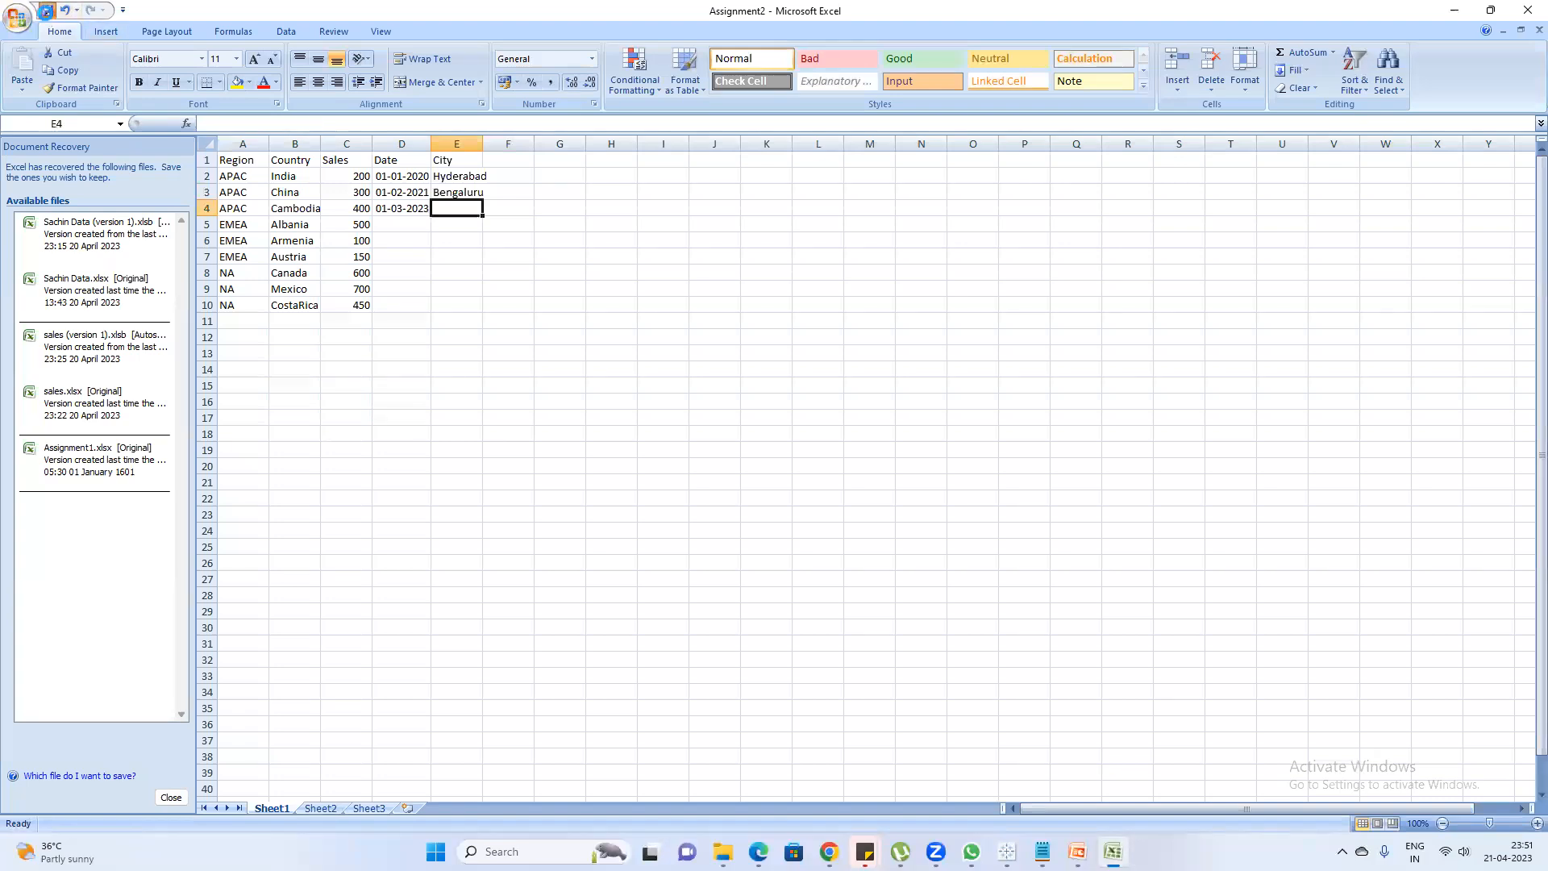
Switch to Book2 in Tableau and, from Sheet 2, refresh the Sheet1 (Assignment2) data source to load the City column
mouse_move(1007, 852)
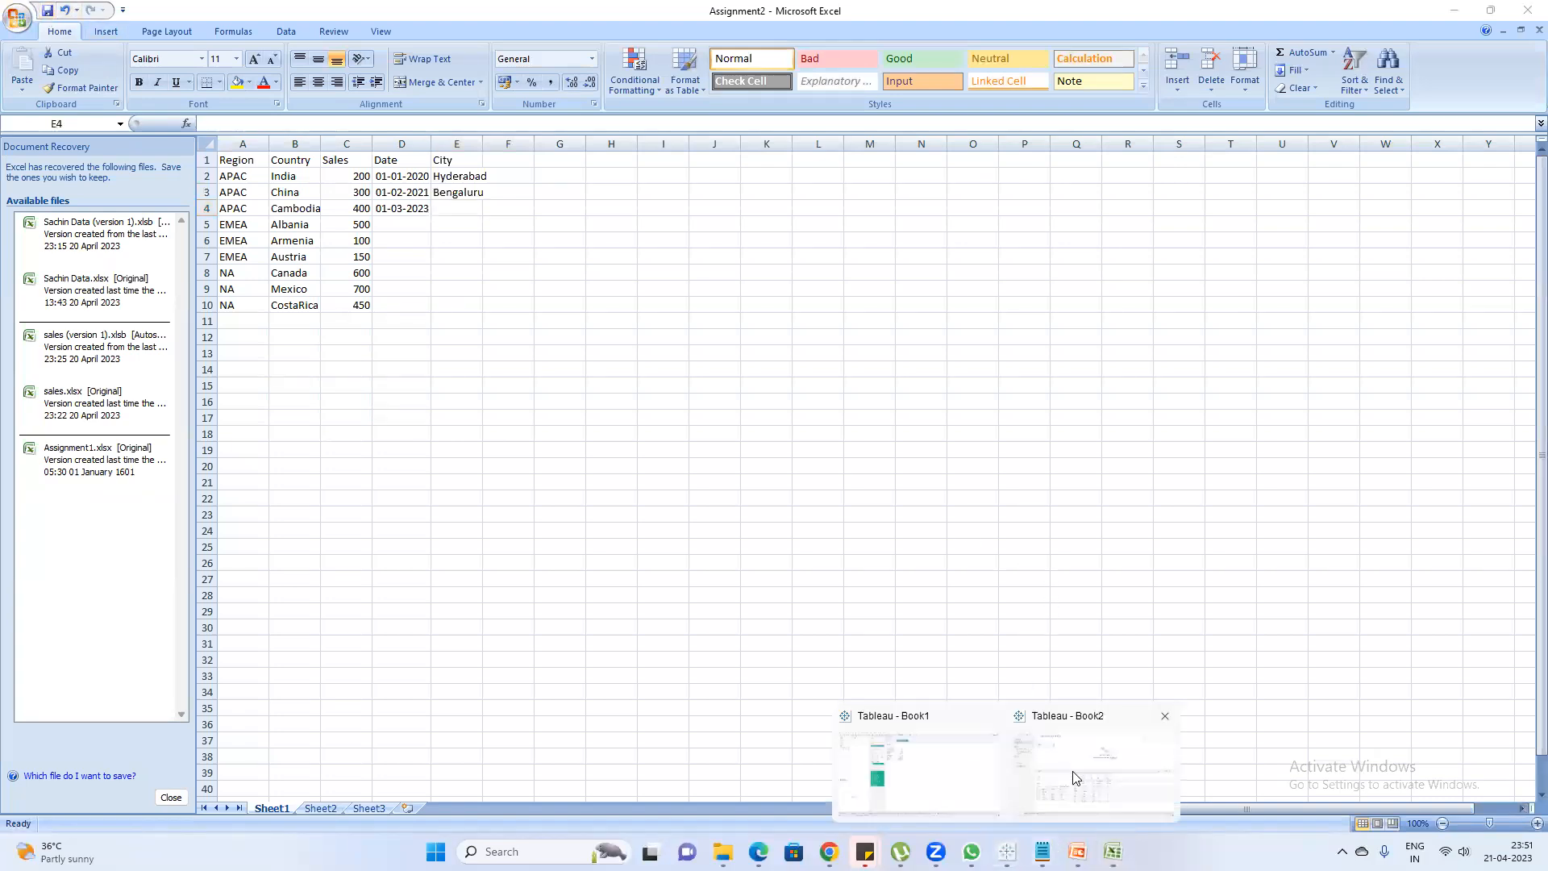
left_click(1084, 774)
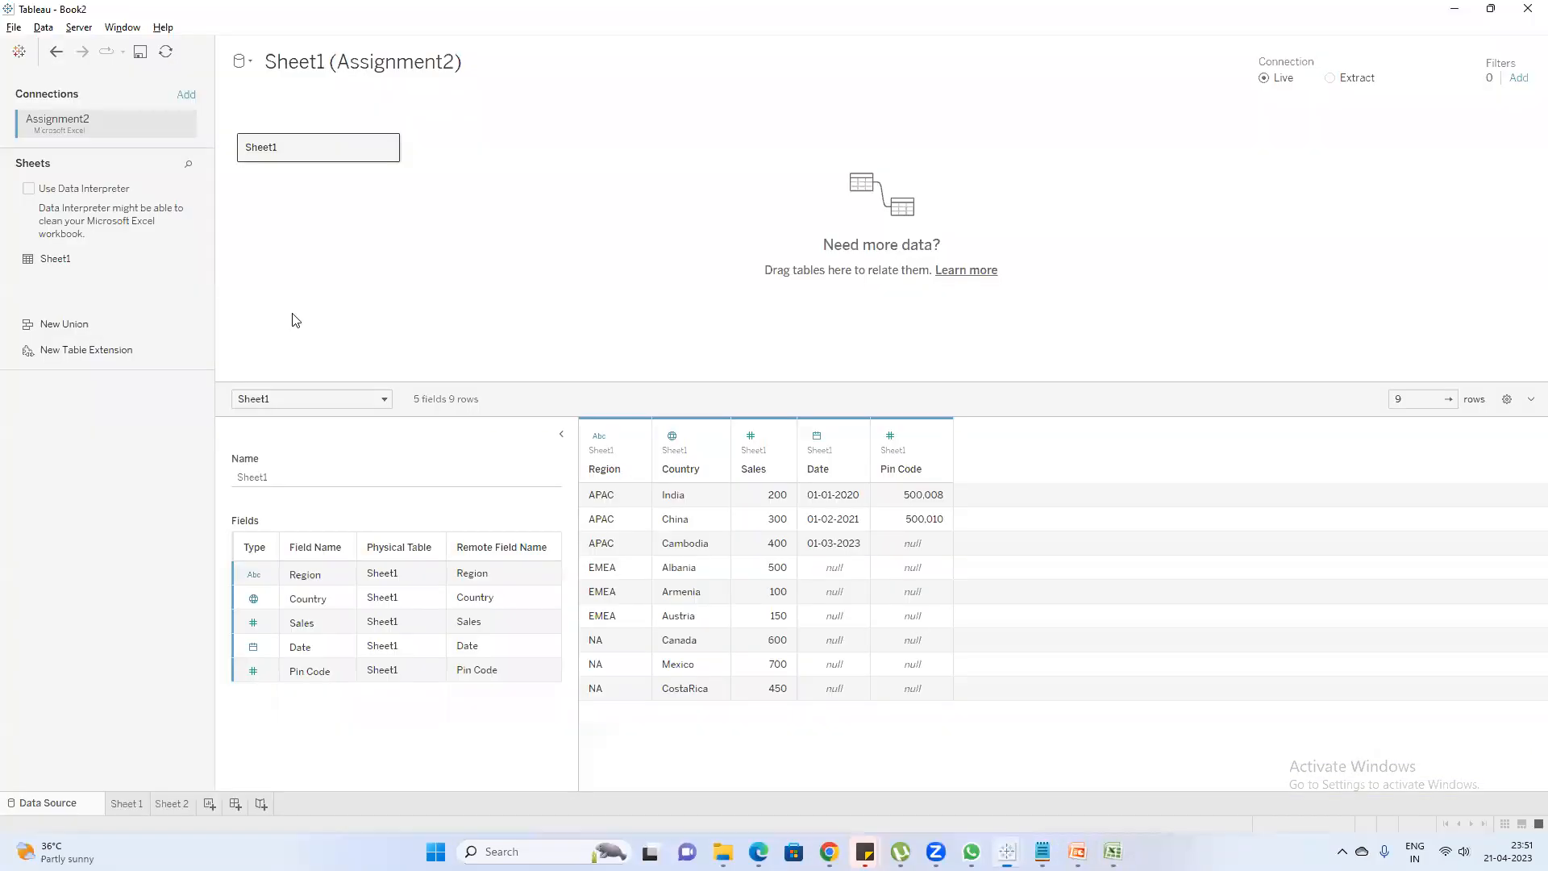
left_click(183, 123)
left_click(172, 803)
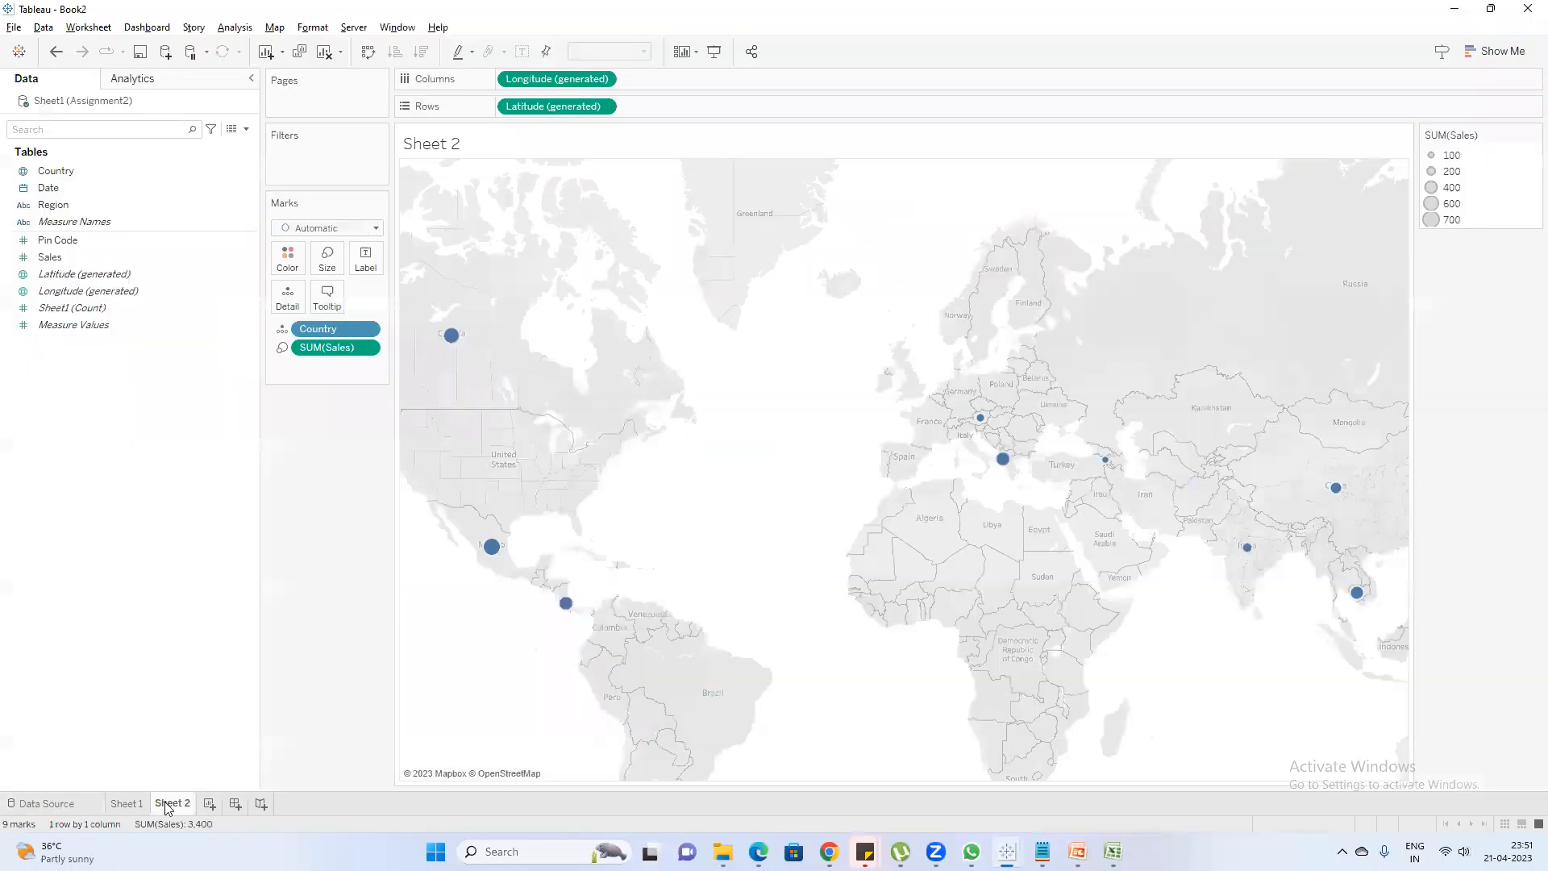
right_click(84, 101)
left_click(118, 128)
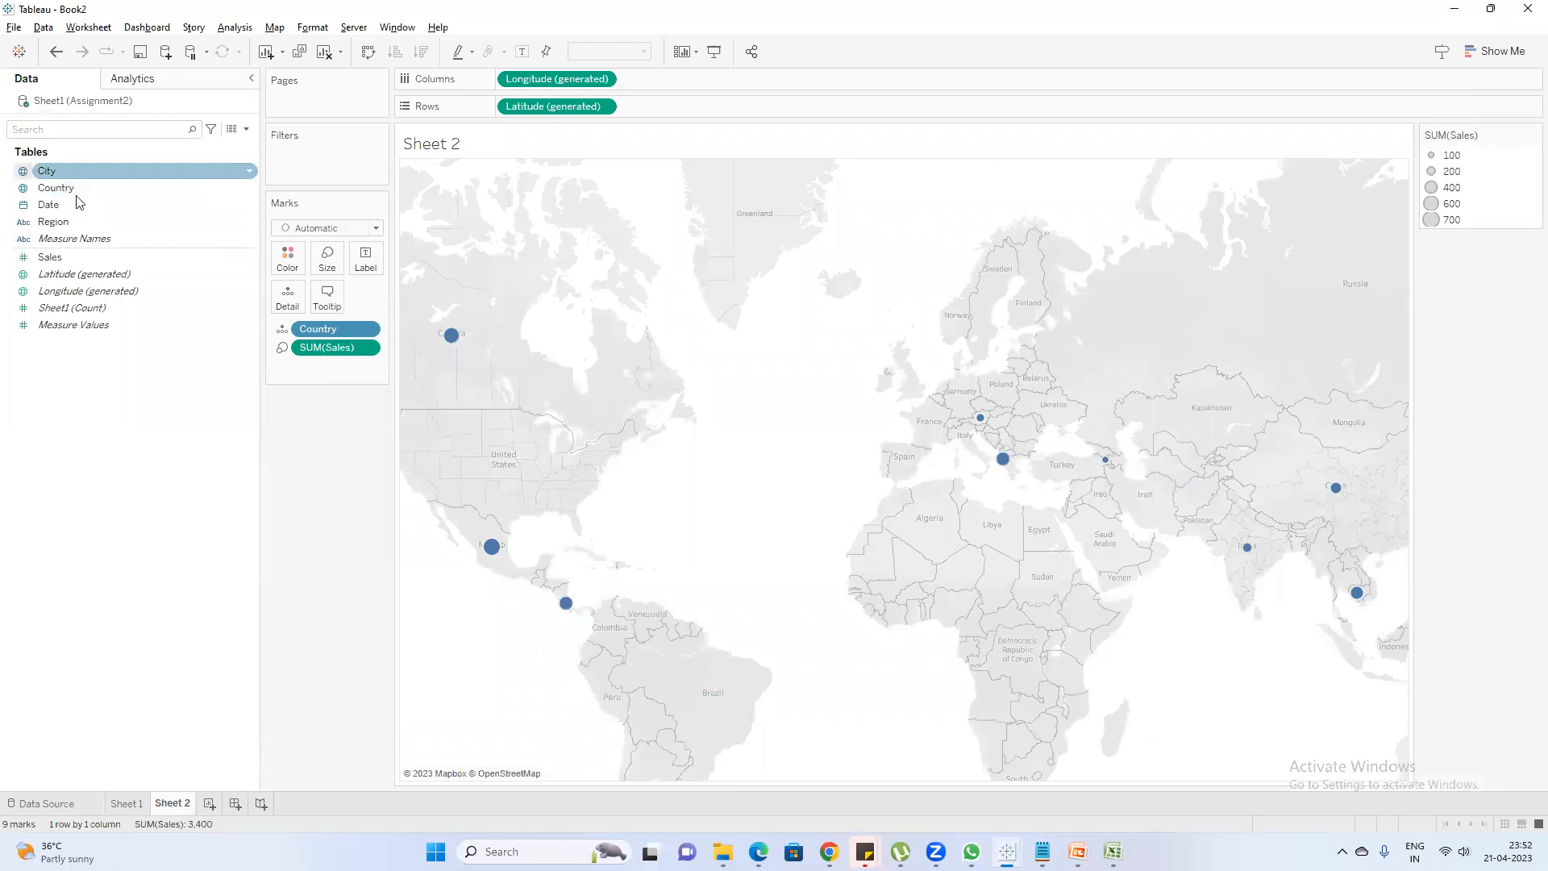
Create a new worksheet and plot City on a map with the generated Longitude and Latitude
left_click(209, 803)
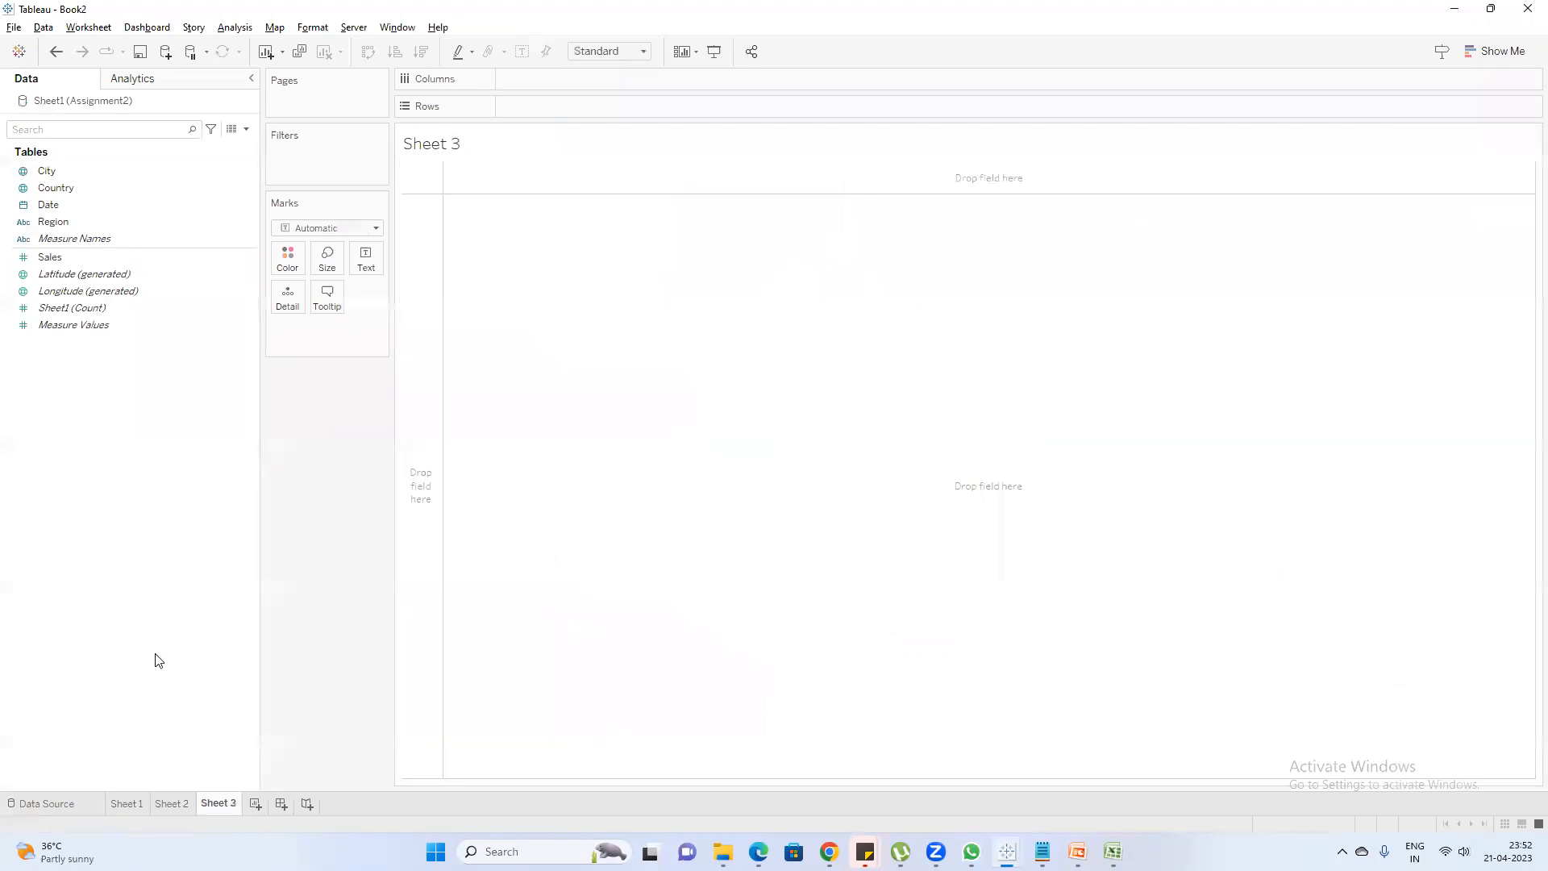
left_click(57, 174)
double_click(57, 174)
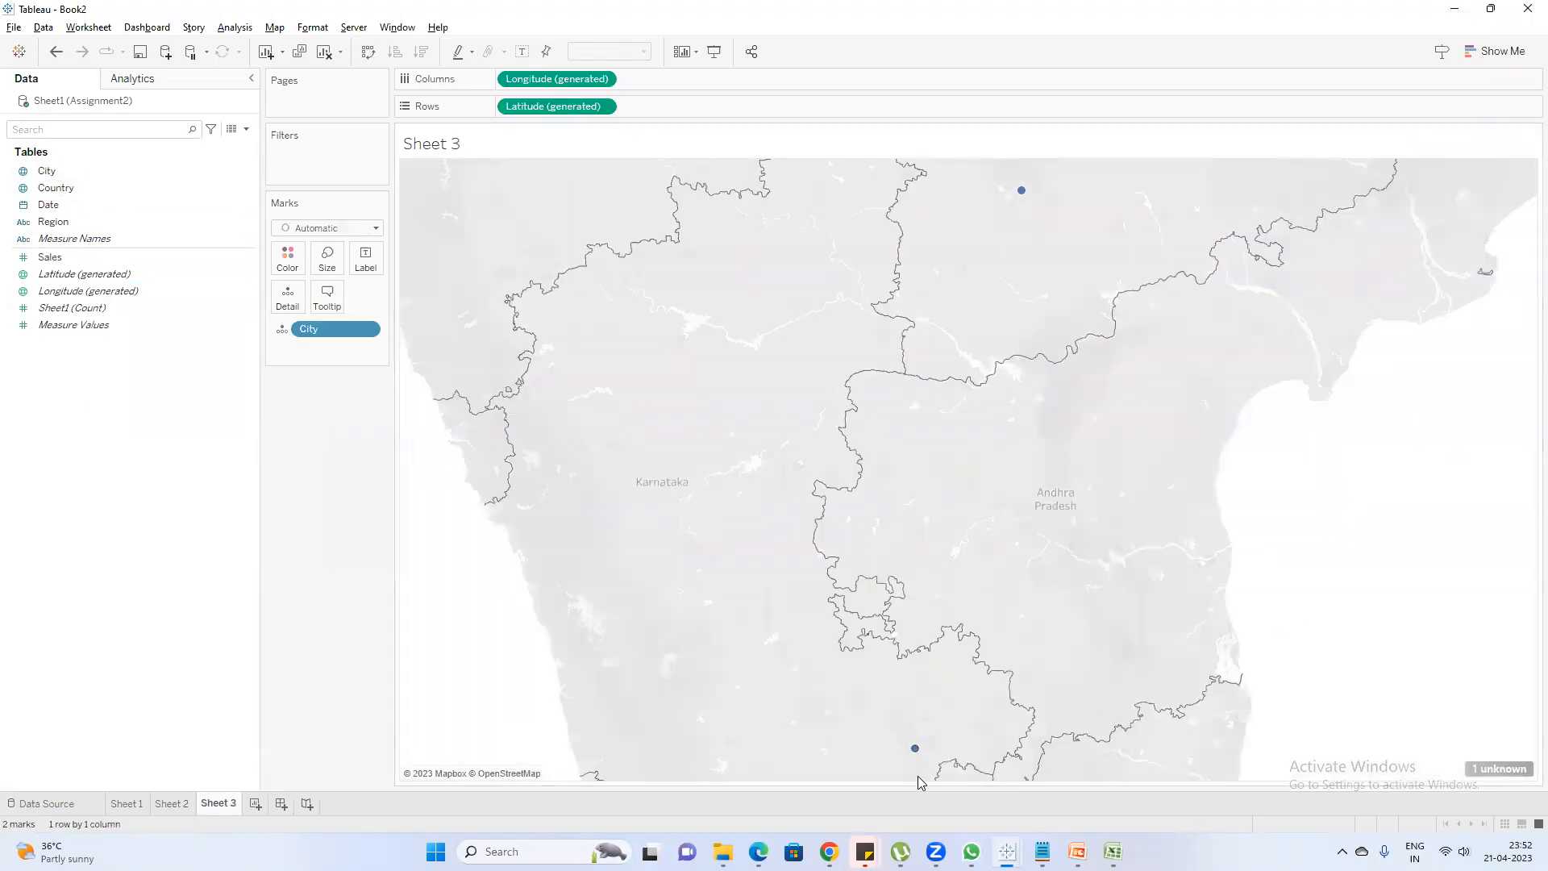
Switch to the Assignment2 workbook in Excel and enter Delhu as the City in the Cambodia row
scroll(1097, 558, "down", 2)
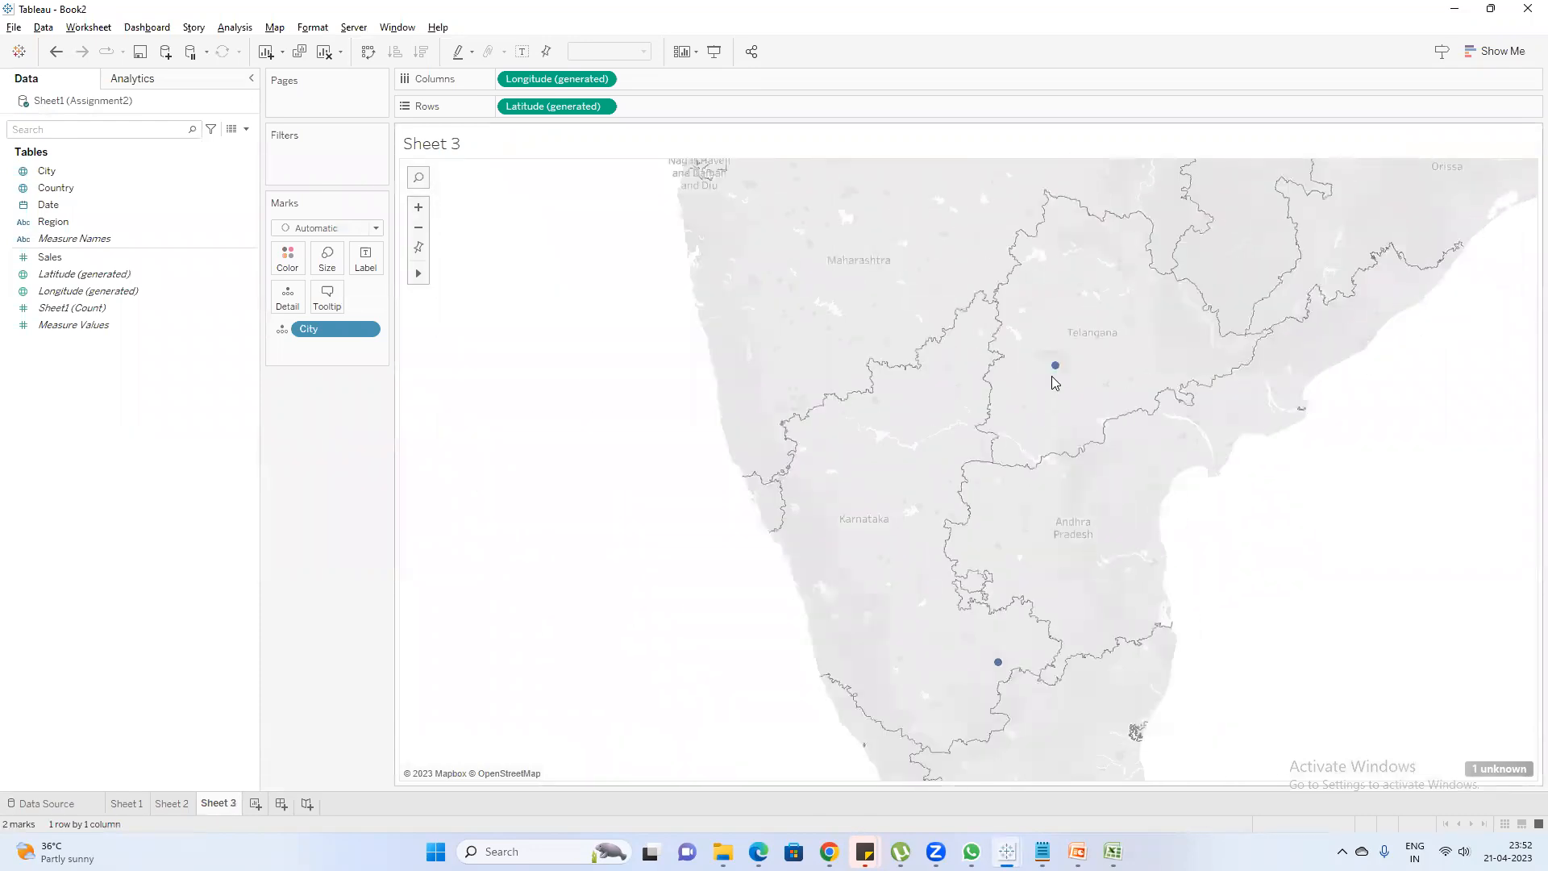
mouse_move(1000, 664)
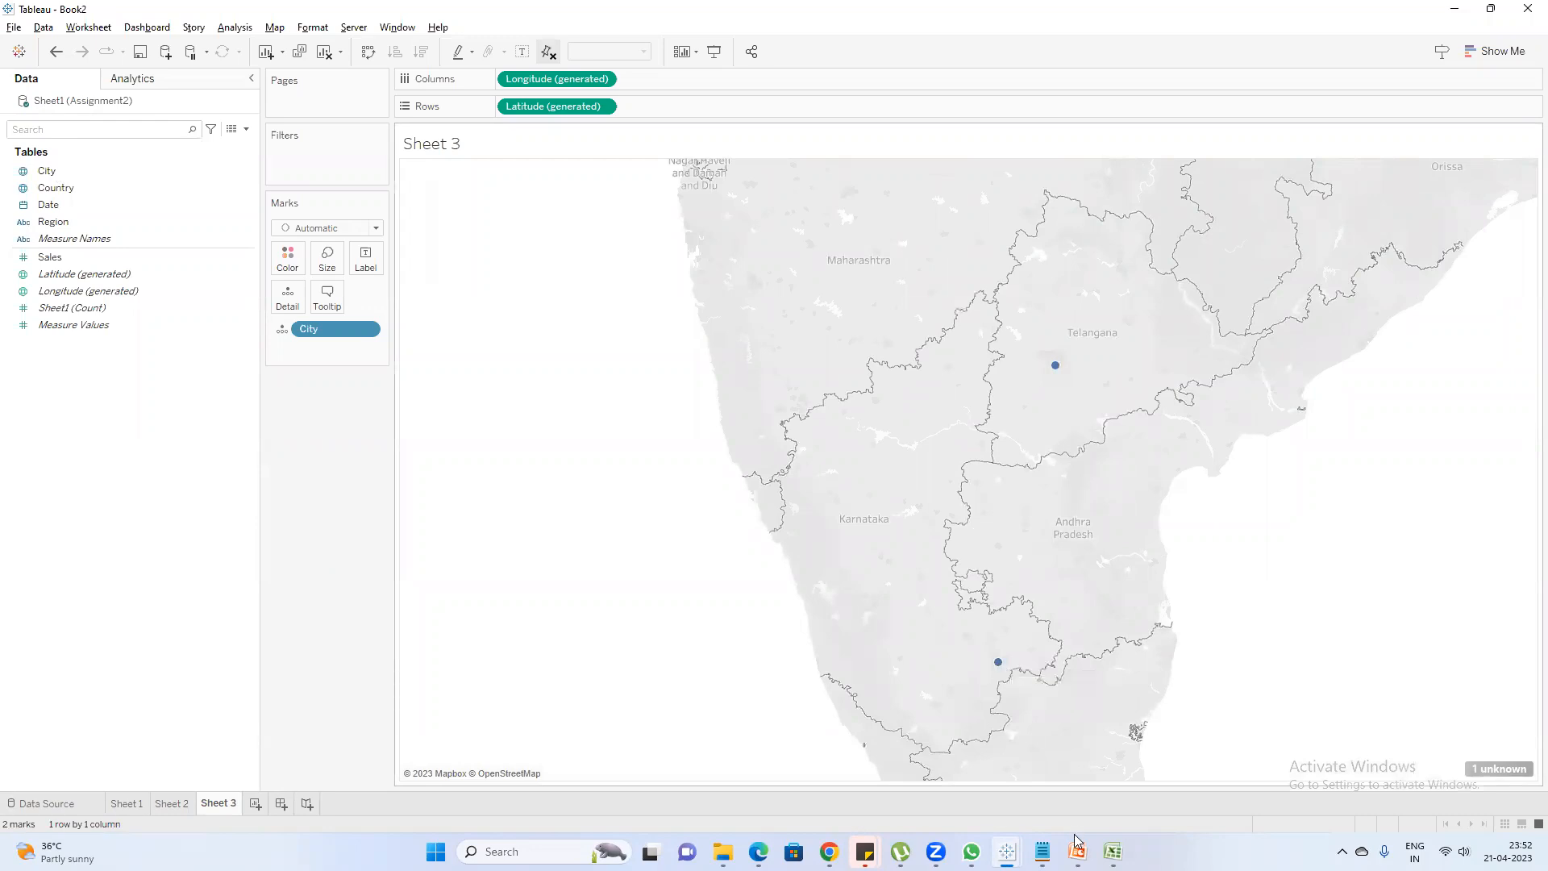
mouse_move(1078, 851)
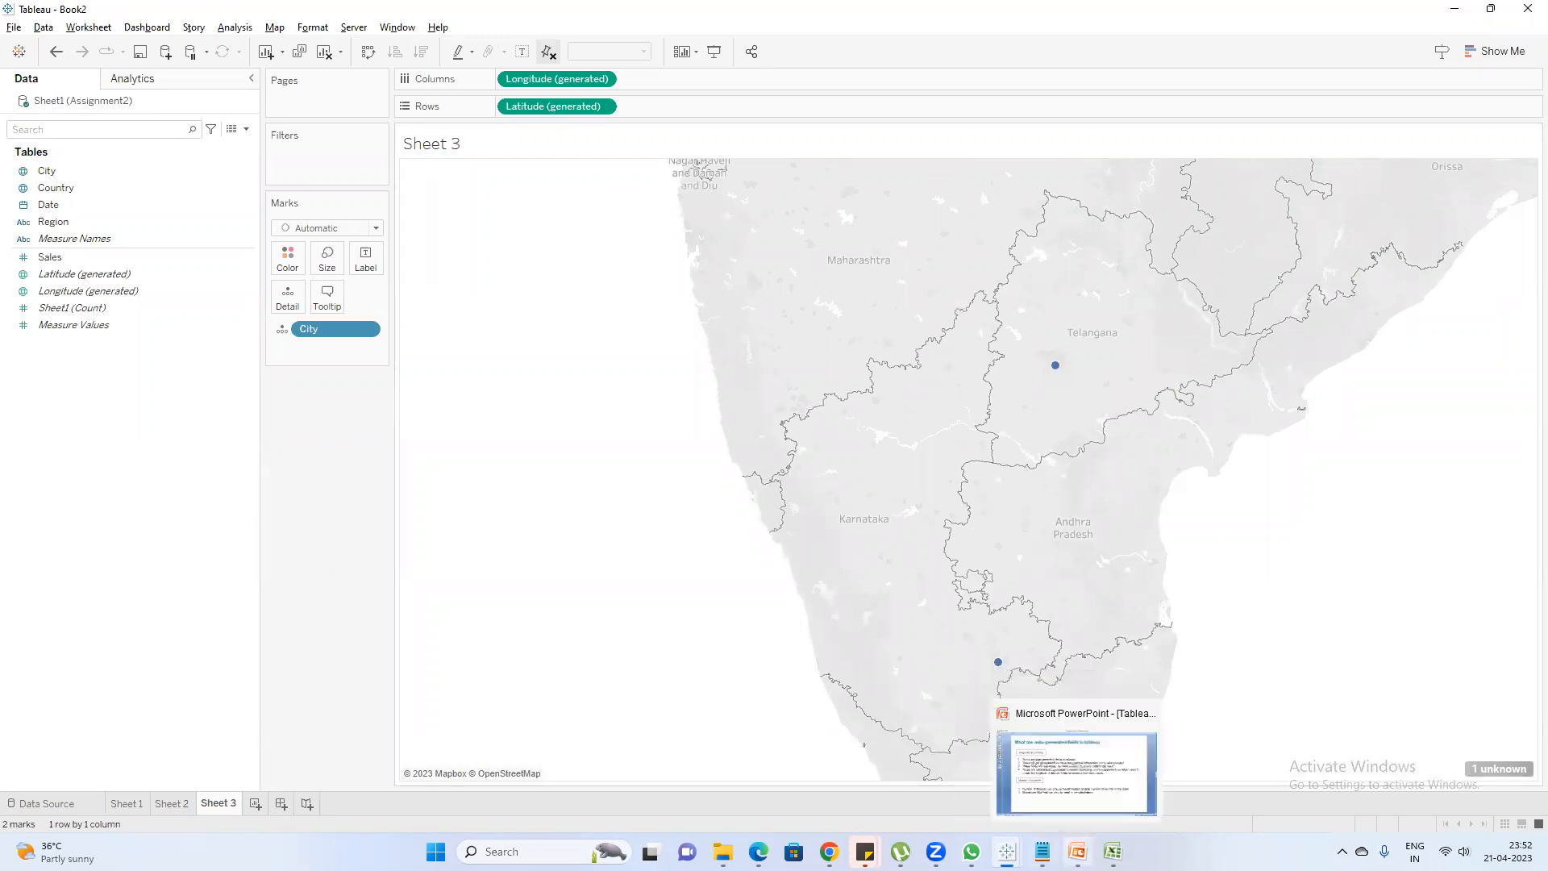
left_click(1113, 851)
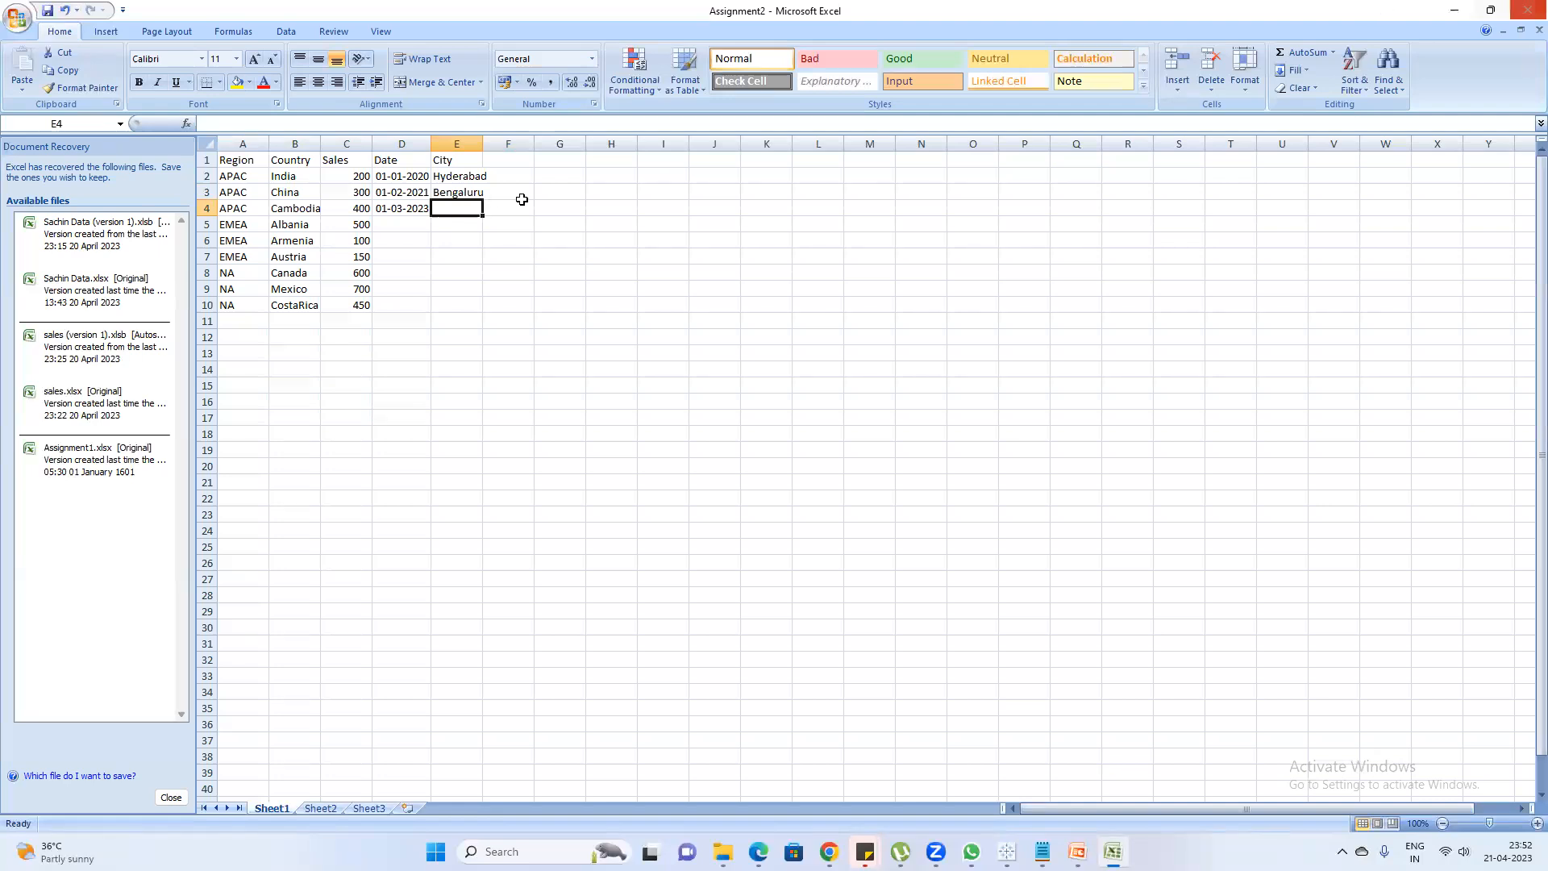
type("D")
type("elhi")
key("Return")
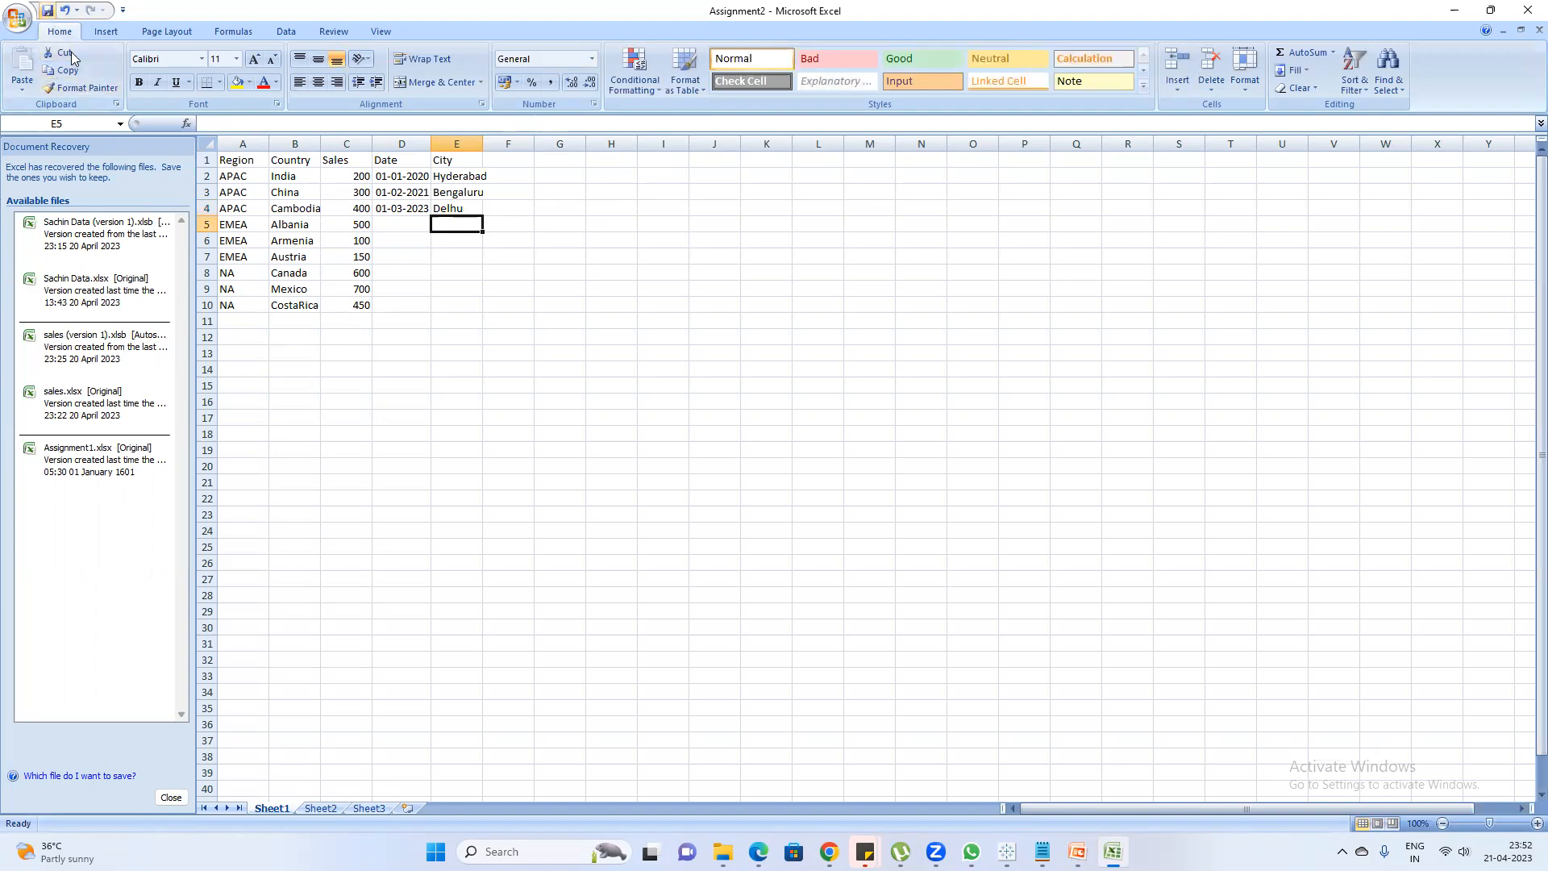
Switch to Book2 in Tableau and refresh the Sheet1 (Assignment2) data source to load the added city
left_click(1041, 778)
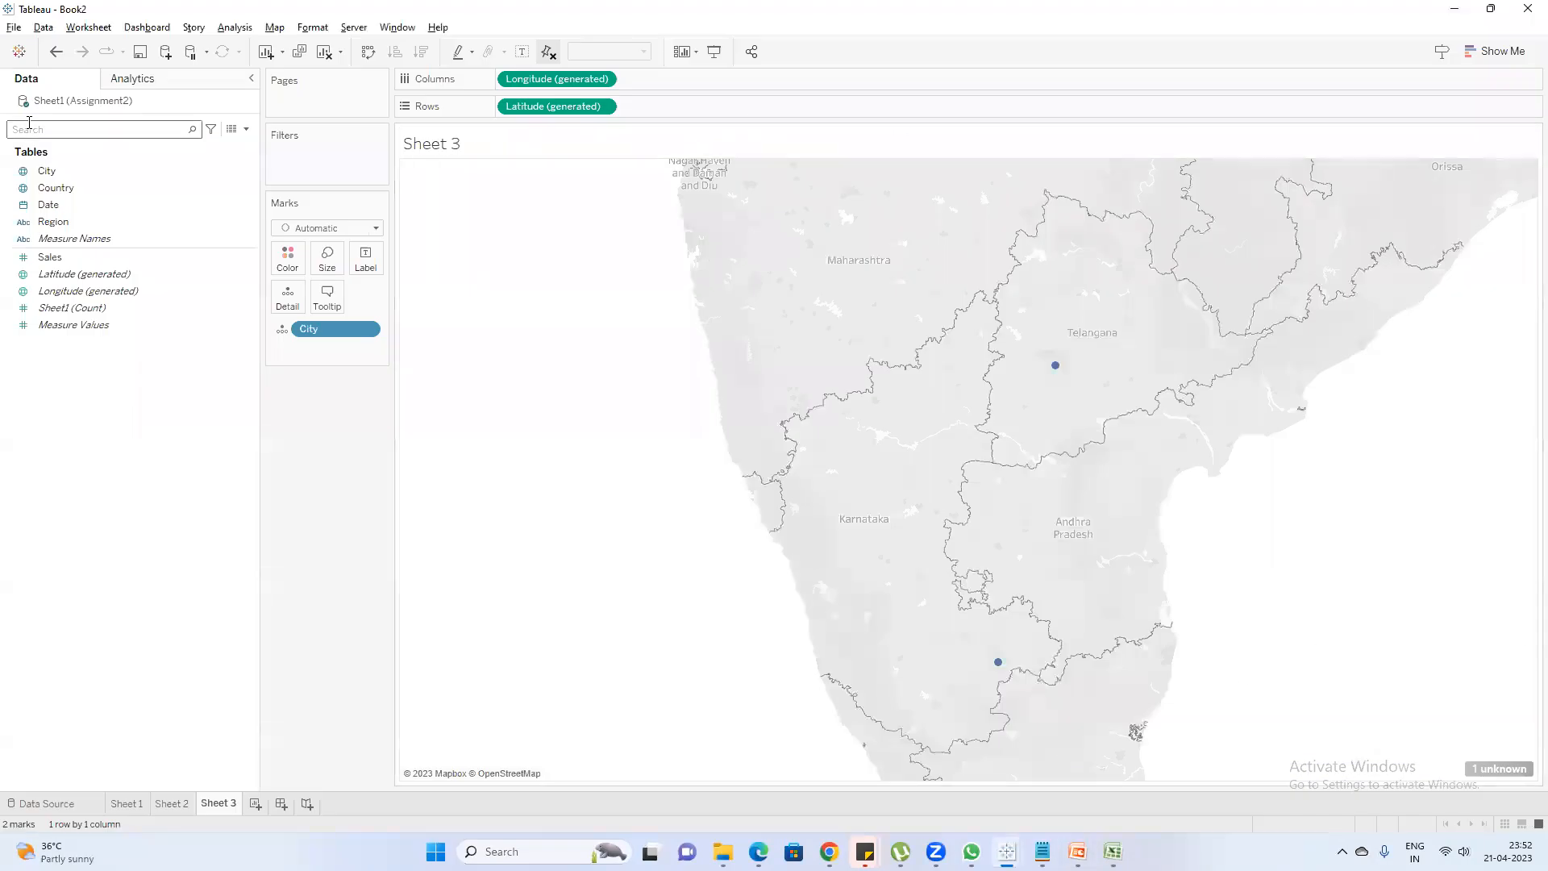
right_click(74, 103)
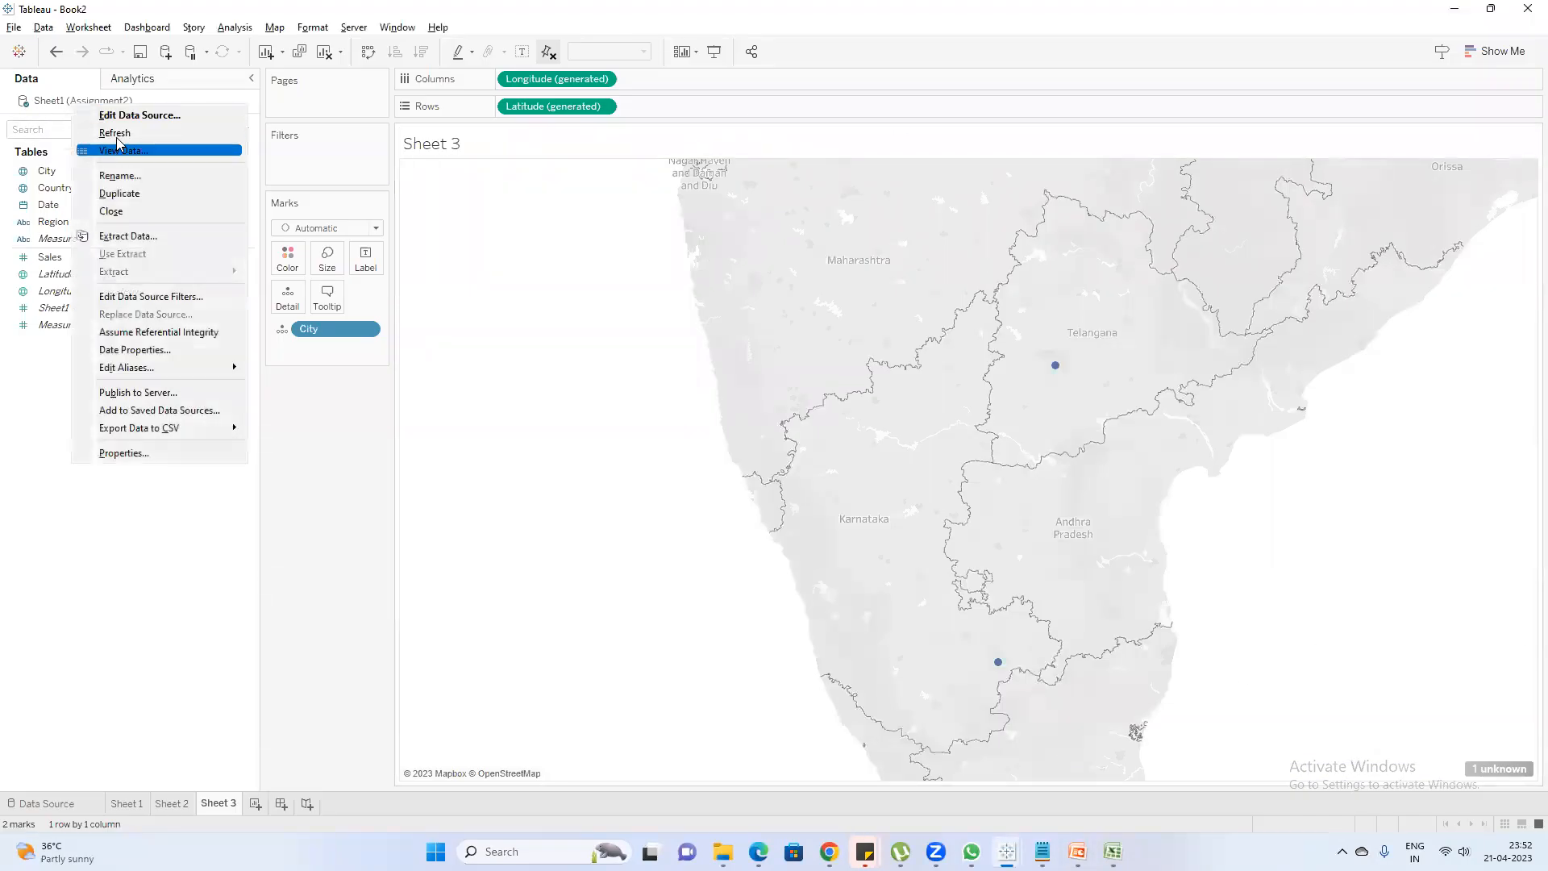
left_click(118, 134)
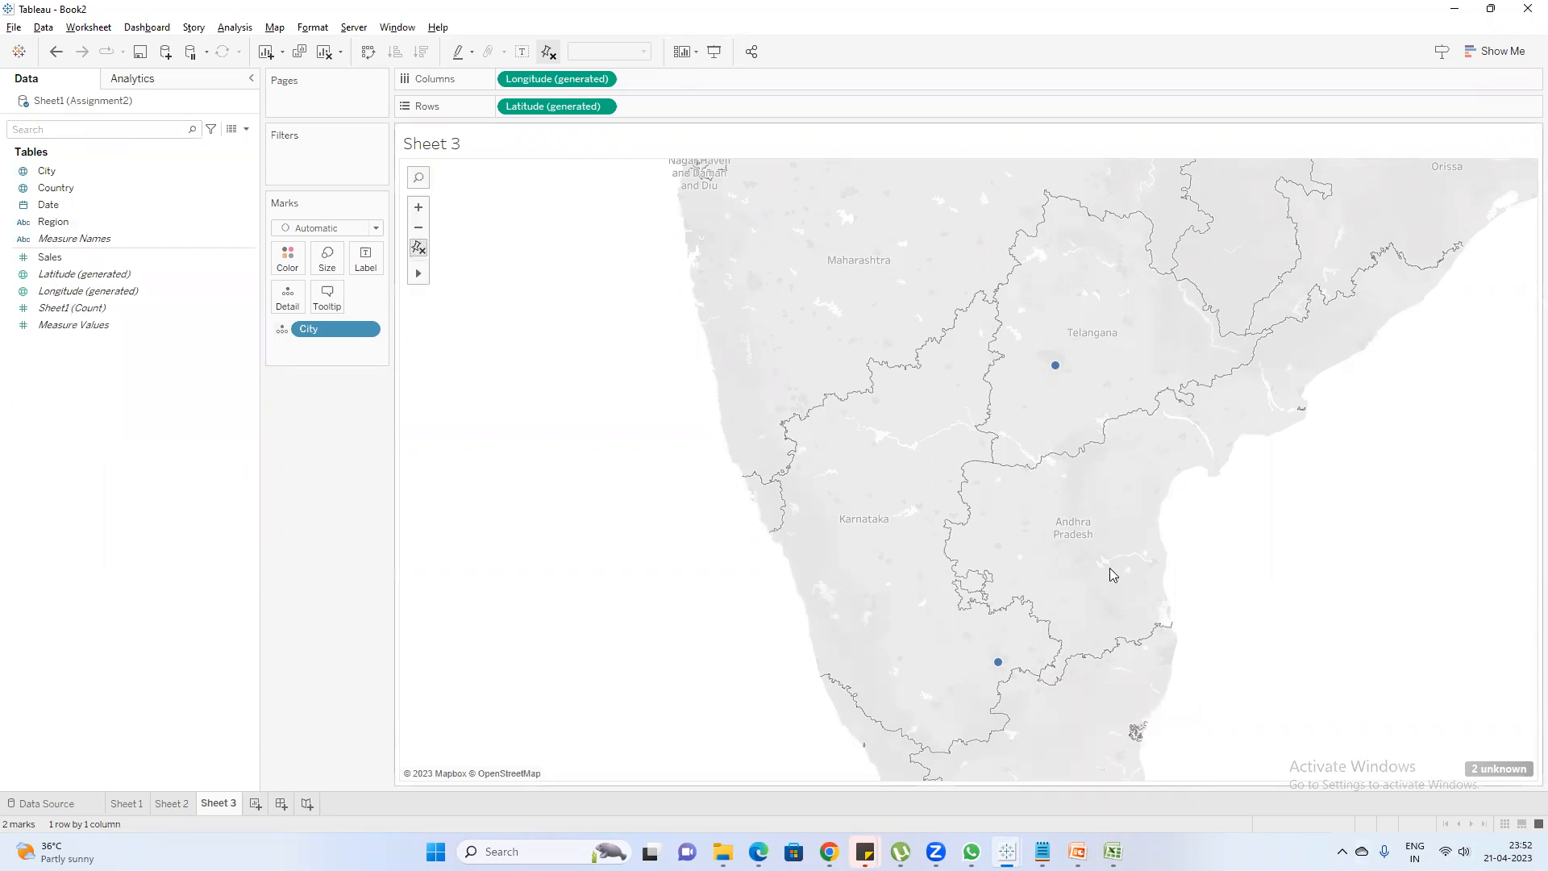
scroll(1094, 555, "down", 5)
scroll(1094, 558, "down", 4)
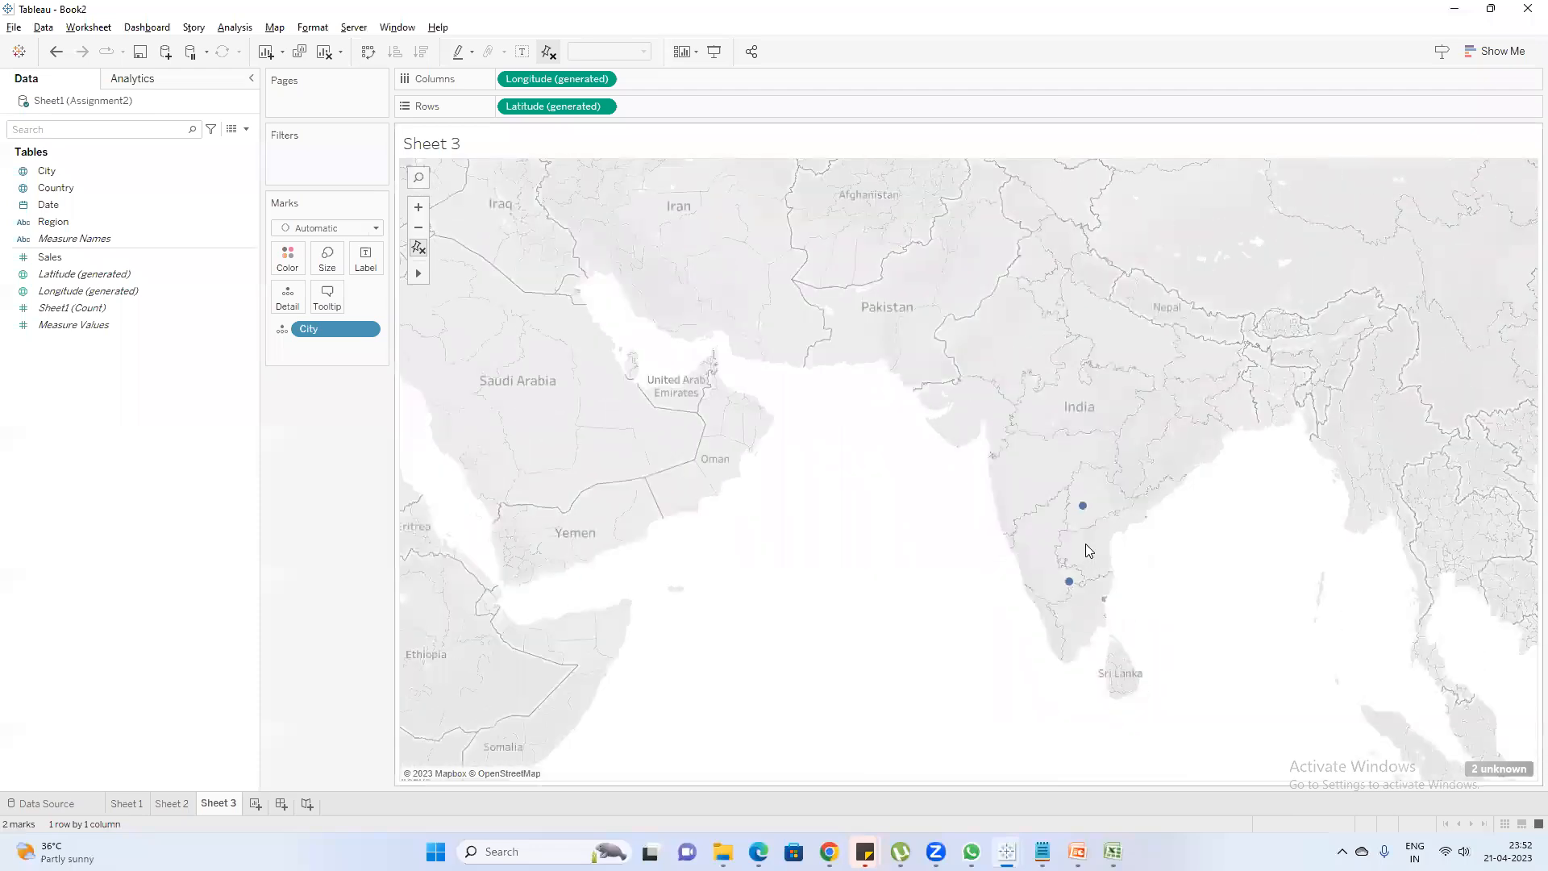
Open Edit Locations for the unknown City values and list the matching locations offered for Delhu
left_click(1496, 769)
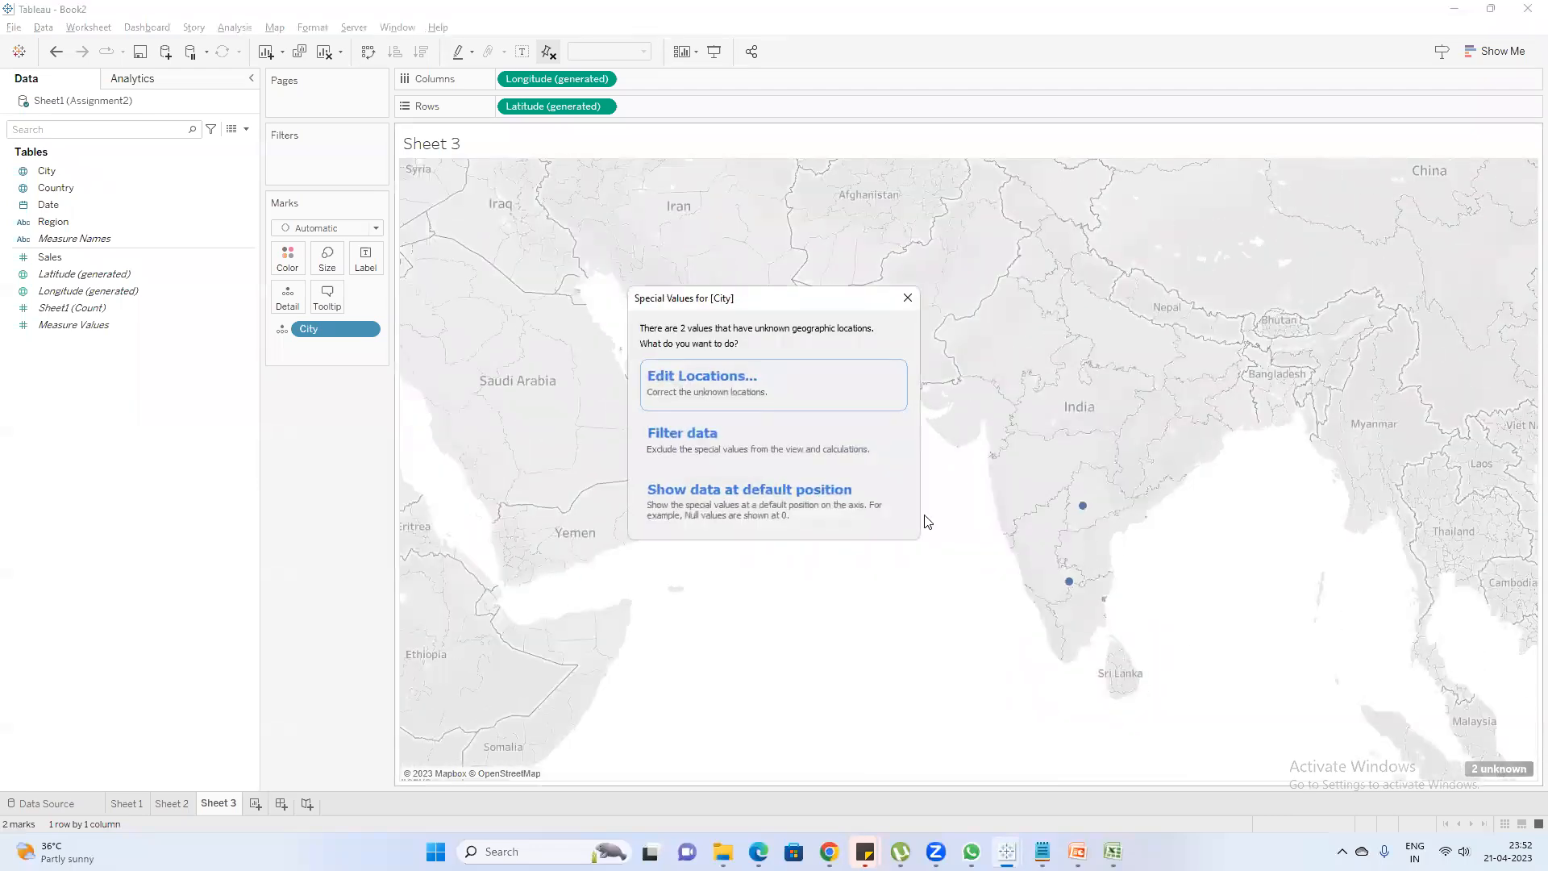
left_click(789, 392)
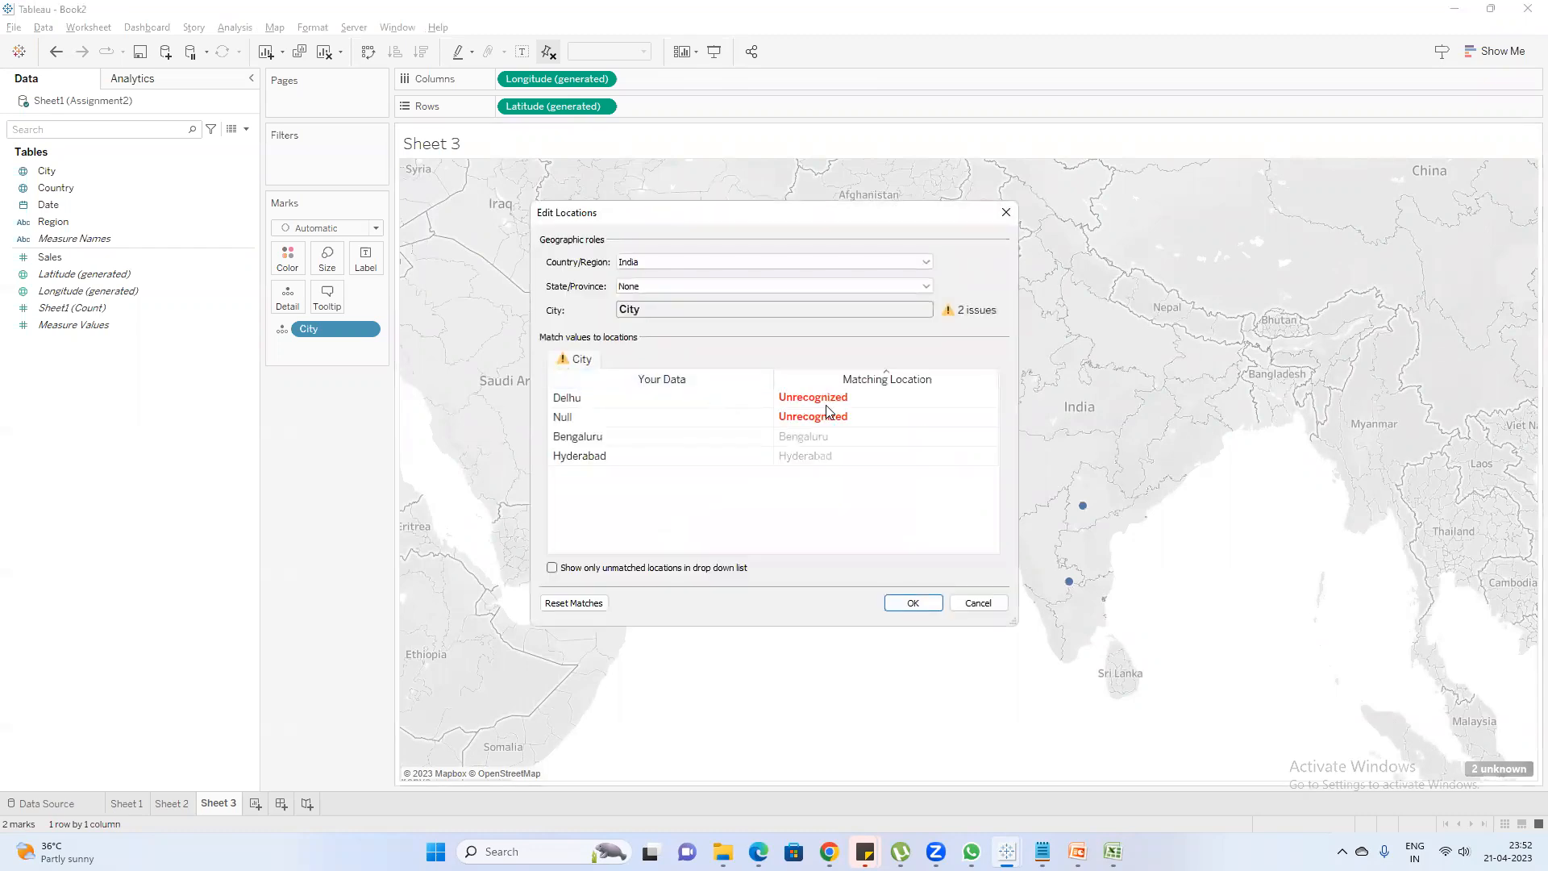
left_click(833, 396)
left_click(921, 399)
left_click(989, 399)
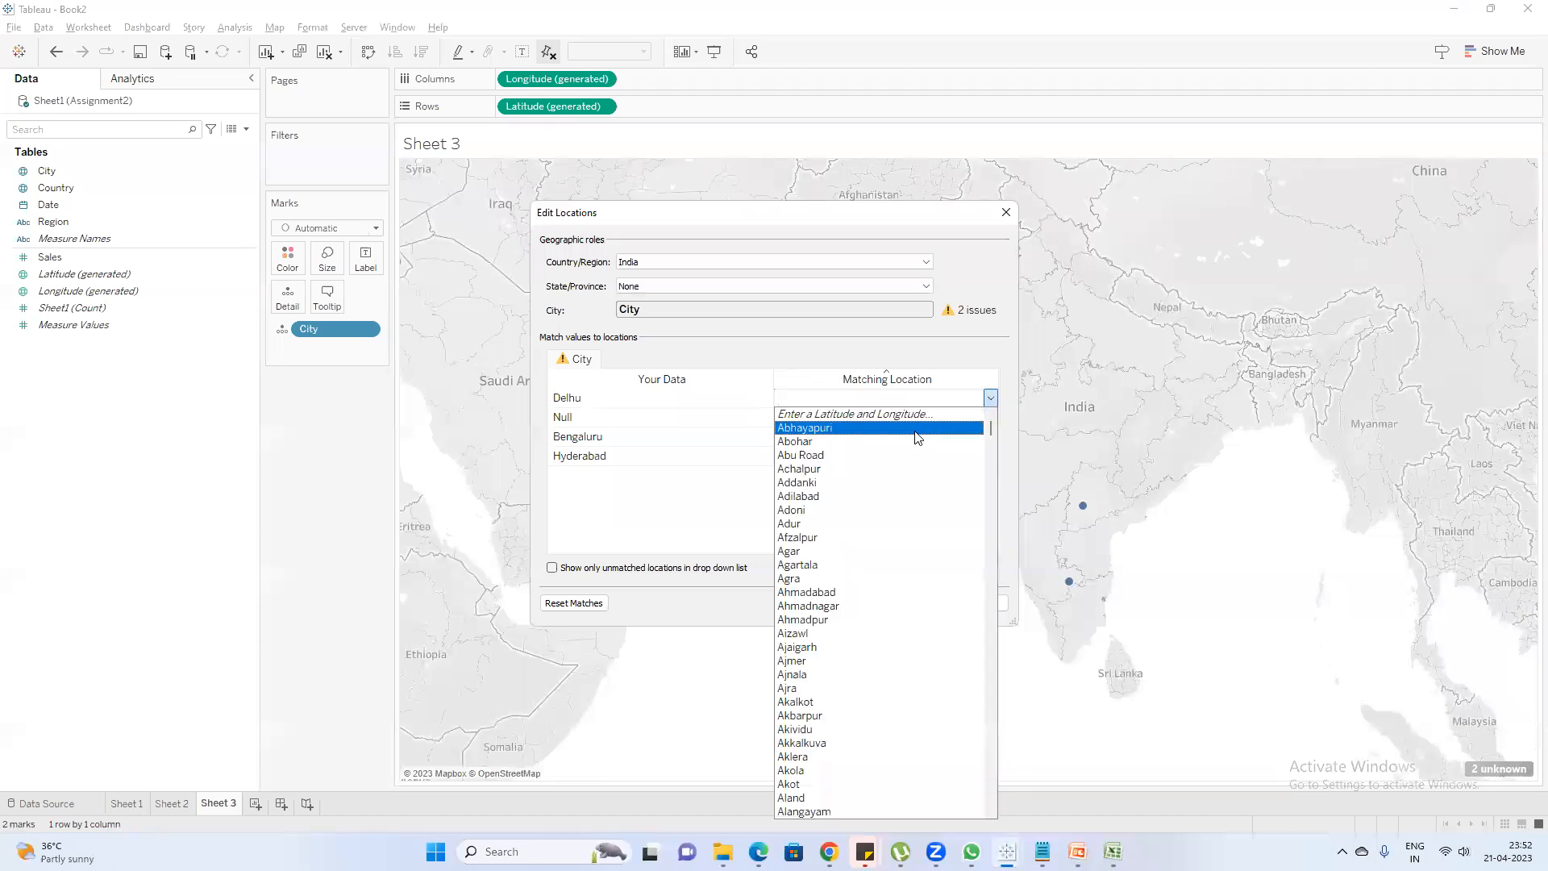
Search Delhu's list of matching locations for city names beginning with De
key("d")
key("Down")
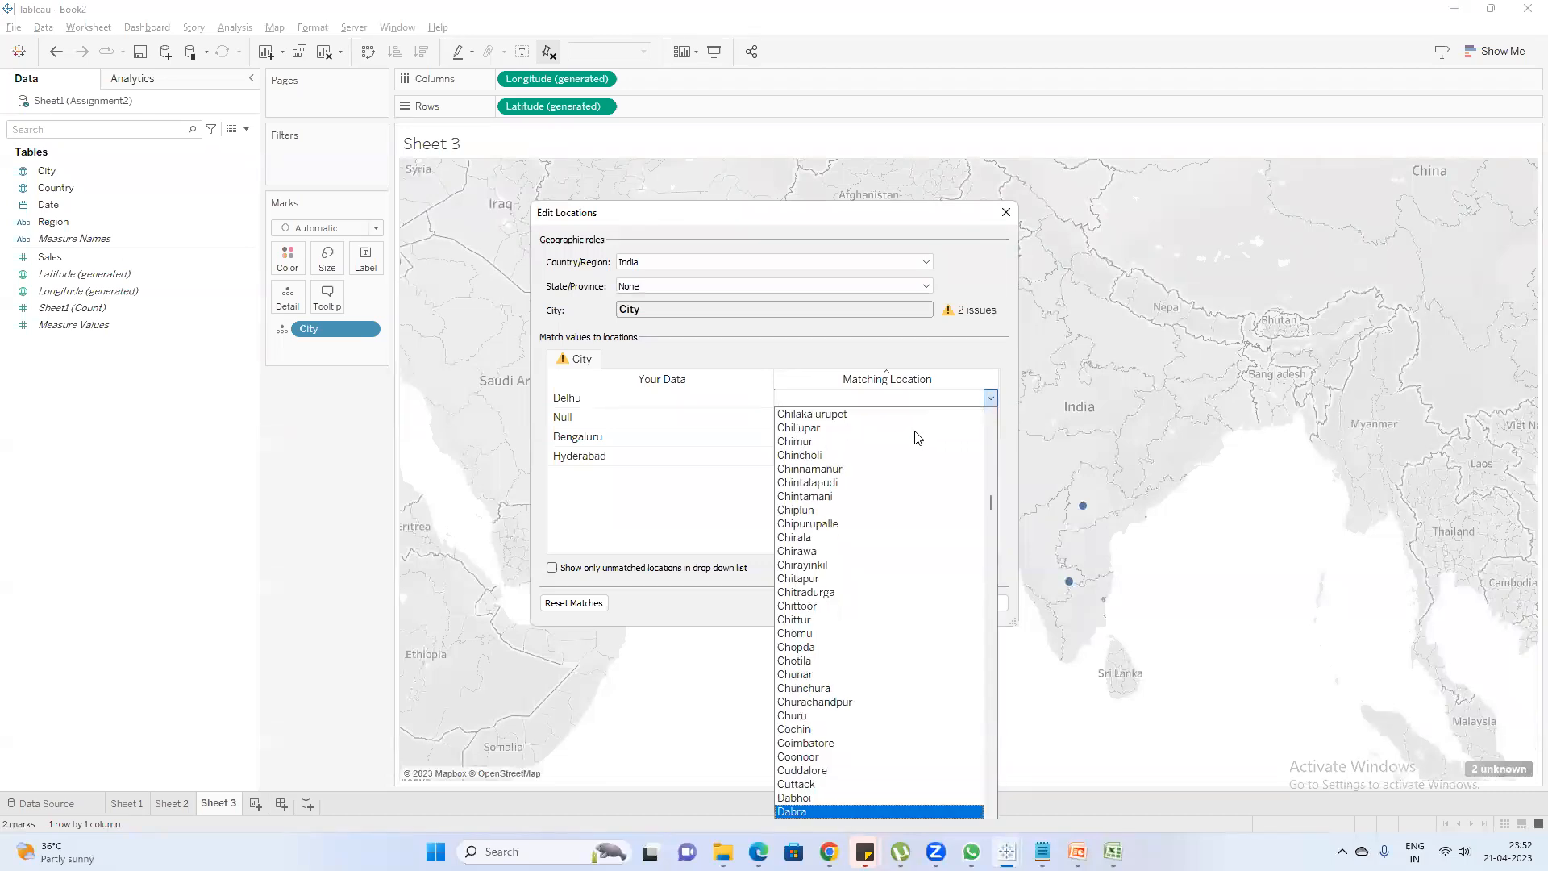
scroll(919, 452, "down", 4)
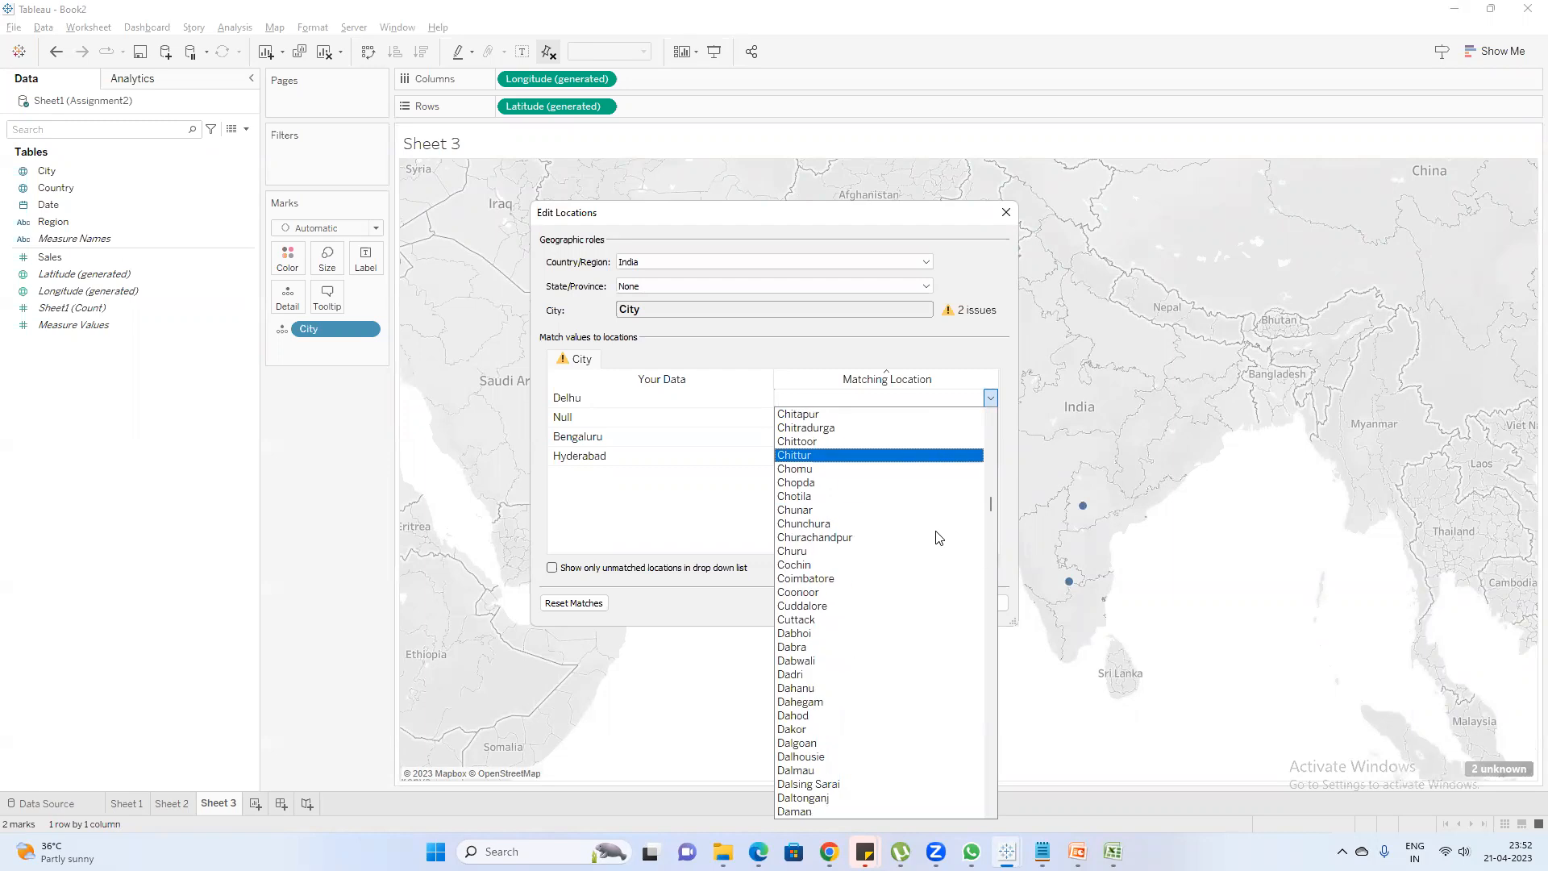
key("d")
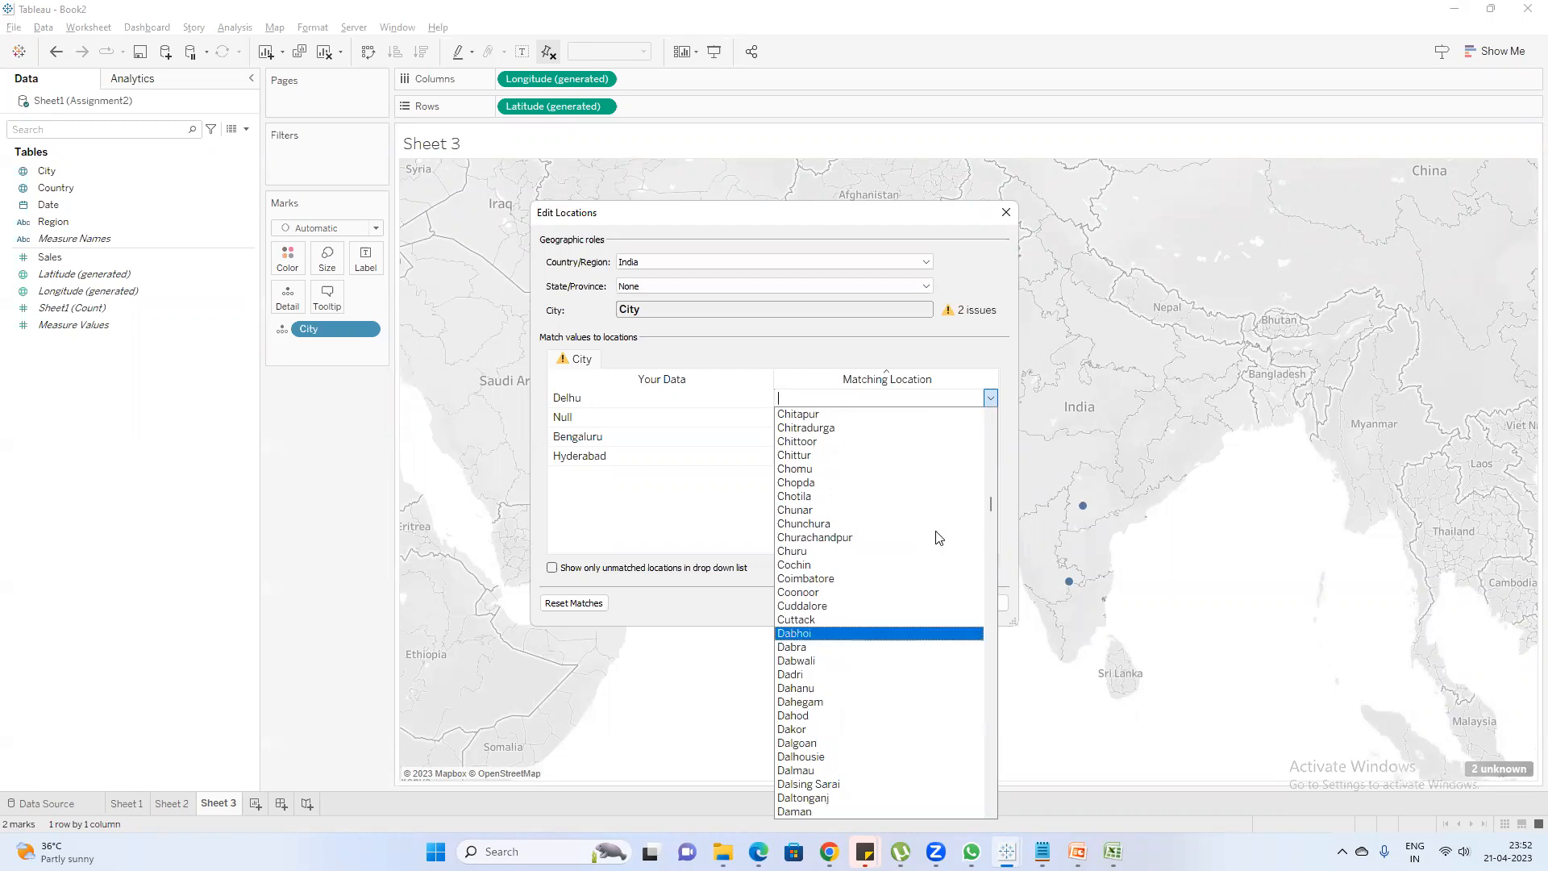
key("Down")
key("Down")
key("Down")
key("Down")
key("Down")
key("Down")
key("Down")
key("Down")
key("Down")
key("Down")
key("Down")
key("Down")
key("Down")
key("Down")
key("Down")
key("Down")
key("Down")
key("Down")
key("Down")
key("Down")
key("Down")
key("Down")
key("Down")
key("Down")
key("Down")
key("Down")
key("Down")
key("Down")
key("Down")
key("Down")
key("Down")
key("Down")
key("Down")
key("Down")
key("Down")
key("Down")
key("Down")
key("Down")
key("Down")
key("Down")
key("Down")
key("Down")
key("Down")
key("Down")
key("Down")
key("Down")
key("Down")
key("Up")
key("Up")
key("Up")
key("Up")
key("Up")
key("Up")
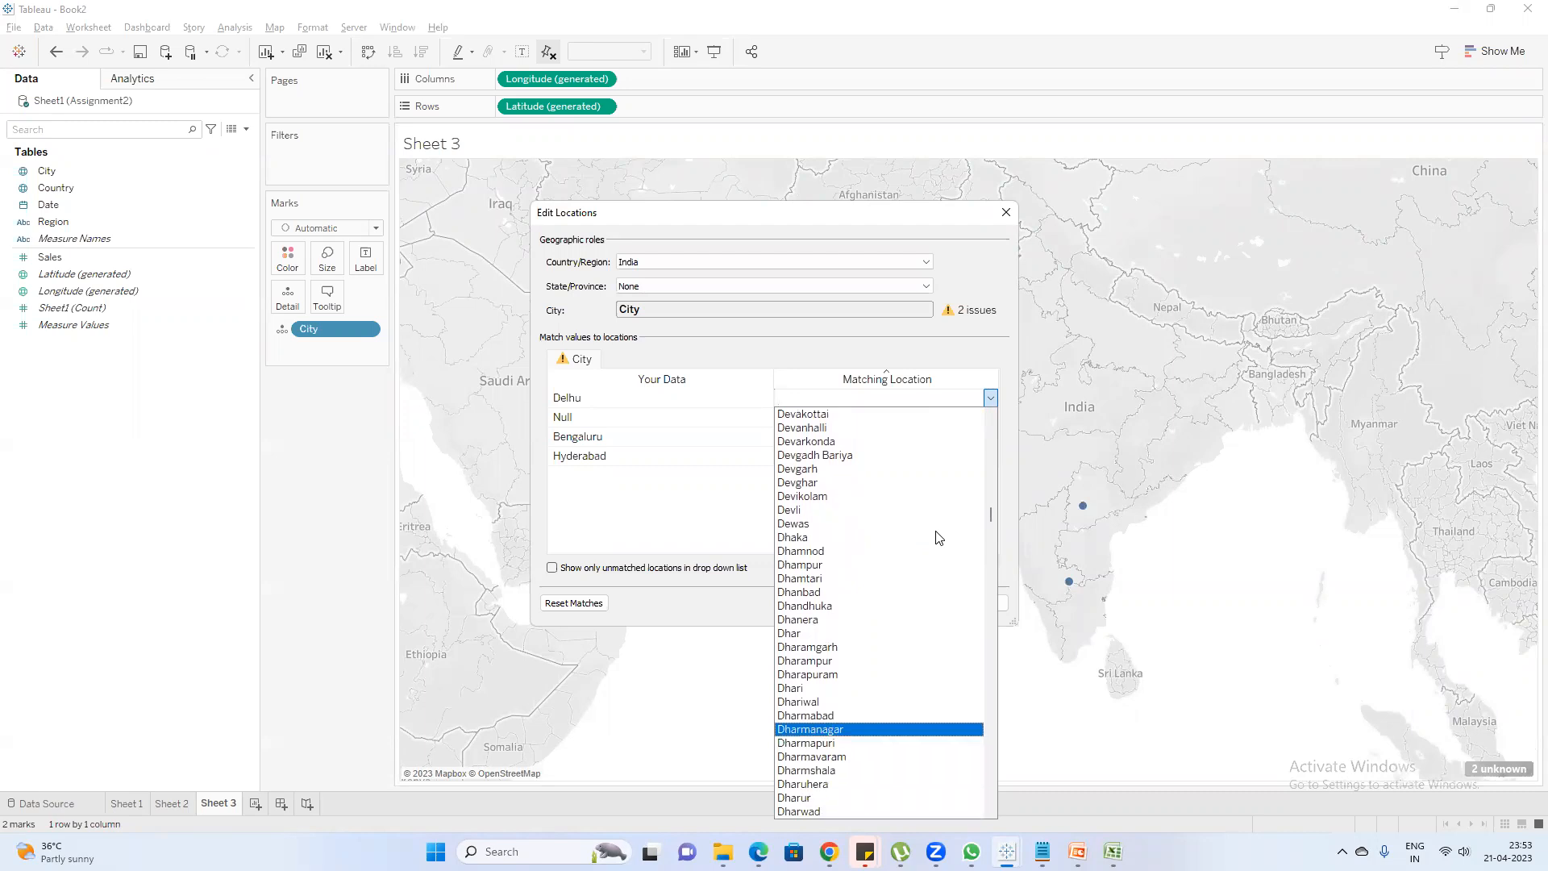
type("de")
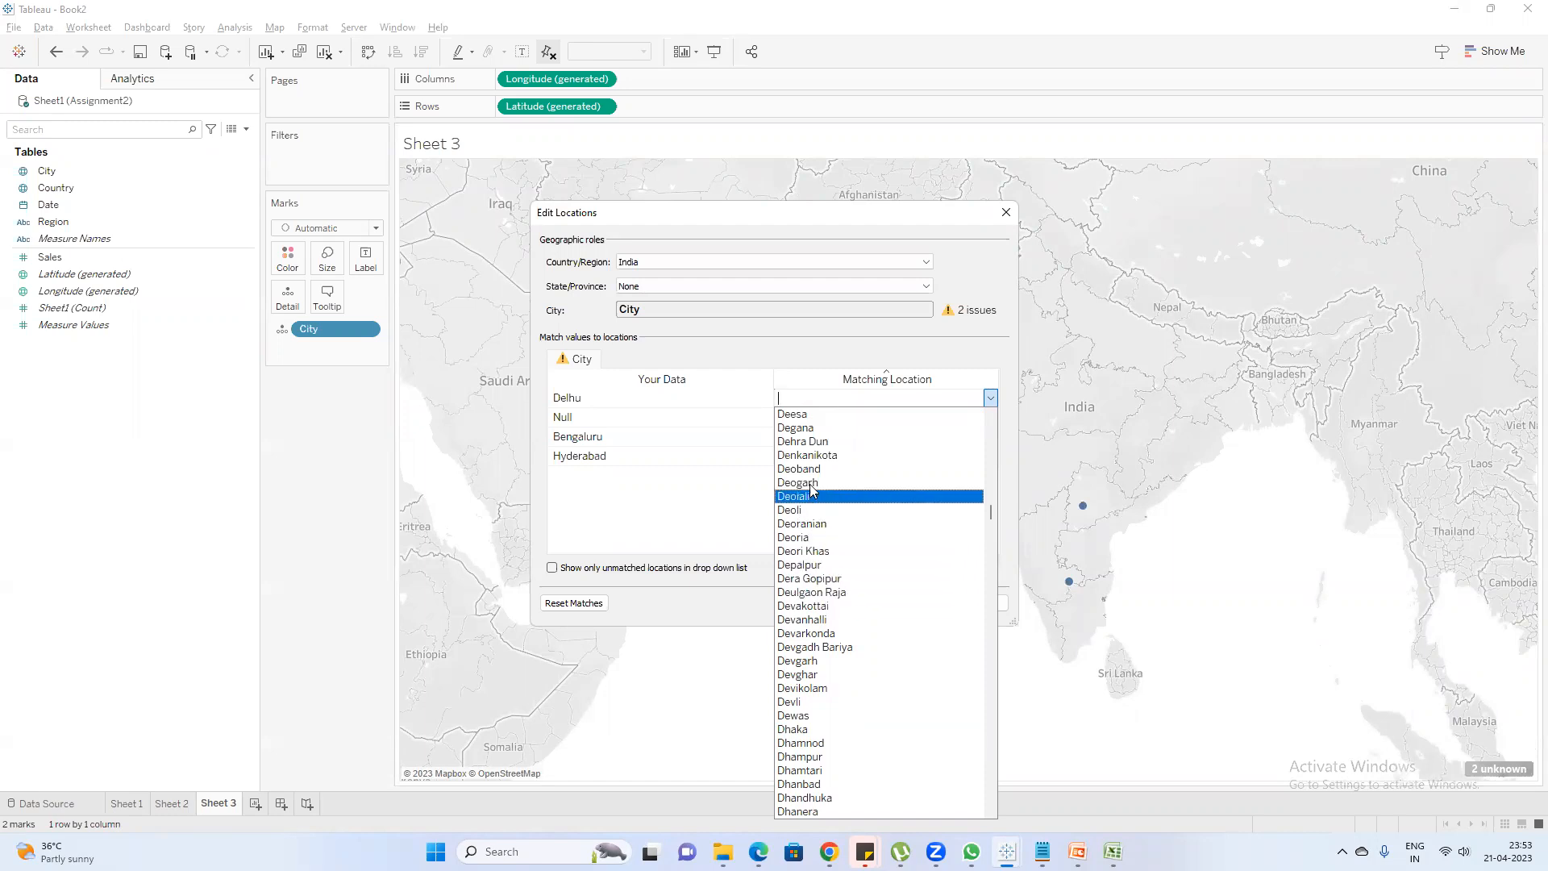
Try taking State/Province from the Country field, and return it to None
left_click(680, 305)
left_click(690, 285)
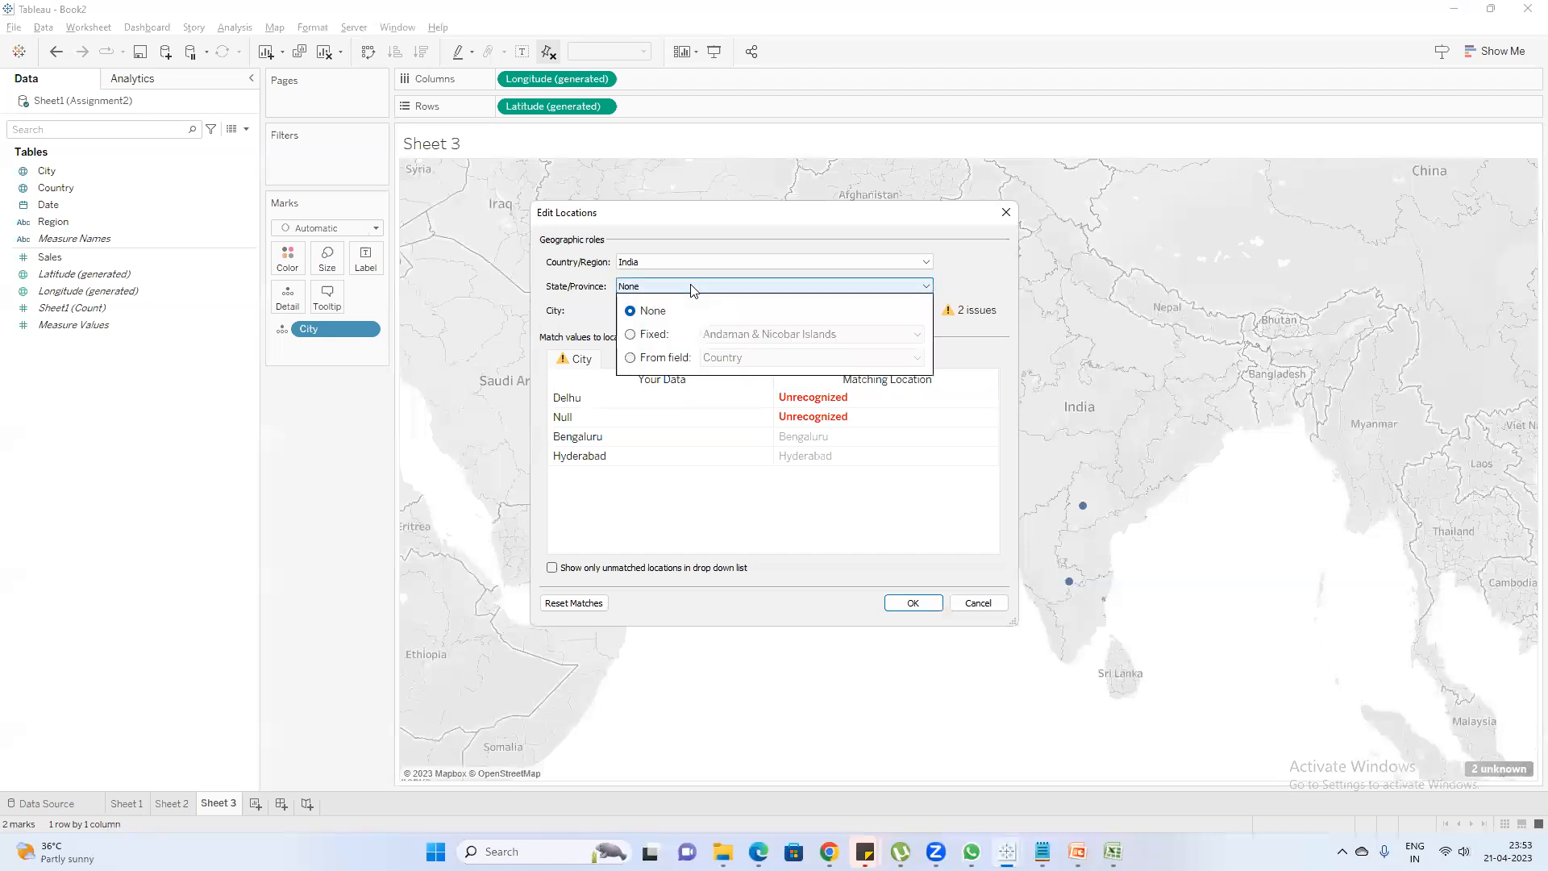
left_click(631, 359)
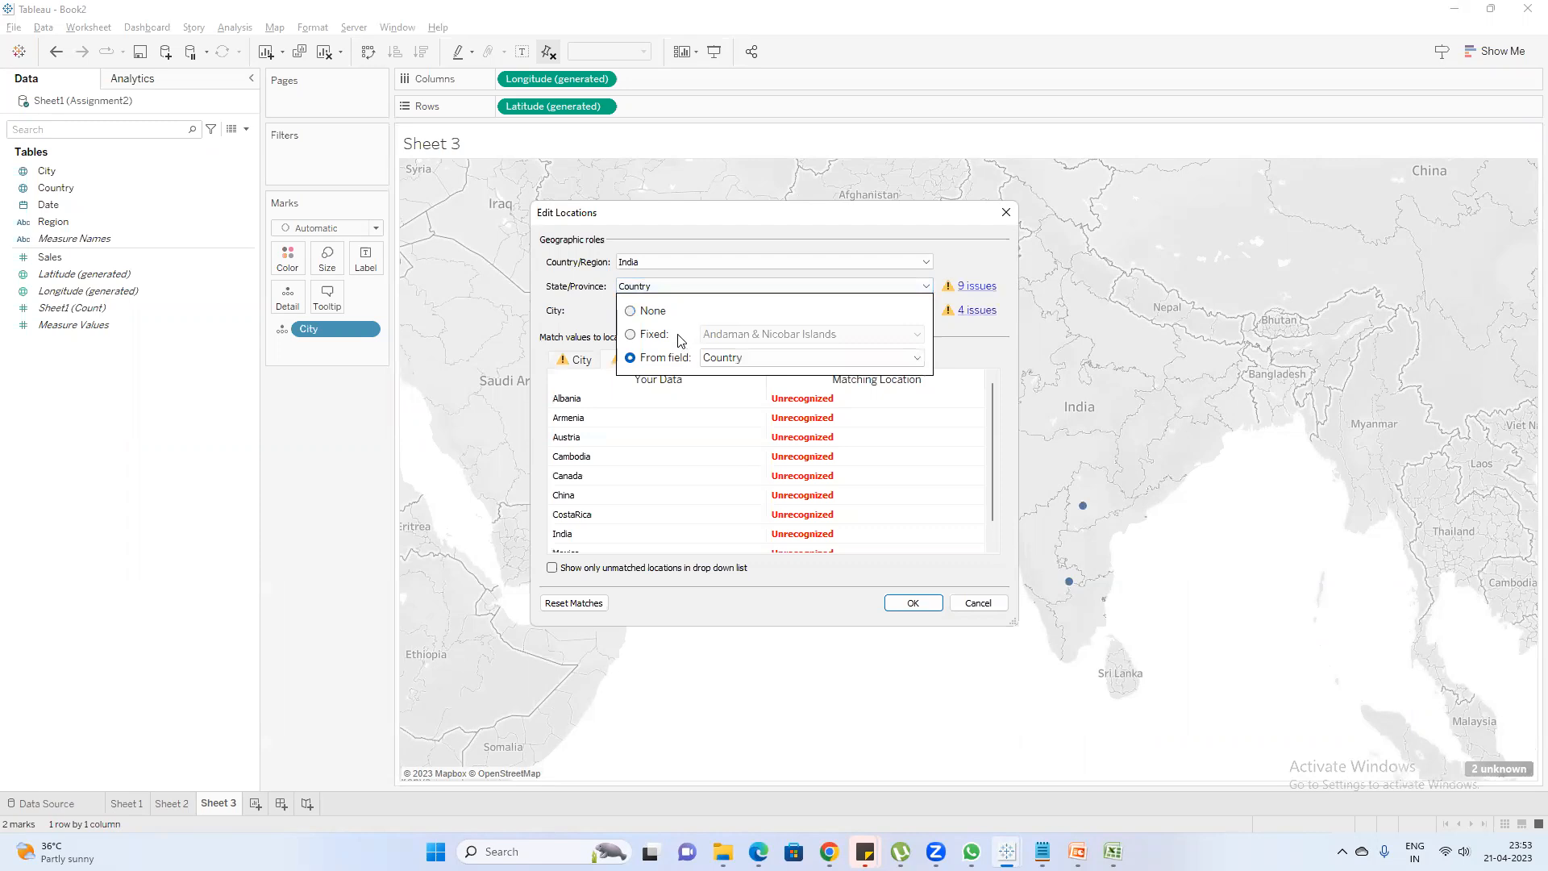
left_click(641, 312)
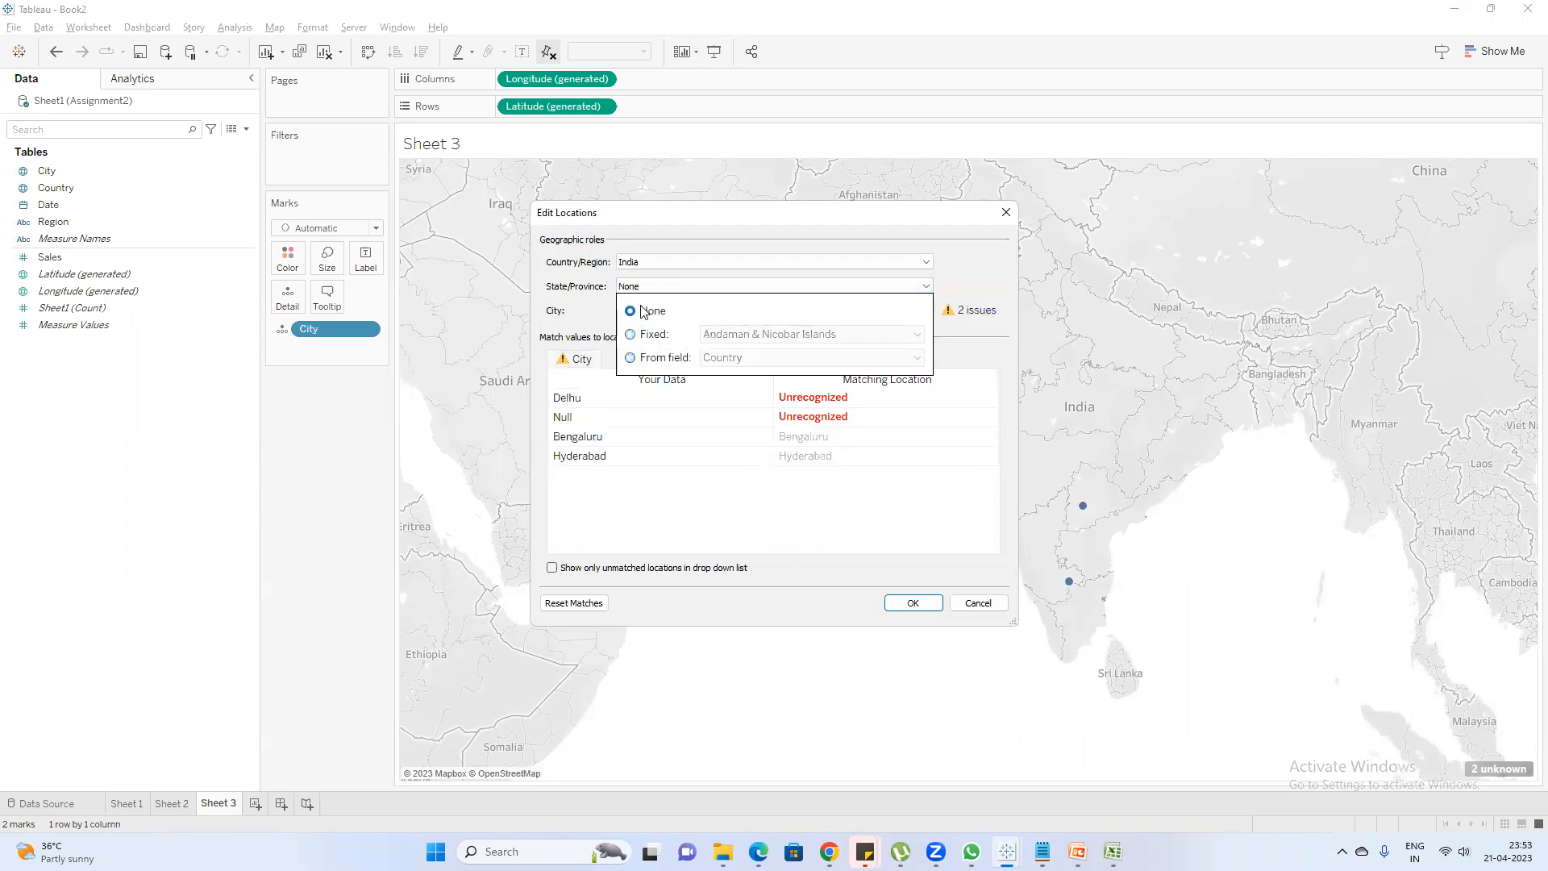
Look through the cities starting with D once more for a location matching Delhu, and close the list
left_click(828, 403)
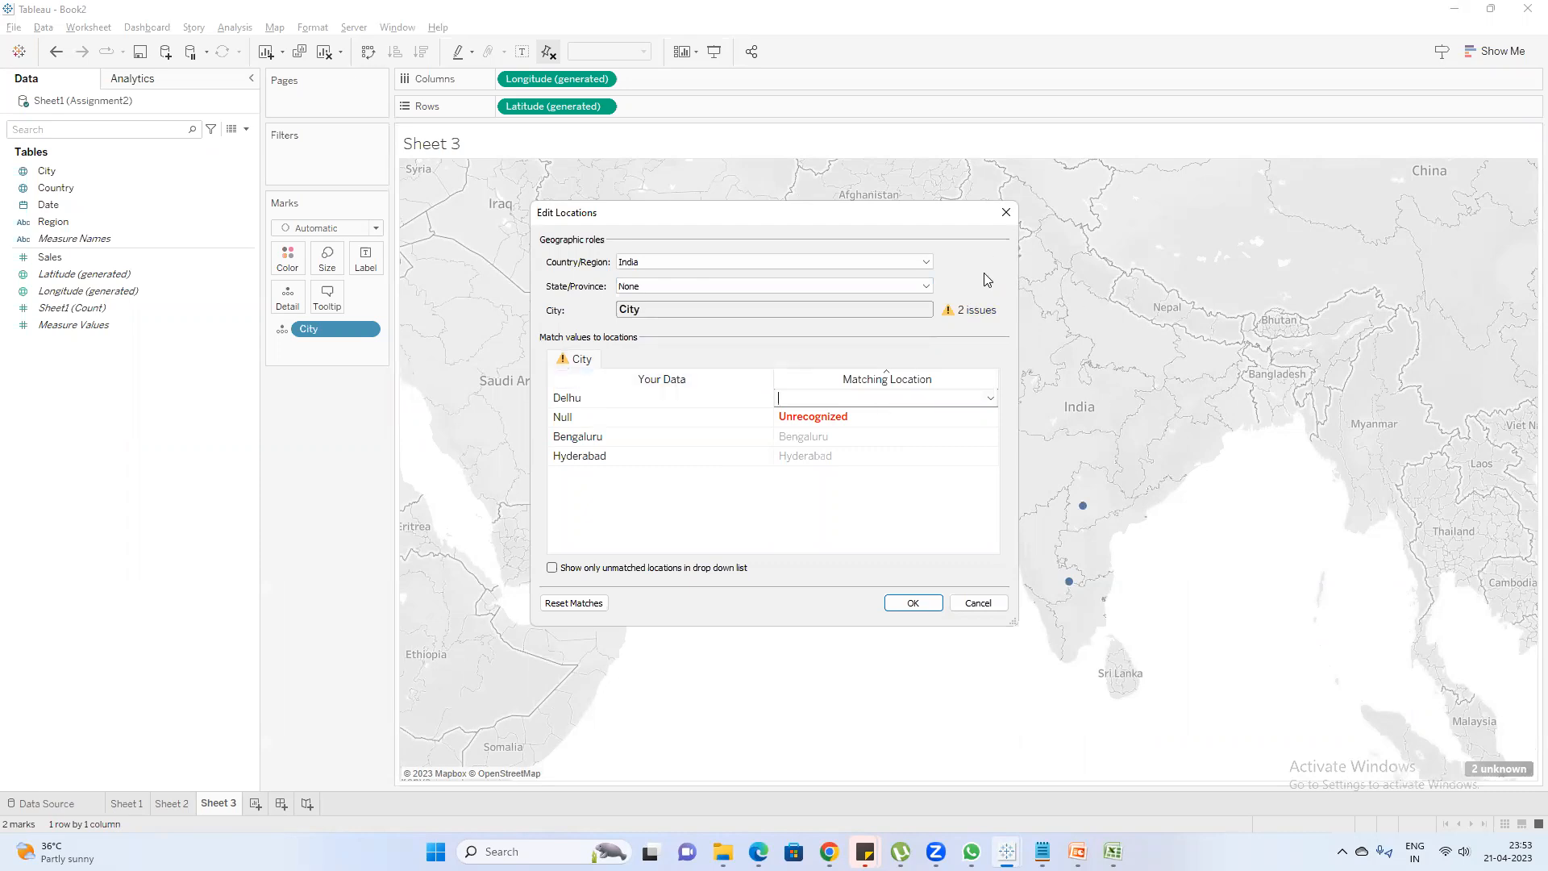
left_click(950, 312)
left_click(972, 393)
left_click(991, 400)
key("d")
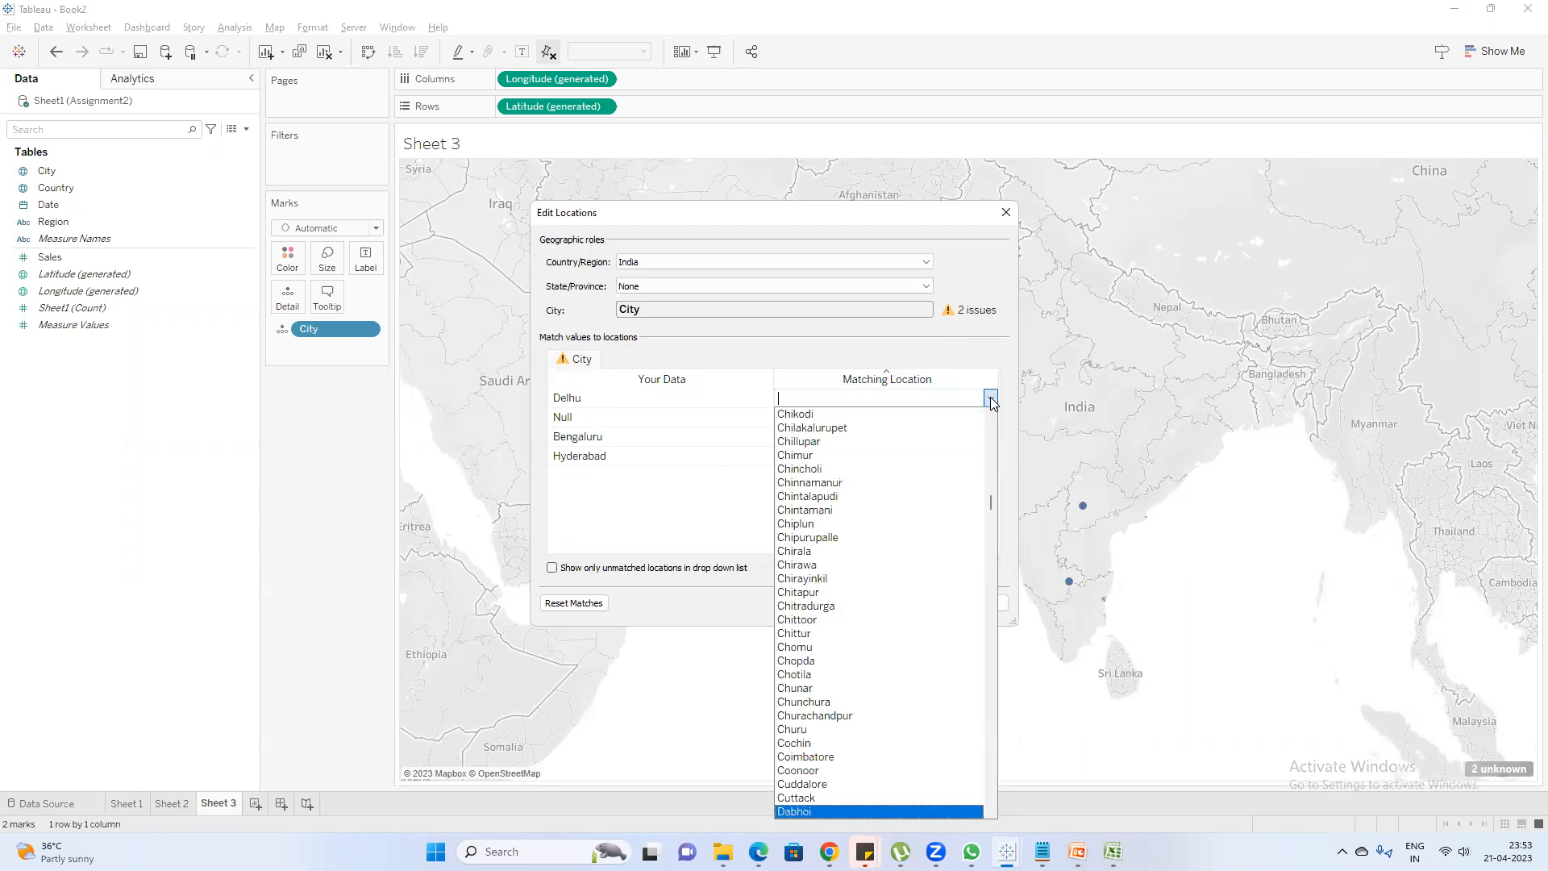
key("Down")
key("Down")
key("Down")
key("Down")
key("Down")
key("Down")
key("Down")
key("Down")
key("Down")
key("Down")
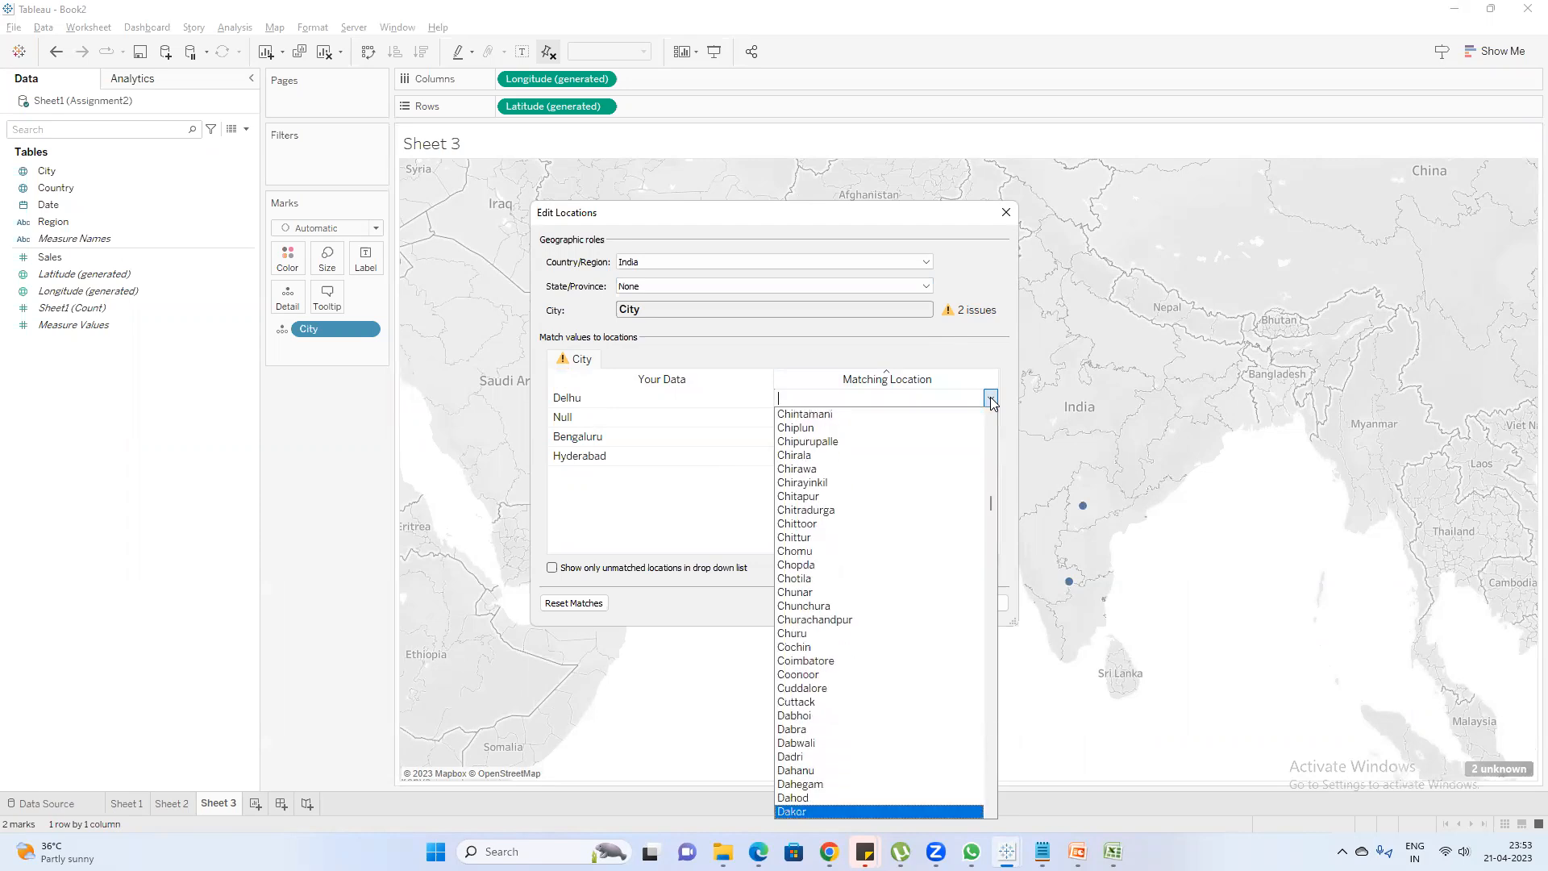
key("Down")
key("Down")
key("Down")
key("Down")
key("Down")
key("Down")
key("Down")
key("Down")
key("Down")
key("Down")
key("Down")
key("Down")
key("Down")
key("Down")
key("Down")
key("Down")
key("Down")
key("Down")
key("Down")
key("Down")
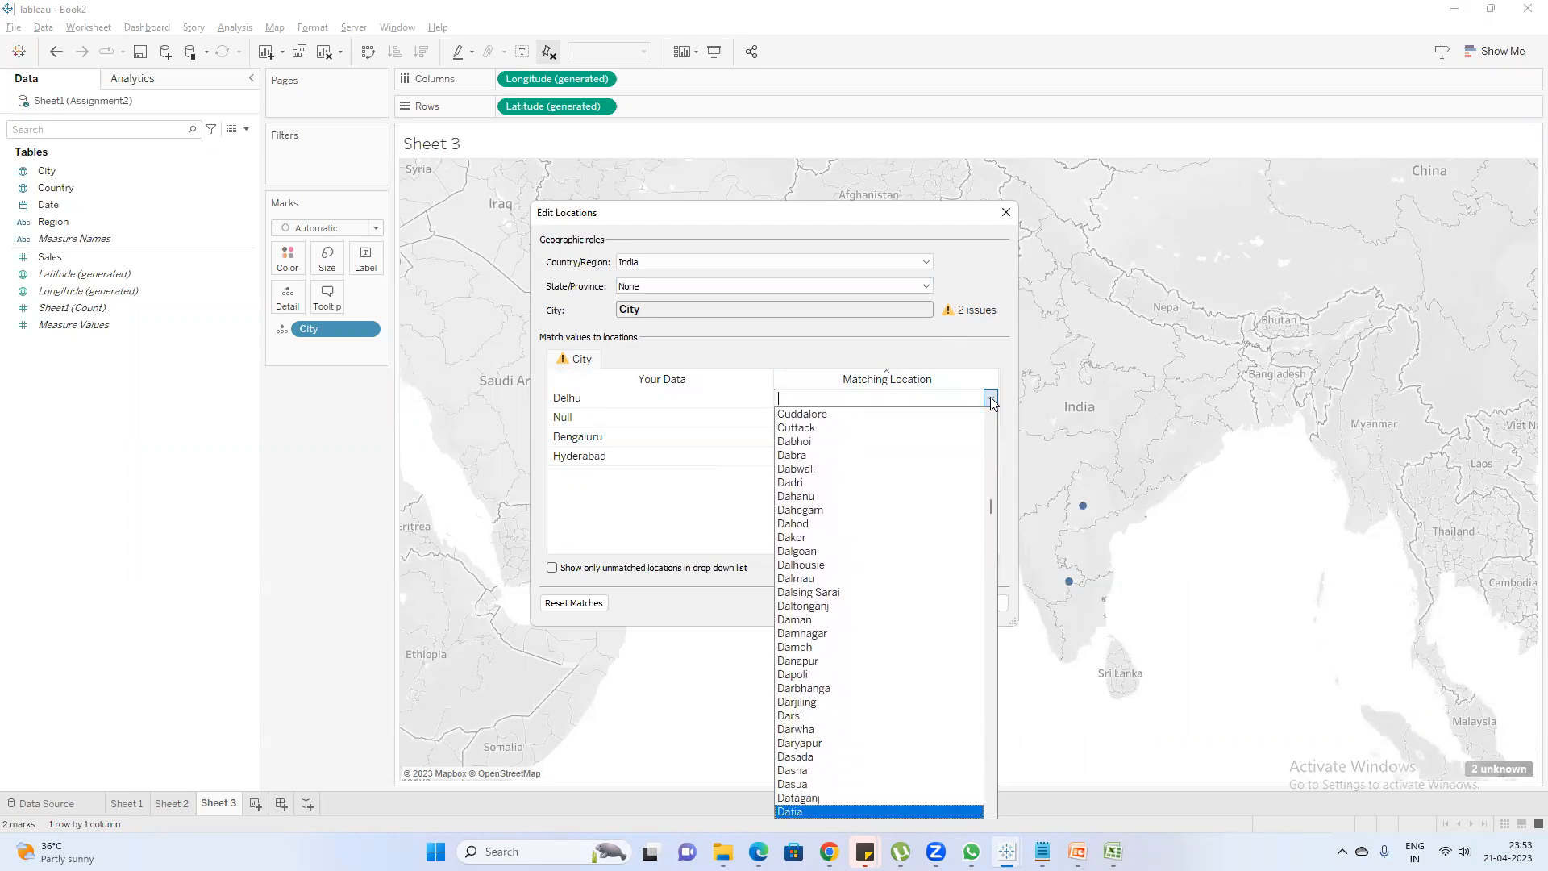
key("Down")
key("Down")
key("Down")
key("Down")
key("Down")
key("Down")
key("Down")
key("Down")
key("Down")
key("Down")
key("Down")
key("Down")
key("Down")
key("Down")
key("Down")
key("Down")
key("Down")
key("Down")
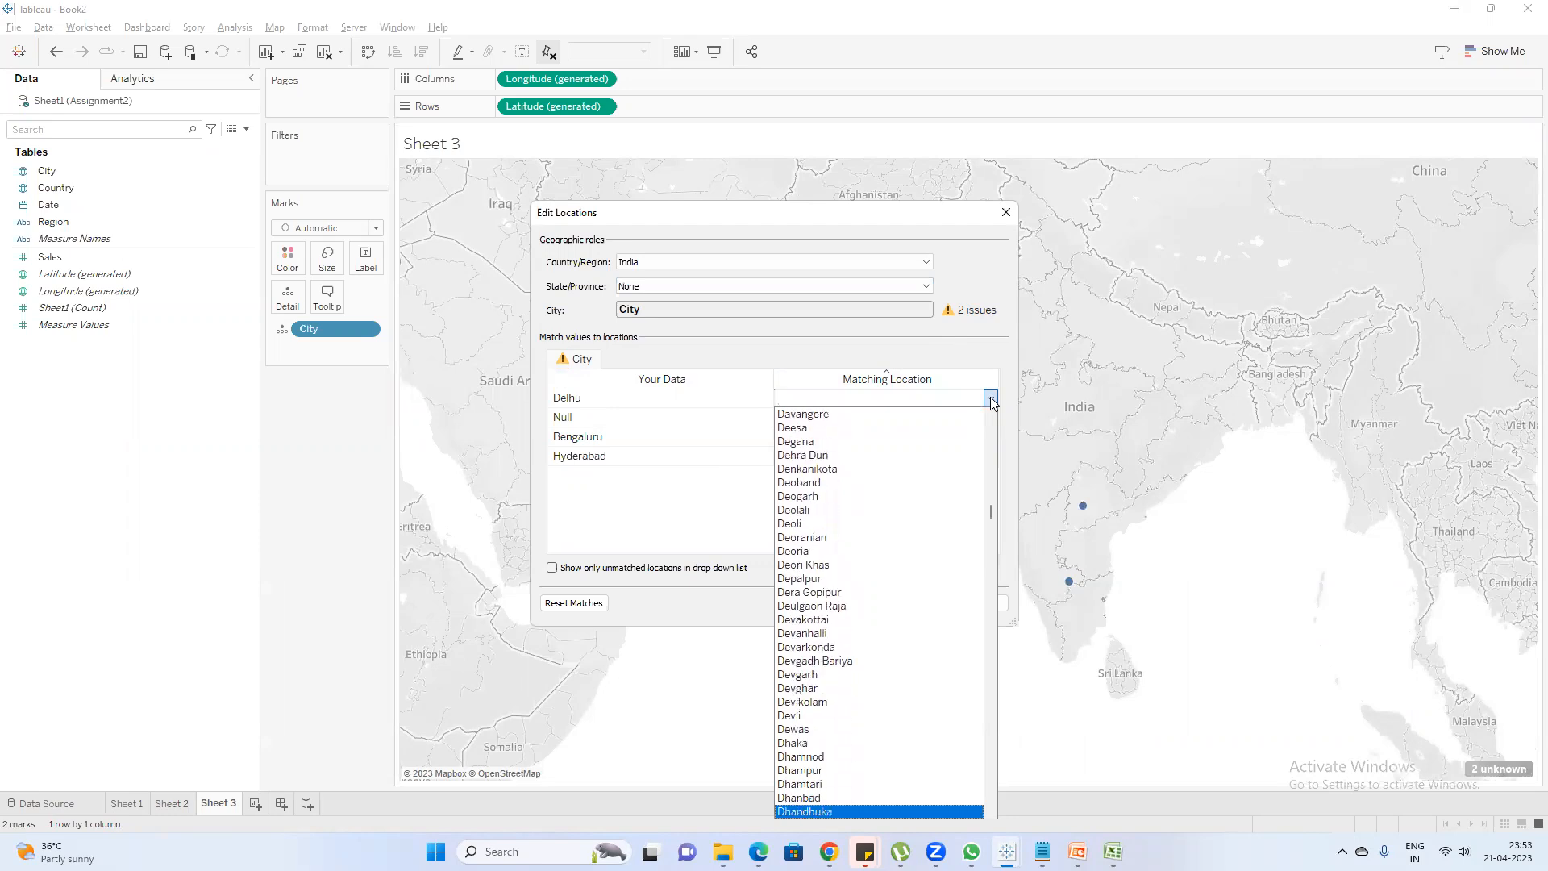
left_click(769, 382)
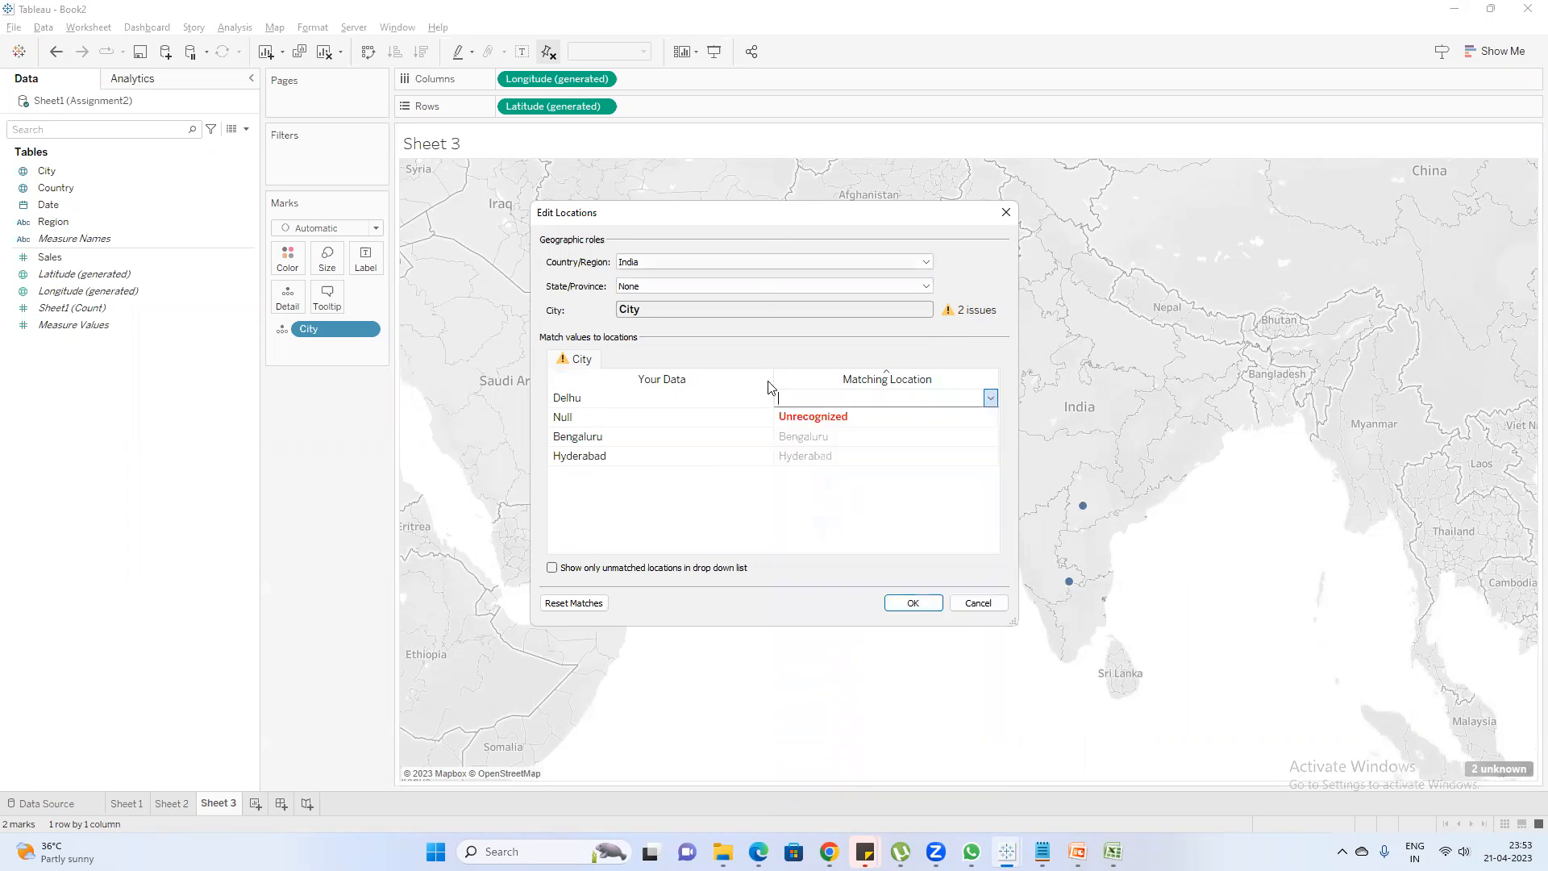
left_click(867, 479)
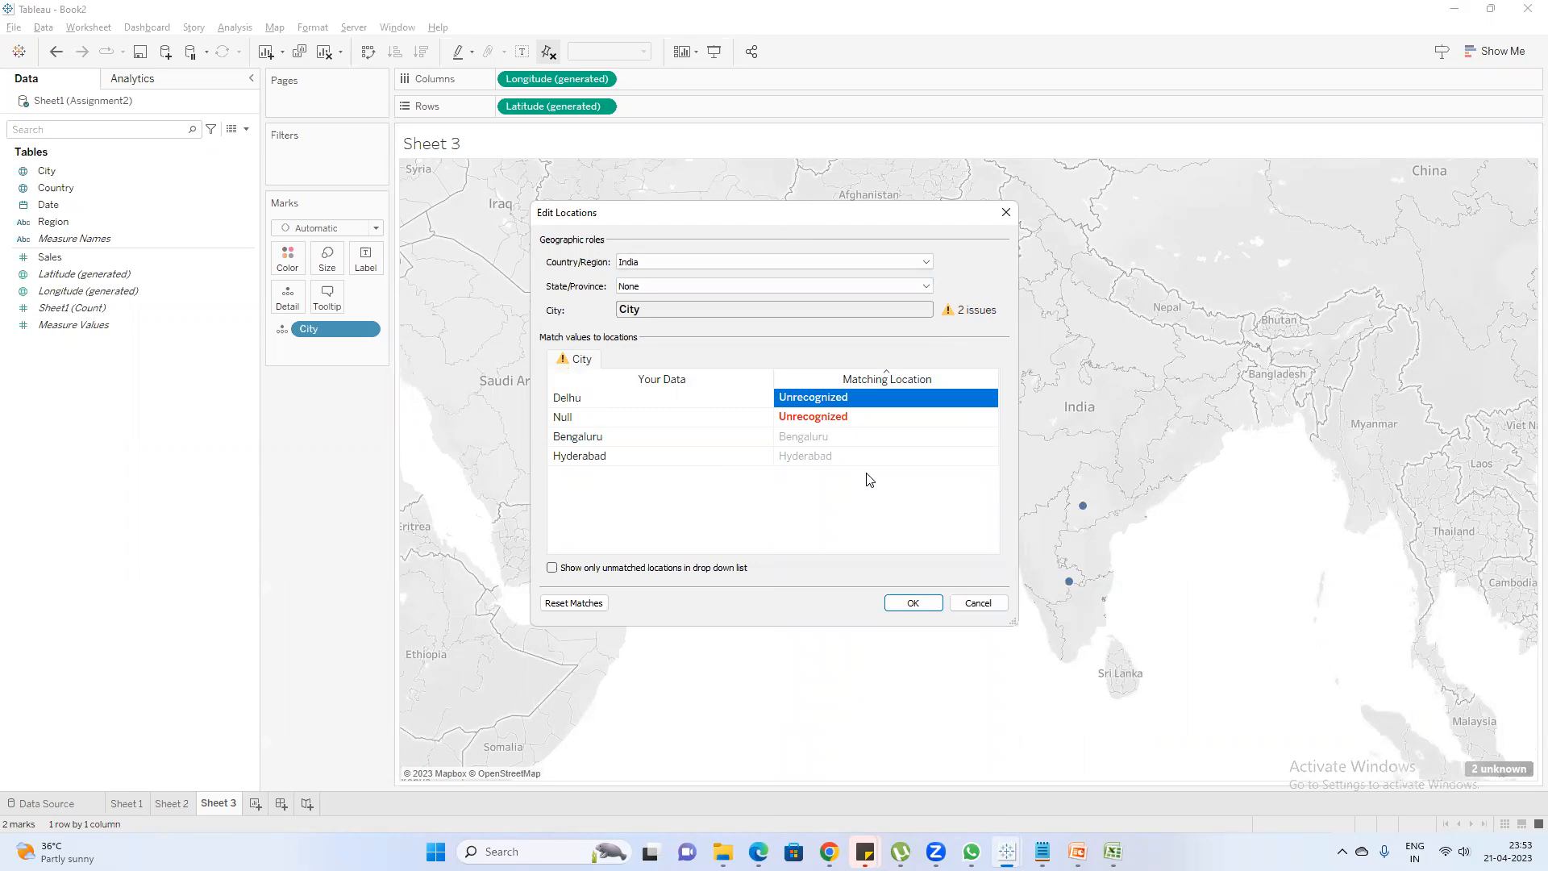
Match Delhu to the location Ramanagaram and apply the edited locations to the map
left_click(868, 399)
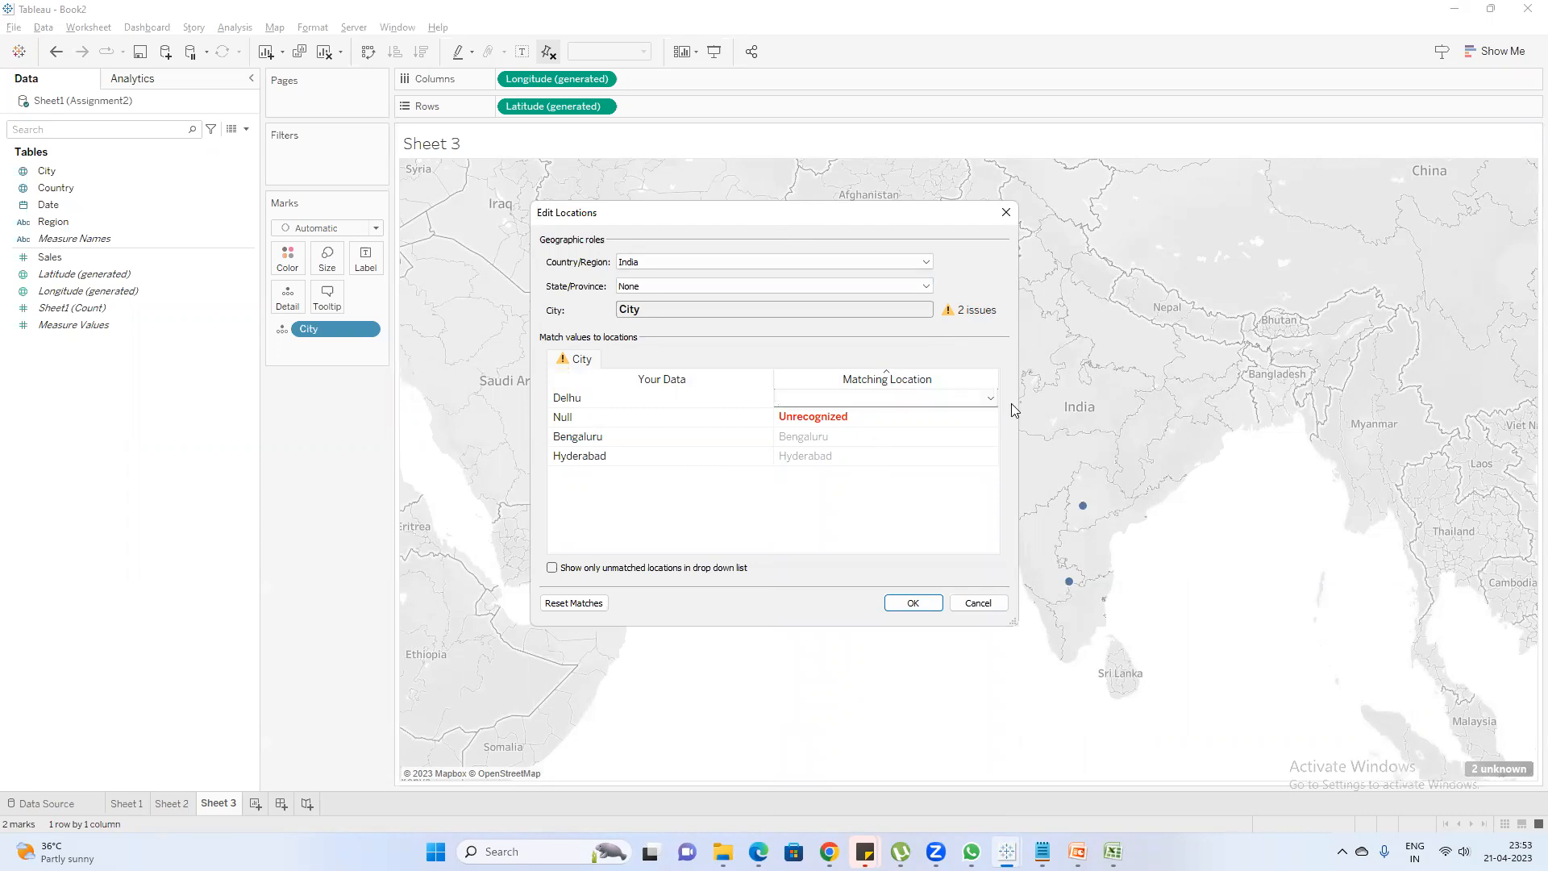
left_click(991, 398)
scroll(892, 588, "down", 18)
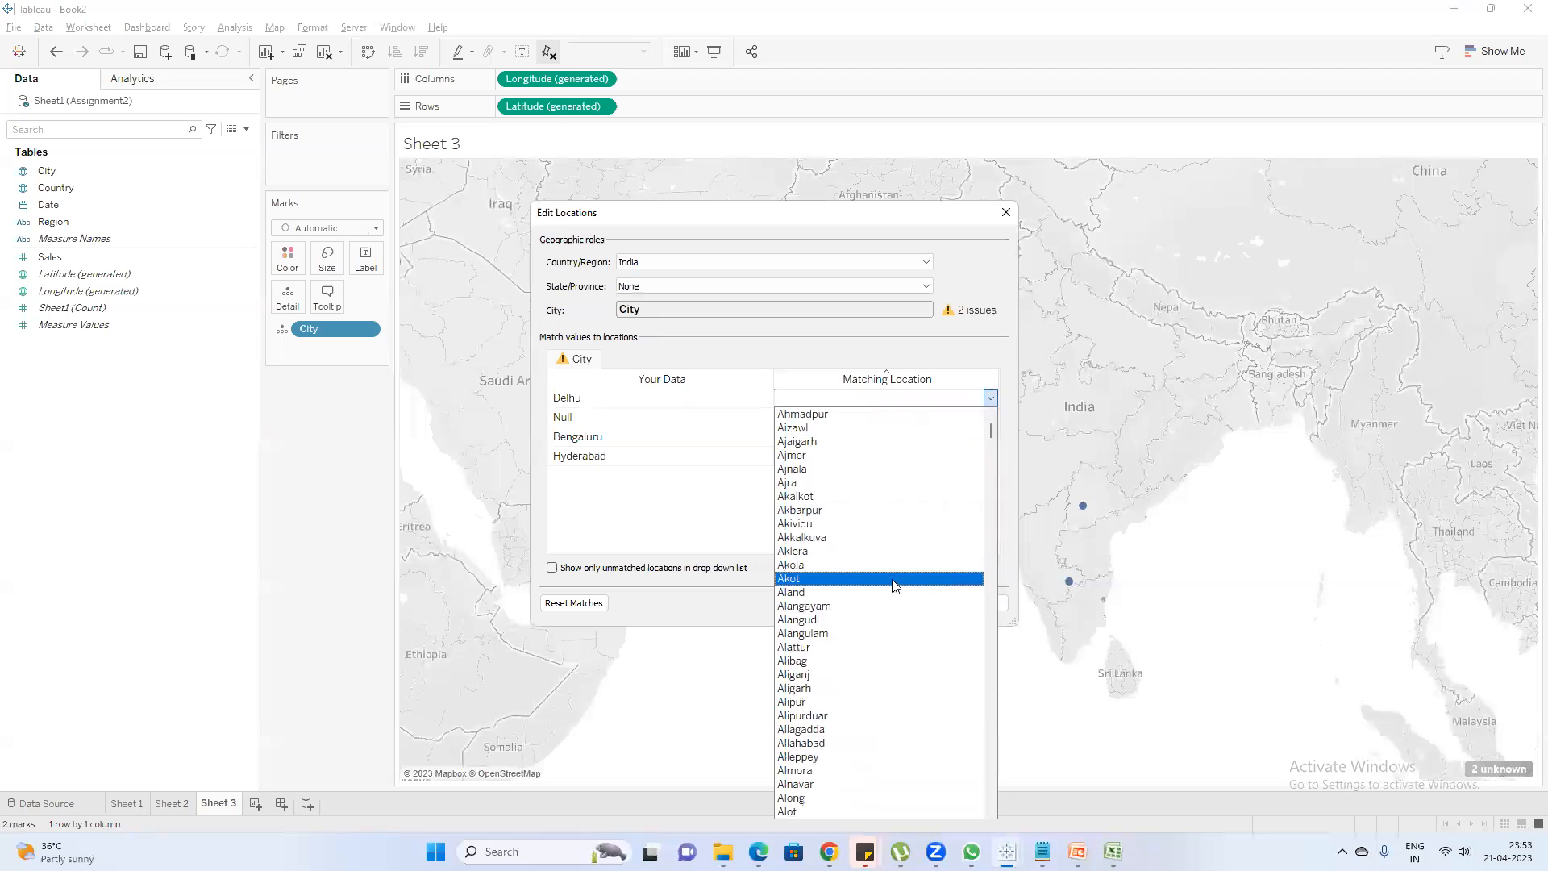
scroll(893, 591, "down", 20)
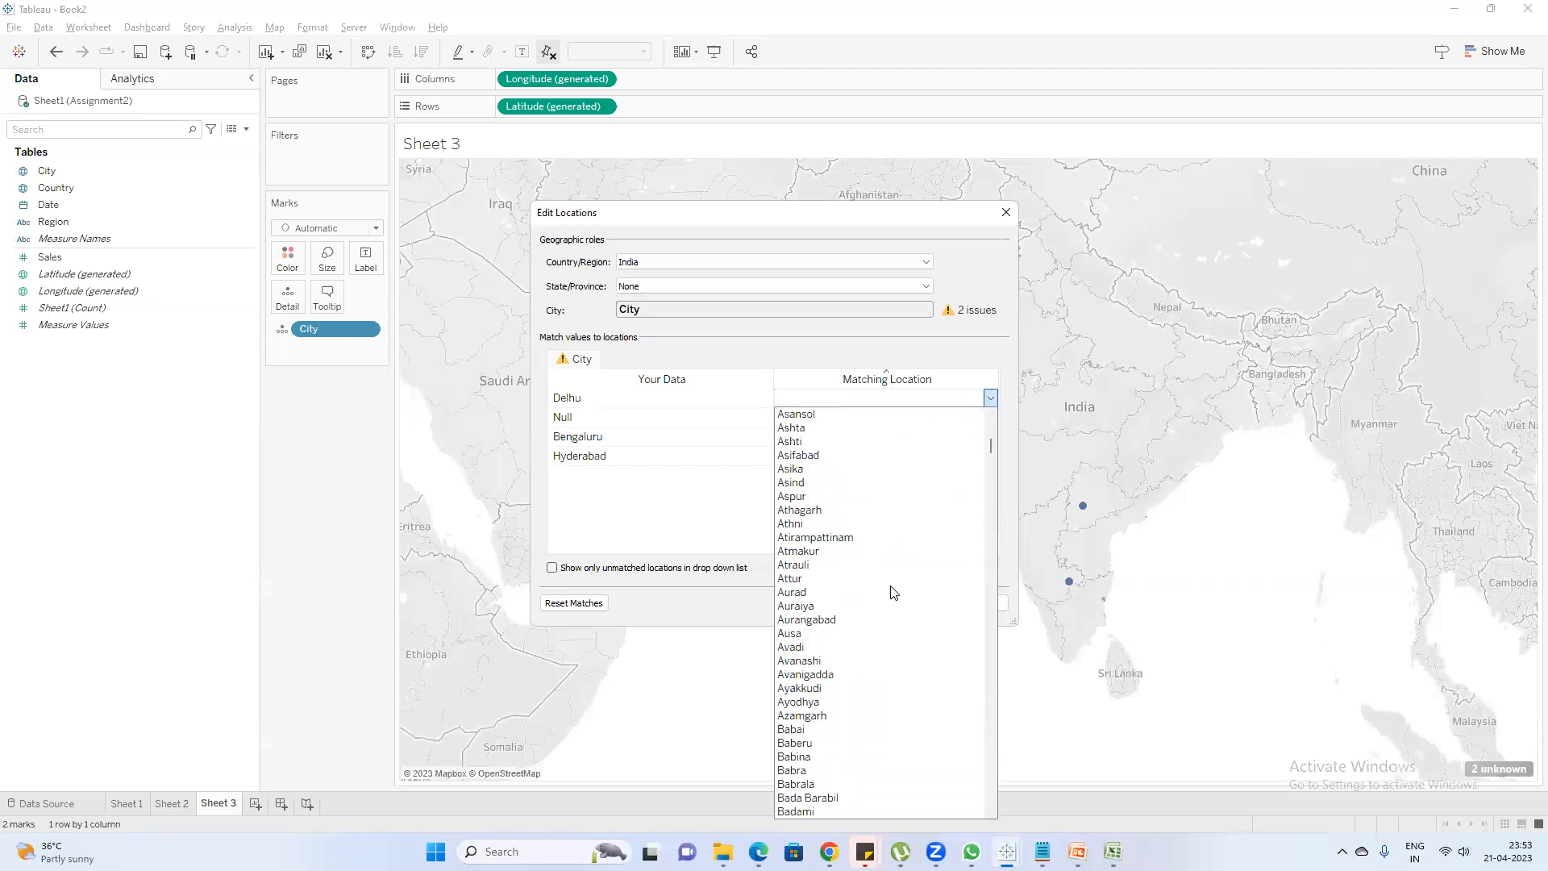
scroll(893, 592, "down", 20)
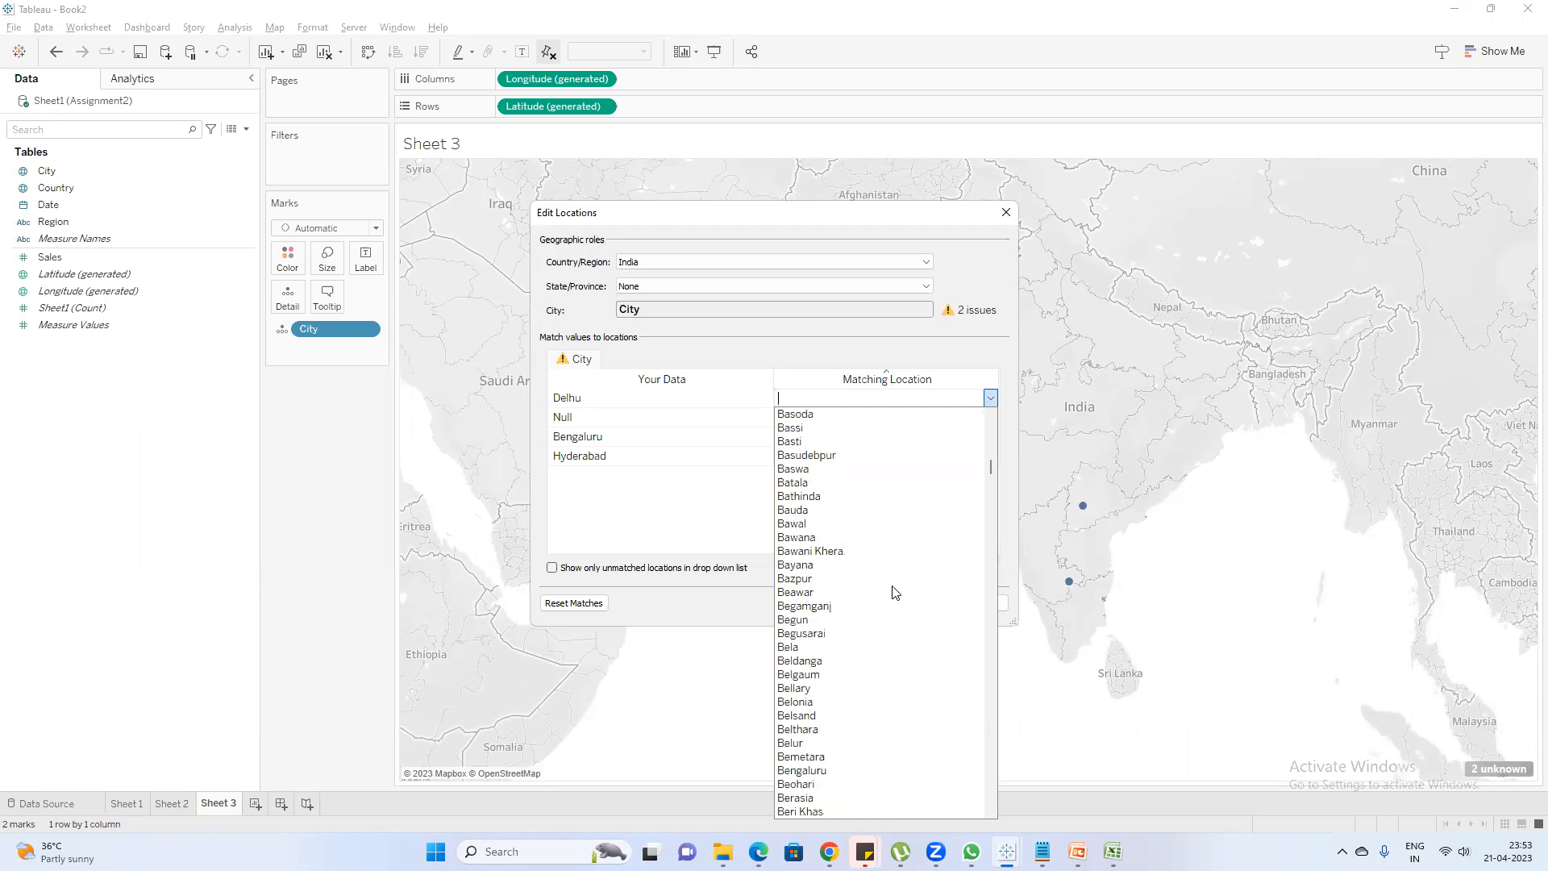
left_click_drag(988, 487, 992, 710)
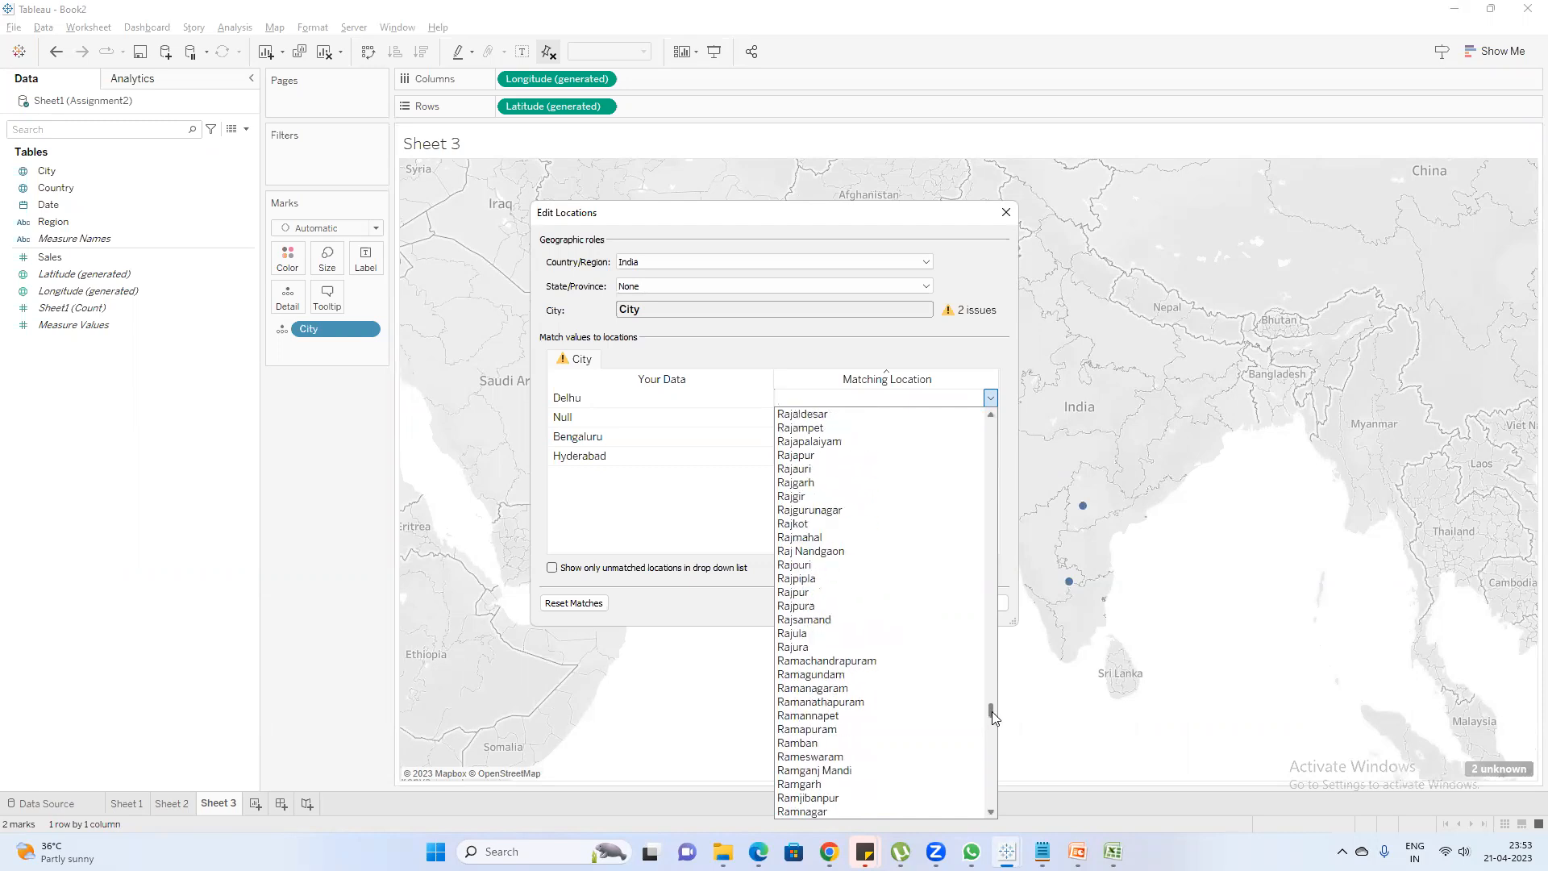
left_click(789, 688)
left_click(905, 603)
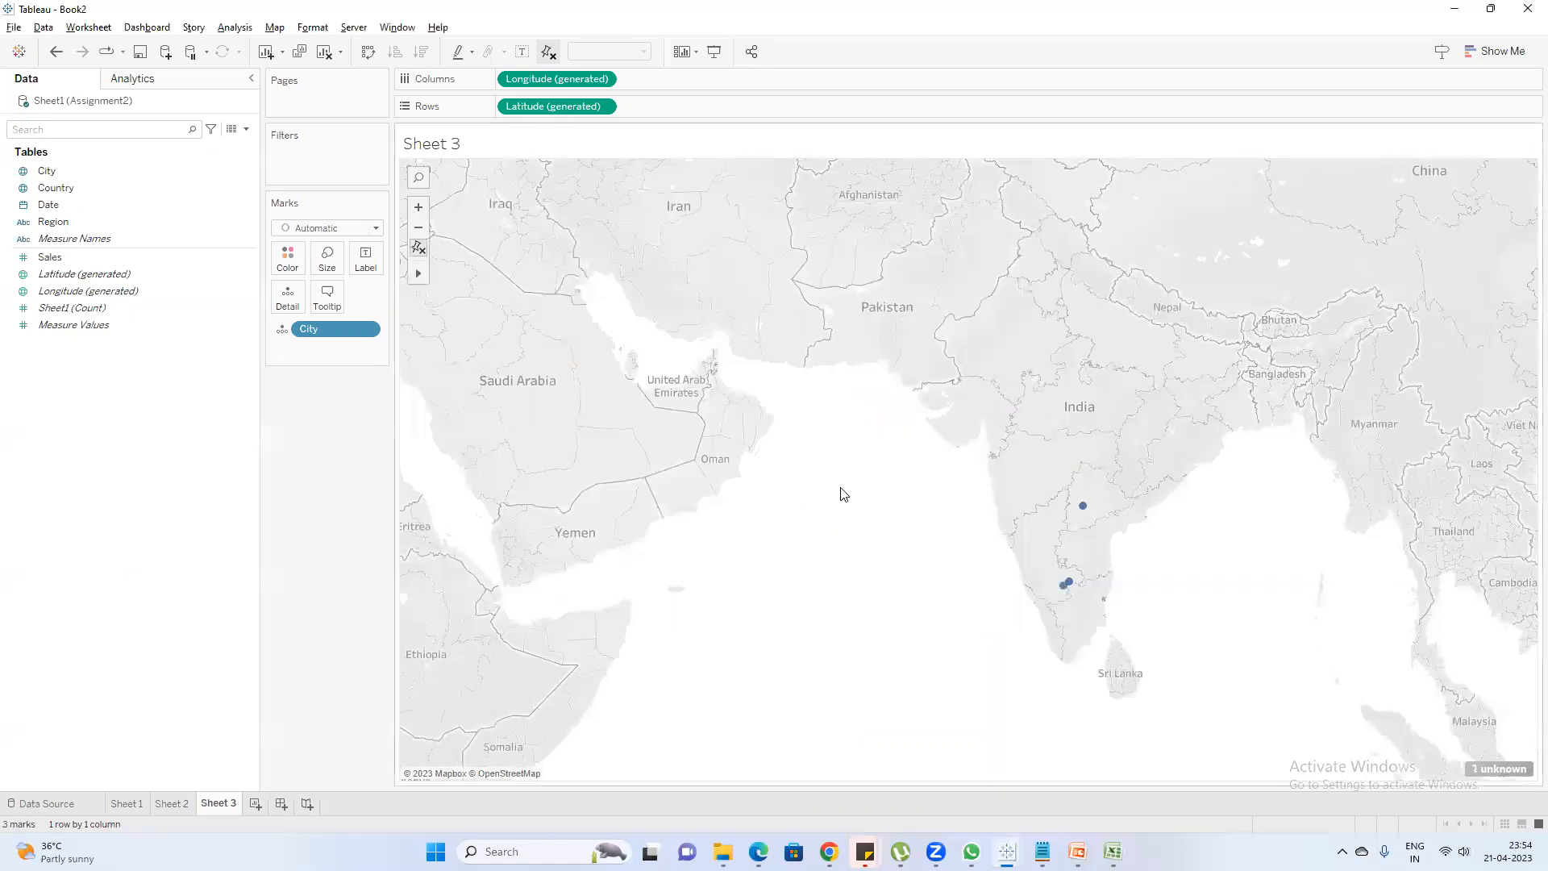
mouse_move(1065, 593)
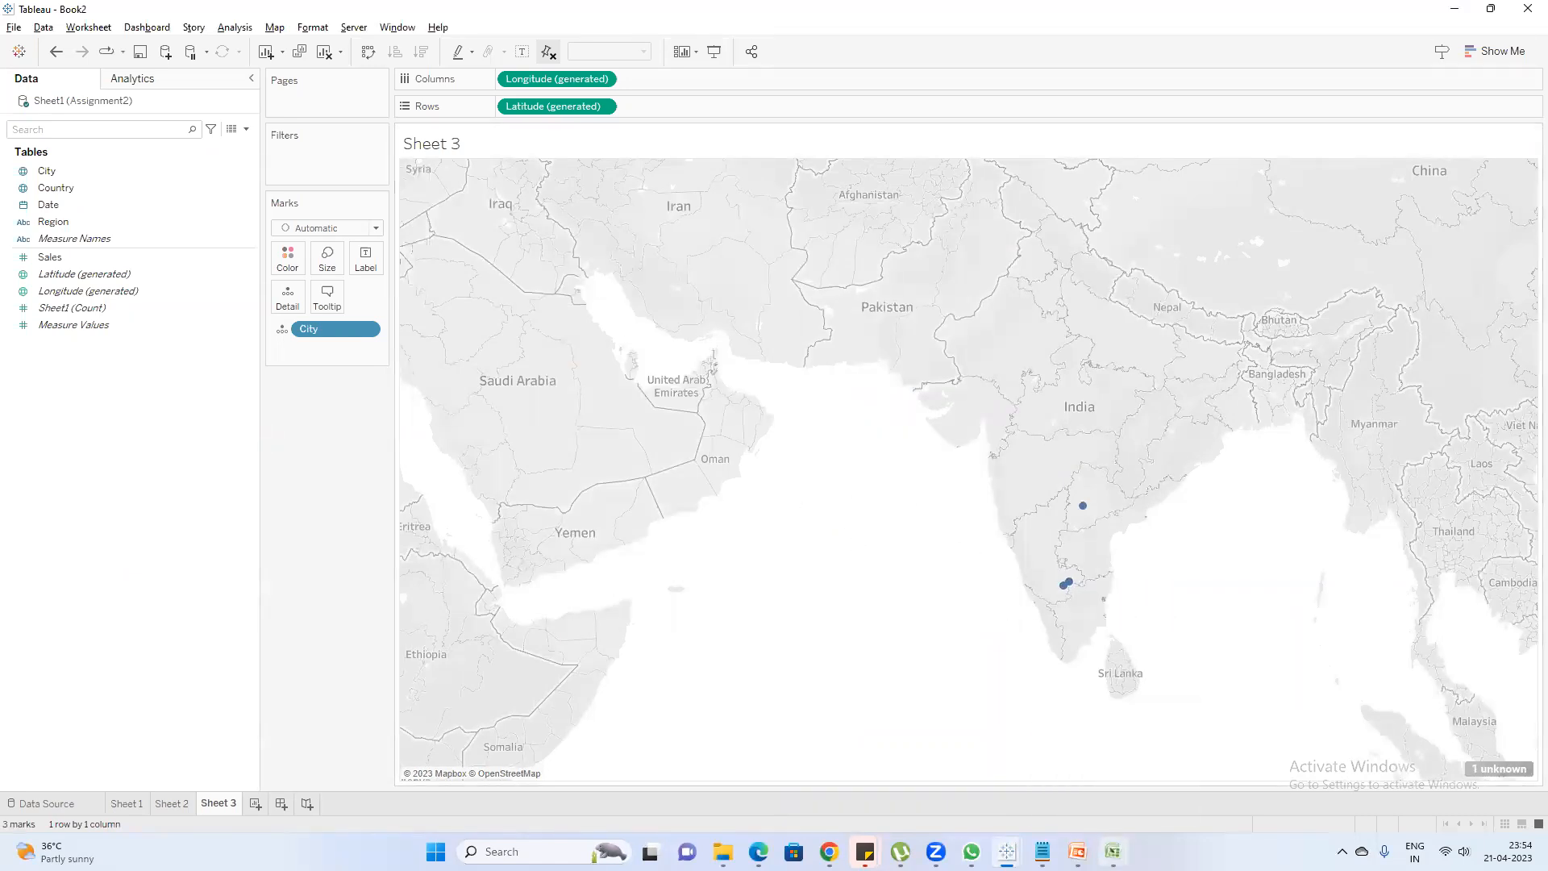
Open the third City value of the Assignment2 sheet in Excel to check its spelling, and return to Tableau Book2
left_click(1112, 852)
double_click(468, 208)
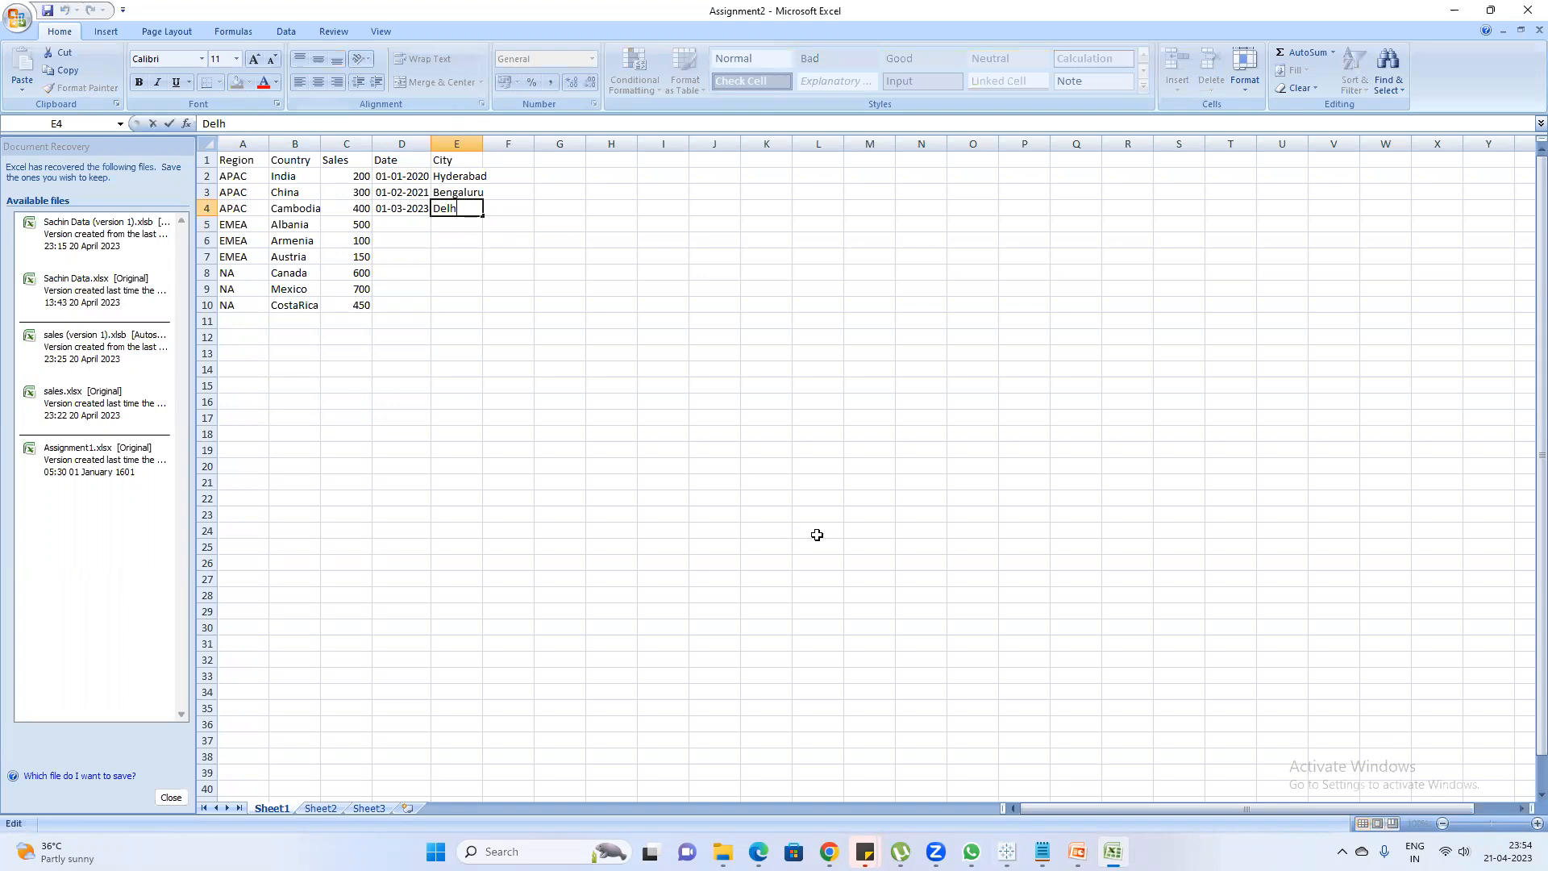
left_click(1007, 852)
left_click(1025, 774)
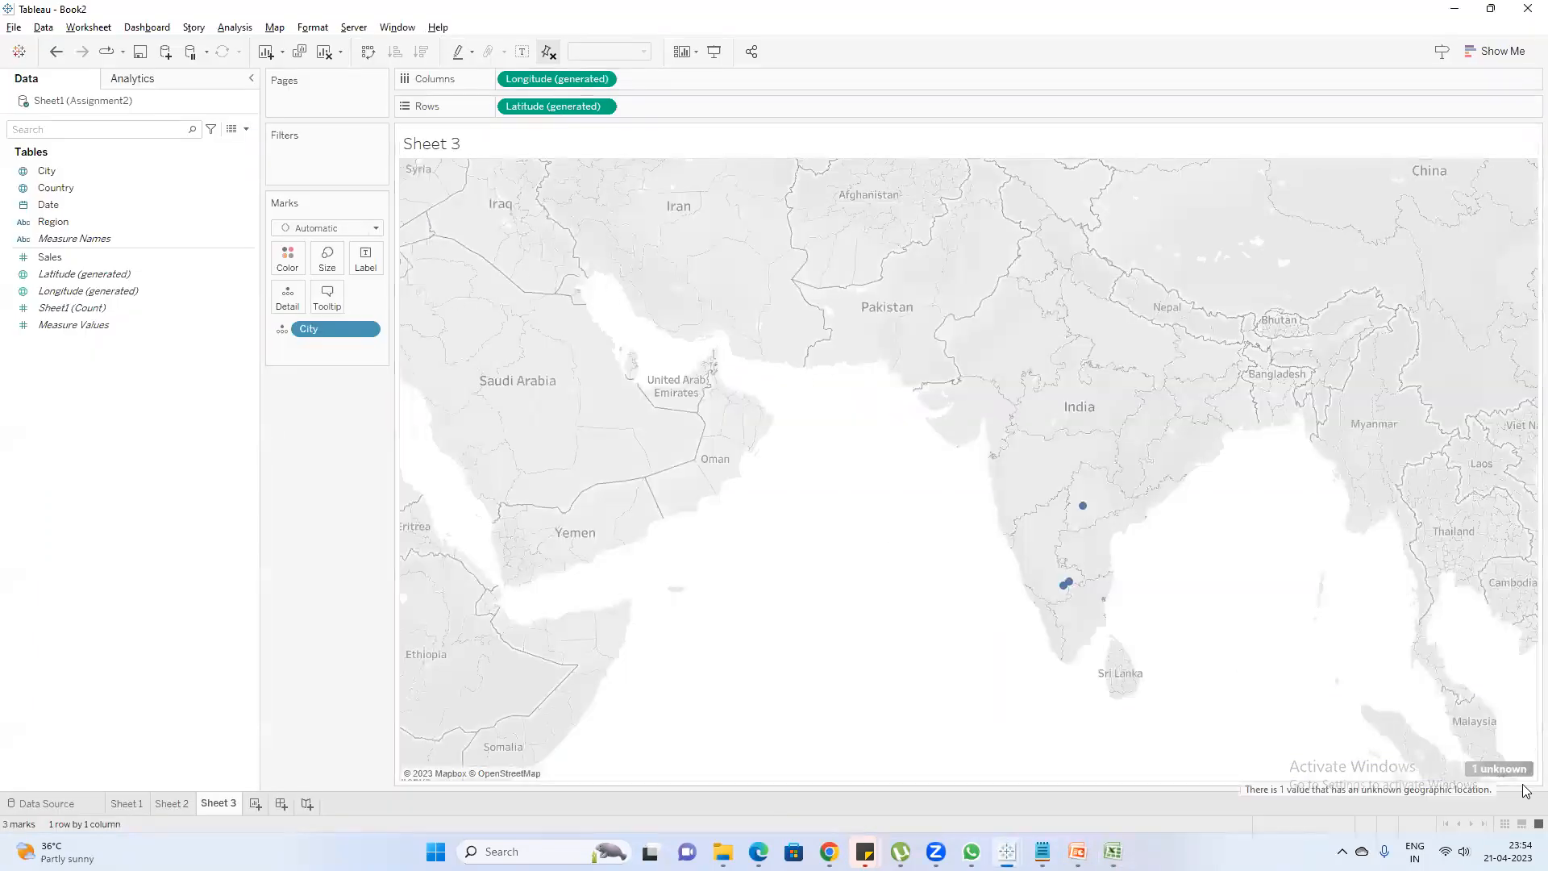
Edit the unknown City locations so that Delhu matches New Delhi instead of Ramanagaram, and apply the change to the map
left_click(1483, 768)
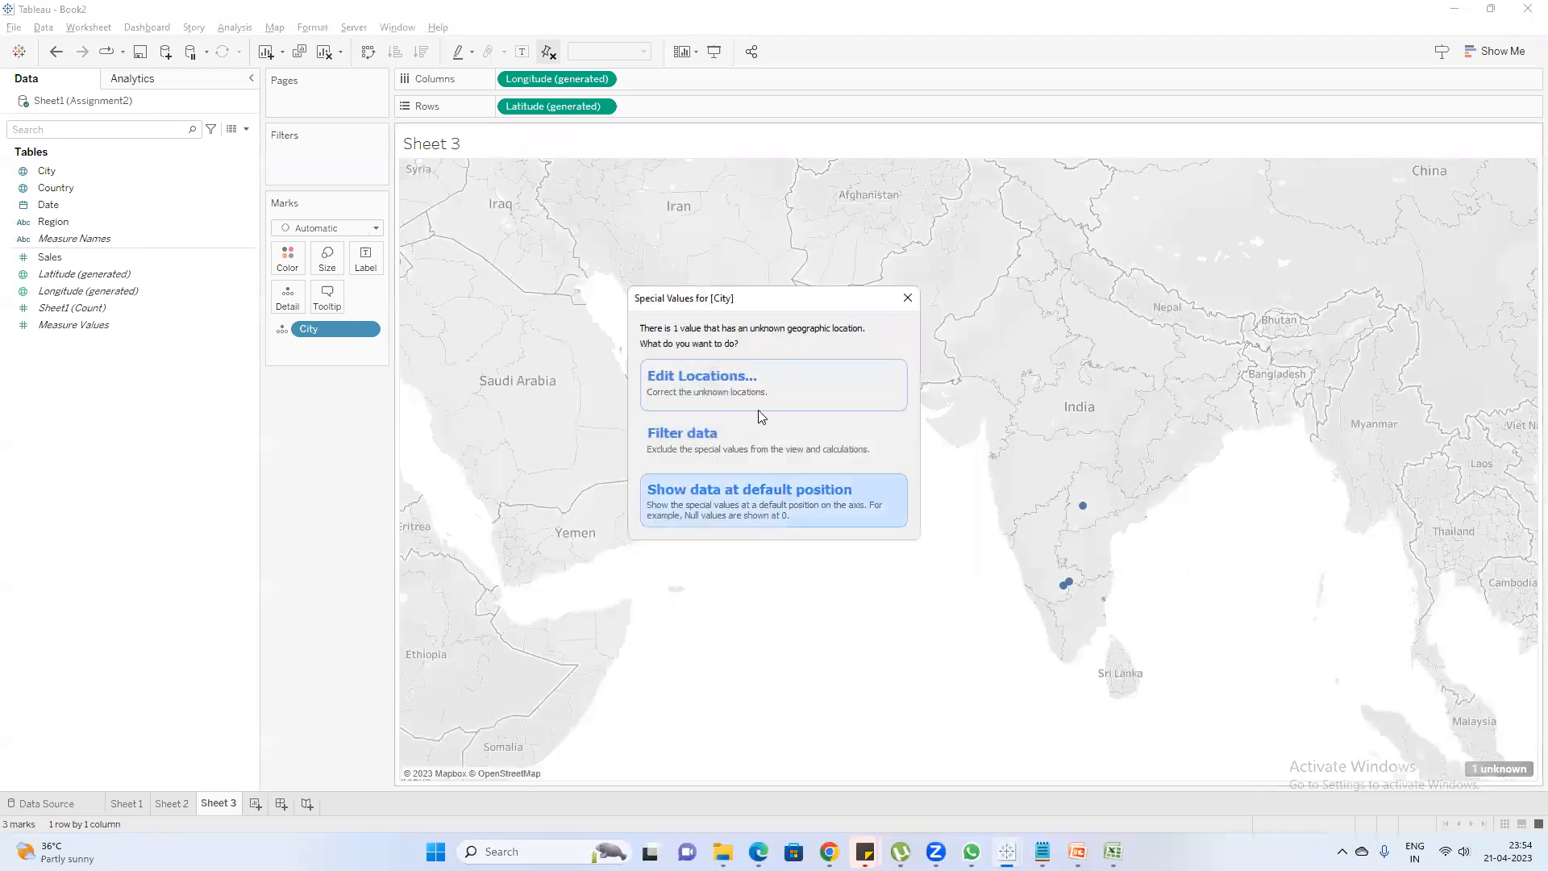
left_click(754, 379)
left_click(860, 416)
left_click(991, 417)
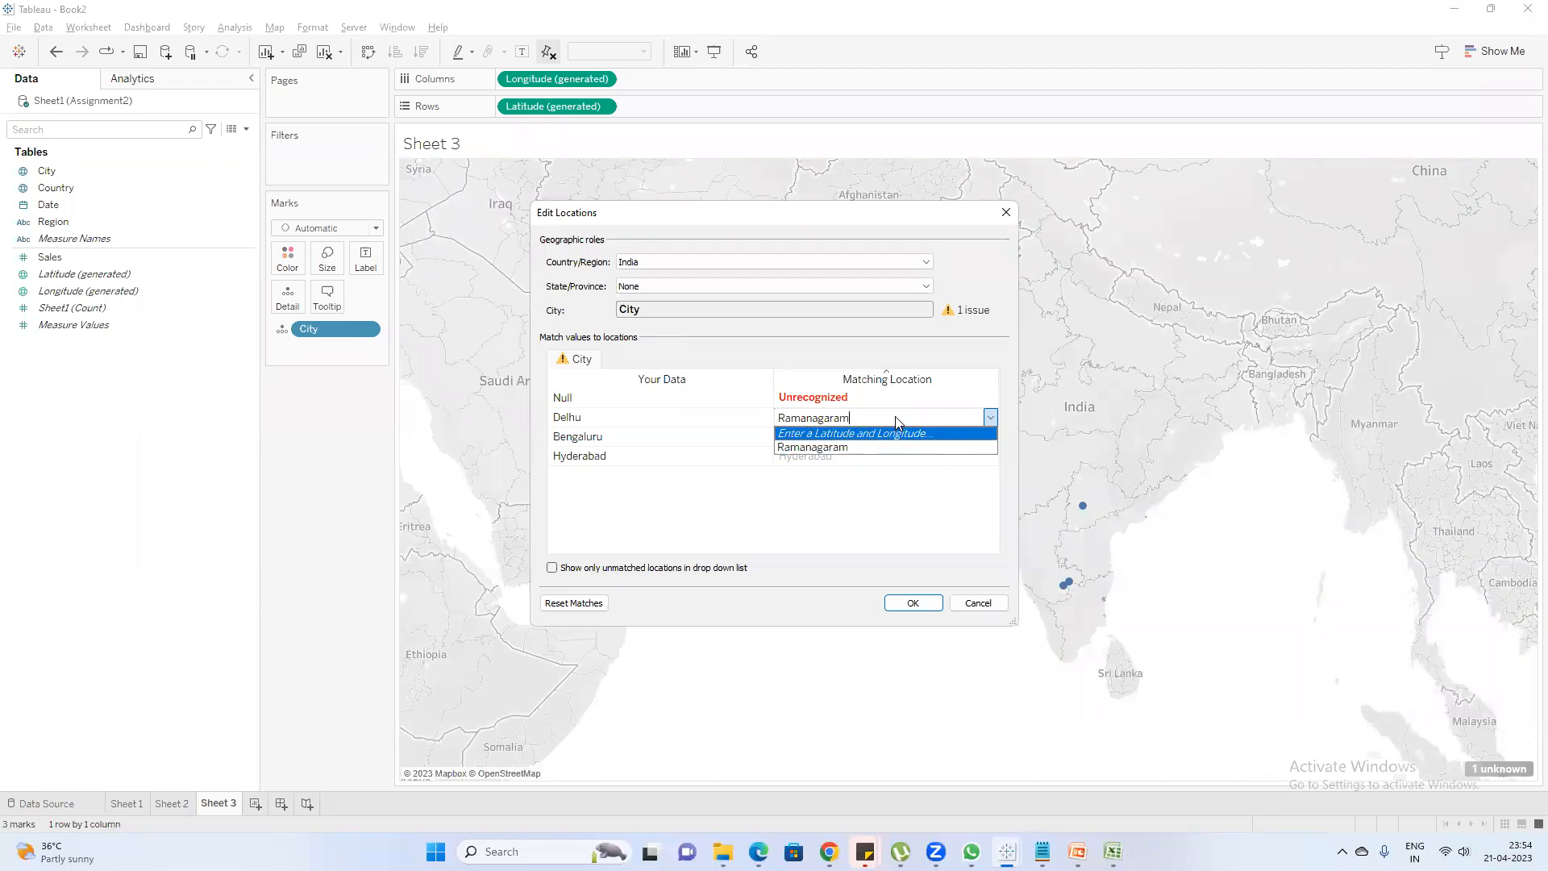
left_click(858, 416)
key("BackSpace")
key("BackSpace")
key("BackSpace")
key("BackSpace")
key("BackSpace")
key("BackSpace")
key("BackSpace")
key("BackSpace")
key("BackSpace")
key("BackSpace")
key("BackSpace")
type("new")
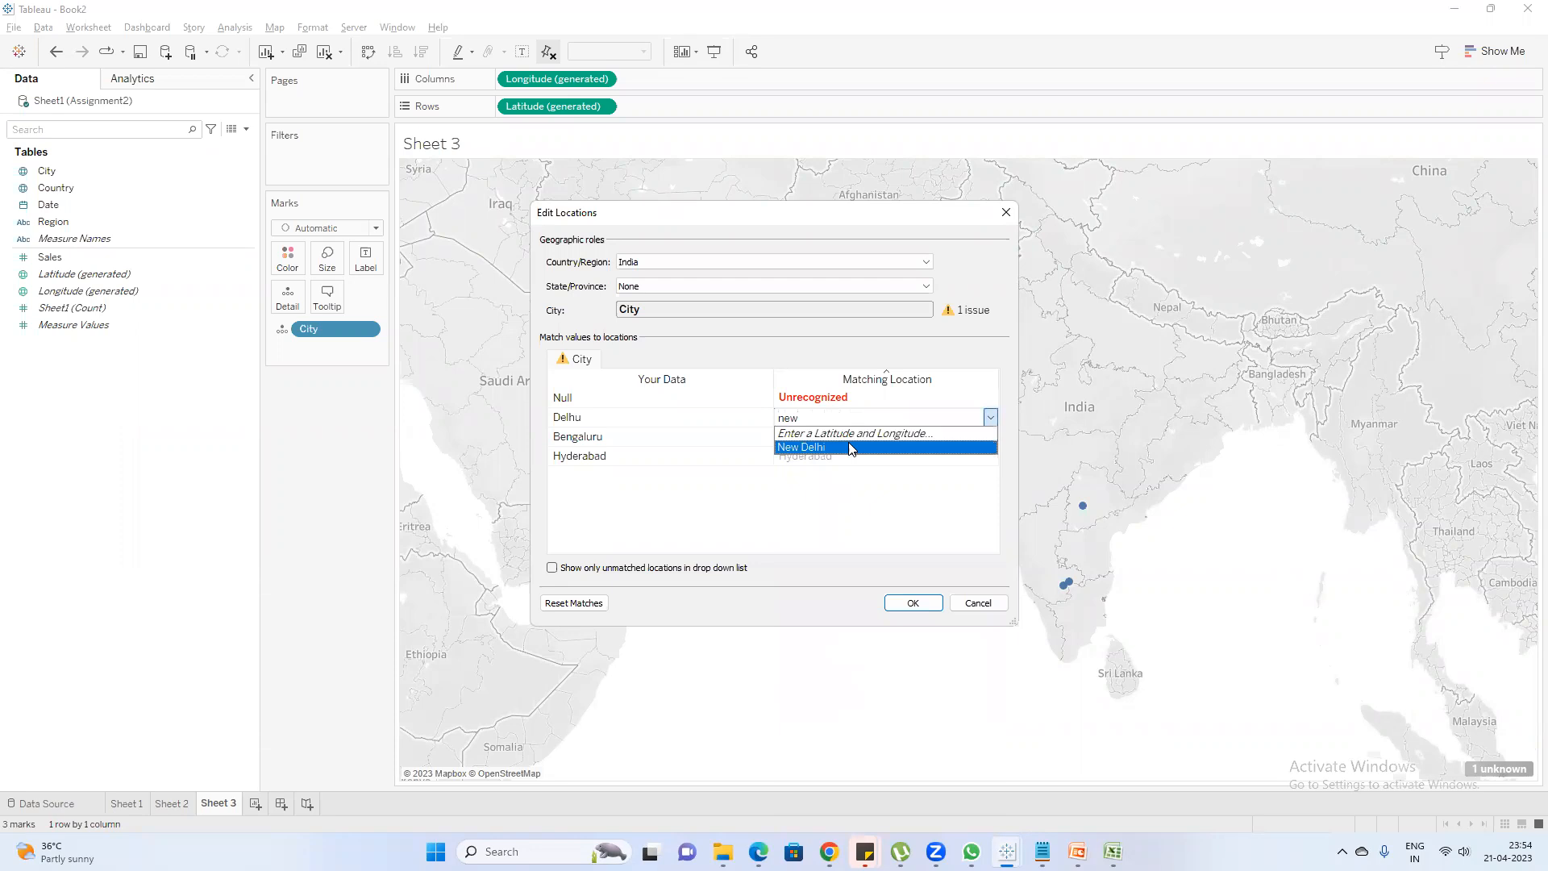
left_click(847, 447)
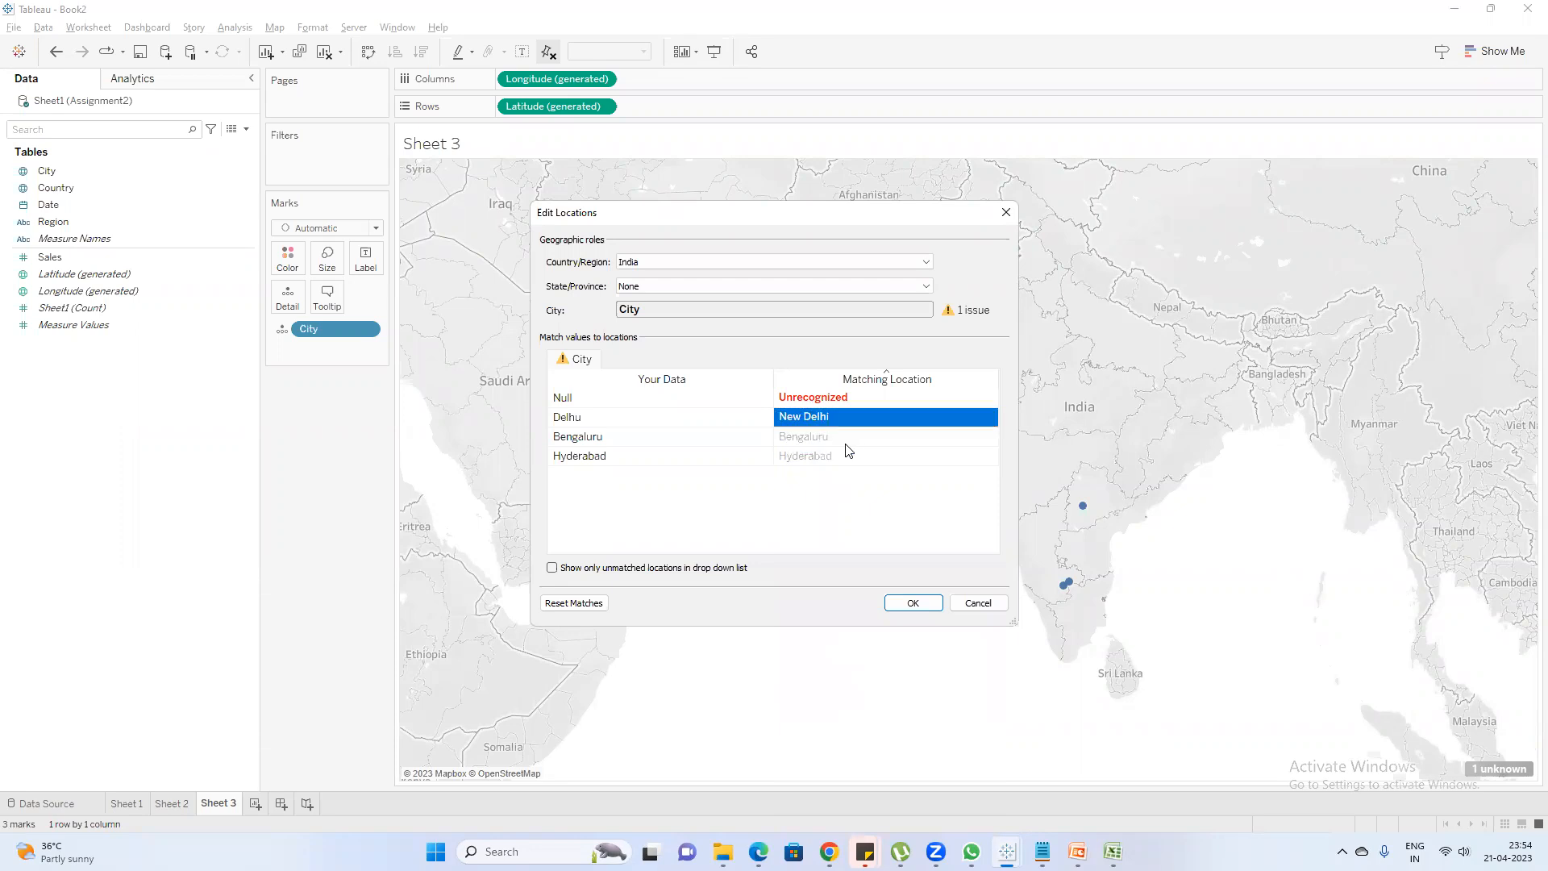
left_click(912, 604)
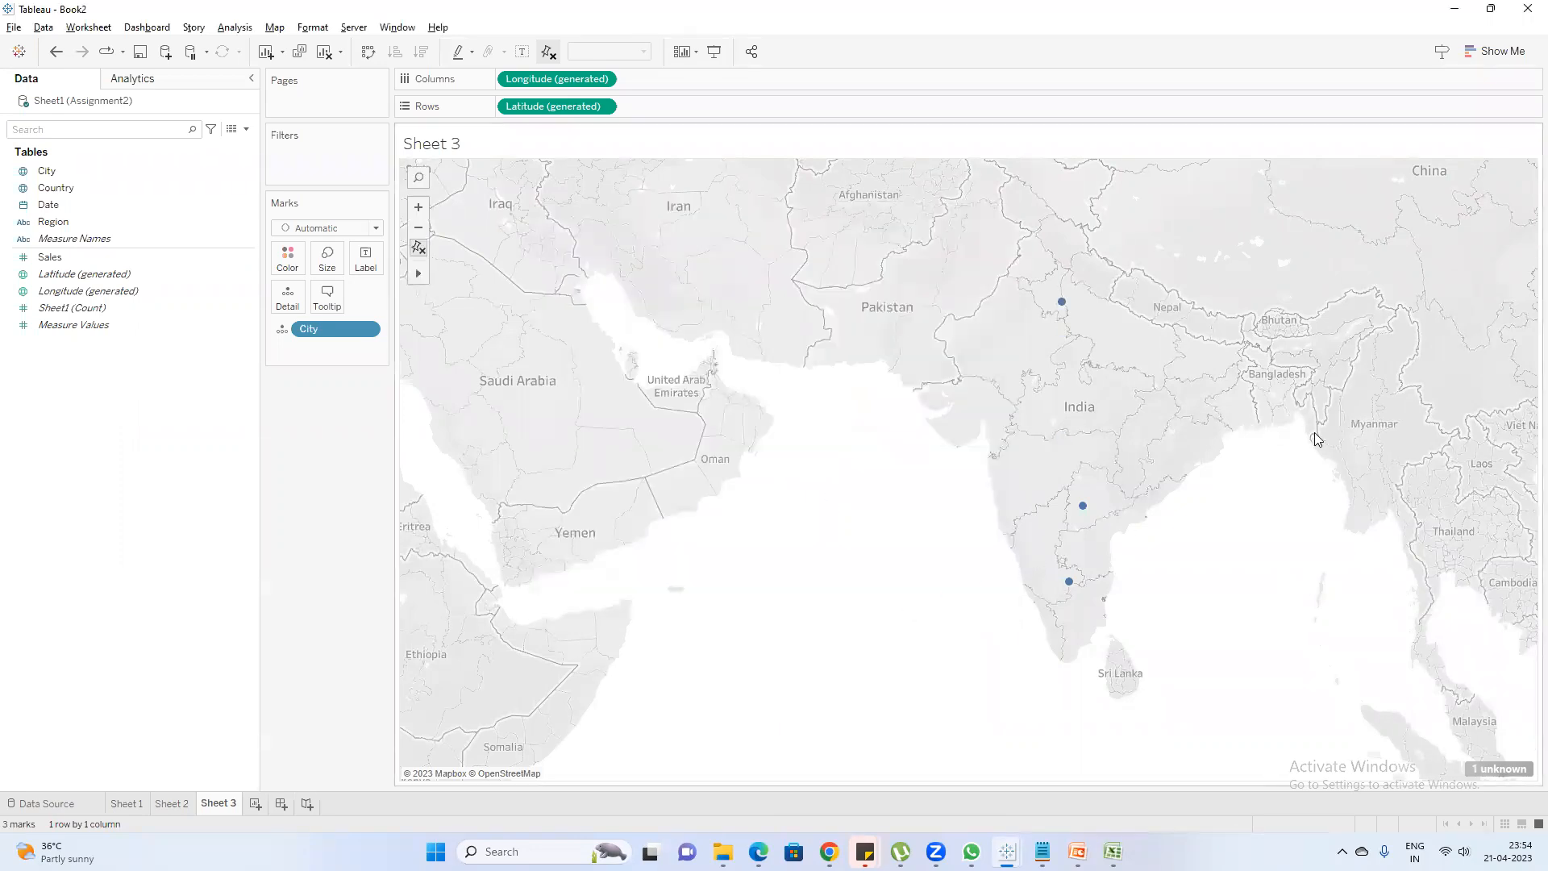
Inspect the New Delhi mark on the map, review the City location matches once more, and close them unchanged
mouse_move(1063, 304)
left_click(1502, 770)
left_click(674, 386)
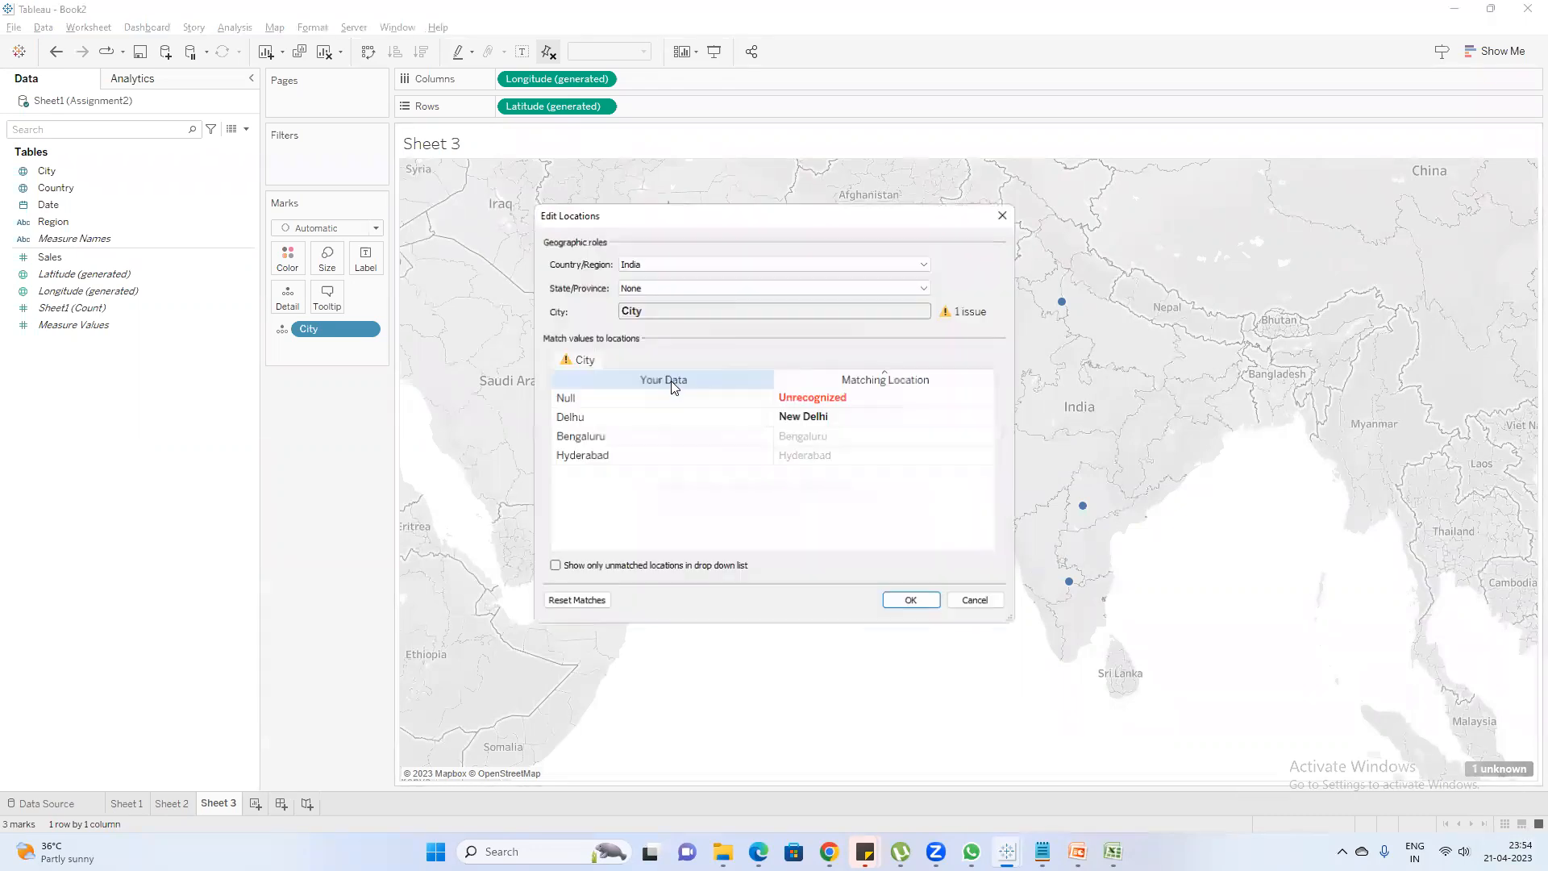
left_click(1005, 212)
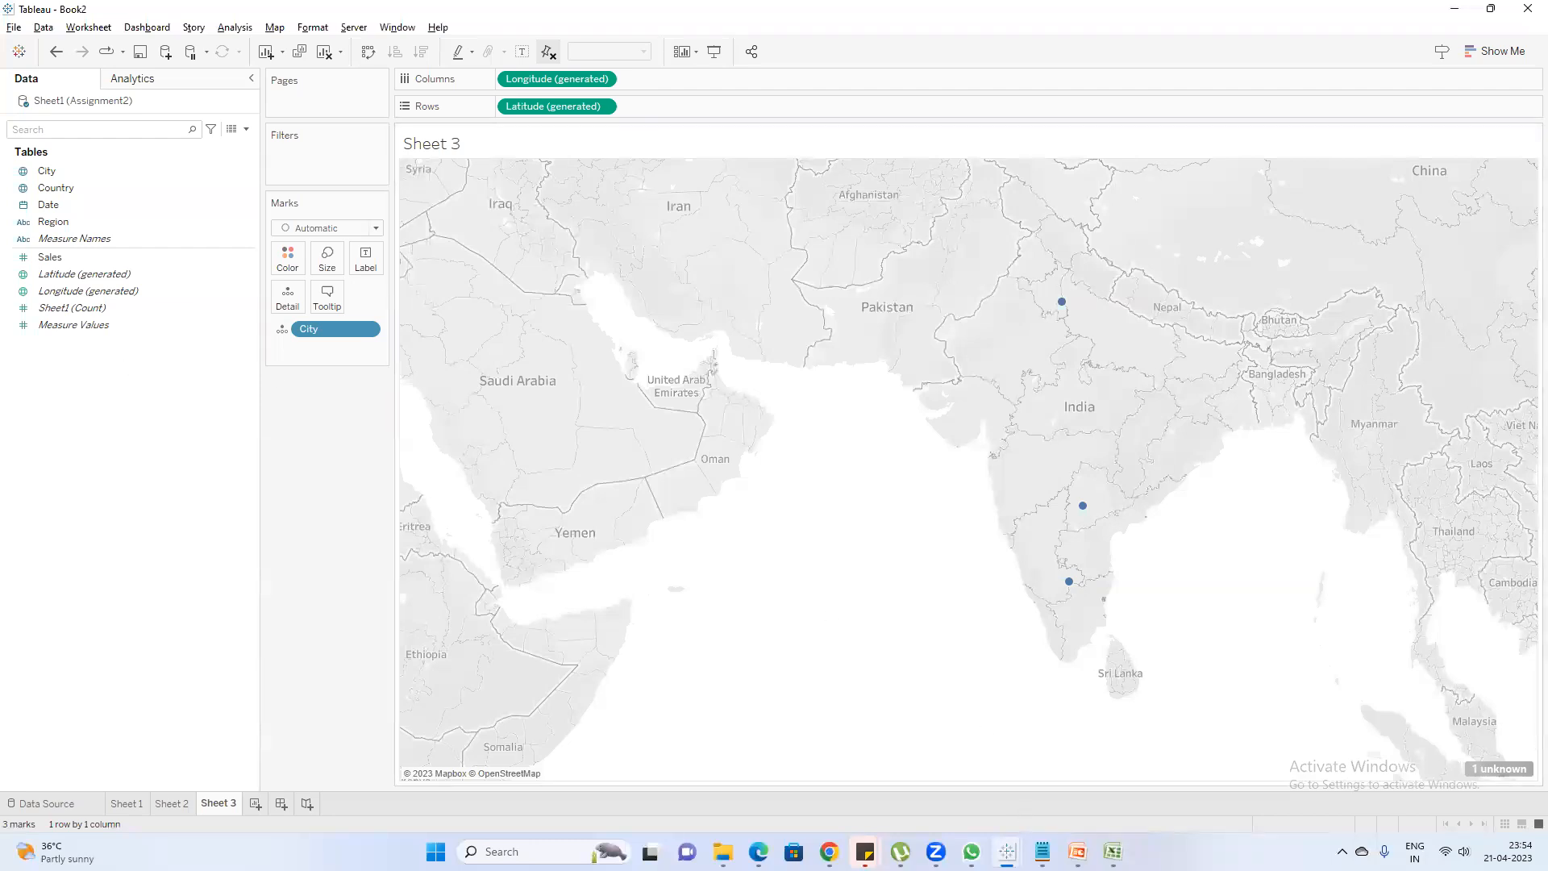
Switch to the Session4 presentation in PowerPoint and highlight "state,country,city,postal code" in the third Longitude & Latitude point
mouse_move(1077, 852)
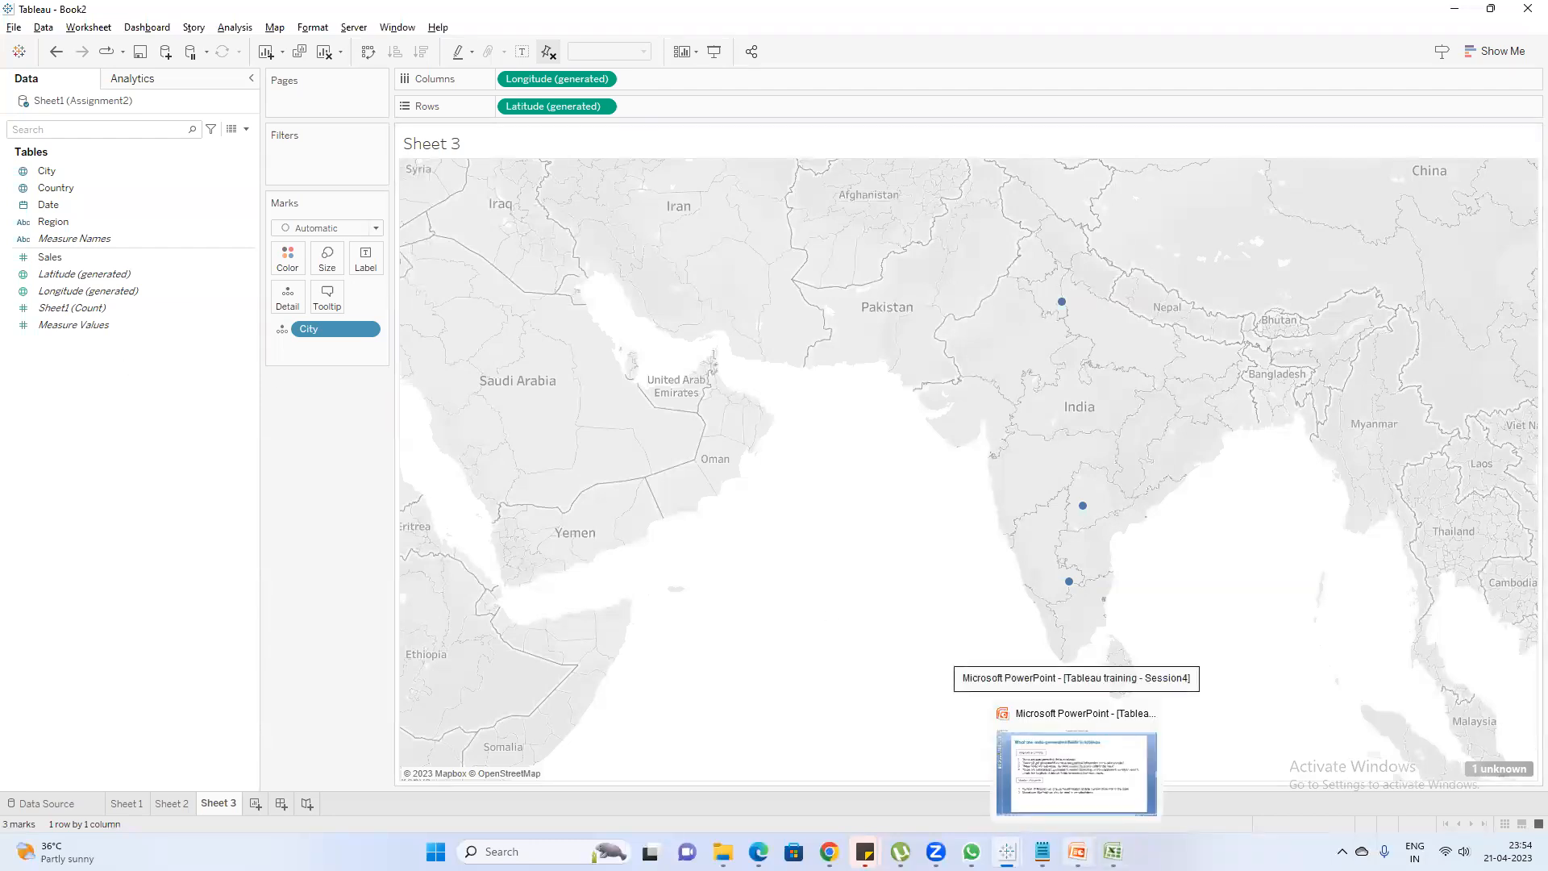
left_click(1077, 773)
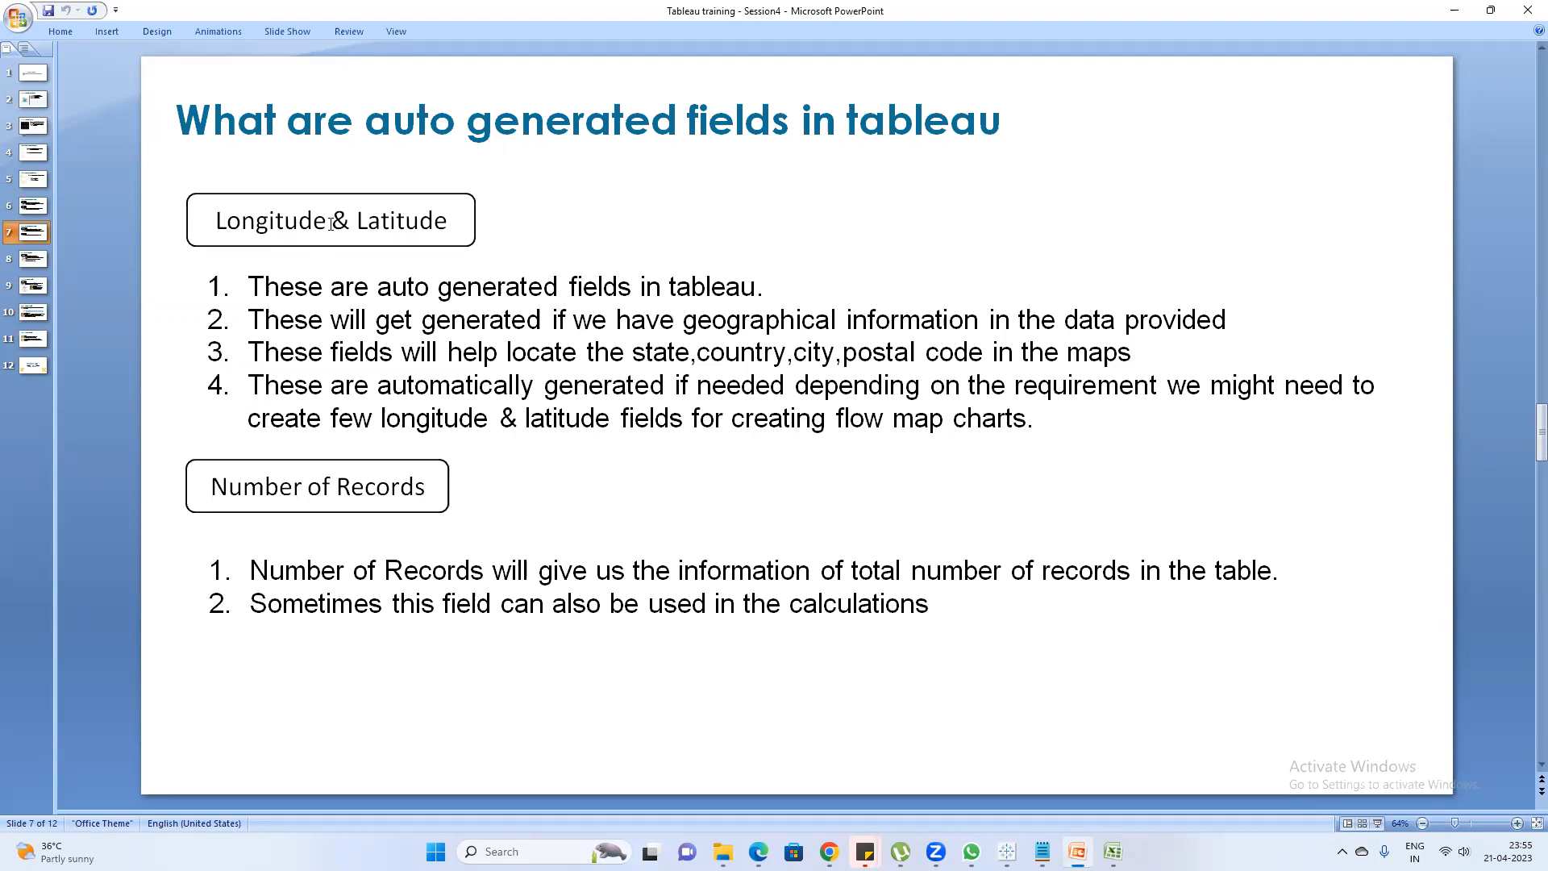
left_click(1129, 320)
left_click_drag(984, 321, 668, 288)
left_click(742, 323)
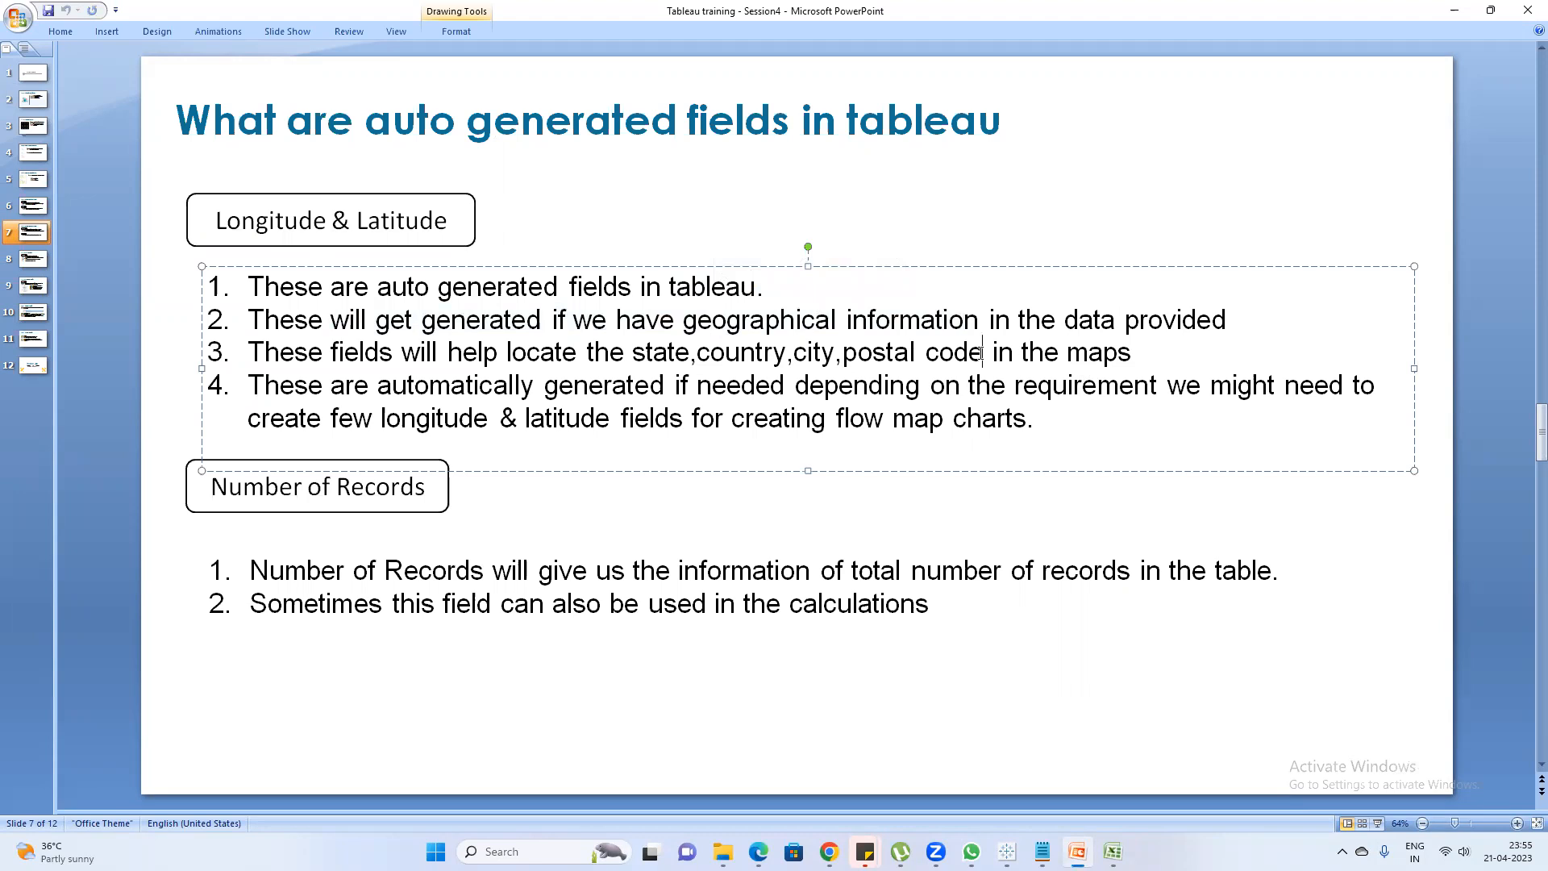
left_click_drag(984, 353, 632, 353)
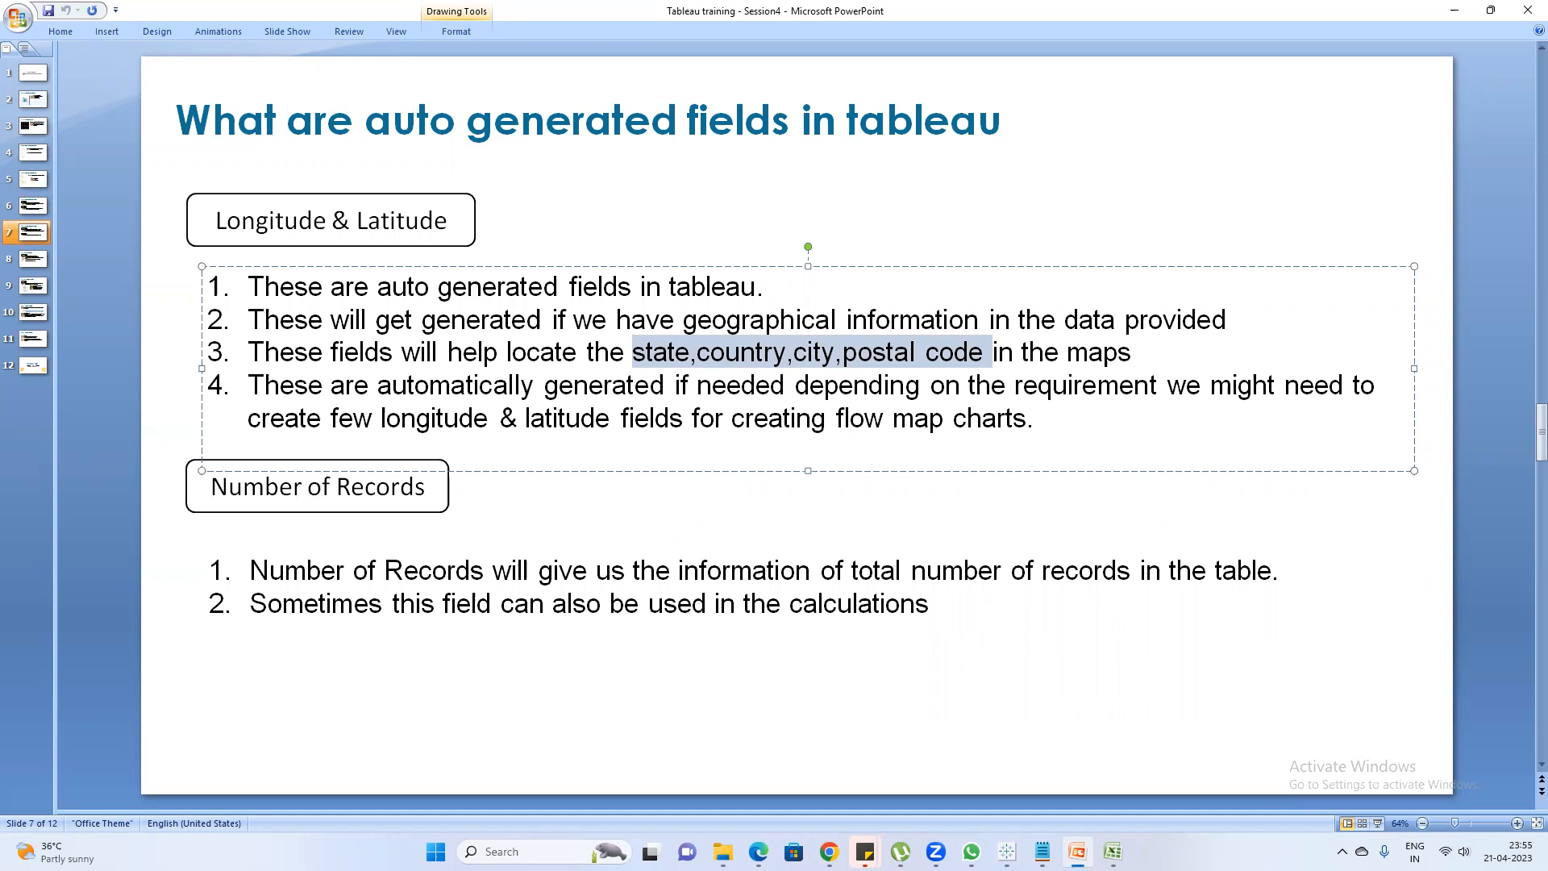
Look at Latitude (generated) in Tableau Book2, and select the Region and Country values in rows 2 to 10 of Assignment2 in Excel
mouse_move(1007, 851)
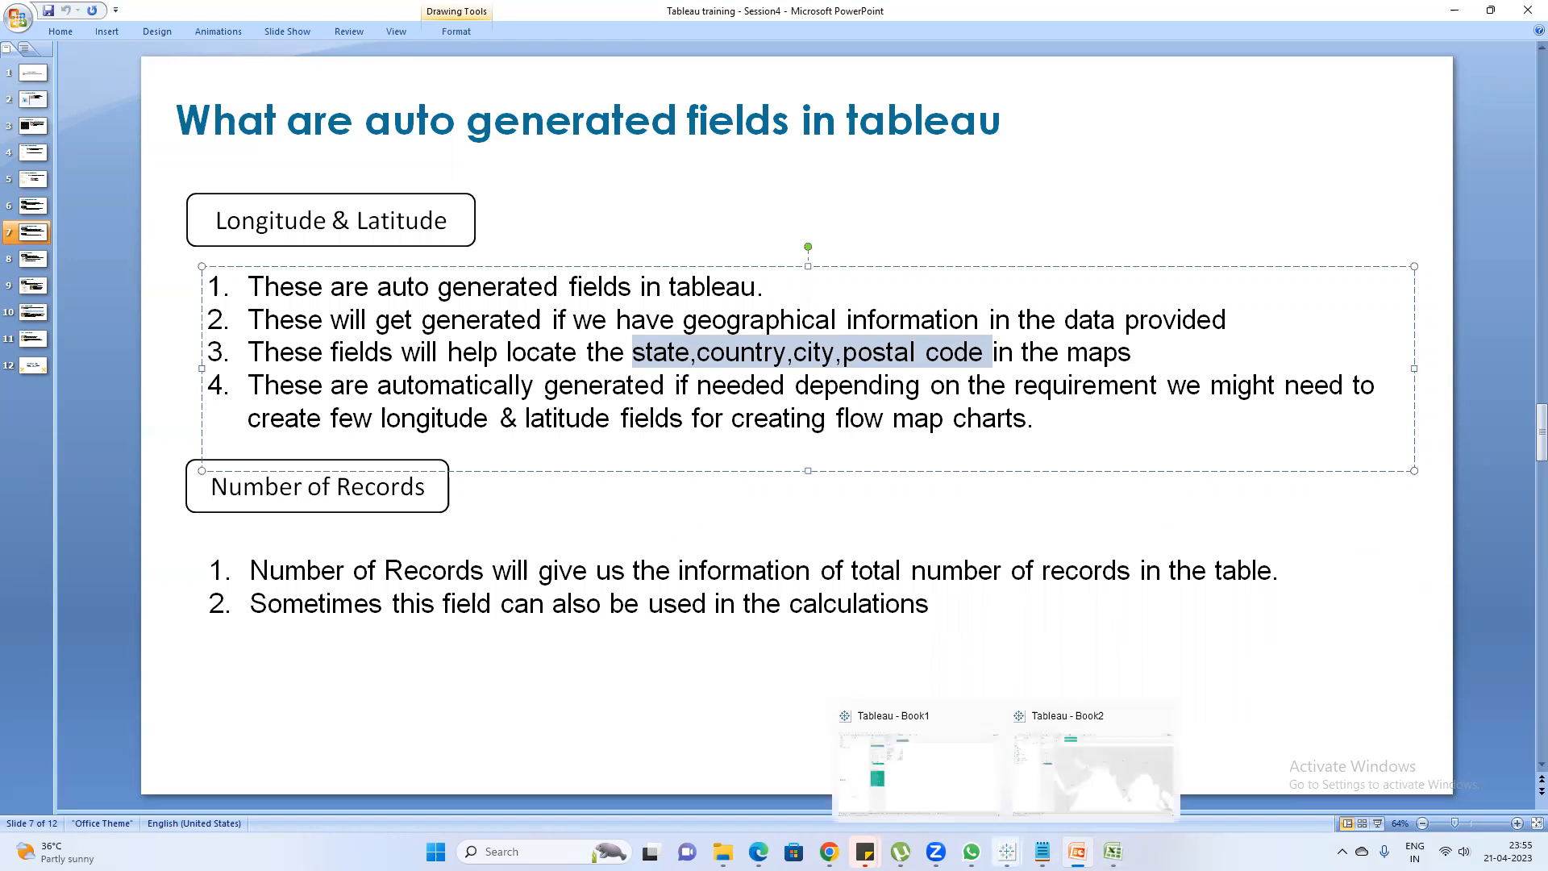
left_click(1053, 787)
left_click(73, 275)
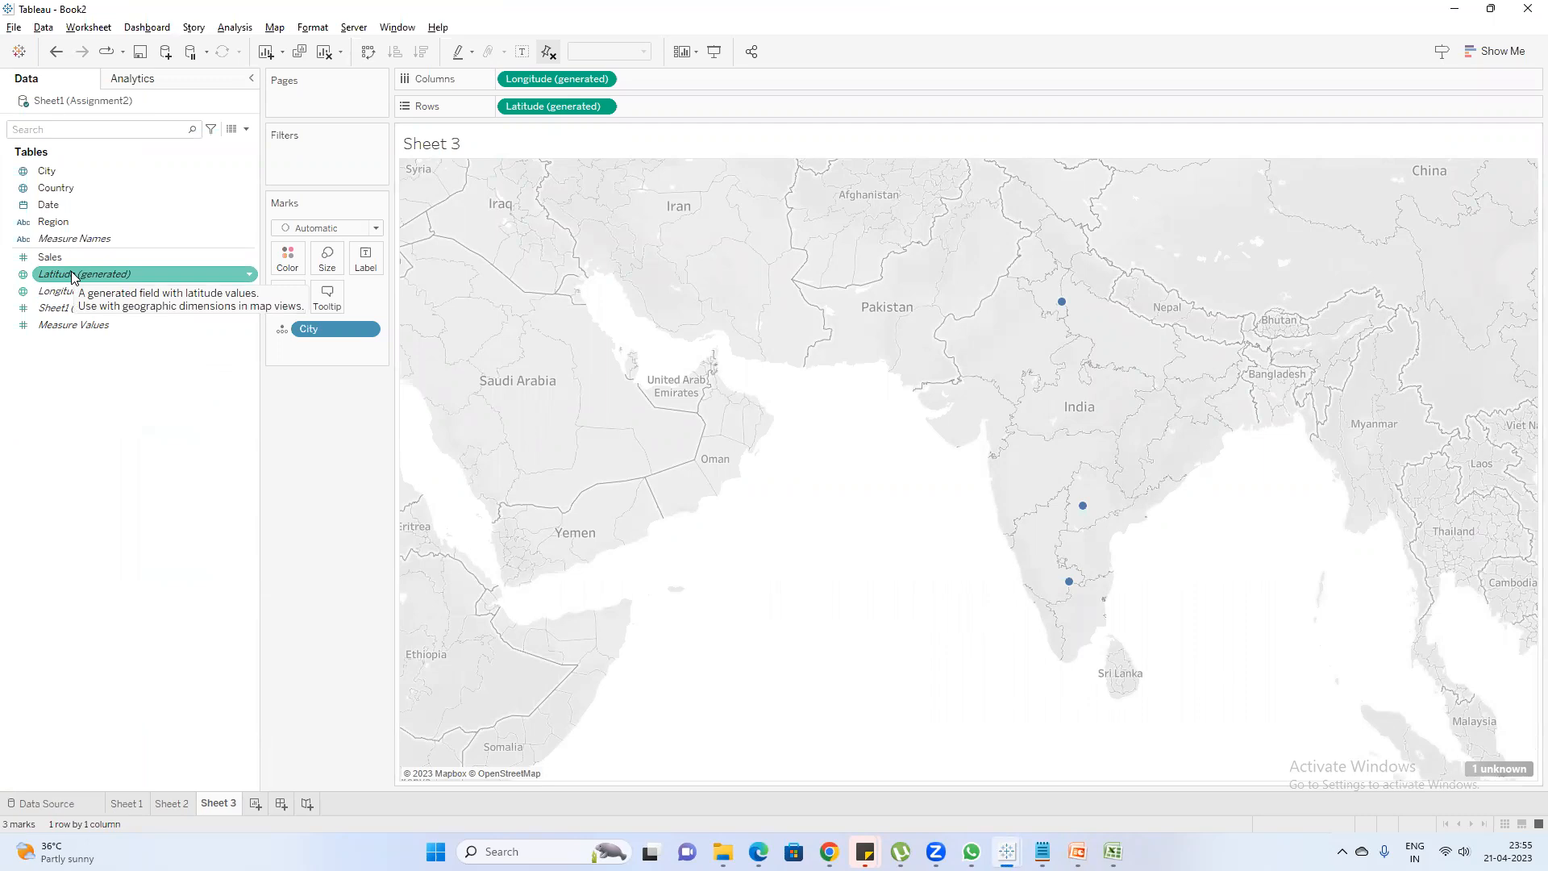
left_click(1456, 10)
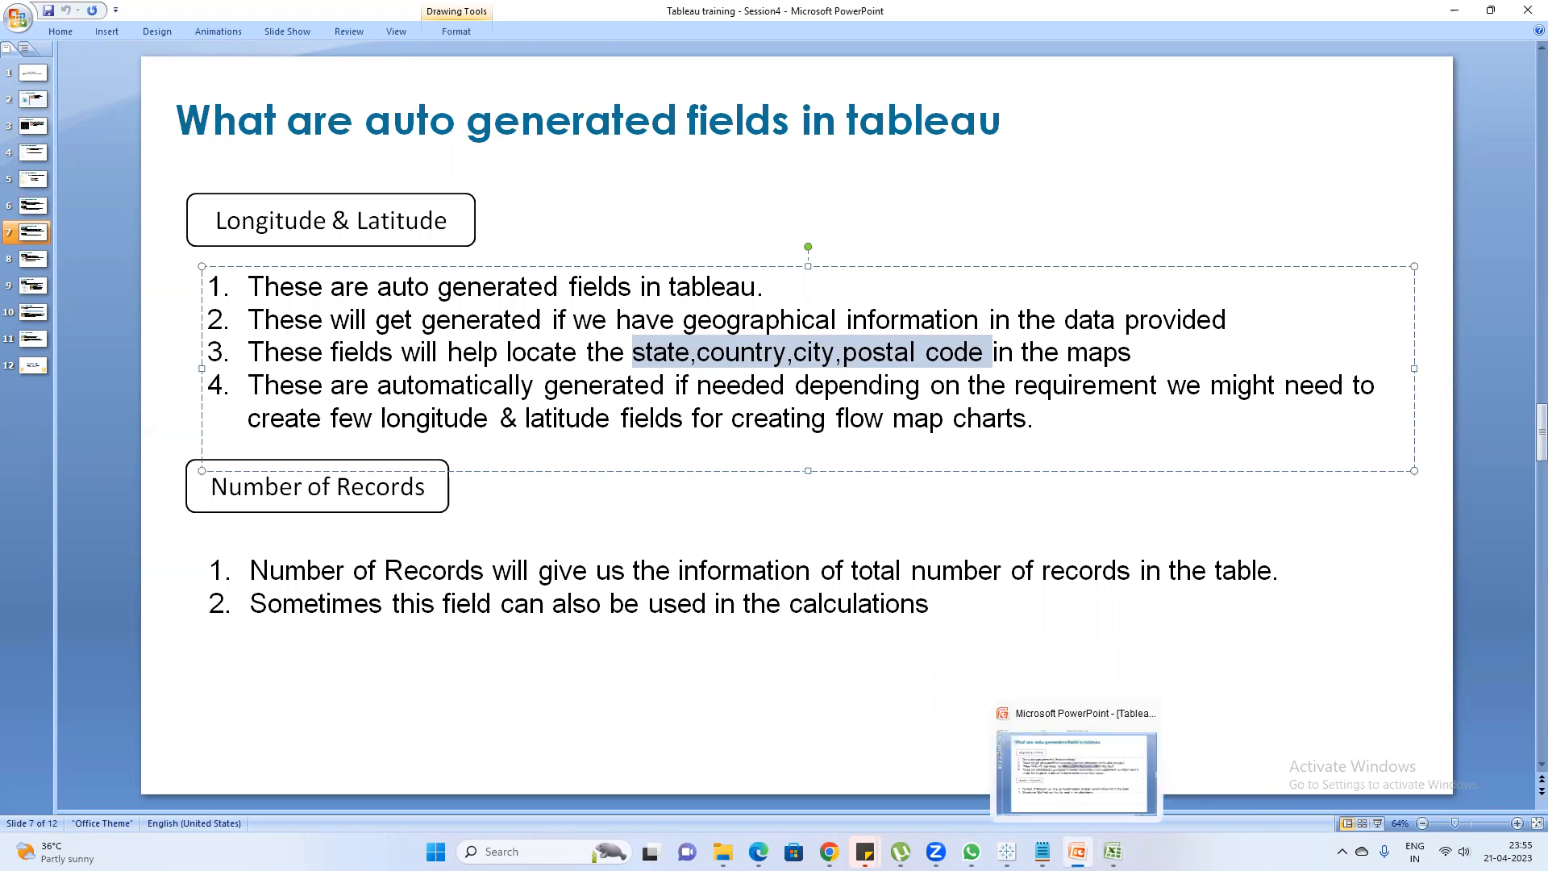
left_click(1113, 851)
left_click(399, 359)
left_click_drag(313, 305, 193, 176)
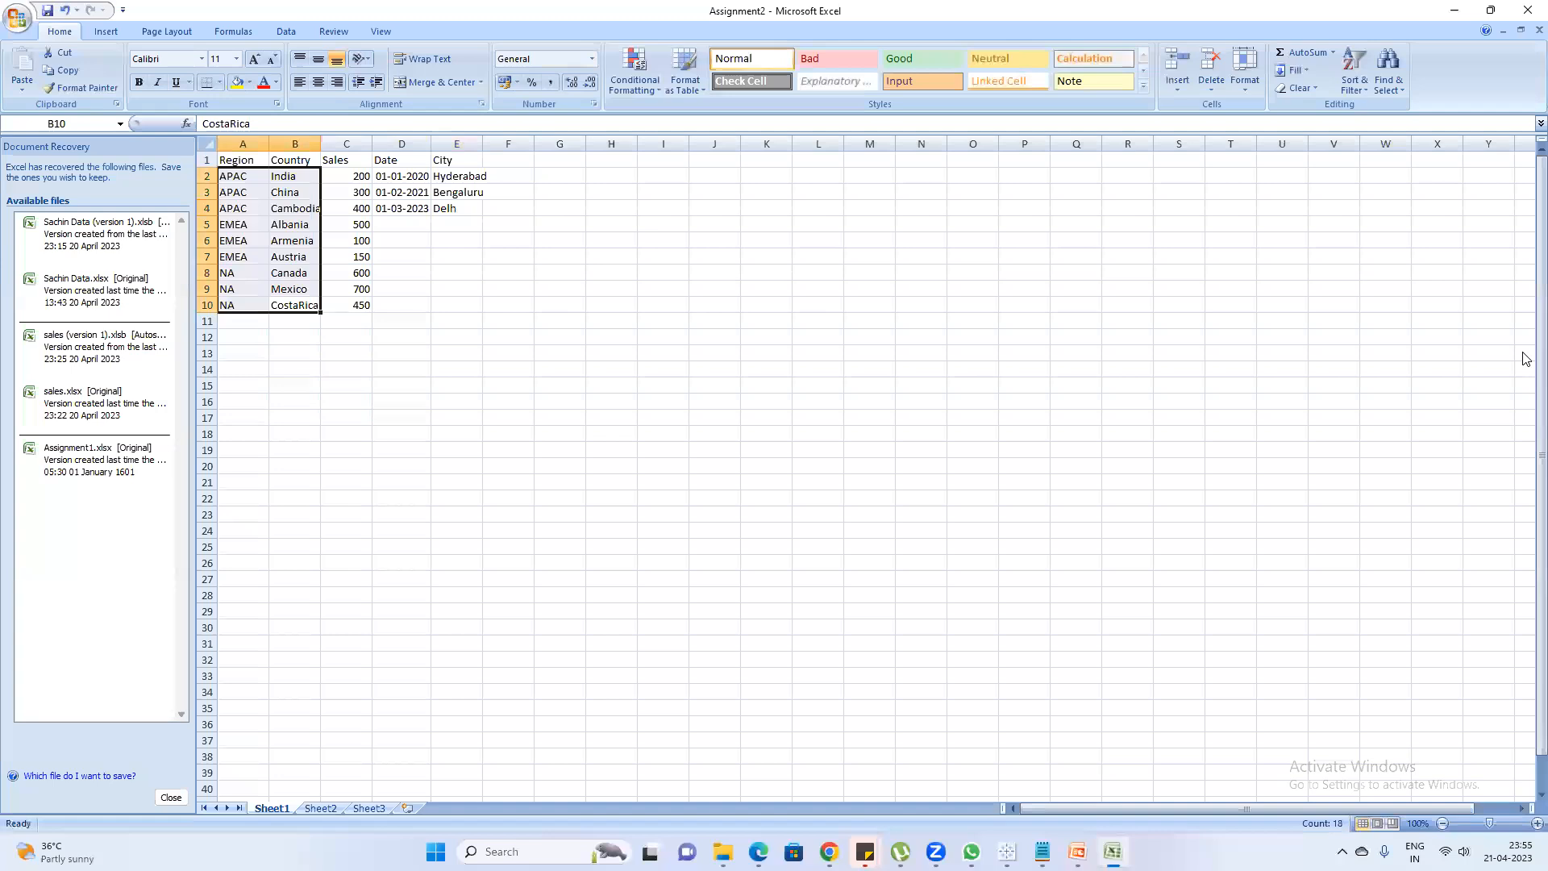
Switch to Tableau Book2 and create a new worksheet that shows Sheet1 (Count) as a text table
mouse_move(1007, 852)
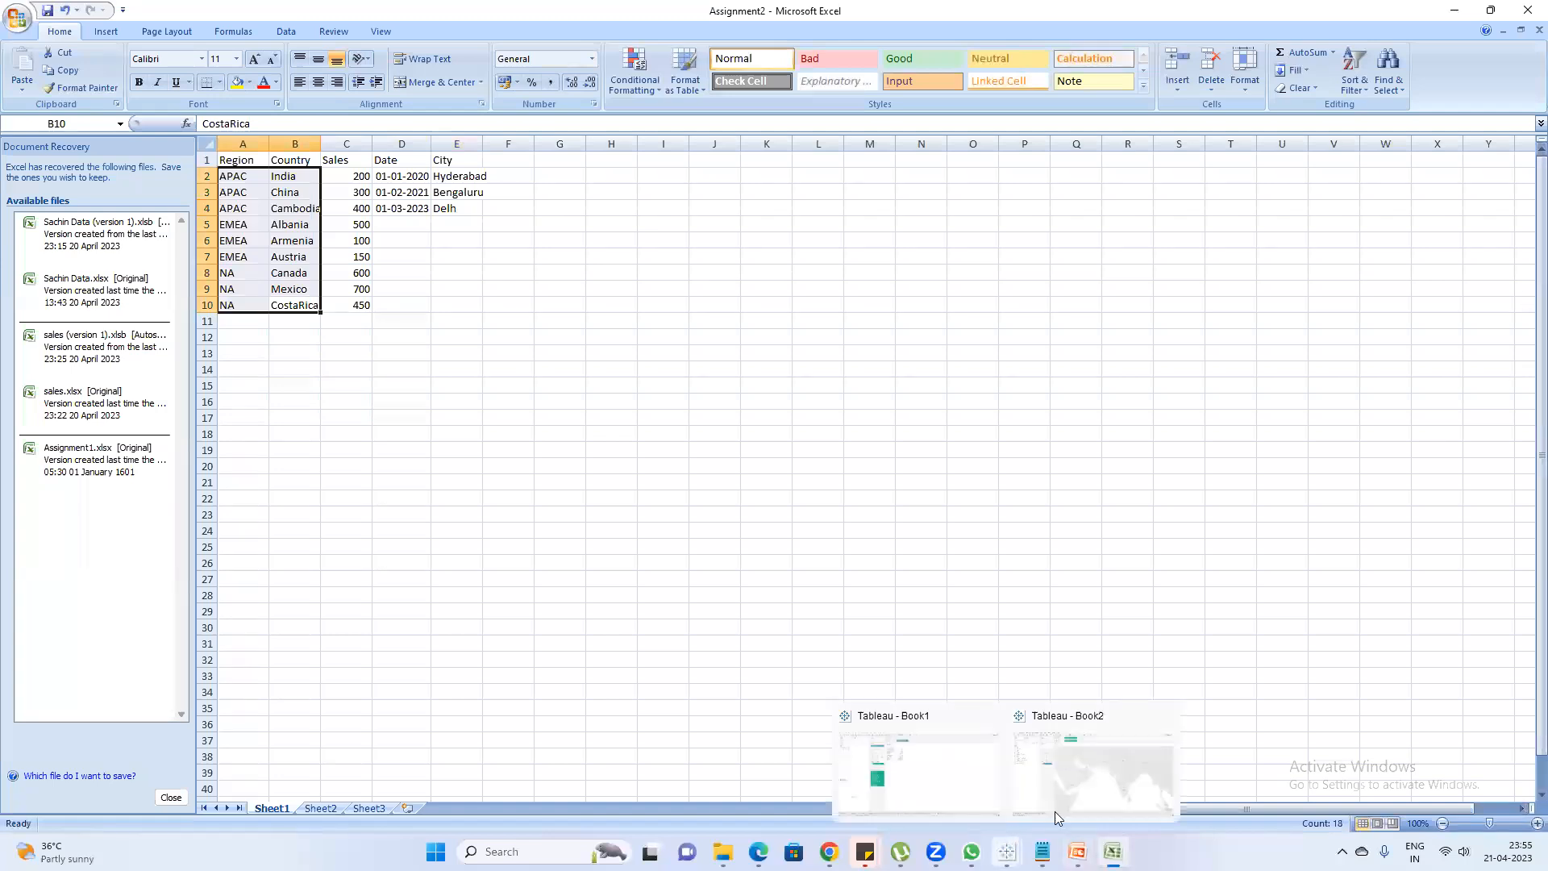
left_click(963, 789)
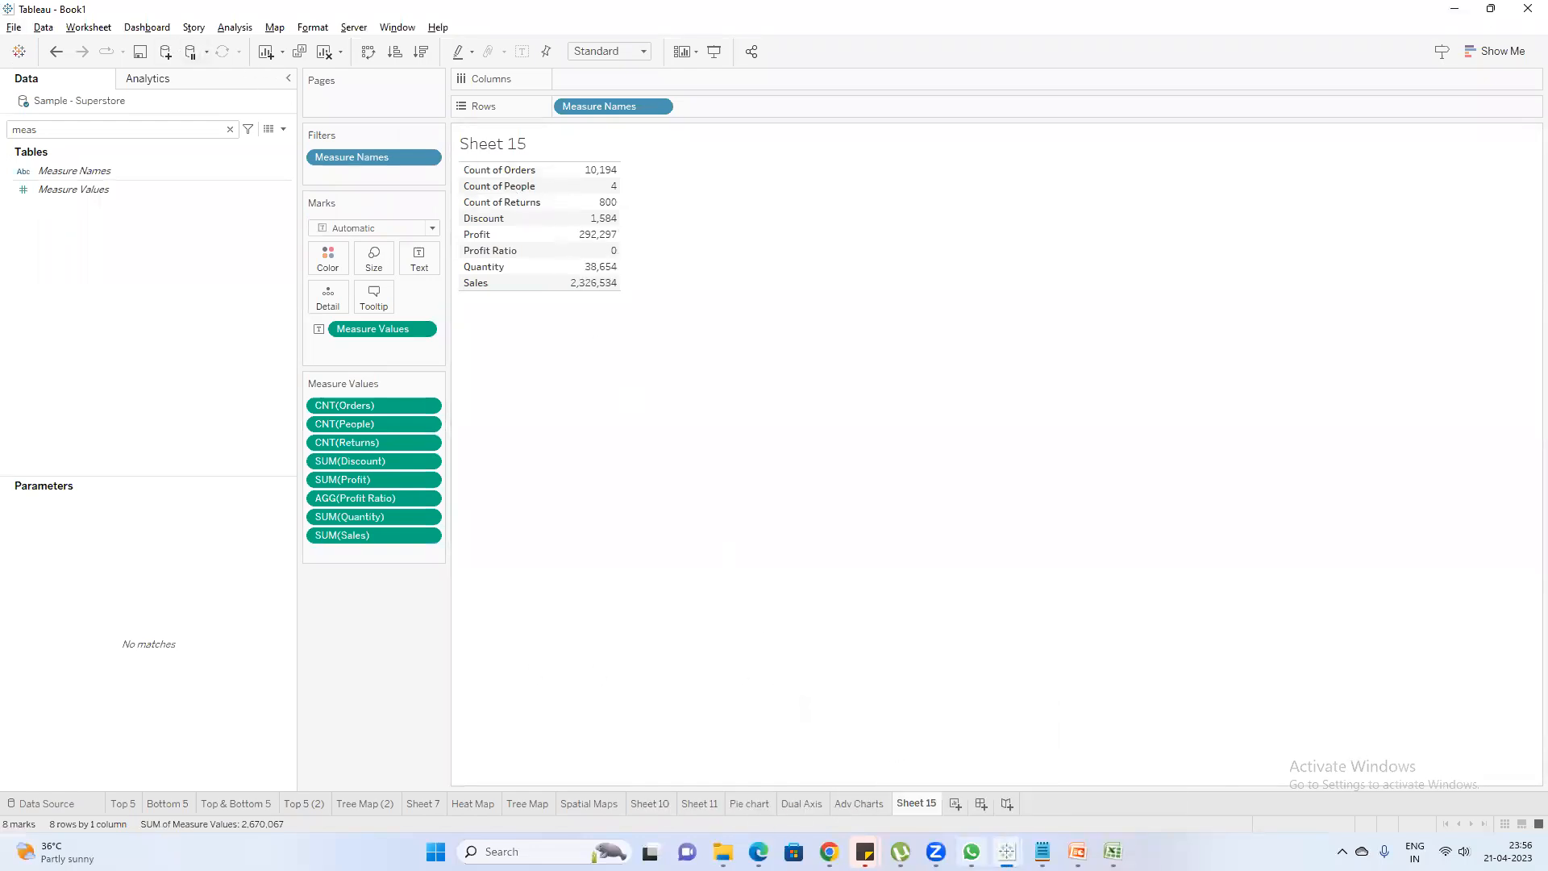
mouse_move(1007, 852)
left_click(1069, 771)
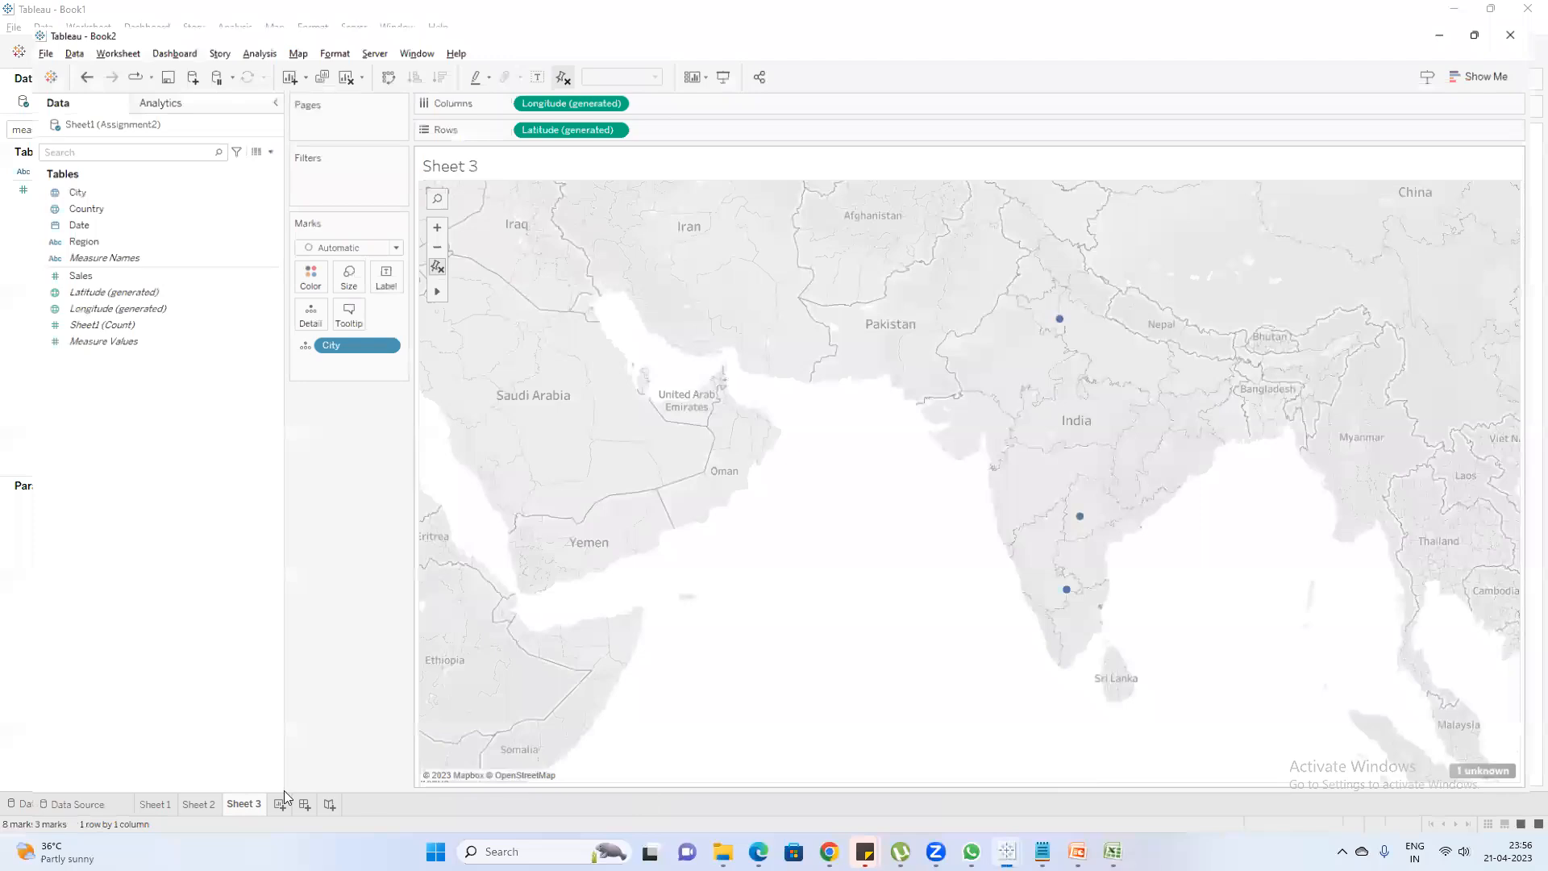
left_click(253, 804)
left_click(81, 292)
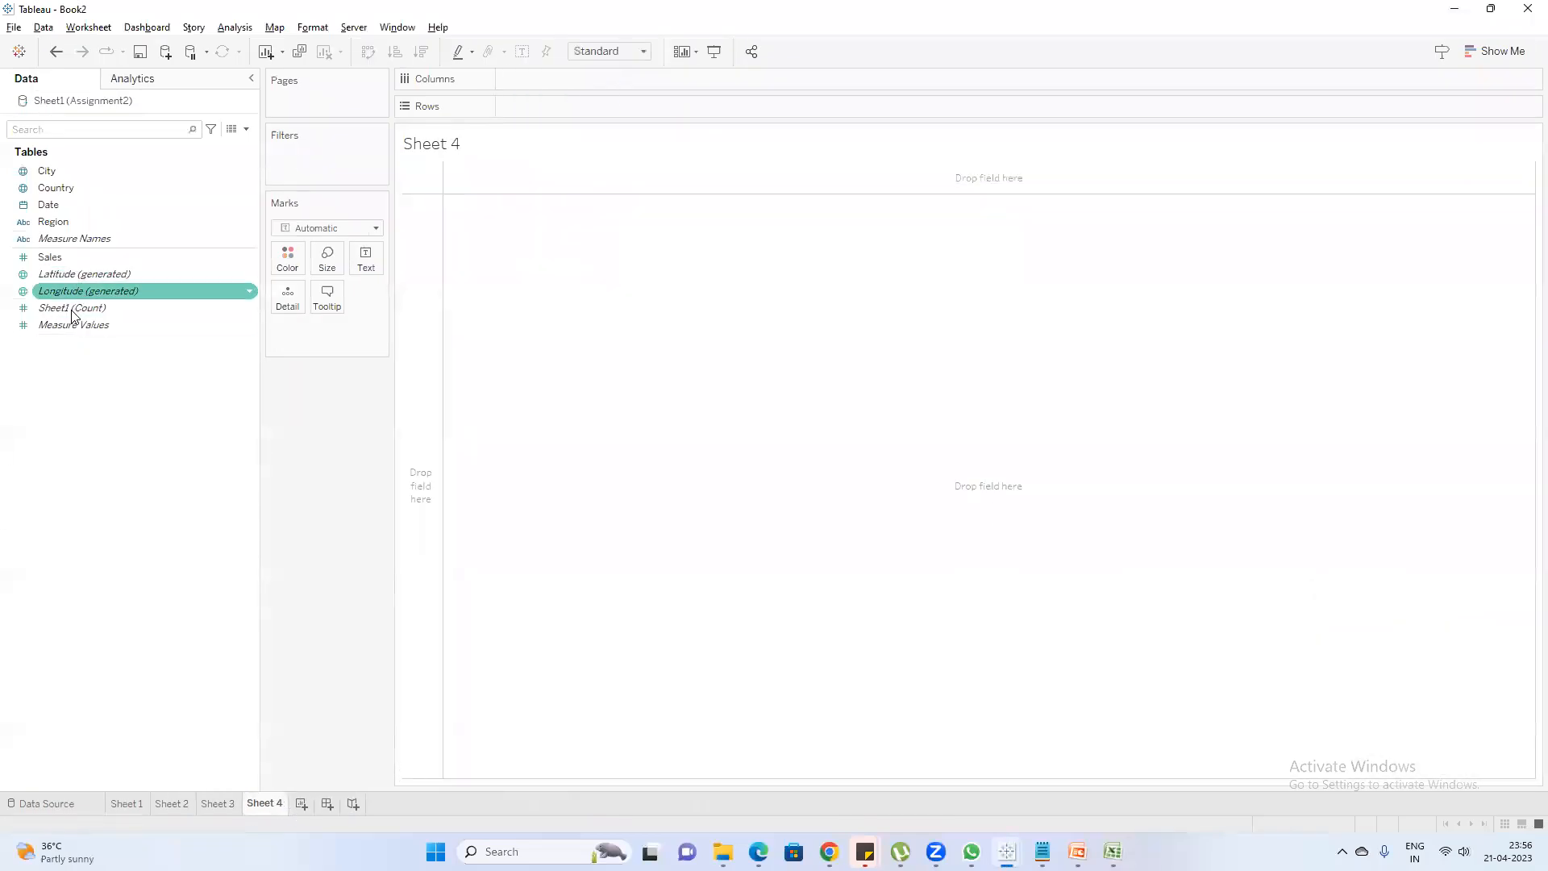
double_click(73, 308)
mouse_move(490, 306)
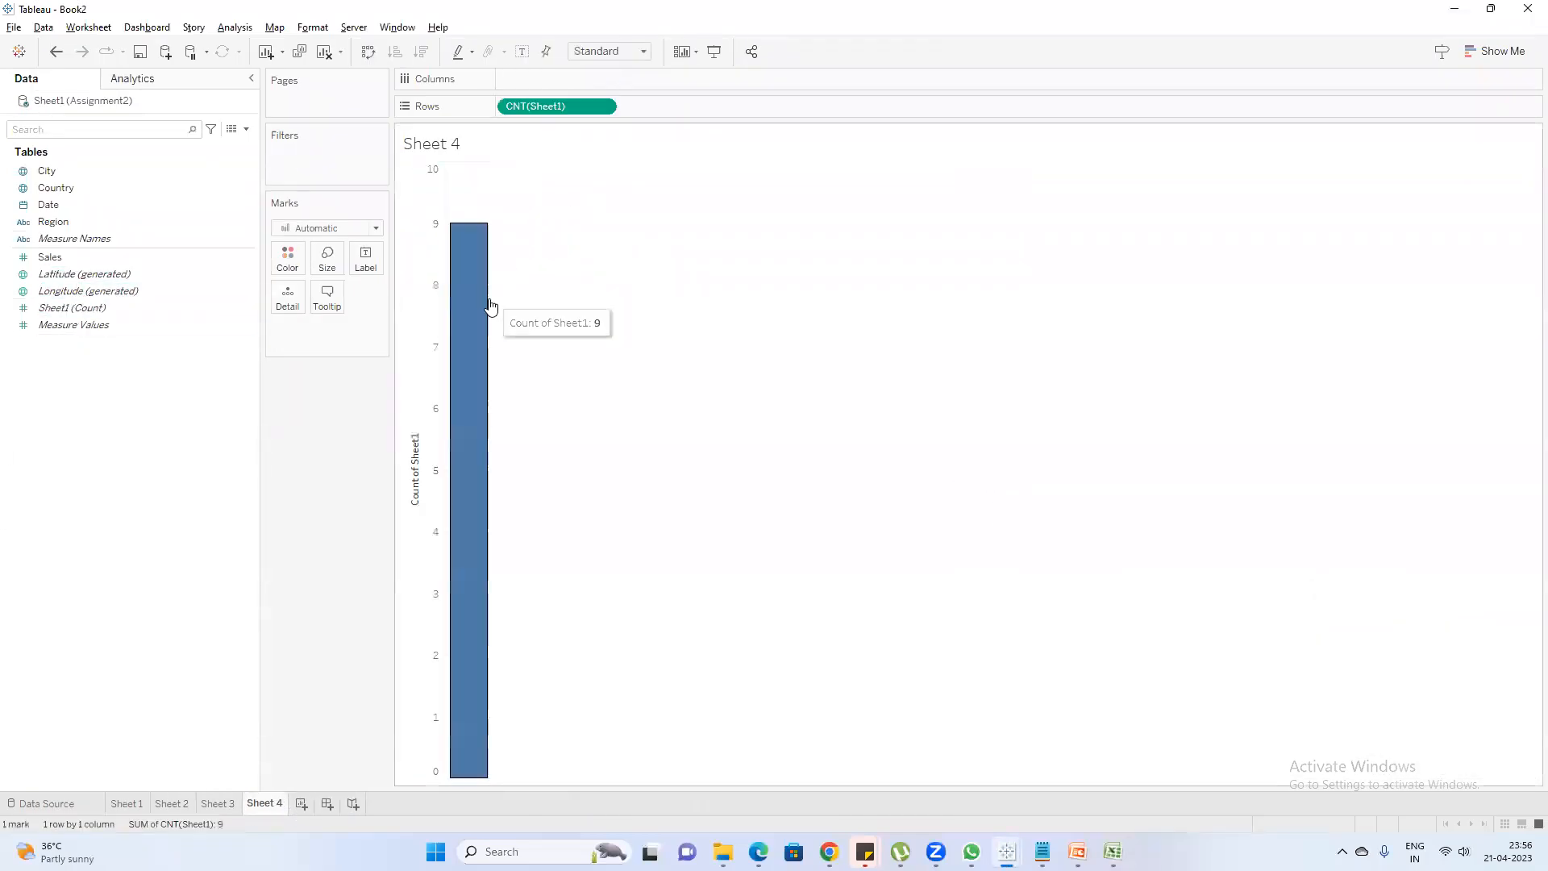
left_click(1485, 50)
left_click(1414, 95)
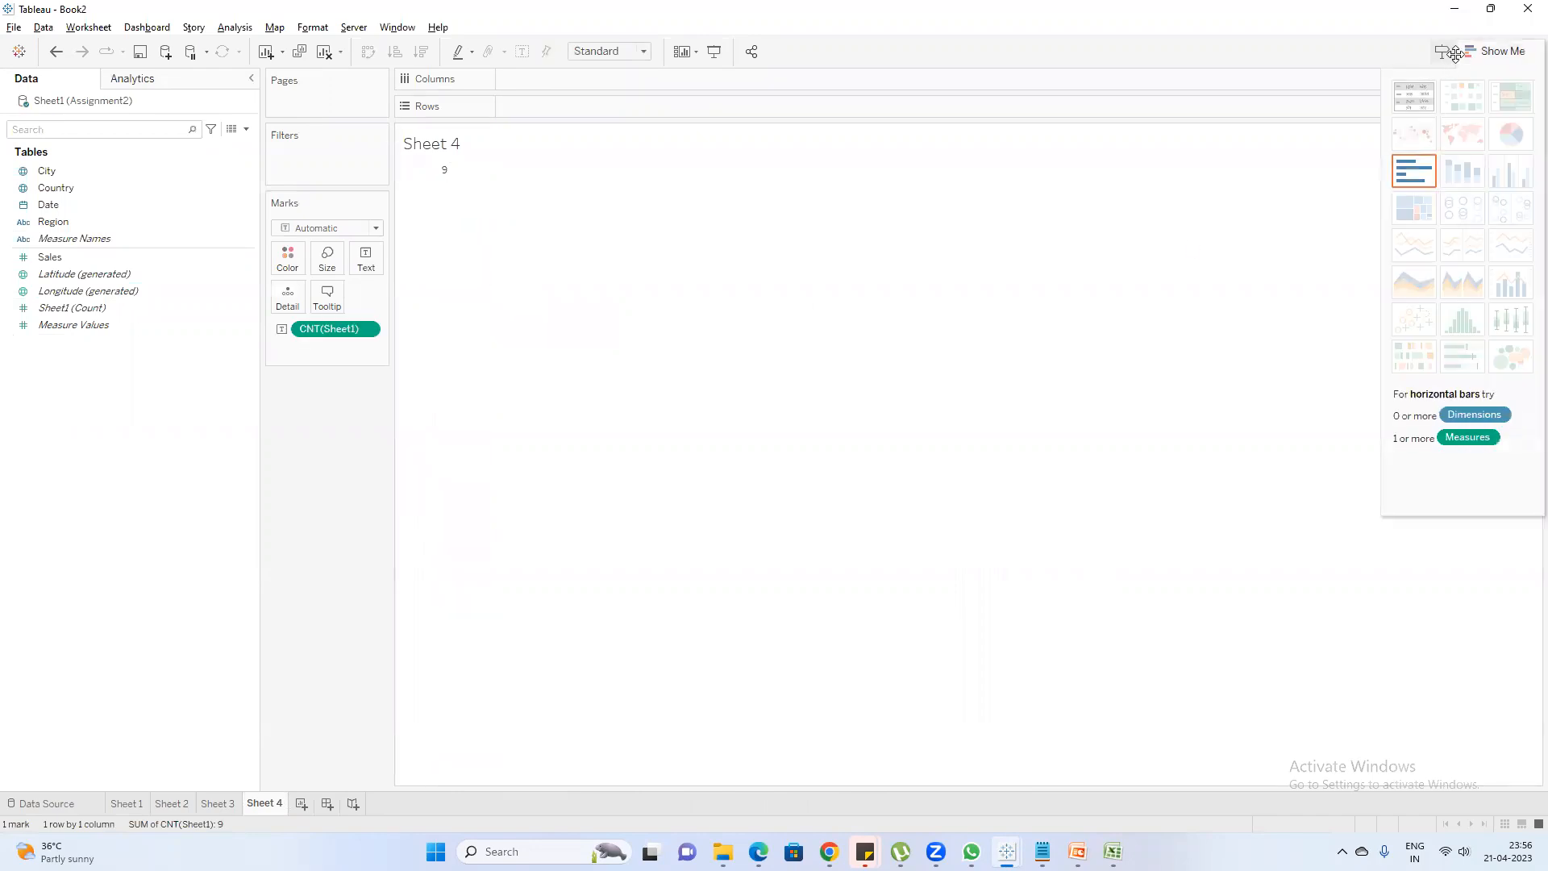
left_click(1498, 51)
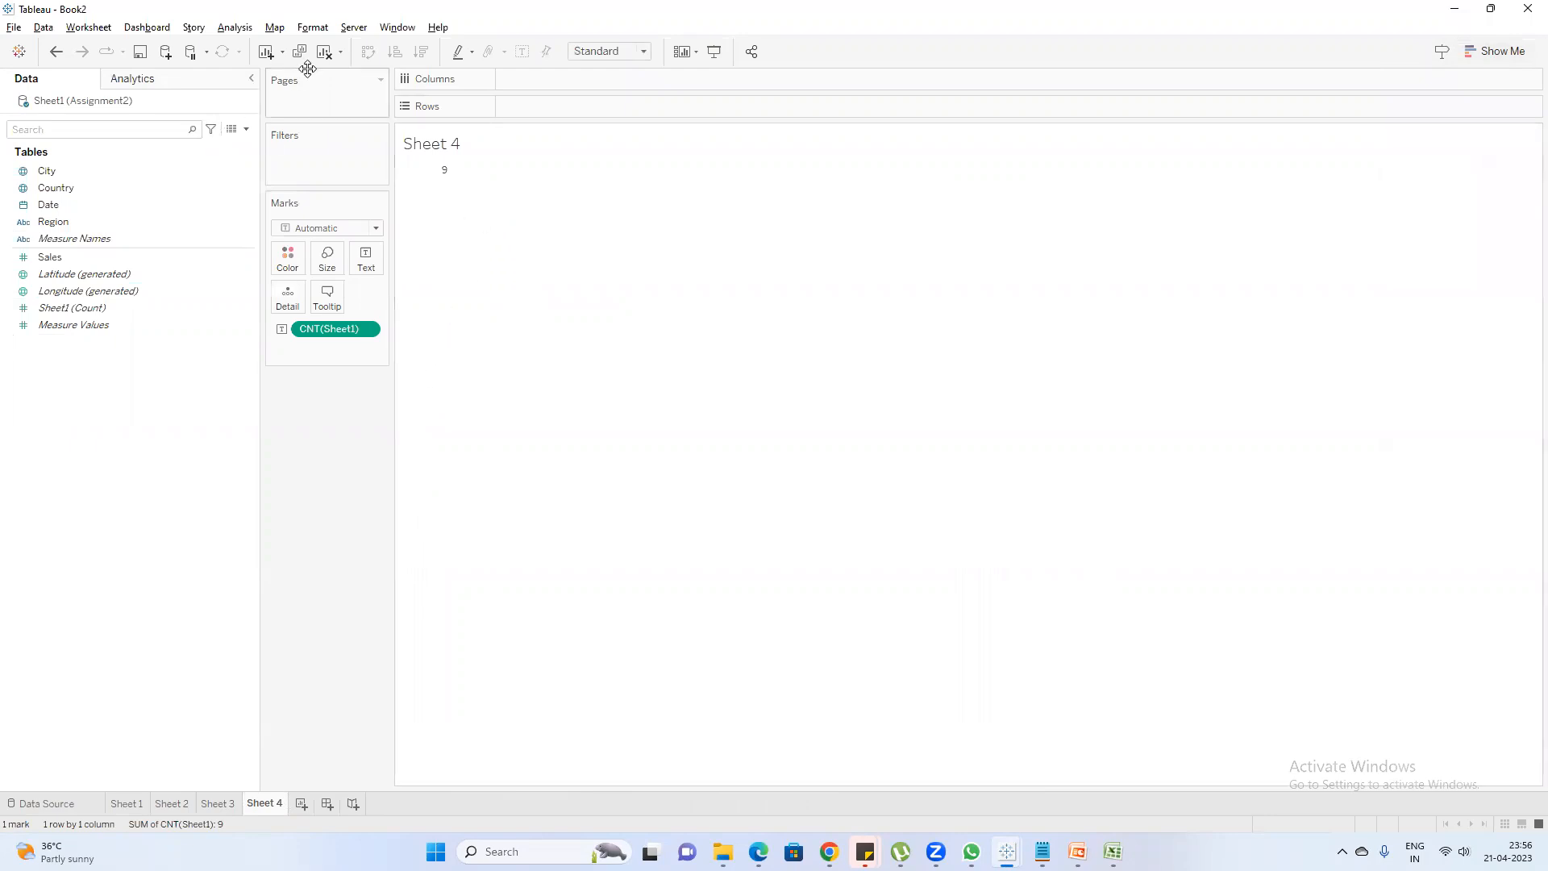
Clear the worksheet and add the ad hoc calculation SUM(1) to Rows
left_click(324, 52)
double_click(540, 104)
type("sum")
key("Return")
type("1")
key("Return")
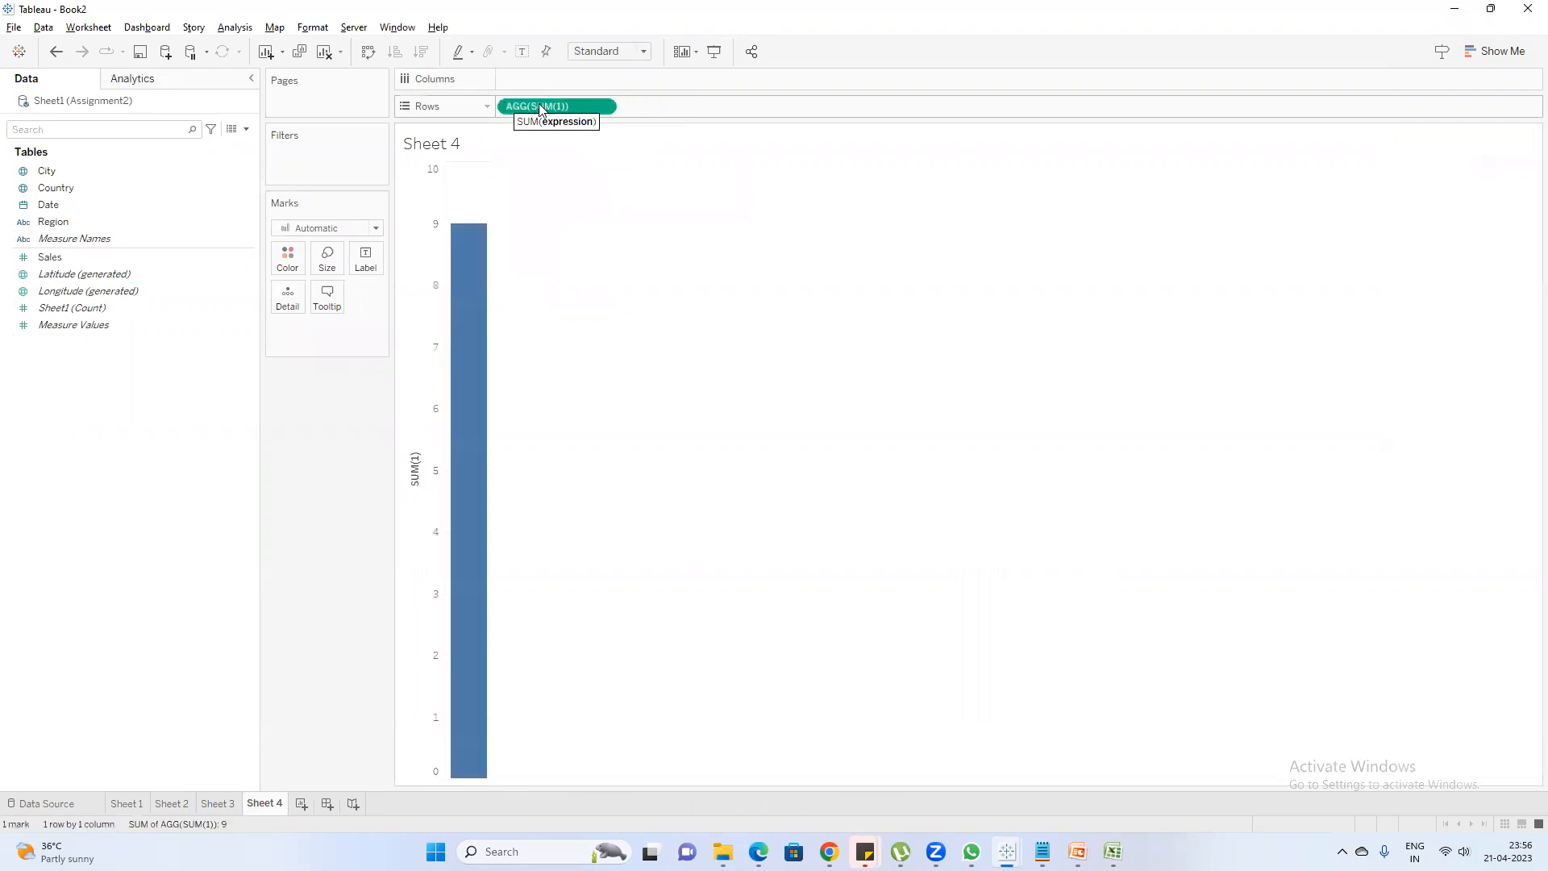
Show the SUM(1) calculation as a text table, and return to the auto generated fields slide in PowerPoint
left_click(1504, 58)
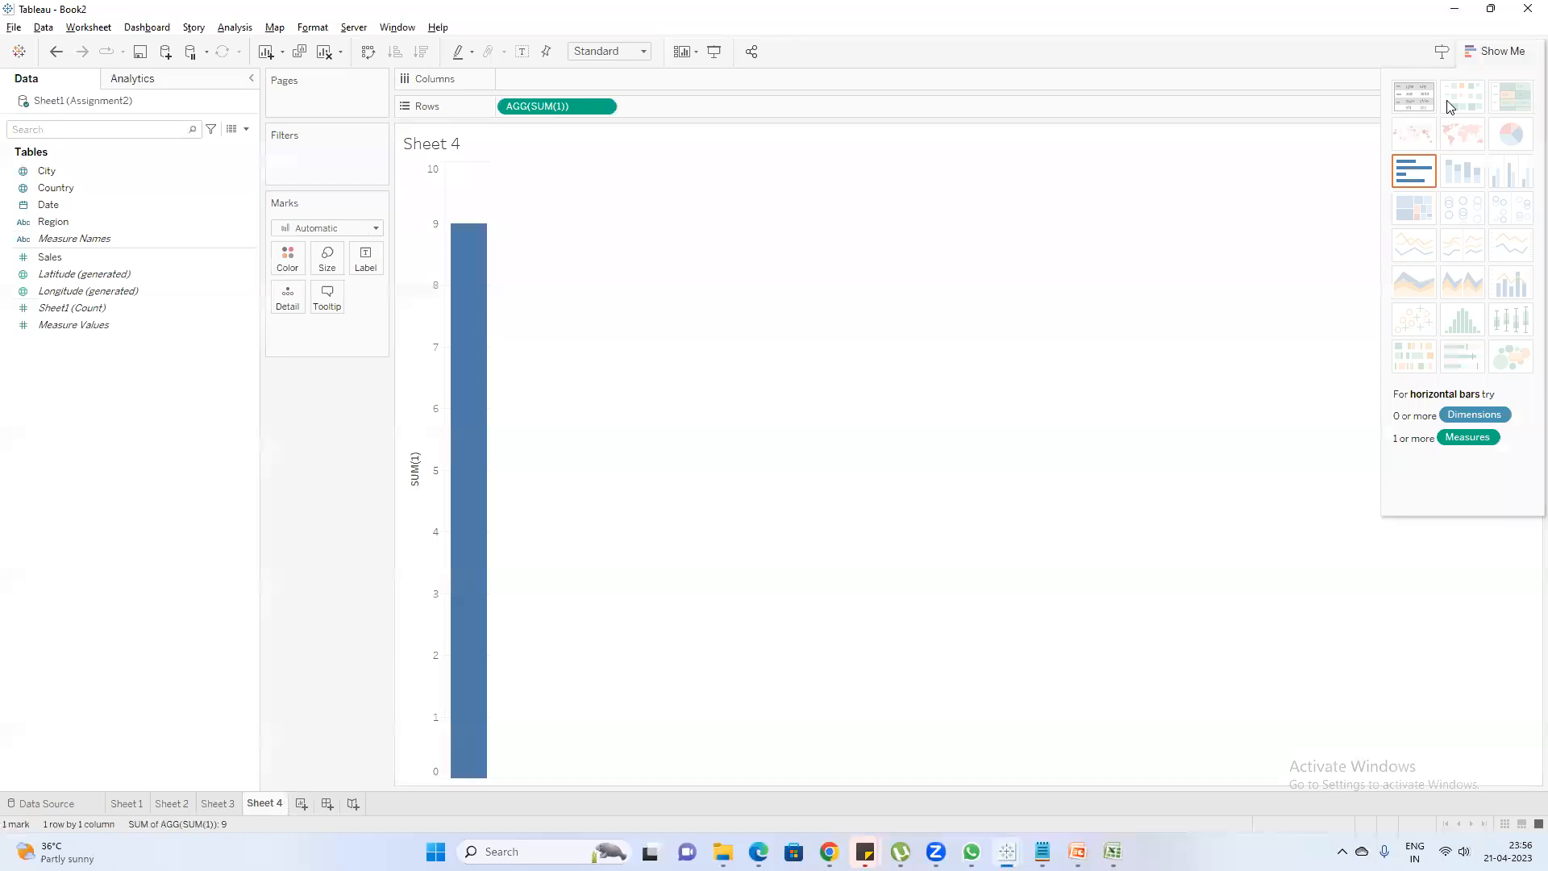
left_click(1414, 97)
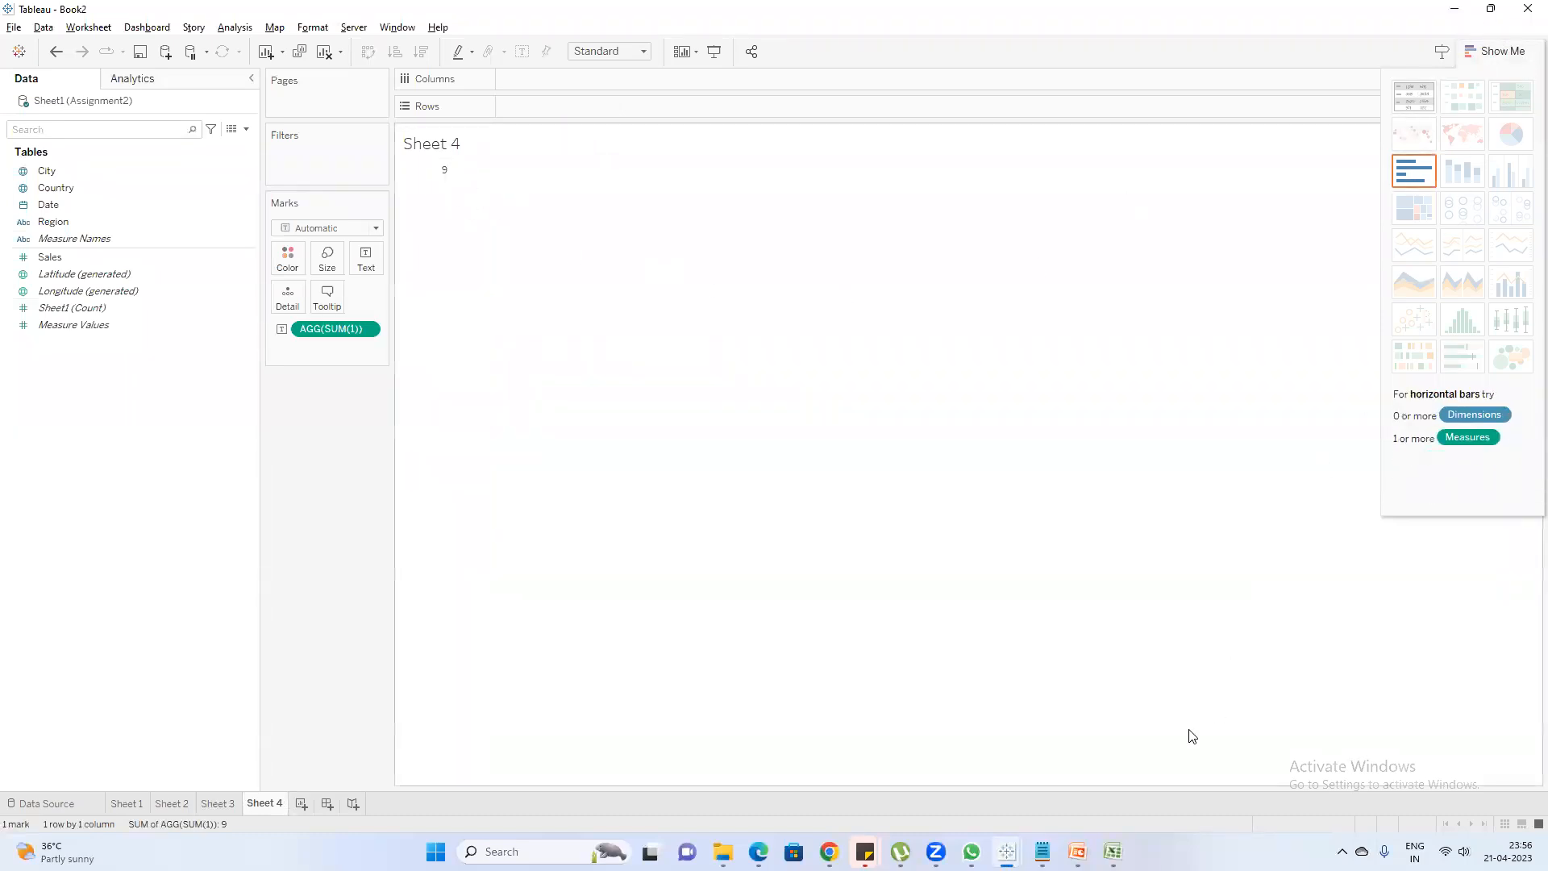
mouse_move(1077, 852)
left_click(1077, 773)
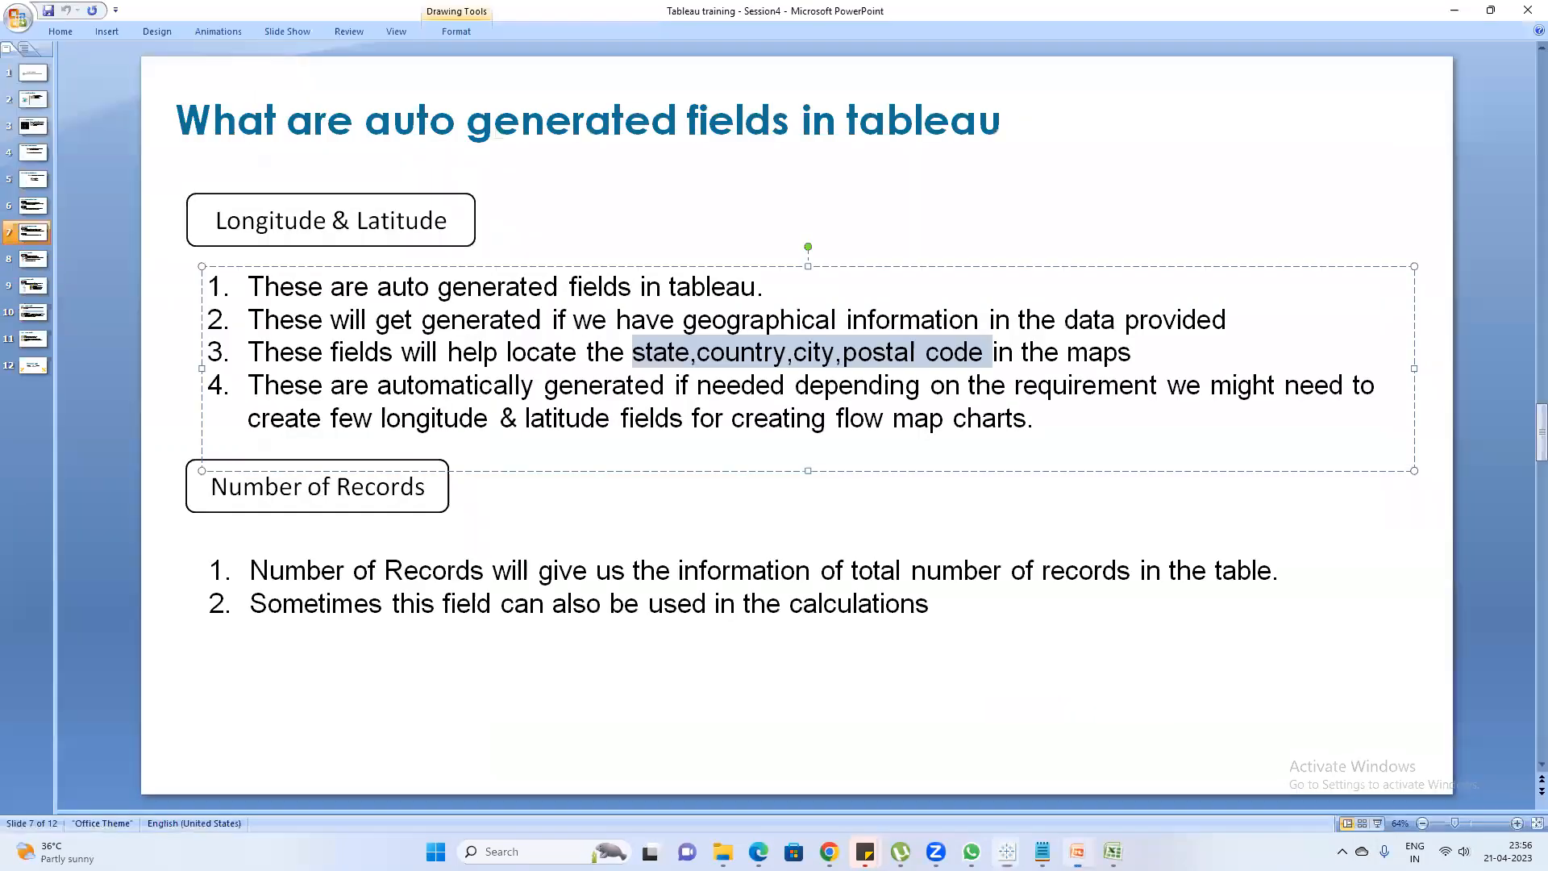
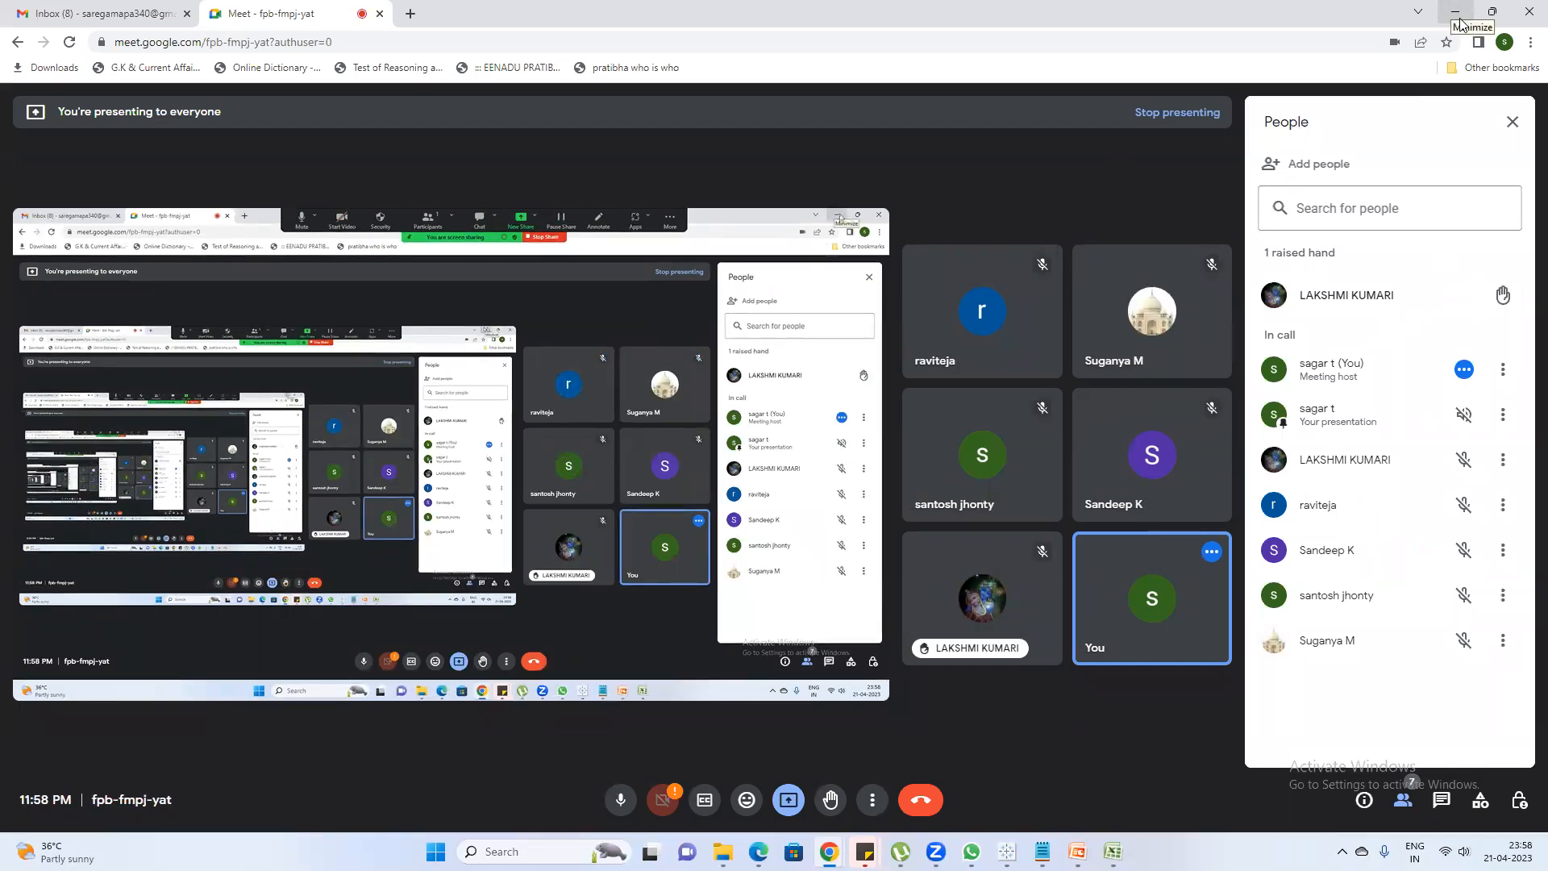
Leave the Meet window for the PowerPoint presentation and show slide 7 on auto generated fields in Tableau
mouse_move(1361, 311)
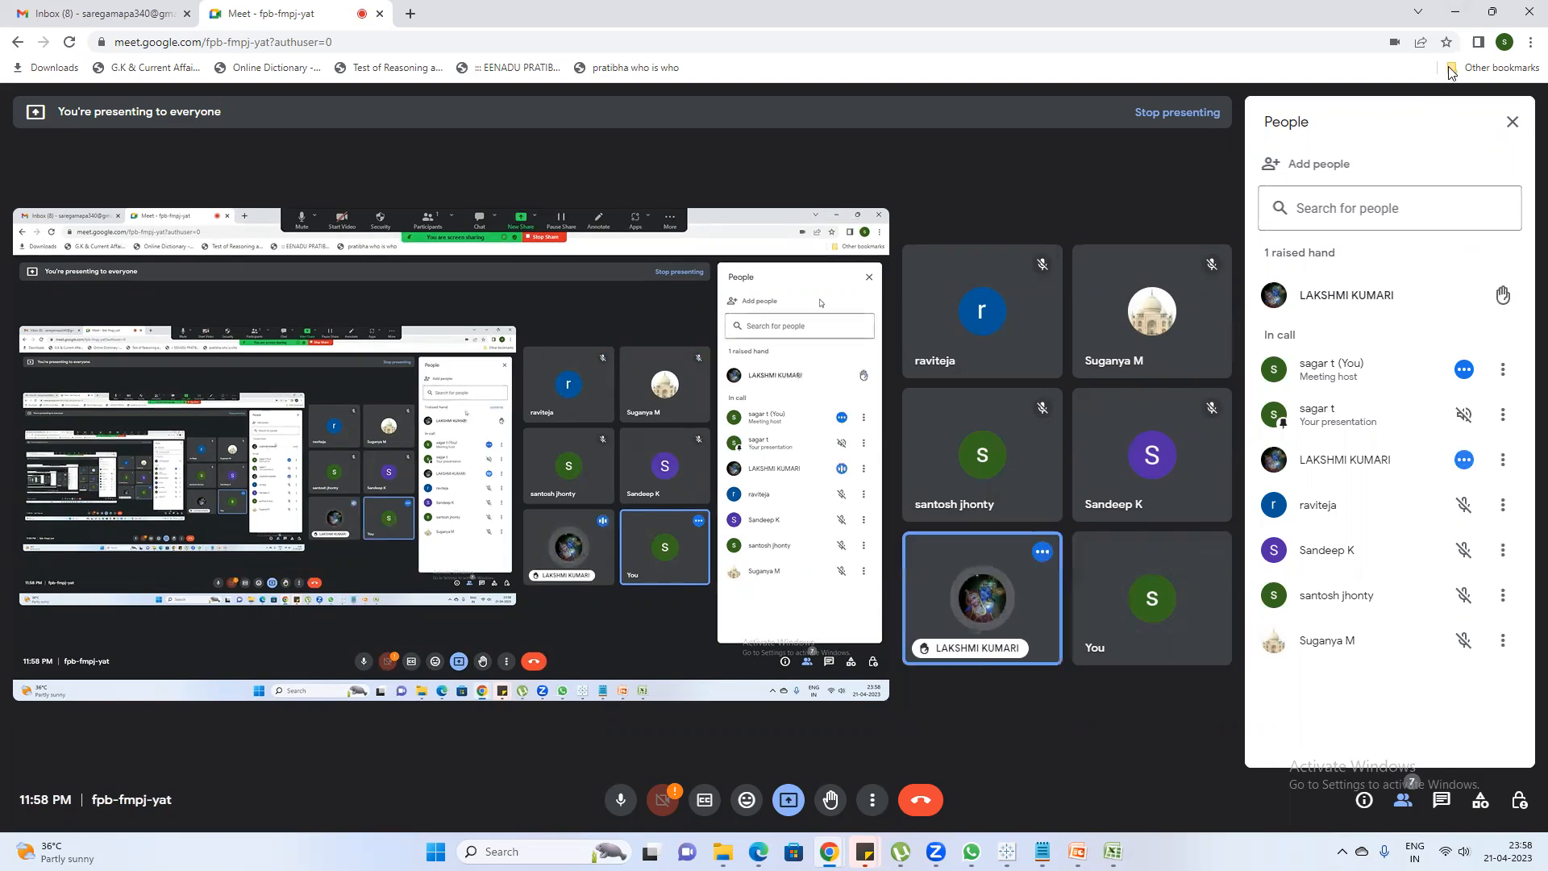
left_click(1456, 11)
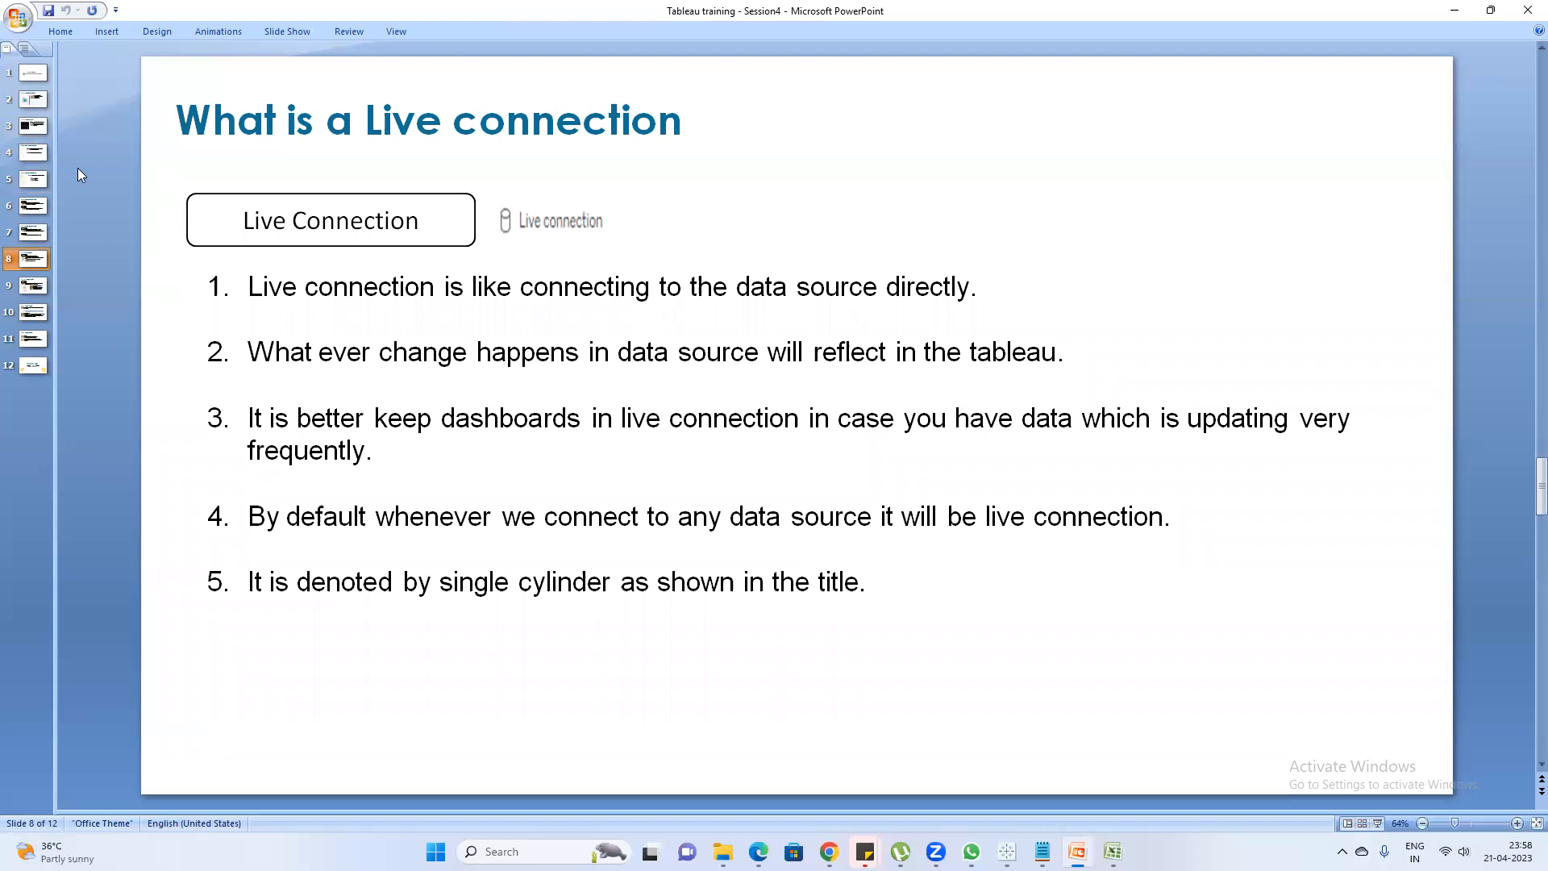
left_click(29, 233)
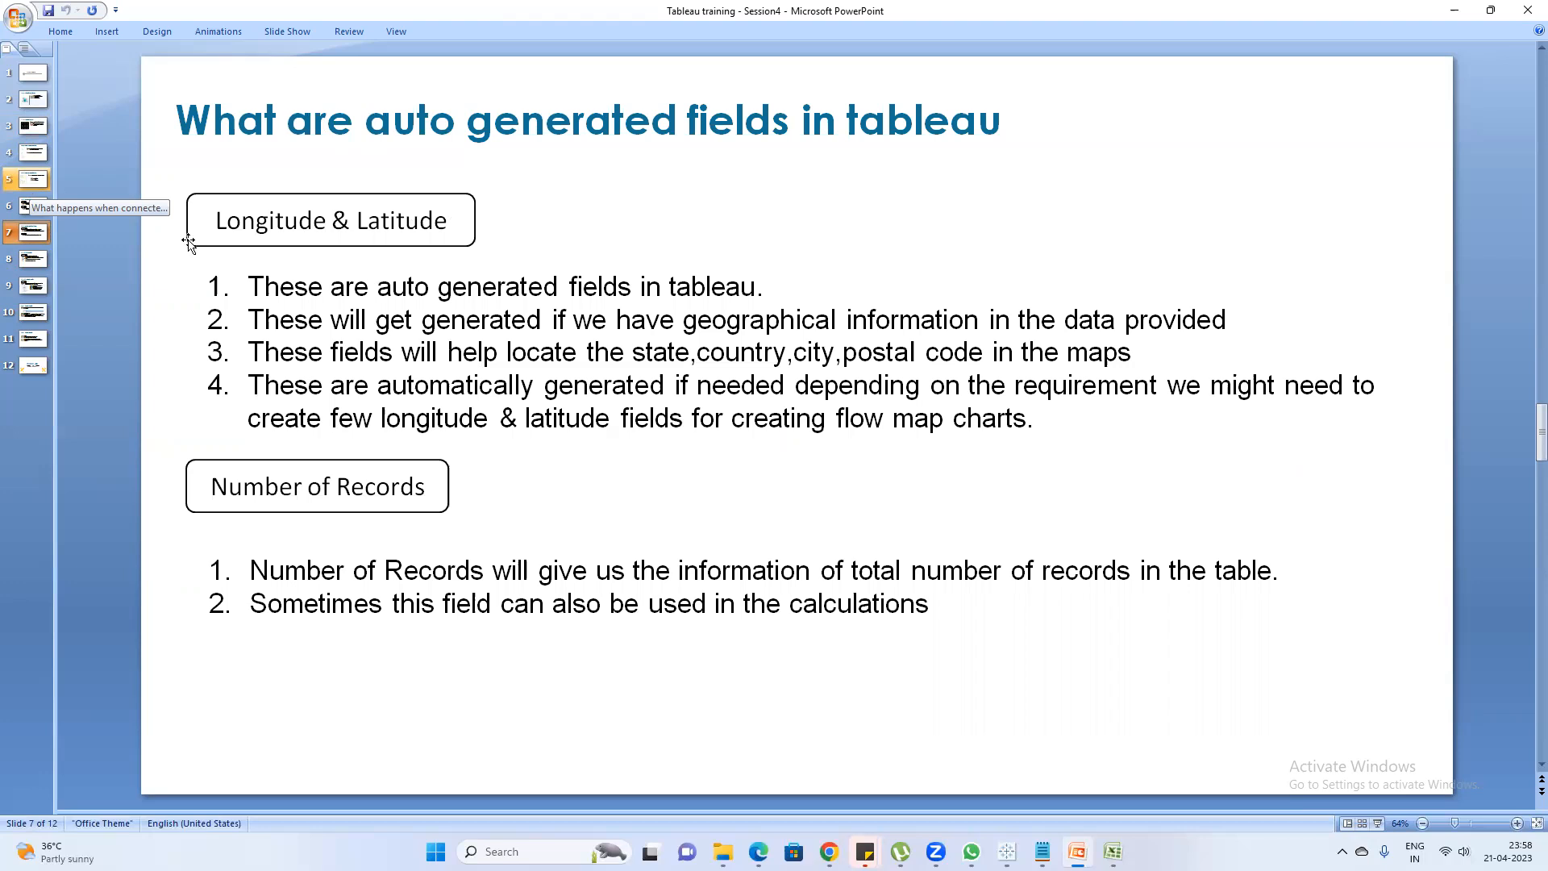
Switch to Assignment2 in Excel, widen the Date column and fit the City column to its contents
mouse_move(1007, 851)
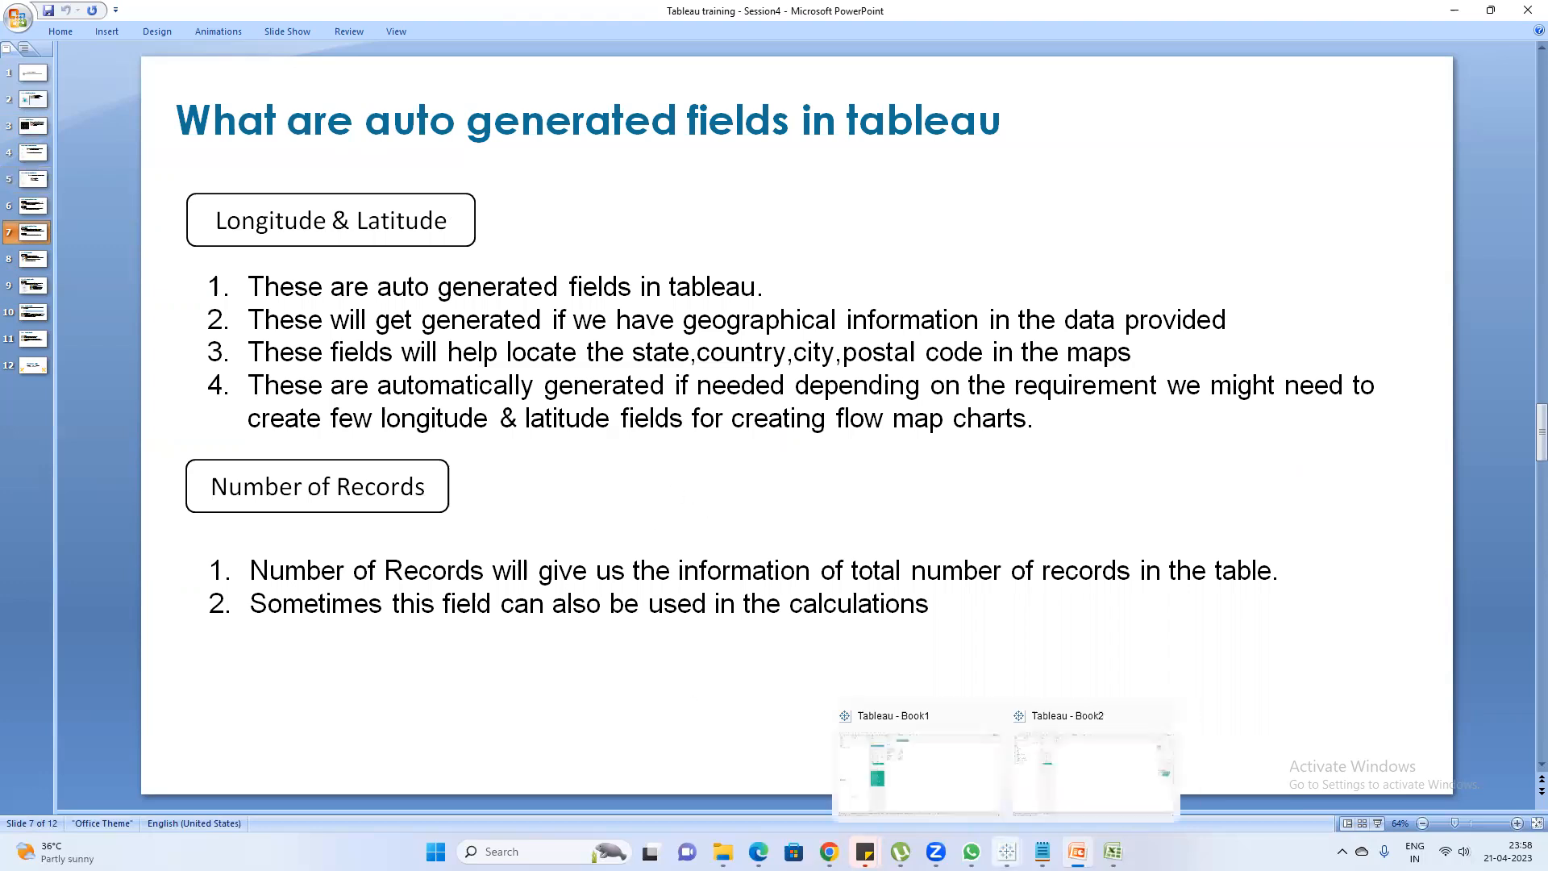
mouse_move(1078, 851)
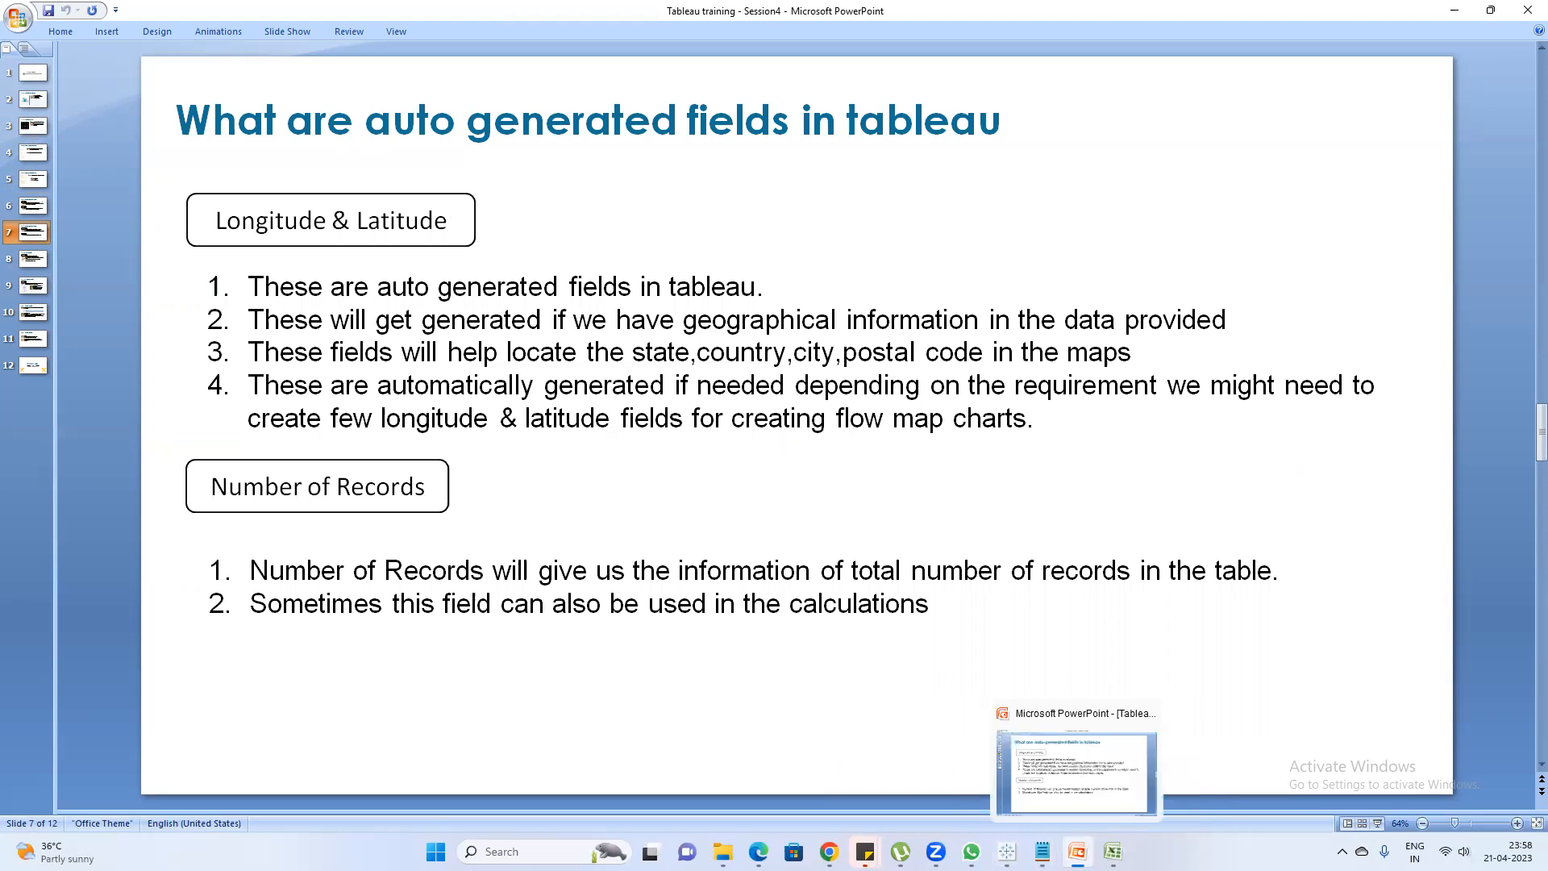
left_click(1113, 851)
left_click(420, 261)
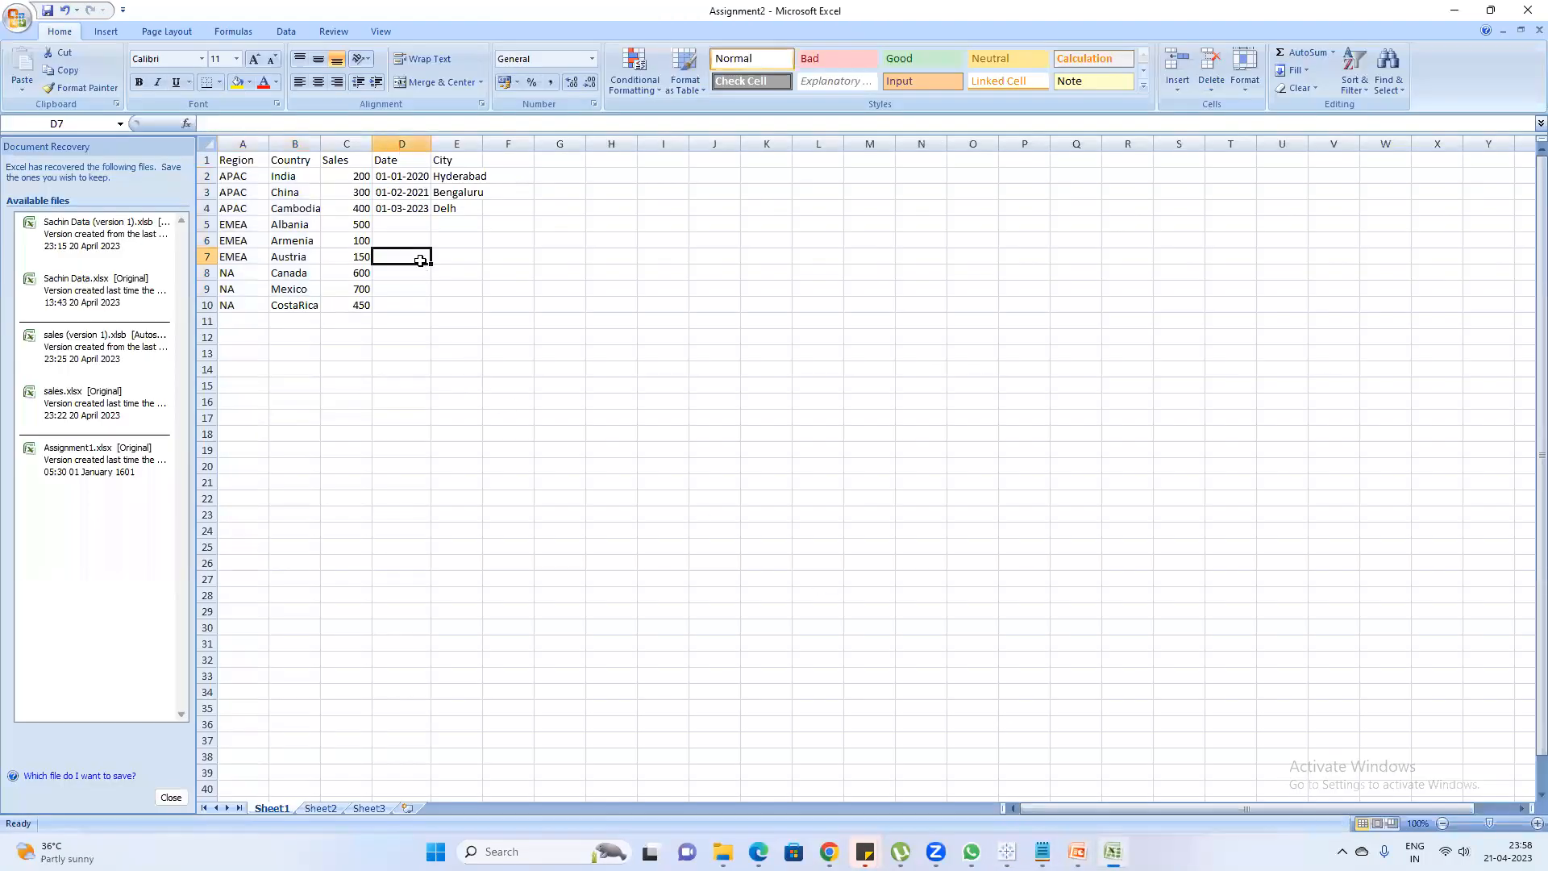
left_click_drag(432, 144, 456, 149)
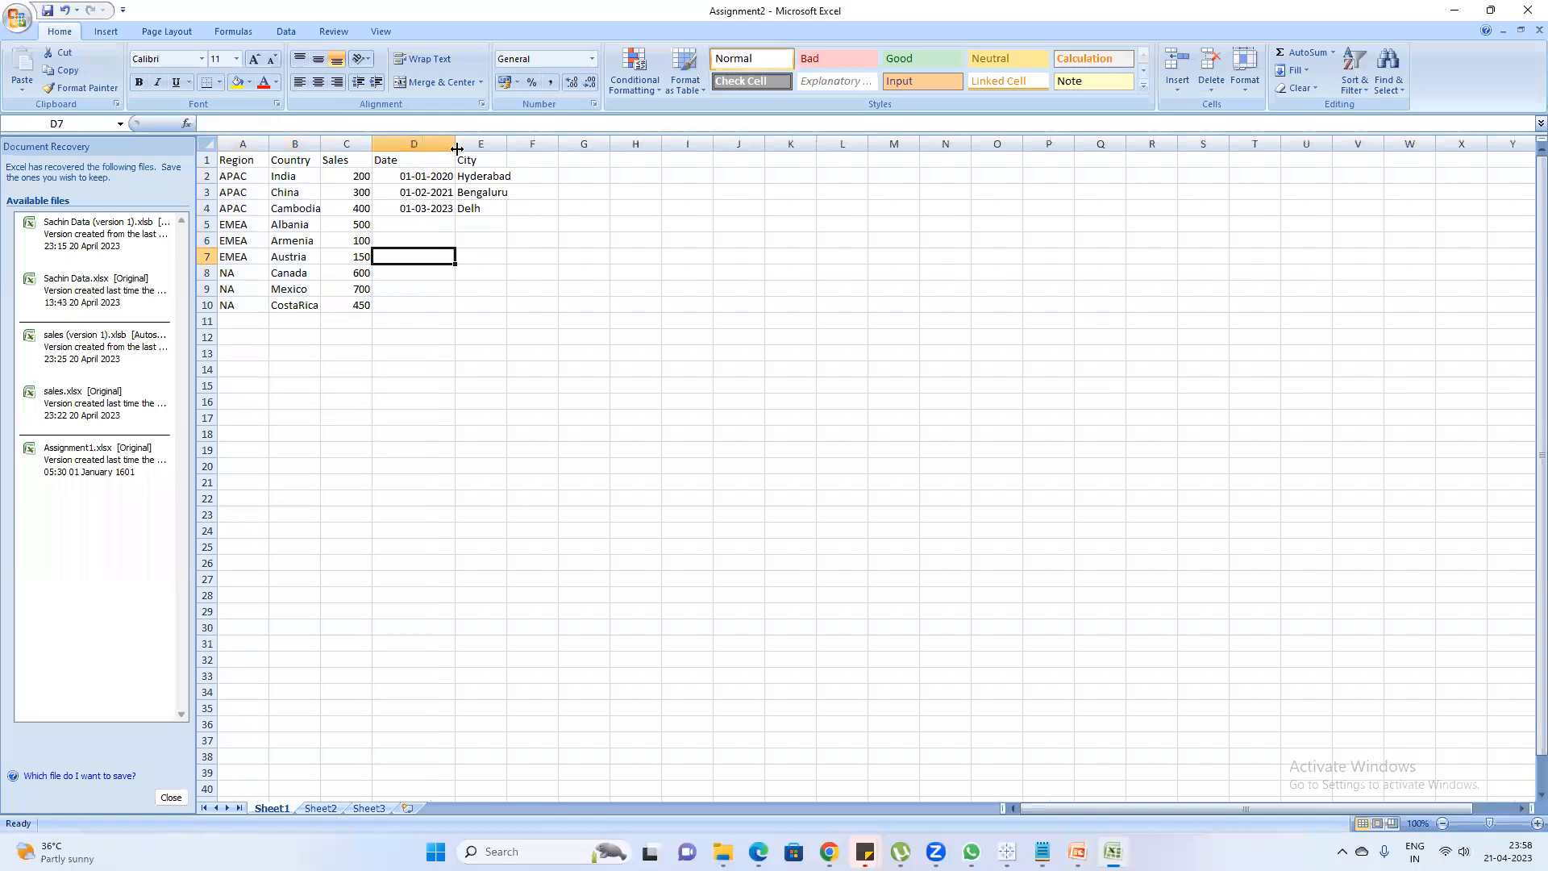
left_click_drag(441, 178, 442, 204)
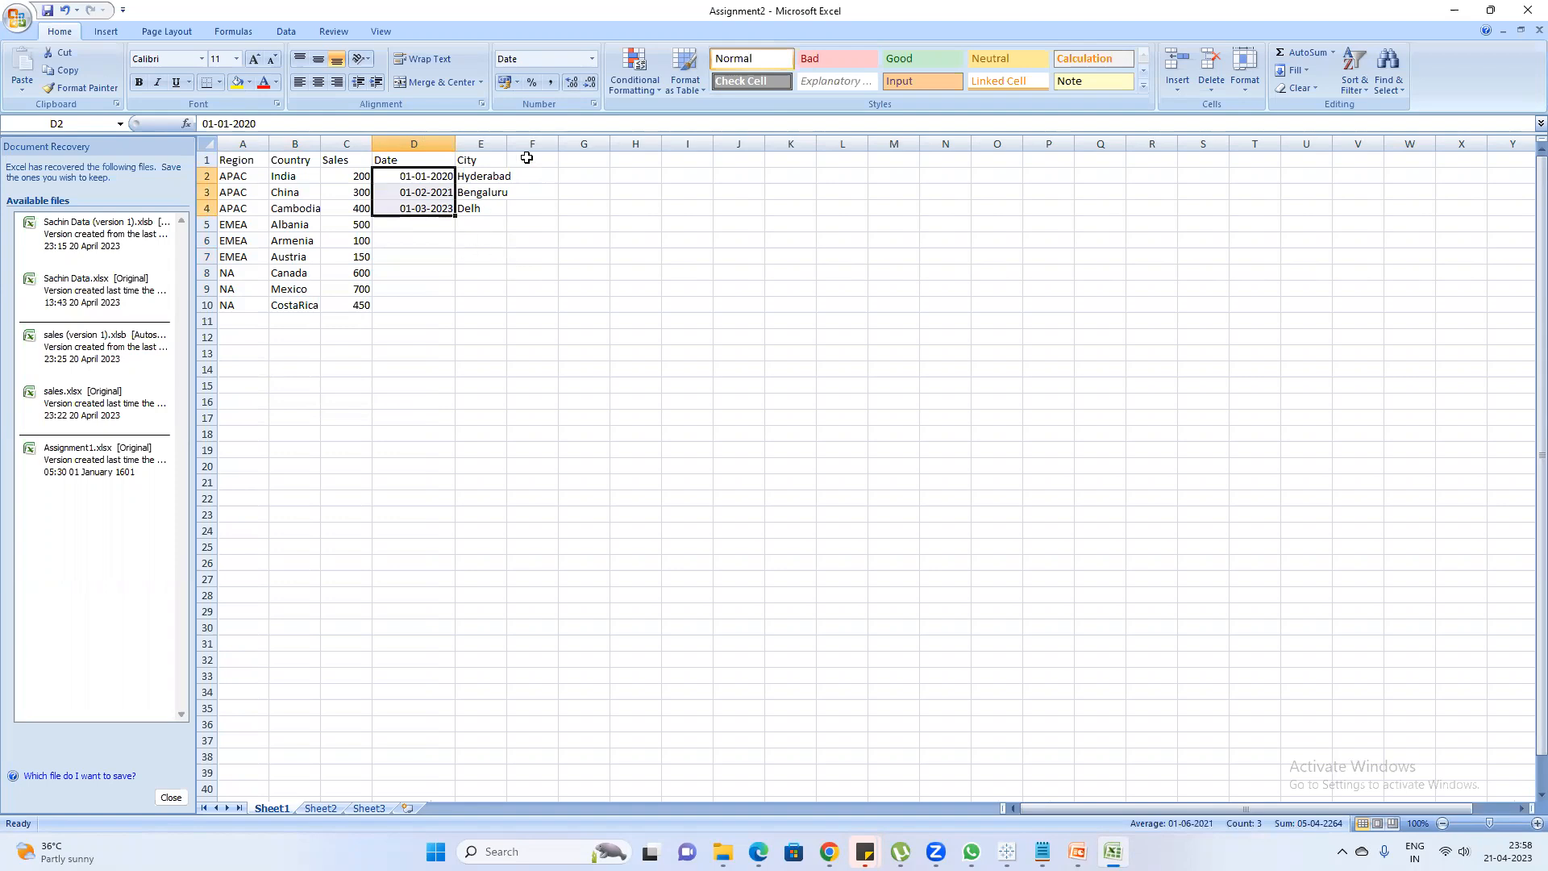
double_click(505, 143)
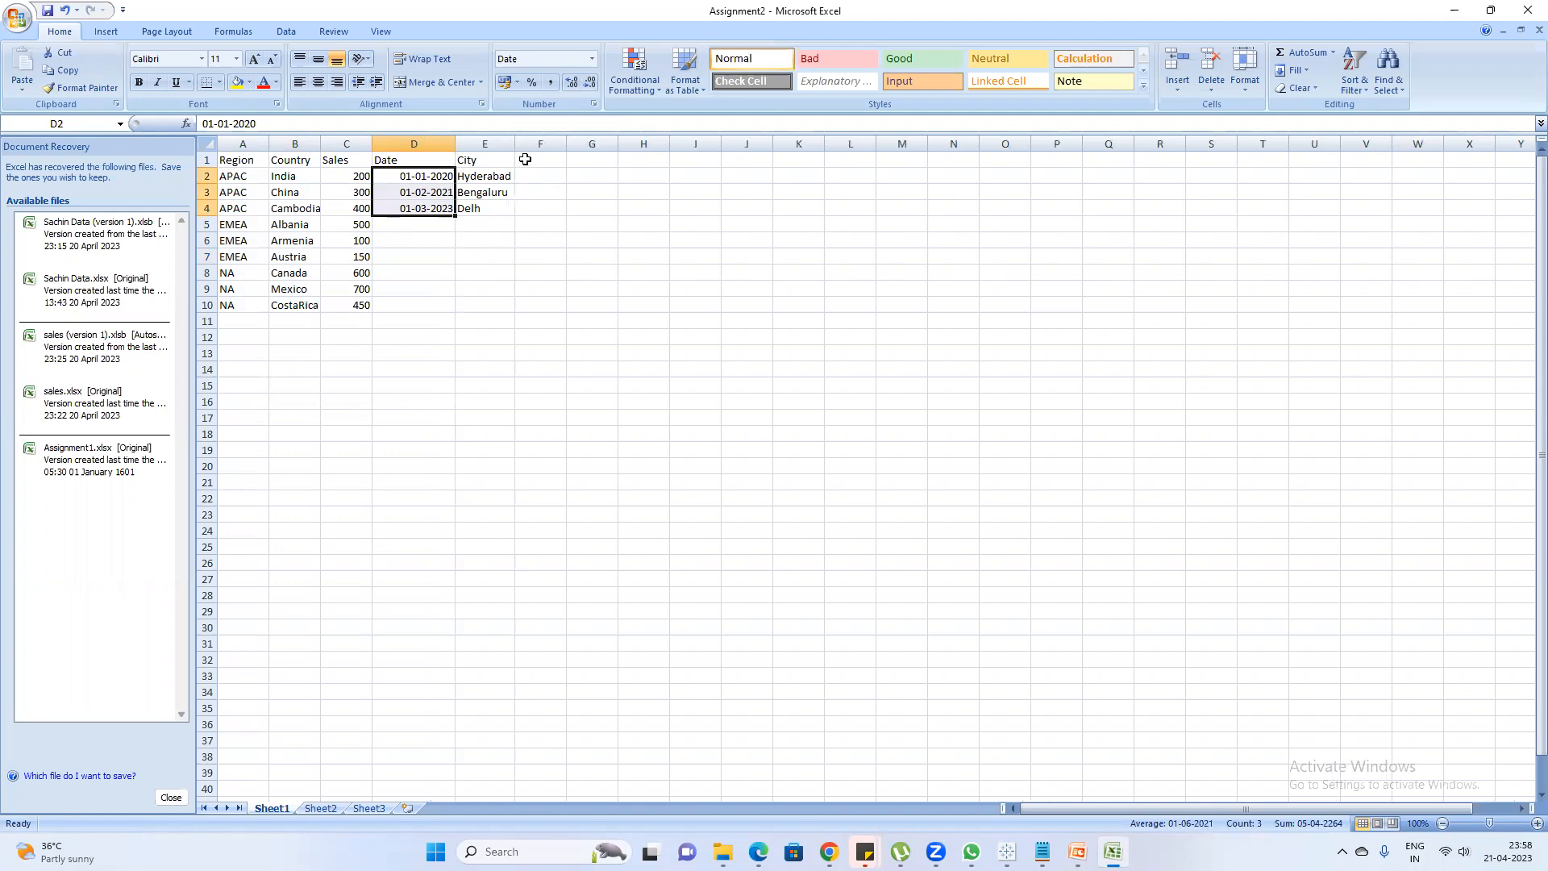
Add an Emp ID column in column F with sample employee IDs in rows 2 and 3
left_click(525, 159)
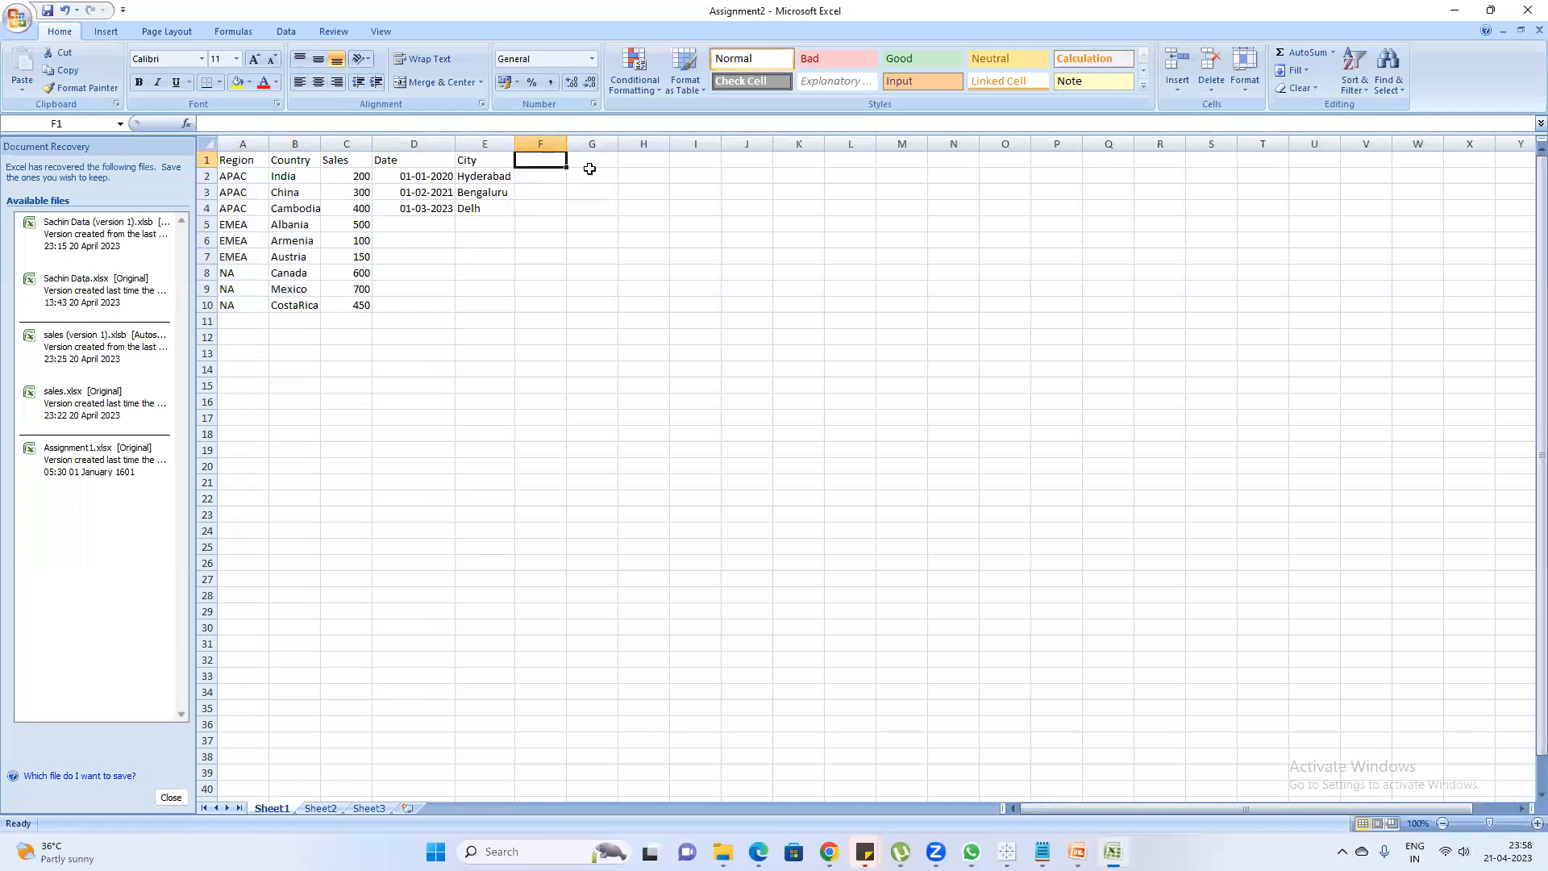
type("E")
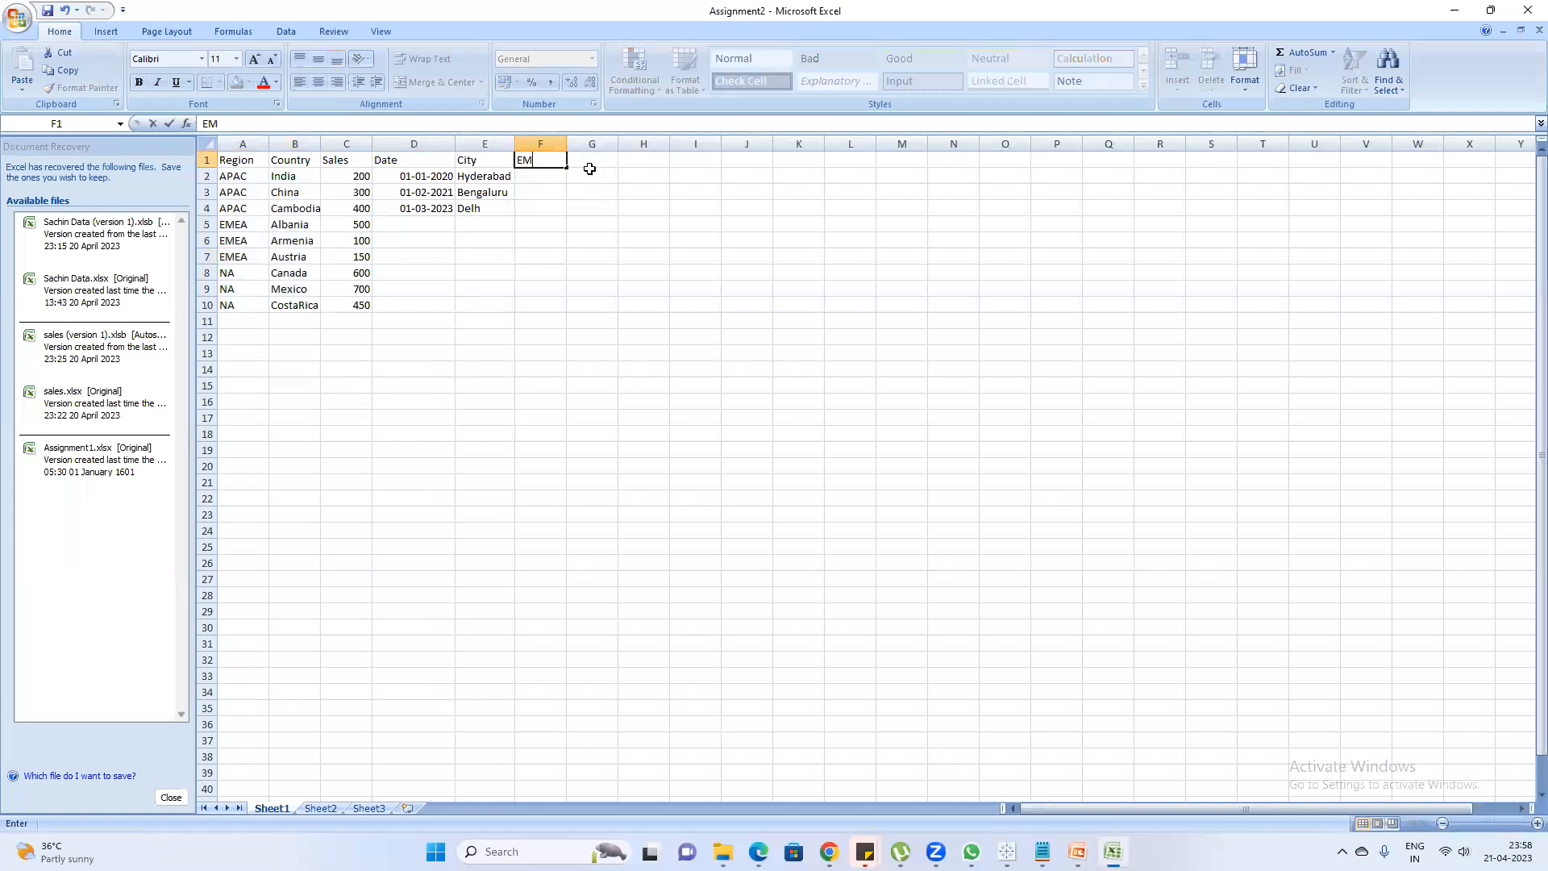
type("mp ID")
key("Return")
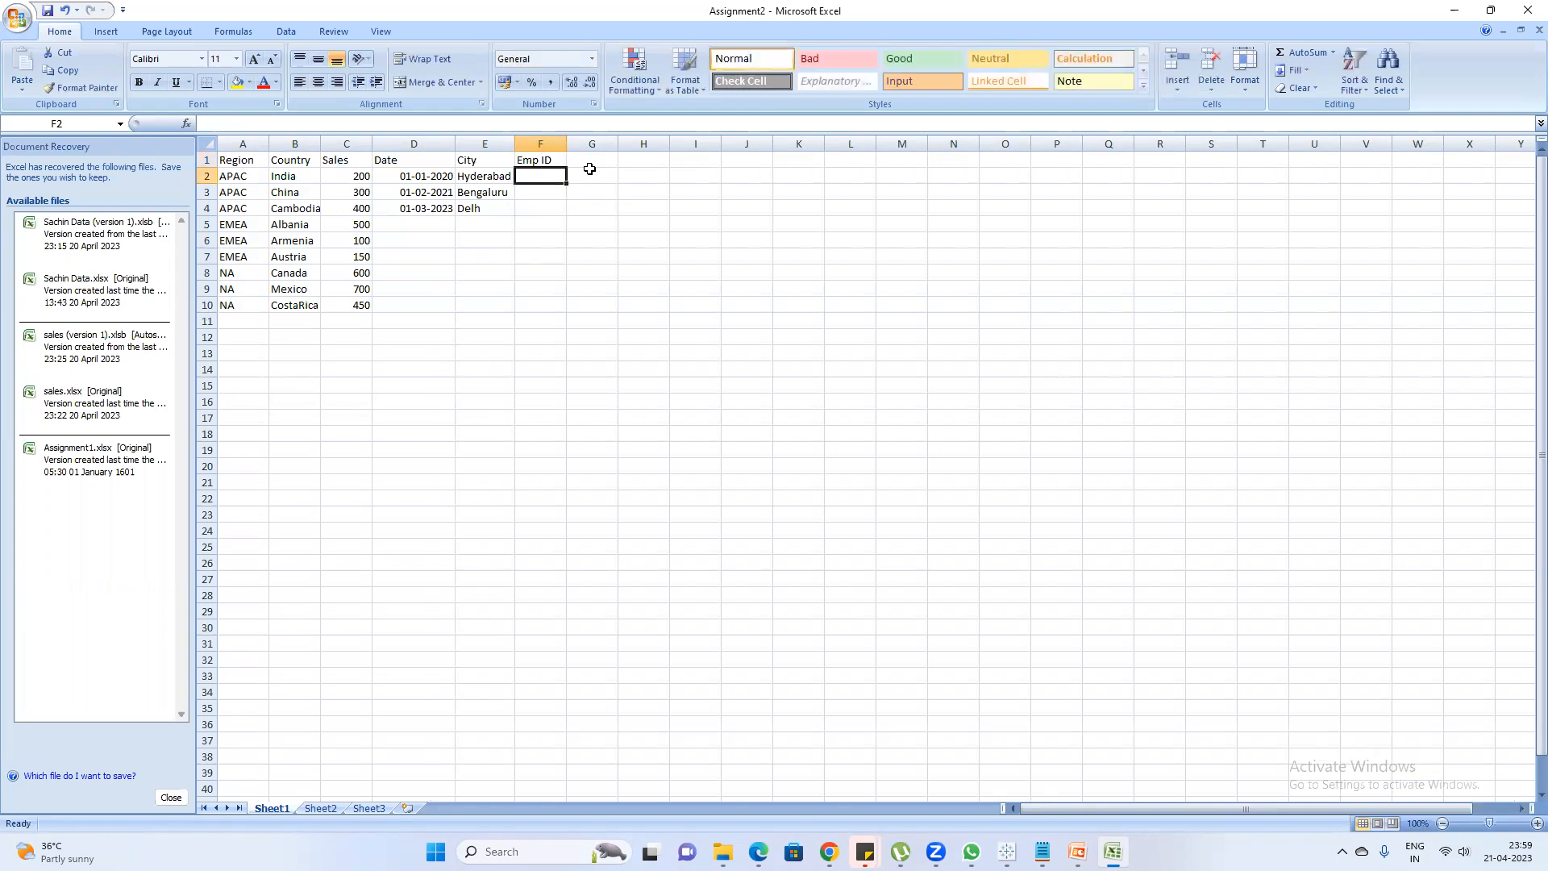
type("1001")
key("Return")
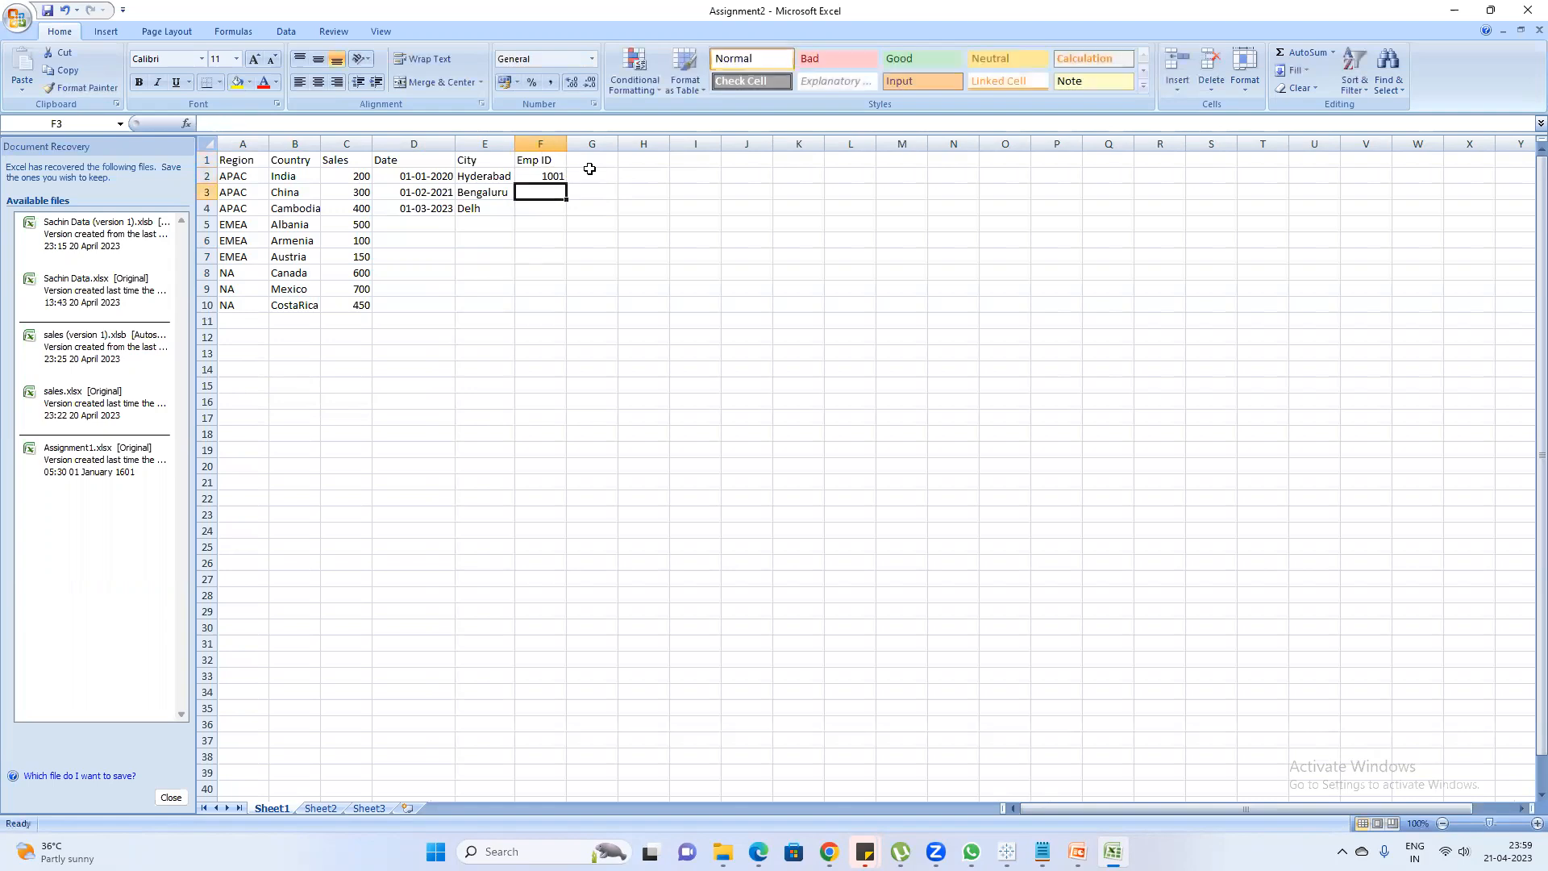
type("1002")
key("Return")
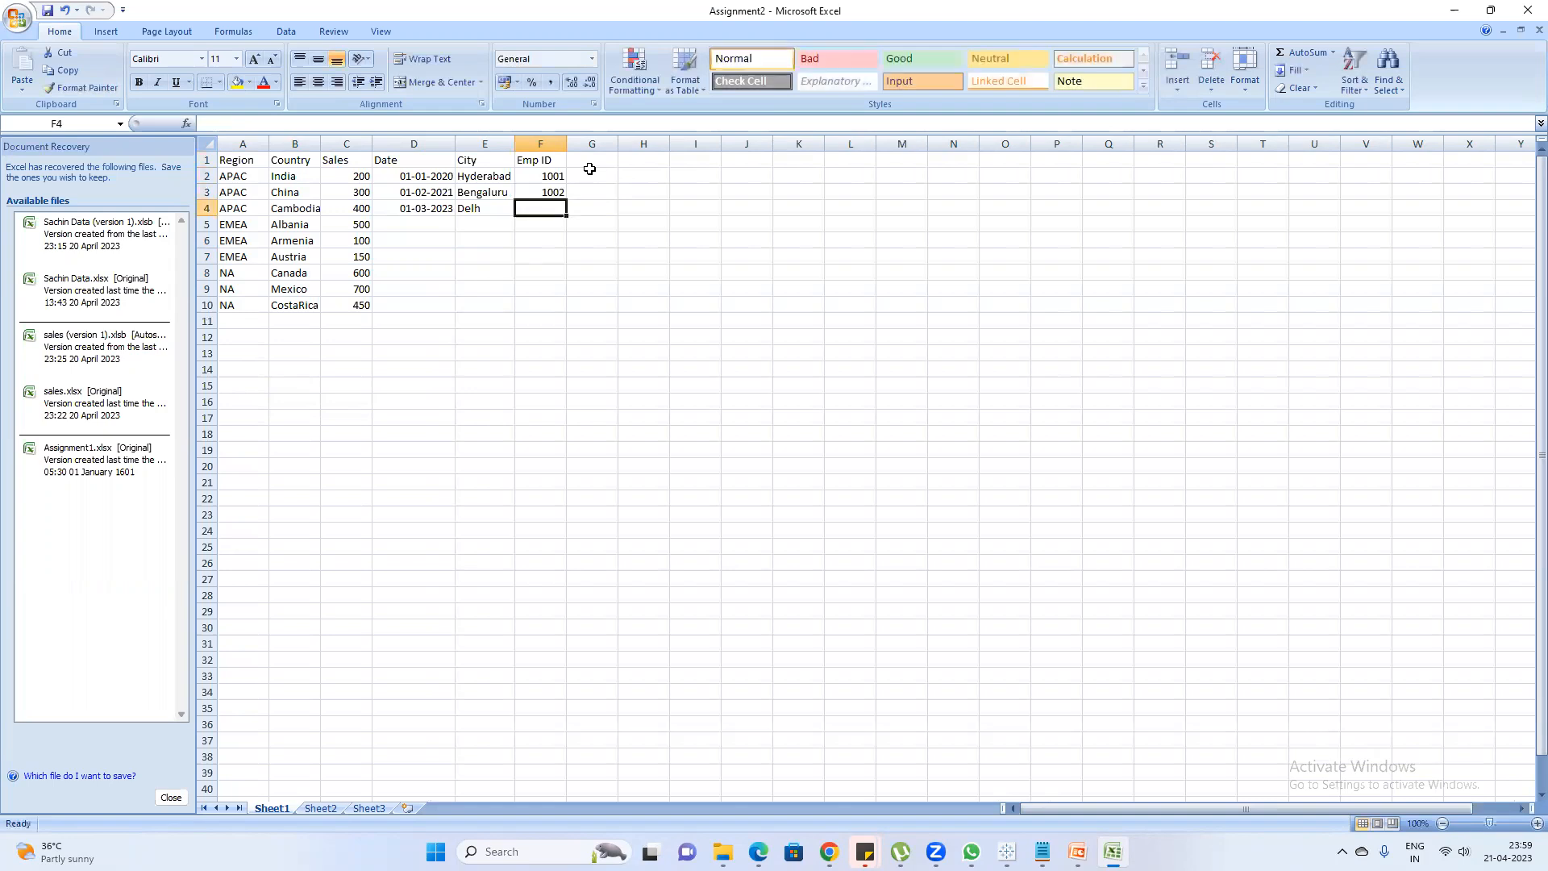
Select the two Emp ID values and the first two Date values to compare these columns
left_click_drag(556, 178, 555, 193)
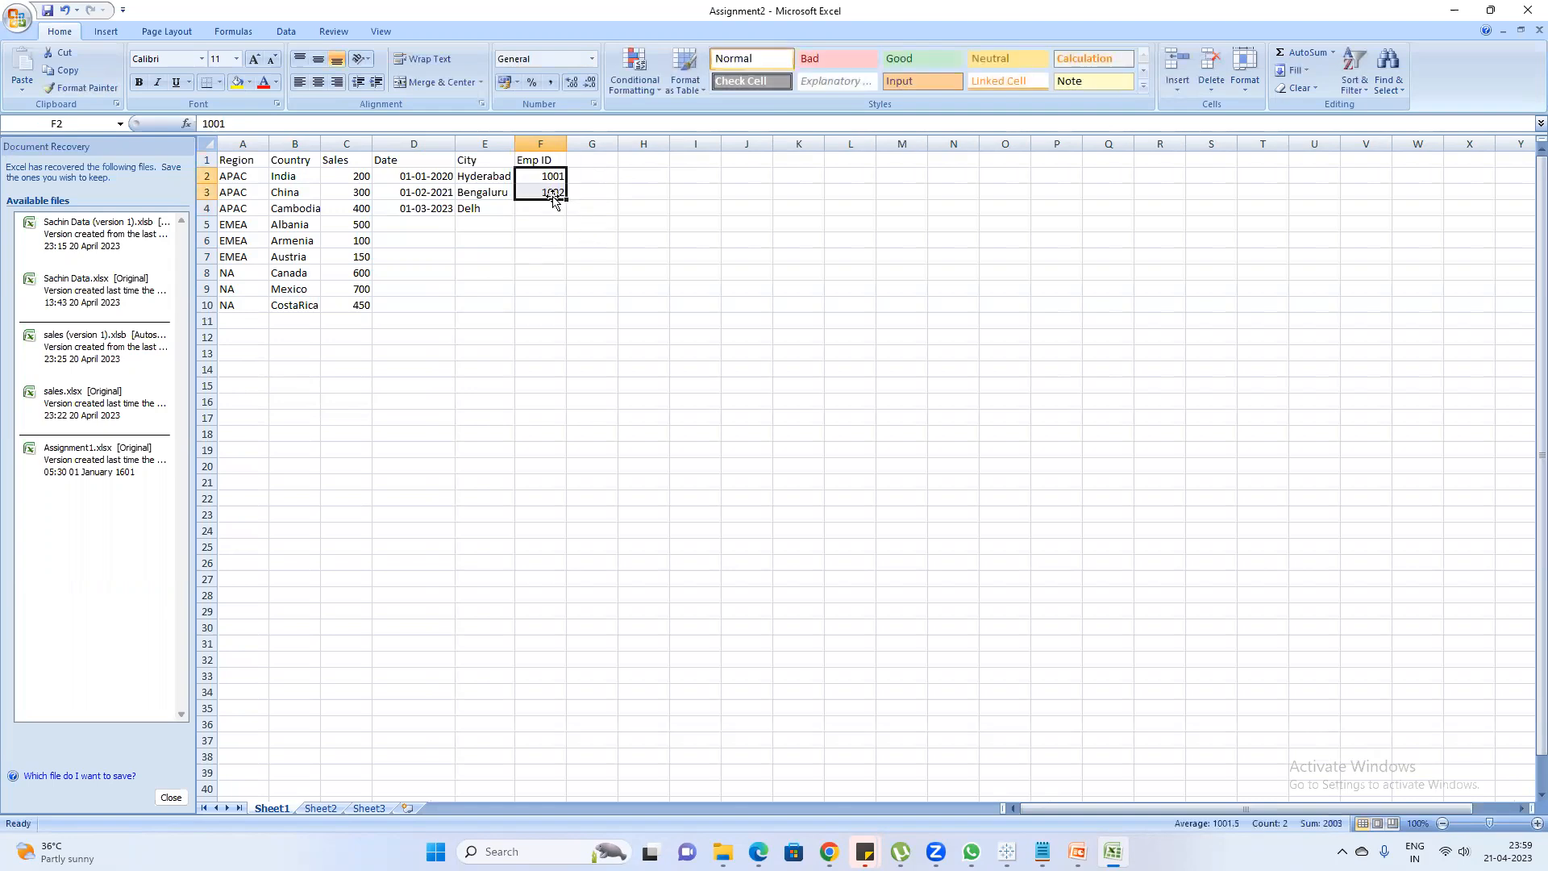
left_click(427, 176)
left_click_drag(427, 176, 427, 192)
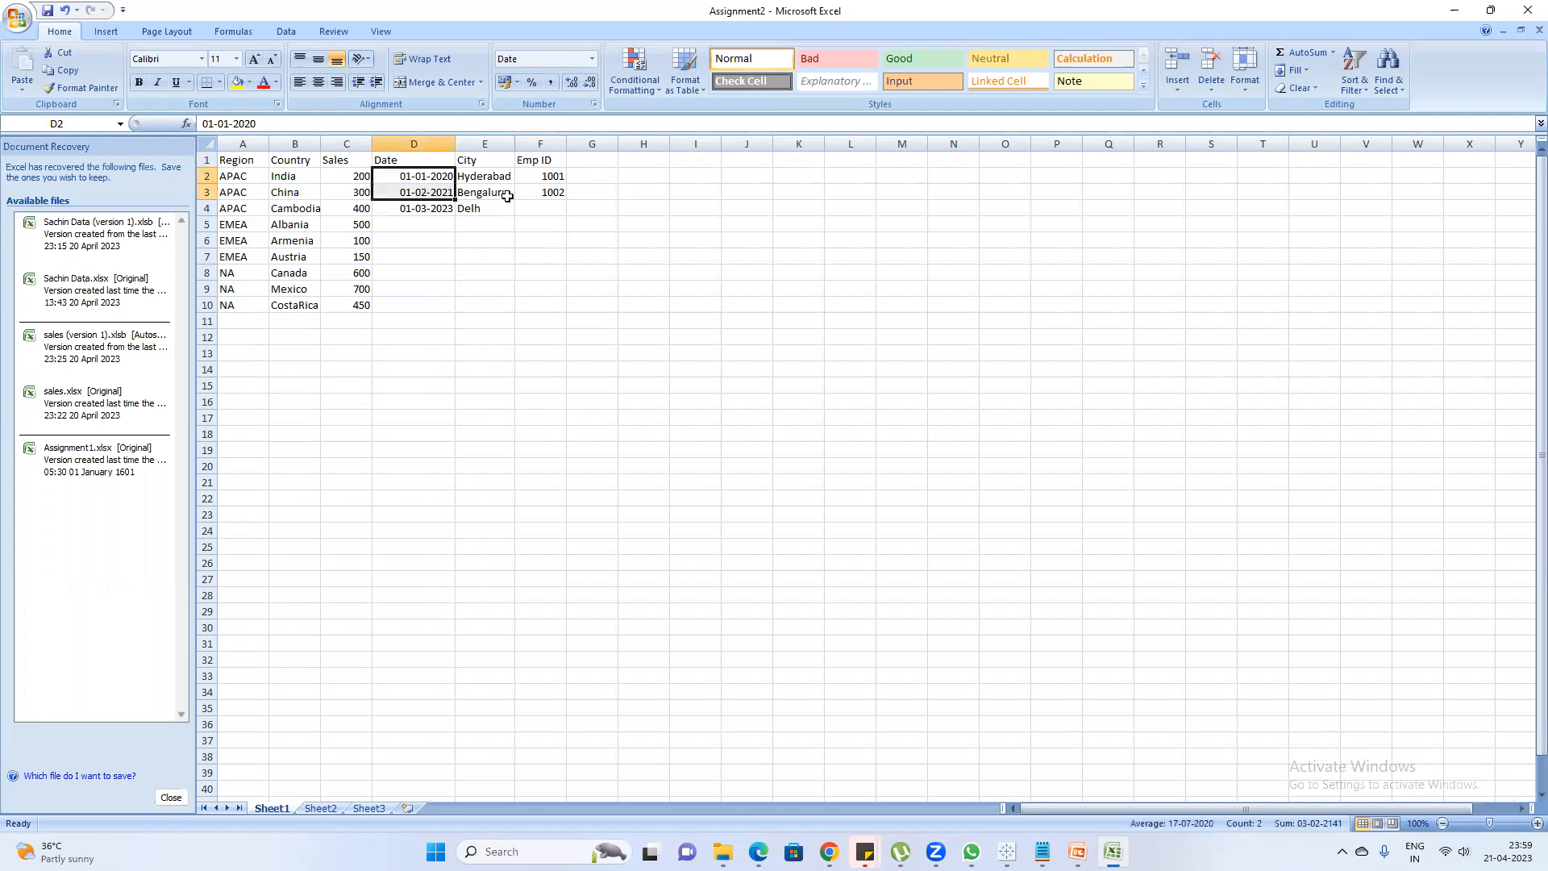
left_click(437, 180)
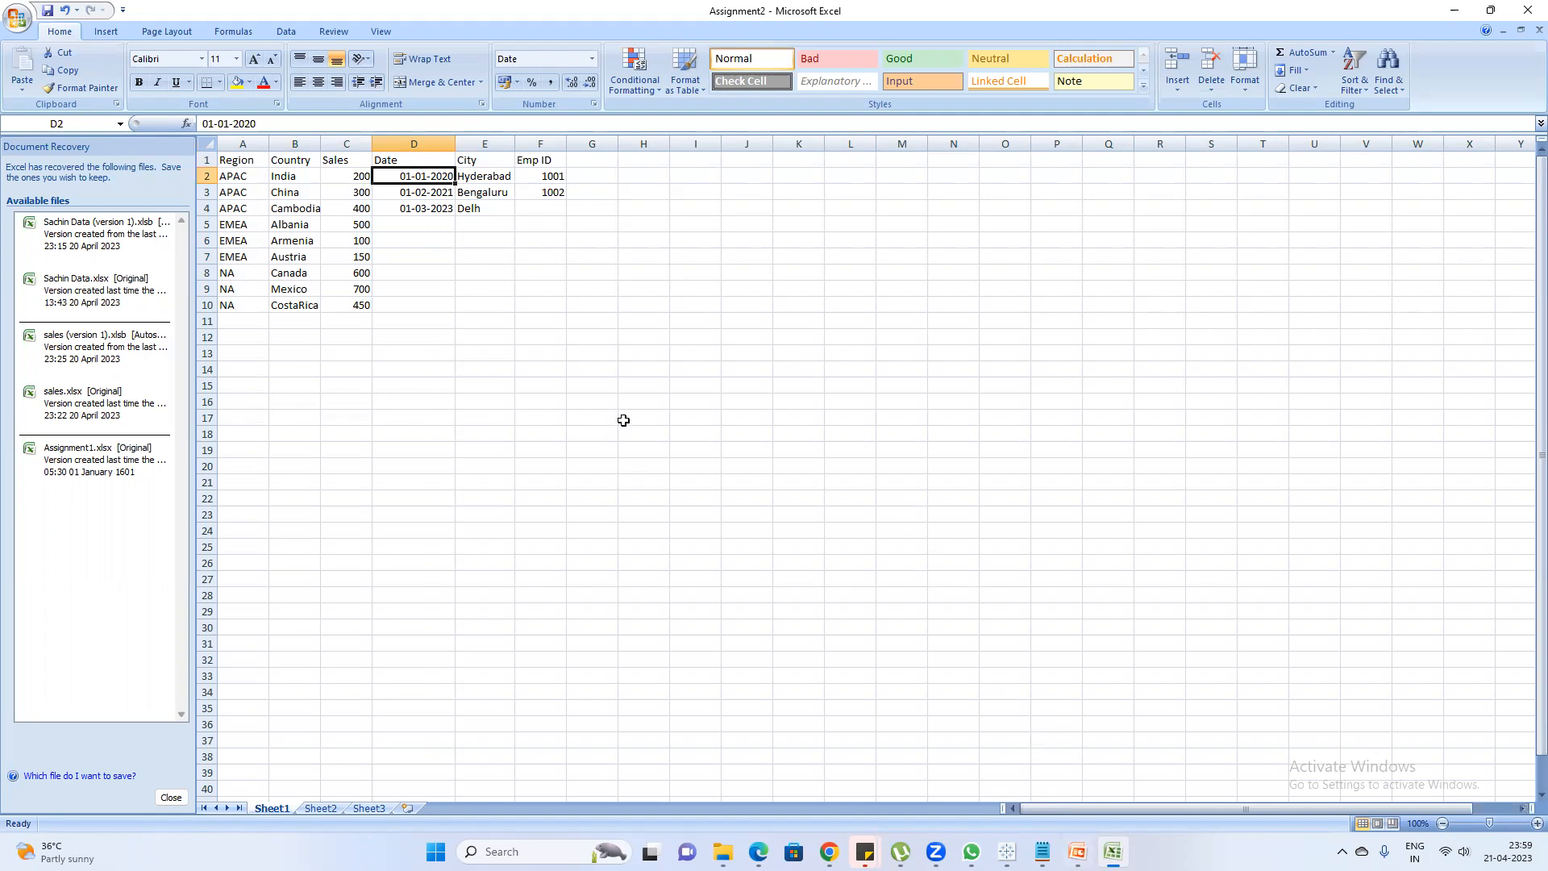
Switch to Tableau Book2 and look at the options available for the SUM(1) calculation in Marks
mouse_move(1043, 851)
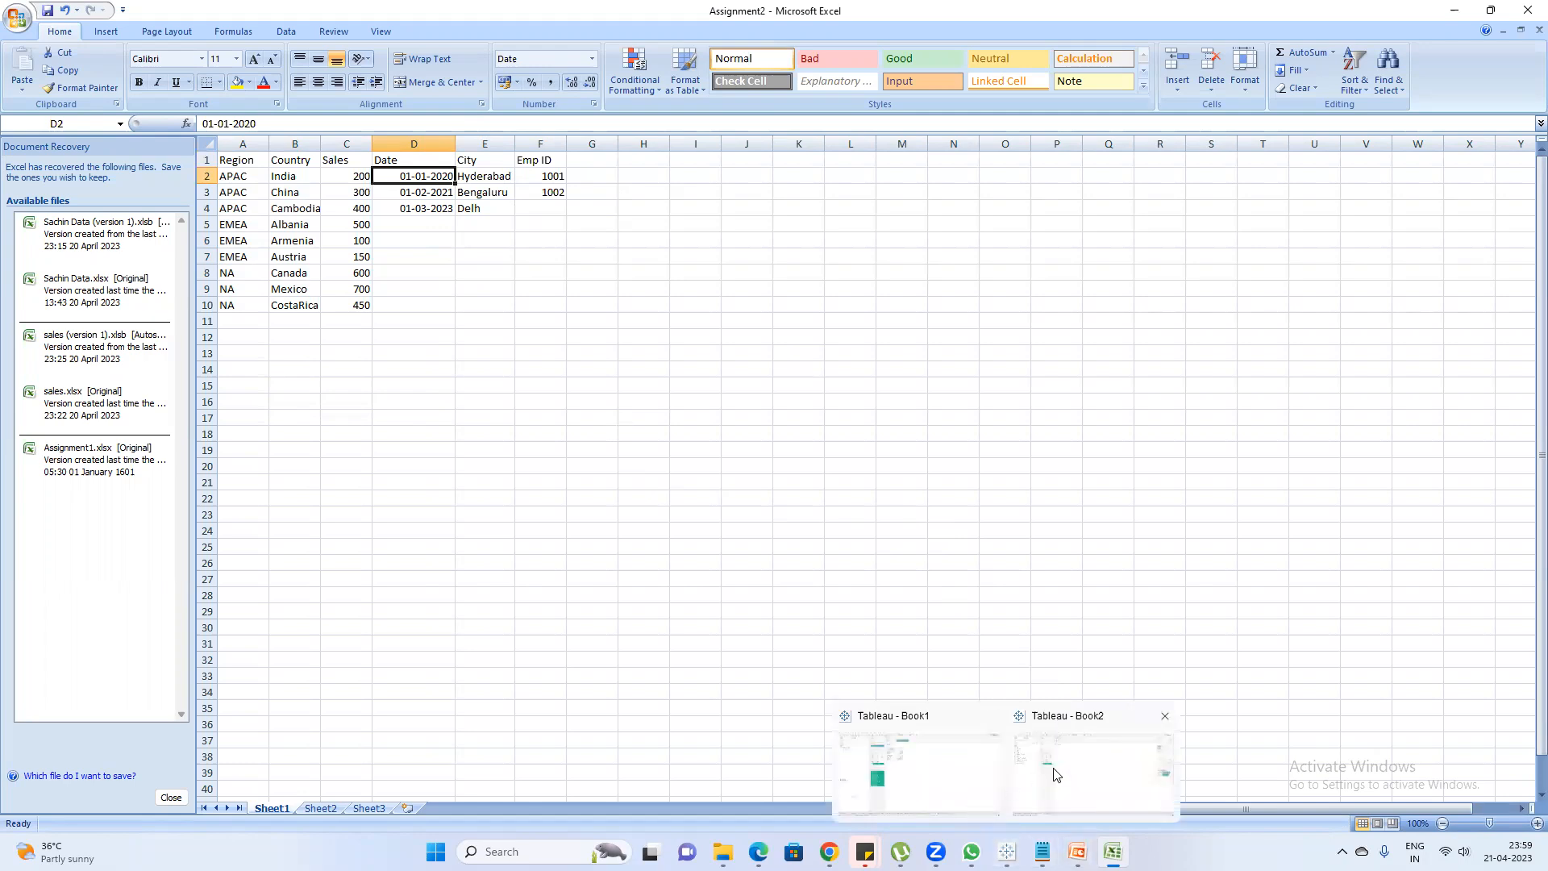
left_click(1054, 774)
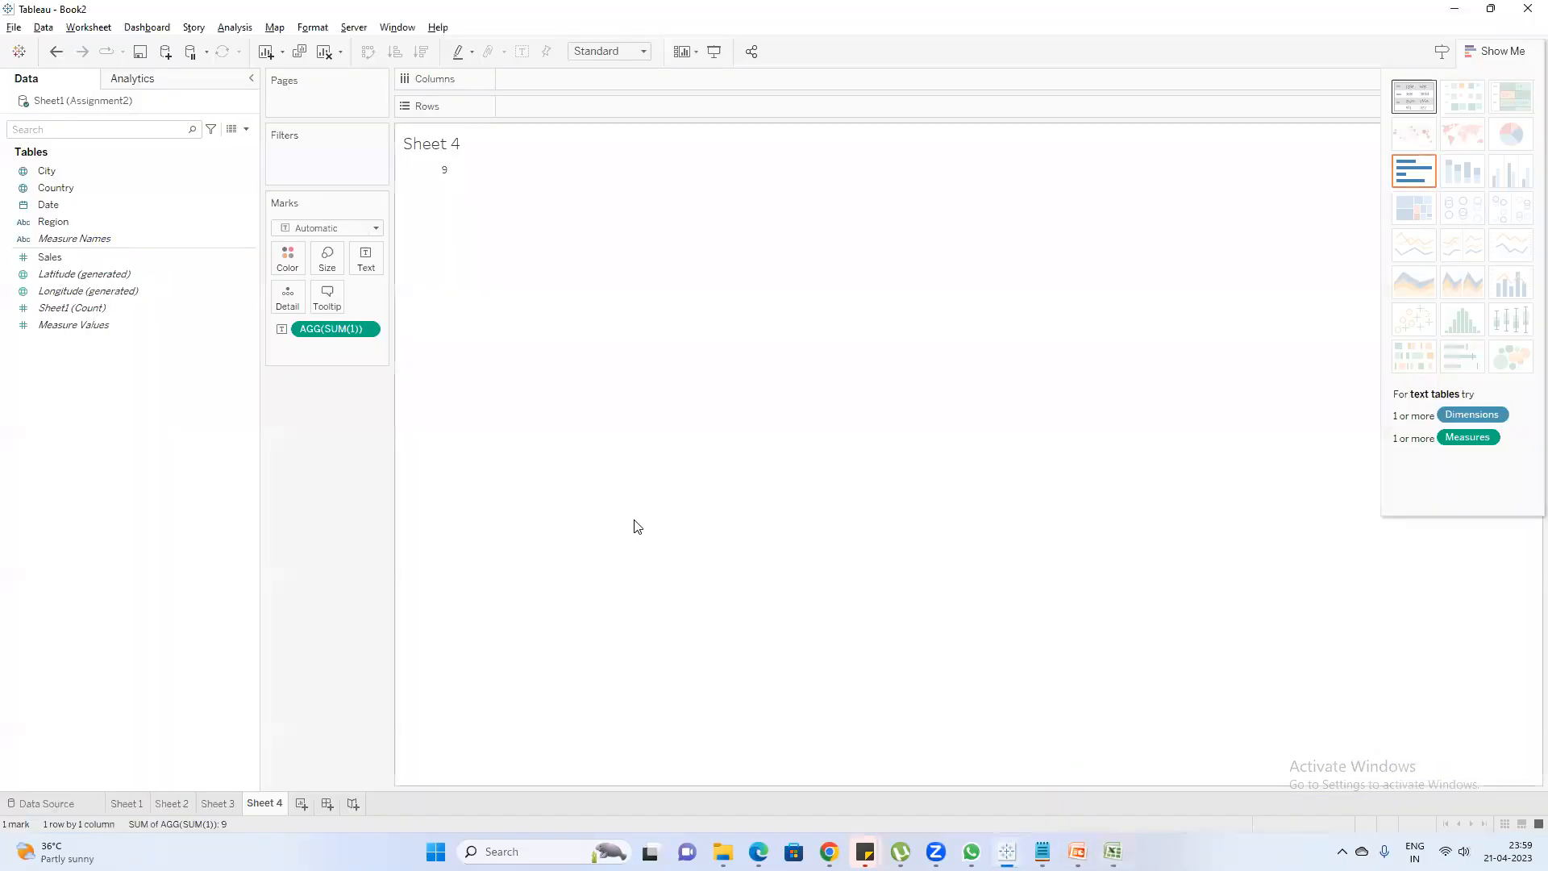
right_click(353, 330)
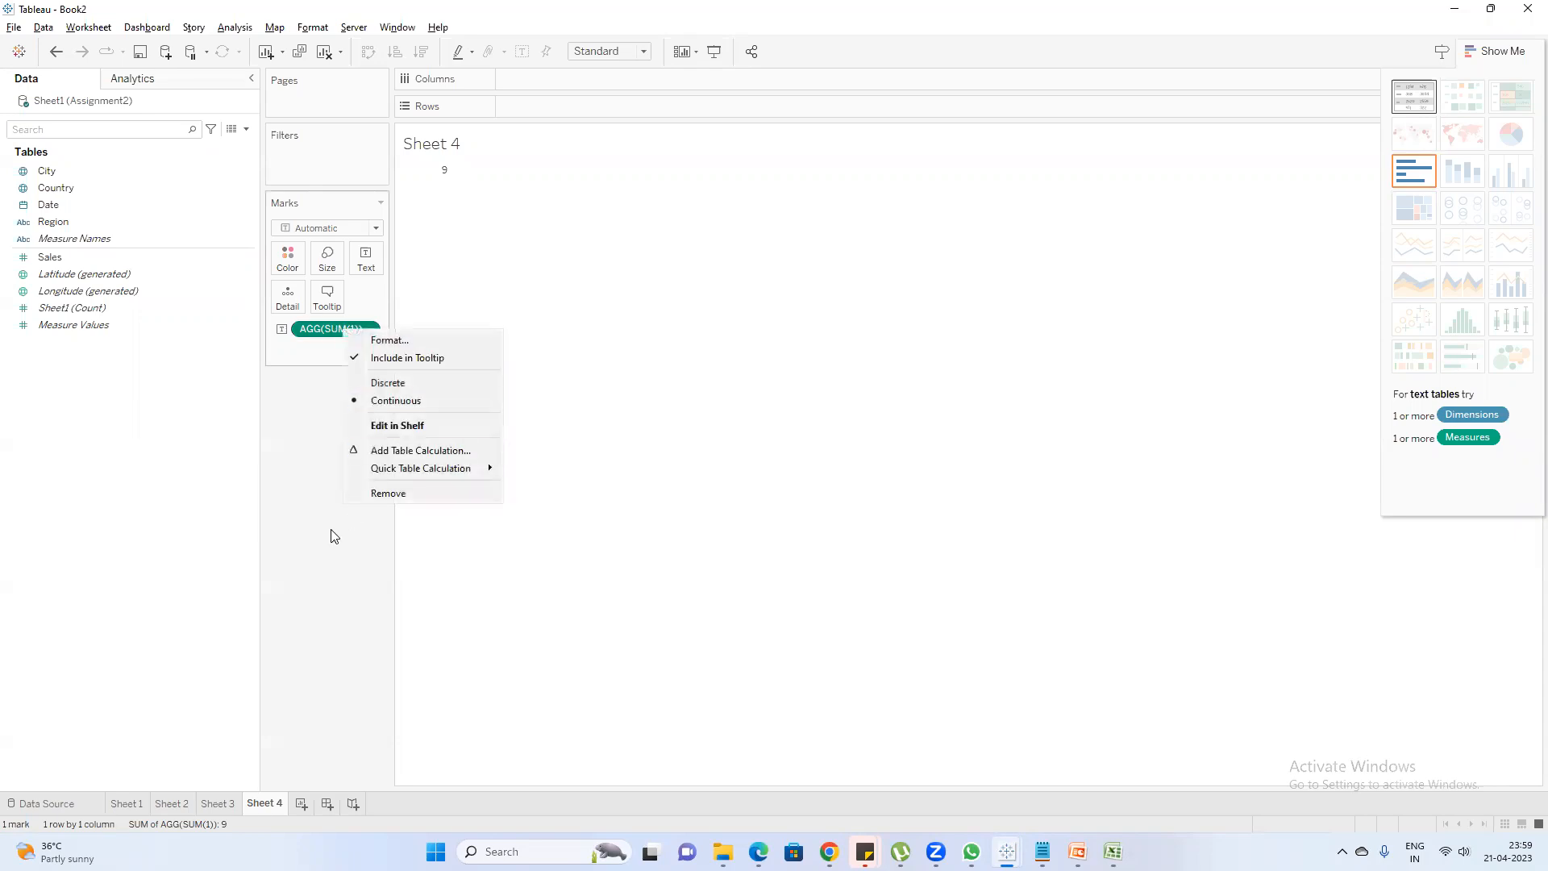
left_click(297, 199)
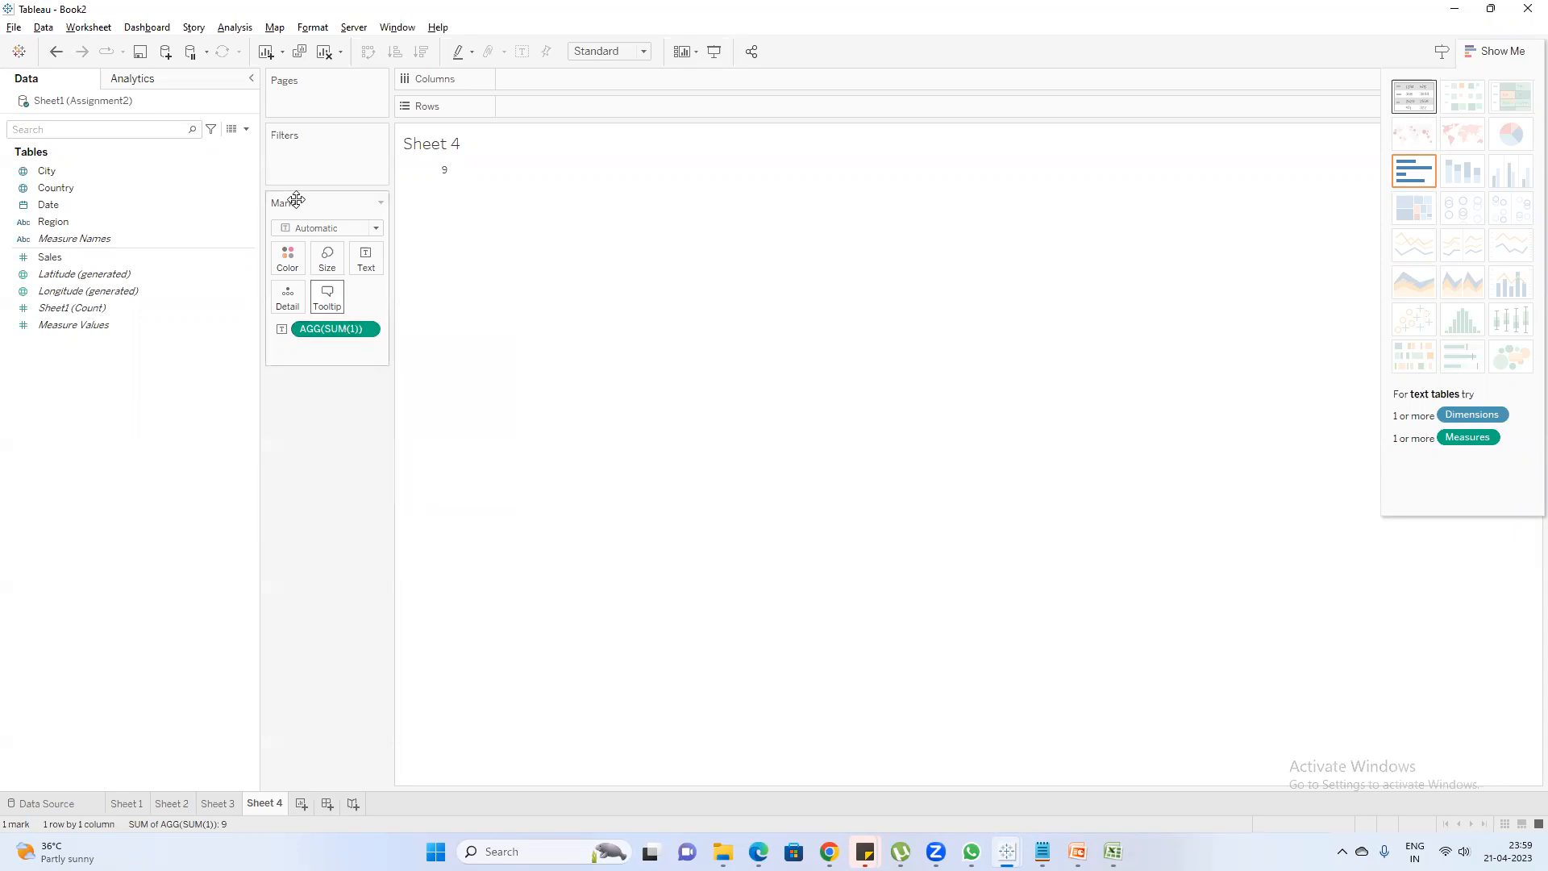
Clear Sheet 4, find the Sales field and add it to Rows as a discrete field
left_click(324, 52)
left_click(94, 131)
type("sa")
double_click(81, 182)
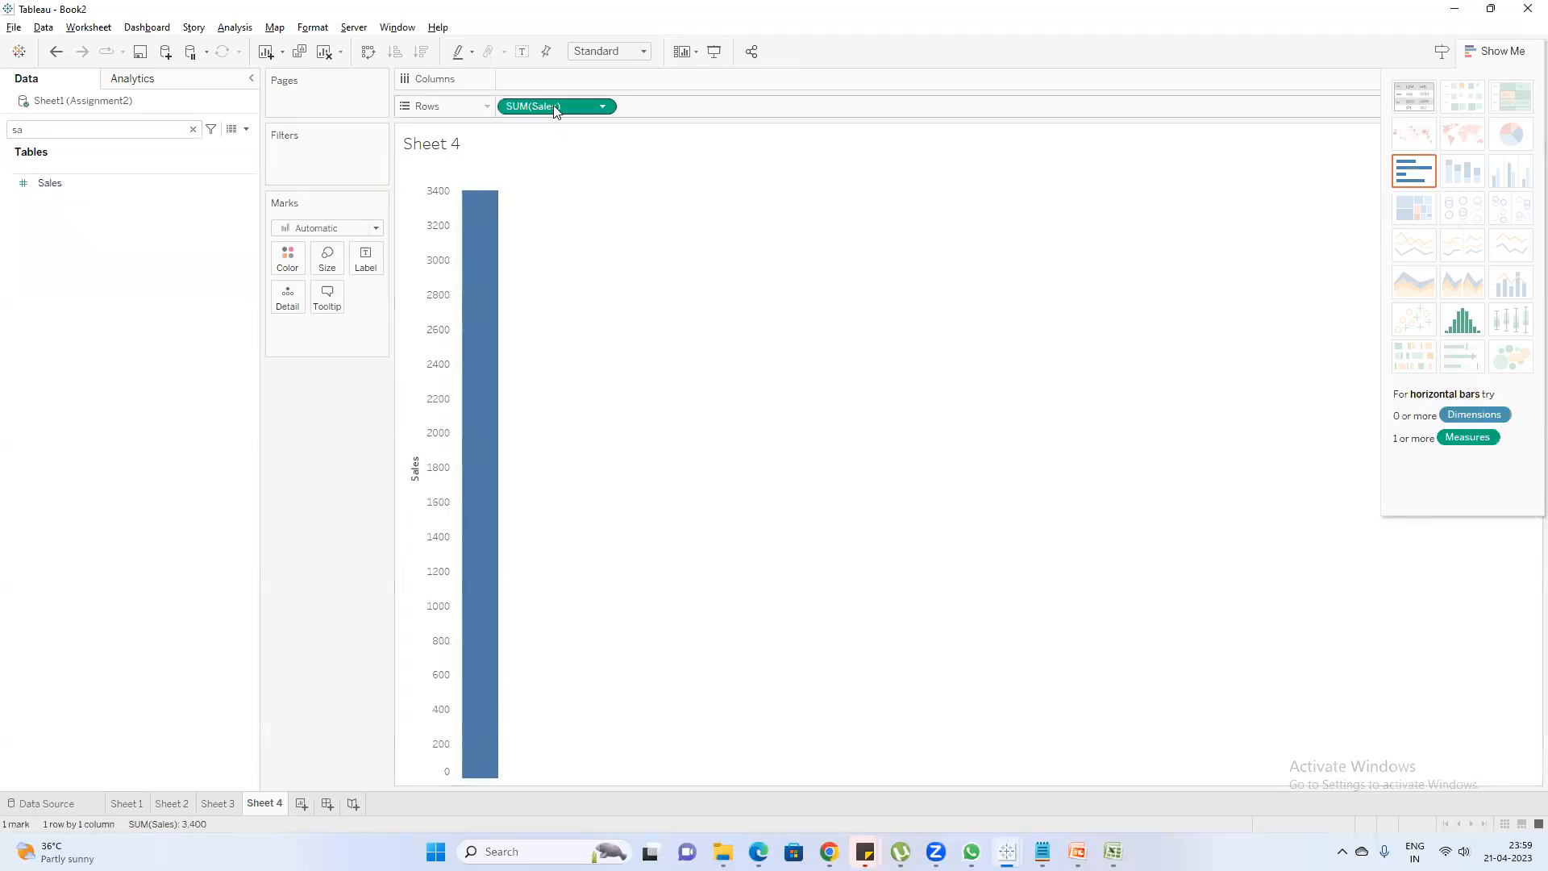
right_click(554, 111)
left_click(605, 311)
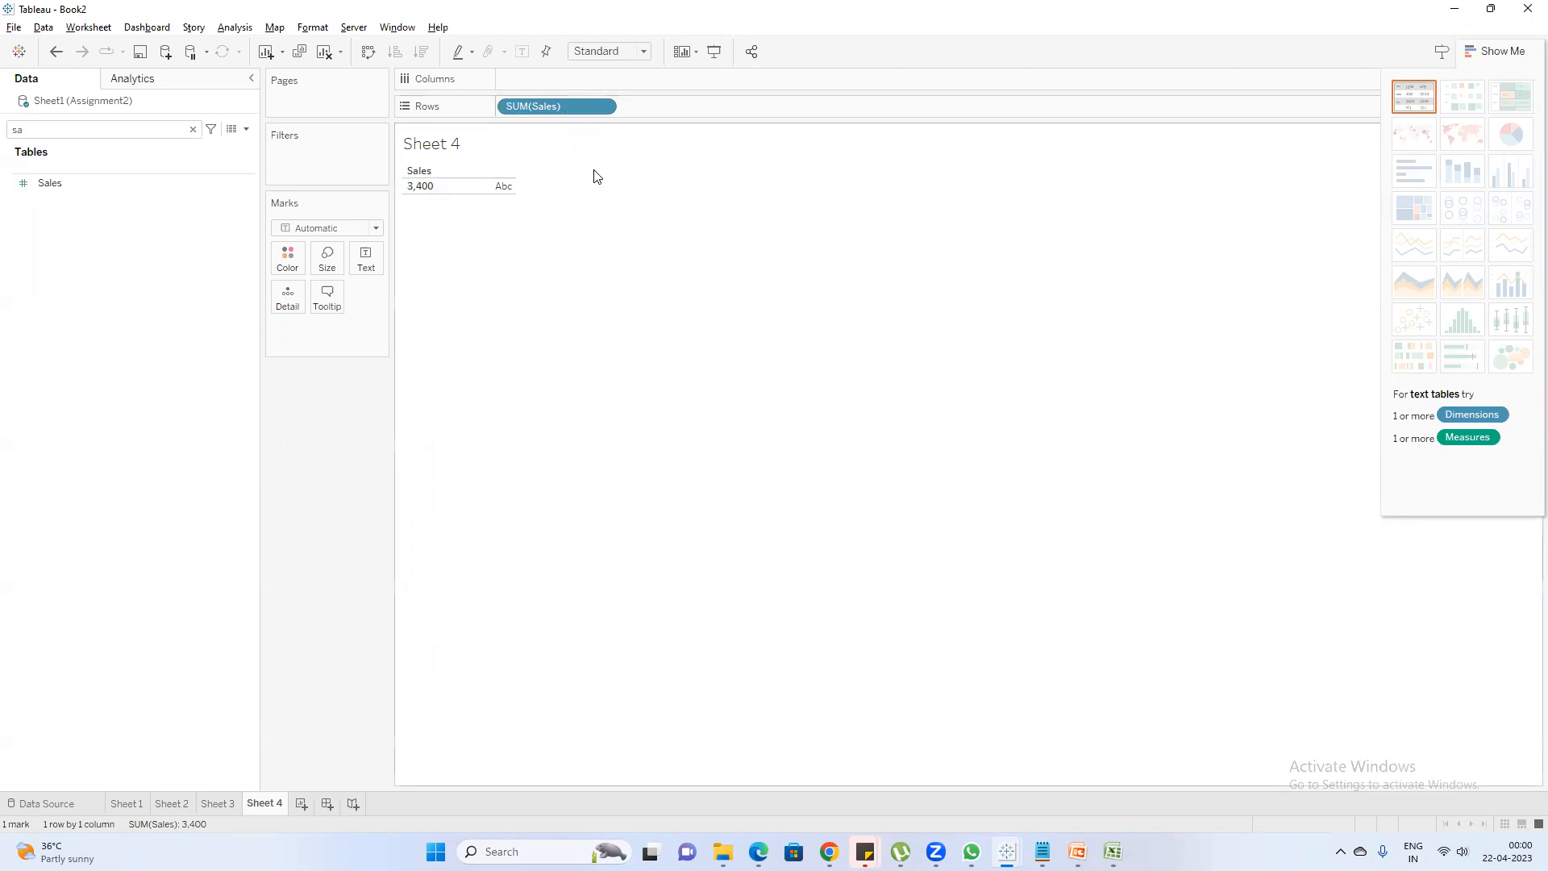
Find the Date field, add it to Columns by year and make it continuous
left_click(72, 135)
type("s")
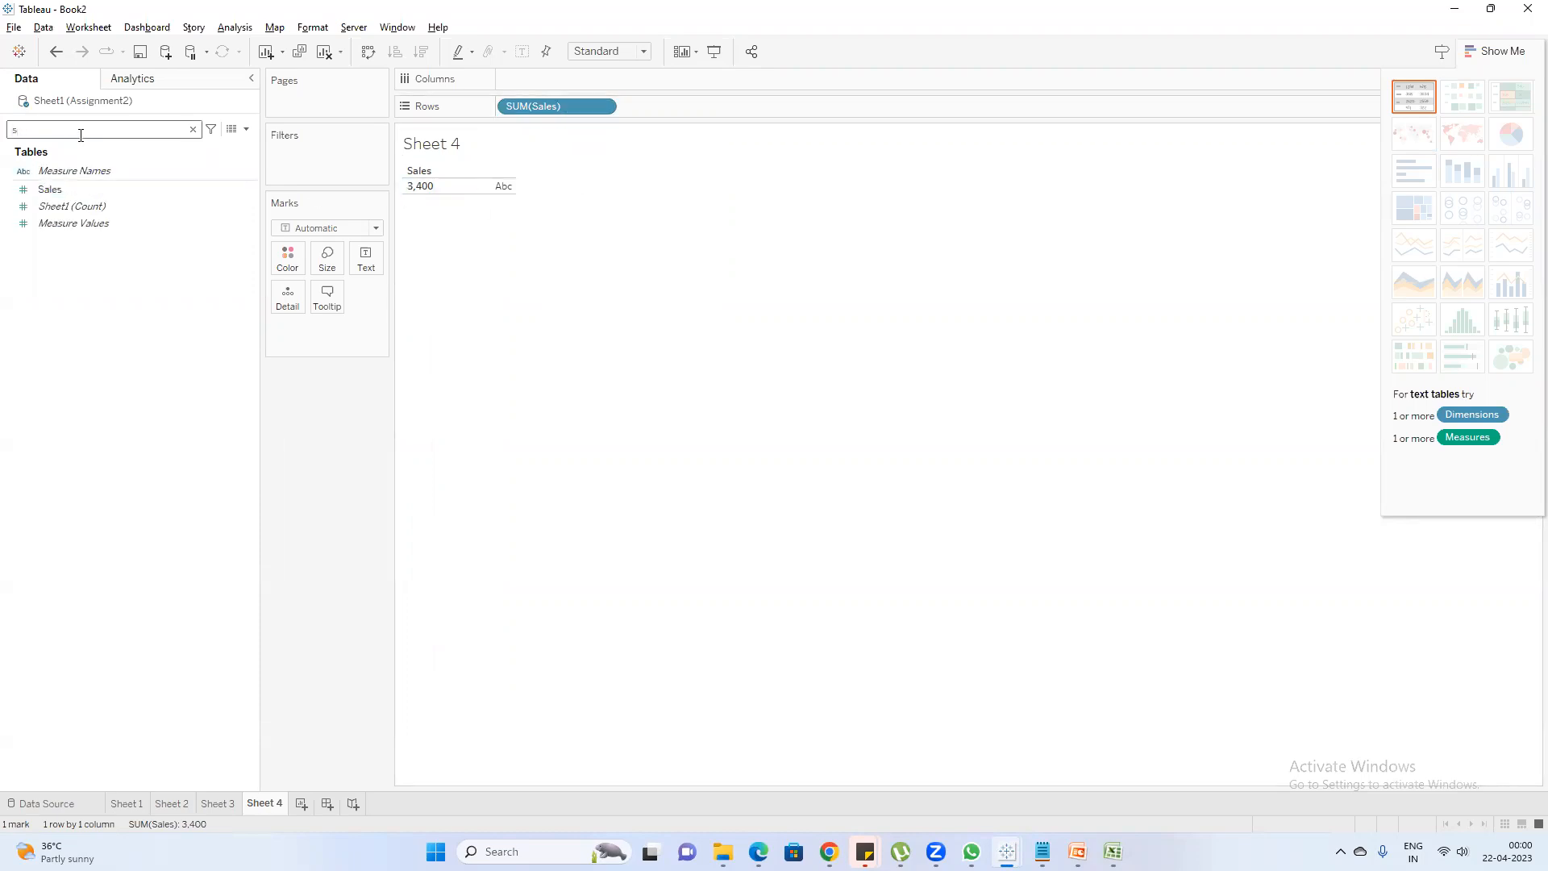
key("BackSpace")
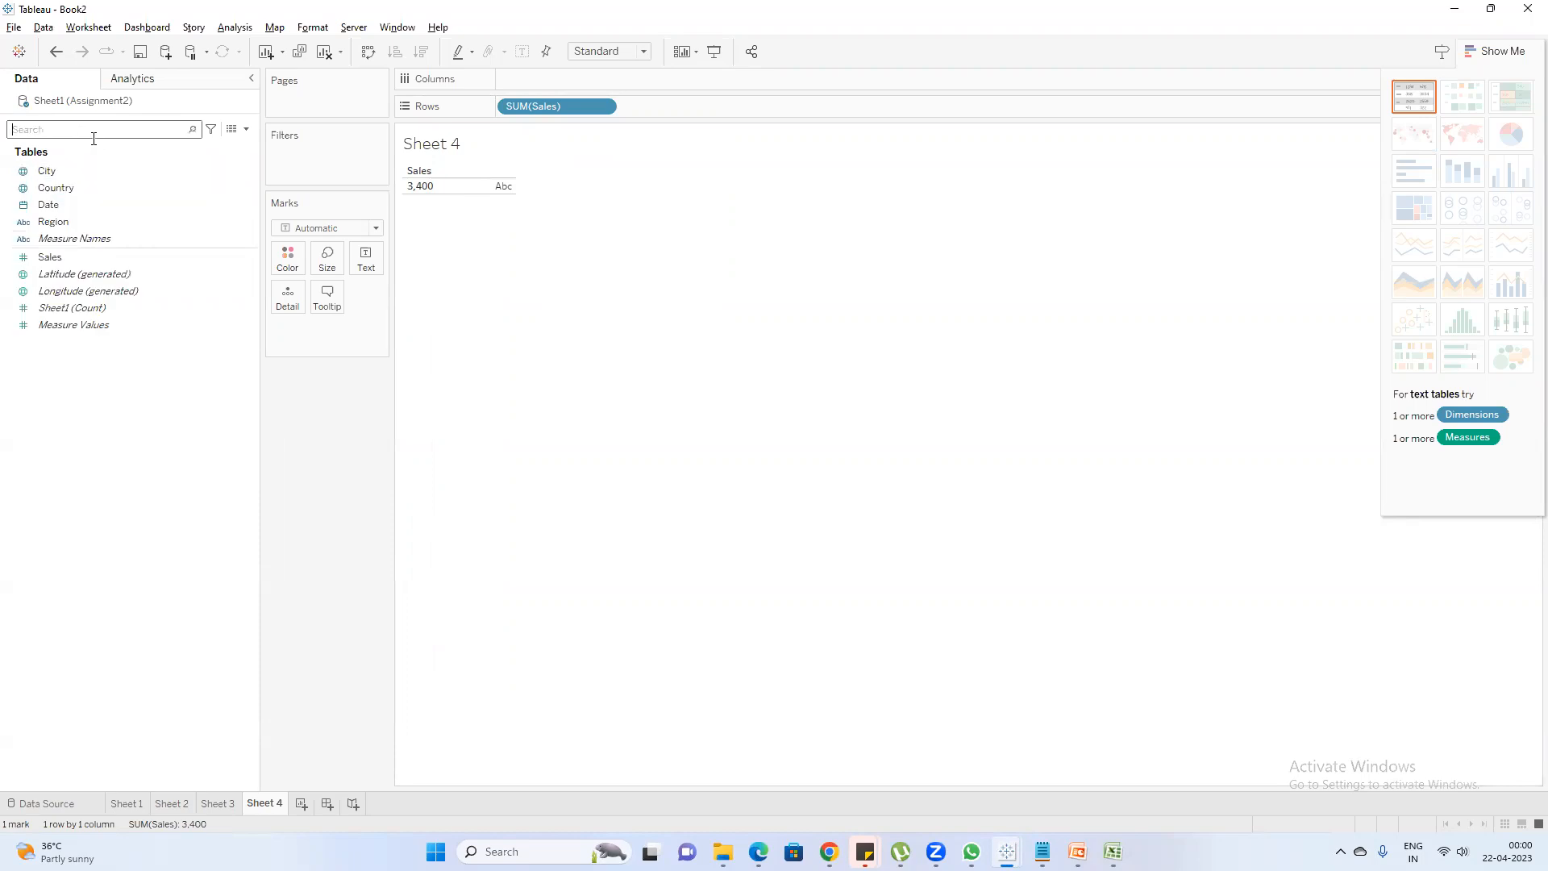
type("D")
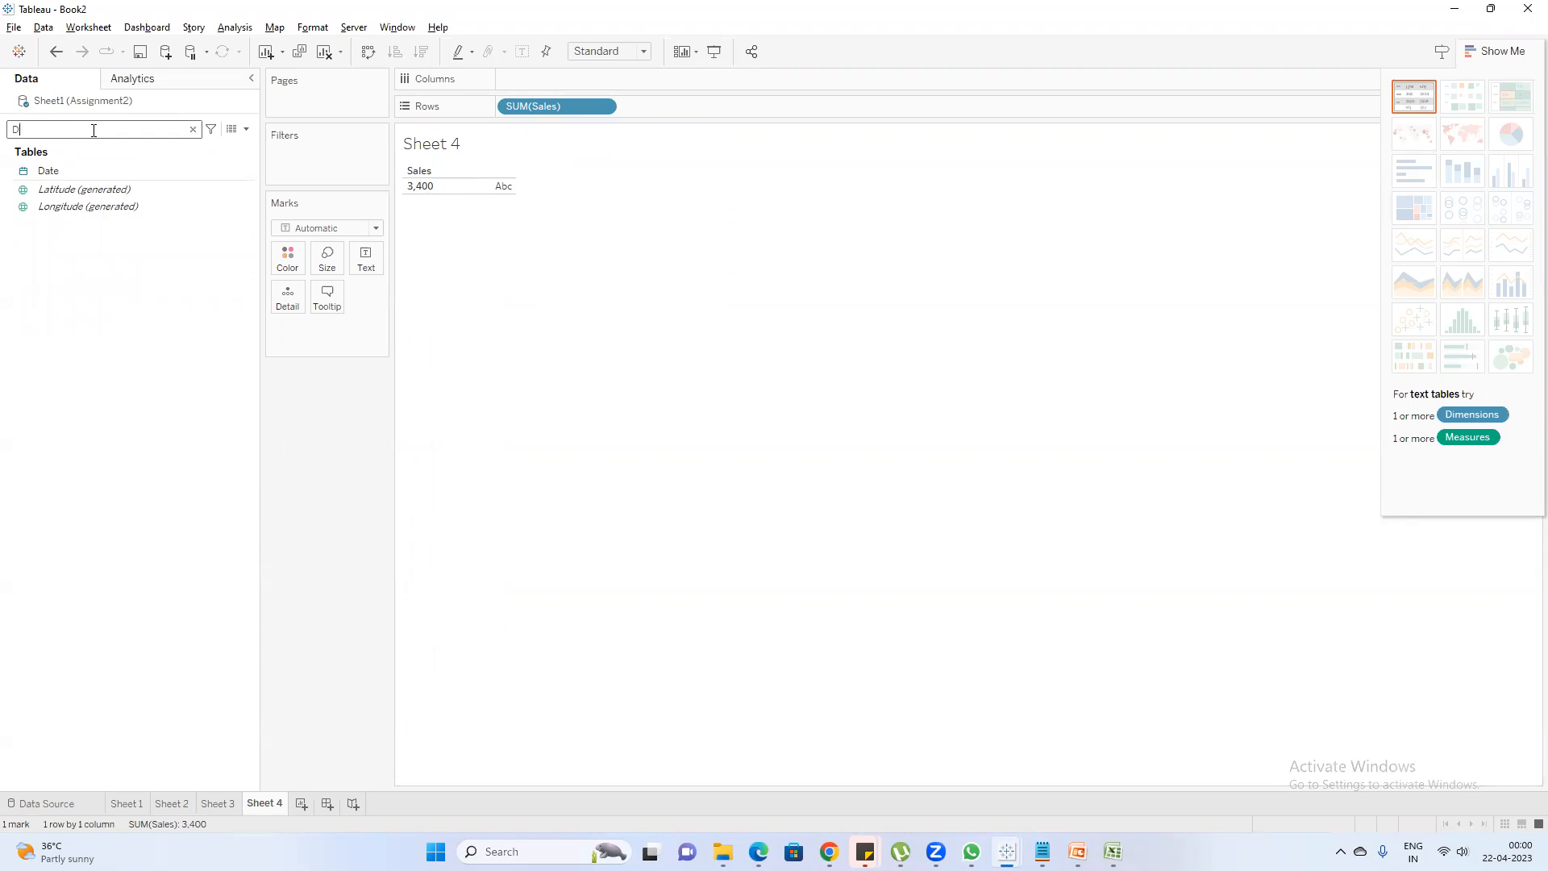
double_click(61, 170)
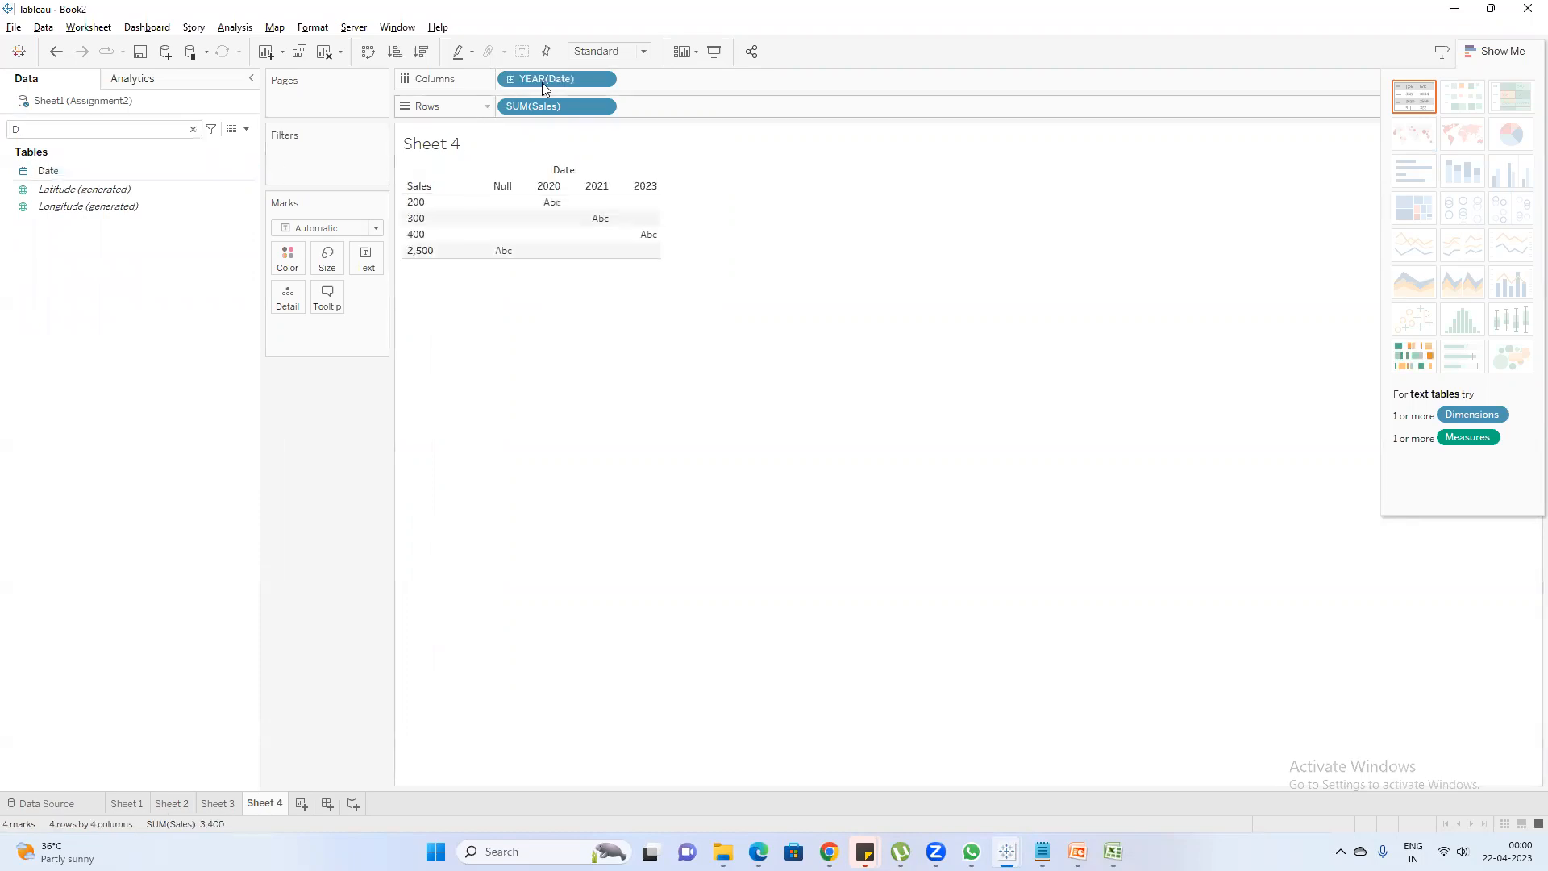
right_click(545, 76)
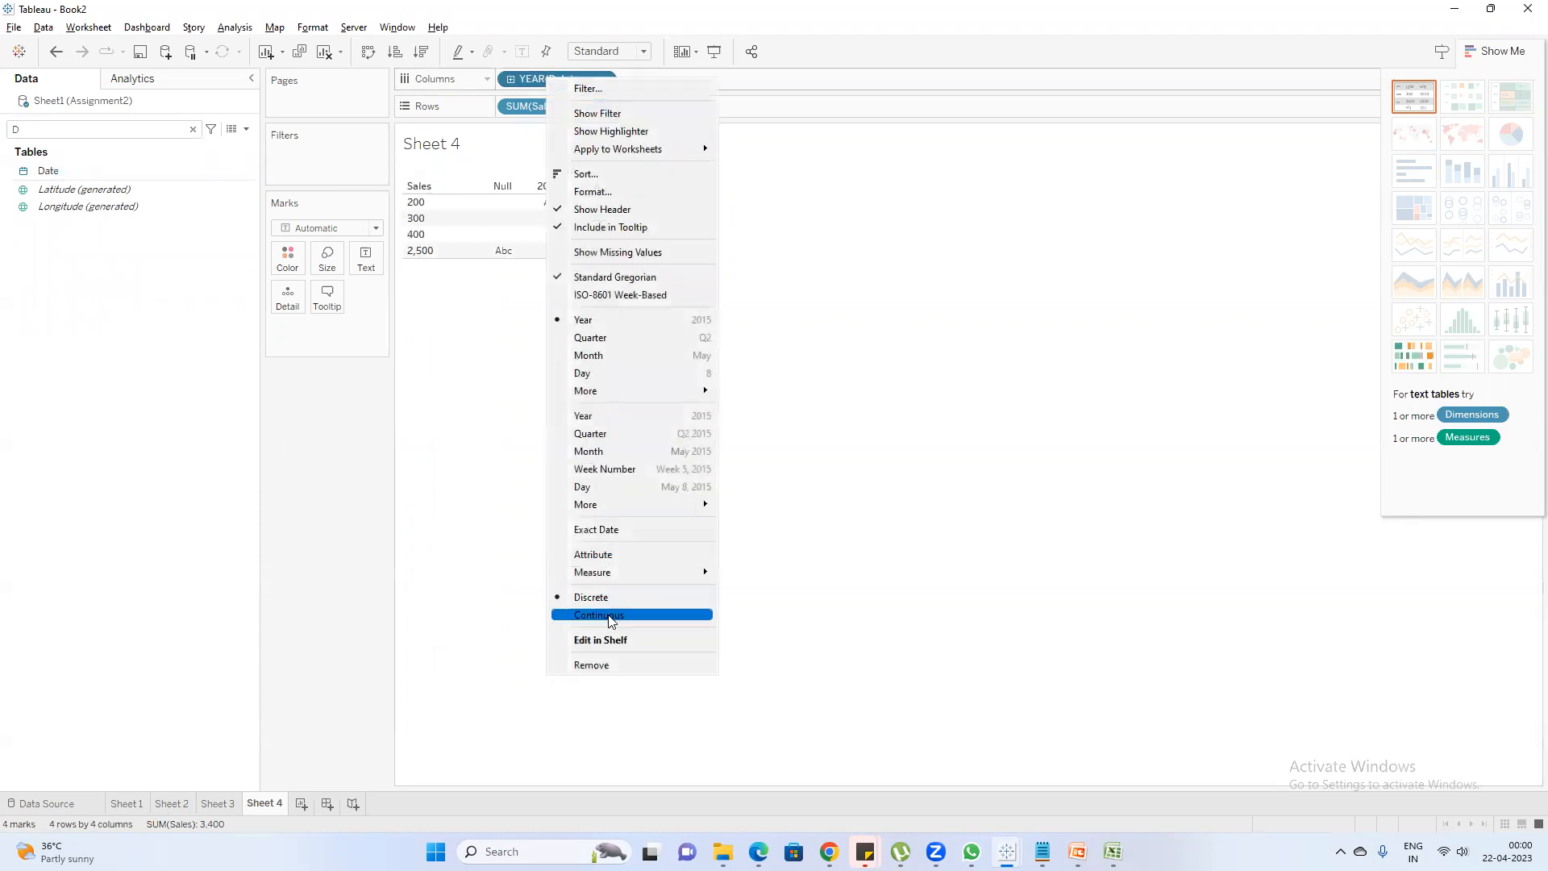
left_click(611, 616)
Clear the field search, add Country to Rows and convert it to a count measure
left_click(52, 126)
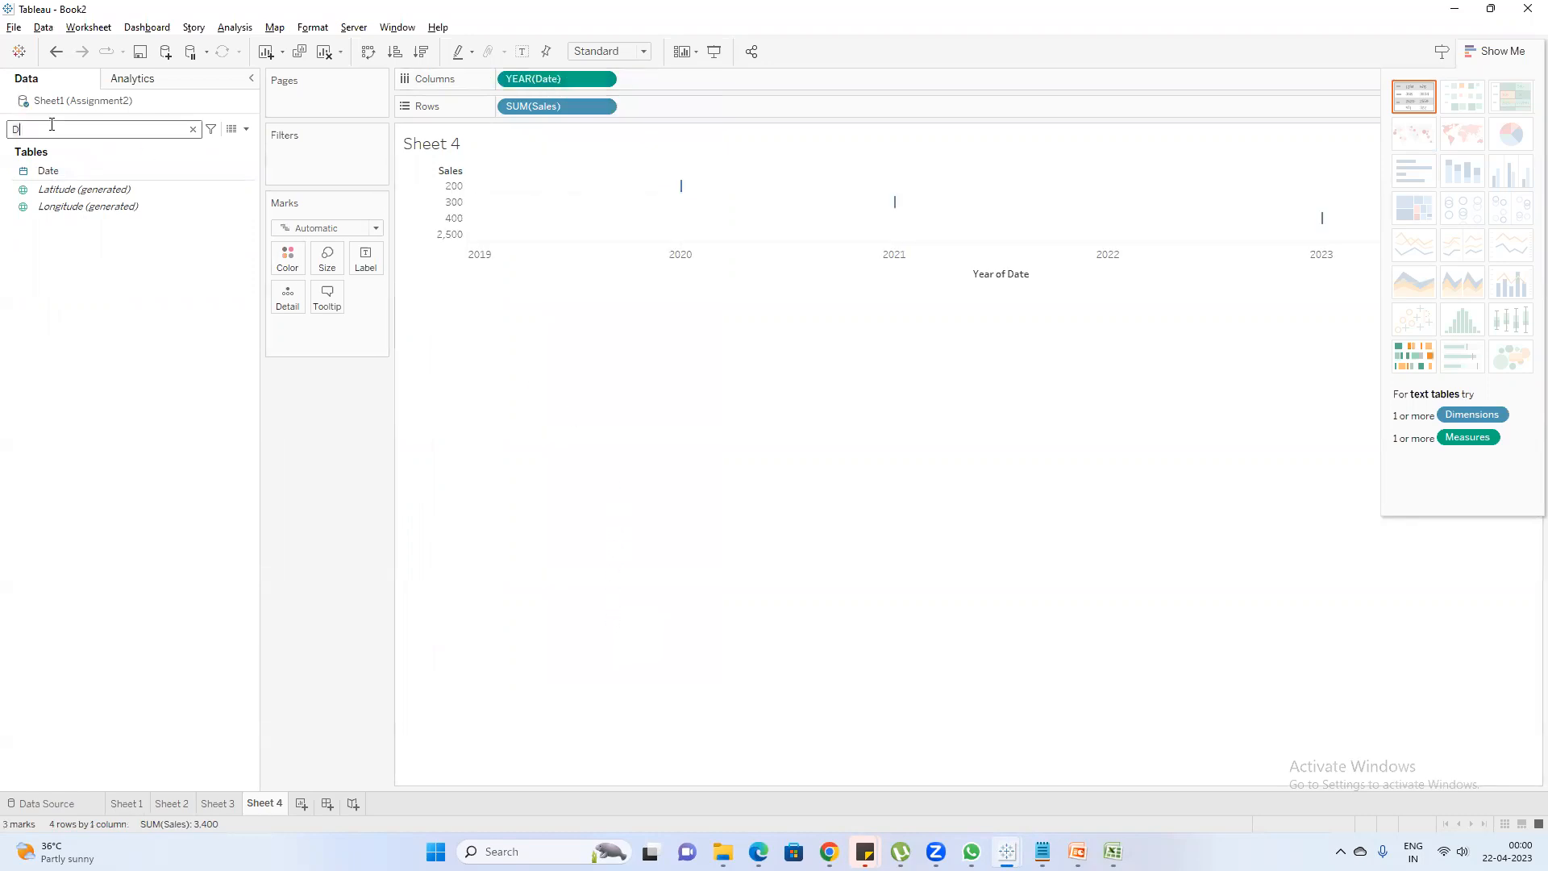
key("BackSpace")
left_click_drag(56, 191, 697, 115)
right_click(697, 115)
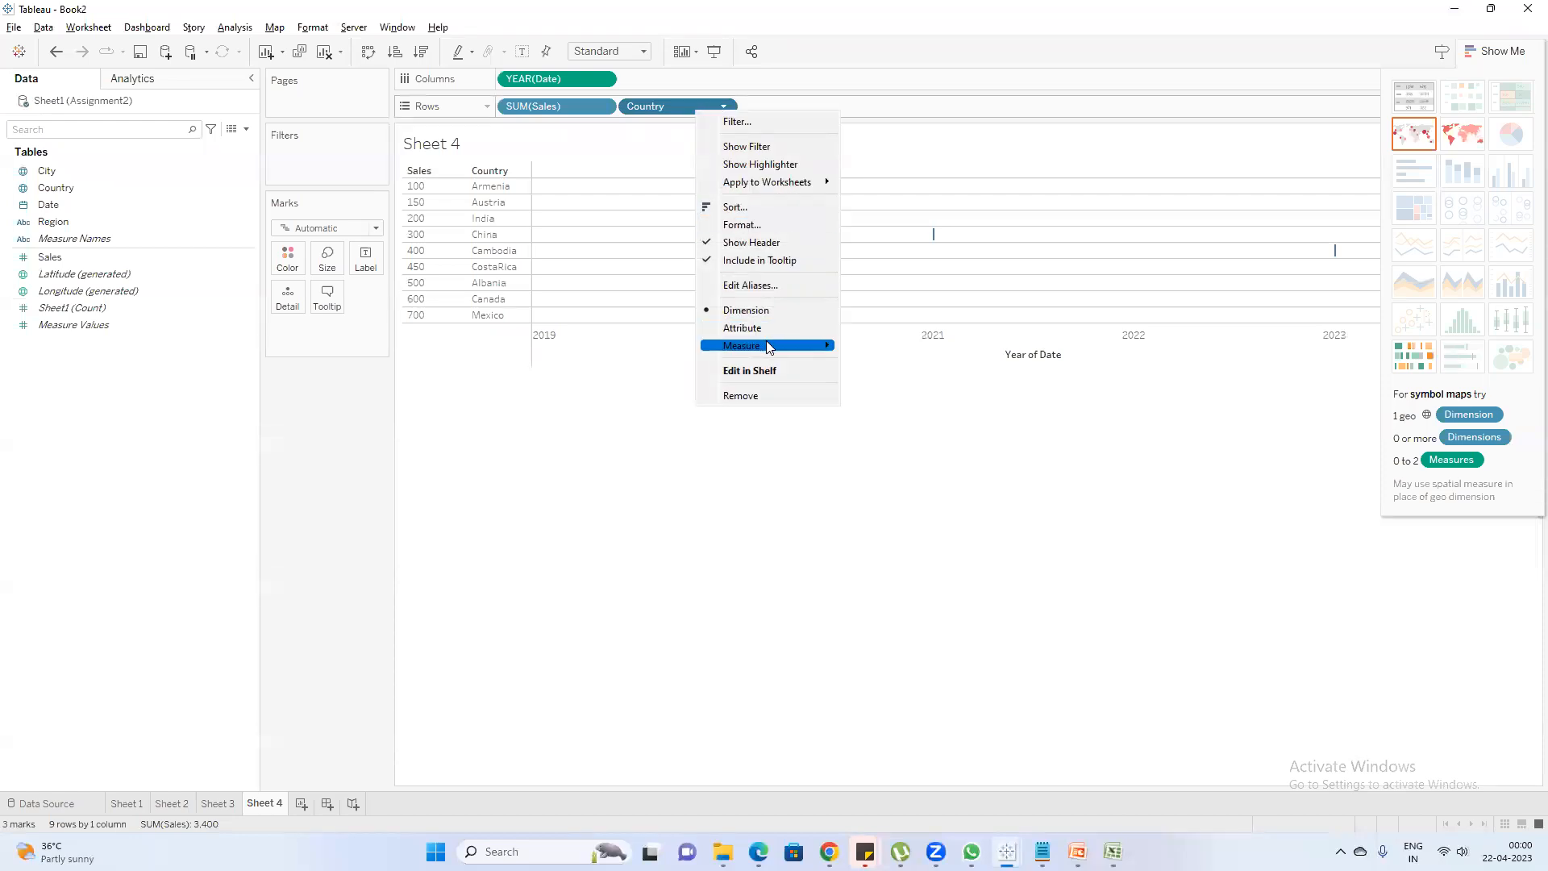
mouse_move(766, 343)
left_click(877, 380)
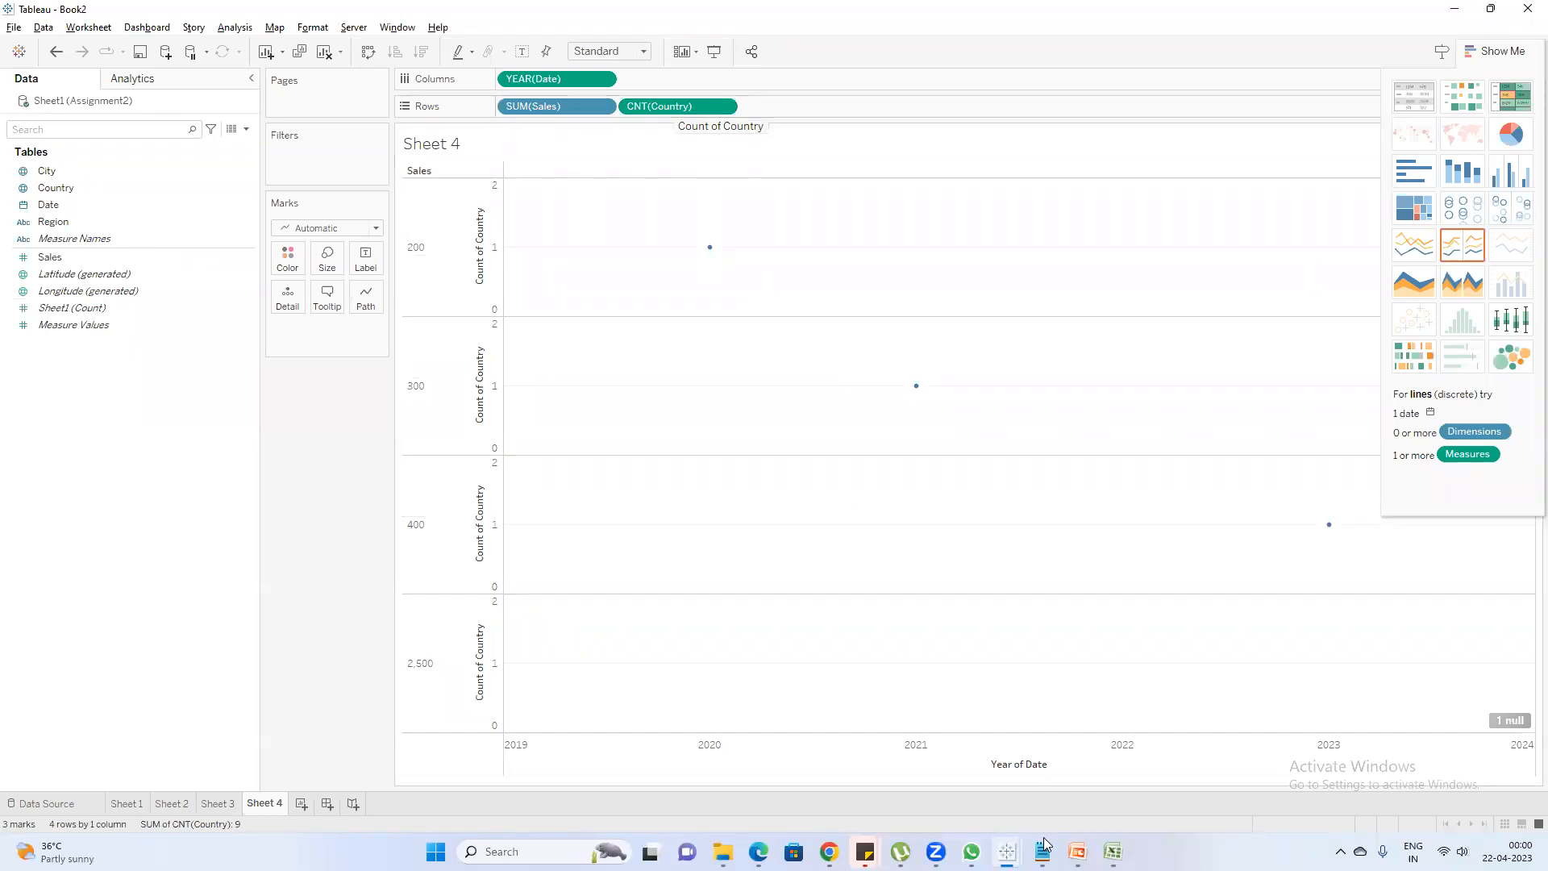
Switch to the Notepad notes and add the lines "Continuos" and "Discrete" below the postal code entry
left_click(1113, 852)
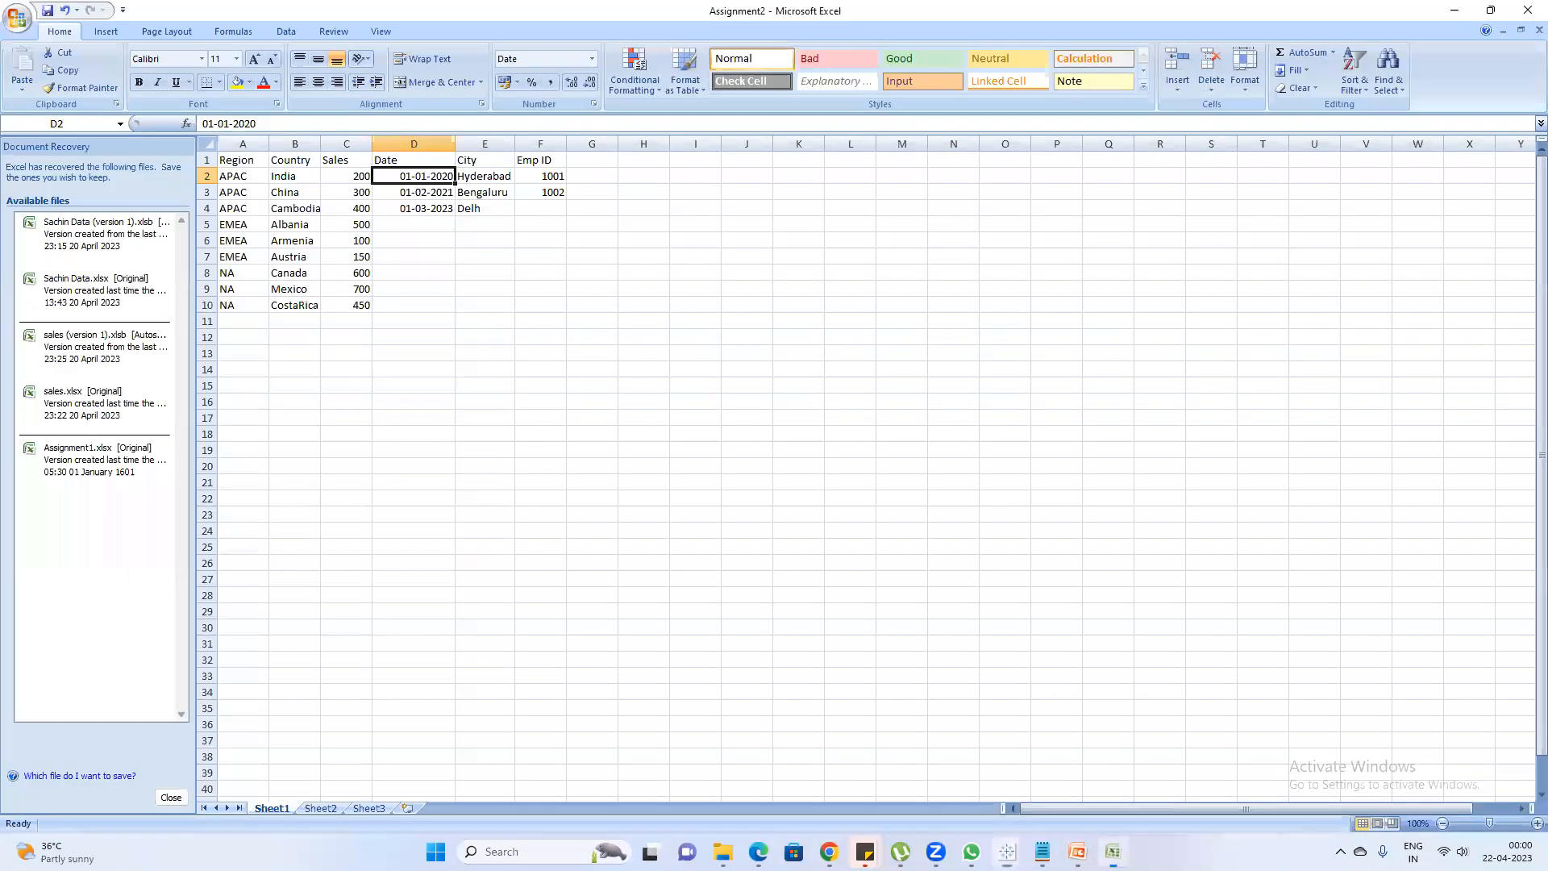
left_click(1042, 852)
key("Return")
key("Return")
type("cou")
key("BackSpace")
key("BackSpace")
key("BackSpace")
type("Co")
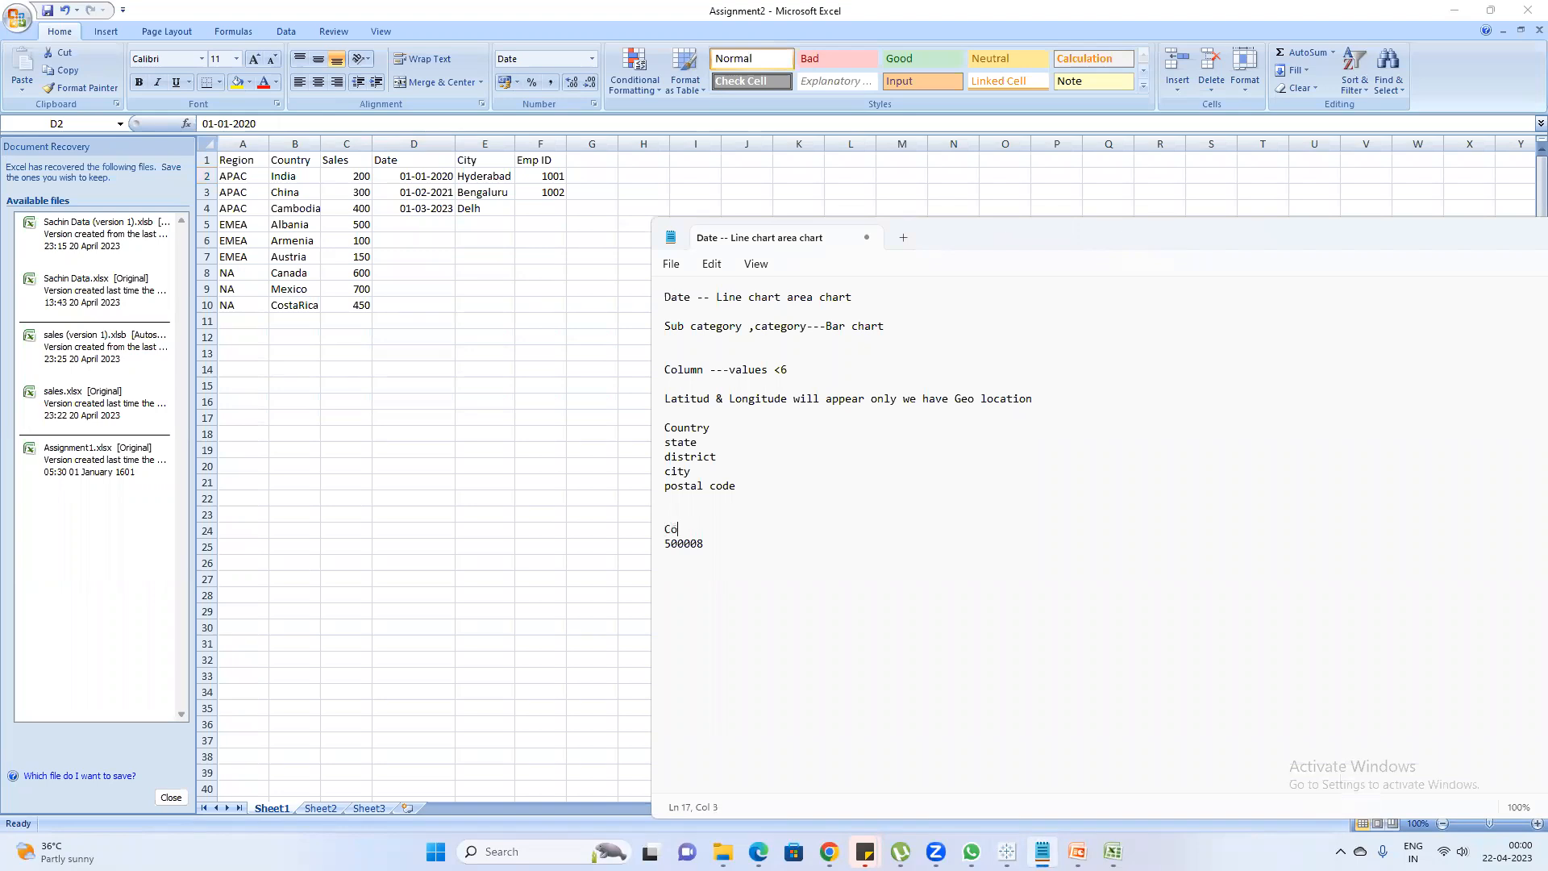
type("ntinuos")
key("Return")
type("Discrete")
Add the lines "Dimension" and "Measure" after a blank line below Discrete, and select them
key("Return")
key("Return")
type("Dimens")
key("BackSpace")
key("BackSpace")
type("nsion")
key("Return")
type("Measure")
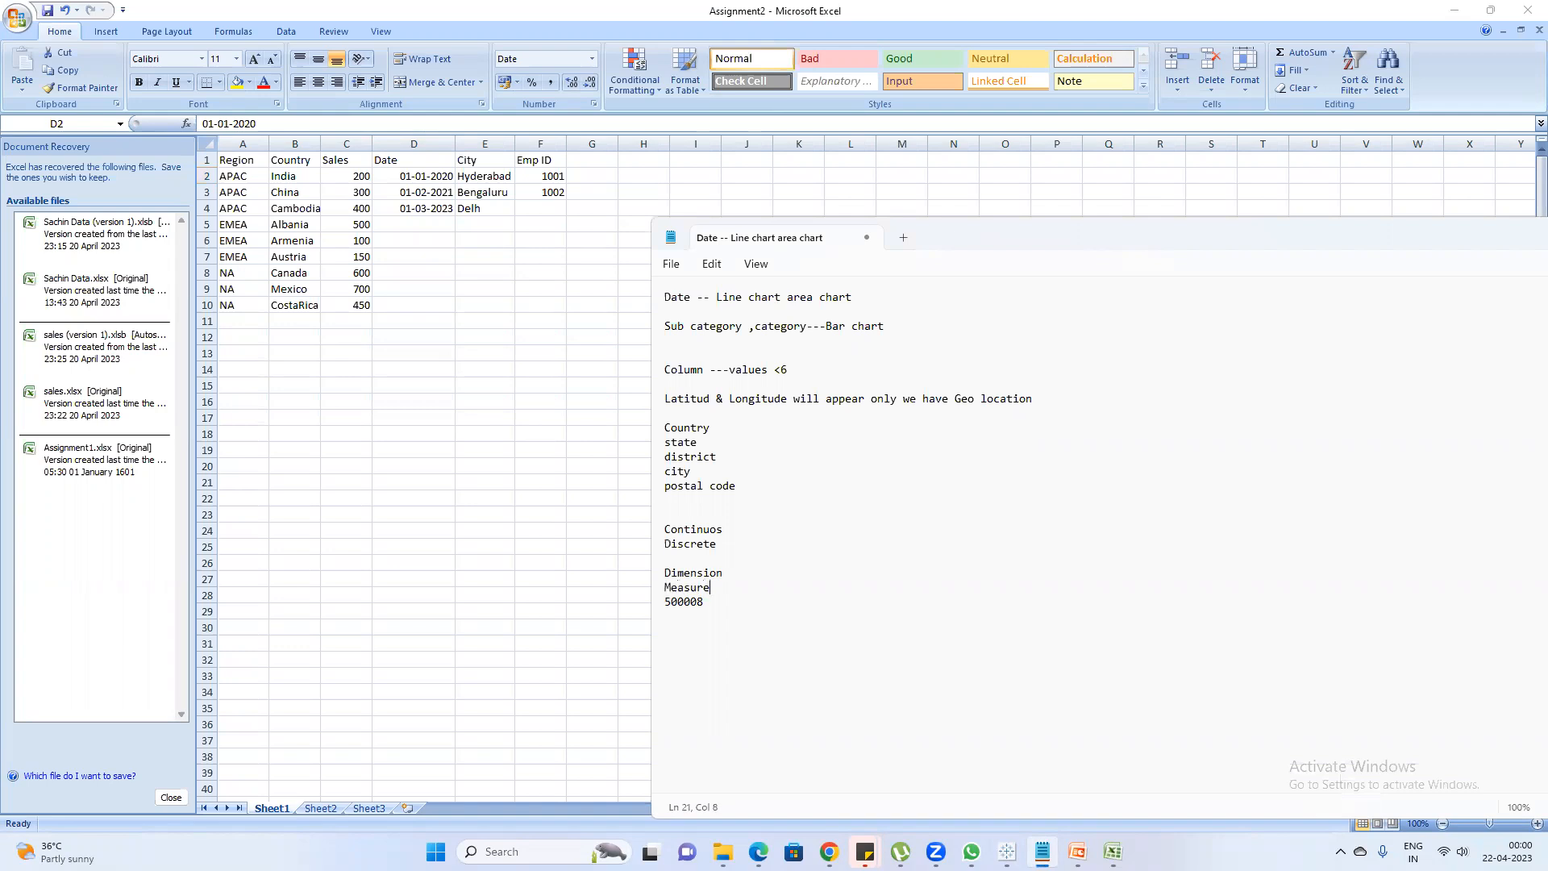
key("shift+Up")
key("shift+Up")
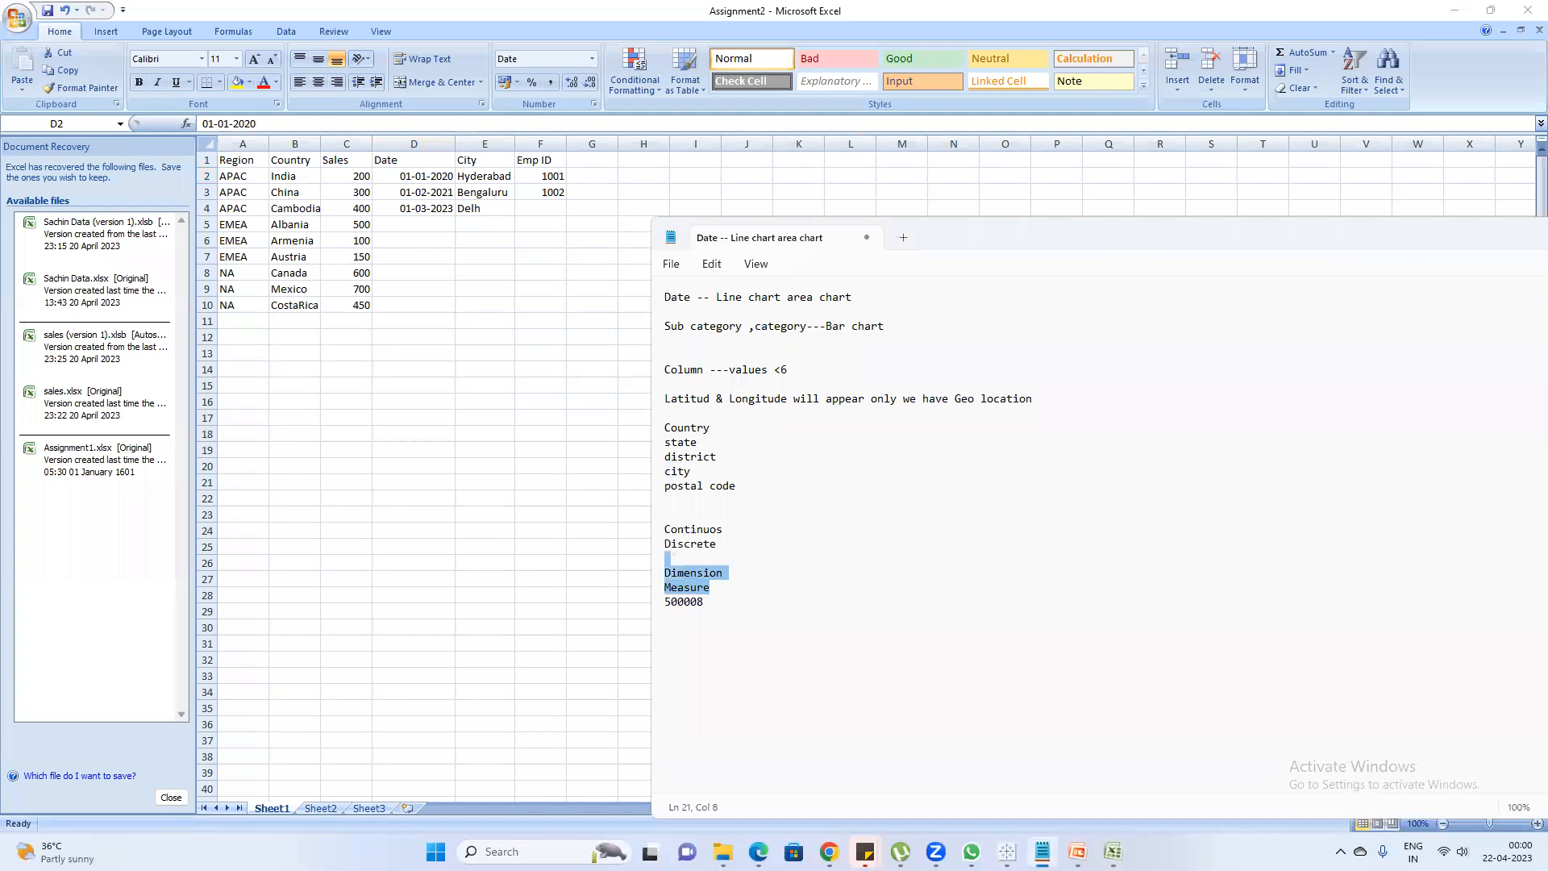
Highlight the Dimension and Measure lines in the notes to point them out, and clear the selection
left_click(719, 544)
left_click(708, 573)
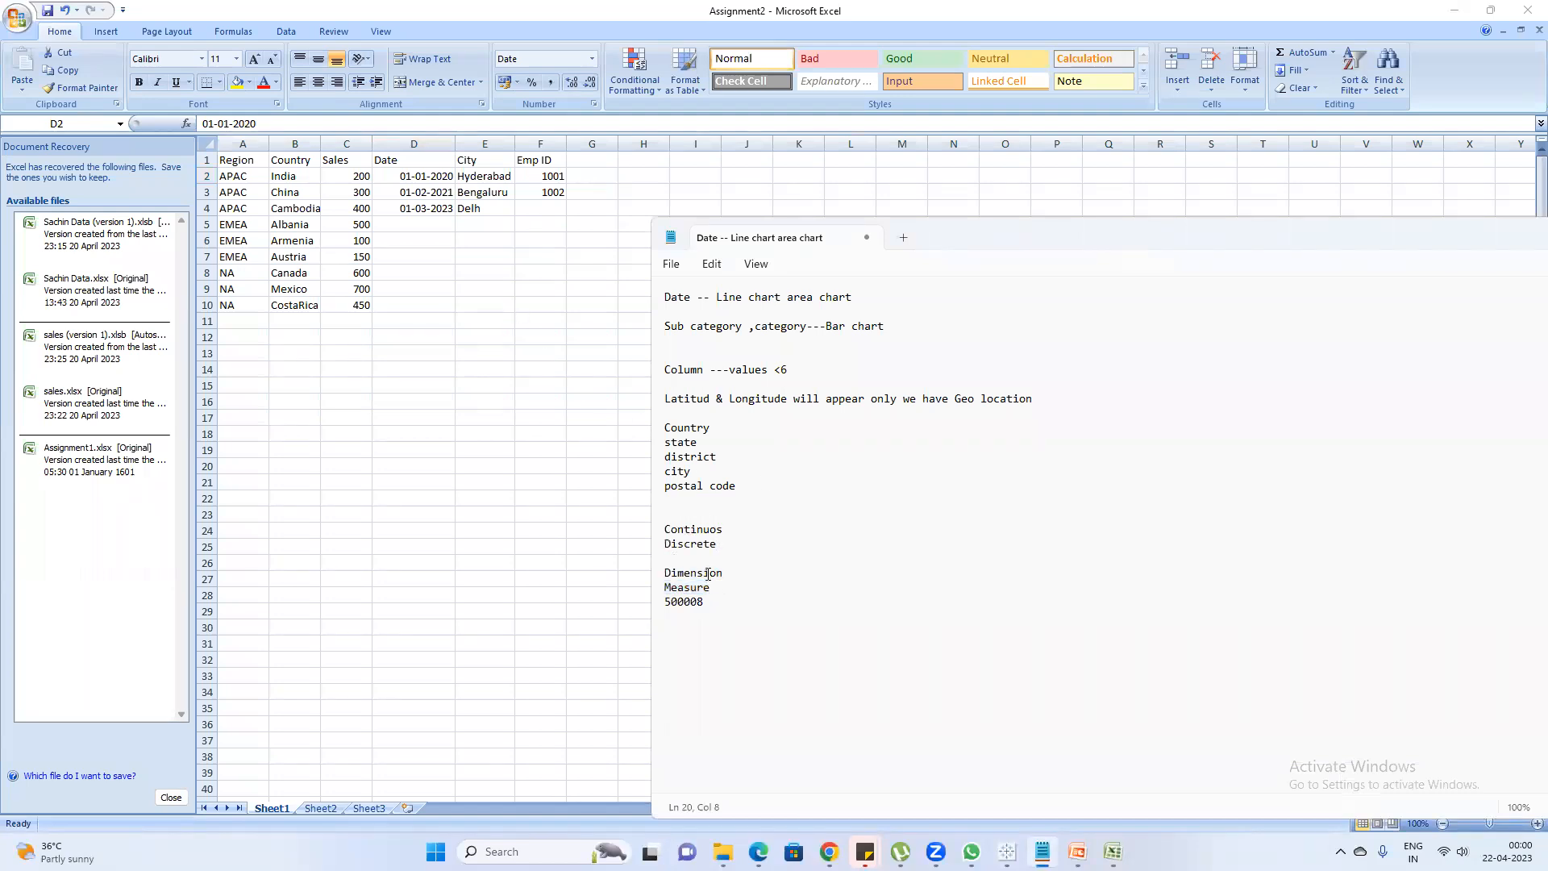
left_click(687, 588)
left_click_drag(712, 587, 660, 575)
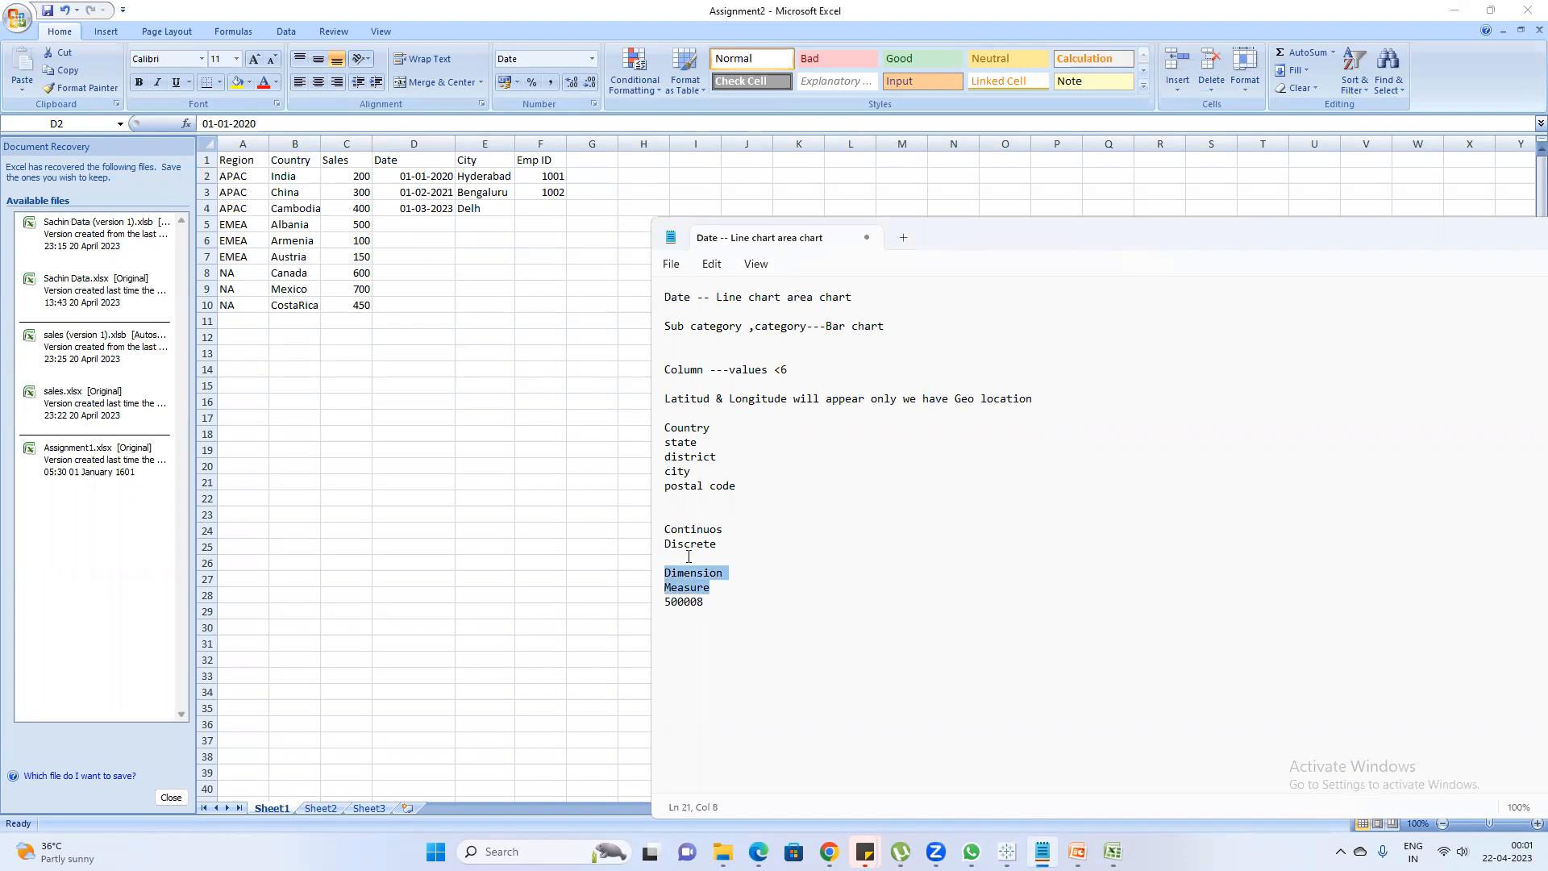
left_click(716, 588)
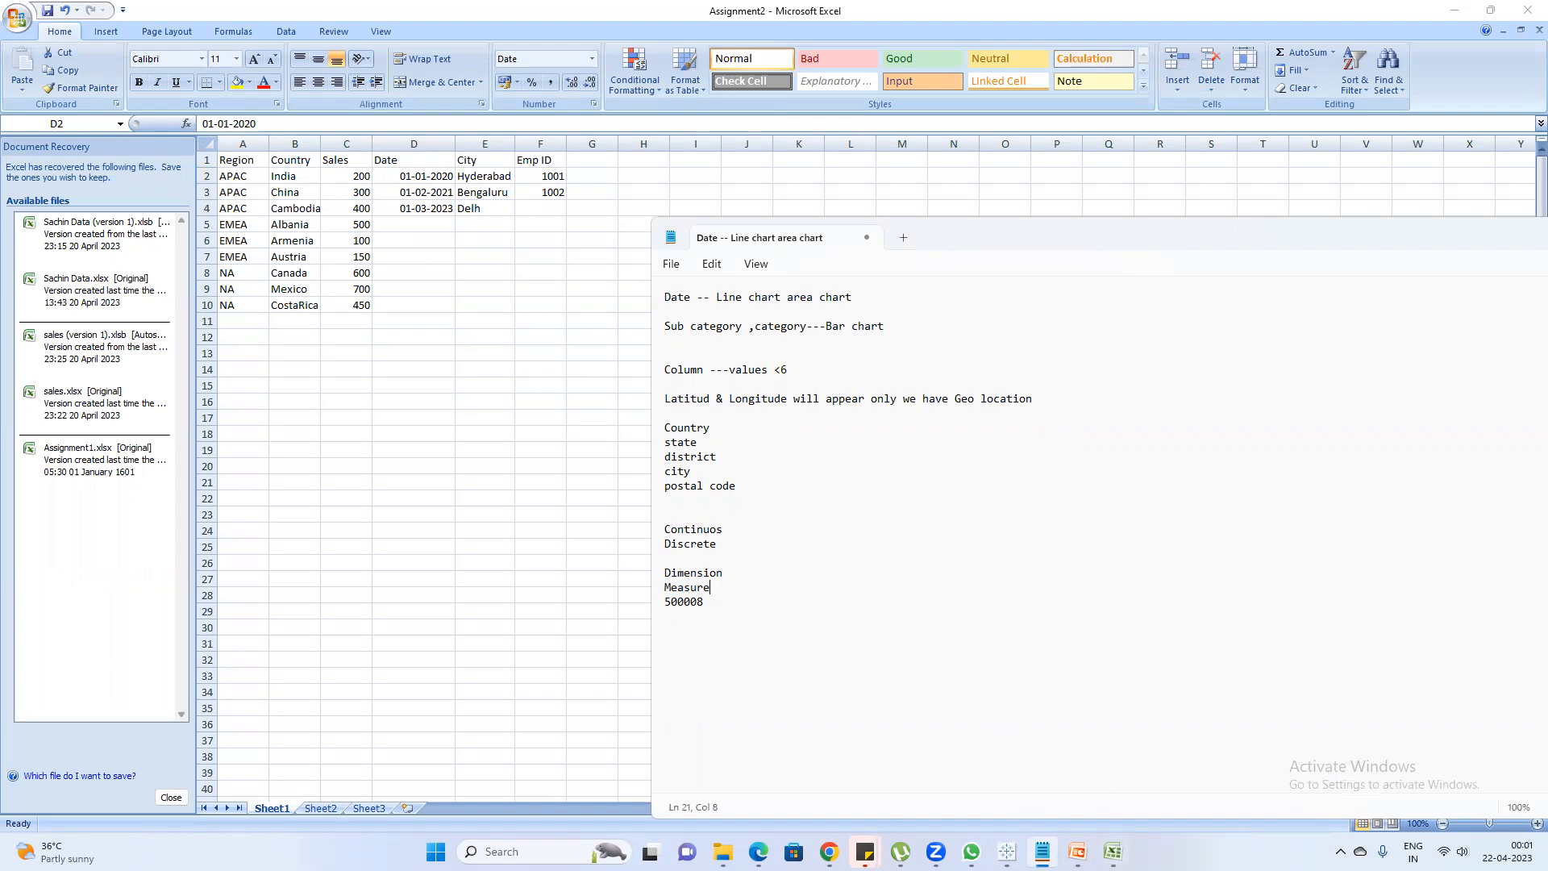
Switch to the Tableau training - Session4 presentation in PowerPoint and bring up slide 8, "What is a Live connection"
left_click(1078, 852)
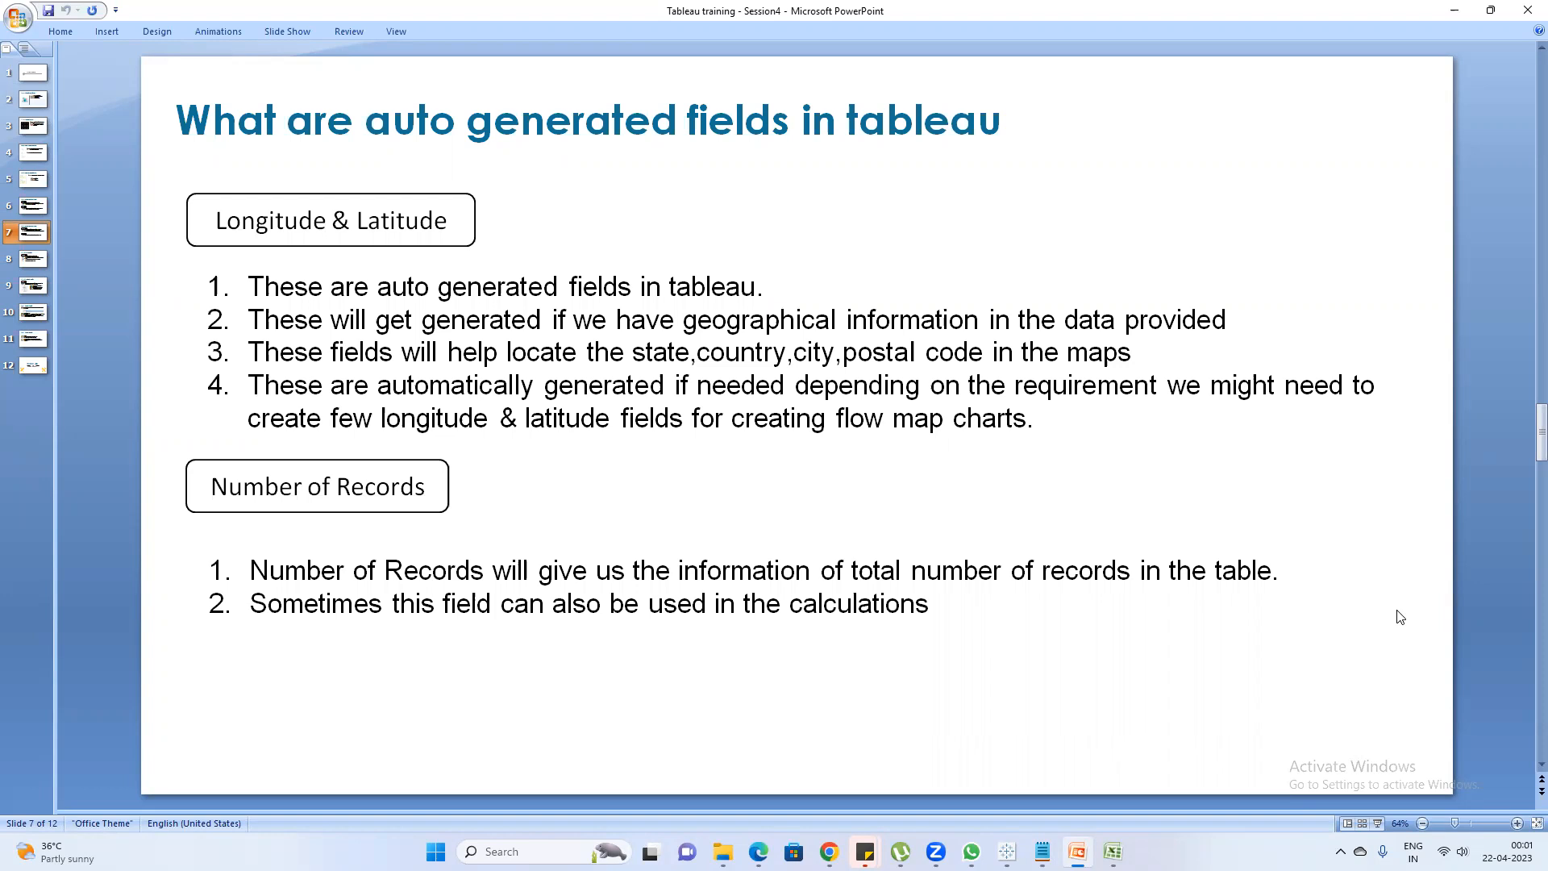
left_click(28, 286)
left_click(37, 317)
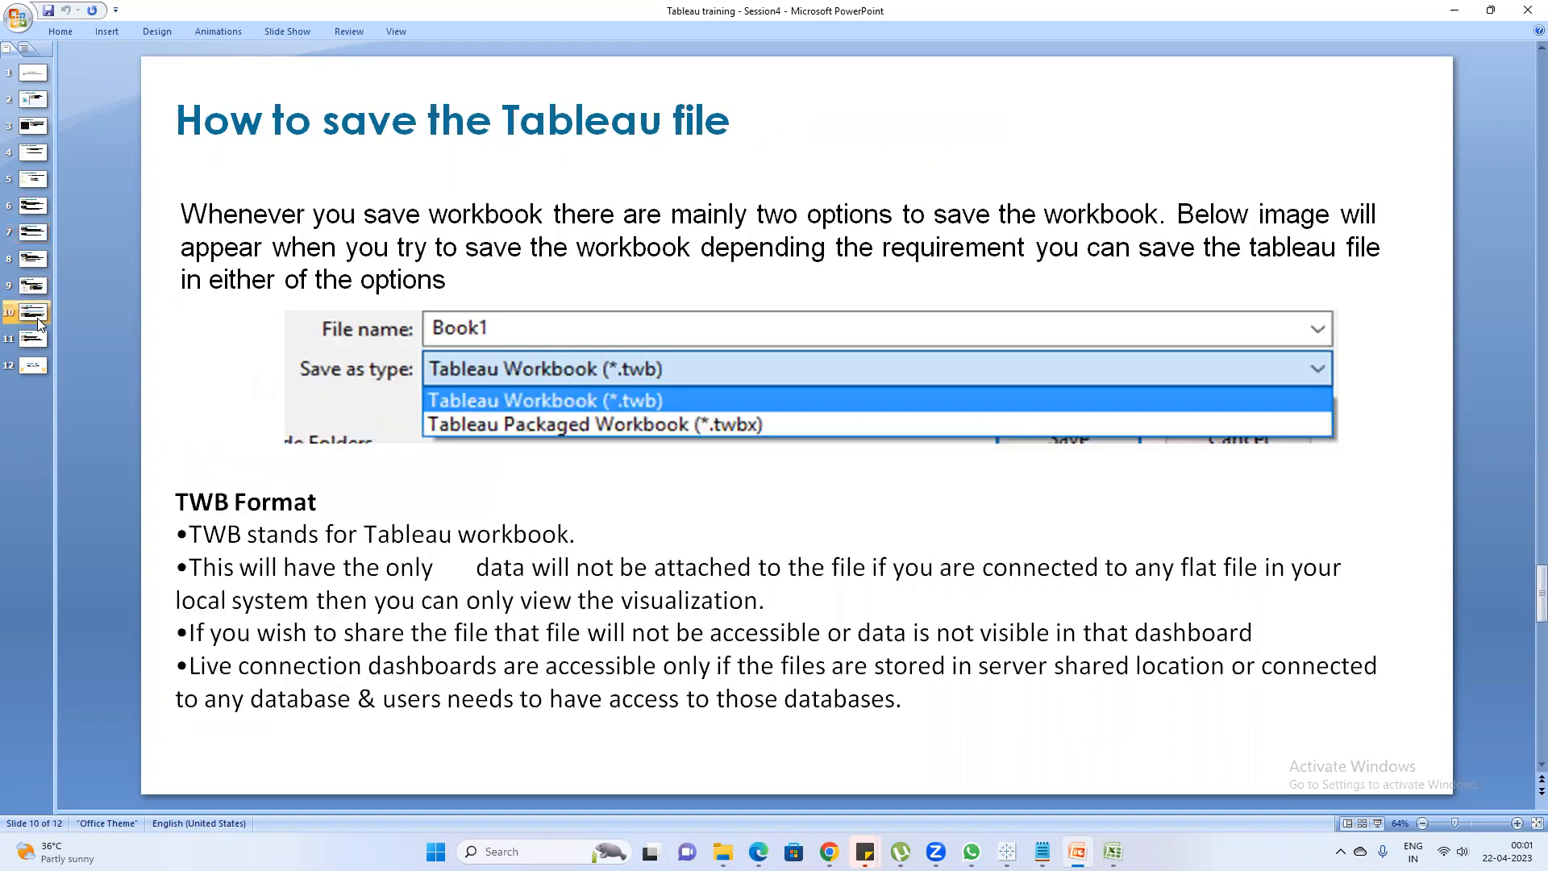
left_click(28, 260)
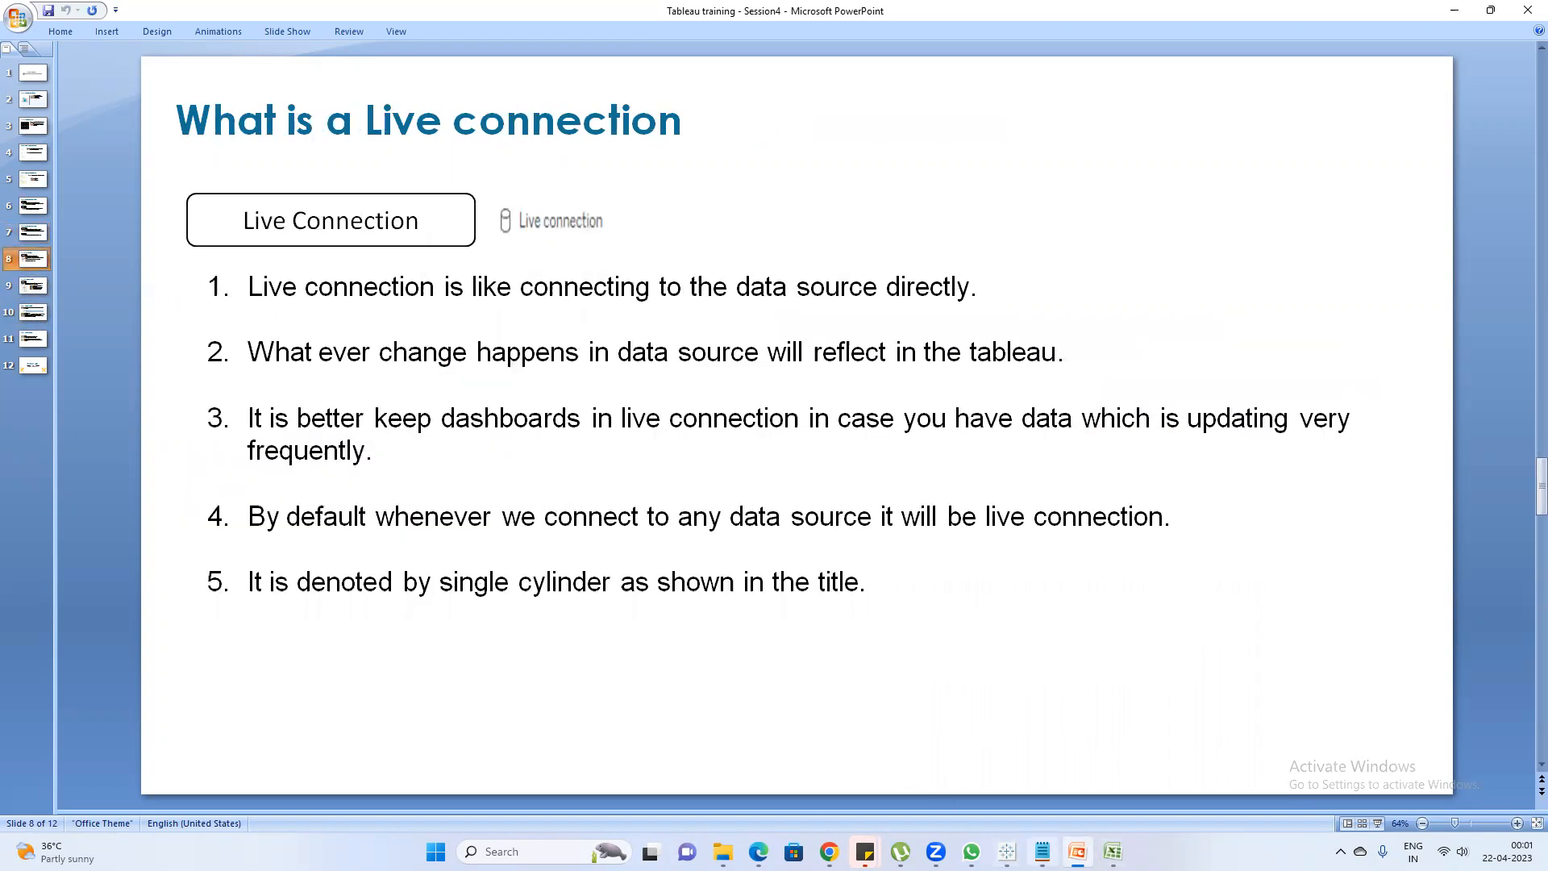
Switch to the Notepad notes and add the line "Live" at the end, after a blank line
left_click(1041, 851)
left_click(722, 603)
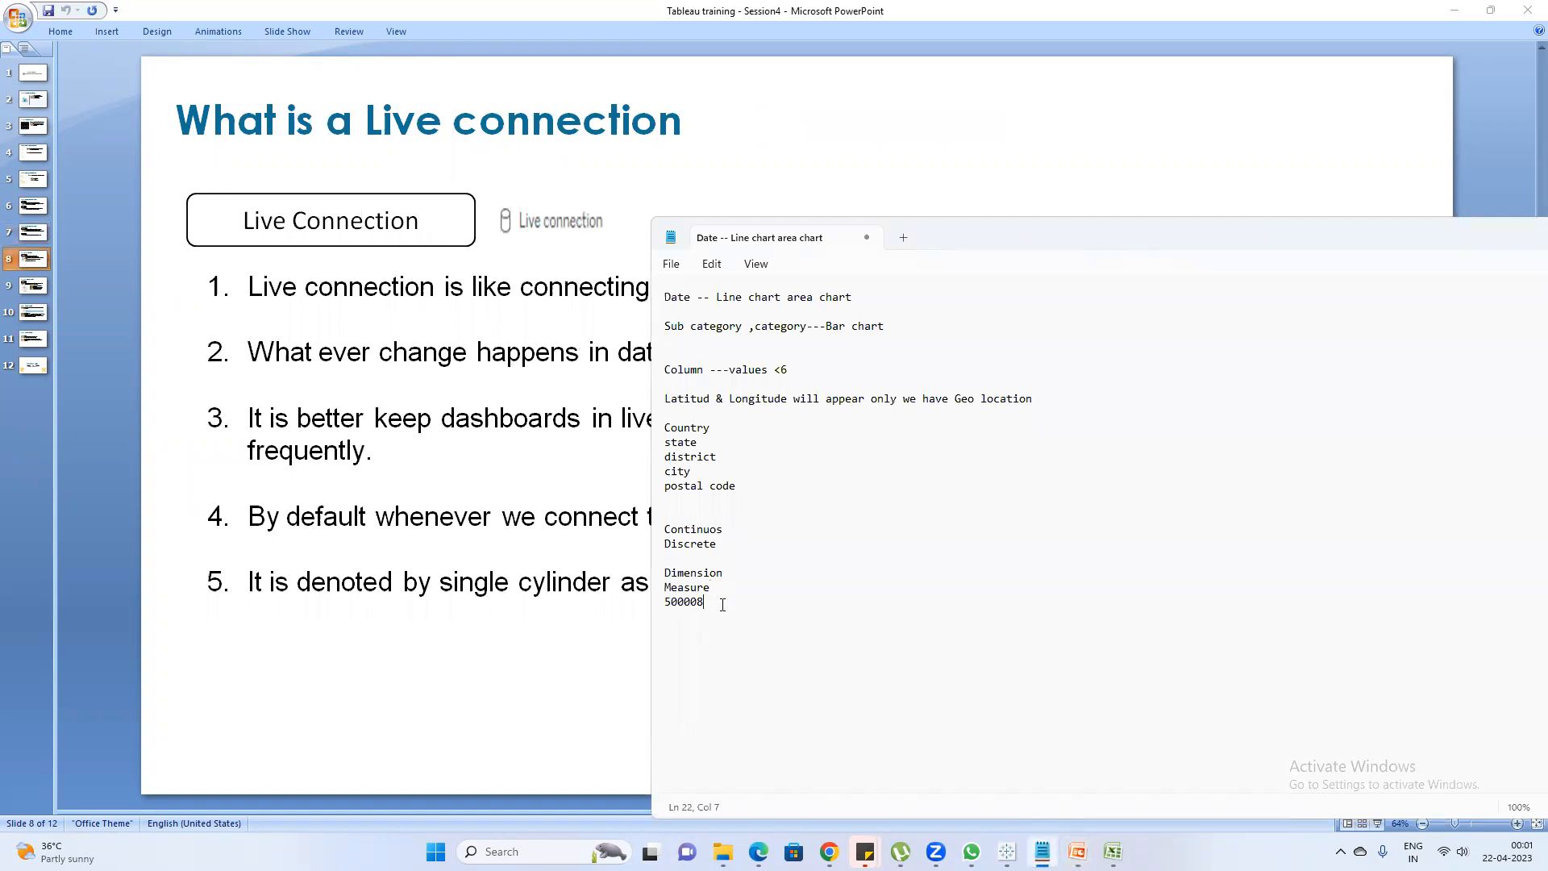
type("Live")
Switch to Assignment2 in Excel, add a Profit column in G1:G10 with 222, 333, 55, 66, 88, 44, 99, 77 and 55, and save
mouse_move(1006, 851)
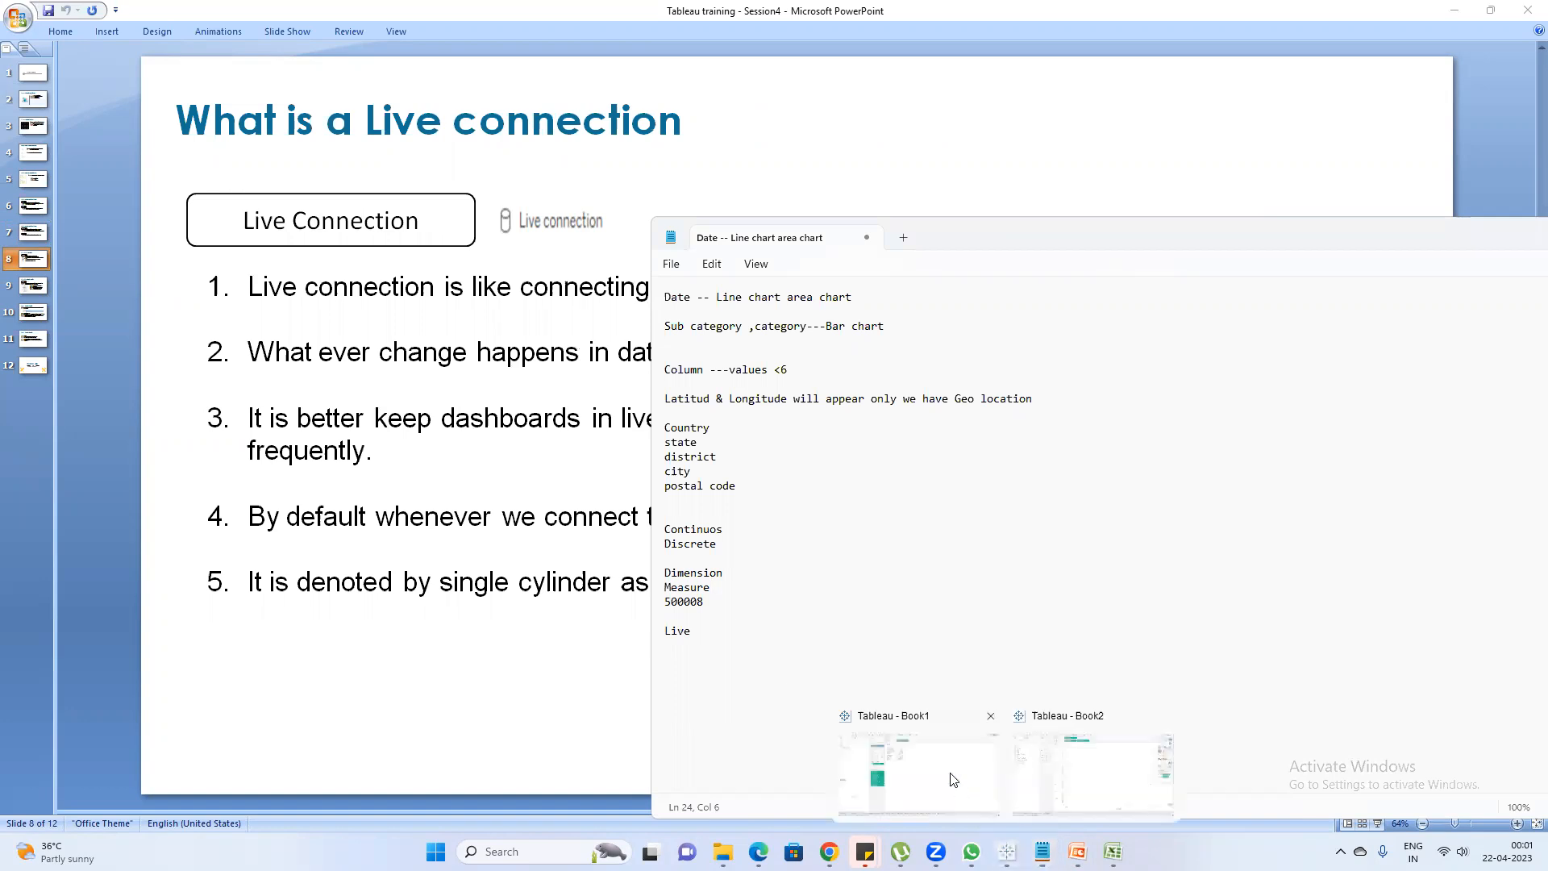
left_click(954, 779)
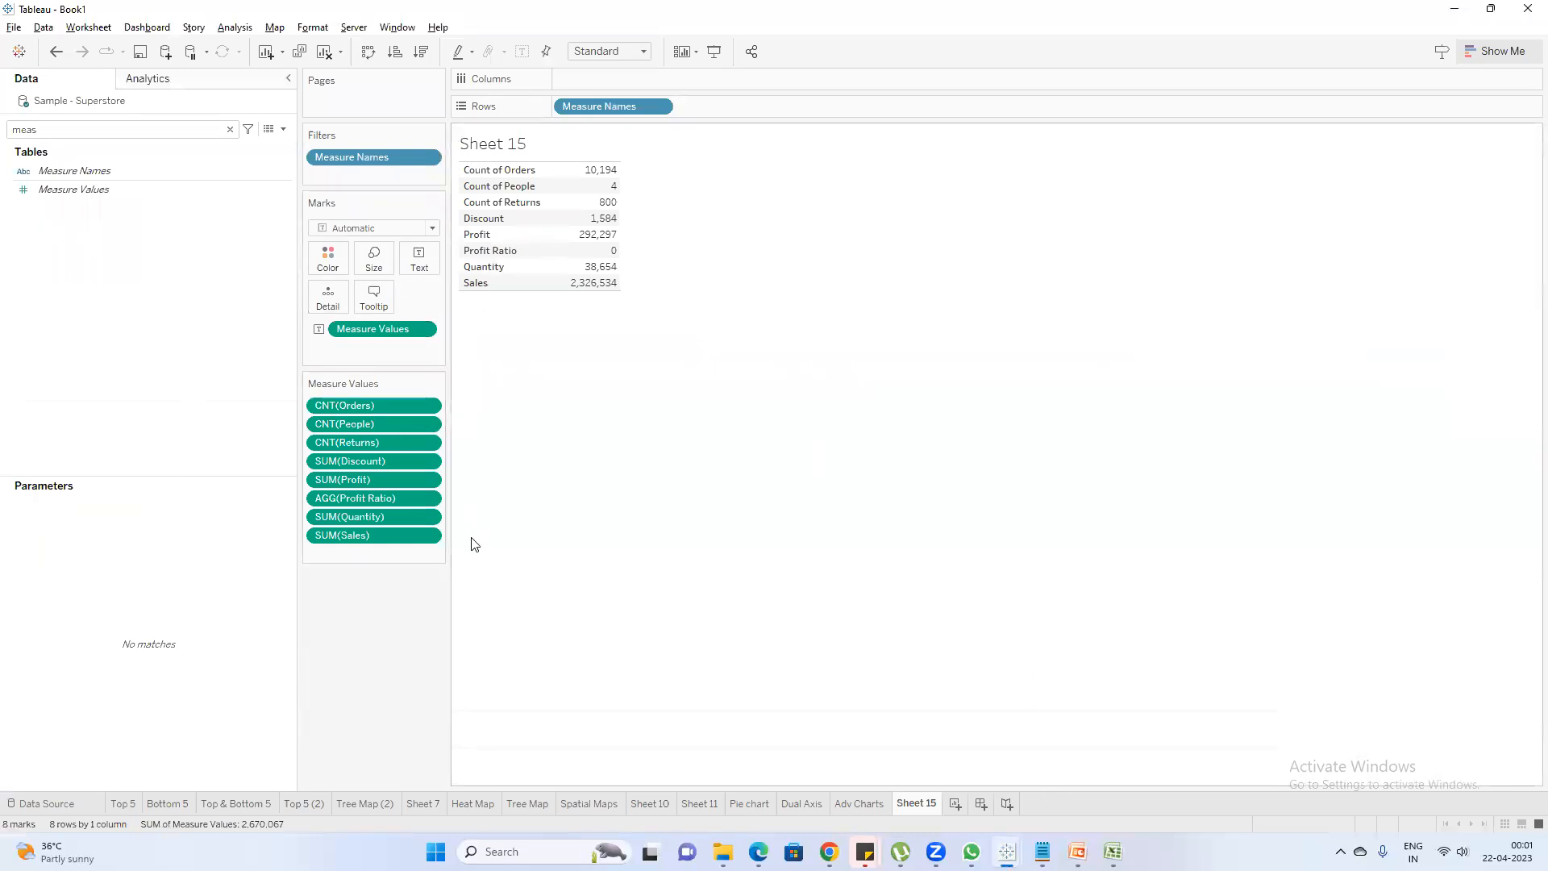
mouse_move(1113, 852)
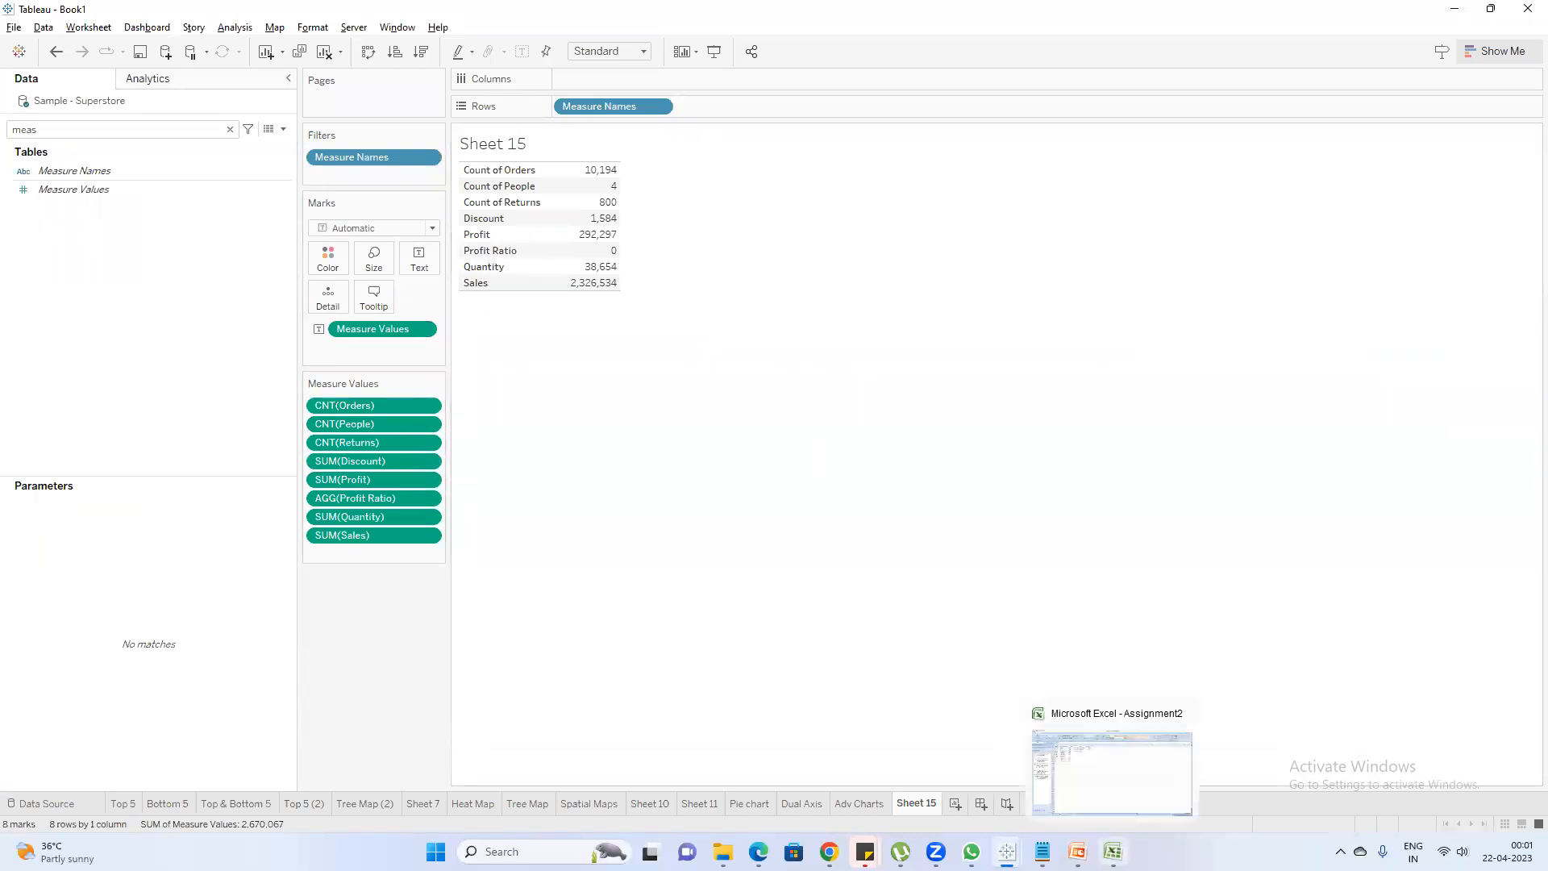
left_click(1112, 773)
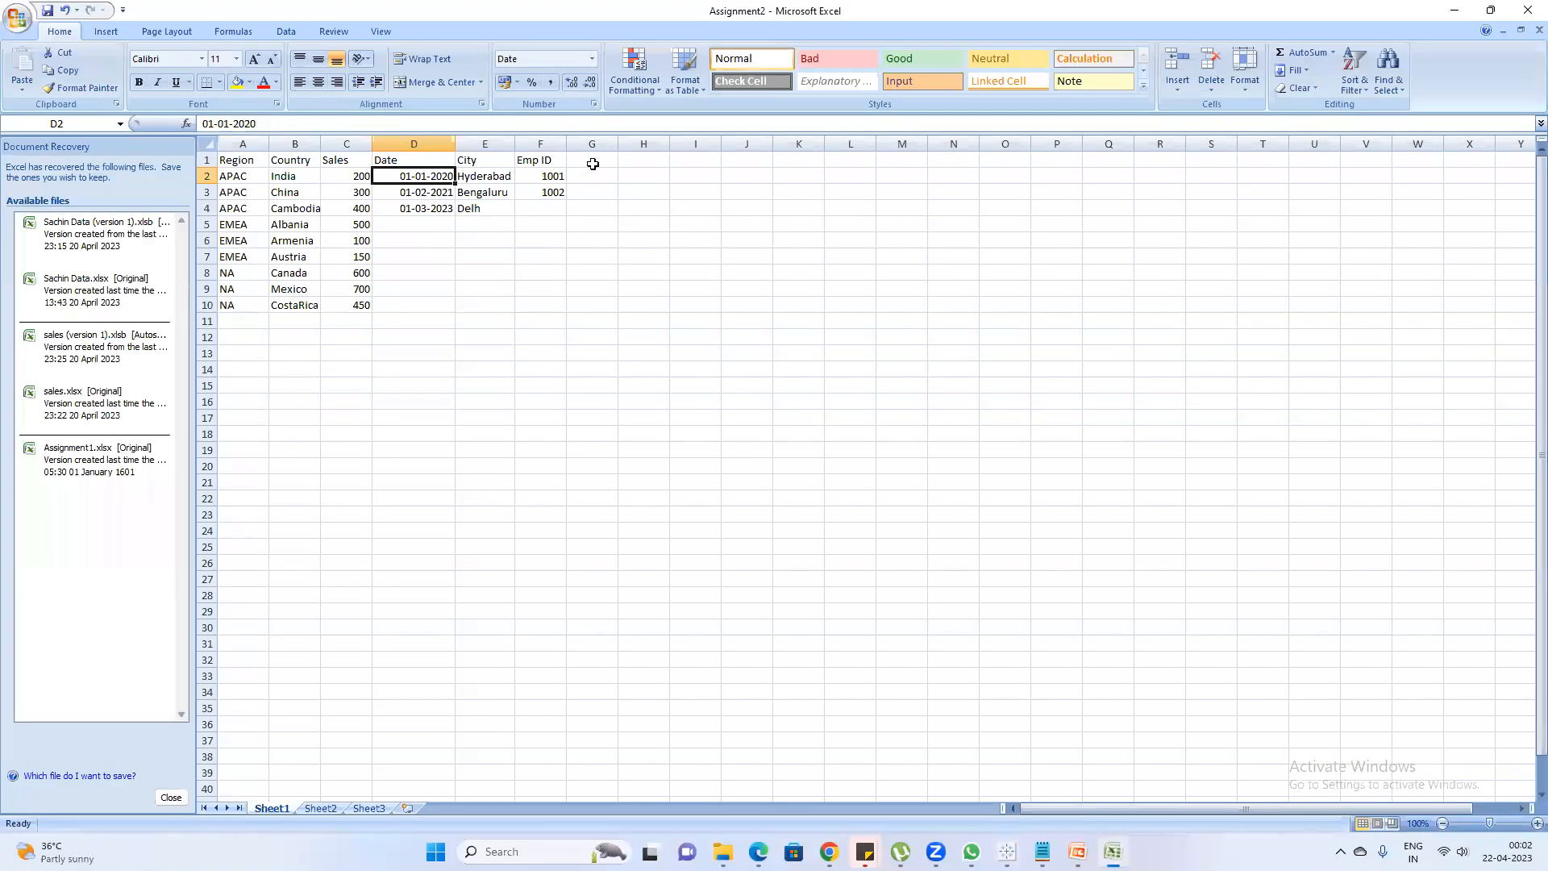
left_click(594, 161)
type("Profit")
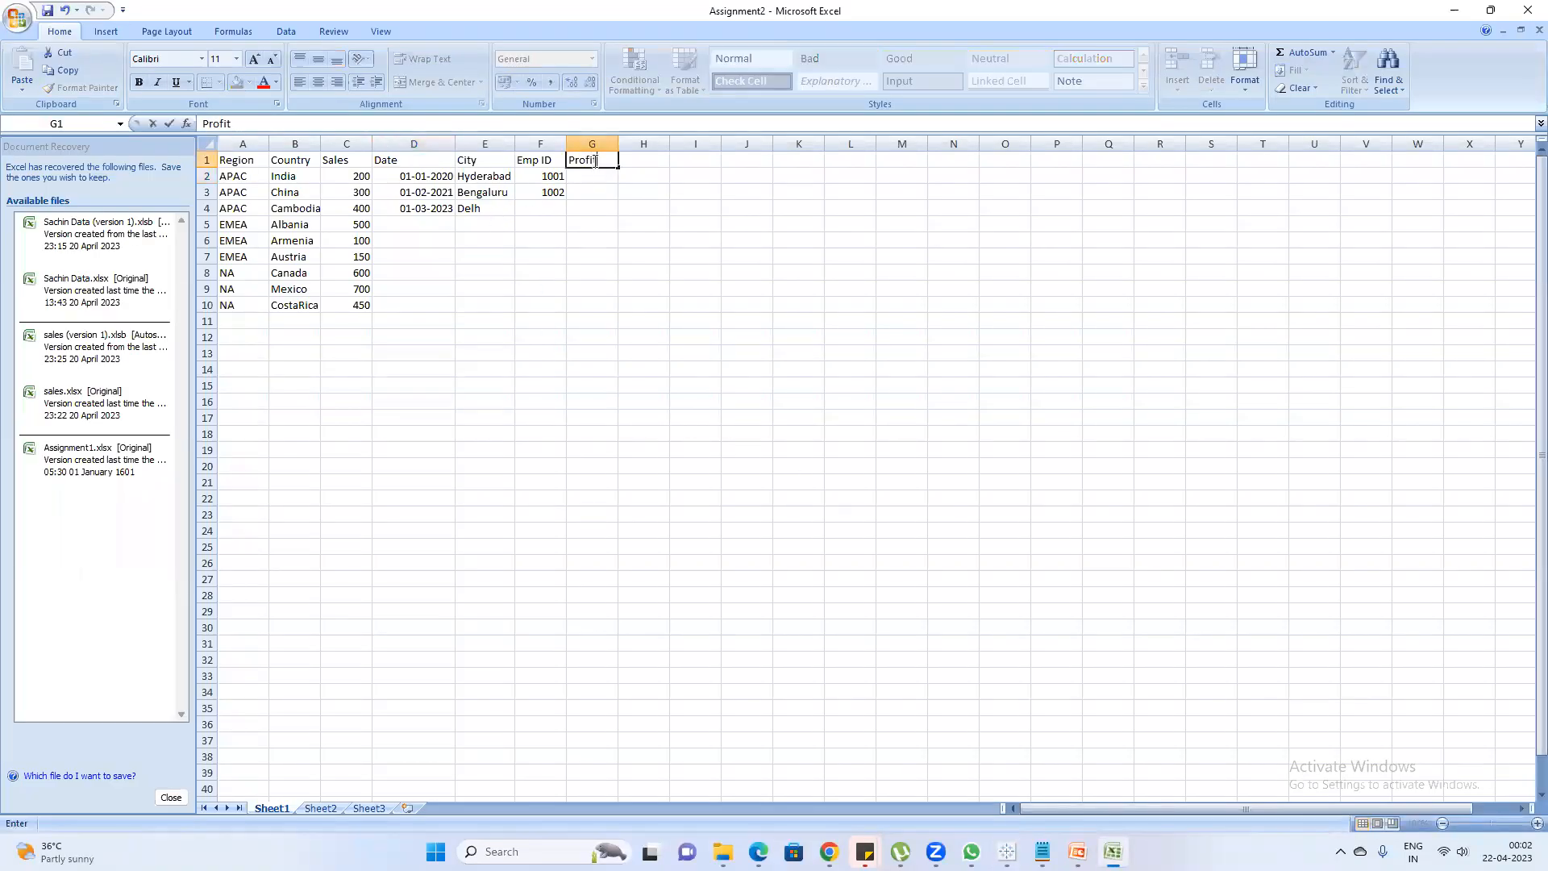
key("Return")
type("222")
key("Return")
type("333")
key("Return")
type("55")
key("Return")
type("66")
key("Return")
type("88")
key("Return")
type("44")
key("Return")
type("99")
key("Return")
type("77")
key("Return")
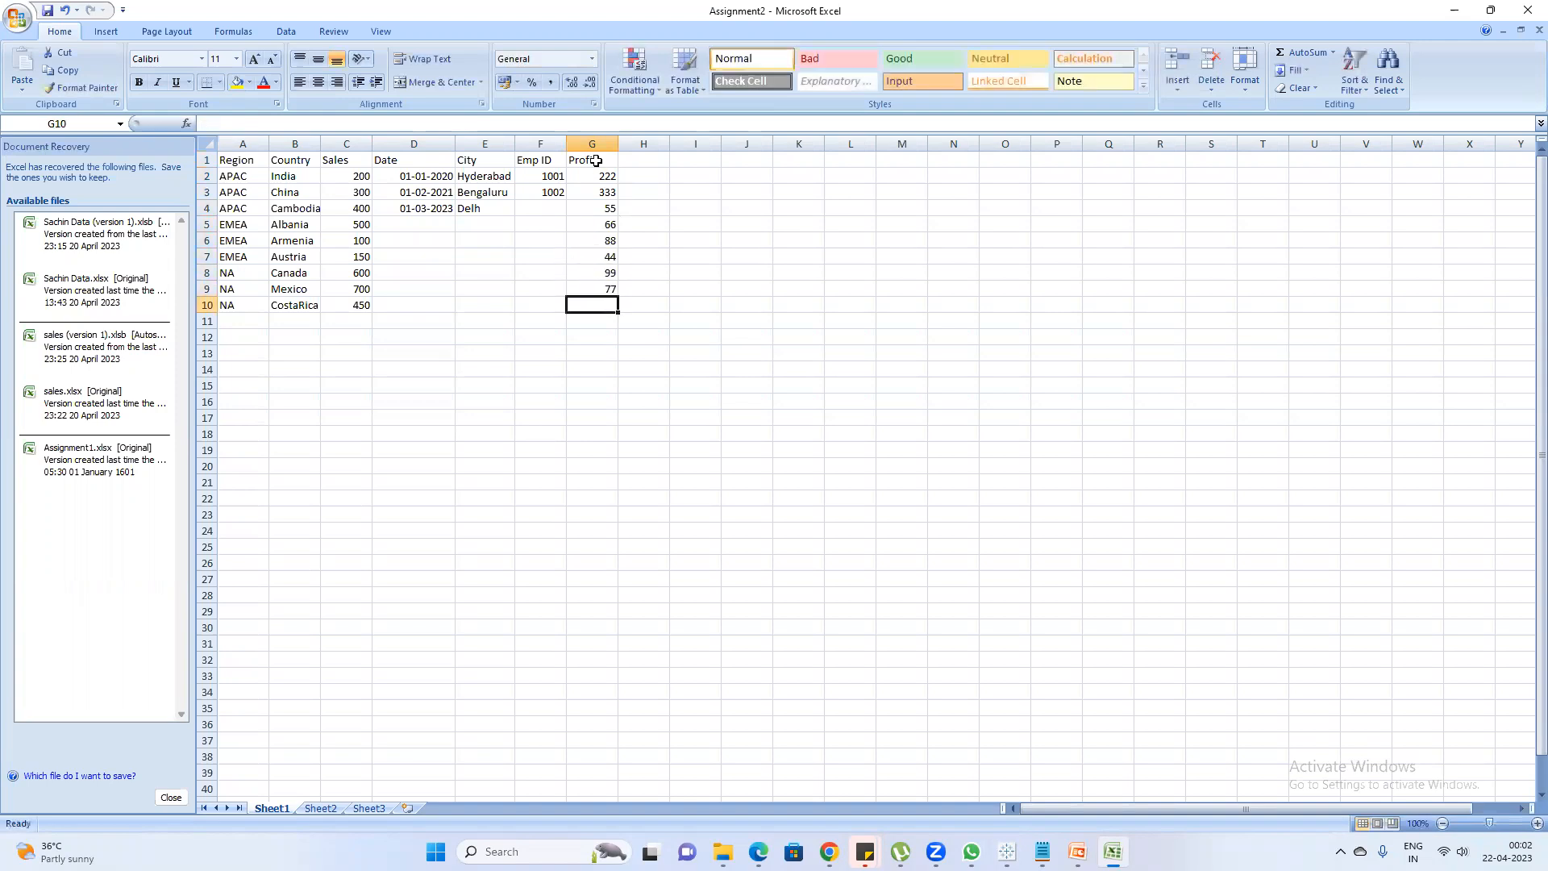
type("55")
key("Return")
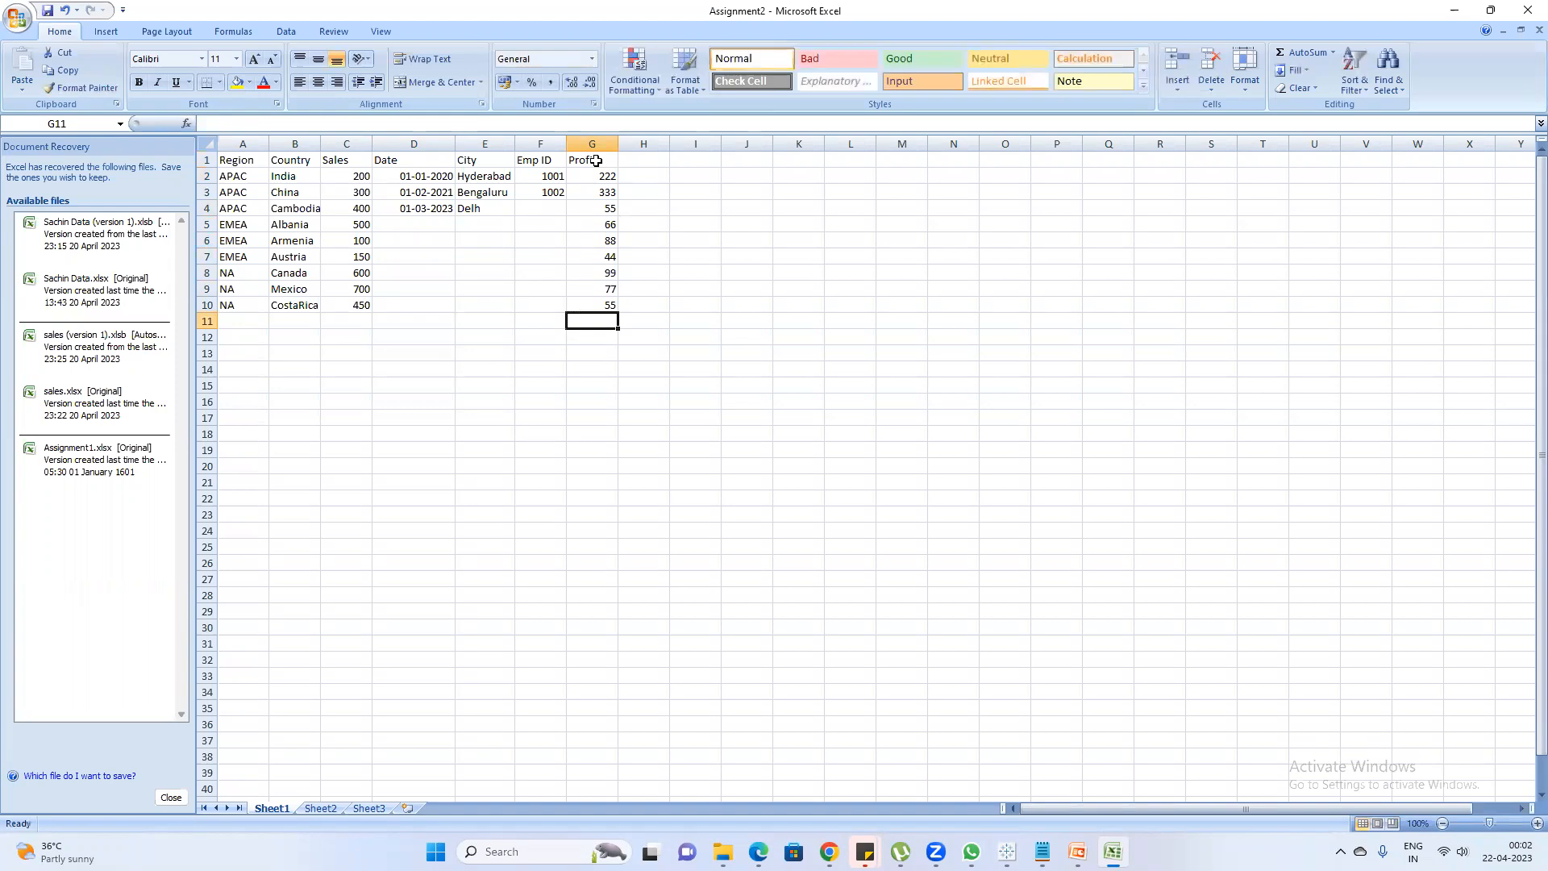
left_click(45, 12)
Switch to Book2 in Tableau and go back through Sheet 3 and Sheet 2 to Sheet 1
mouse_move(1007, 851)
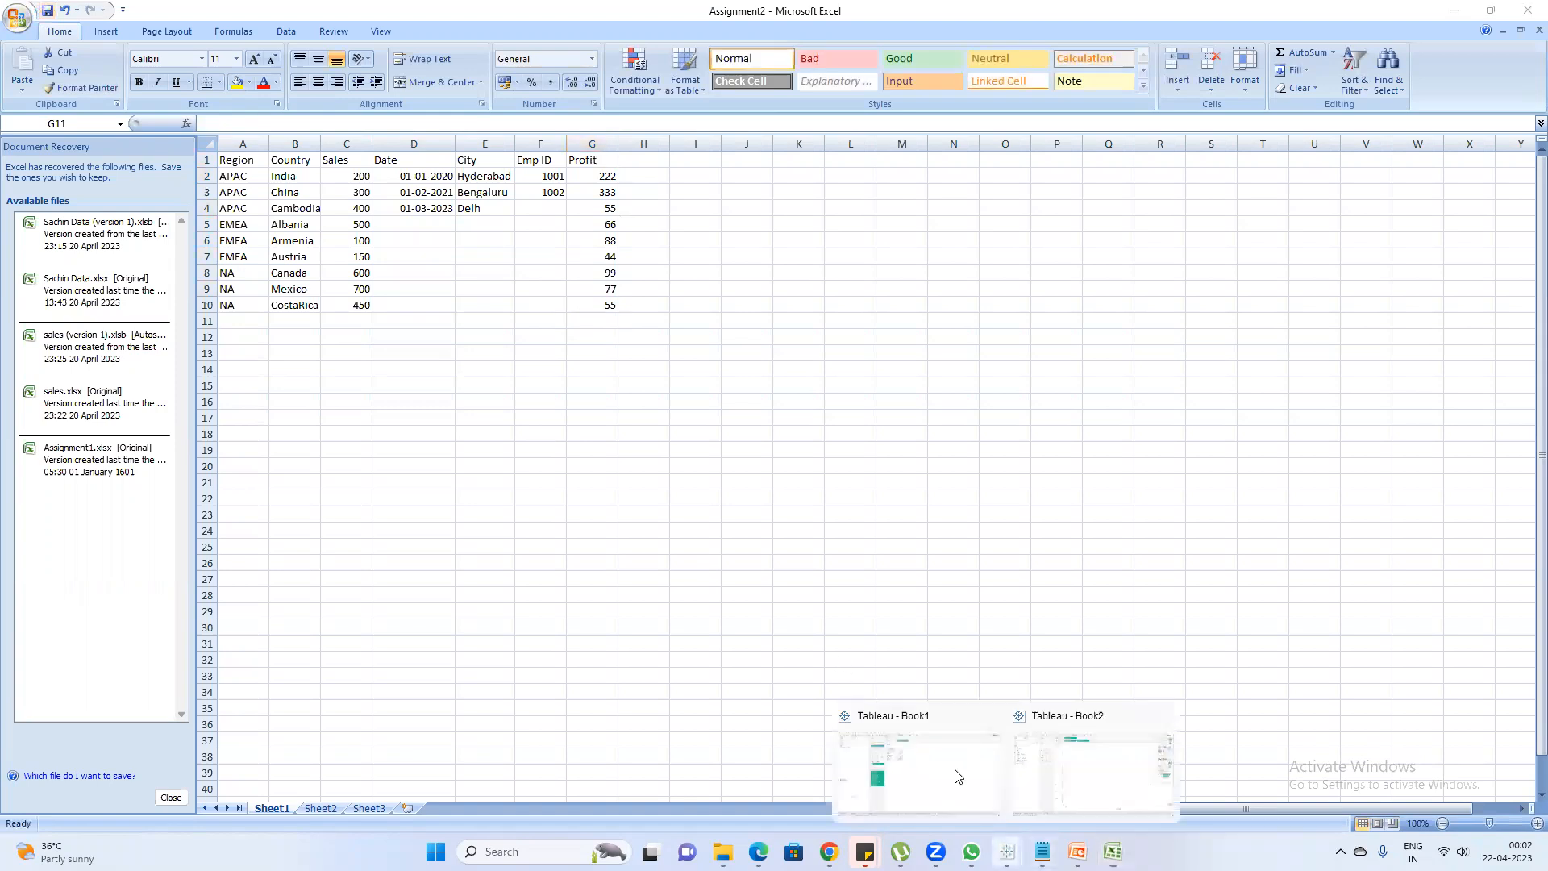
left_click(1075, 762)
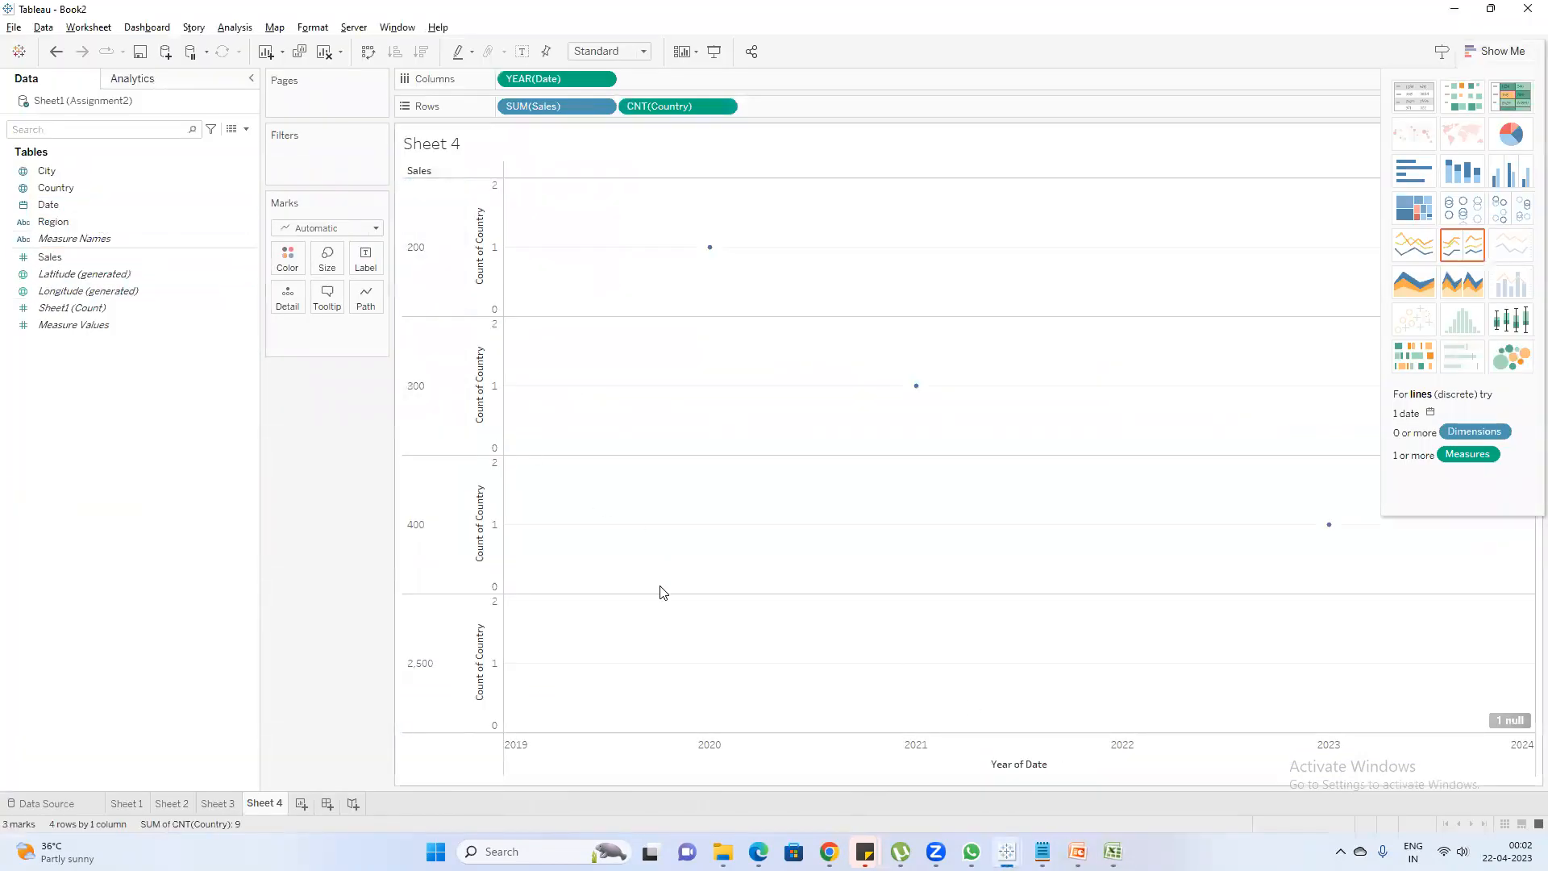
left_click(229, 803)
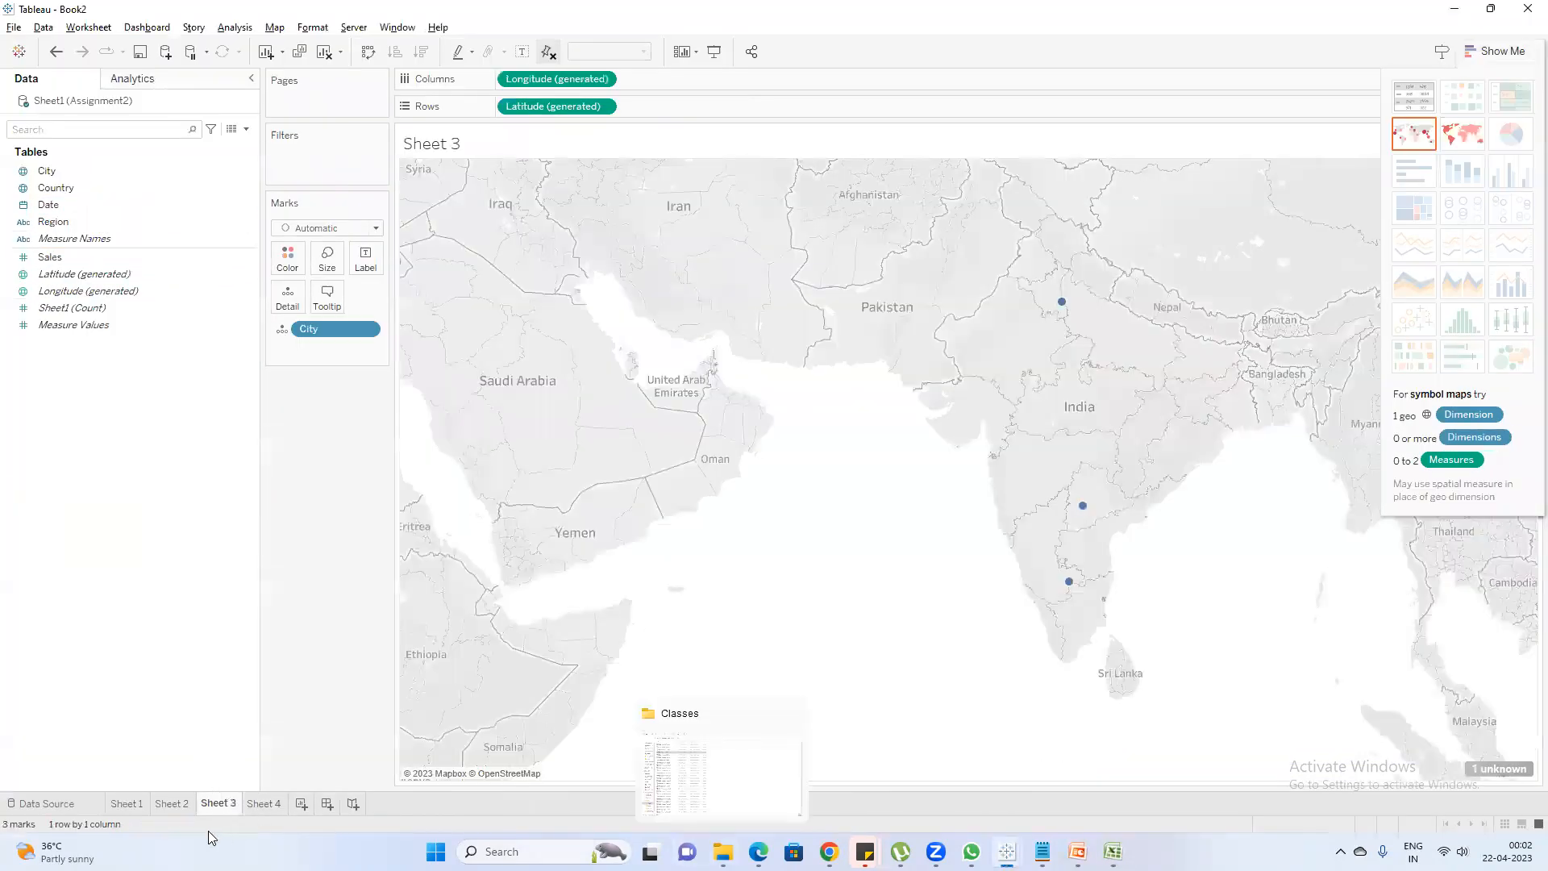
left_click(180, 805)
mouse_move(1007, 852)
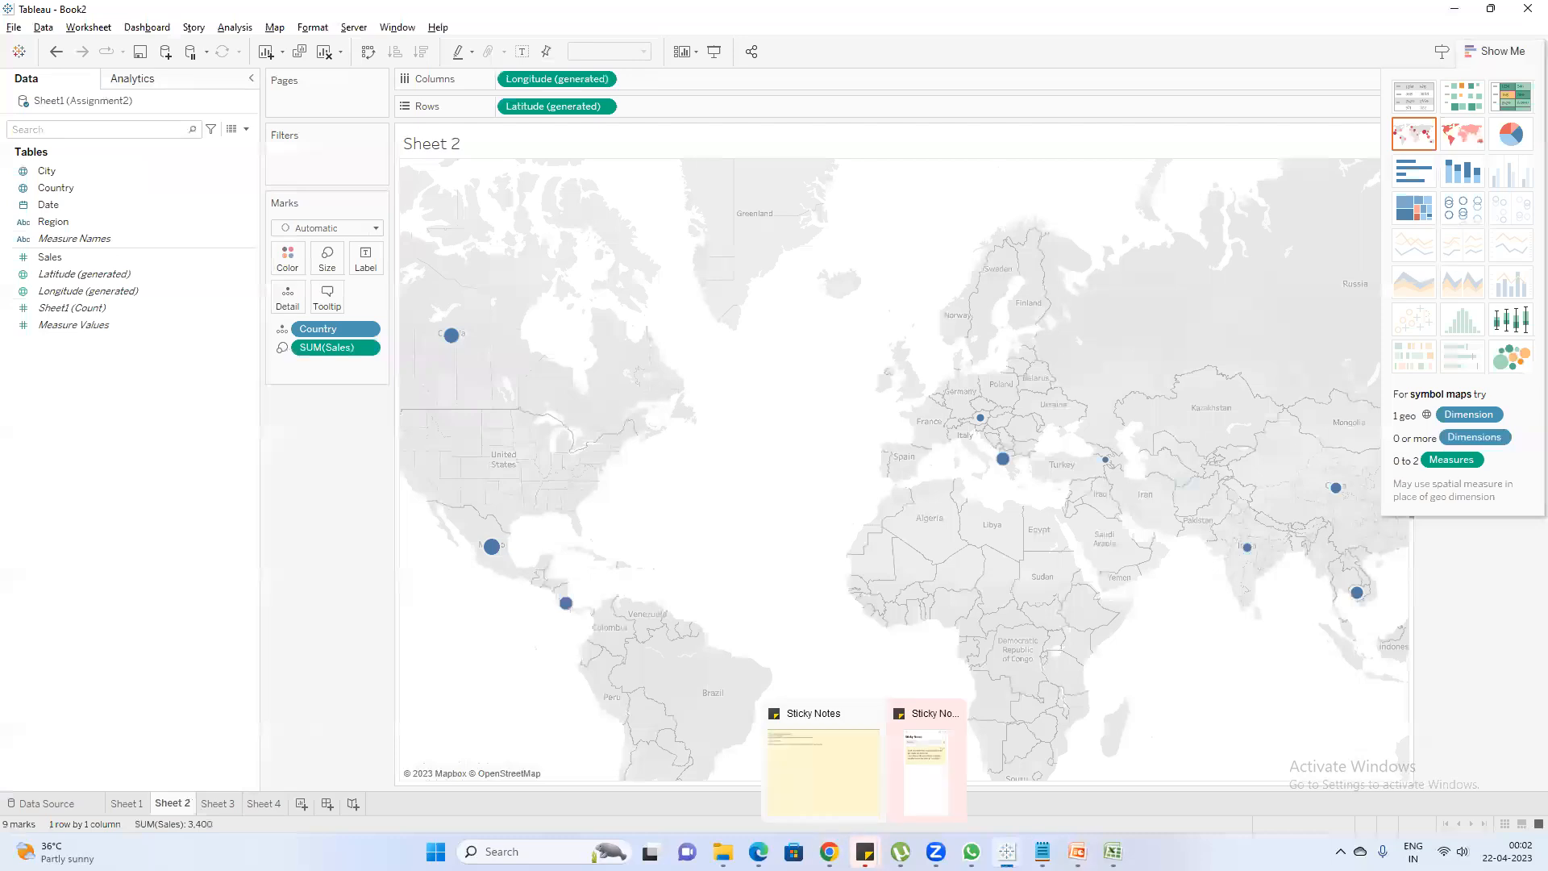
left_click(126, 804)
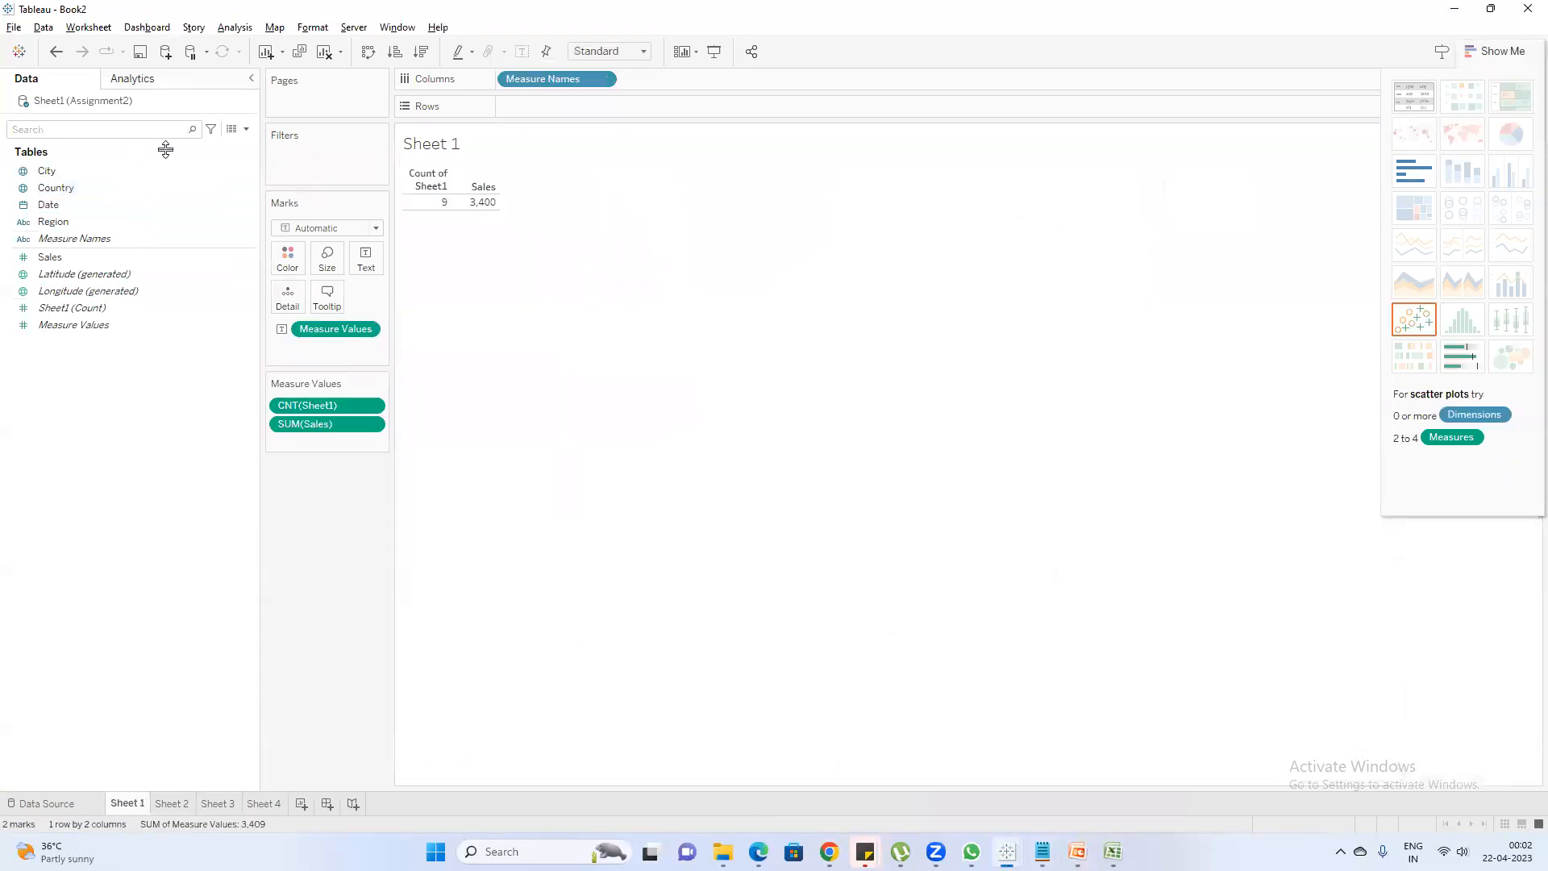
Refresh the Sheet1 (Assignment2) data source to load the added Excel columns
right_click(133, 105)
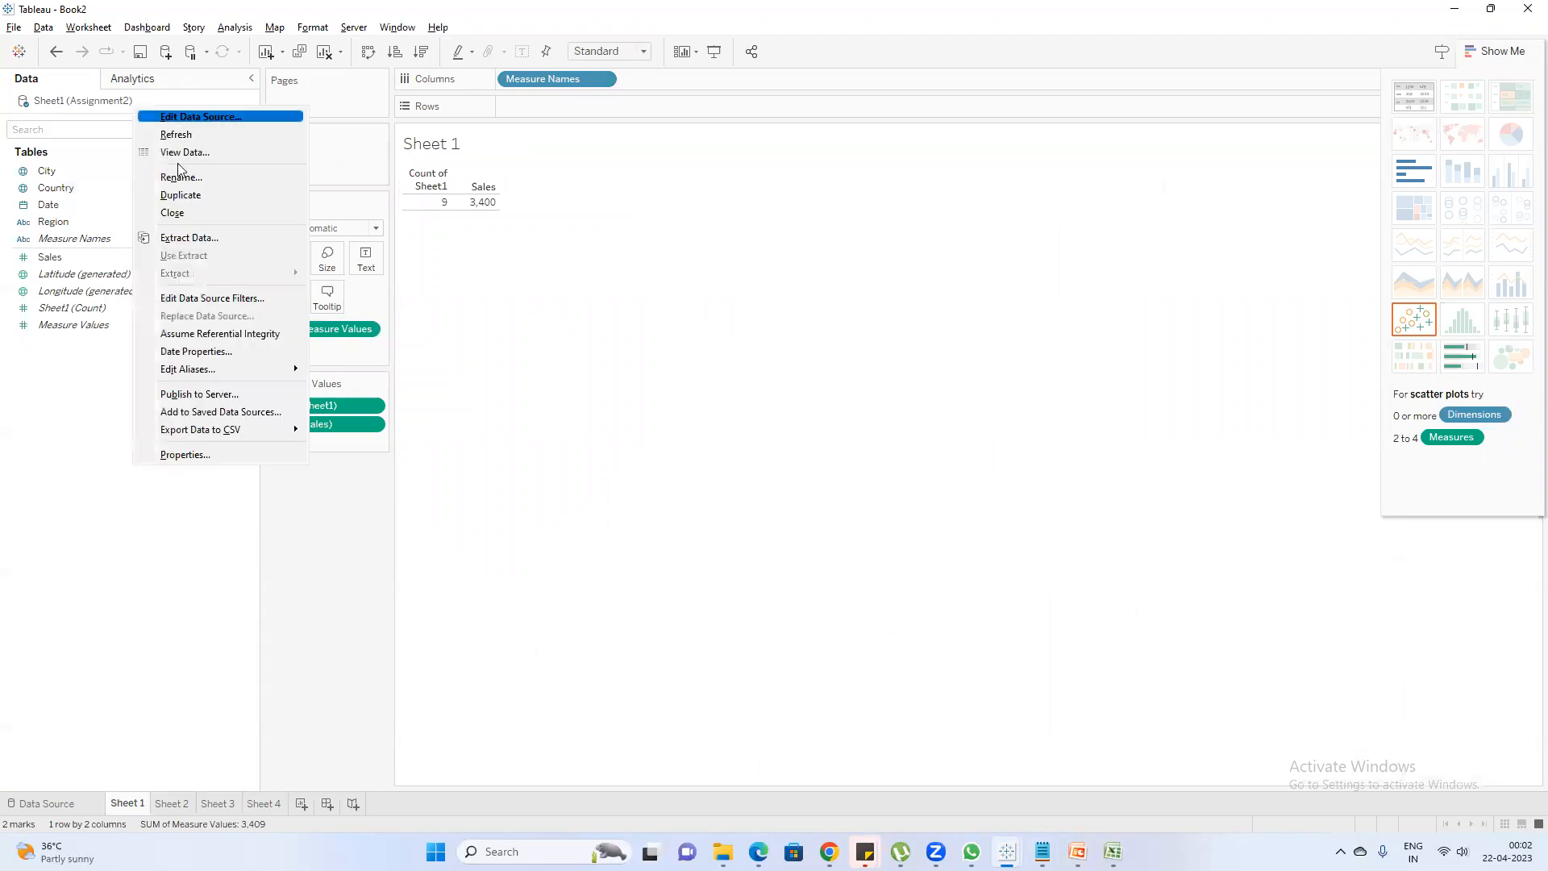
left_click(477, 227)
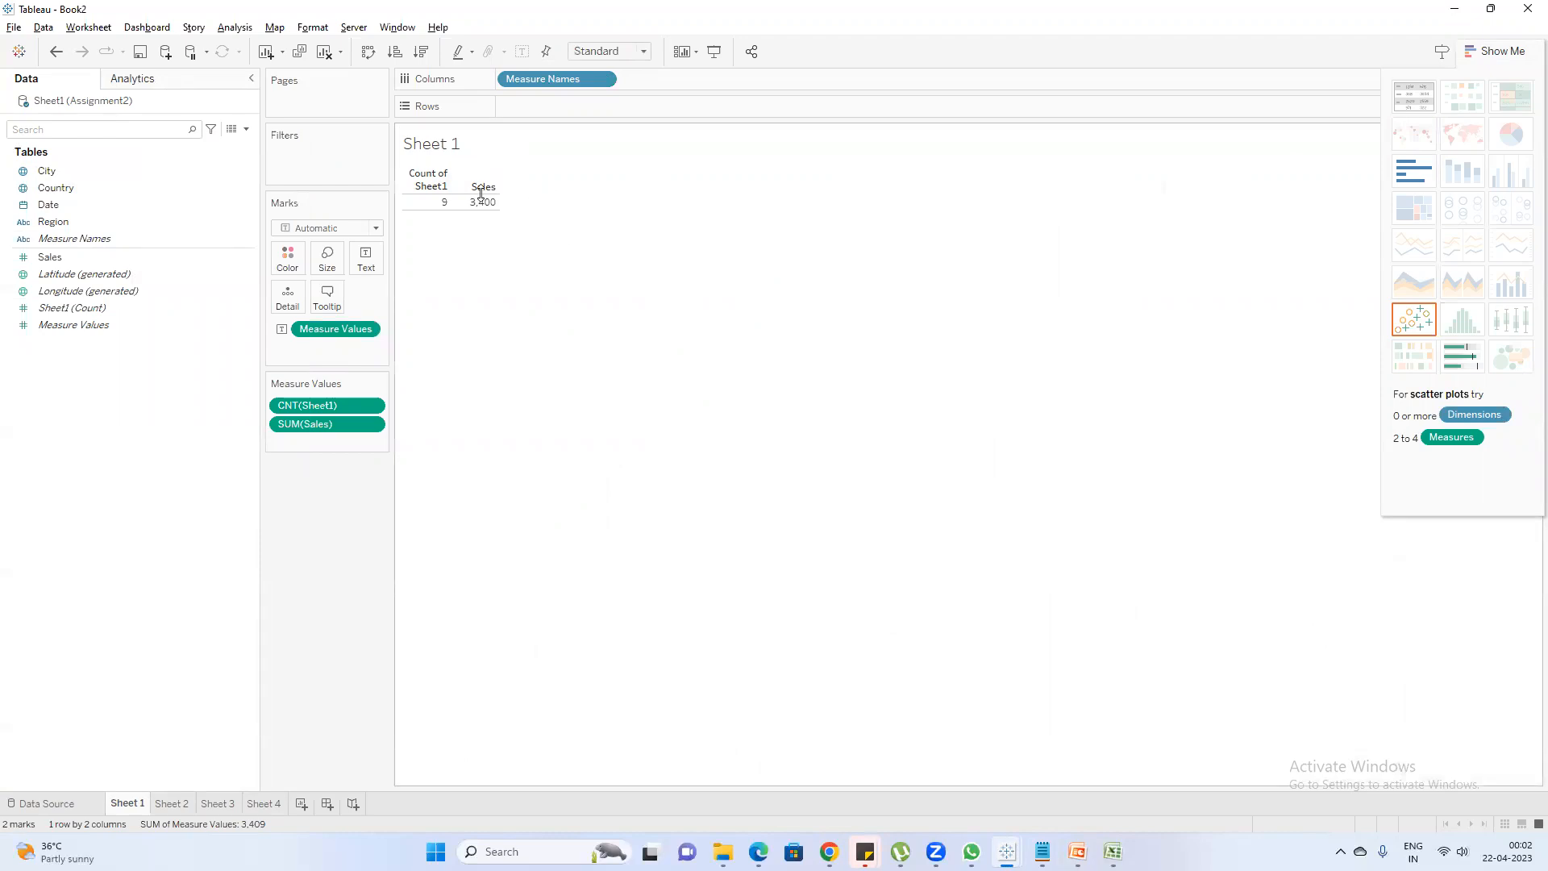
right_click(64, 106)
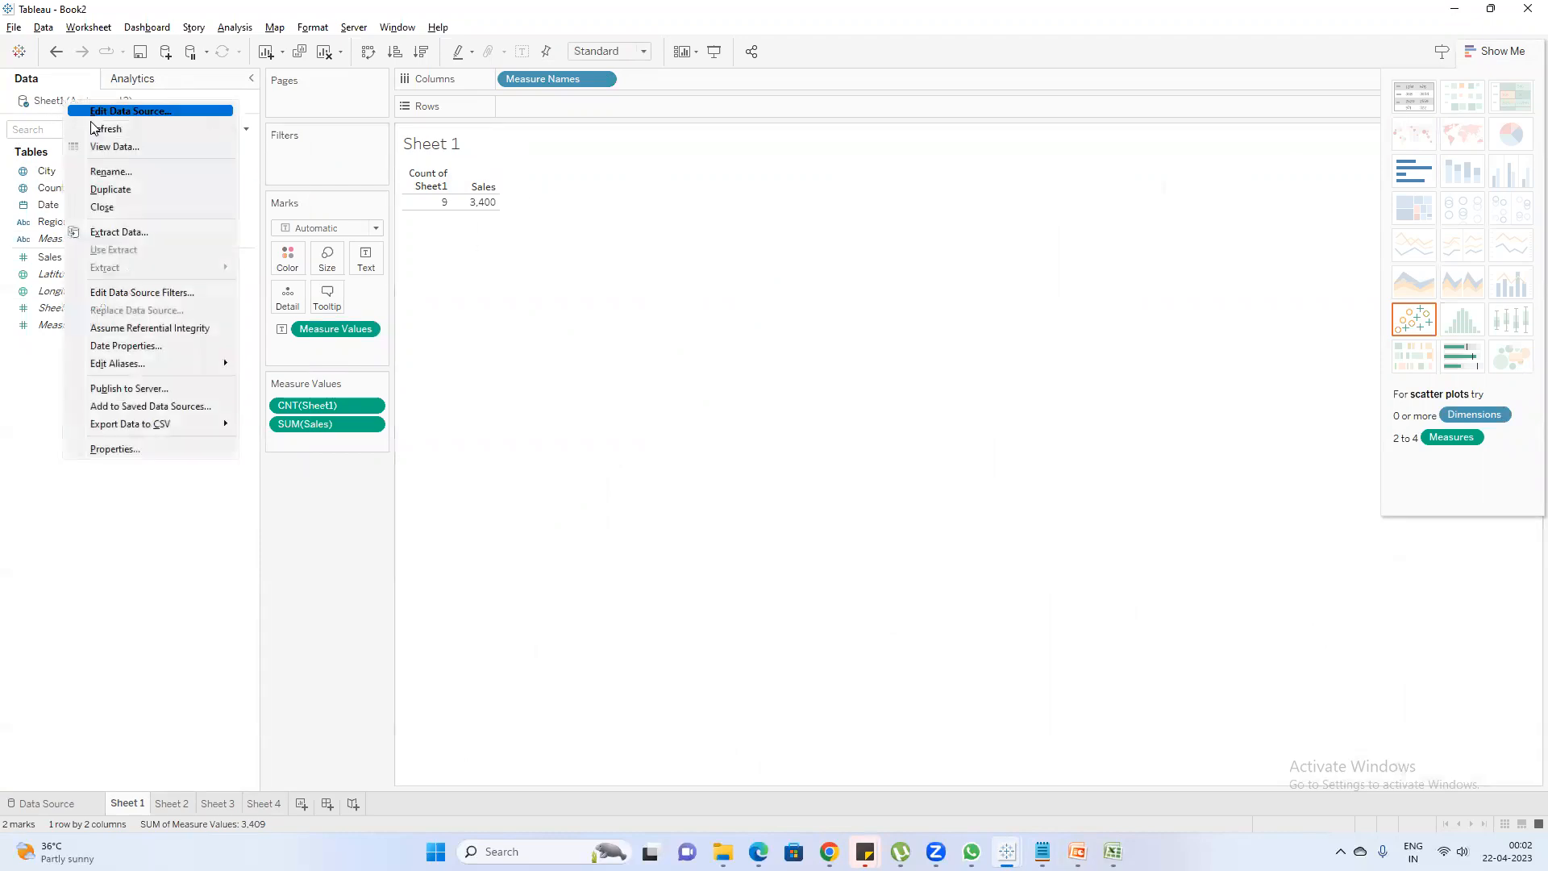
left_click(100, 132)
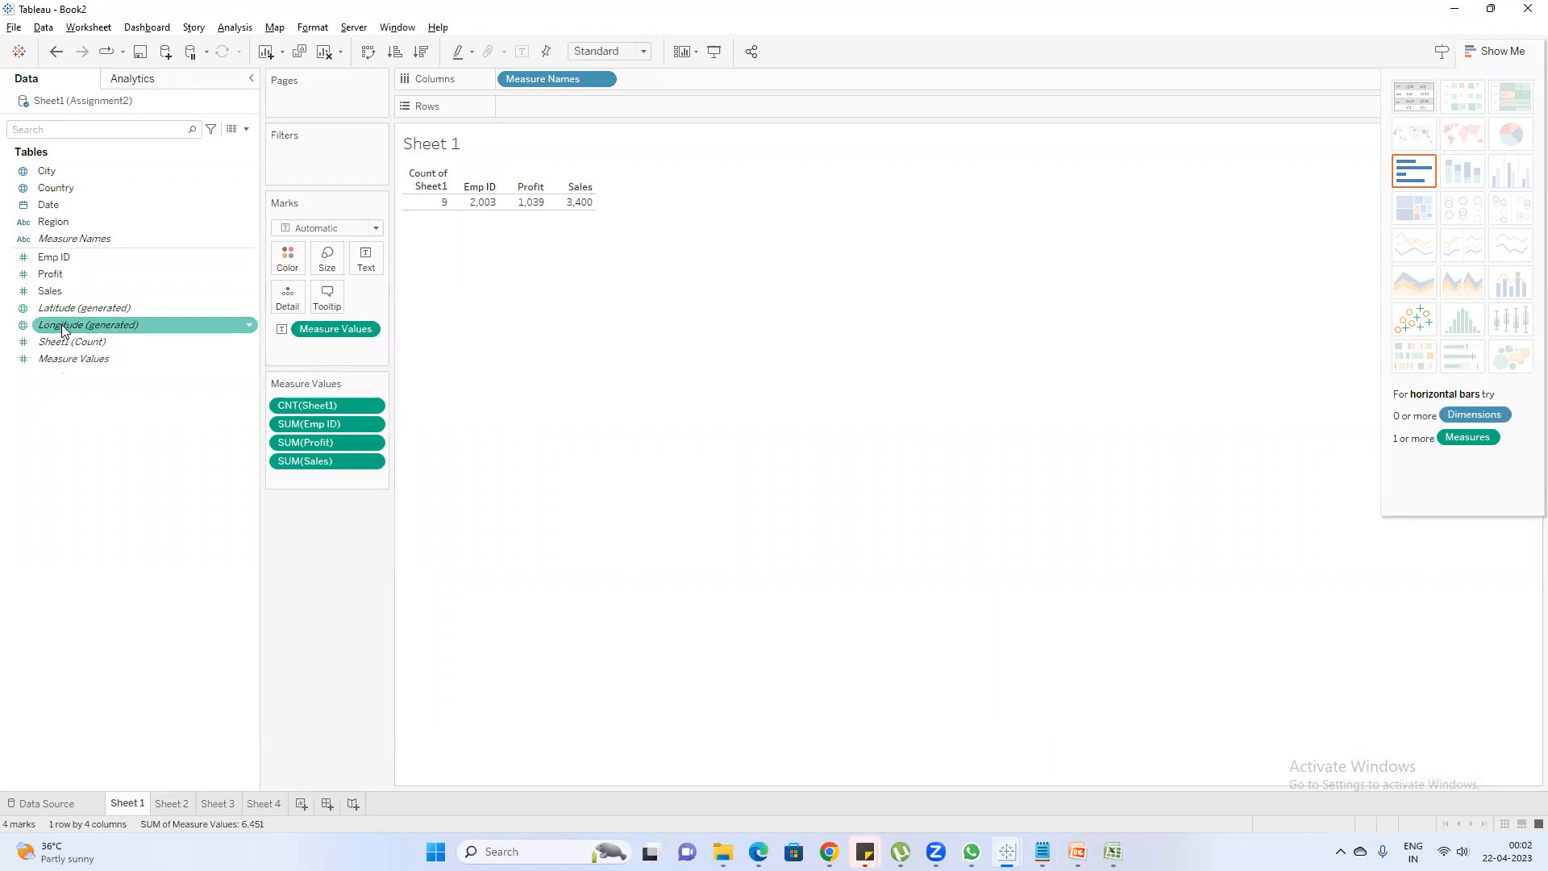
Change the data type of the Emp ID field to String
left_click(25, 258)
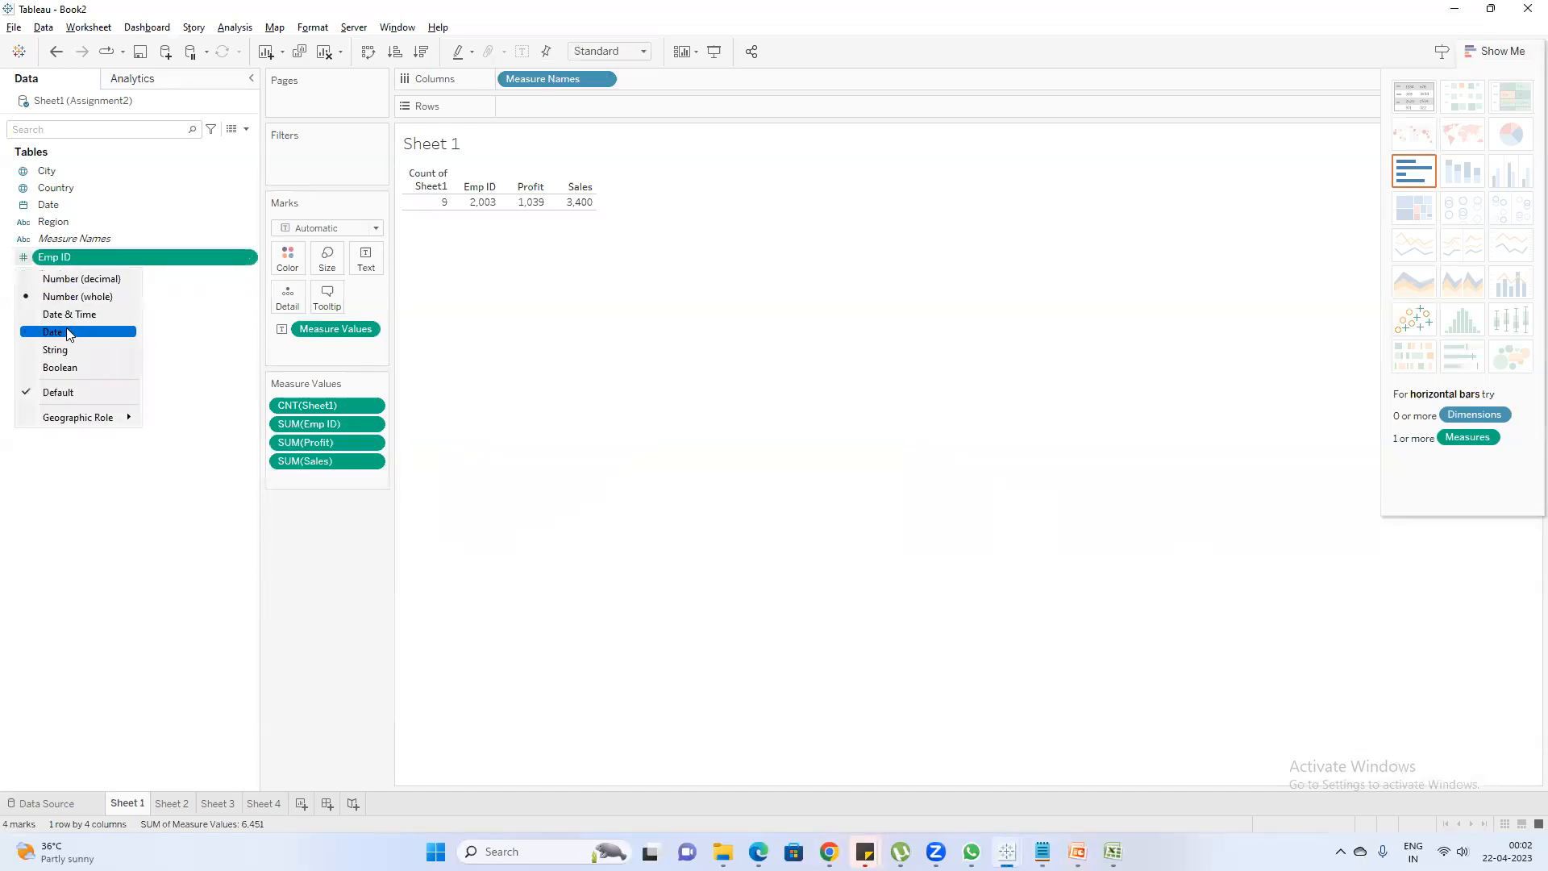
left_click(75, 350)
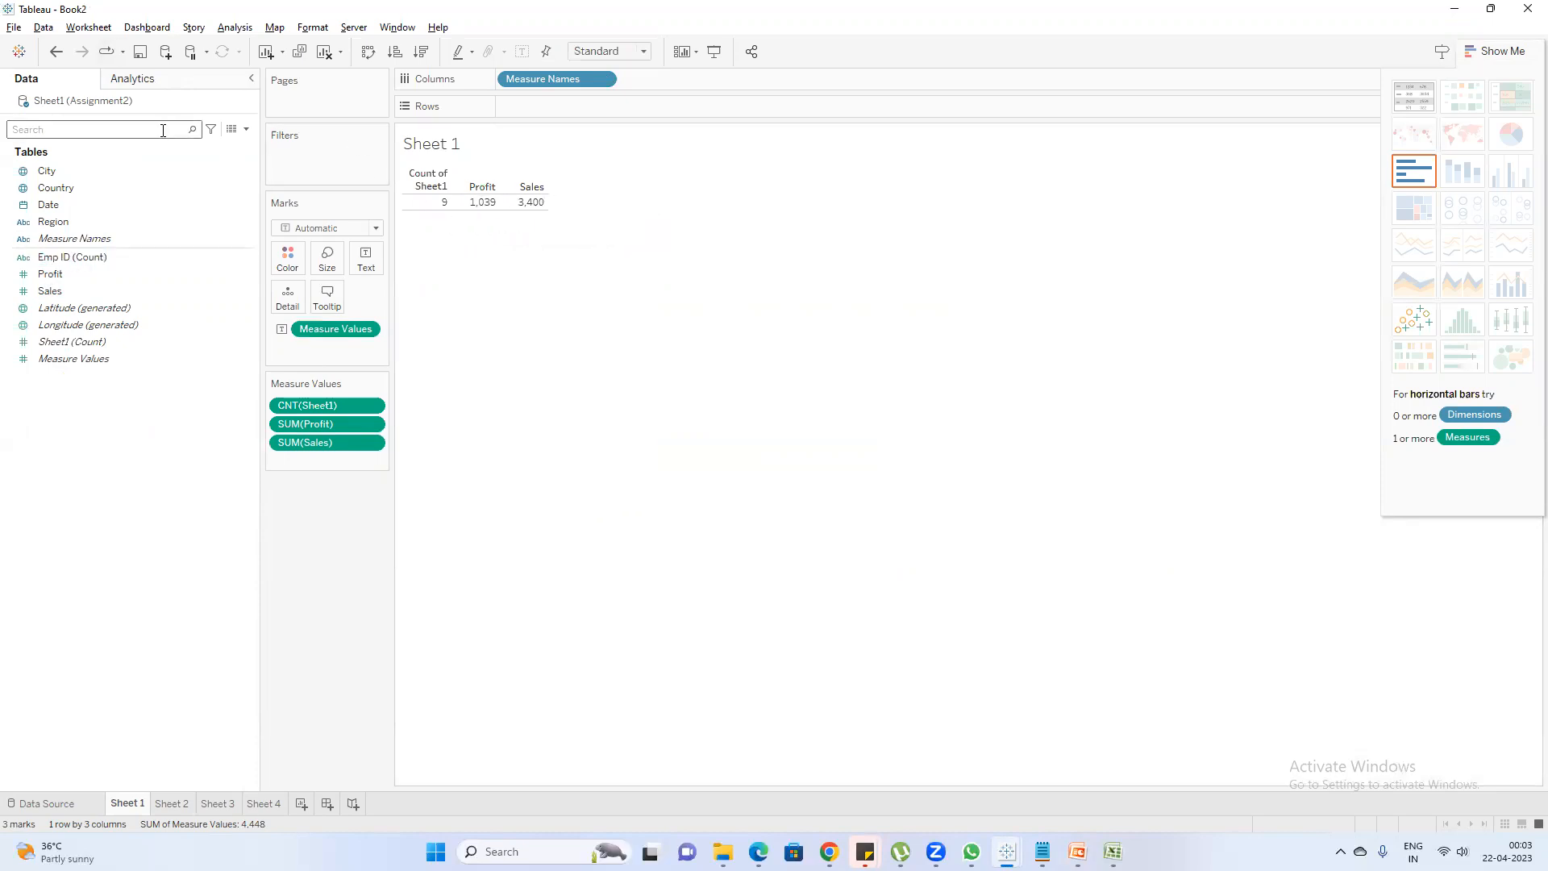
right_click(107, 109)
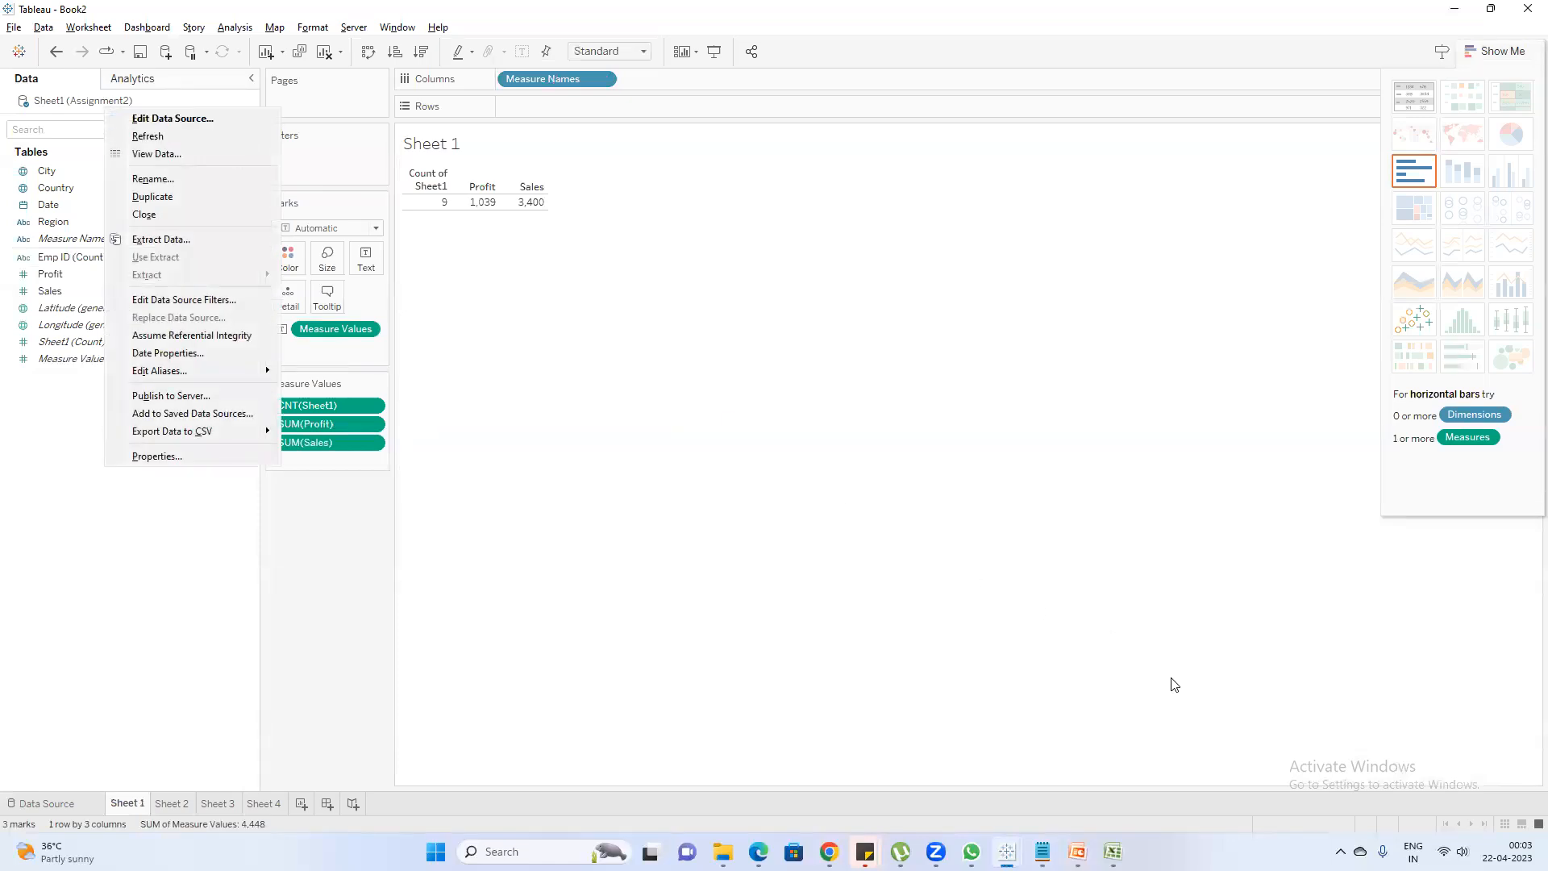
Switch to the Notepad notes and continue the Live line with "--In"
mouse_move(1077, 851)
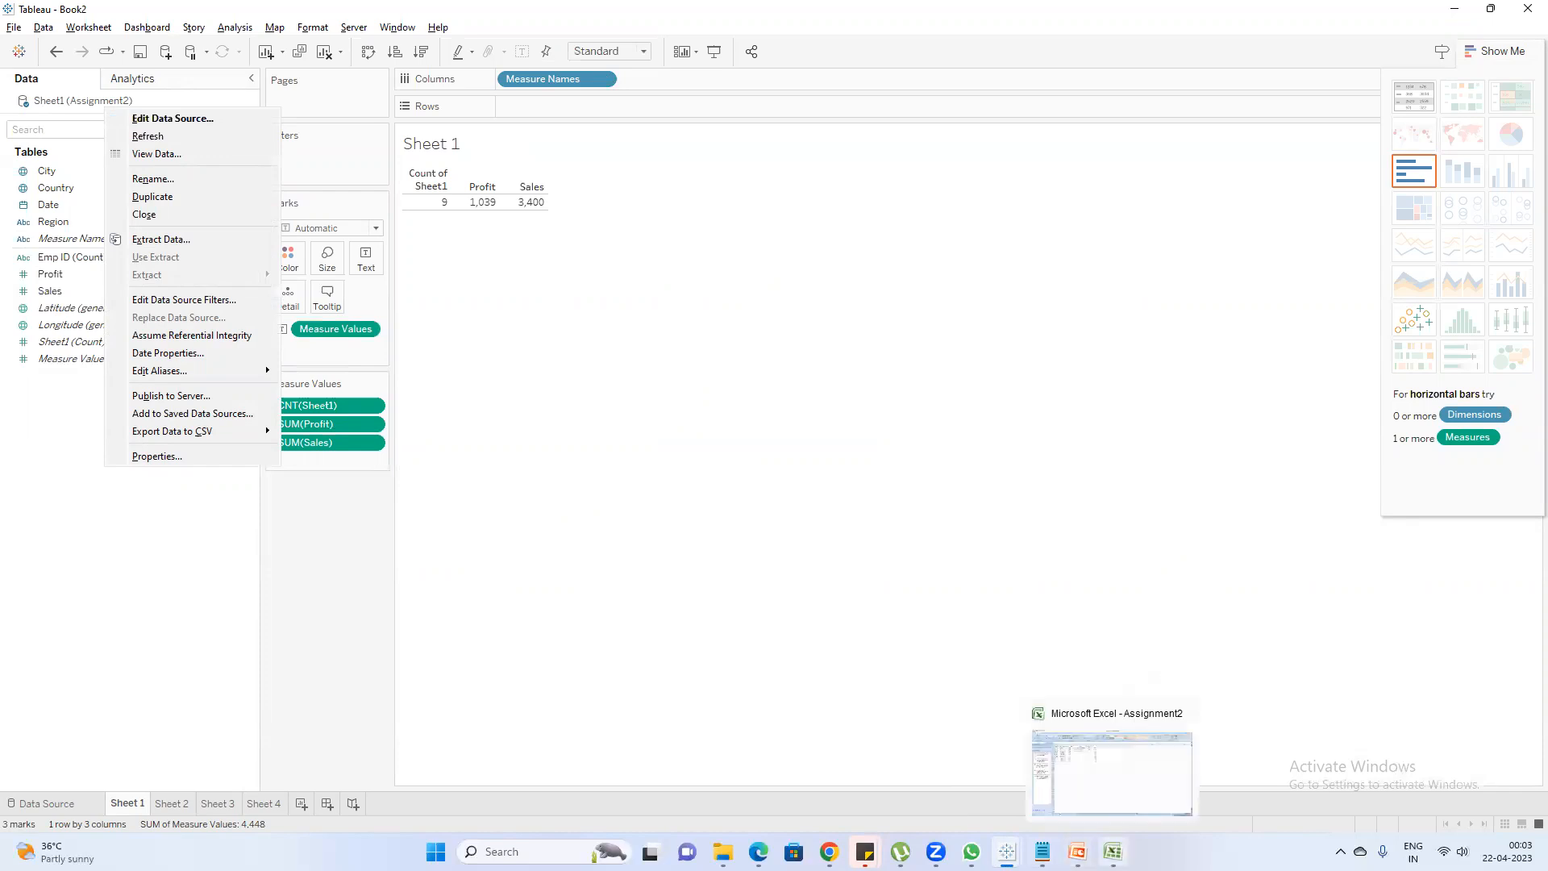
left_click(1043, 851)
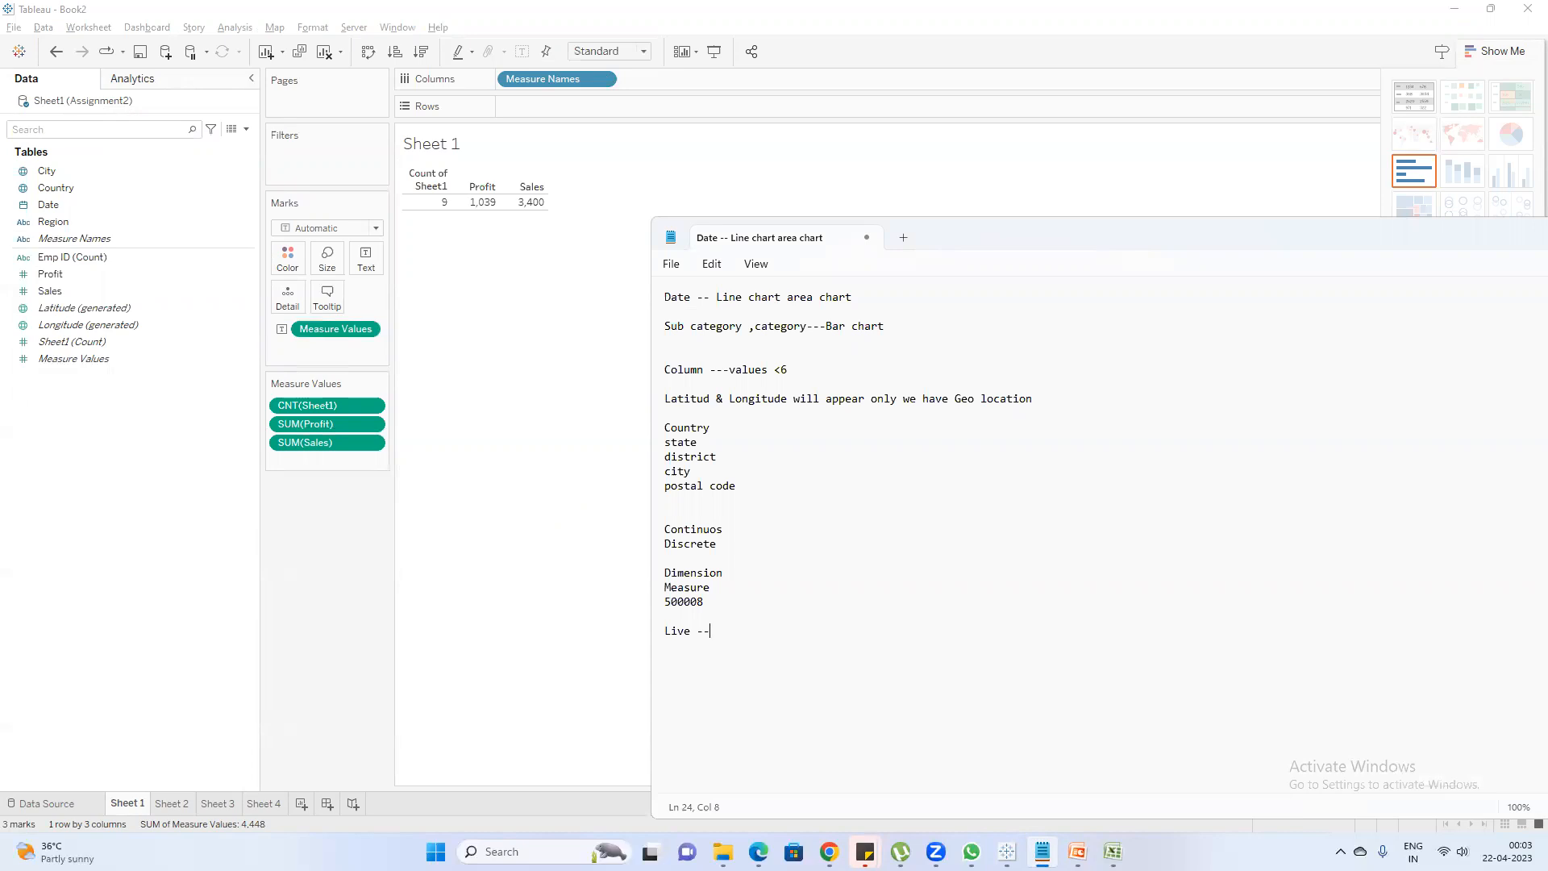
type("In")
Return to the Live connection slide in PowerPoint and highlight point 2 and the words "dashboards in live connection in" in point 3
key("alt+Tab")
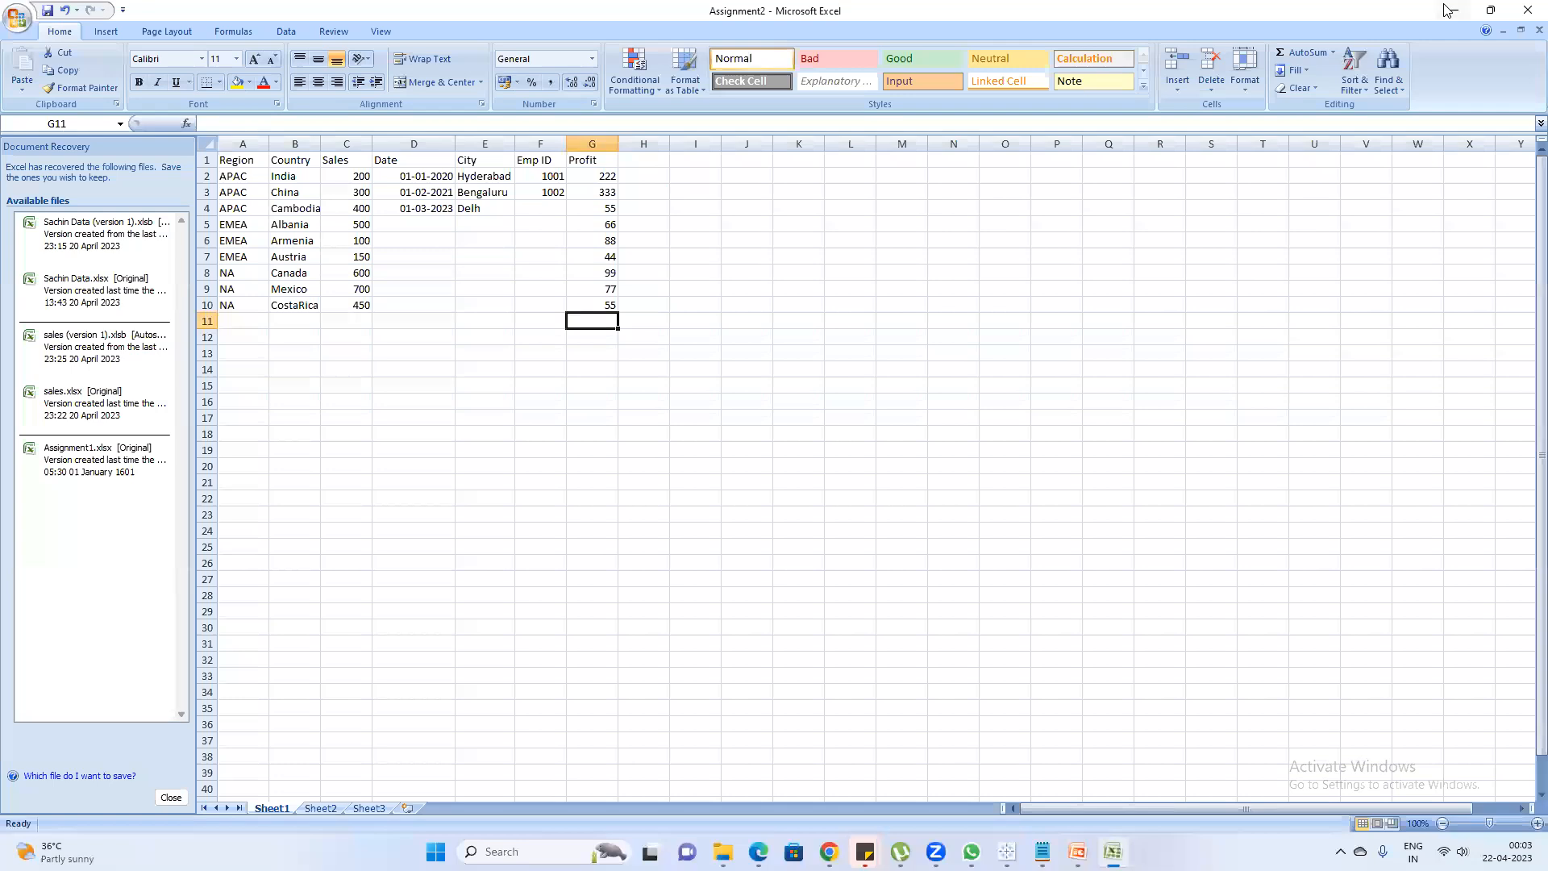
key("alt+Tab")
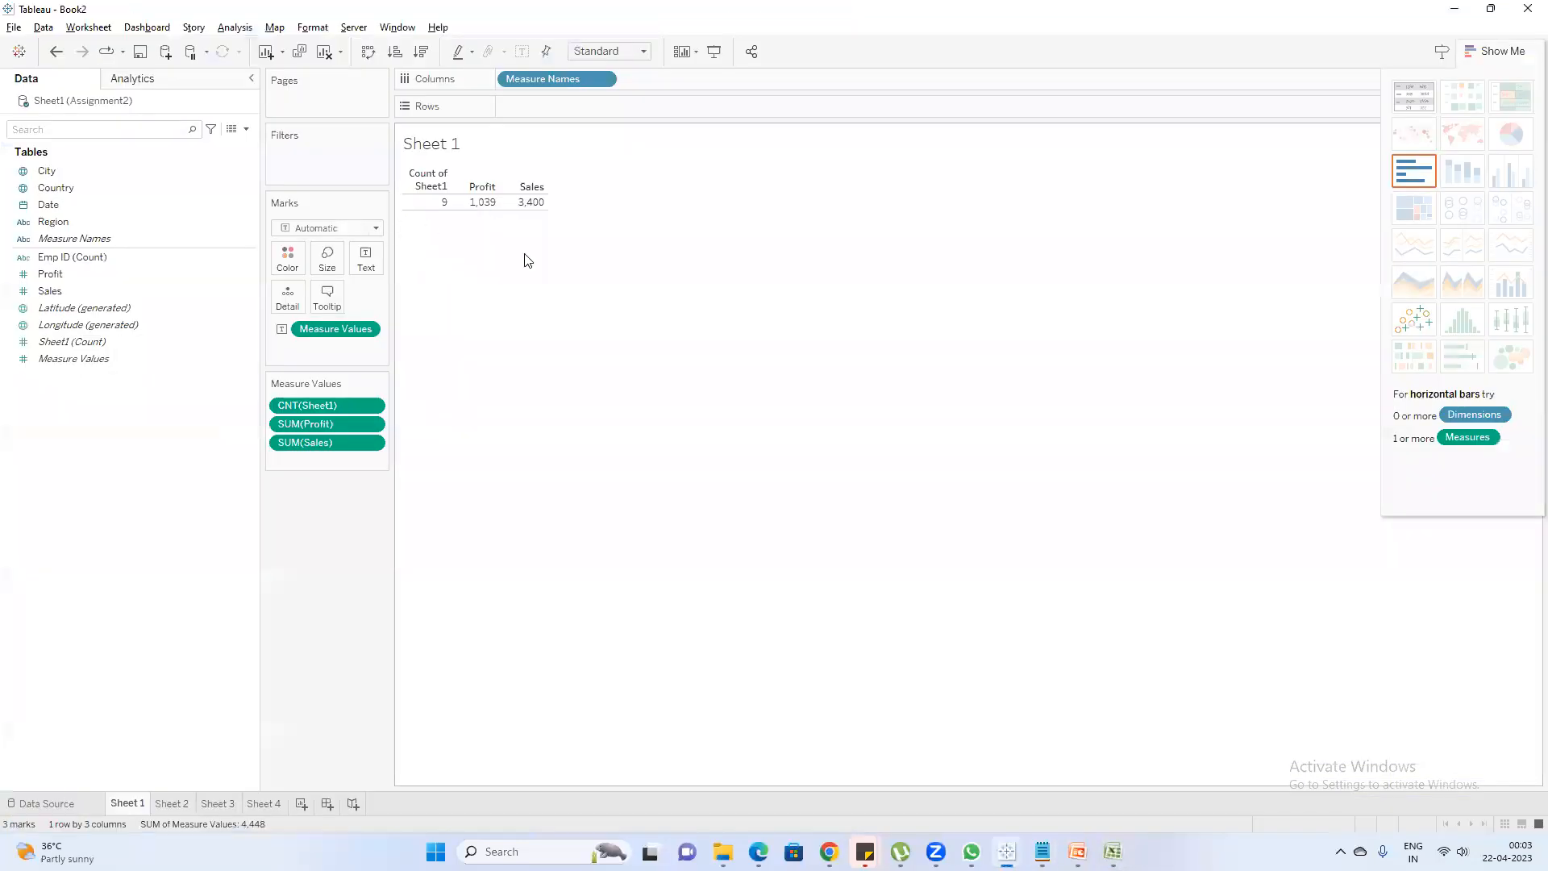
mouse_move(1077, 852)
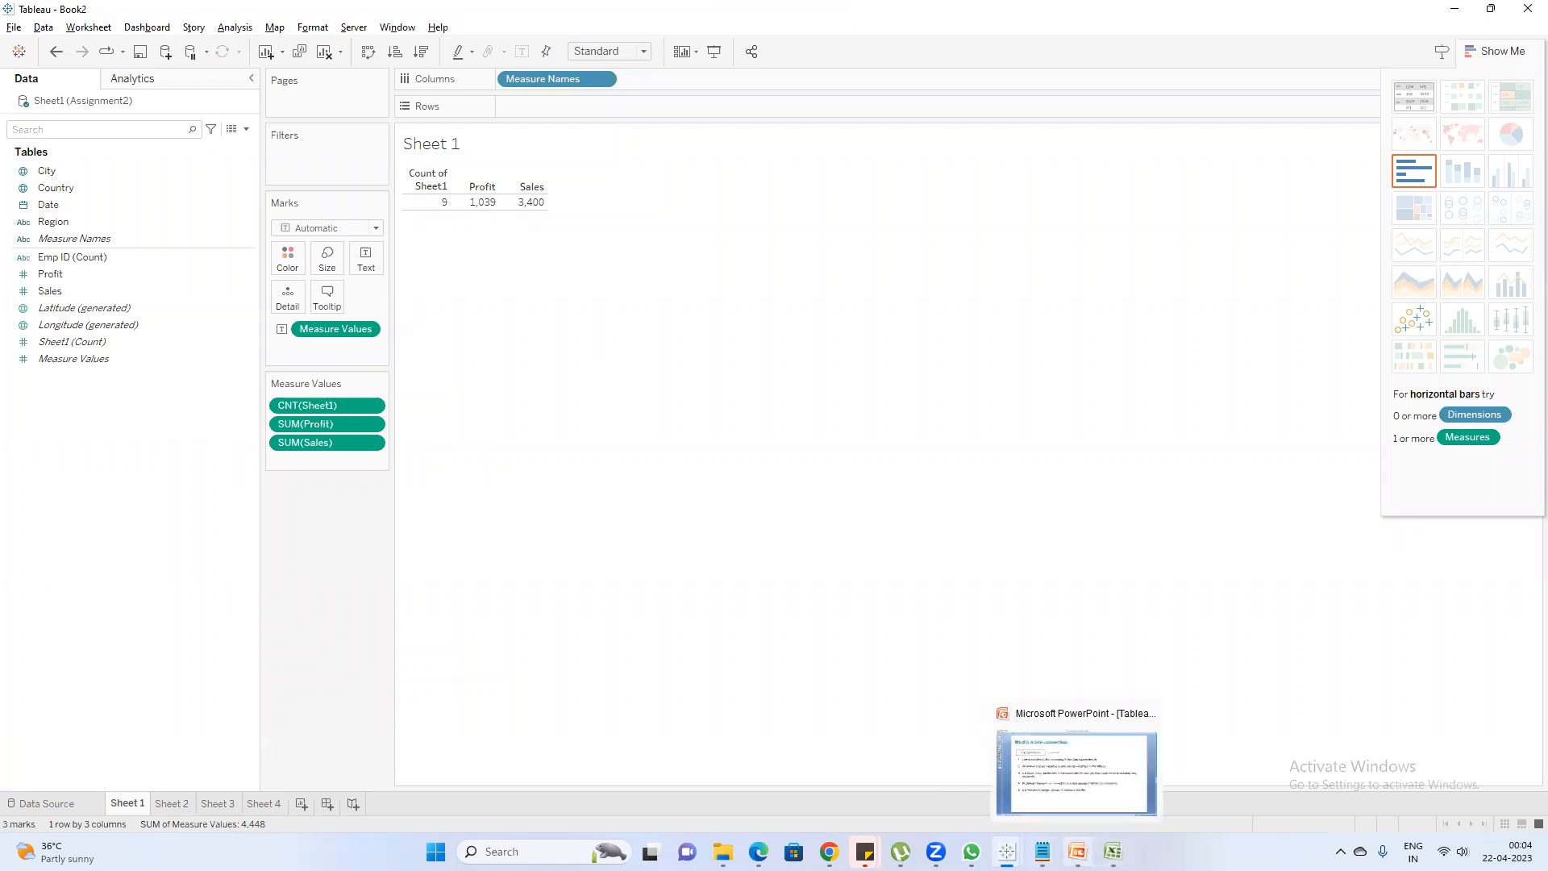
left_click(1078, 851)
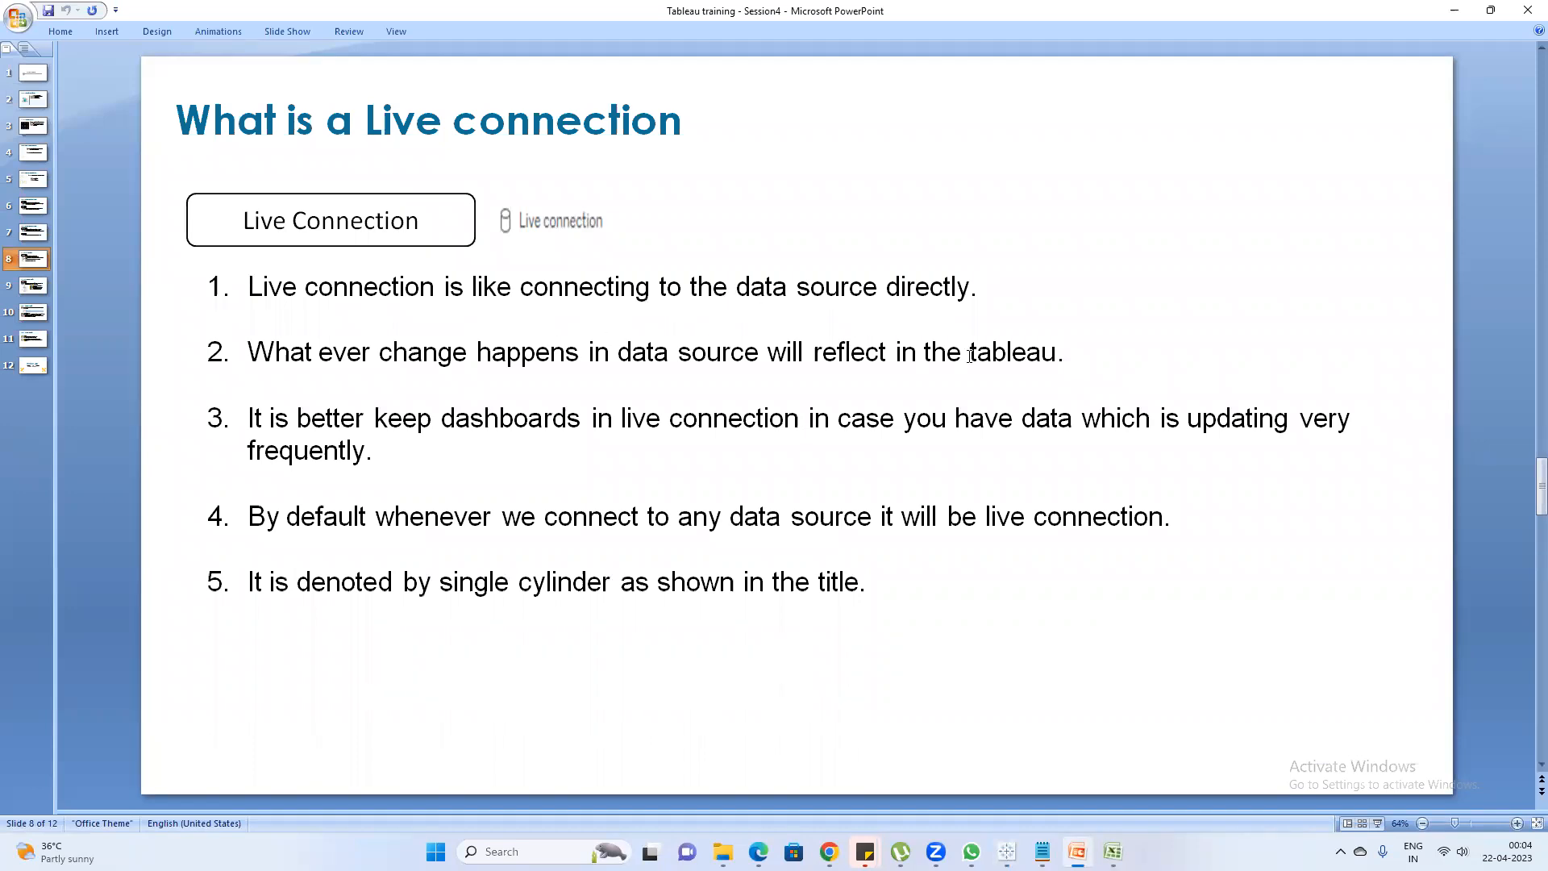
left_click_drag(1085, 361, 220, 364)
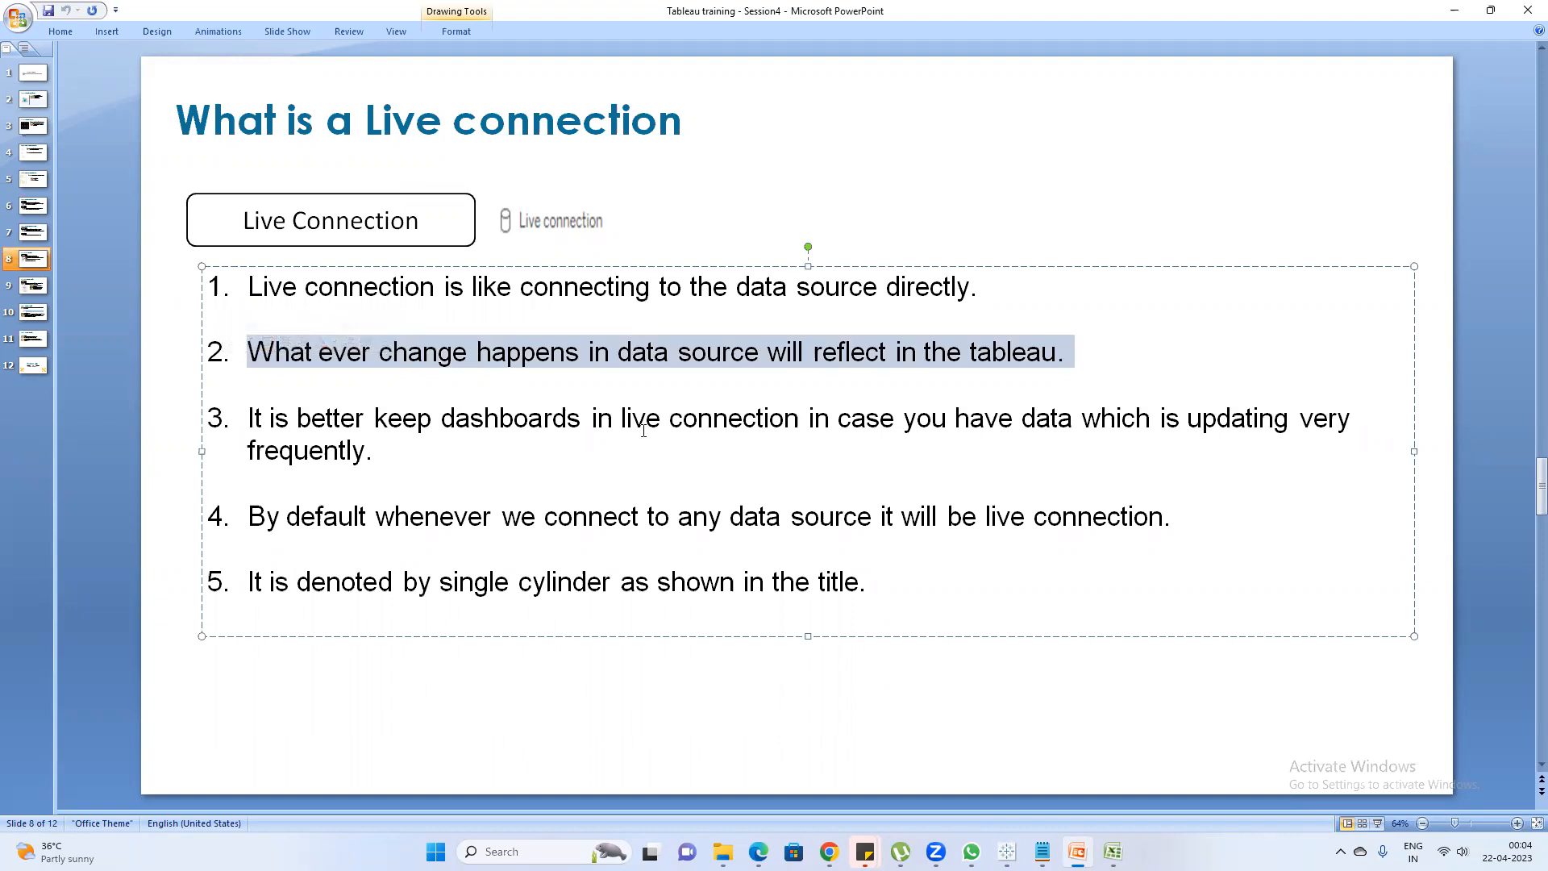
left_click(613, 443)
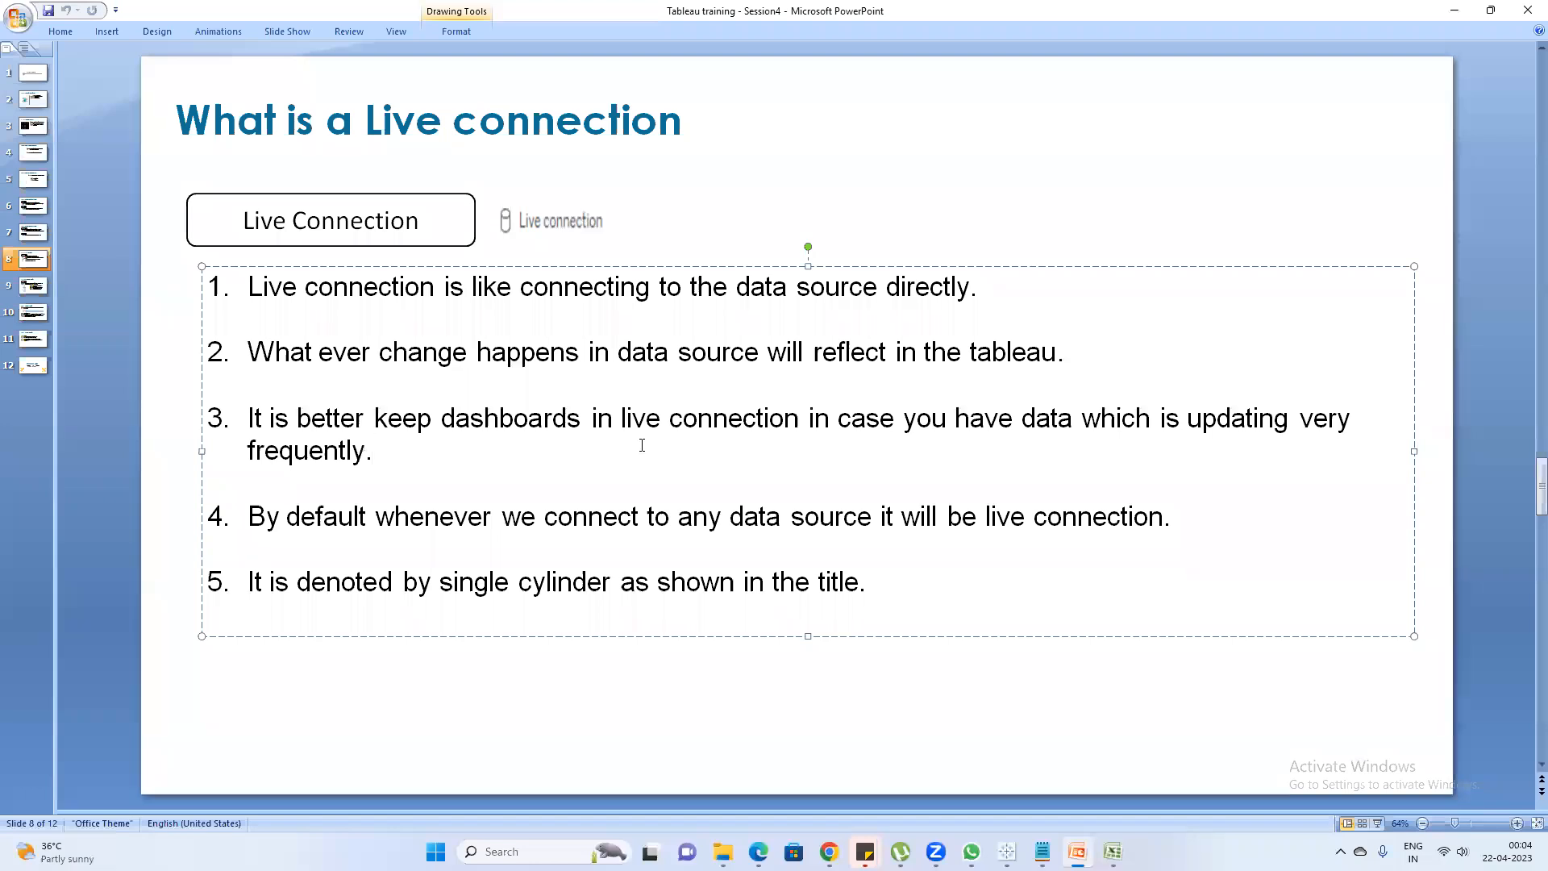
left_click_drag(839, 425, 546, 436)
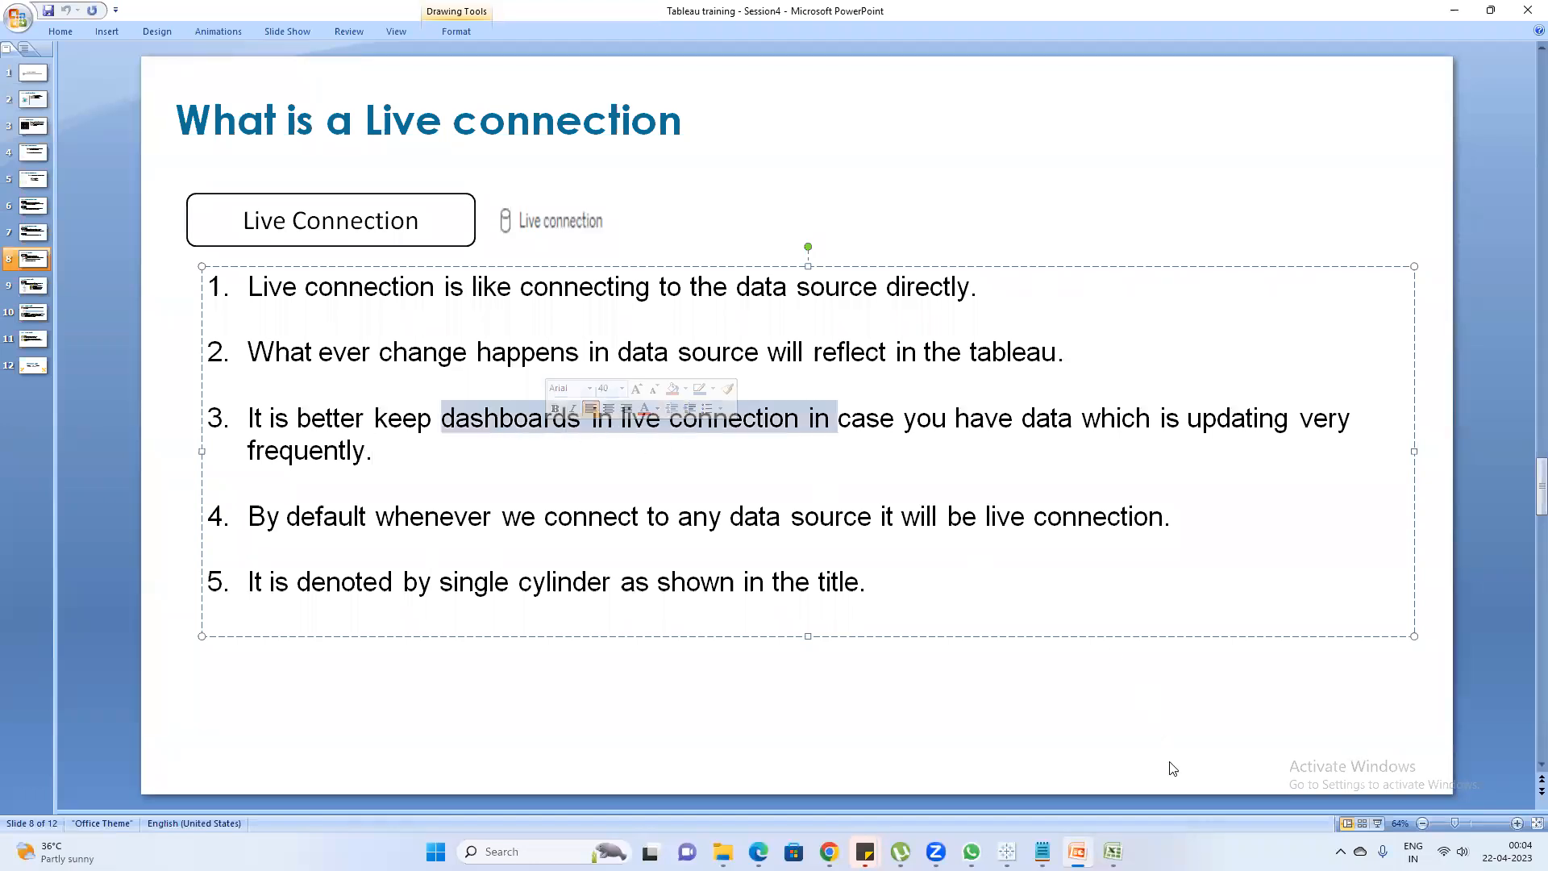
Switch to the Notepad notes and replace all the text with "Live connection Stock exchange"
left_click(1042, 851)
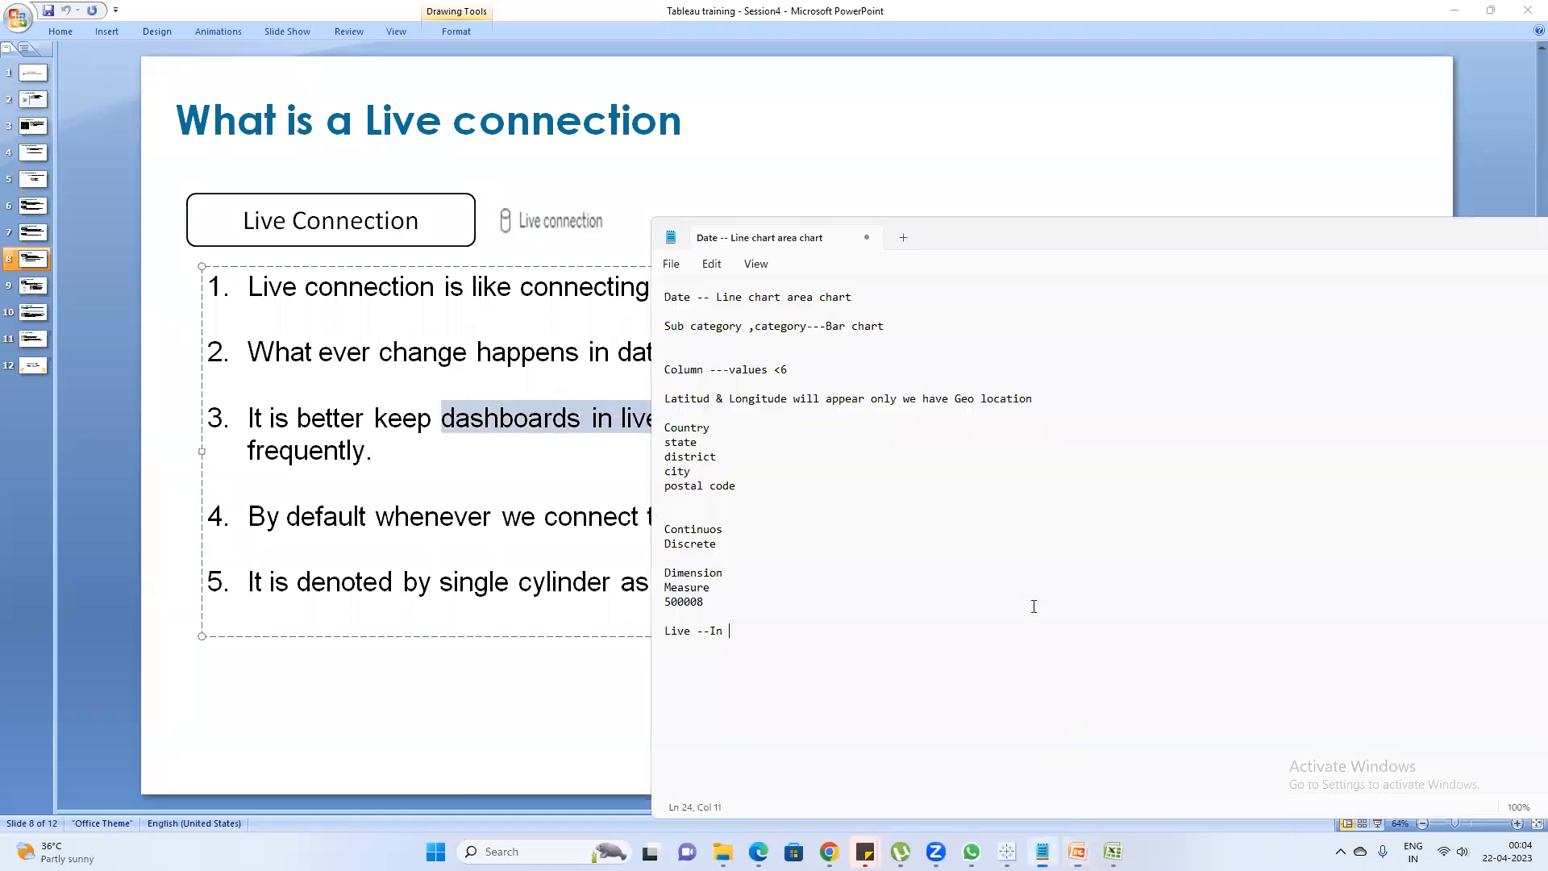
left_click_drag(729, 633, 628, 290)
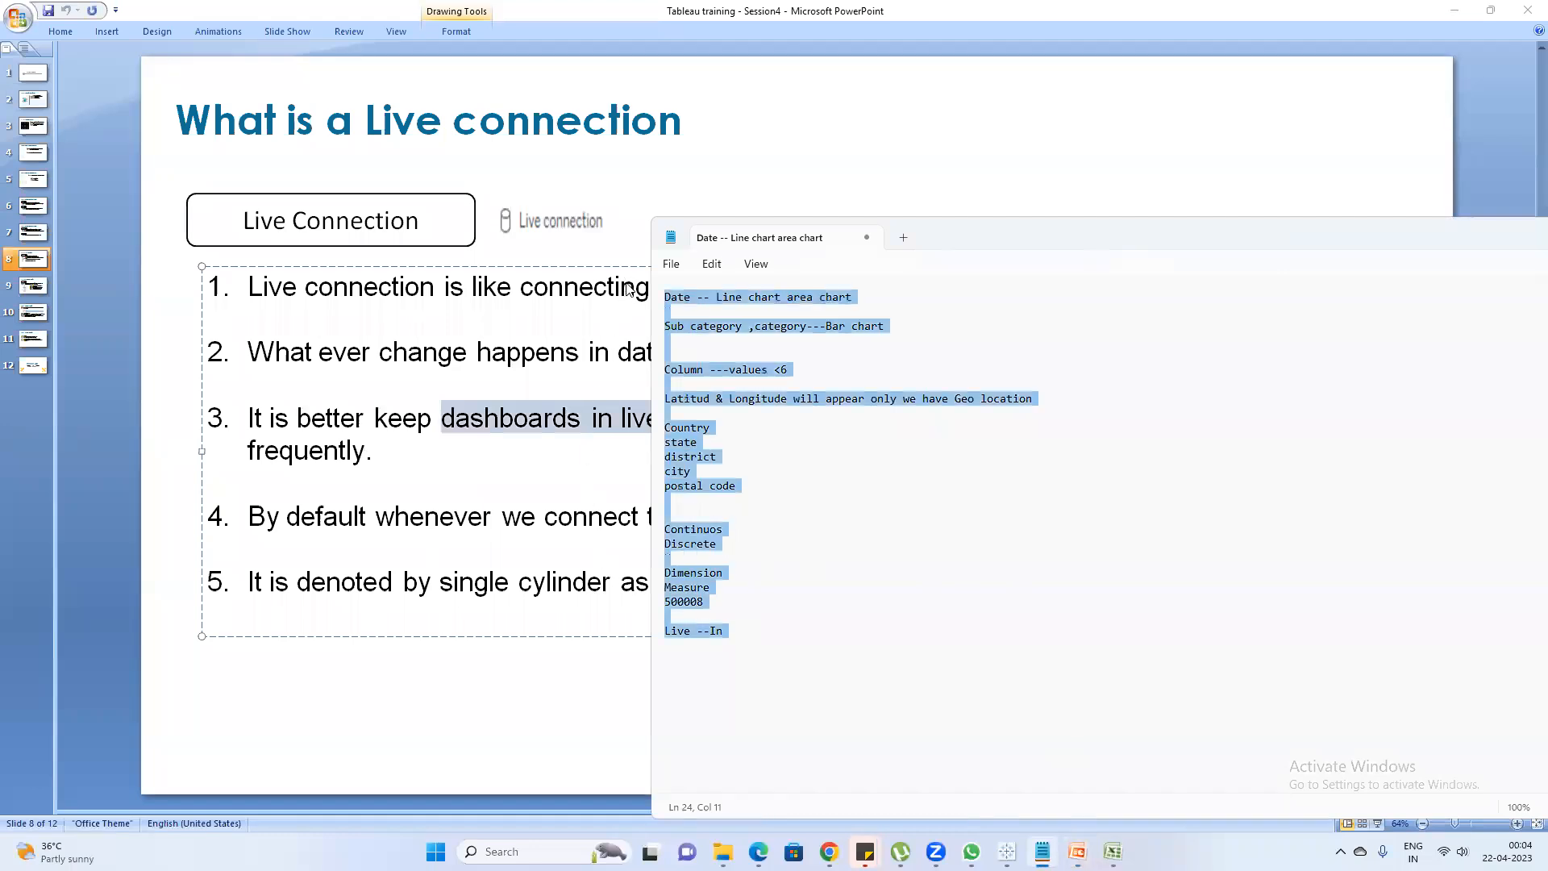
type("Live connection ")
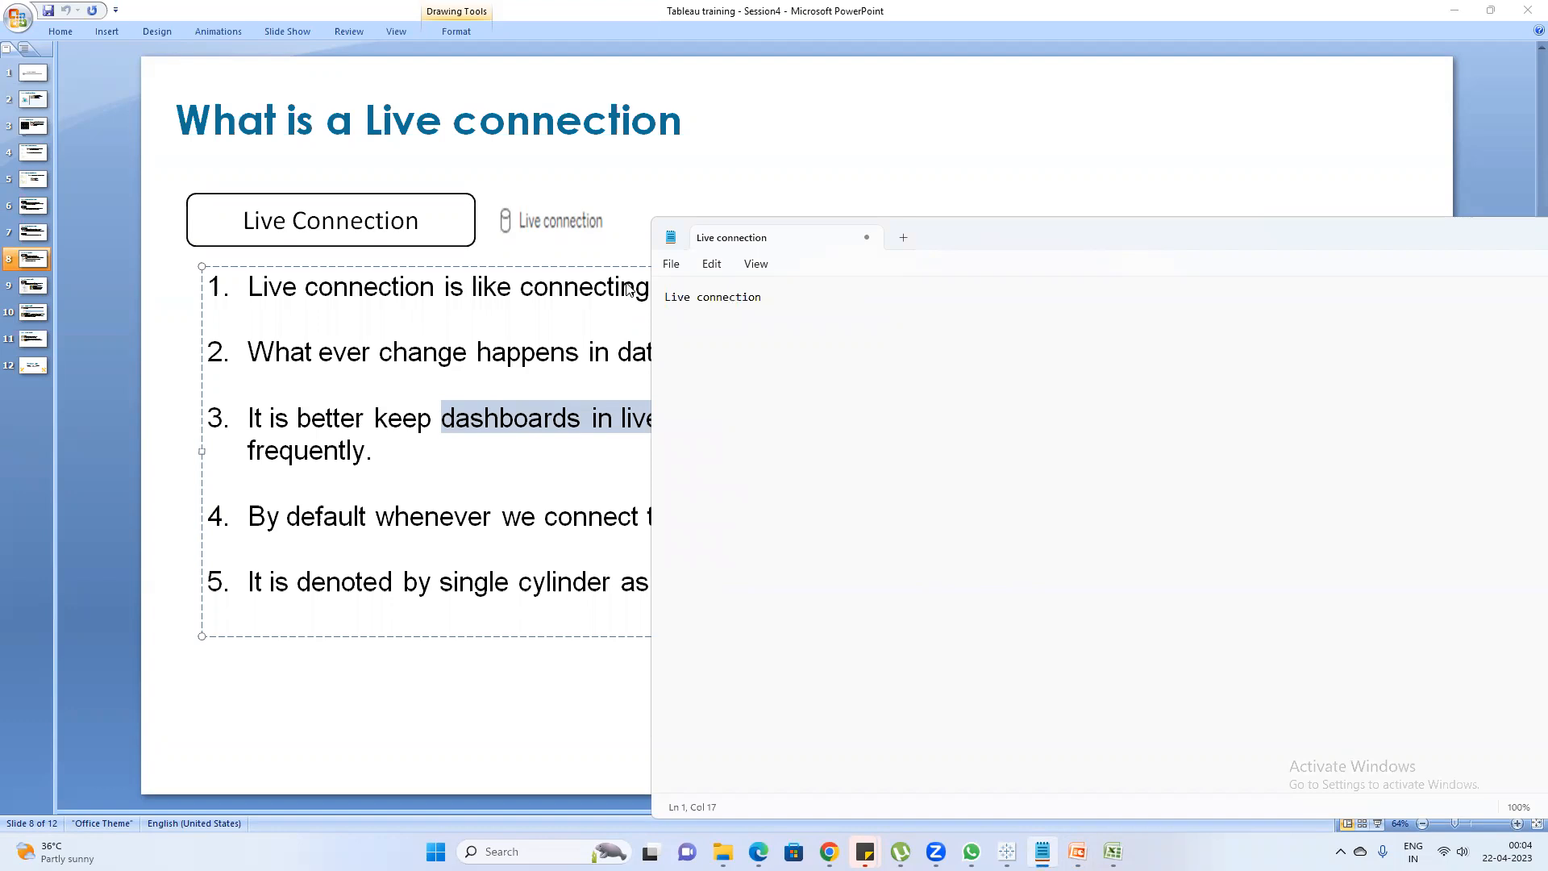
type("Stock exchange")
Return to the Live connection slide in PowerPoint, highlight point 4 and place the cursor at the end of point 5
key("alt+Tab")
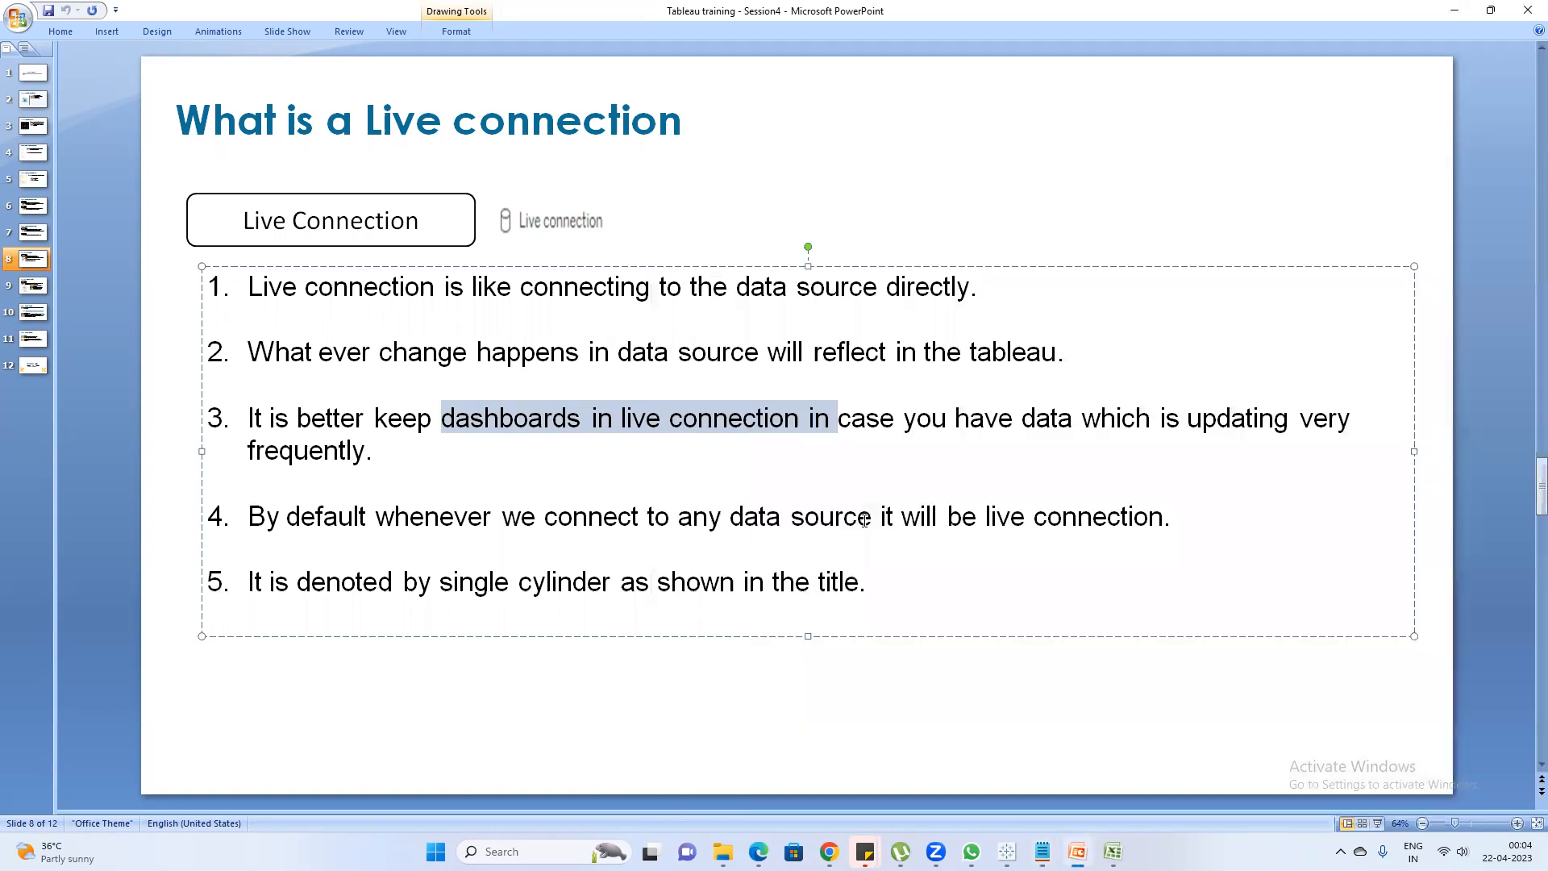
left_click_drag(1229, 516, 195, 525)
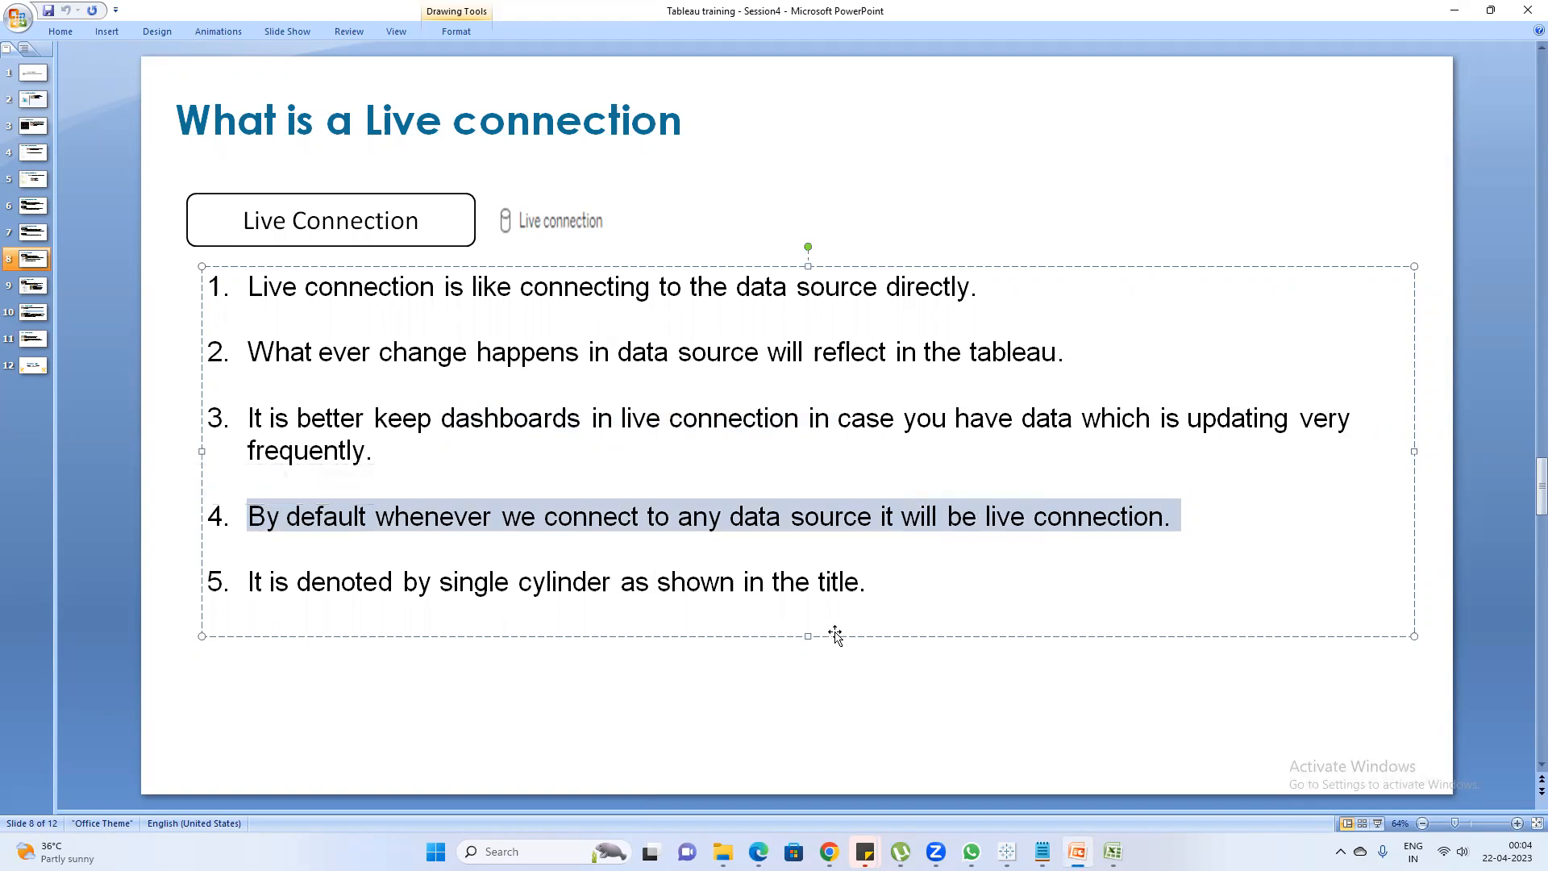
left_click(867, 581)
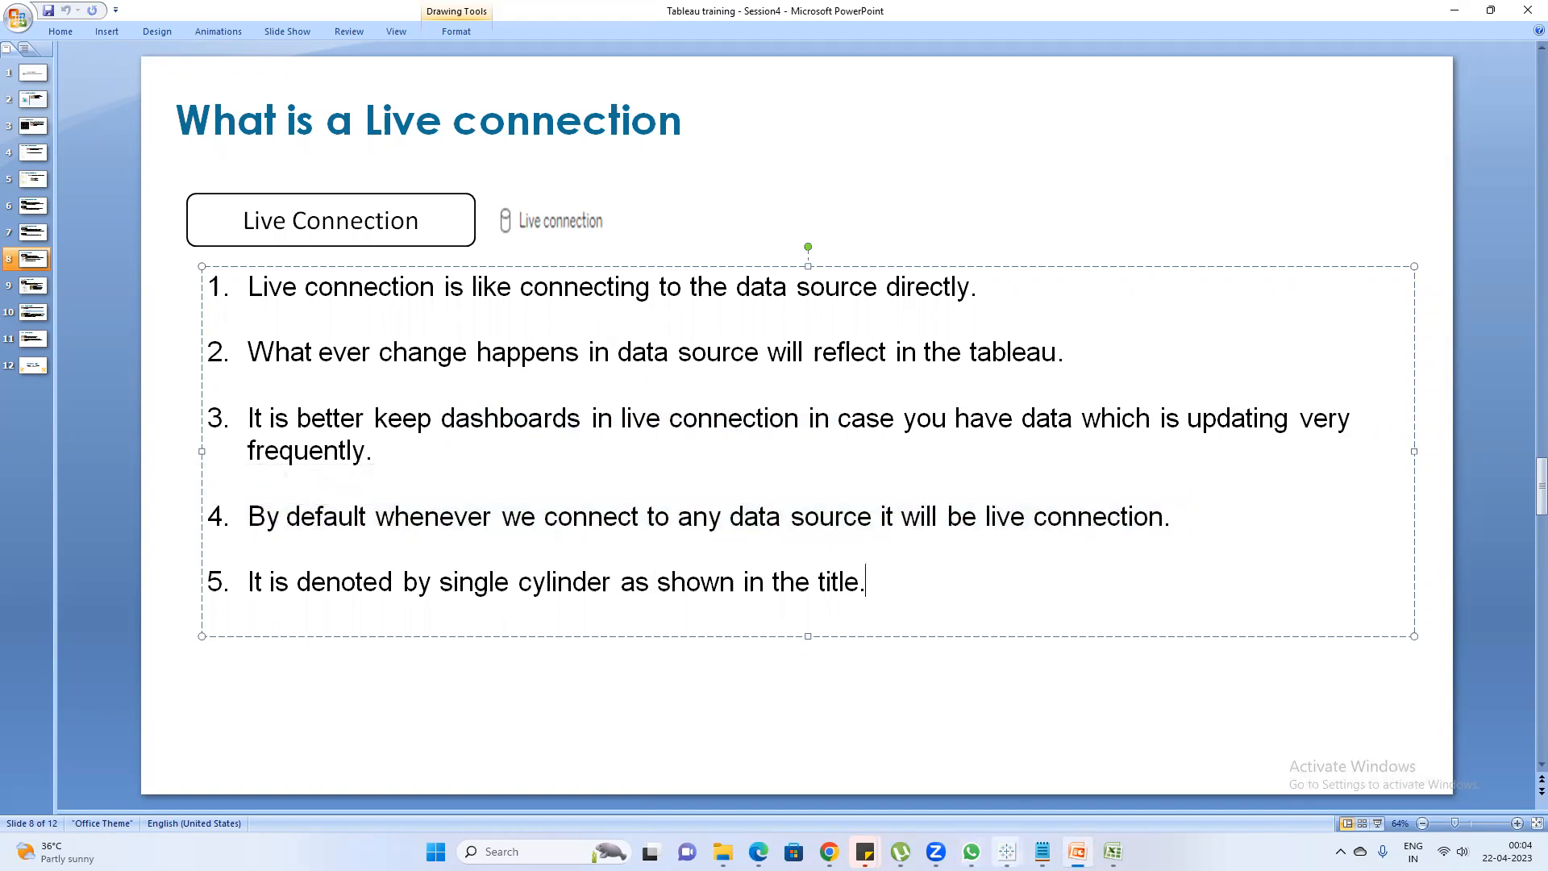
Check the Sheet1 (Assignment2) data source icon in Tableau Book2, and go to slide 9 on the extract connection in PowerPoint
mouse_move(1007, 852)
left_click(1067, 771)
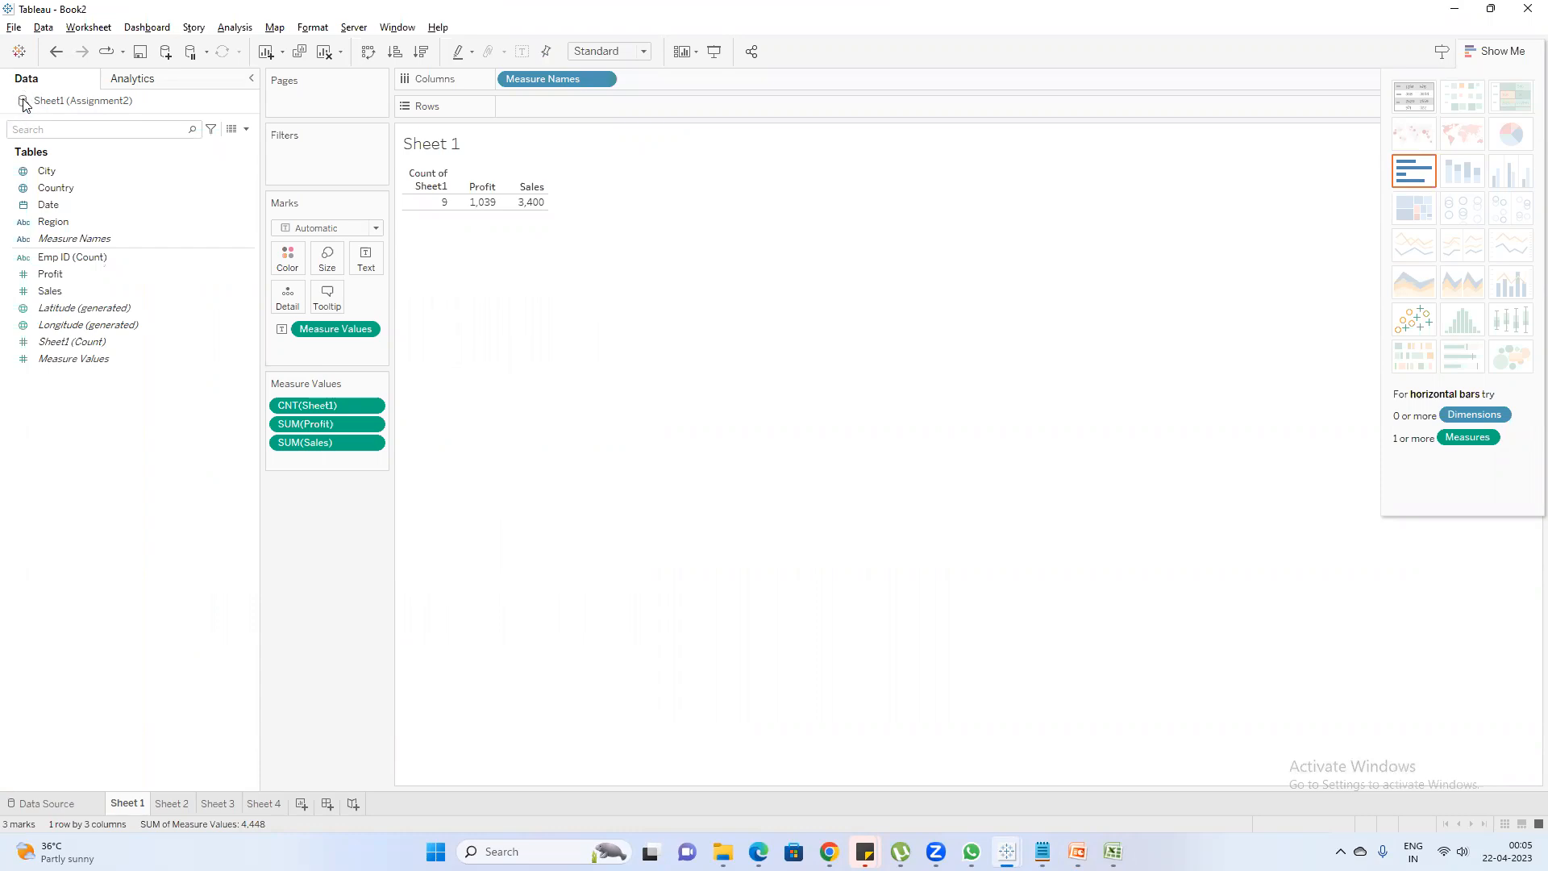
mouse_move(1076, 847)
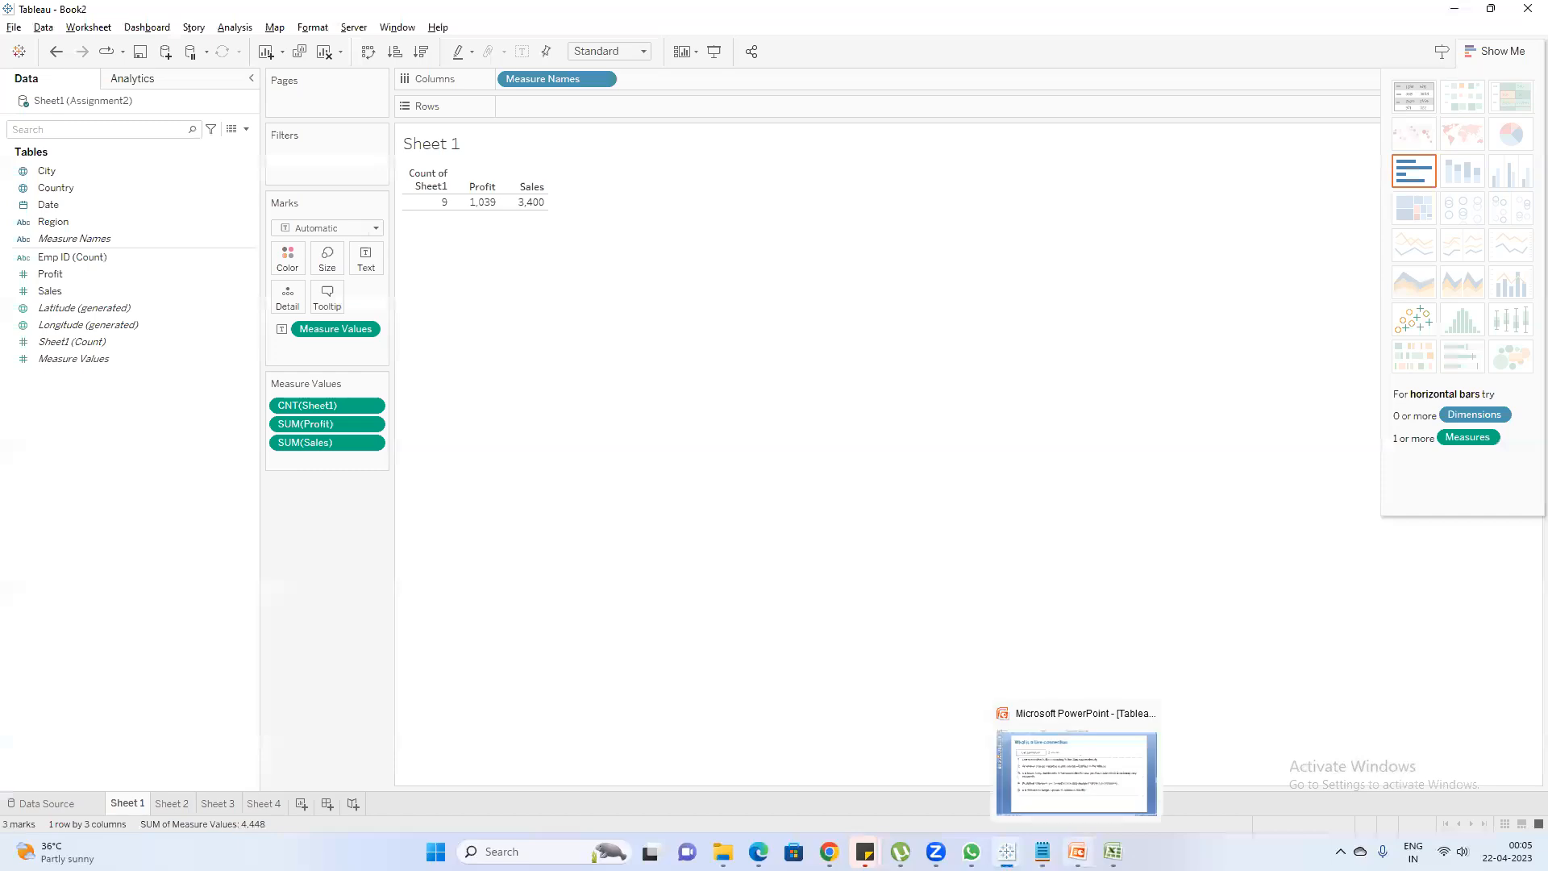
left_click(998, 795)
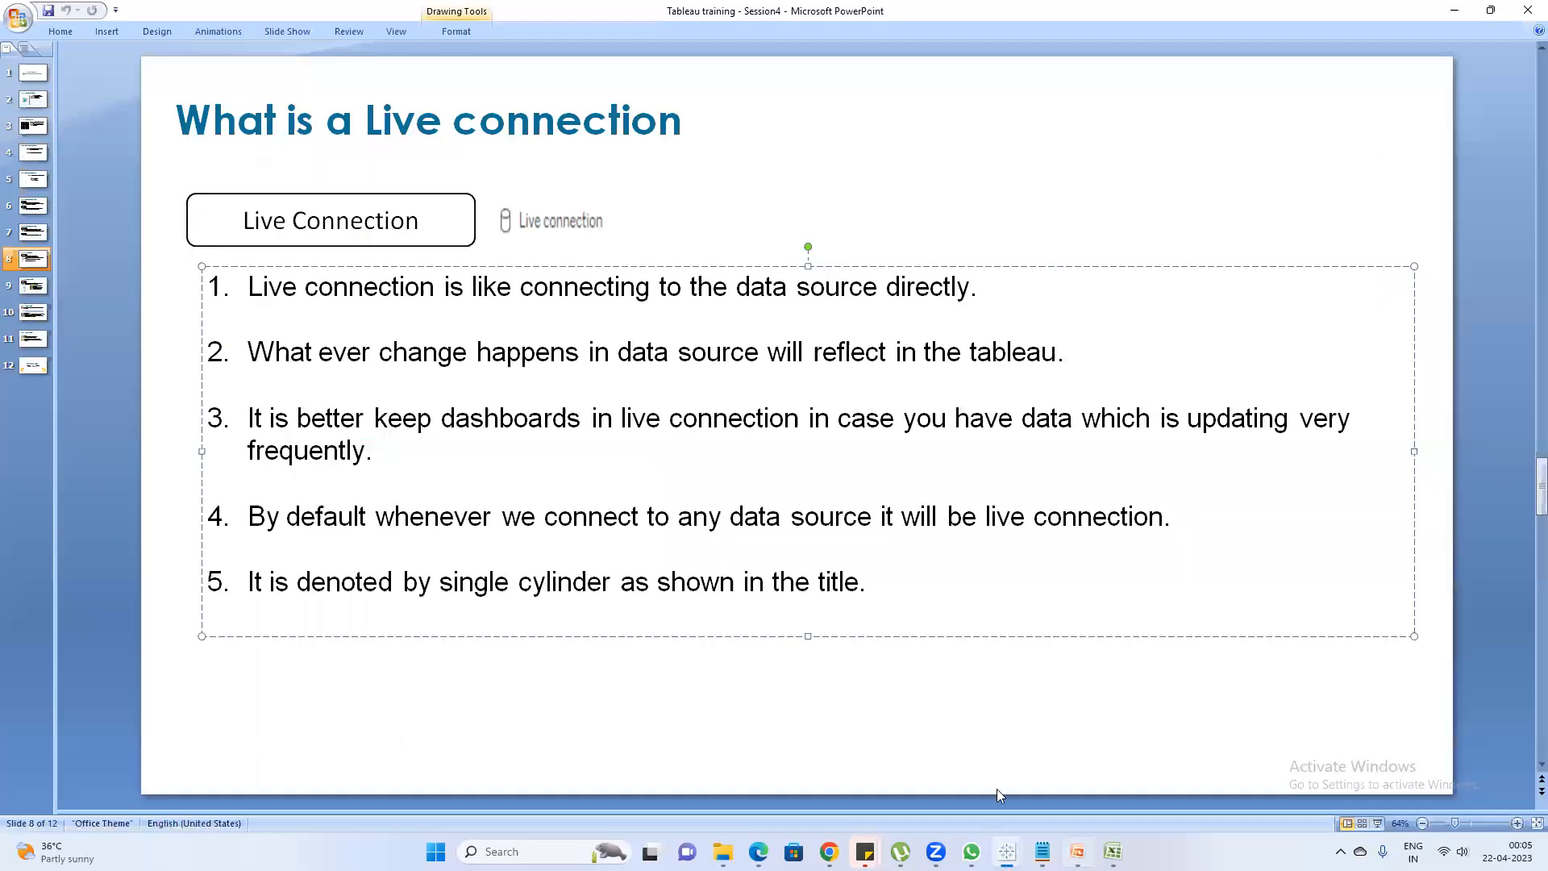
left_click(28, 286)
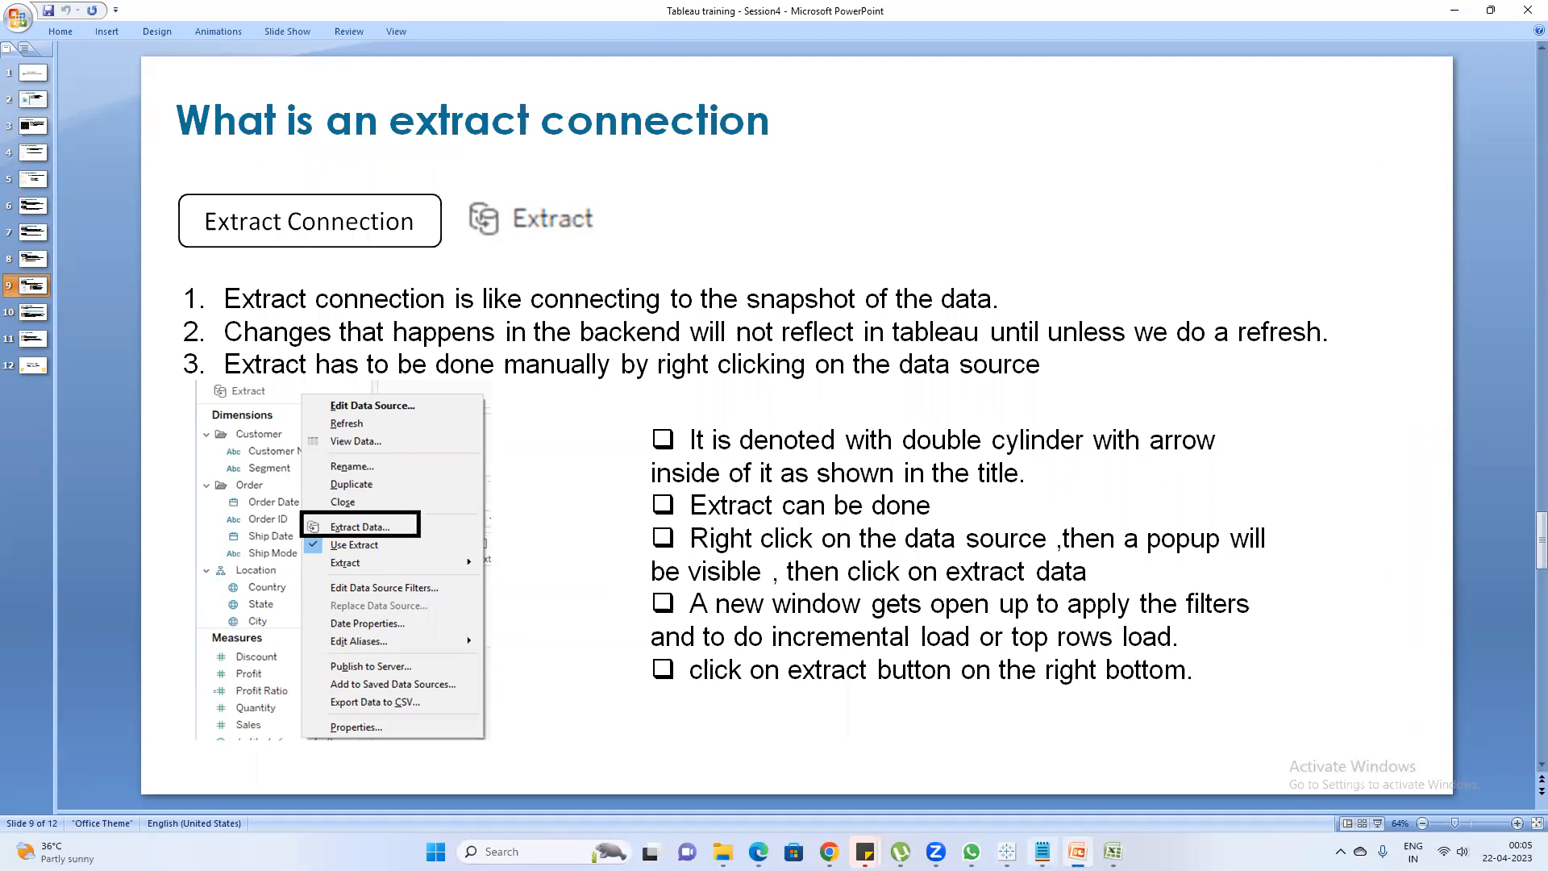
Add the line "Extract snapshot of the data at that point of time" below the live connection line in the Notepad notes
left_click(1043, 851)
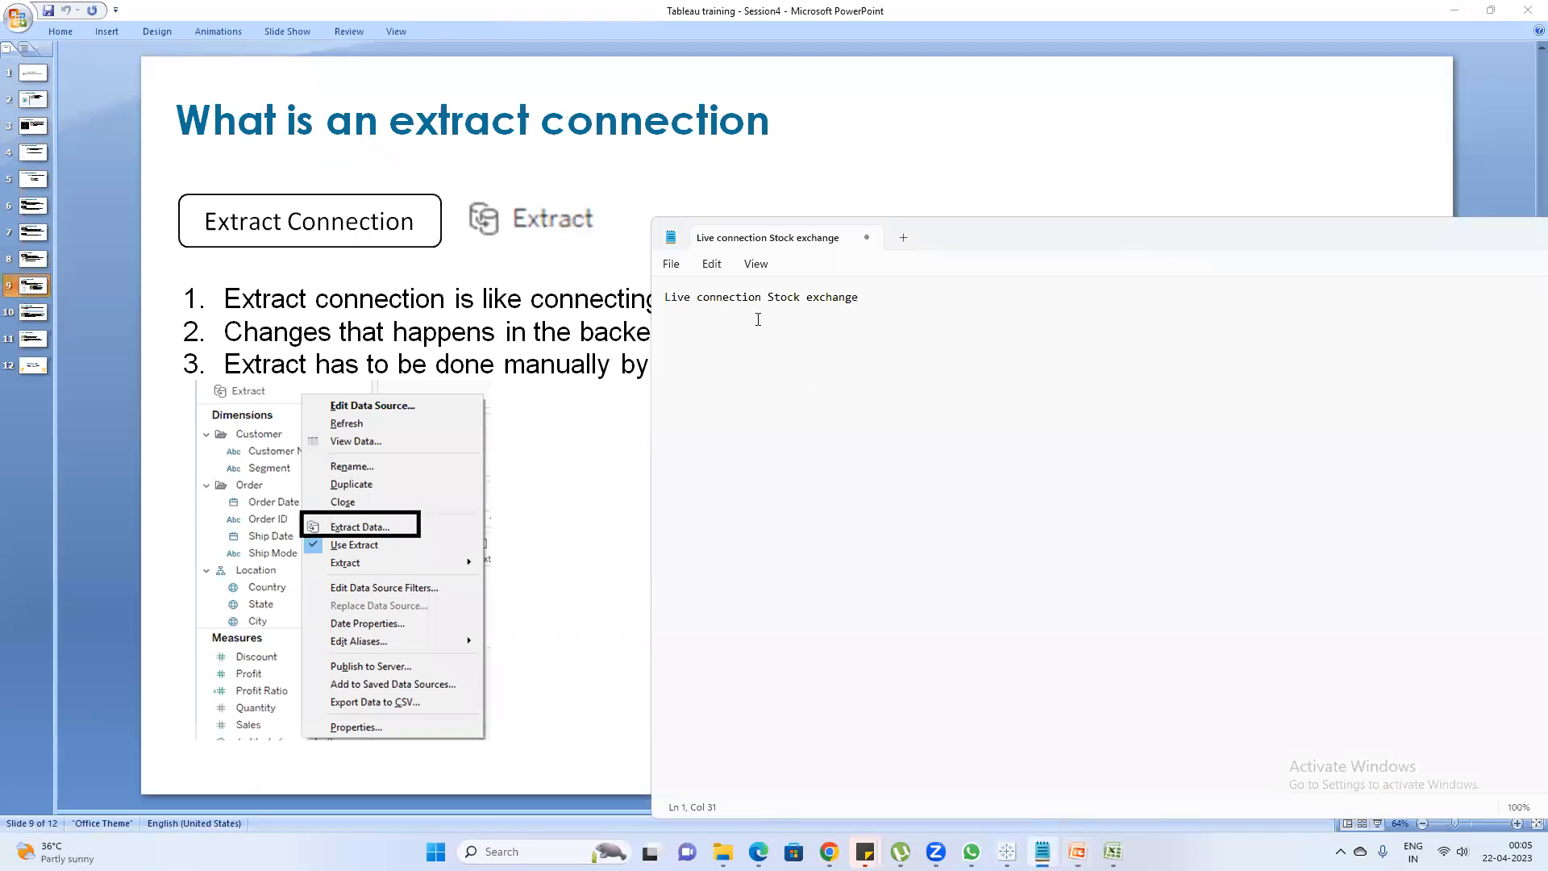
key("Return")
key("Return")
key("Return")
type("Extract snapshot of the data at")
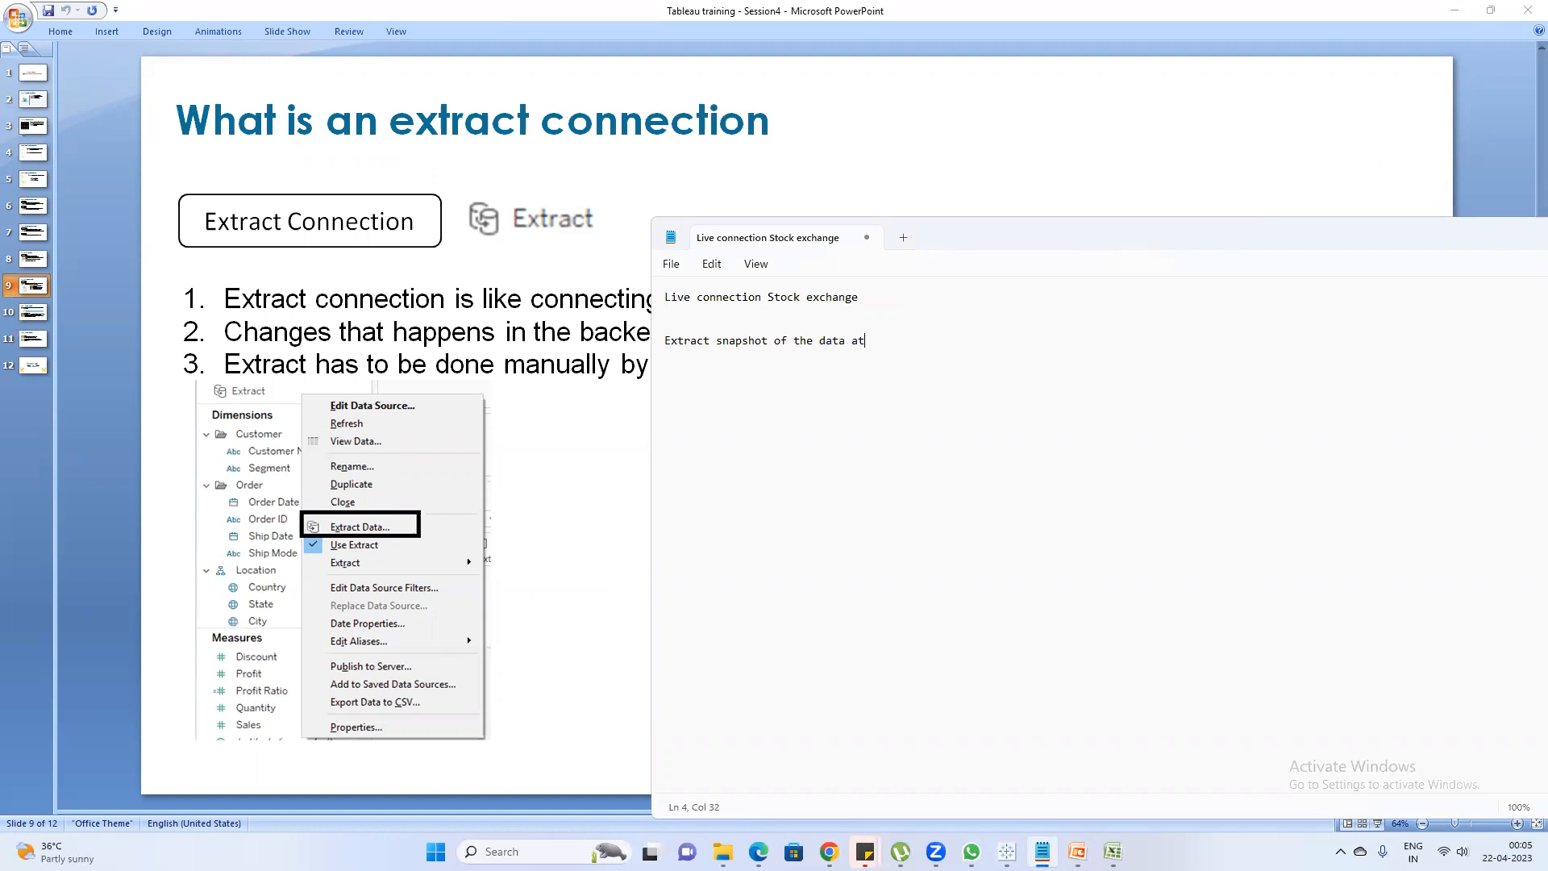
type(" that point of time")
Select rows 3 to 10 in the Assignment2 Excel workbook, and return to Tableau Book2
left_click(1113, 852)
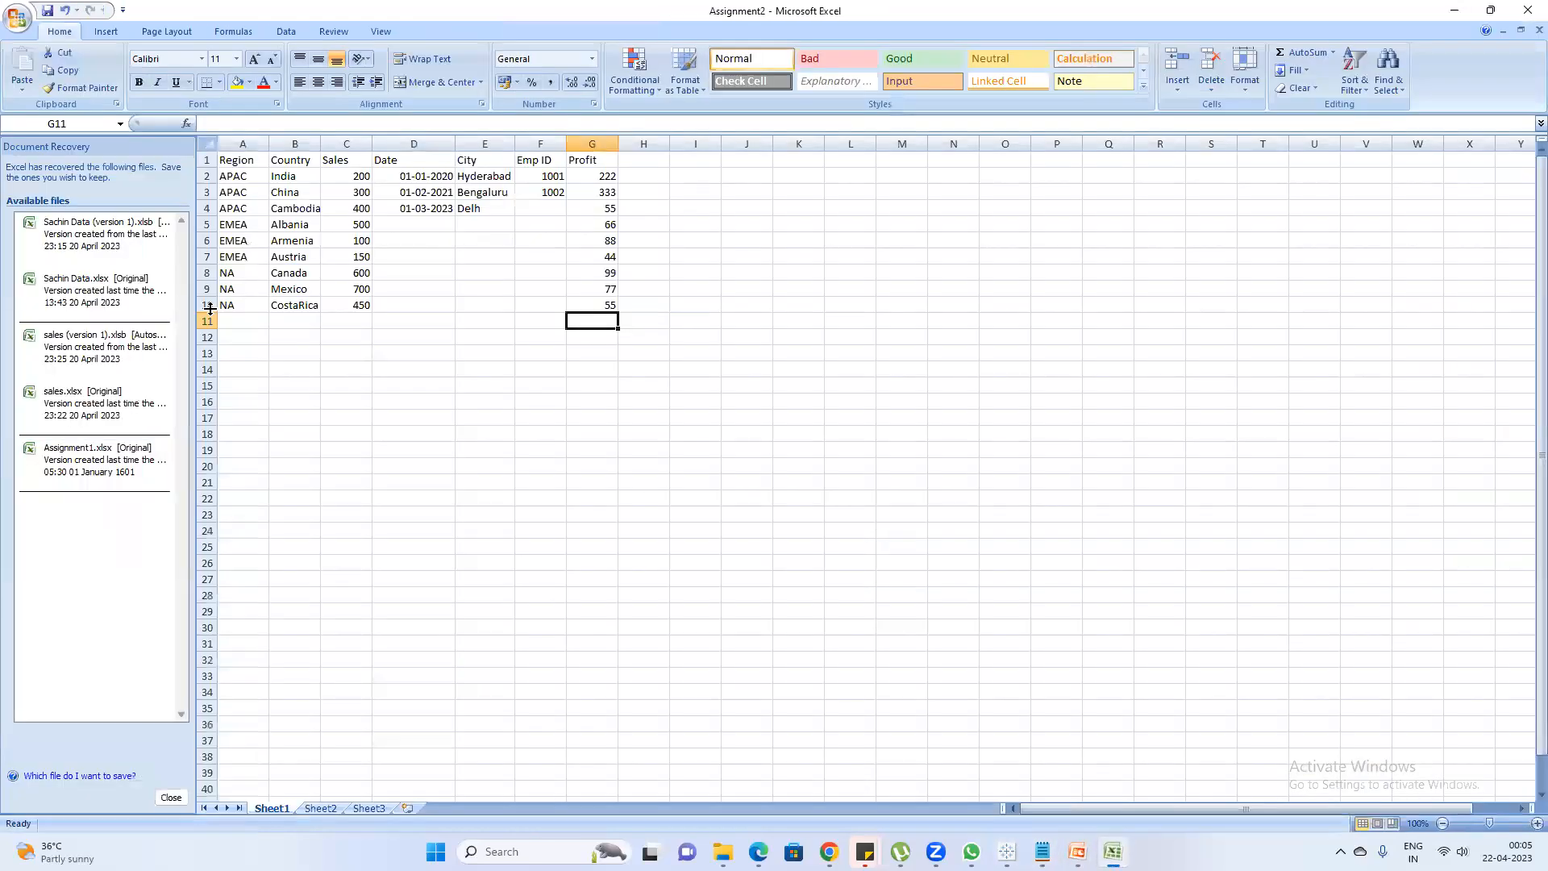
left_click_drag(208, 307, 207, 191)
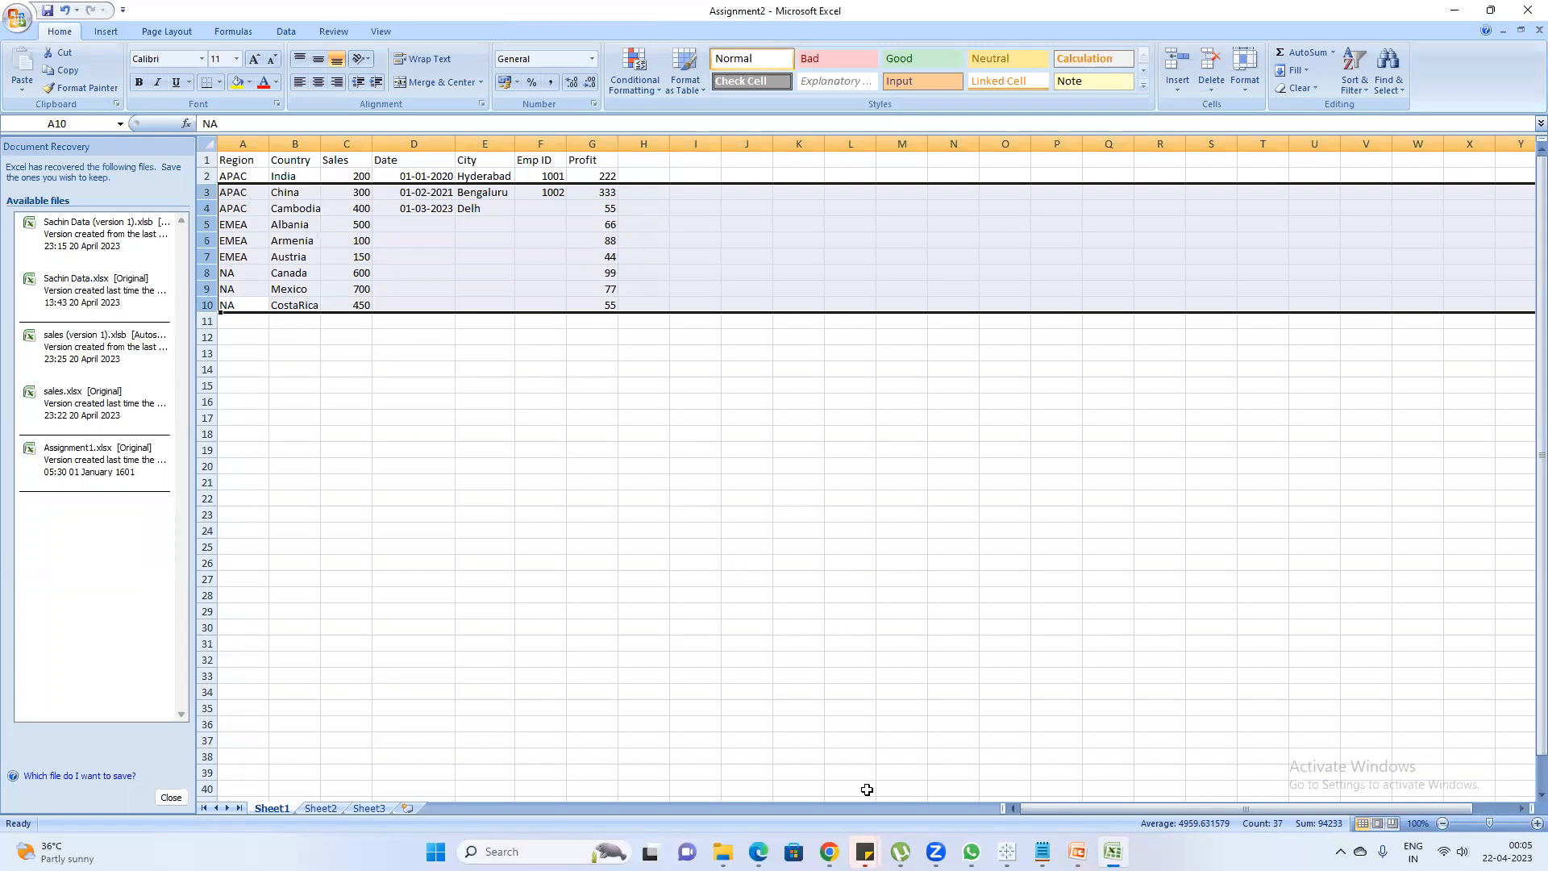
left_click(1007, 852)
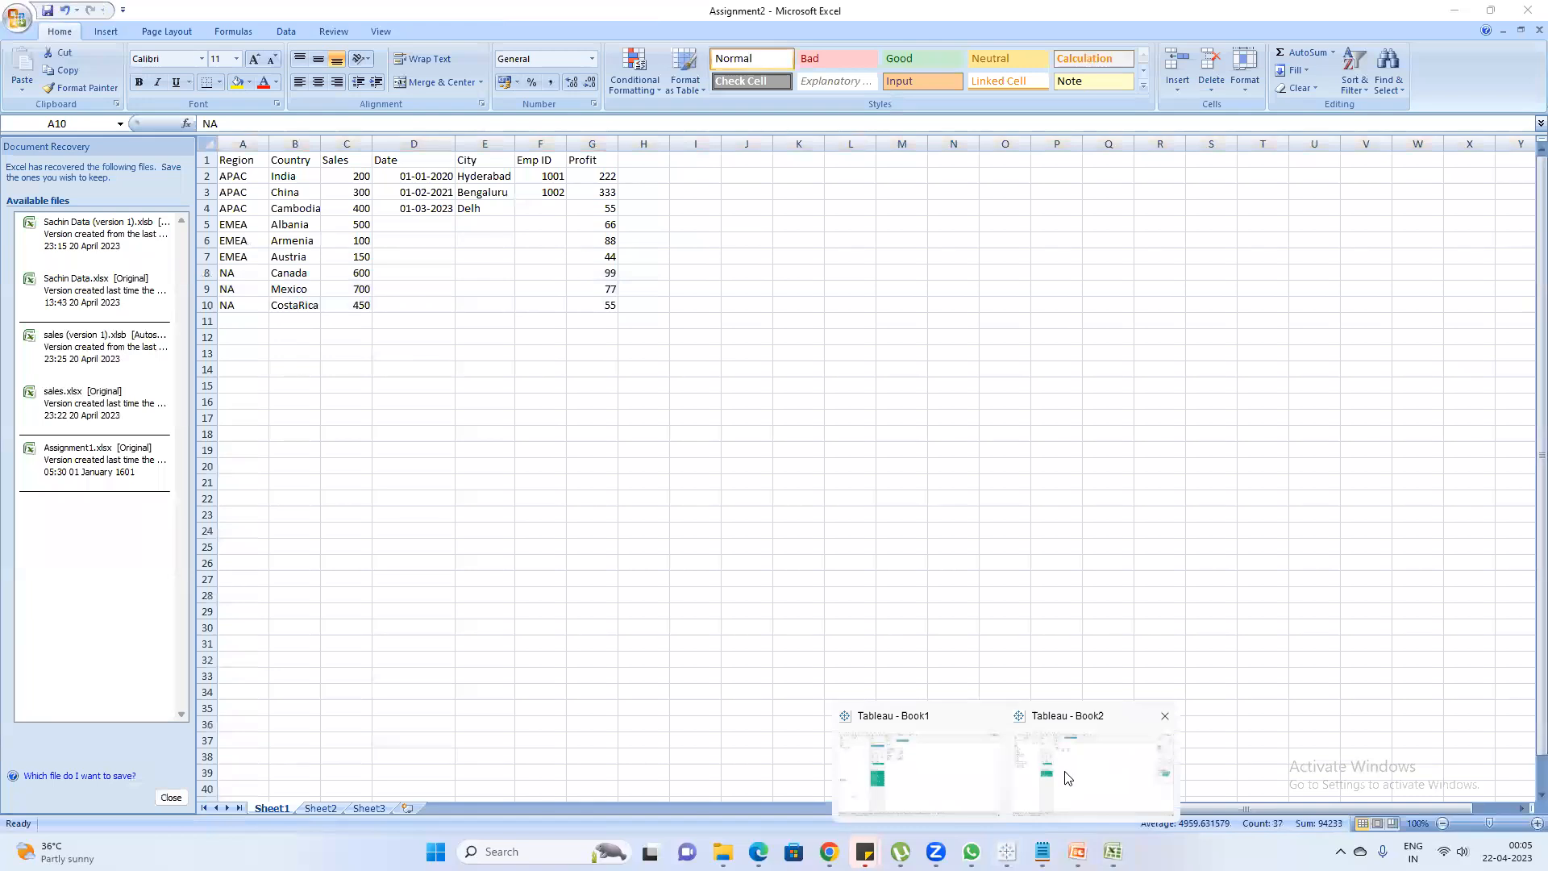
left_click(1064, 779)
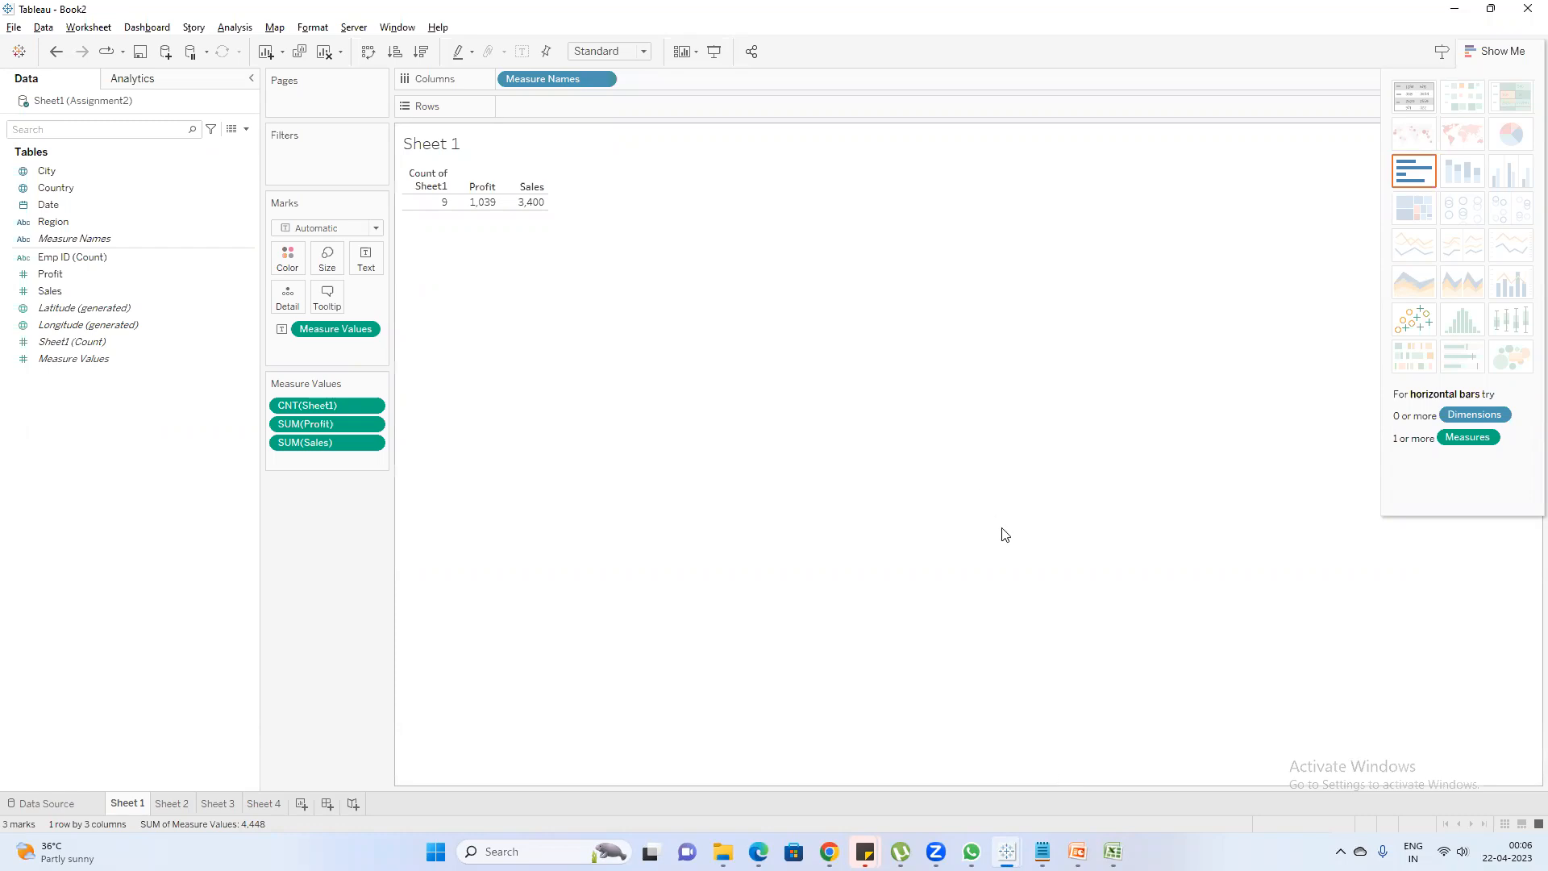
Add the line "schedule the extract 15mins --hourly daily weekly monthly" to the Notepad notes and highlight it briefly
mouse_move(1113, 852)
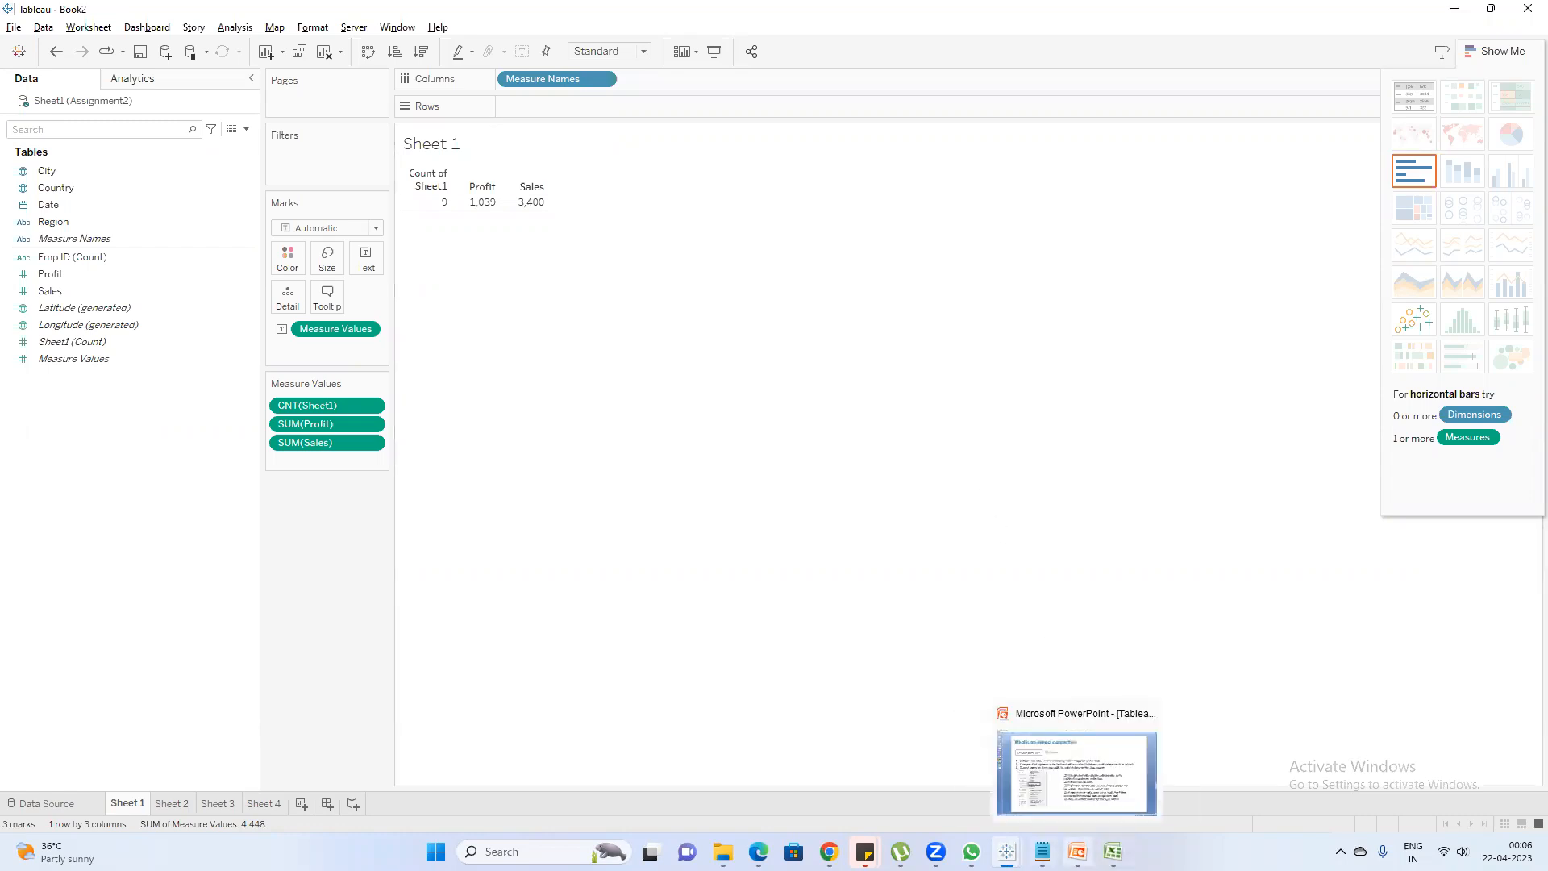
left_click(1042, 851)
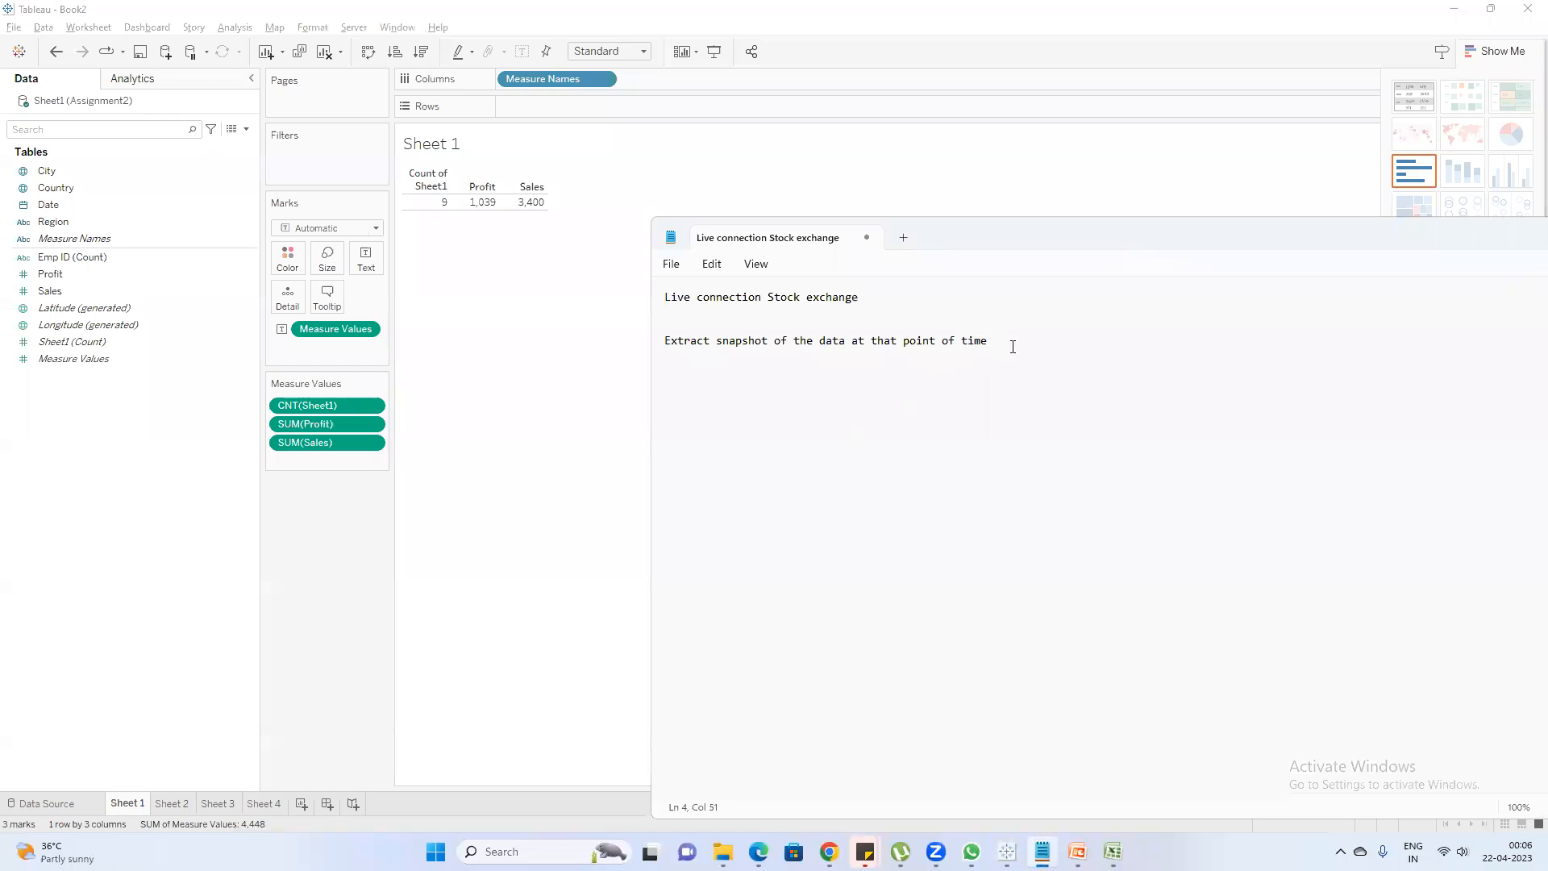
key("Return")
type("s")
type("chedule the")
type(" data")
key("BackSpace")
key("BackSpace")
key("BackSpace")
key("BackSpace")
type("extract 15mins --hourly")
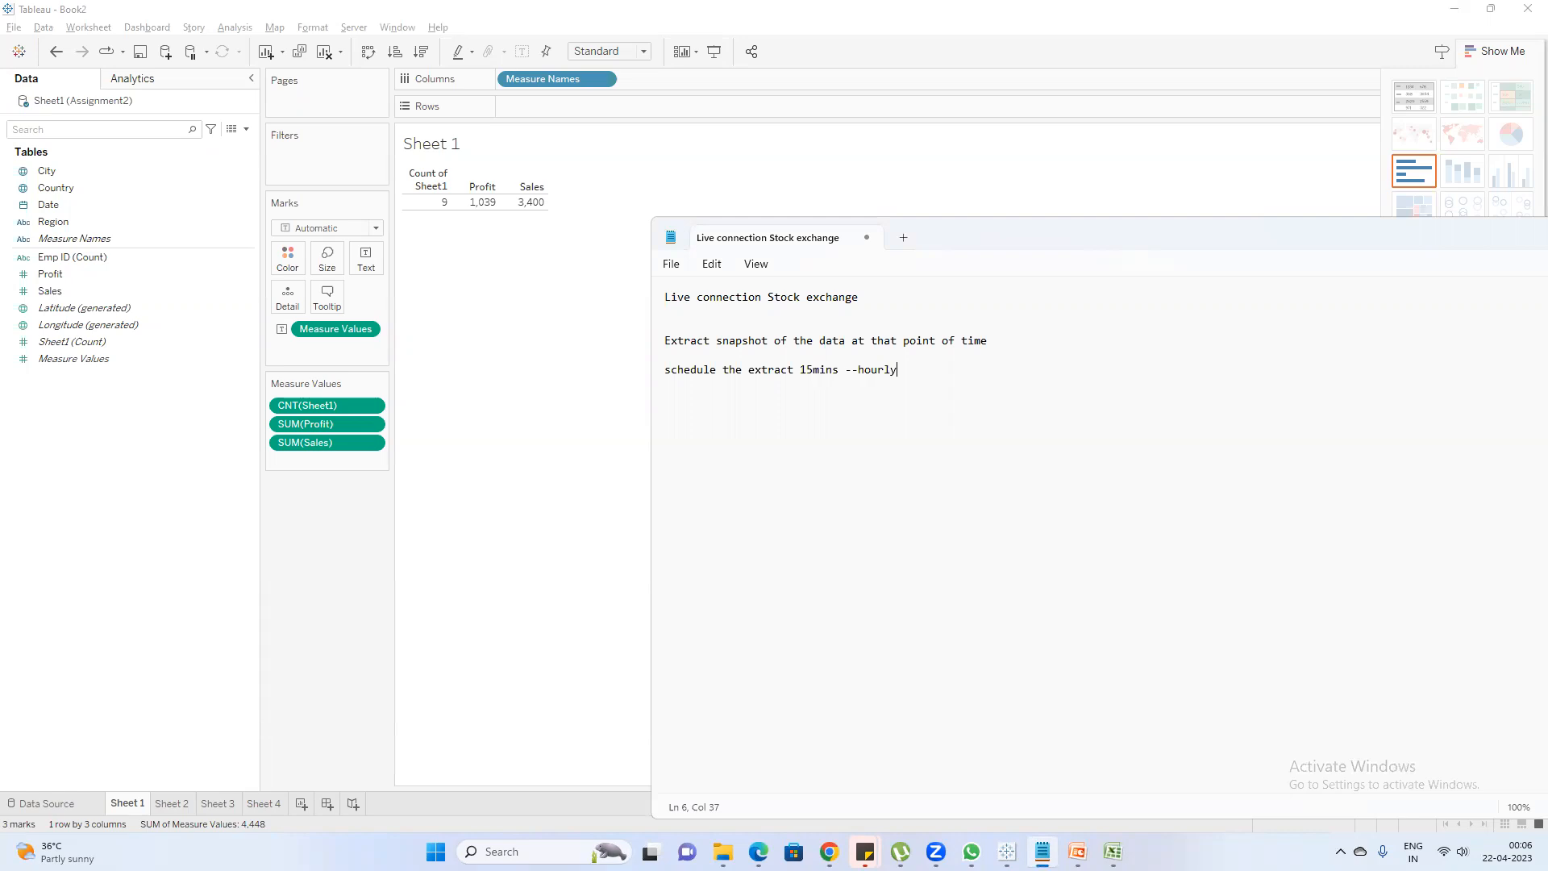
type(" daily weekly monthly")
left_click_drag(1050, 367, 546, 373)
left_click(1087, 379)
Add the line "SQL -- Monthy on every 1st" below the extract schedule options in the notes
key("Return")
type("SQL -- Monthy ")
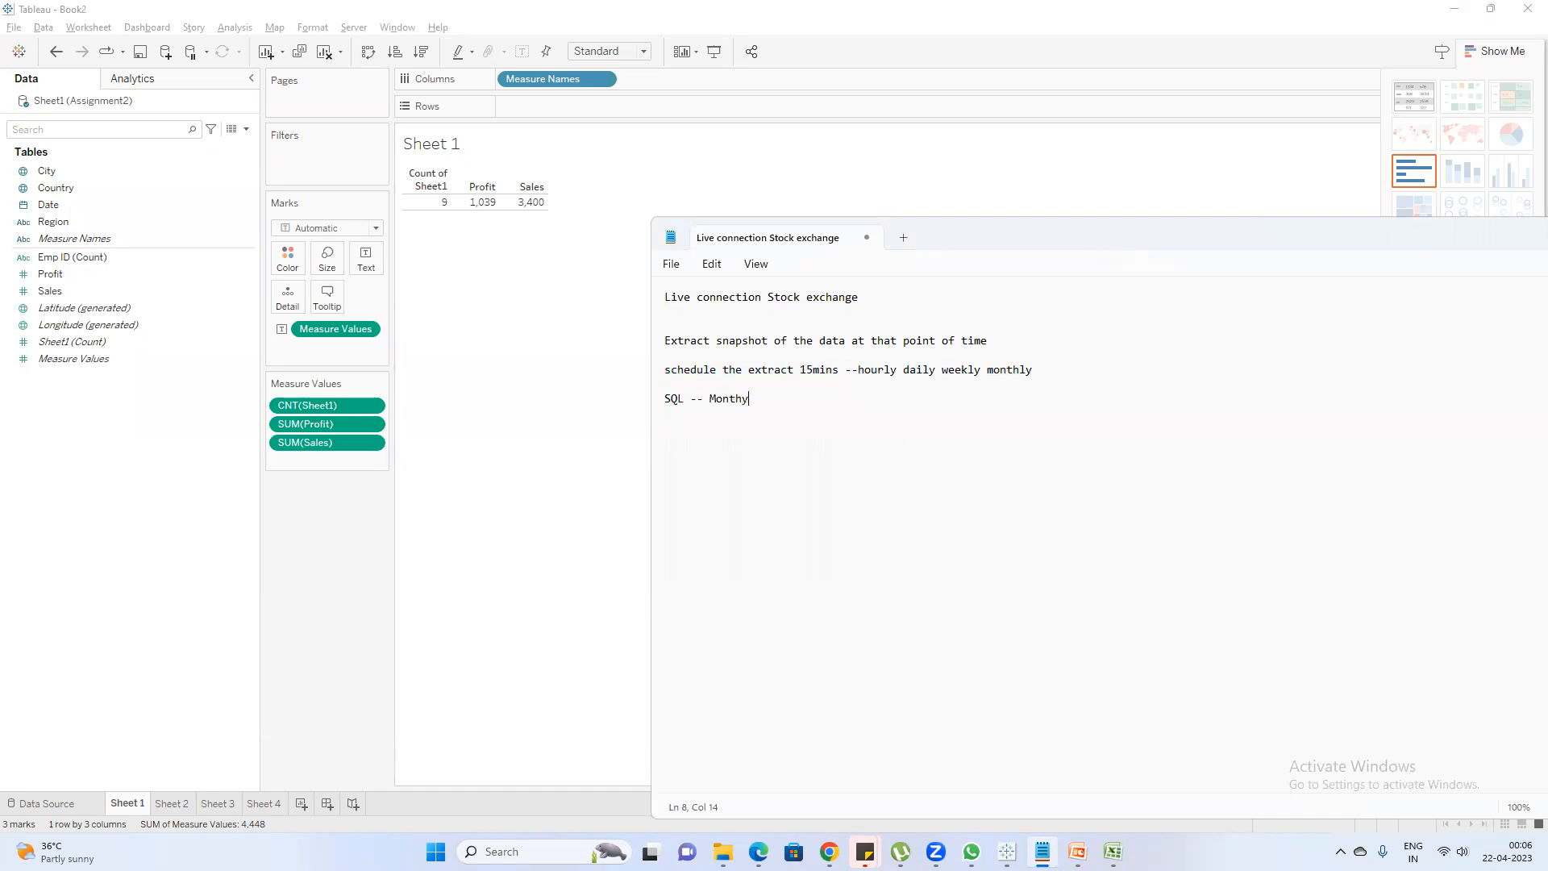
type("on every 1st")
Add the line "schedule an extract monthly on every 1st" below the SQL line
key("Return")
key("Return")
type("schedule an extract month")
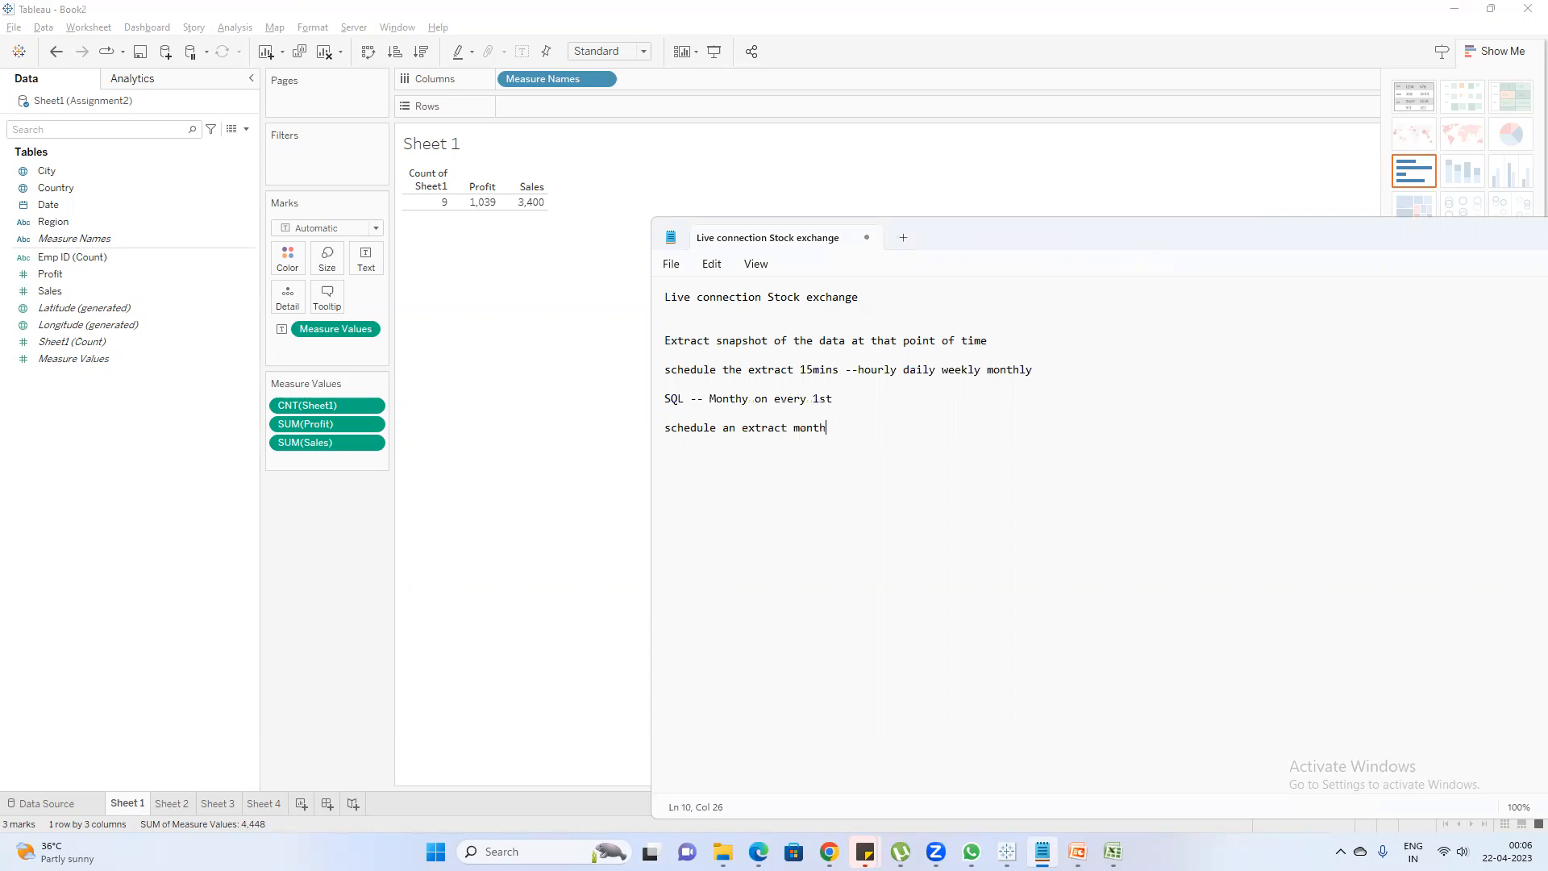
type("ly on every 1st")
Add the line "Extract faster compared to live connection" at the end of the notes, separated by blank lines
key("Return")
key("Return")
key("Return")
key("Return")
type("Extract faster compar")
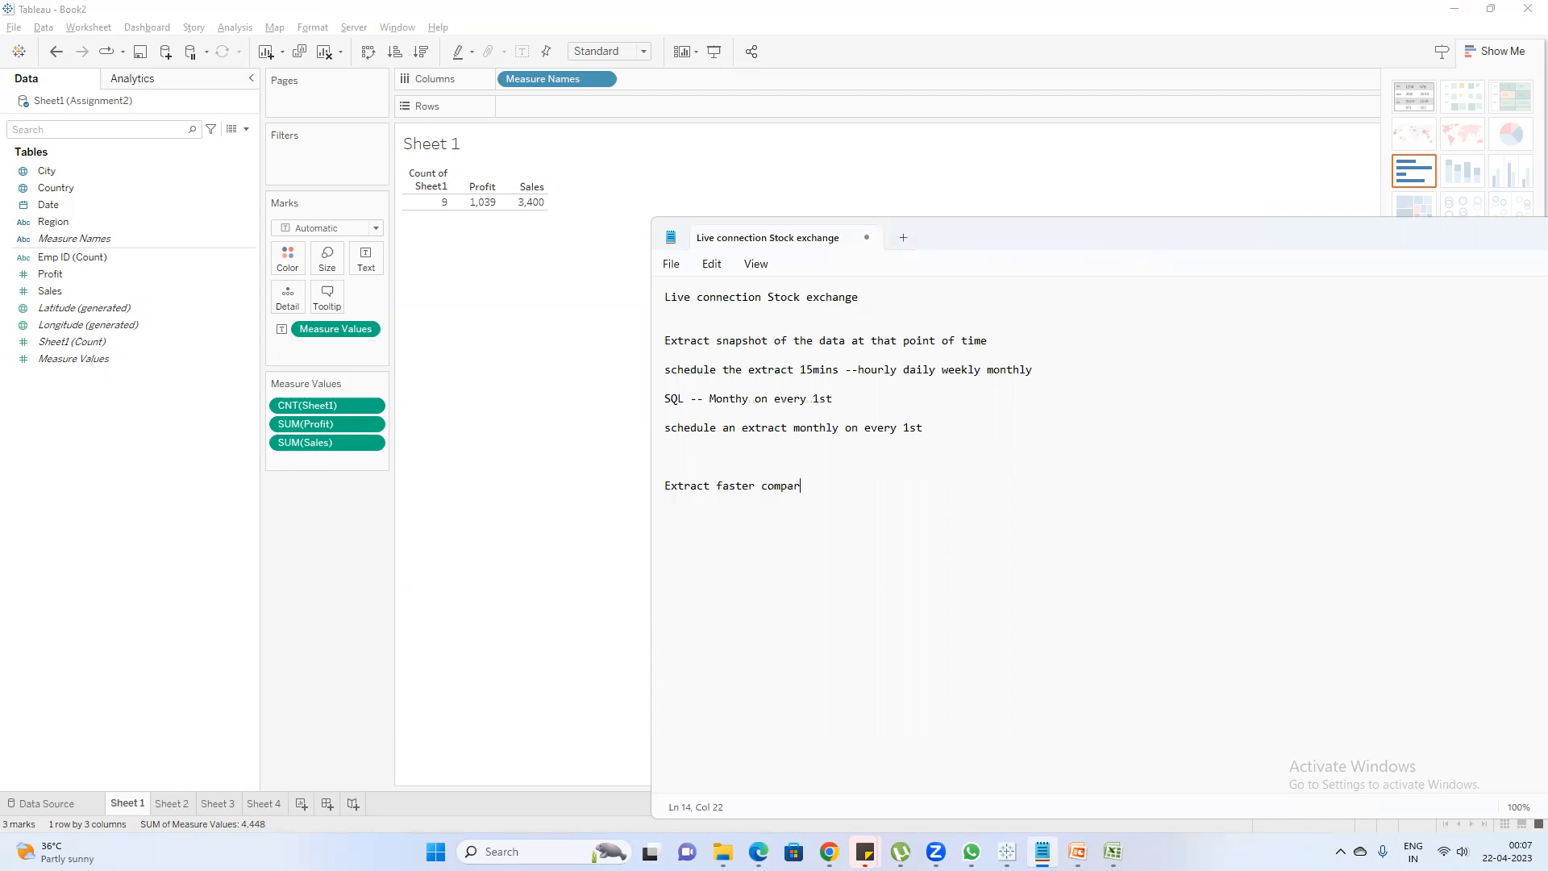
type("ed to live connection")
Highlight the "Live connection Stock exchange" line and the "Extract faster compared to live connection" line in the notes
left_click(807, 297)
left_click_drag(861, 298, 556, 303)
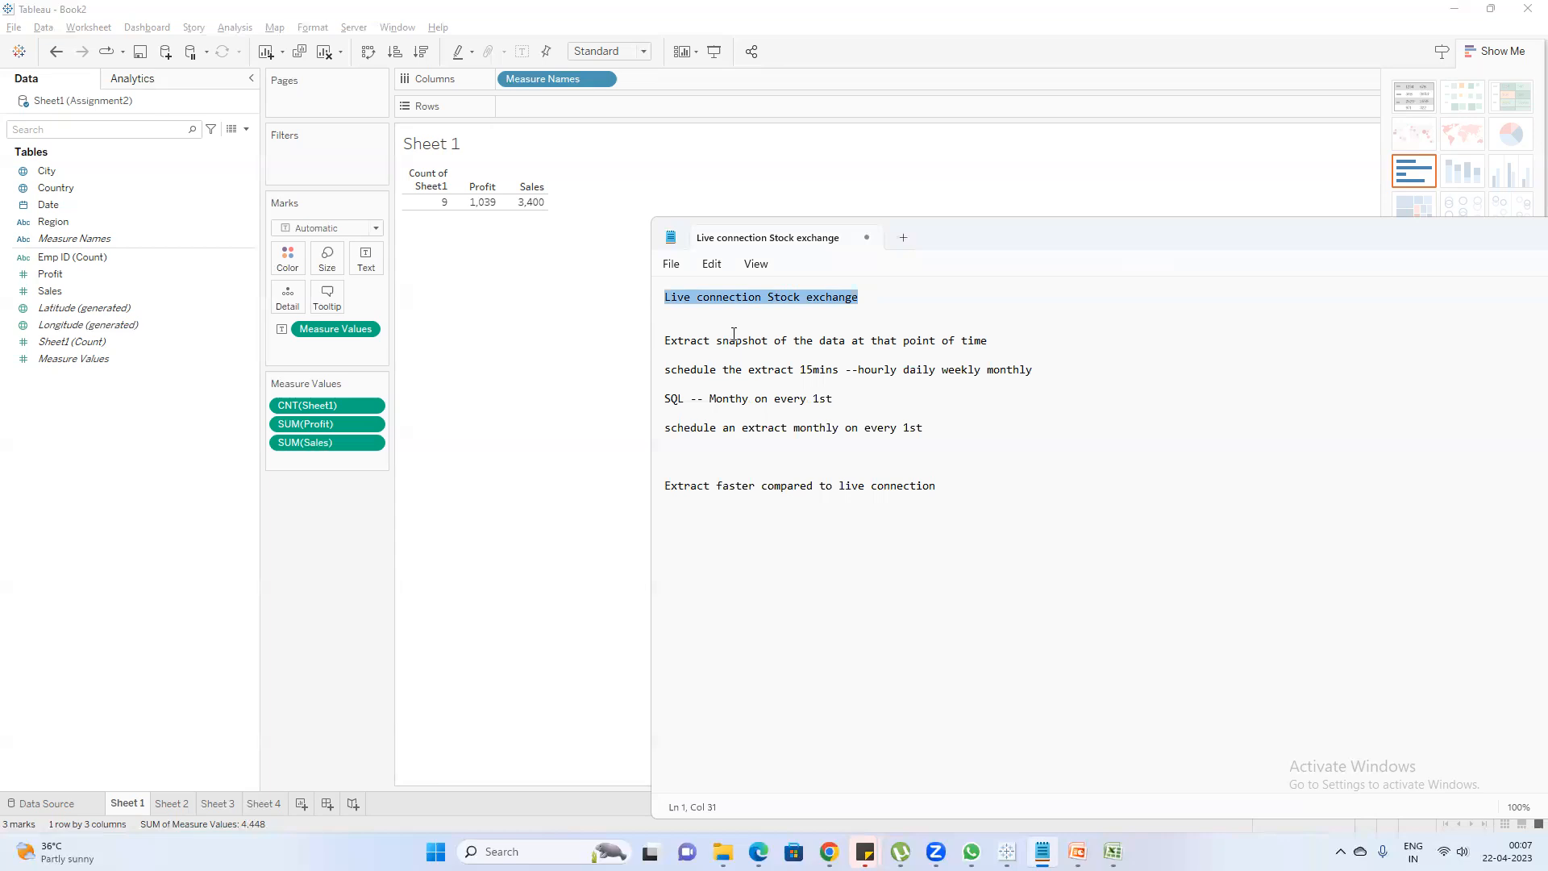
left_click_drag(938, 487, 588, 488)
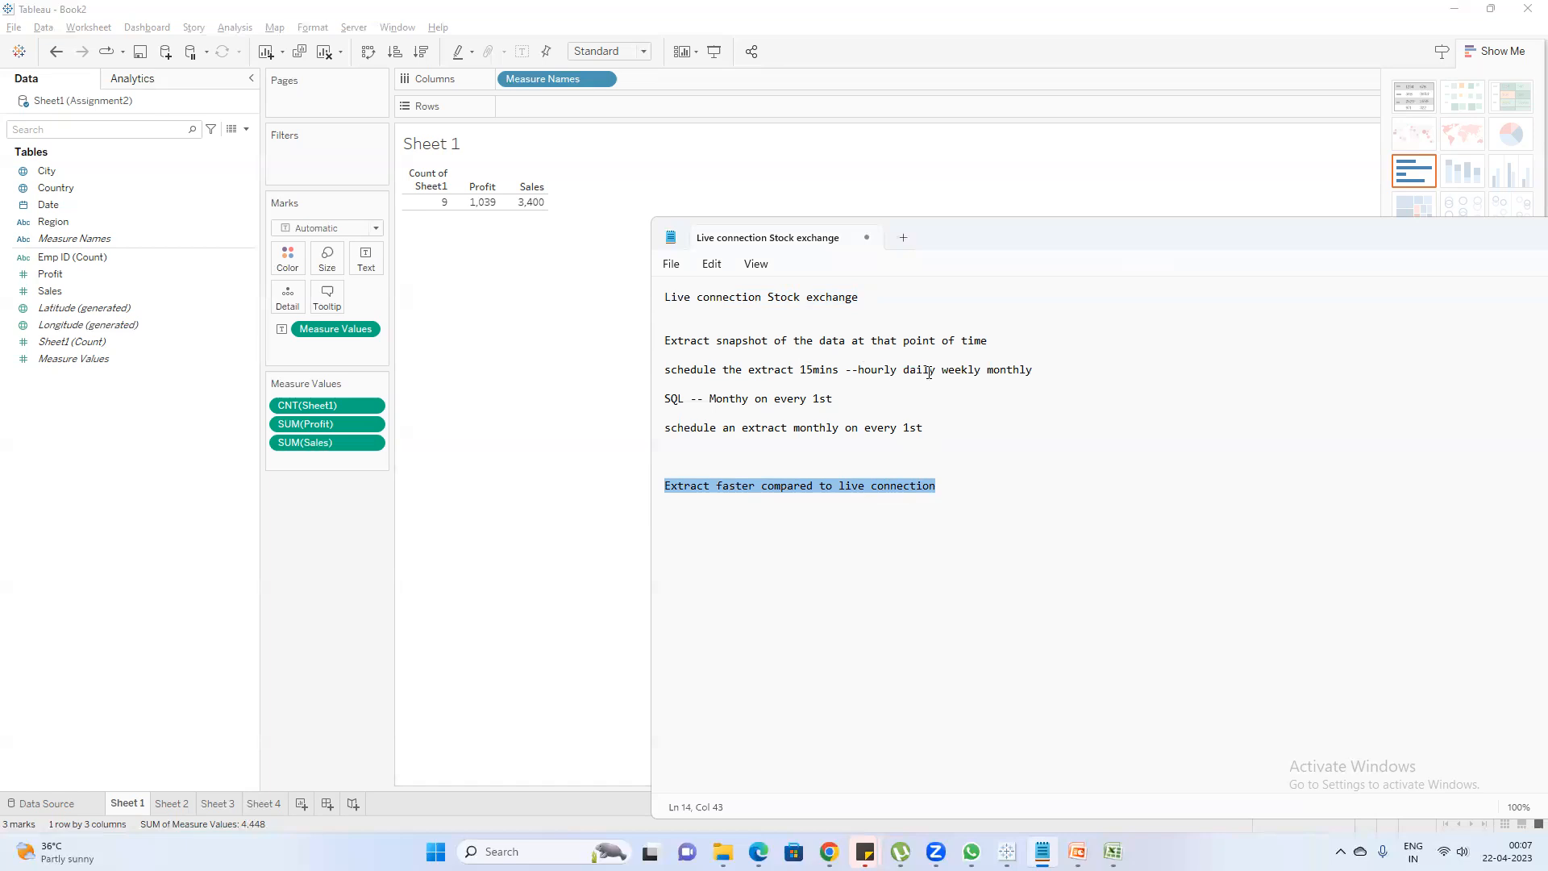
left_click(966, 499)
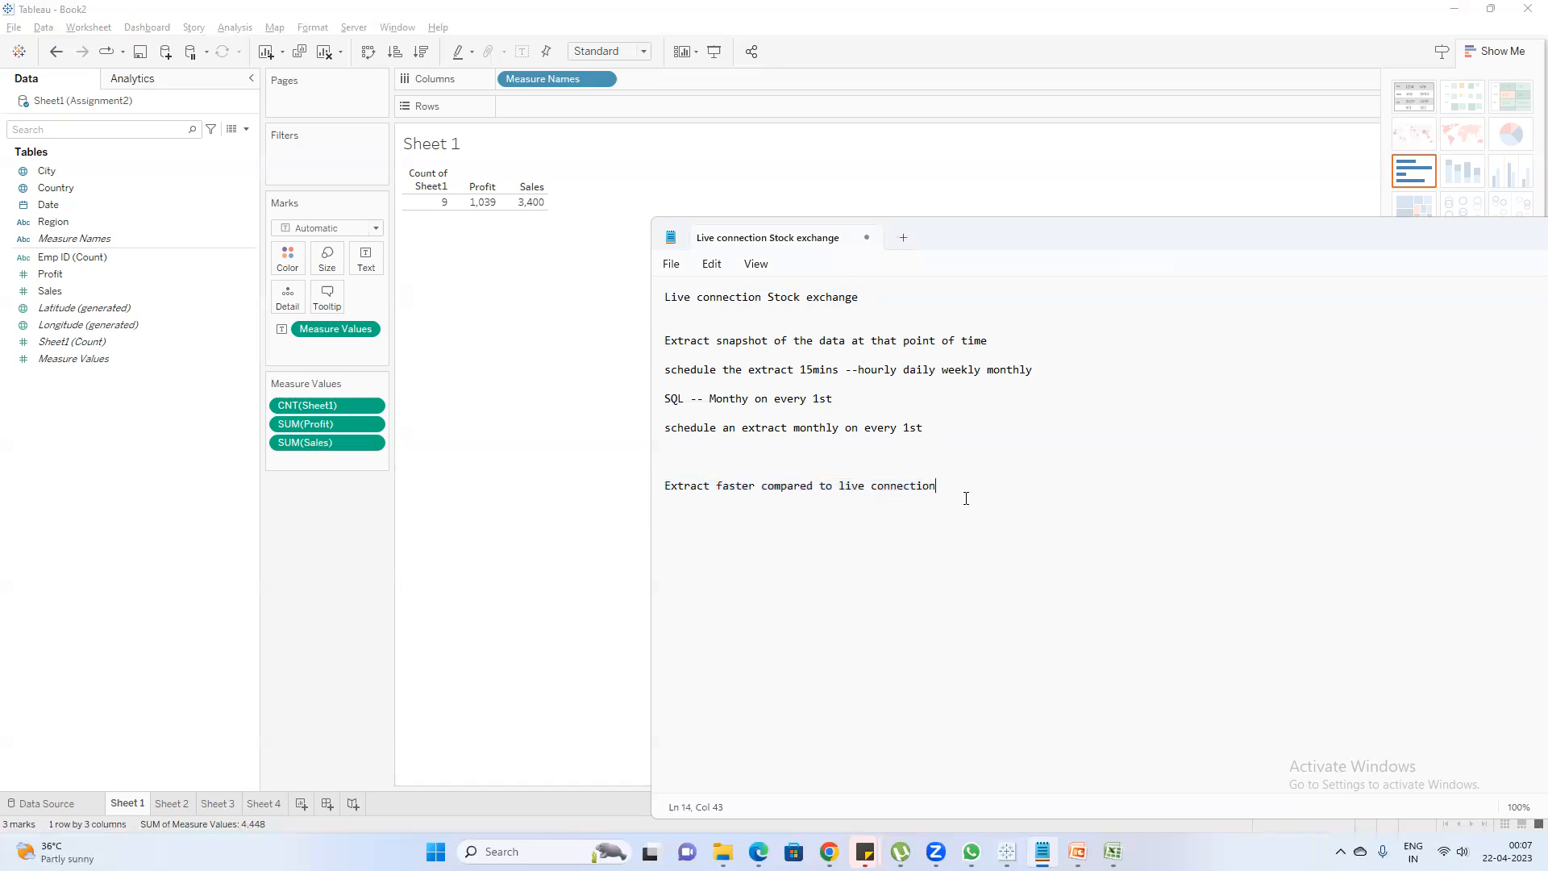
left_click_drag(940, 491, 655, 496)
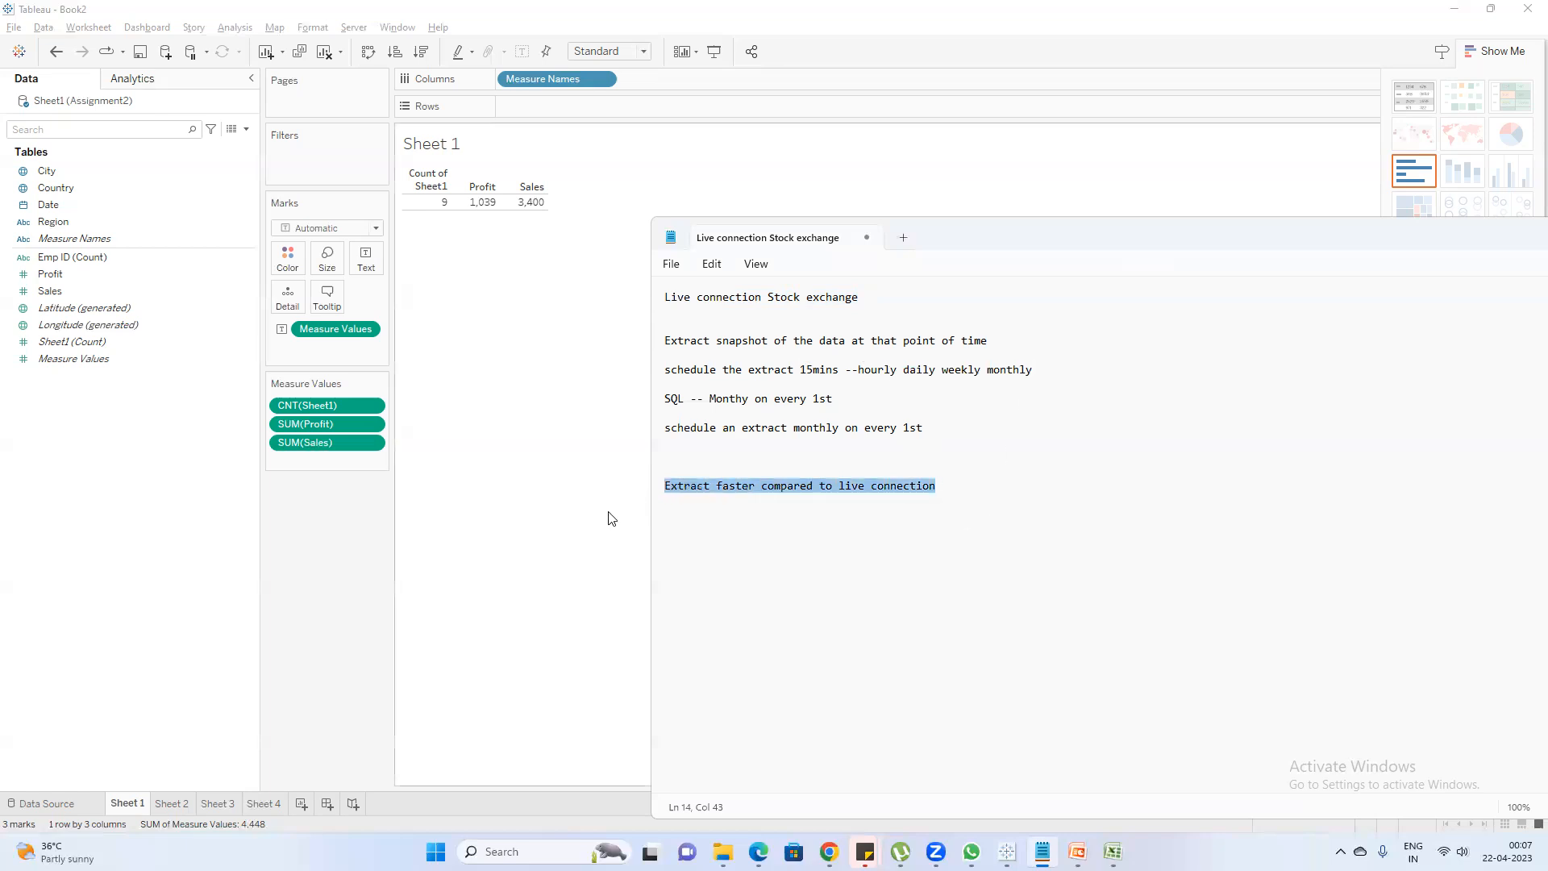
Return to the extract connection slide in PowerPoint and highlight point 1 about the snapshot of the data
left_click(1078, 852)
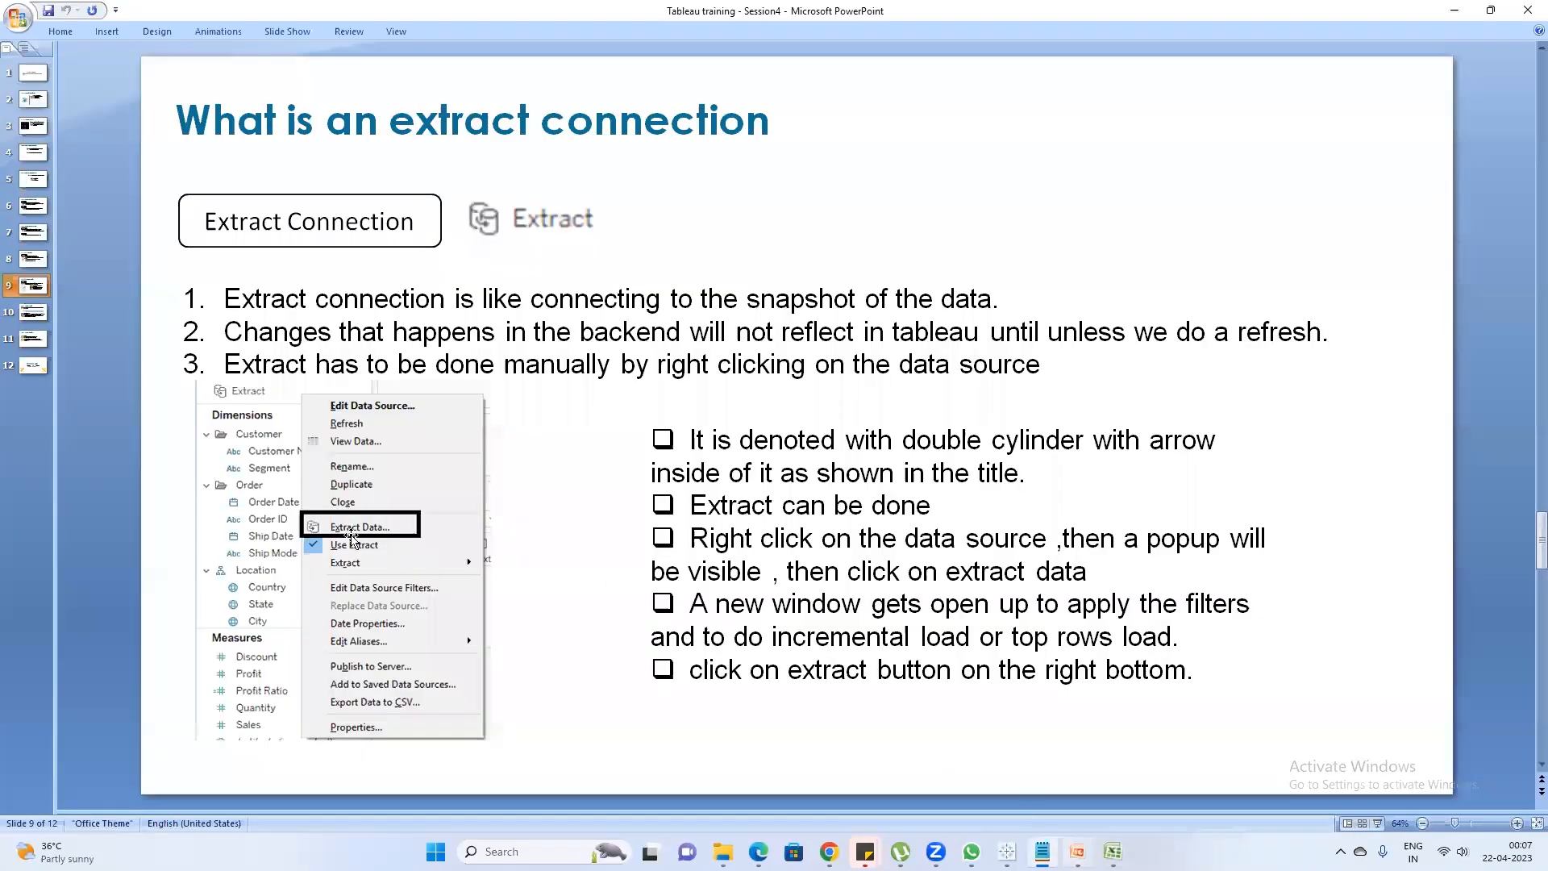
left_click(1050, 470)
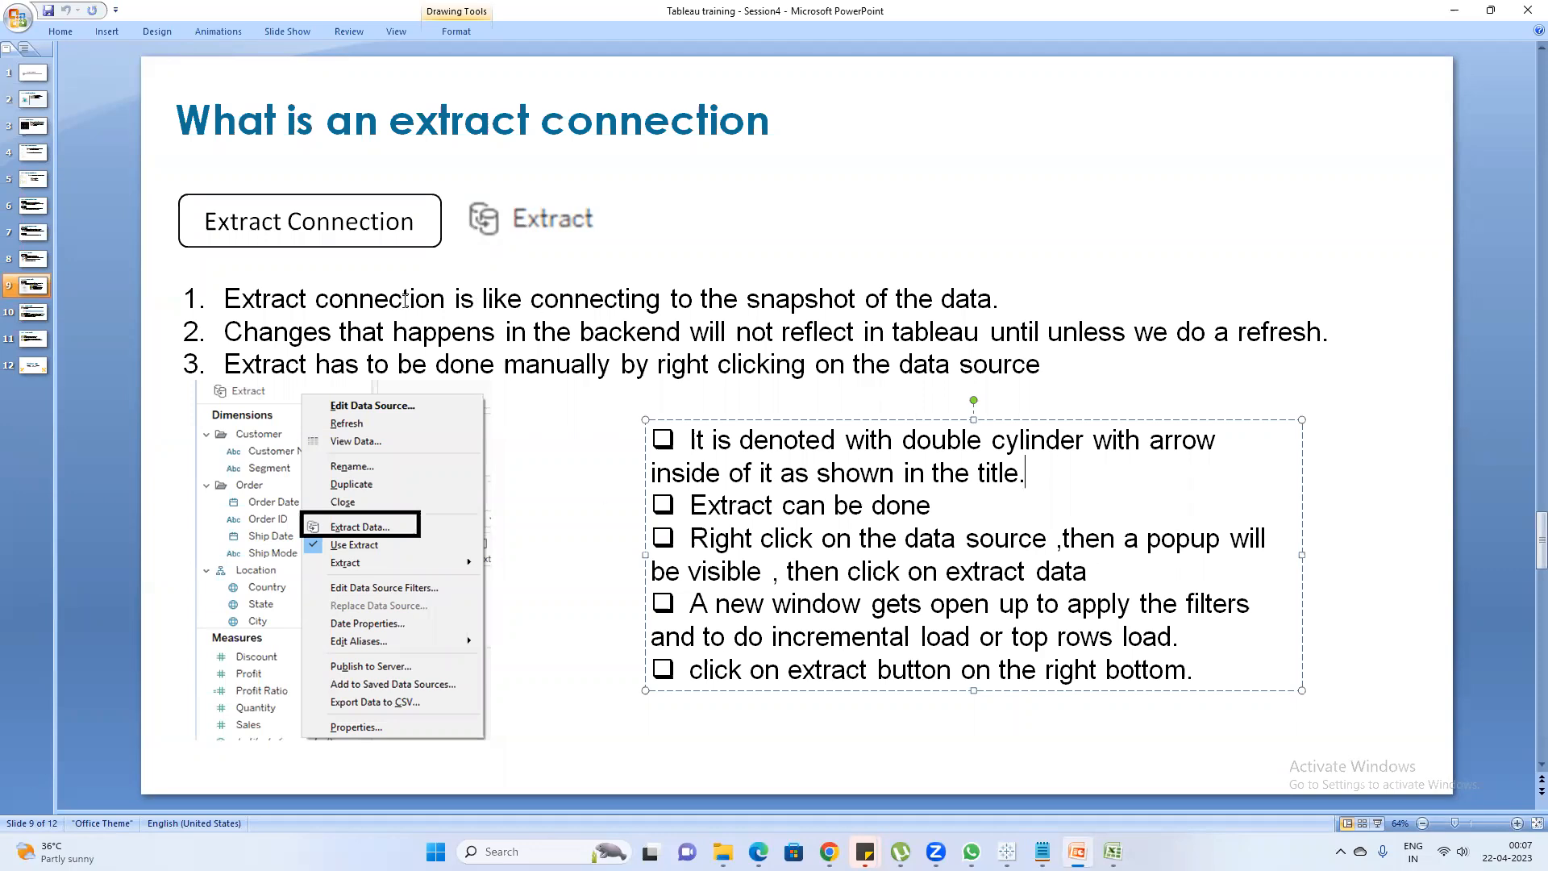
left_click(1016, 296)
left_click_drag(1016, 296, 225, 299)
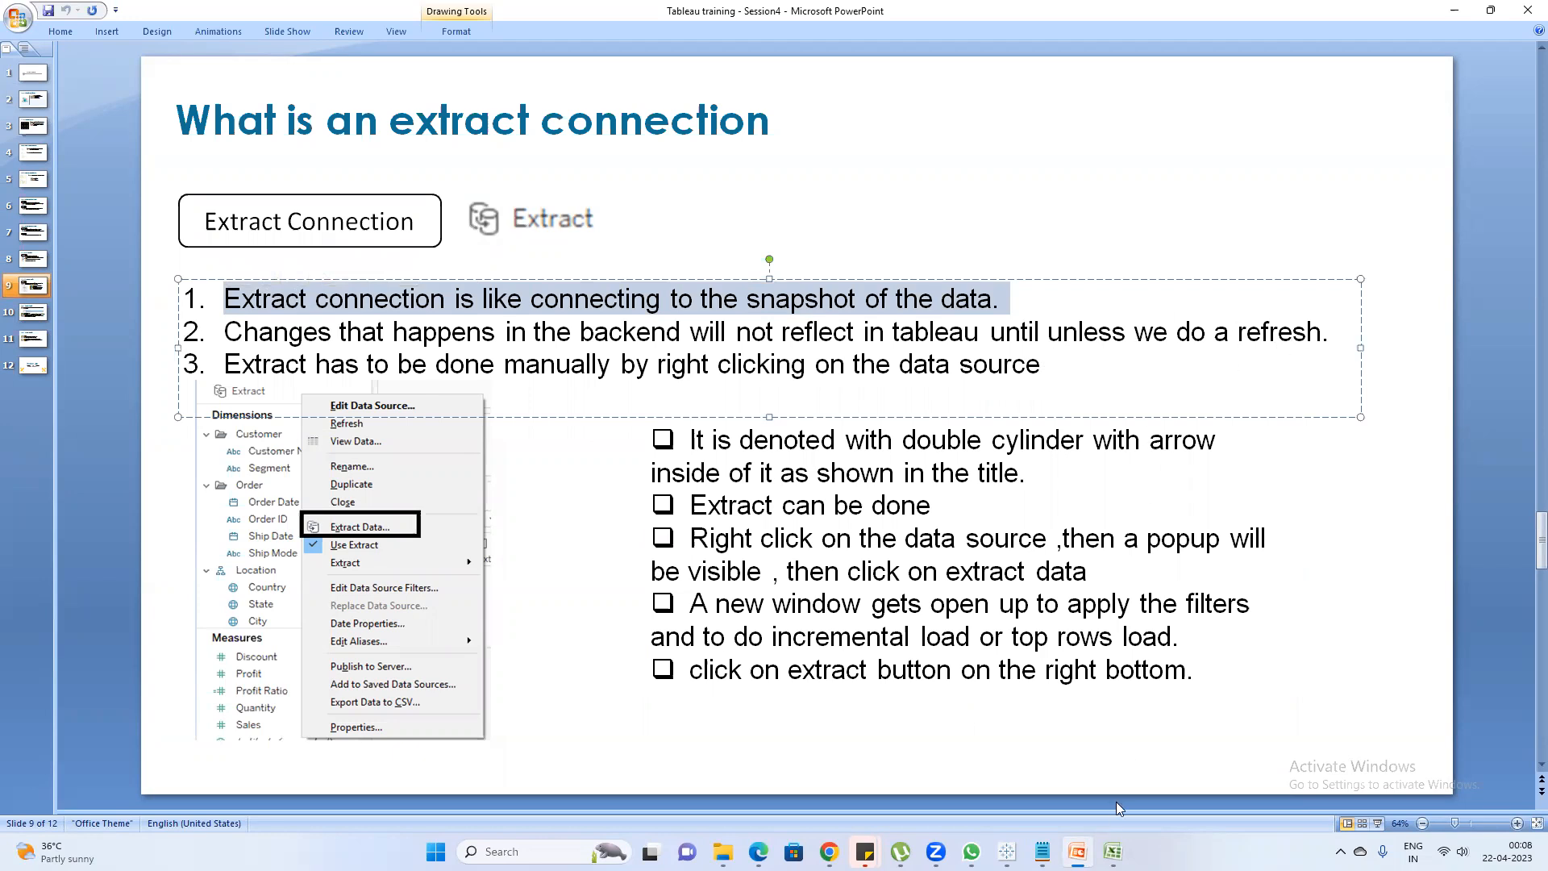
Switch to Tableau Book2 and open the Extract Data settings for the Sheet1 (Assignment2) data source
mouse_move(1077, 851)
mouse_move(1007, 852)
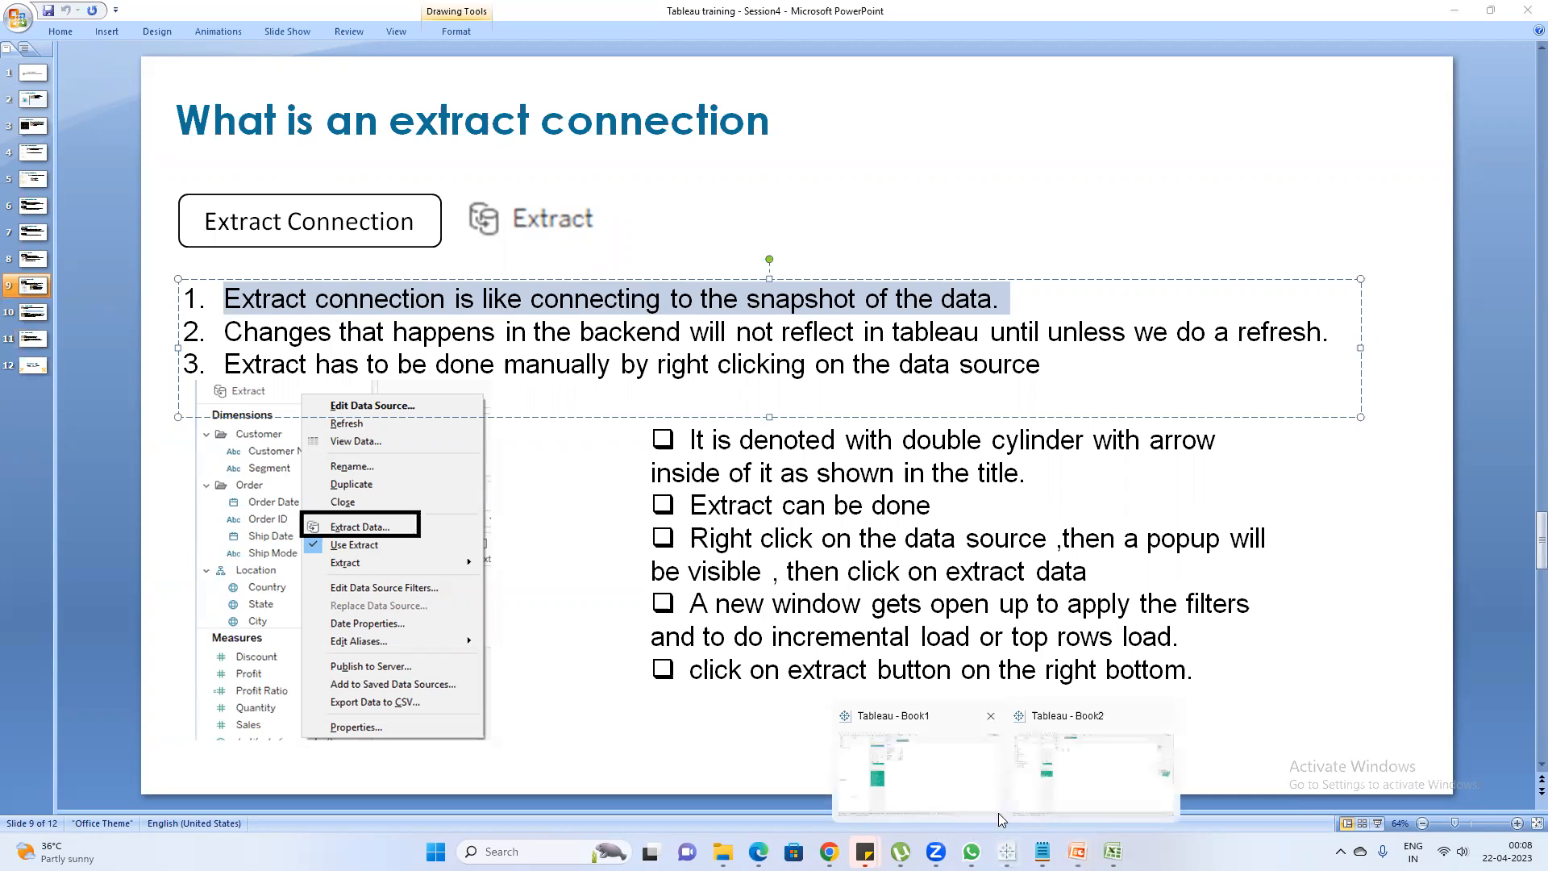
left_click(1071, 774)
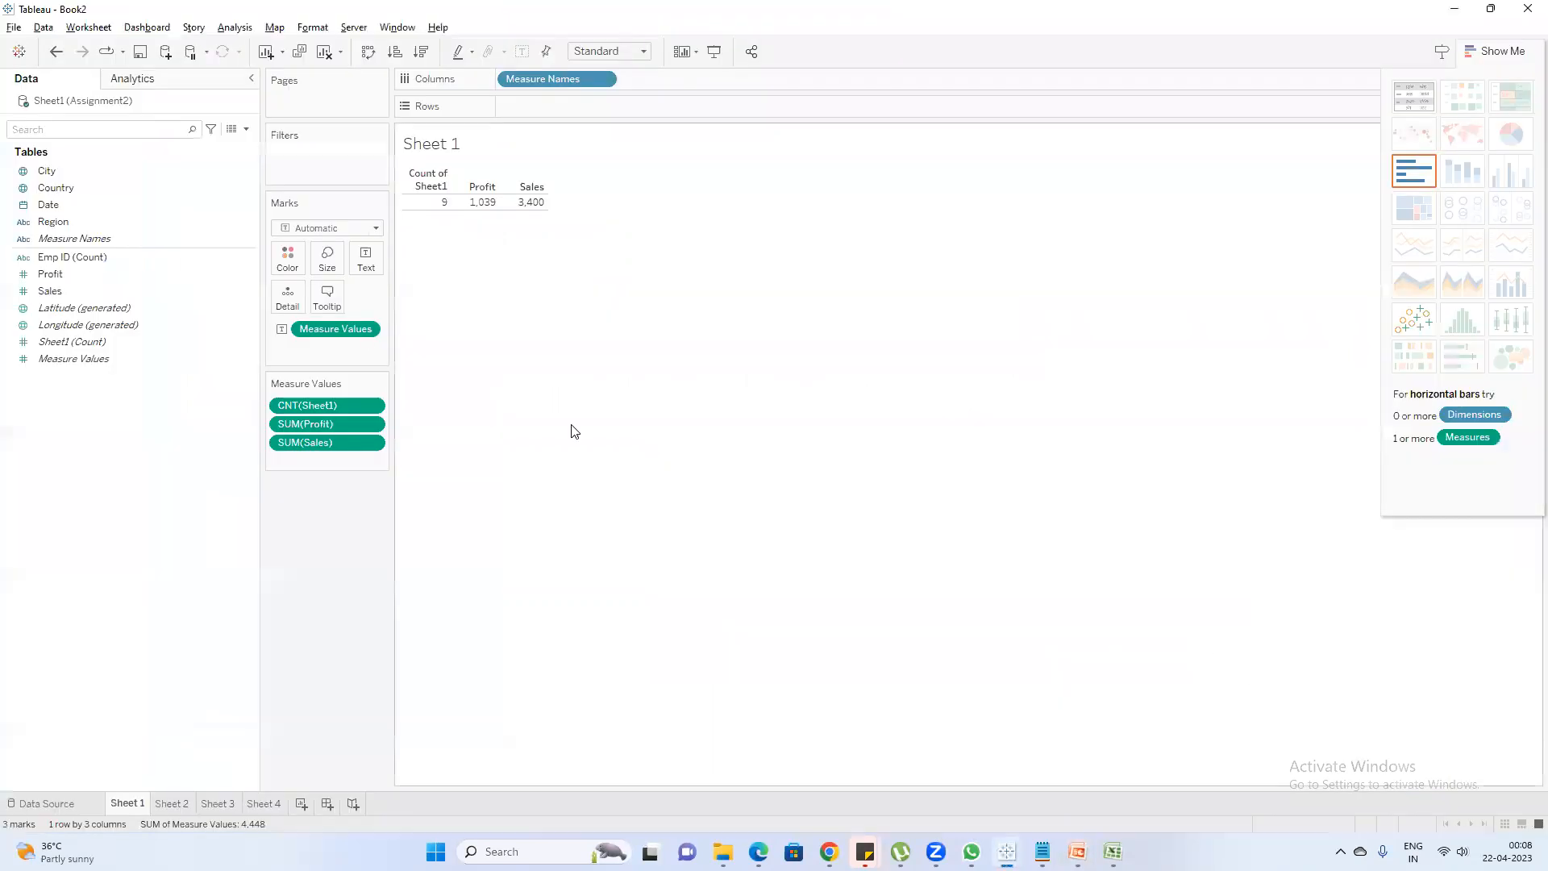
right_click(54, 106)
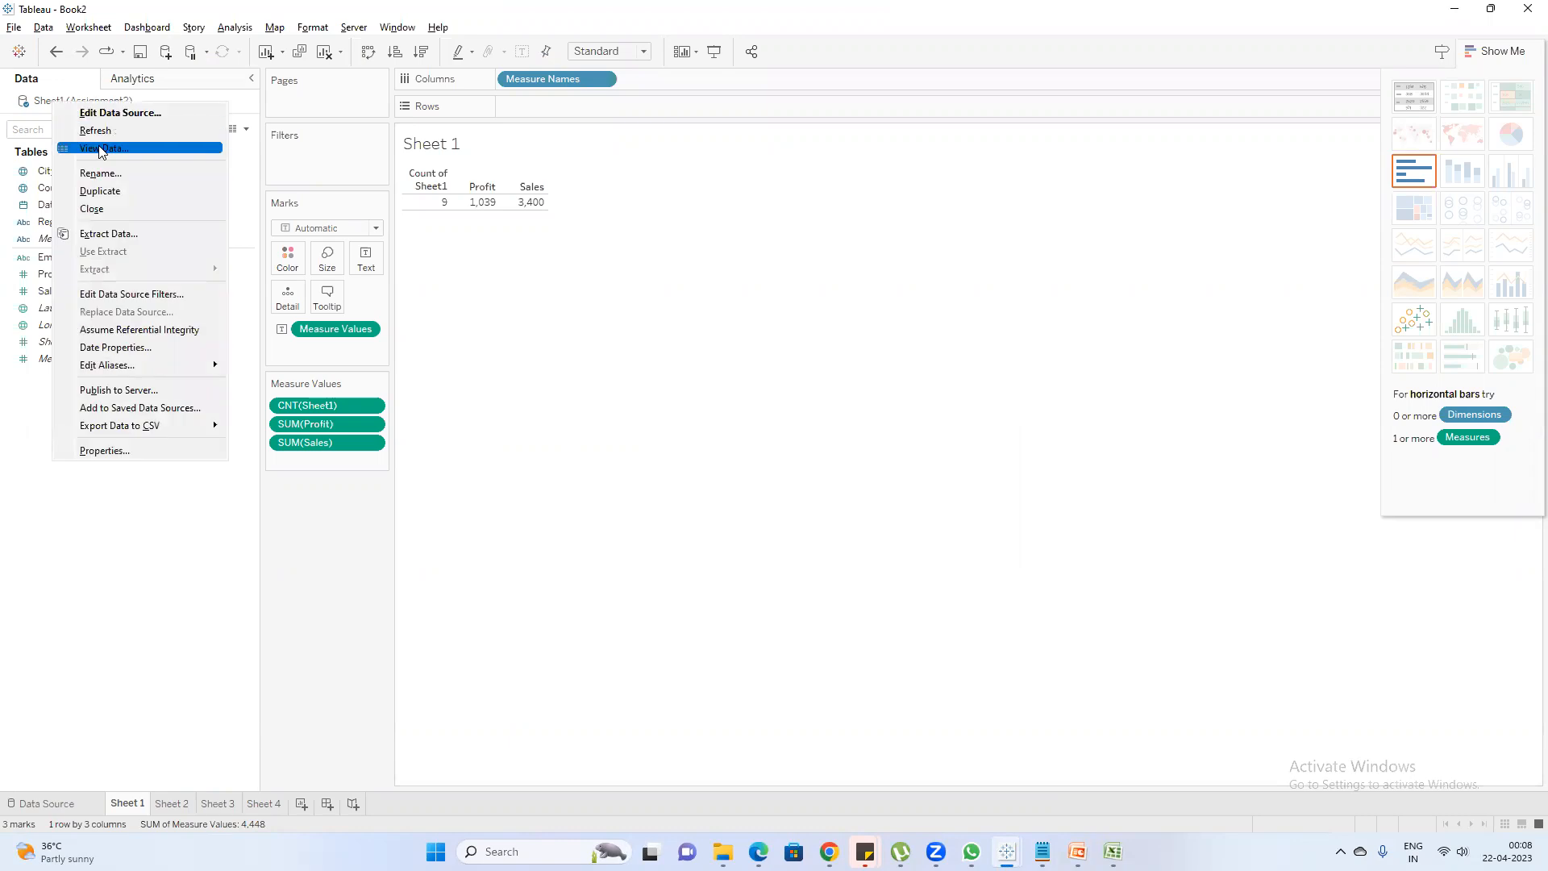
left_click(125, 232)
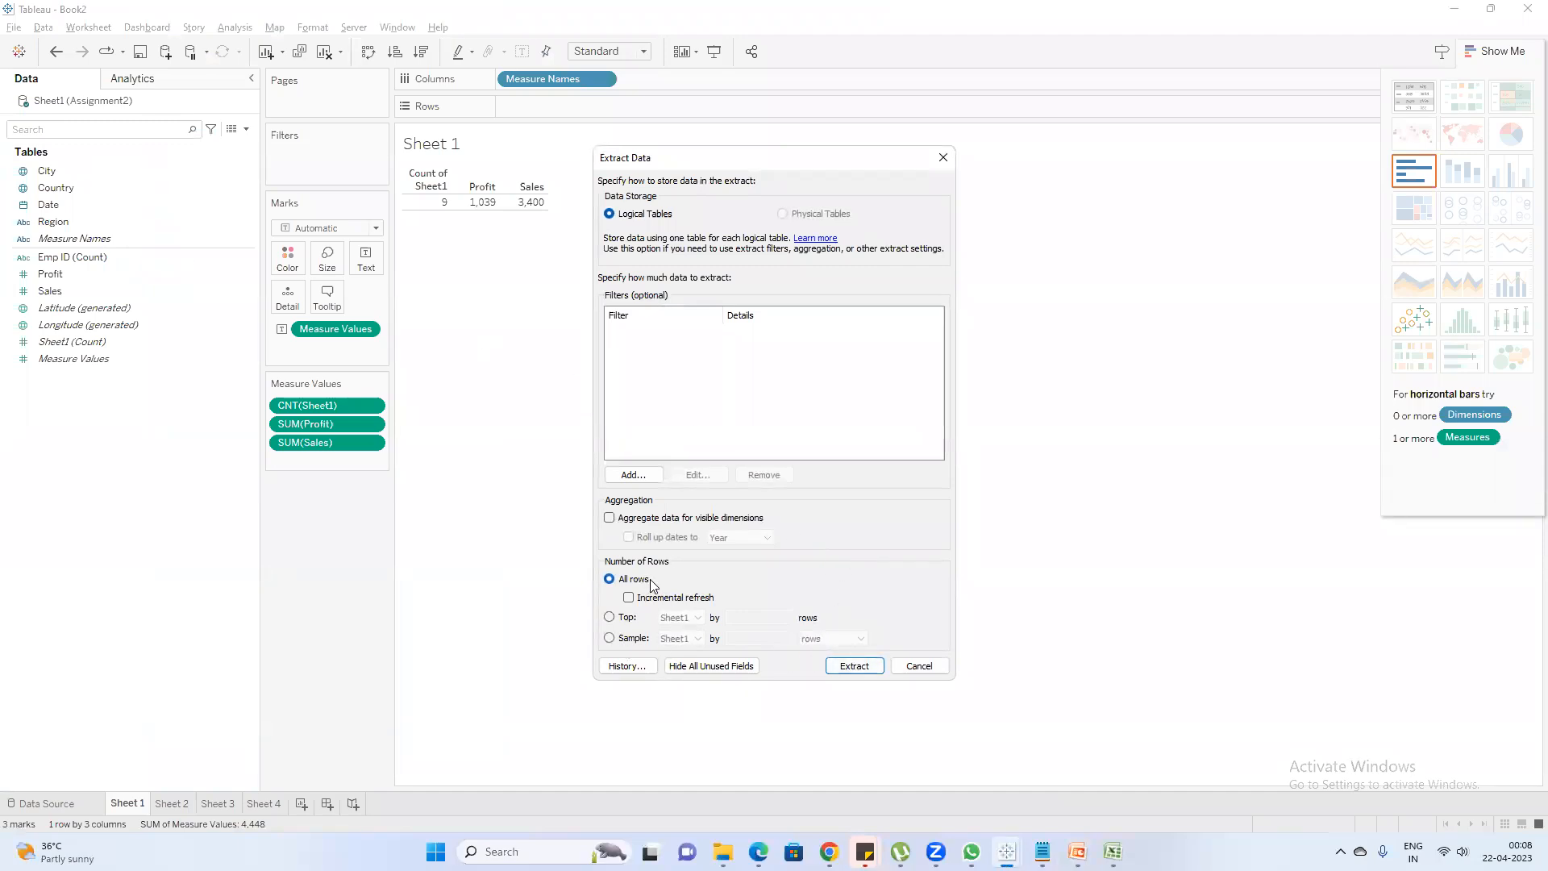
Switch to the Assignment2 workbook in Excel and select the data range A2:H10
mouse_move(1113, 852)
left_click(1113, 772)
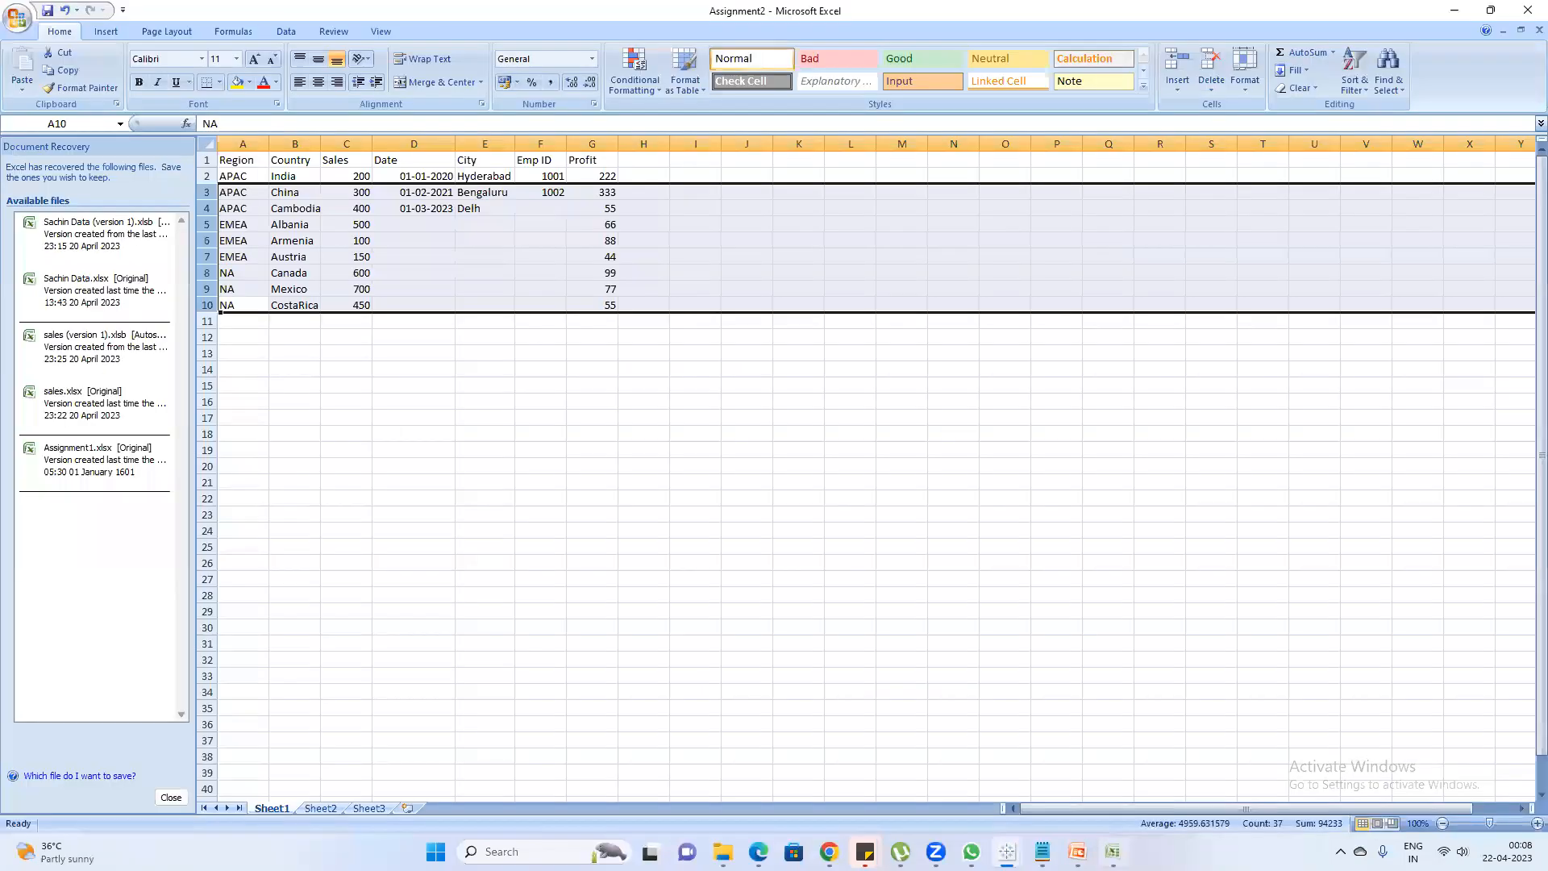
left_click(331, 401)
left_click_drag(231, 178, 621, 305)
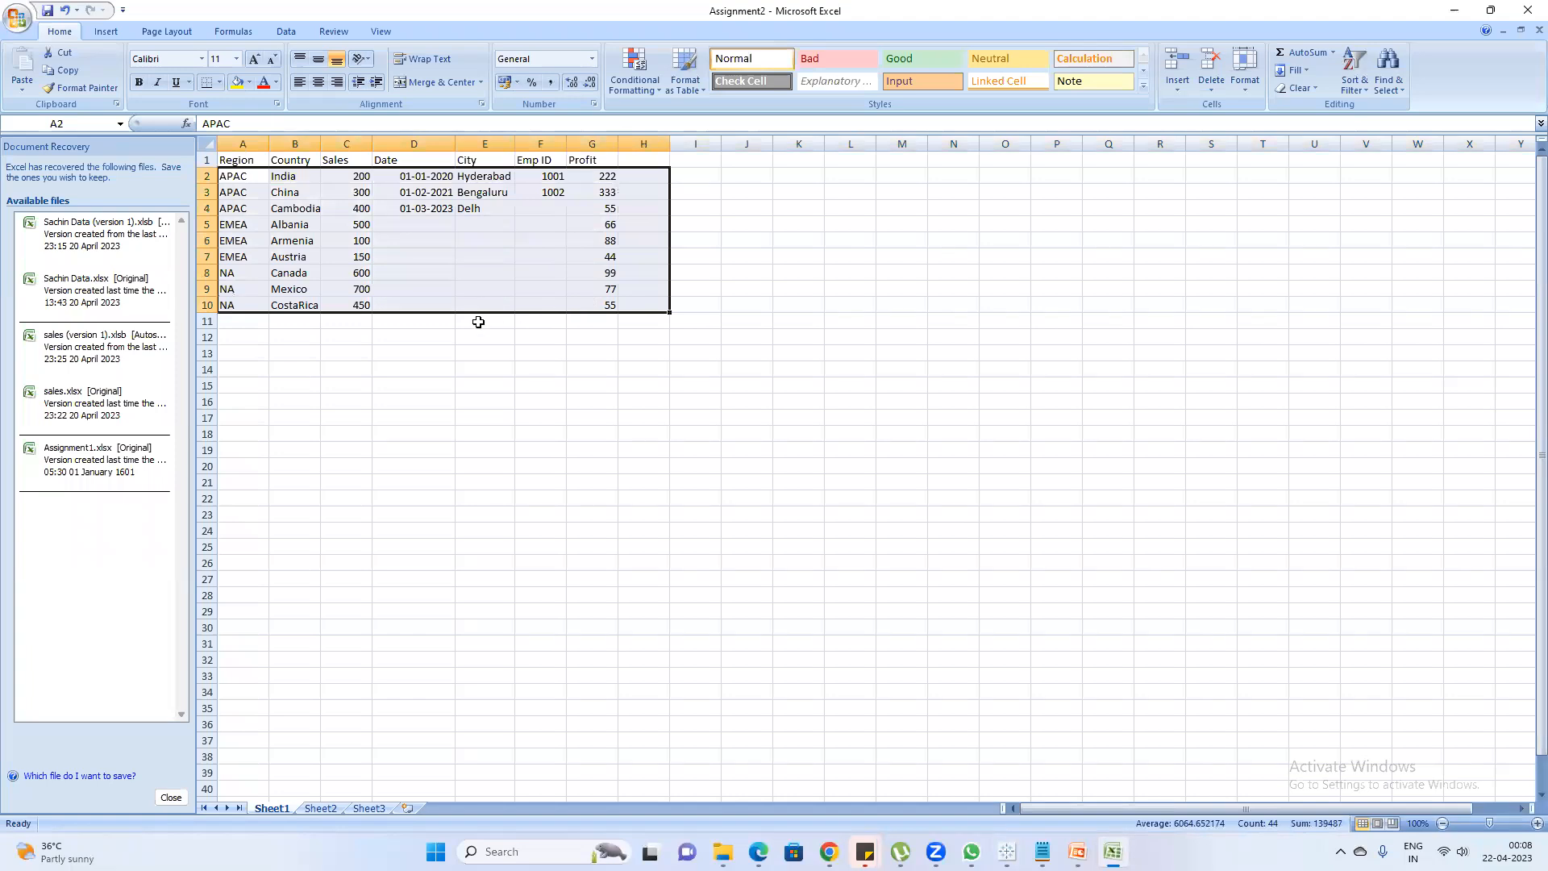
In the Assignment2 workbook in Excel, start a new record in row 11 with region LATAm and country adfk
key("alt+Tab")
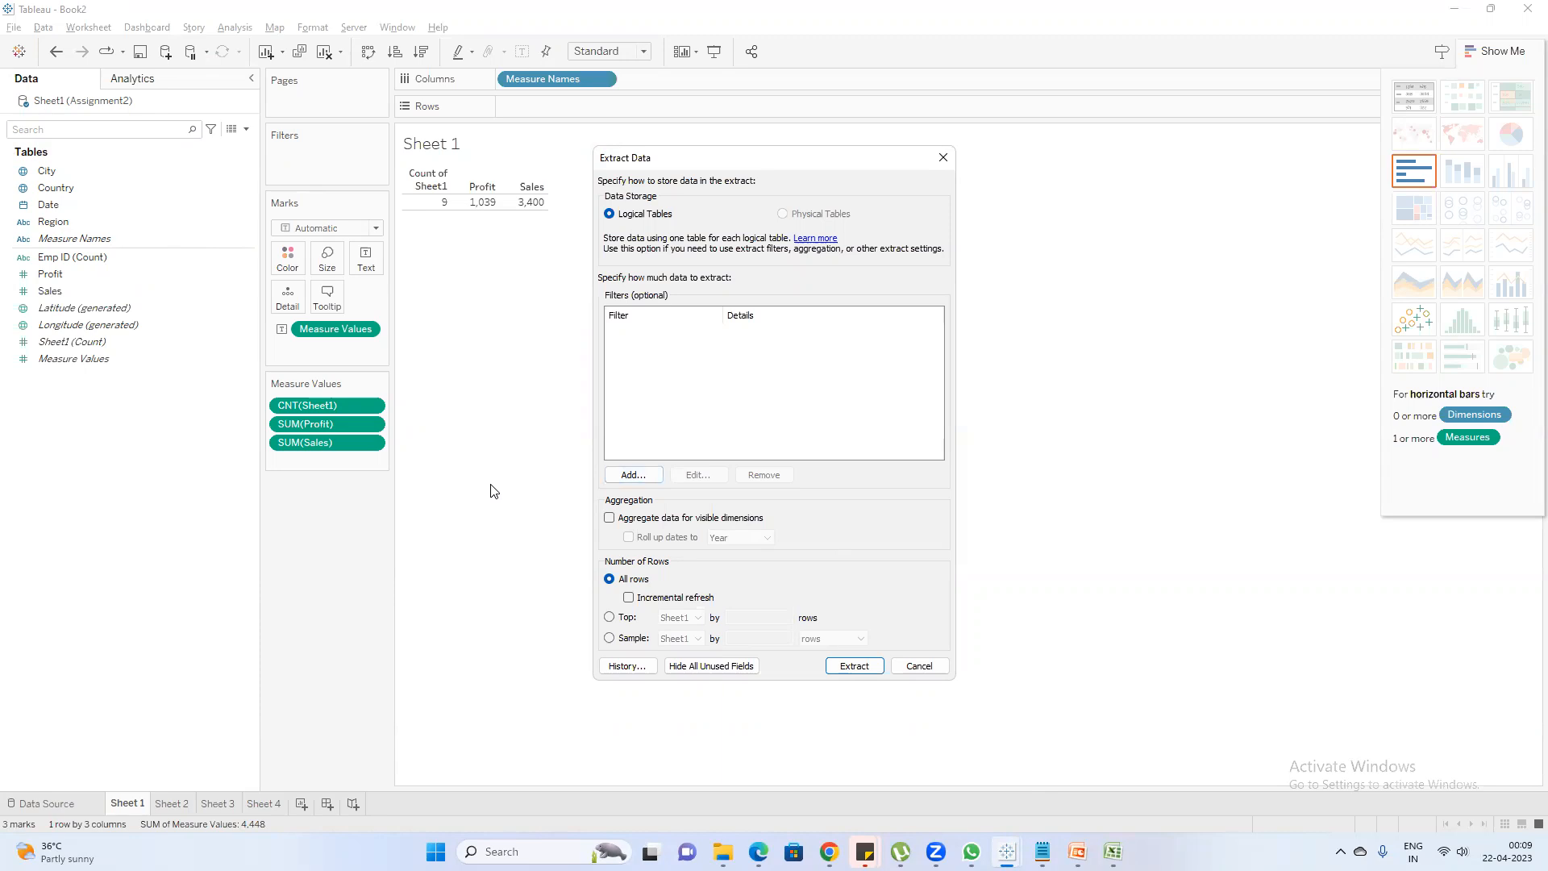
left_click(1113, 852)
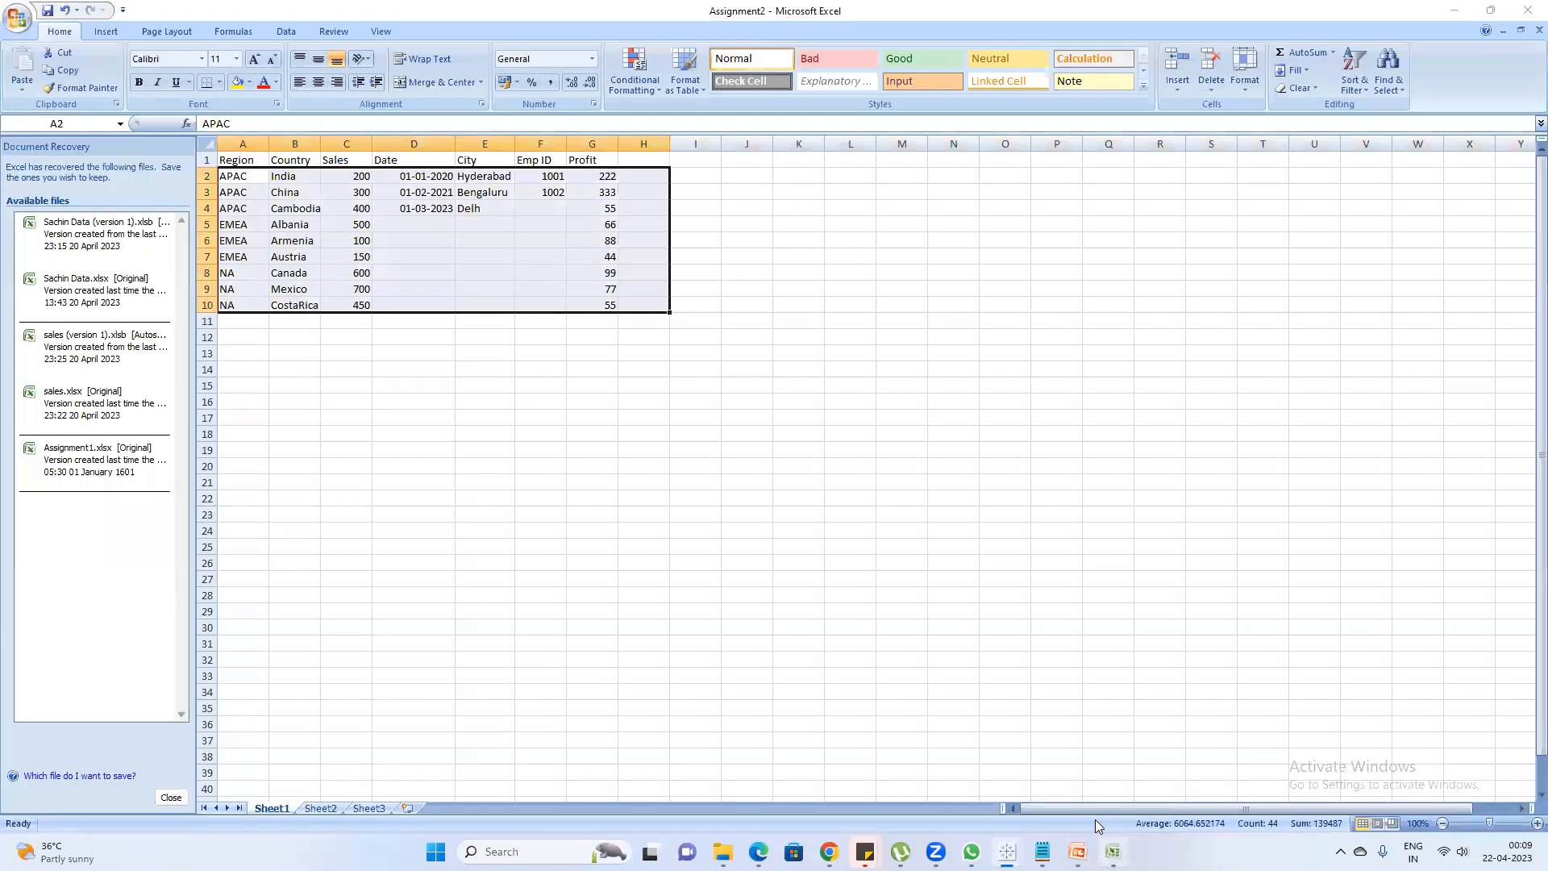
left_click(244, 322)
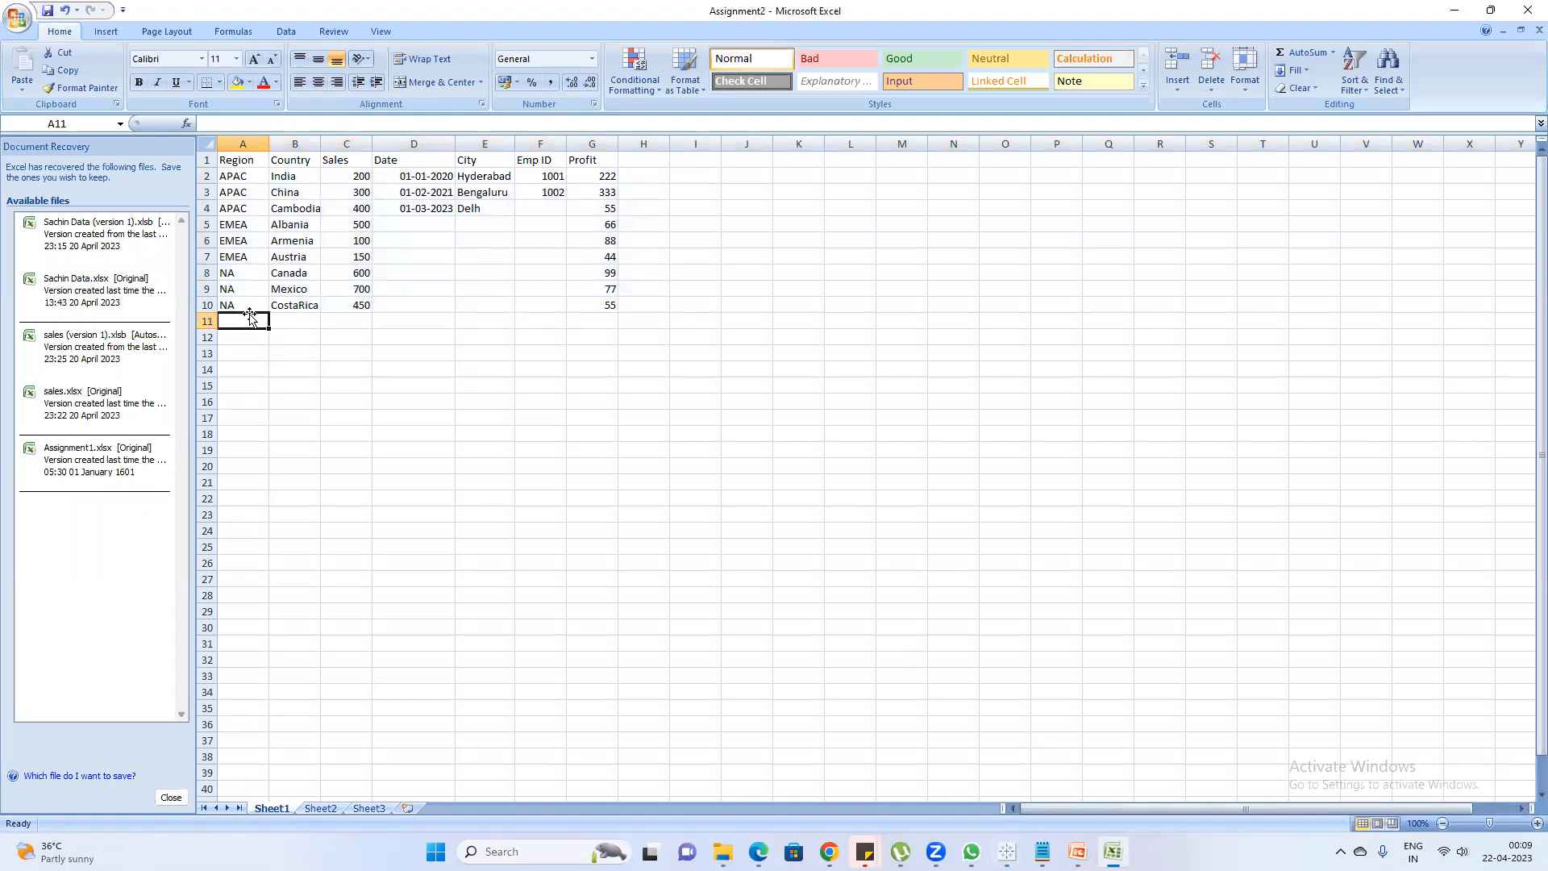
type("LATAm")
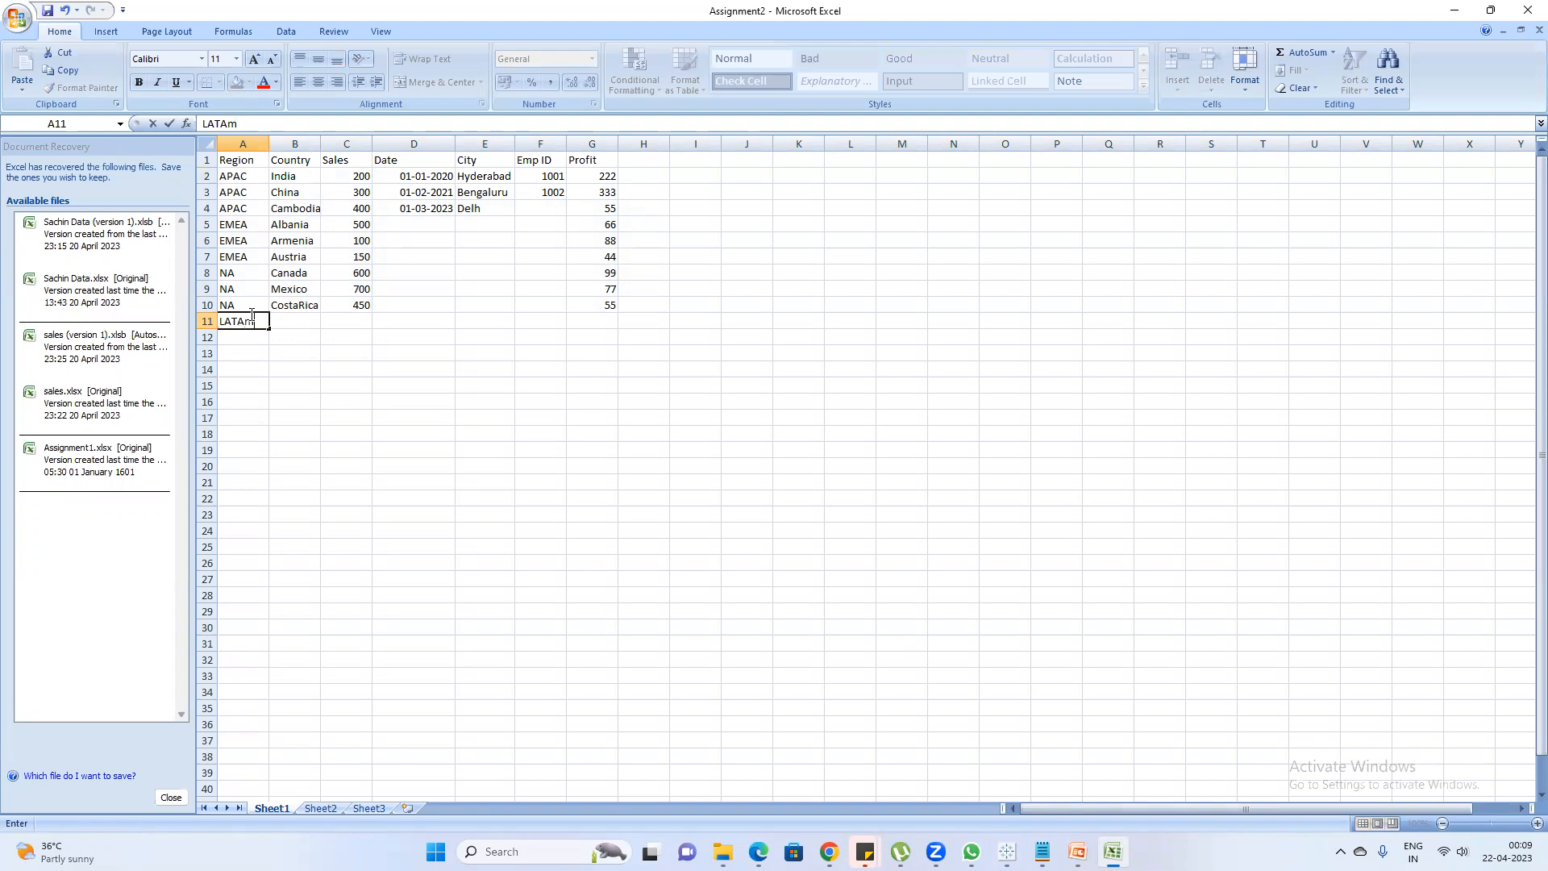
key("Return")
key("Up")
key("Right")
type("adfk")
key("Return")
Enter 5 in the Date column and 450 in the Sales column of row 11
key("Up")
key("Right")
key("Right")
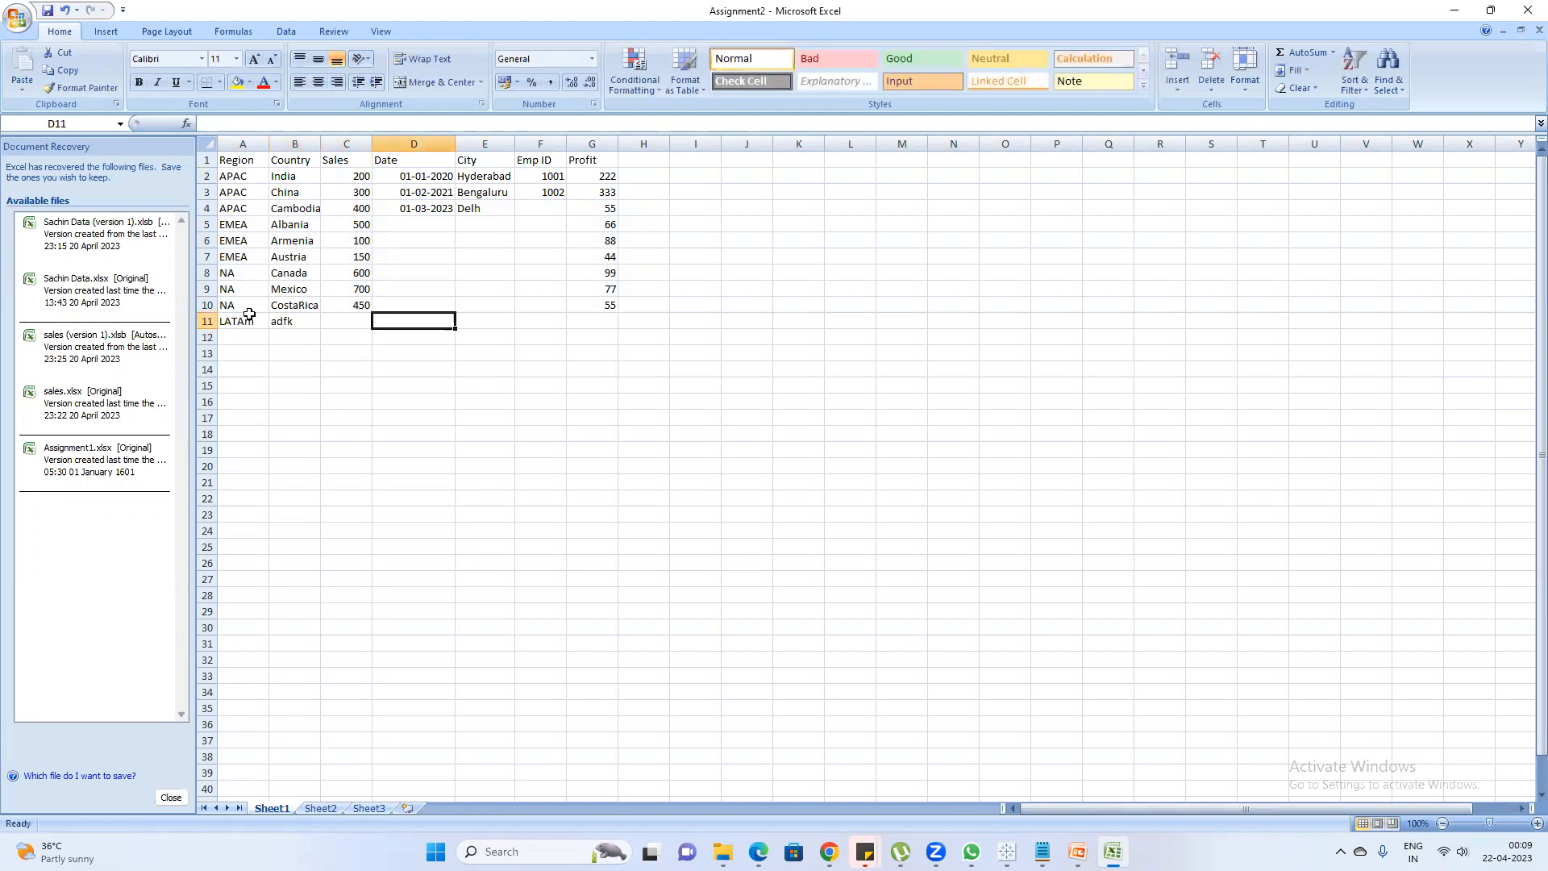
type("500")
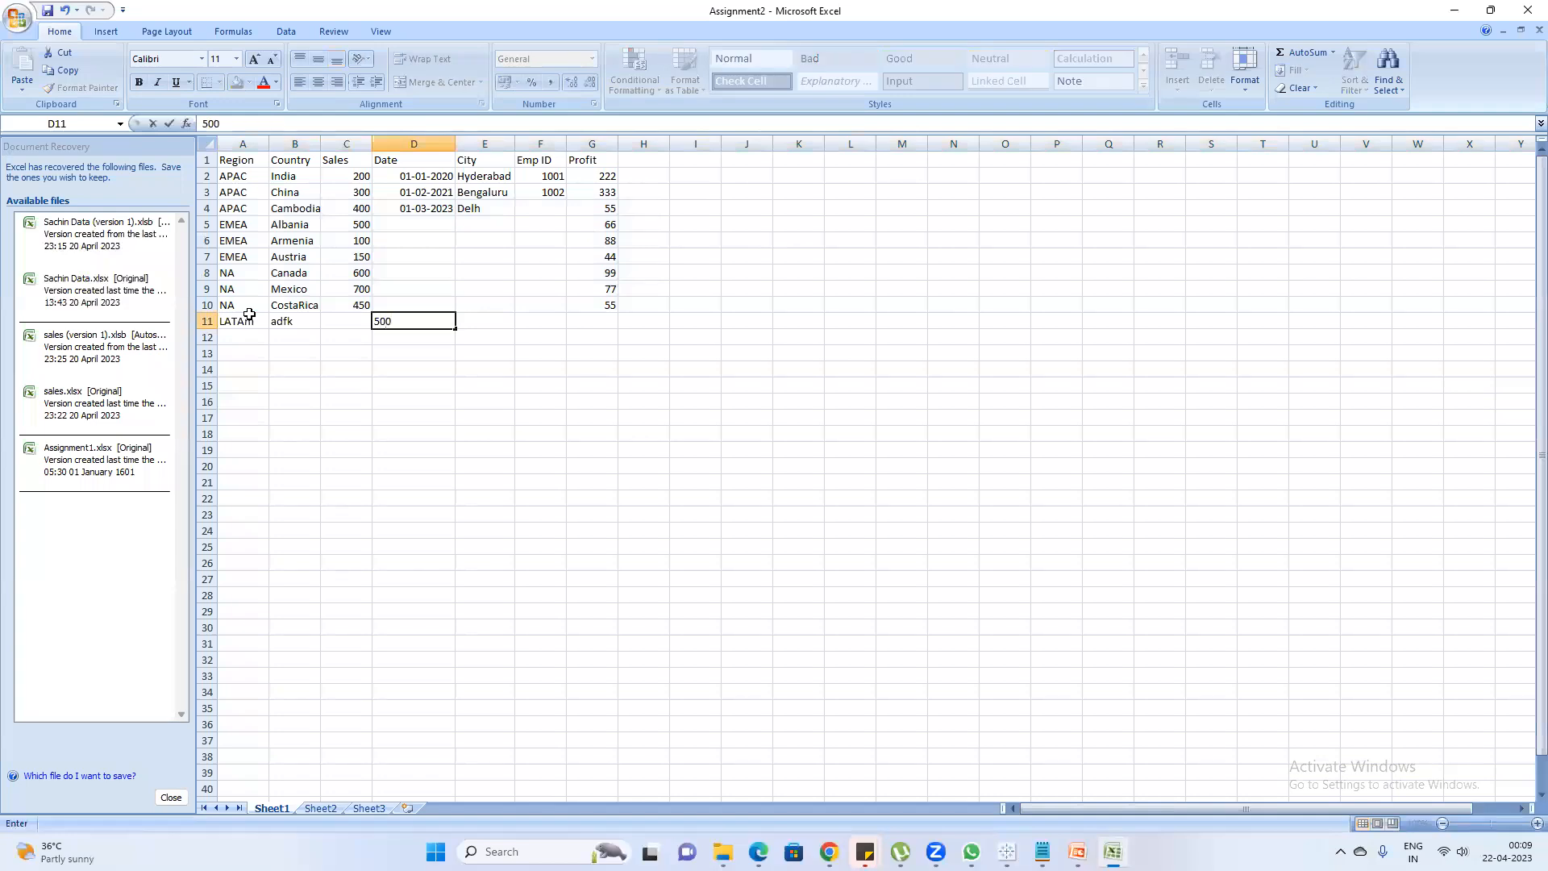
key("BackSpace")
key("BackSpace")
key("Left")
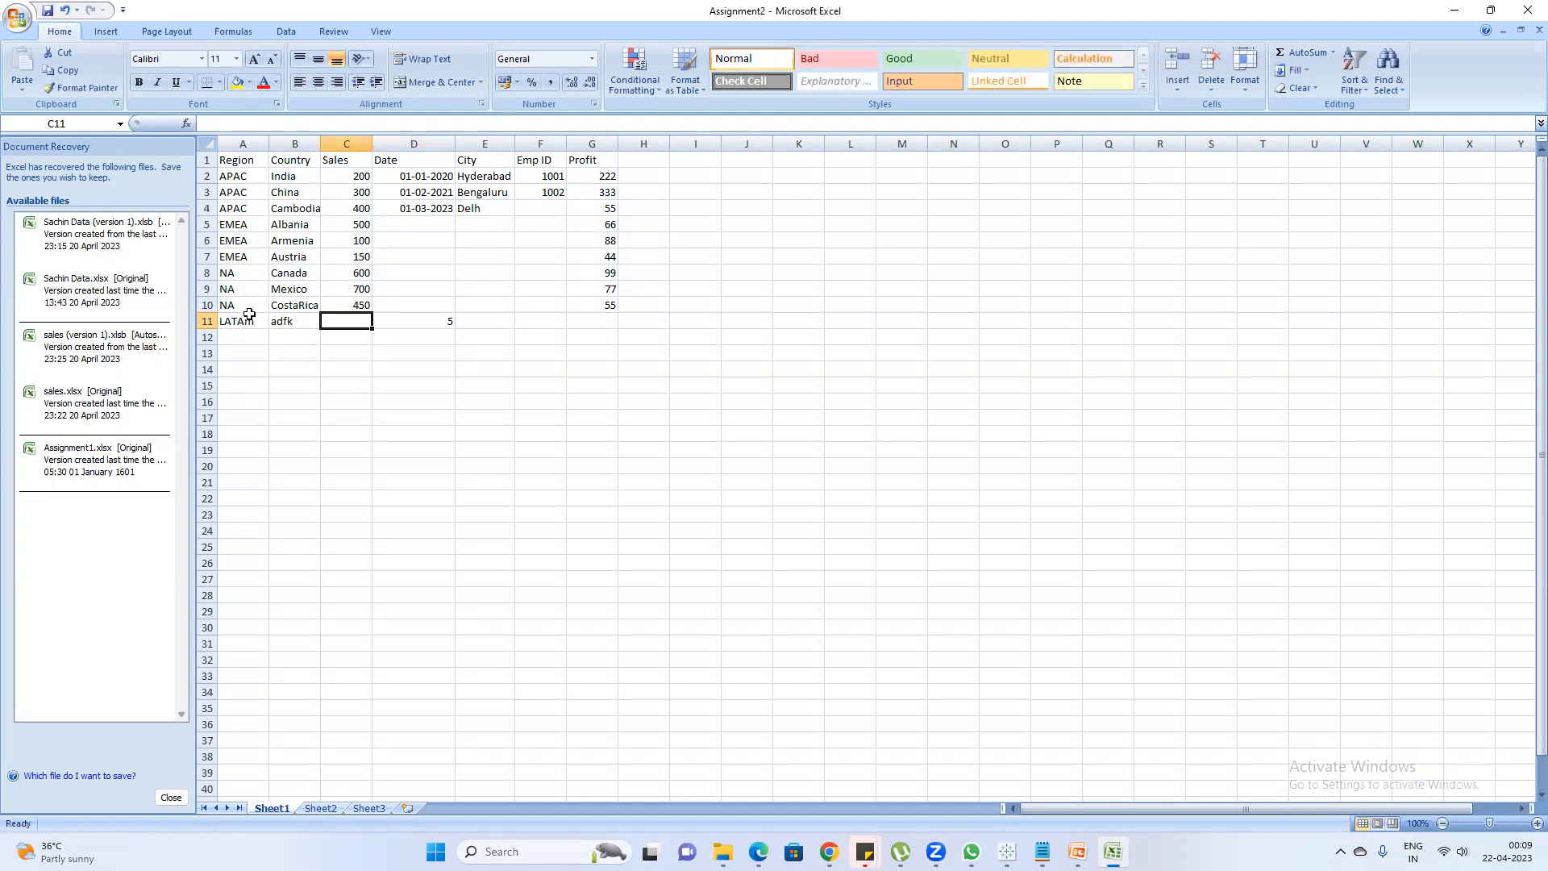
type("45")
key("Return")
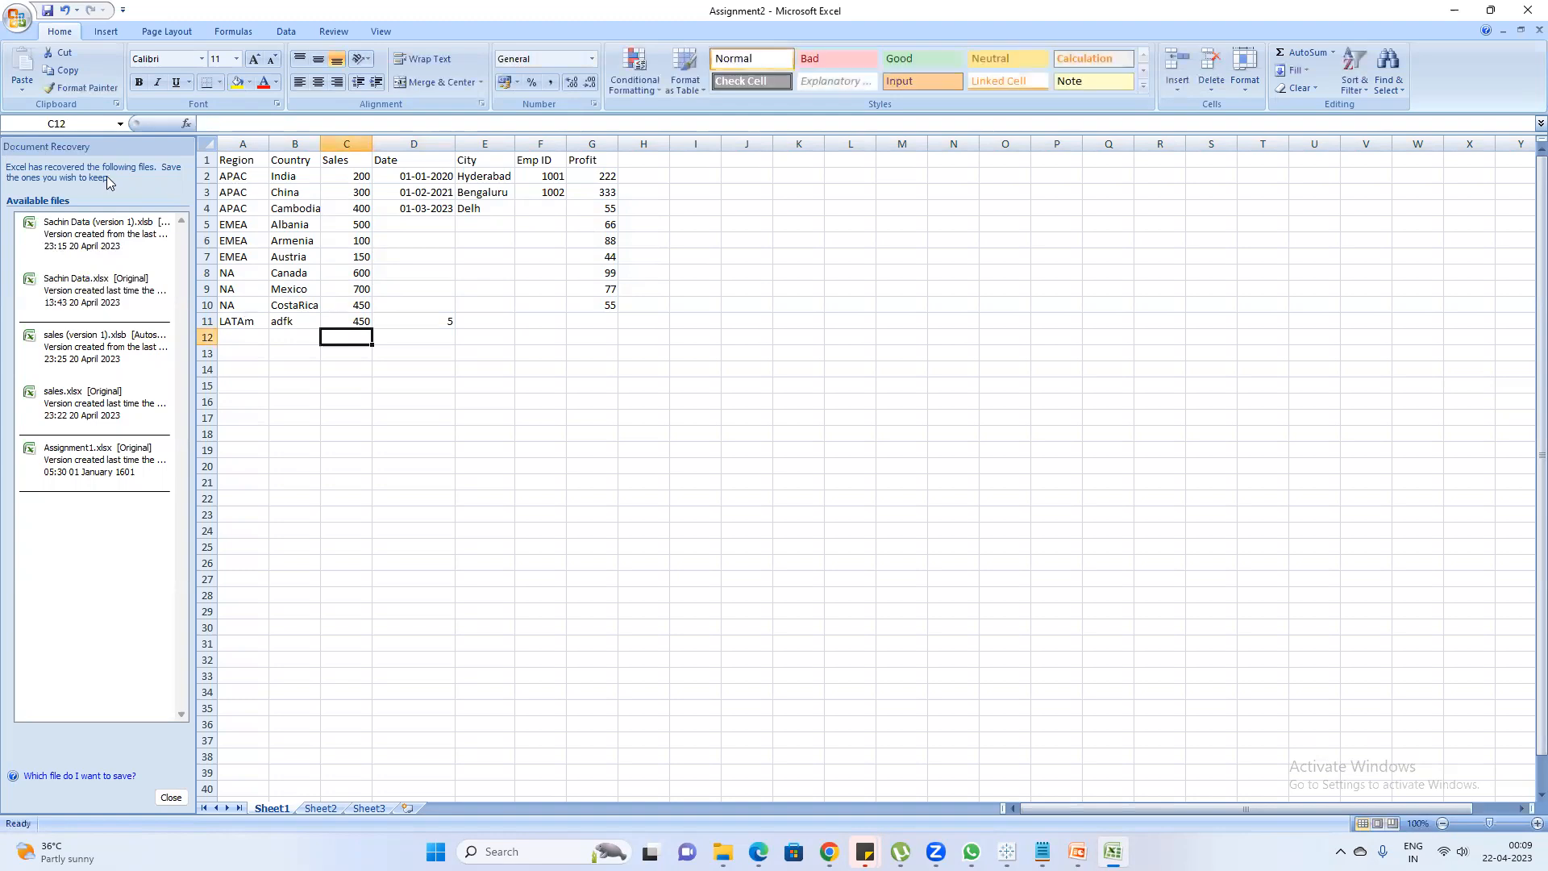
Select the new row 11 in Assignment2 and save the workbook
key("alt+Tab")
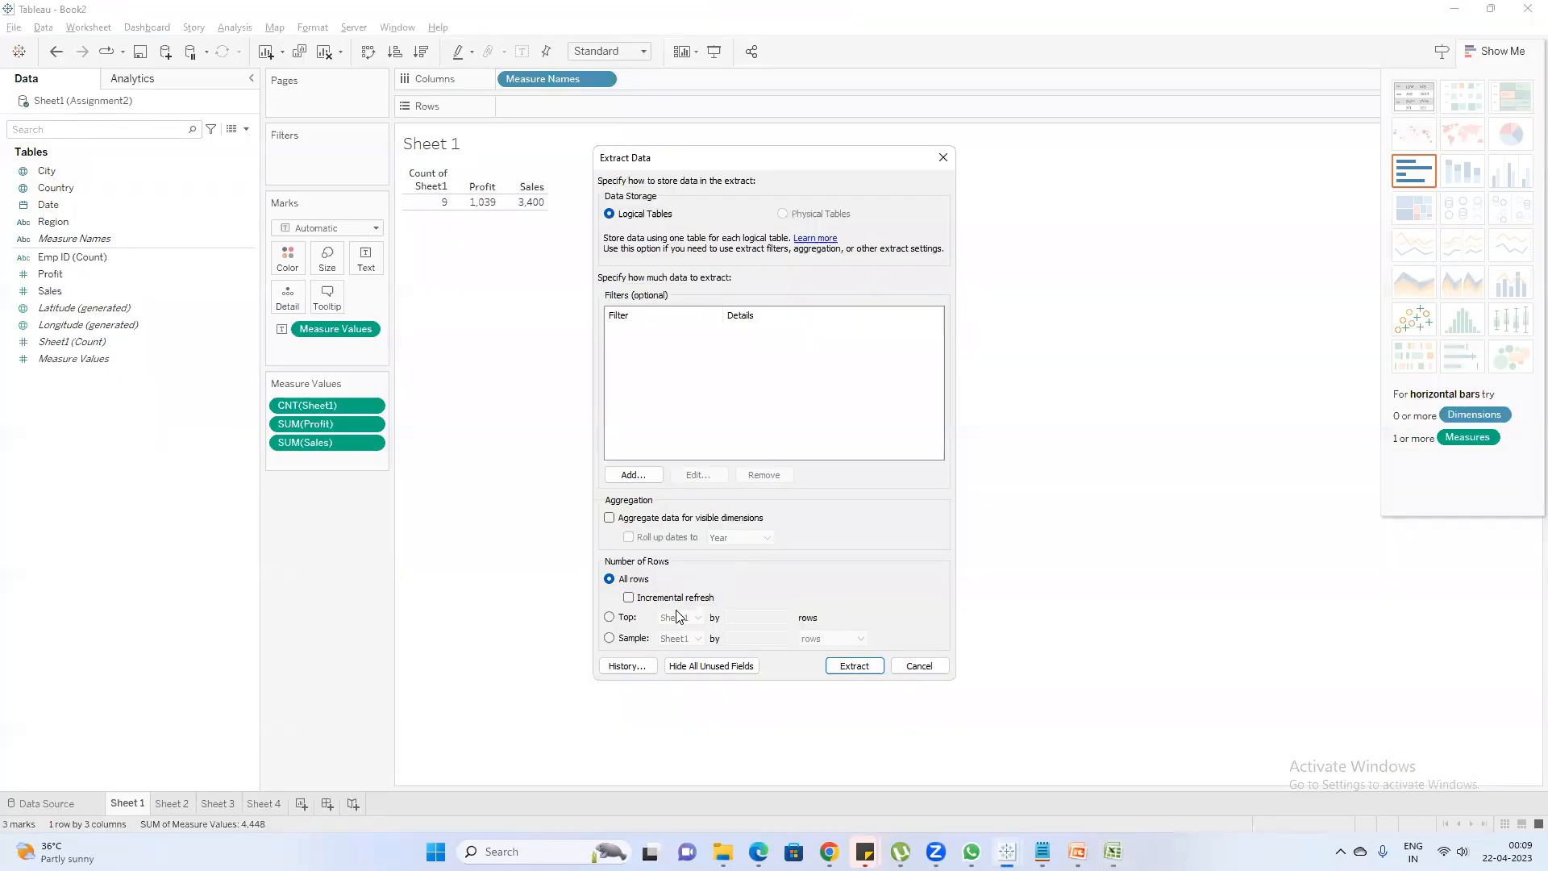
key("alt+Tab")
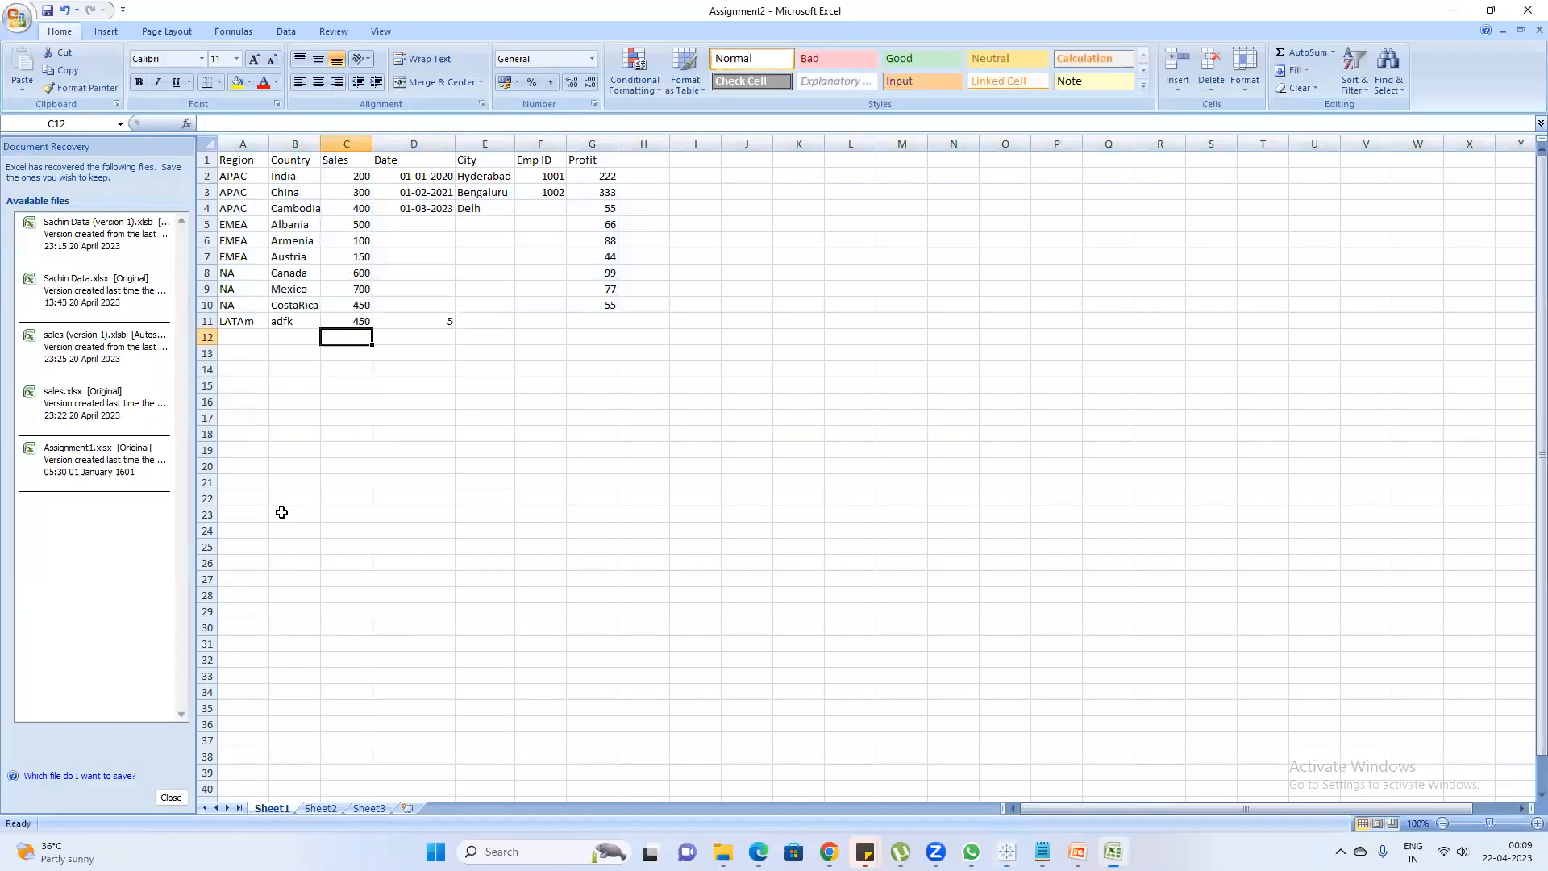
left_click(198, 321)
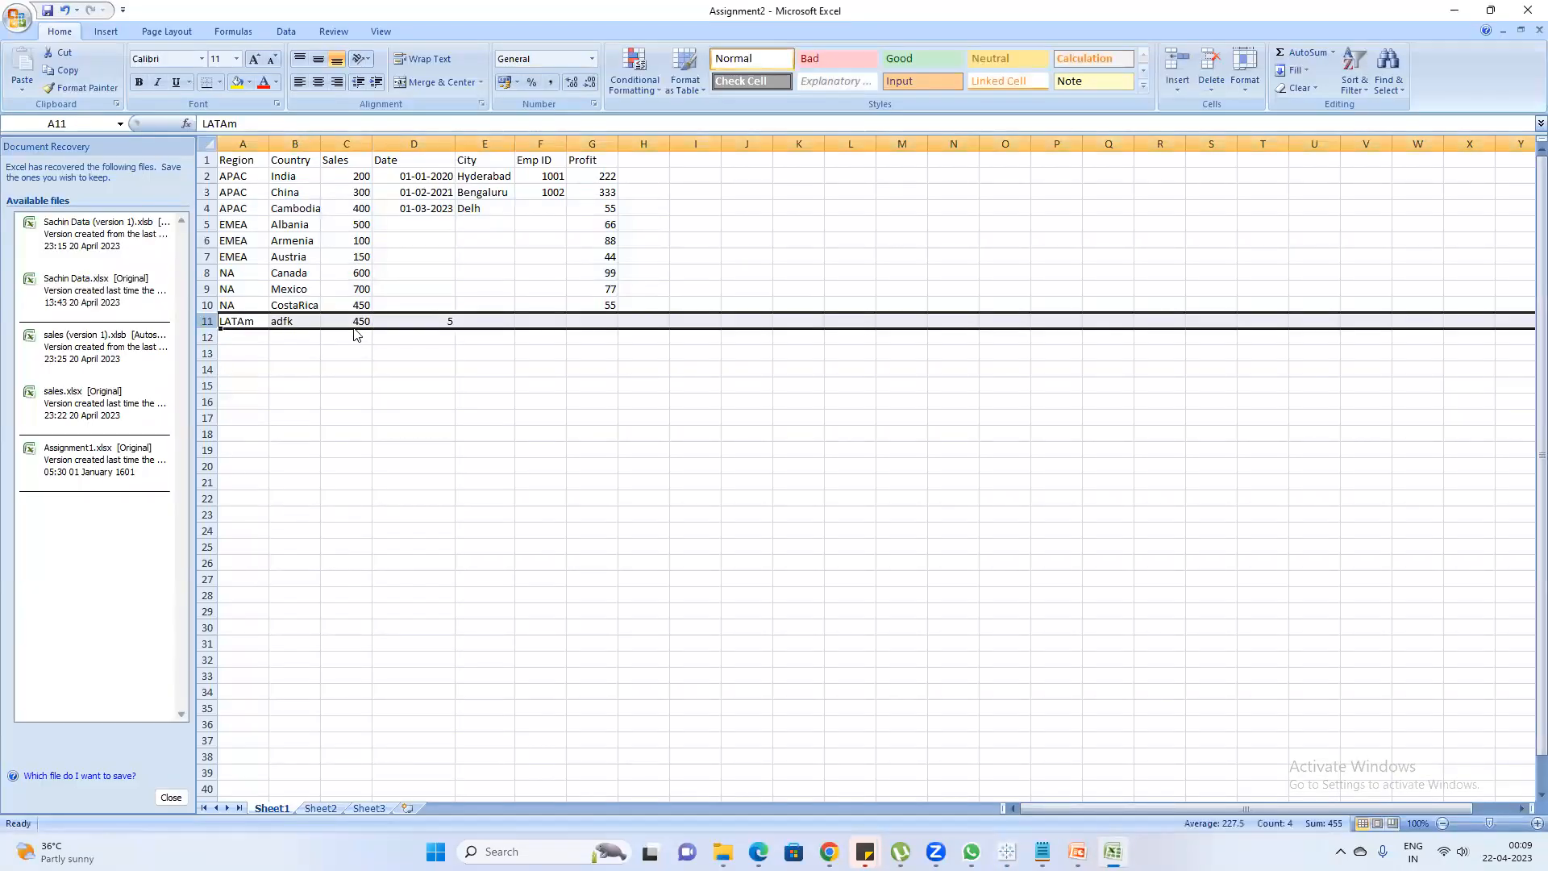
key("ctrl+s")
Switch to Tableau Book2 and enable Incremental refresh in the Extract Data settings
key("alt+Tab")
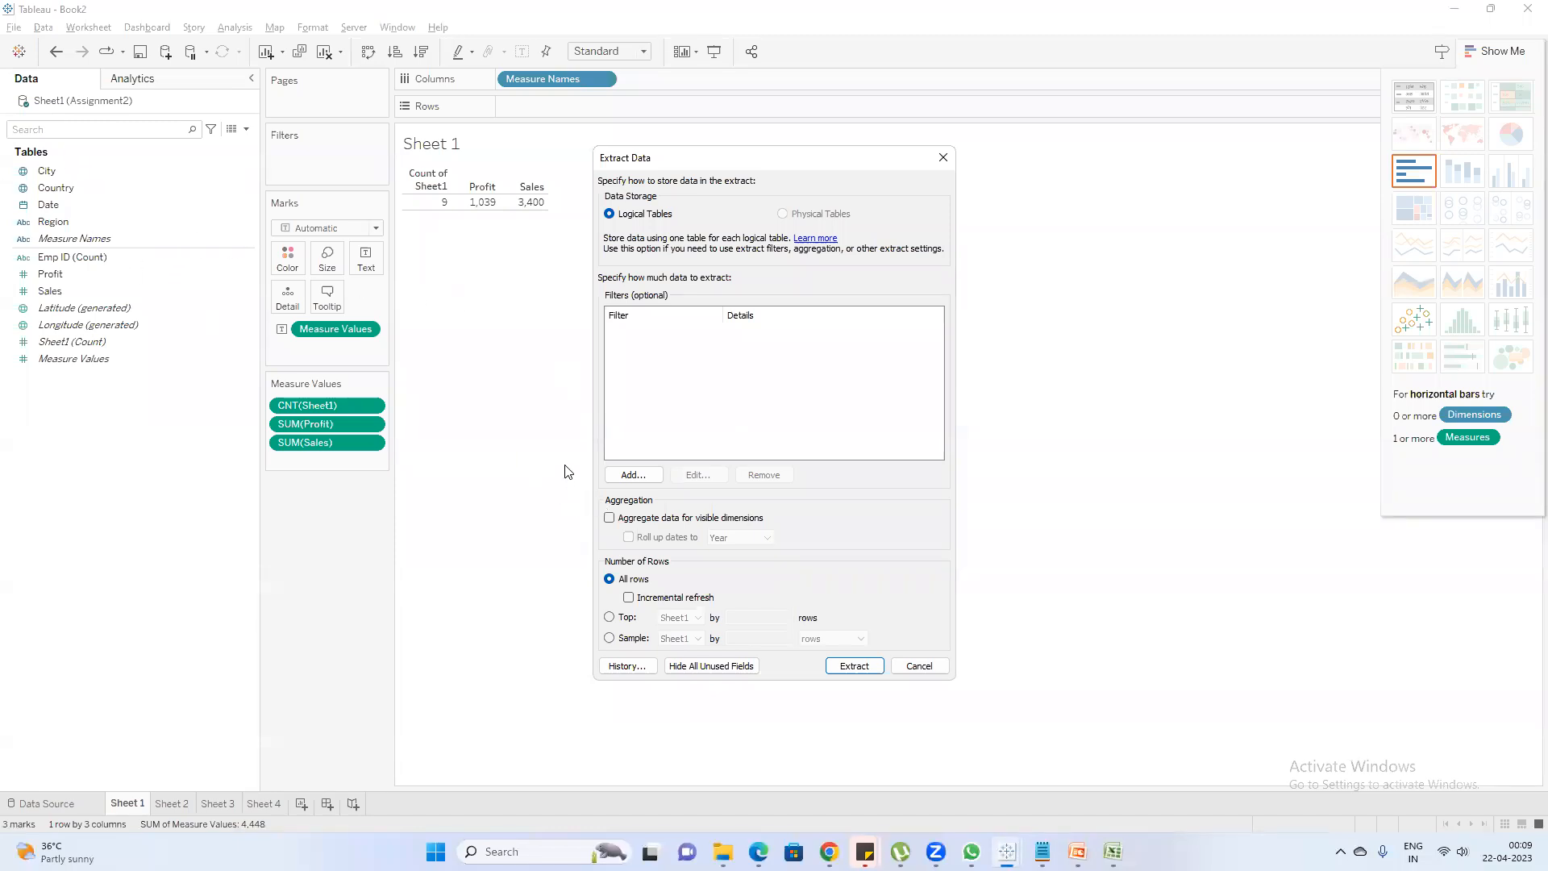
left_click(629, 597)
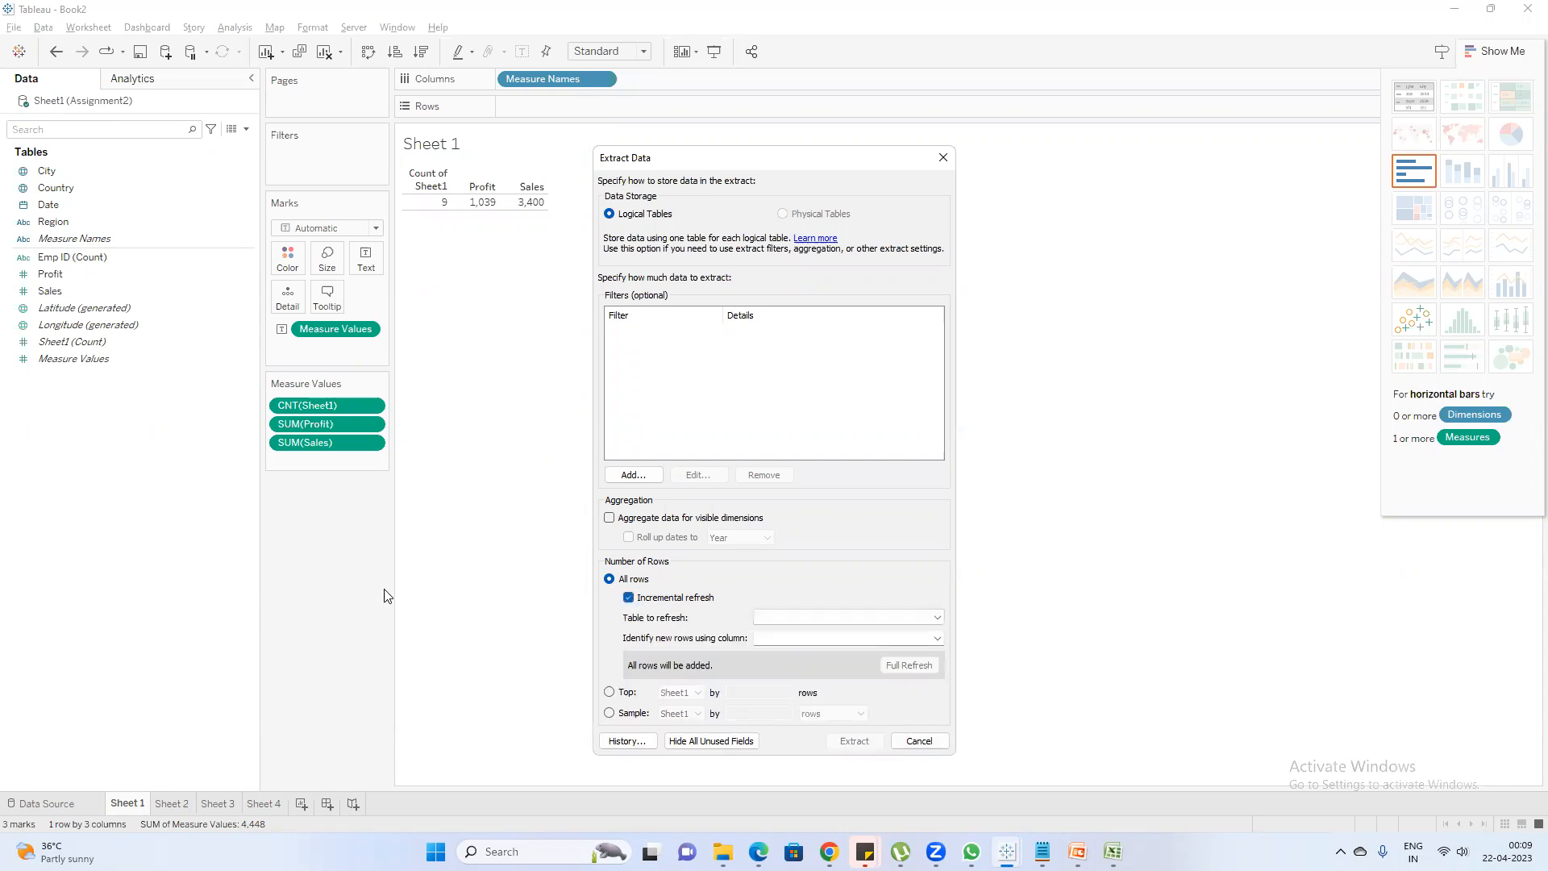
Switch to Assignment2 in Excel and highlight the existing Region rows A2:A10, followed by the new LATAm cell A11
key("alt+Tab")
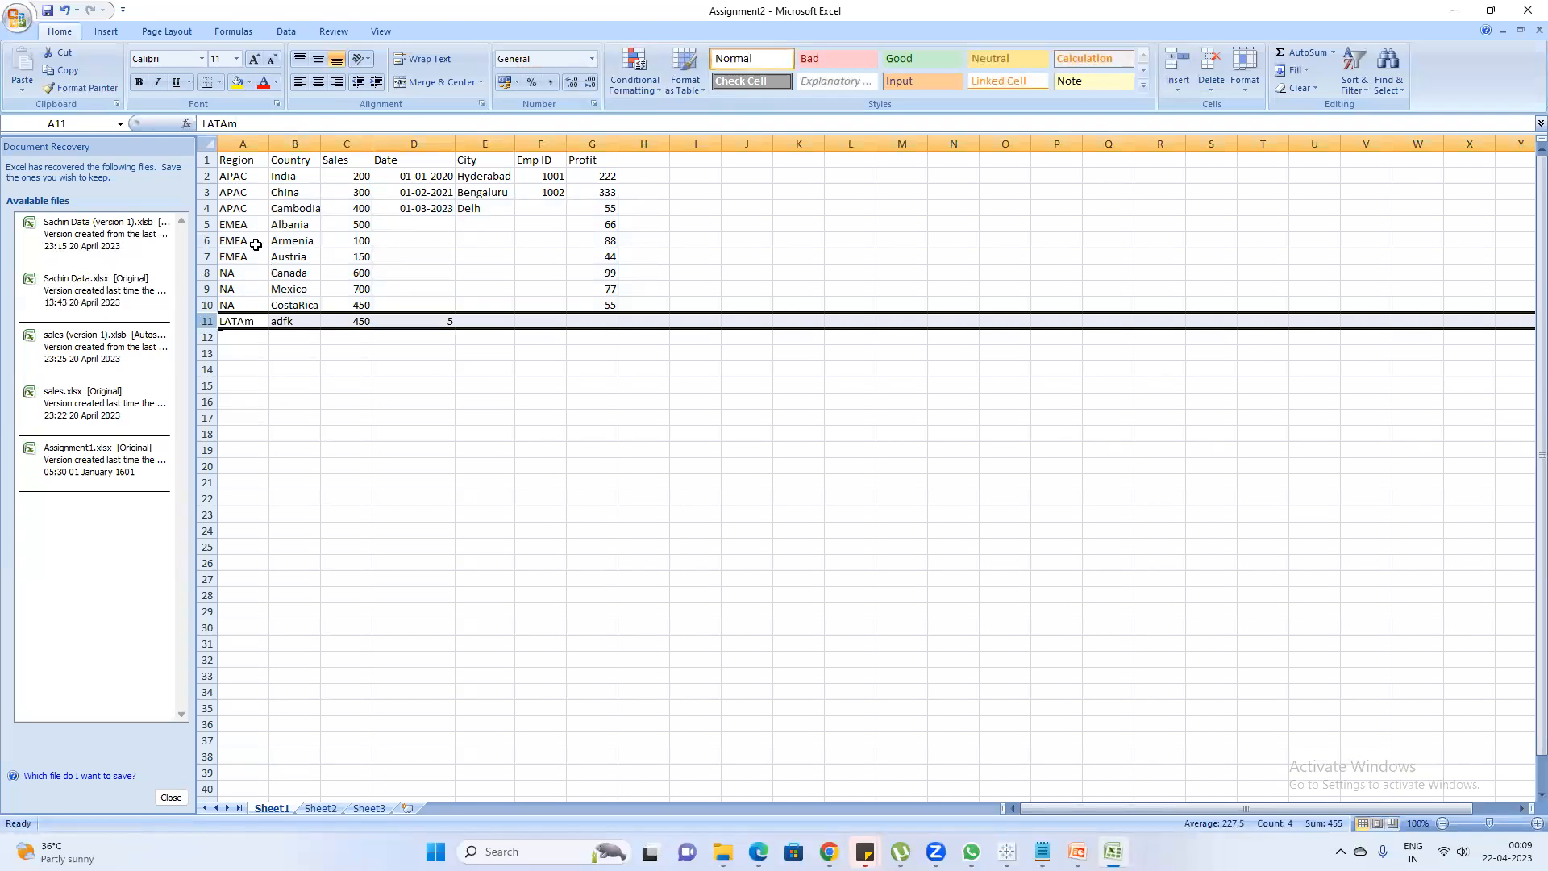
left_click_drag(242, 173, 248, 304)
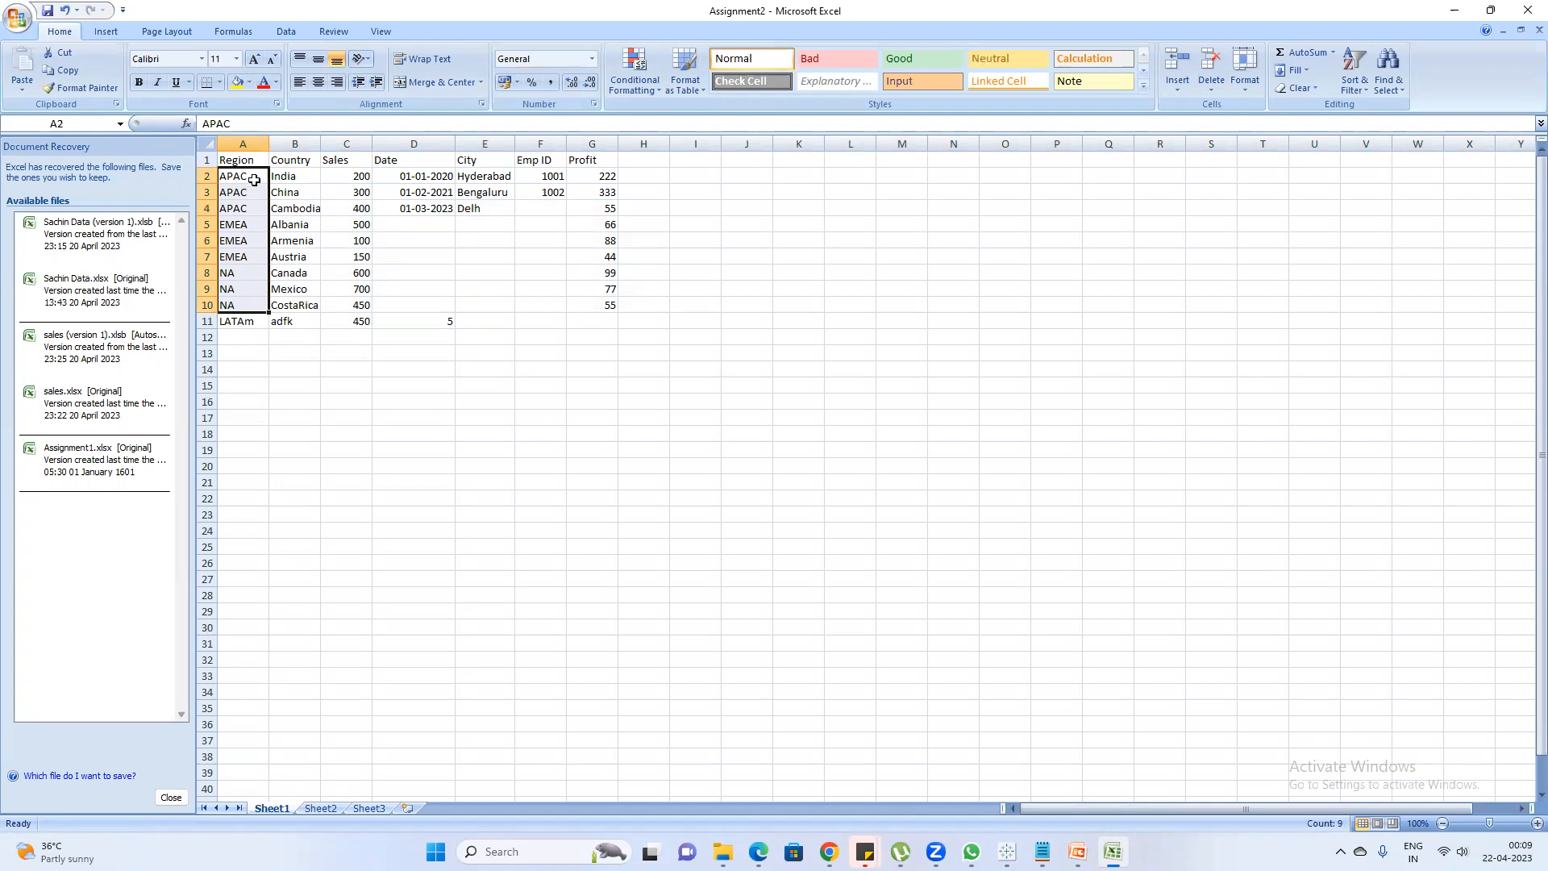
left_click_drag(251, 177, 260, 323)
left_click_drag(235, 176, 247, 303)
left_click(225, 321)
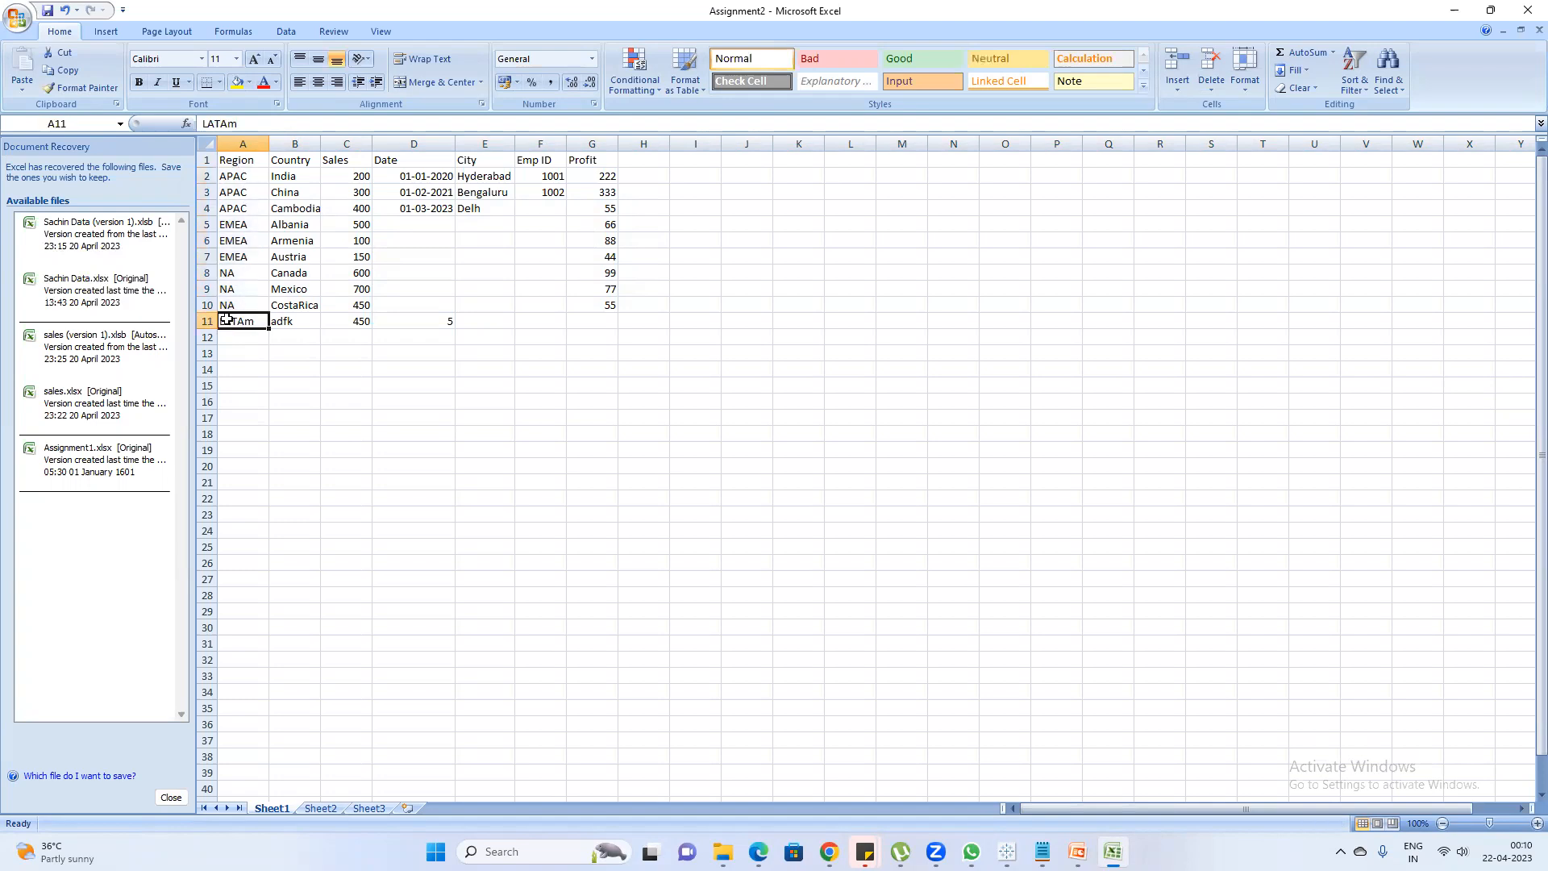
Switch to Tableau Book2 and configure the incremental refresh with Sheet1 as the table and Date as the column identifying new rows
key("alt+Tab")
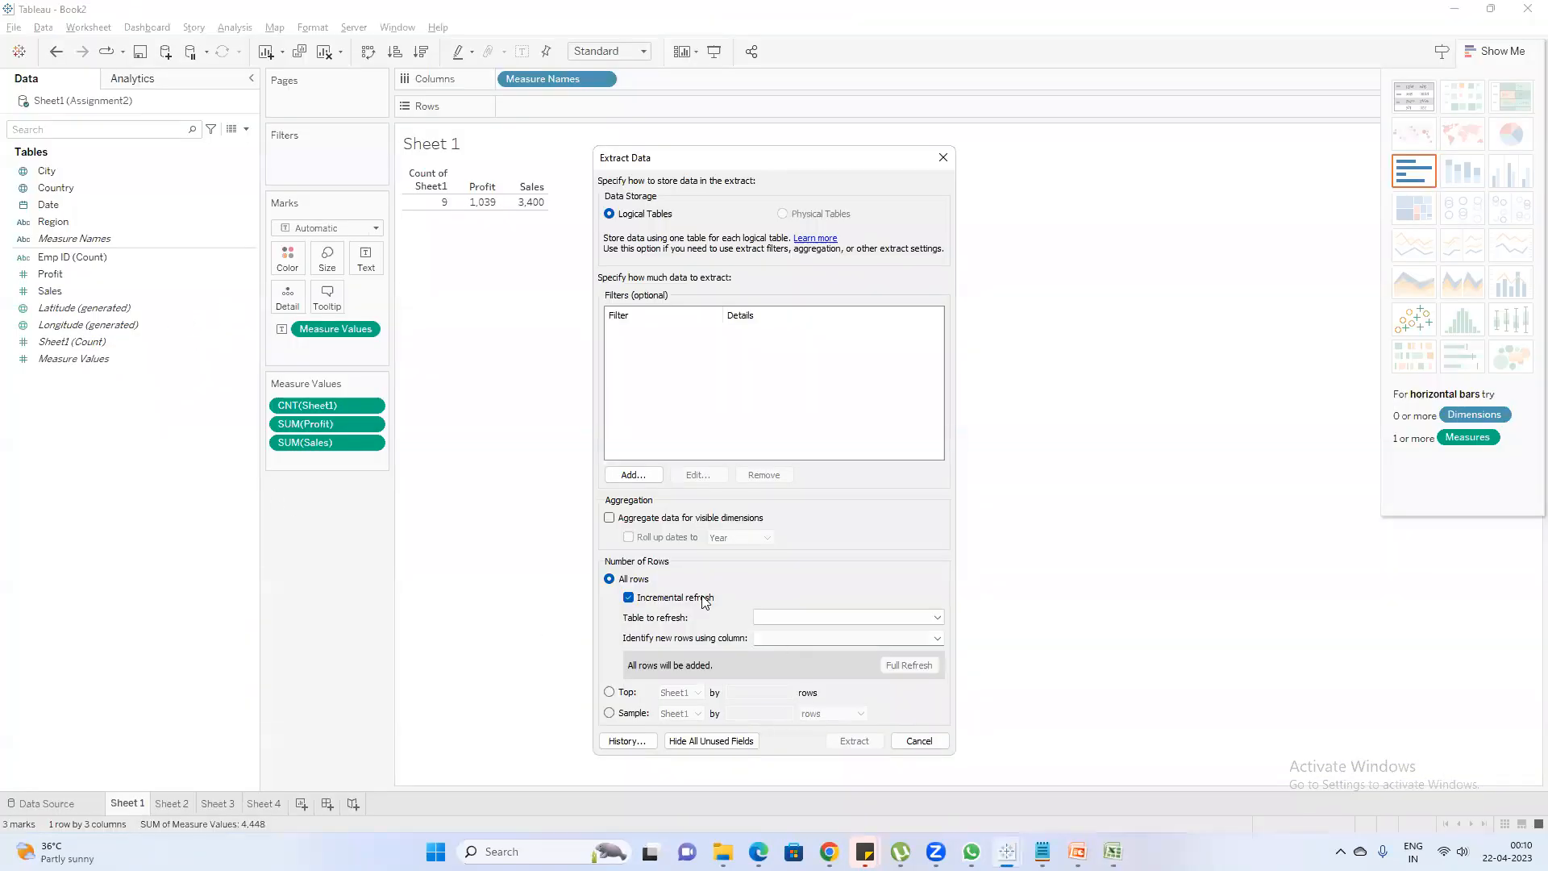
left_click(846, 618)
left_click(831, 632)
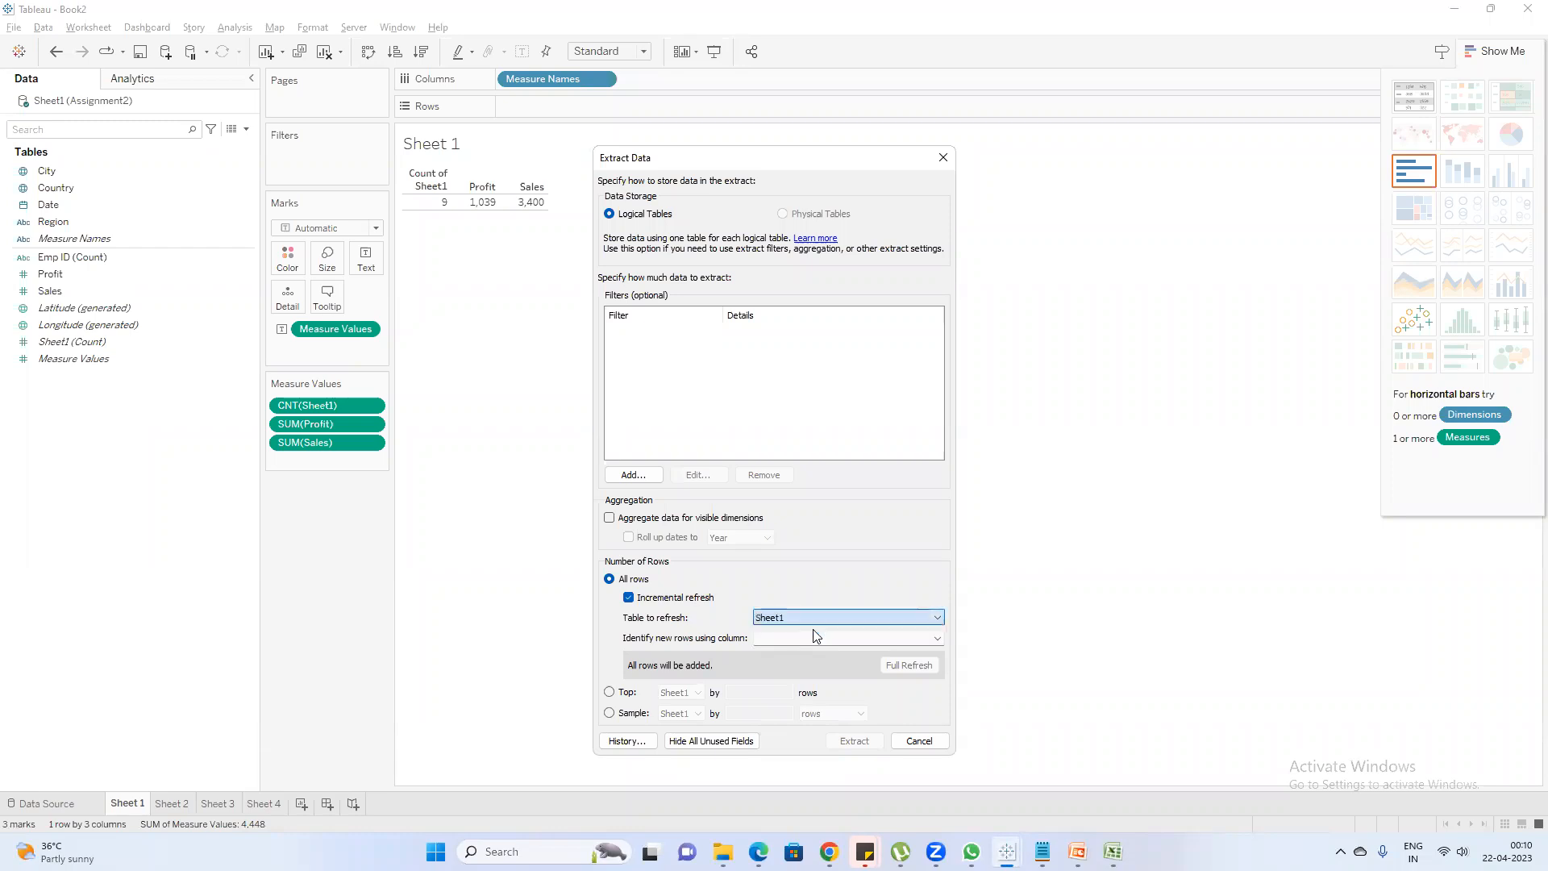
left_click(822, 638)
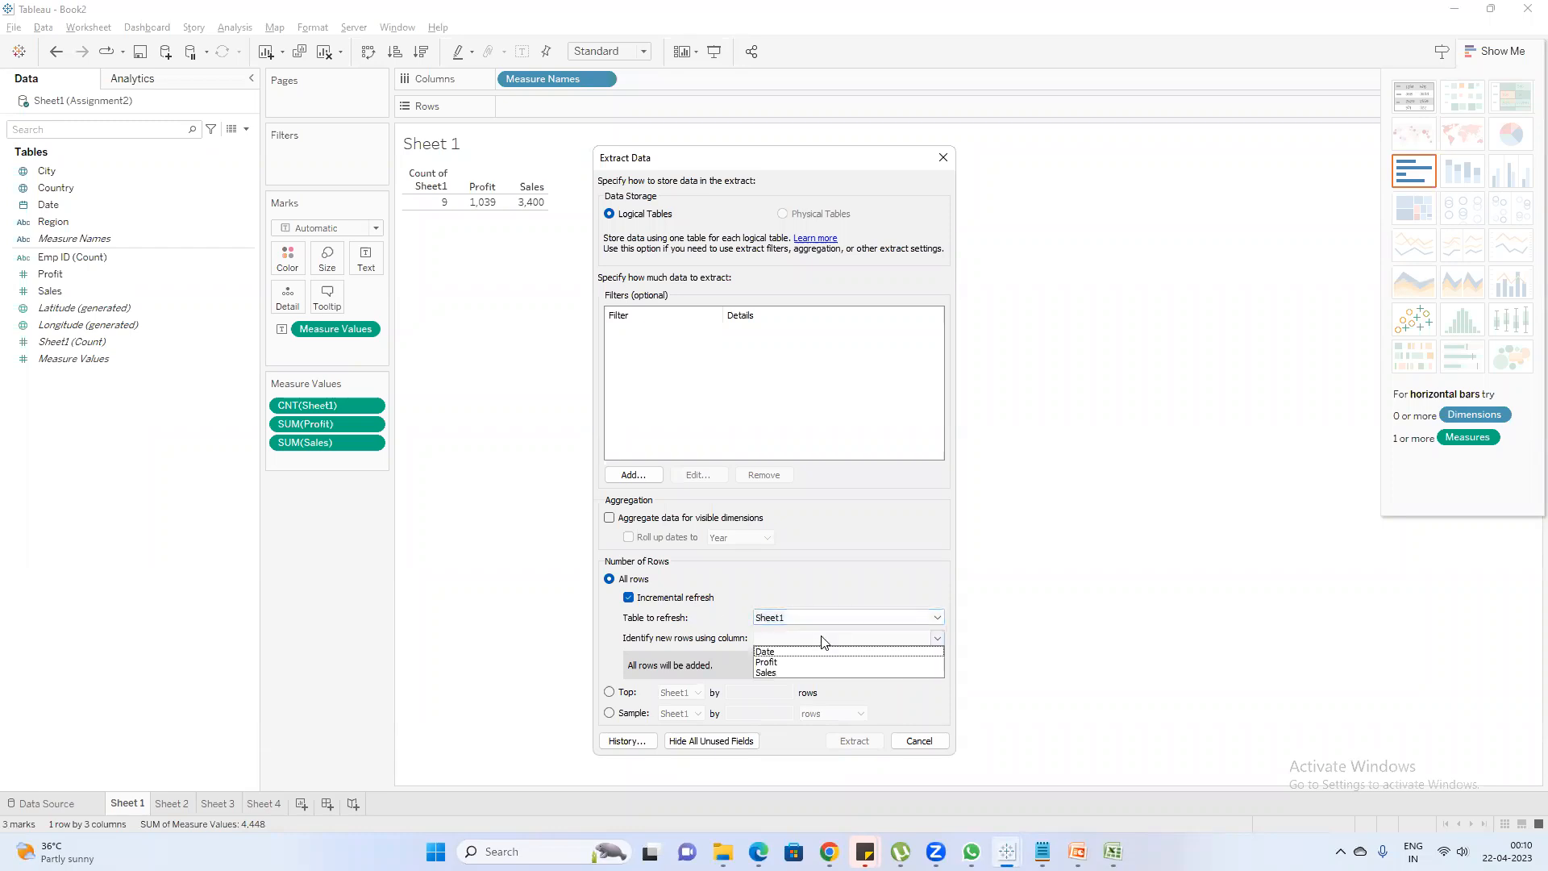
left_click(708, 643)
key("super+Tab")
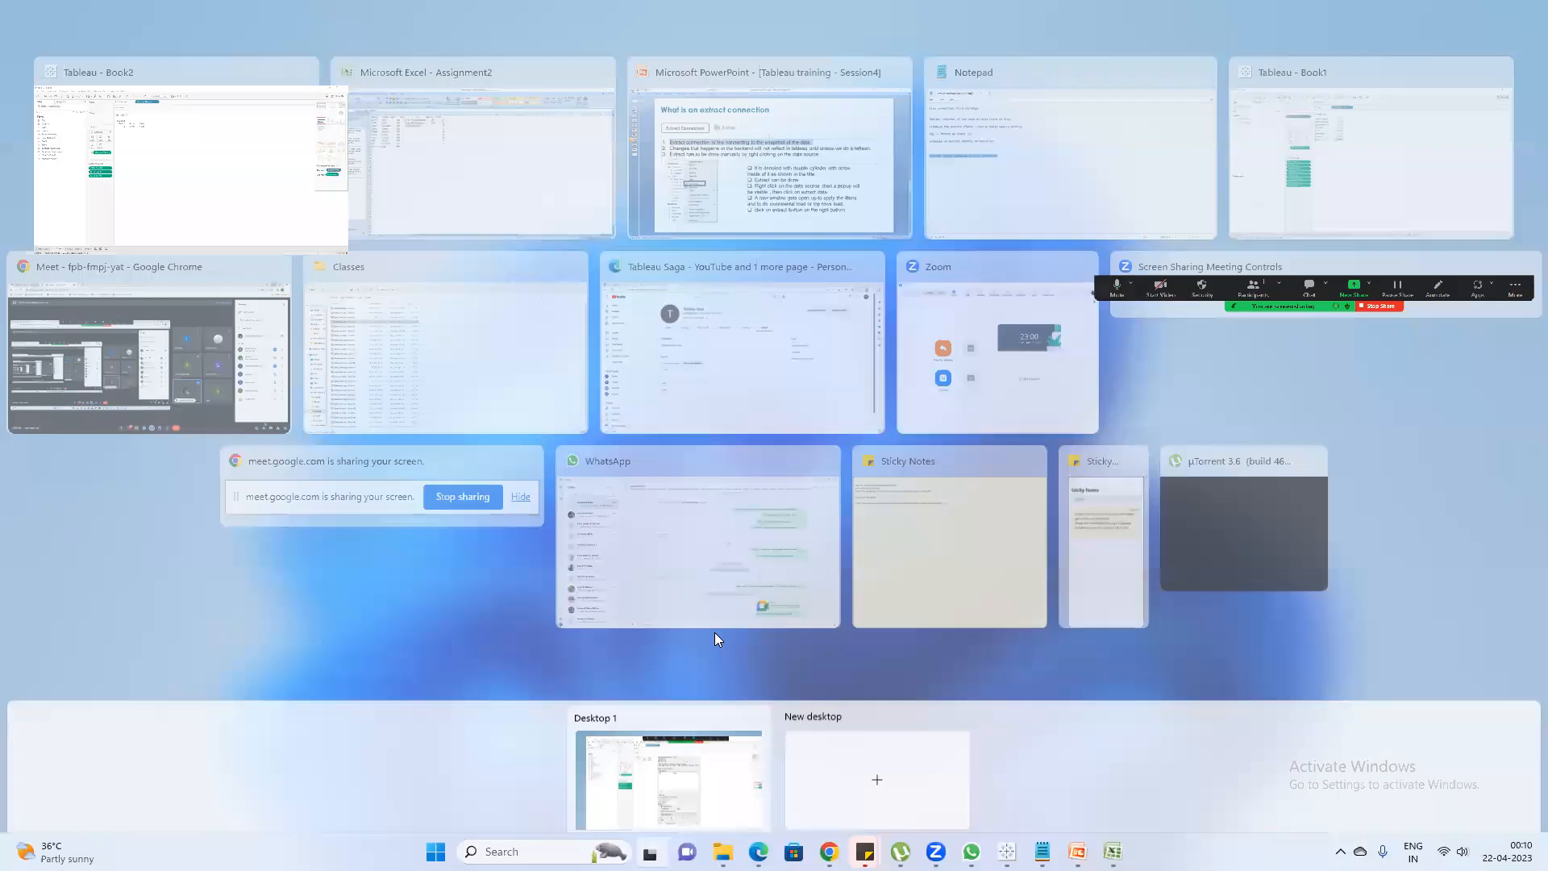
key("Escape")
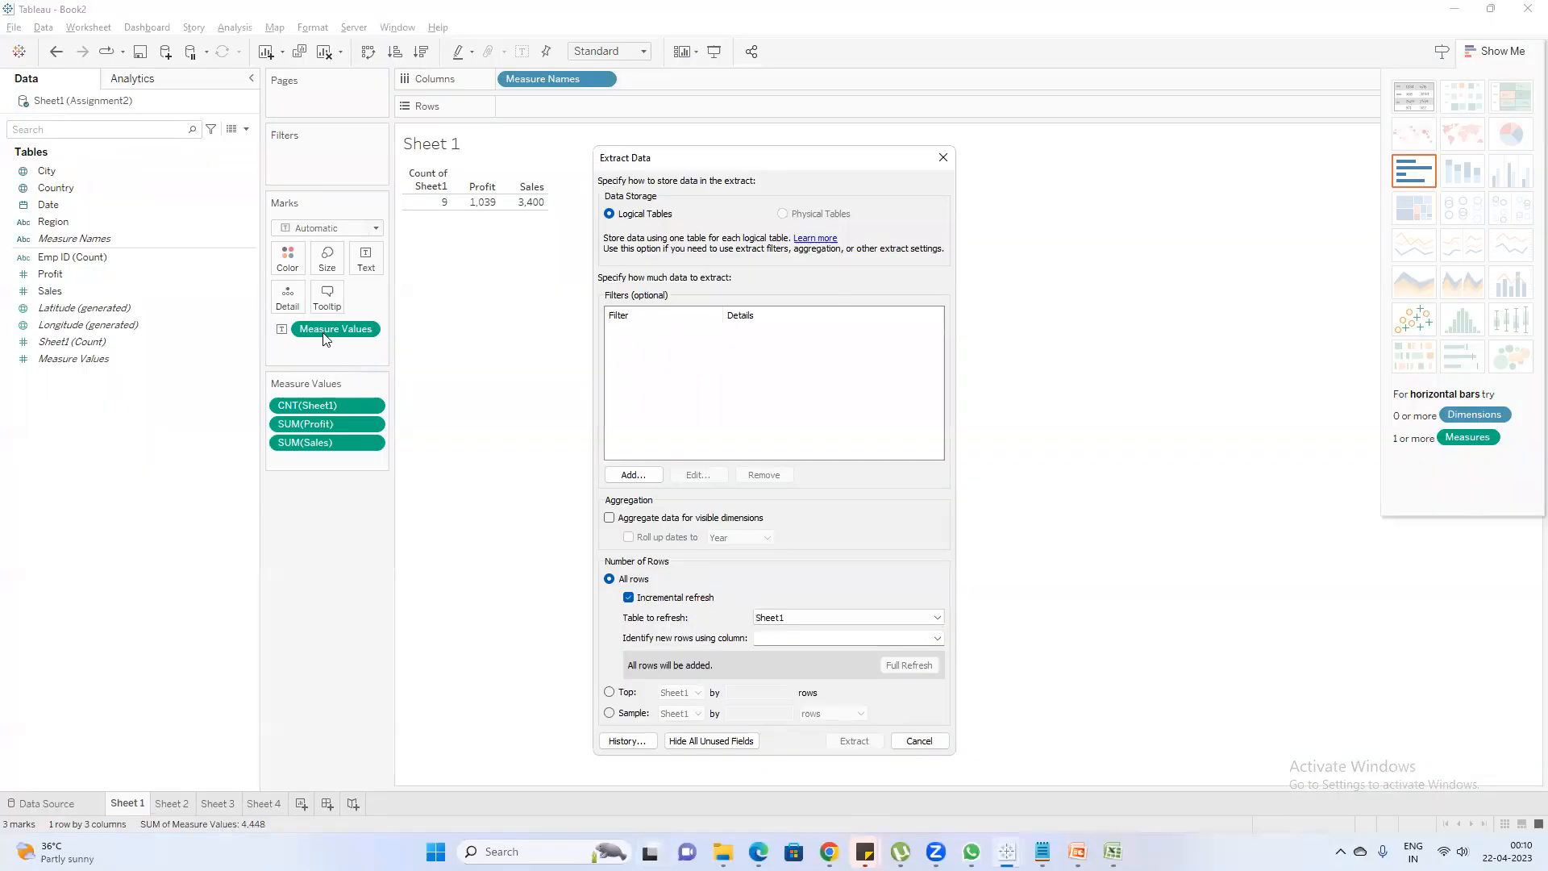
left_click(821, 639)
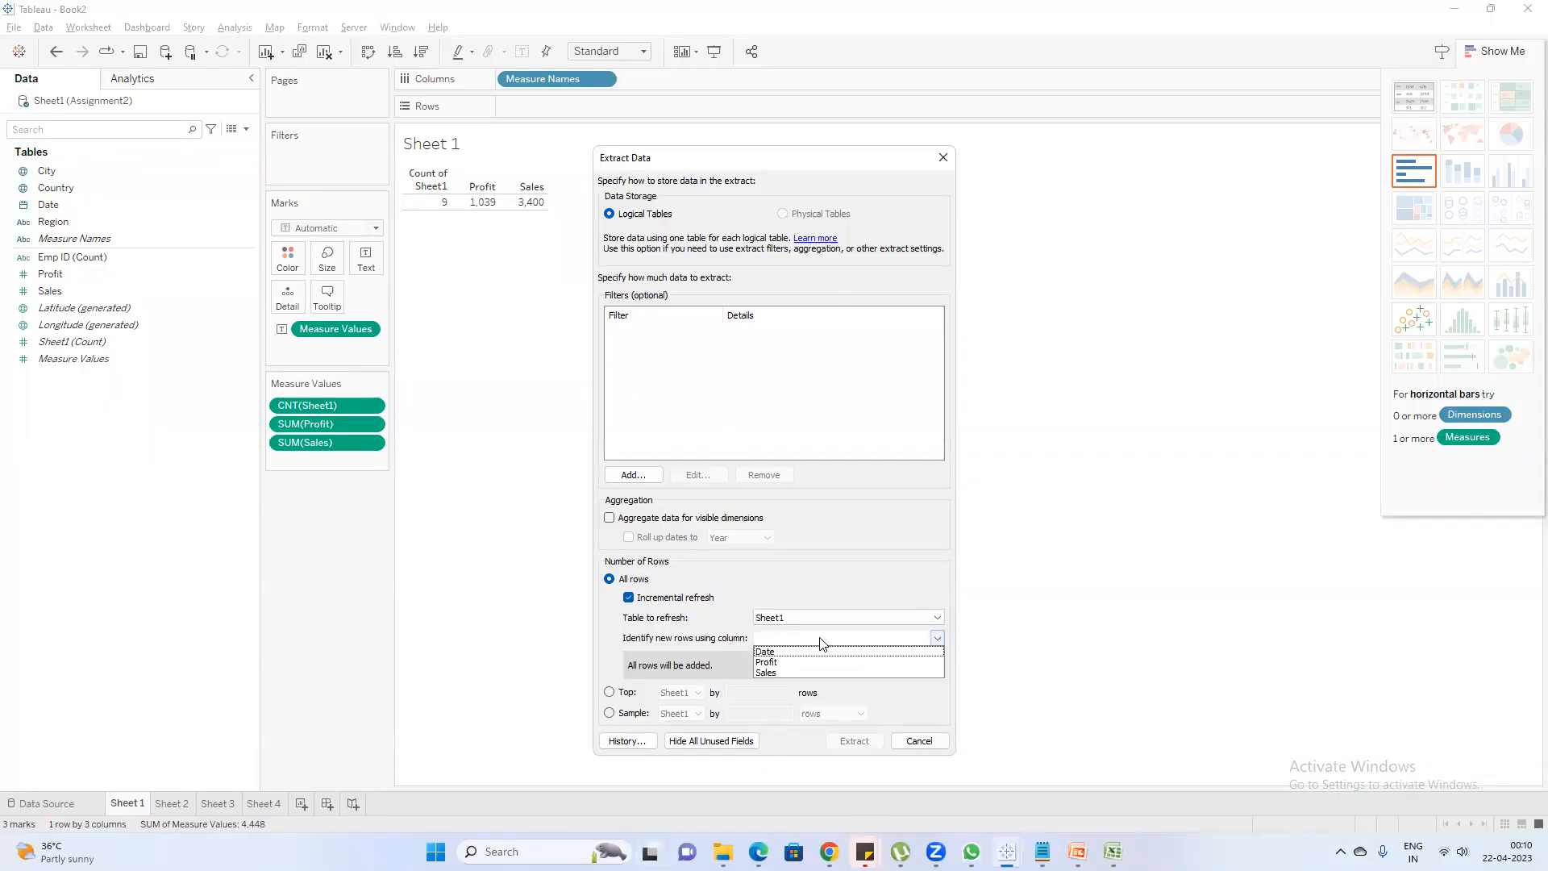
left_click(777, 652)
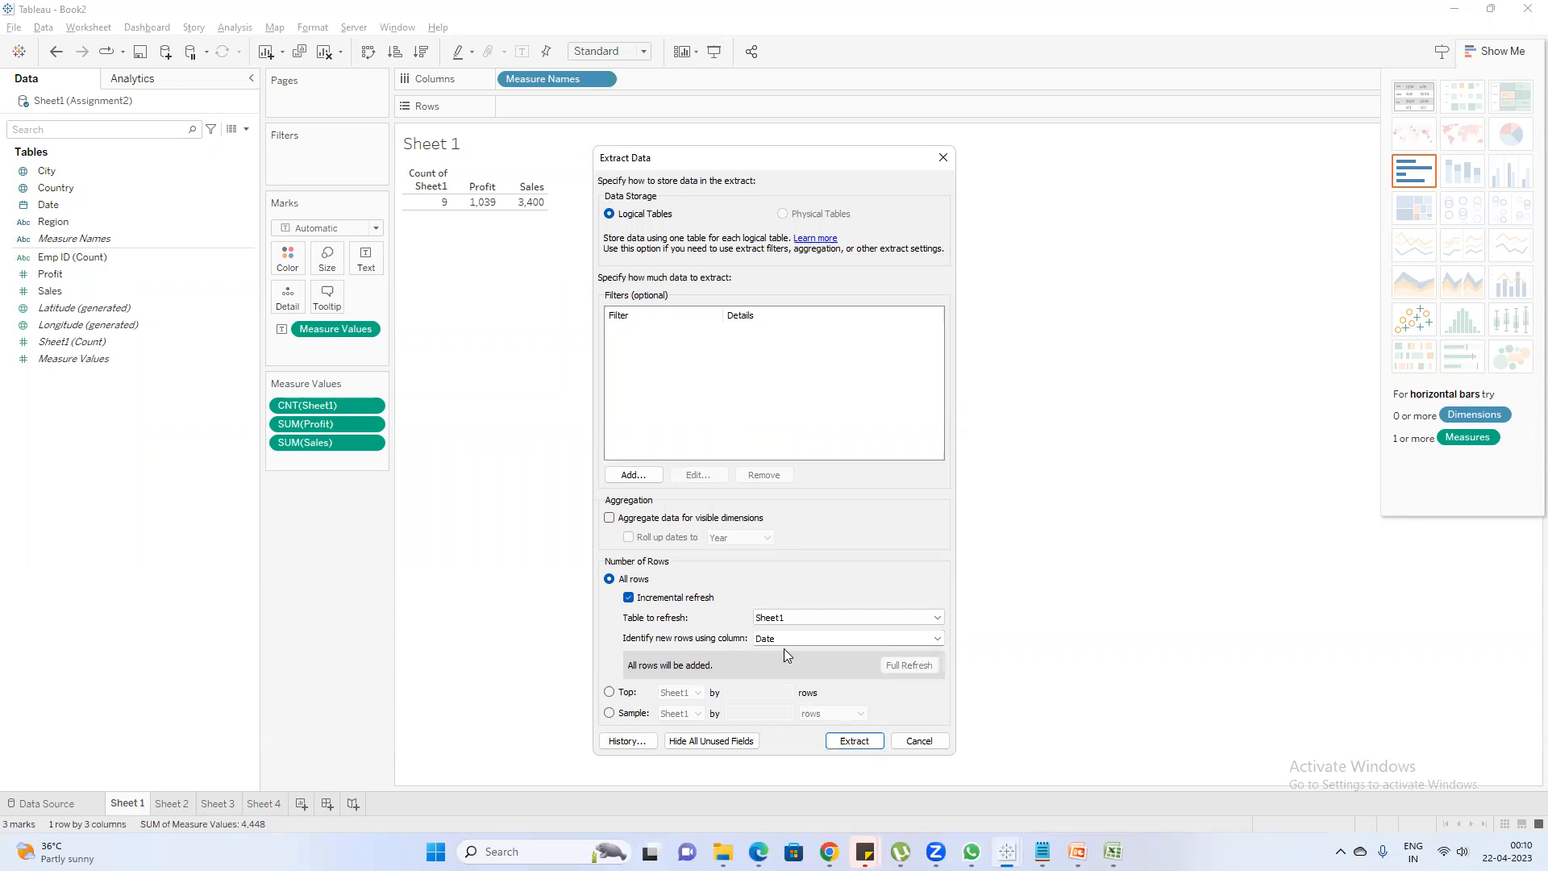
Switch to Assignment2 in Excel, copy the three dates in D2:D4 into D5:D10, and save the workbook
key("alt+Tab")
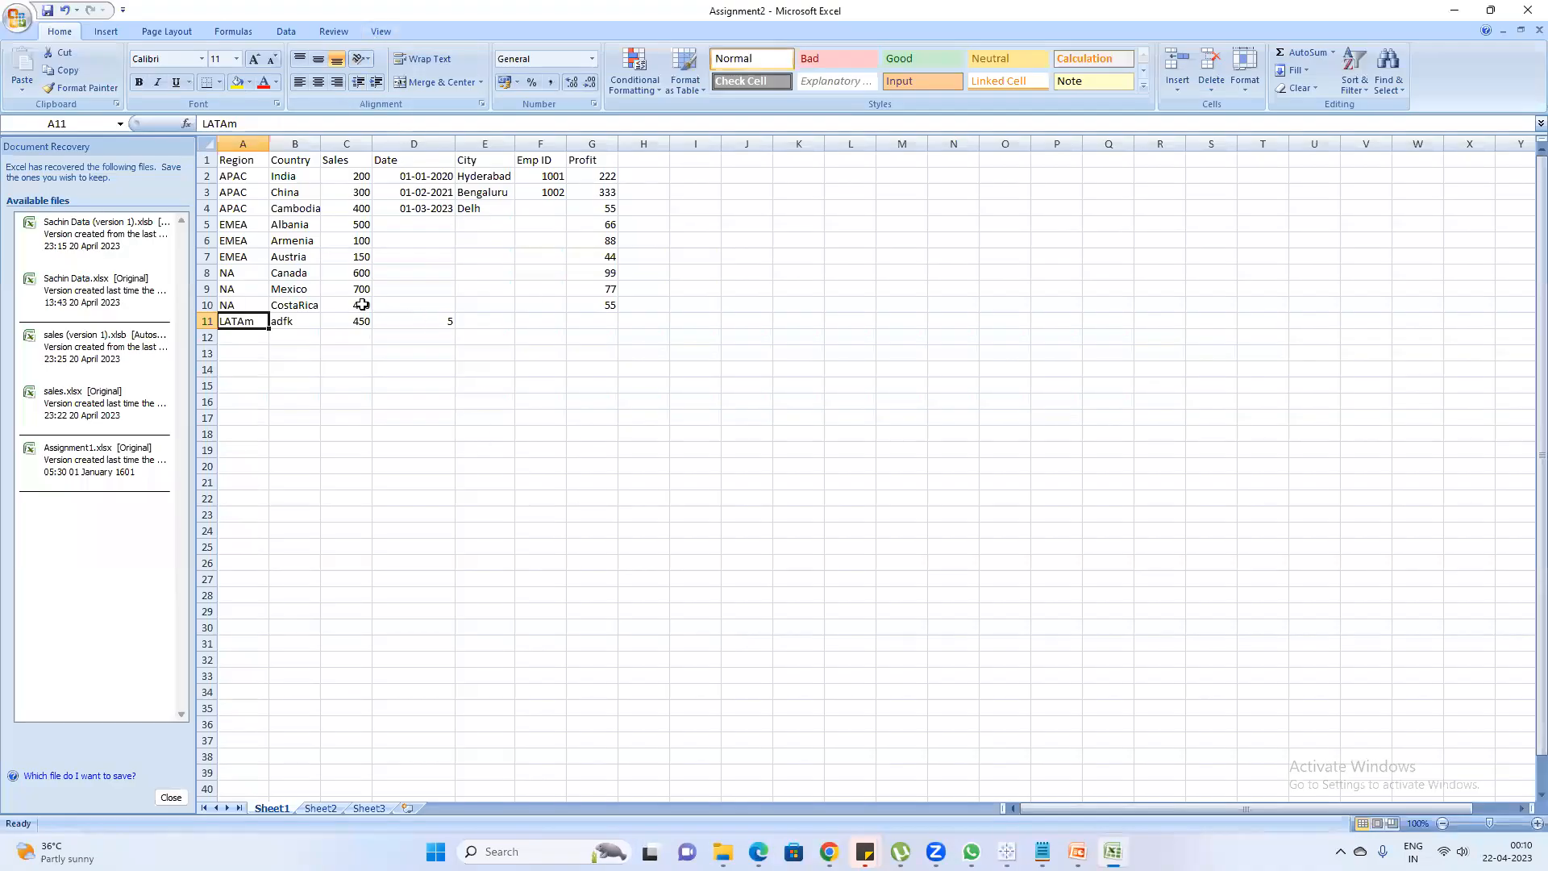
left_click_drag(431, 176, 428, 303)
key("ctrl+c")
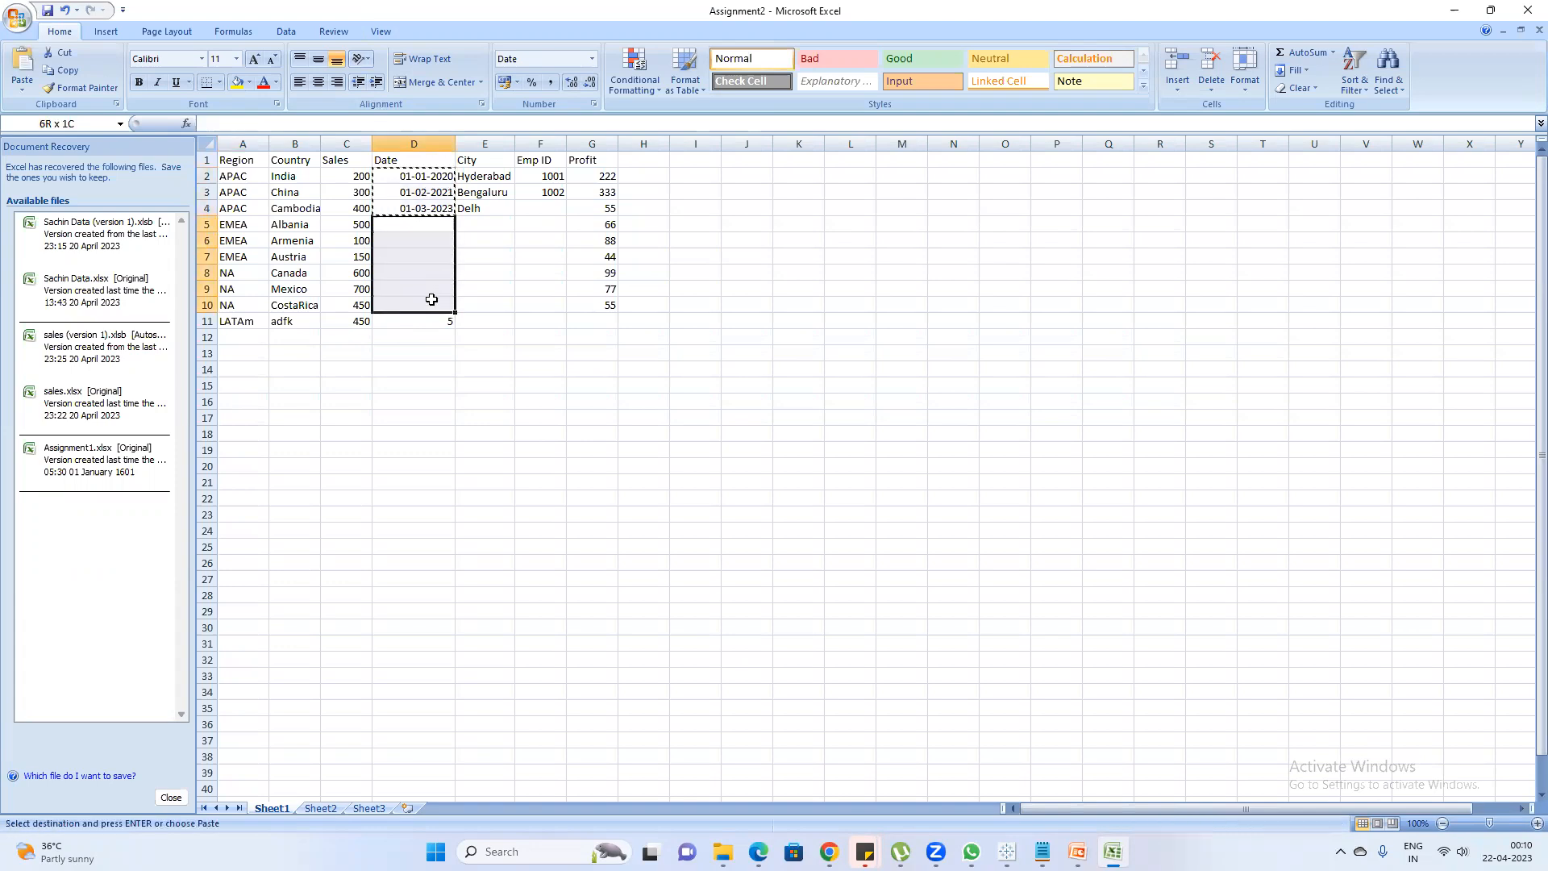
key("ctrl+v")
key("Escape")
left_click(417, 318)
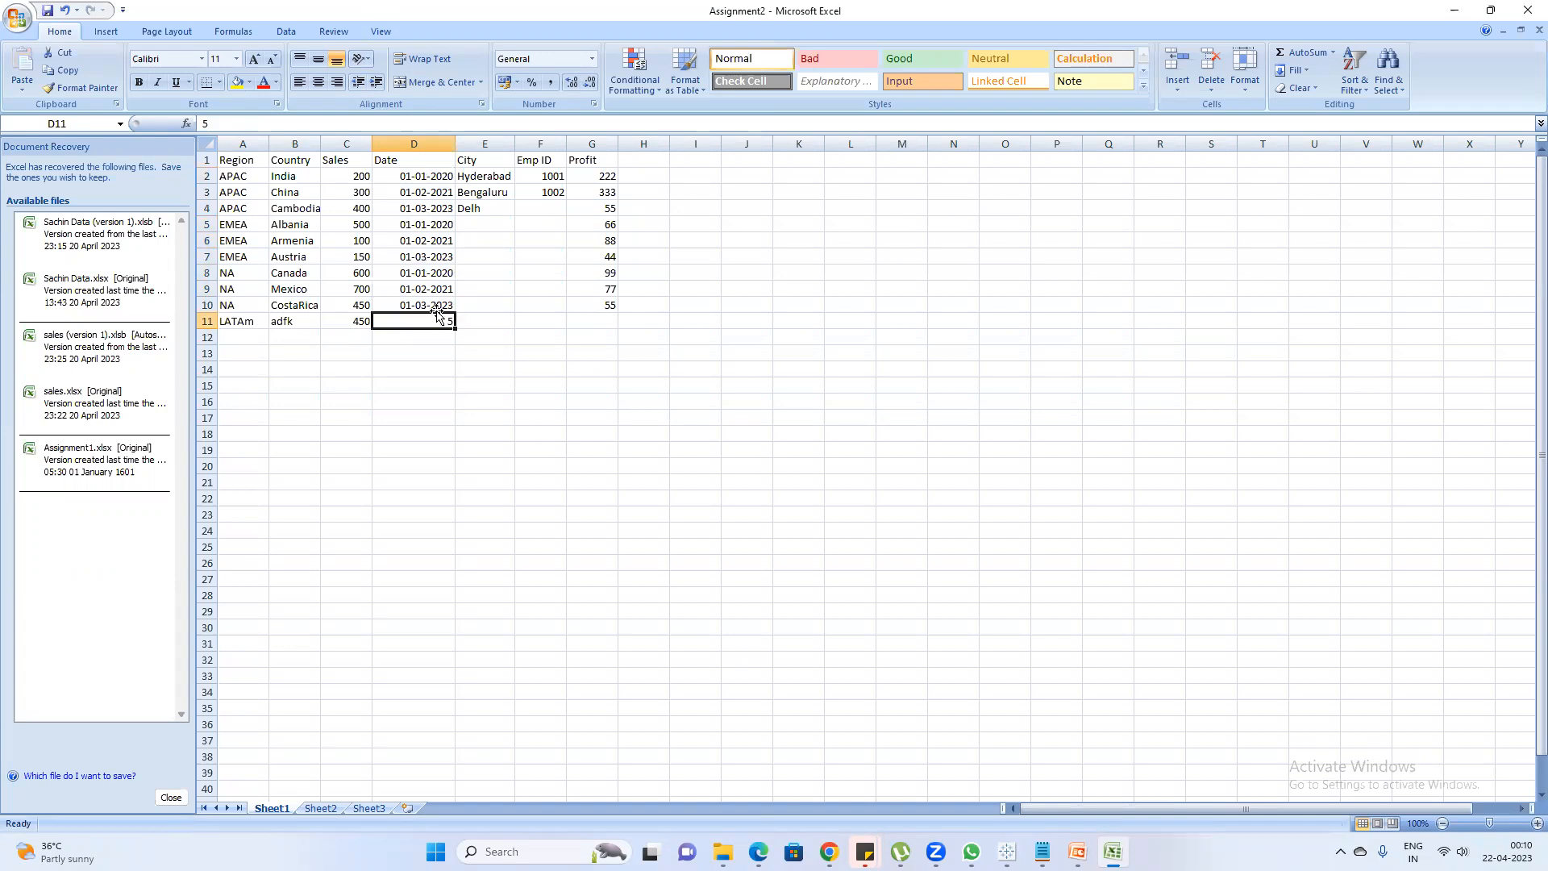
left_click(436, 305)
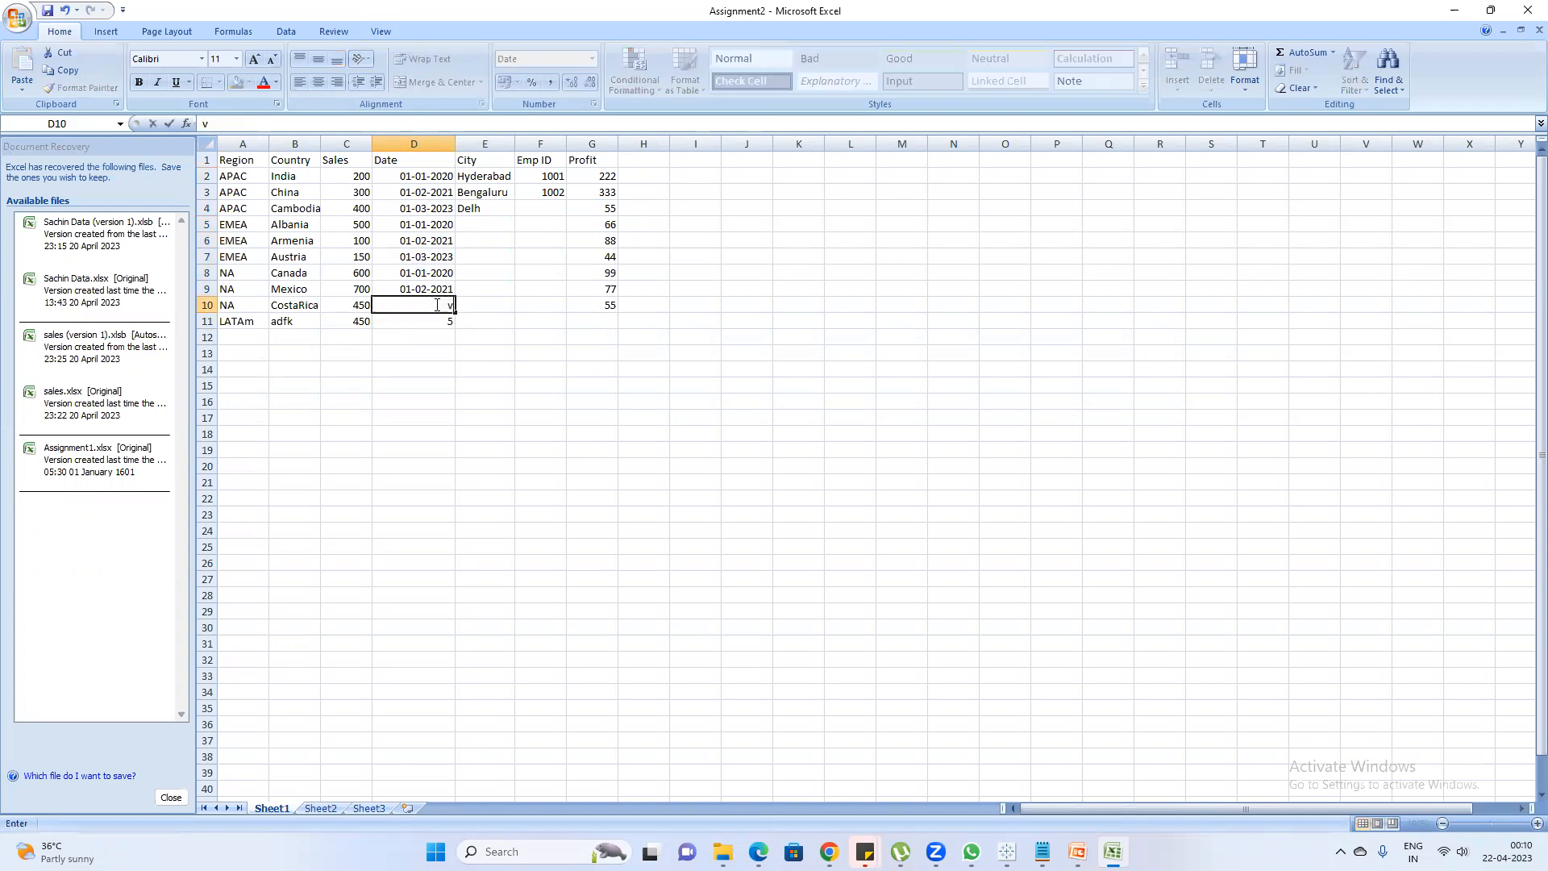
left_click(443, 331)
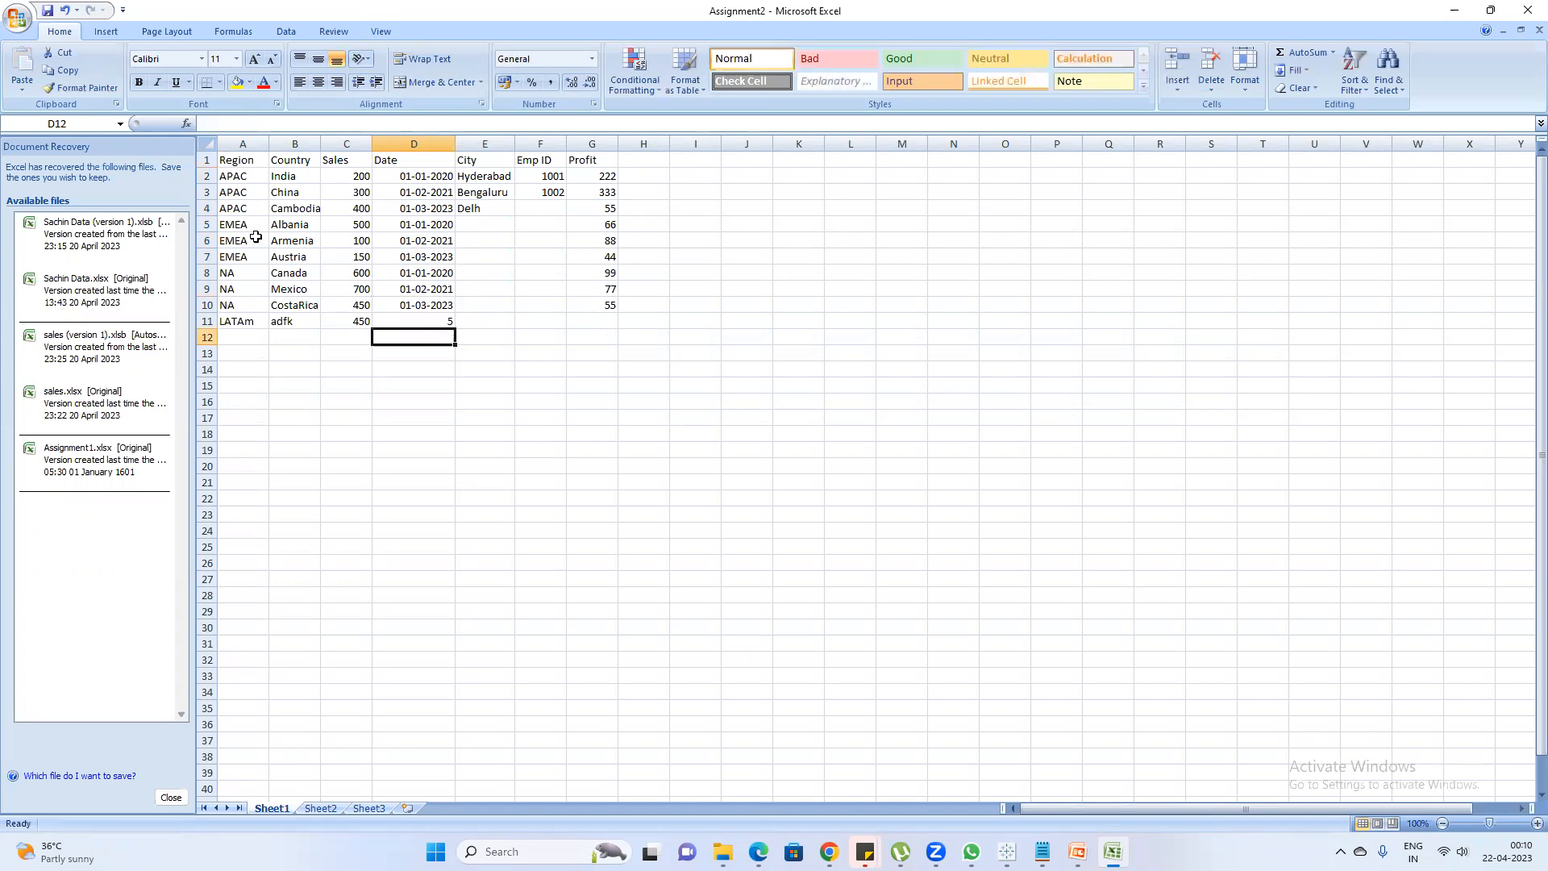
left_click(46, 11)
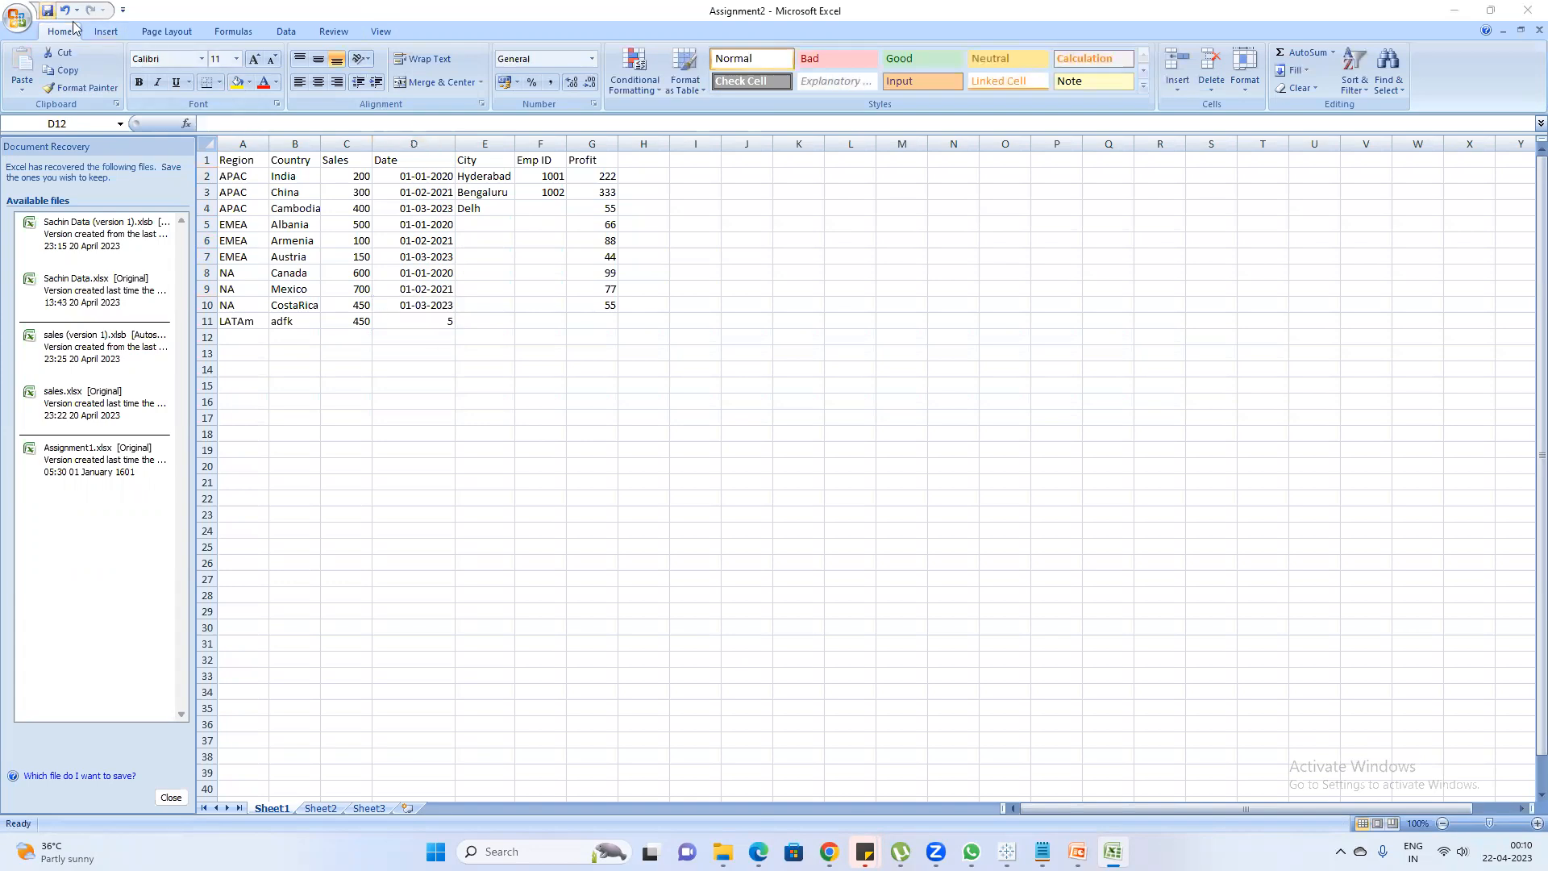
Switch to Tableau Book2, run the extract, and save it to the Desktop as Sheet1 (Assignment2) in Tableau Data Extract (*.hyper) format
key("alt+Tab")
left_click(852, 742)
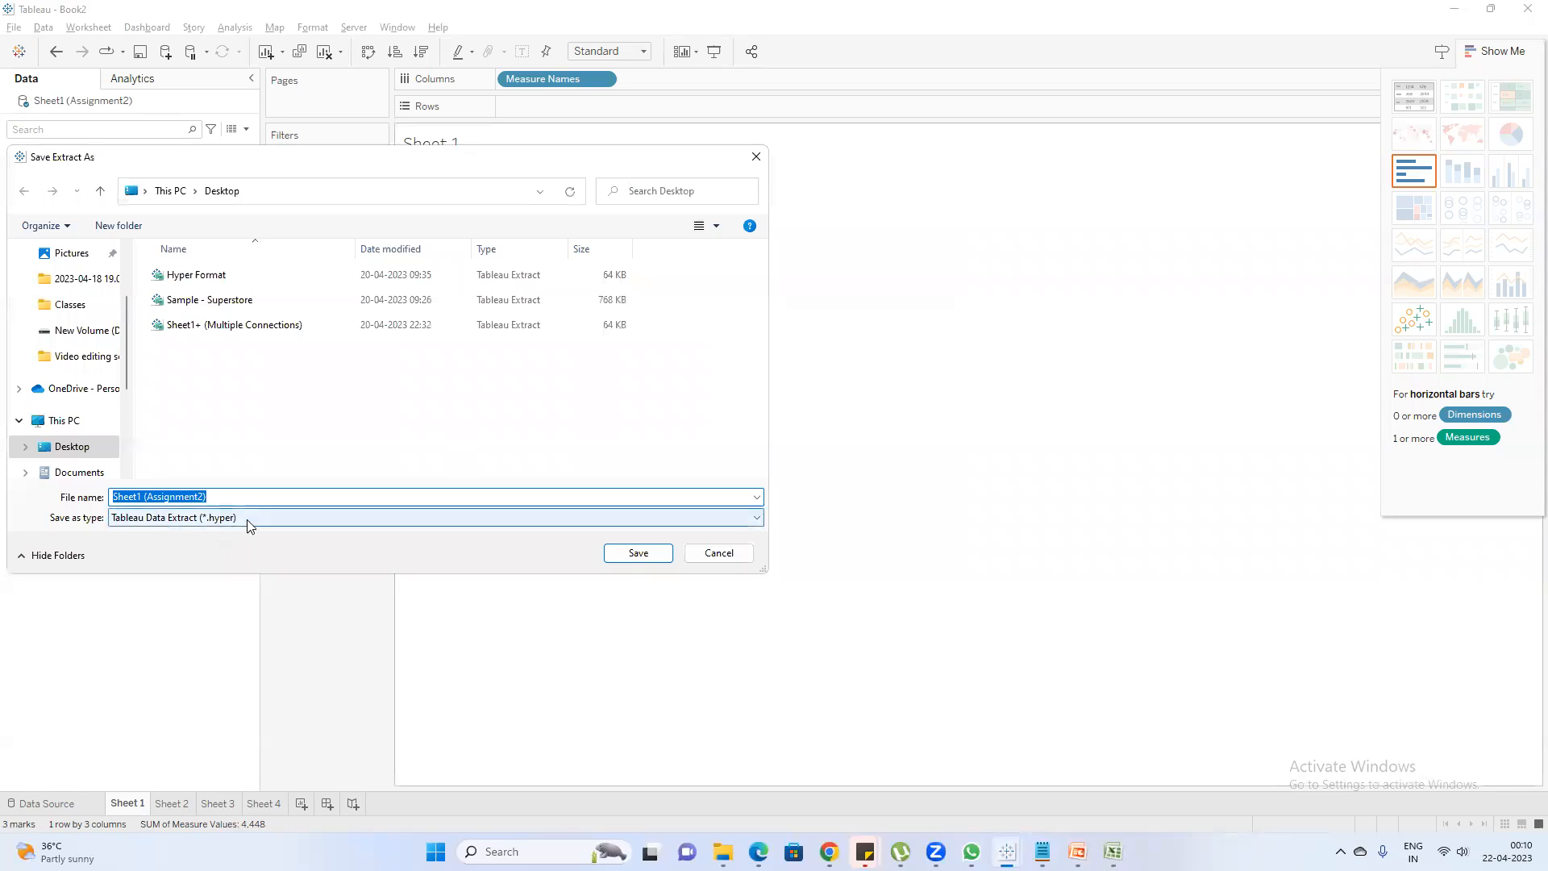
left_click(620, 555)
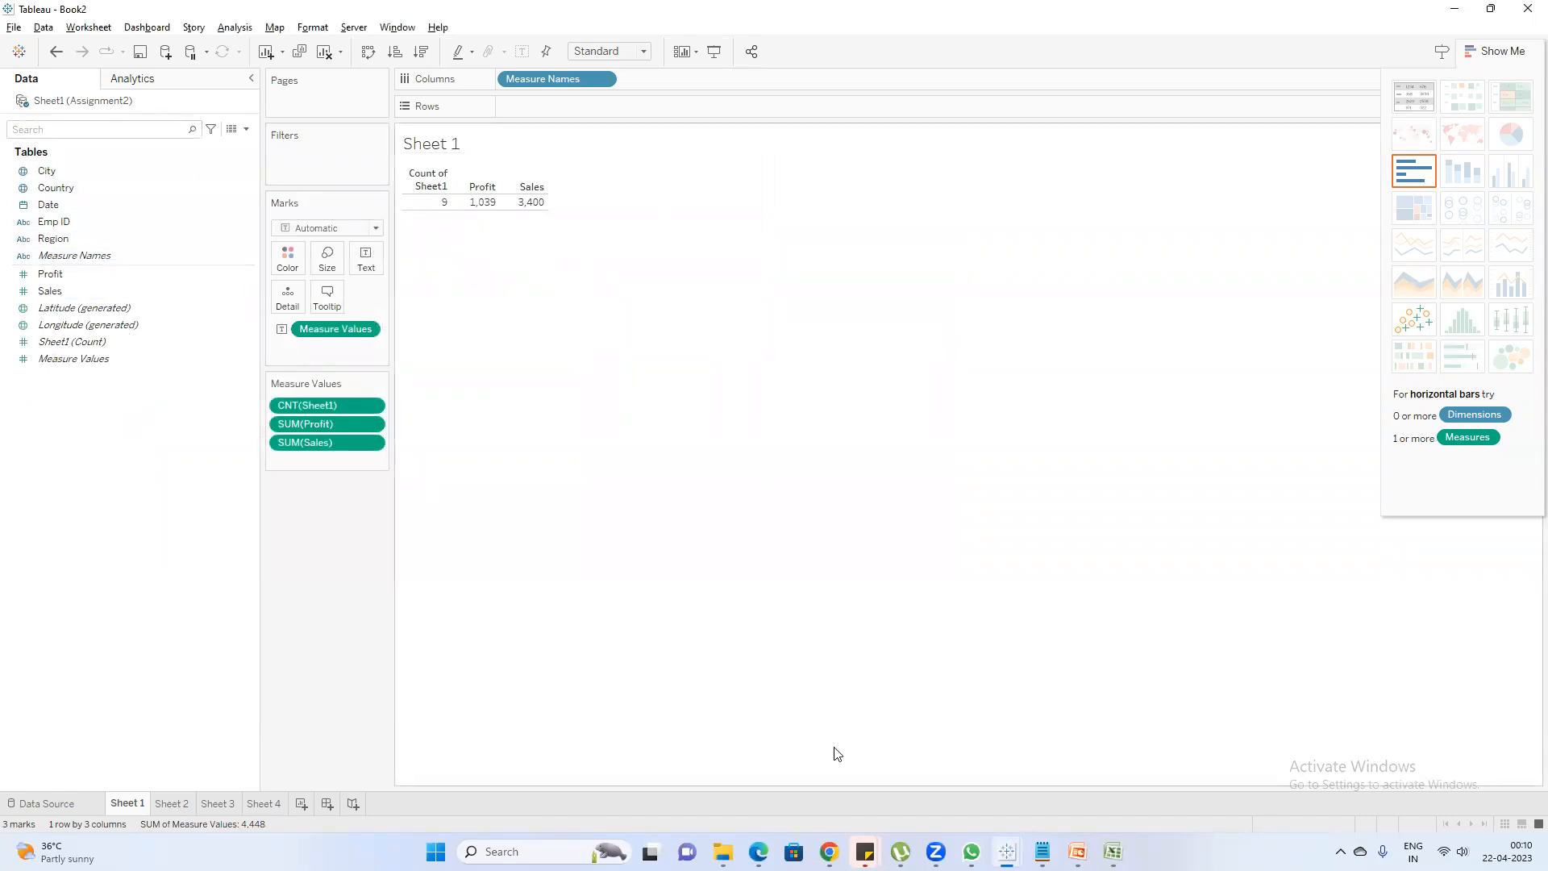
Switch to the Tableau training - Session4 presentation in PowerPoint and open slide 10, "How to save the Tableau file"
mouse_move(1077, 852)
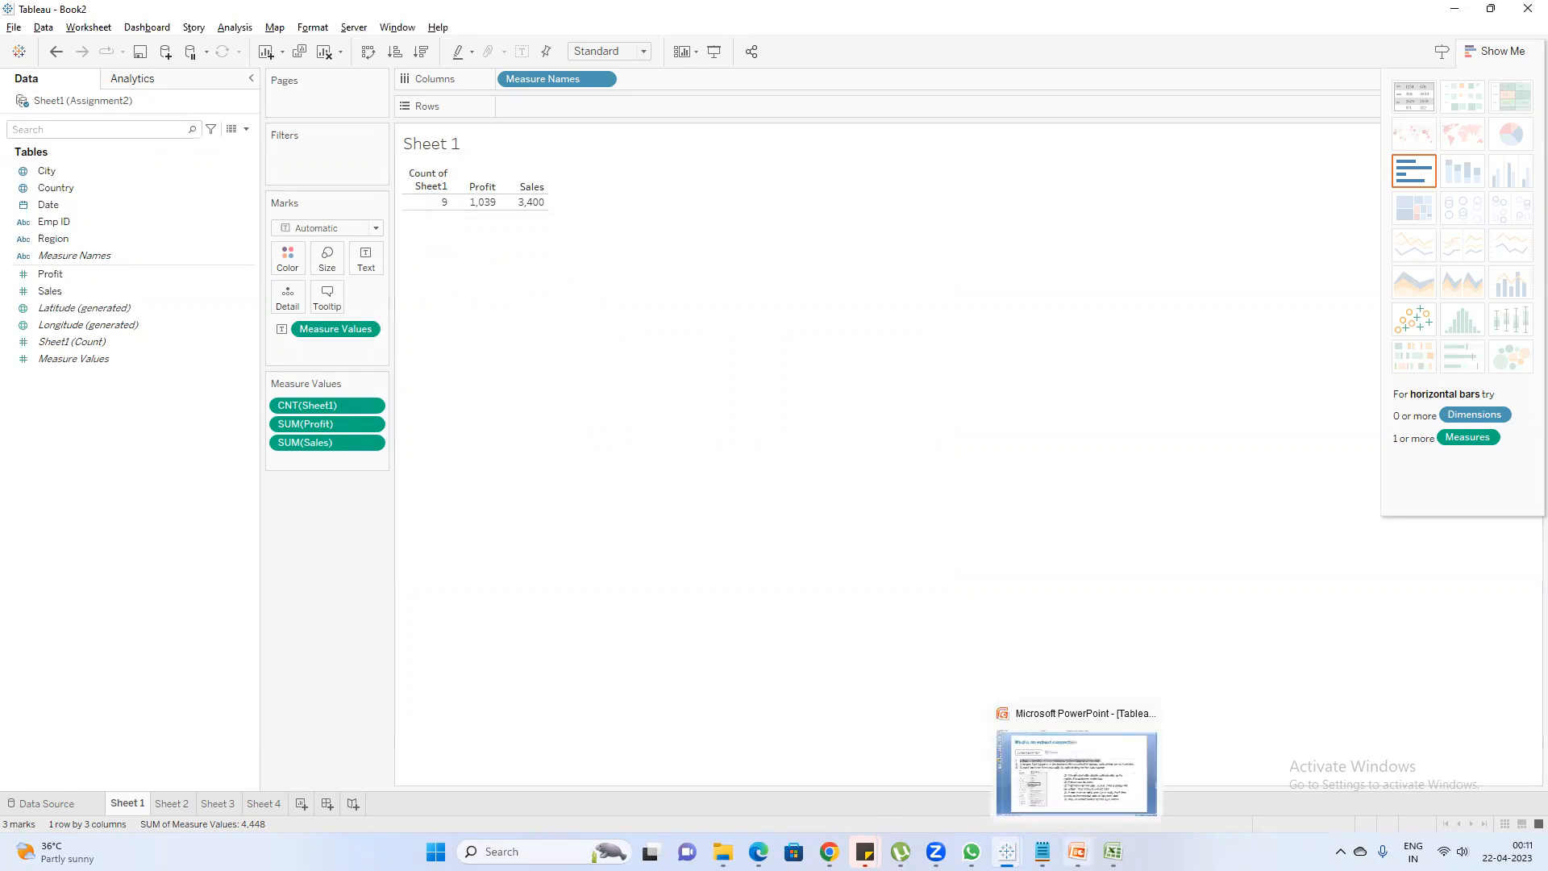
left_click(1077, 852)
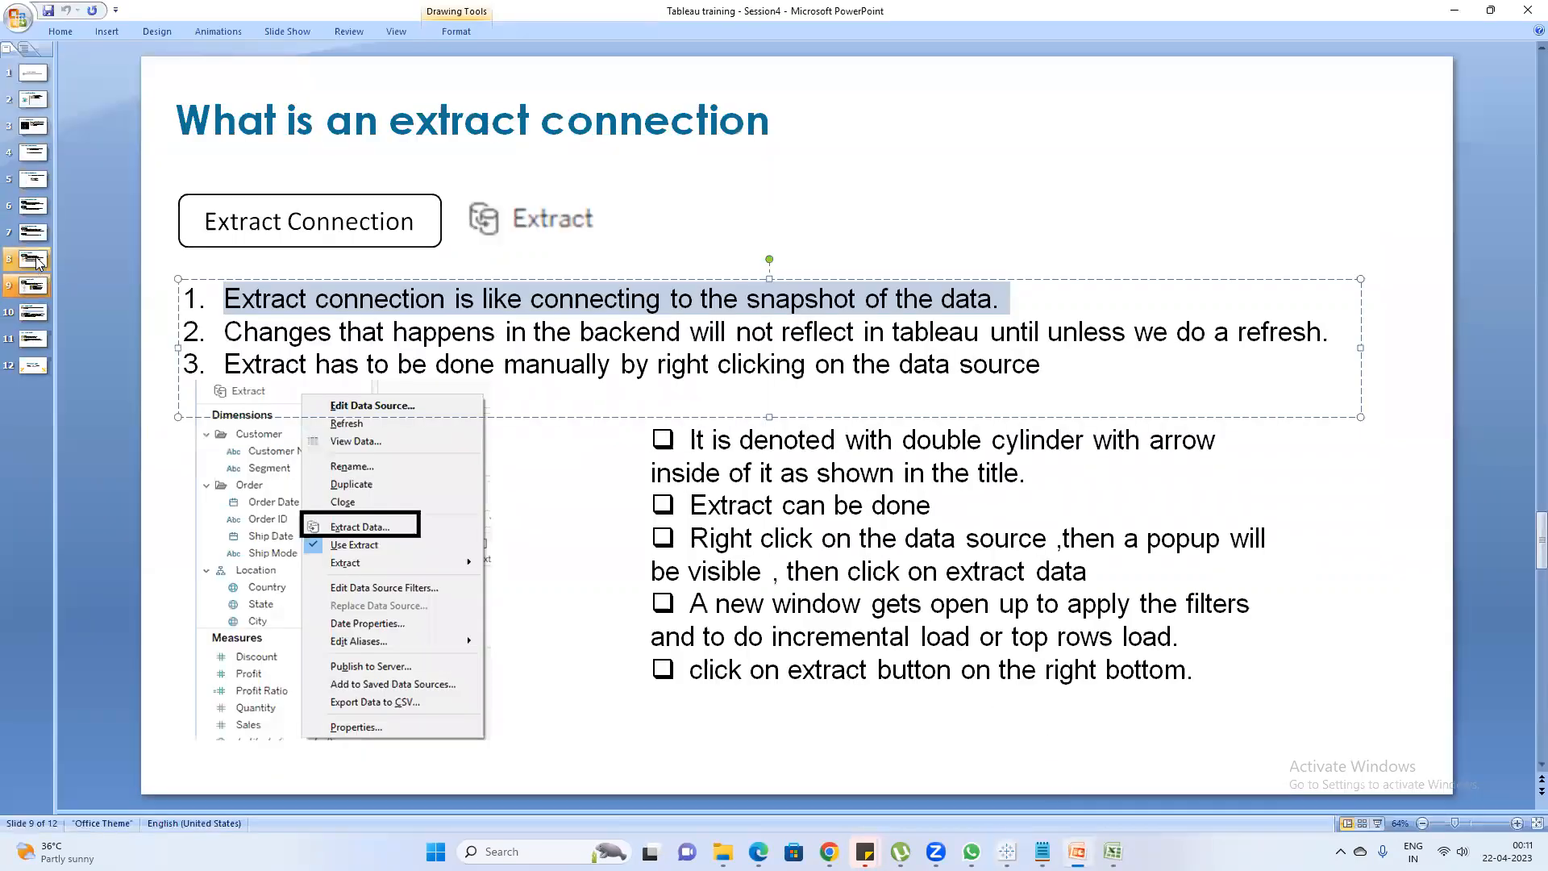
left_click(36, 314)
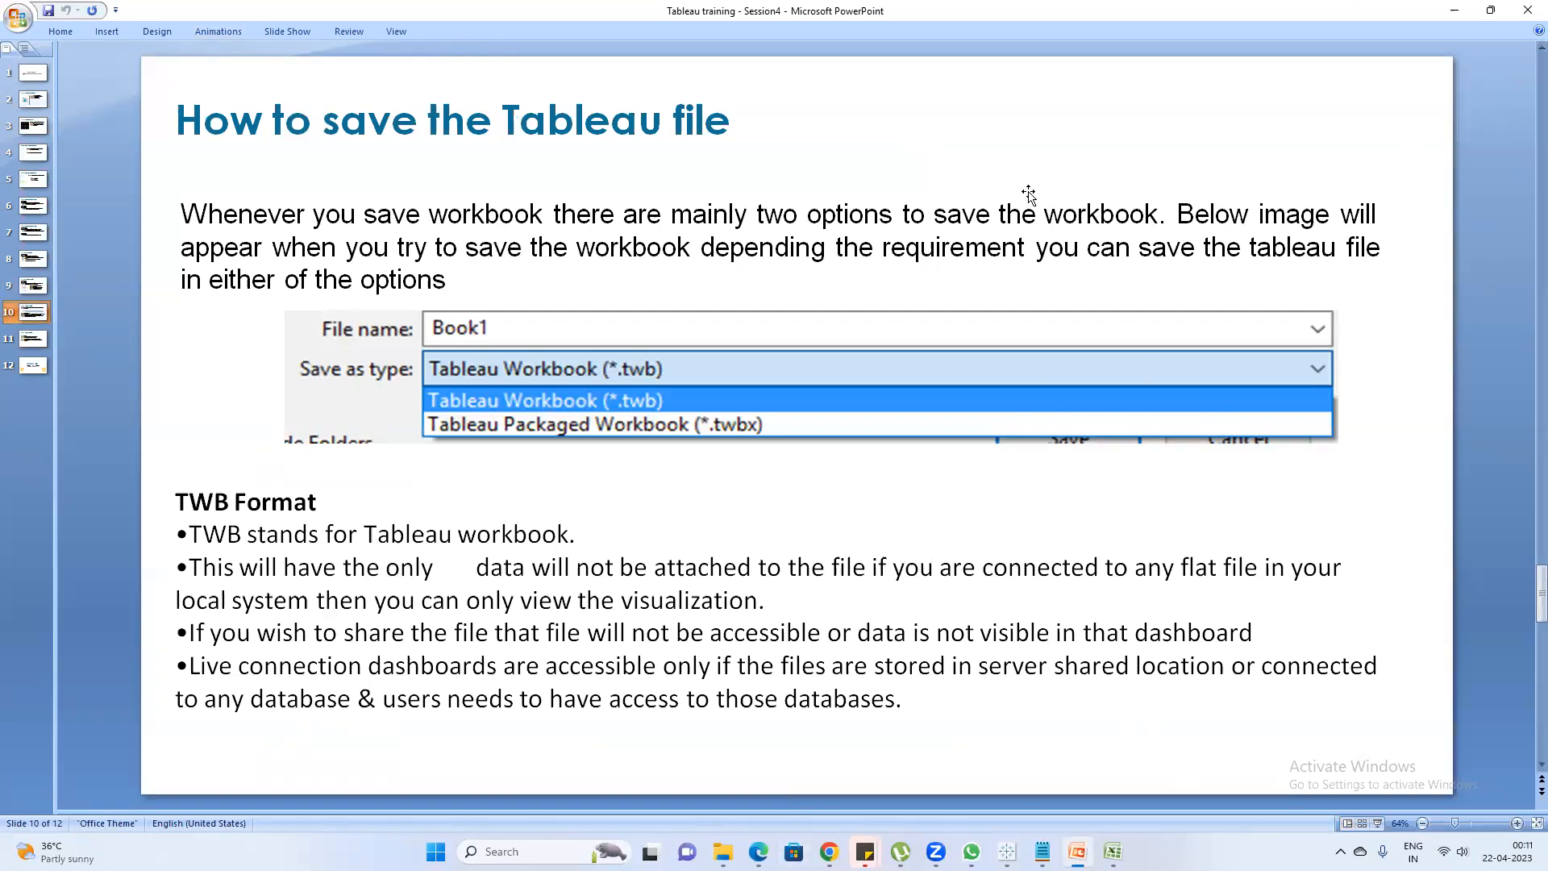
mouse_move(1007, 851)
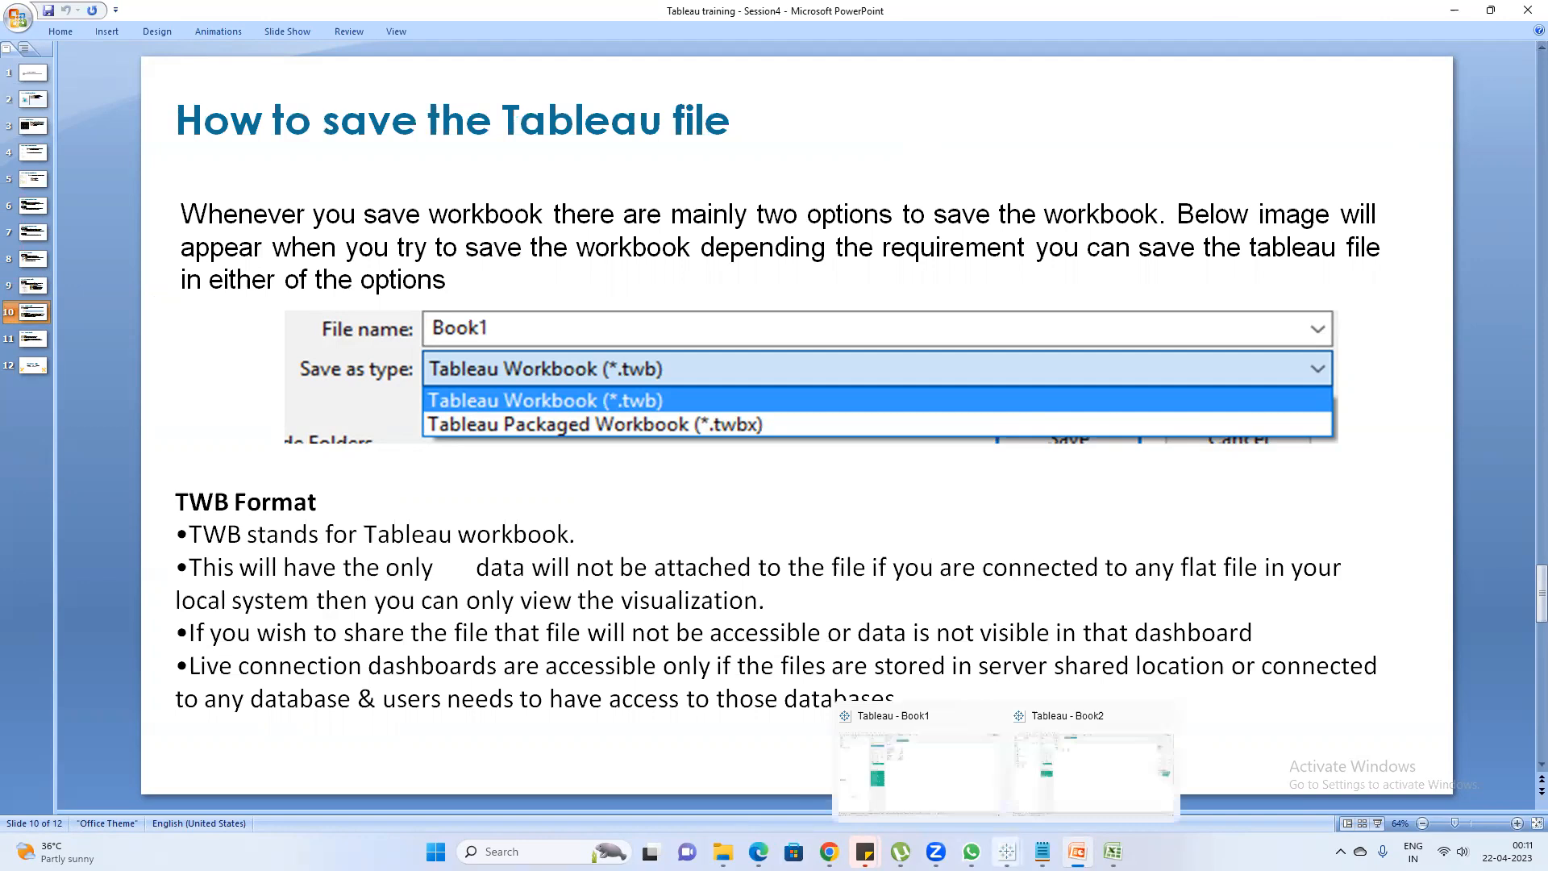
Switch to Tableau Book2, open Save As with Documents as the destination folder, and show the available workbook file types
left_click(1088, 778)
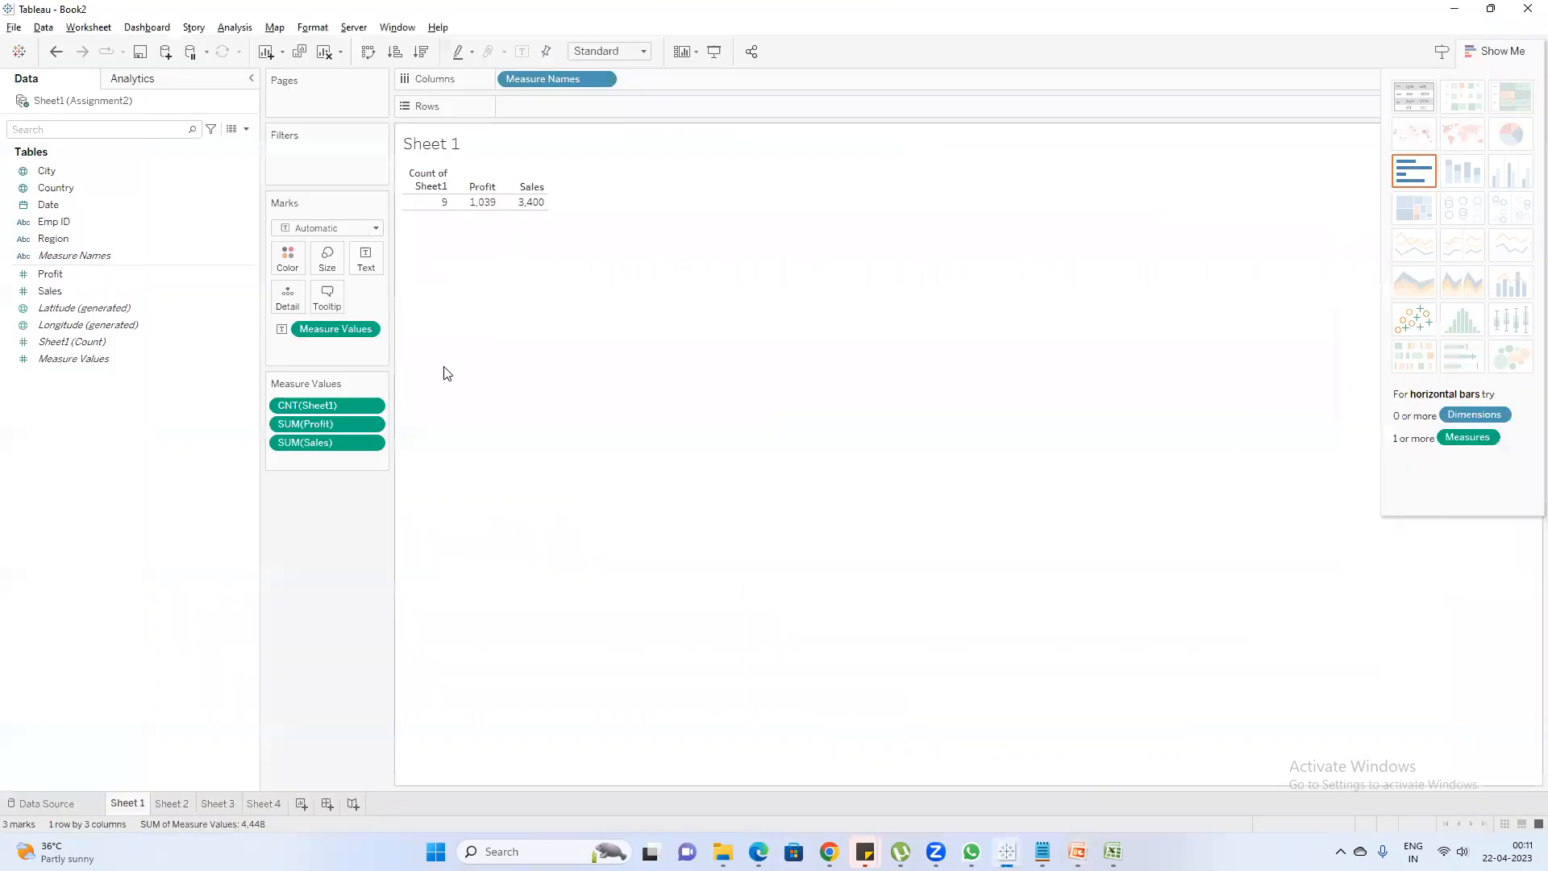
left_click(14, 28)
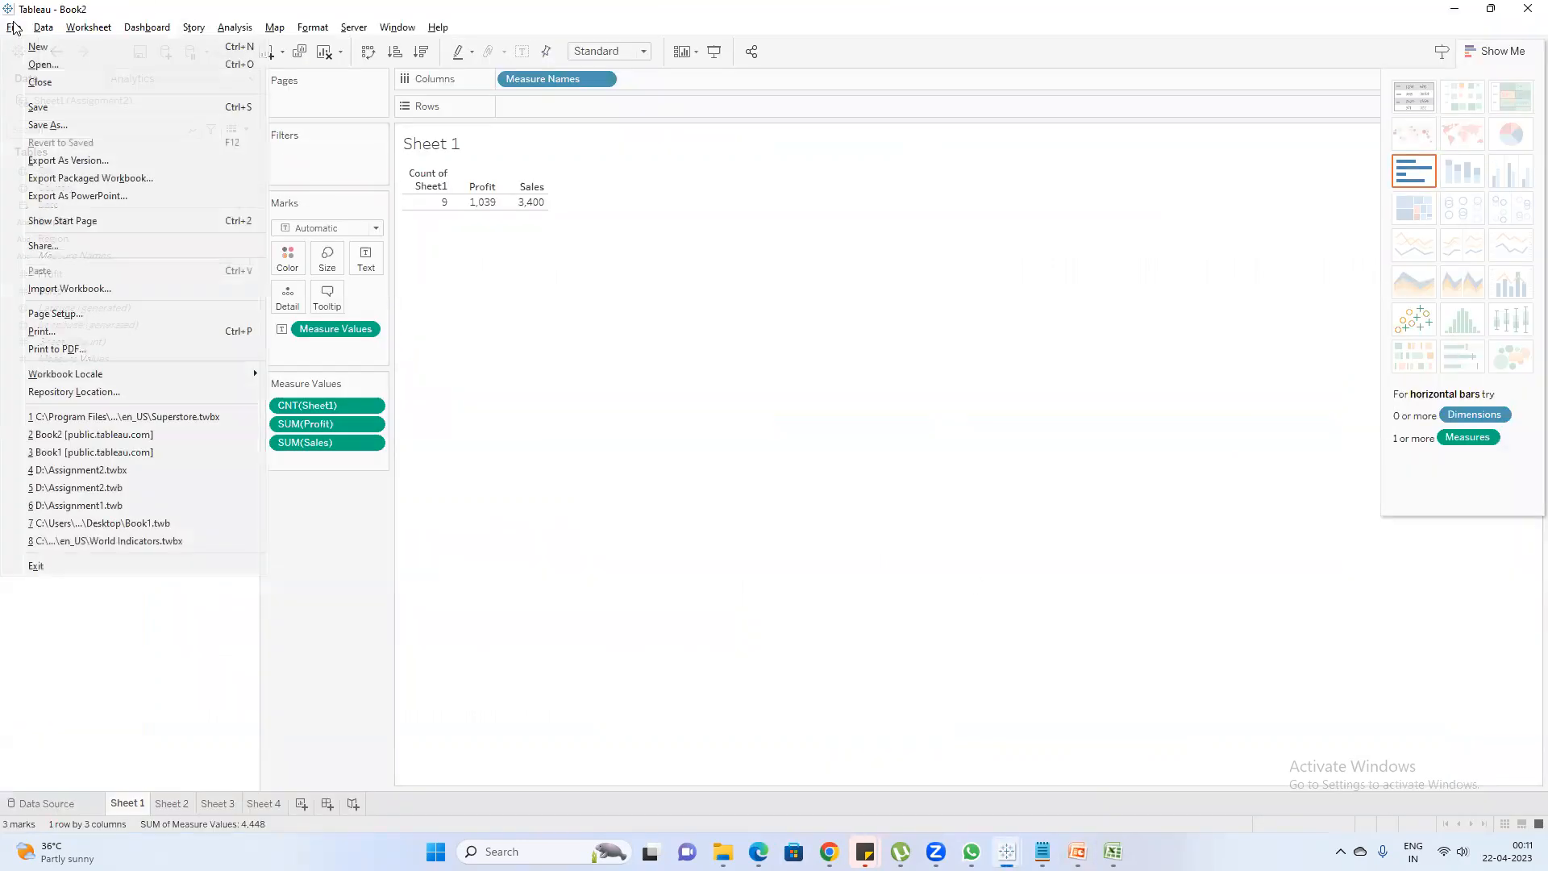
left_click(61, 127)
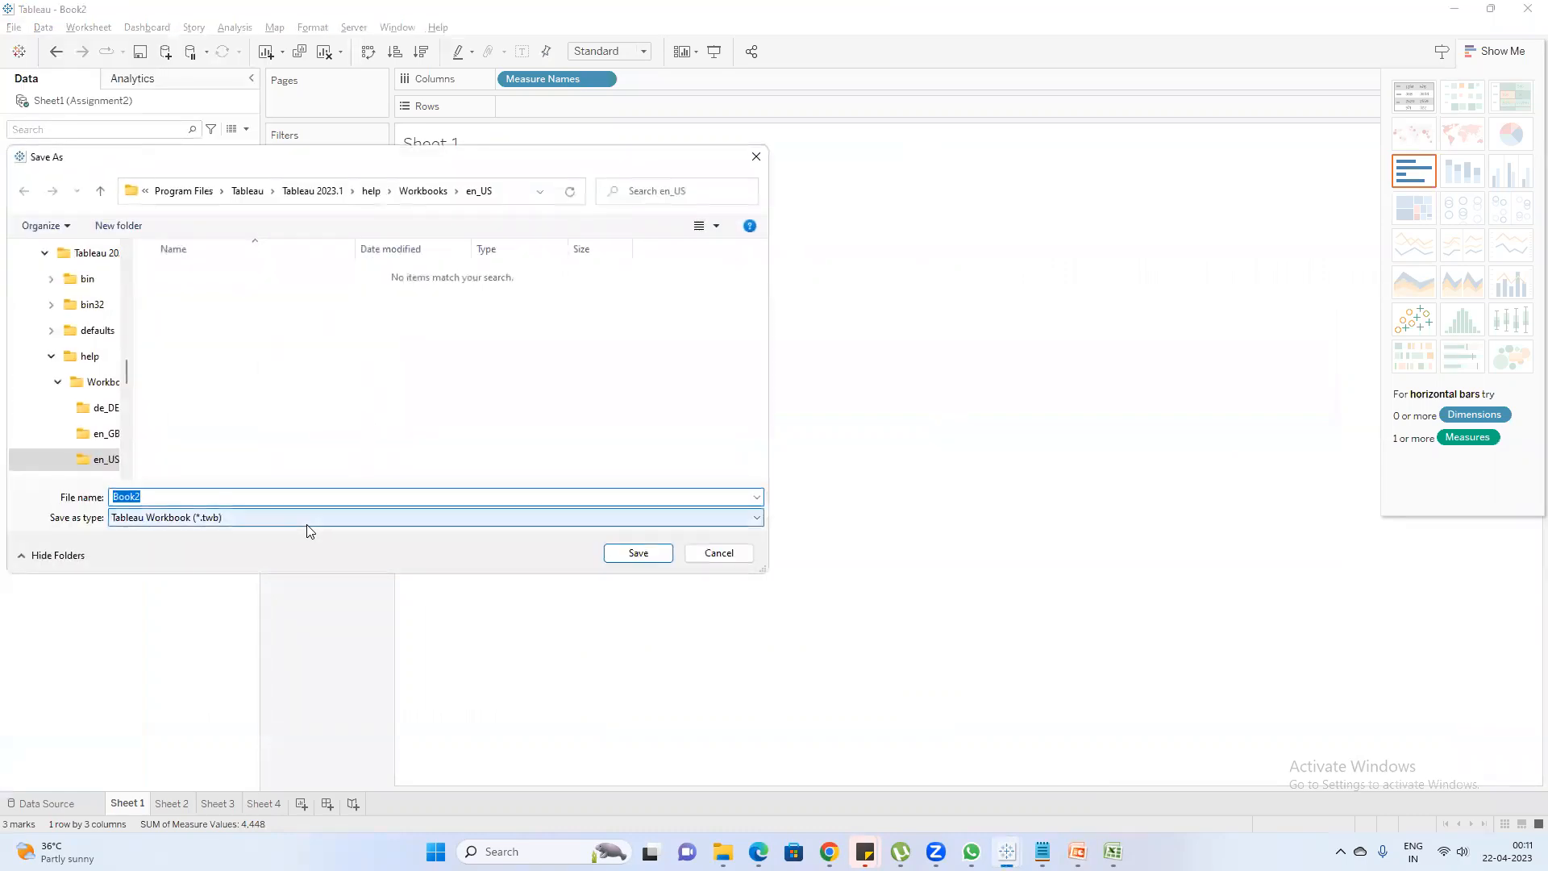
scroll(89, 318, "up", 6)
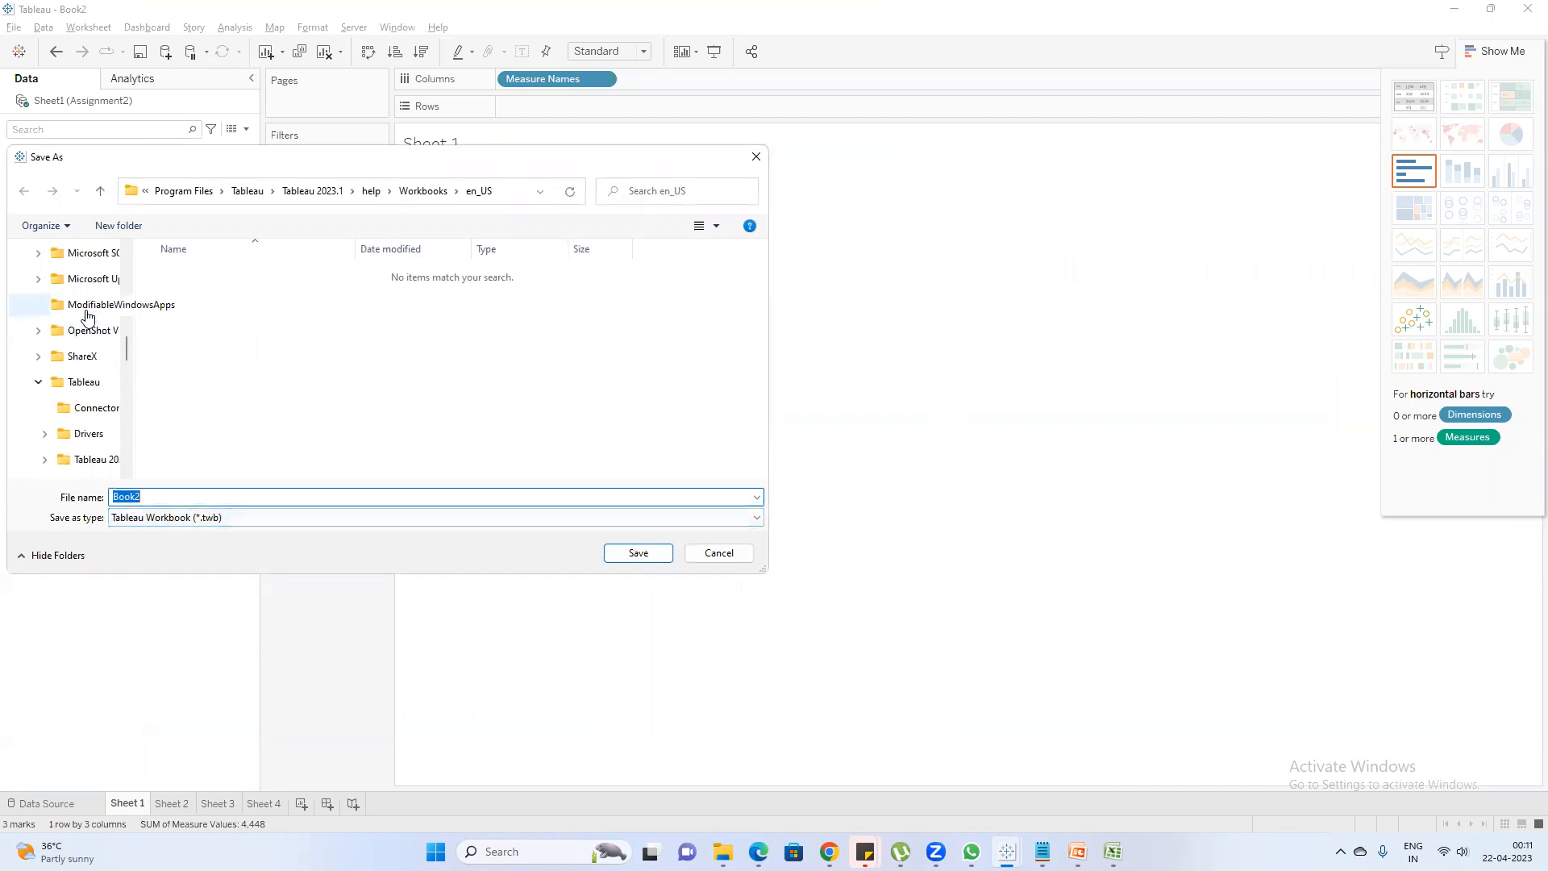
scroll(89, 315, "up", 5)
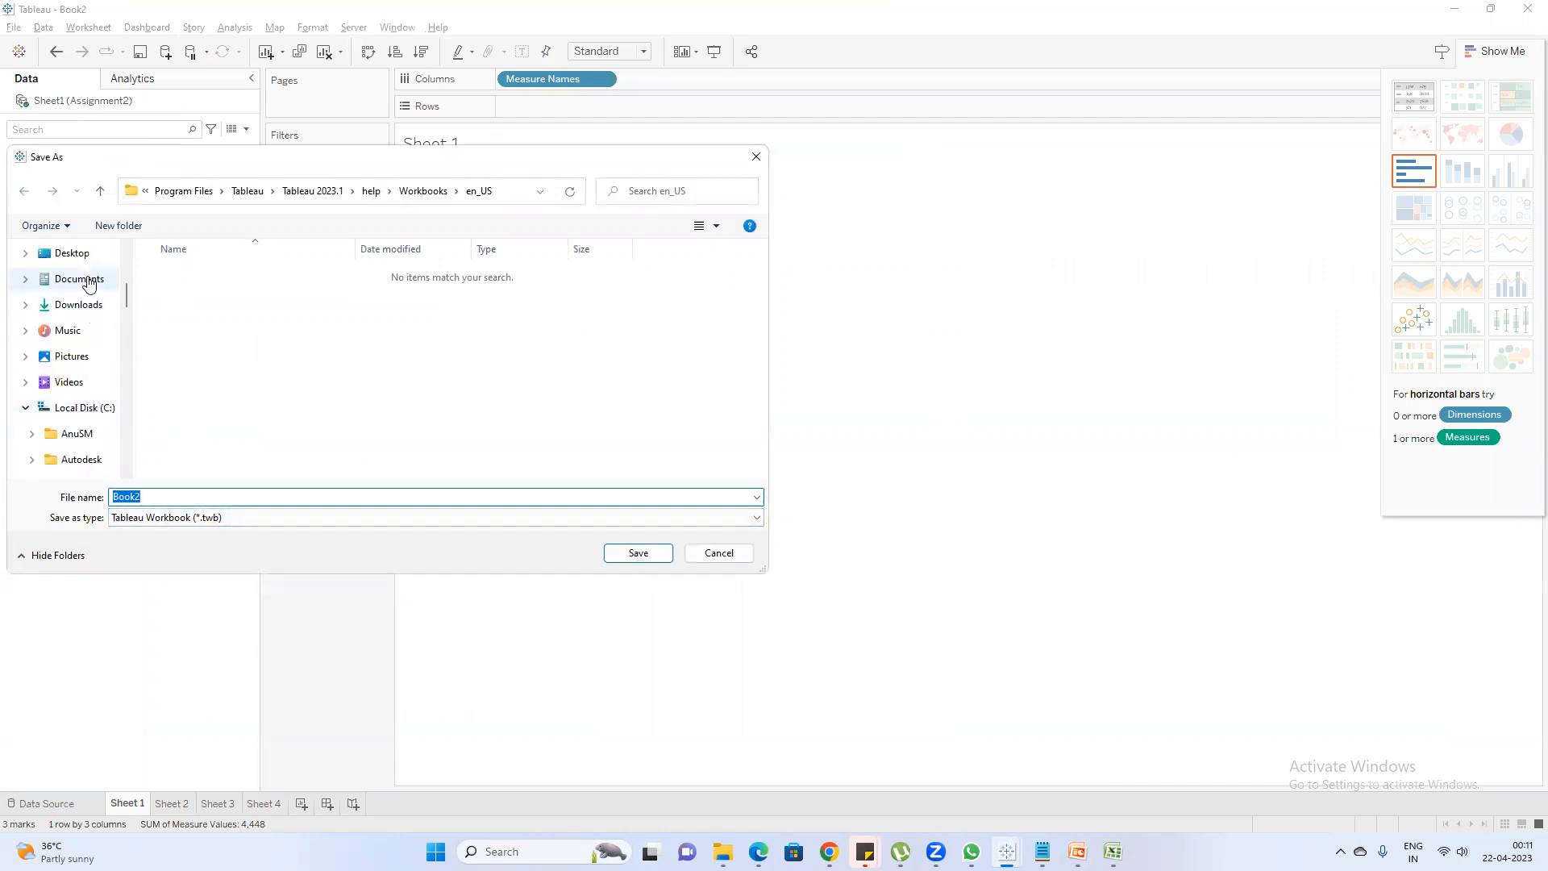
left_click(79, 278)
left_click(249, 520)
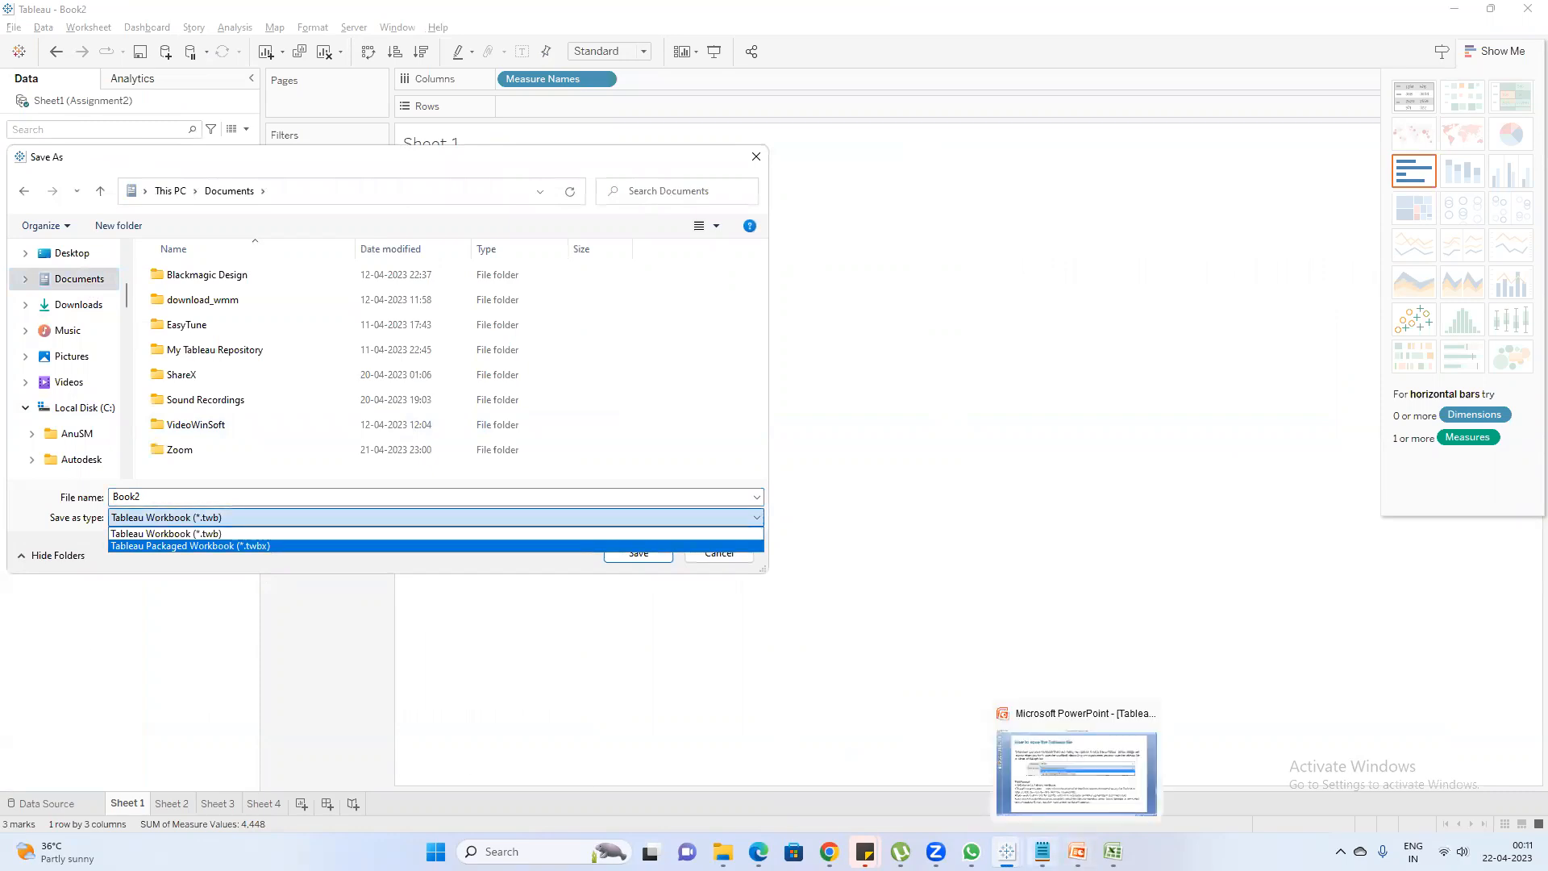
Switch to Notepad and replace the old notes with "twb", "tableau work book" and "Only Visualization", followed by a "twbx" heading
left_click(1043, 851)
left_click(1002, 490)
key("ctrl+a")
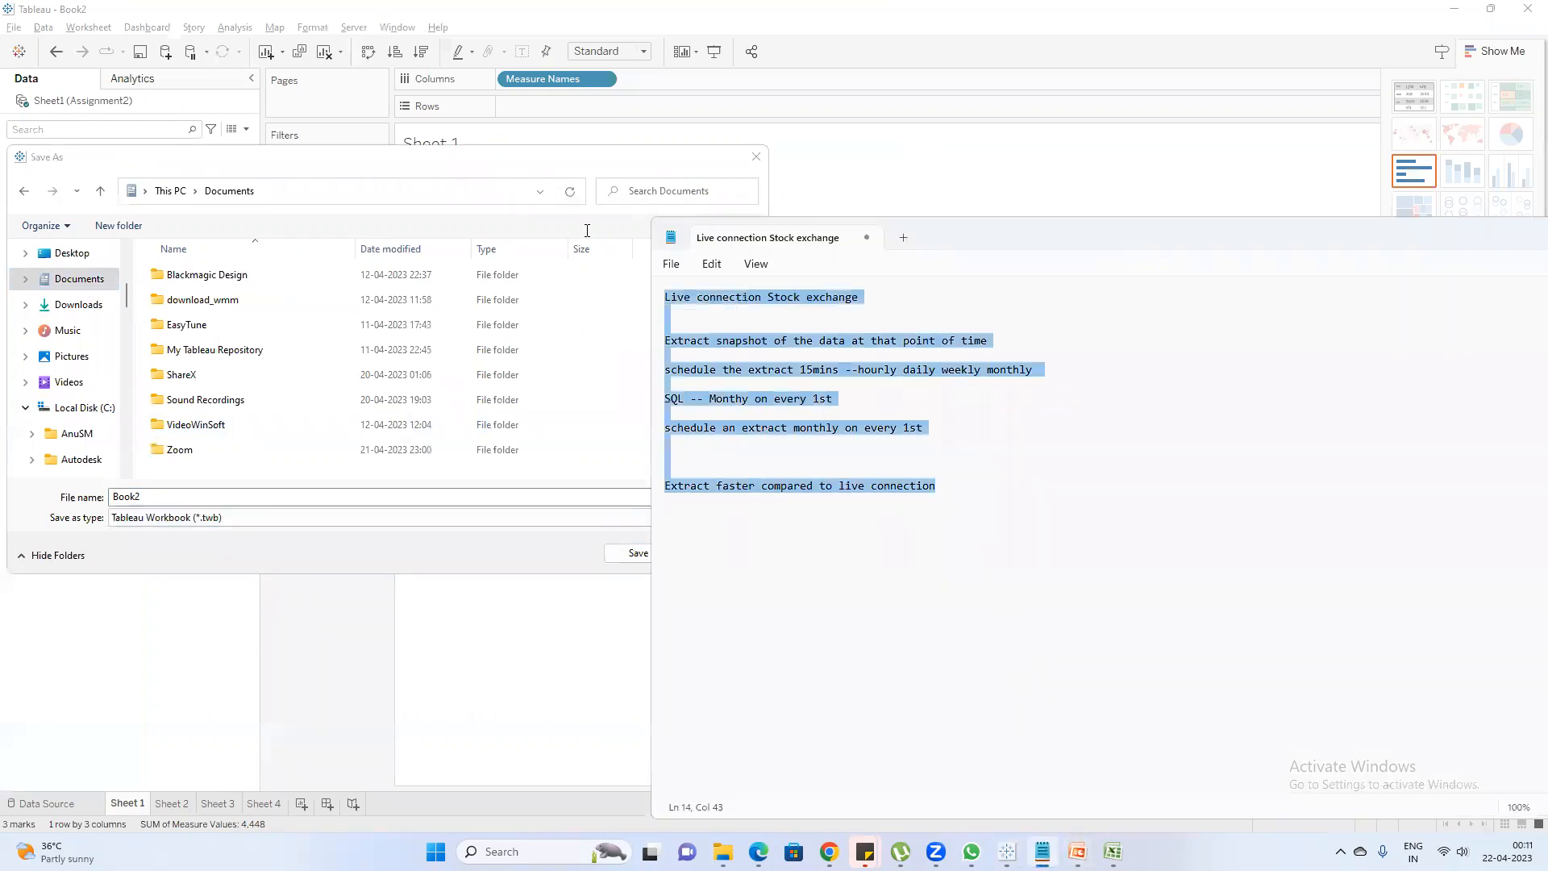
type("twb")
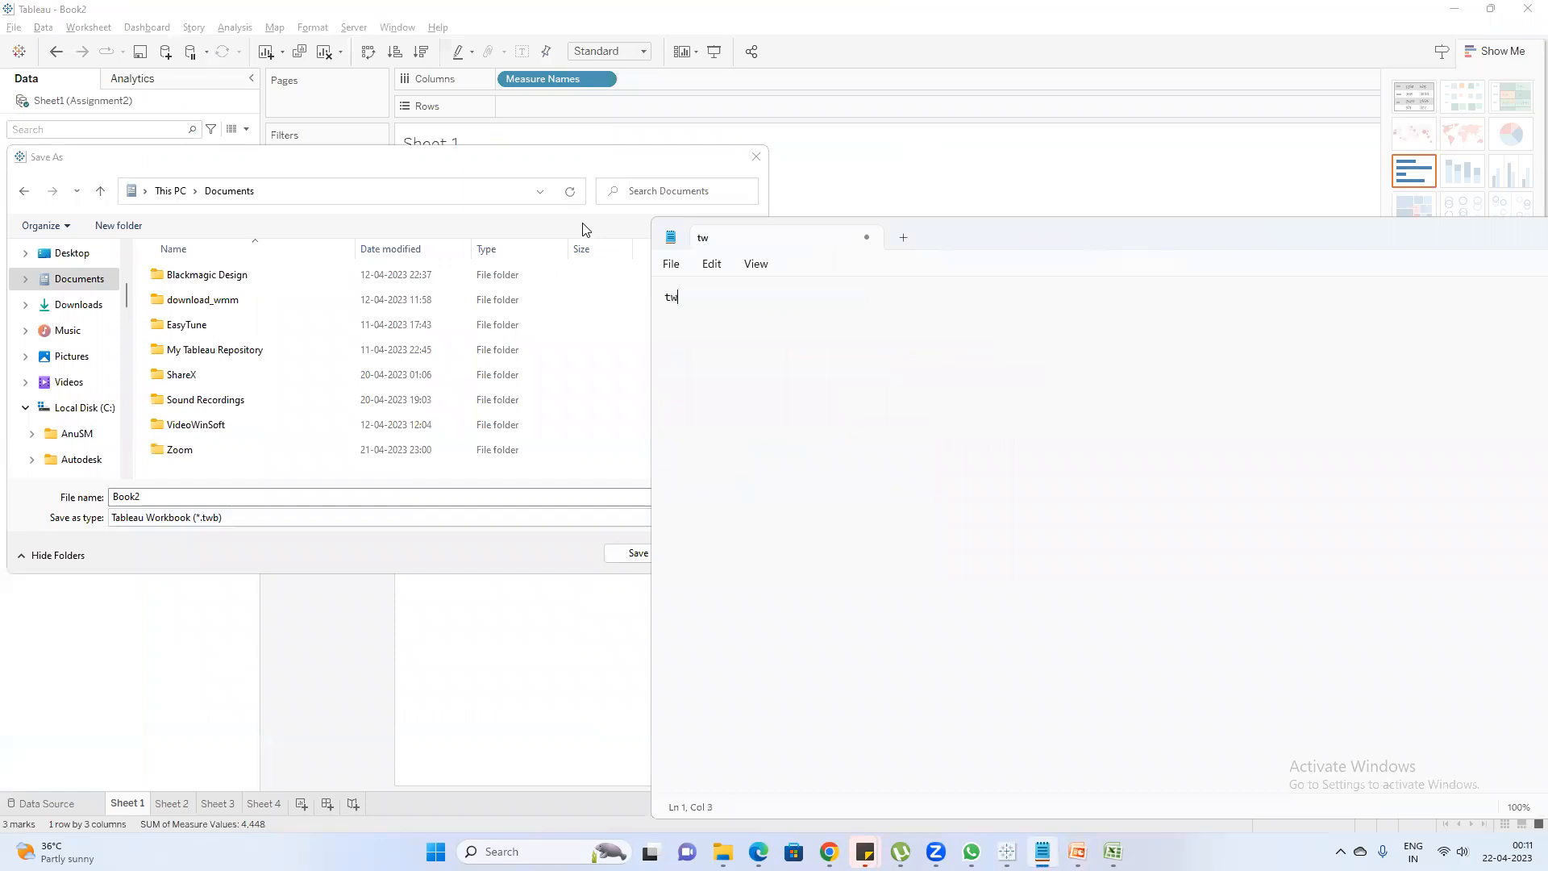
key("Return")
type("twbx")
key("Return")
type("tableau work book")
key("Return")
key("Return")
type("O")
key("BackSpace")
type("Only Visualization   twbx  ")
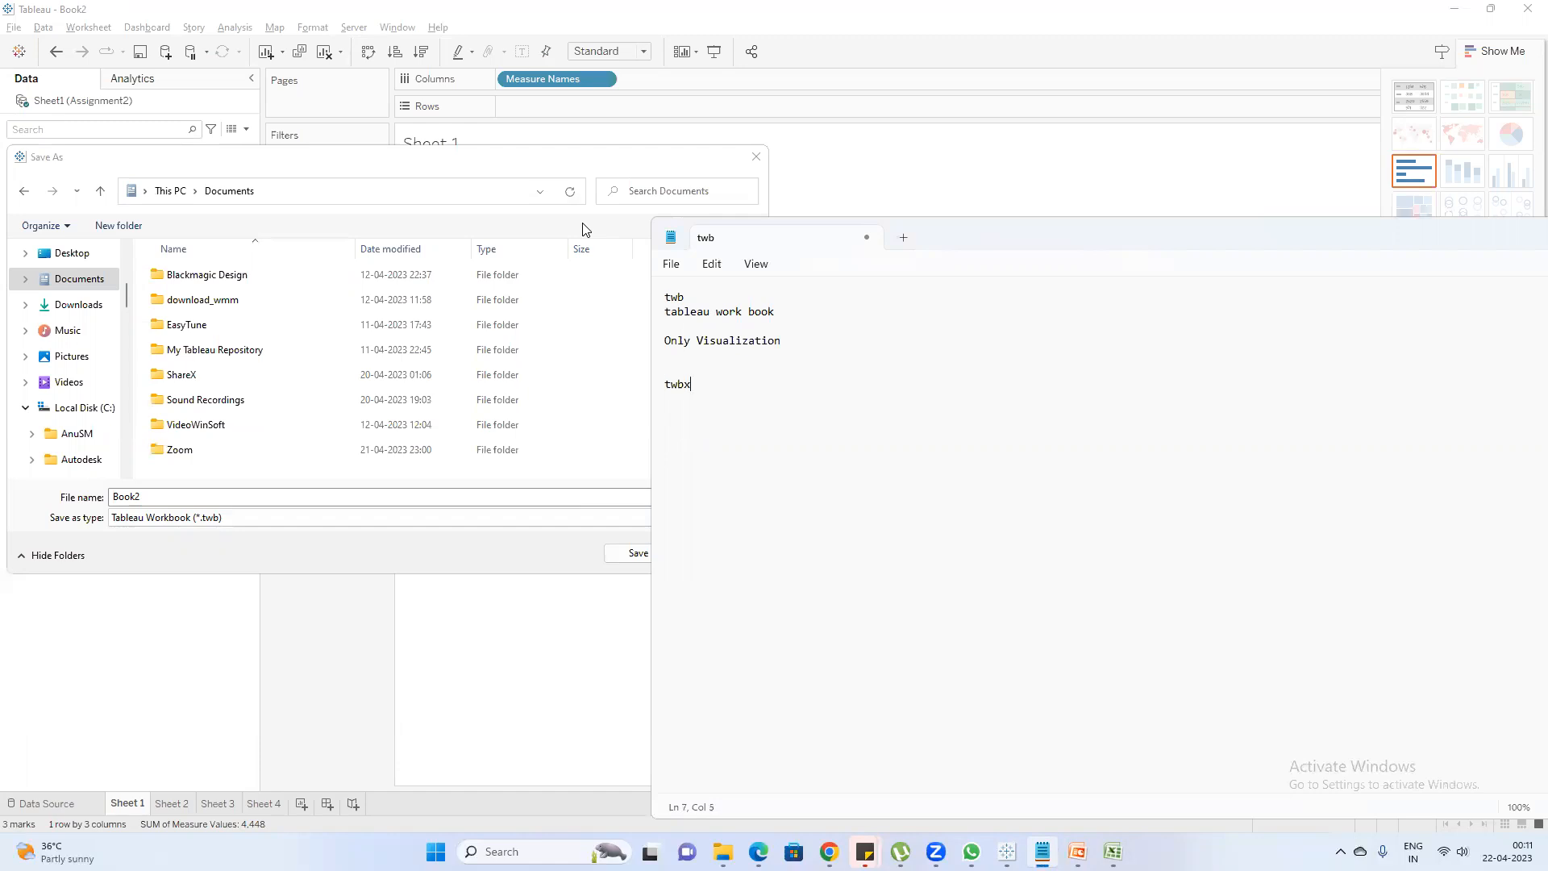
type("Data + Visualization+Image +C")
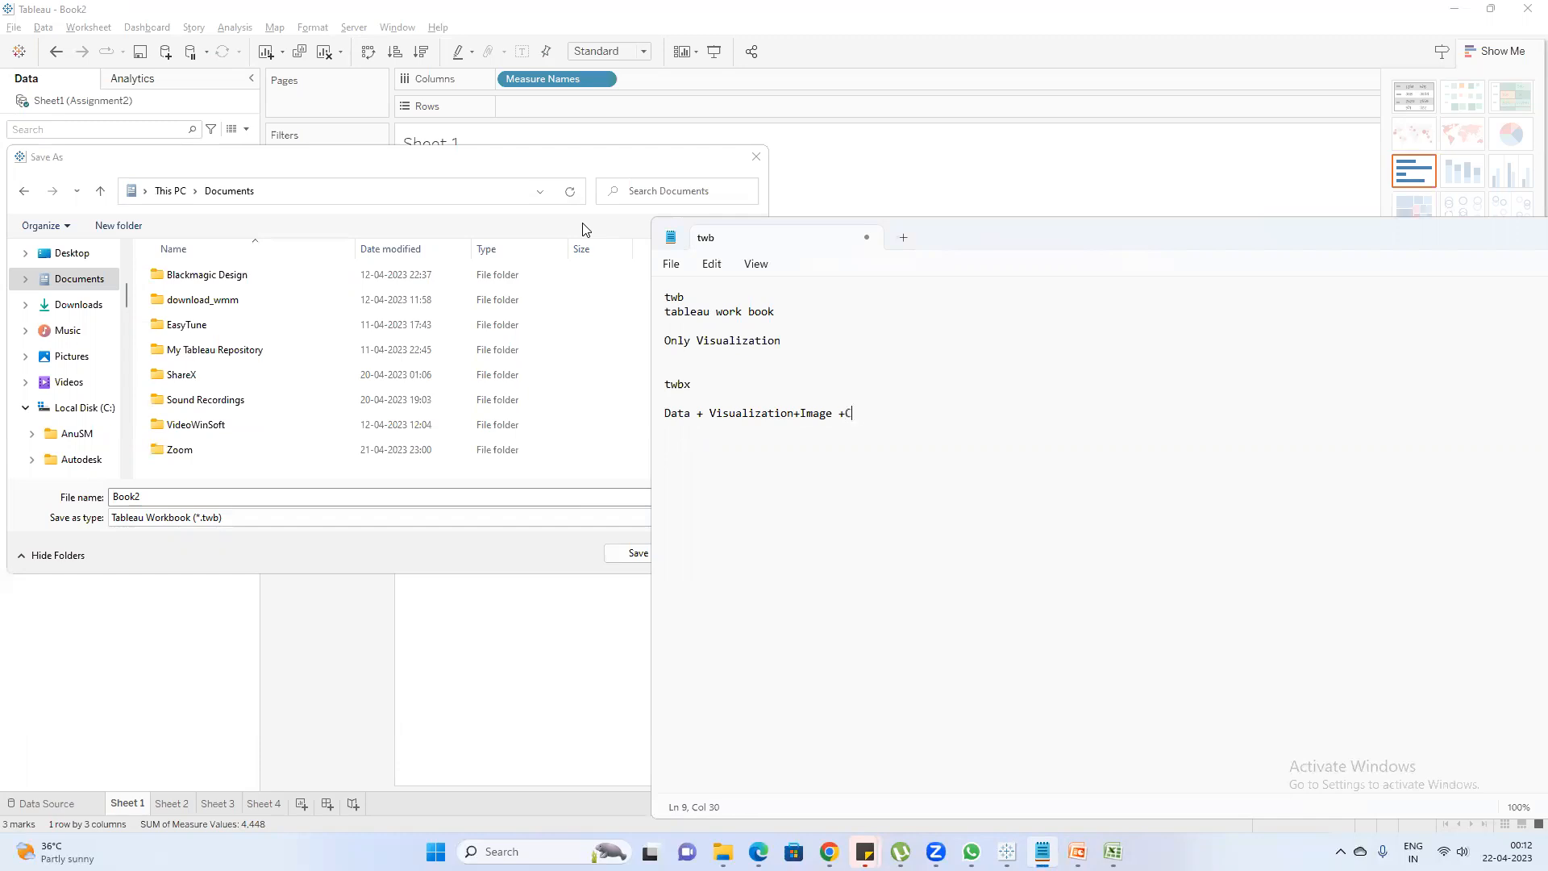
type("ustomer")
Add the line "Data + Visualization+Image +Custom color palattes" beneath the twbx heading
key("BackSpace")
type("color pal")
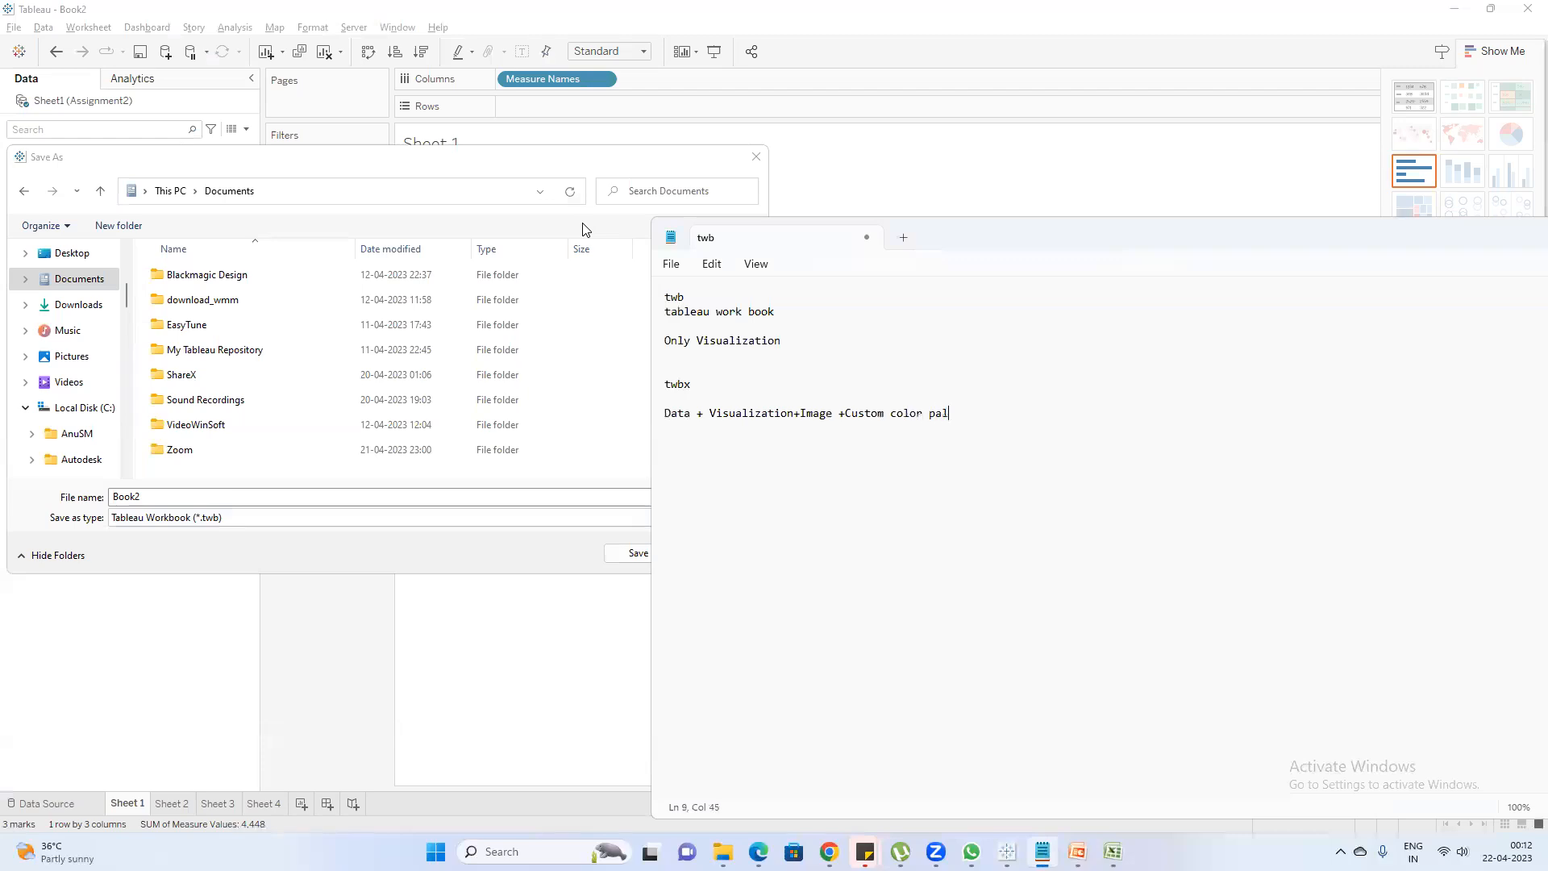
type("ates")
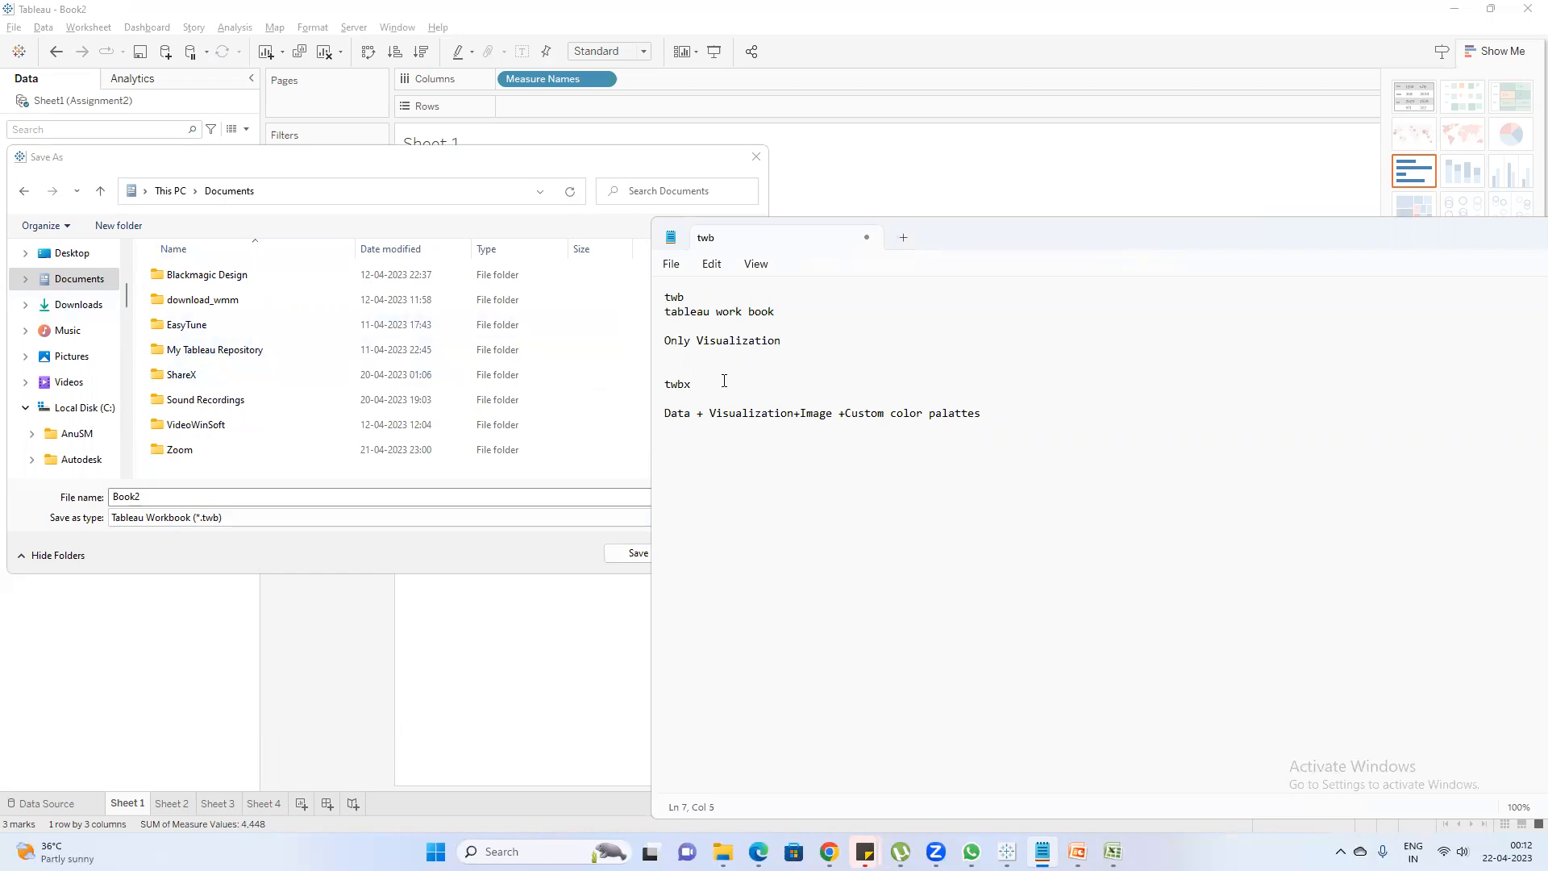
type("Tableau woorkbook extract pak")
type("kaged workbook")
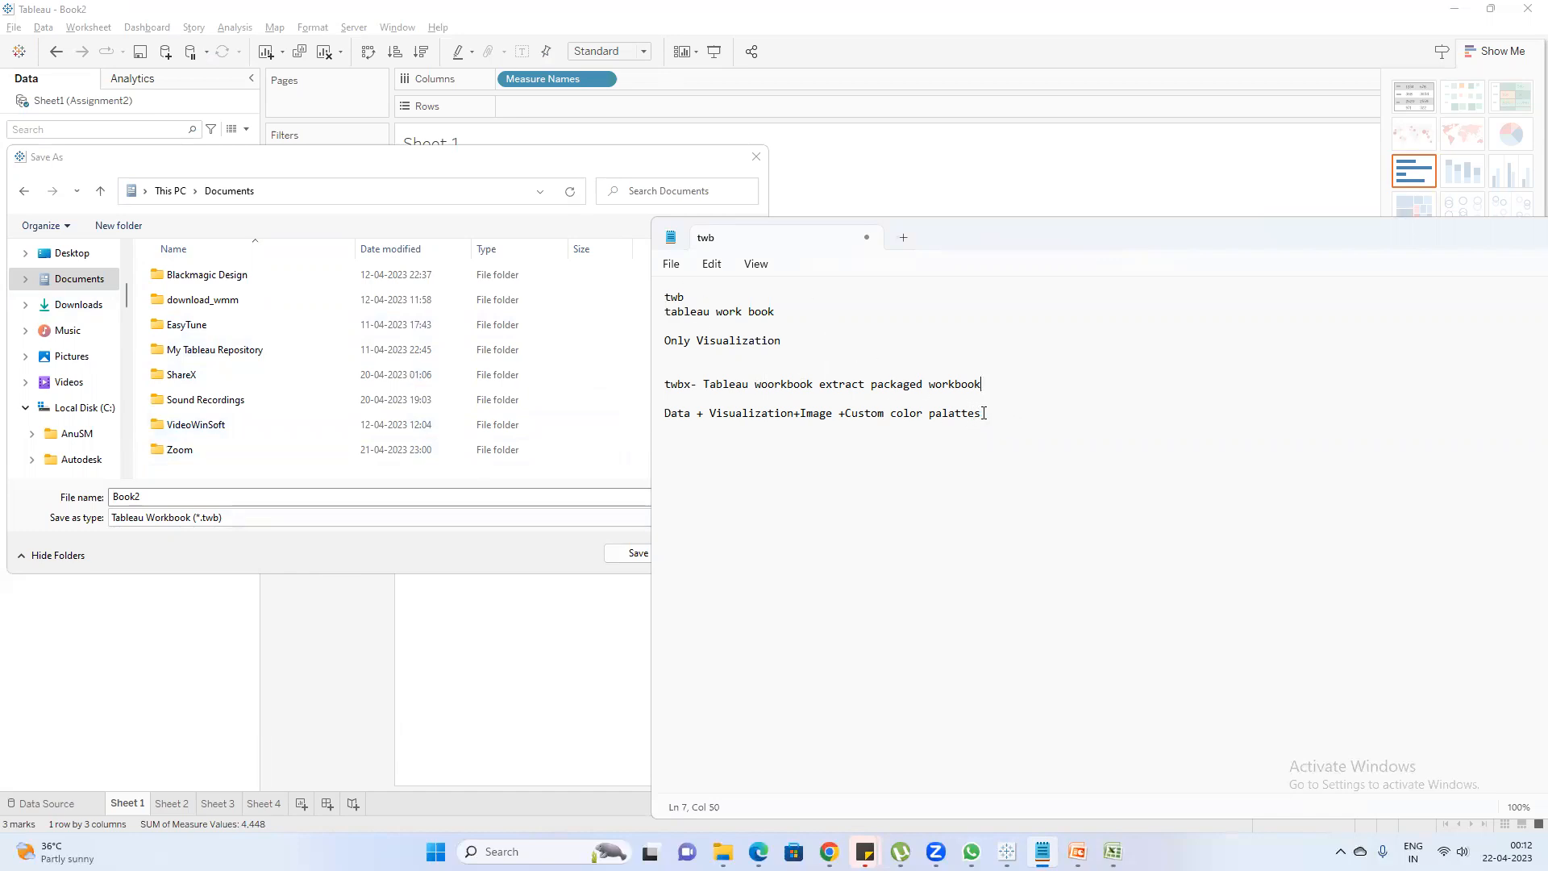
Extend the twbx heading with "- Tableau woorkbook extract packaged workbook" and highlight the twbx and twb notes in turn
left_click_drag(981, 413, 665, 383)
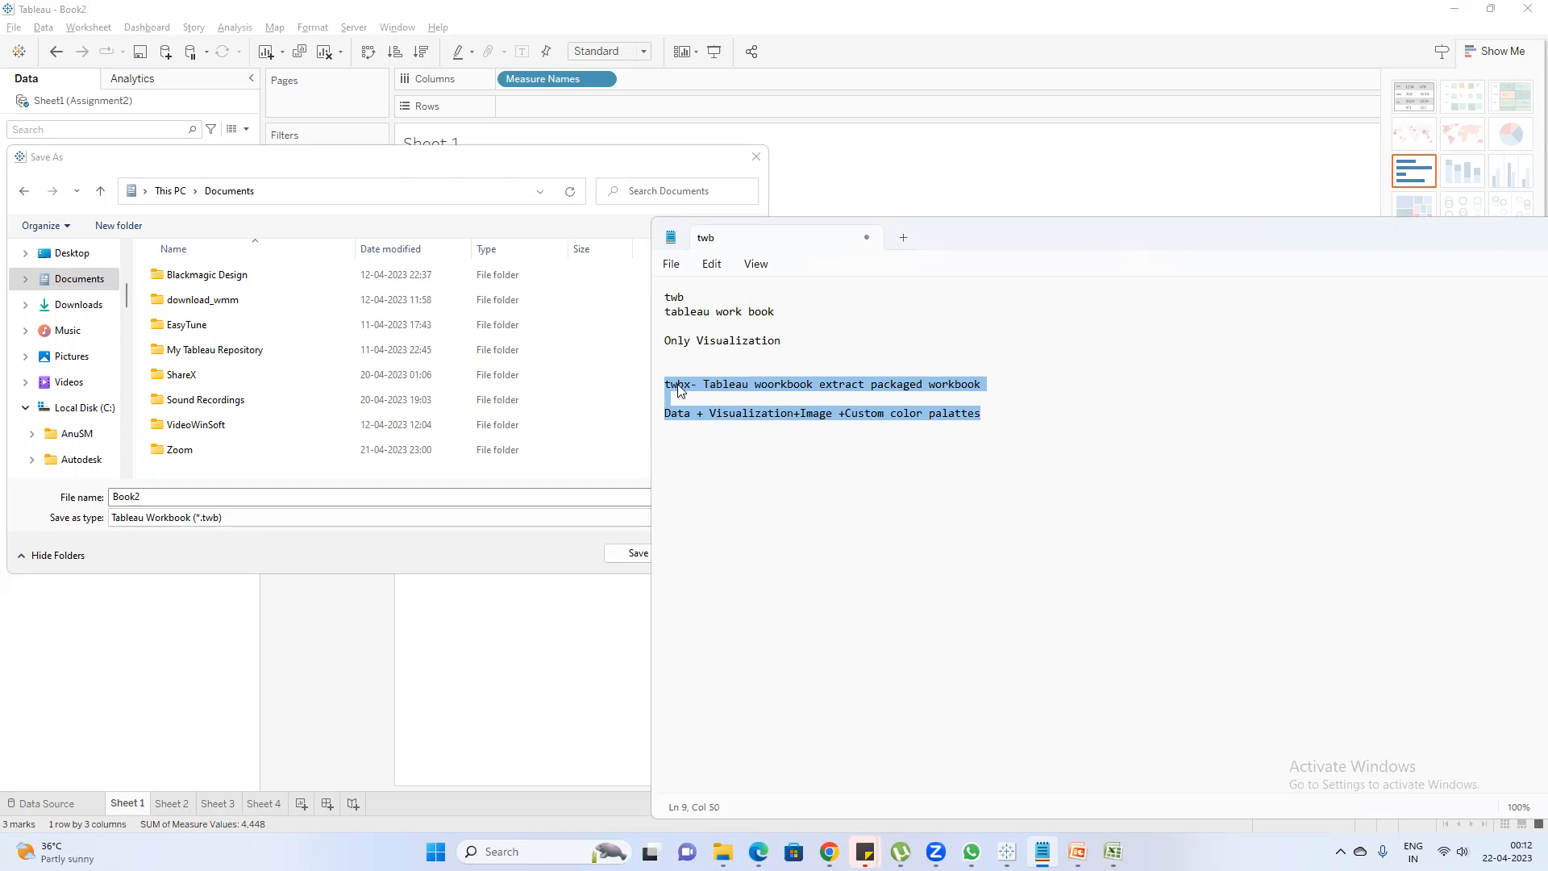
left_click_drag(800, 339, 615, 298)
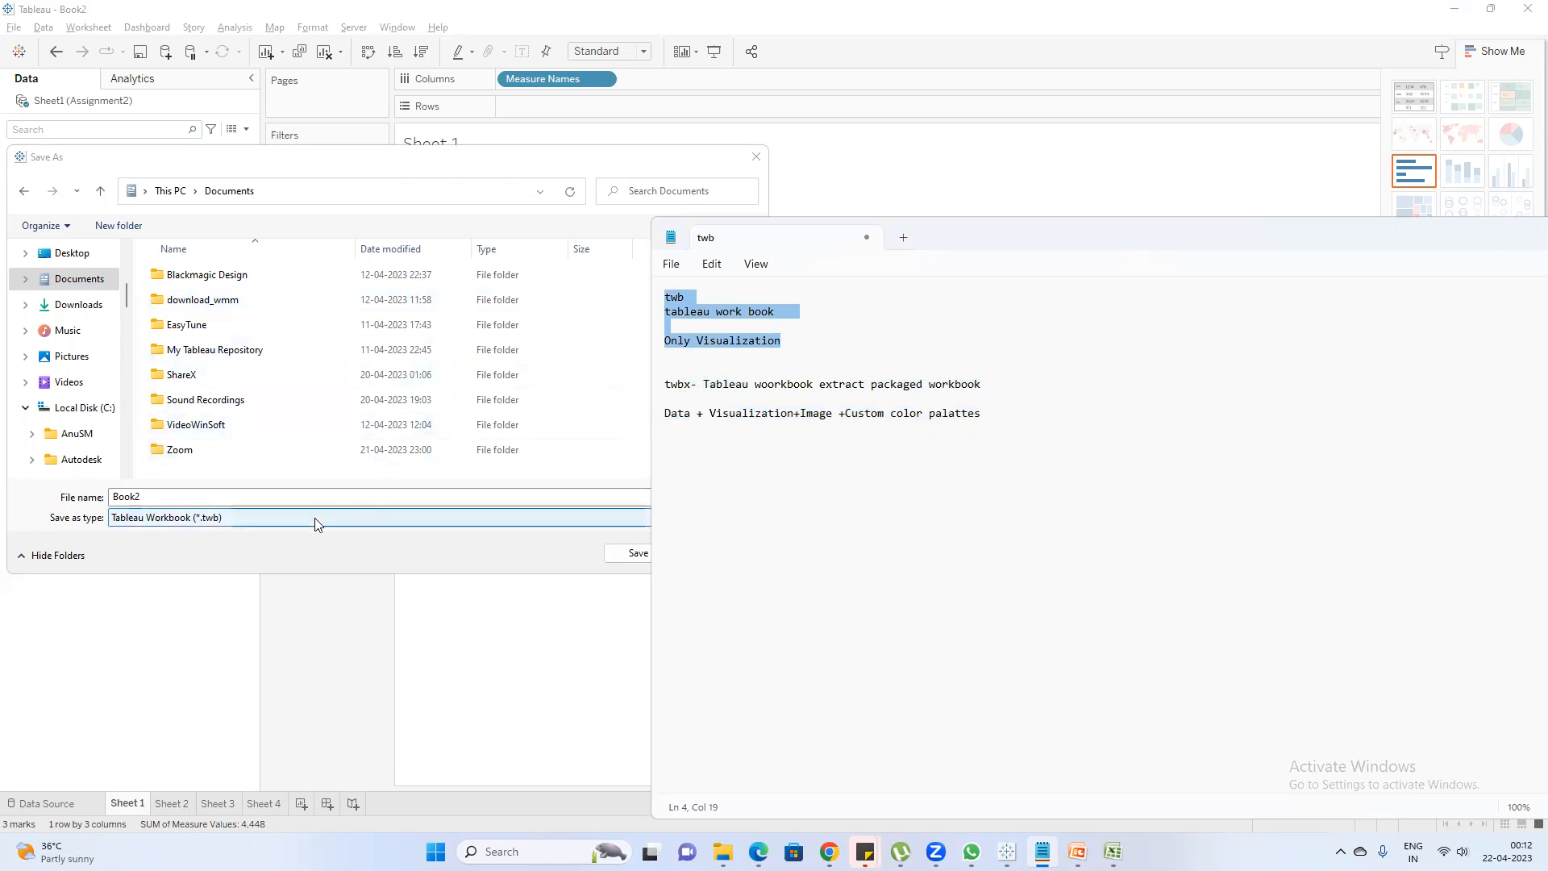
Return to the Tableau Save As dialog and save Book2 in Documents as a Tableau Packaged Workbook (*.twbx)
left_click(335, 555)
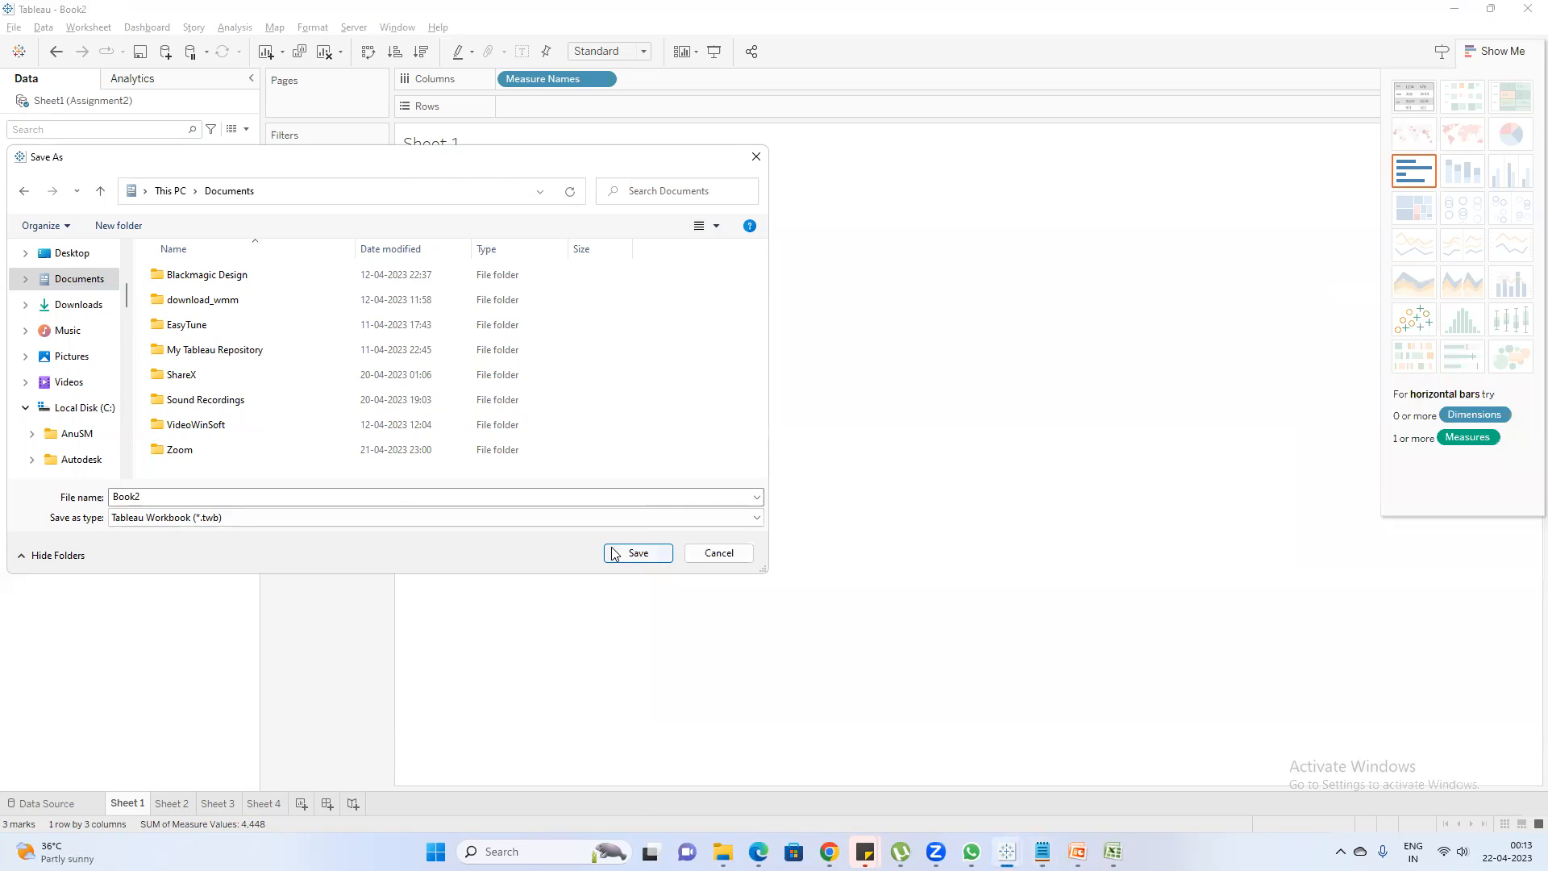
left_click(532, 518)
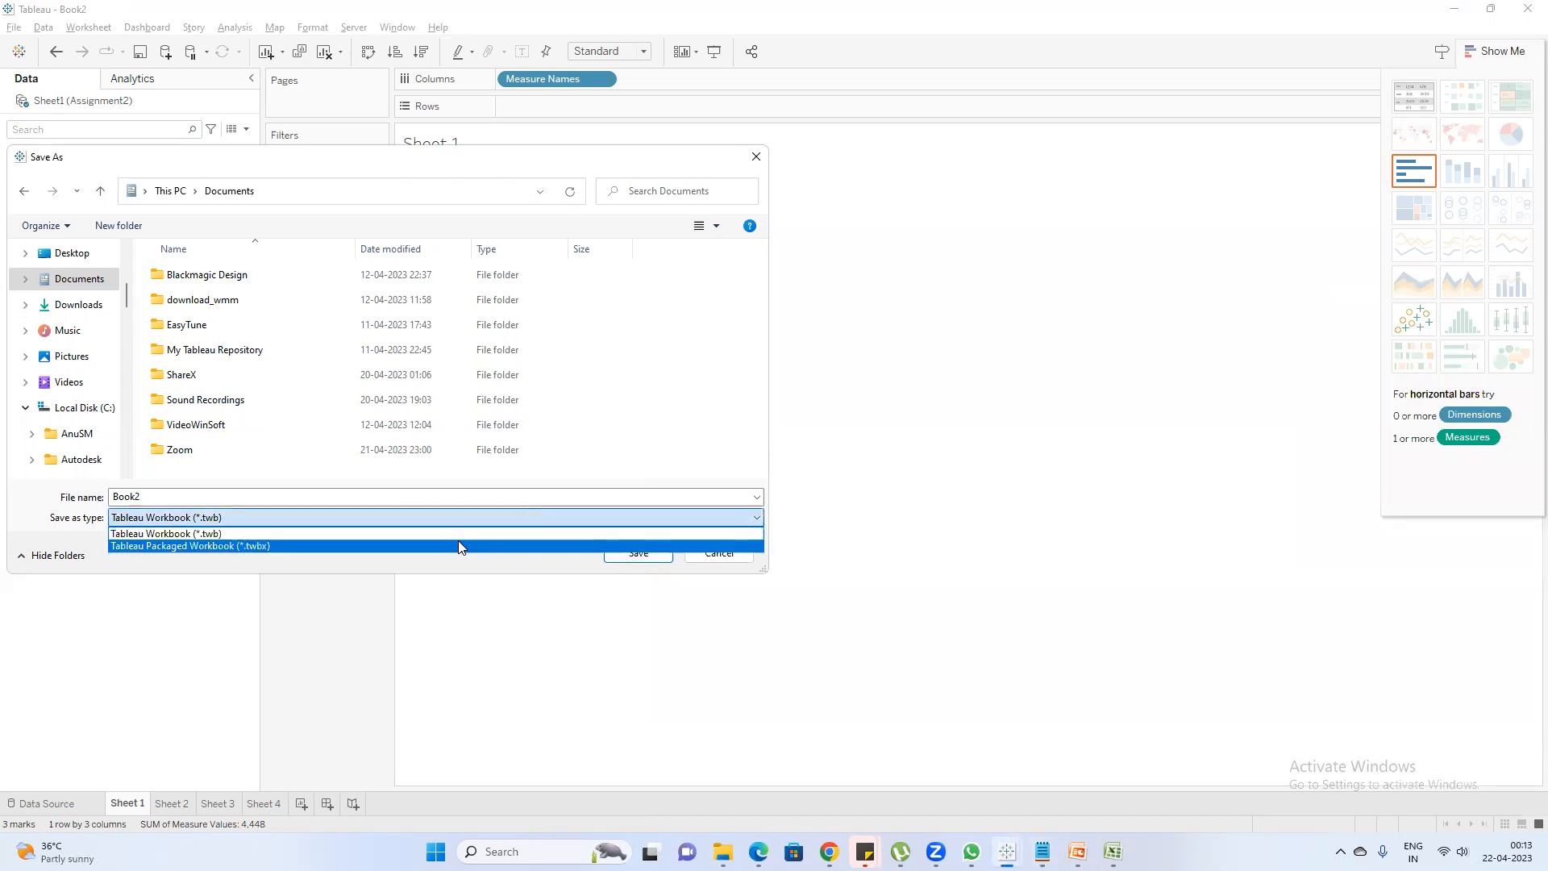
left_click(458, 540)
left_click(636, 554)
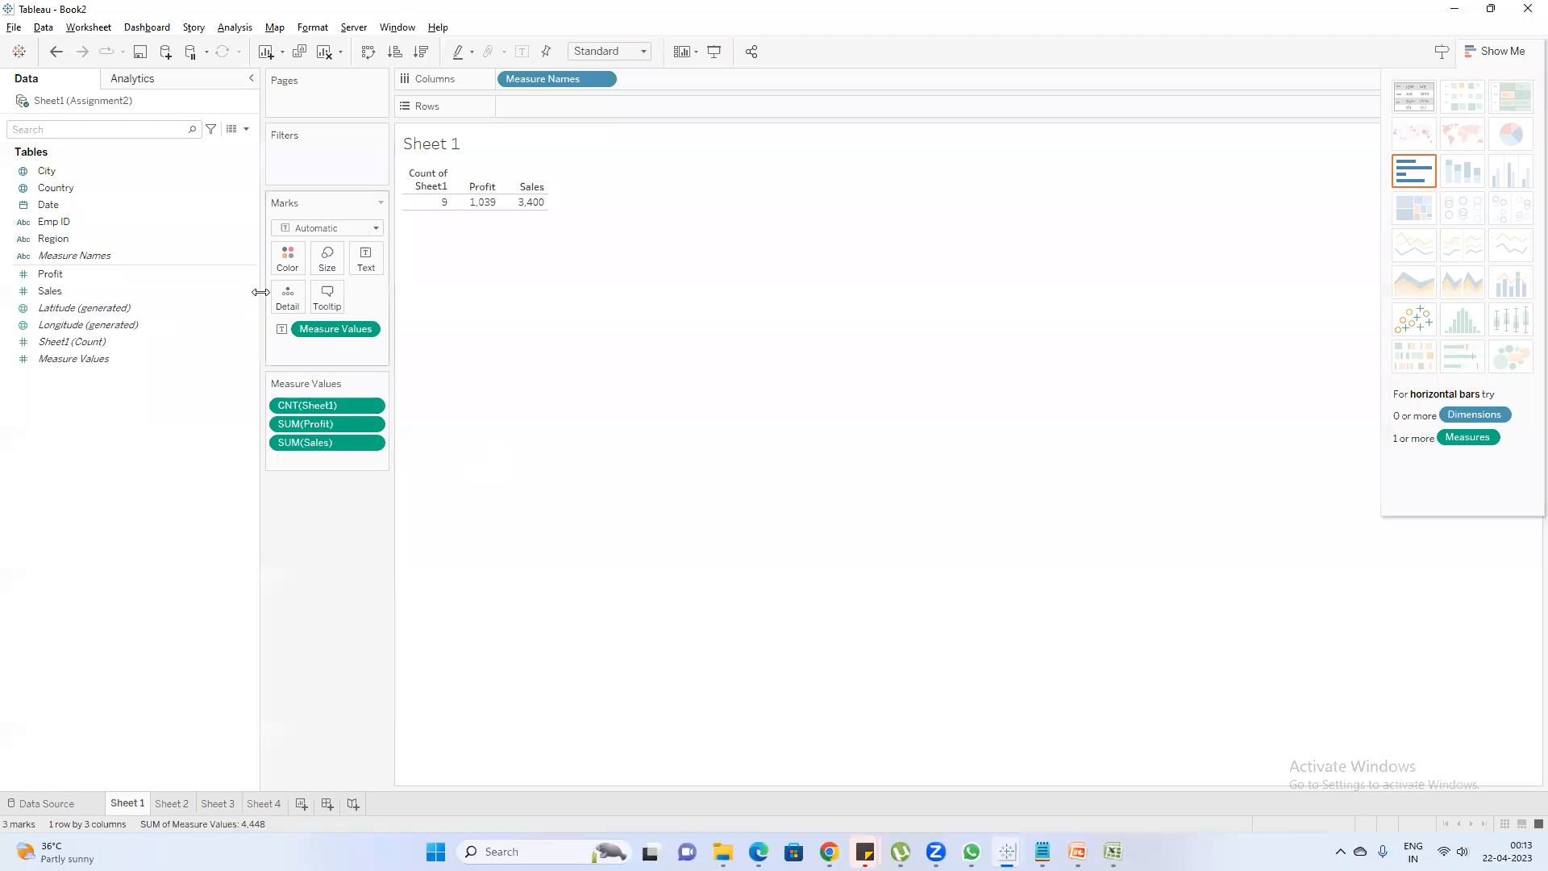
Review the visualizations on Sheet 2, Sheet 3 and Sheet 4 of the workbook
left_click(171, 804)
left_click(218, 804)
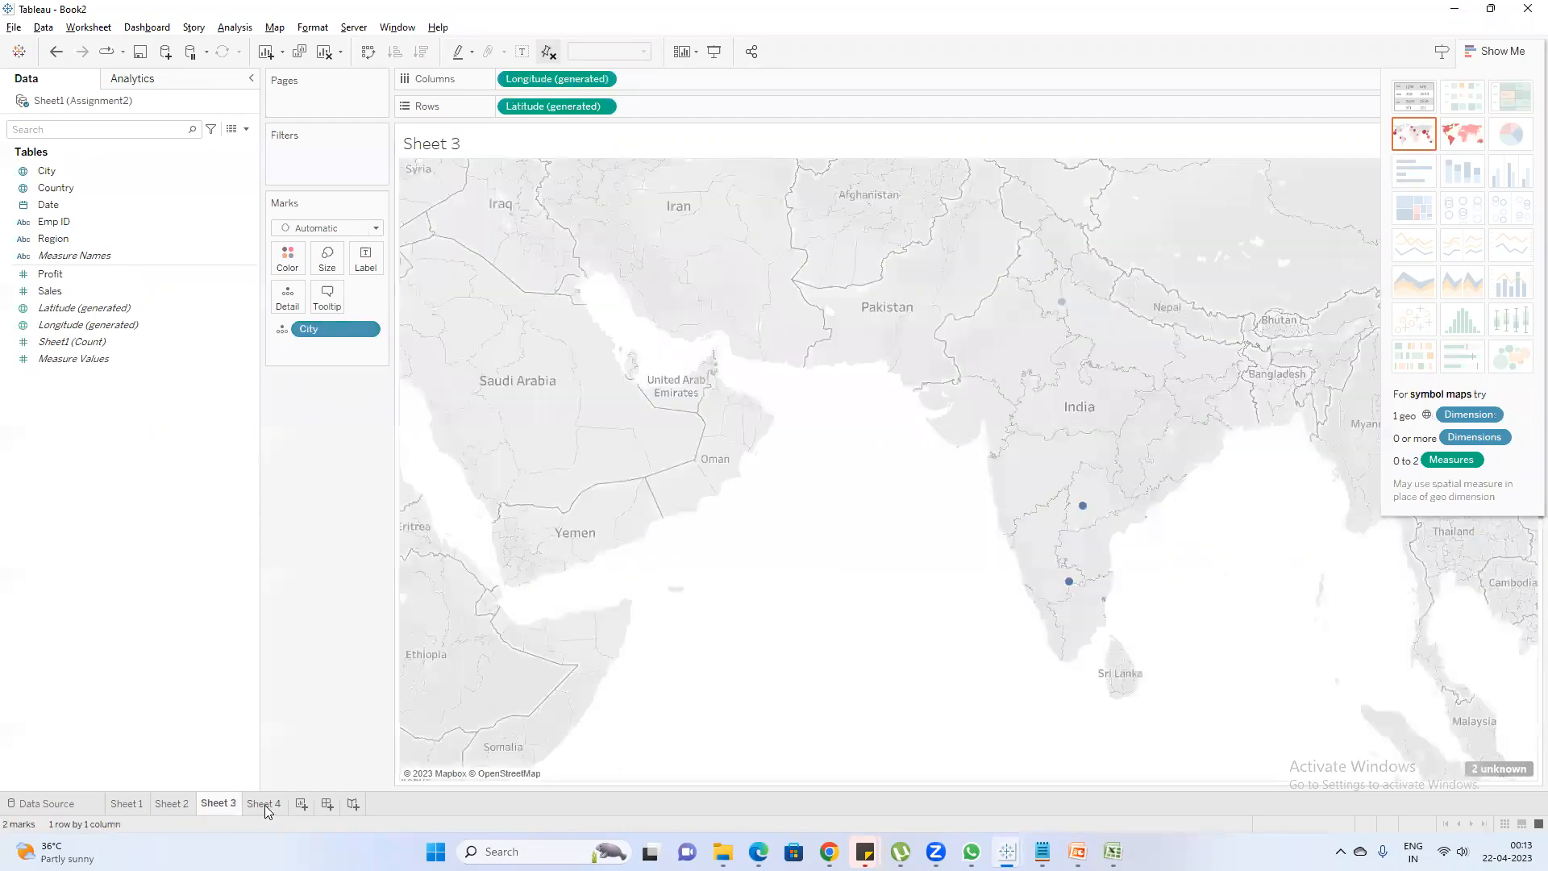
left_click(264, 804)
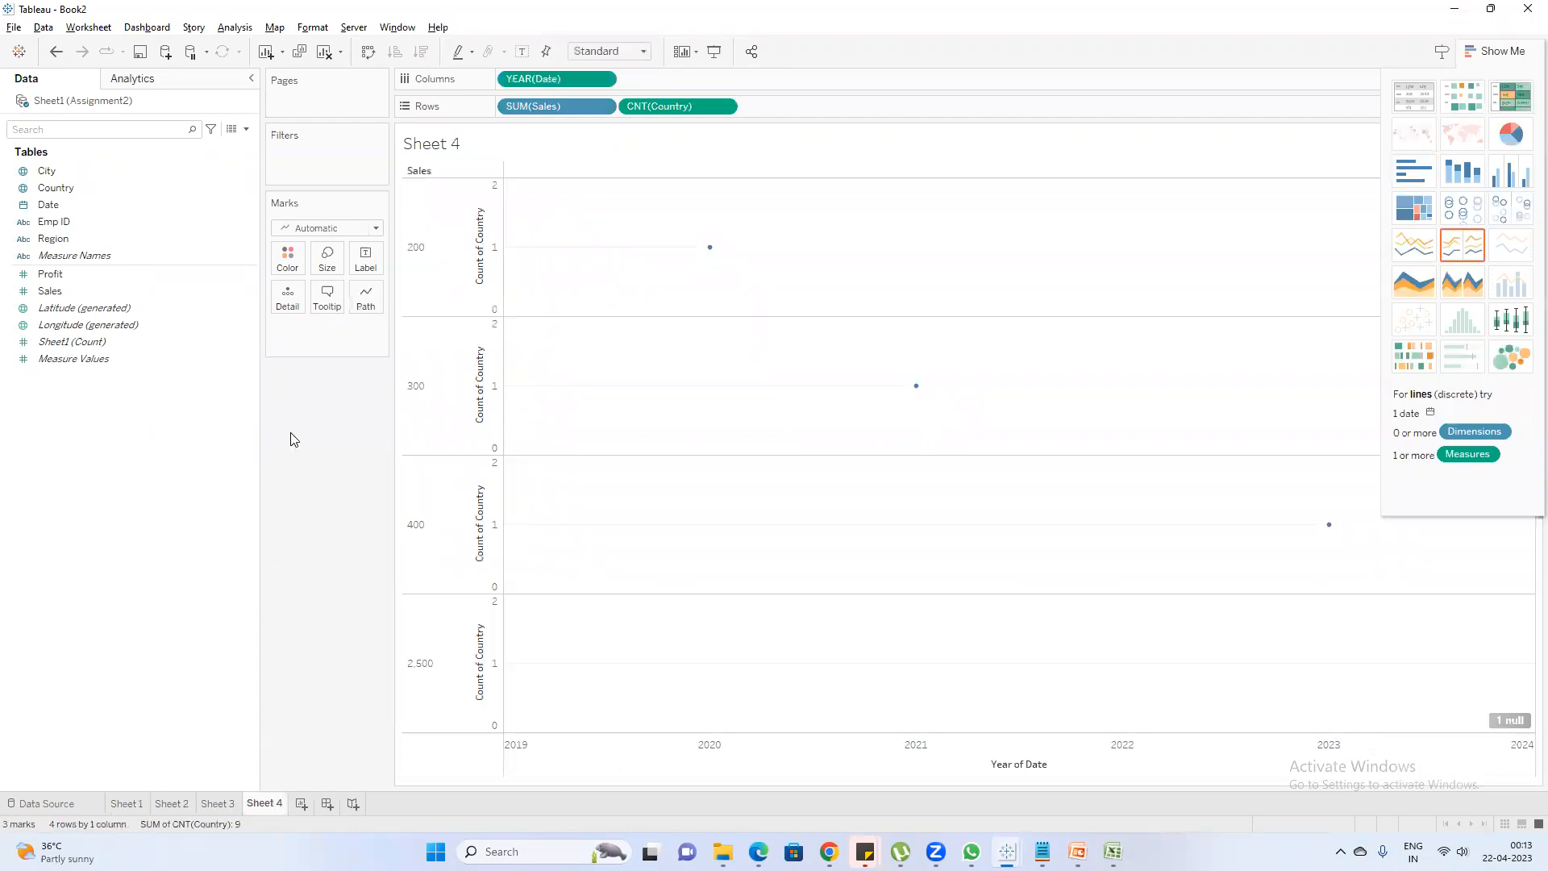
Check the source data of Assignment2 in Excel, then return to Tableau Book2 and hide the Show Me chart list
mouse_move(1043, 851)
left_click(1113, 851)
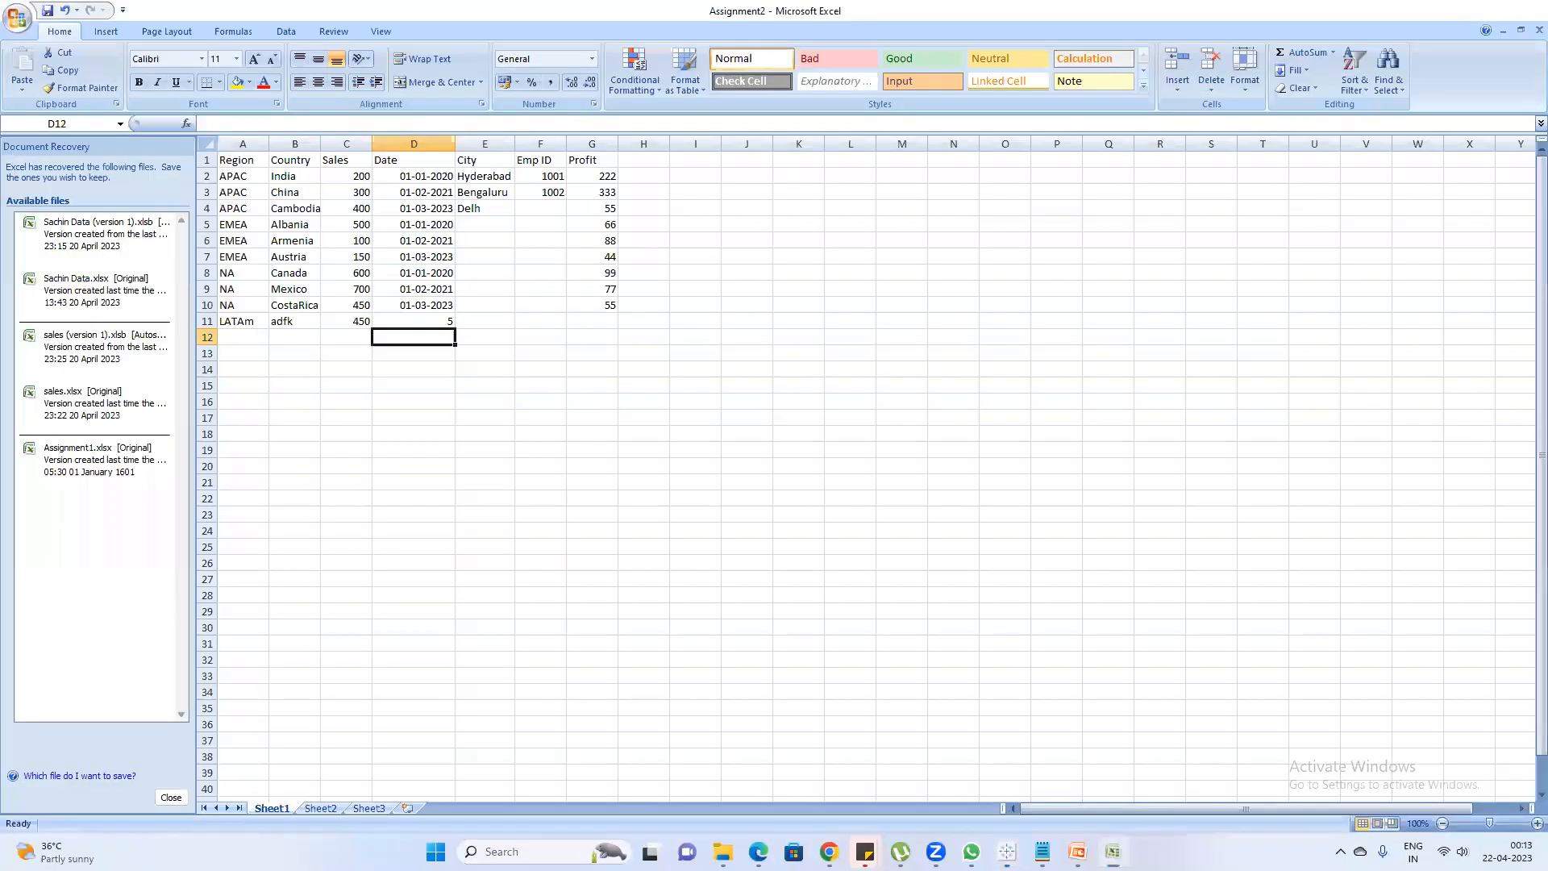
left_click(1113, 851)
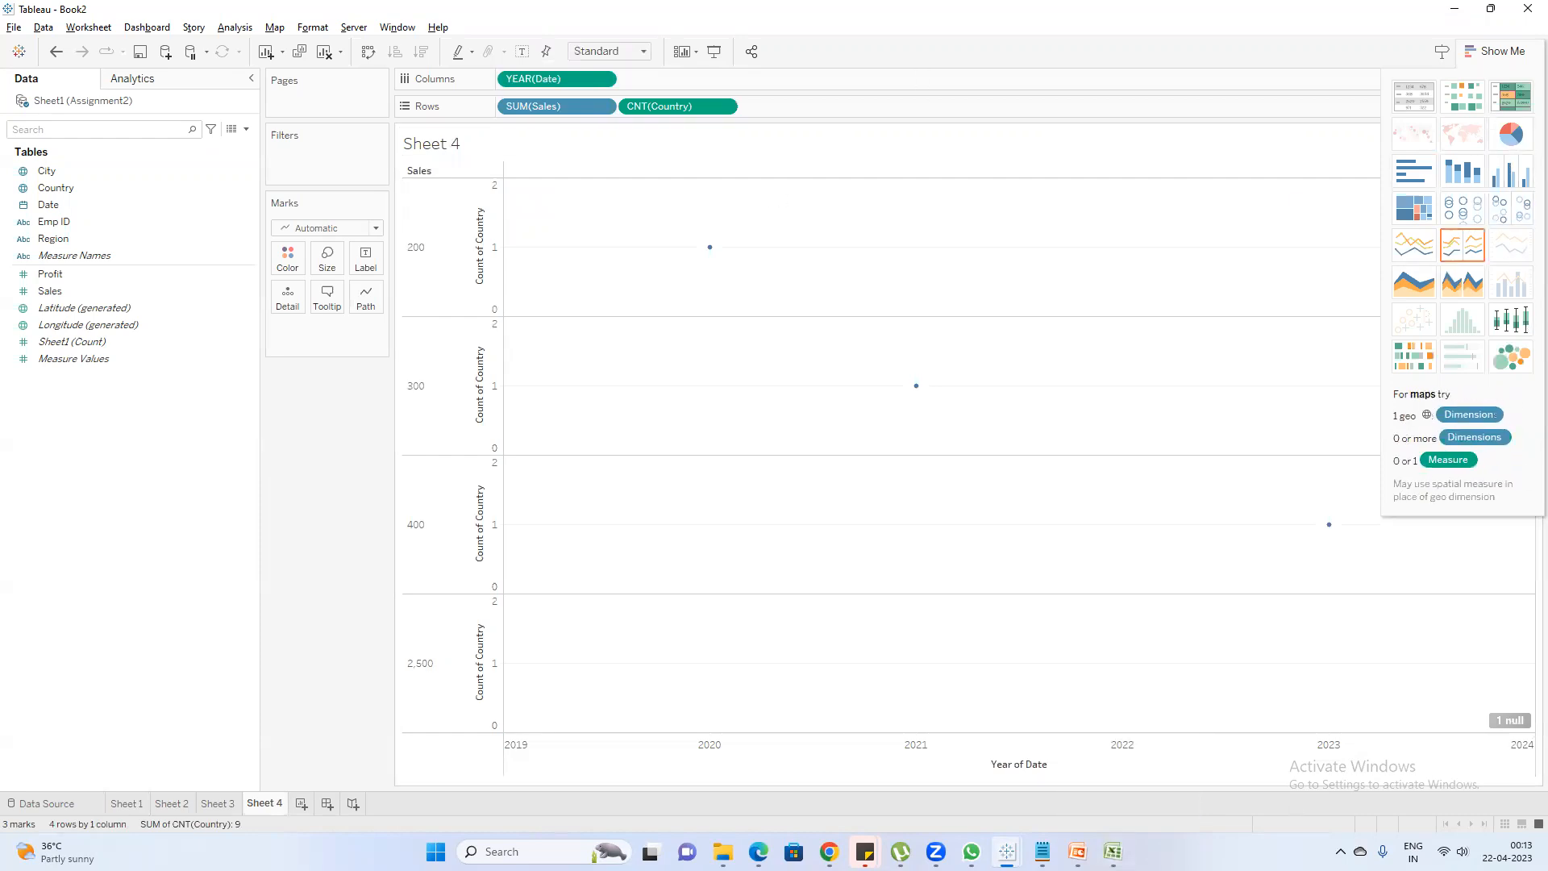
left_click(1496, 51)
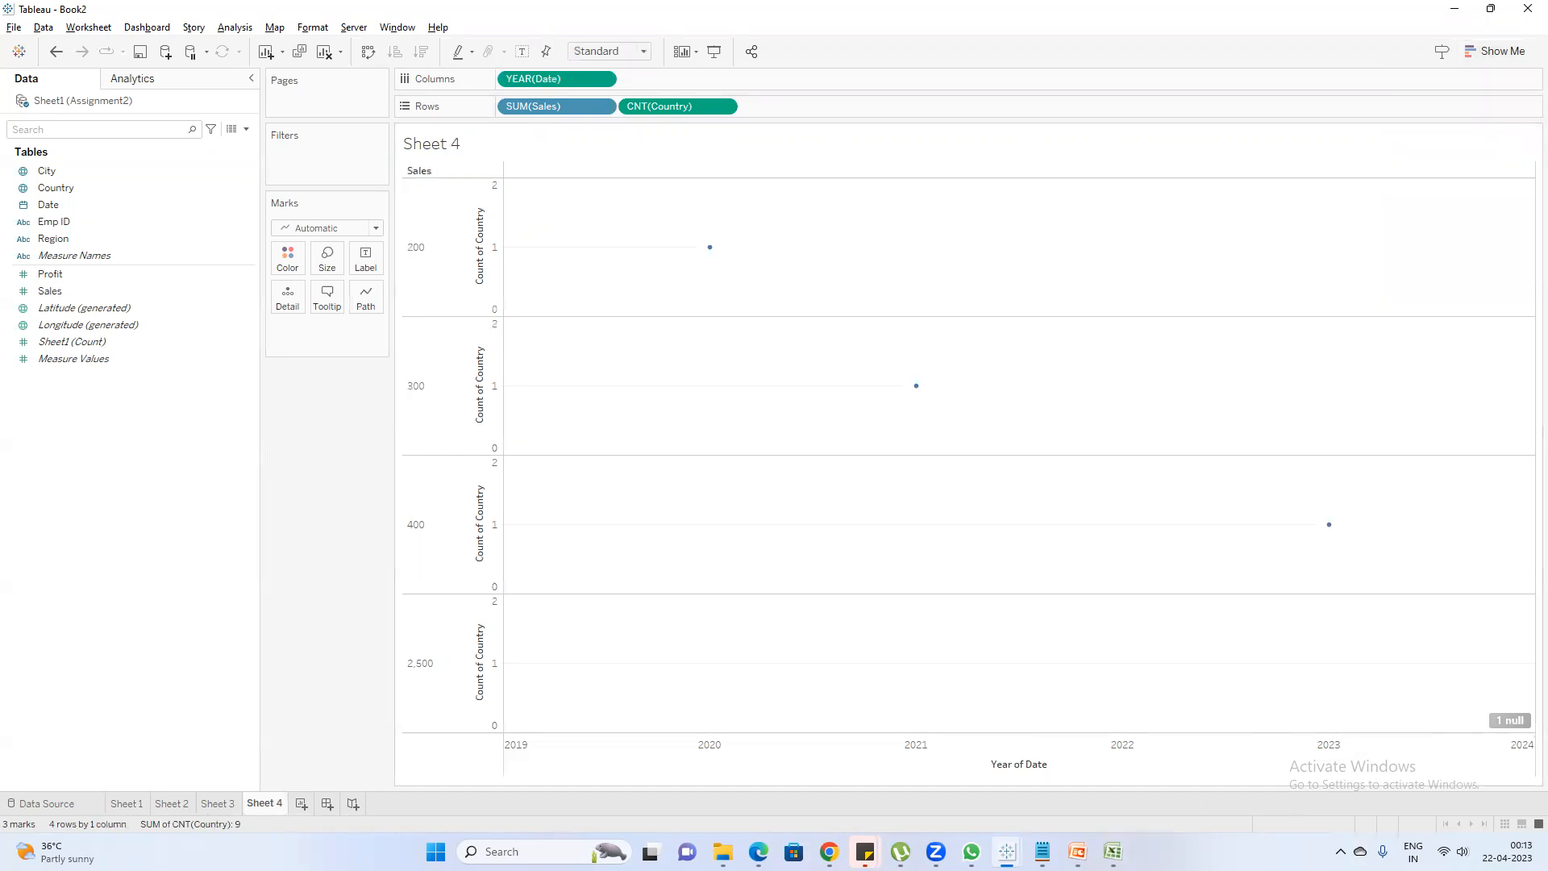
Switch to the PowerPoint presentation, open slide 11 on the TWBX format, and highlight its first two bullet points in turn
left_click(1077, 852)
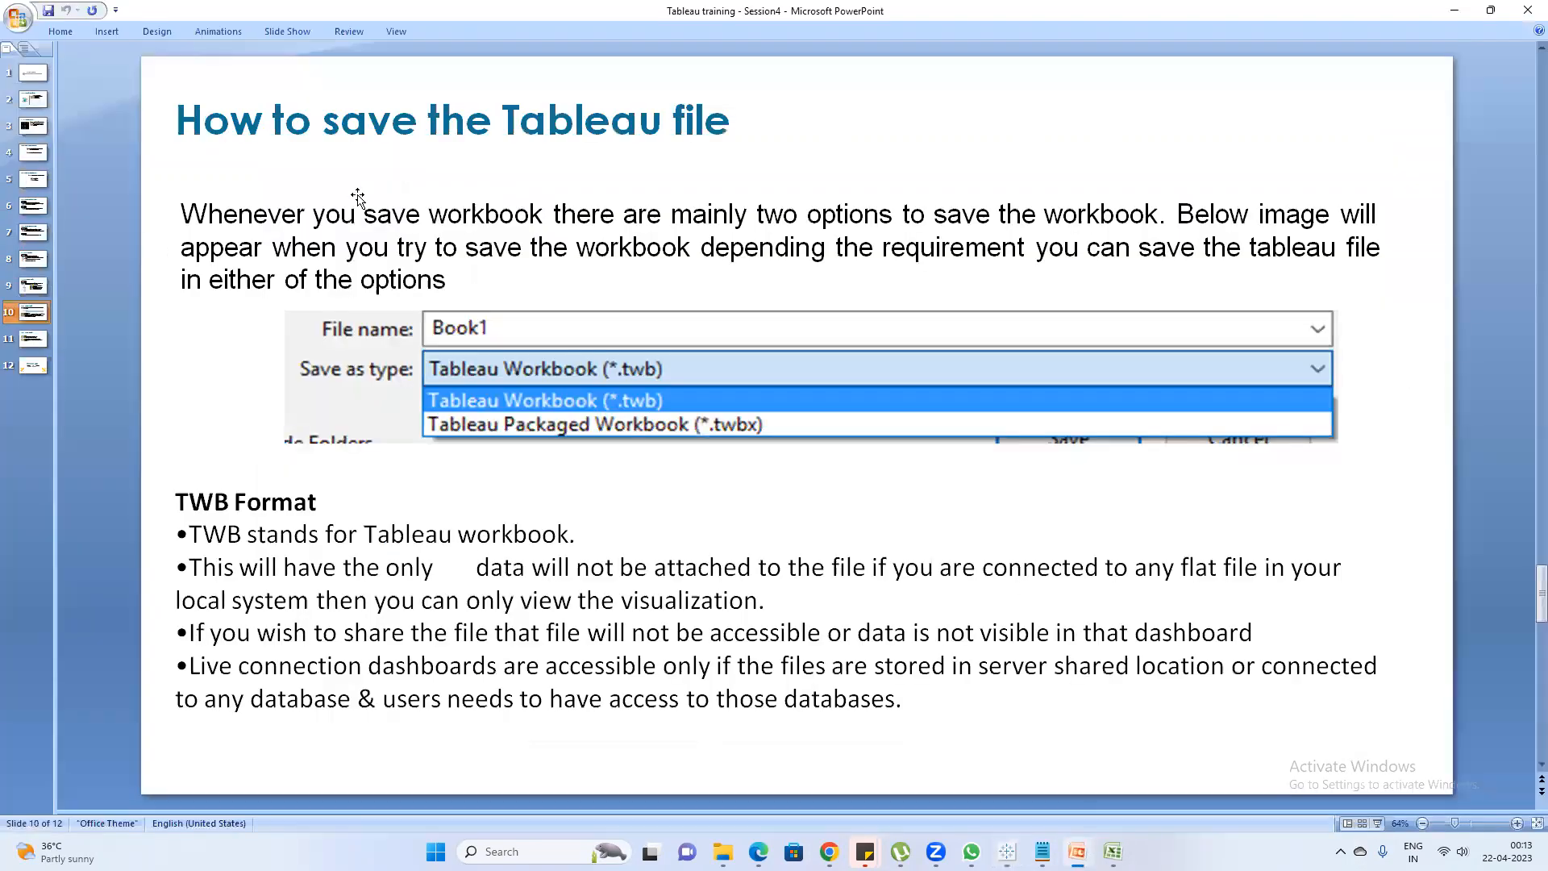
left_click(33, 339)
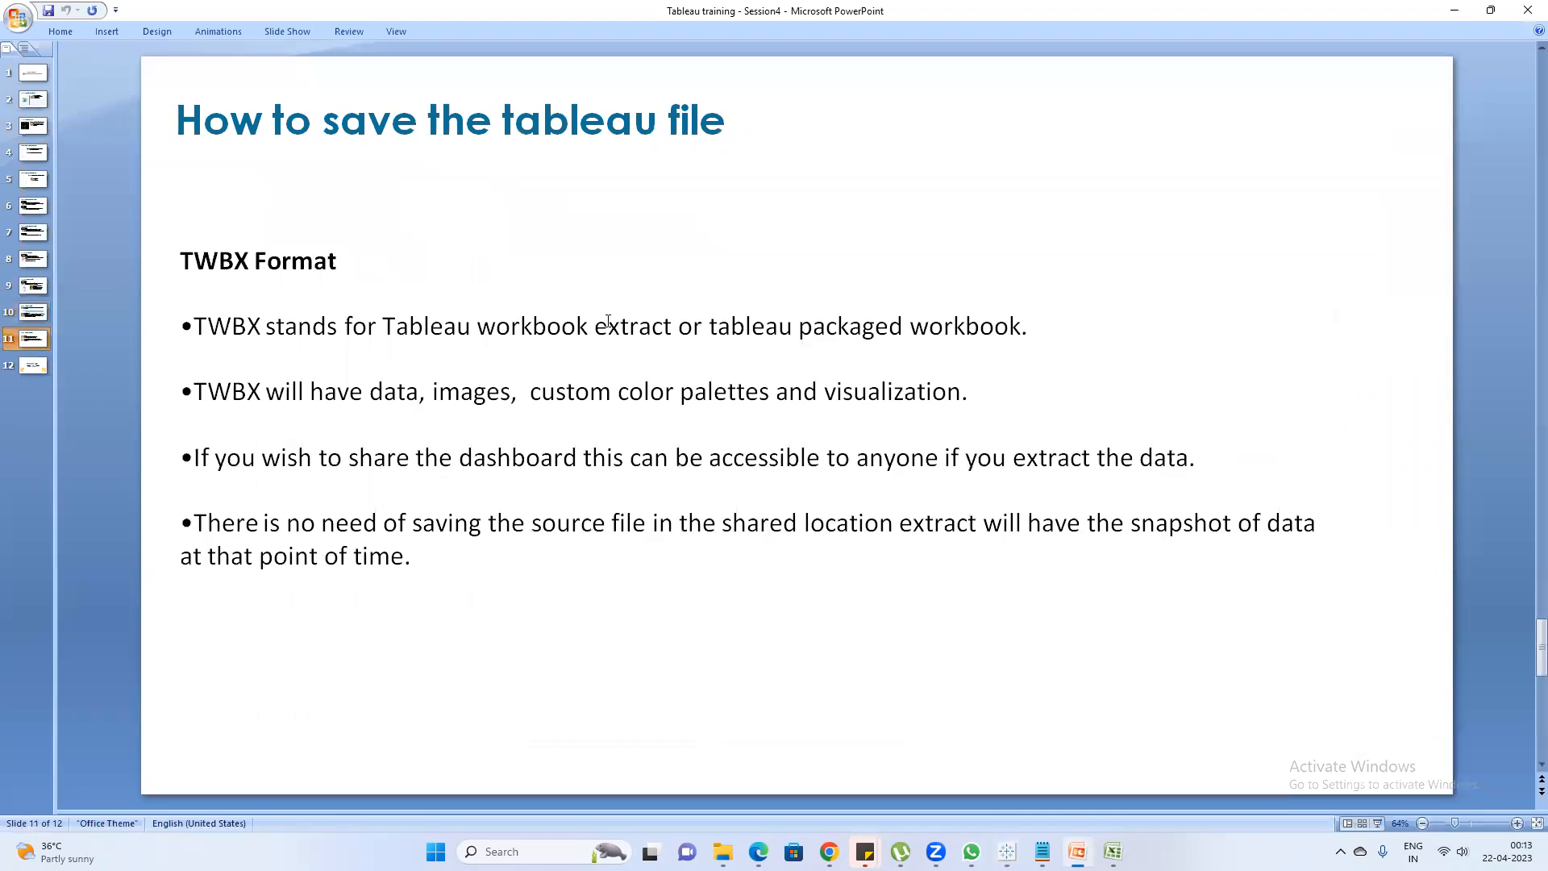
left_click_drag(1042, 323, 169, 340)
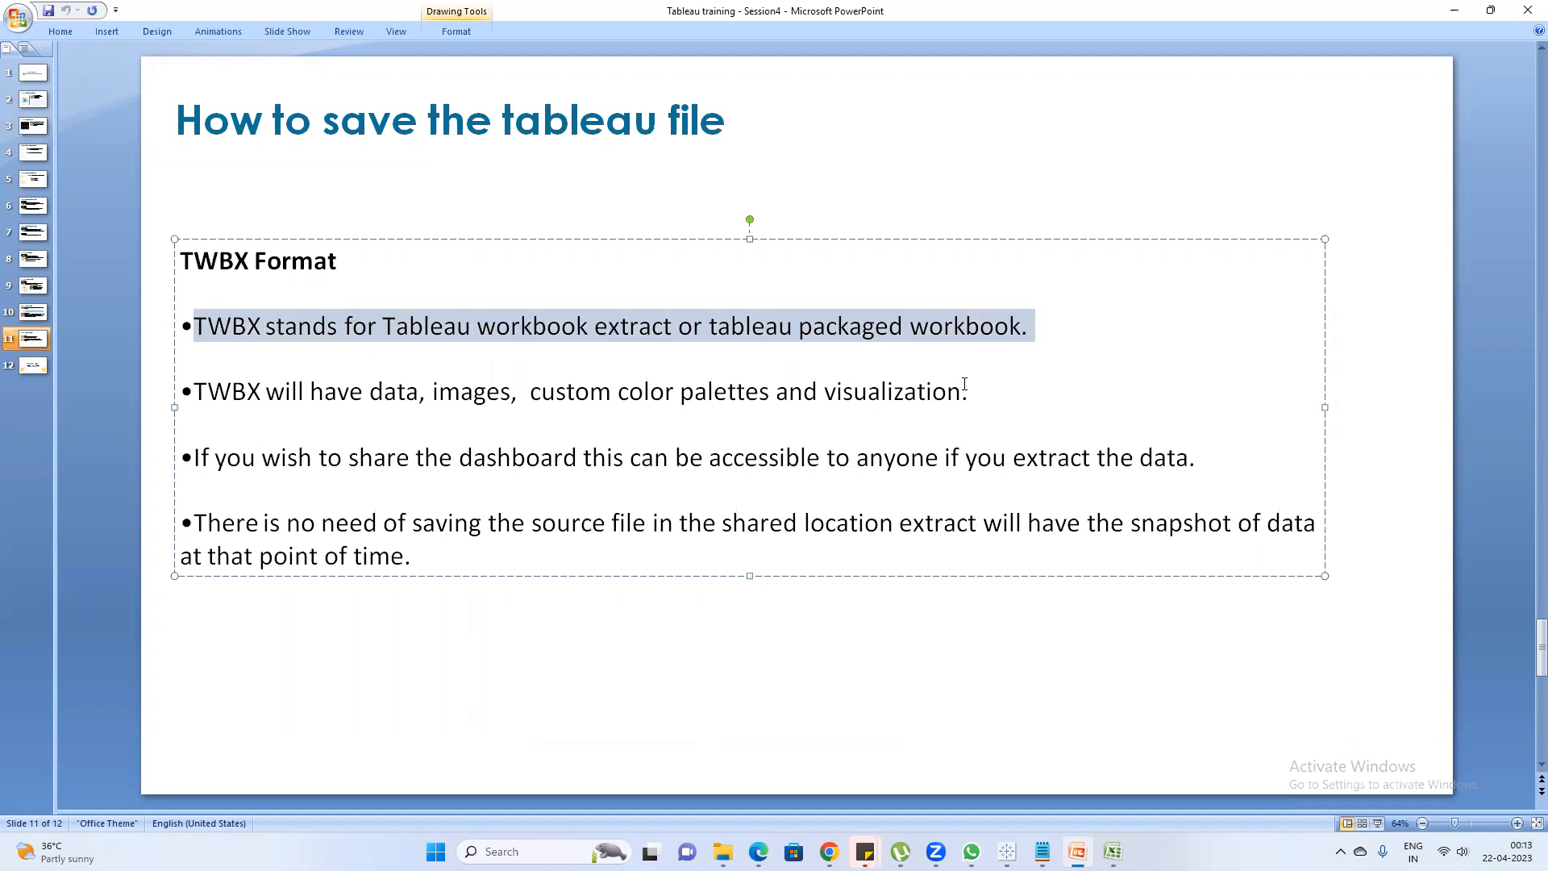
left_click(990, 406)
left_click_drag(990, 405, 190, 403)
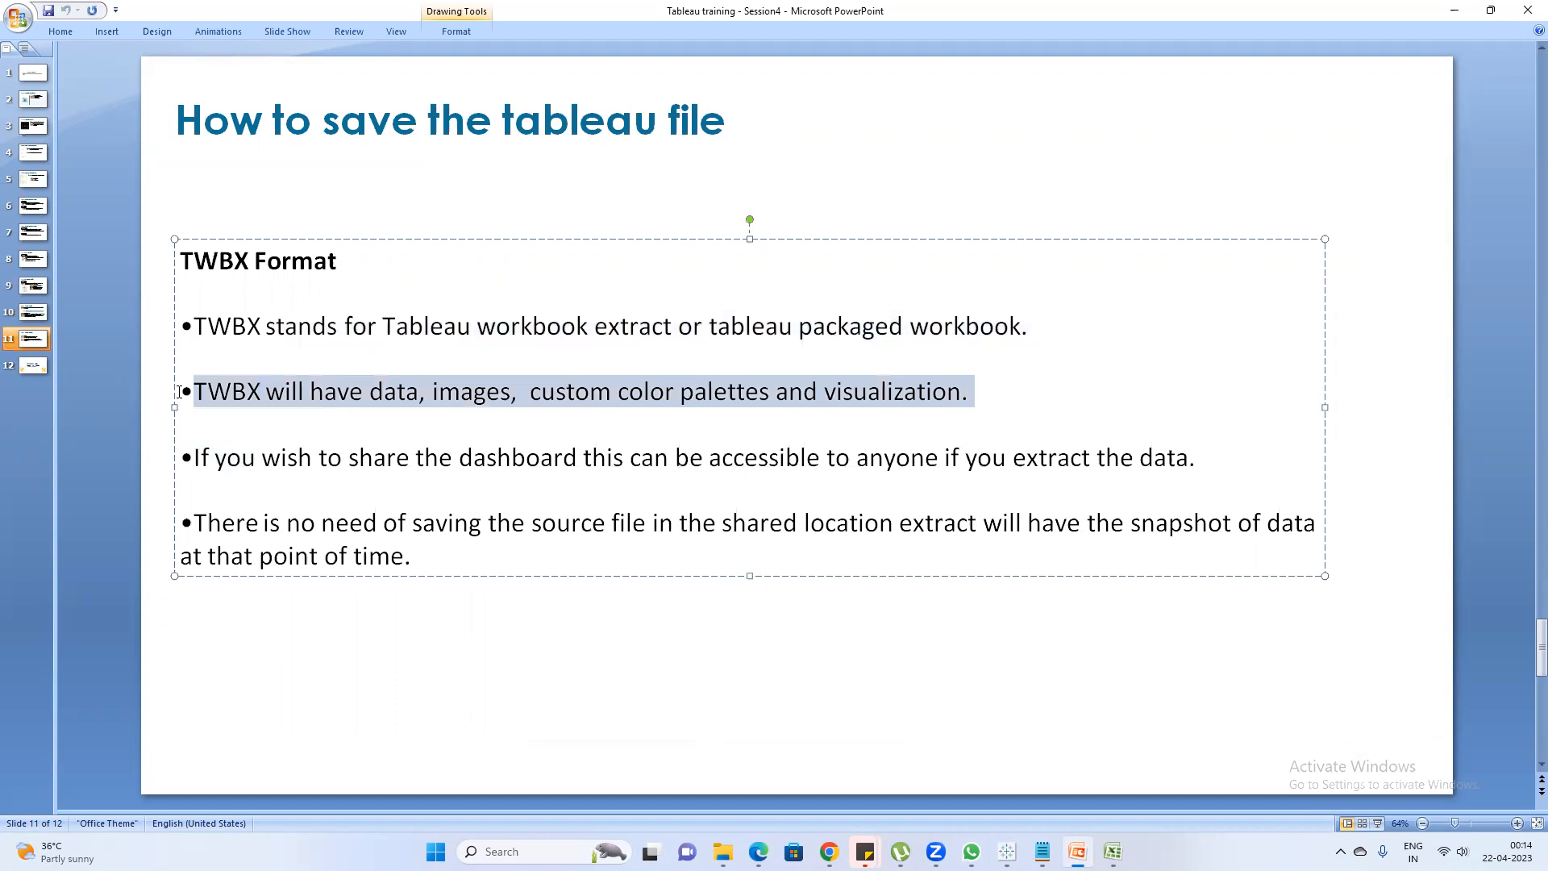